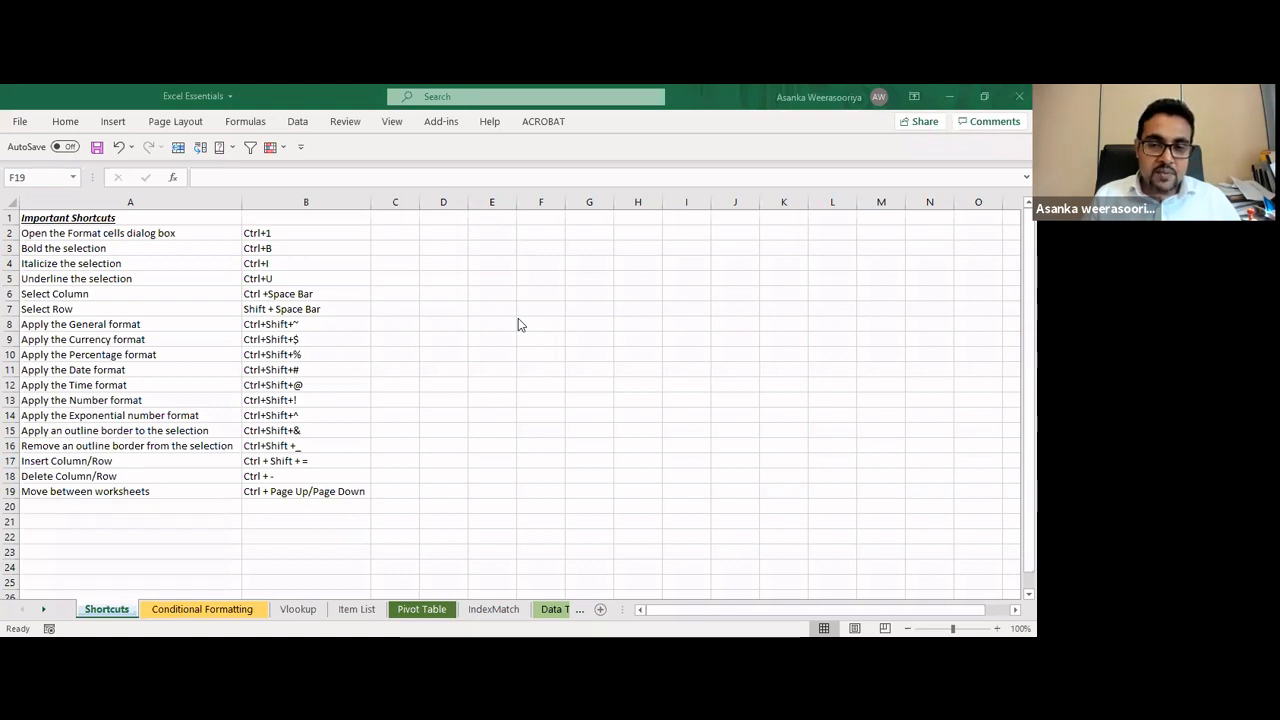
{"action": "left_click", "coordinate": [534, 220]}
{"action": "left_click_drag", "start_coordinate": [544, 282], "coordinate": [531, 381]}
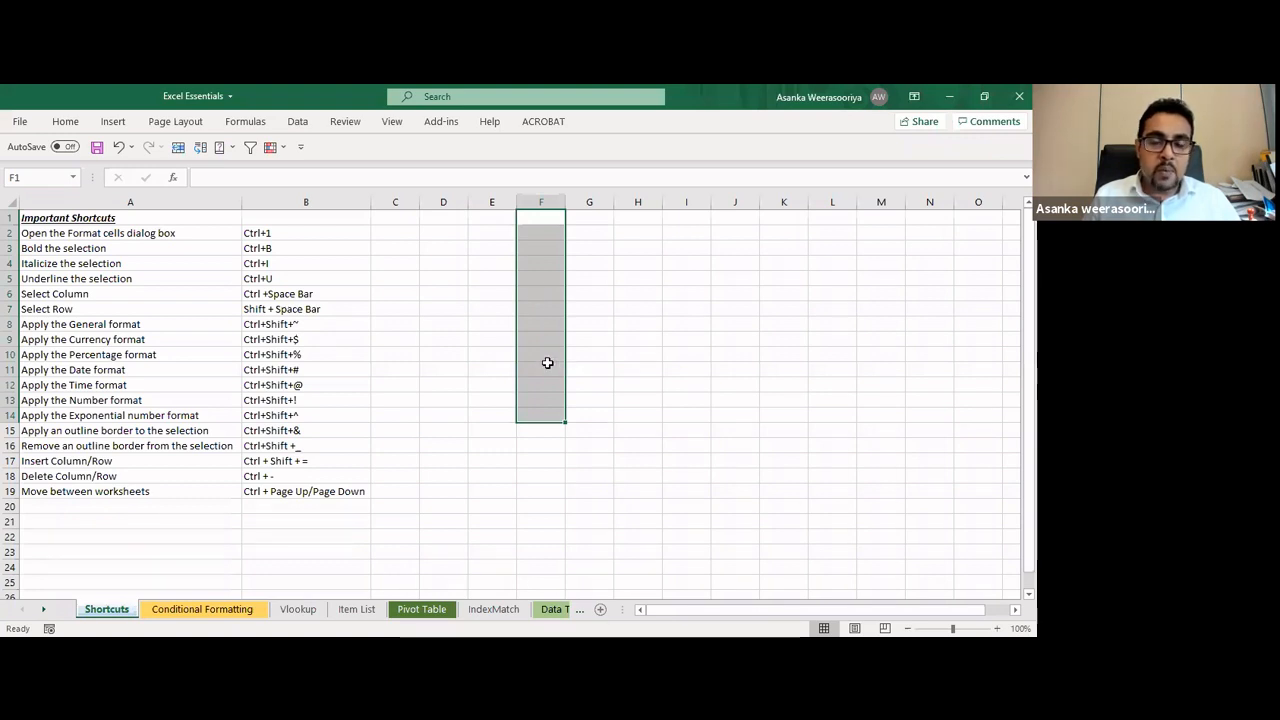
{"action": "left_click", "coordinate": [57, 122]}
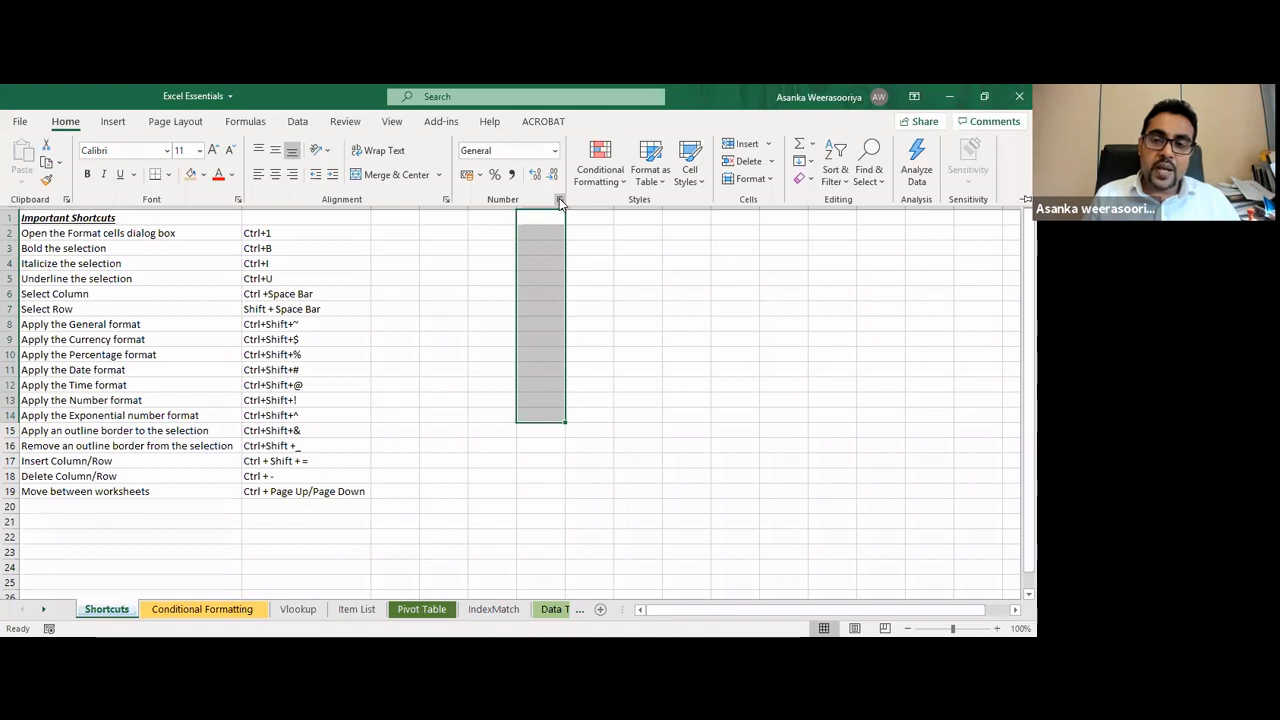
{"action": "left_click", "coordinate": [559, 202]}
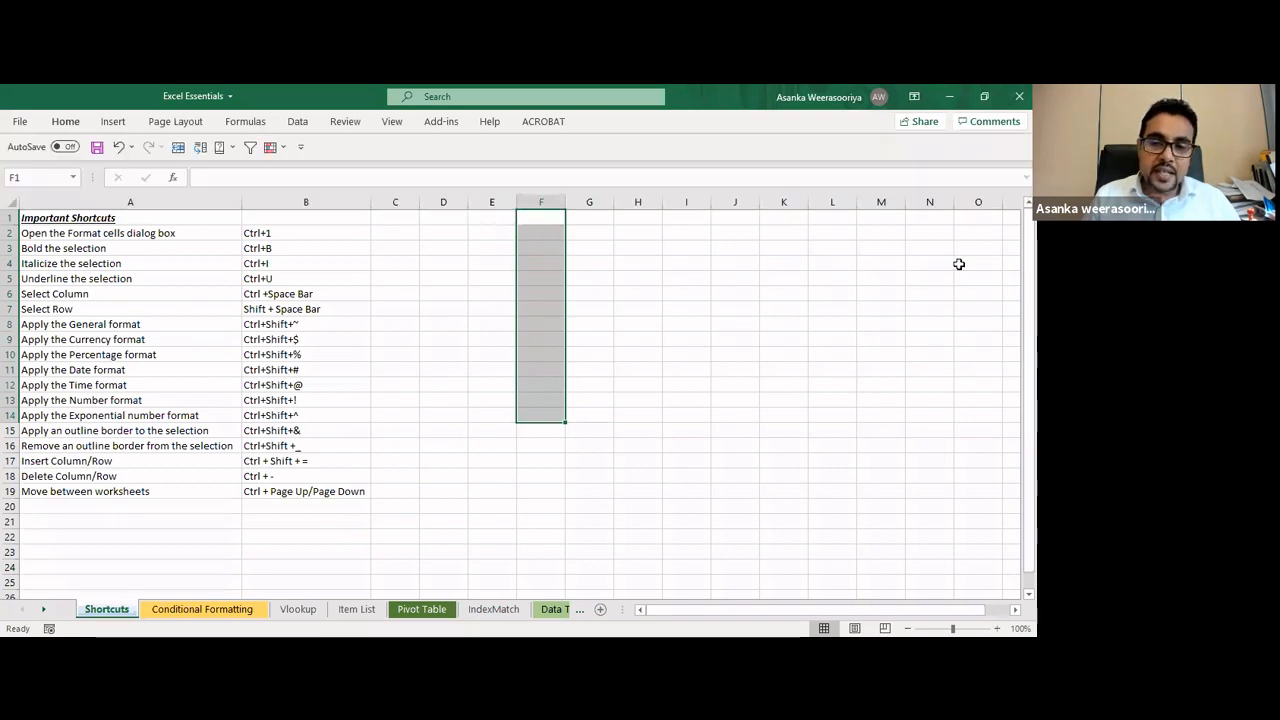
{"action": "left_click", "coordinate": [638, 293]}
{"action": "left_click_drag", "start_coordinate": [541, 218], "coordinate": [534, 398]}
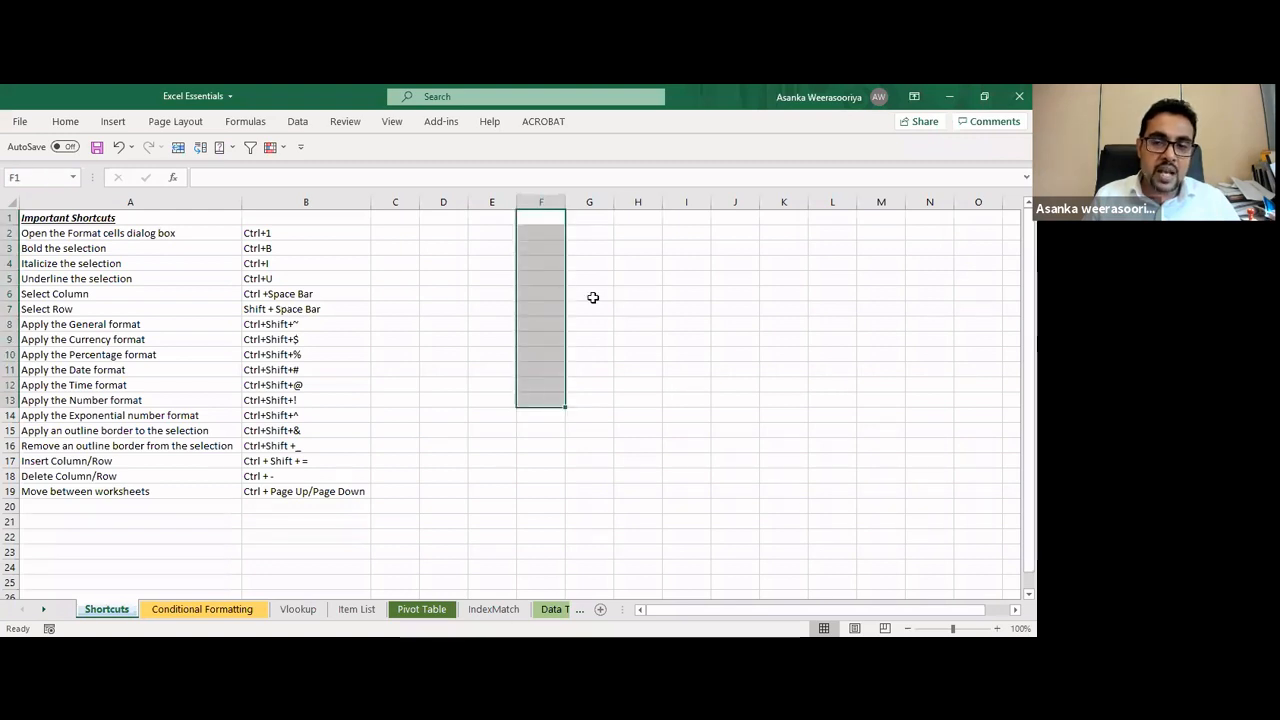
Enter the value 123 in cell F2
{"action": "left_click", "coordinate": [537, 235]}
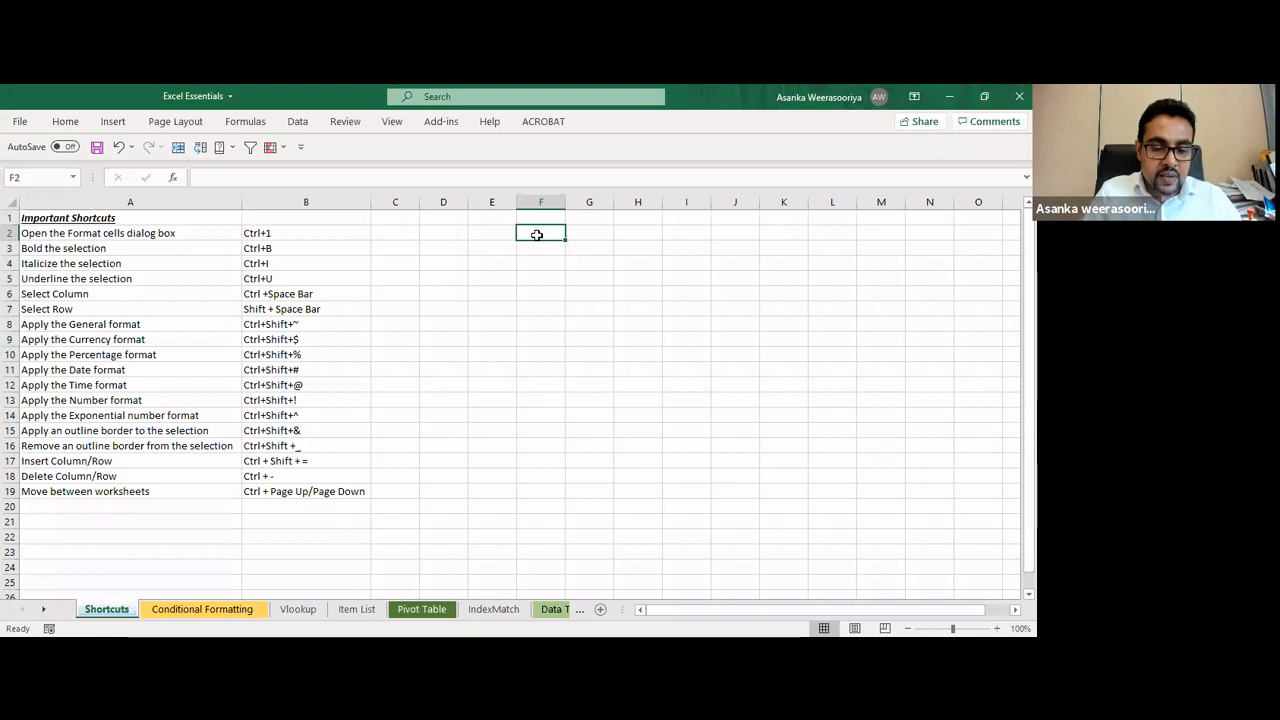
{"action": "type", "text": "123"}
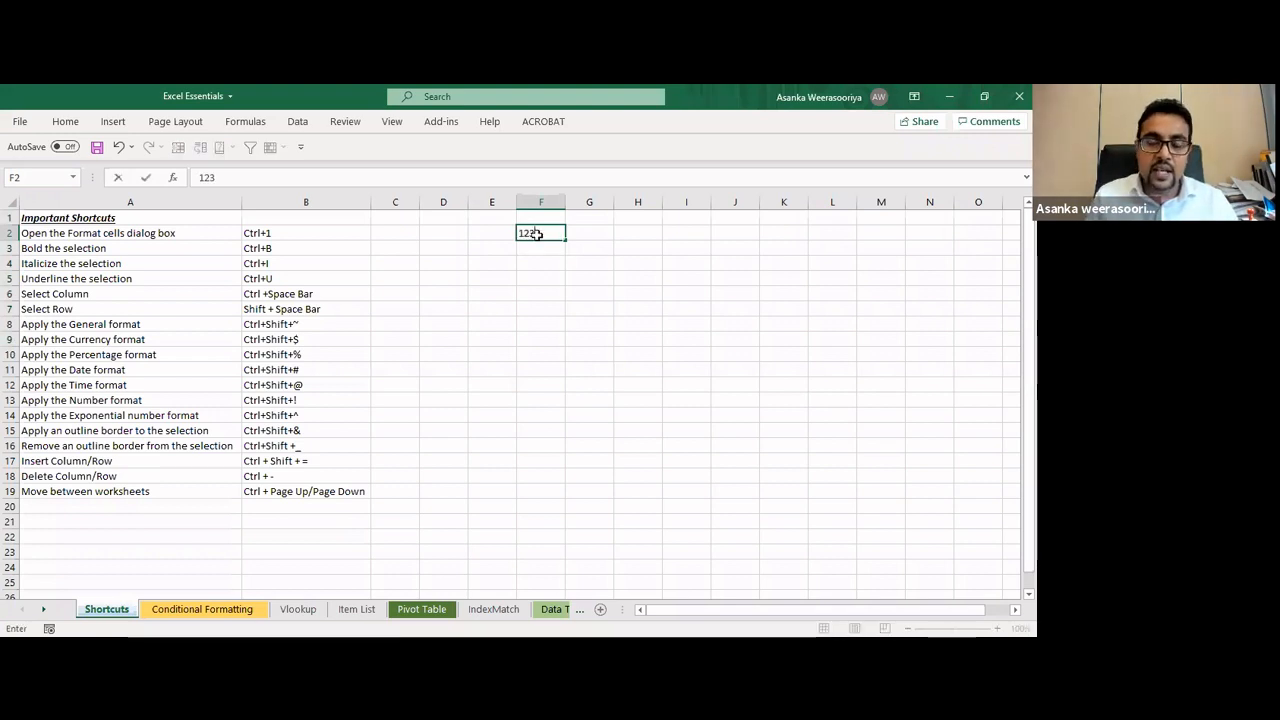
{"action": "key", "text": "Return"}
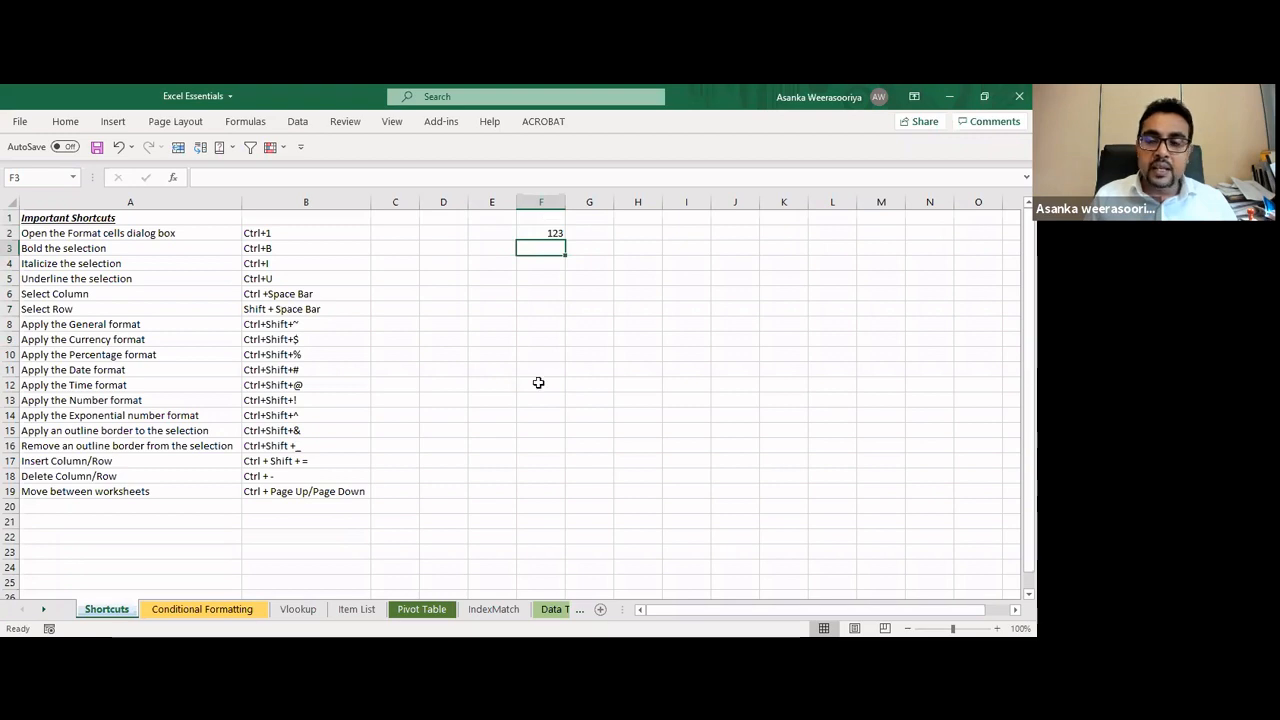
Format cells F1:F12 as Currency with the $ symbol, 2 decimal places and negative numbers in red without a minus sign
{"action": "left_click_drag", "start_coordinate": [539, 218], "coordinate": [537, 377]}
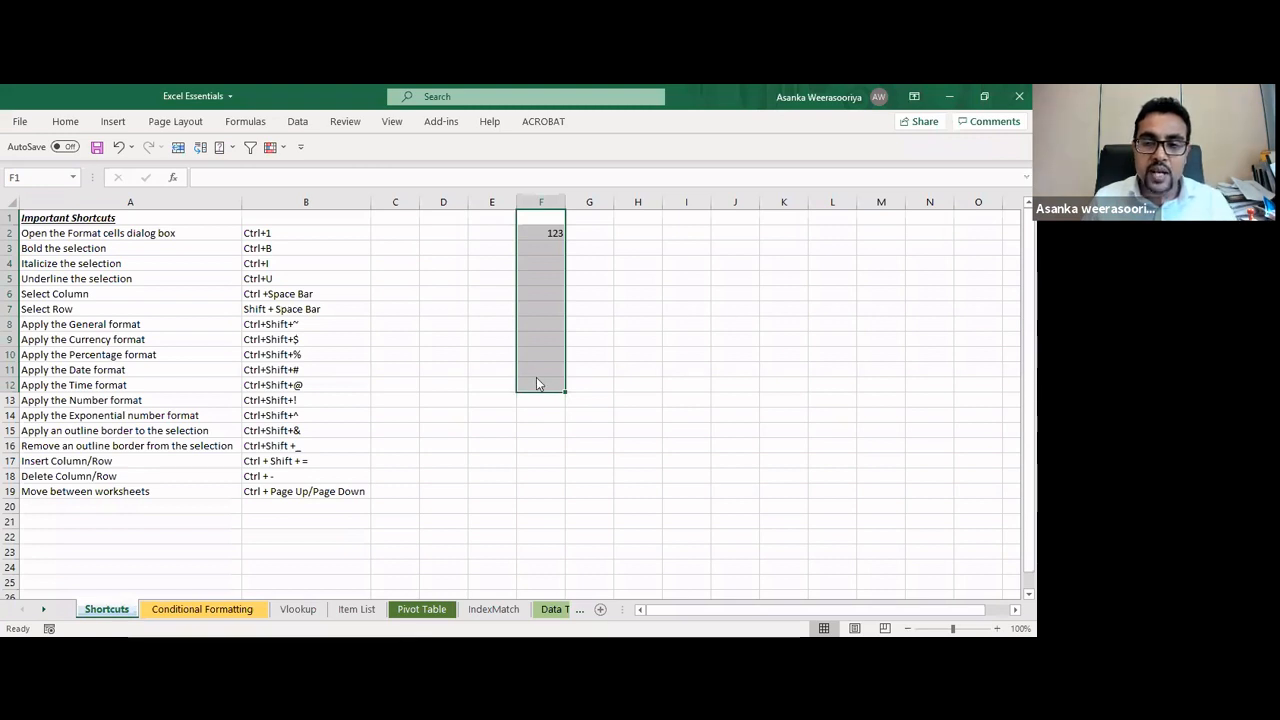
{"action": "key", "text": "ctrl+1"}
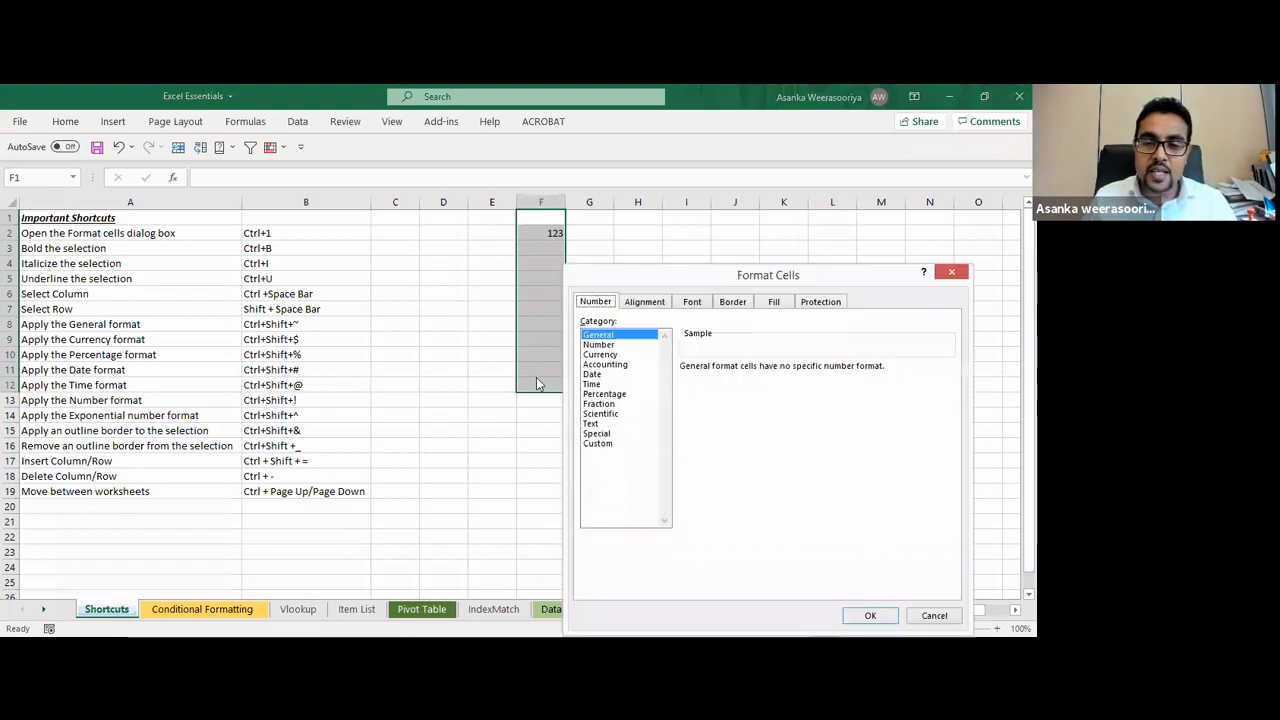
{"action": "left_click", "coordinate": [594, 312]}
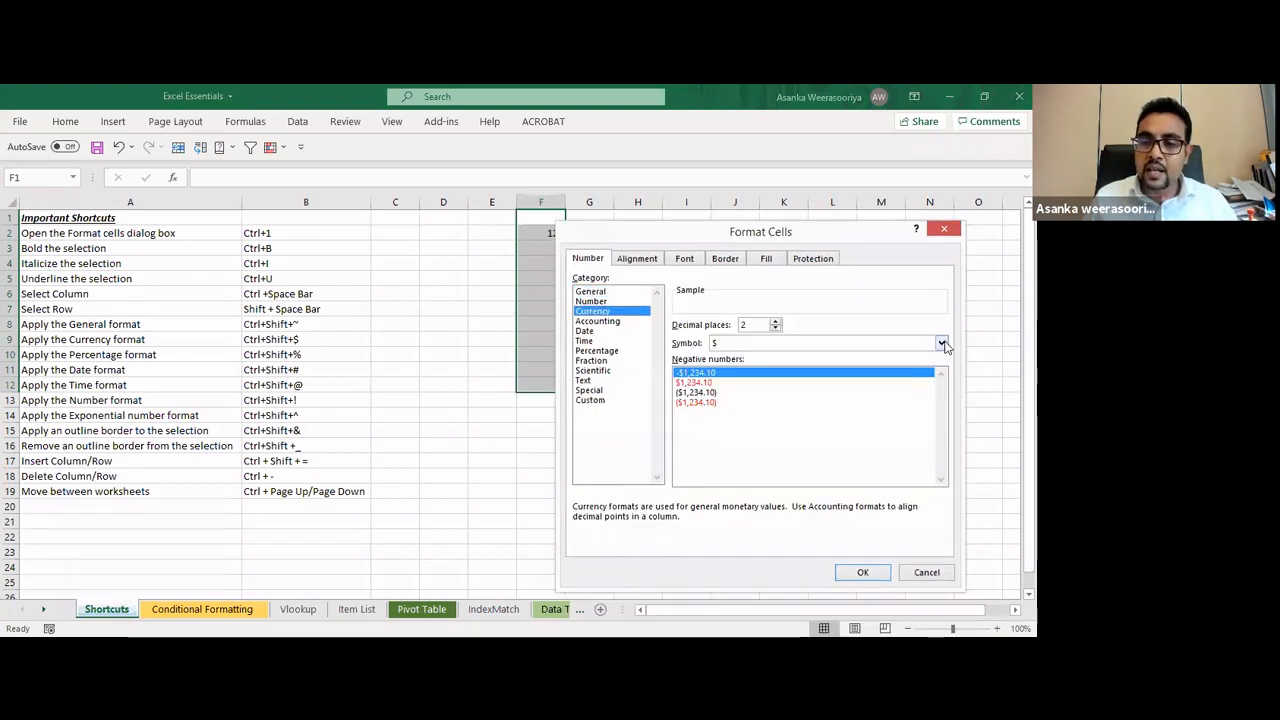
{"action": "left_click", "coordinate": [941, 343]}
{"action": "left_click", "coordinate": [738, 364]}
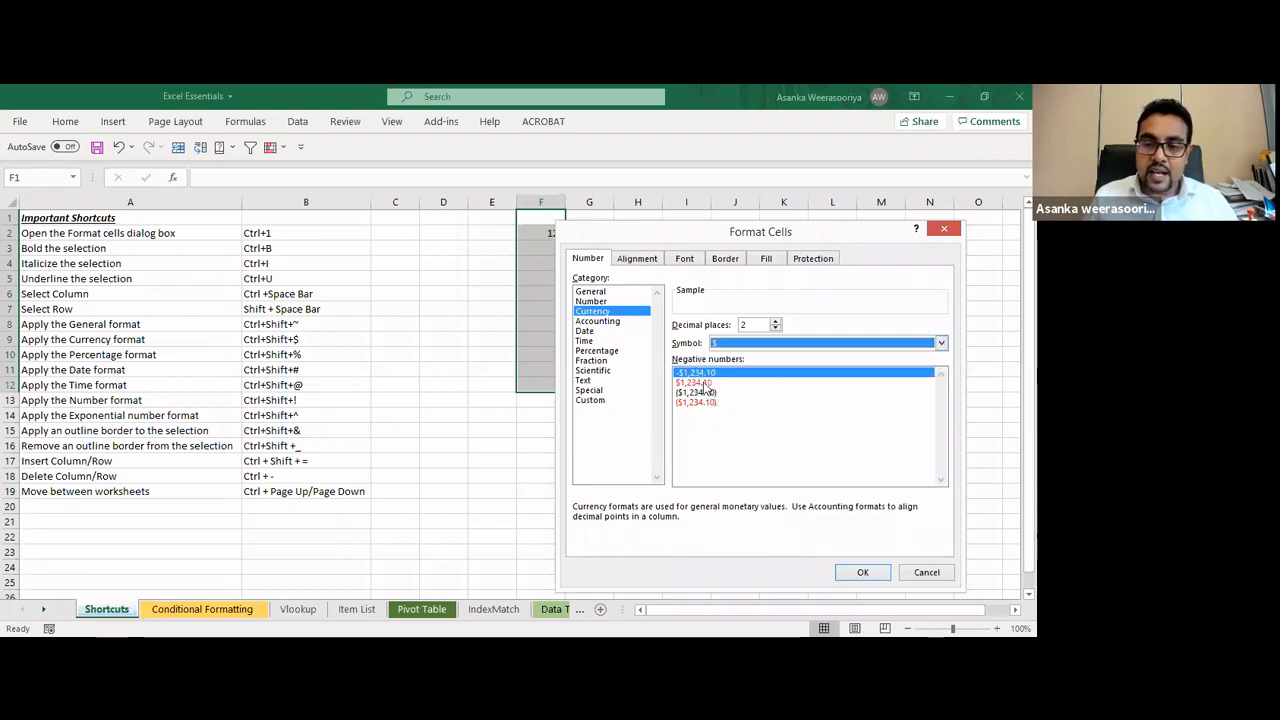
{"action": "left_click", "coordinate": [704, 383]}
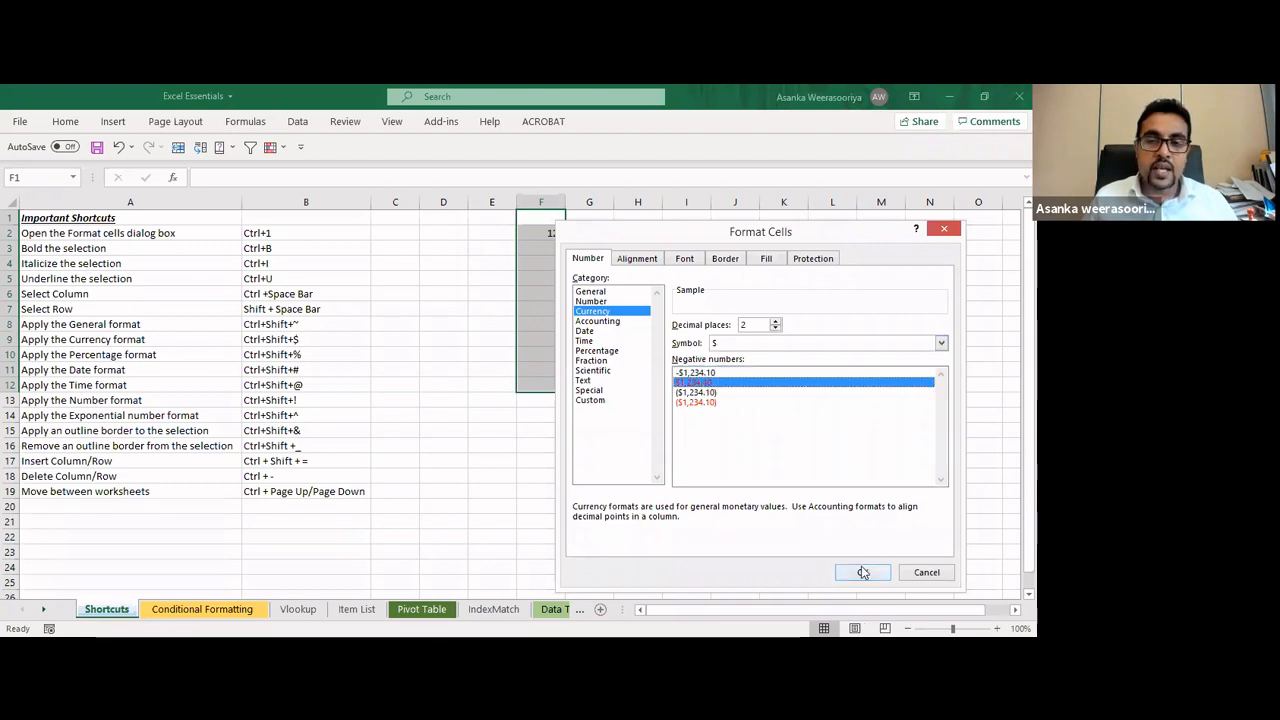
{"action": "left_click", "coordinate": [863, 572]}
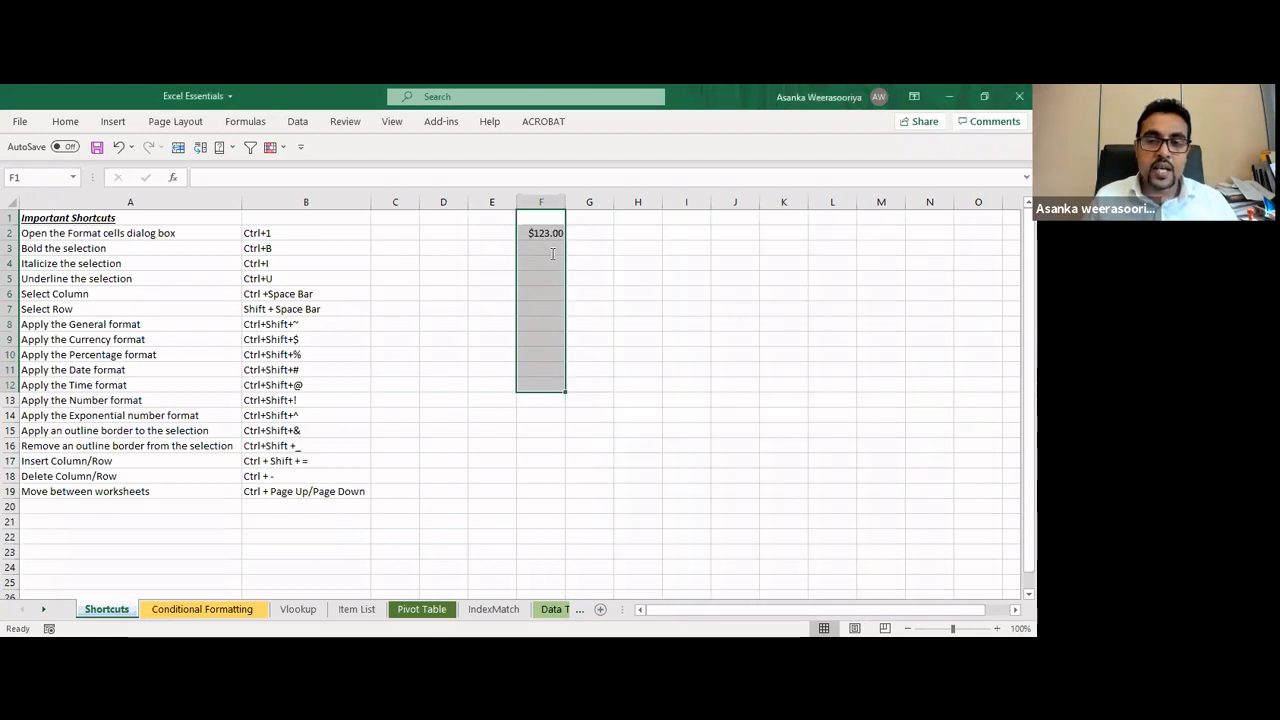
Enter the value 4567 in cell F3, directly below the first amount
{"action": "left_click", "coordinate": [550, 252]}
{"action": "type", "text": "4567"}
{"action": "key", "text": "Return"}
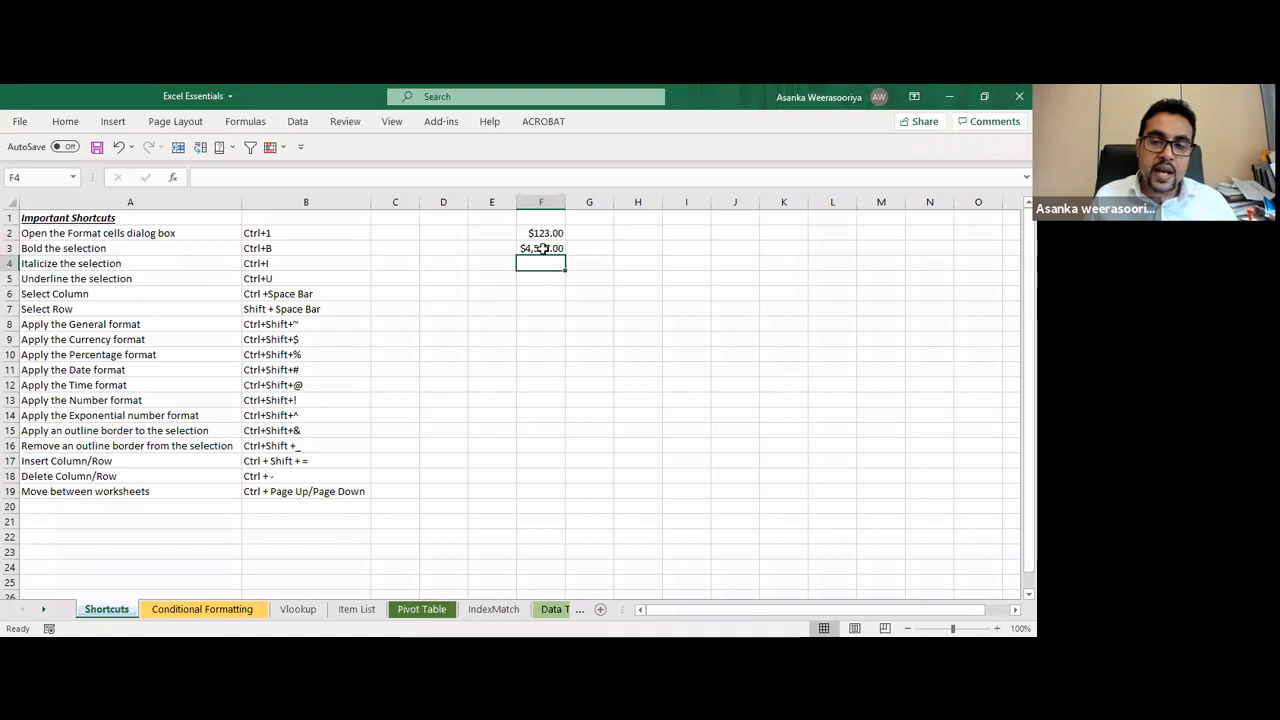
{"action": "left_click_drag", "start_coordinate": [541, 233], "coordinate": [541, 249]}
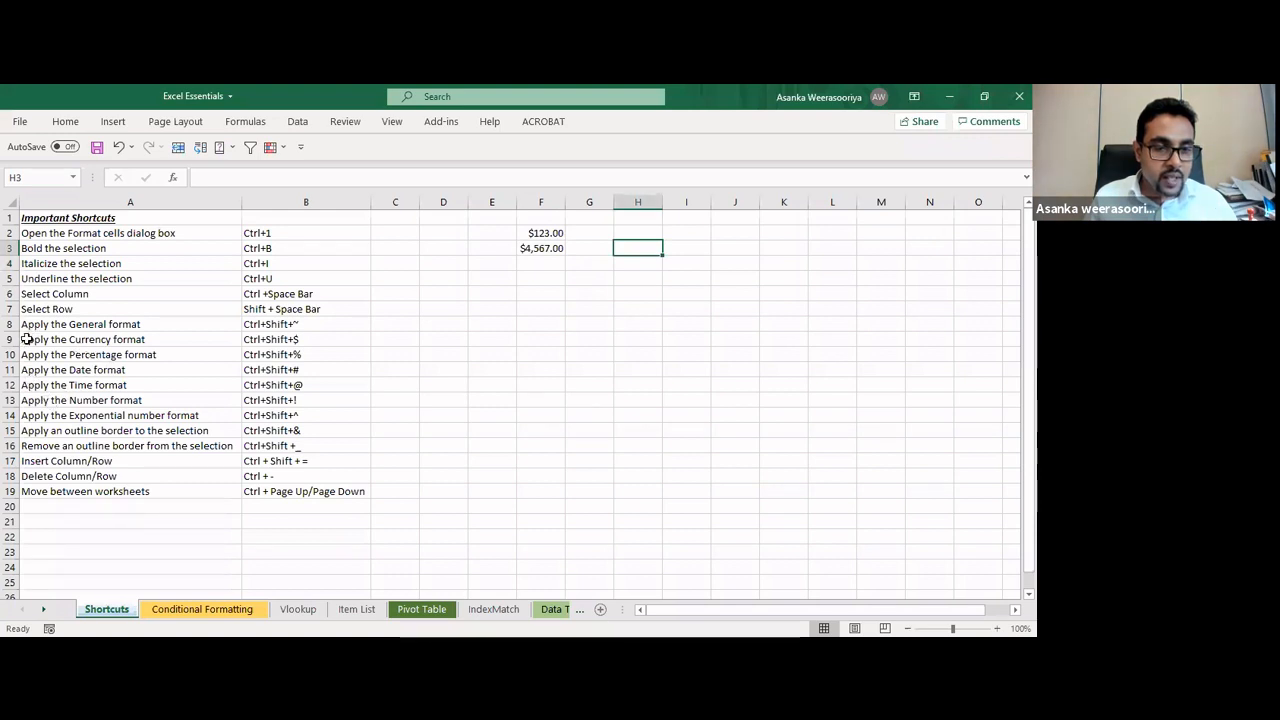
Enter the sample values 123 in cell H2 and 4567 in cell H3
{"action": "left_click_drag", "start_coordinate": [27, 339], "coordinate": [290, 340]}
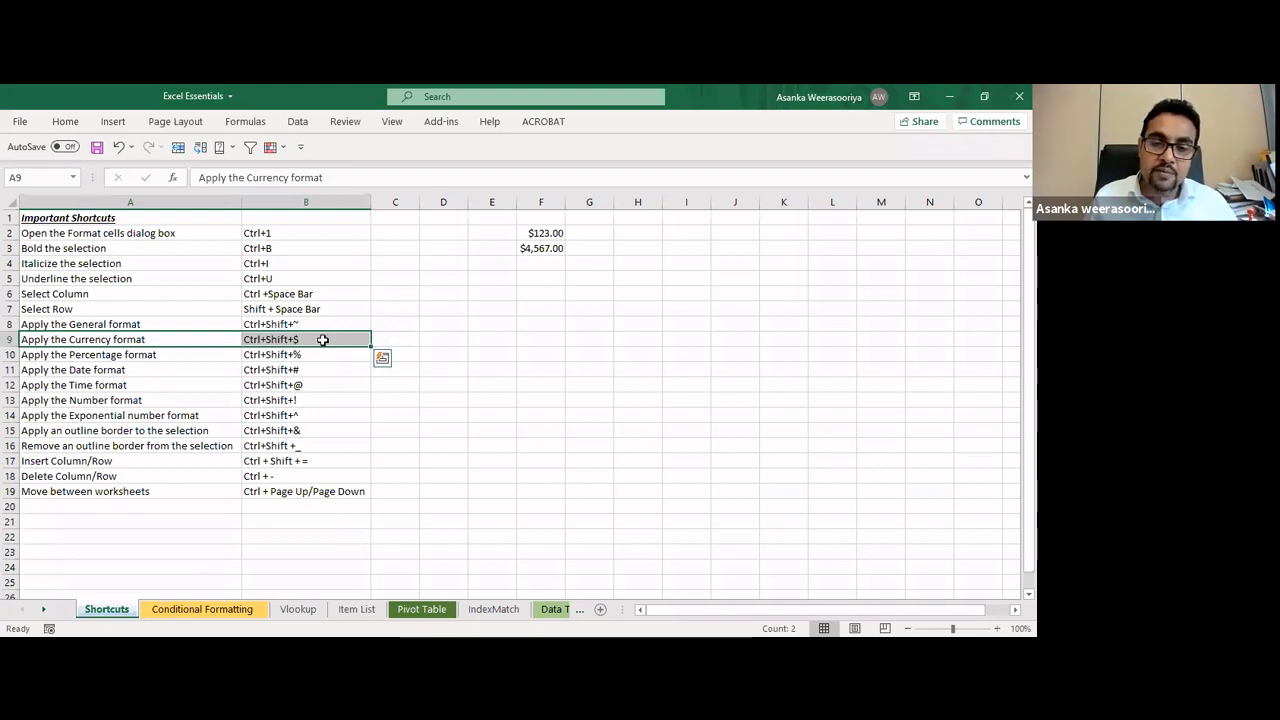
{"action": "left_click", "coordinate": [621, 236]}
{"action": "type", "text": "123"}
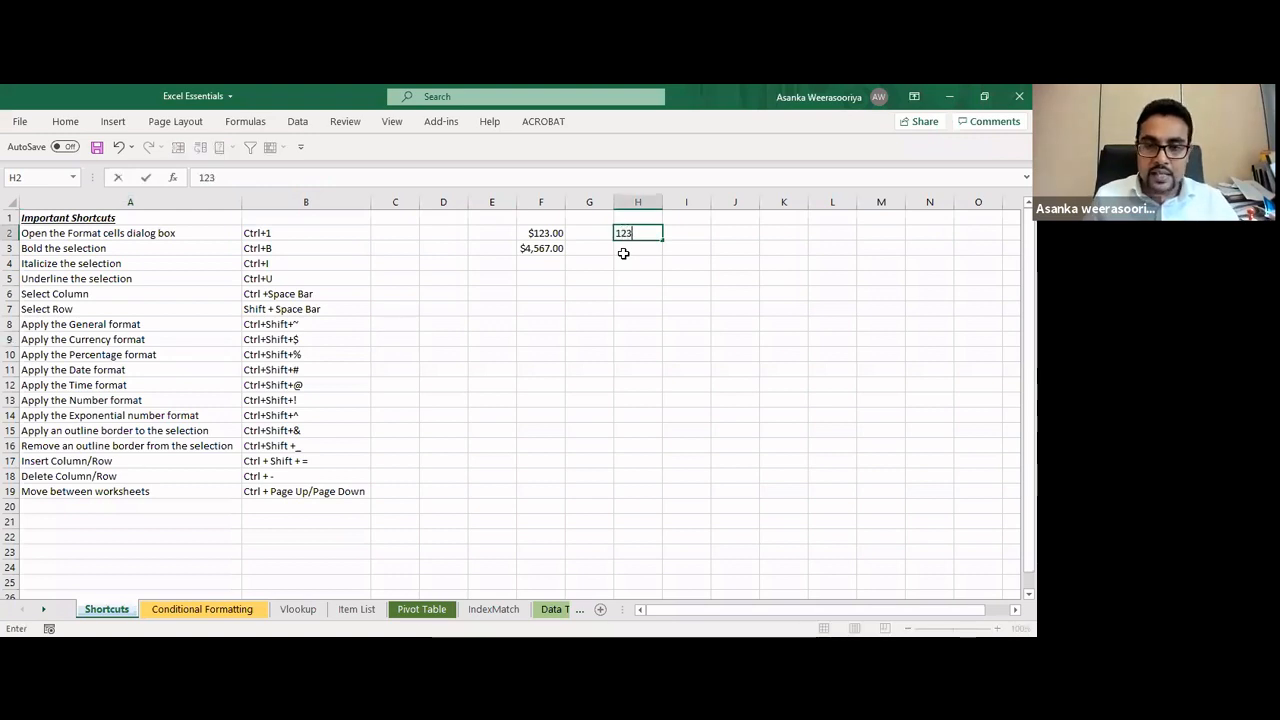
{"action": "key", "text": "Return"}
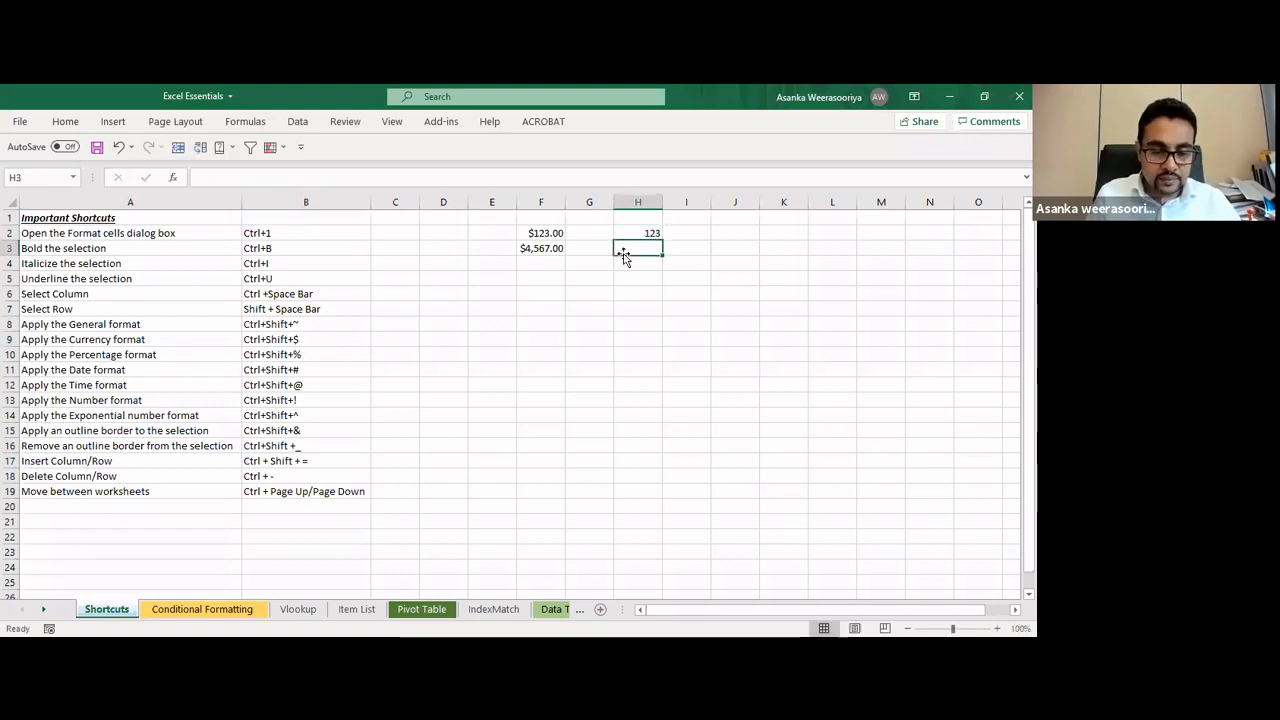
{"action": "type", "text": "4567"}
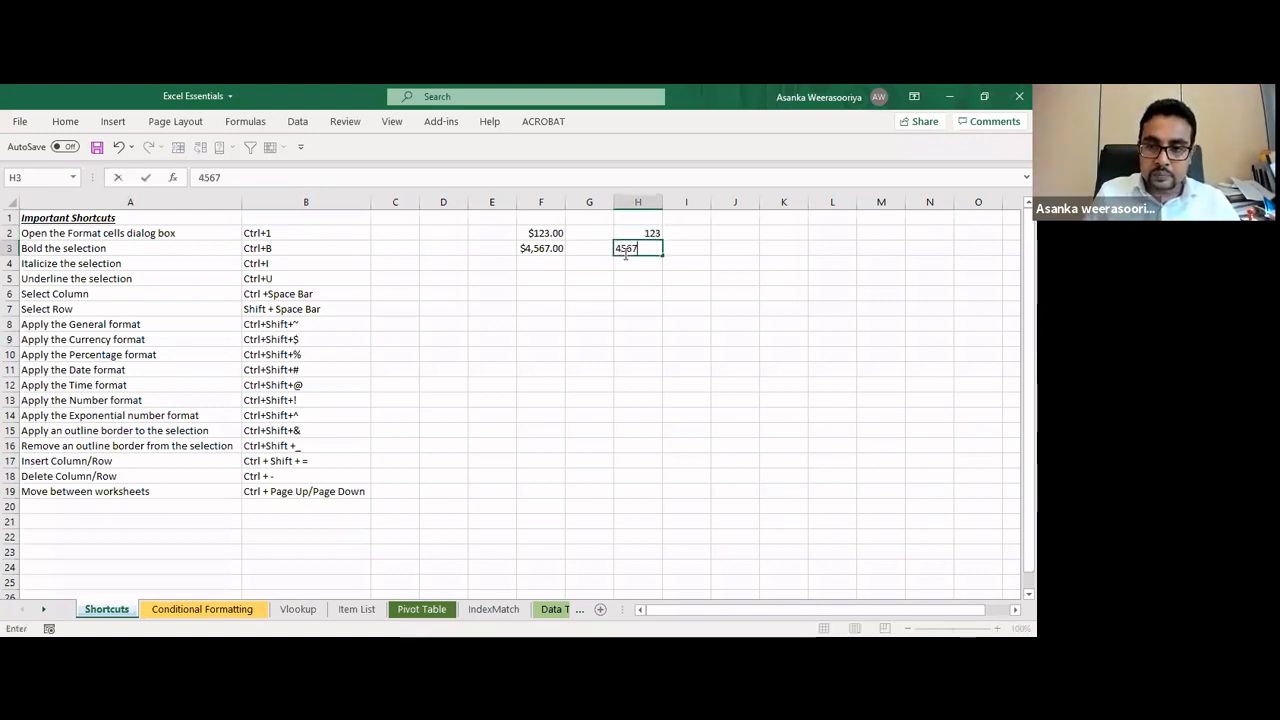
{"action": "key", "text": "Return"}
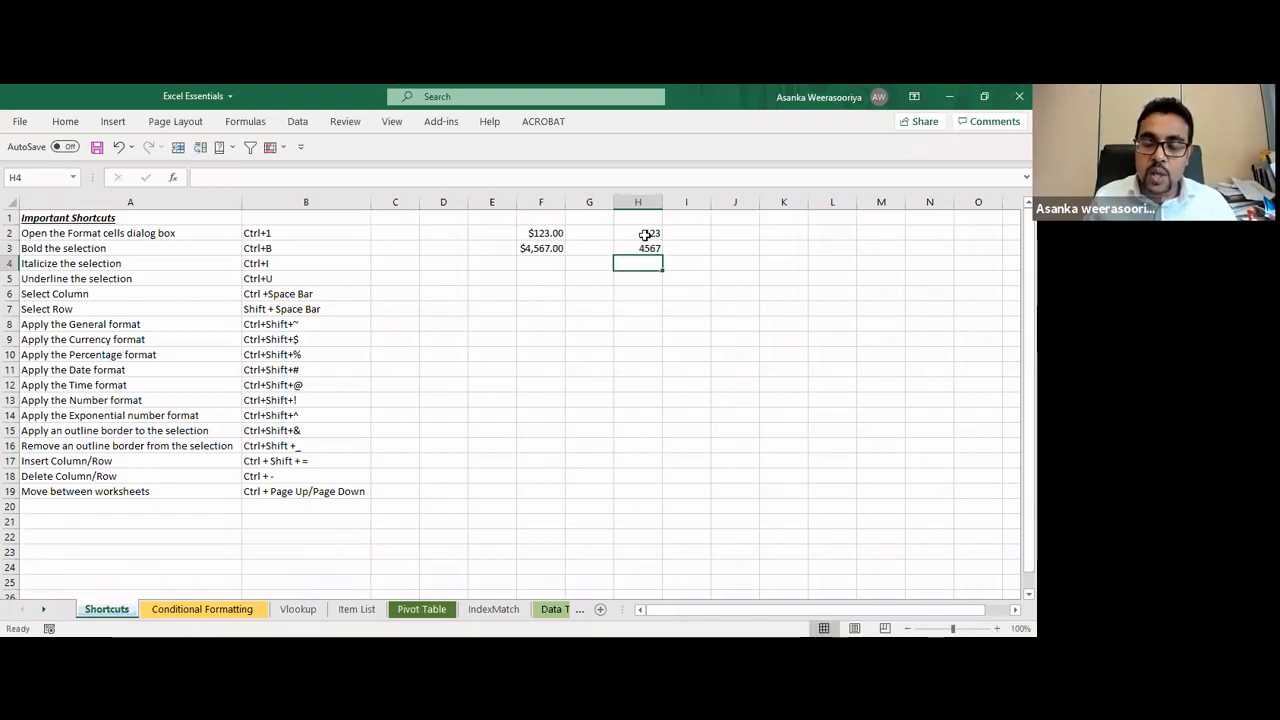
Apply the Currency format to the sample values in H2:H3
{"action": "left_click_drag", "start_coordinate": [645, 234], "coordinate": [640, 248]}
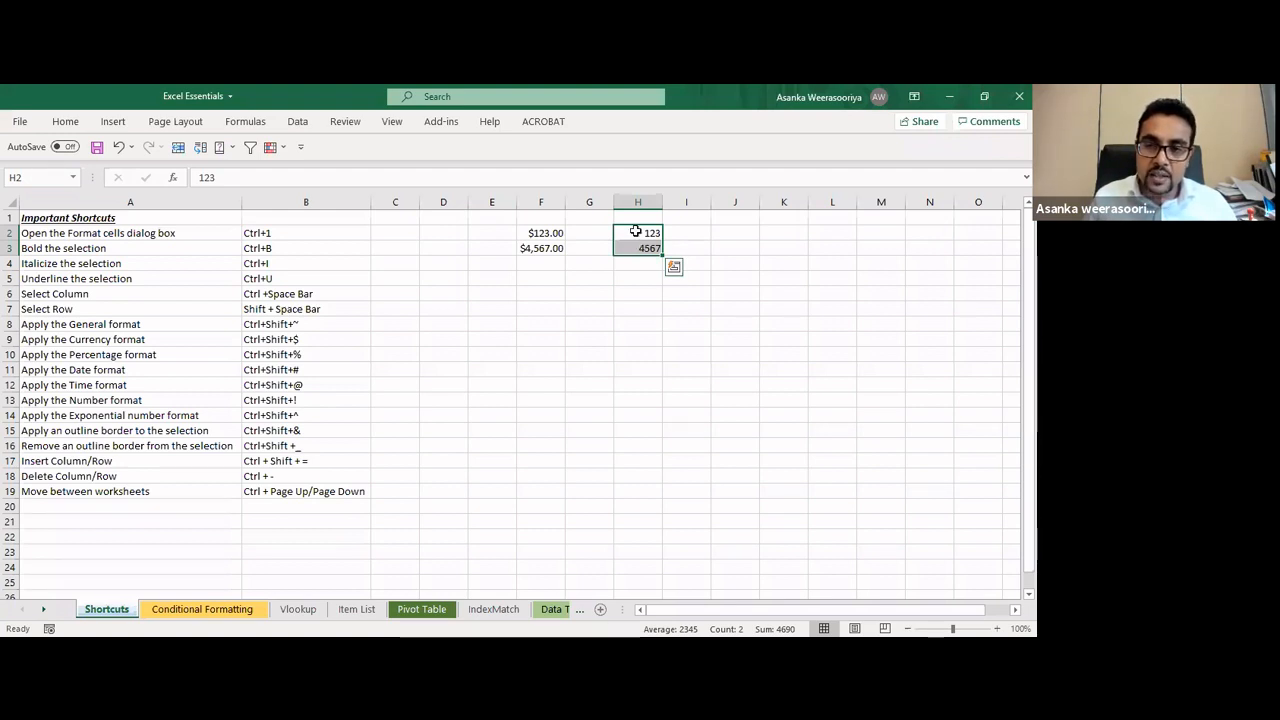
{"action": "left_click", "coordinate": [638, 263]}
{"action": "left_click_drag", "start_coordinate": [643, 236], "coordinate": [631, 252]}
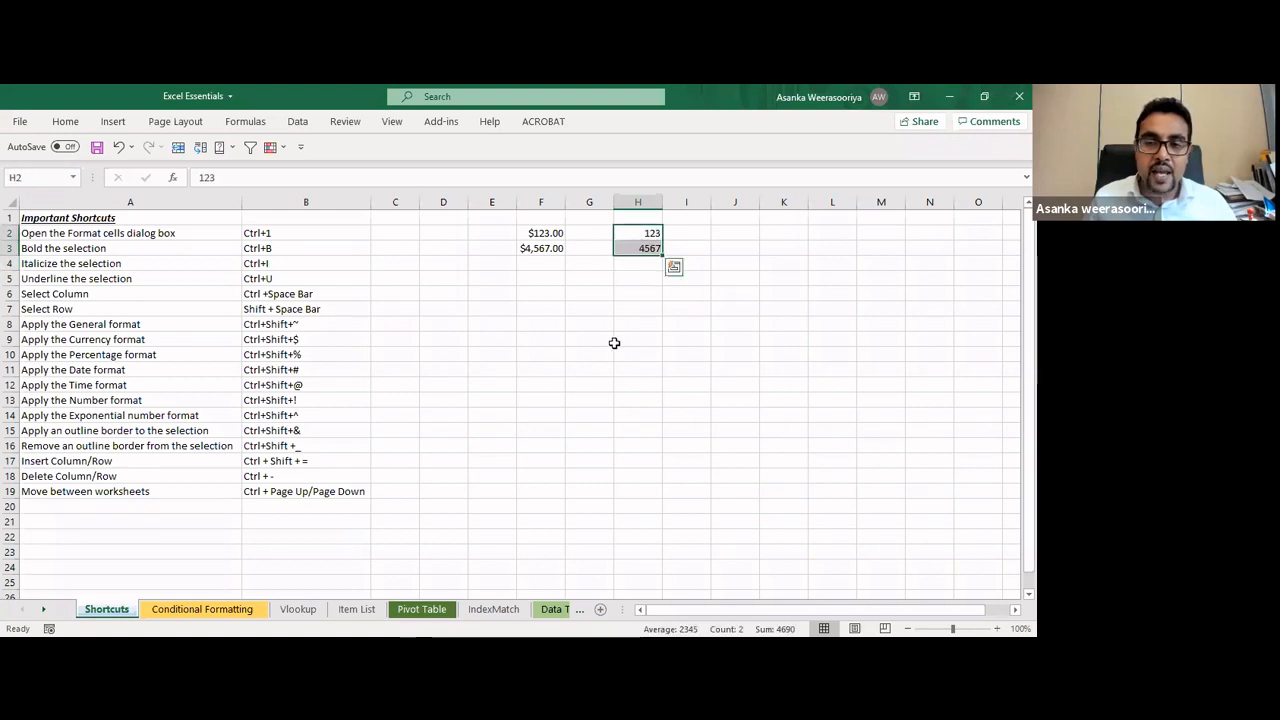
{"action": "left_click", "coordinate": [645, 278]}
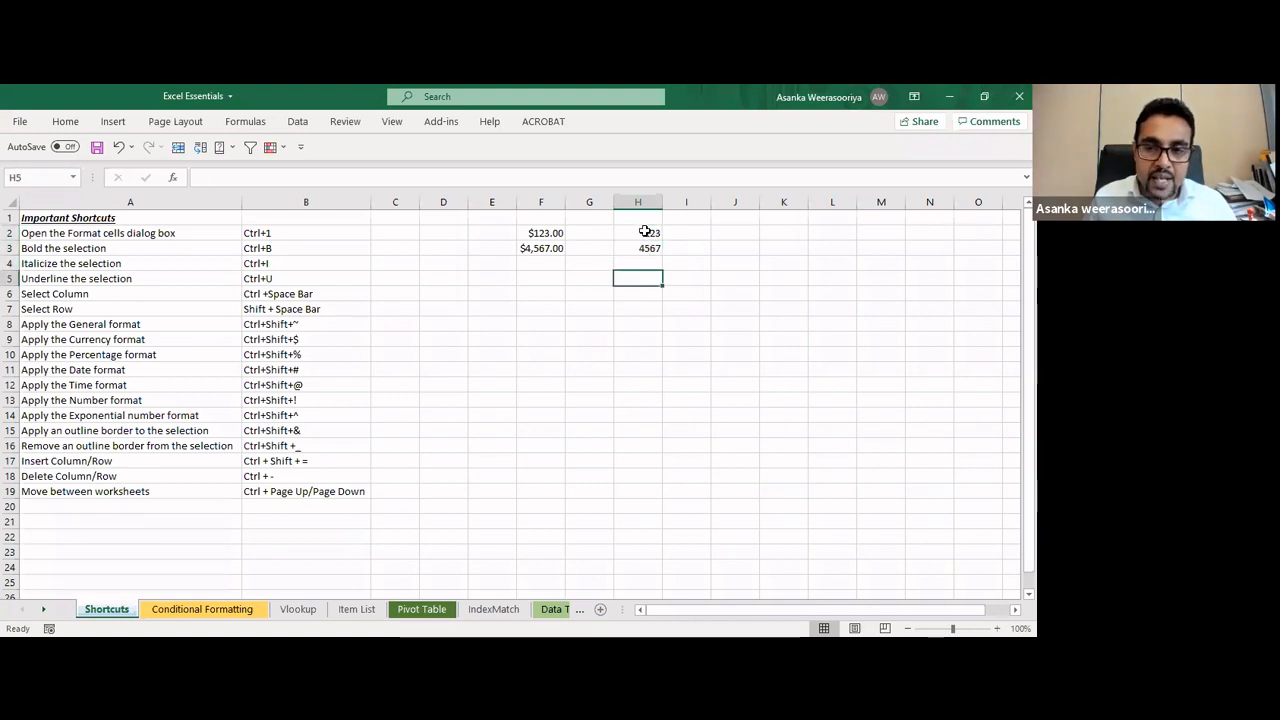
{"action": "left_click", "coordinate": [645, 231]}
{"action": "key", "text": "Down"}
{"action": "key", "text": "Down"}
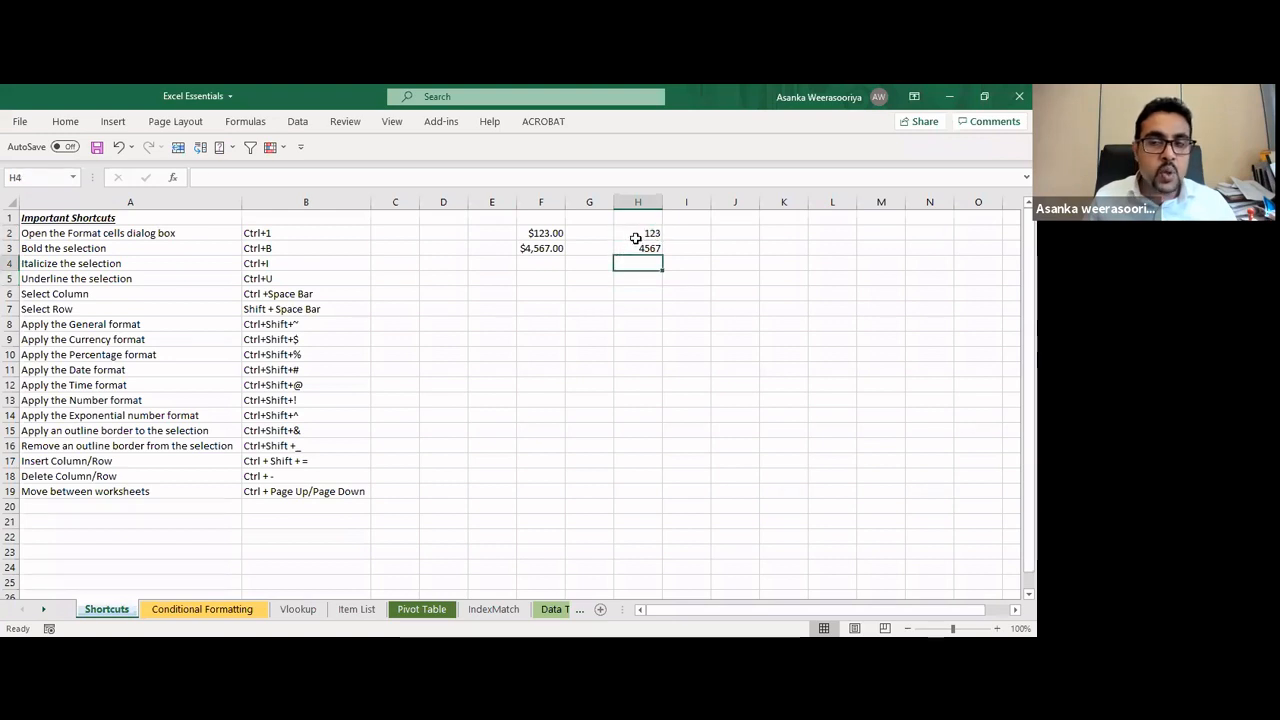
{"action": "left_click_drag", "start_coordinate": [637, 237], "coordinate": [645, 246]}
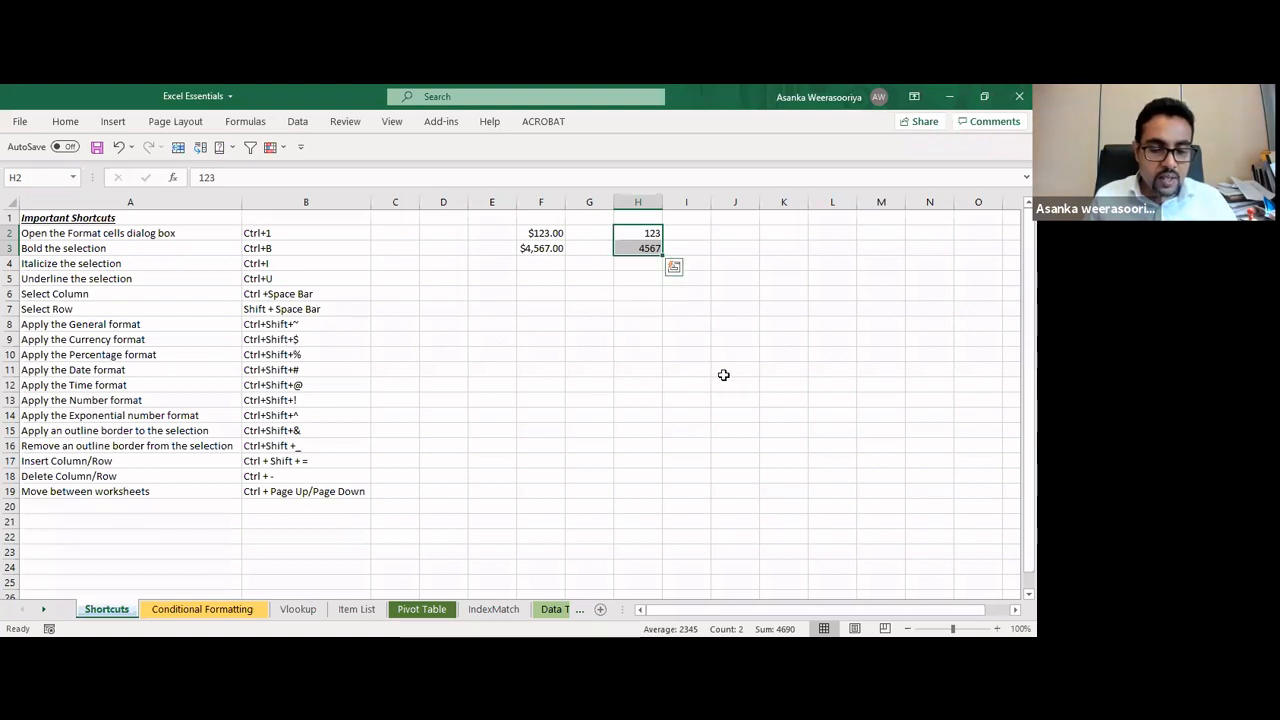
{"action": "key", "text": "ctrl+shift+4"}
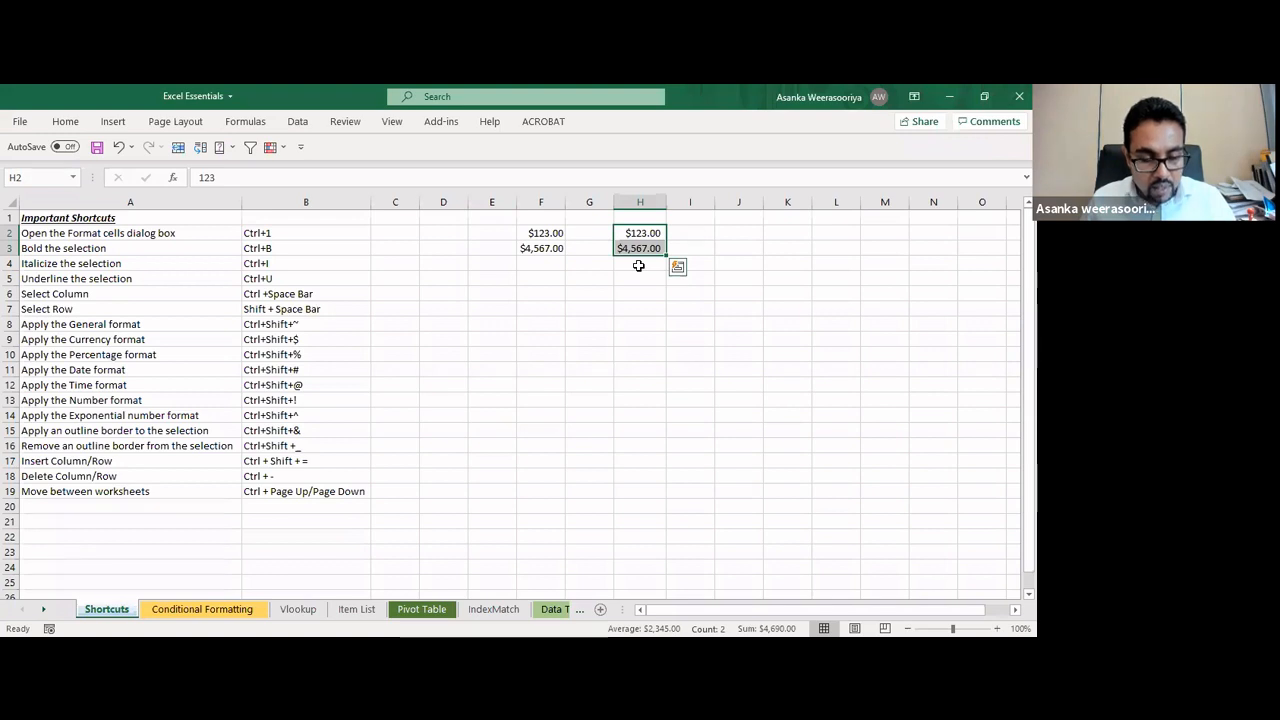
Undo the Currency format on H2:H3 and dismiss the Quick Analysis options
{"action": "key", "text": "ctrl+shift+asciitilde"}
{"action": "key", "text": "ctrl+q"}
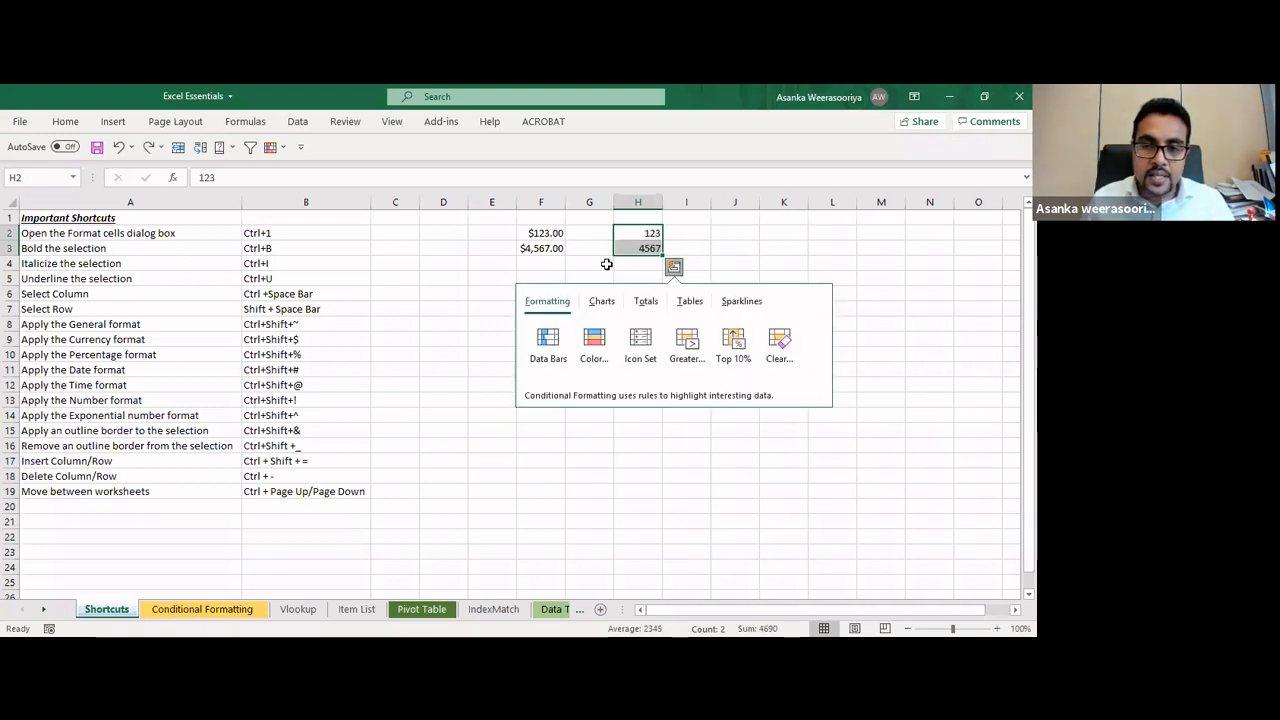
{"action": "left_click", "coordinate": [606, 264]}
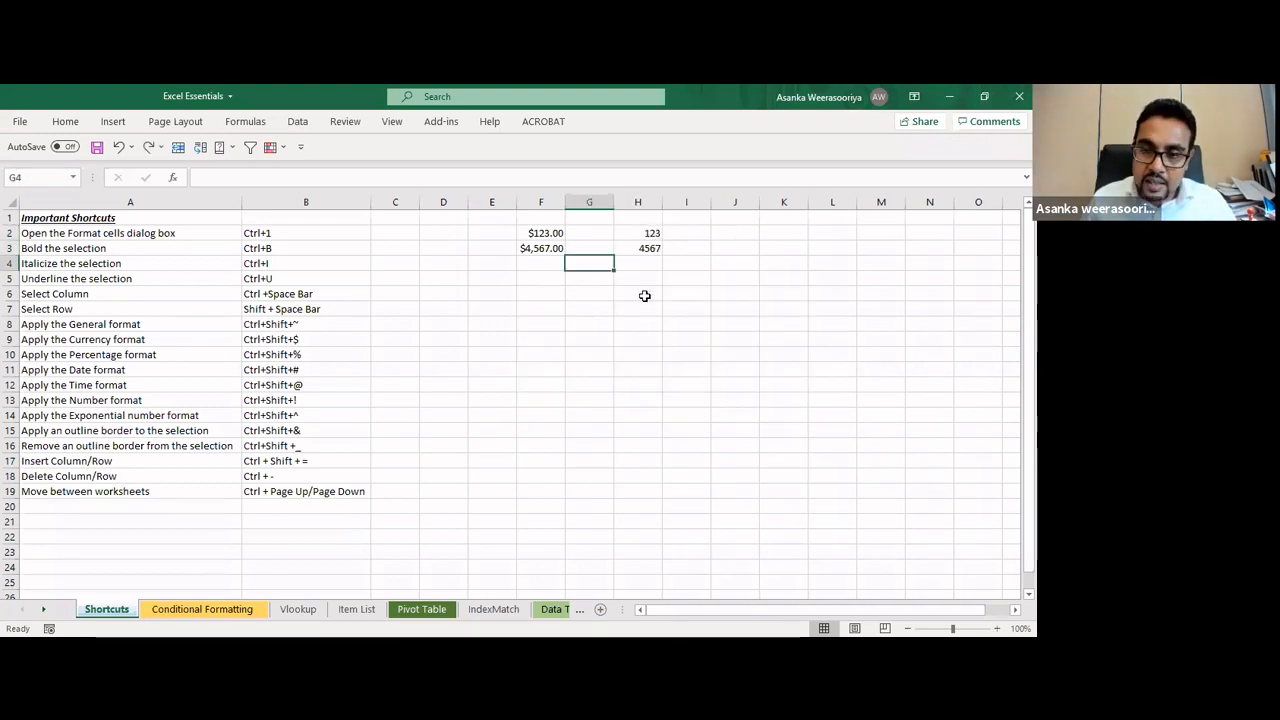
Try the Currency format and the Percentage format on H2:H3, reverting the cells to plain numbers after each
{"action": "left_click_drag", "start_coordinate": [643, 227], "coordinate": [643, 246]}
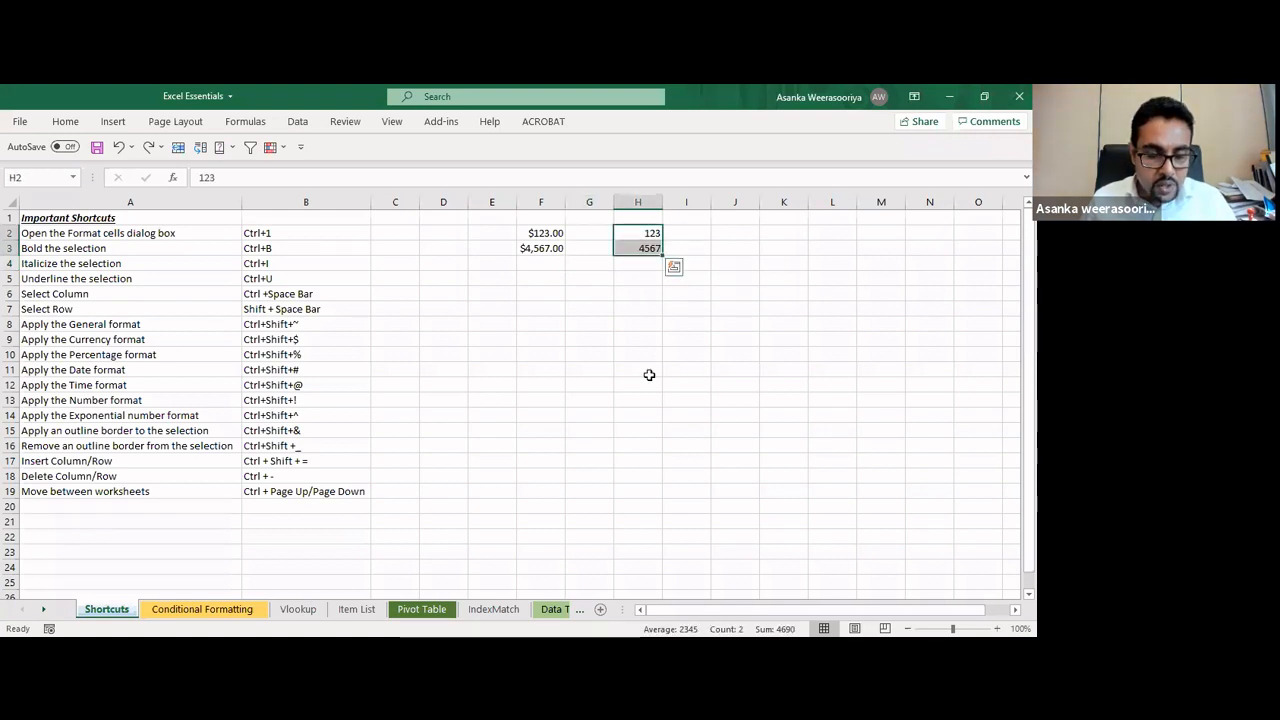
{"action": "key", "text": "ctrl+shift+4"}
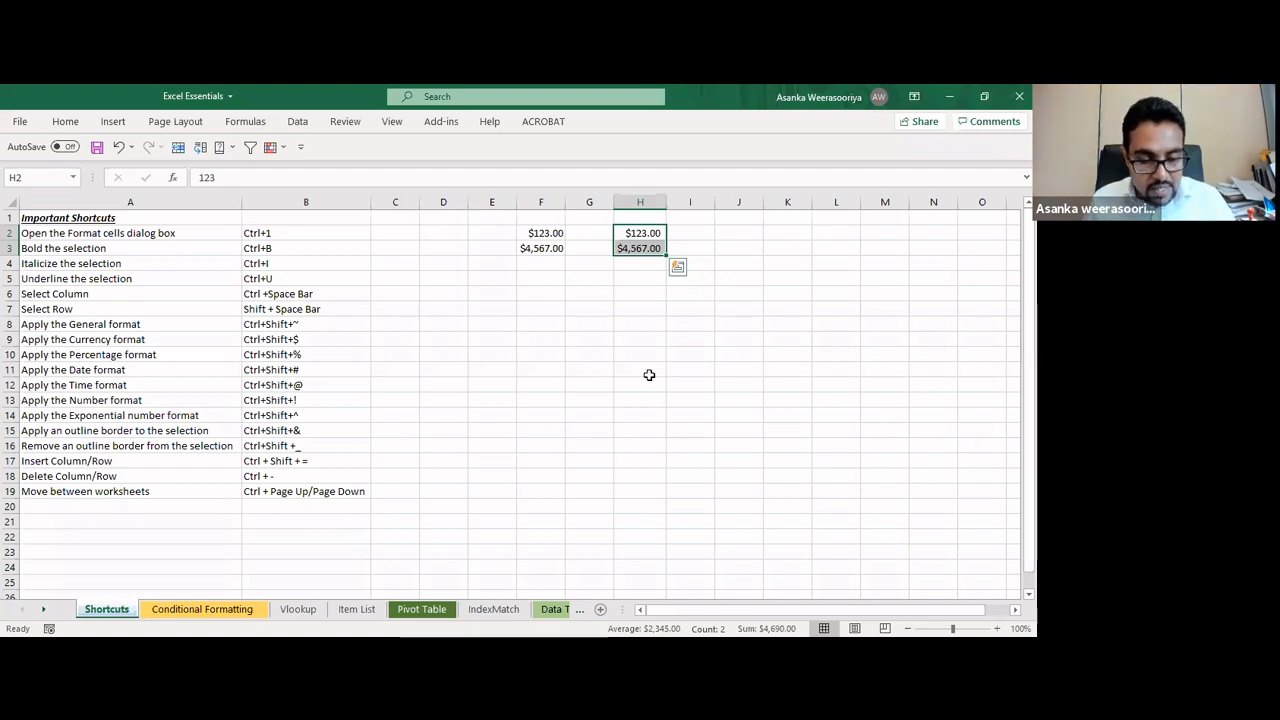
{"action": "key", "text": "ctrl+z"}
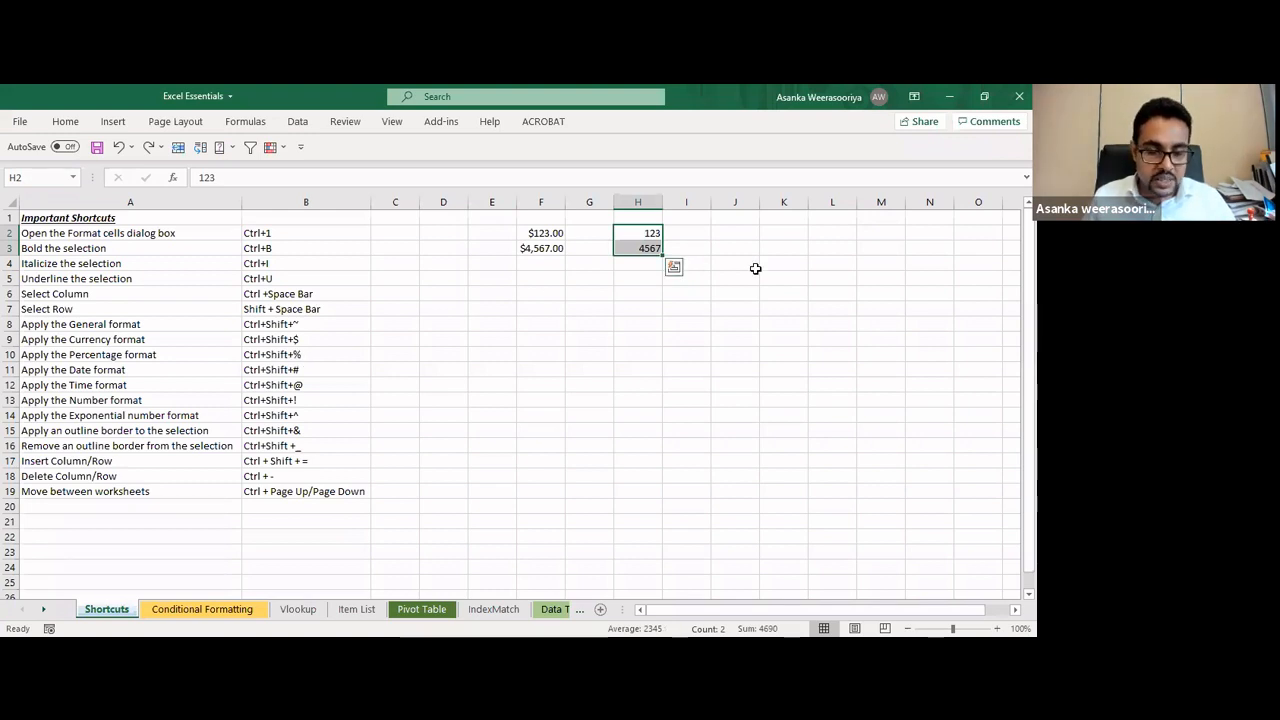
{"action": "key", "text": "ctrl+shift+percent"}
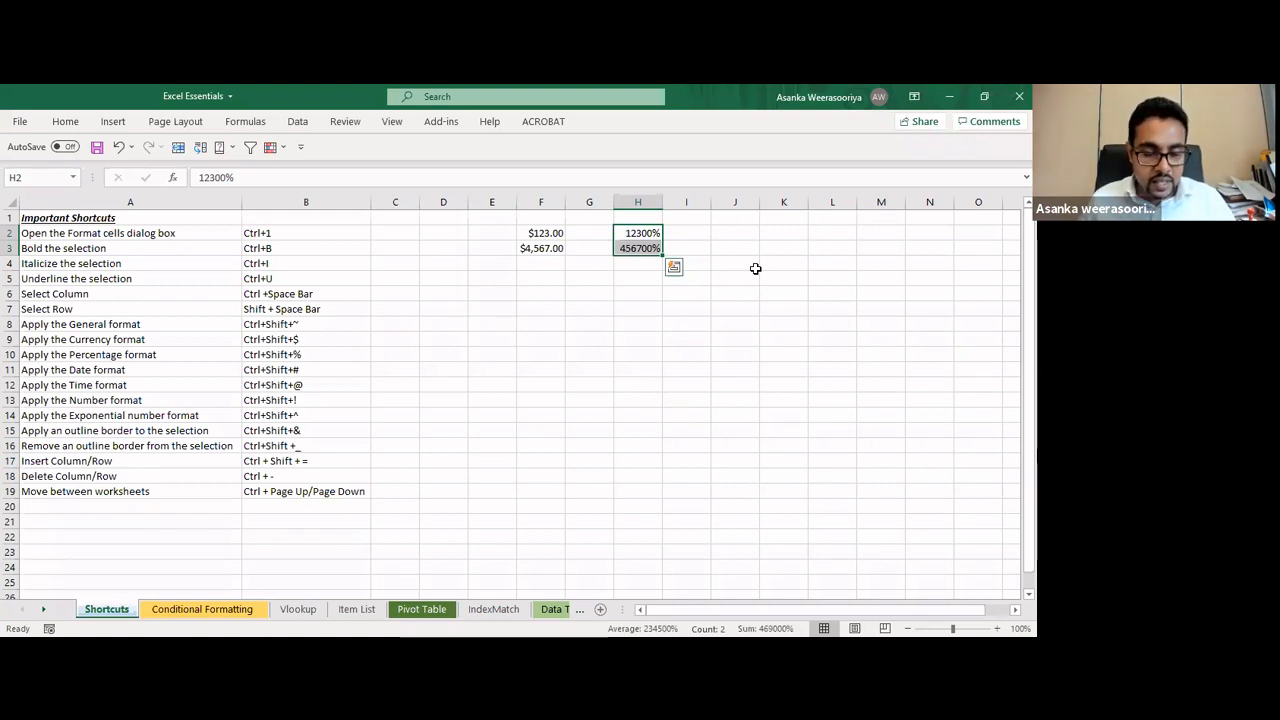
{"action": "key", "text": "ctrl+shift+asciitilde"}
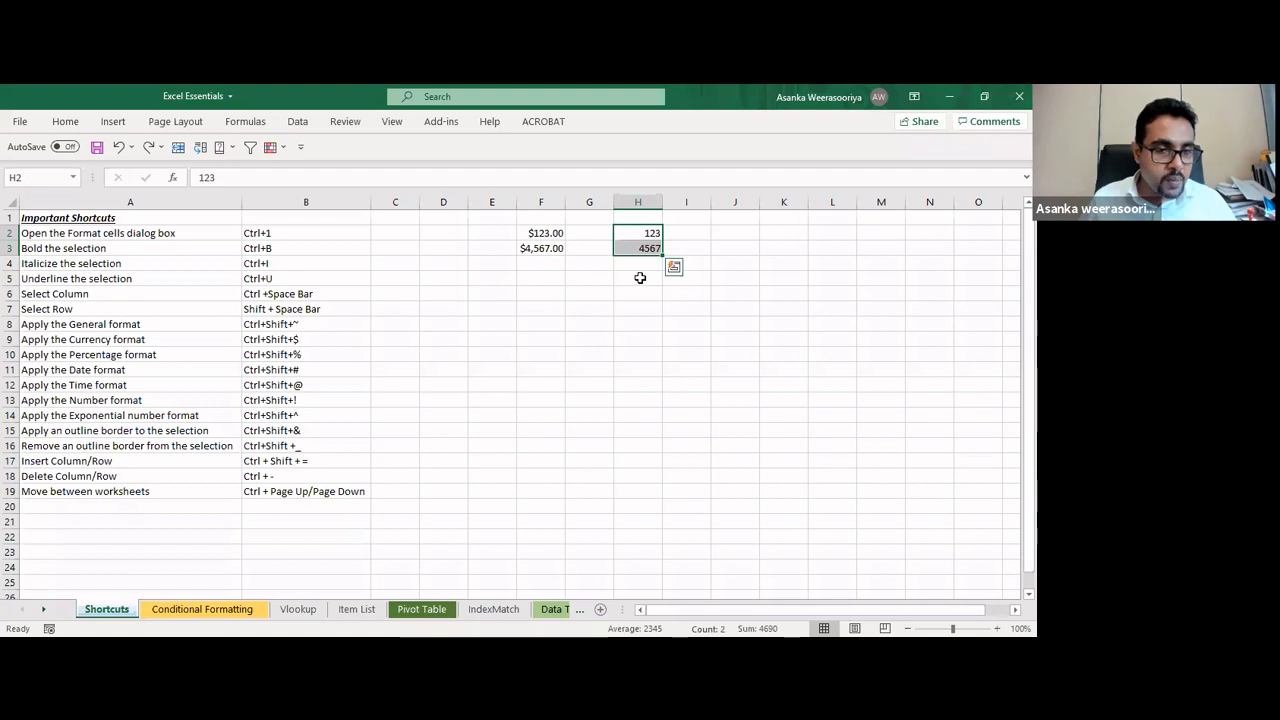
Enter the sample date 2/15/2021 in cell J2
{"action": "left_click", "coordinate": [729, 232]}
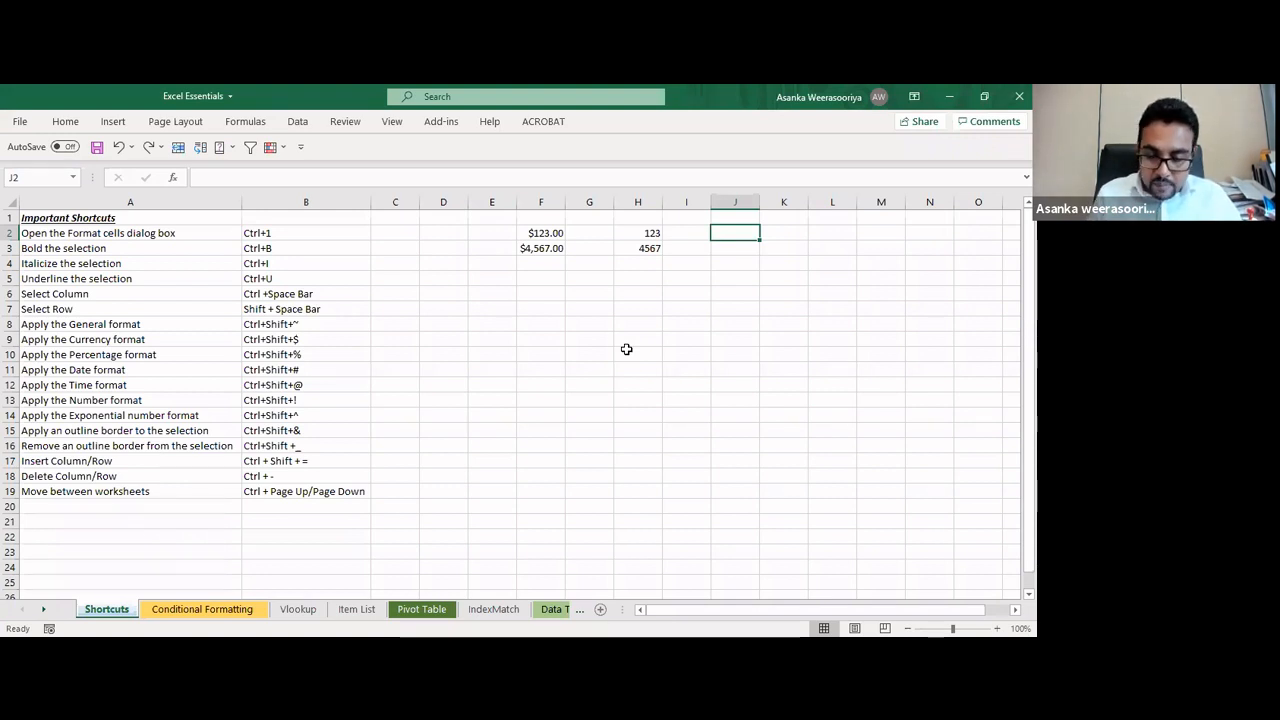
{"action": "type", "text": "2/1"}
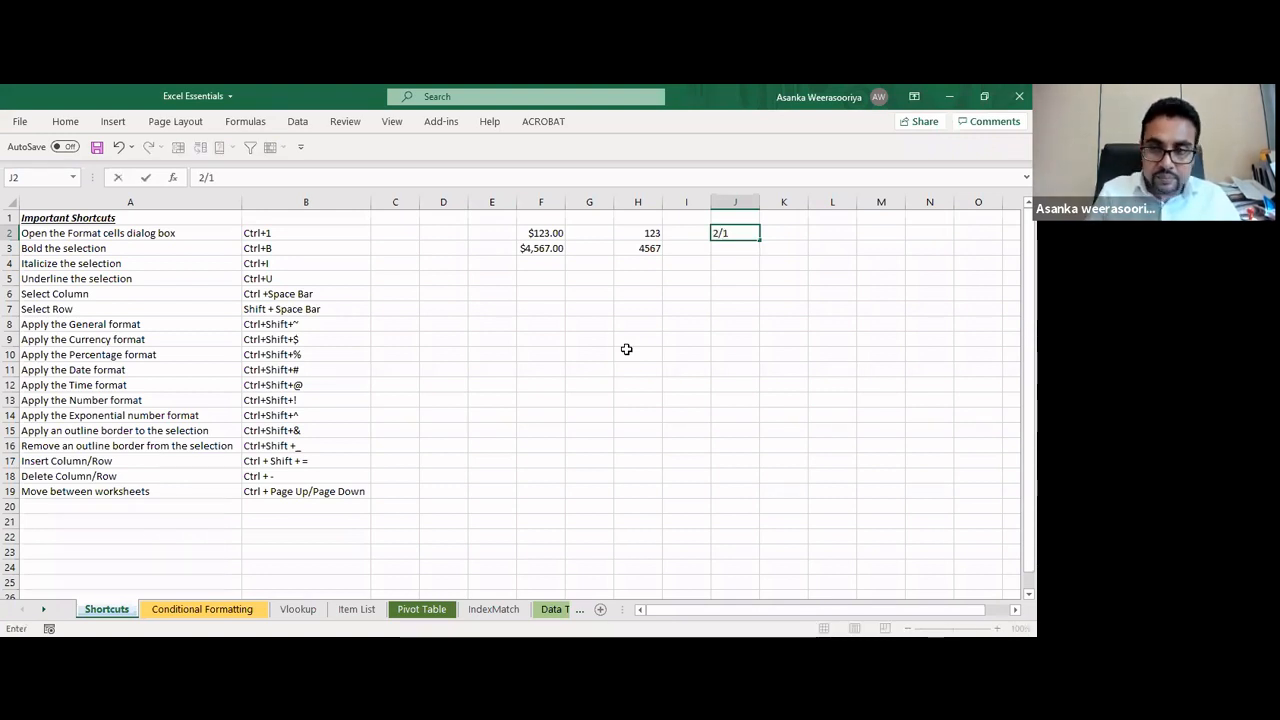
{"action": "type", "text": "5/20"}
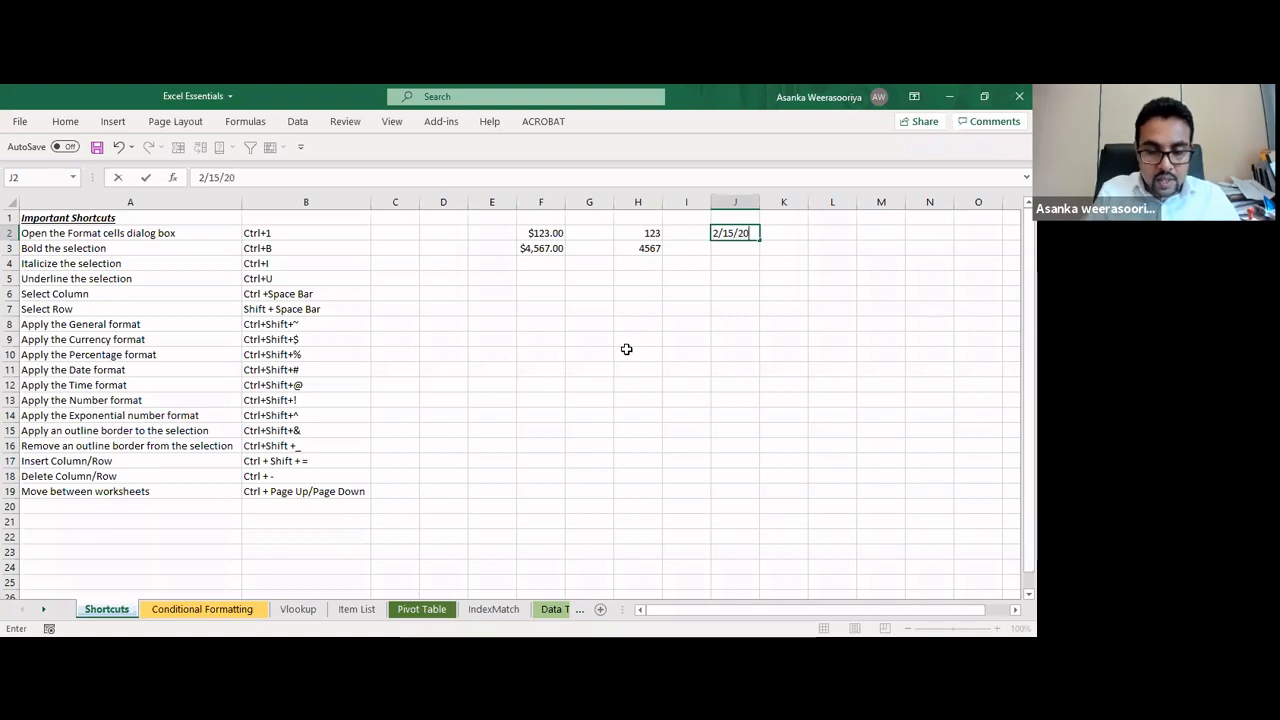
{"action": "type", "text": "21"}
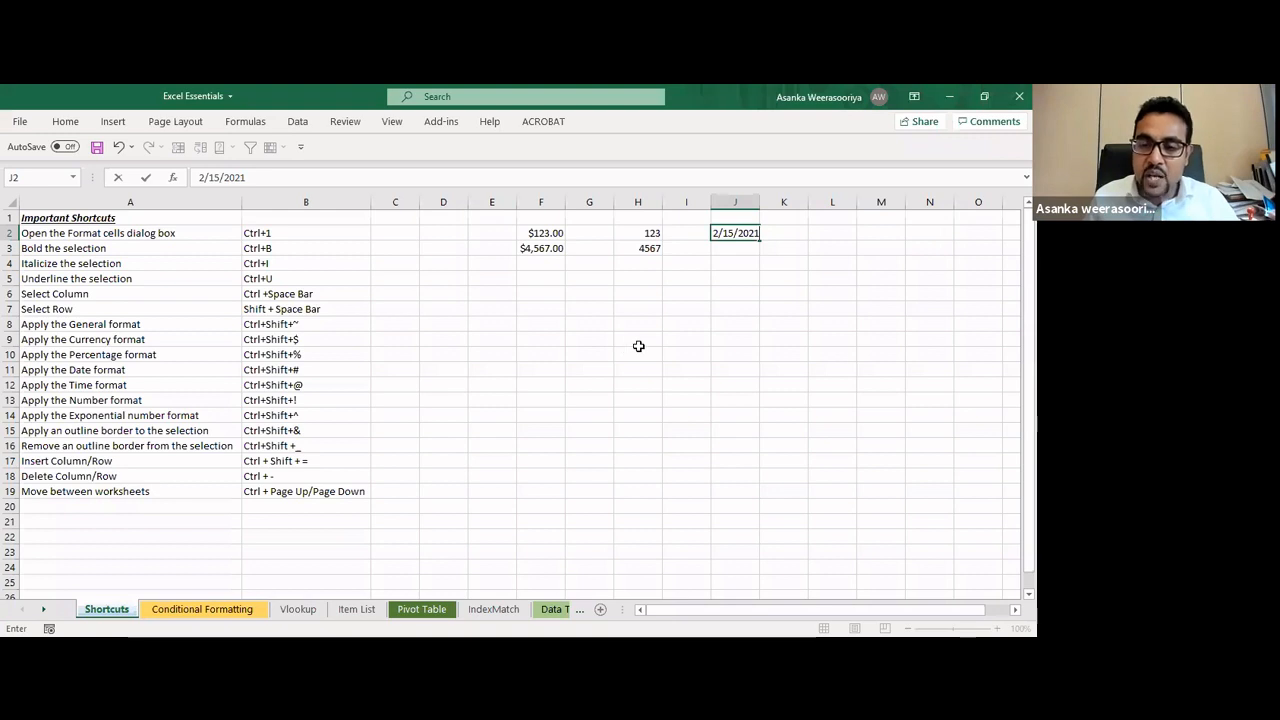
{"action": "left_click", "coordinate": [736, 262]}
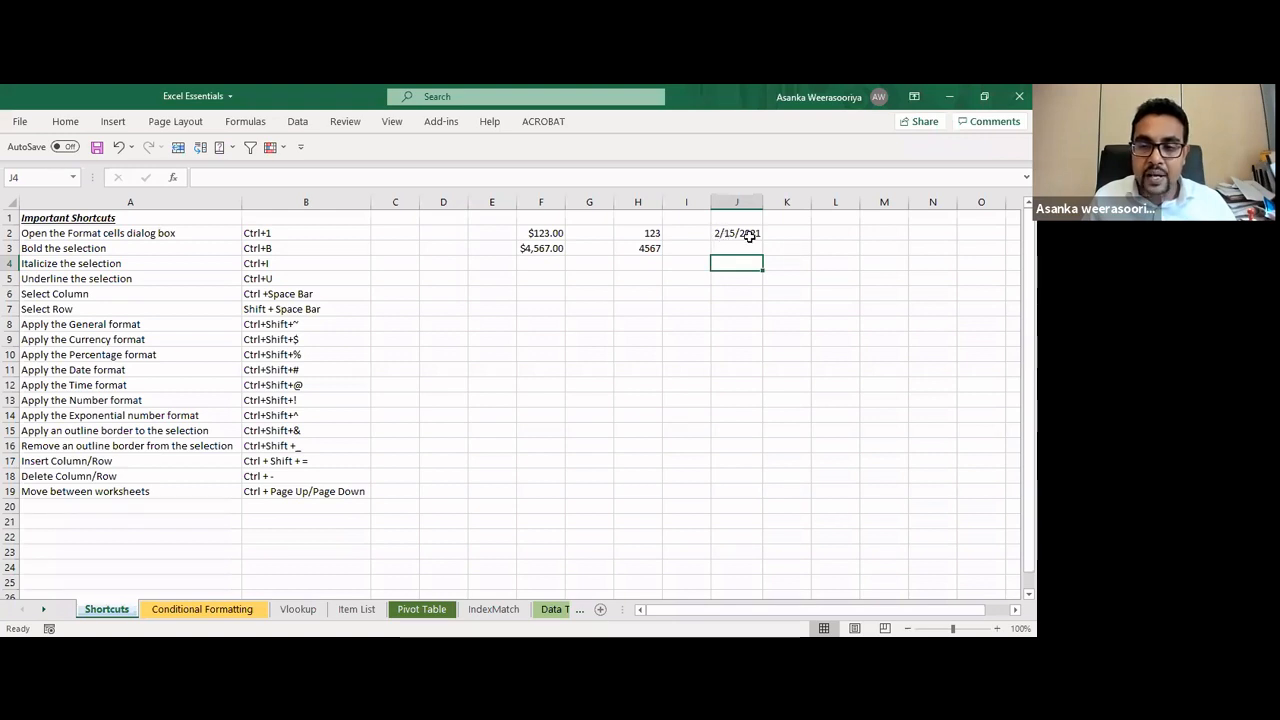
Try the Date format on the date in J2 and undo it
{"action": "left_click", "coordinate": [745, 233]}
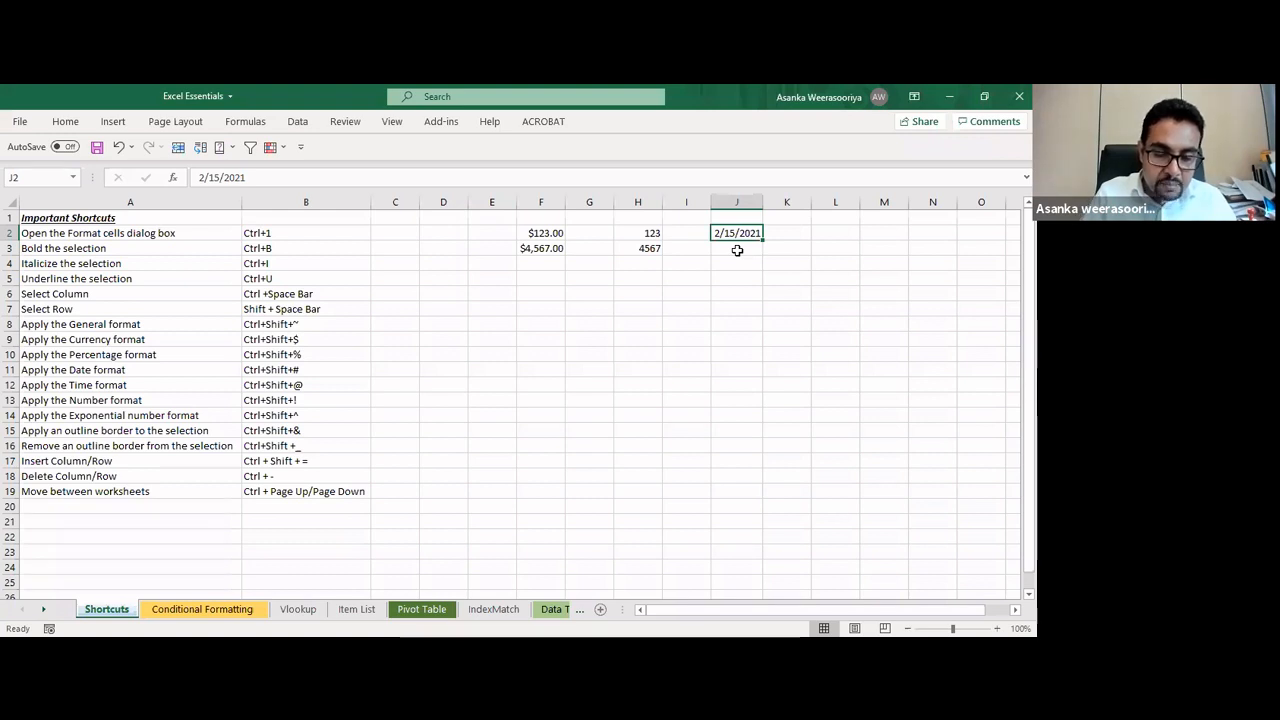
{"action": "key", "text": "ctrl+shift+3"}
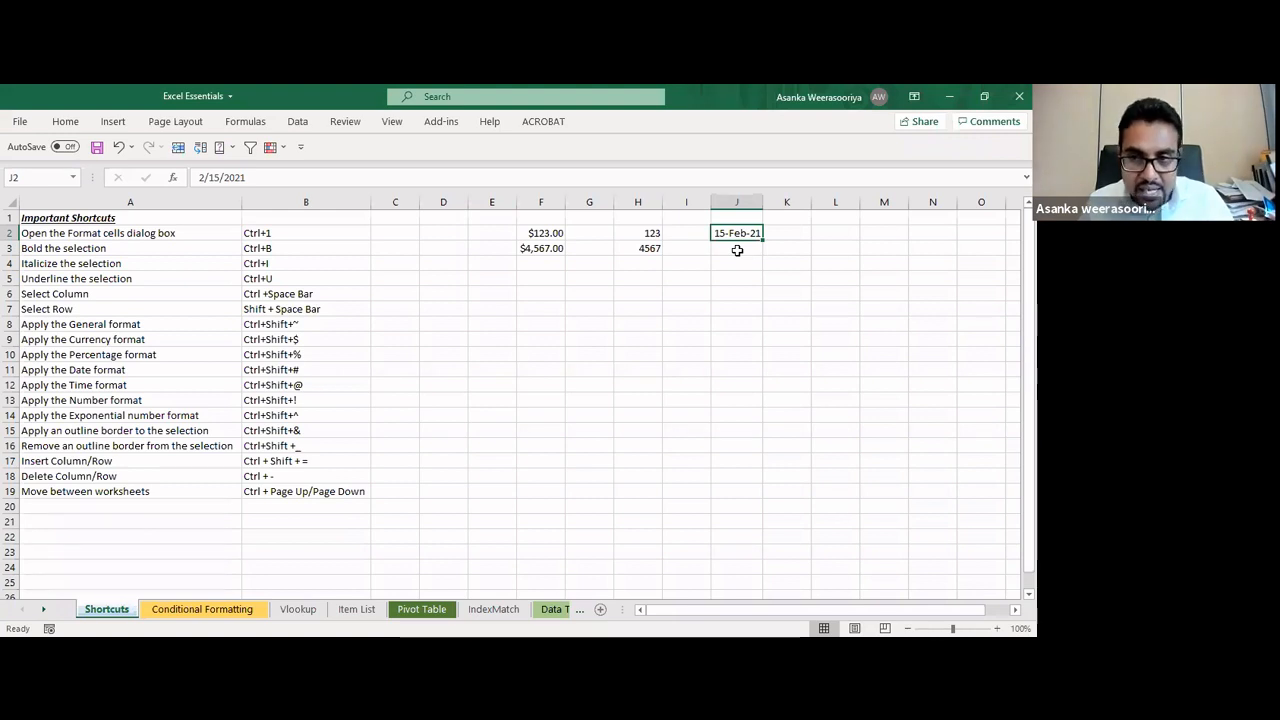
{"action": "key", "text": "ctrl+z"}
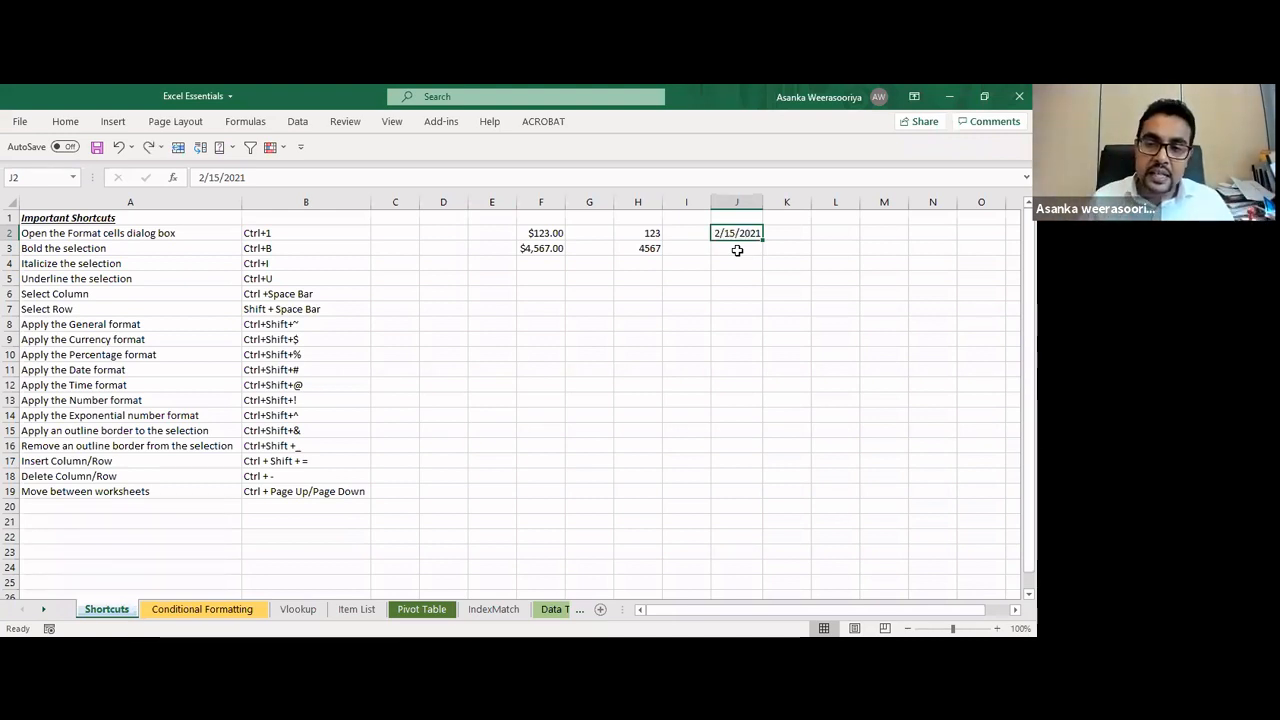
Enter the date 3/15/2021 in cell J3 and apply the day-month-year Date format to J2:J3
{"action": "left_click", "coordinate": [742, 245]}
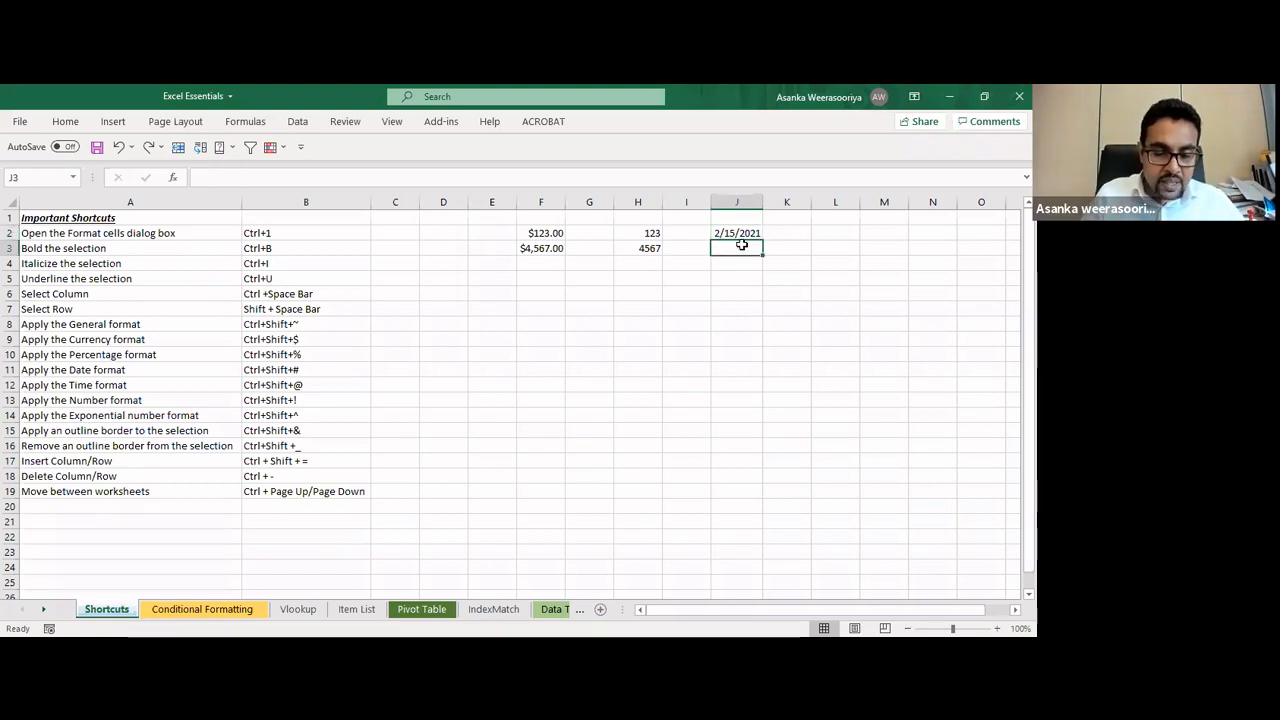
{"action": "type", "text": "3/"}
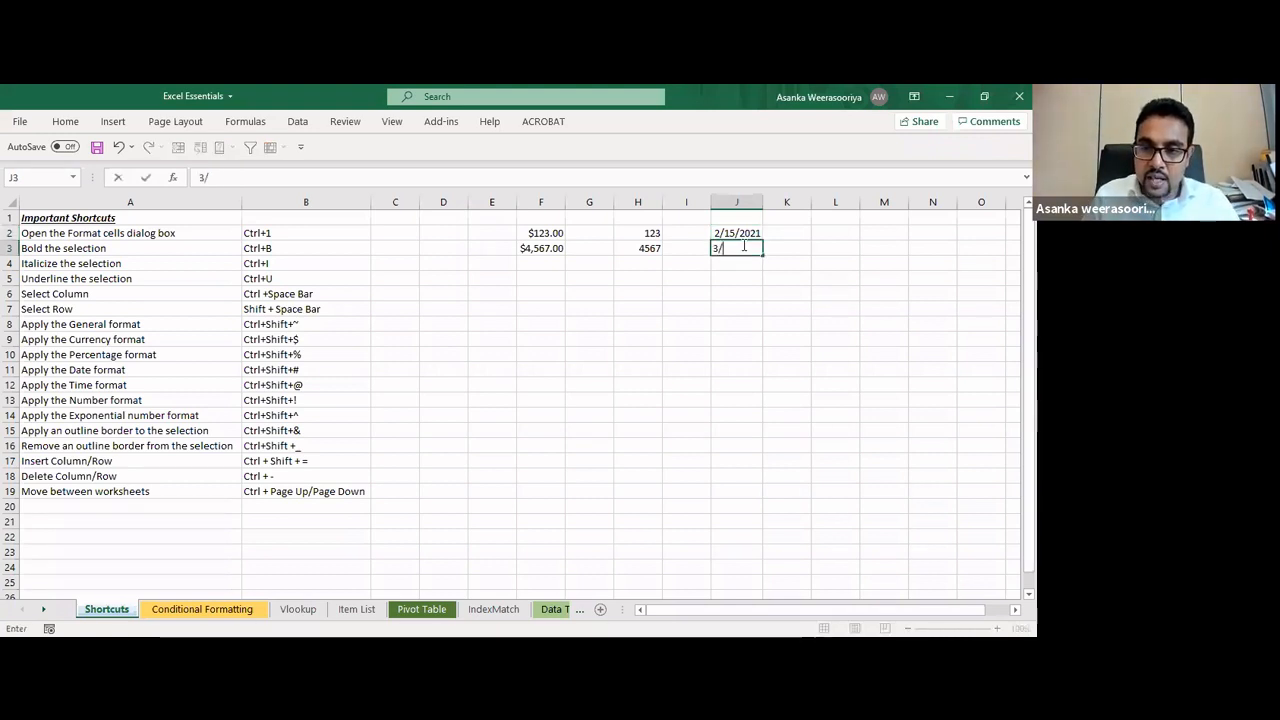
{"action": "type", "text": "15"}
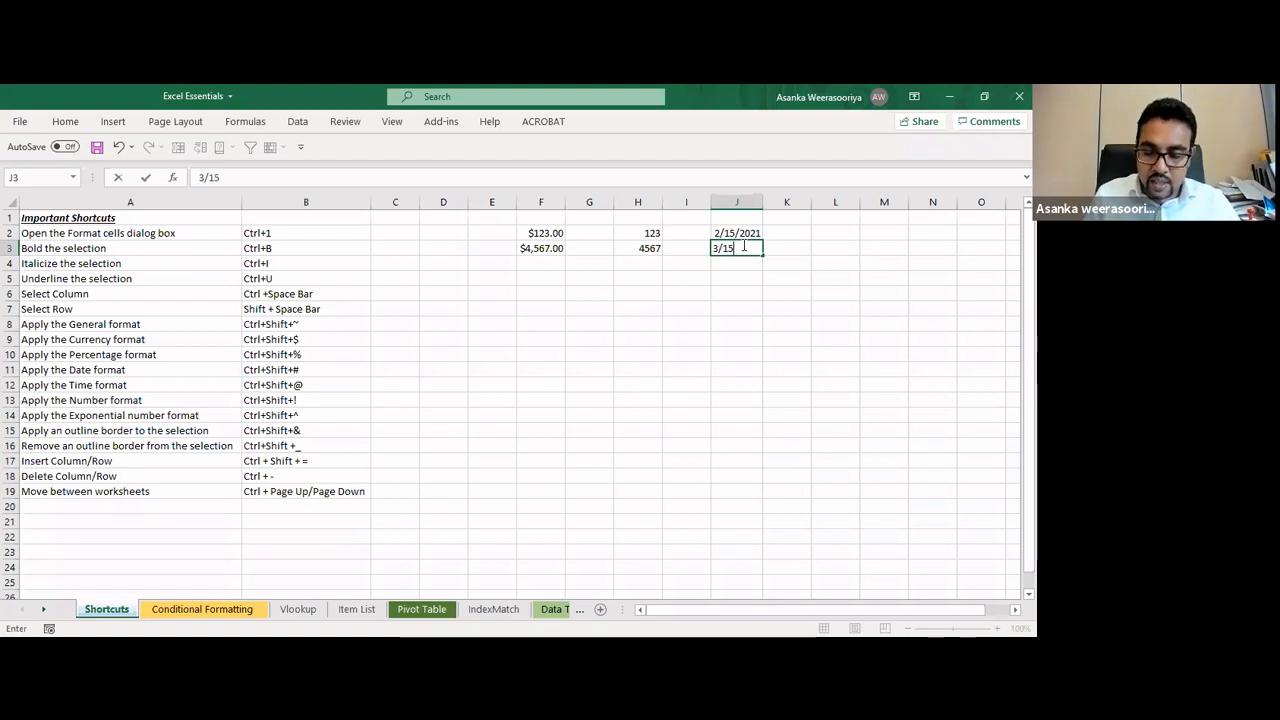
{"action": "type", "text": "/2021"}
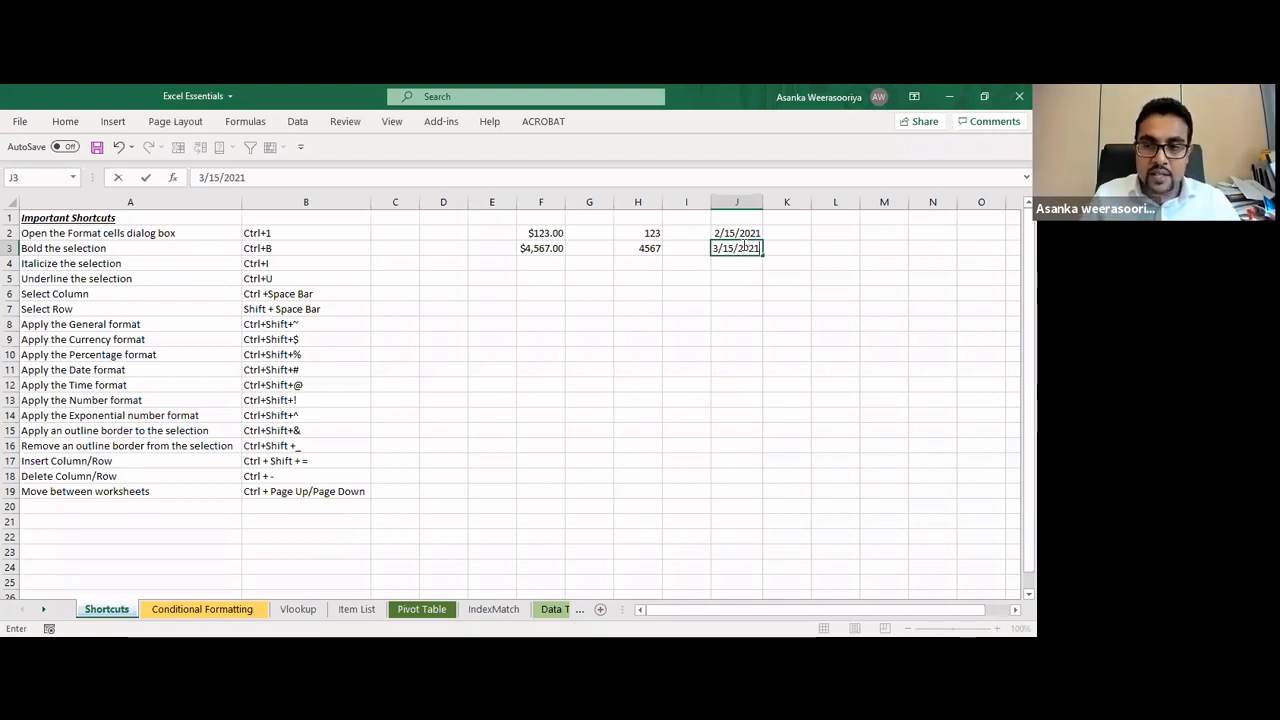
{"action": "left_click", "coordinate": [743, 295]}
{"action": "left_click_drag", "start_coordinate": [743, 232], "coordinate": [746, 248]}
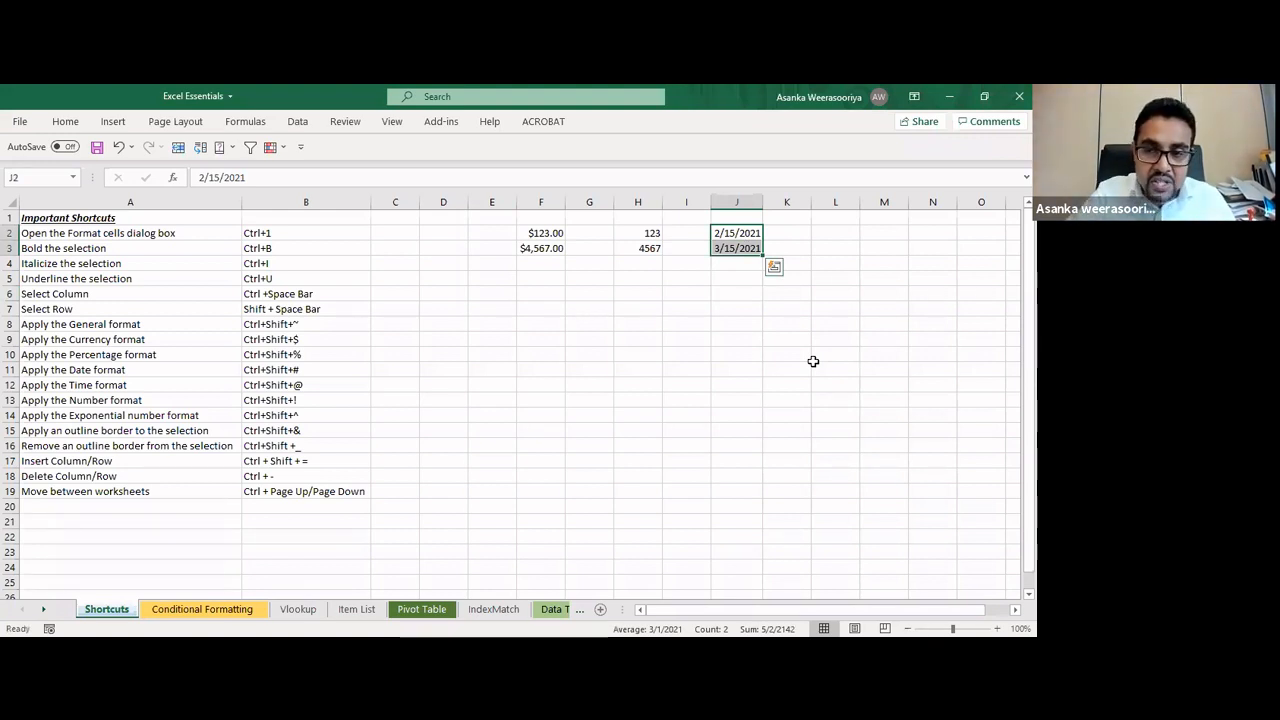
{"action": "key", "text": "ctrl+shift+3"}
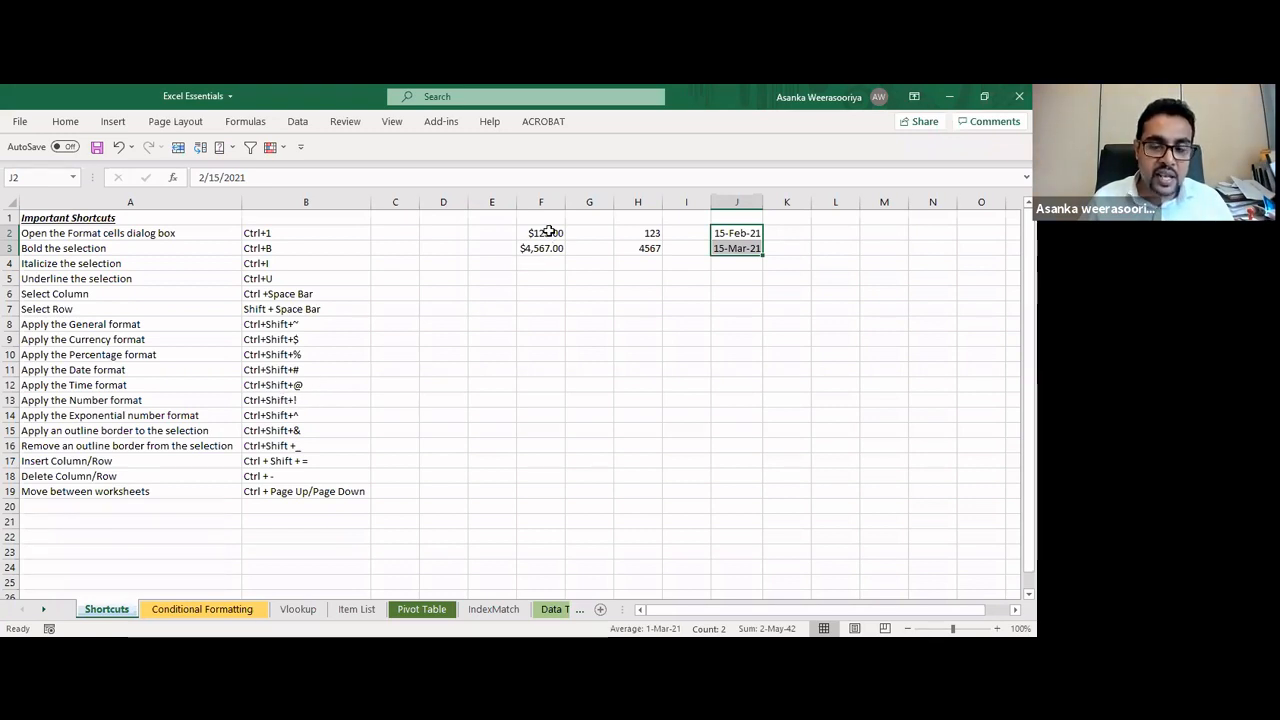
Apply the Number format with thousands separator and two decimals to the currency values in F2:F3
{"action": "left_click_drag", "start_coordinate": [549, 232], "coordinate": [545, 248]}
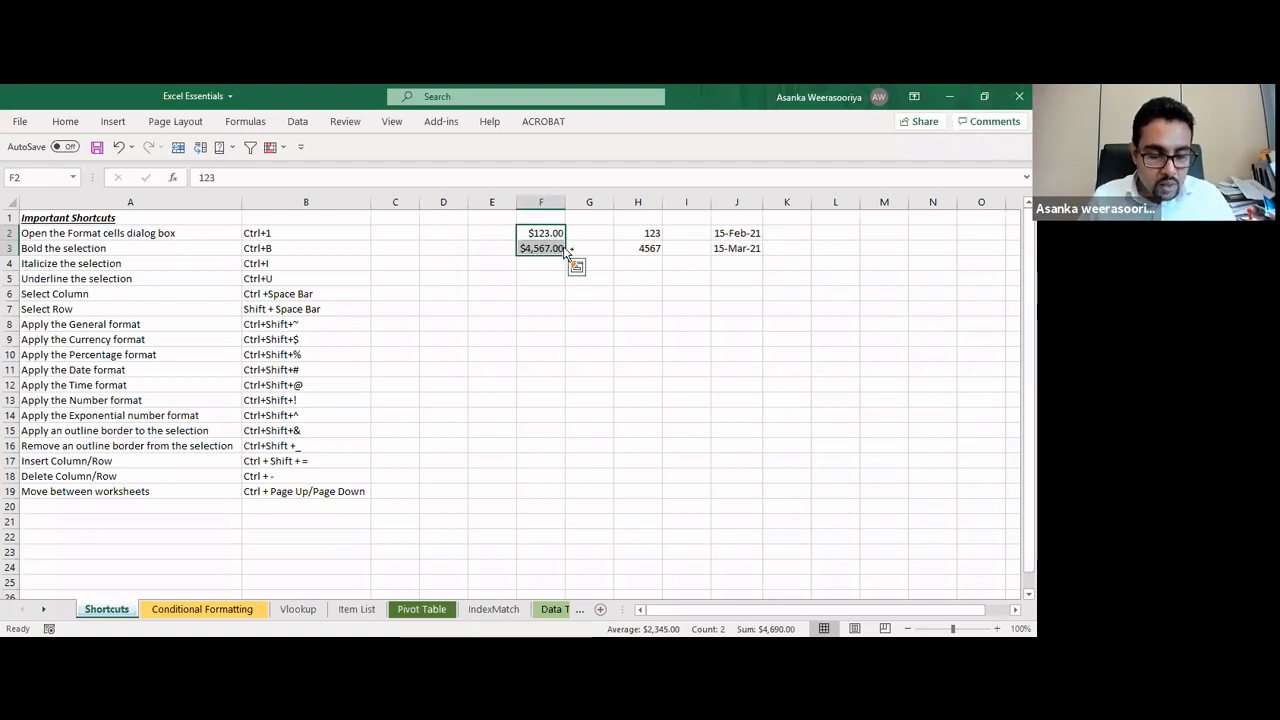
{"action": "key", "text": "ctrl+shift+1"}
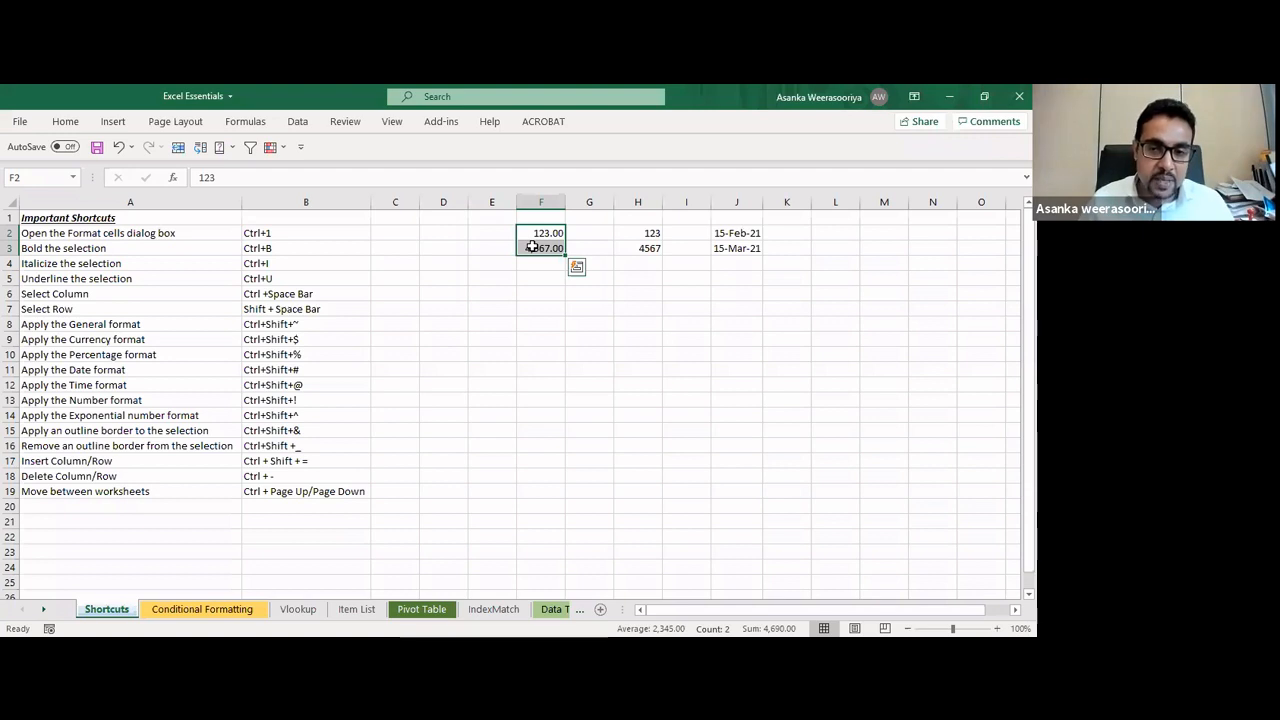
{"action": "left_click", "coordinate": [290, 401]}
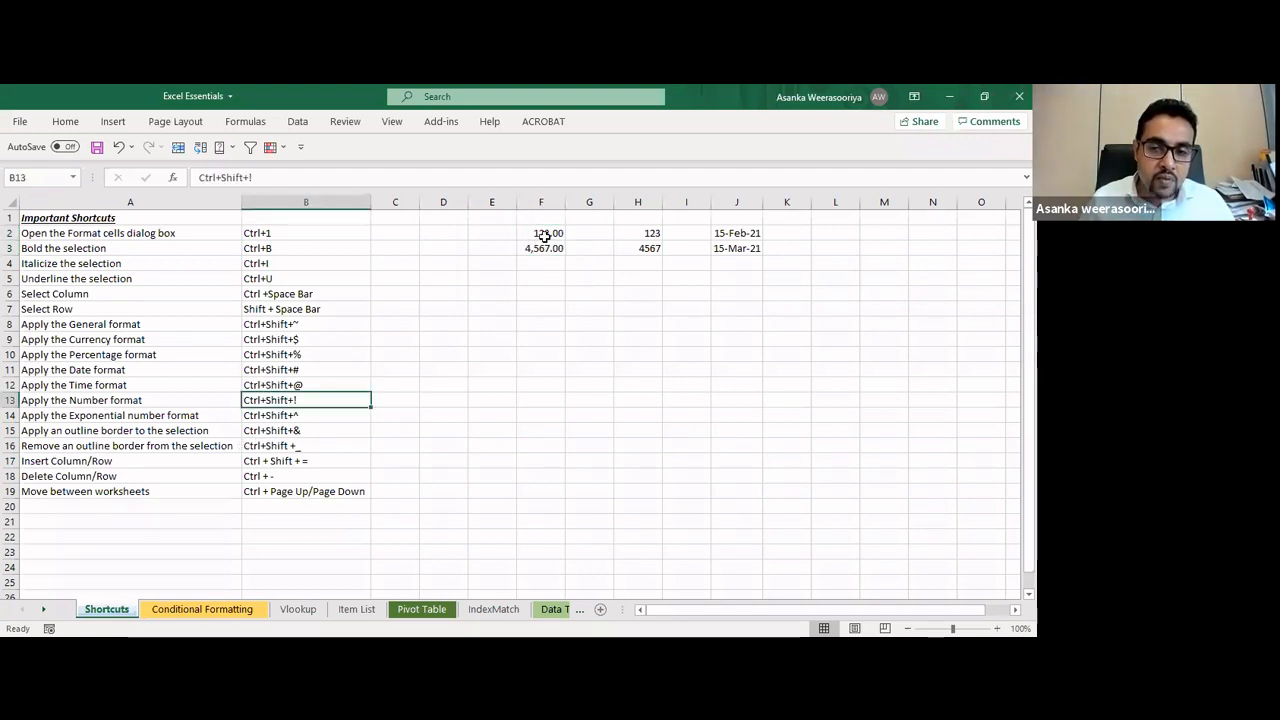
{"action": "left_click_drag", "start_coordinate": [545, 234], "coordinate": [545, 248]}
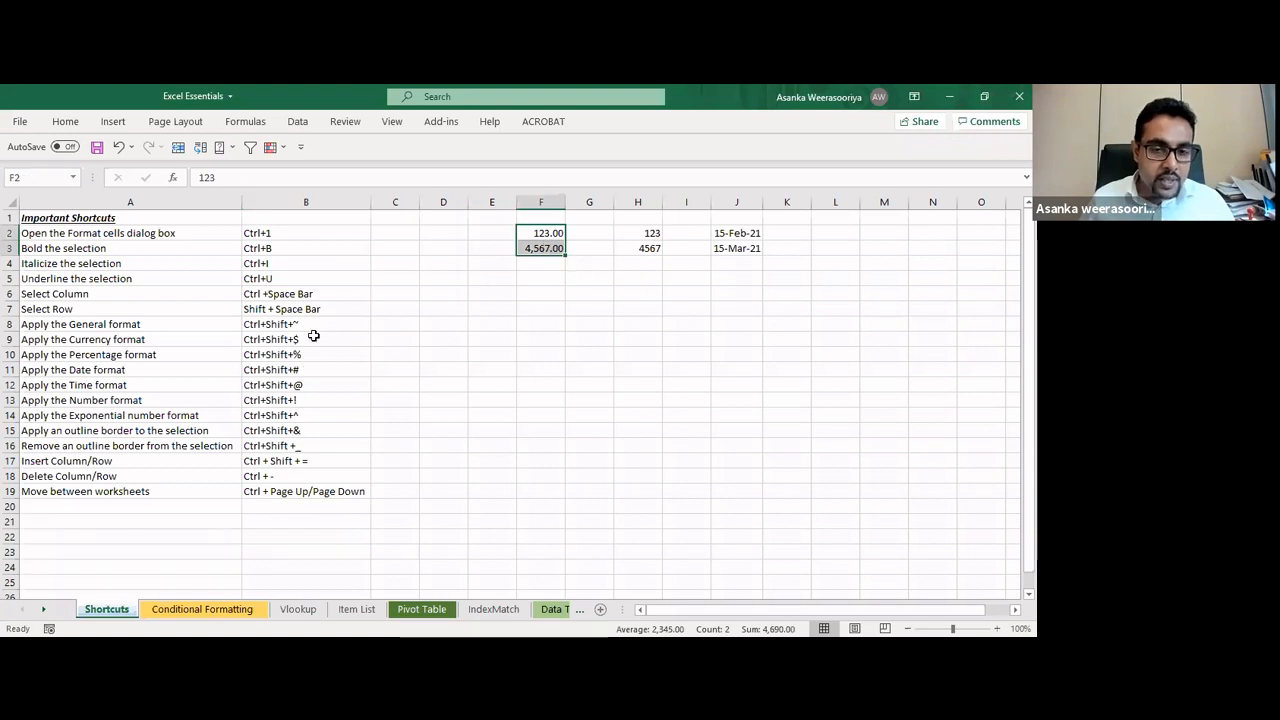
Highlight the listed number-format shortcuts in B8:B13 and the bold, italic and underline shortcuts in B3:B5
{"action": "left_click_drag", "start_coordinate": [320, 324], "coordinate": [318, 400]}
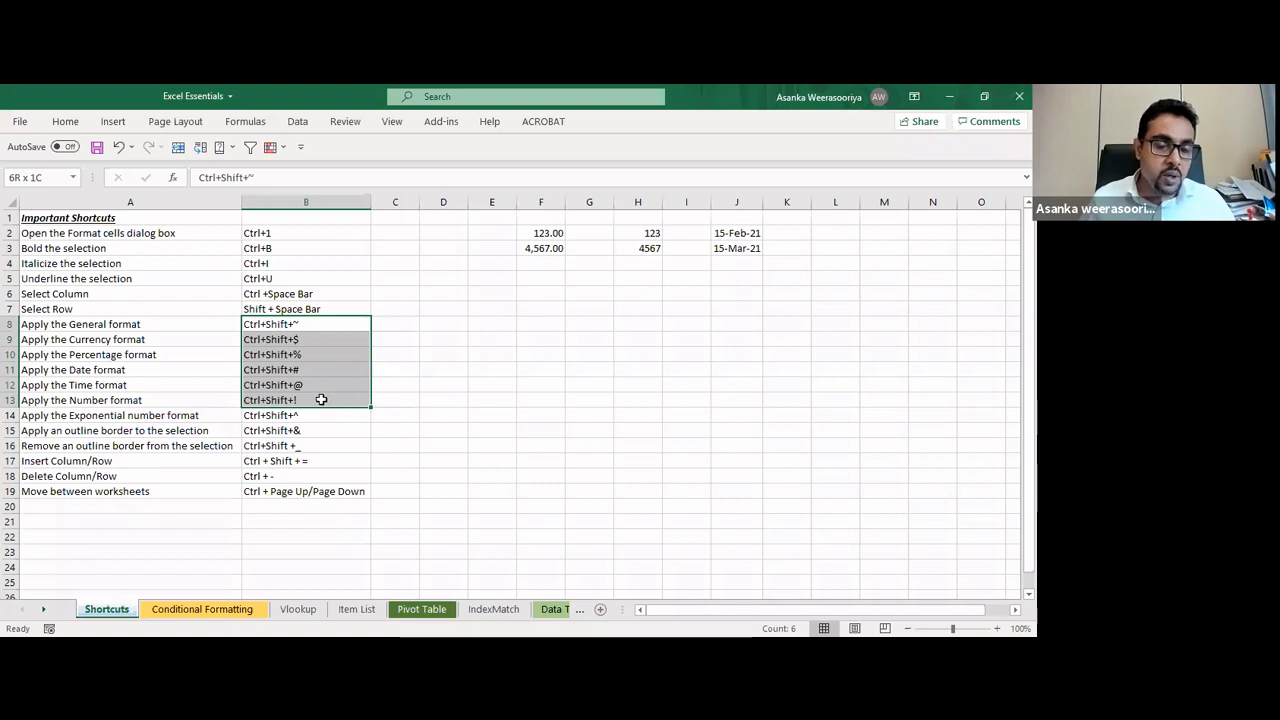
{"action": "left_click_drag", "start_coordinate": [321, 400], "coordinate": [319, 398]}
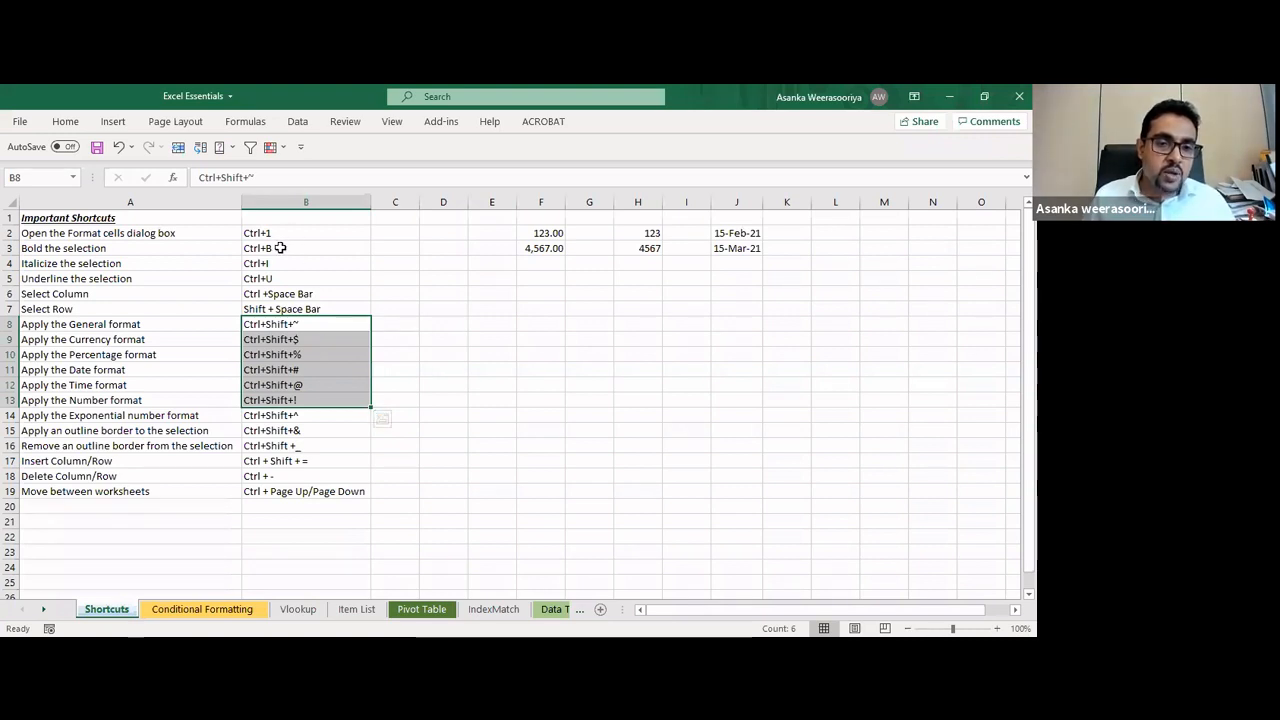
{"action": "left_click_drag", "start_coordinate": [280, 247], "coordinate": [275, 277]}
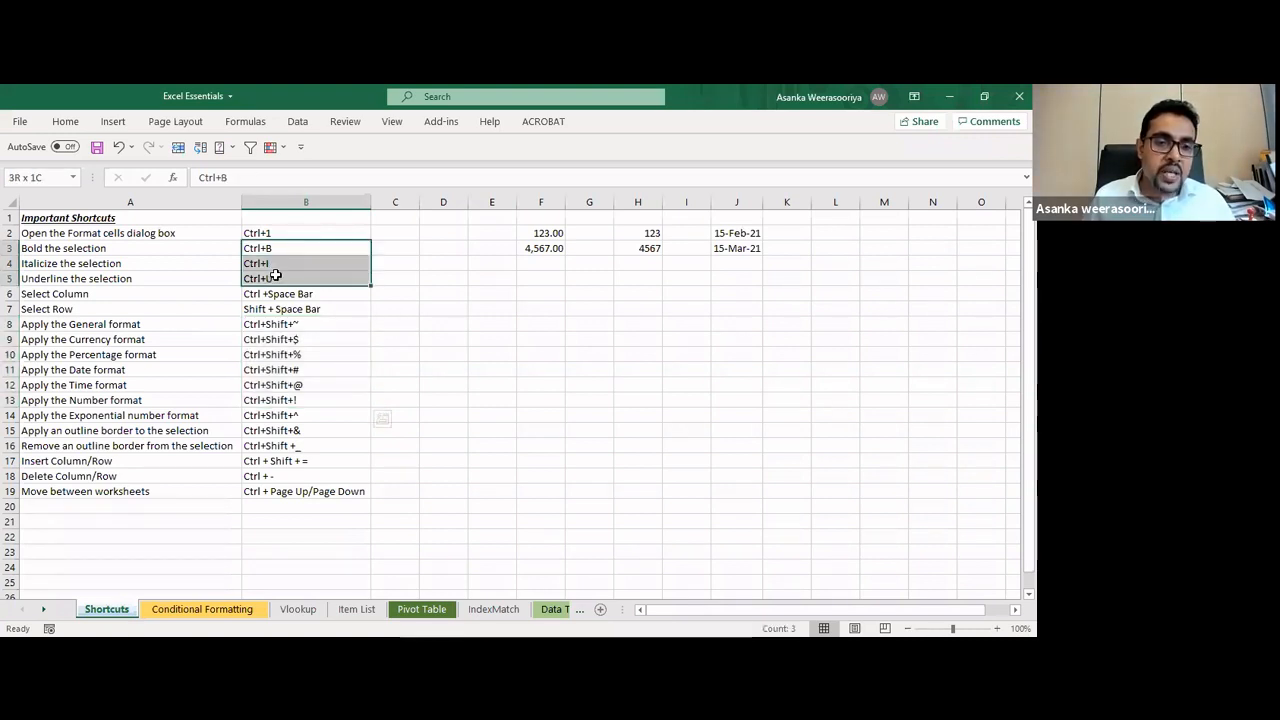
{"action": "left_click", "coordinate": [450, 368]}
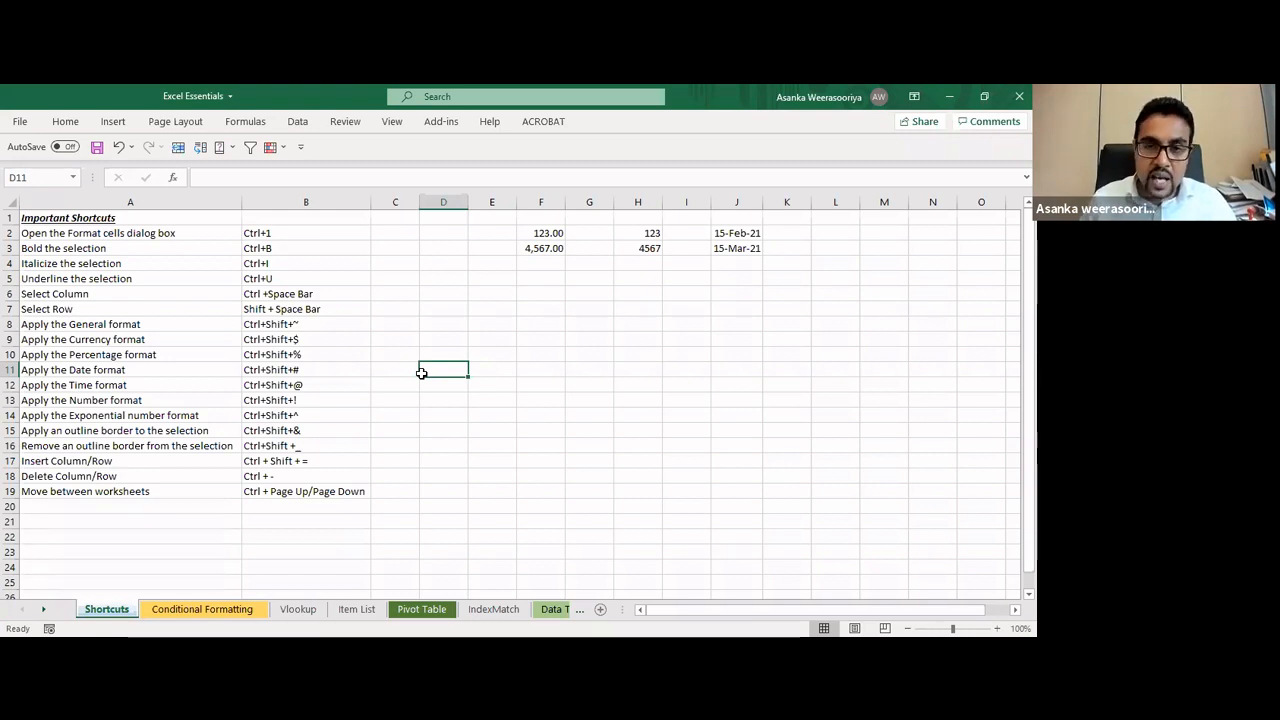
{"action": "key", "text": "Left"}
{"action": "key", "text": "Left"}
{"action": "key", "text": "Right"}
{"action": "key", "text": "Right"}
{"action": "key", "text": "Right"}
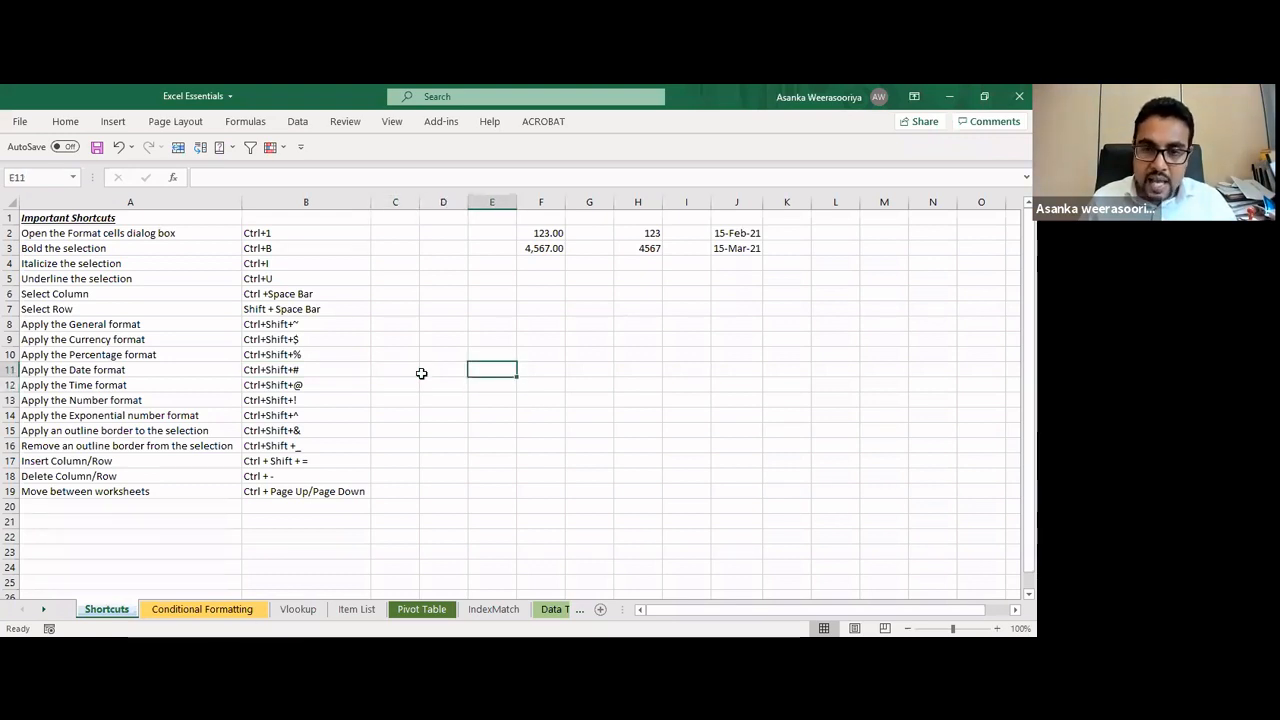
{"action": "key", "text": "Left"}
{"action": "key", "text": "Left"}
{"action": "key", "text": "Left"}
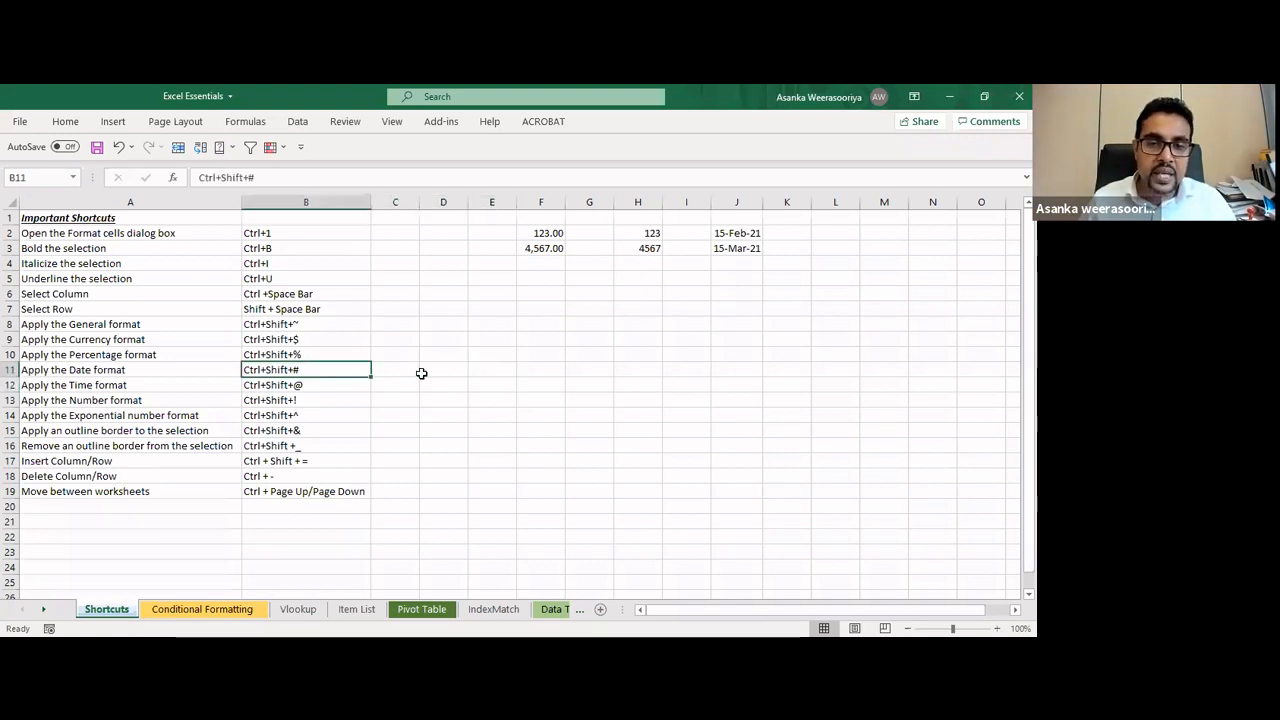
{"action": "key", "text": "Right"}
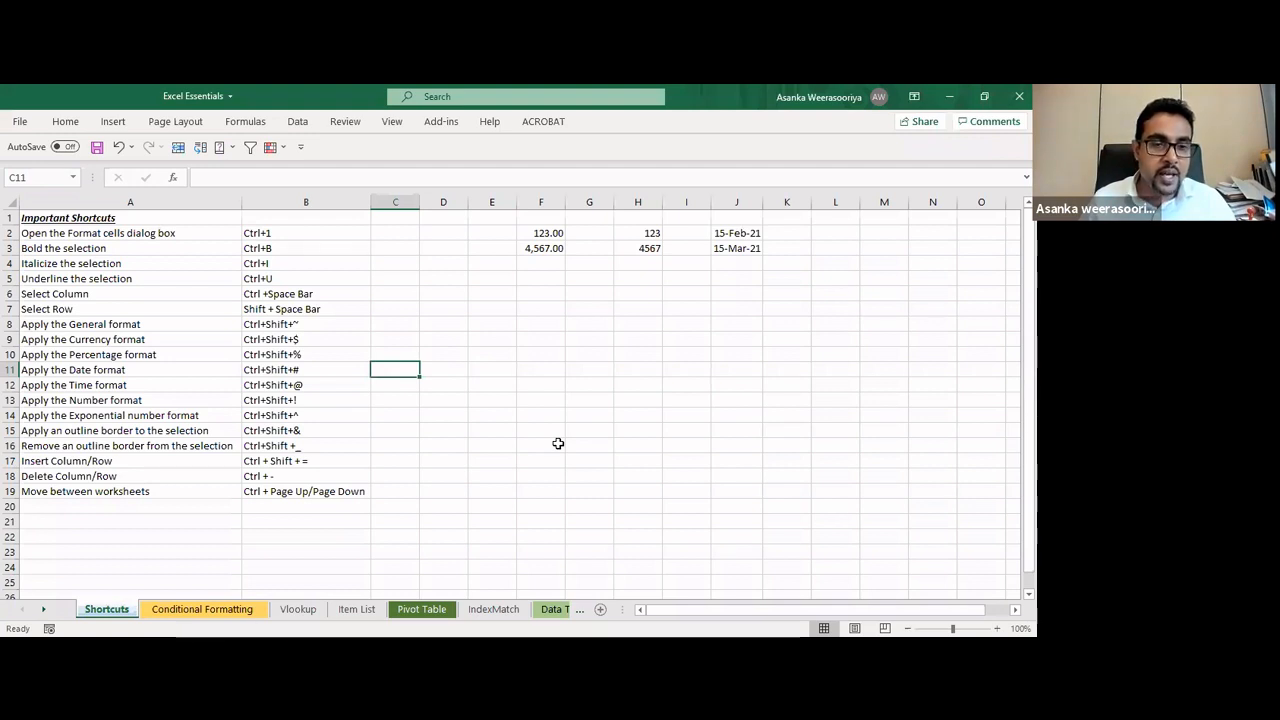
{"action": "key", "text": "Left"}
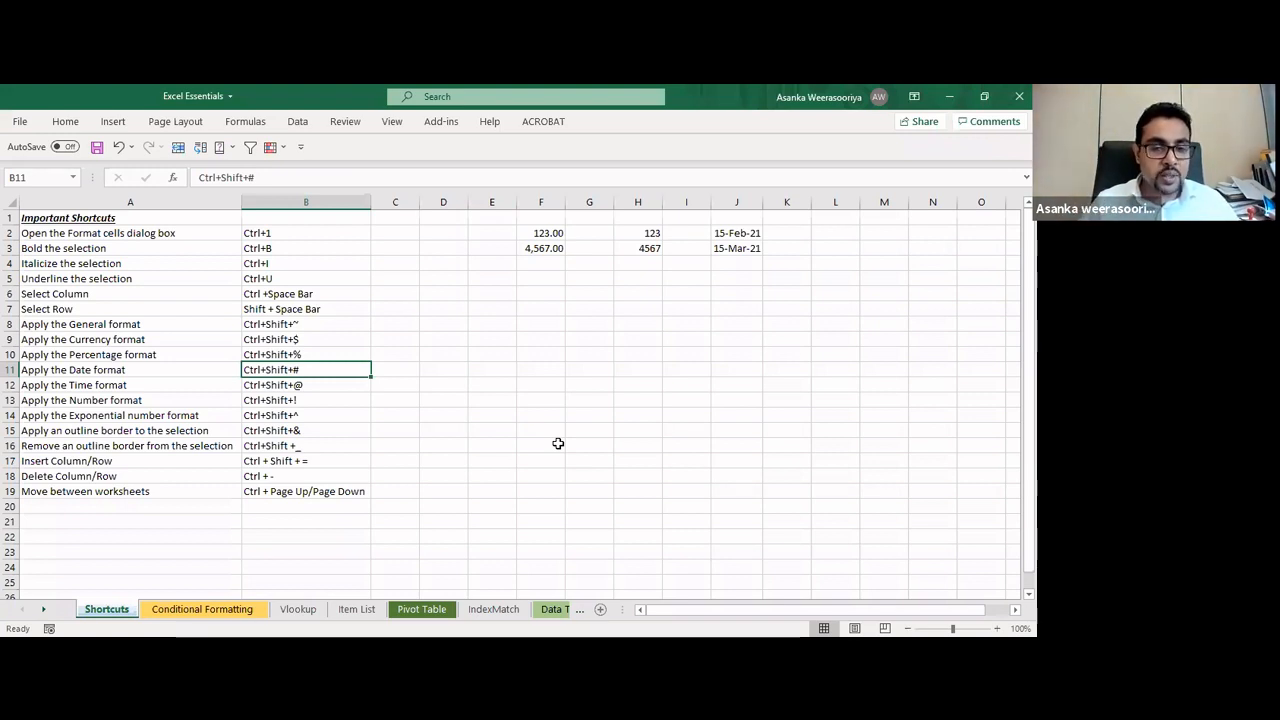
Select the whole of column B starting from the Select Column shortcut in cell B6
{"action": "key", "text": "Up"}
{"action": "key", "text": "Up"}
{"action": "key", "text": "Up"}
{"action": "key", "text": "Up"}
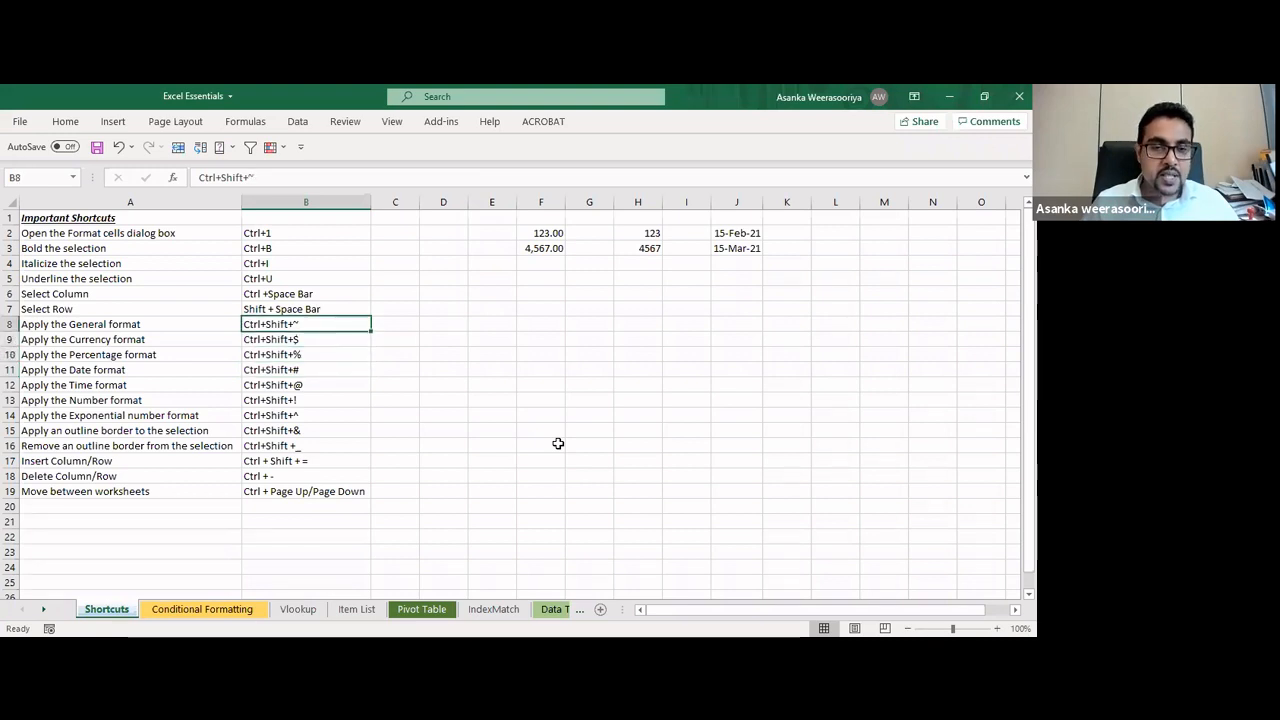
{"action": "key", "text": "Up"}
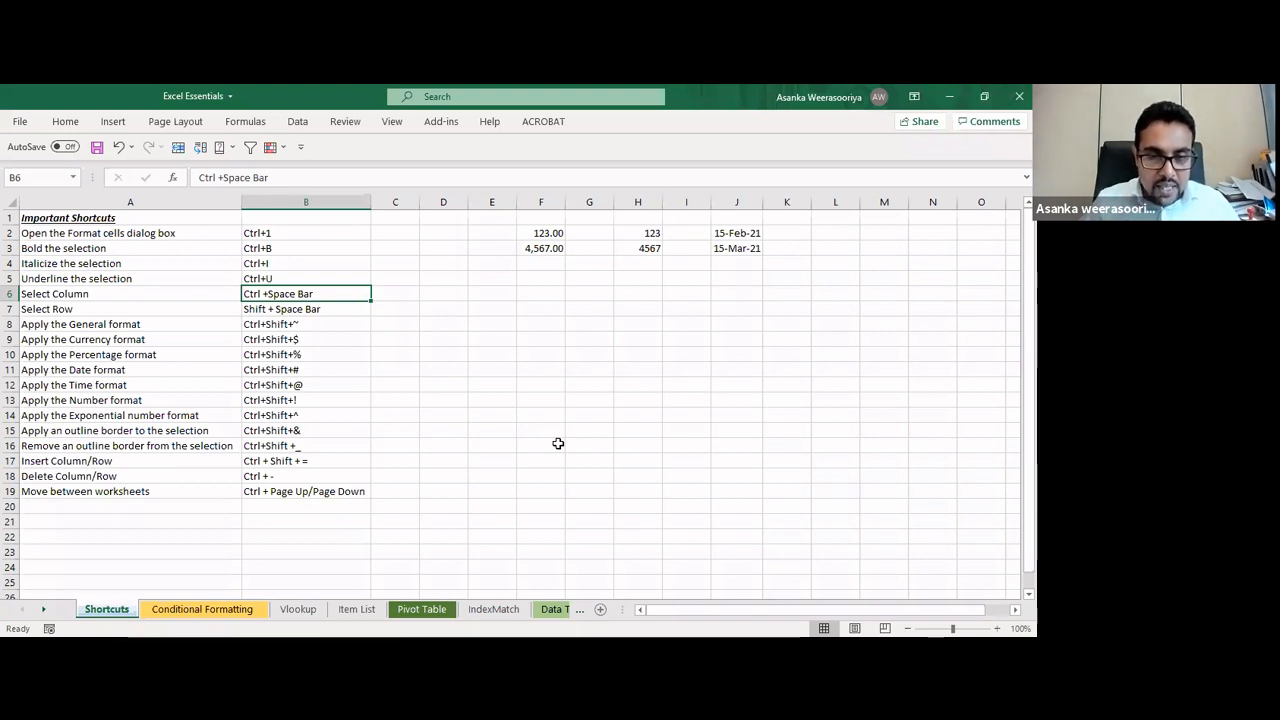
{"action": "key", "text": "ctrl+space"}
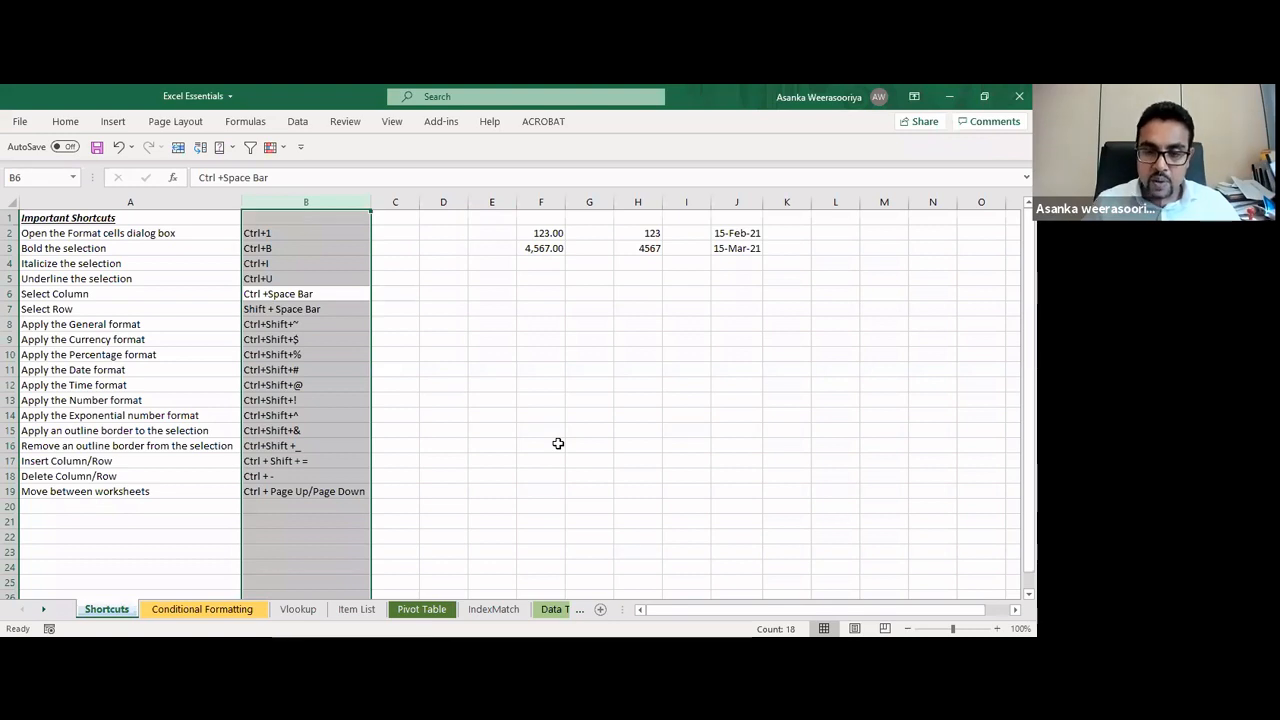
Select the whole of column D starting from cell D6
{"action": "key", "text": "Right"}
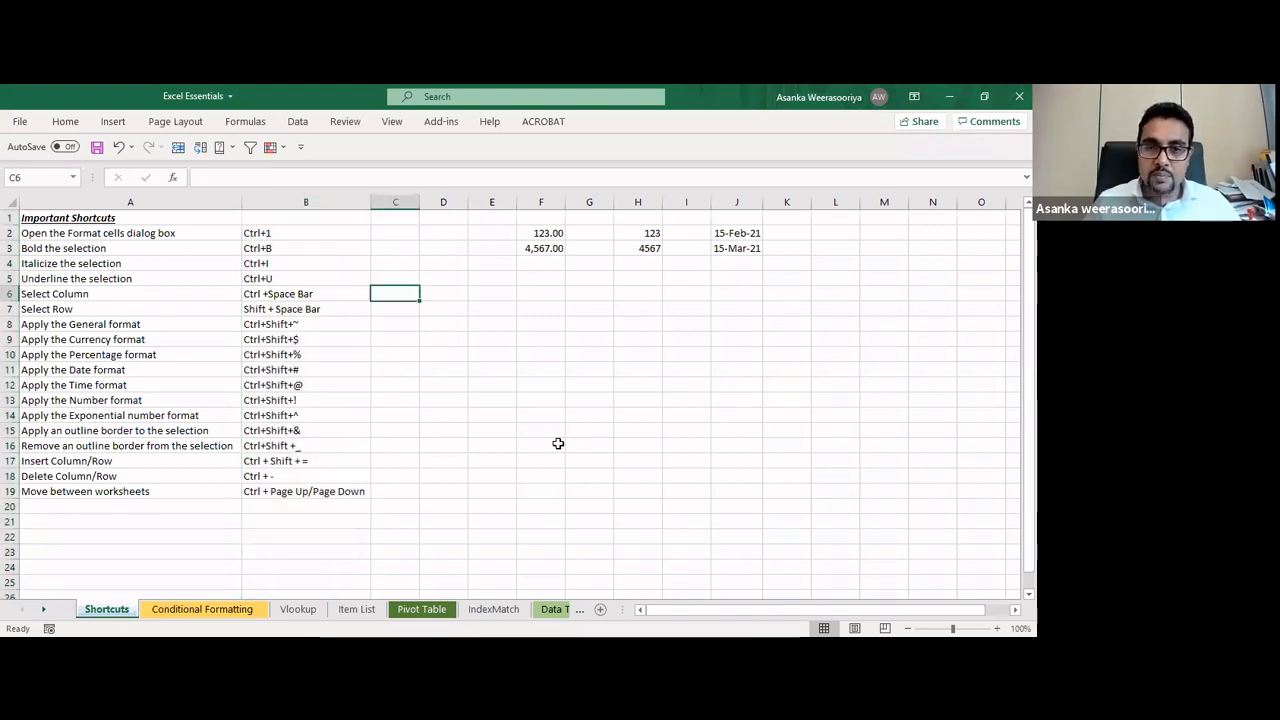
{"action": "key", "text": "Right"}
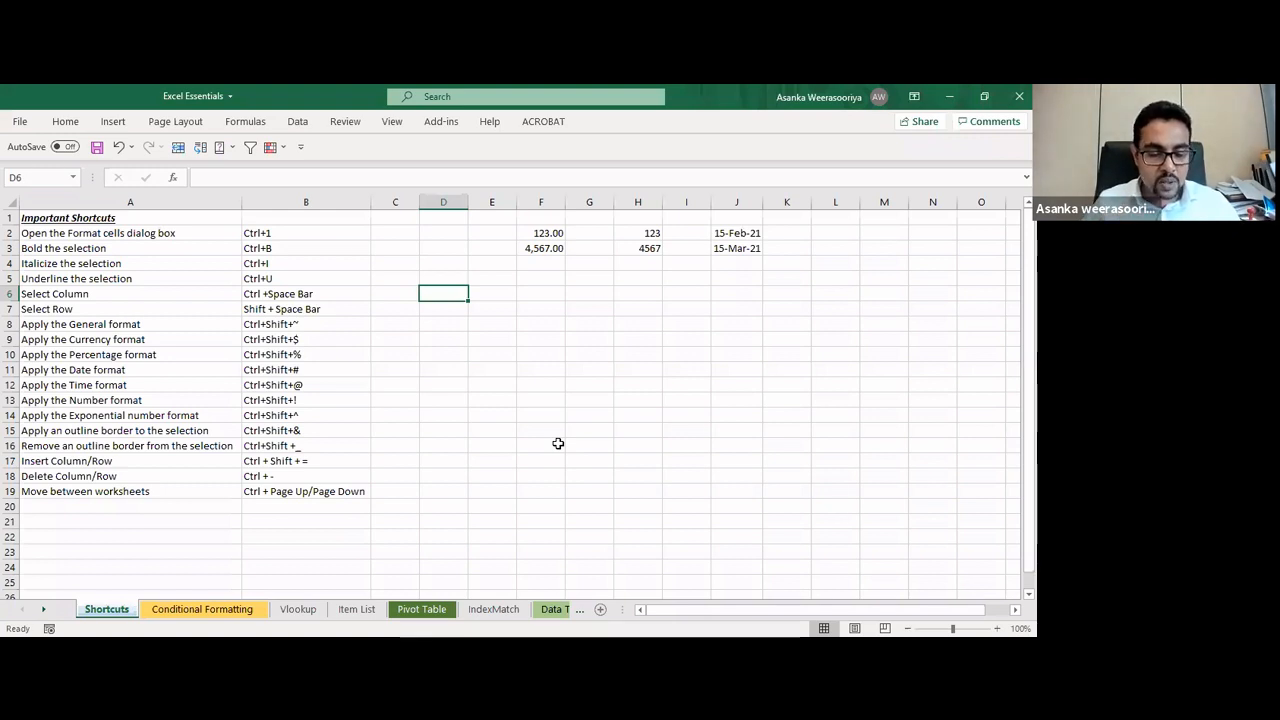
{"action": "key", "text": "ctrl+space"}
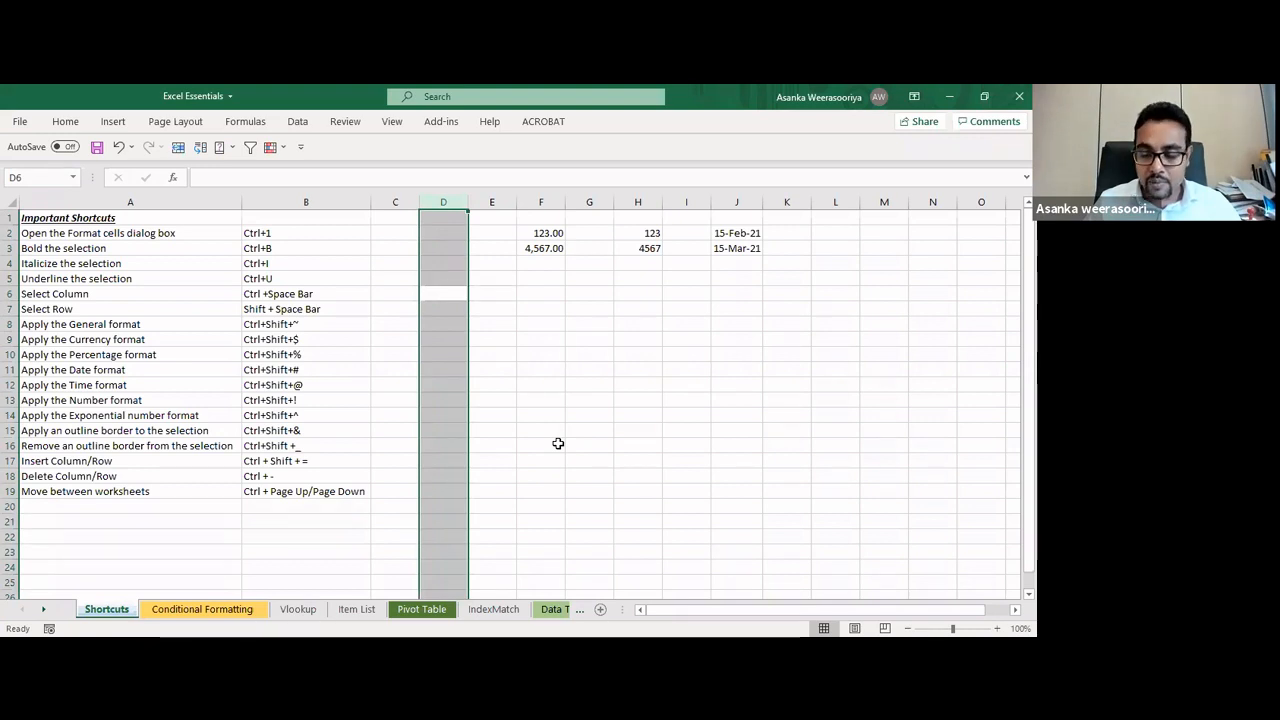
Clear the column selection and select the whole of row 10 starting from cell C10
{"action": "key", "text": "Left"}
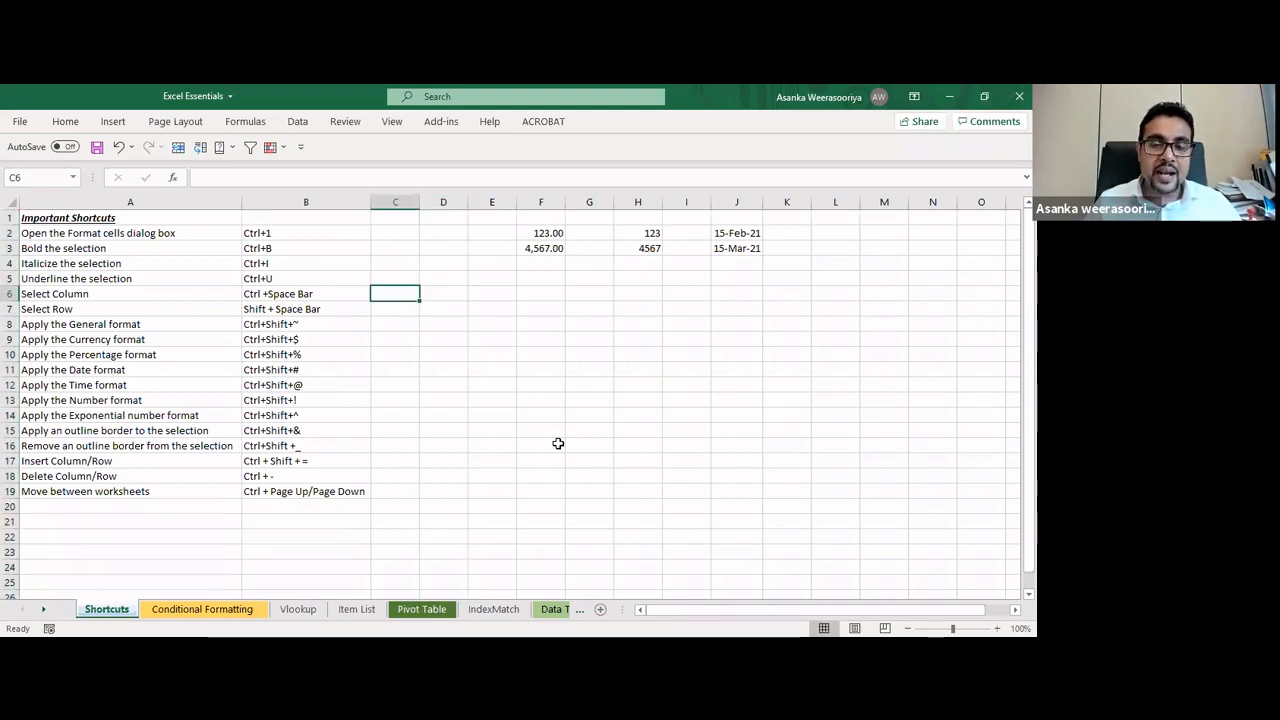
{"action": "key", "text": "Down"}
{"action": "key", "text": "Down"}
{"action": "key", "text": "Down"}
{"action": "key", "text": "Down"}
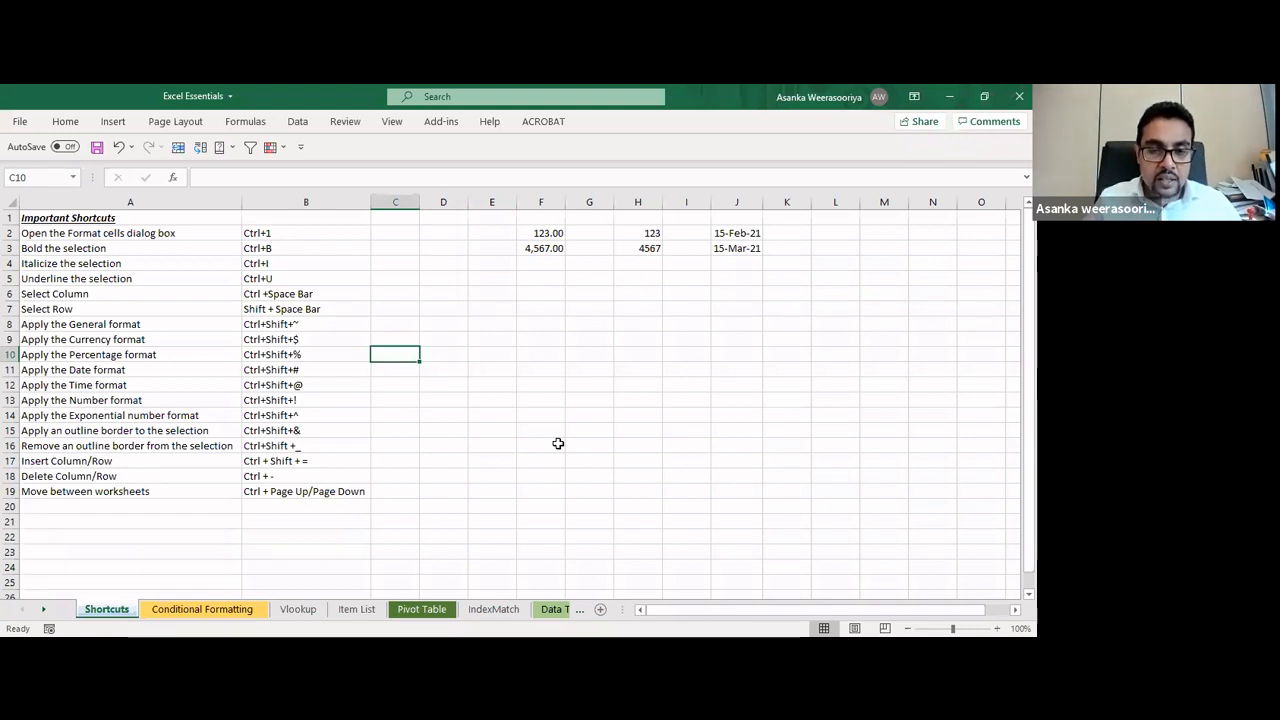
{"action": "key", "text": "shift+space"}
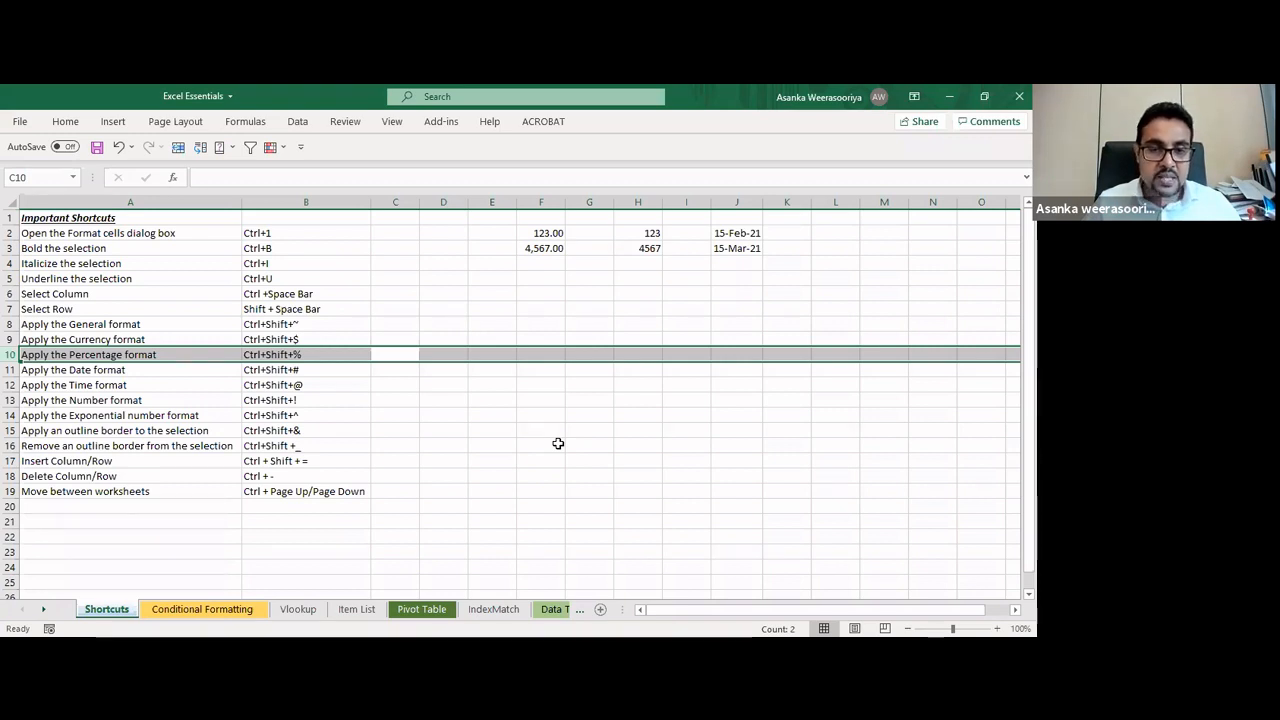
Clear the row selection and compare the Select Column and Select Row shortcuts listed in B6 and B7
{"action": "key", "text": "Up"}
{"action": "key", "text": "Up"}
{"action": "key", "text": "Up"}
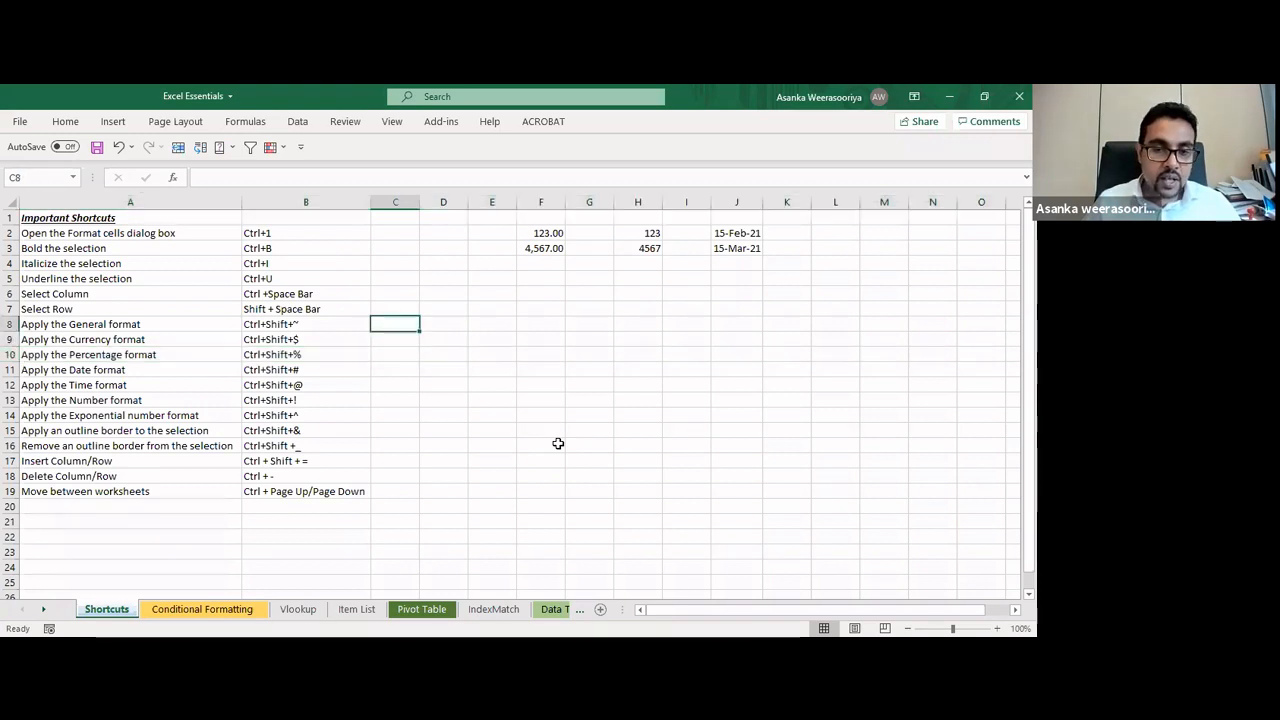
{"action": "key", "text": "Up"}
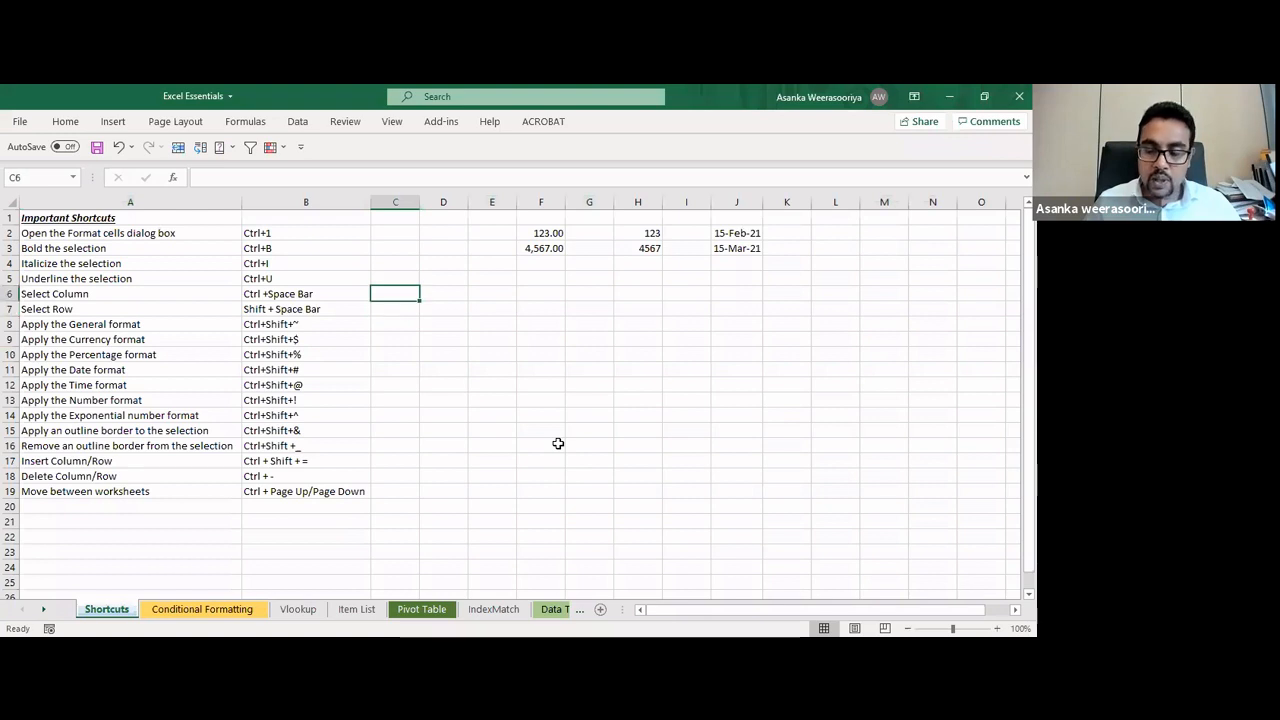
{"action": "key", "text": "Left"}
{"action": "key", "text": "Down"}
{"action": "key", "text": "Up"}
{"action": "key", "text": "Down"}
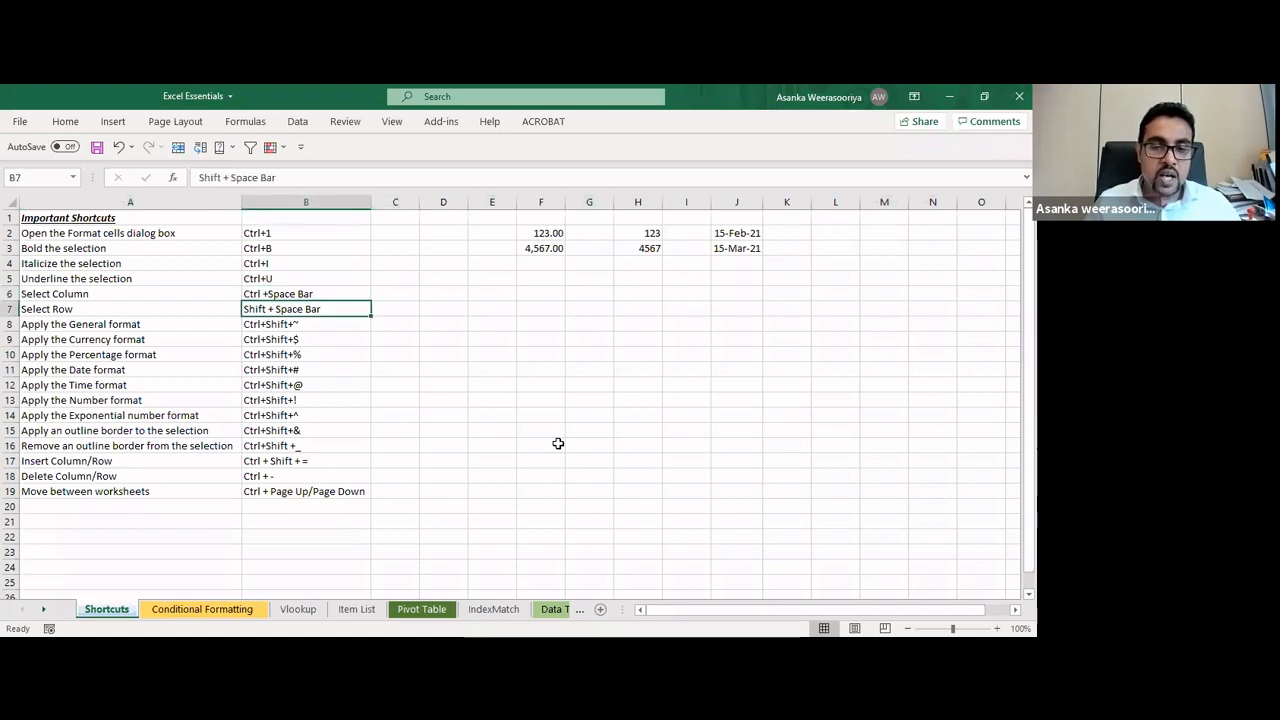
{"action": "key", "text": "Up"}
{"action": "key", "text": "Down"}
{"action": "key", "text": "Up"}
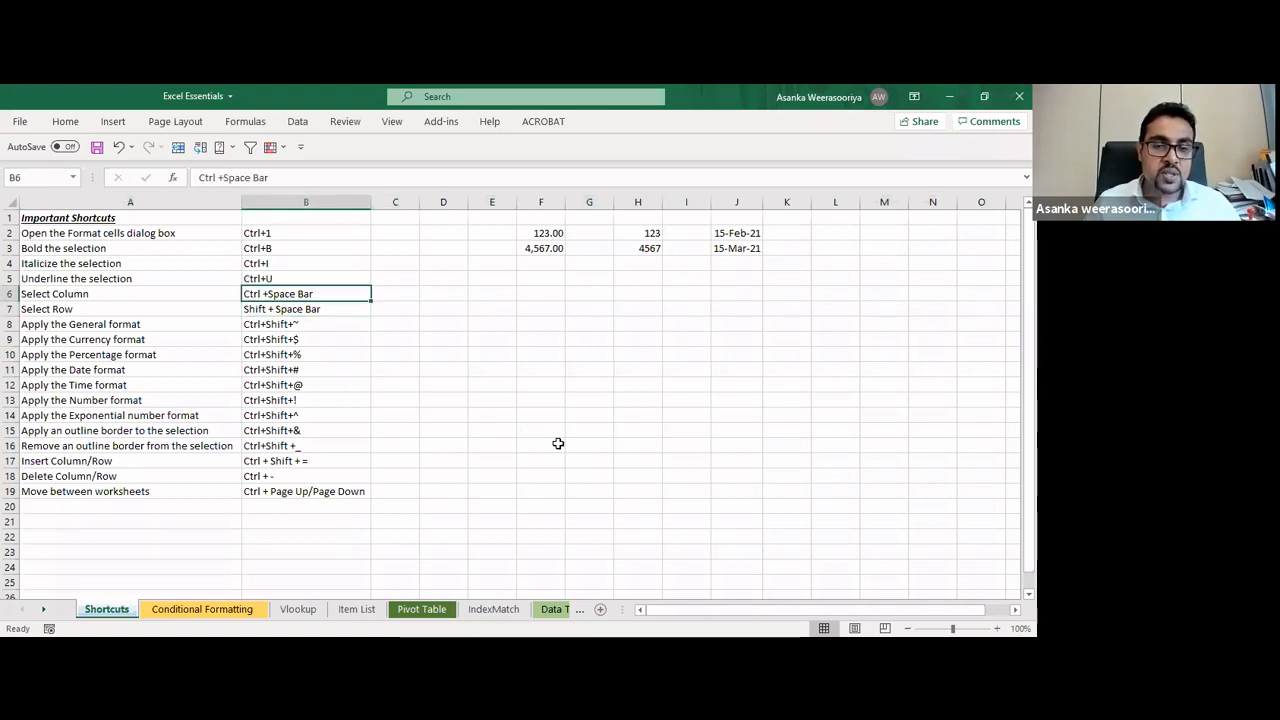
{"action": "key", "text": "Down"}
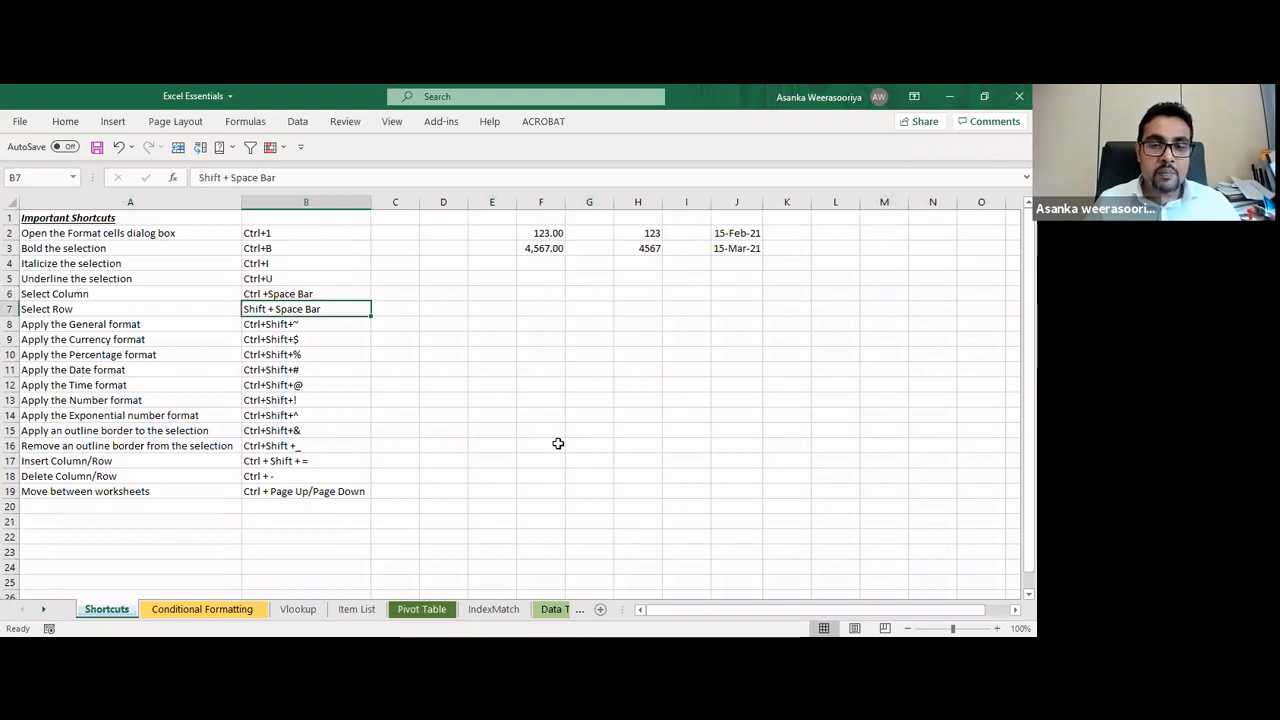
{"action": "key", "text": "Up"}
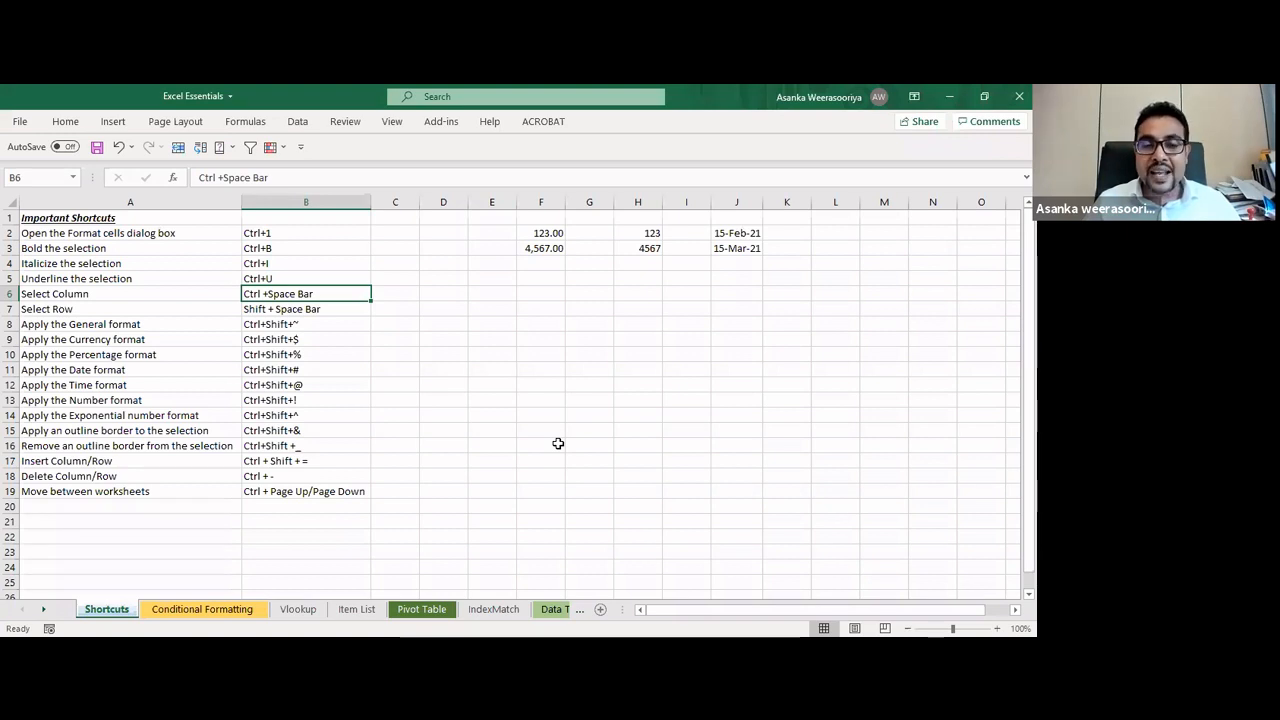
{"action": "key", "text": "Right"}
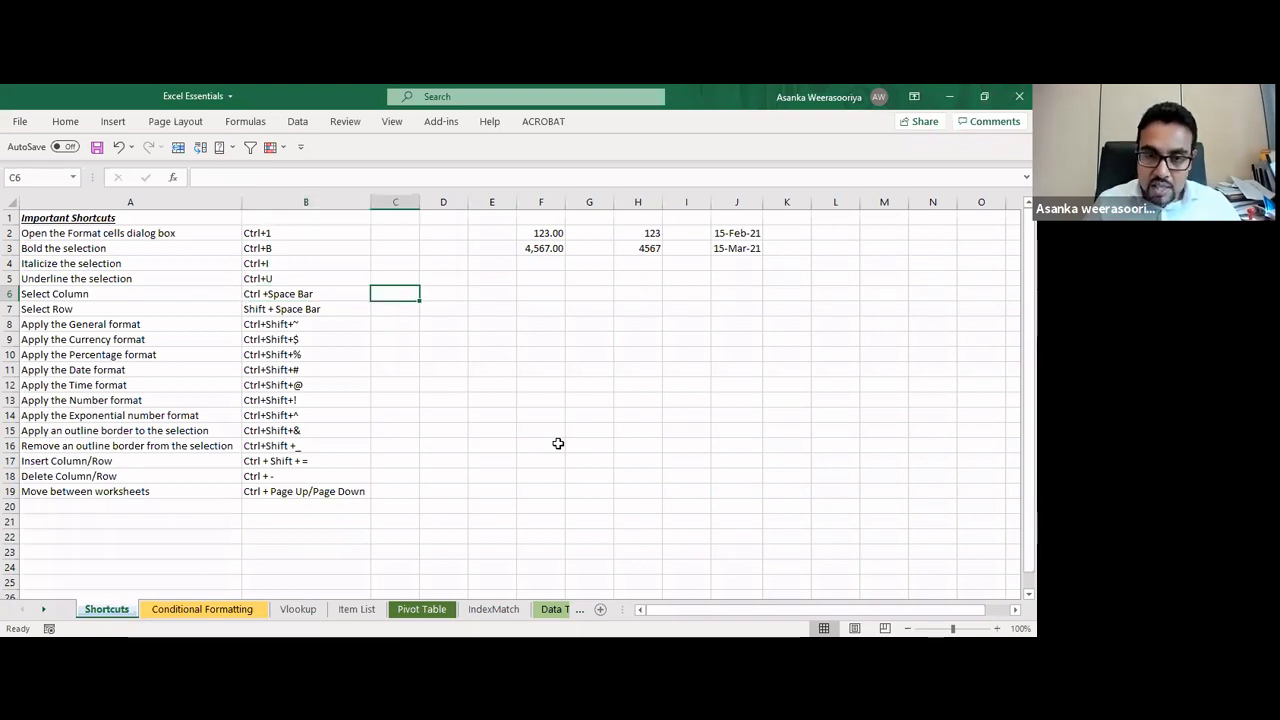
{"action": "key", "text": "Down"}
{"action": "key", "text": "Right"}
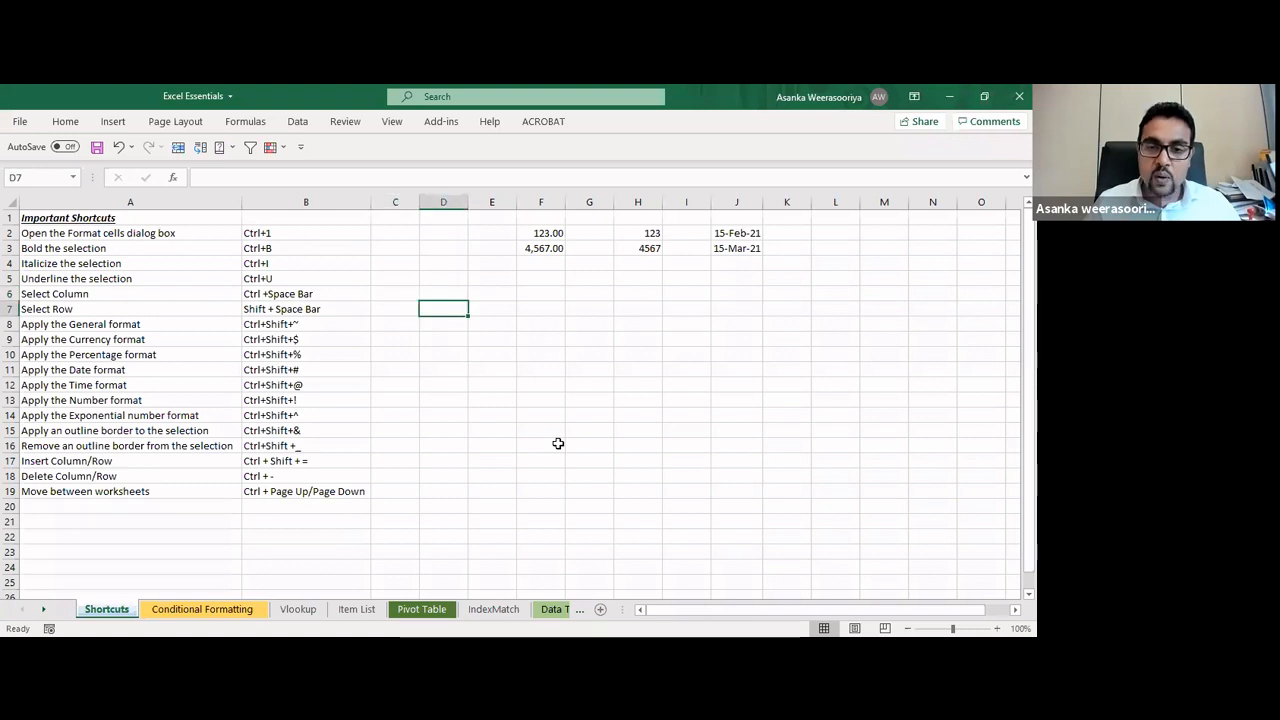
{"action": "key", "text": "Down"}
{"action": "key", "text": "shift+Up"}
{"action": "key", "text": "Up"}
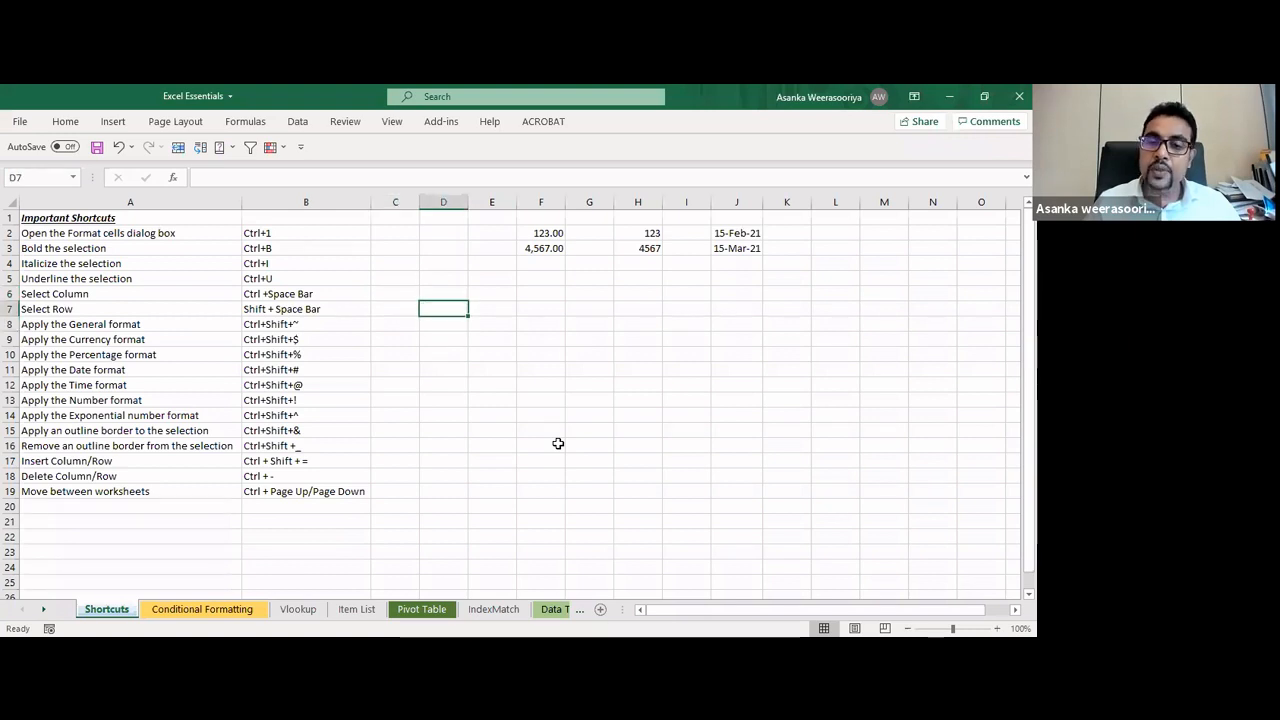
{"action": "key", "text": "Down"}
{"action": "key", "text": "Left"}
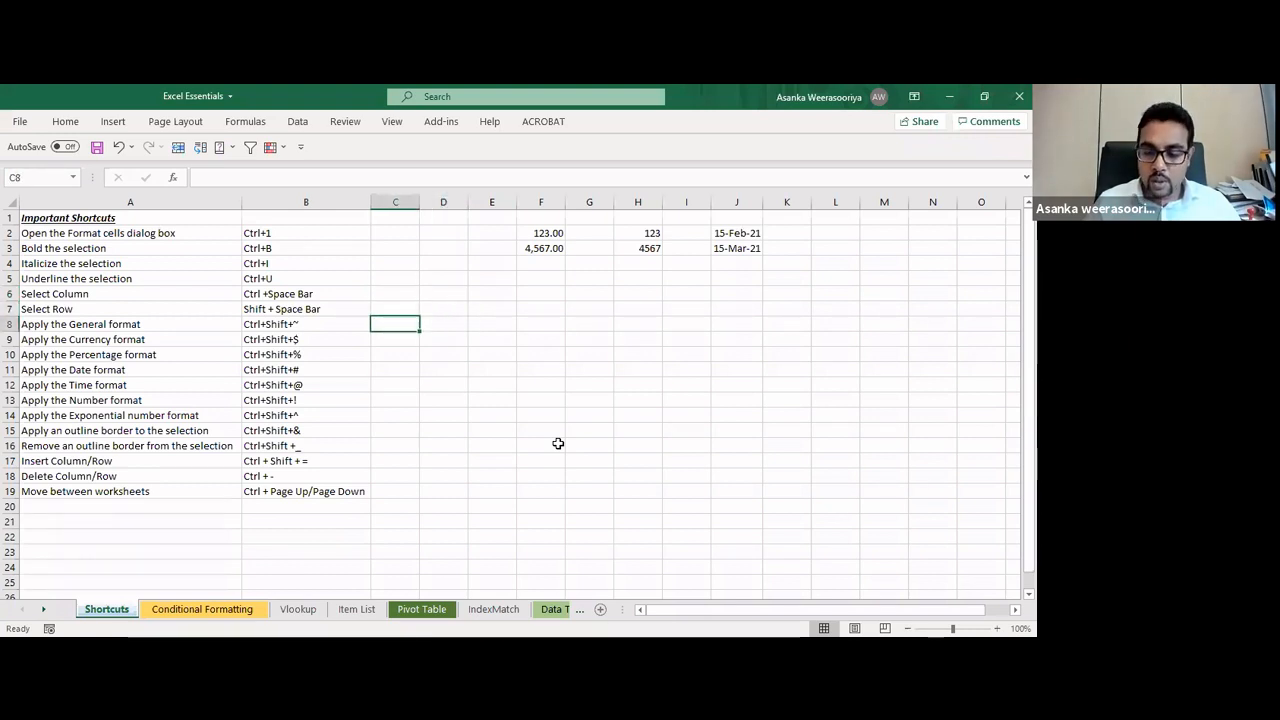
Examine the border shortcuts in rows 15 and 16 and the Insert and Delete Column/Row shortcuts in rows 17 and 18
{"action": "key", "text": "Right"}
{"action": "key", "text": "Down"}
{"action": "key", "text": "Down"}
{"action": "key", "text": "Down"}
{"action": "key", "text": "Down"}
{"action": "key", "text": "Down"}
{"action": "key", "text": "Down"}
{"action": "key", "text": "Down"}
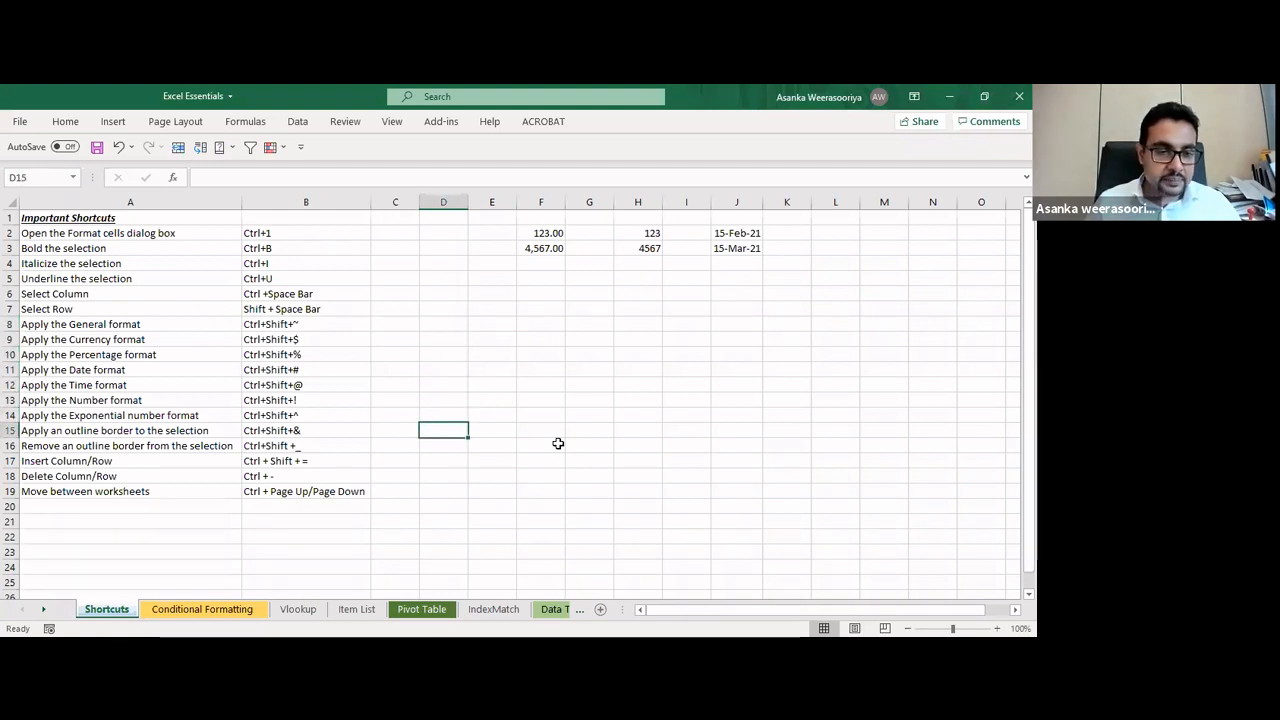
{"action": "key", "text": "Down"}
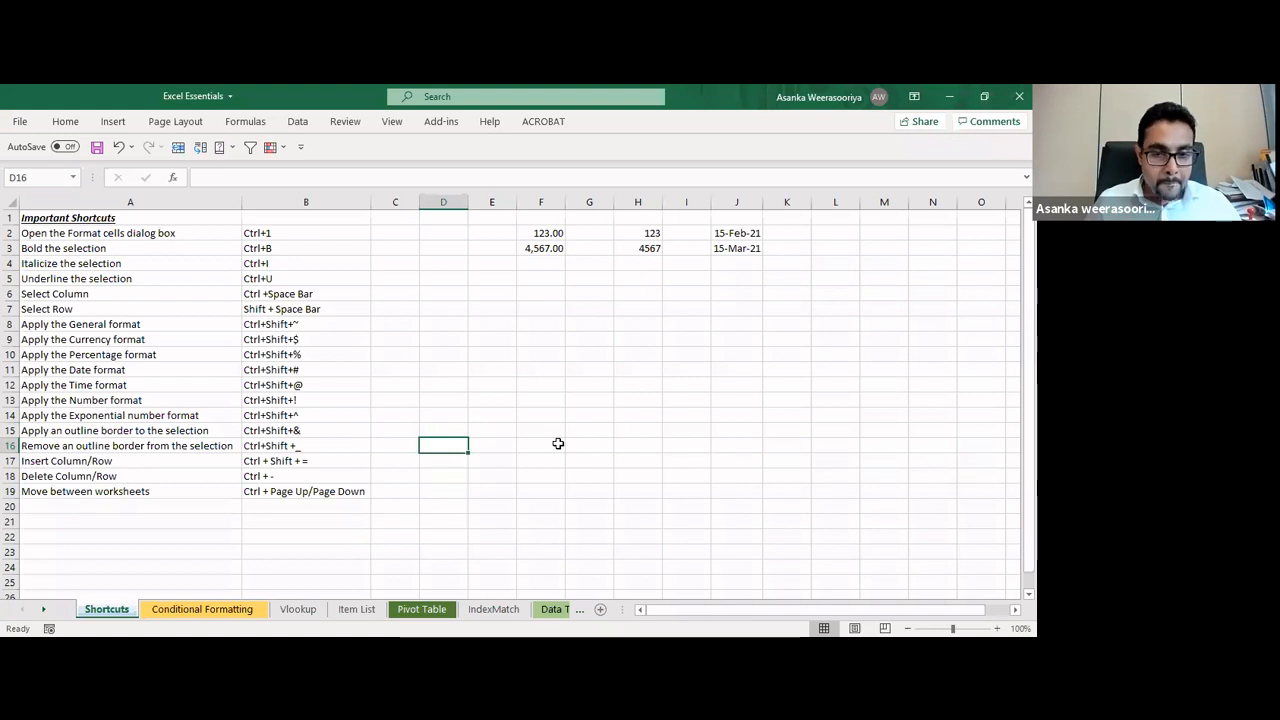
{"action": "key", "text": "Left"}
{"action": "key", "text": "Left"}
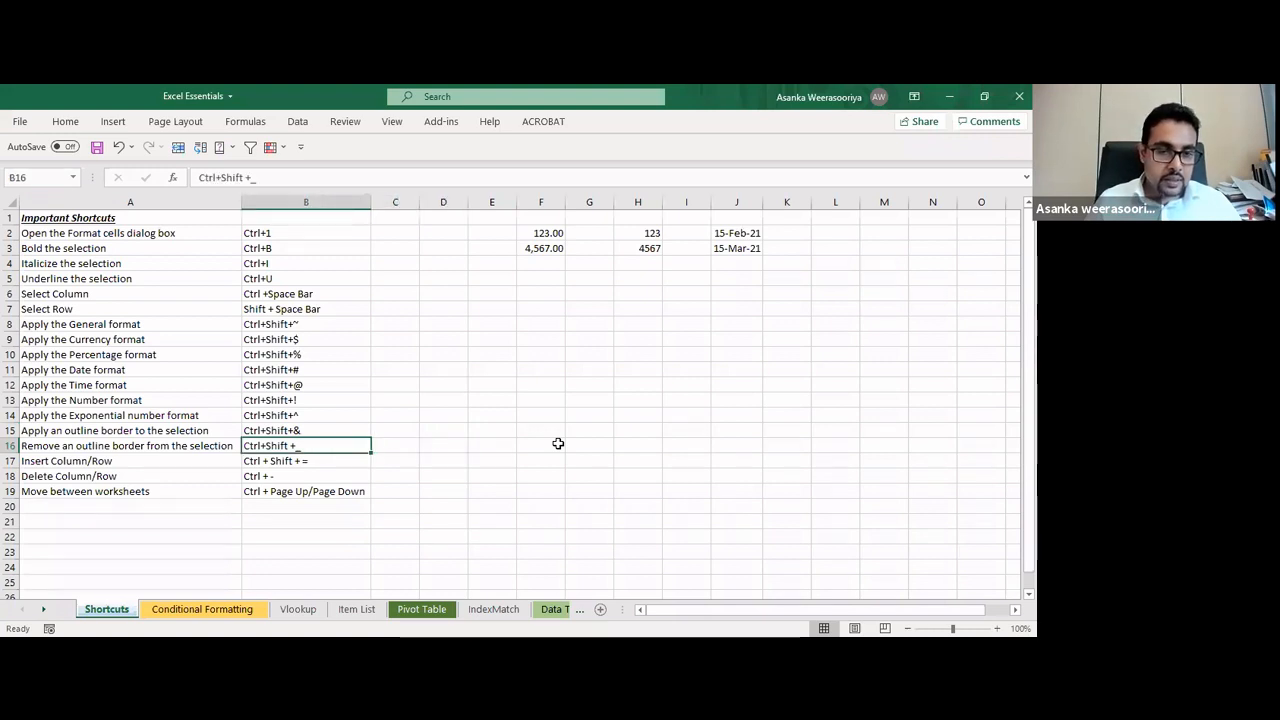
{"action": "key", "text": "Down"}
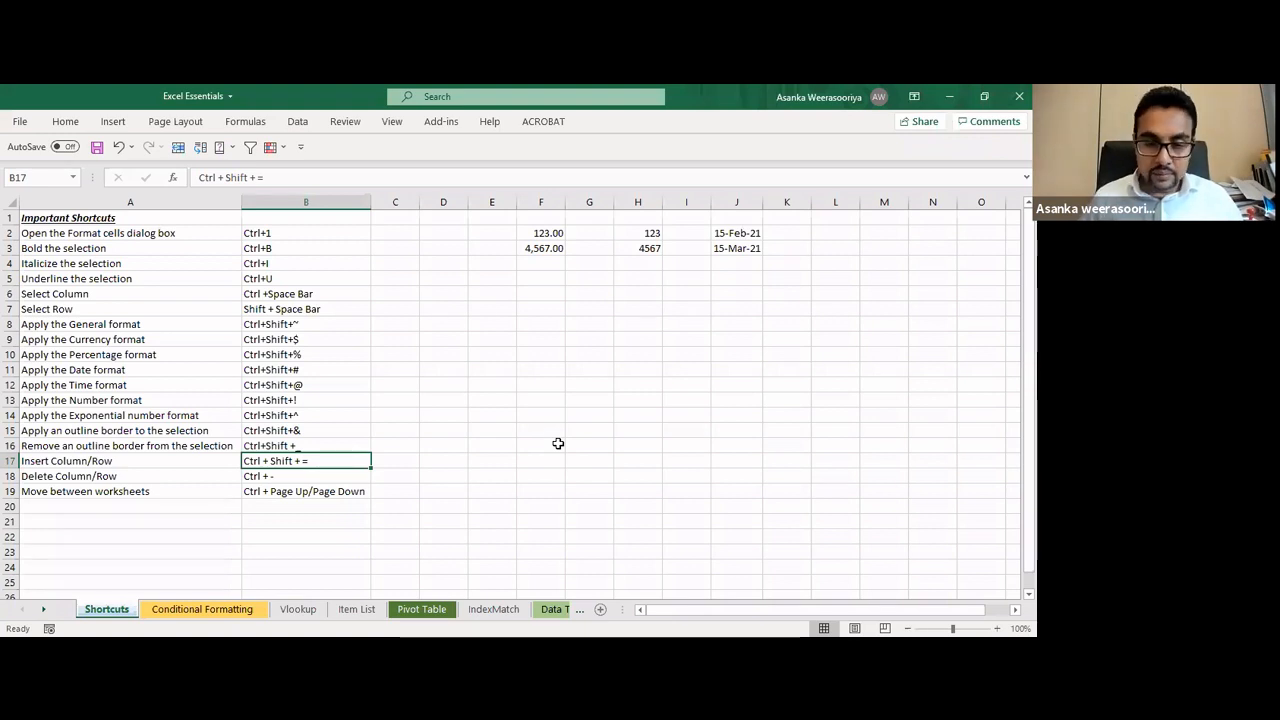
{"action": "key", "text": "Left"}
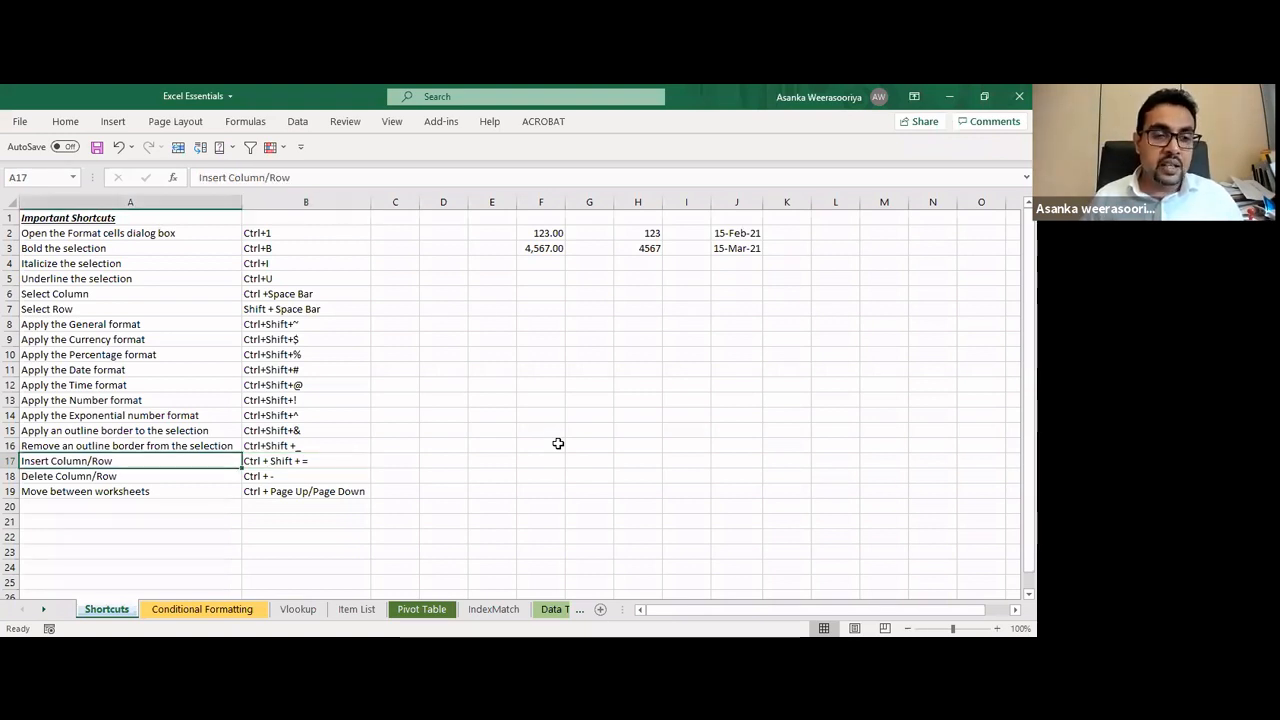
{"action": "key", "text": "Down"}
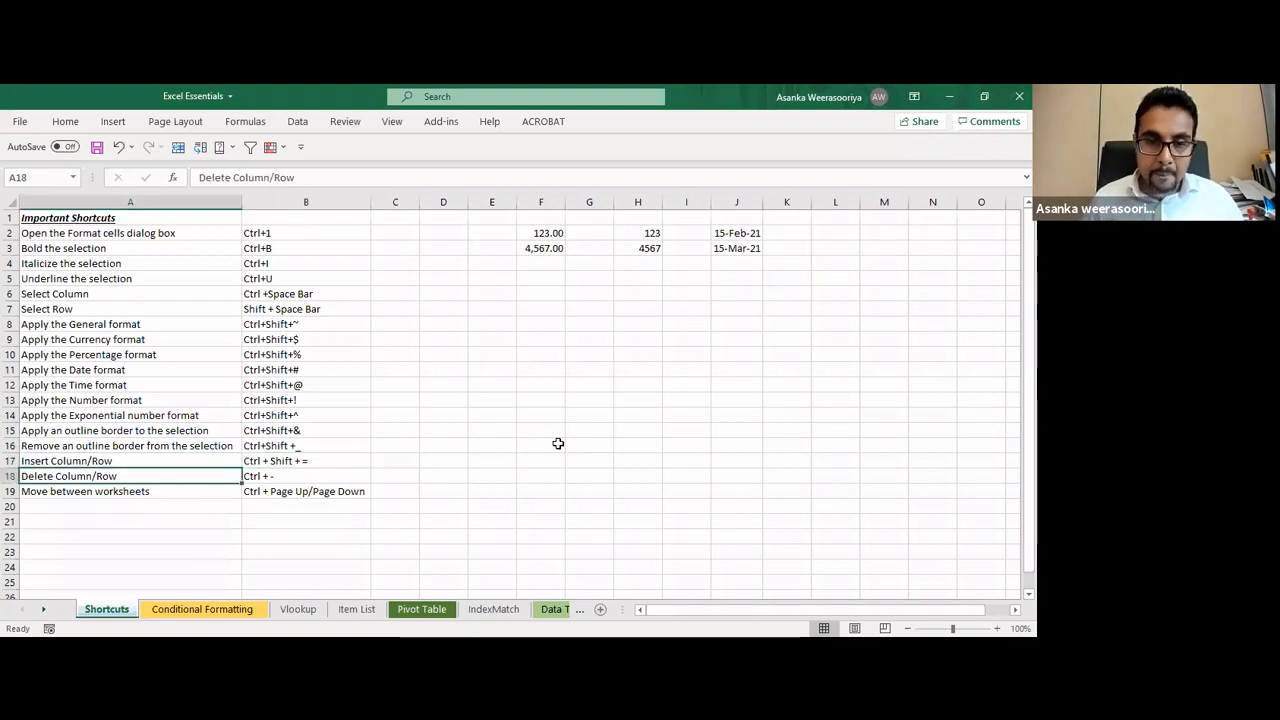
Select the whole of column B from cell B18, insert a blank column there and delete that column again
{"action": "key", "text": "Right"}
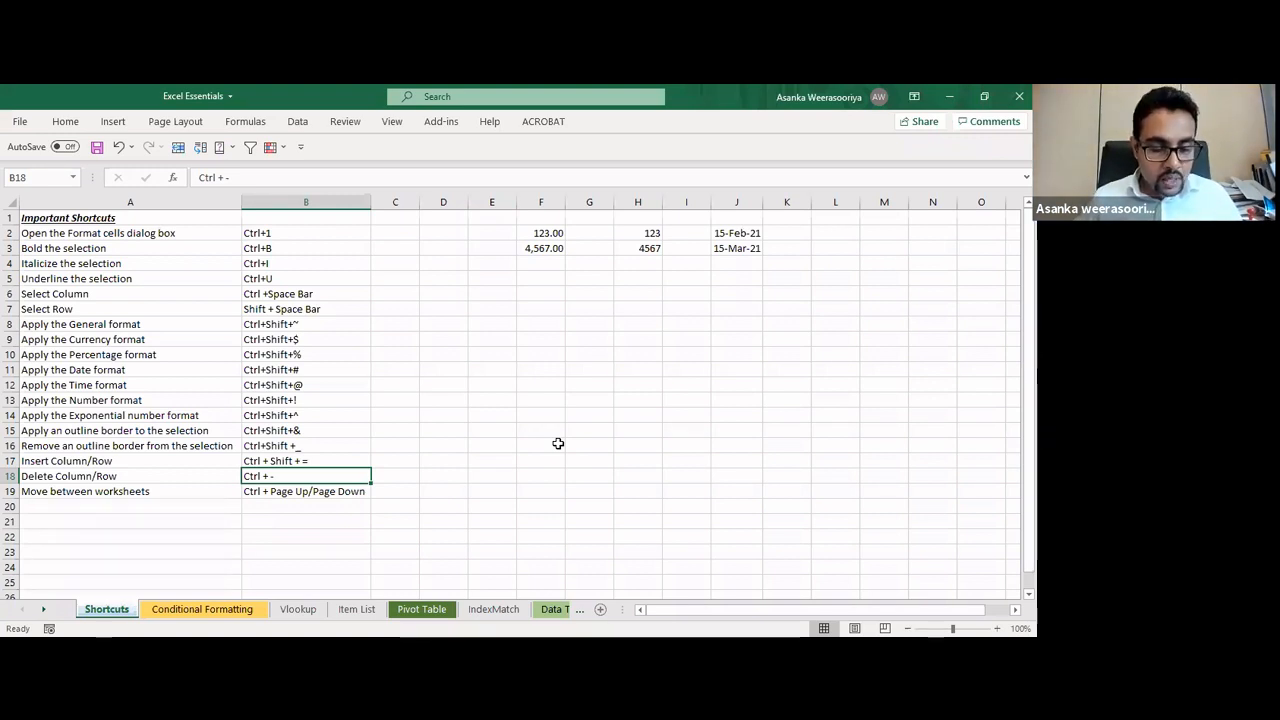
{"action": "key", "text": "ctrl+space"}
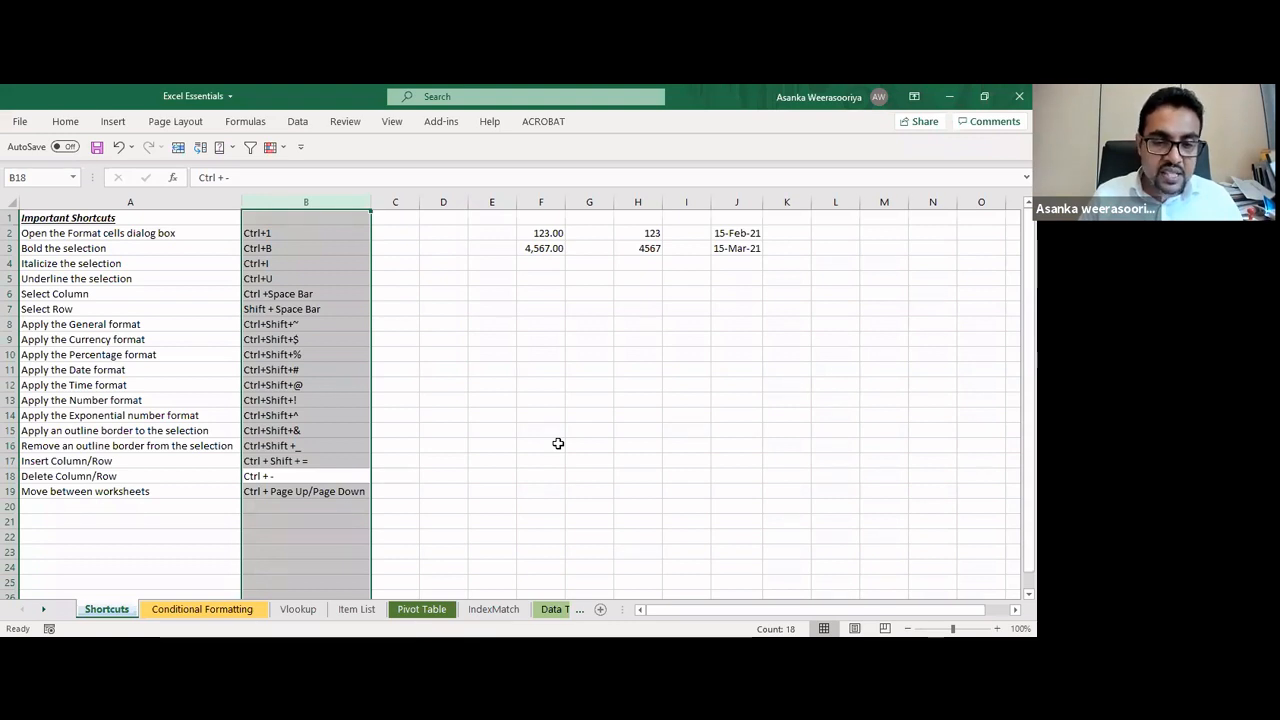
{"action": "key", "text": "ctrl+shift+equal"}
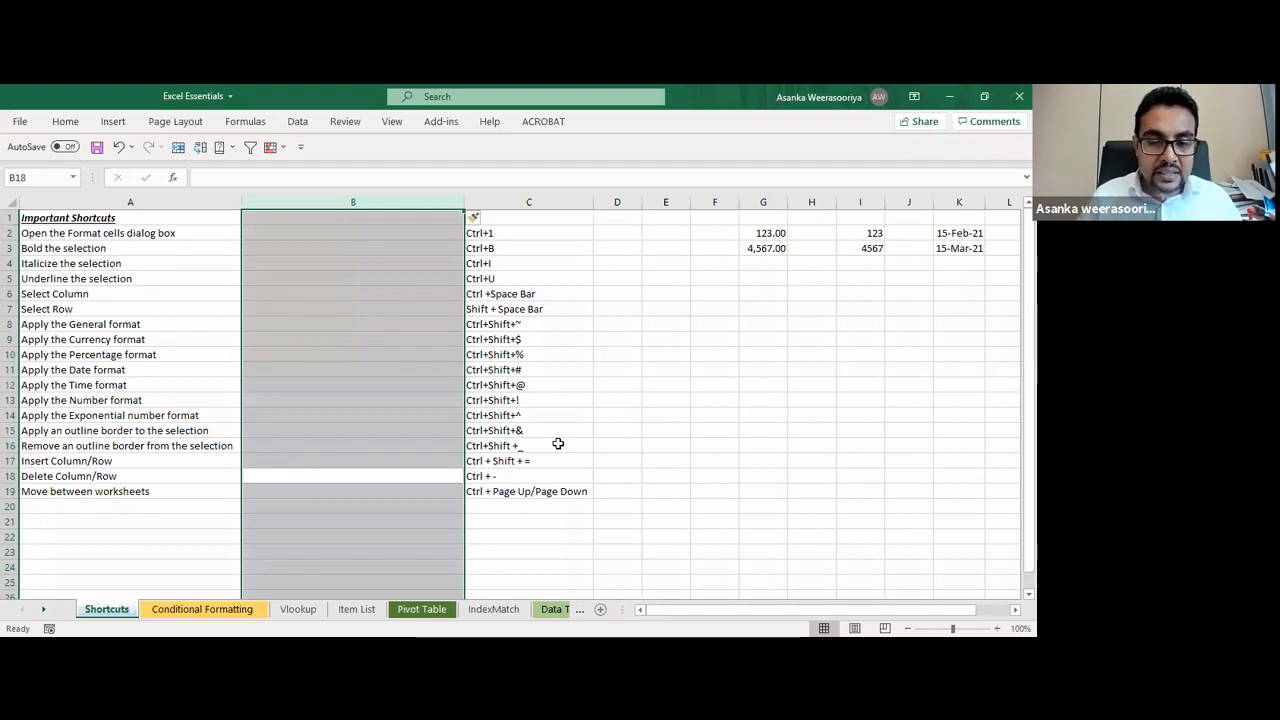
{"action": "key", "text": "ctrl+minus"}
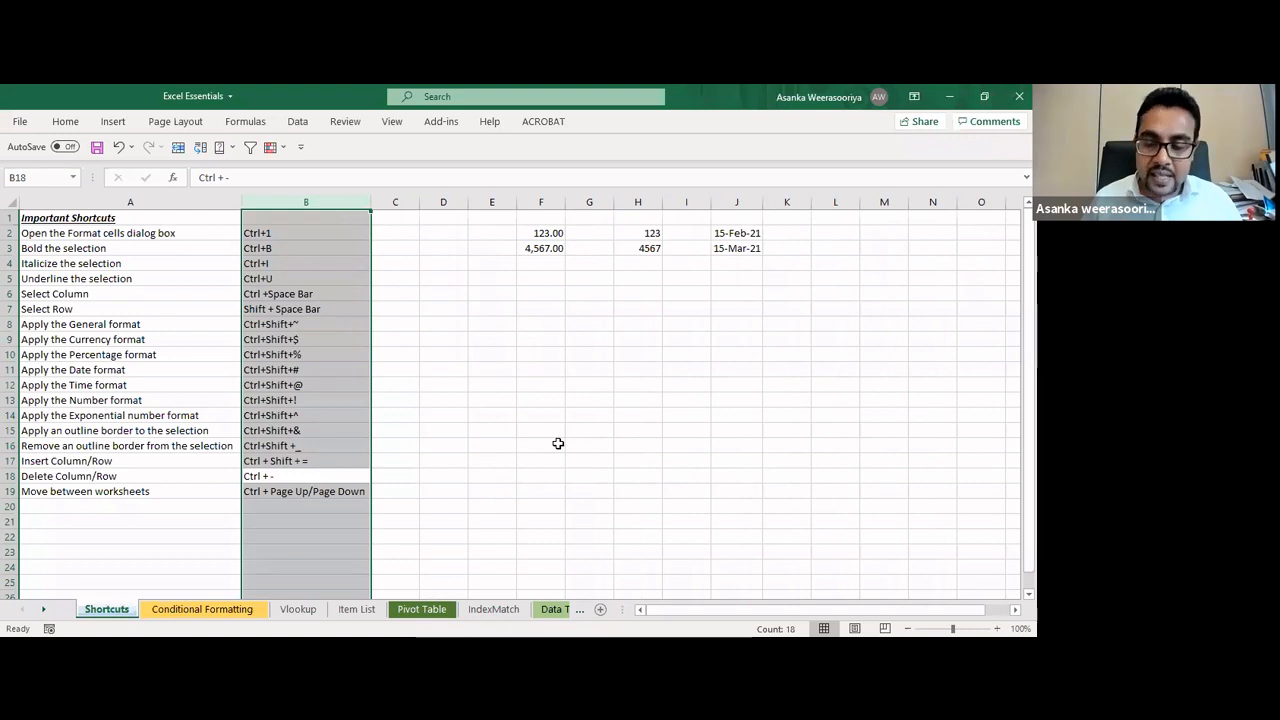
{"action": "key", "text": "Right"}
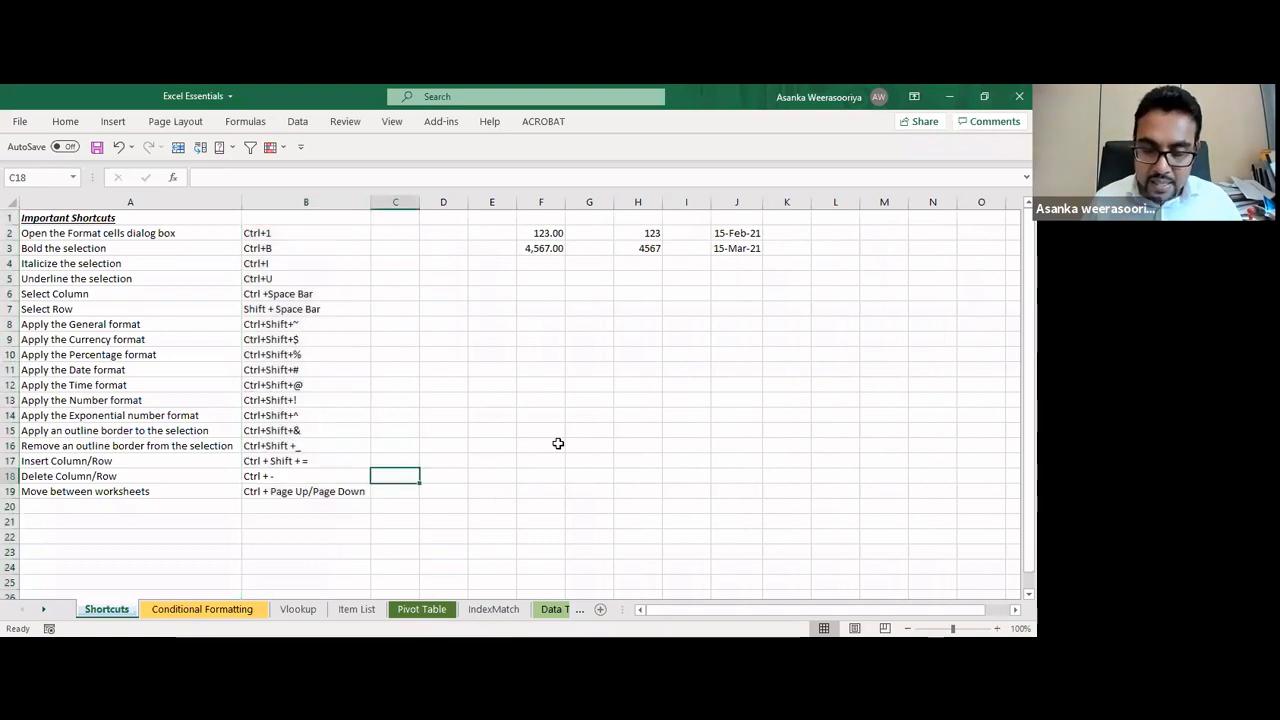
{"action": "key", "text": "Left"}
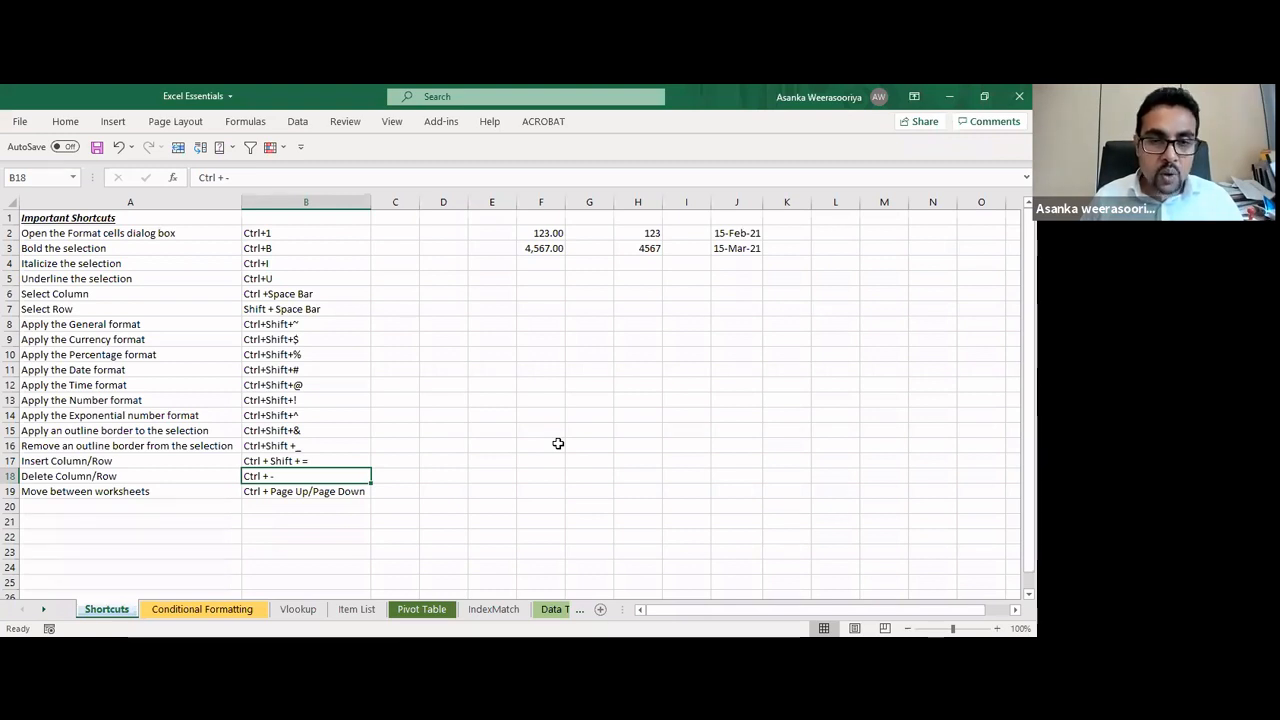
Try to insert at cell B13 without selecting the whole column, and cancel the insert options
{"action": "key", "text": "Up"}
{"action": "key", "text": "Up"}
{"action": "key", "text": "Up"}
{"action": "key", "text": "Up"}
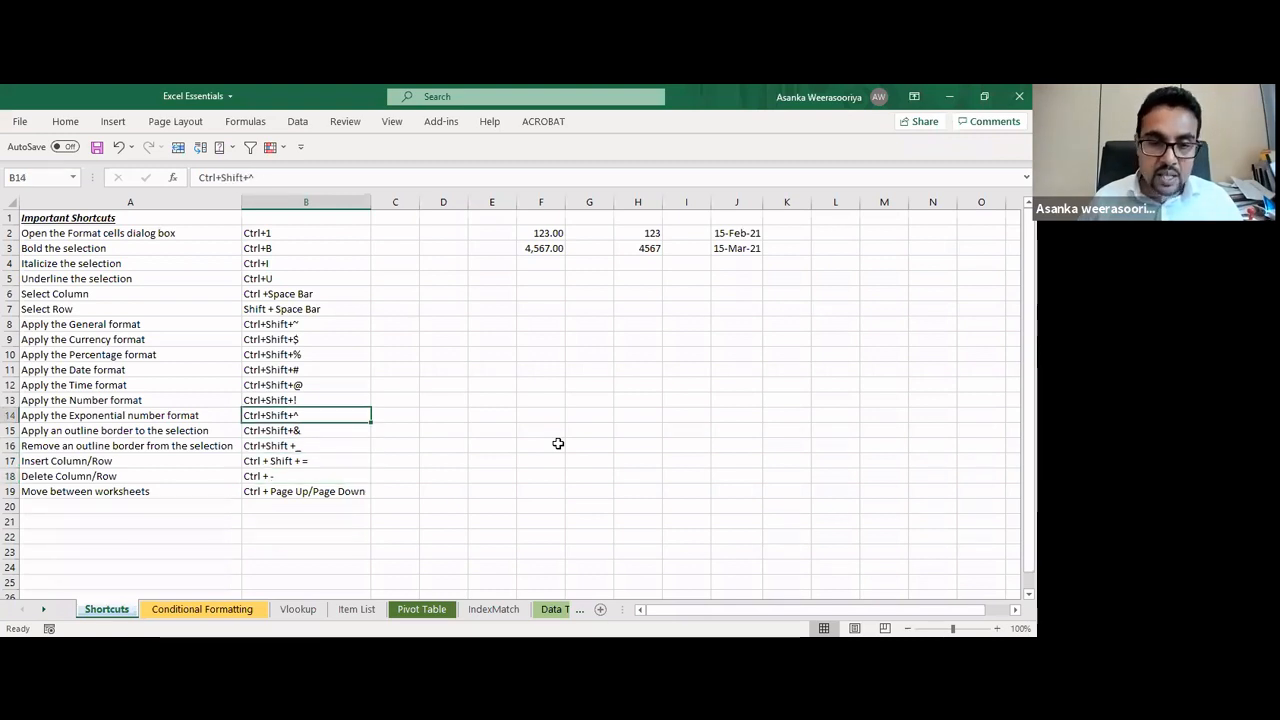
{"action": "key", "text": "Down"}
{"action": "key", "text": "Up"}
{"action": "key", "text": "Up"}
{"action": "key", "text": "Up"}
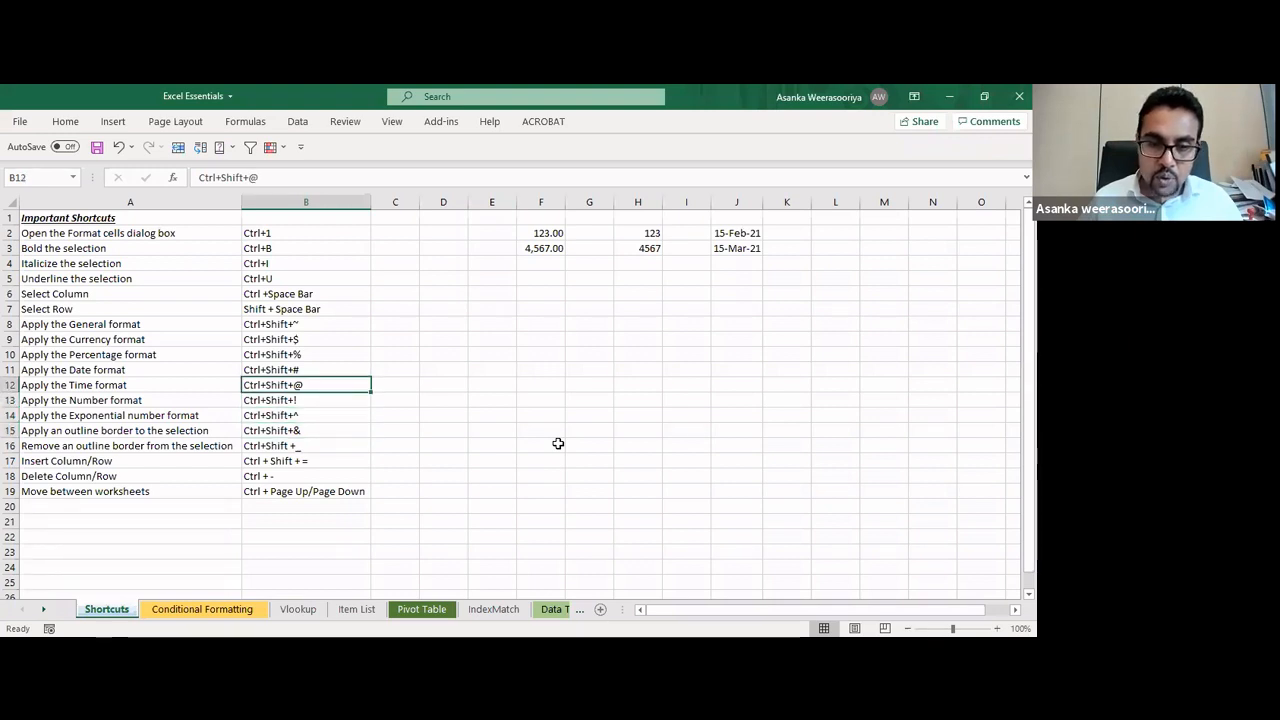
{"action": "key", "text": "Down"}
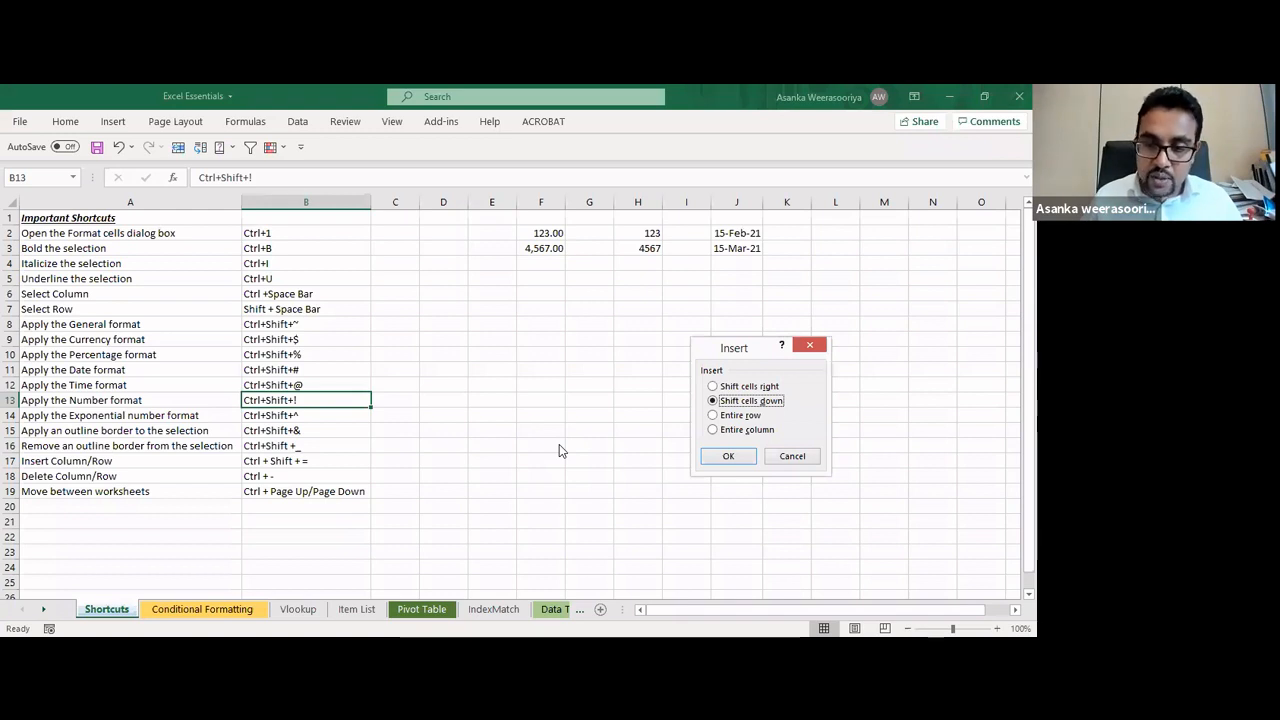
{"action": "left_click", "coordinate": [790, 460]}
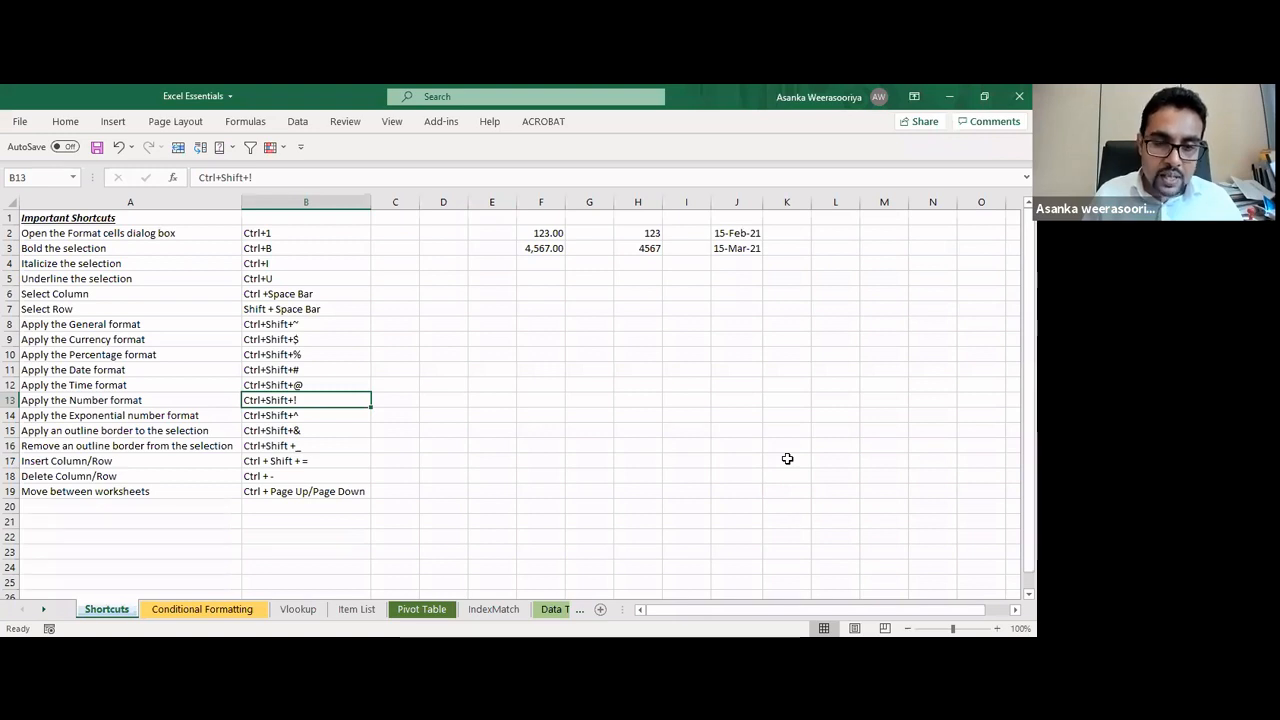
Insert a blank column at column B with the whole column selected from B13, and remove it again
{"action": "key", "text": "ctrl+space"}
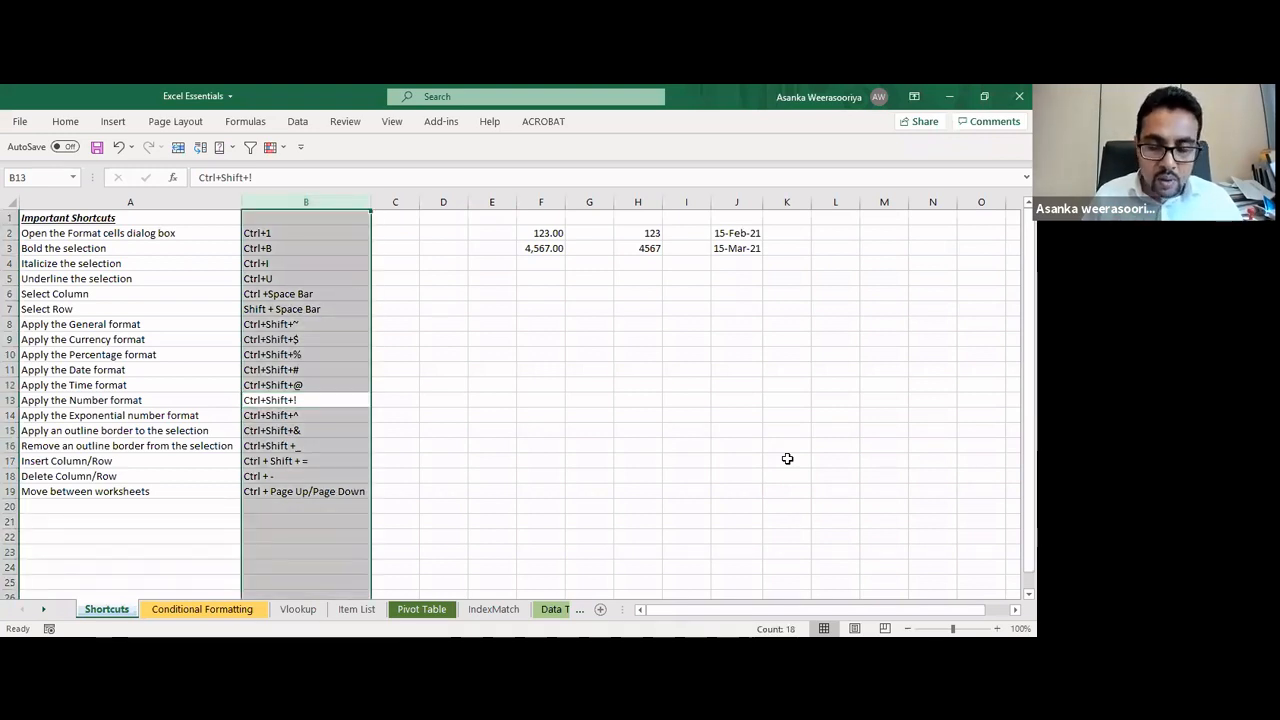
{"action": "key", "text": "ctrl+shift+equal"}
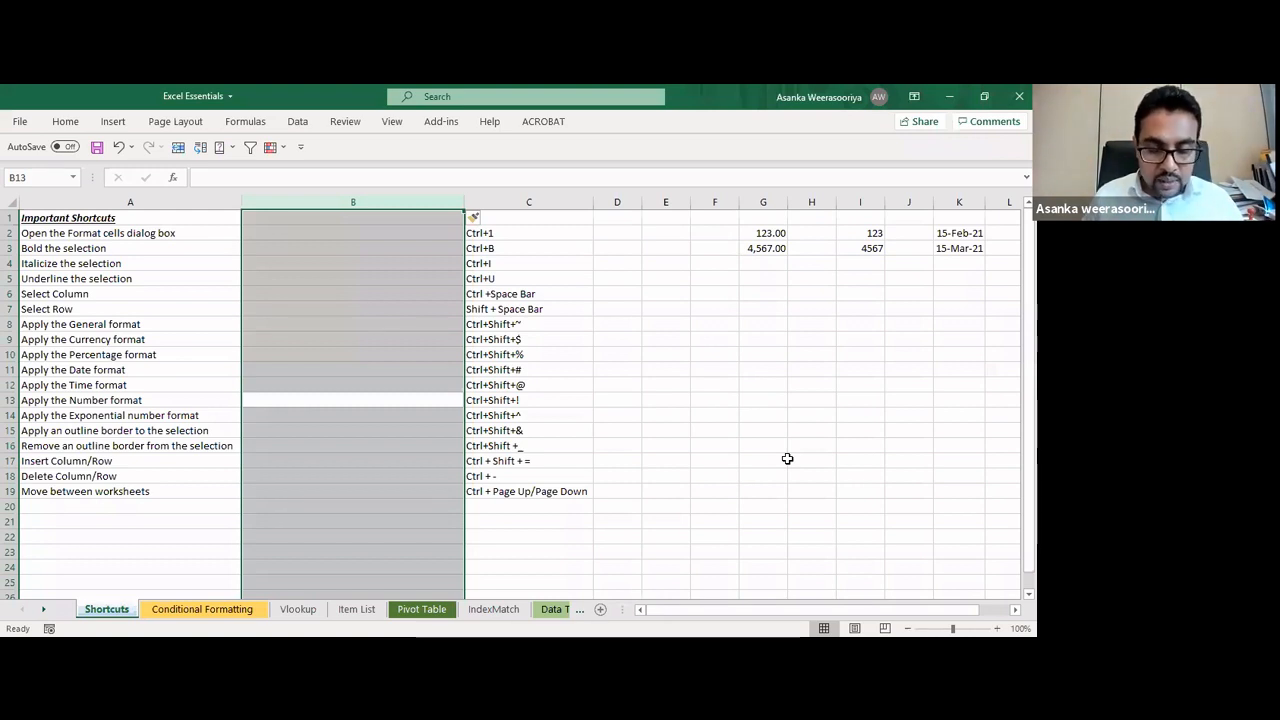
{"action": "key", "text": "ctrl+minus"}
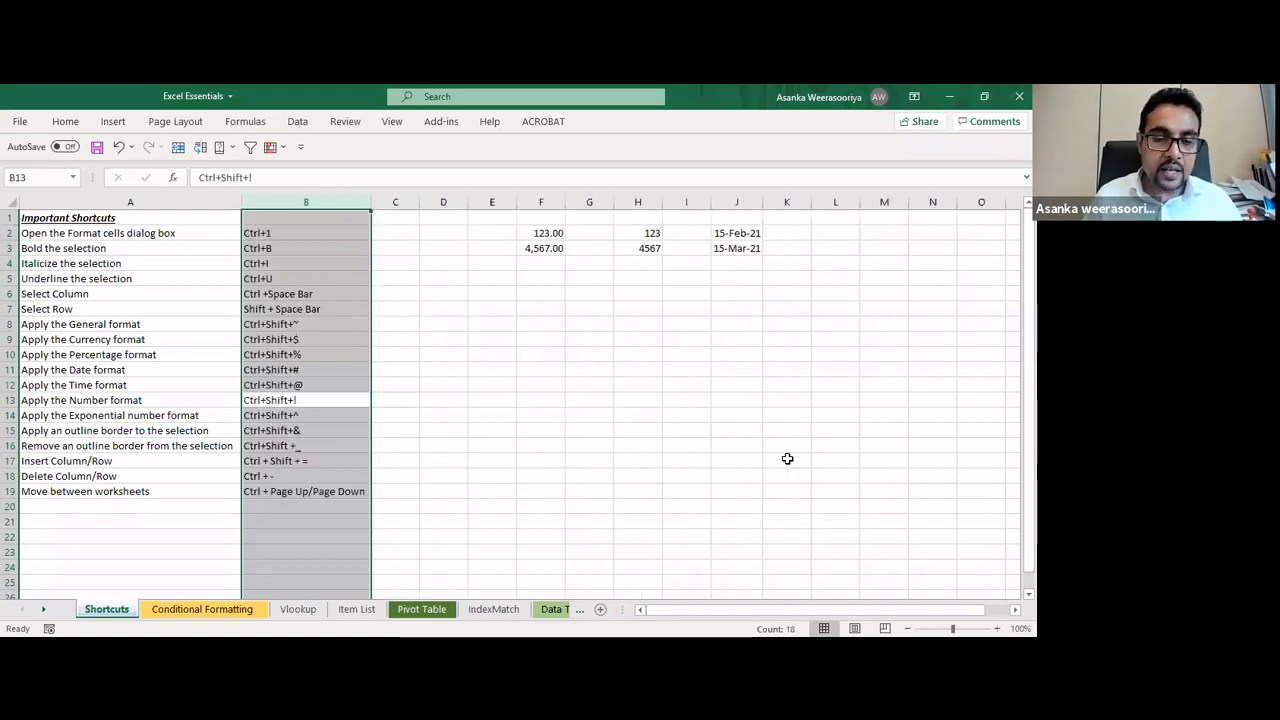
{"action": "key", "text": "Down"}
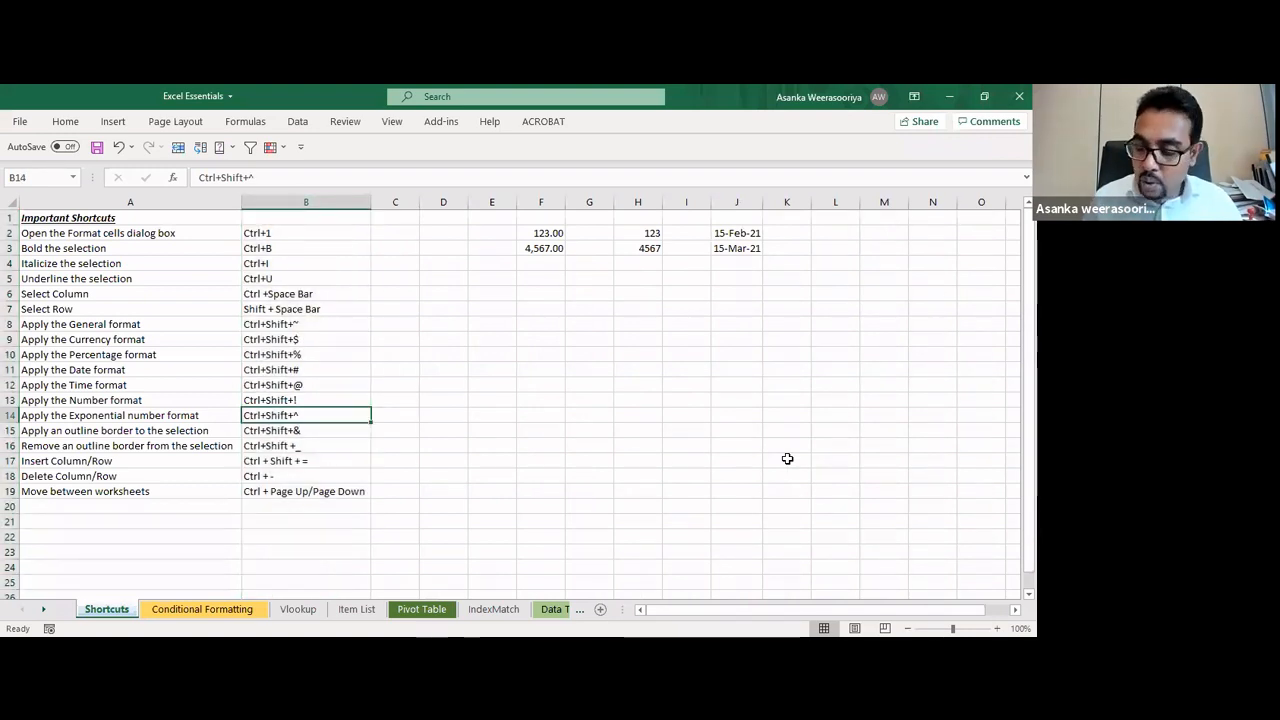
Select the whole of row 16 from cell C16 and insert a blank row above it
{"action": "key", "text": "Down"}
{"action": "key", "text": "Down"}
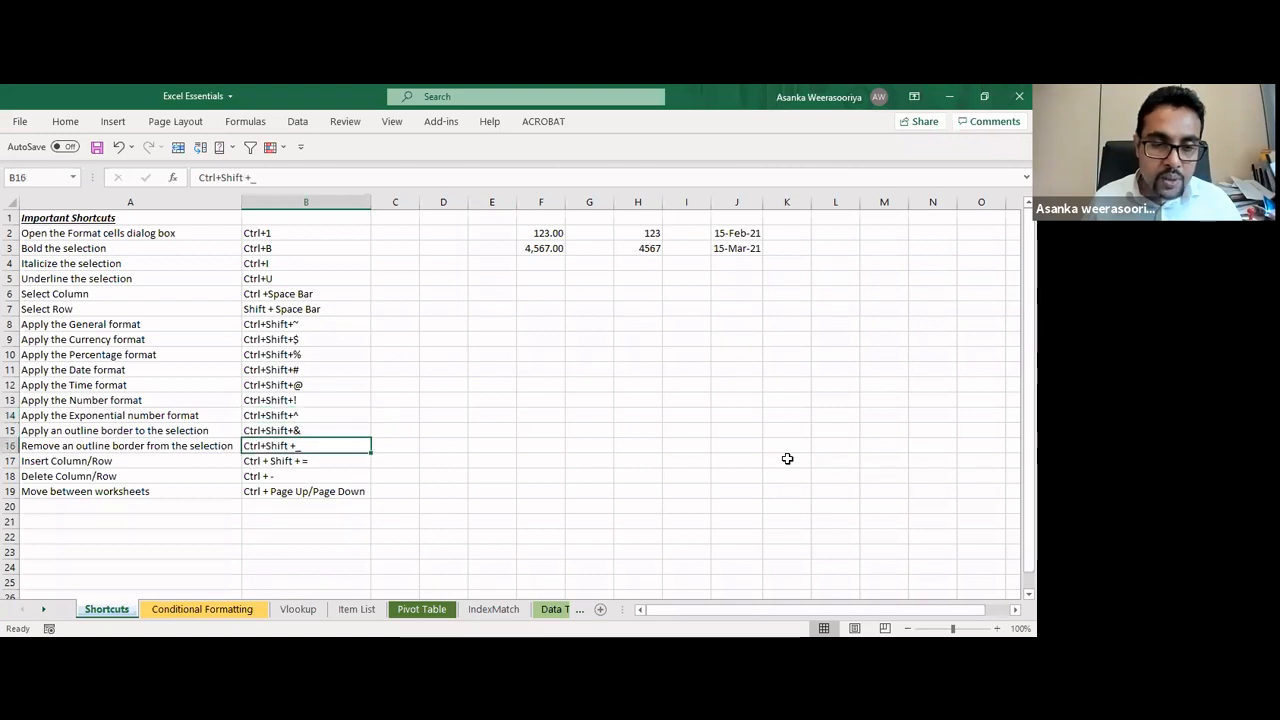
{"action": "key", "text": "Left"}
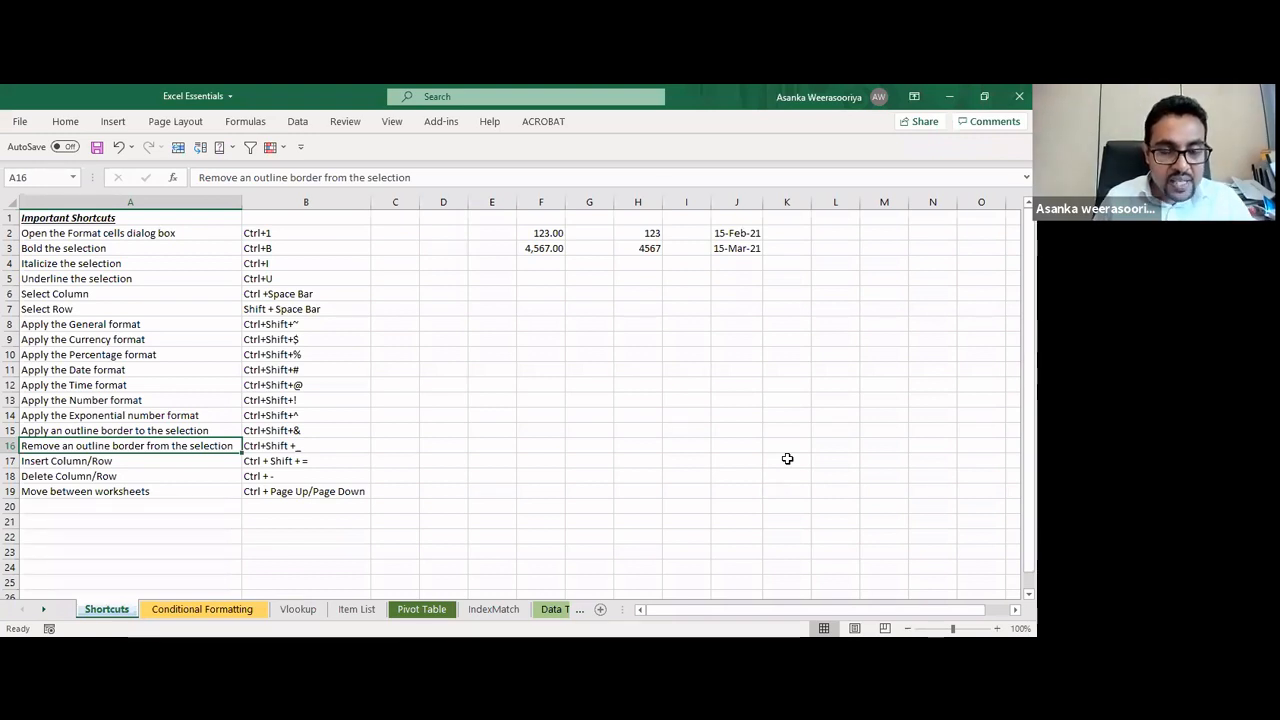
{"action": "key", "text": "Right"}
{"action": "key", "text": "Right"}
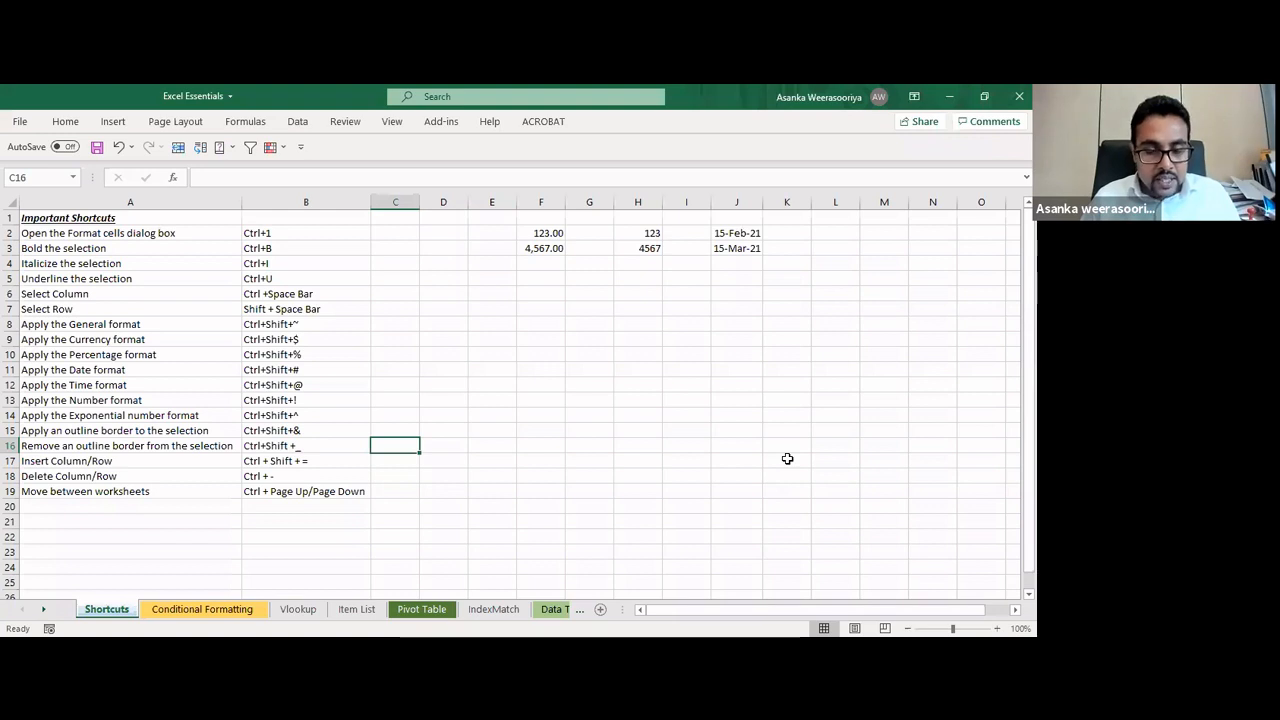
{"action": "key", "text": "shift+space"}
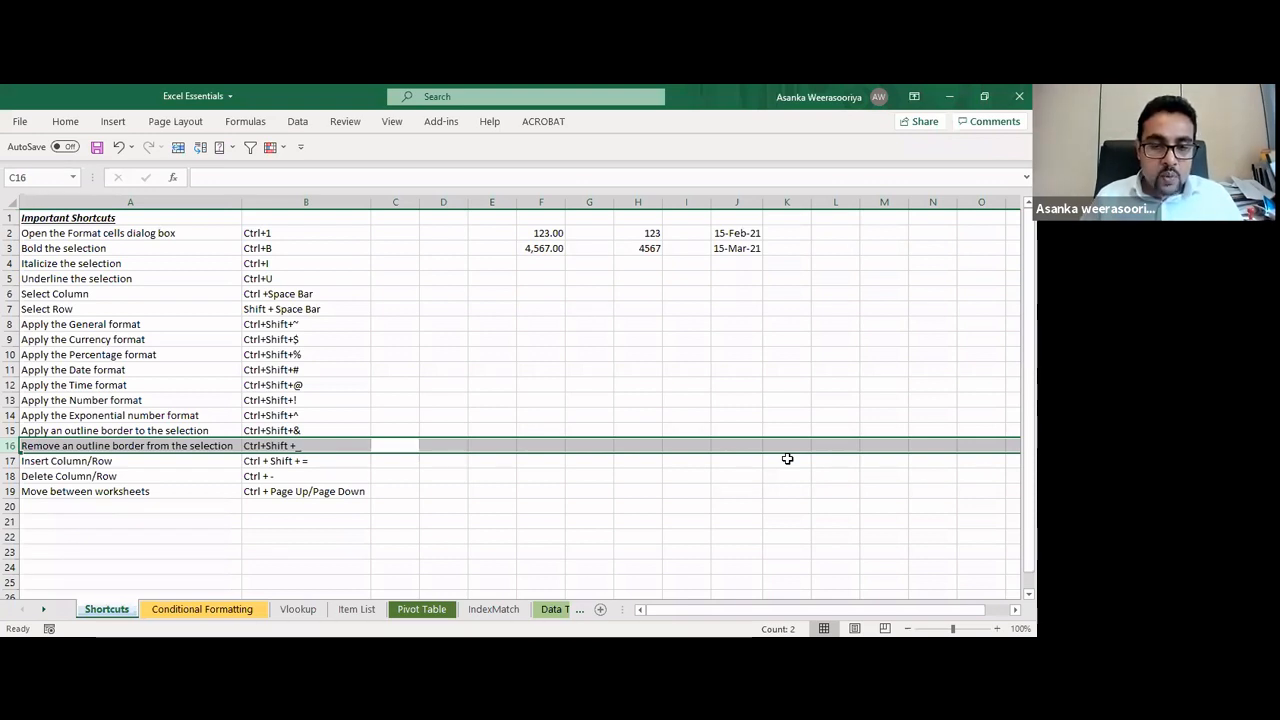
{"action": "key", "text": "ctrl+shift+equal"}
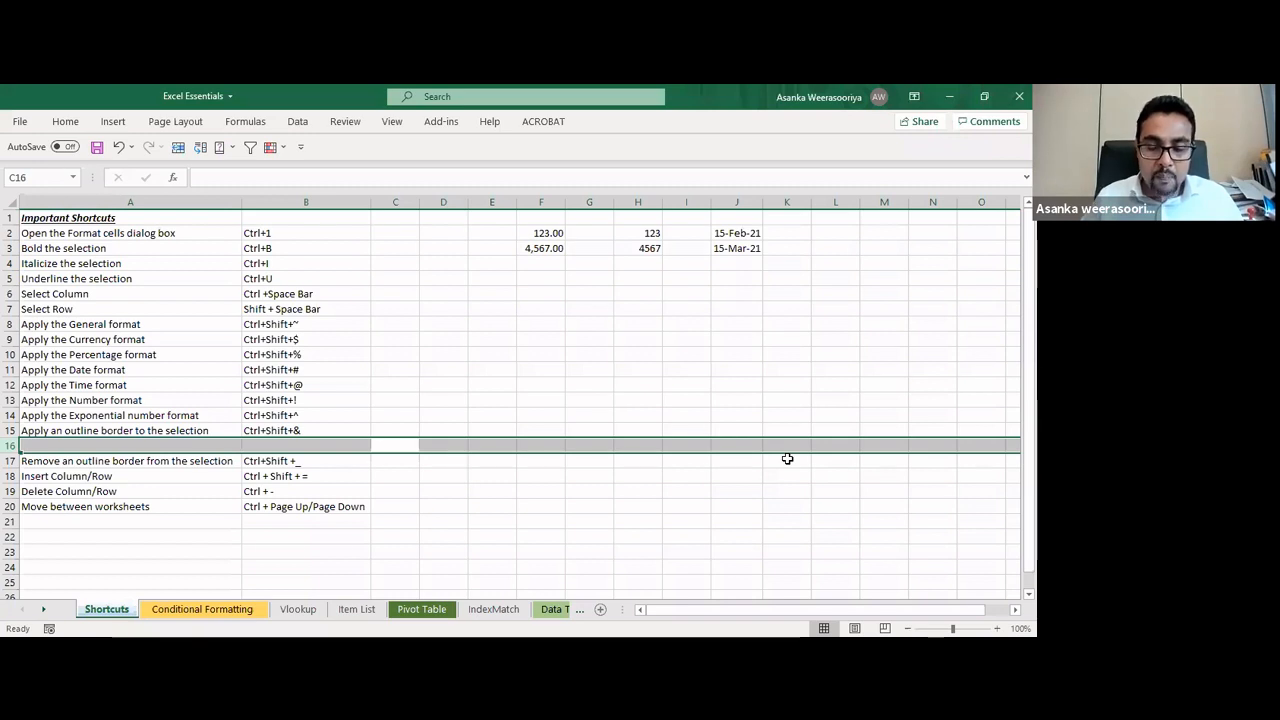
Delete the blank row 16
{"action": "key", "text": "ctrl+minus"}
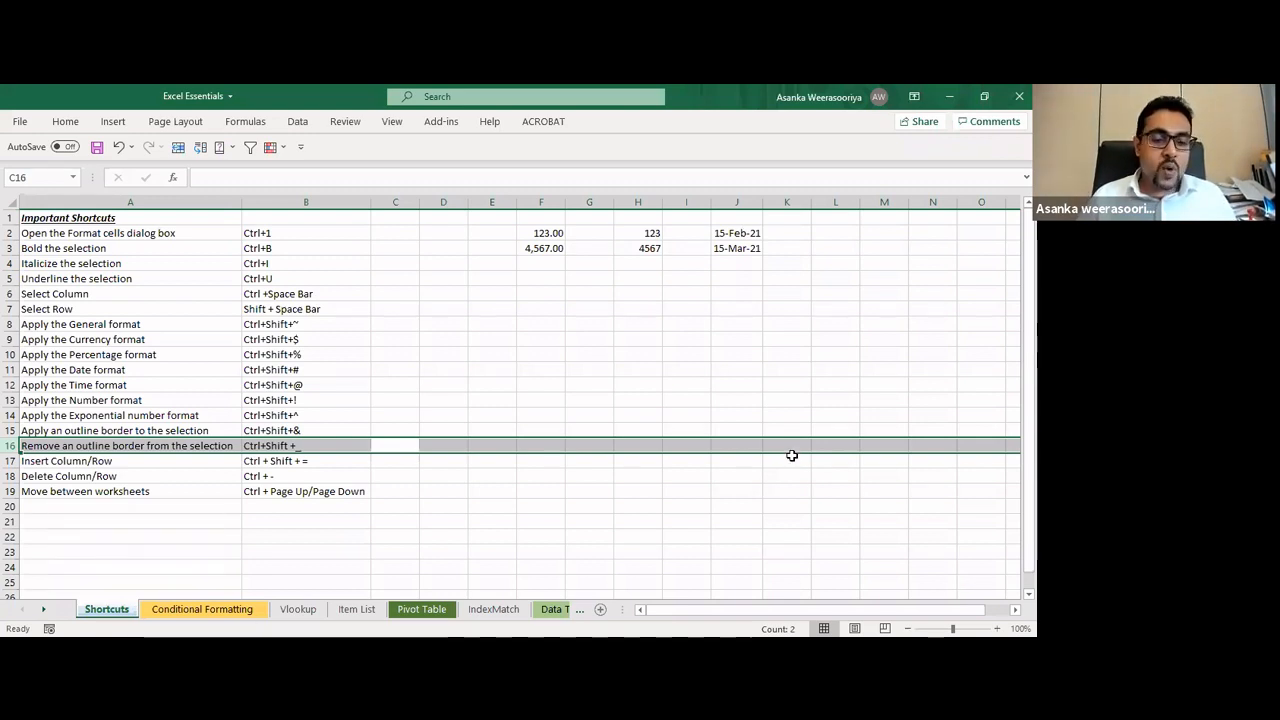
Go to the Conditional Formatting sheet and look over the available conditional formatting rule types
{"action": "left_click", "coordinate": [200, 609]}
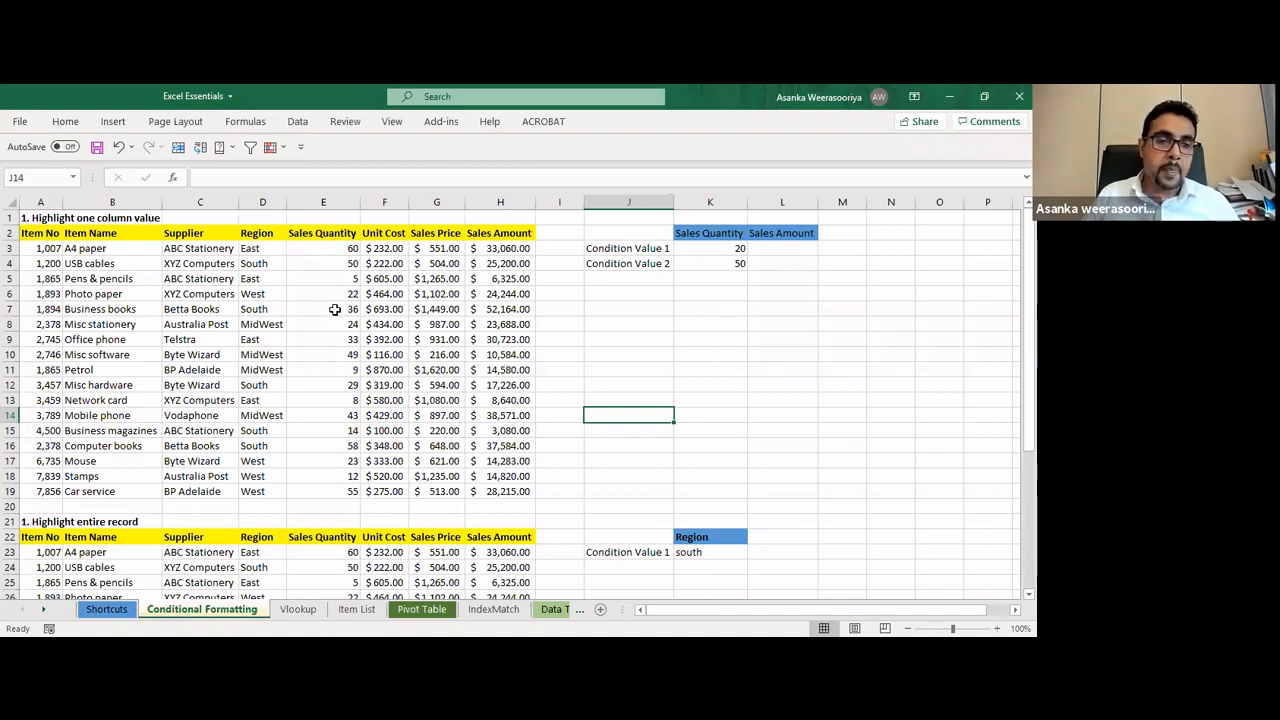
{"action": "left_click", "coordinate": [71, 124]}
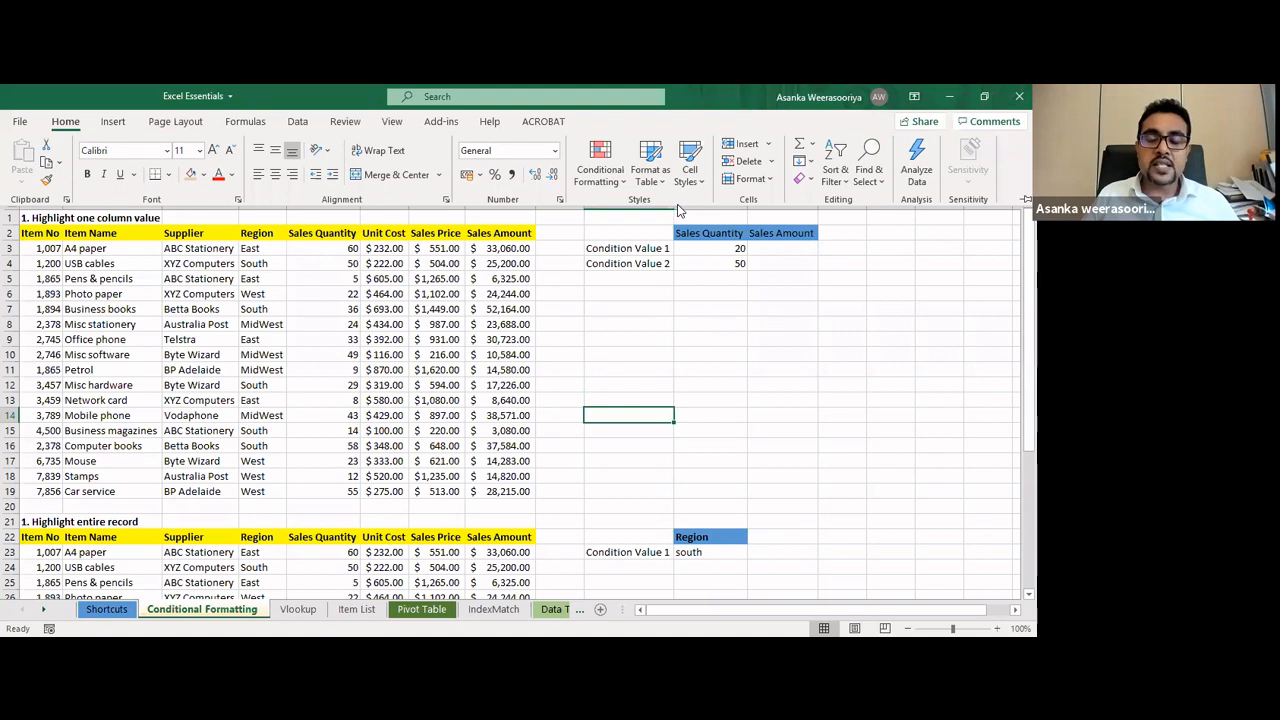
{"action": "left_click", "coordinate": [611, 178]}
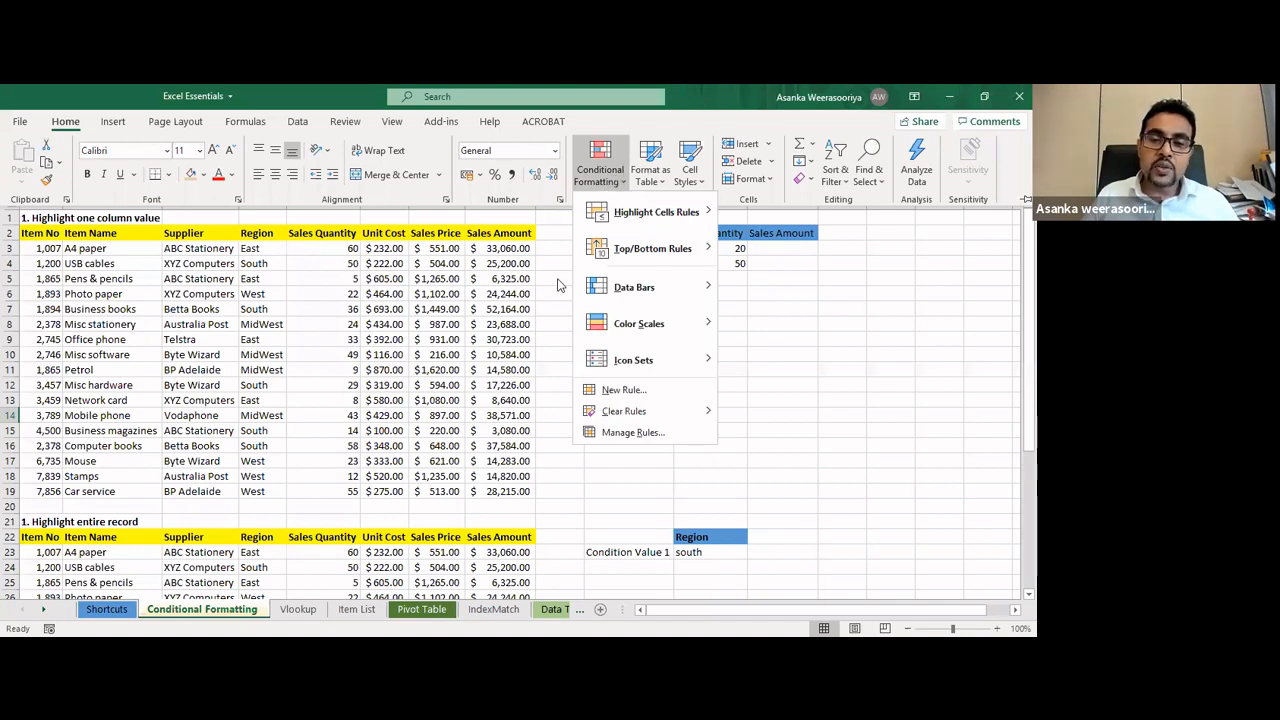
{"action": "key", "text": "Escape"}
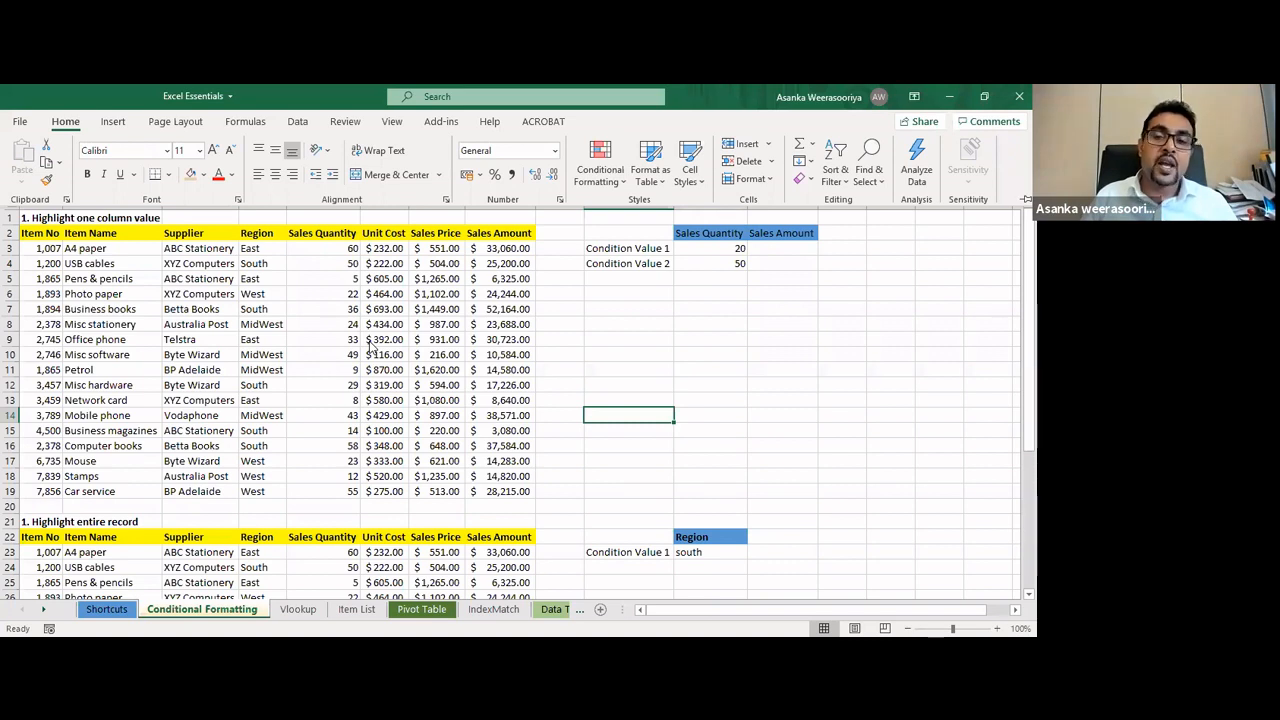
{"action": "left_click", "coordinate": [600, 180]}
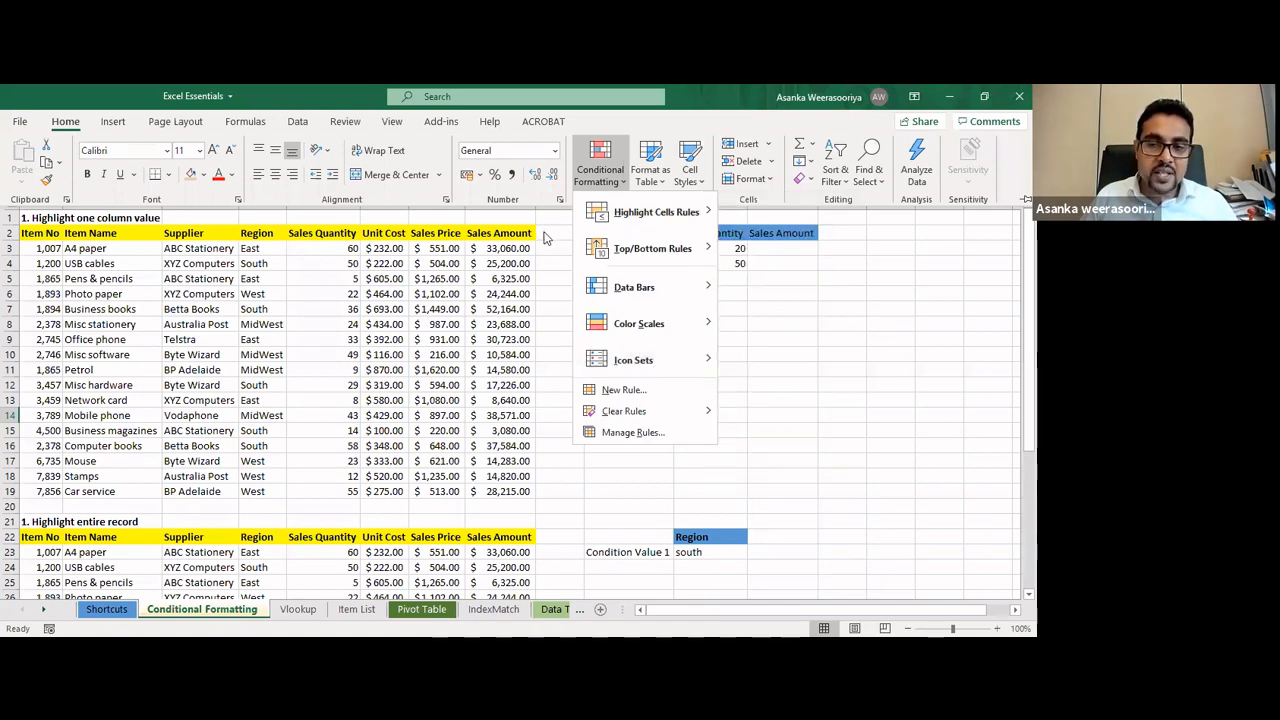
{"action": "left_click", "coordinate": [545, 237]}
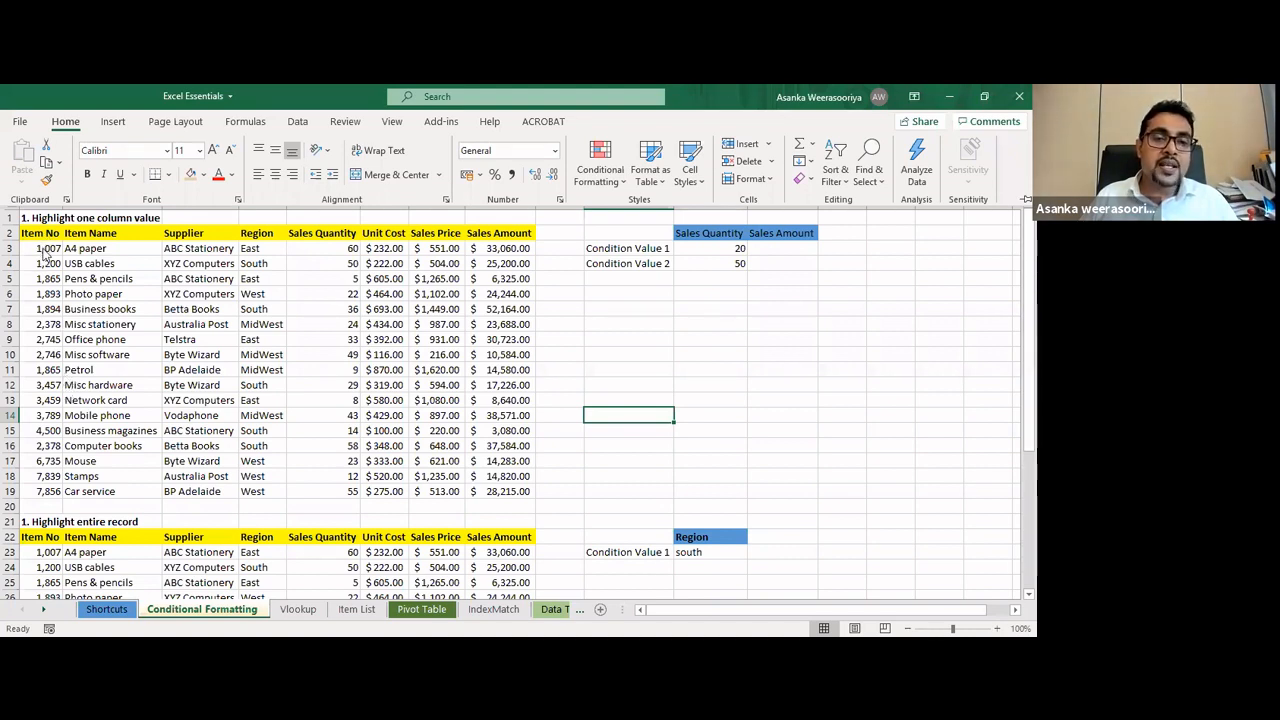
Start a Duplicate Values highlight rule on the item numbers in A3:A19, keeping its settings clear of column A
{"action": "left_click_drag", "start_coordinate": [44, 252], "coordinate": [34, 492]}
{"action": "key", "text": "ctrl+F1"}
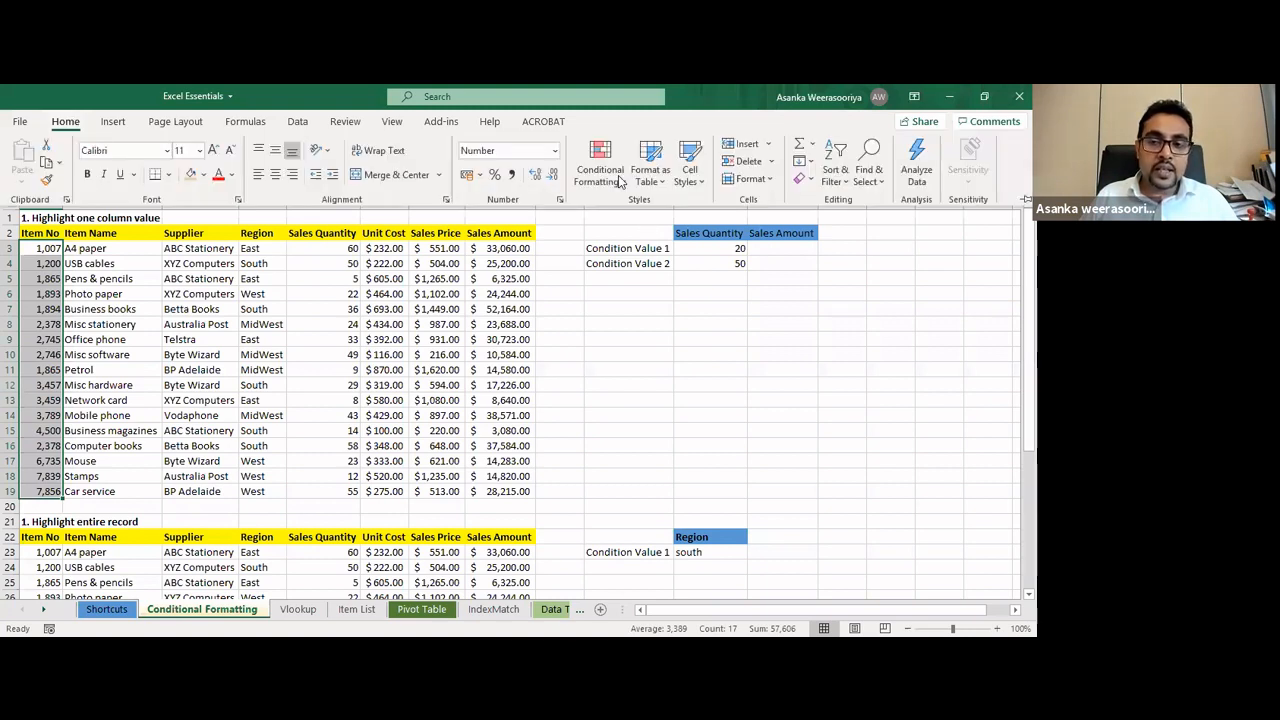
{"action": "left_click", "coordinate": [600, 170]}
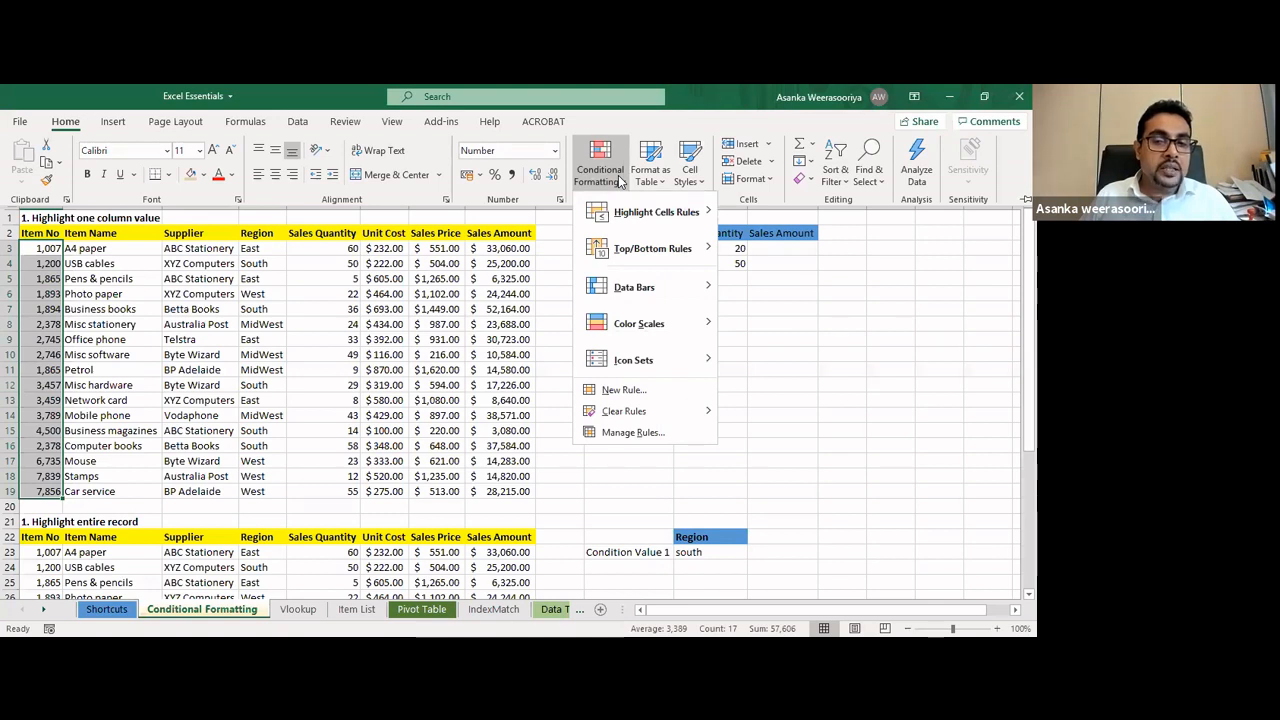
{"action": "mouse_move", "coordinate": [622, 203]}
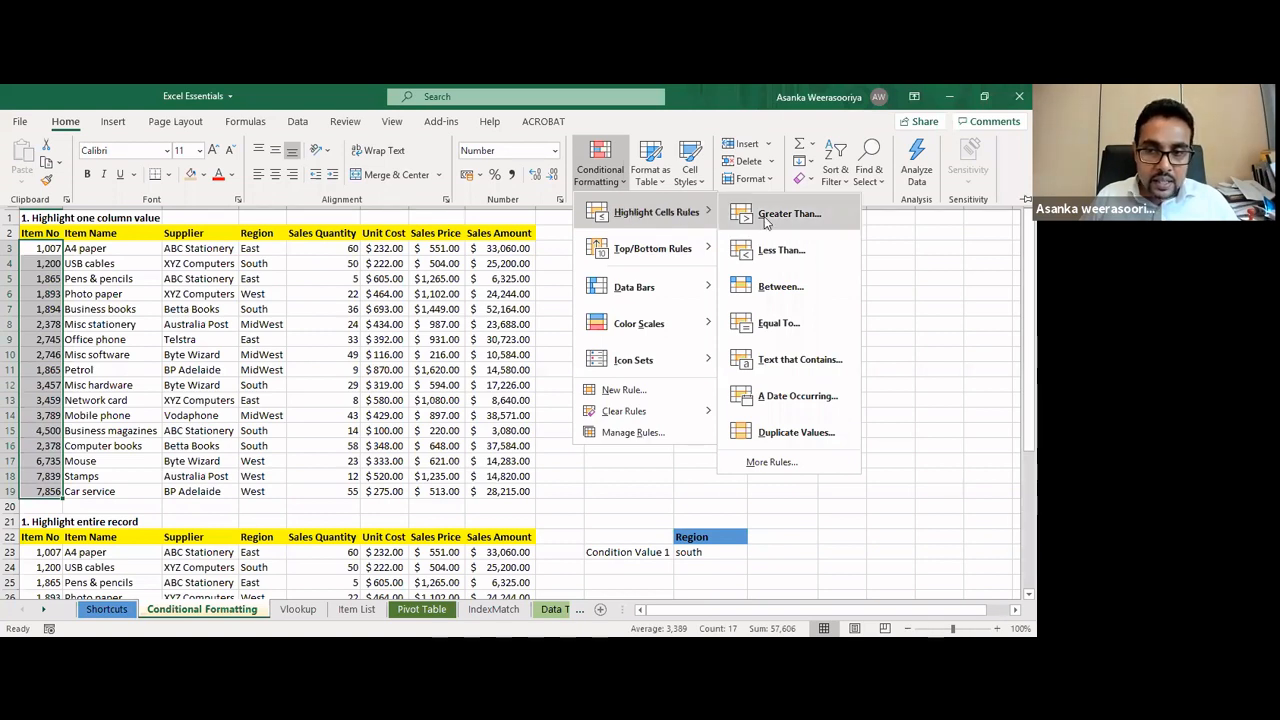
{"action": "left_click", "coordinate": [818, 432]}
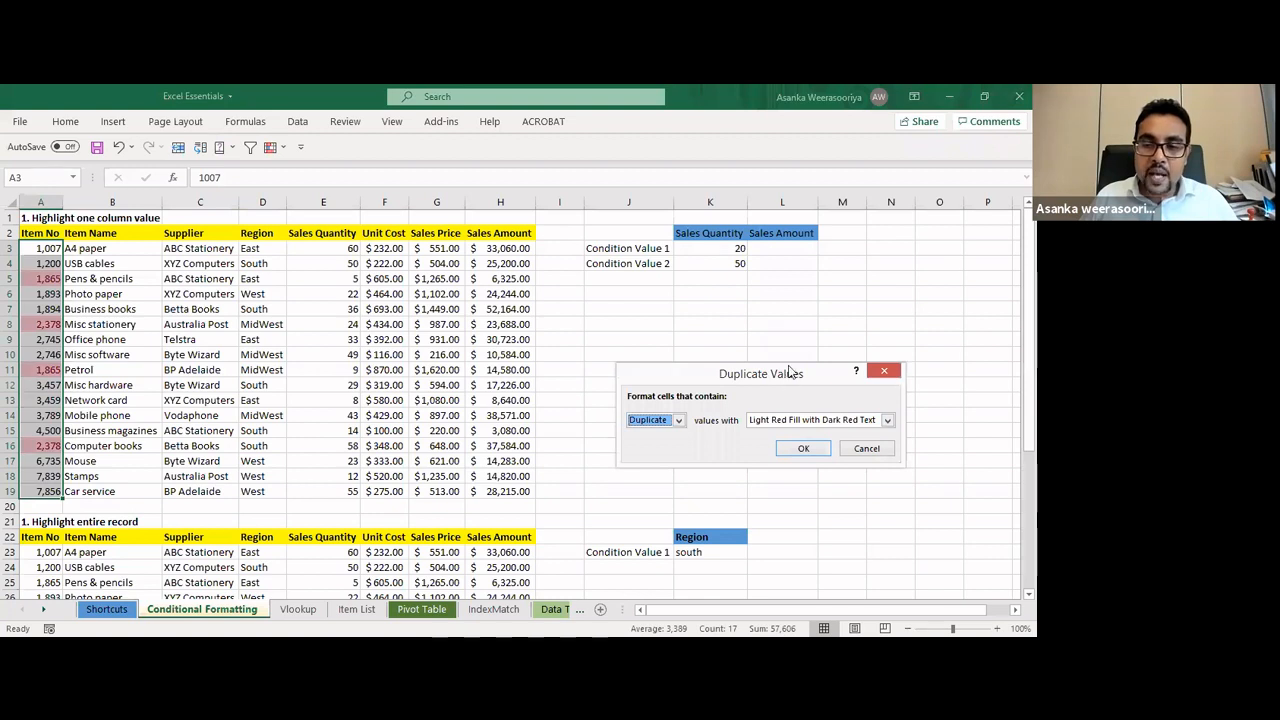
{"action": "left_click_drag", "start_coordinate": [790, 372], "coordinate": [786, 296]}
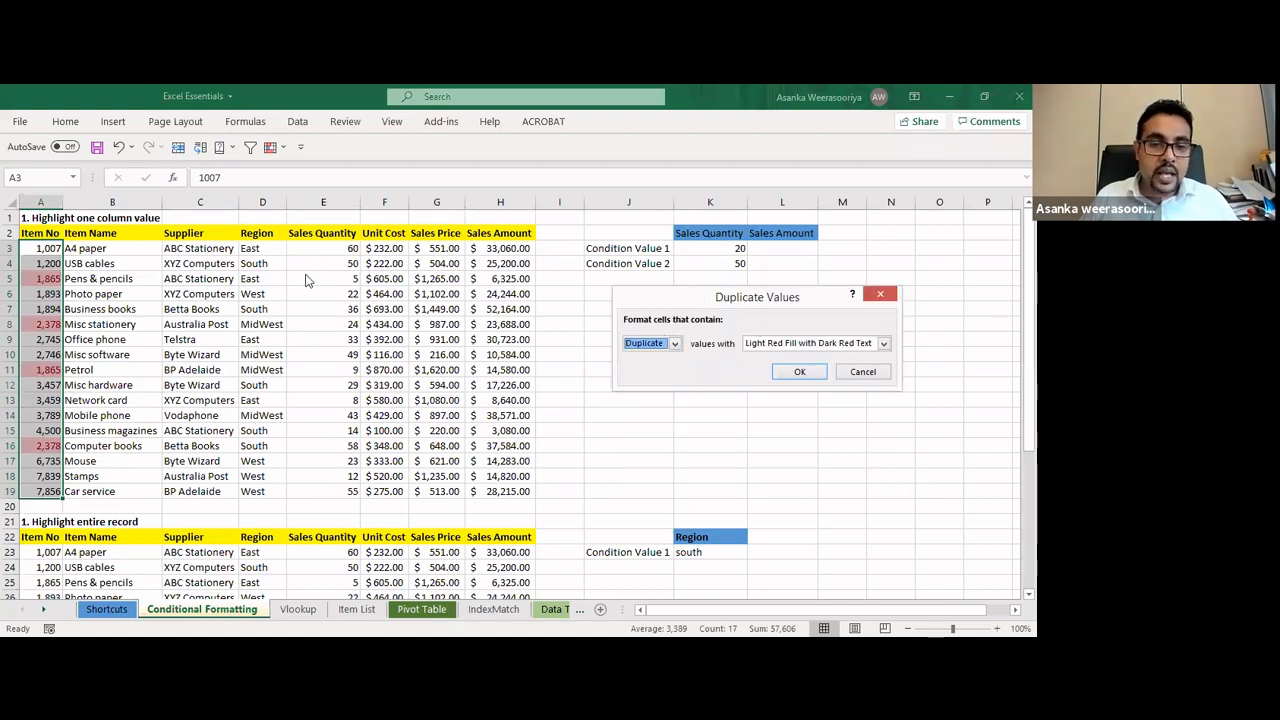
{"action": "left_click_drag", "start_coordinate": [707, 305], "coordinate": [319, 263]}
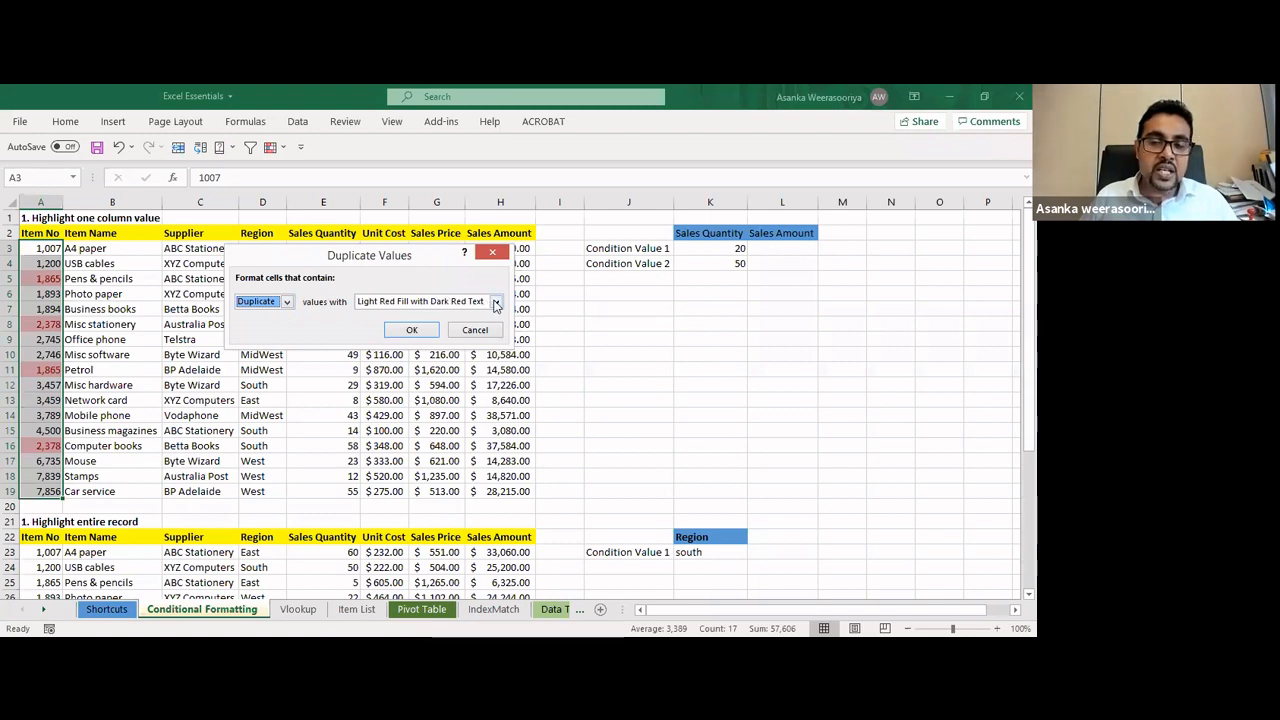
Preview the duplicates with Green Fill with Dark Green Text, and choose a custom format instead
{"action": "left_click", "coordinate": [496, 303]}
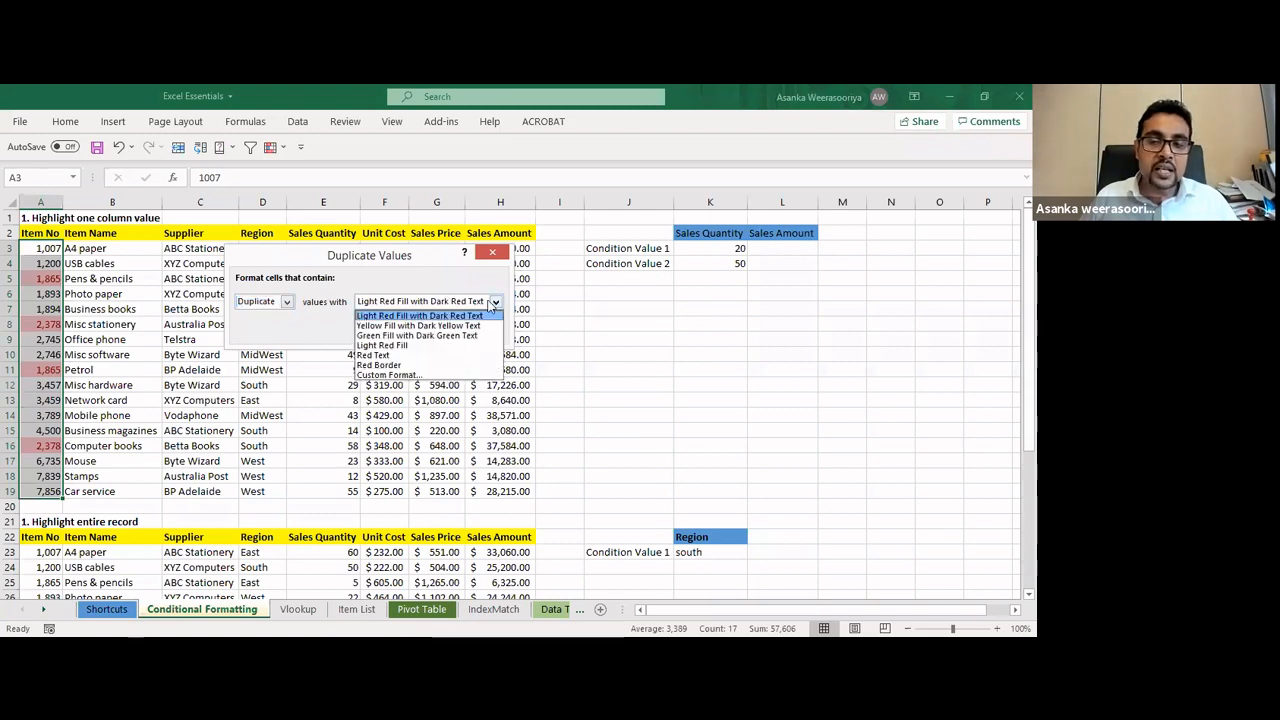
{"action": "left_click", "coordinate": [414, 336]}
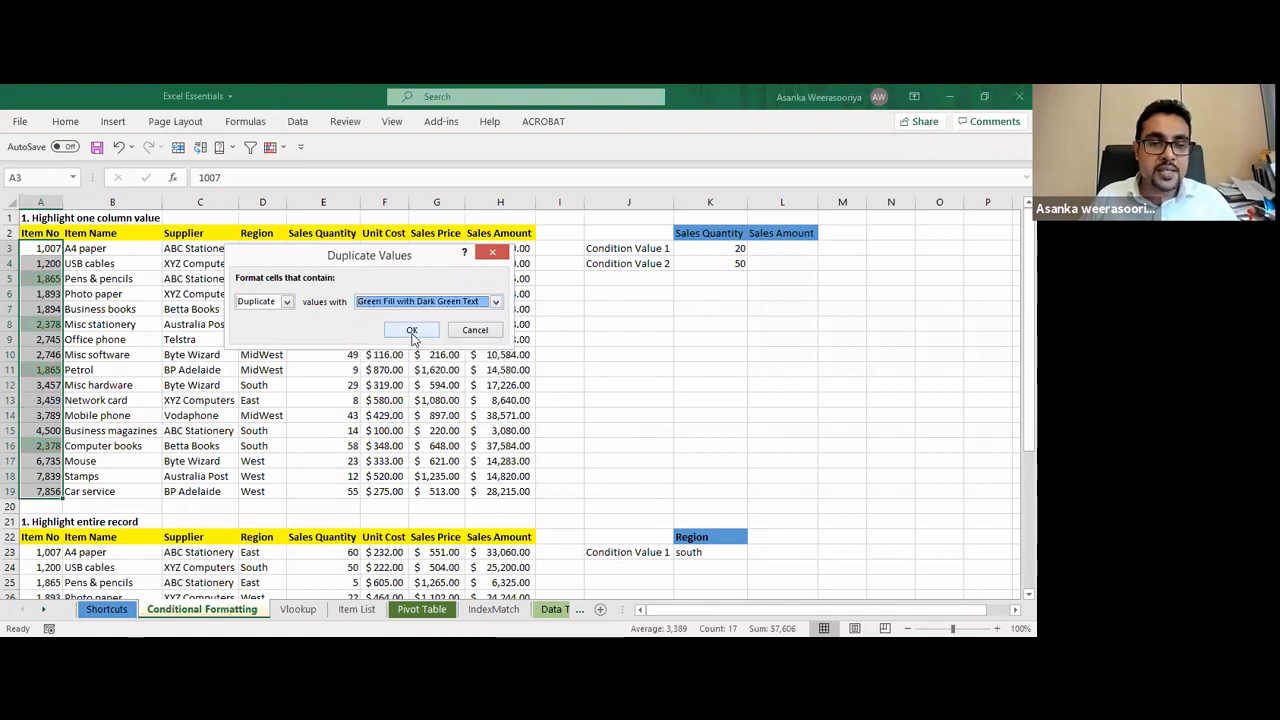
{"action": "left_click", "coordinate": [496, 303]}
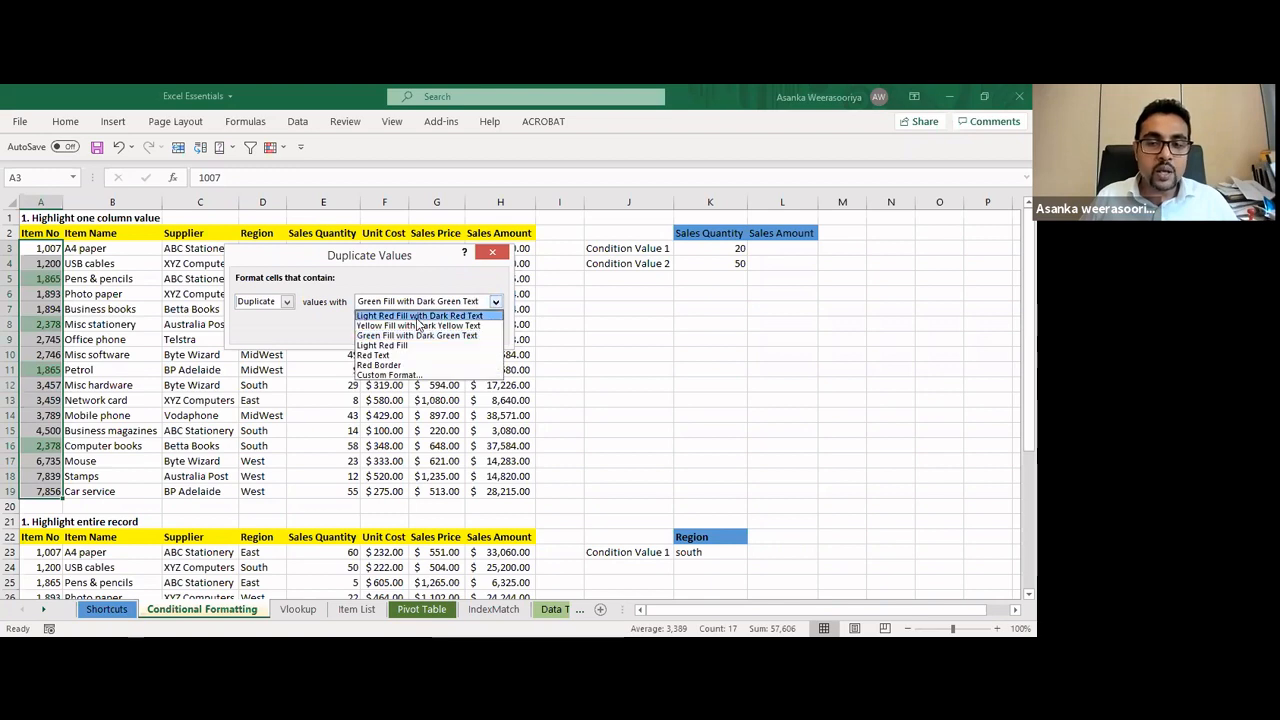
{"action": "left_click", "coordinate": [392, 375]}
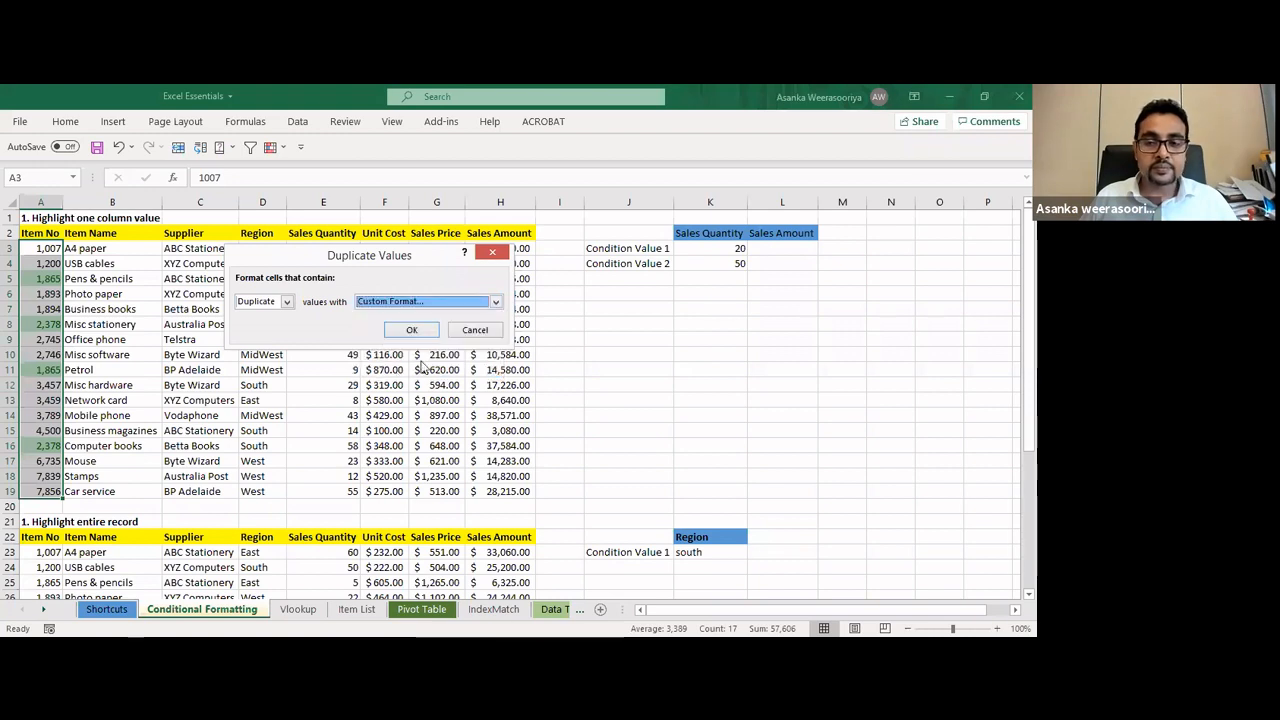
{"action": "left_click_drag", "start_coordinate": [610, 229], "coordinate": [596, 230]}
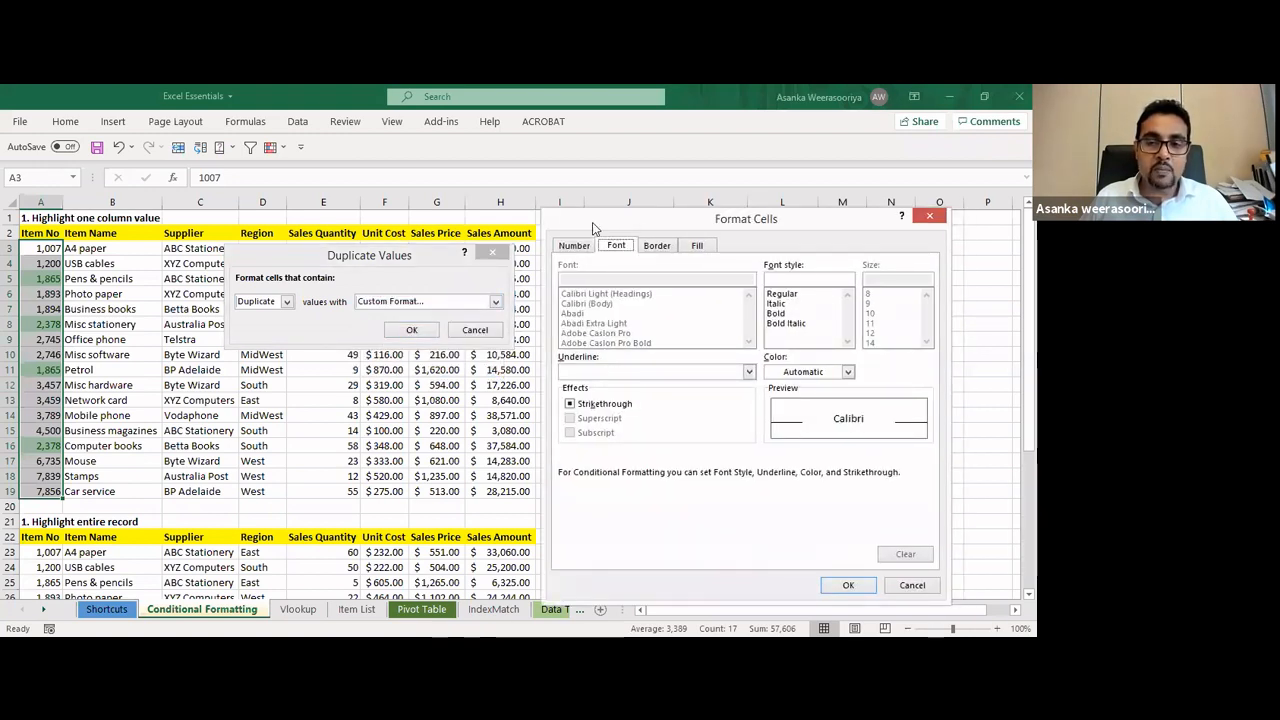
{"action": "left_click_drag", "start_coordinate": [593, 228], "coordinate": [409, 193]}
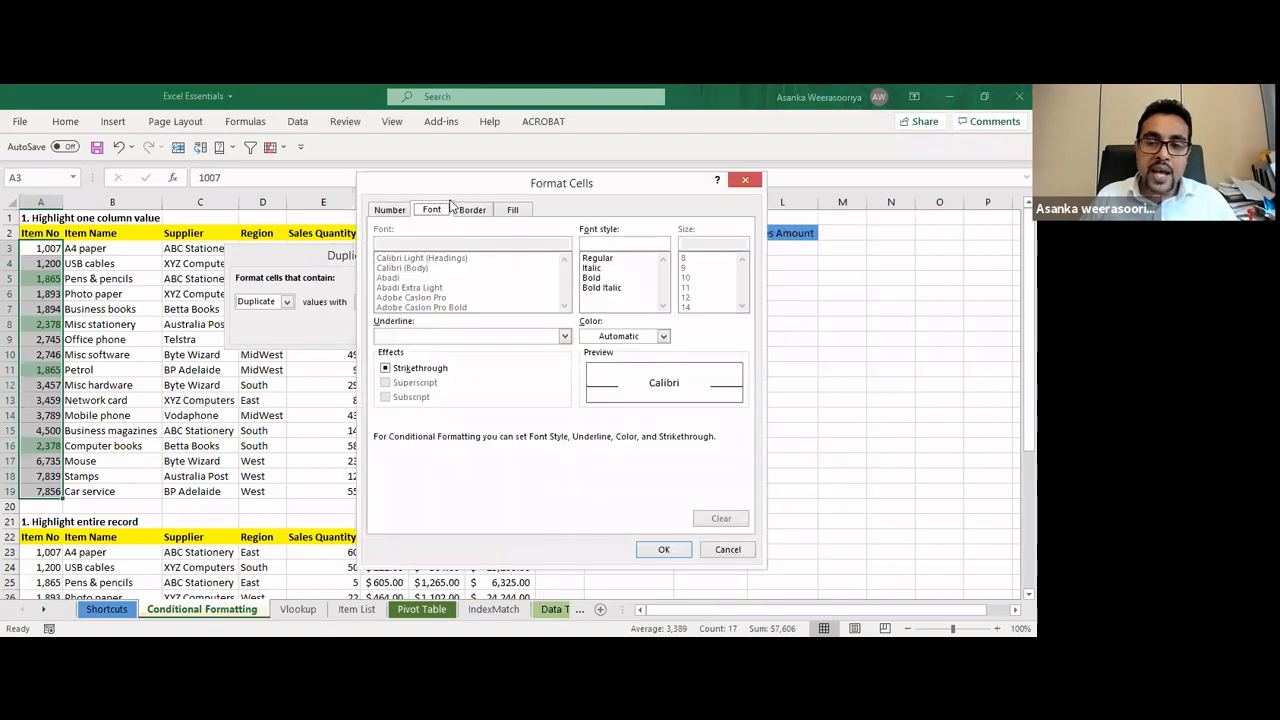
Set the custom format's font style to Bold Italic and its background colour to light blue
{"action": "left_click", "coordinate": [593, 278]}
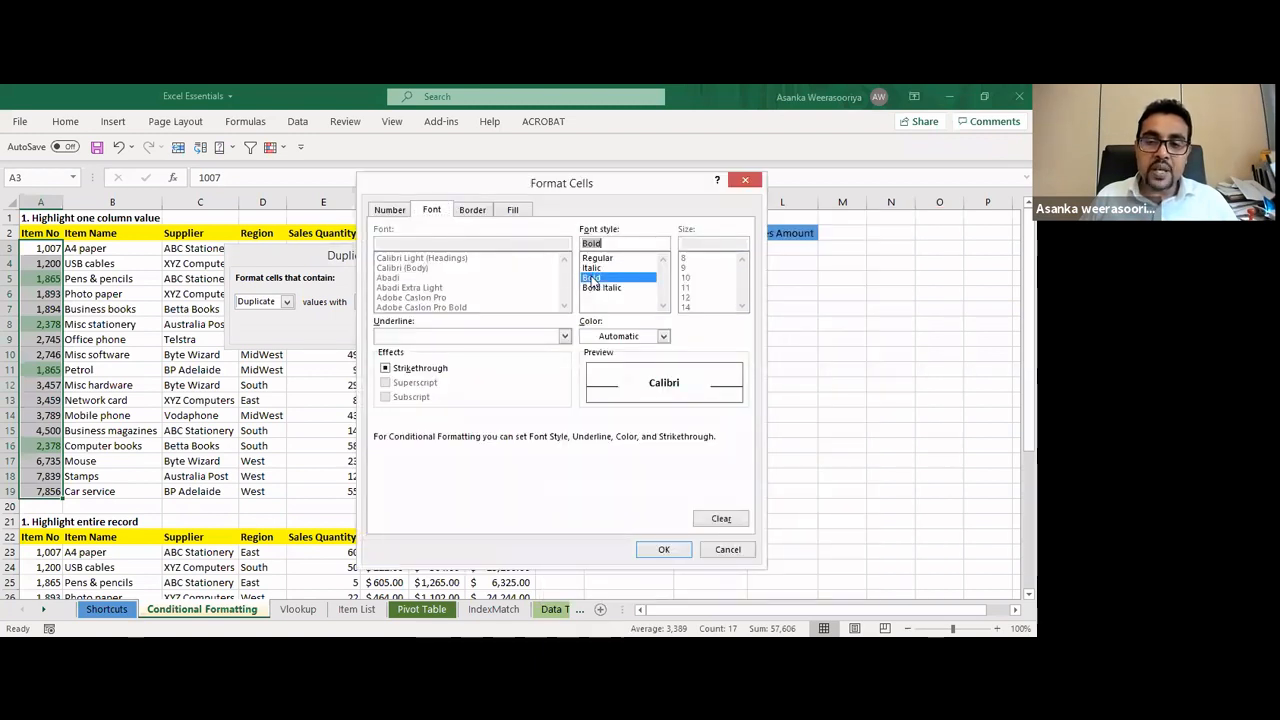
{"action": "left_click", "coordinate": [593, 268]}
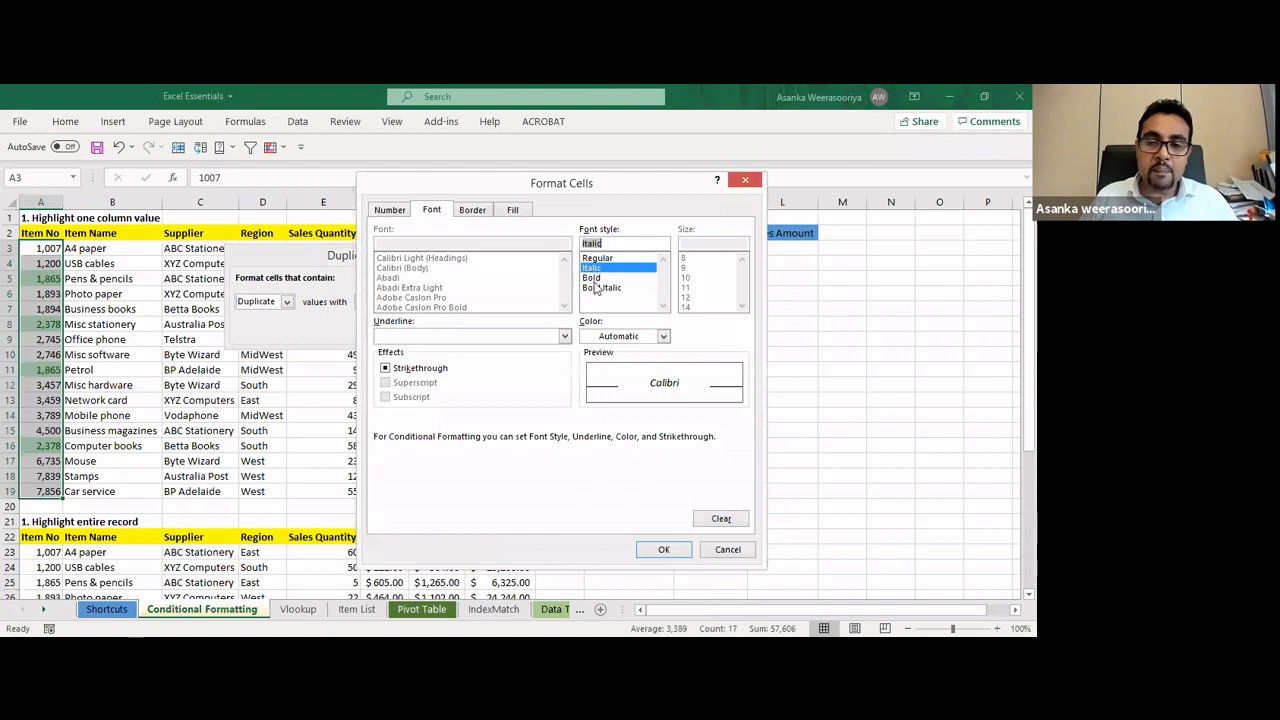
{"action": "left_click", "coordinate": [596, 288]}
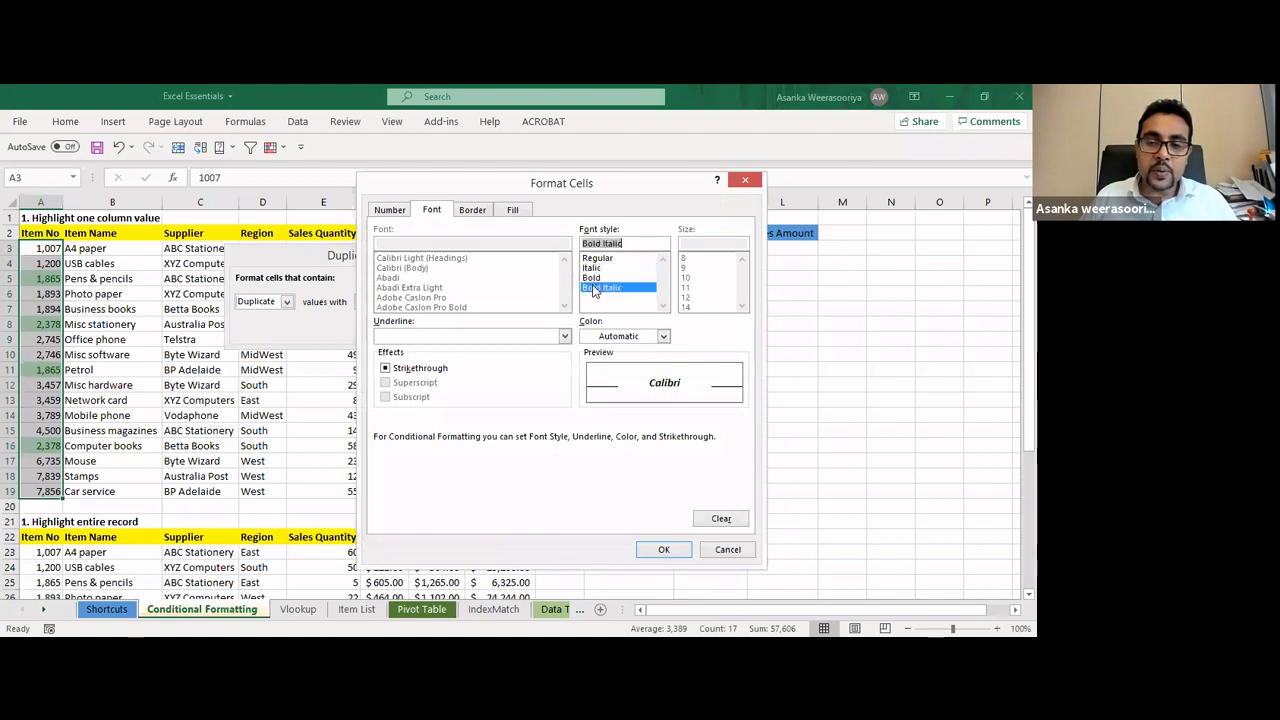
{"action": "left_click", "coordinate": [512, 211]}
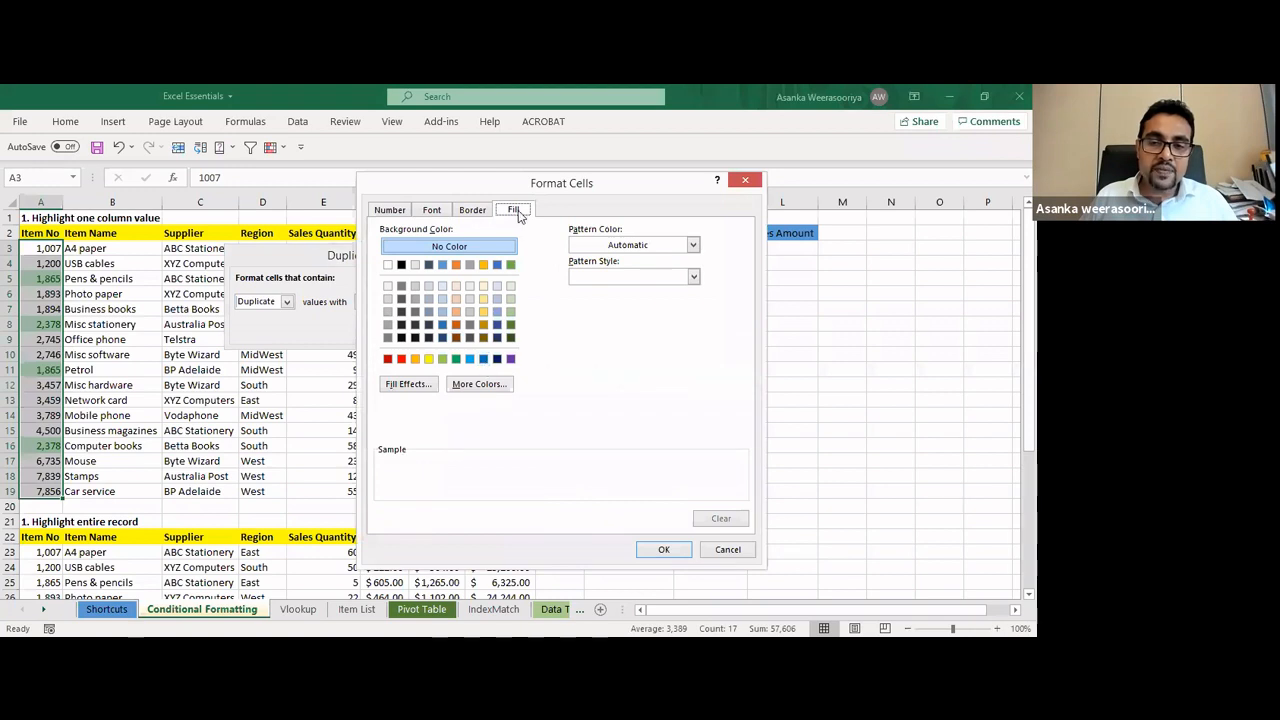
{"action": "left_click", "coordinate": [415, 359]}
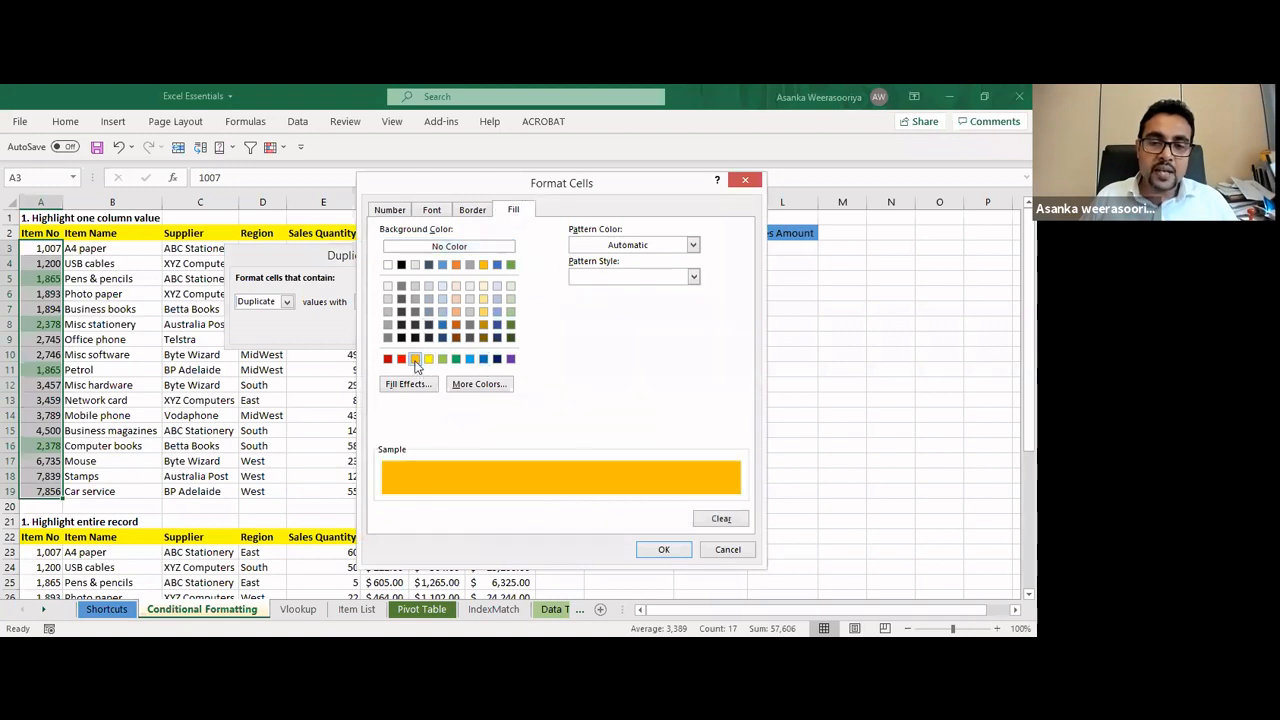
{"action": "left_click", "coordinate": [470, 359]}
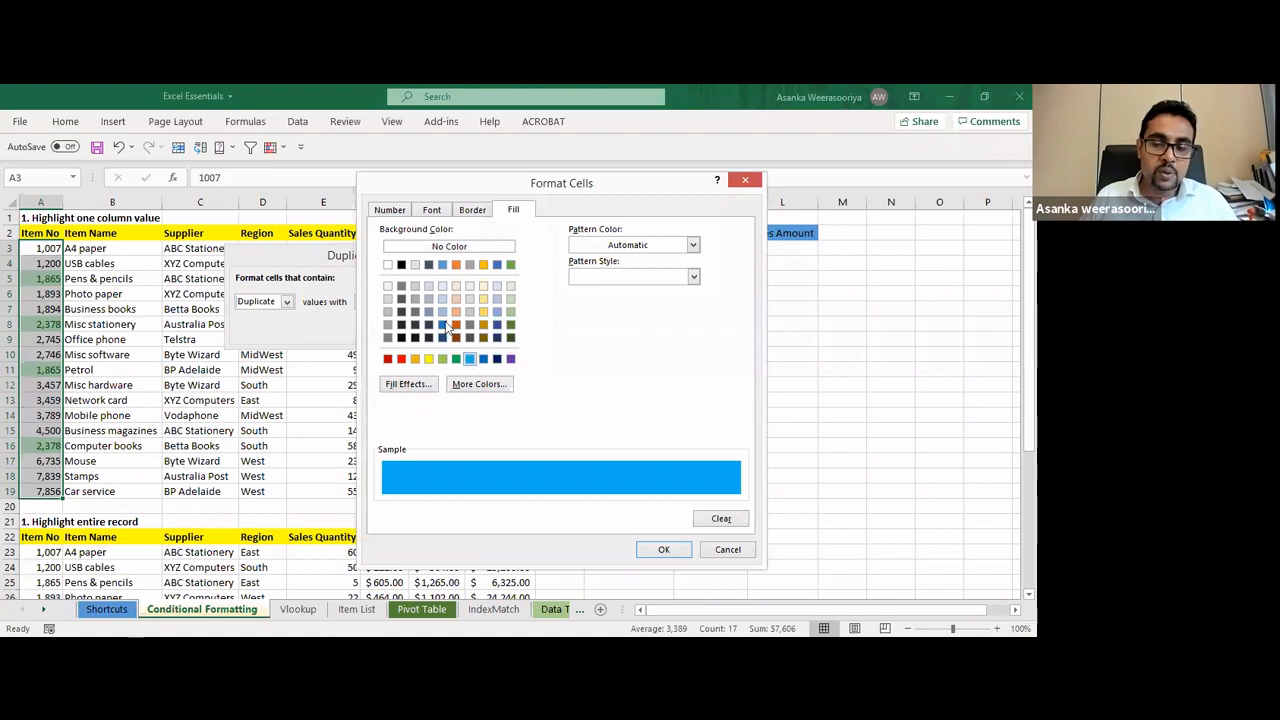
Add an outline border to the custom format and apply the Duplicate Values rule to the item numbers
{"action": "left_click", "coordinate": [470, 213]}
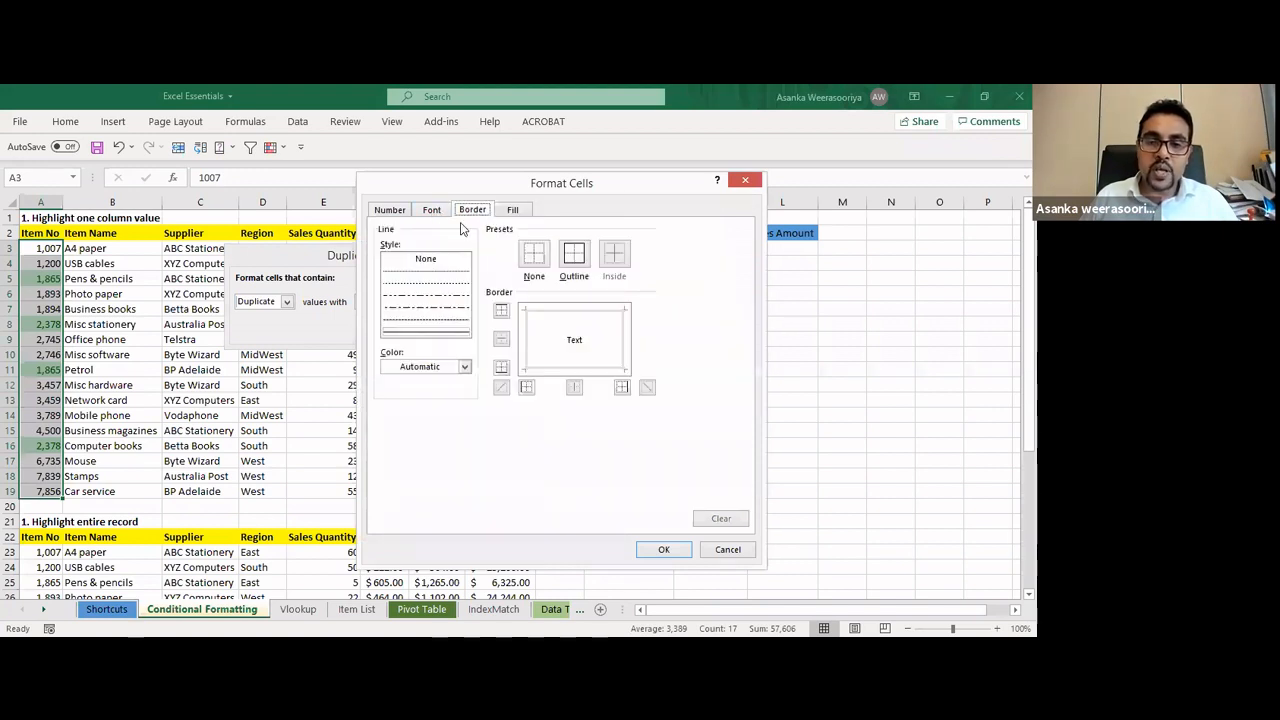
{"action": "left_click", "coordinate": [570, 262]}
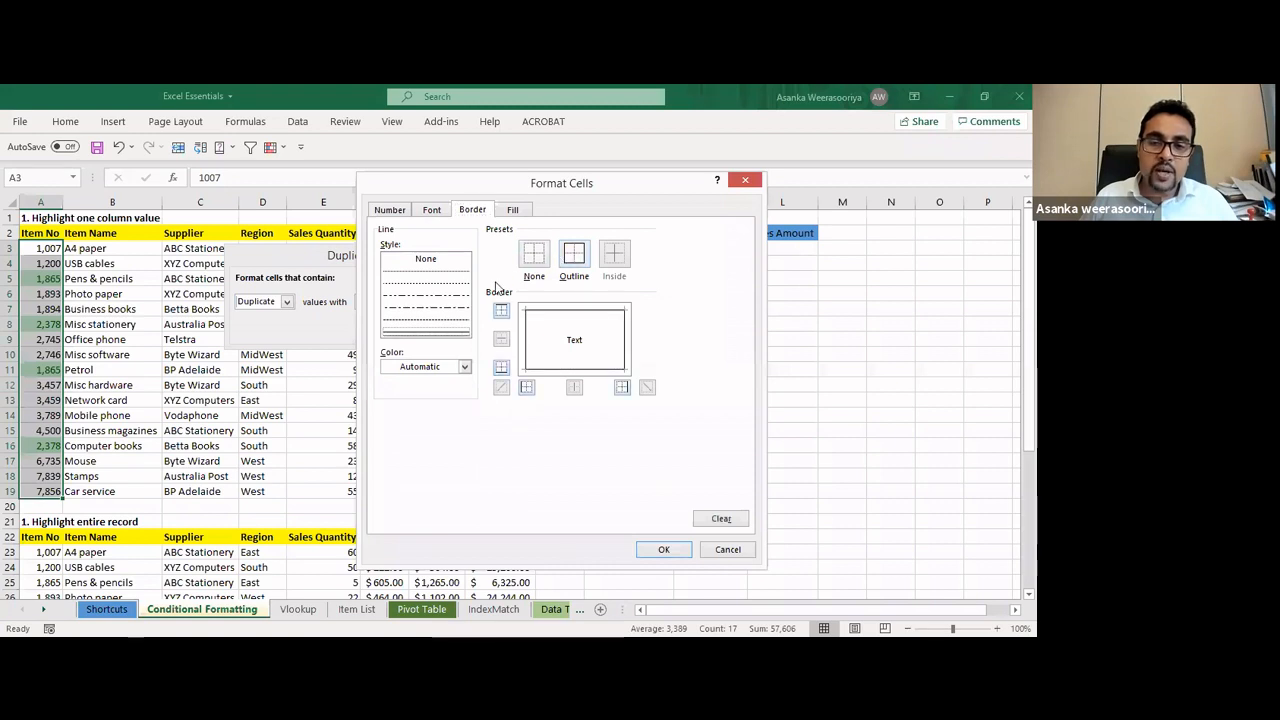
{"action": "left_click", "coordinate": [430, 211]}
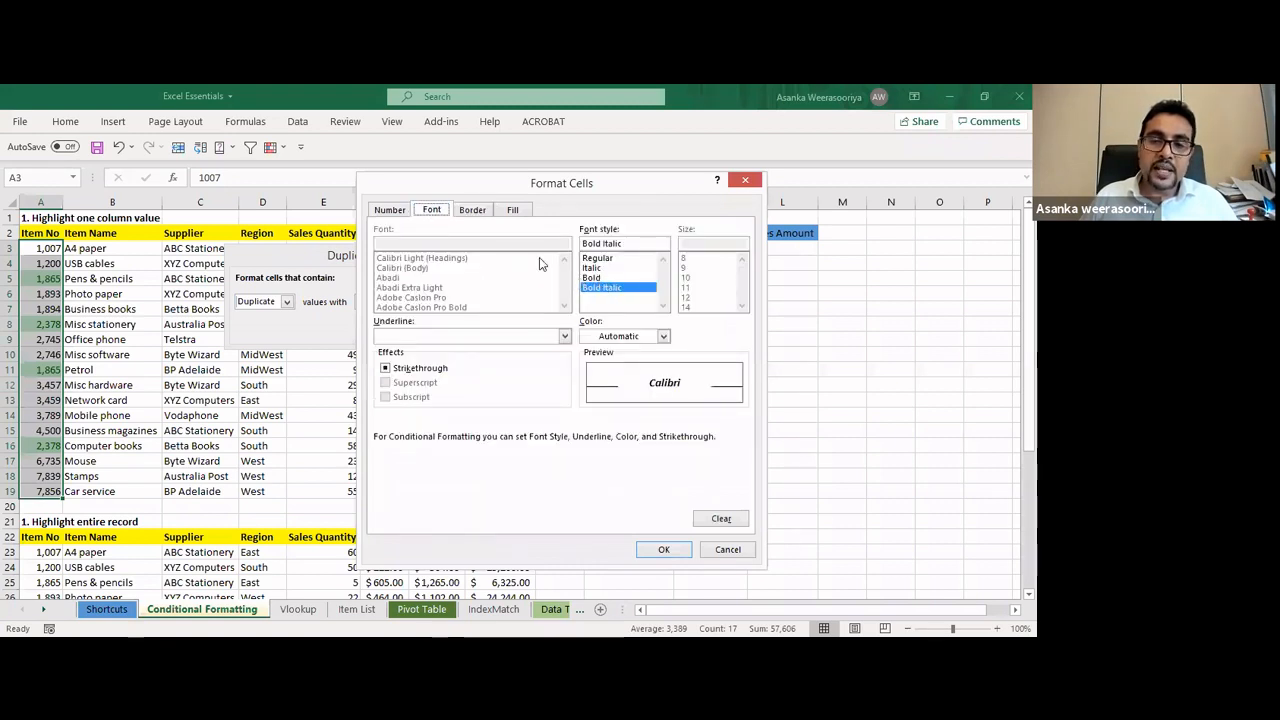
{"action": "left_click", "coordinate": [664, 549]}
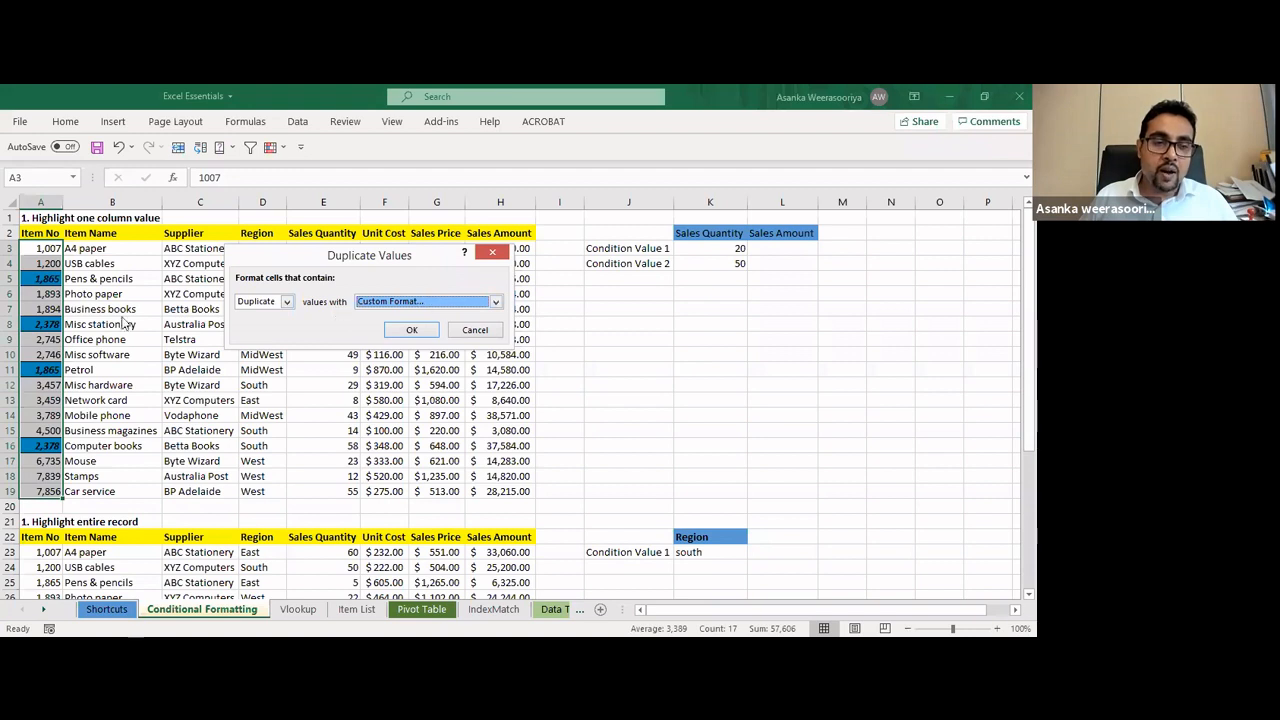
{"action": "left_click", "coordinate": [411, 332]}
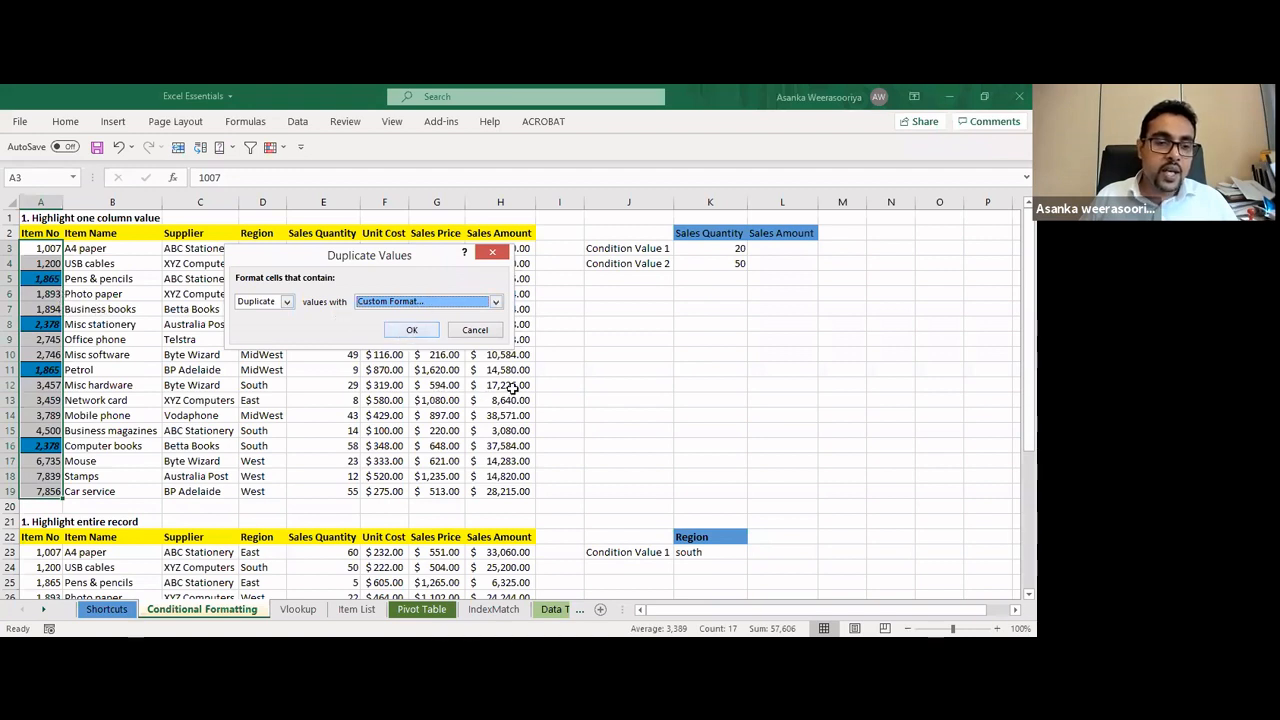
{"action": "left_click", "coordinate": [610, 400]}
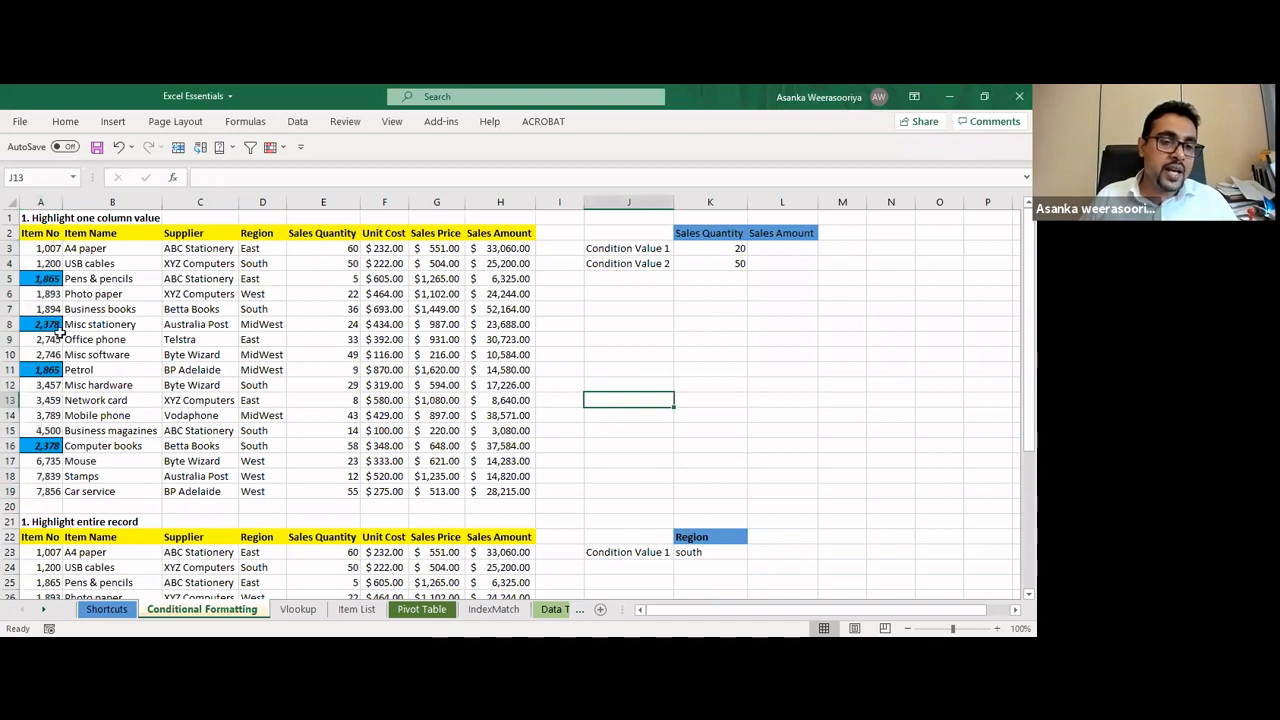
Compare the highlighted duplicate item numbers in cells A5, A11, A8 and A16
{"action": "left_click", "coordinate": [50, 280]}
{"action": "left_click", "coordinate": [48, 370]}
{"action": "left_click", "coordinate": [48, 324]}
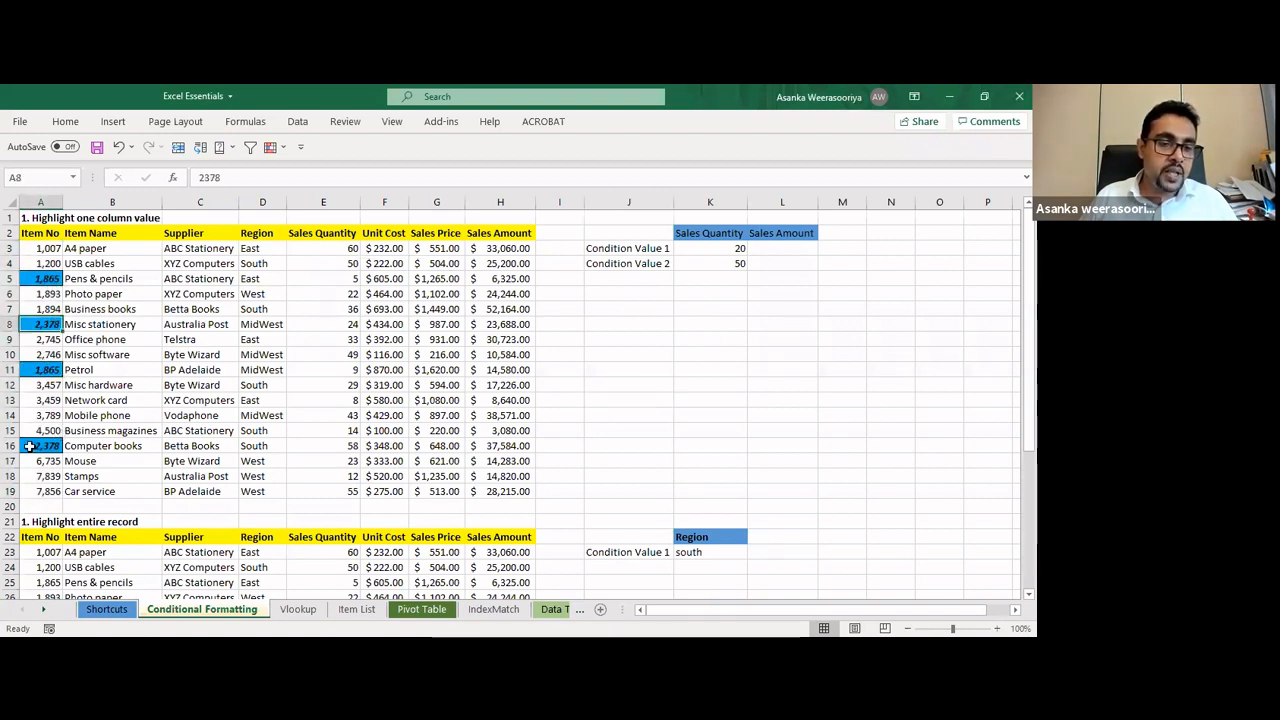
{"action": "left_click", "coordinate": [46, 446]}
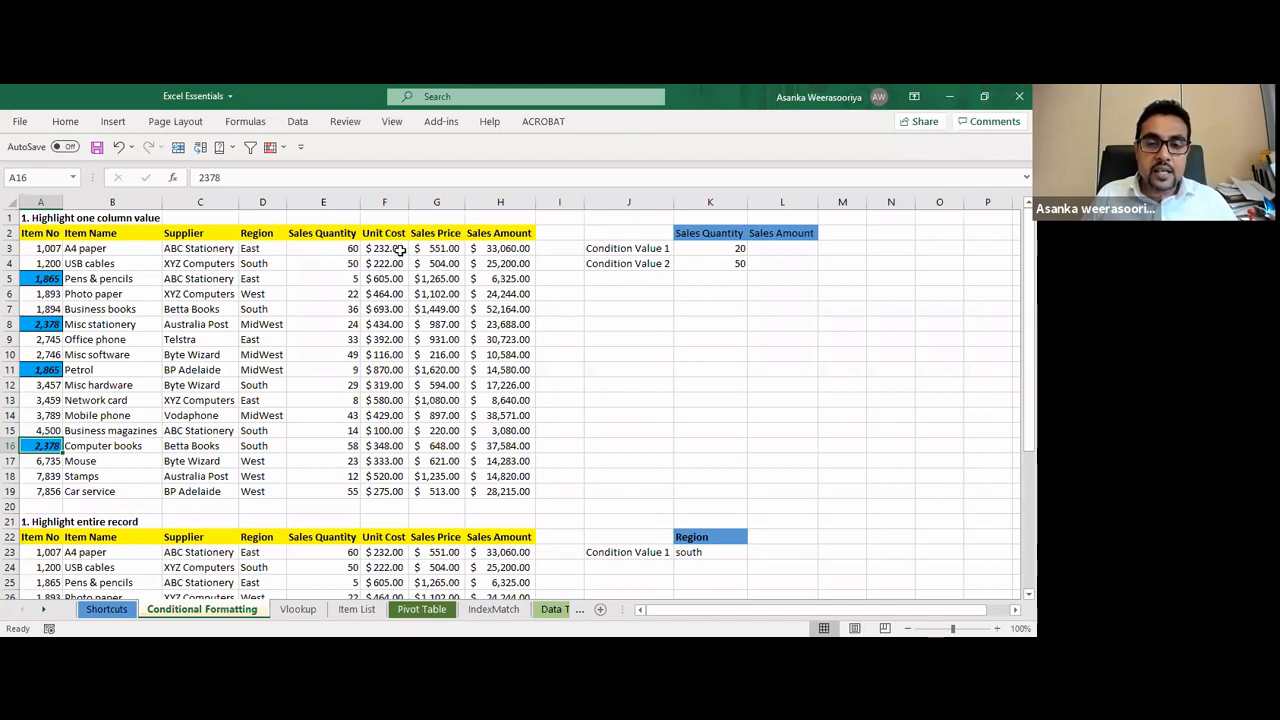
Highlight the Sales Quantity values in E3:E19 that are less than cell K3, using Light Red Fill with Dark Red Text
{"action": "left_click_drag", "start_coordinate": [340, 250], "coordinate": [336, 264]}
{"action": "left_click_drag", "start_coordinate": [323, 351], "coordinate": [317, 489]}
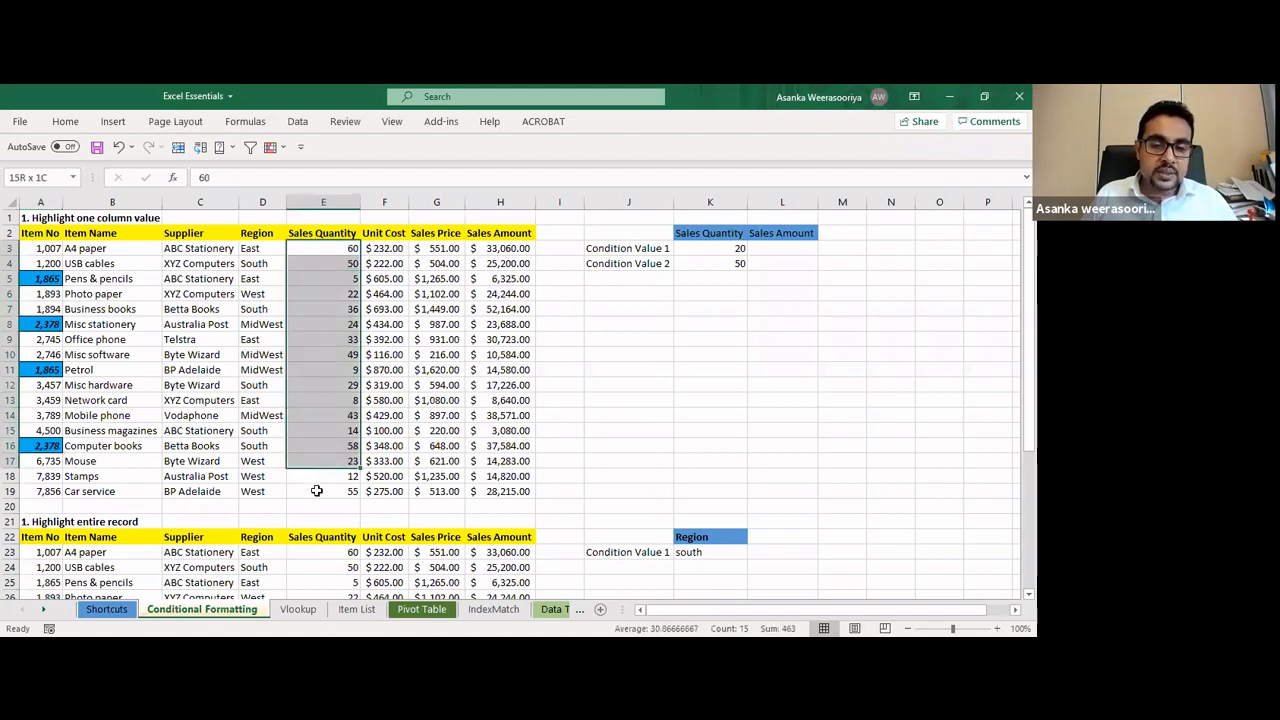
{"action": "left_click", "coordinate": [55, 125]}
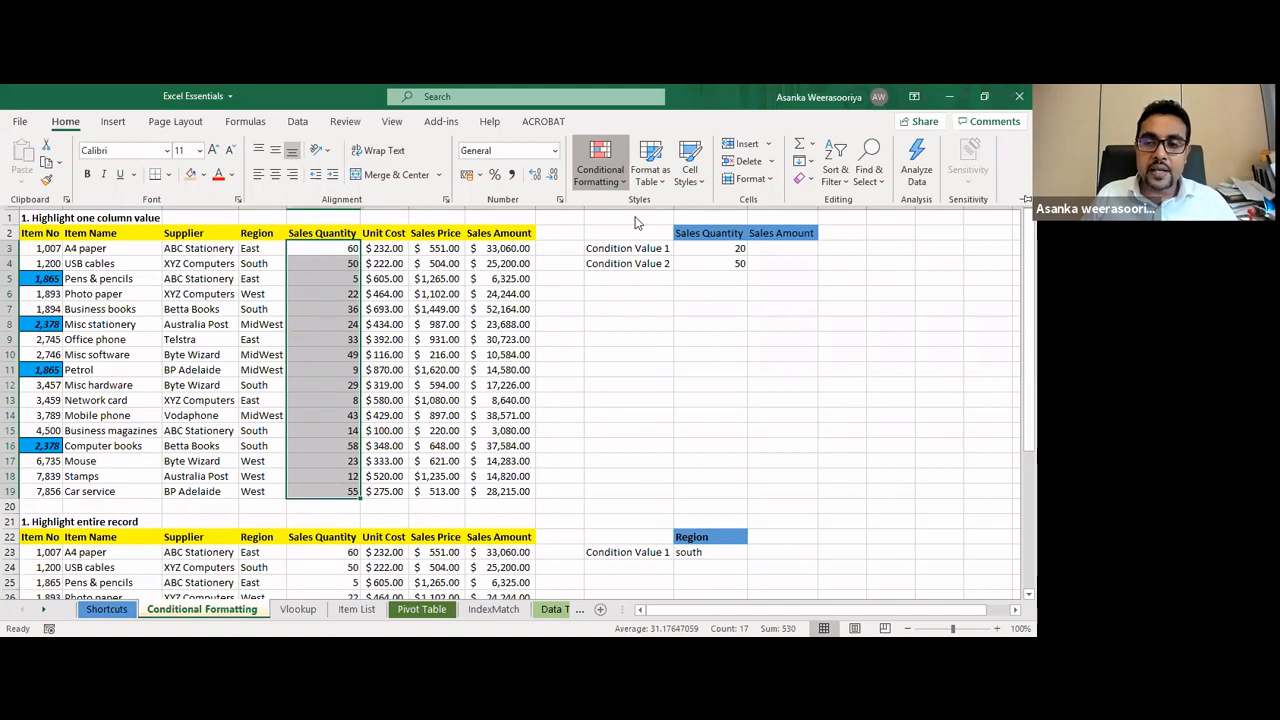
{"action": "left_click", "coordinate": [605, 180]}
{"action": "mouse_move", "coordinate": [660, 213]}
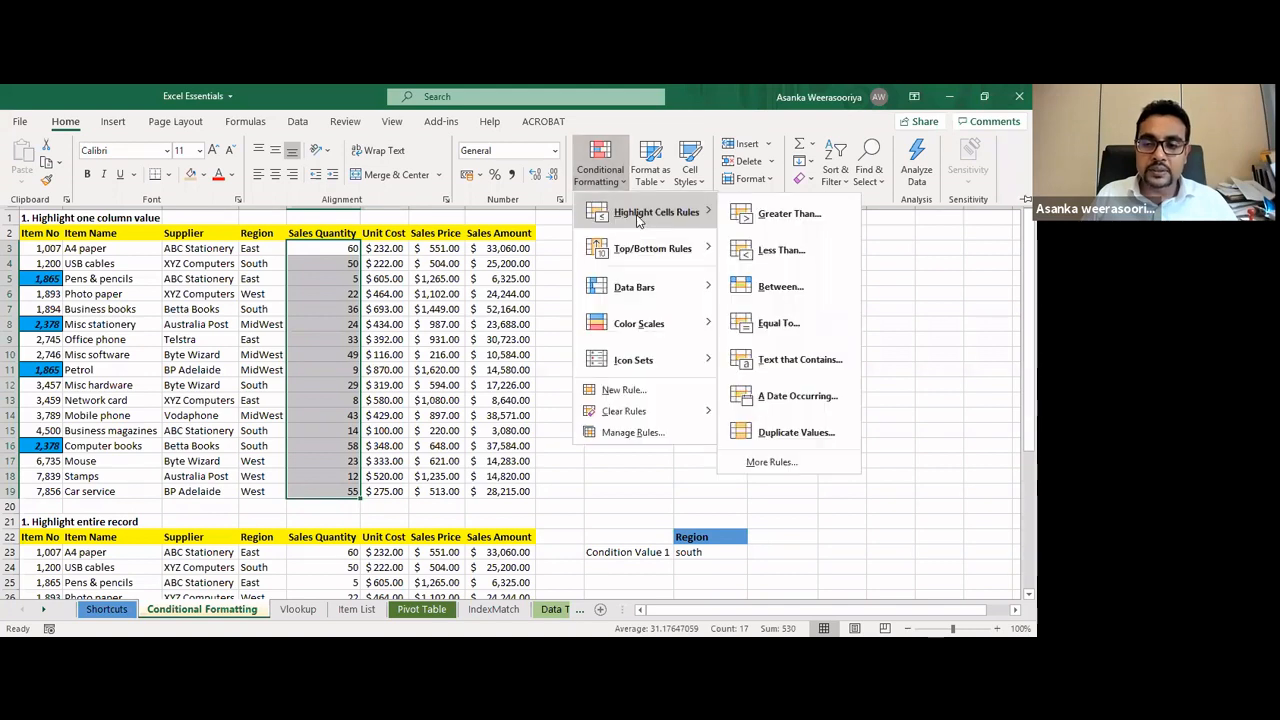
{"action": "left_click", "coordinate": [798, 260]}
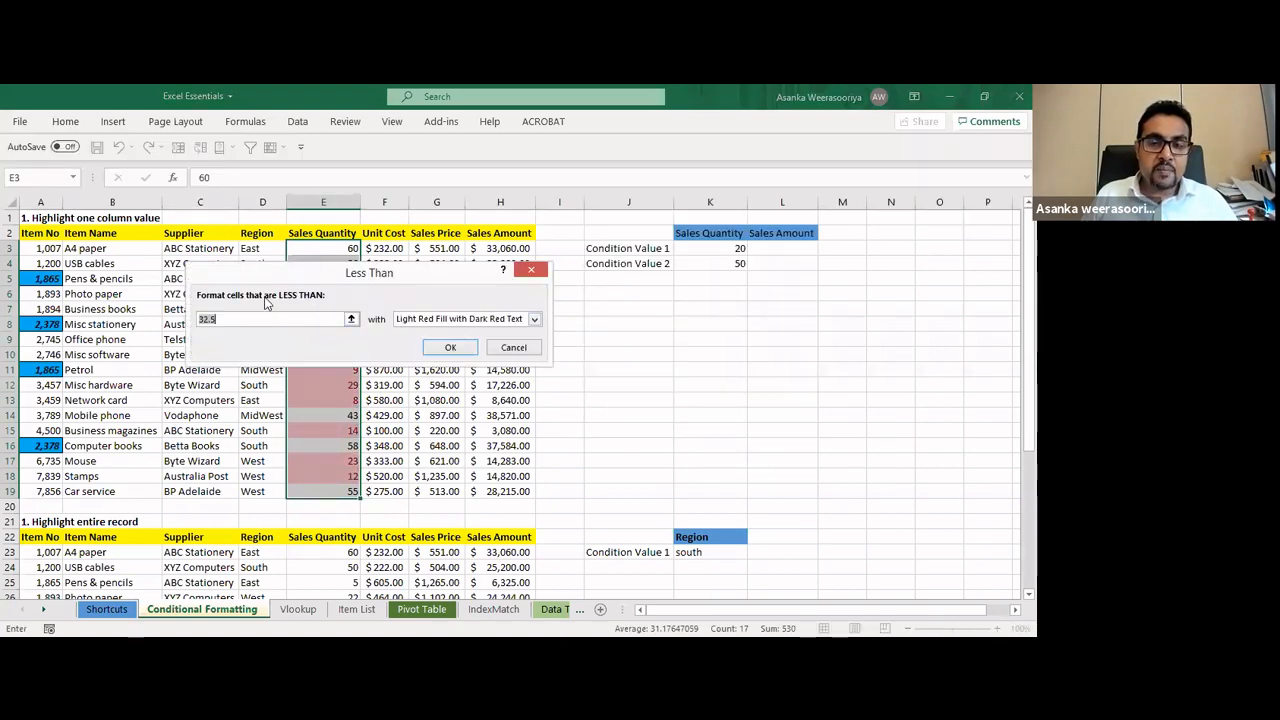
{"action": "left_click_drag", "start_coordinate": [313, 277], "coordinate": [353, 270]}
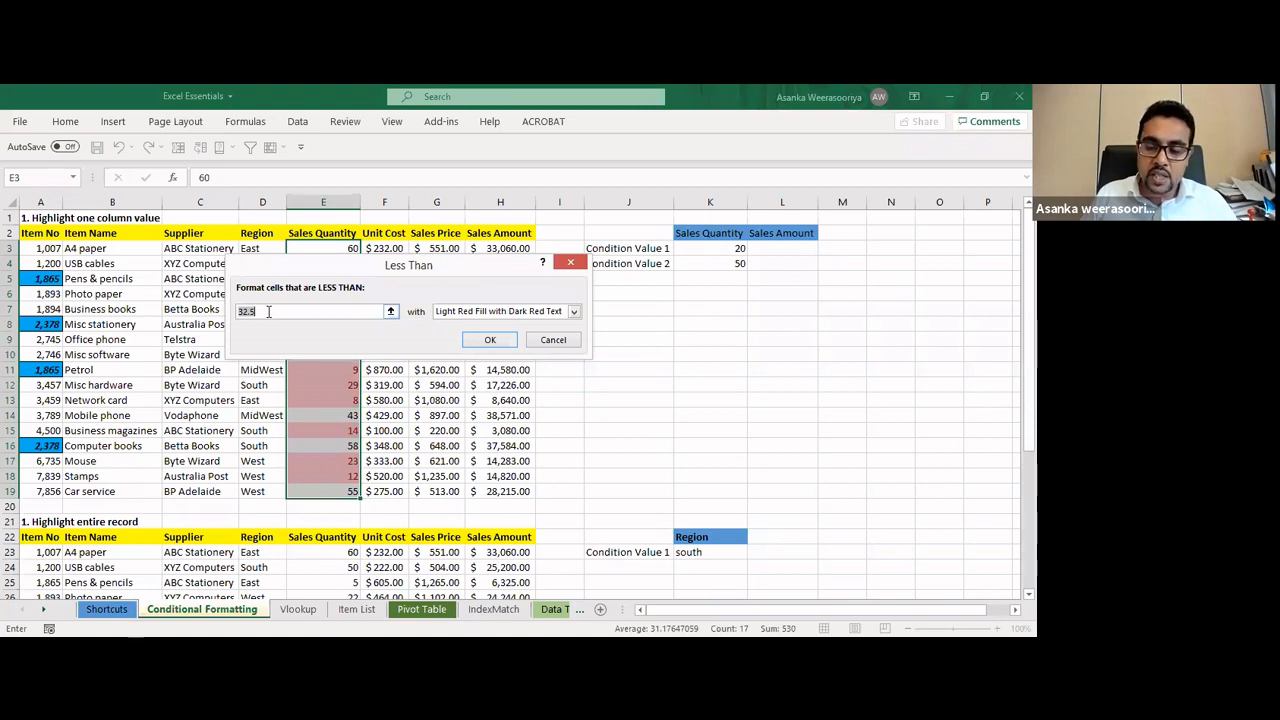
{"action": "key", "text": "BackSpace"}
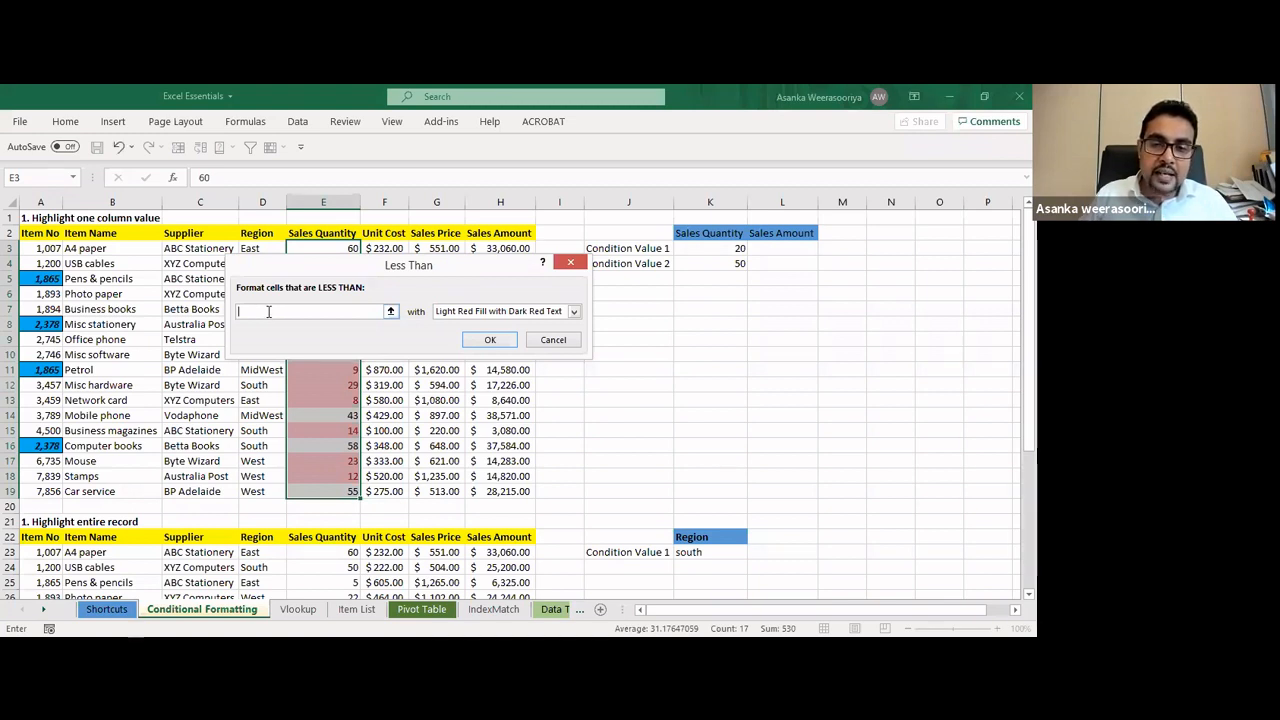
{"action": "left_click", "coordinate": [732, 250]}
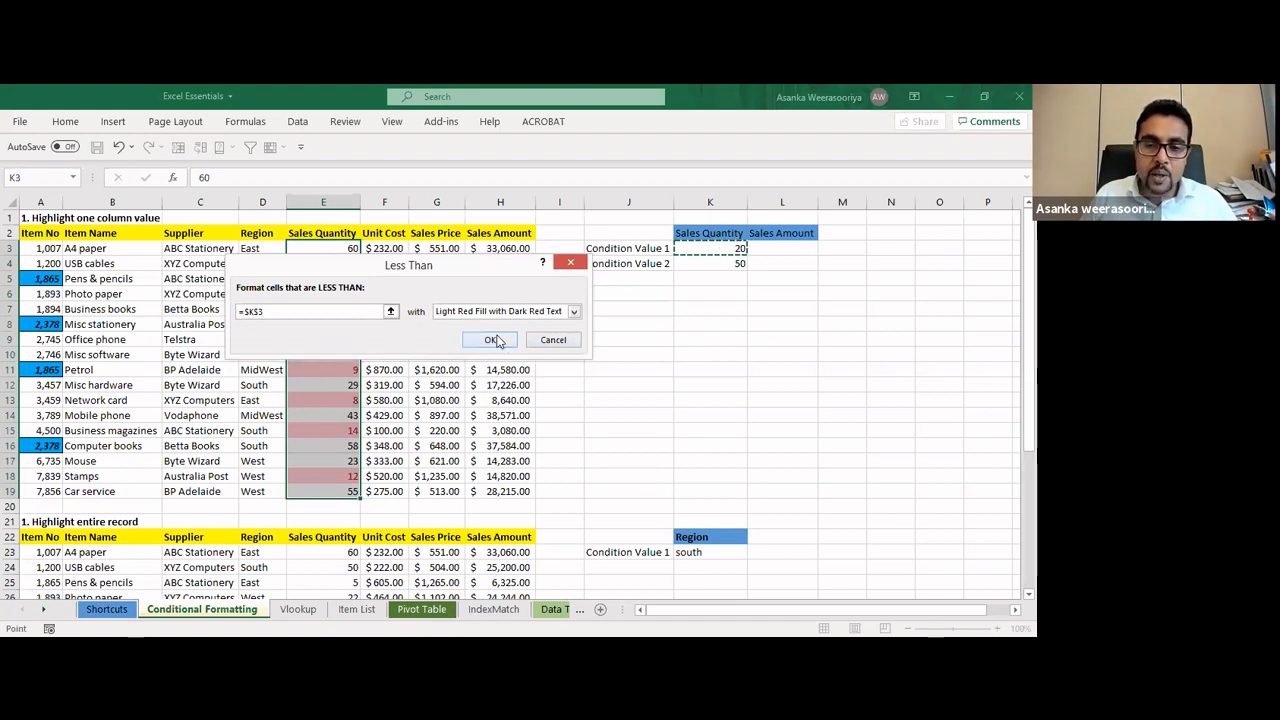
{"action": "key", "text": "Return"}
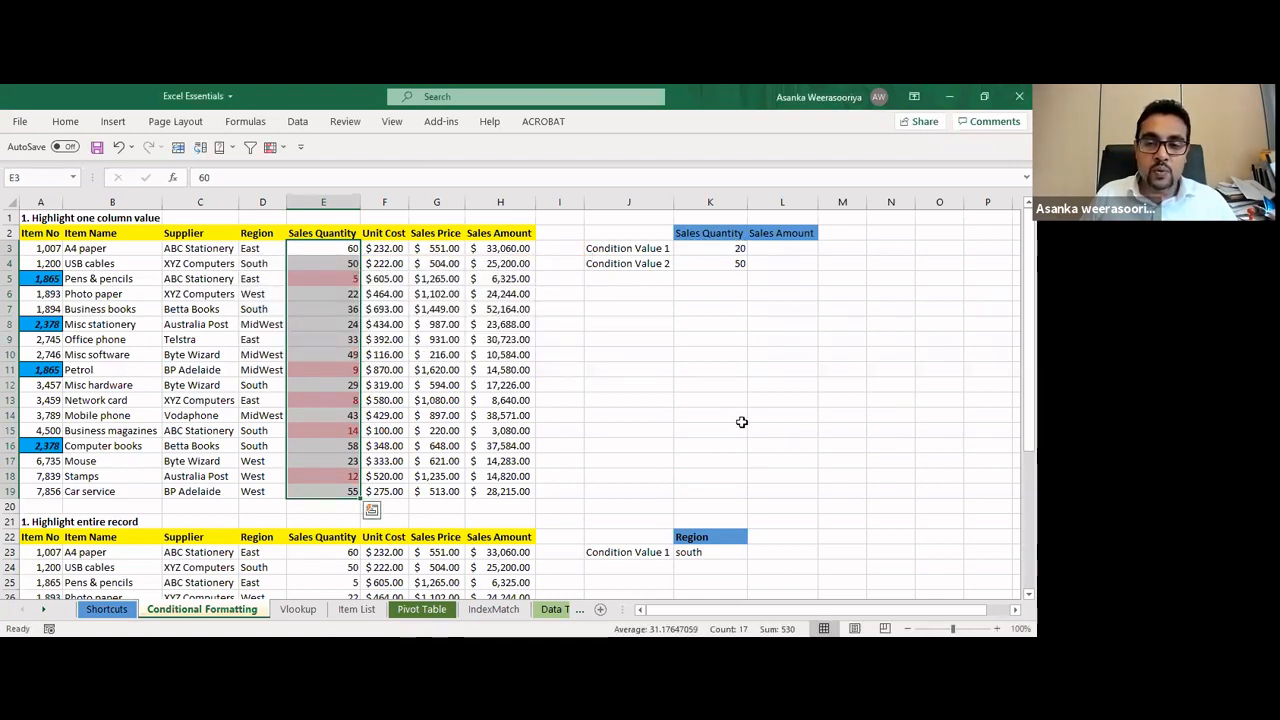
Test the Less Than rule by changing Condition Value 1 in K3 to 30 and back to 20
{"action": "left_click", "coordinate": [729, 249]}
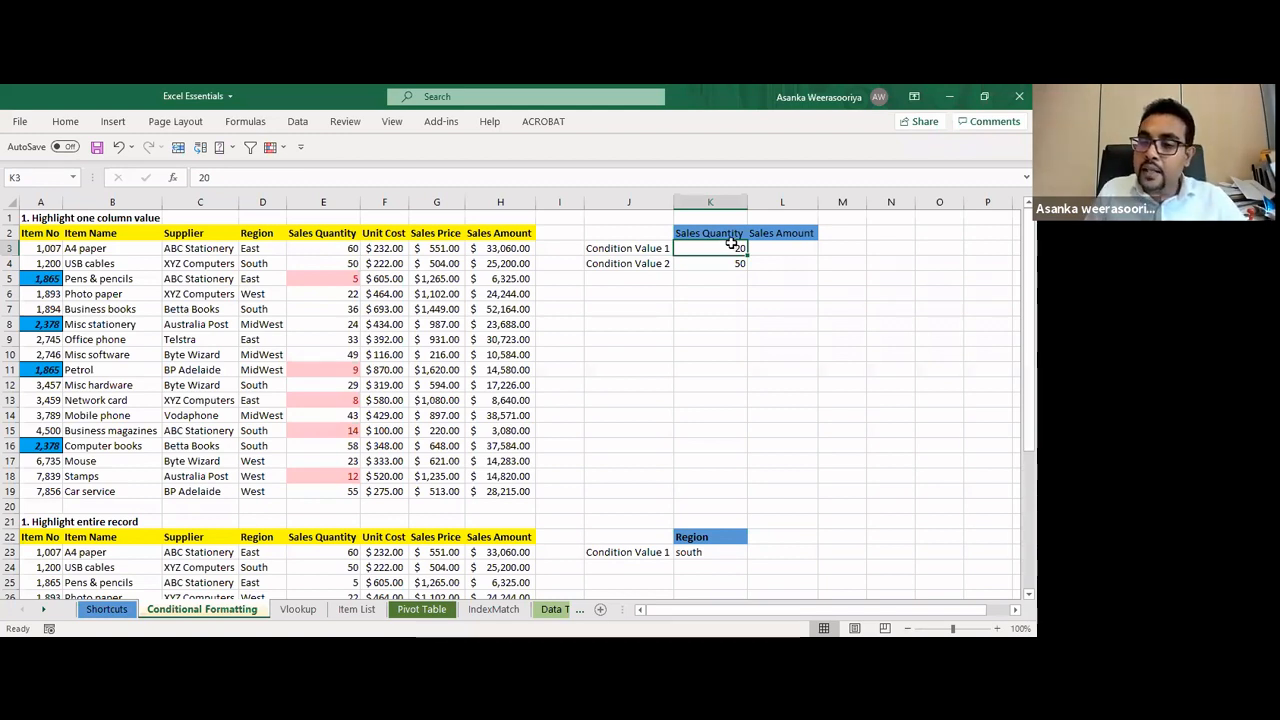
{"action": "type", "text": "30"}
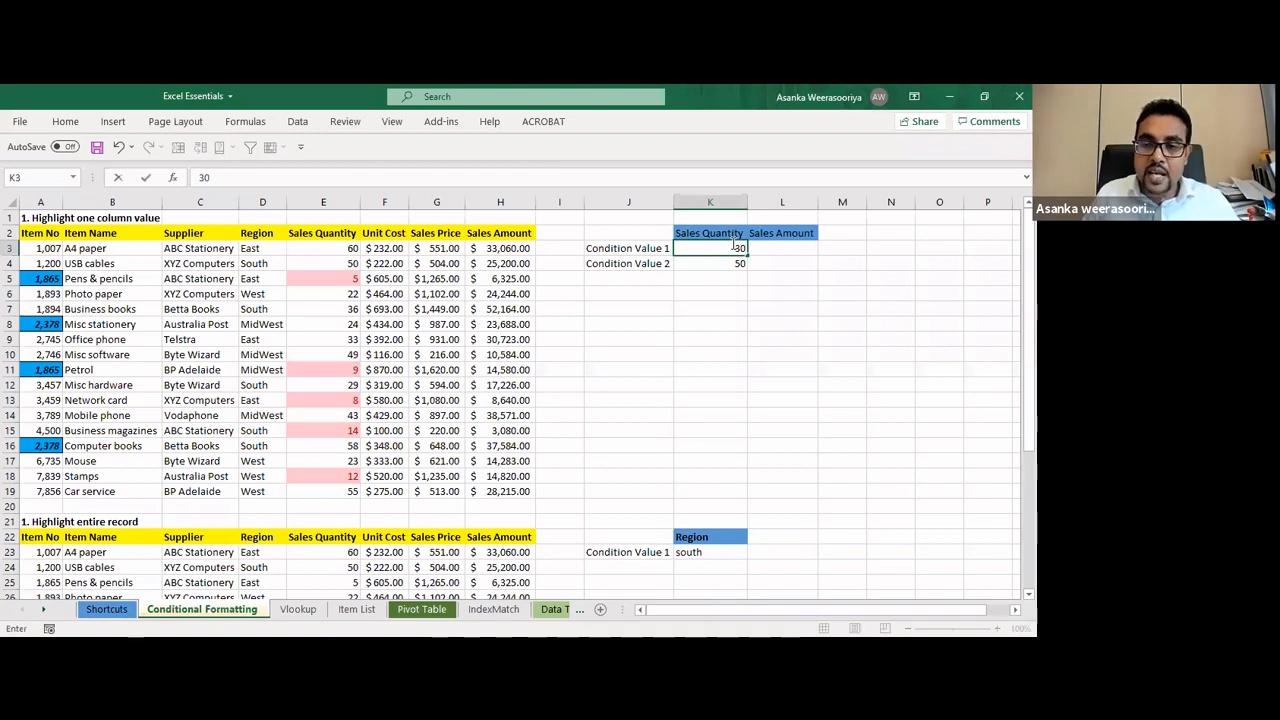
{"action": "key", "text": "Return"}
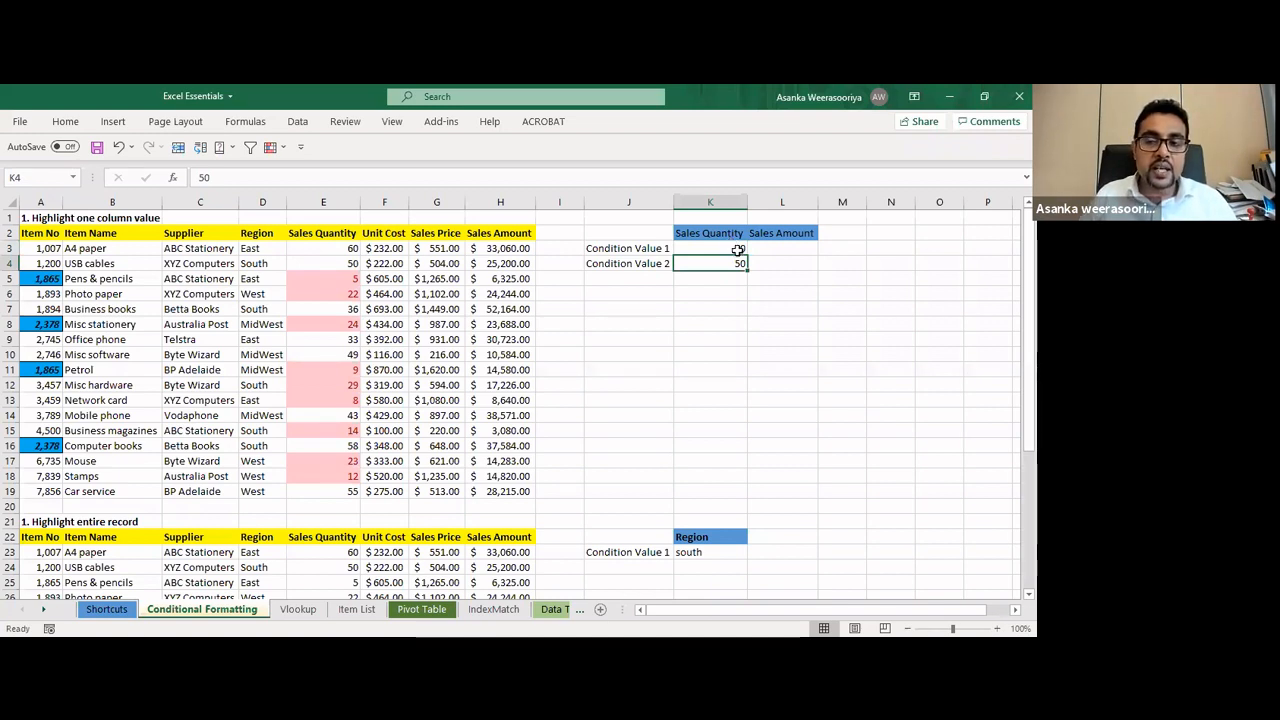
{"action": "left_click", "coordinate": [735, 252]}
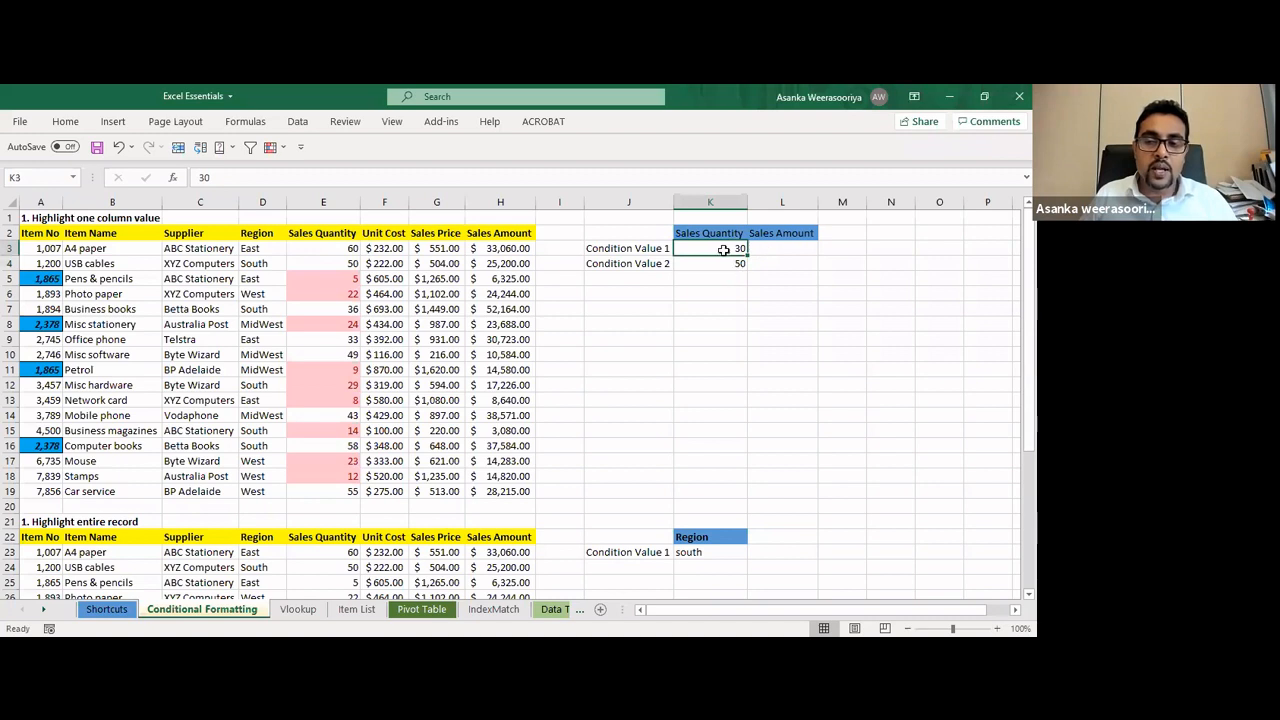
{"action": "type", "text": "2"}
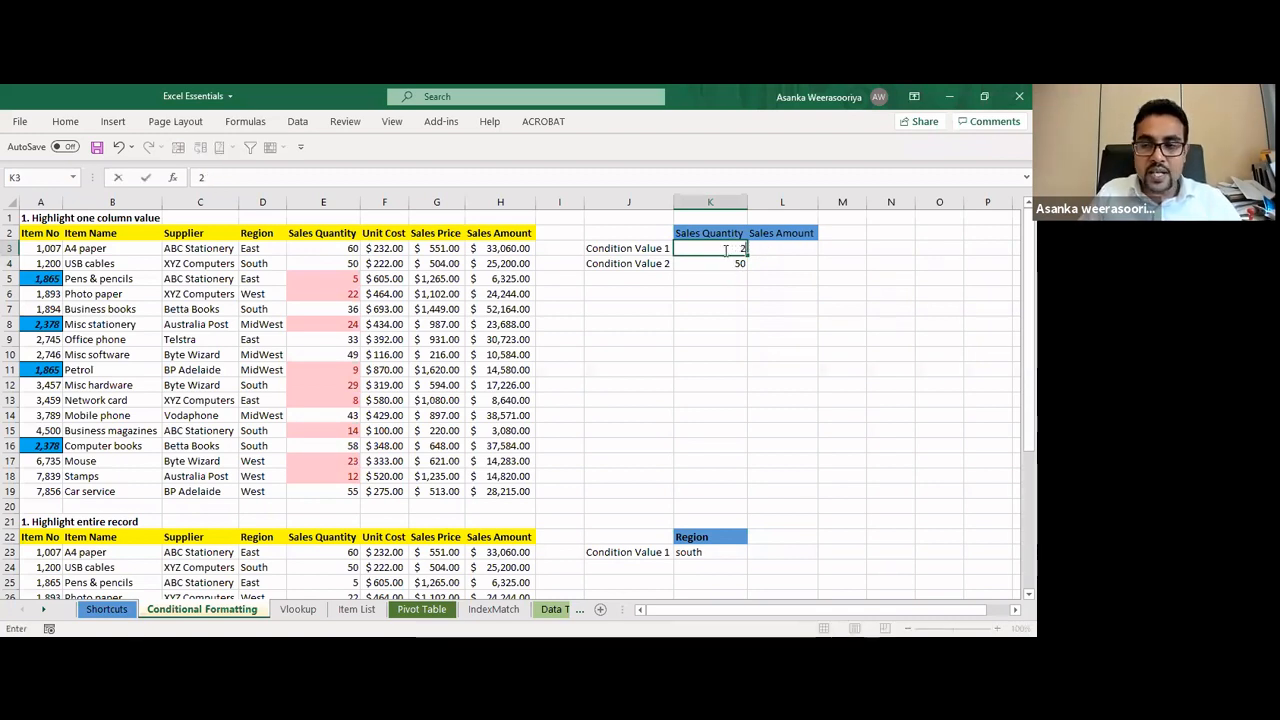
{"action": "key", "text": "Return"}
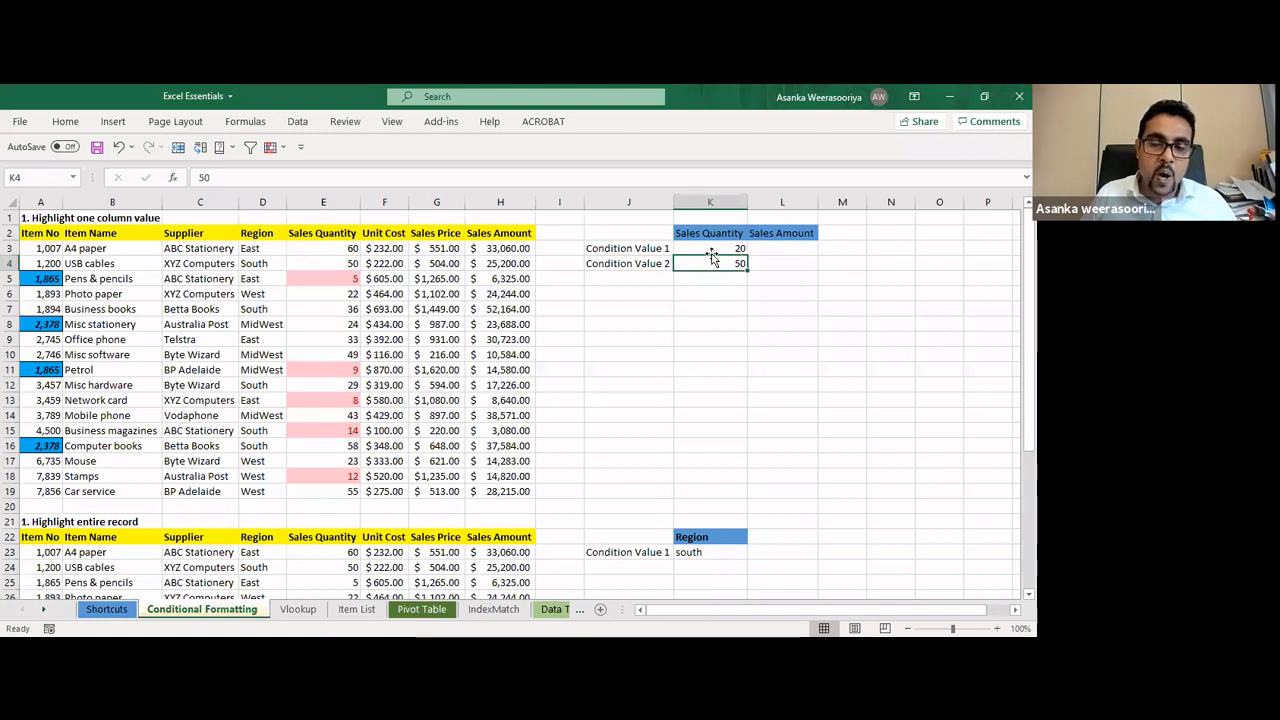
{"action": "left_click", "coordinate": [708, 248]}
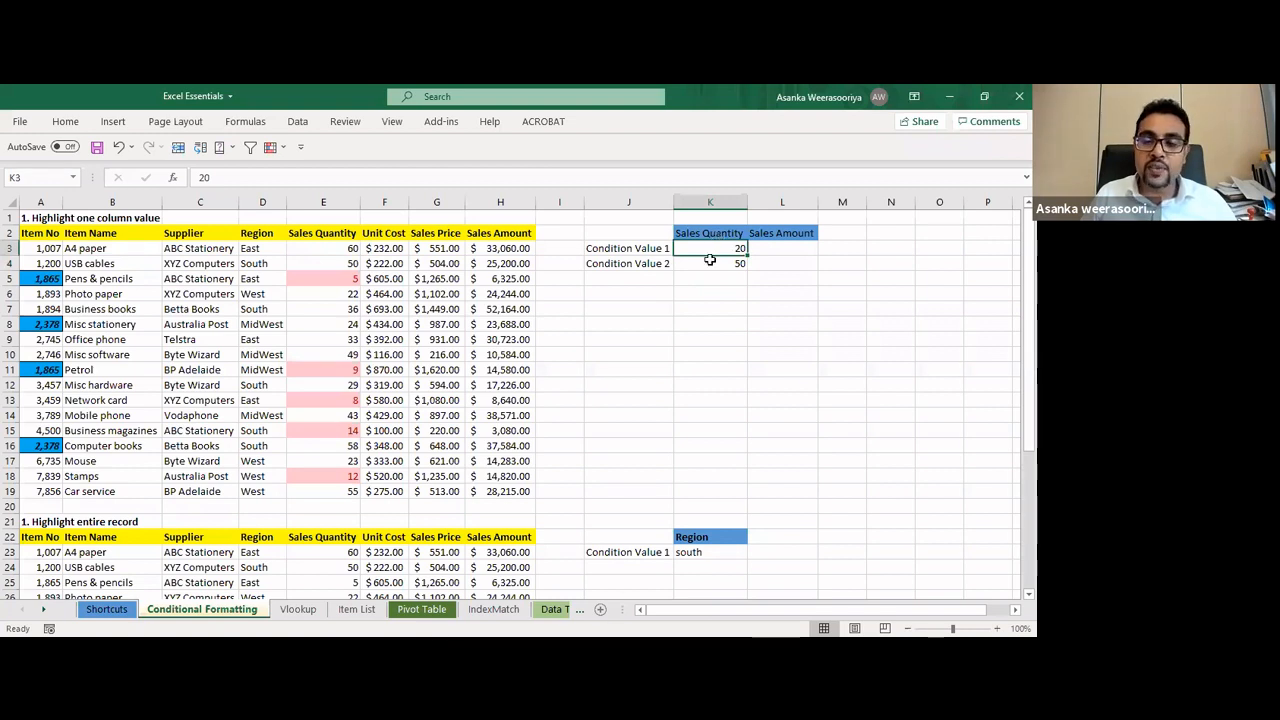
{"action": "left_click", "coordinate": [710, 265]}
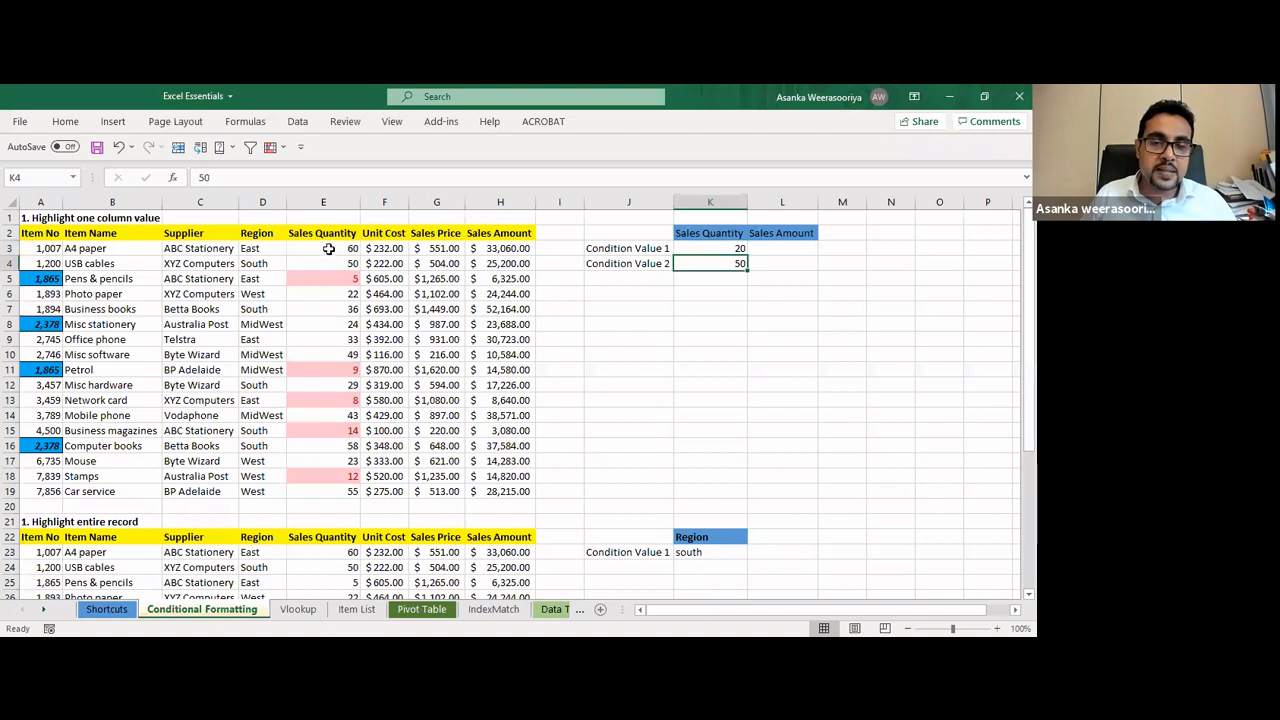
Clear the conditional formatting rules from the Sales Quantity cells E3:E19 only
{"action": "left_click_drag", "start_coordinate": [323, 248], "coordinate": [317, 490]}
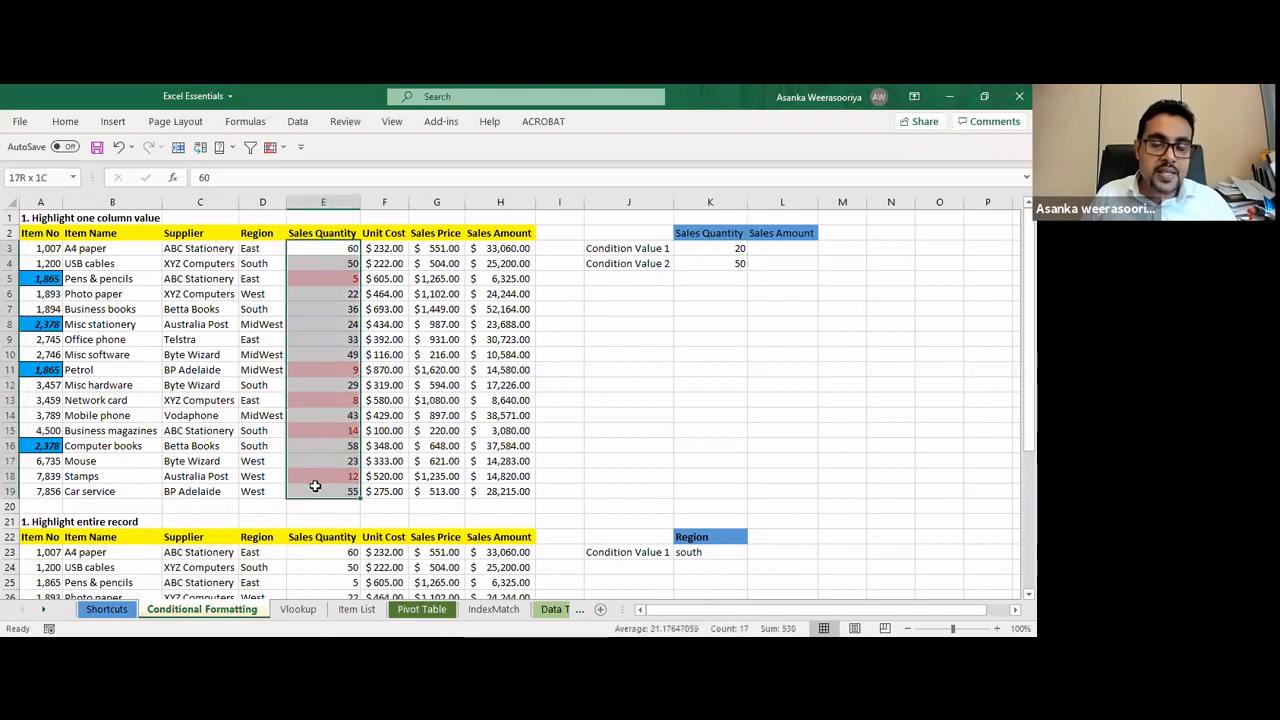
{"action": "left_click", "coordinate": [65, 122]}
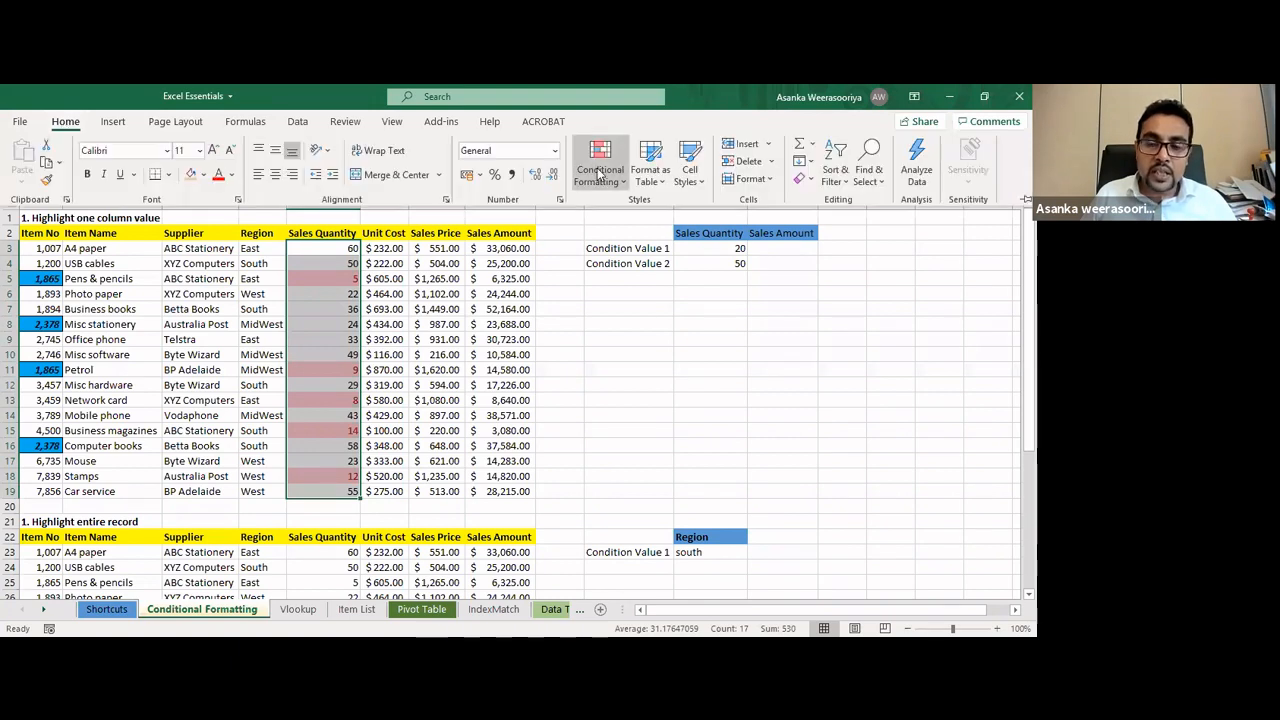
{"action": "left_click", "coordinate": [598, 172]}
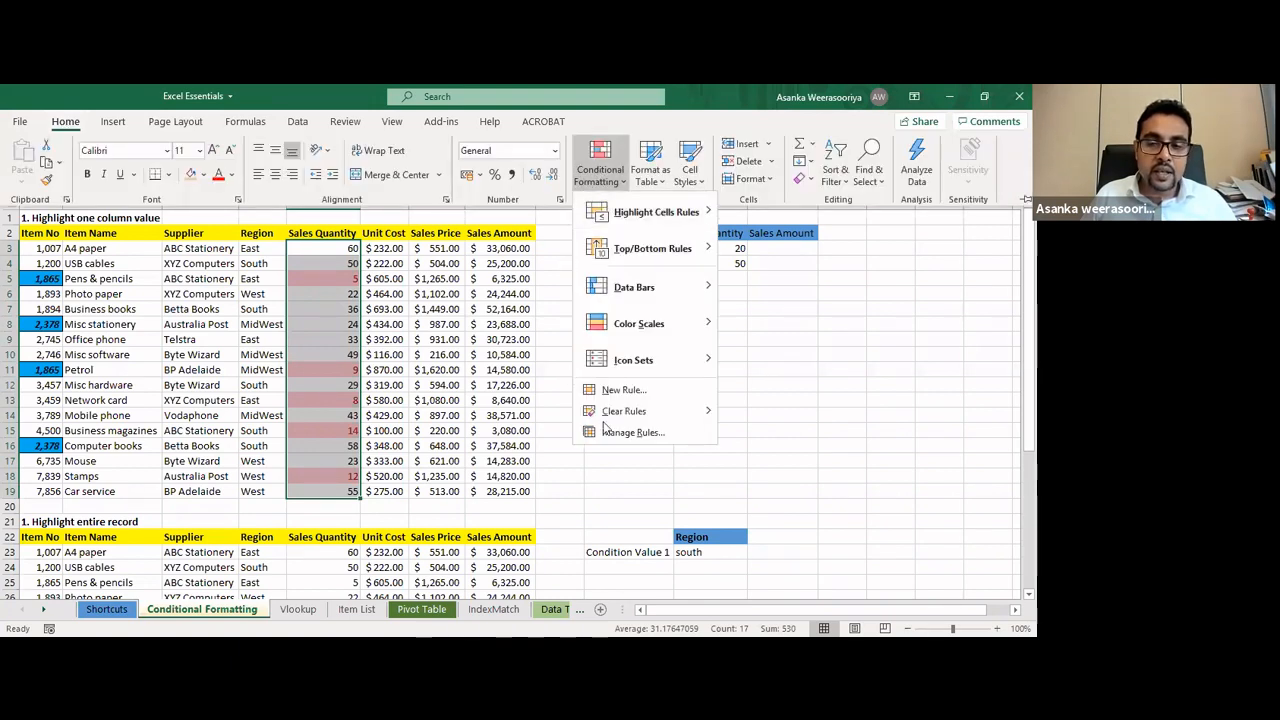
{"action": "mouse_move", "coordinate": [620, 415]}
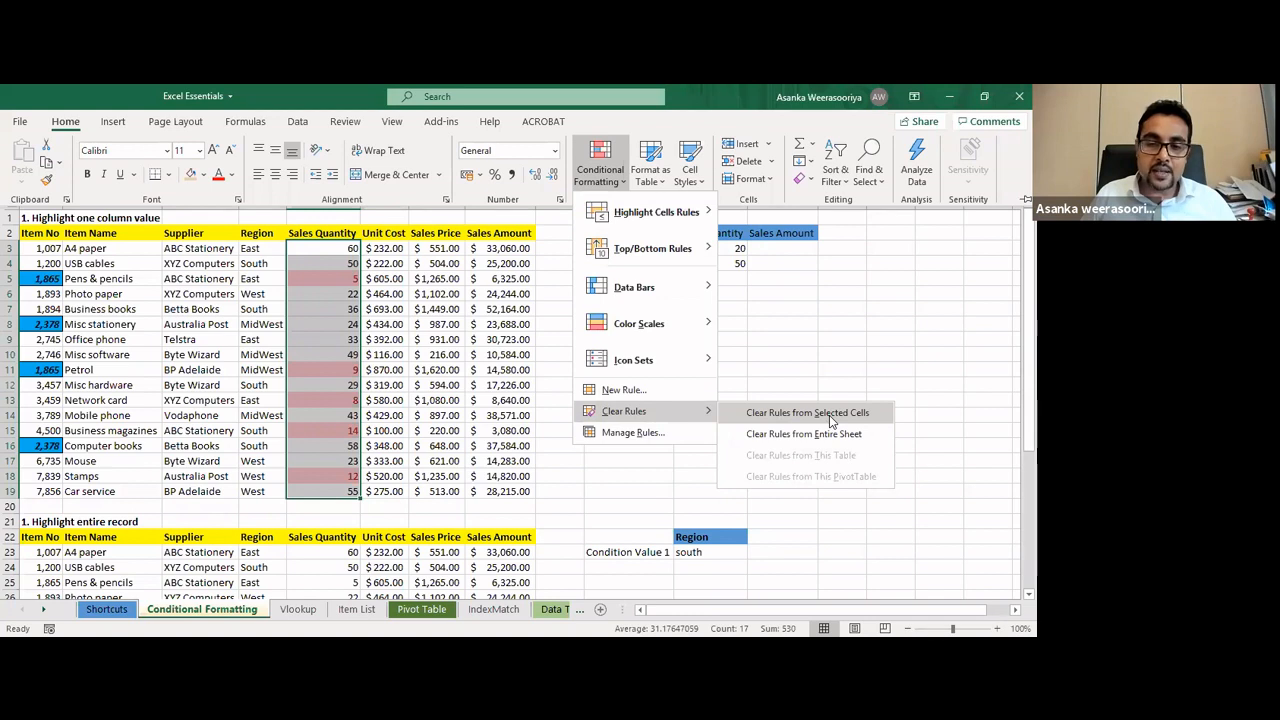
{"action": "left_click", "coordinate": [821, 413]}
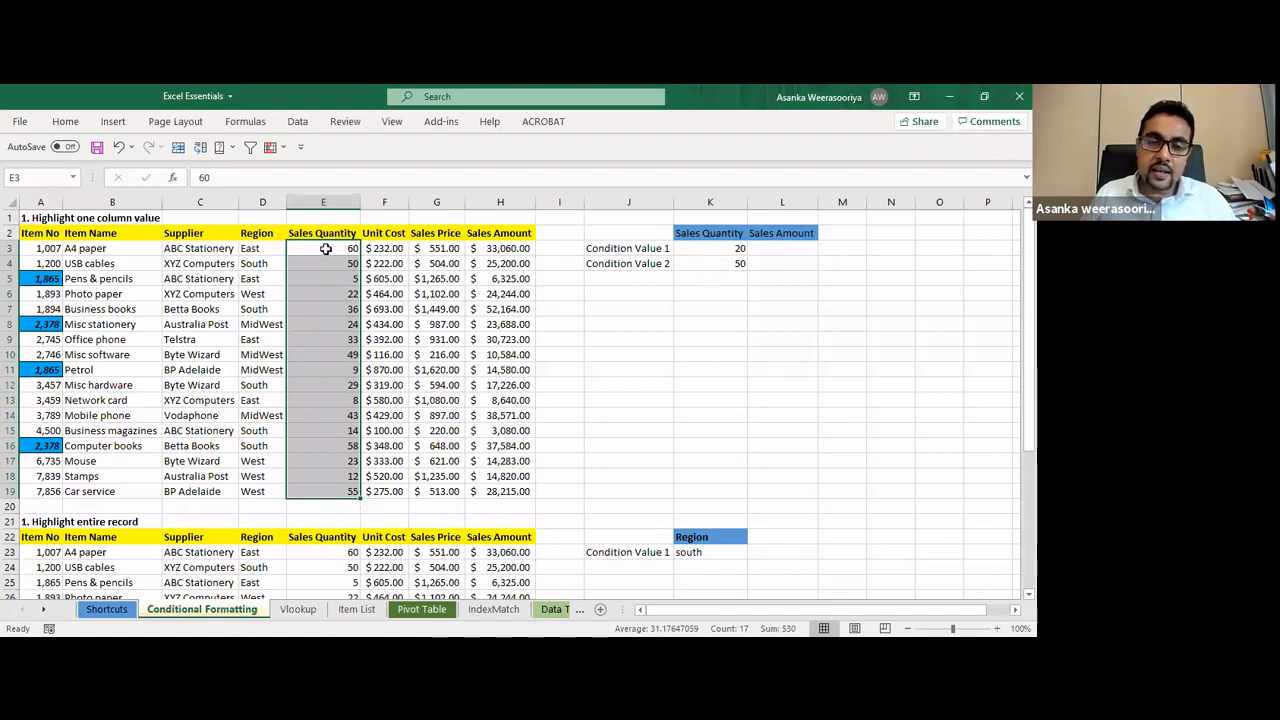
Create a Between highlight rule for the Sales Quantity values in E3:E19, with cells K3 and K4 as its limits
{"action": "left_click_drag", "start_coordinate": [324, 246], "coordinate": [328, 486]}
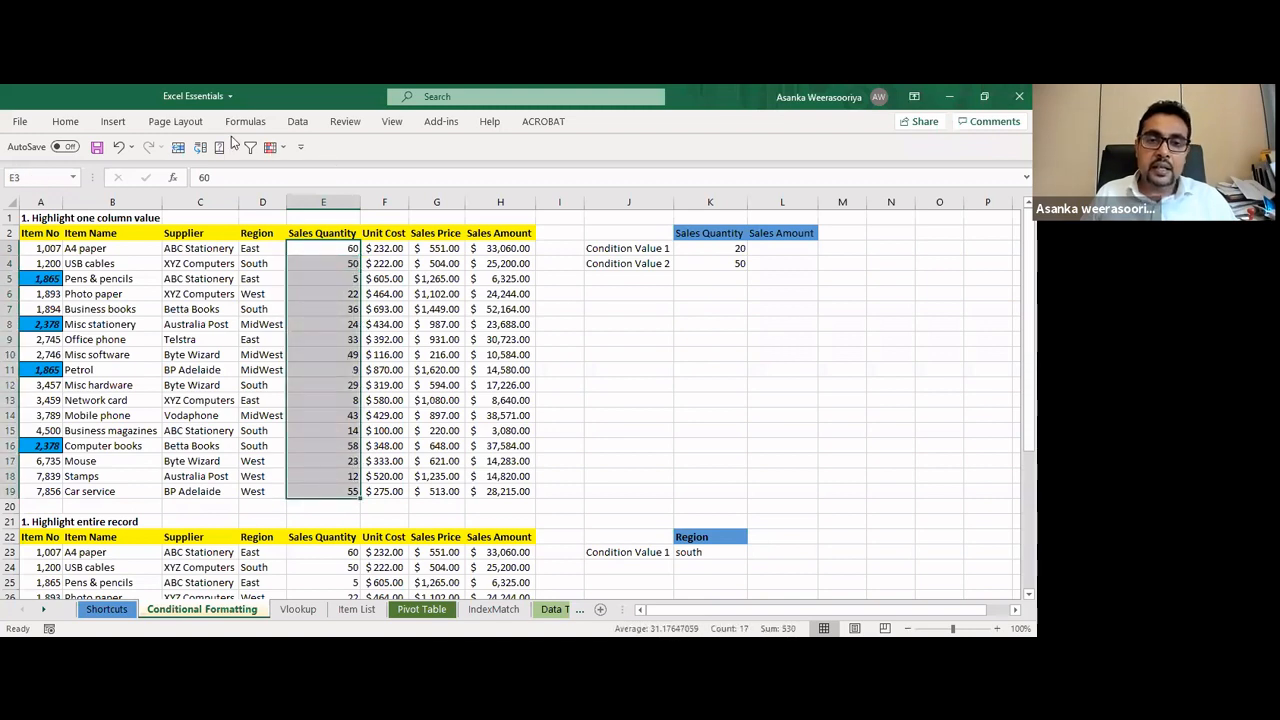
{"action": "left_click", "coordinate": [66, 122]}
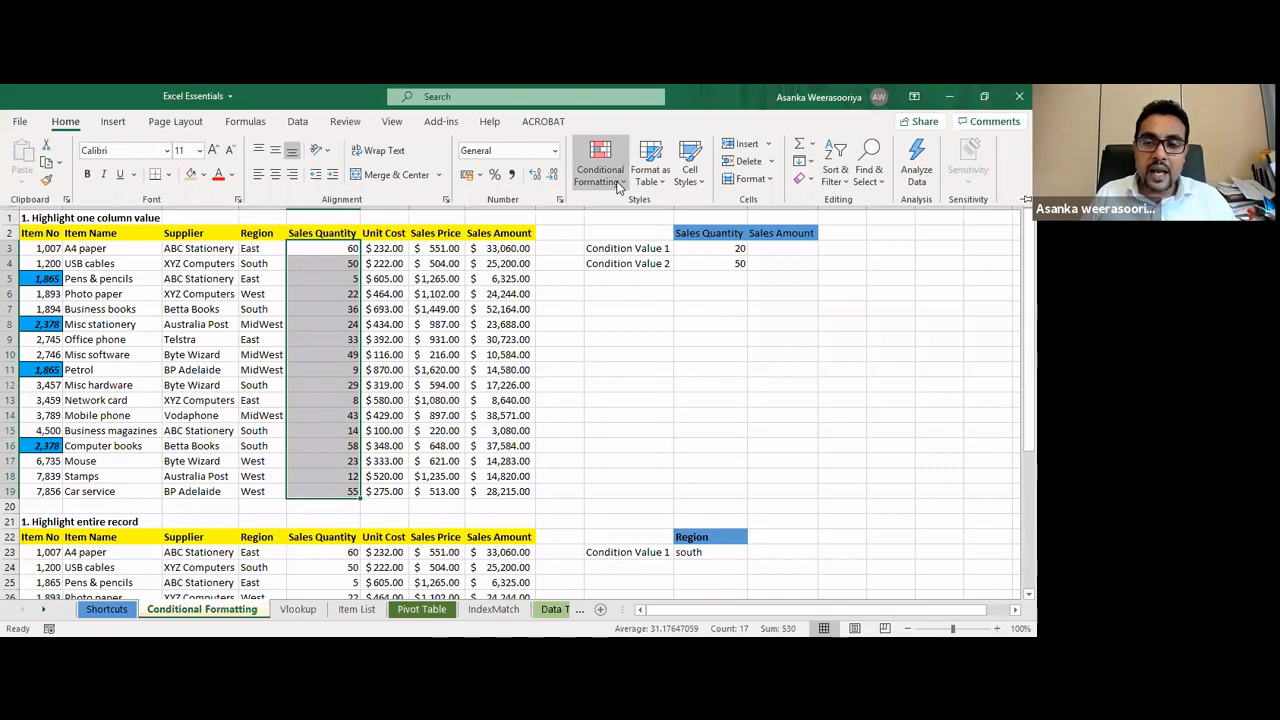
{"action": "left_click", "coordinate": [618, 185]}
{"action": "mouse_move", "coordinate": [656, 212]}
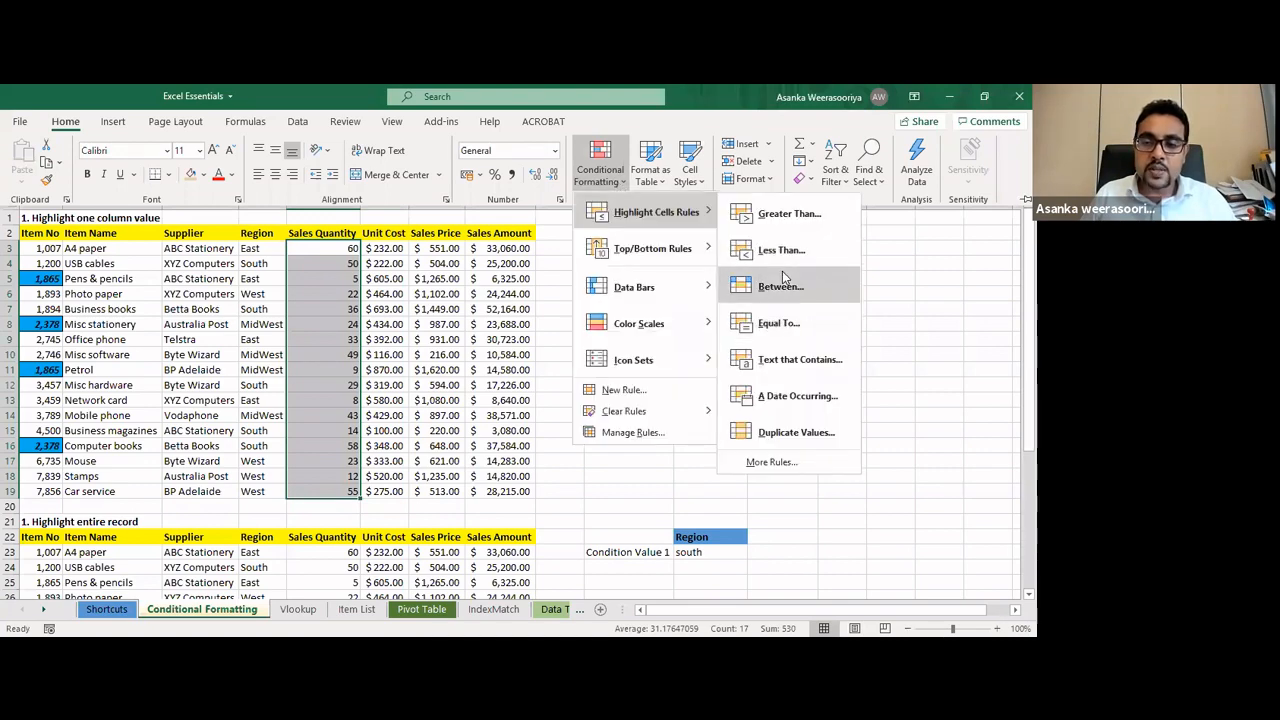
{"action": "left_click", "coordinate": [780, 287]}
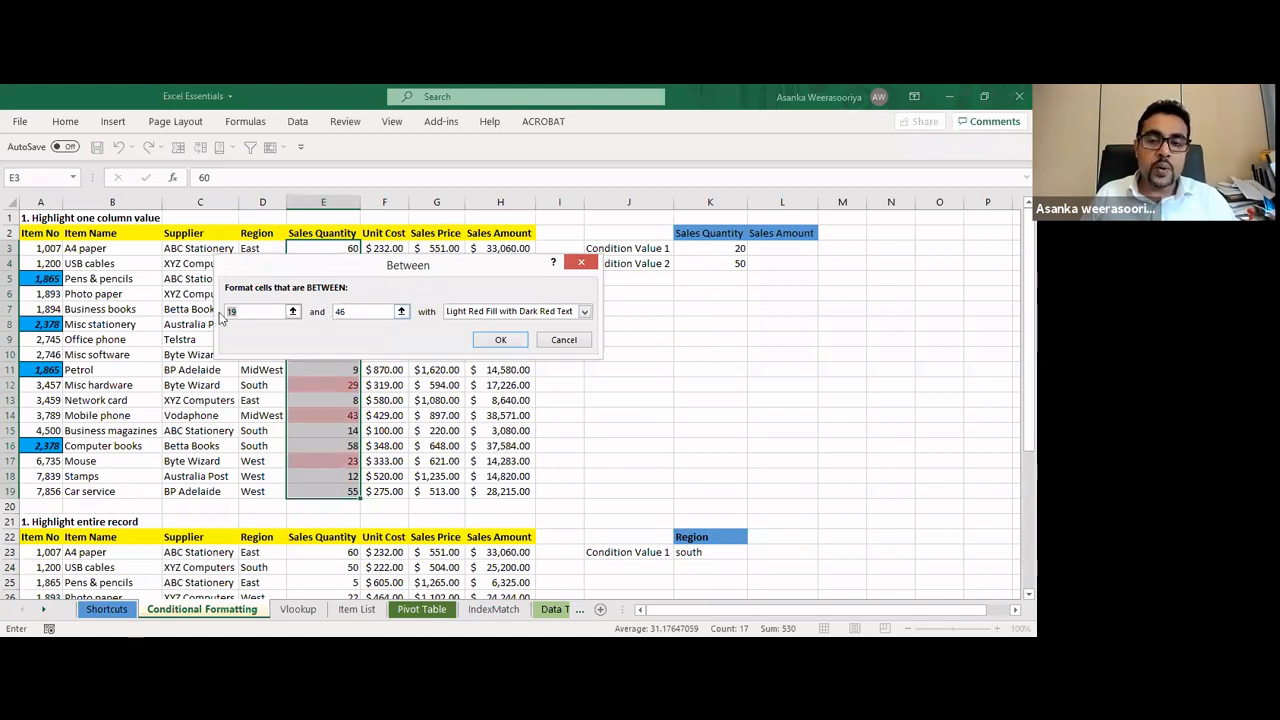
{"action": "left_click", "coordinate": [736, 250]}
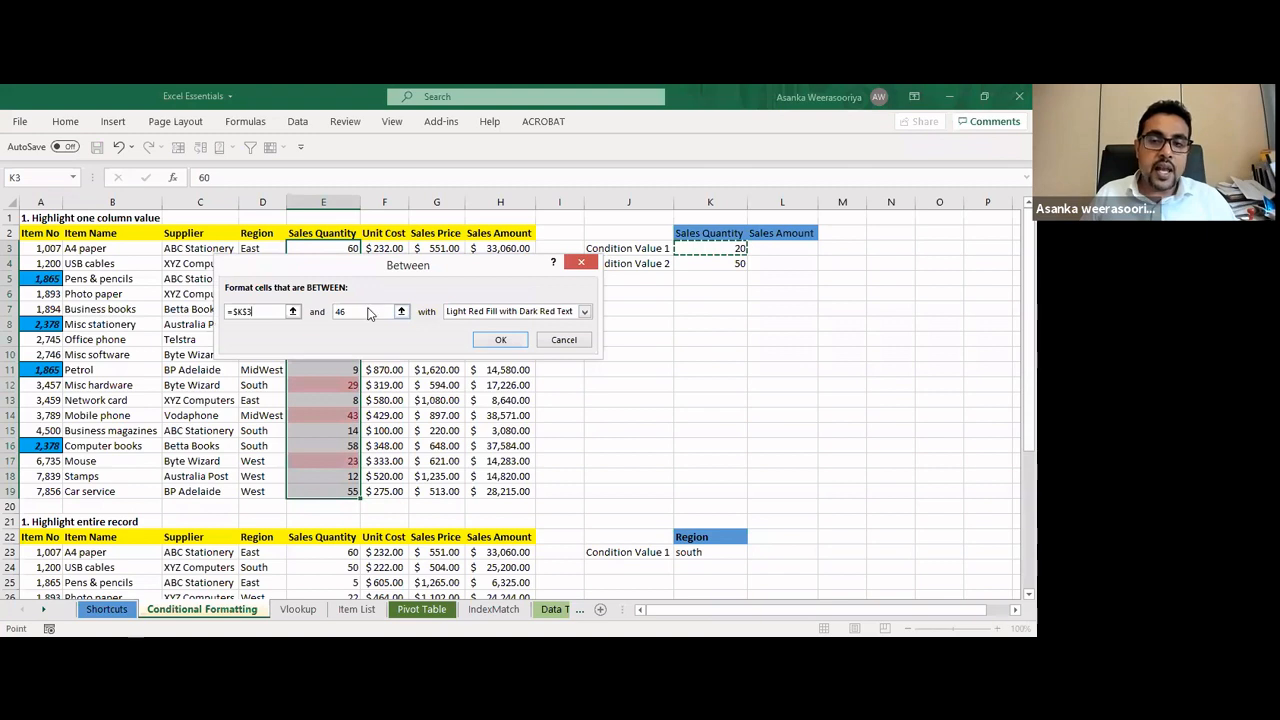
{"action": "left_click", "coordinate": [340, 313]}
{"action": "left_click_drag", "start_coordinate": [341, 311], "coordinate": [323, 311]}
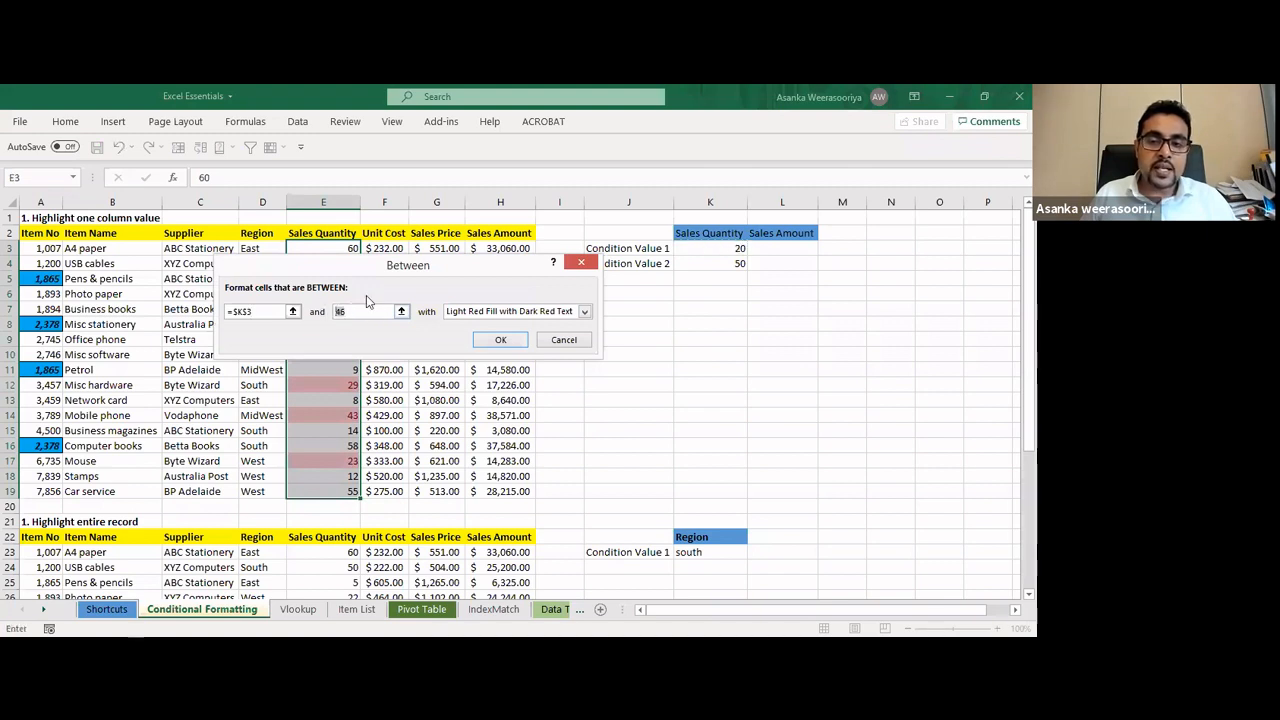
{"action": "left_click", "coordinate": [736, 263]}
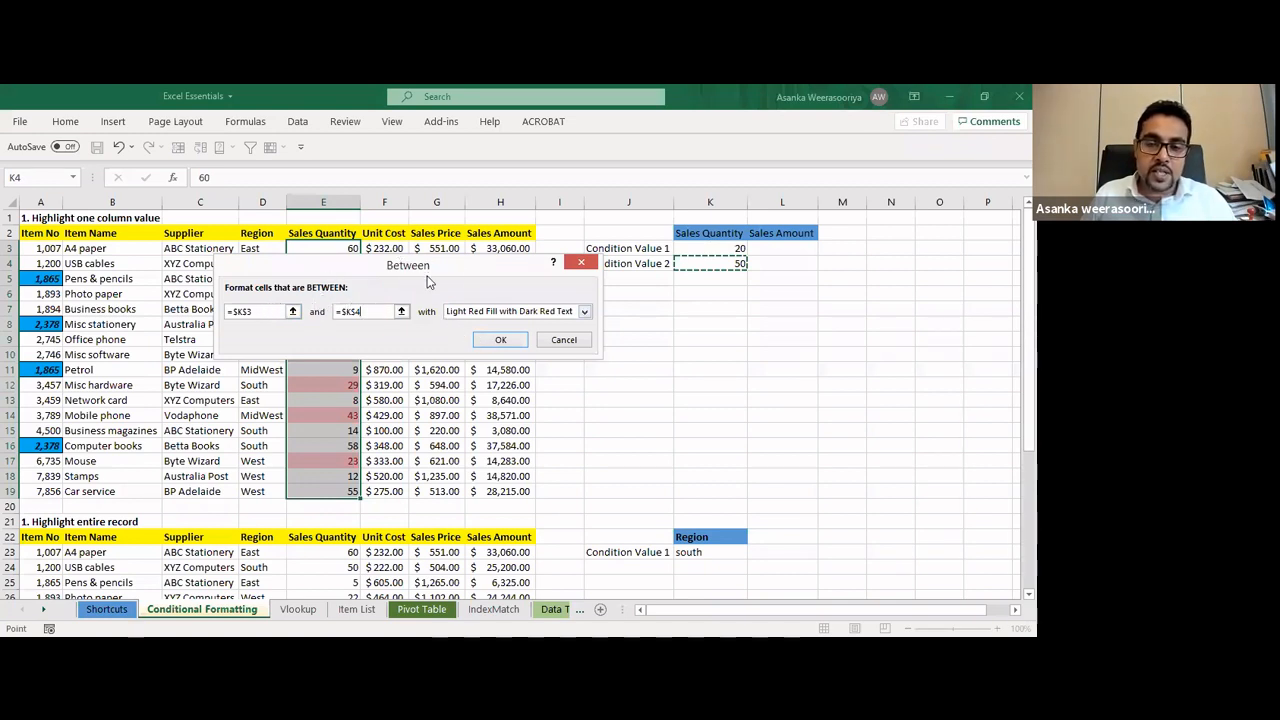
Choose Yellow Fill with Dark Yellow Text for the Between rule and apply it to the sales quantities
{"action": "left_click", "coordinate": [585, 312]}
{"action": "left_click", "coordinate": [499, 336]}
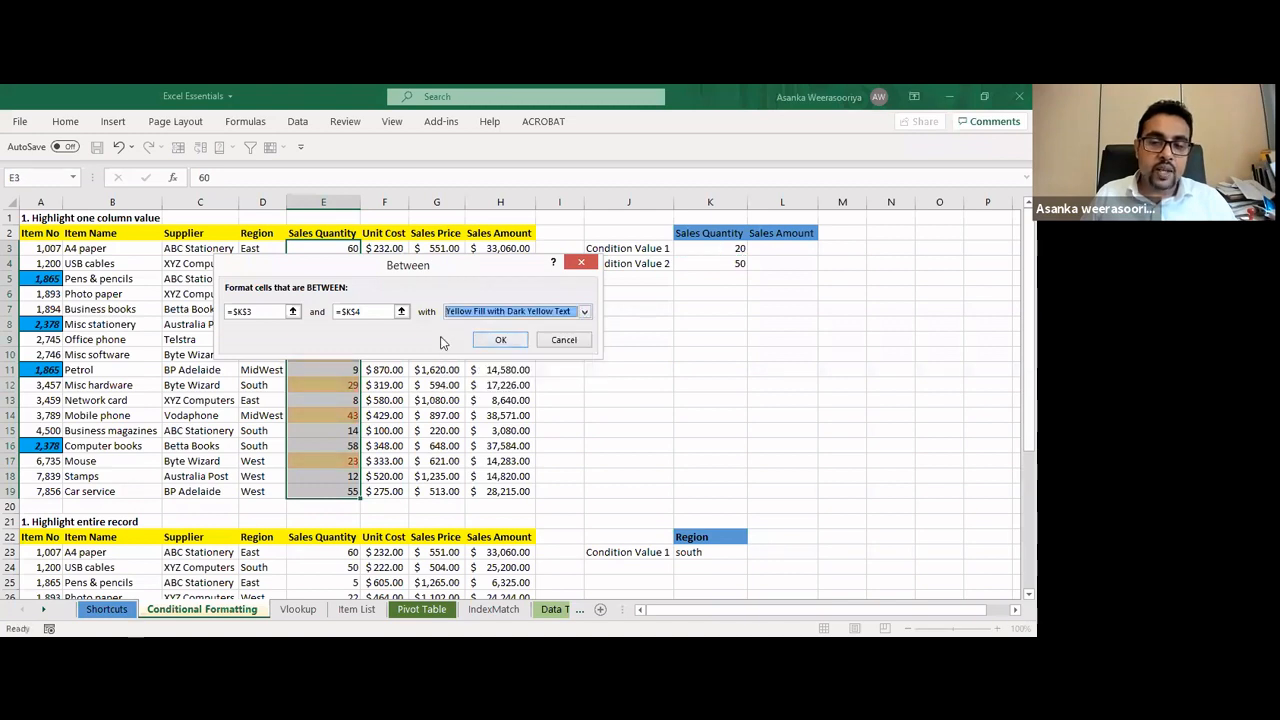
{"action": "left_click", "coordinate": [505, 341]}
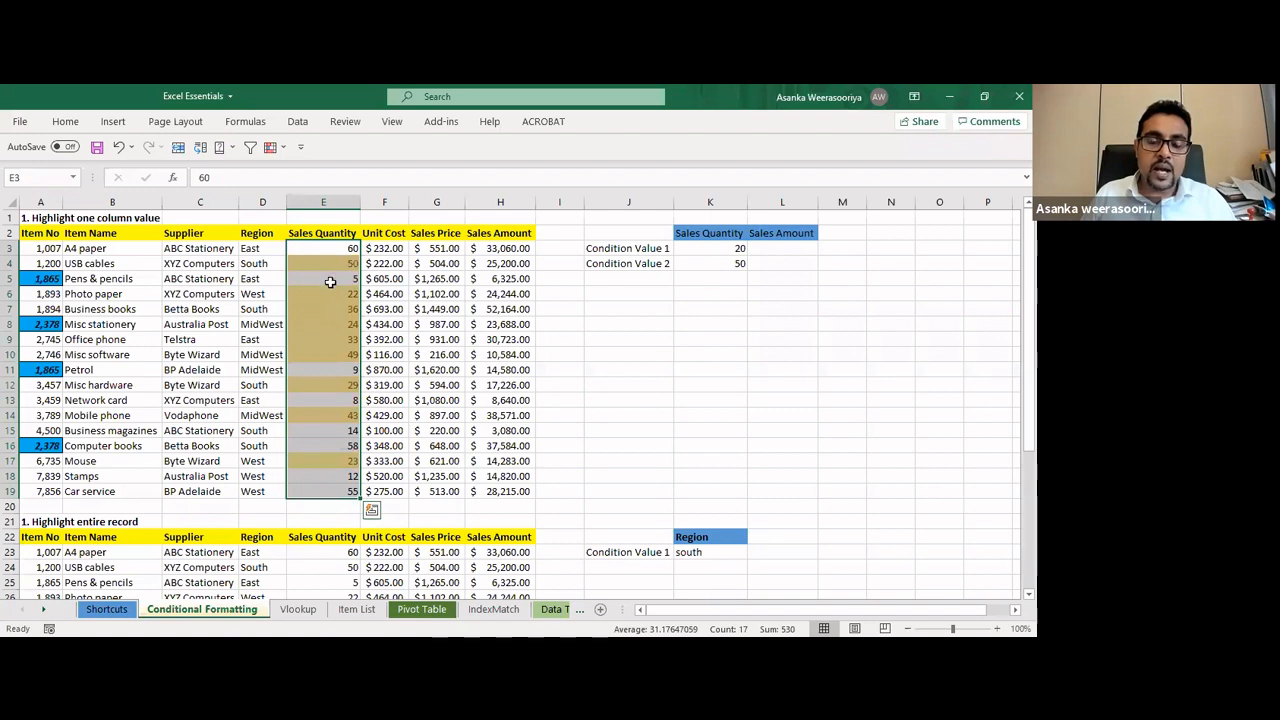
{"action": "left_click", "coordinate": [660, 384]}
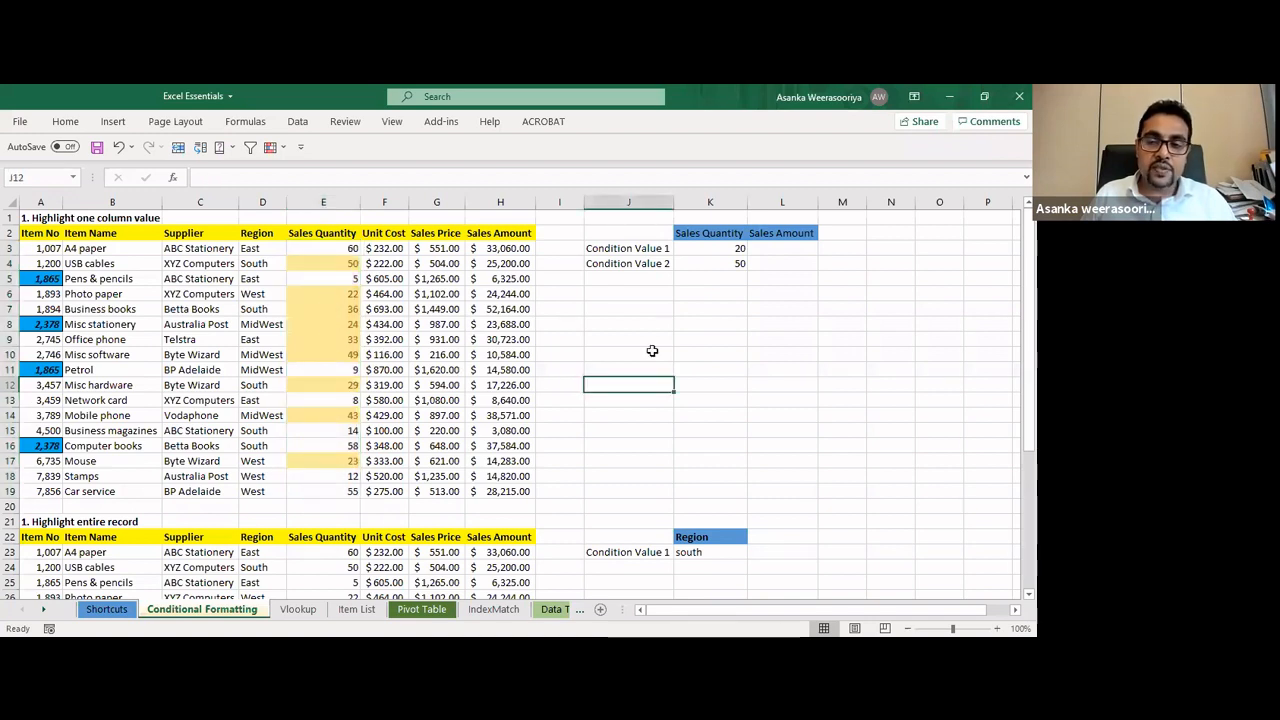
Set Condition Value 2 for Sales Quantity in cell K4 to 100
{"action": "left_click", "coordinate": [740, 250]}
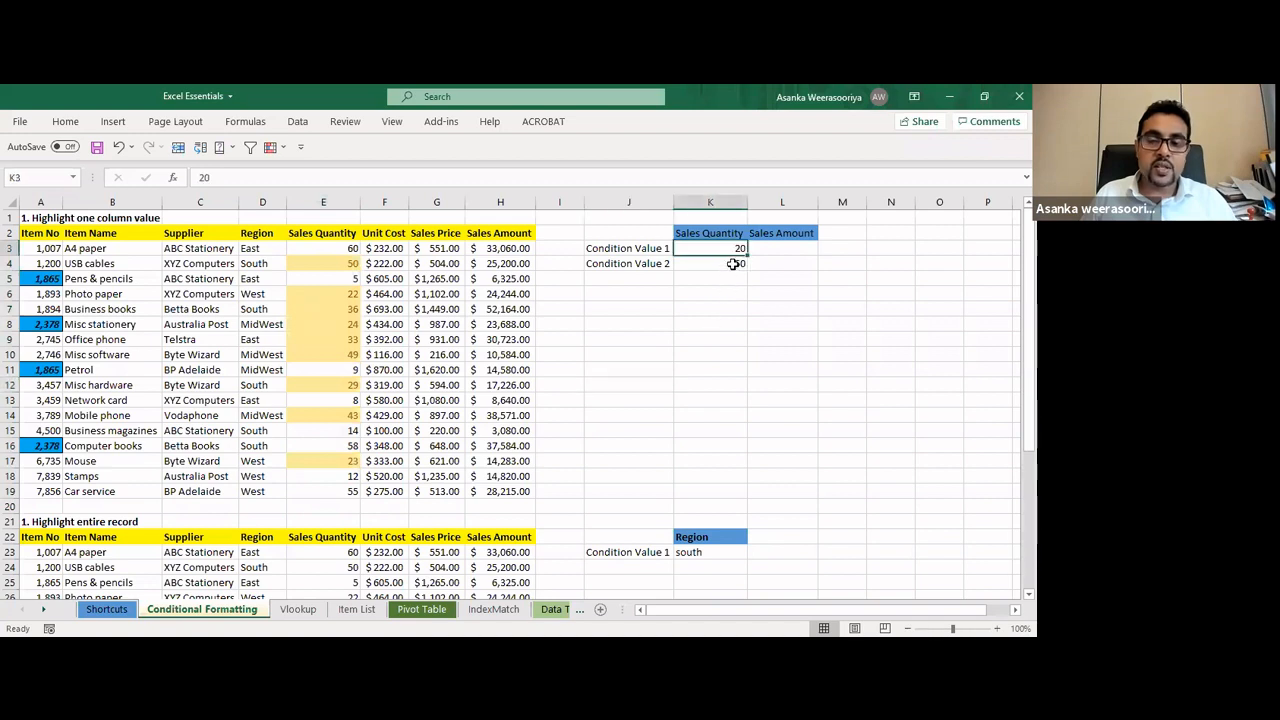
{"action": "left_click", "coordinate": [733, 265]}
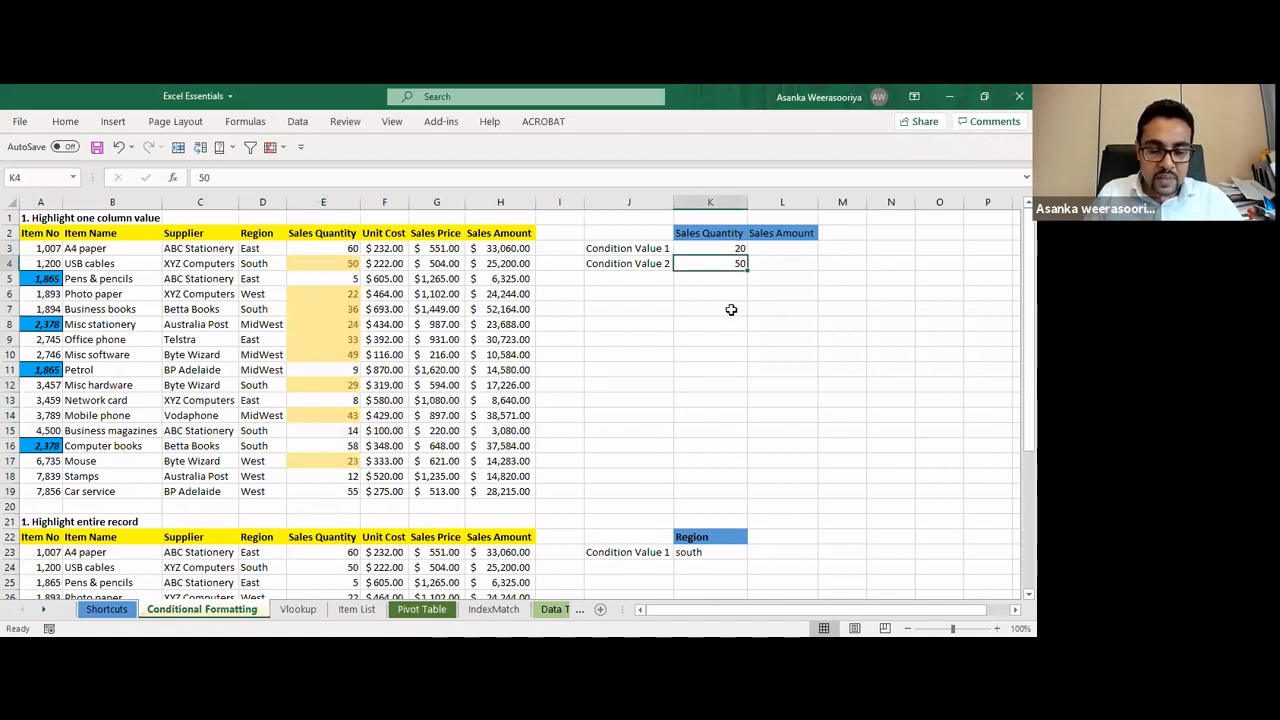
{"action": "type", "text": "100"}
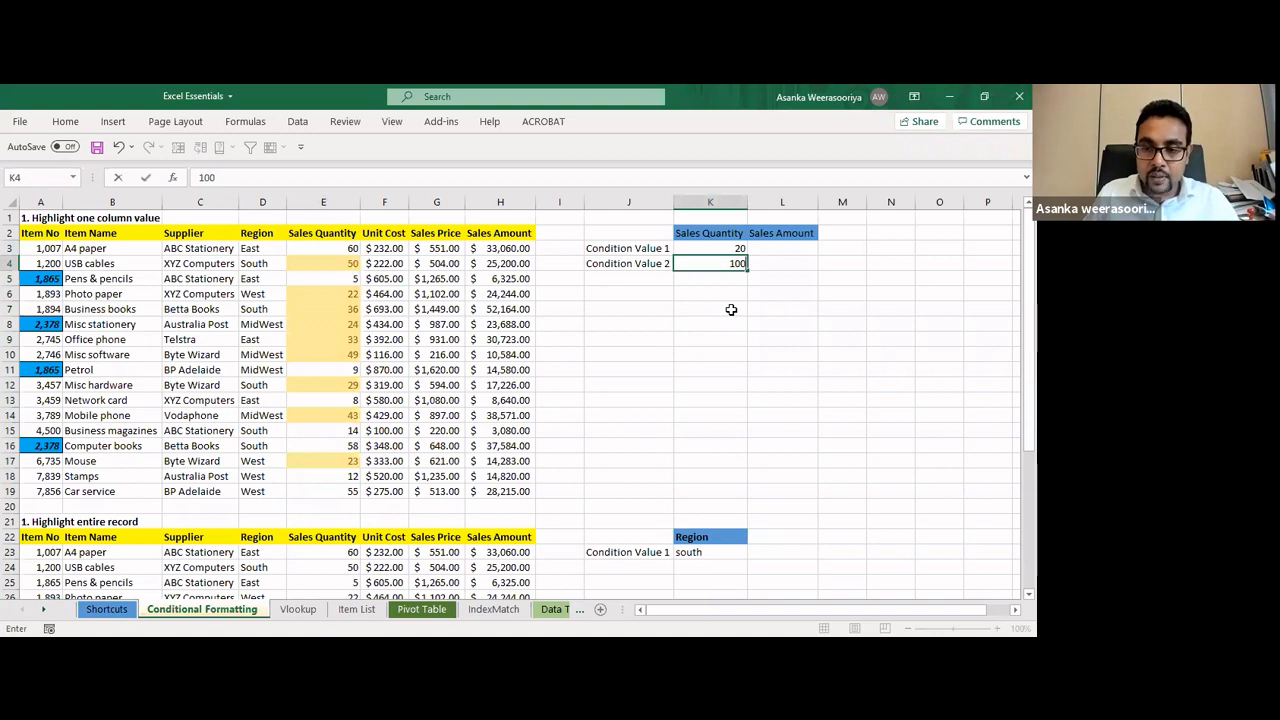
{"action": "key", "text": "Return"}
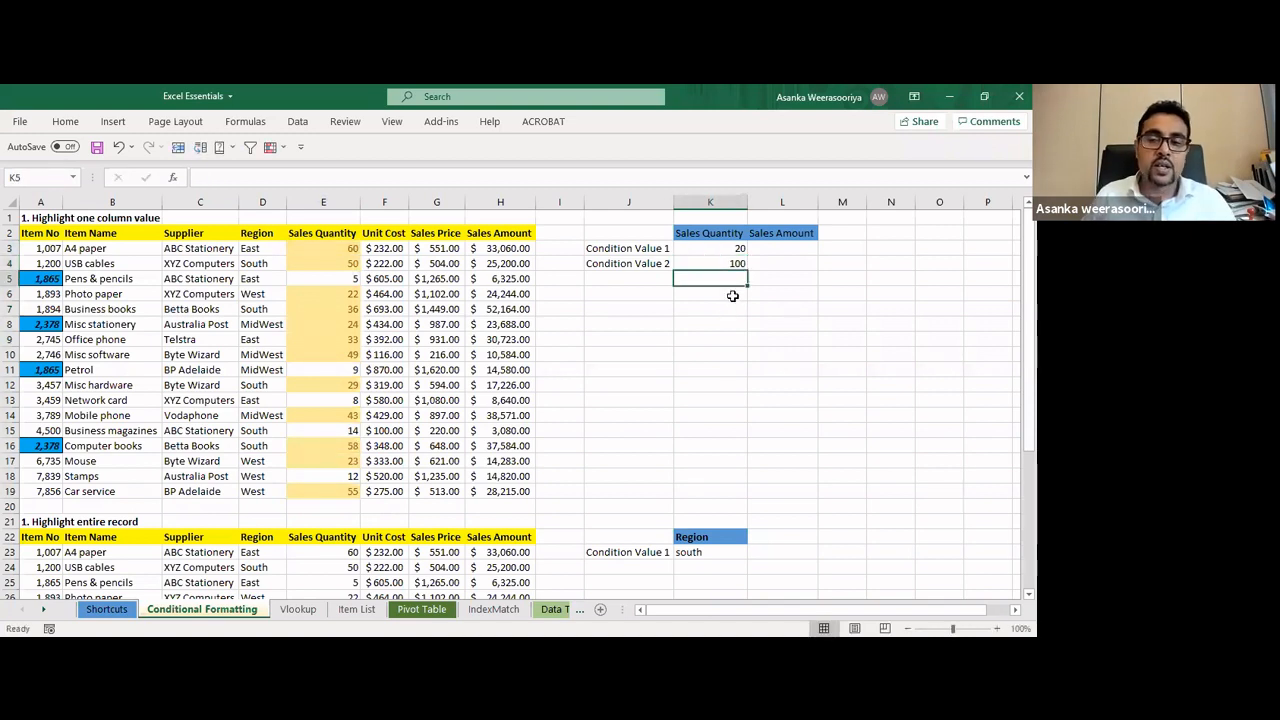
Set Condition Value 1 for Sales Quantity in cell K3 to 30
{"action": "left_click", "coordinate": [731, 250]}
{"action": "type", "text": "3"}
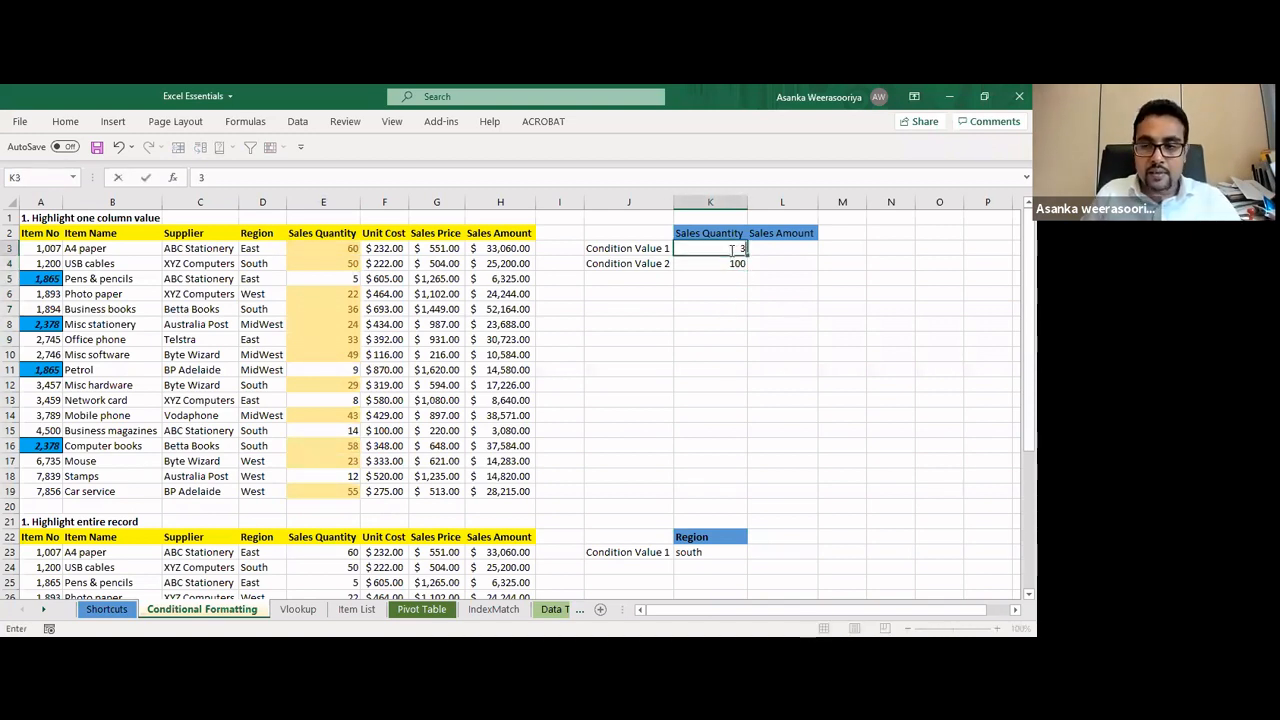
{"action": "key", "text": "Return"}
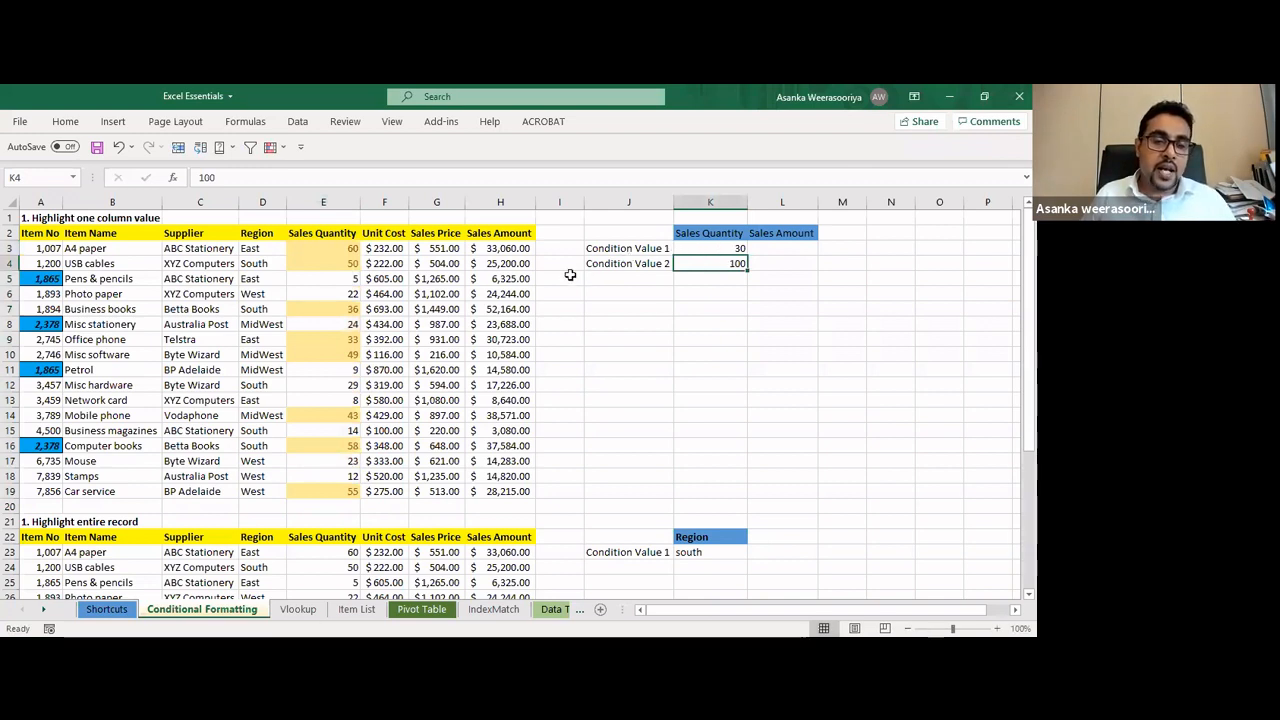
{"action": "left_click", "coordinate": [733, 248]}
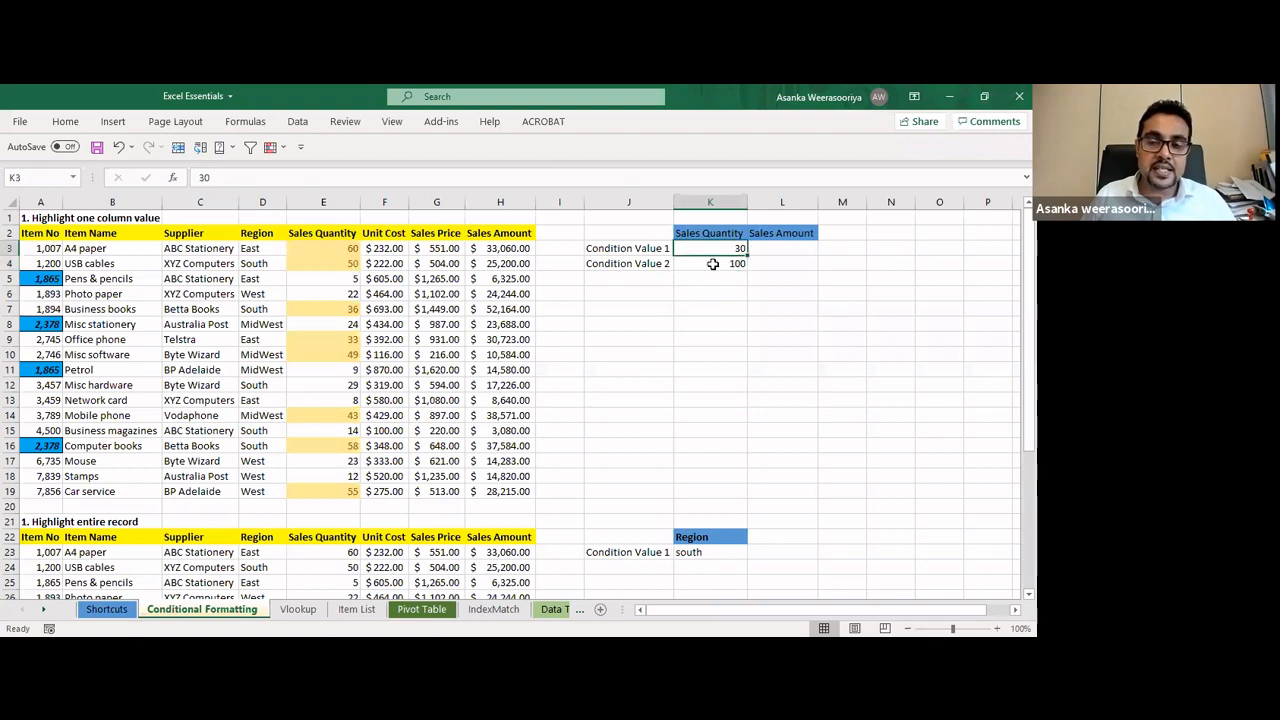
{"action": "left_click", "coordinate": [714, 264]}
{"action": "left_click", "coordinate": [726, 250]}
{"action": "left_click", "coordinate": [702, 280]}
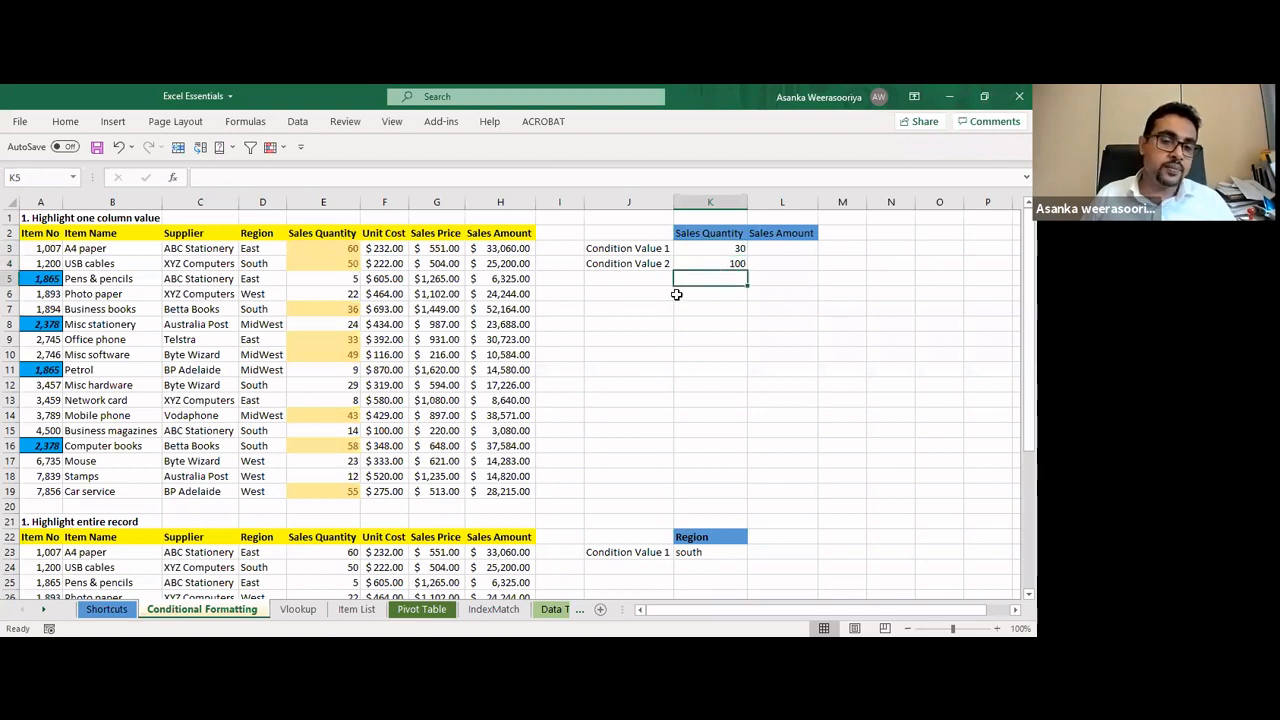
Review the Top/Bottom Rules options available for conditional formatting without applying any rule
{"action": "left_click", "coordinate": [437, 294]}
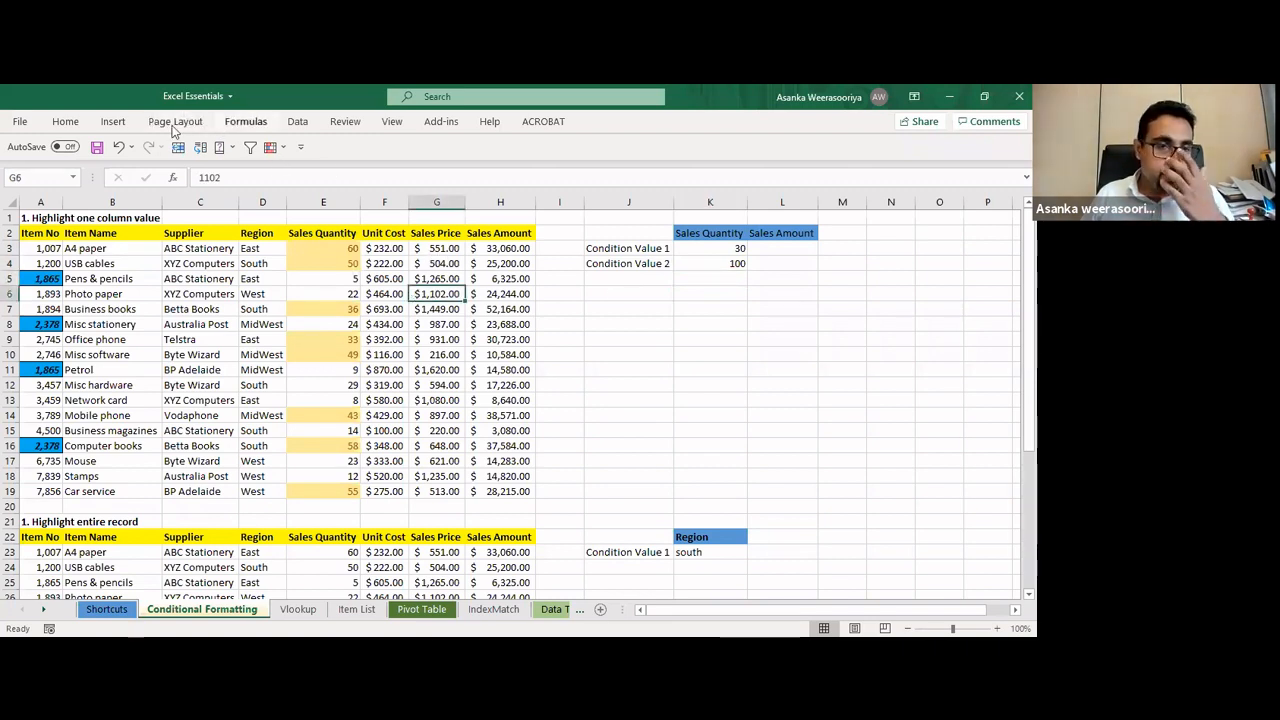
{"action": "left_click", "coordinate": [65, 121]}
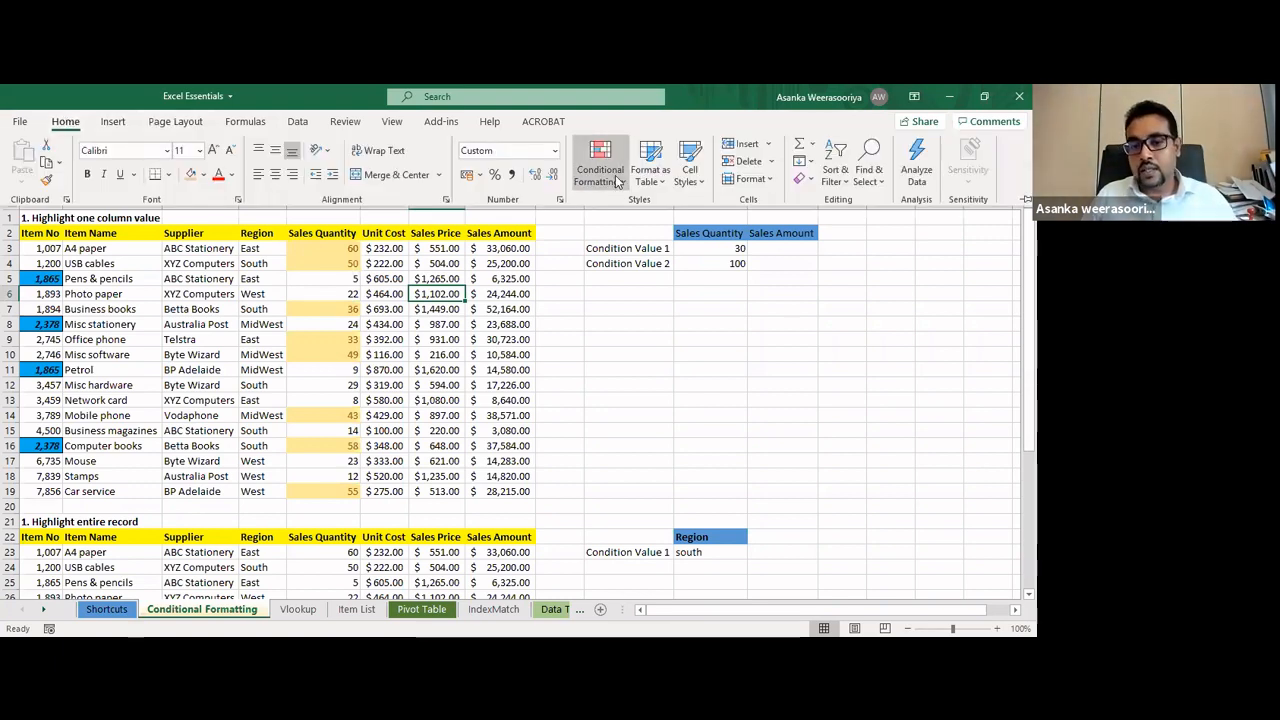
{"action": "left_click", "coordinate": [618, 178]}
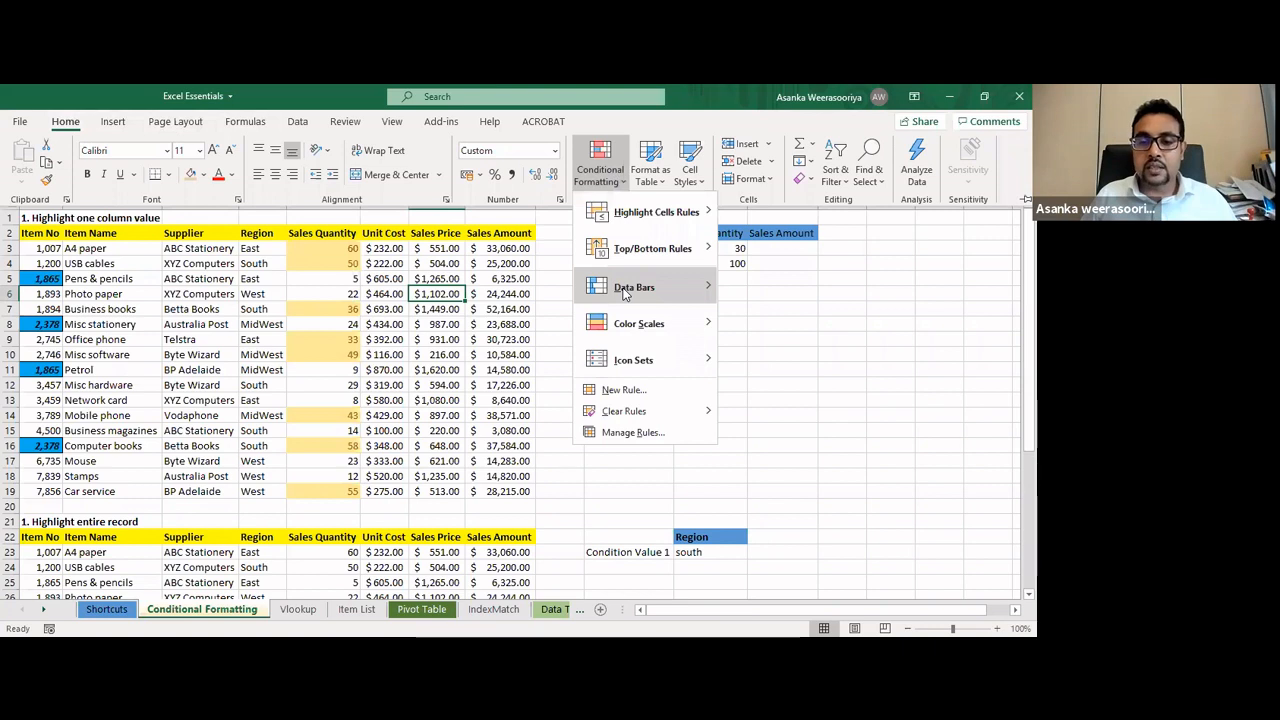
{"action": "mouse_move", "coordinate": [650, 249]}
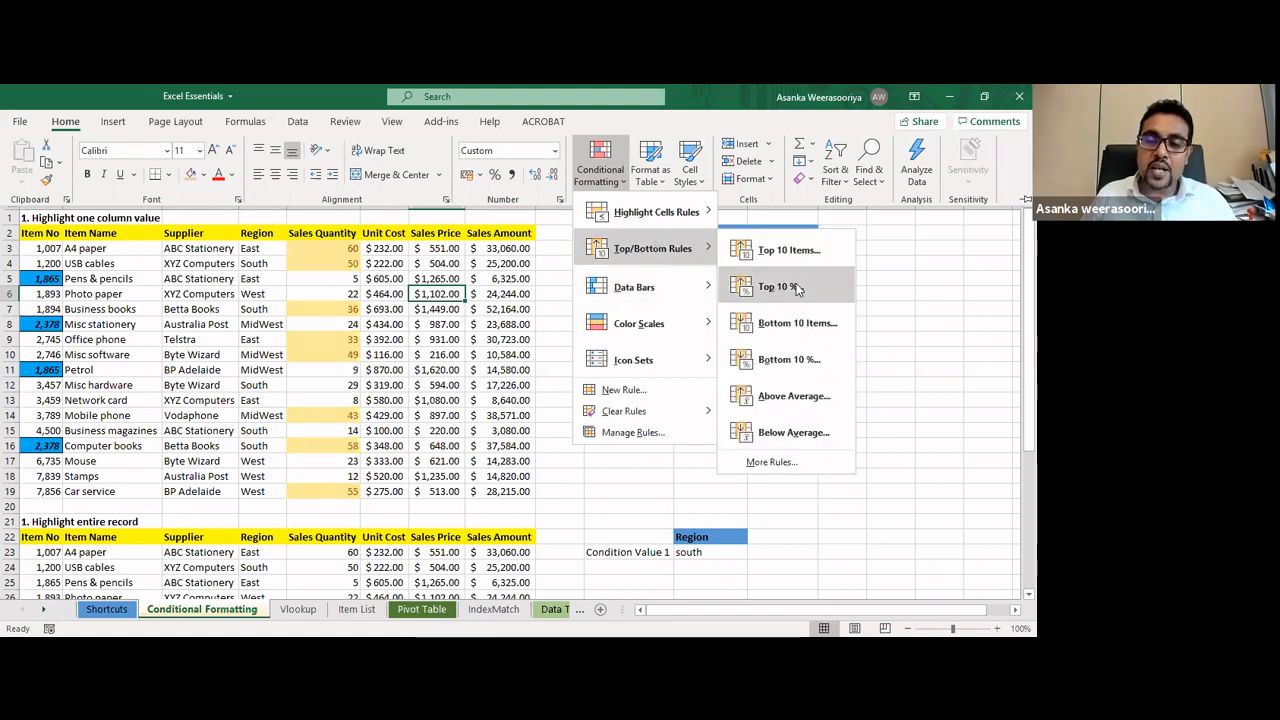
{"action": "left_click", "coordinate": [911, 295]}
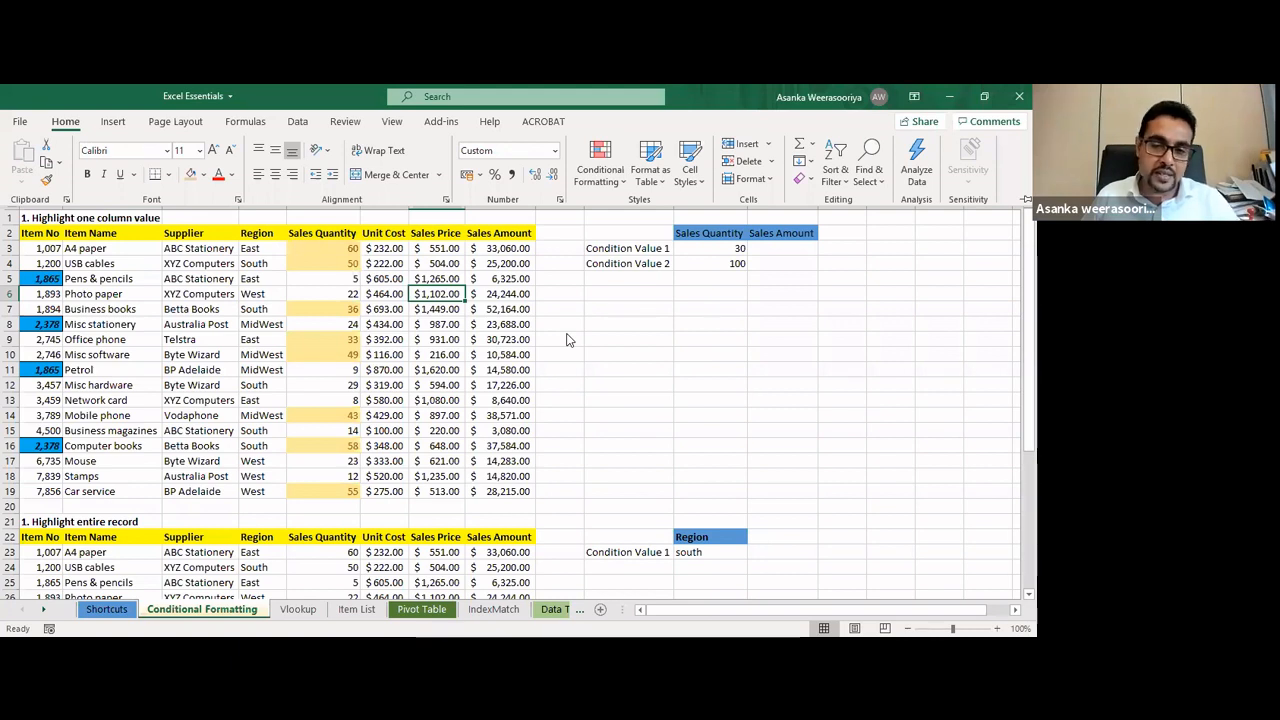
{"action": "left_click", "coordinate": [614, 305]}
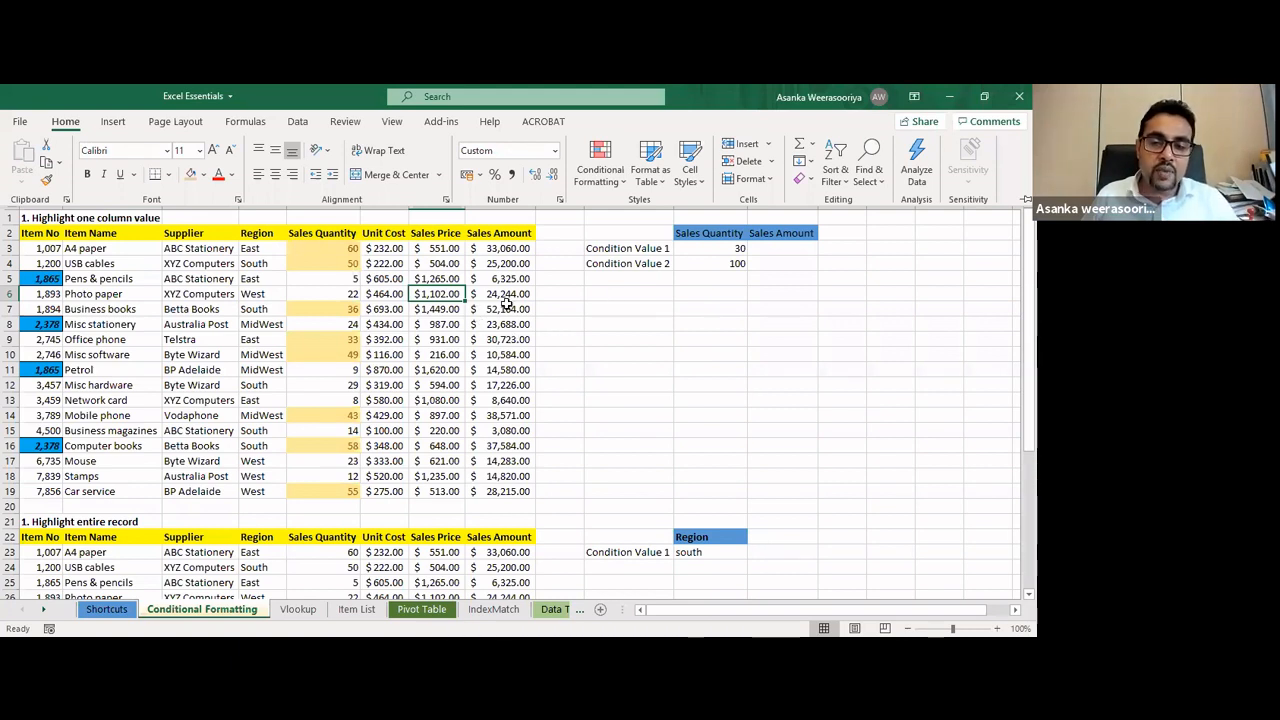
{"action": "key", "text": "ctrl+F1"}
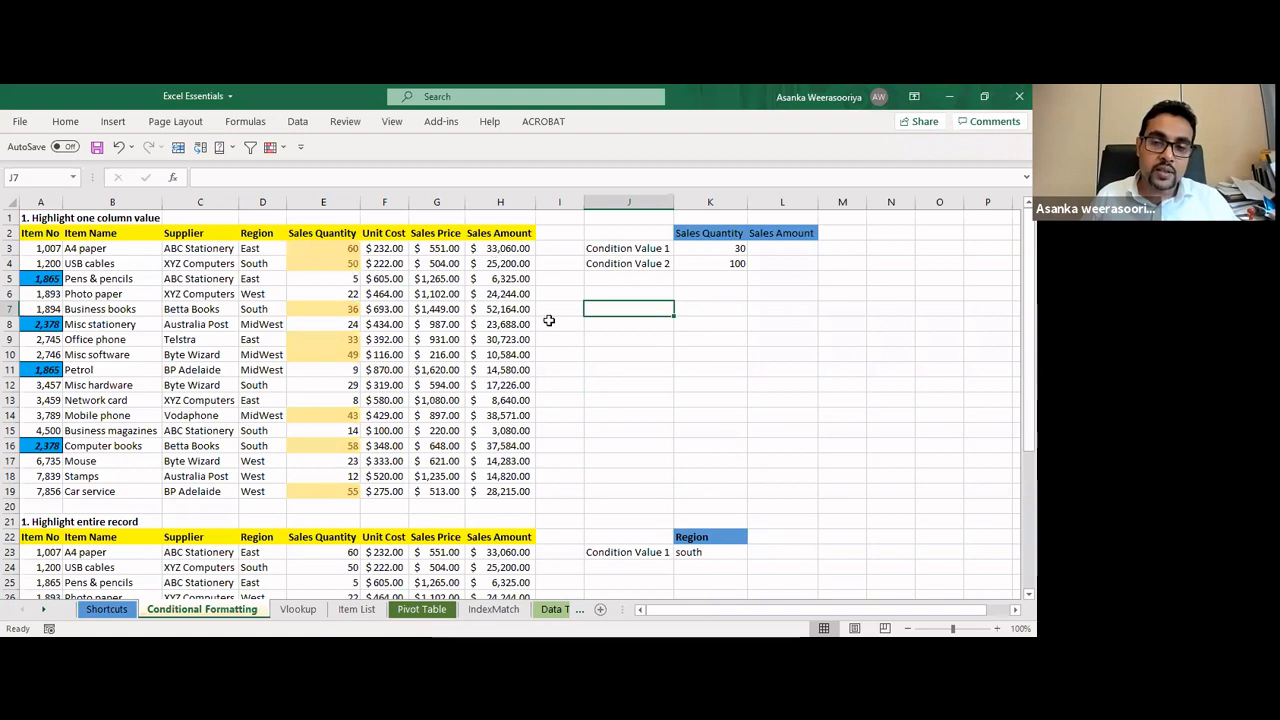
Apply solid-fill magenta data bars to the Sales Amount values in H3:H19
{"action": "left_click", "coordinate": [506, 249]}
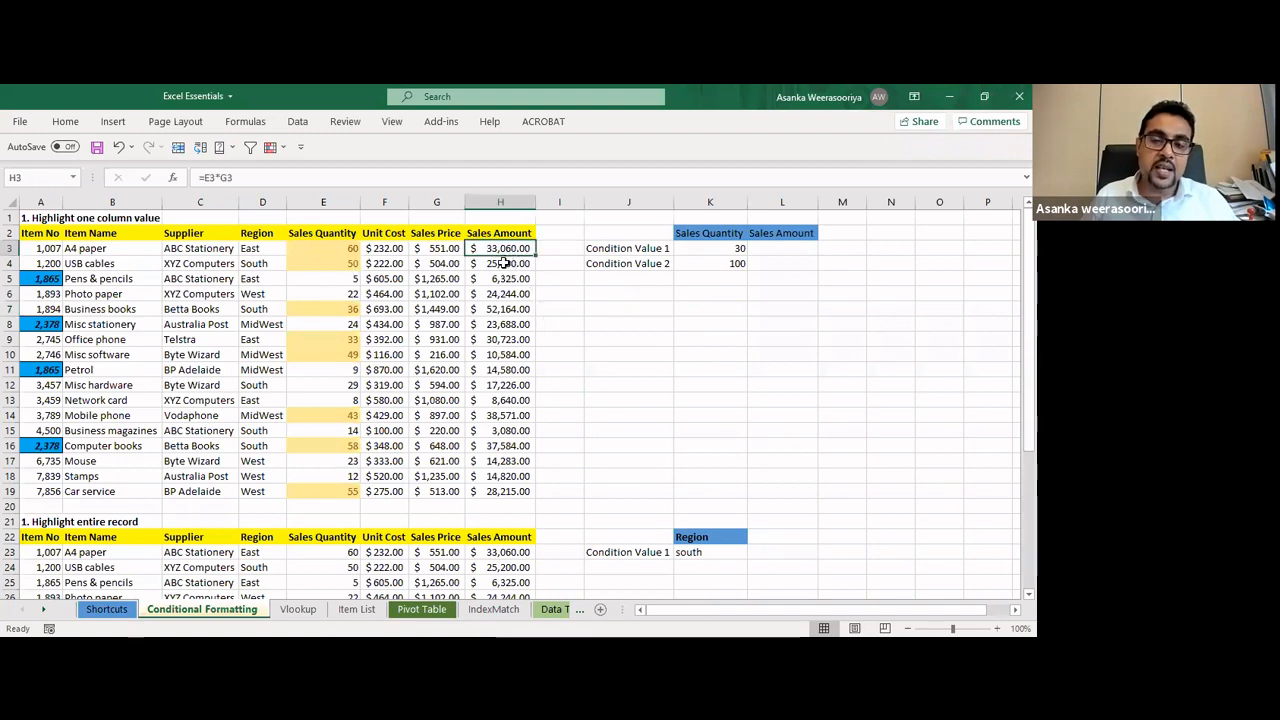
{"action": "left_click", "coordinate": [497, 266]}
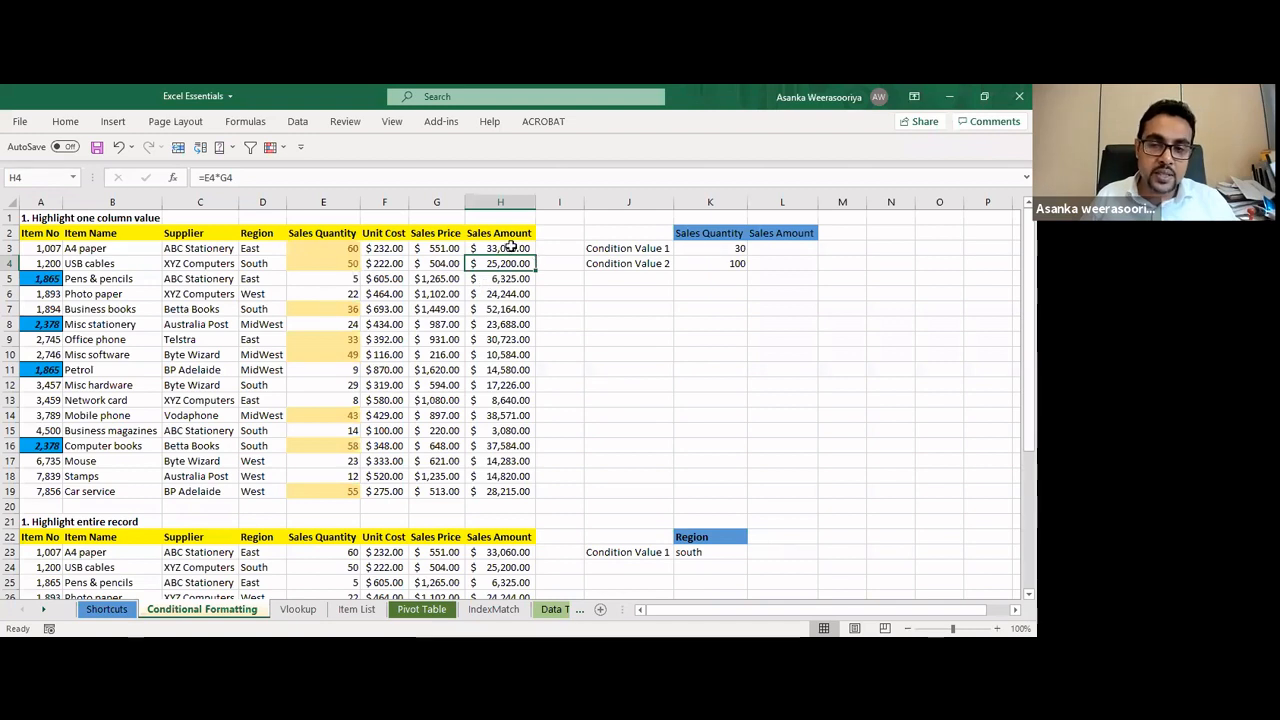
{"action": "left_click_drag", "start_coordinate": [510, 248], "coordinate": [484, 493]}
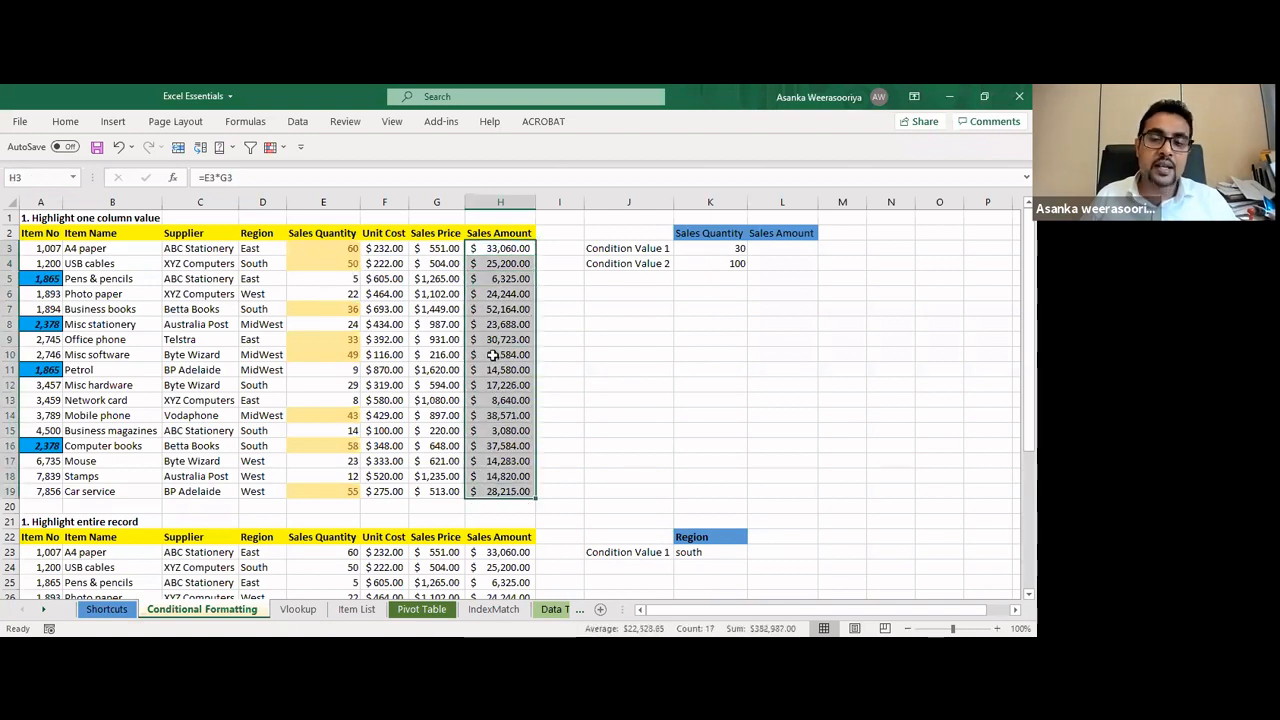
{"action": "left_click", "coordinate": [66, 122]}
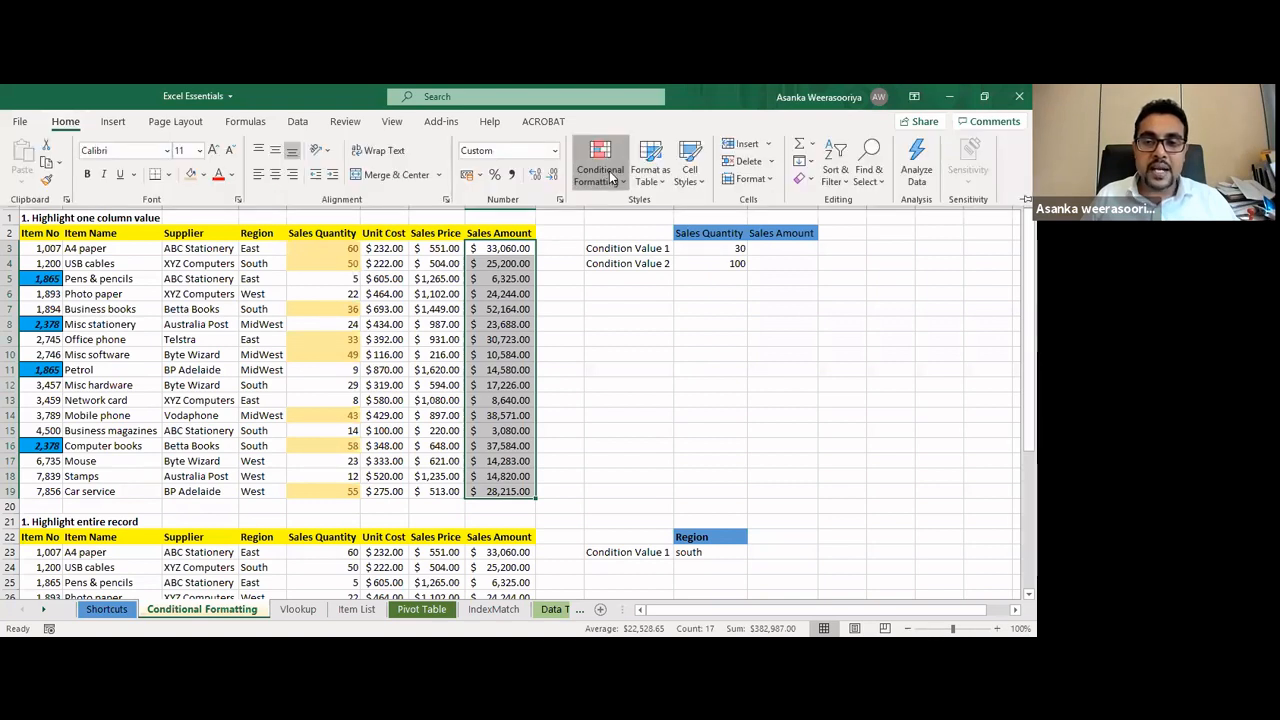
{"action": "left_click", "coordinate": [610, 175]}
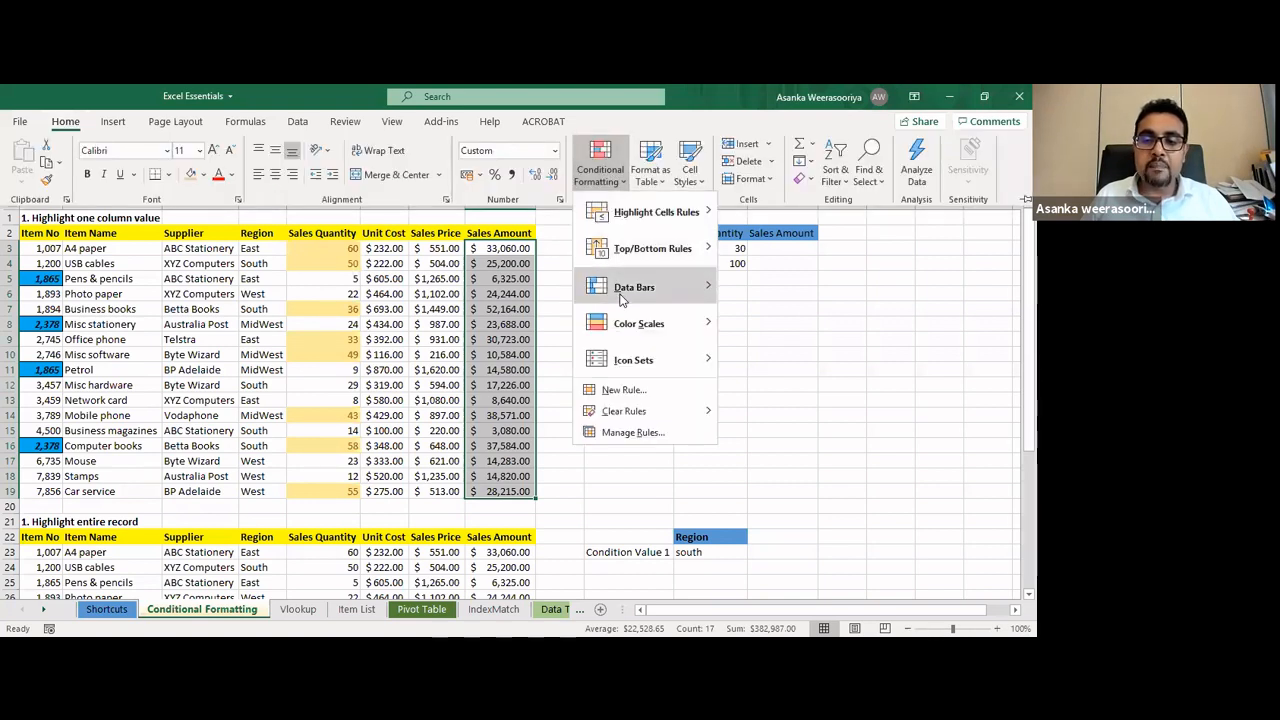
{"action": "mouse_move", "coordinate": [622, 299]}
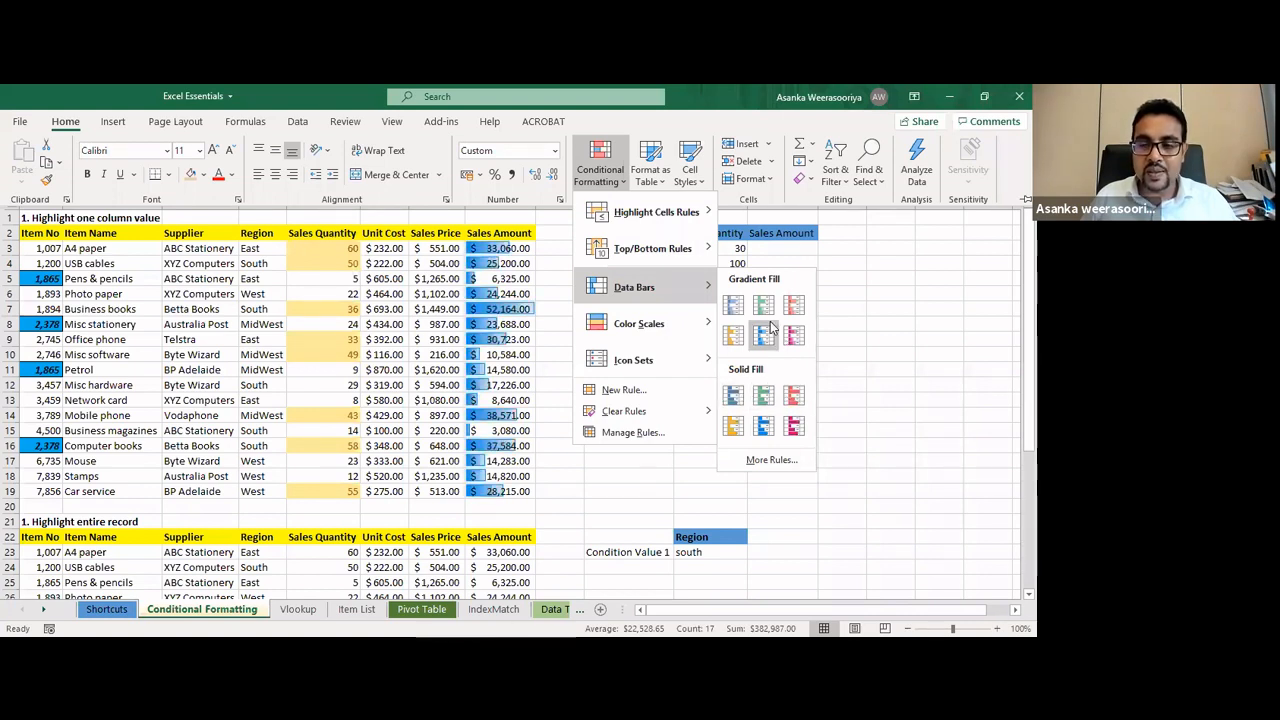
{"action": "left_click", "coordinate": [789, 425]}
{"action": "left_click", "coordinate": [628, 354]}
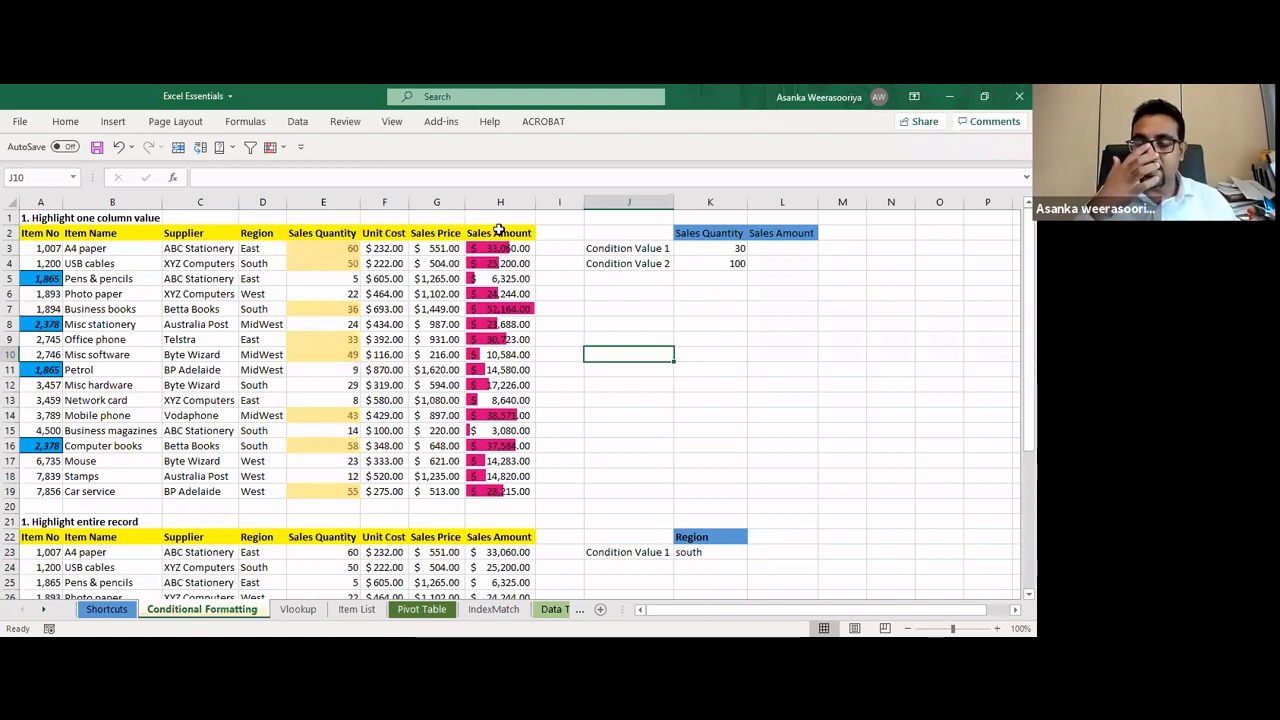
Preview the green gradient-fill data bars on the Sales Amount values in H3:H19 without applying them
{"action": "left_click_drag", "start_coordinate": [510, 250], "coordinate": [507, 492]}
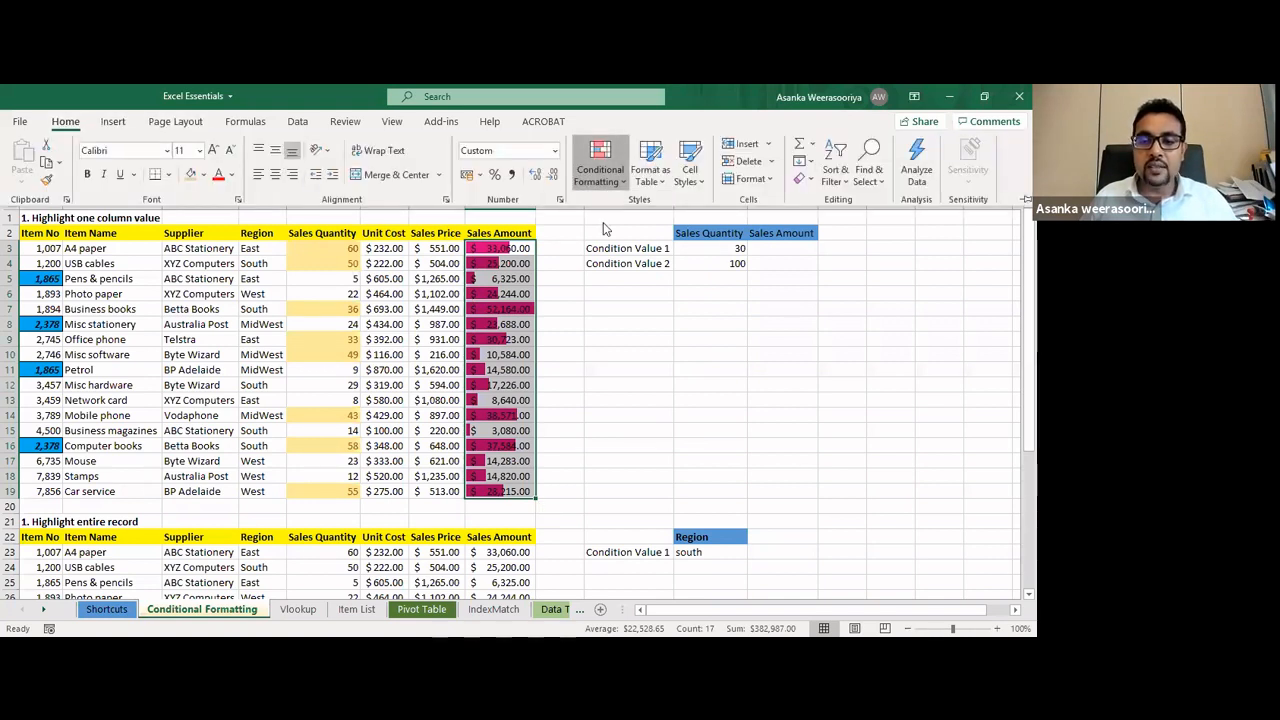
{"action": "left_click", "coordinate": [601, 172]}
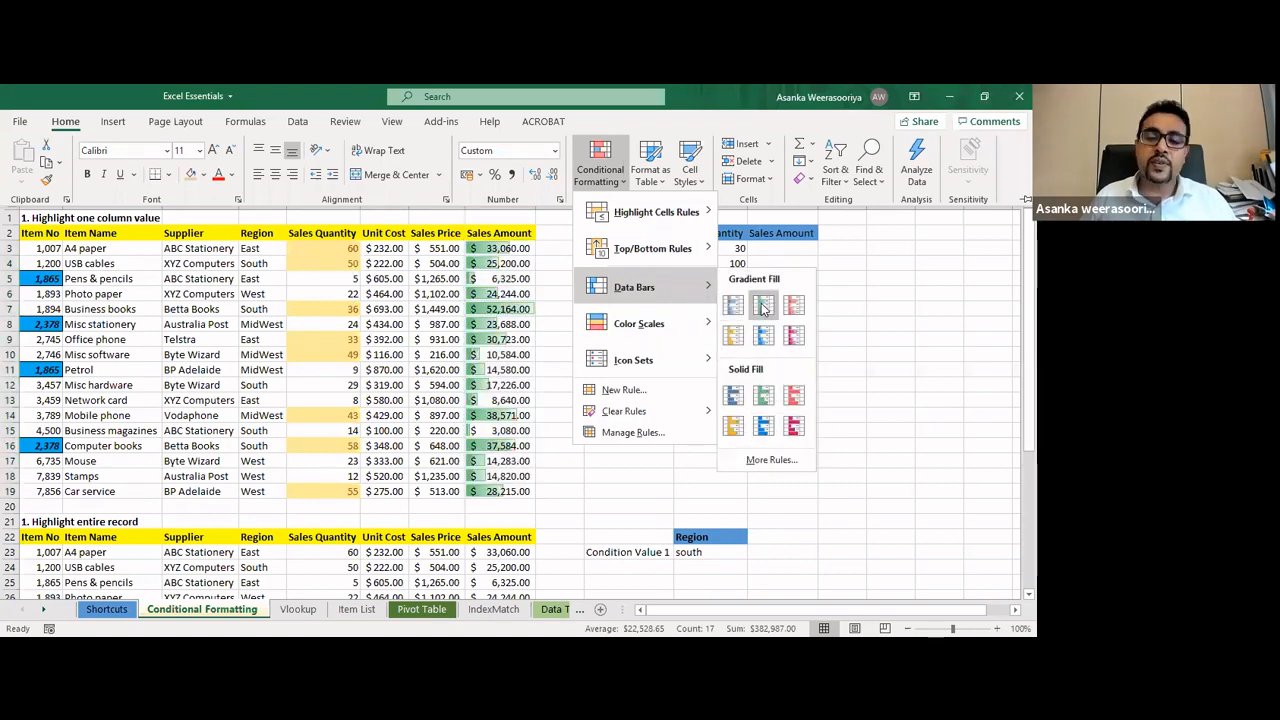
{"action": "left_click", "coordinate": [887, 284]}
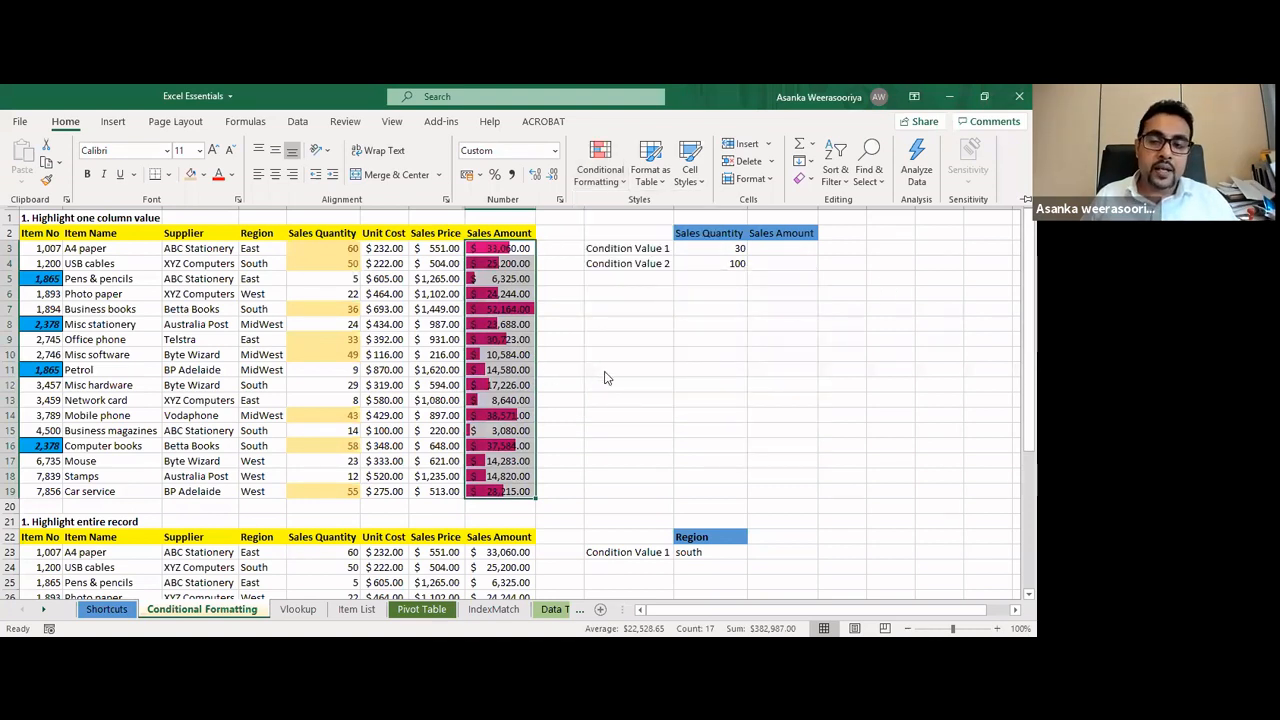
{"action": "key", "text": "ctrl+F1"}
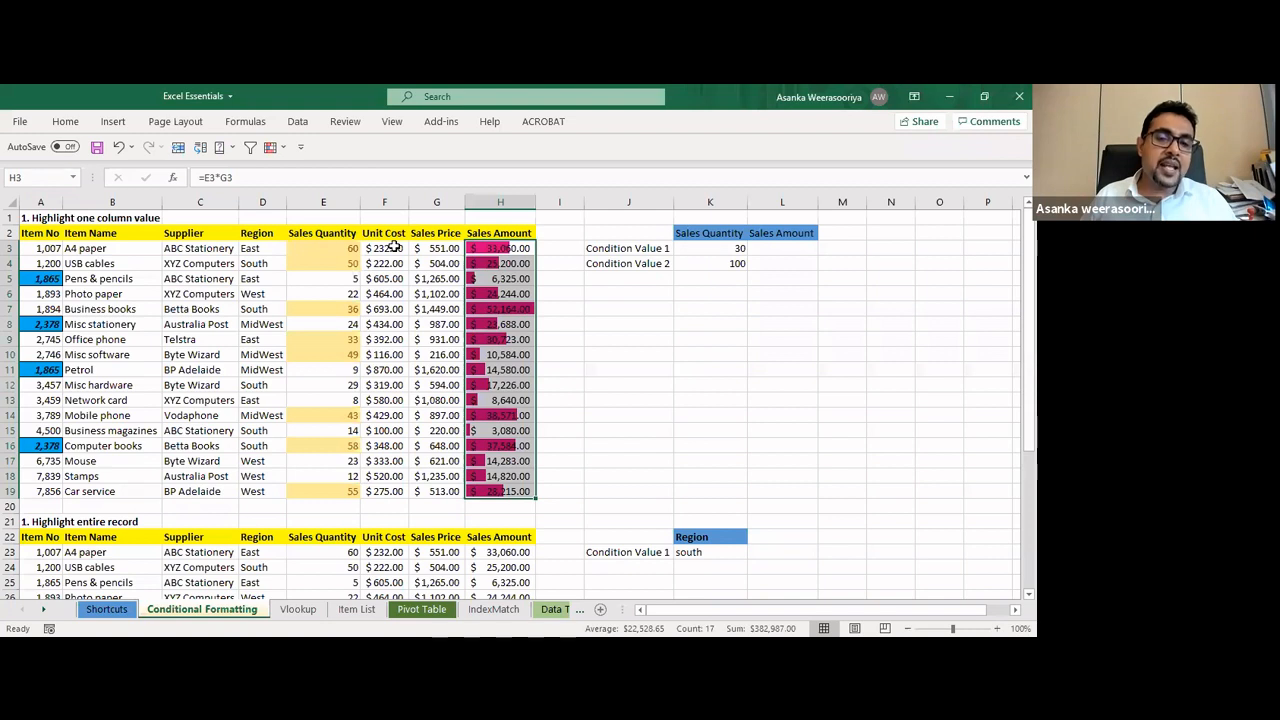
Apply the uncircled check mark, exclamation mark and cross icon set to the Unit Cost values in F3:F19
{"action": "left_click_drag", "start_coordinate": [393, 247], "coordinate": [384, 492]}
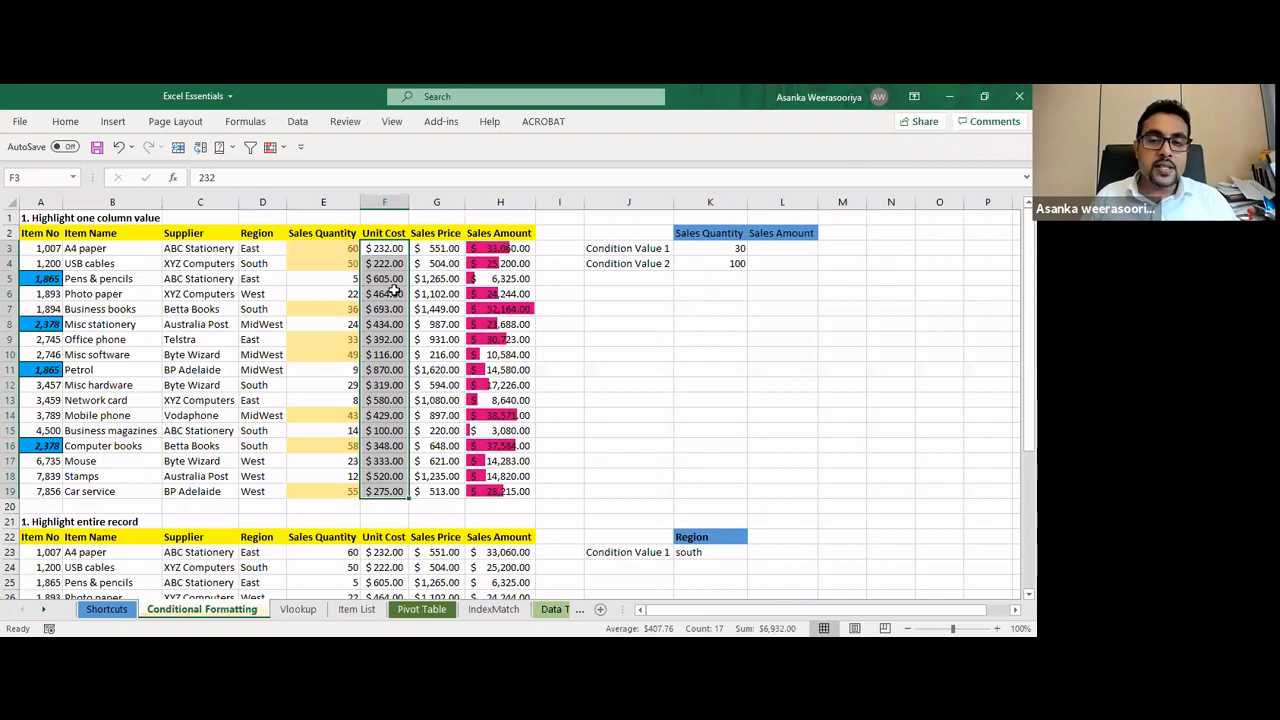
{"action": "left_click", "coordinate": [66, 121]}
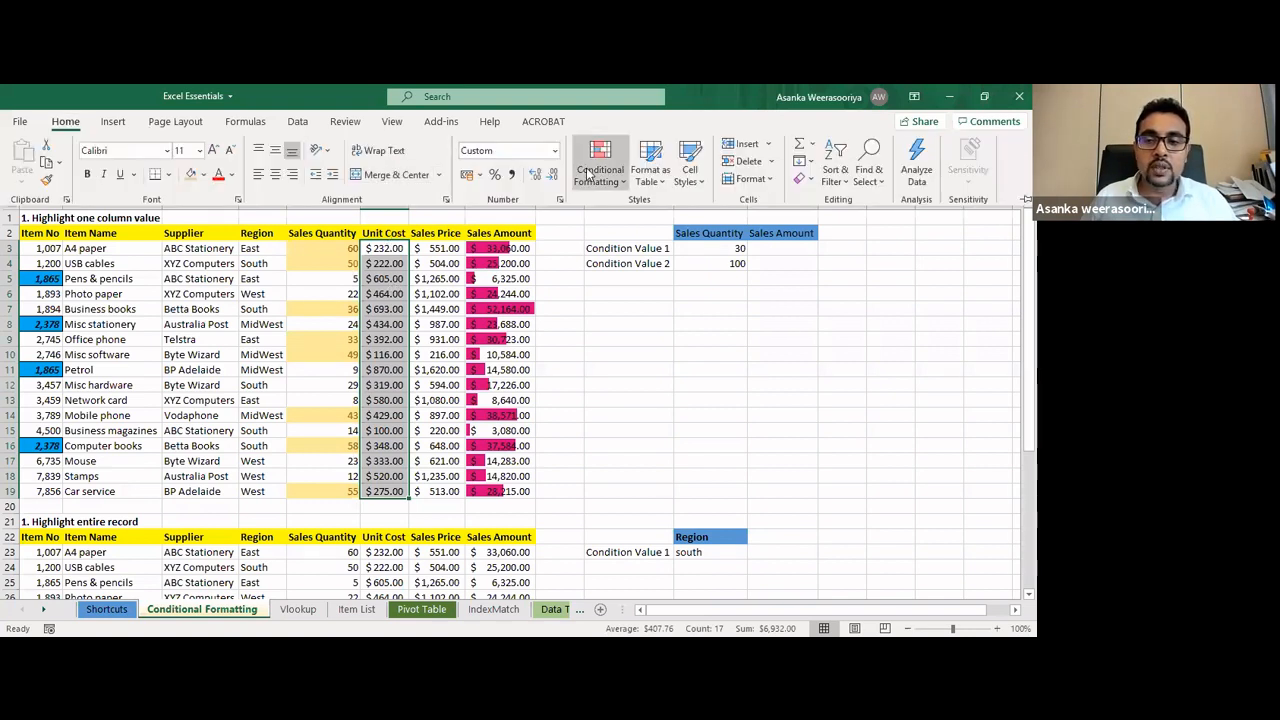
{"action": "left_click", "coordinate": [598, 178]}
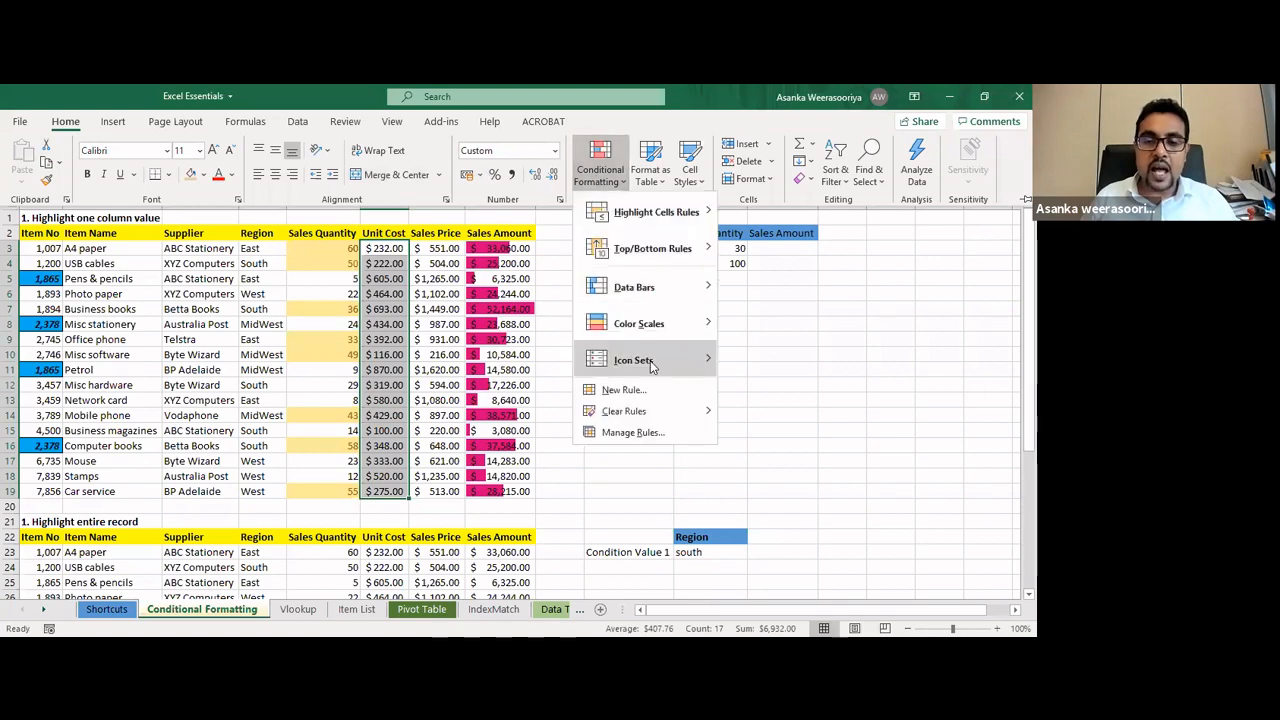
{"action": "mouse_move", "coordinate": [652, 366]}
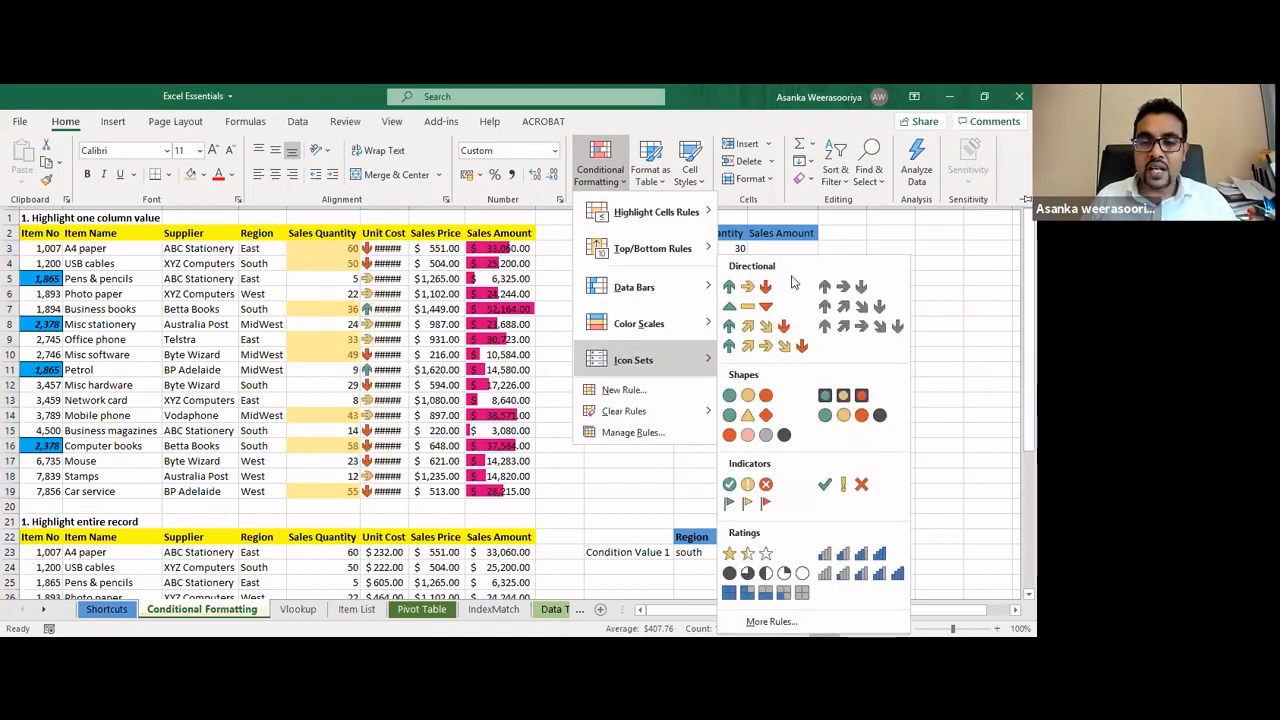
{"action": "left_click", "coordinate": [833, 487]}
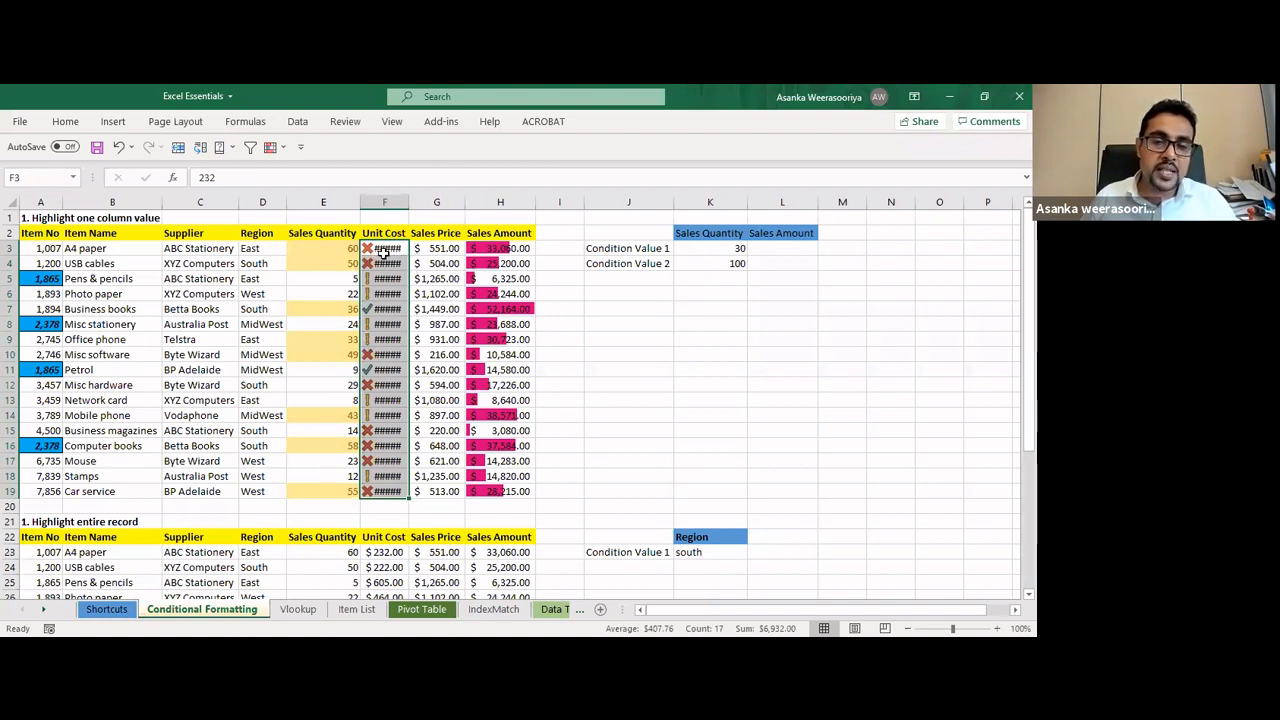
Autofit the width of the Unit Cost column F to its contents, also after narrowing it by hand
{"action": "double_click", "coordinate": [408, 200]}
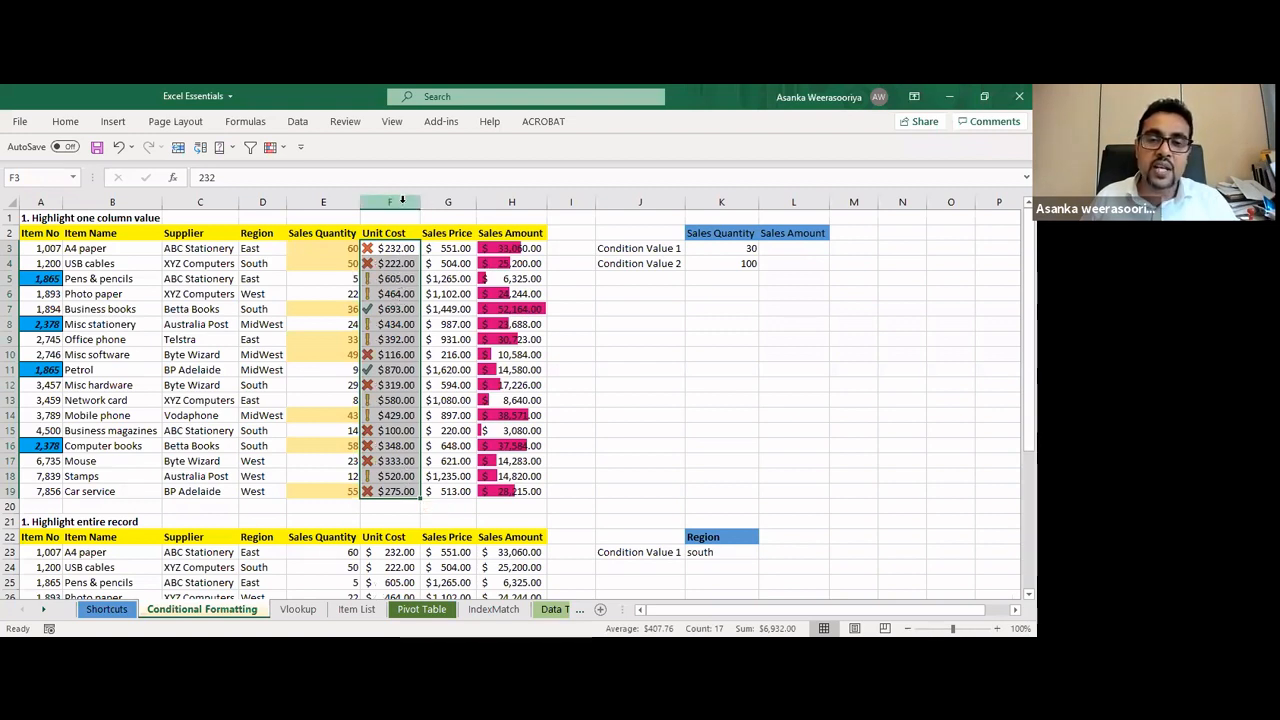
{"action": "left_click_drag", "start_coordinate": [421, 204], "coordinate": [398, 204]}
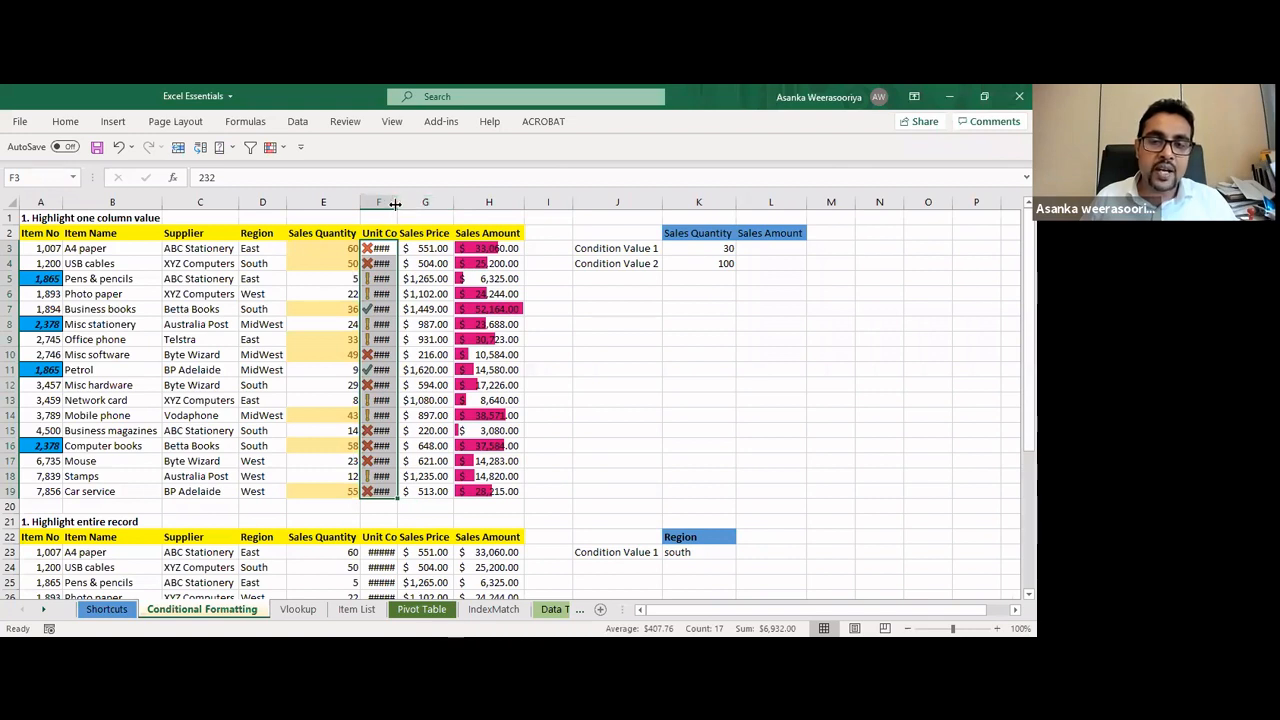
{"action": "double_click", "coordinate": [397, 202]}
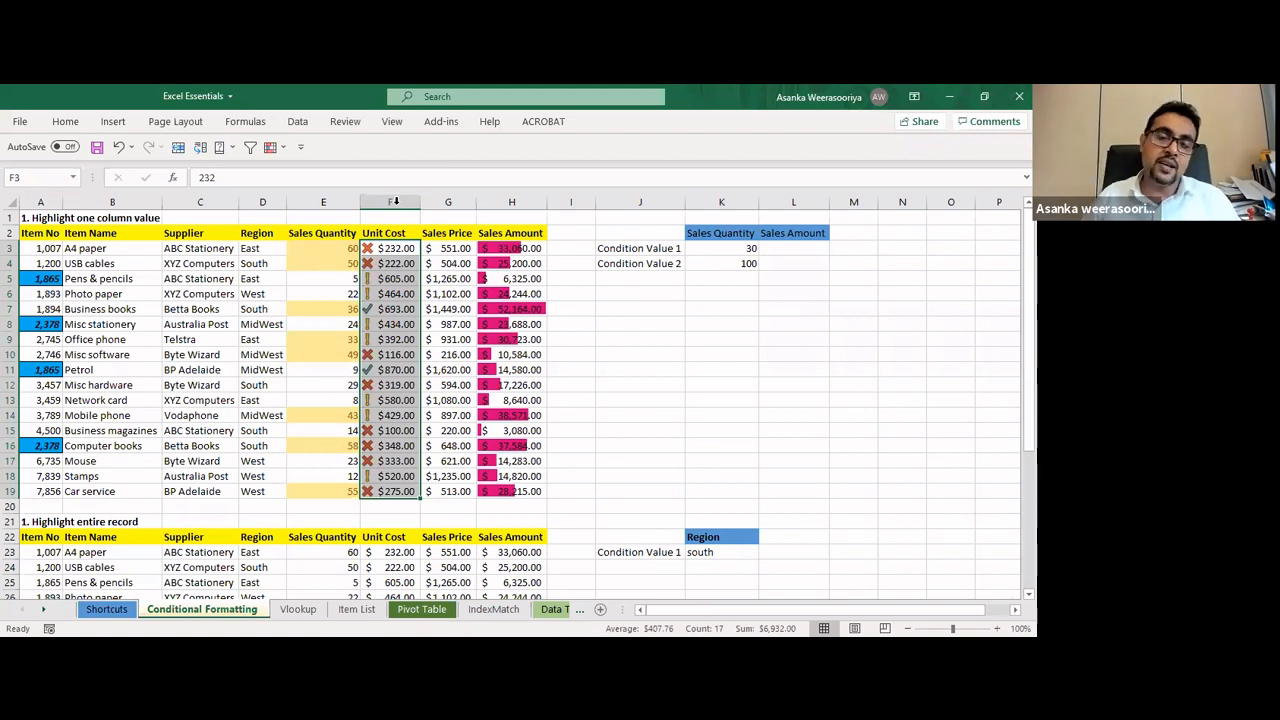
Examine how the icons correspond to individual low, medium and high Unit Cost values in column F
{"action": "left_click", "coordinate": [402, 322]}
{"action": "left_click", "coordinate": [397, 250]}
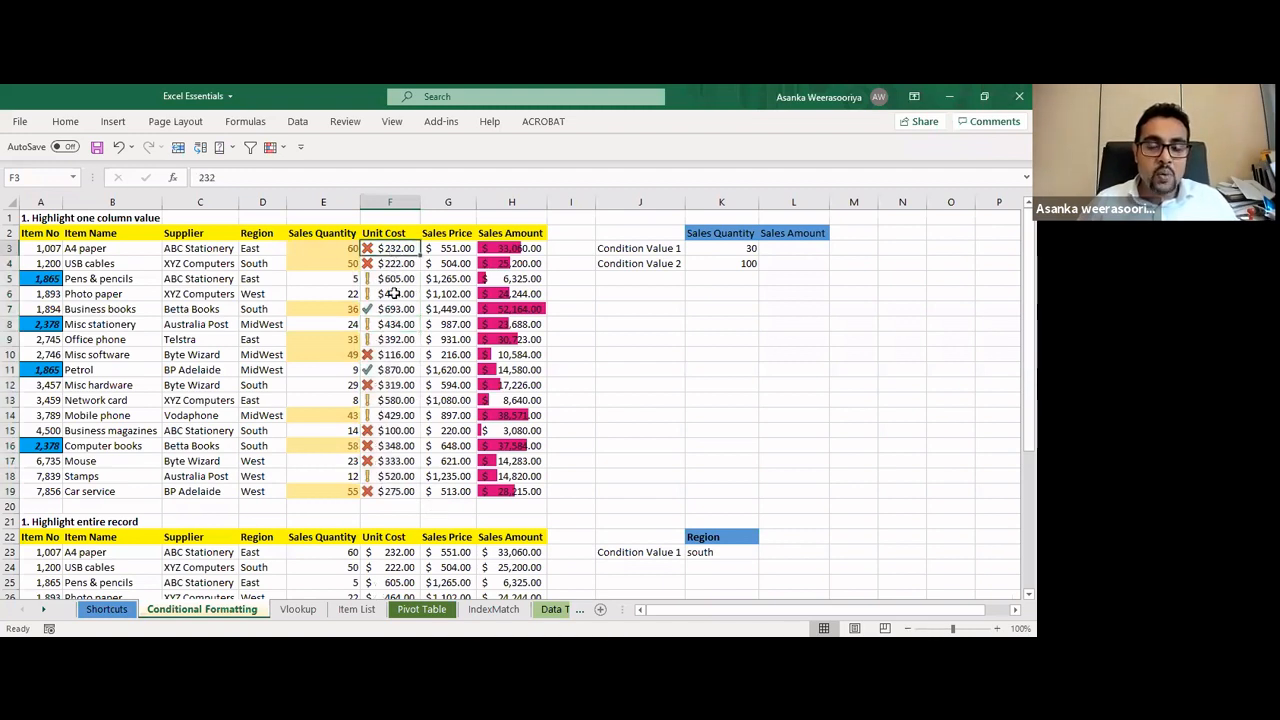
{"action": "left_click", "coordinate": [395, 293]}
{"action": "left_click", "coordinate": [389, 263]}
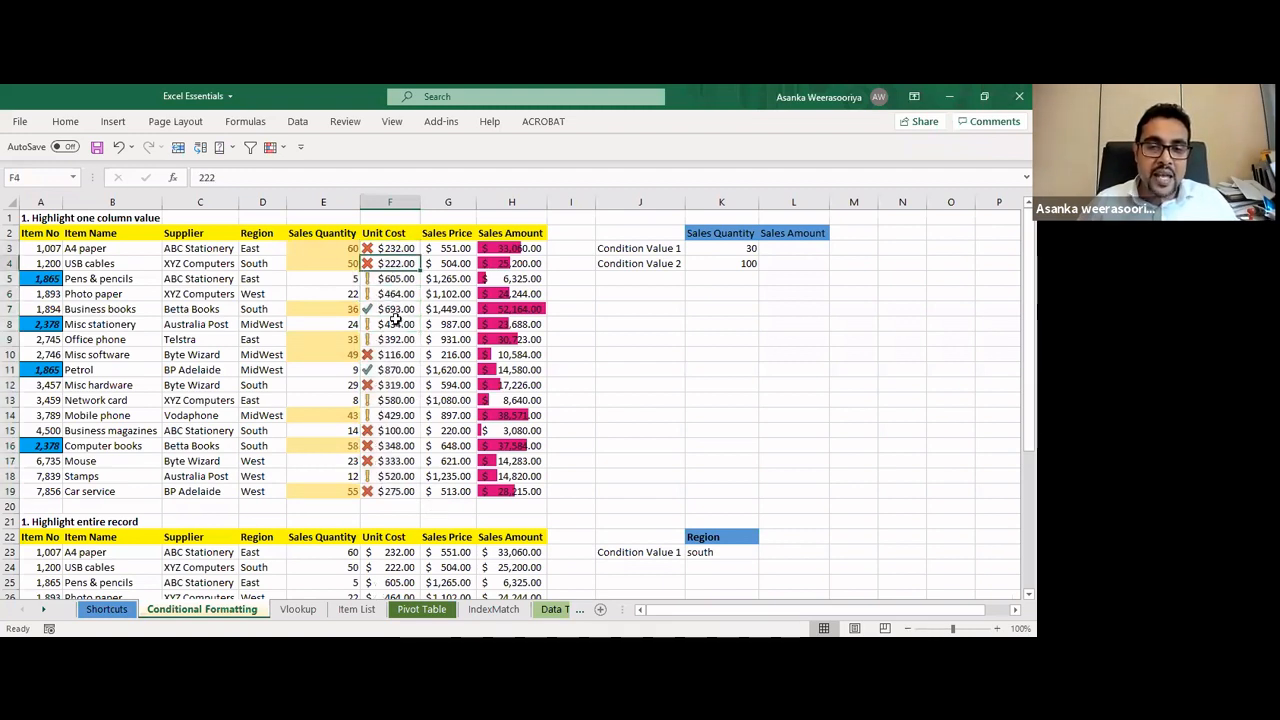
{"action": "left_click", "coordinate": [391, 310]}
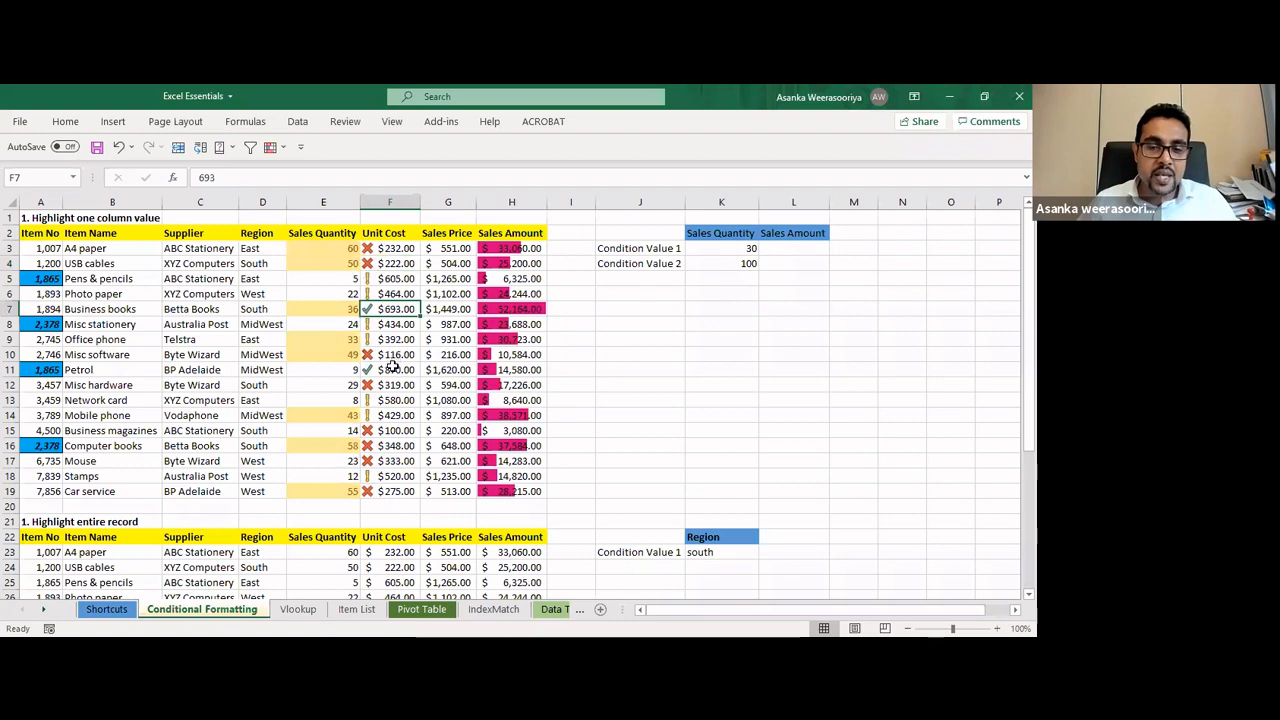
{"action": "left_click", "coordinate": [390, 369]}
{"action": "left_click", "coordinate": [383, 431]}
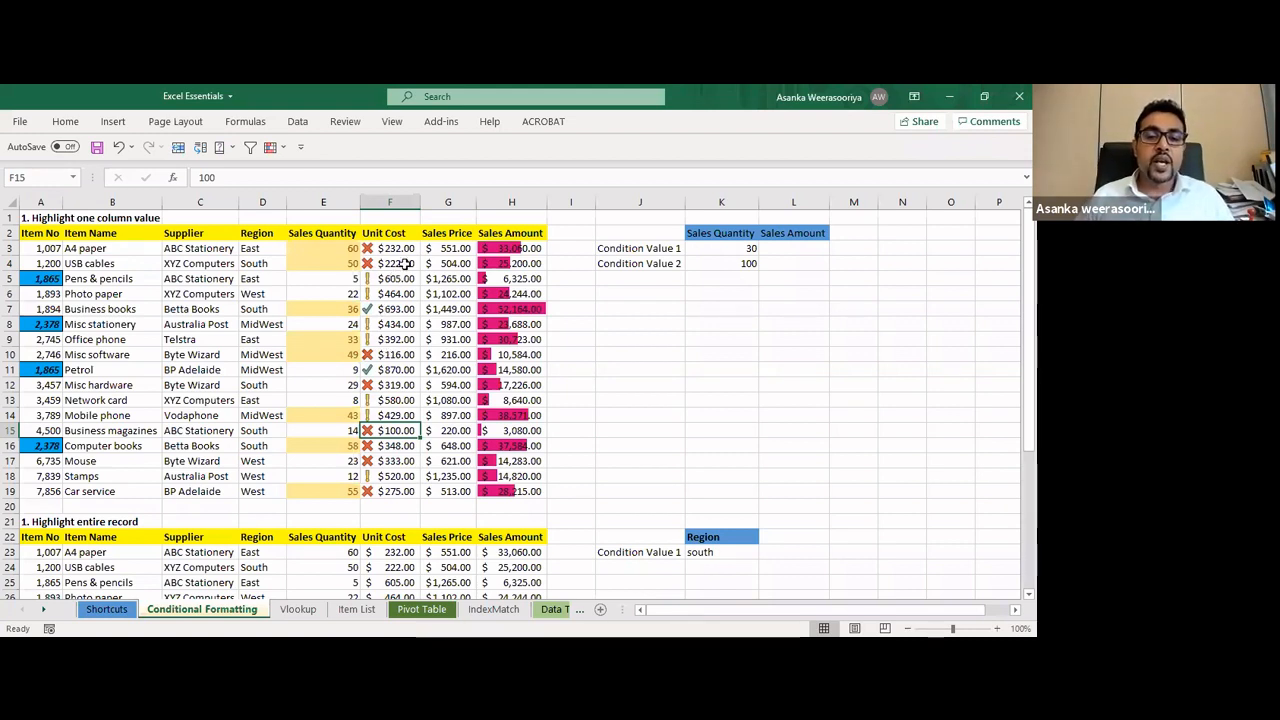
Open the conditional formatting rules manager for the Unit Cost values in F3:F19 and list the rules of the whole worksheet
{"action": "left_click_drag", "start_coordinate": [404, 250], "coordinate": [398, 491]}
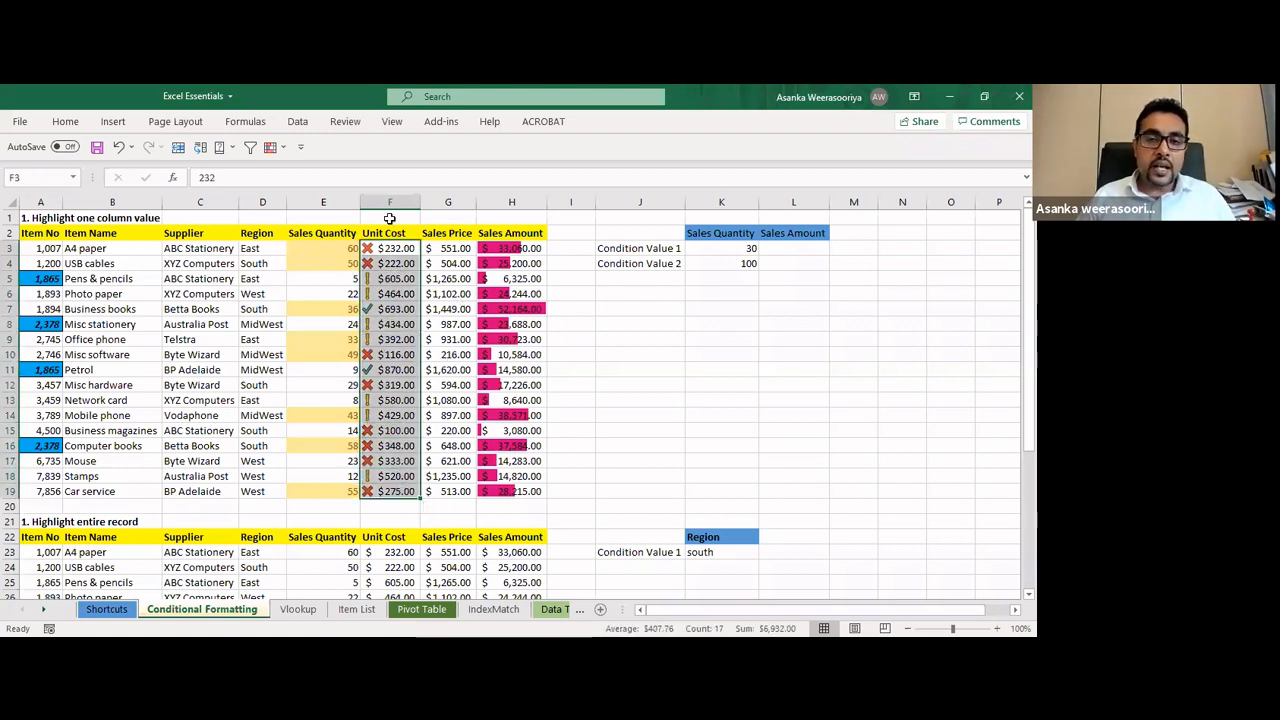
{"action": "left_click", "coordinate": [65, 121]}
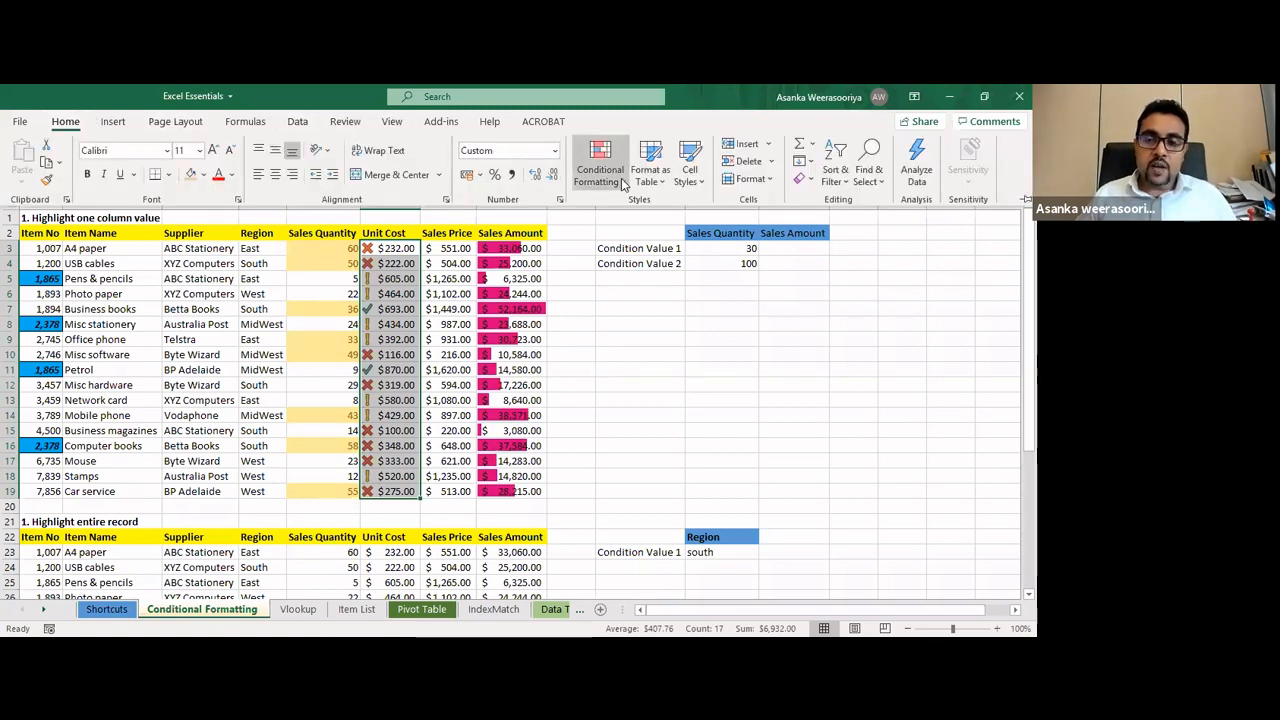
{"action": "left_click", "coordinate": [622, 183]}
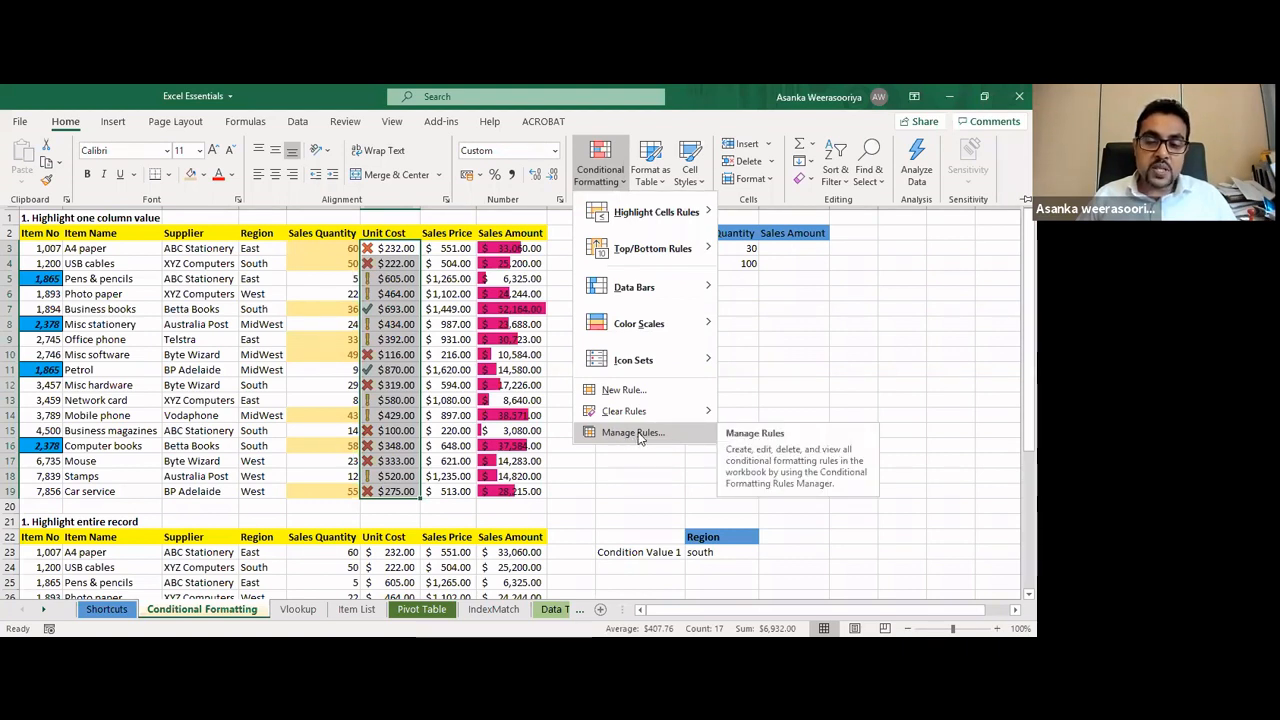
{"action": "left_click", "coordinate": [638, 436]}
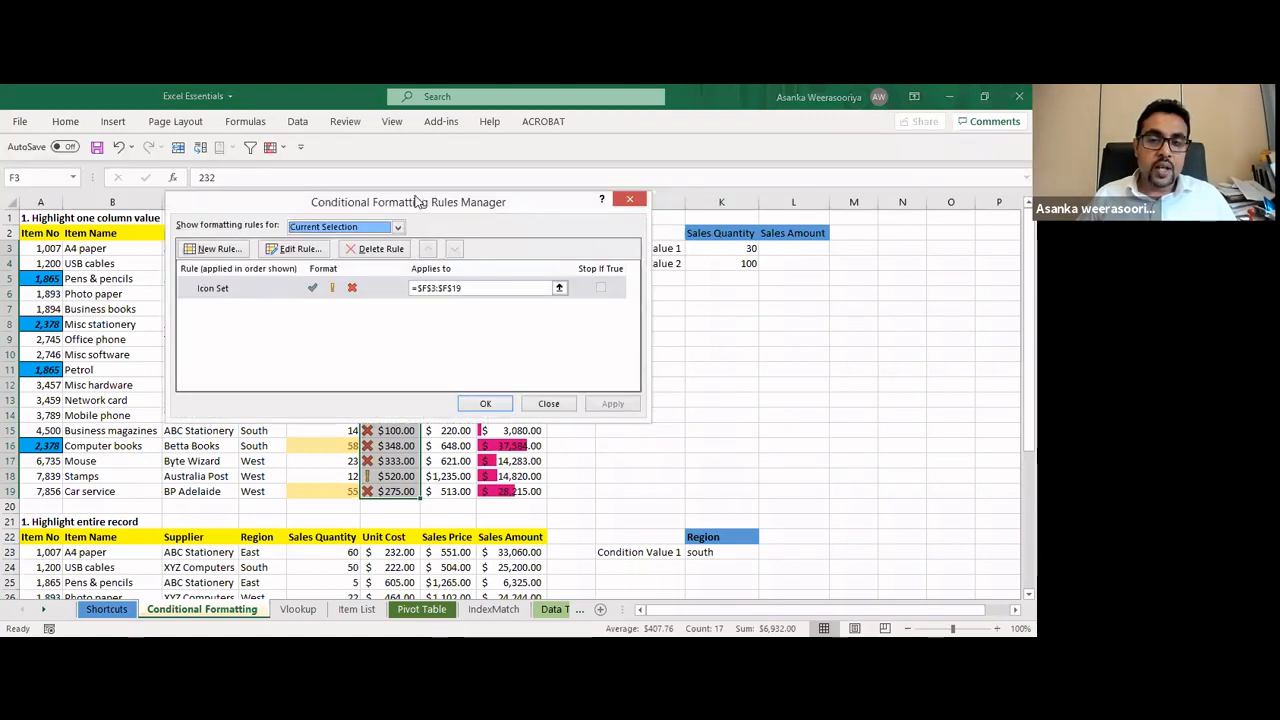
{"action": "left_click_drag", "start_coordinate": [416, 202], "coordinate": [631, 217]}
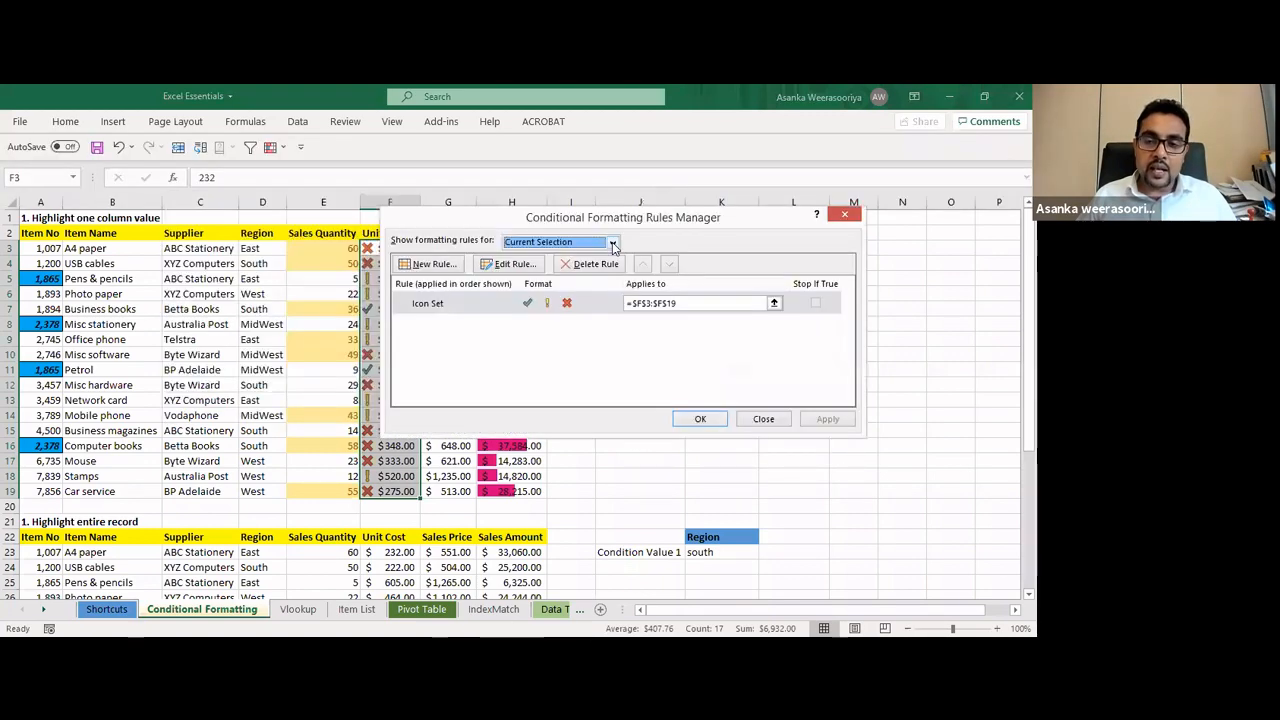
{"action": "left_click", "coordinate": [613, 245]}
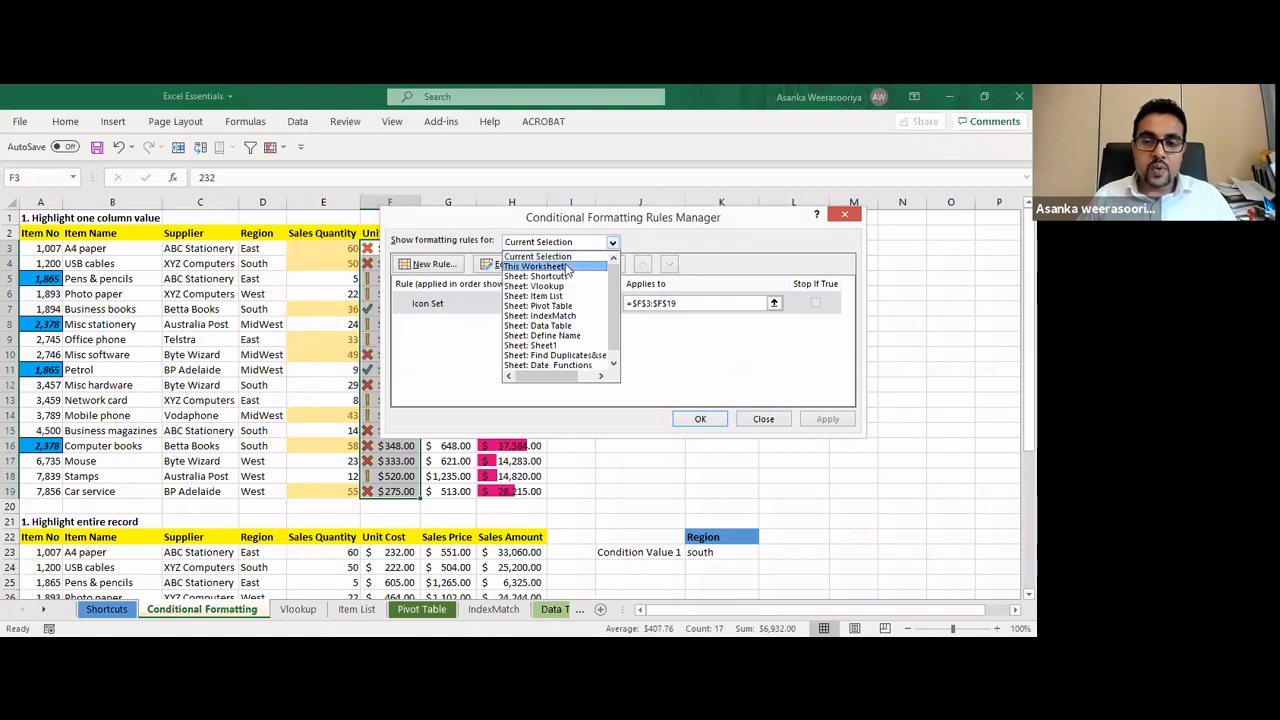
{"action": "left_click", "coordinate": [569, 267]}
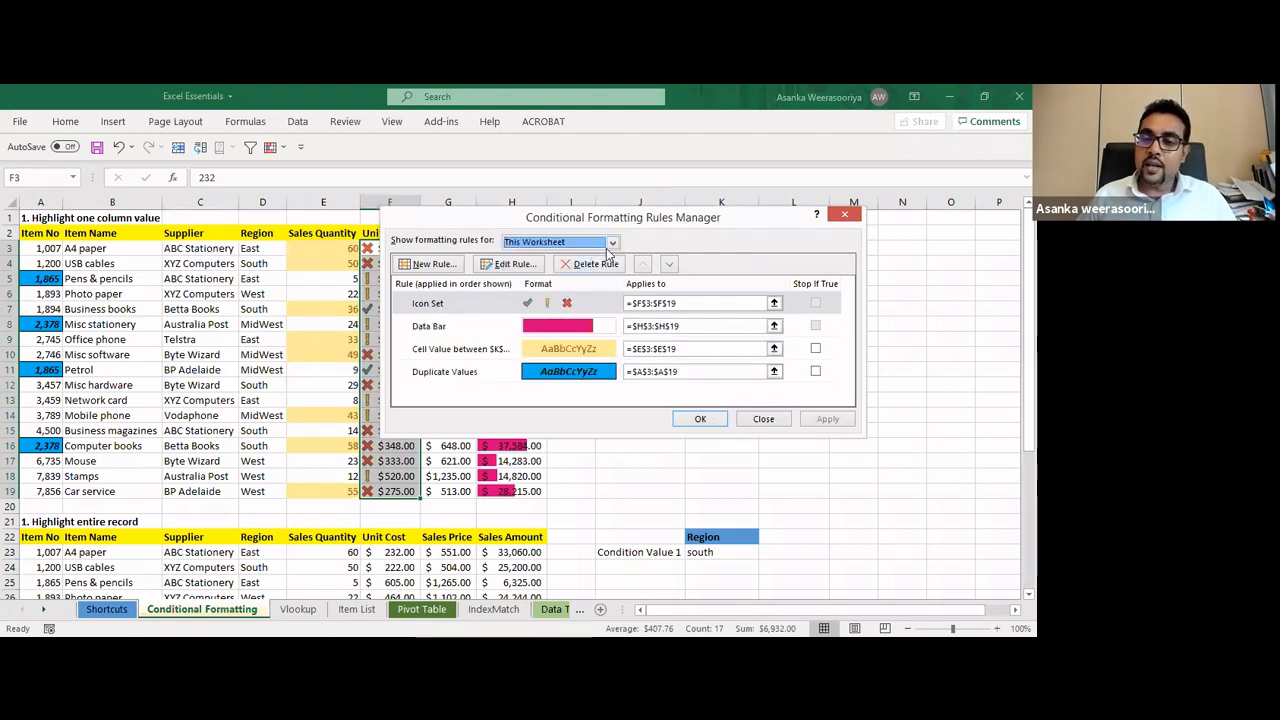
Review the worksheet's icon set, cell value and duplicate values rules in the rules manager
{"action": "left_click", "coordinate": [612, 243]}
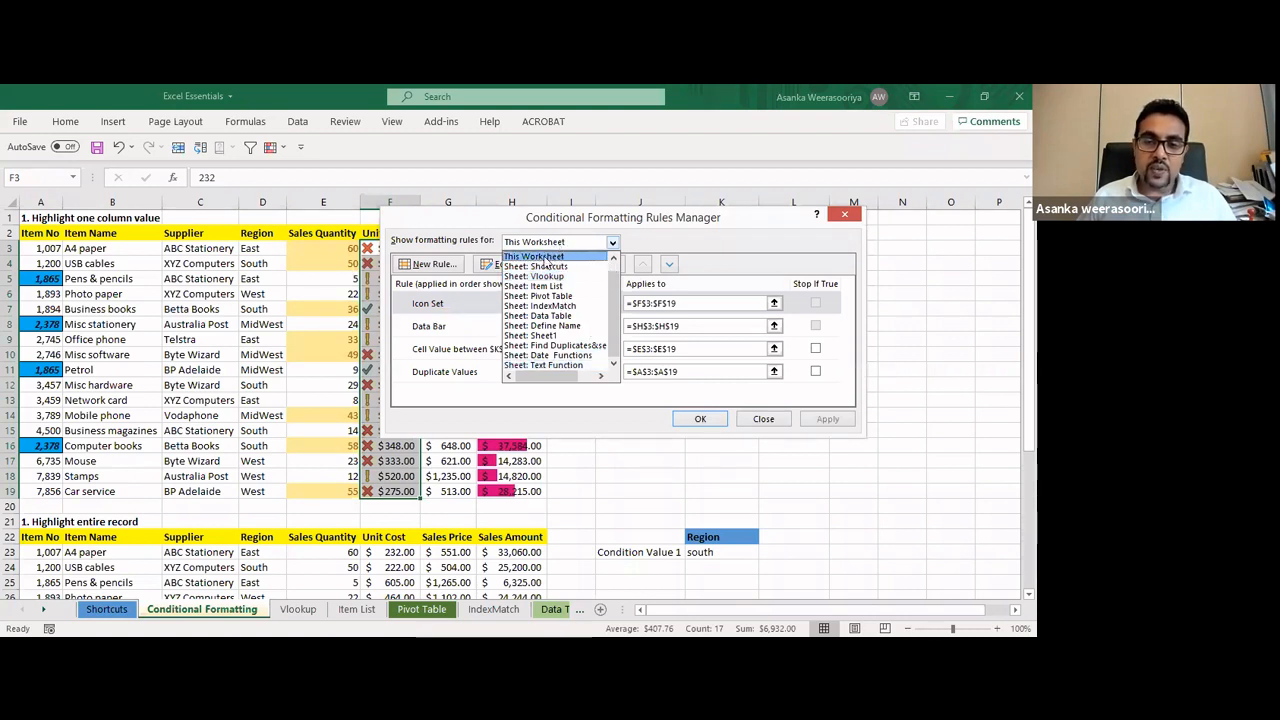
{"action": "left_click", "coordinate": [547, 258]}
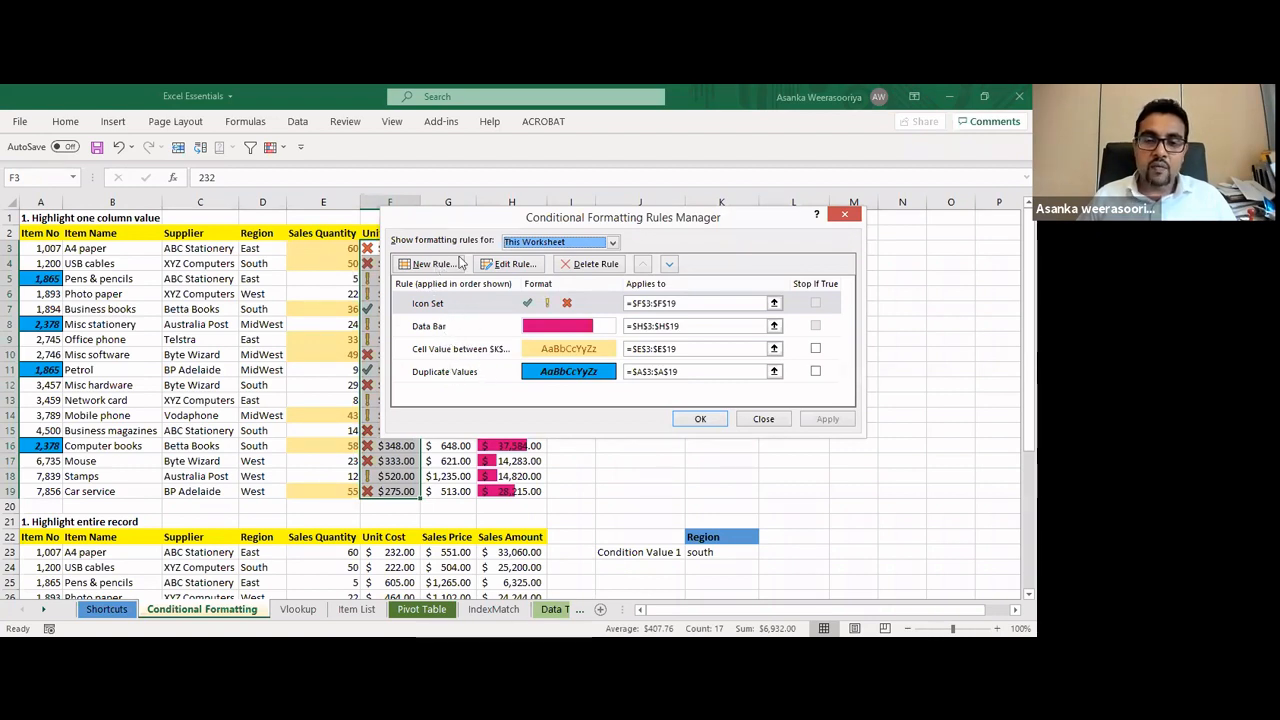
{"action": "left_click", "coordinate": [446, 310]}
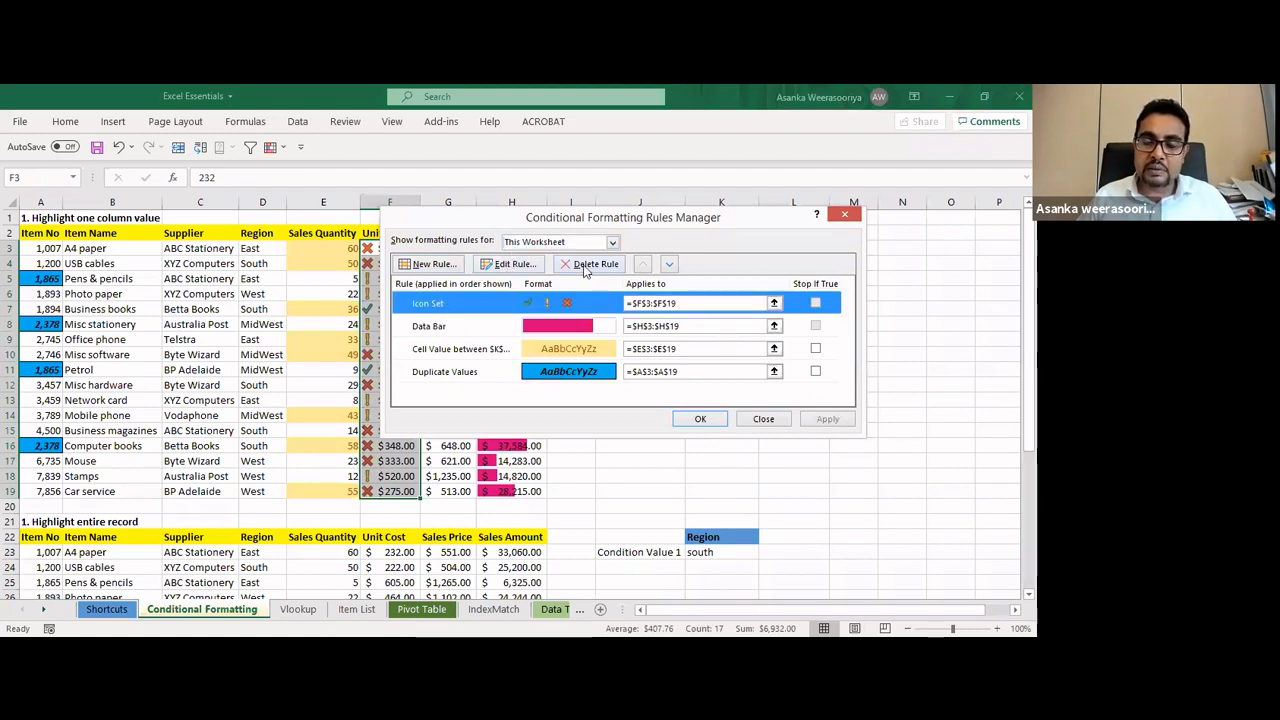
{"action": "left_click", "coordinate": [447, 352]}
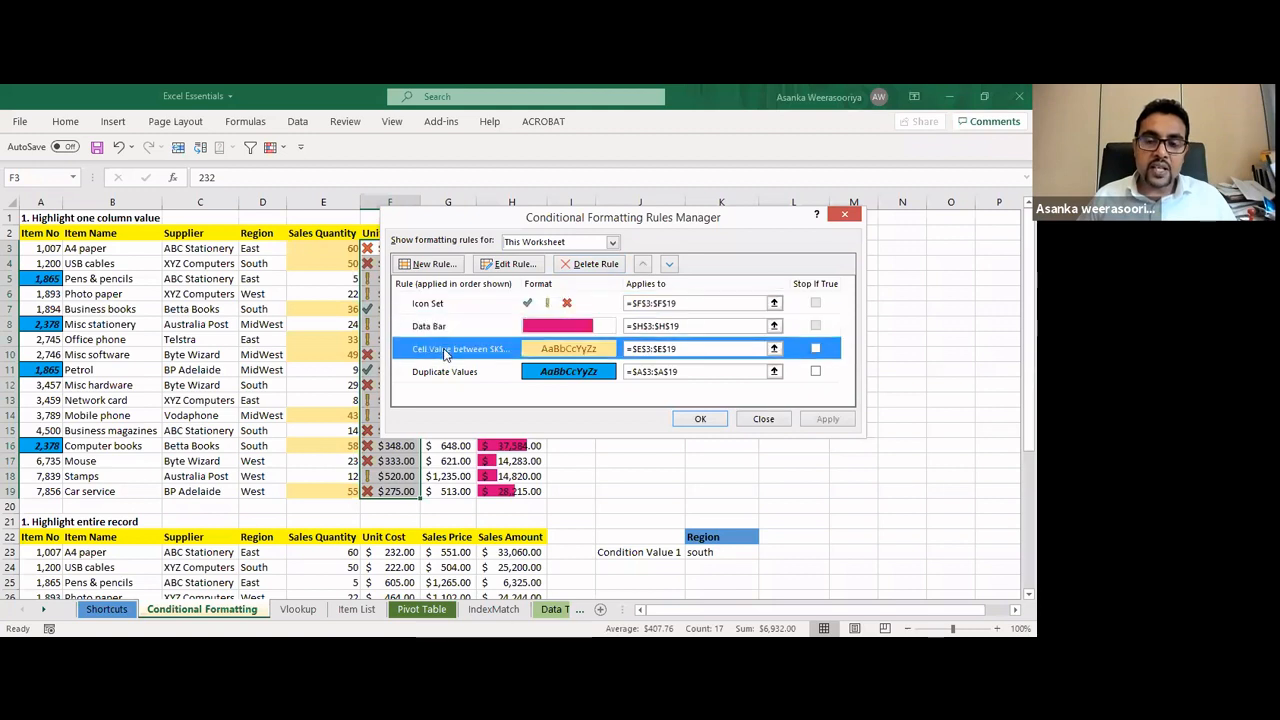
{"action": "left_click", "coordinate": [446, 374]}
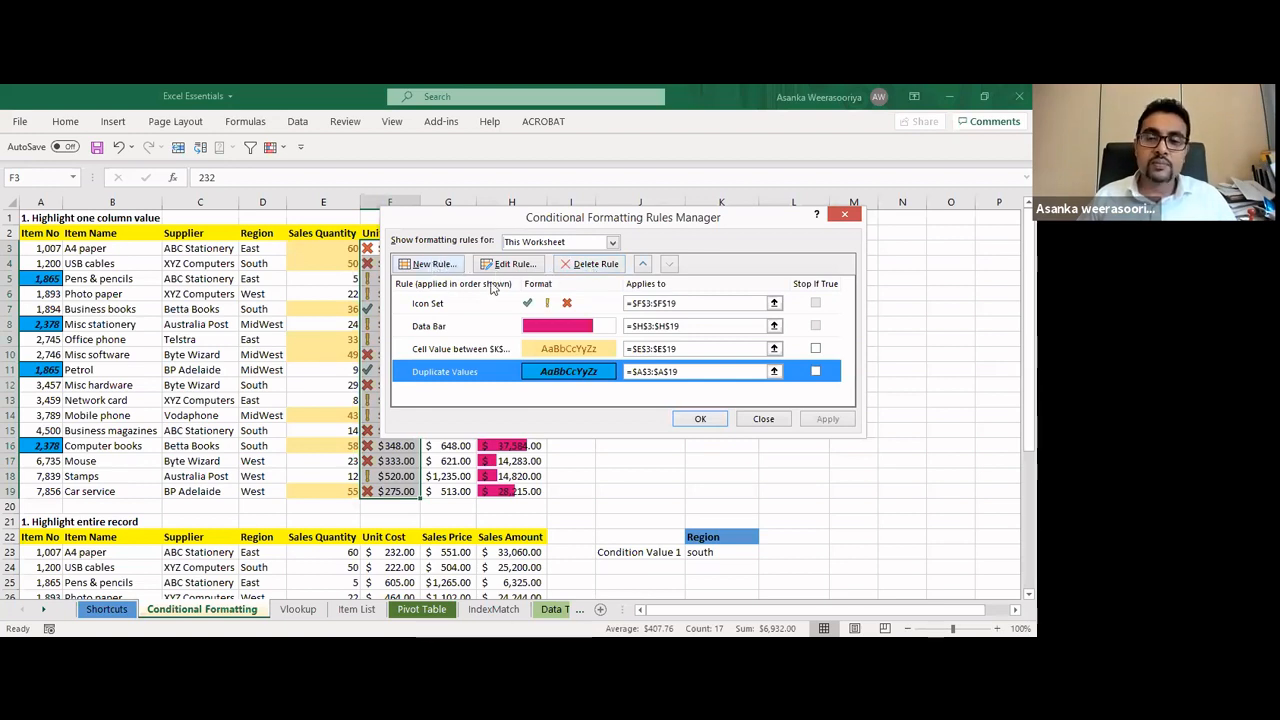
{"action": "left_click", "coordinate": [446, 310]}
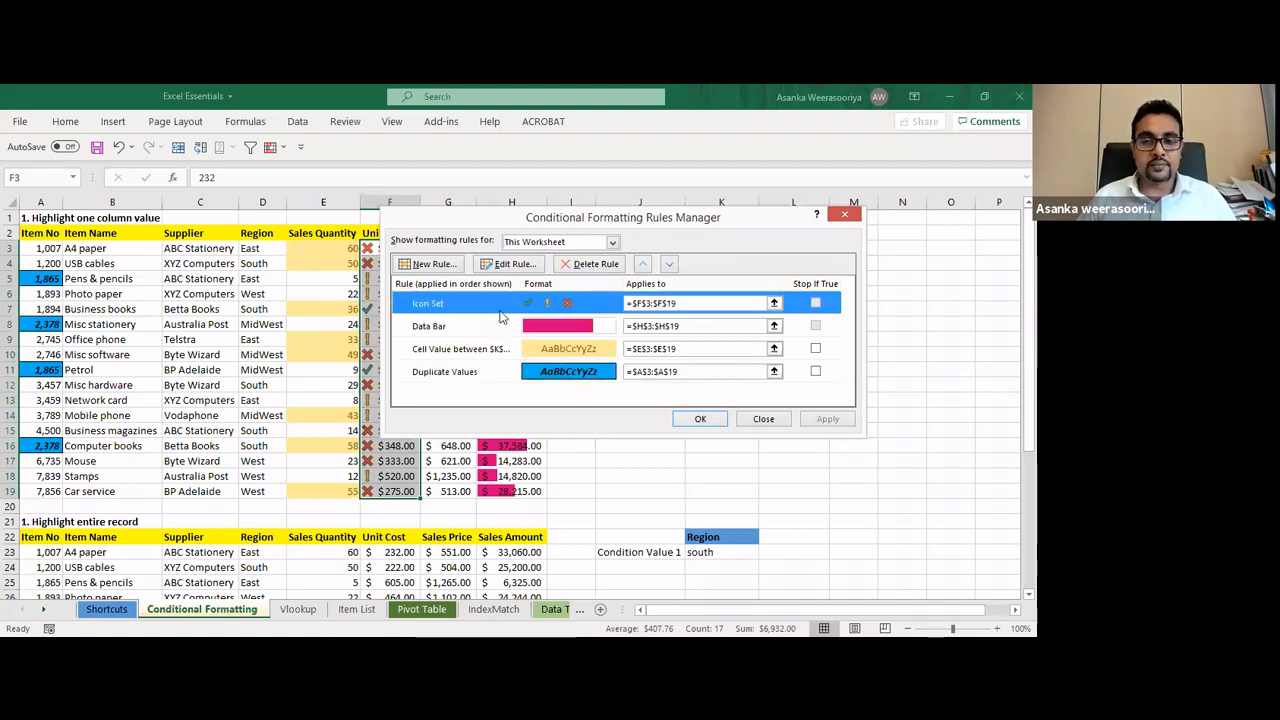
Show only the rules for the current selection, and return to listing those of the whole worksheet
{"action": "left_click", "coordinate": [612, 242]}
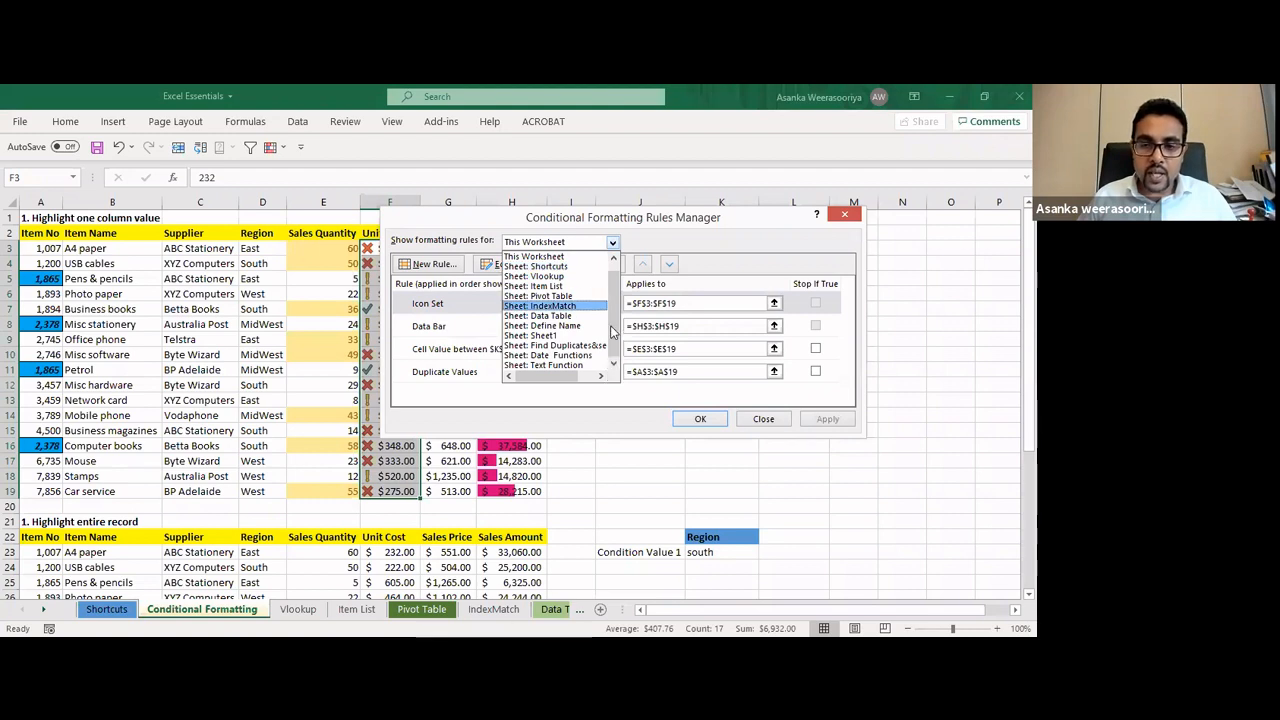
{"action": "left_click_drag", "start_coordinate": [614, 328], "coordinate": [614, 288]}
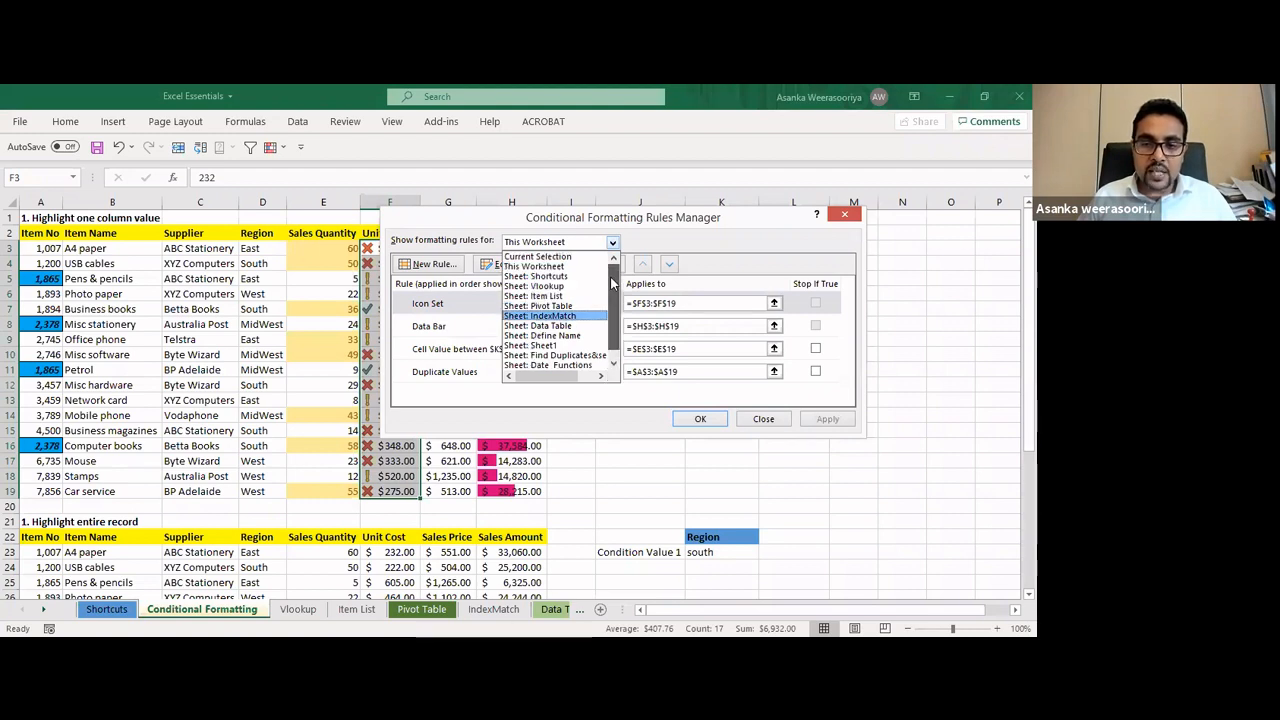
{"action": "left_click", "coordinate": [555, 256]}
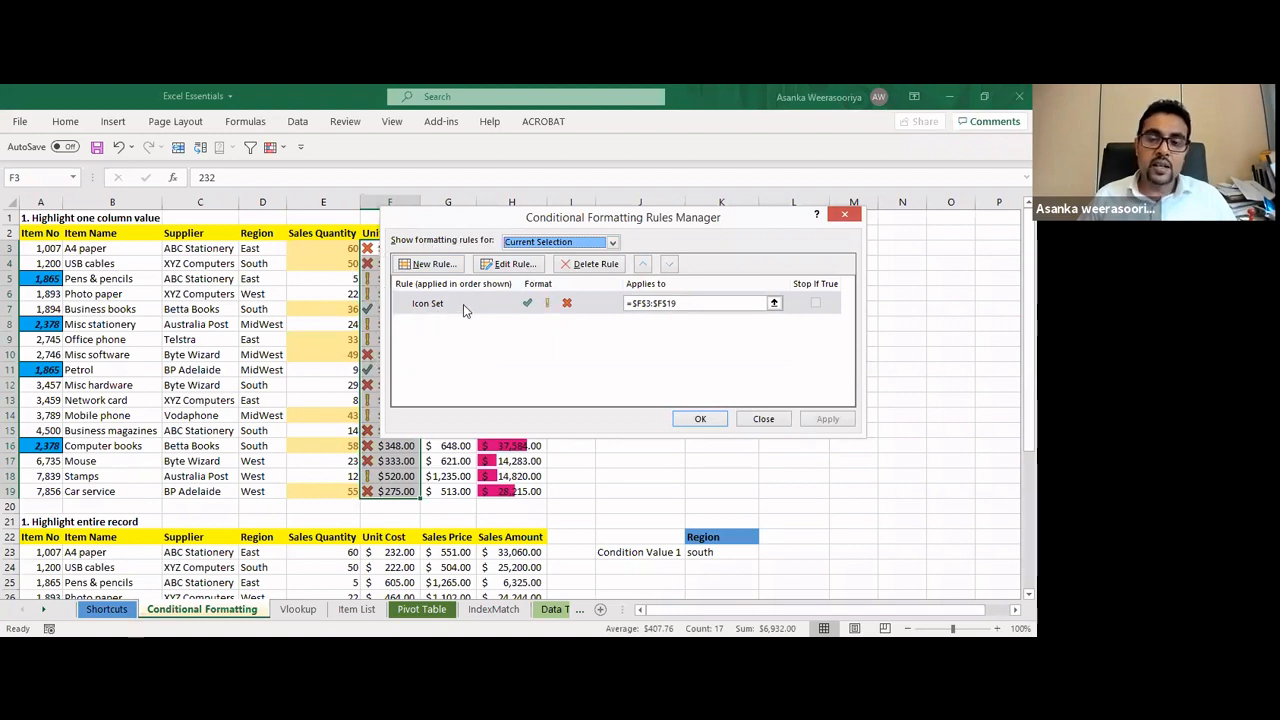
{"action": "left_click", "coordinate": [614, 246]}
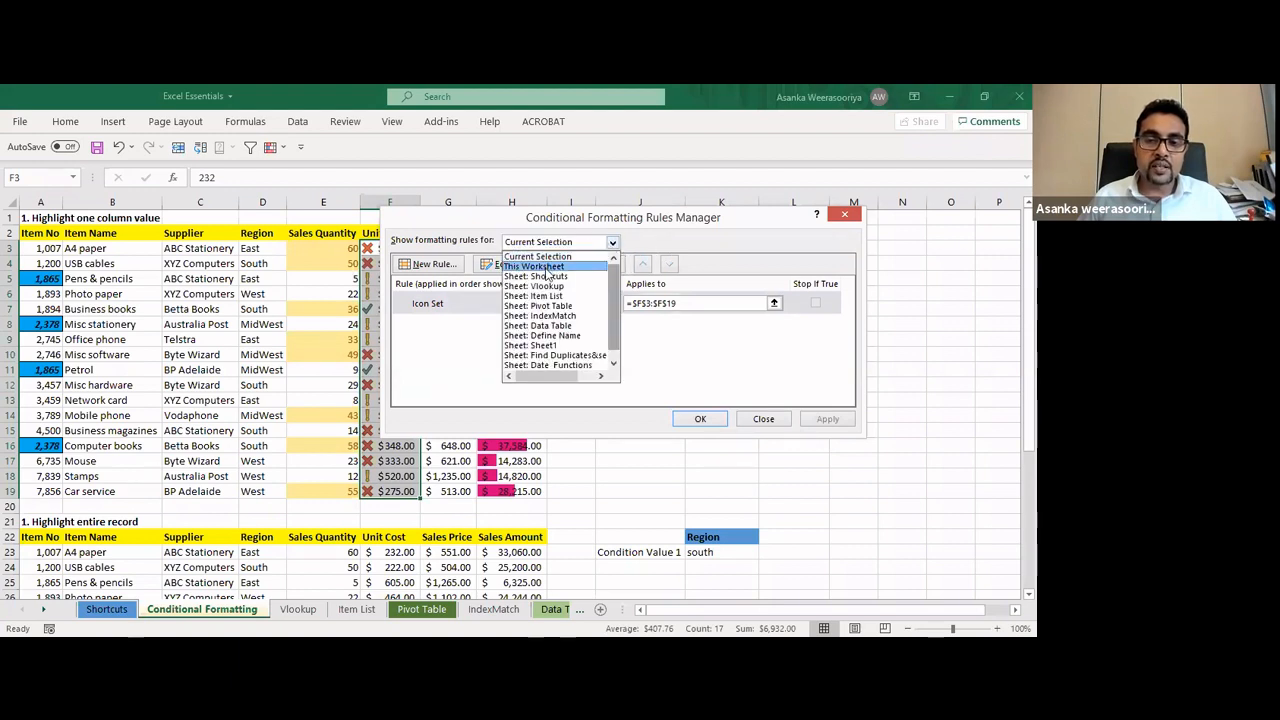
{"action": "left_click", "coordinate": [548, 264]}
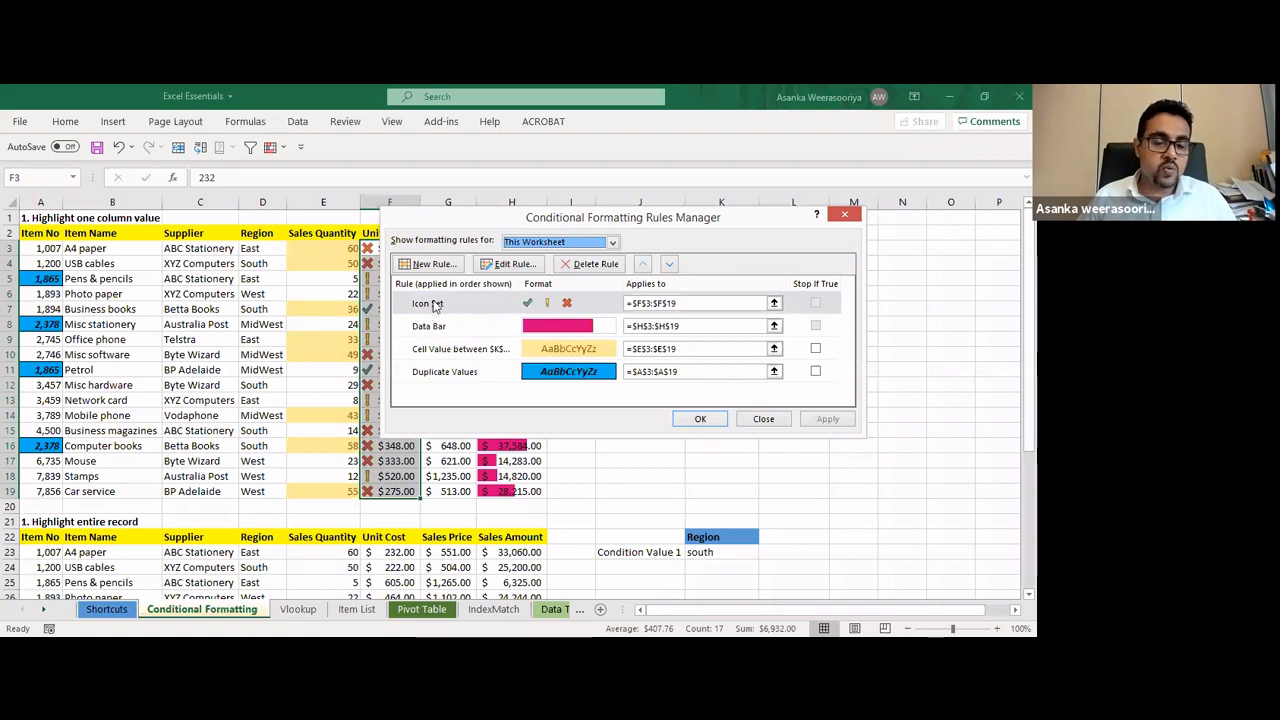
Edit the Unit Cost icon set rule so that both icon thresholds use the Number type
{"action": "left_click", "coordinate": [440, 308]}
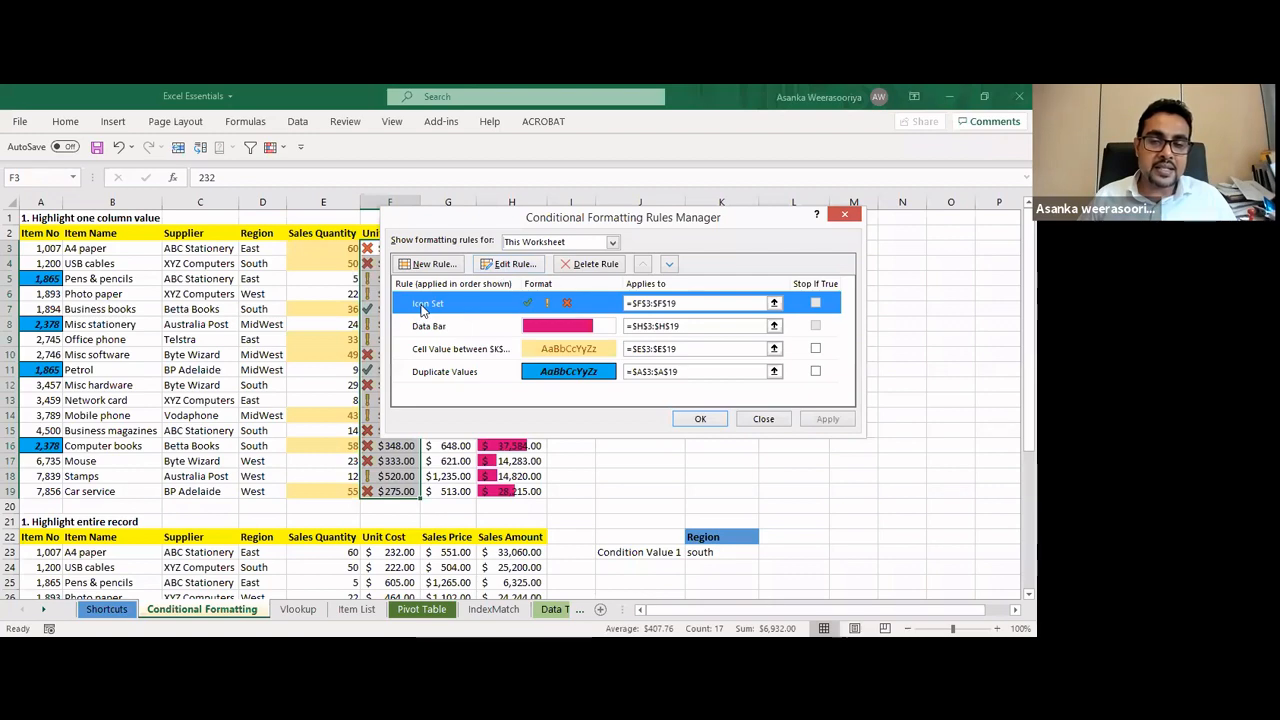
{"action": "left_click", "coordinate": [527, 266]}
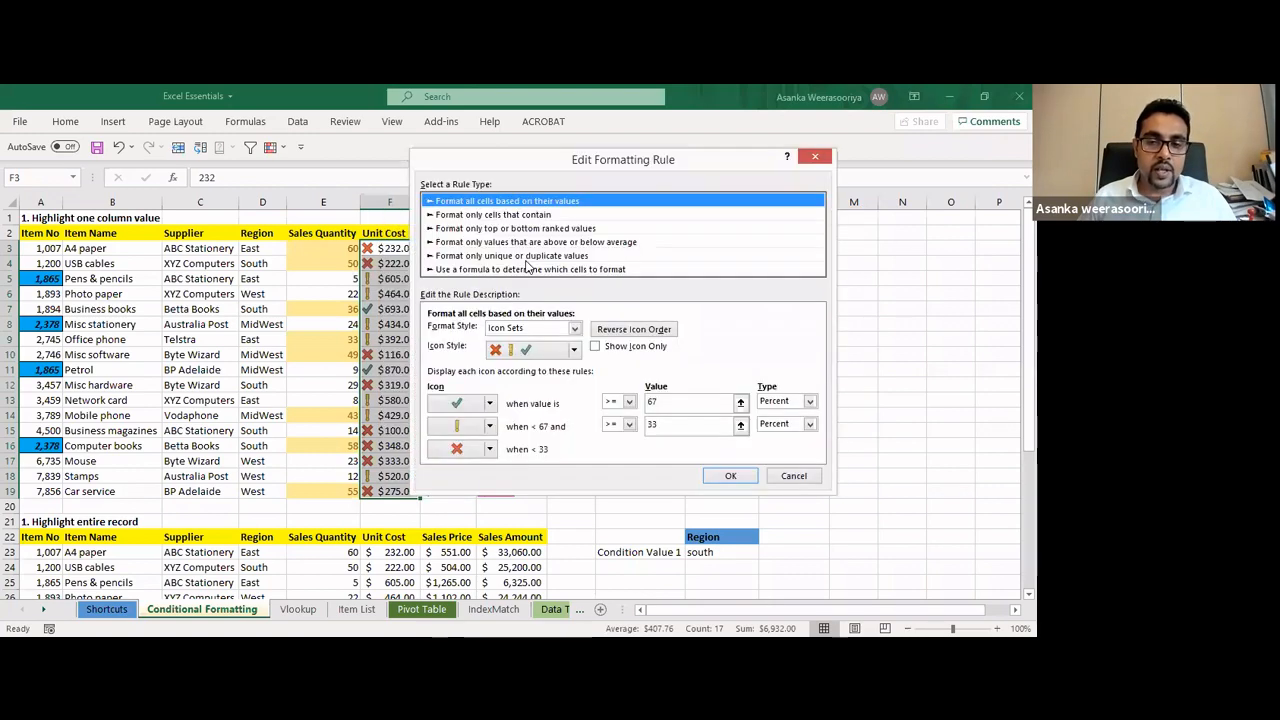
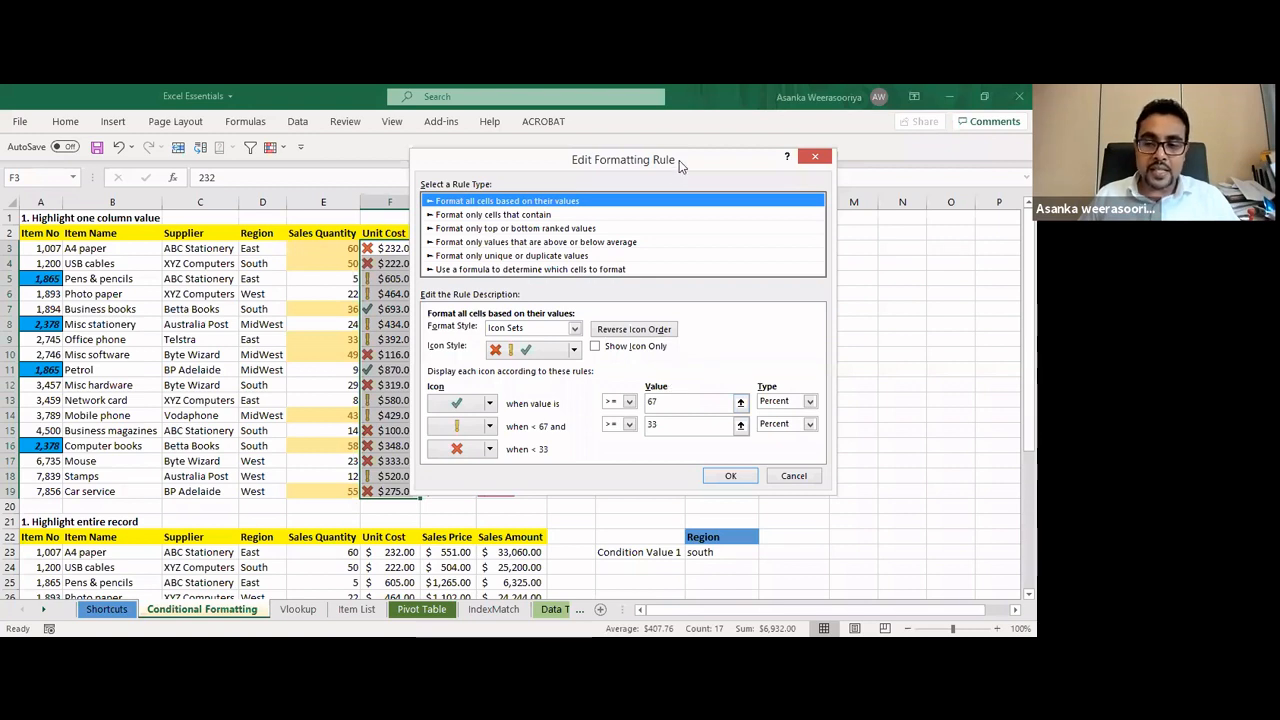
{"action": "left_click_drag", "start_coordinate": [679, 161], "coordinate": [760, 159]}
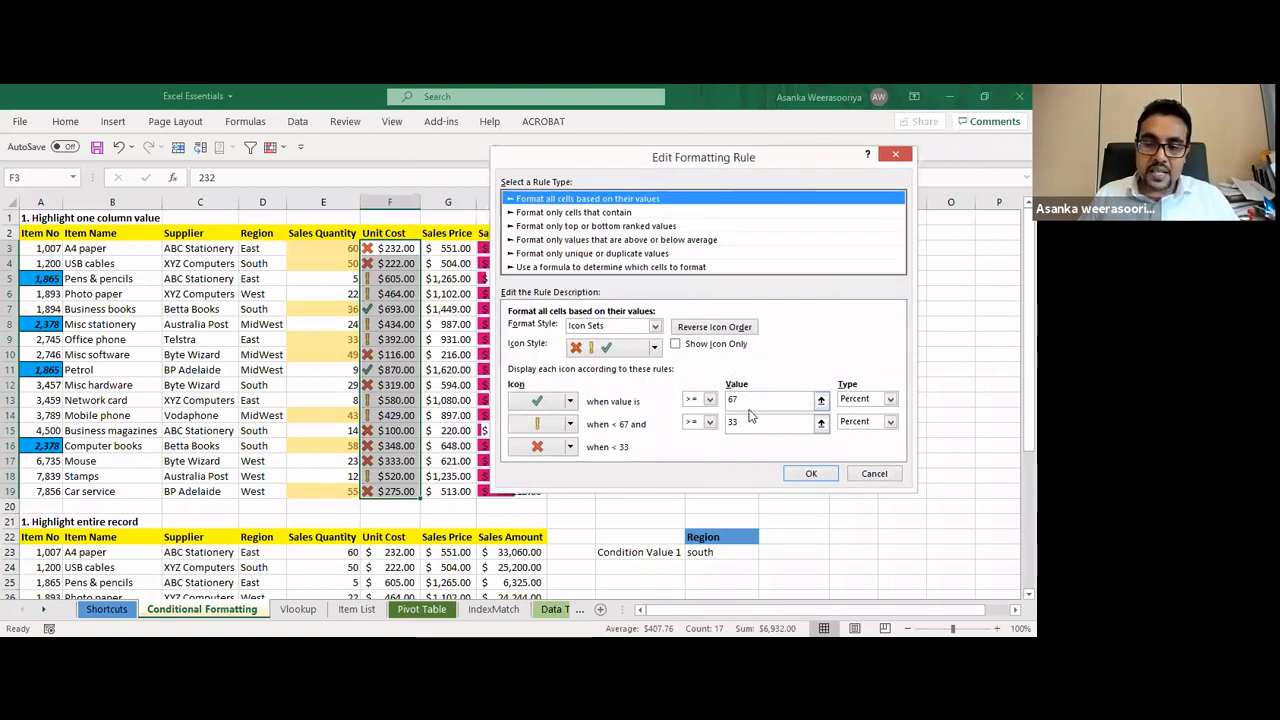
{"action": "left_click", "coordinate": [890, 400]}
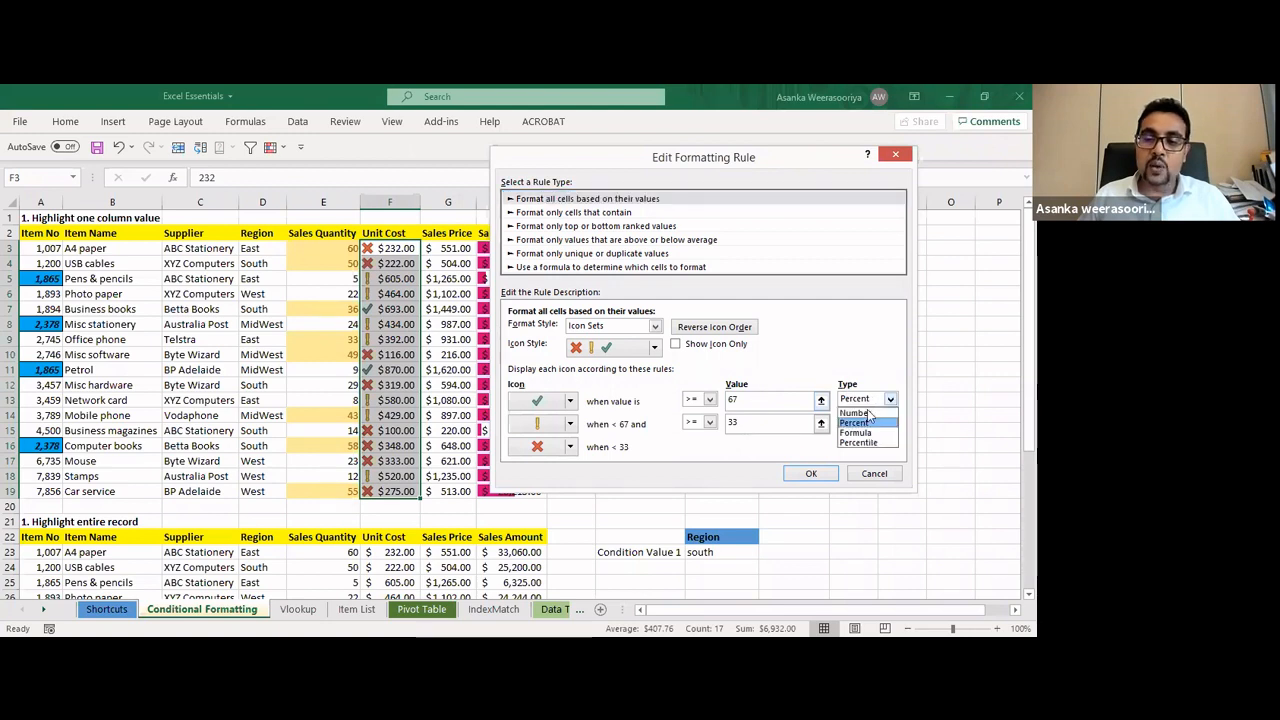
{"action": "left_click", "coordinate": [855, 412]}
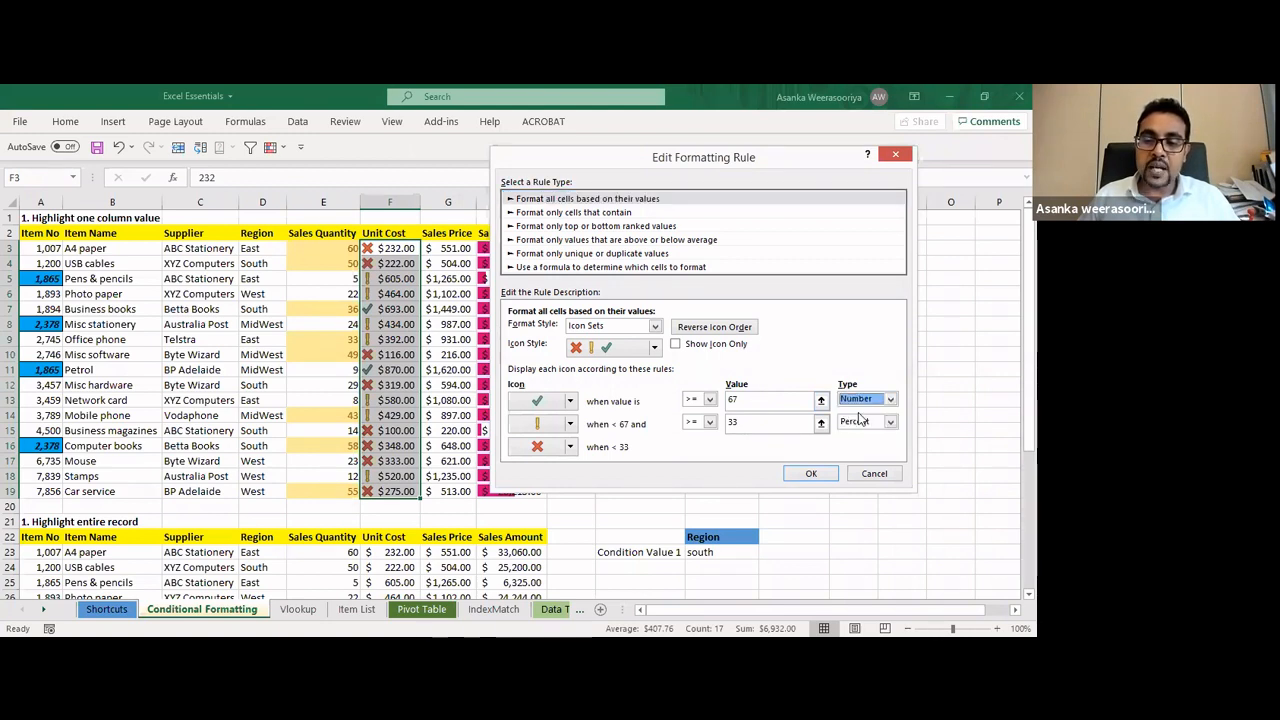
{"action": "left_click", "coordinate": [890, 422]}
{"action": "left_click", "coordinate": [860, 434]}
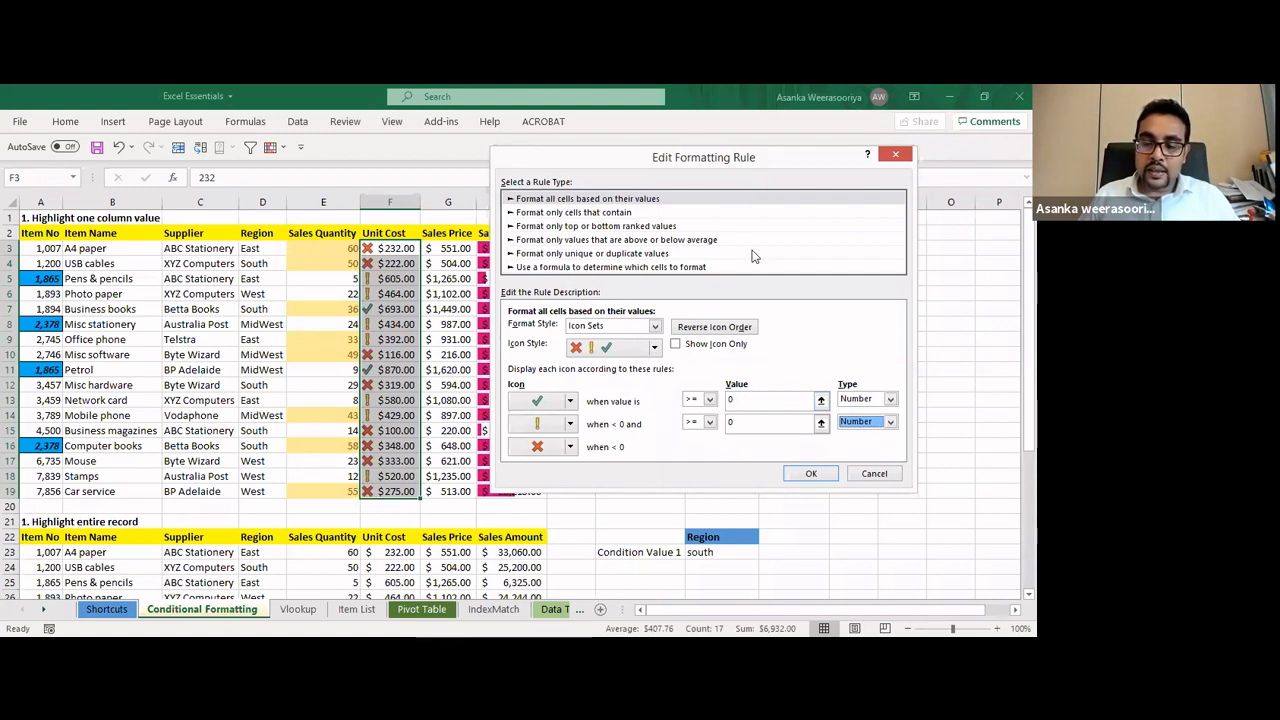
Try 30 and a reference to cell K3 as the check mark icon's threshold value
{"action": "left_click_drag", "start_coordinate": [761, 157], "coordinate": [418, 201]}
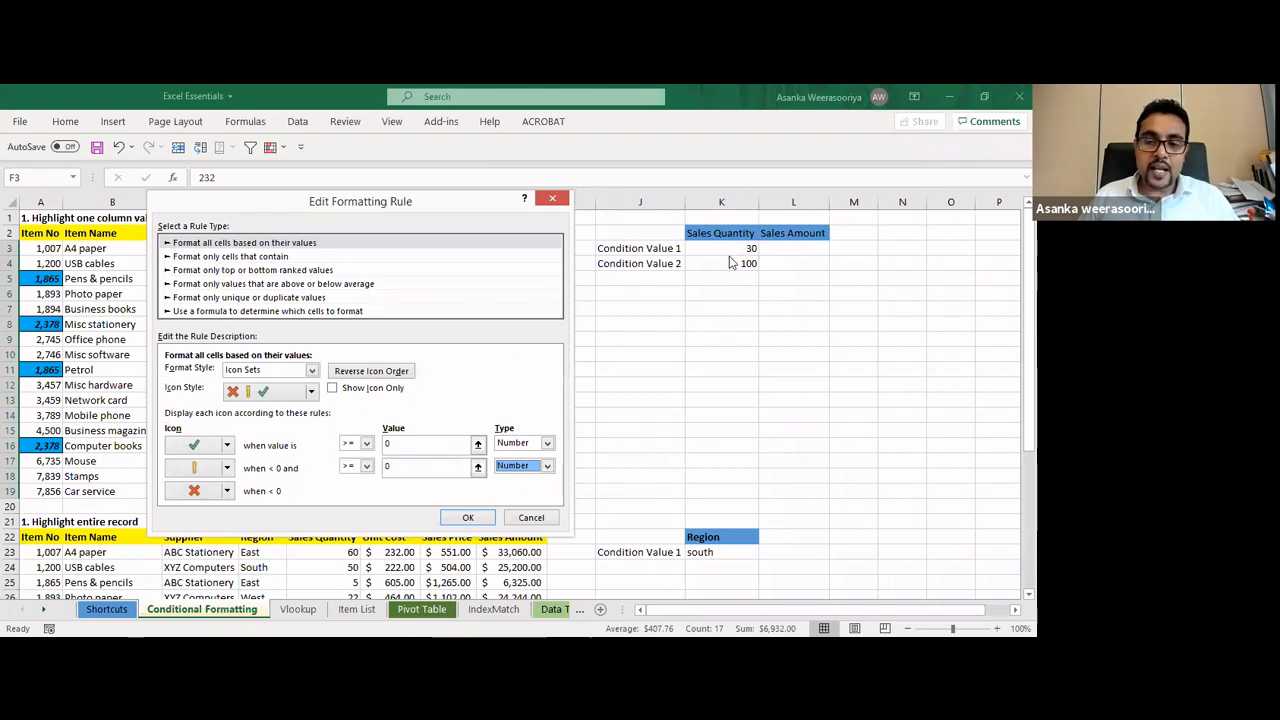
{"action": "left_click", "coordinate": [401, 443]}
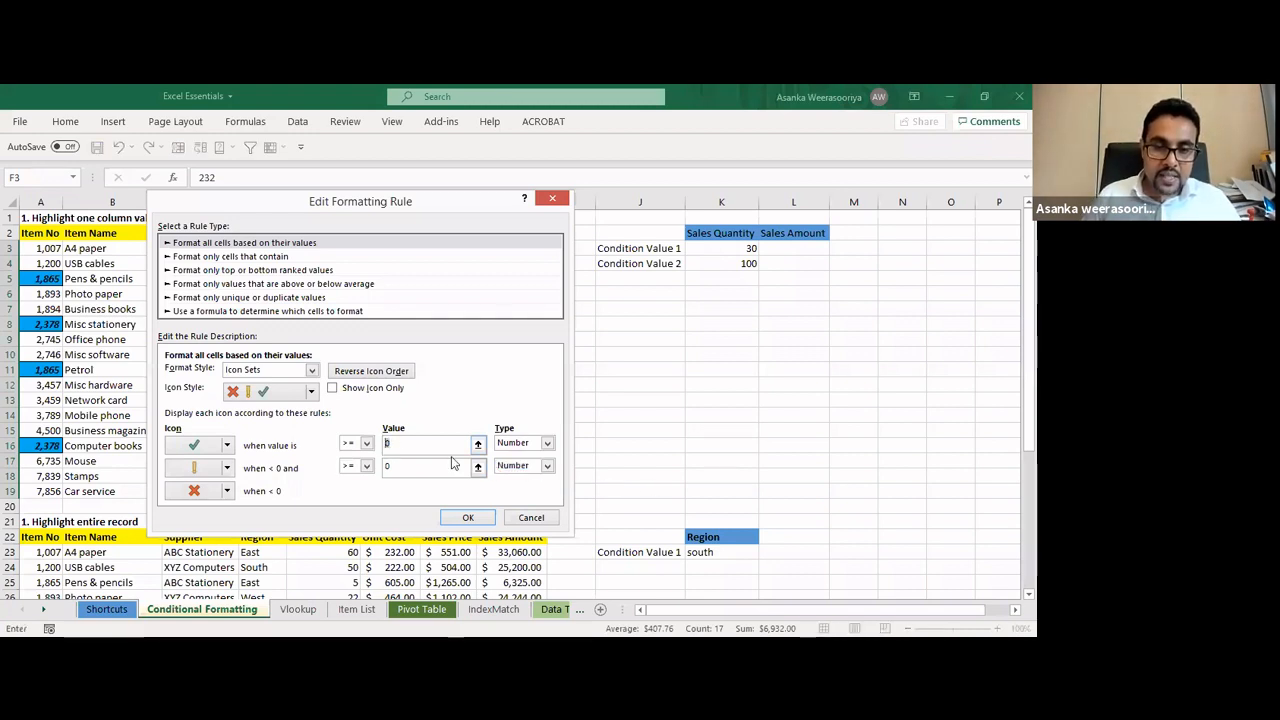
{"action": "type", "text": "30"}
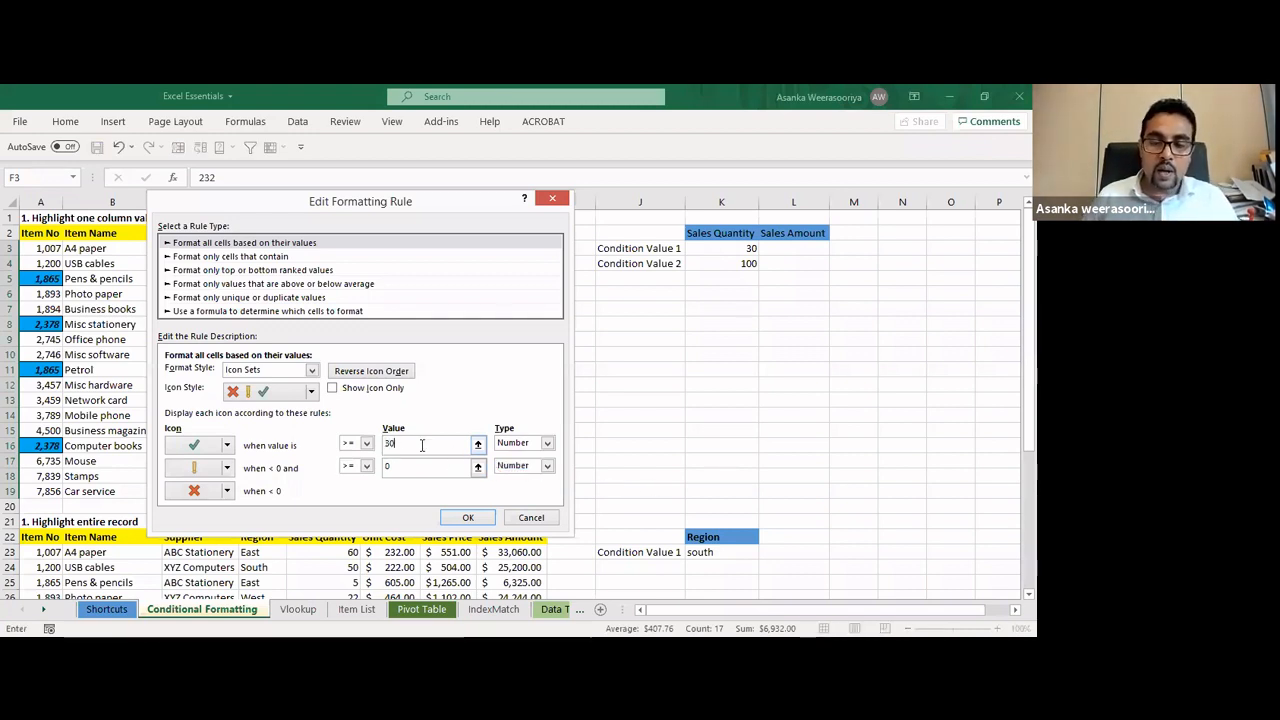
{"action": "key", "text": "BackSpace"}
{"action": "key", "text": "BackSpace"}
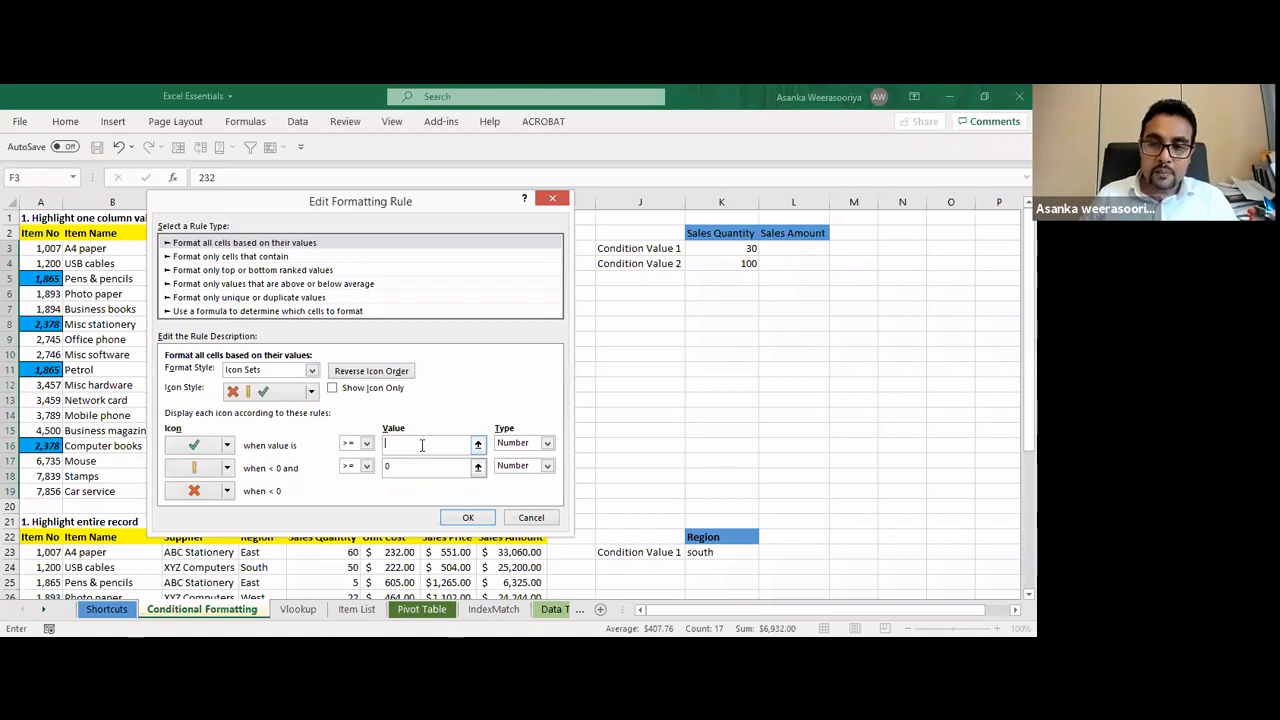
{"action": "left_click", "coordinate": [726, 248]}
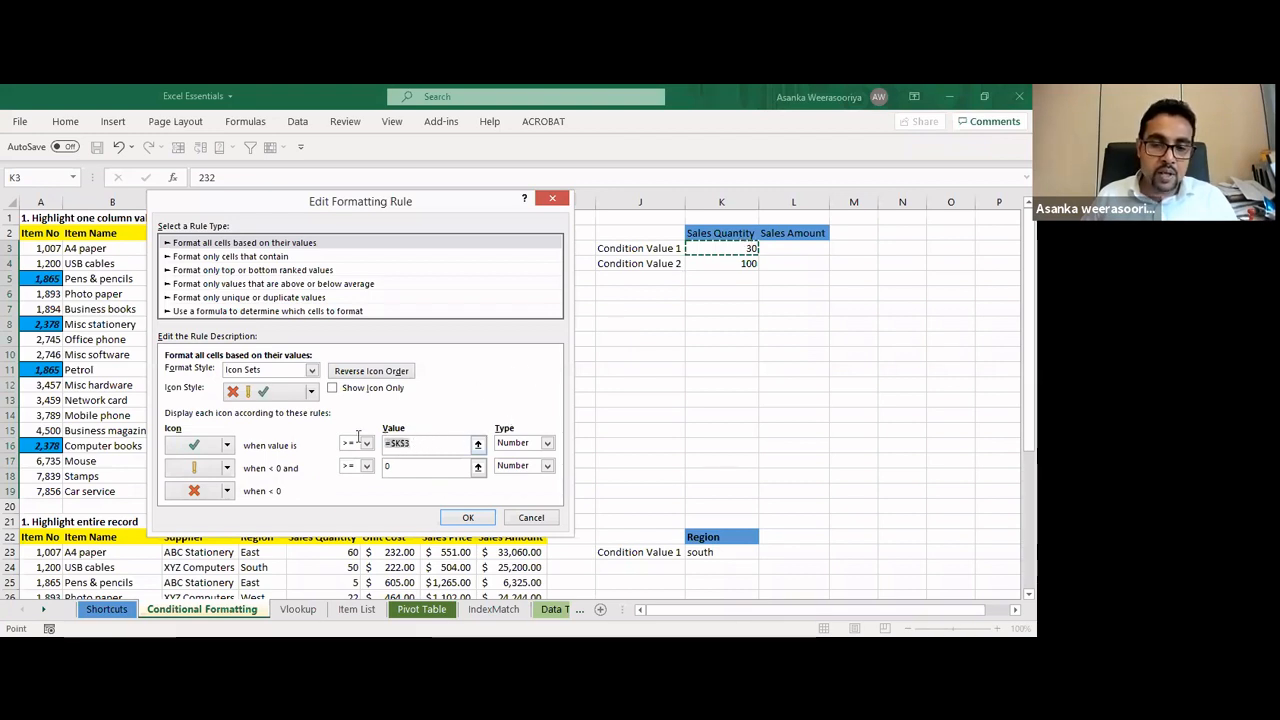
{"action": "left_click_drag", "start_coordinate": [358, 436], "coordinate": [358, 436]}
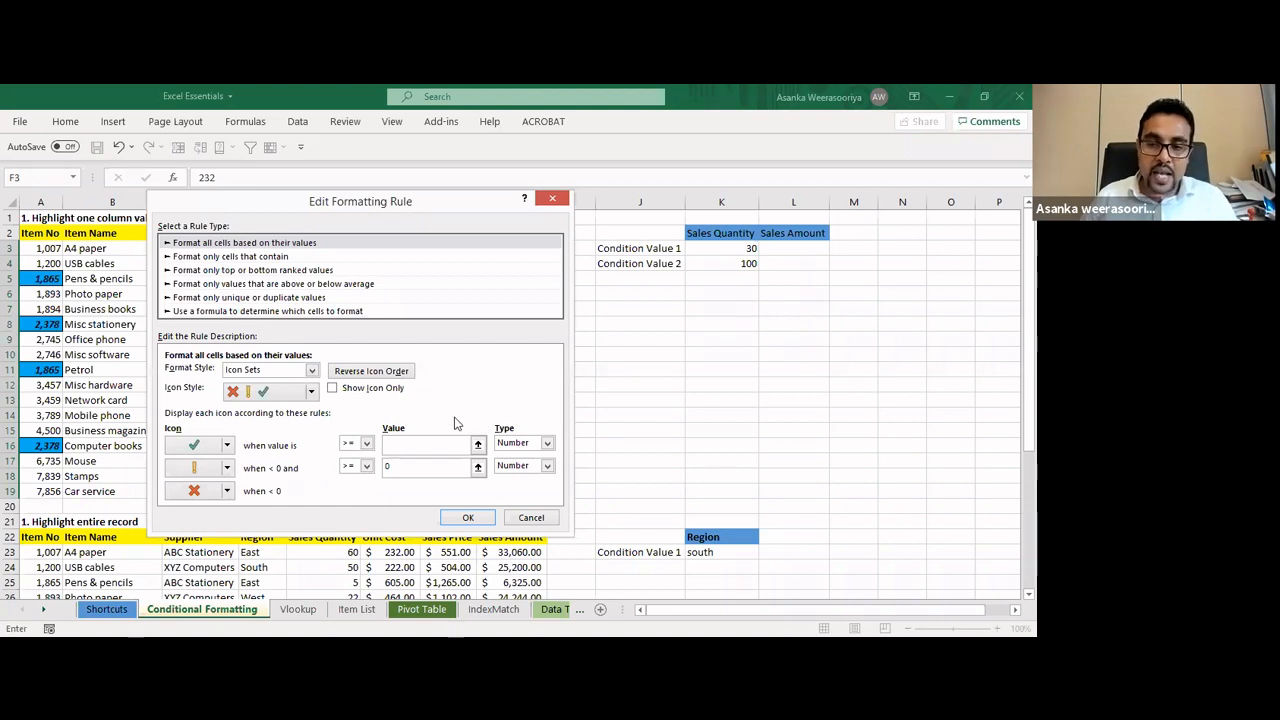
Try 100 as the check mark icon's threshold, and replace it with a reference to cell K4
{"action": "type", "text": "100"}
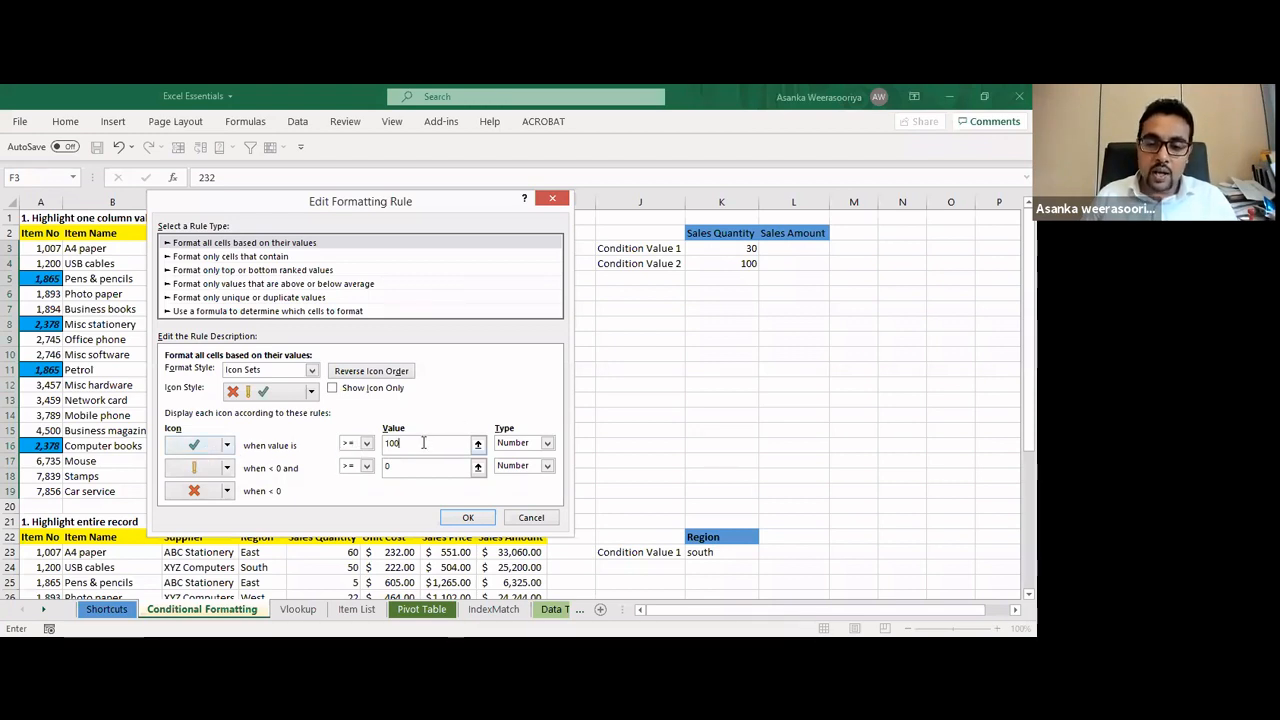
{"action": "key", "text": "BackSpace"}
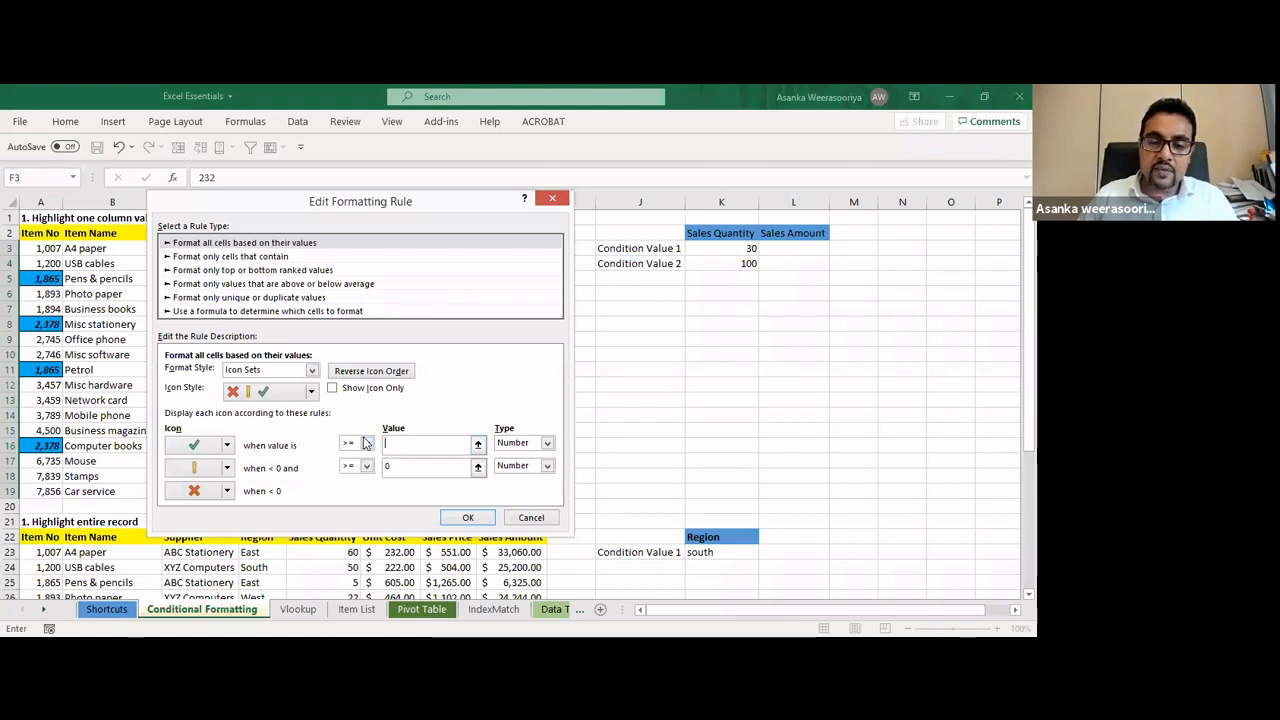
{"action": "left_click", "coordinate": [738, 263]}
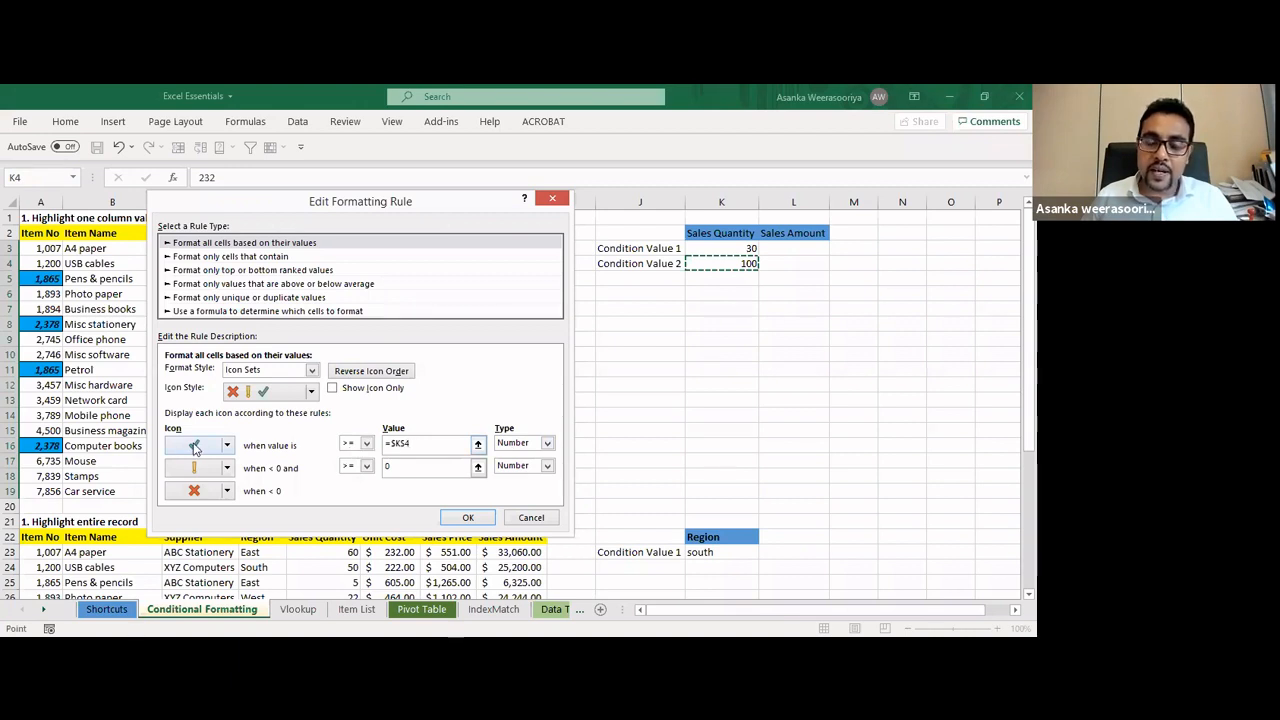
Set the exclamation icon's threshold to a reference to cell K3, and apply the edited icon set rule to Unit Cost
{"action": "left_click", "coordinate": [400, 465]}
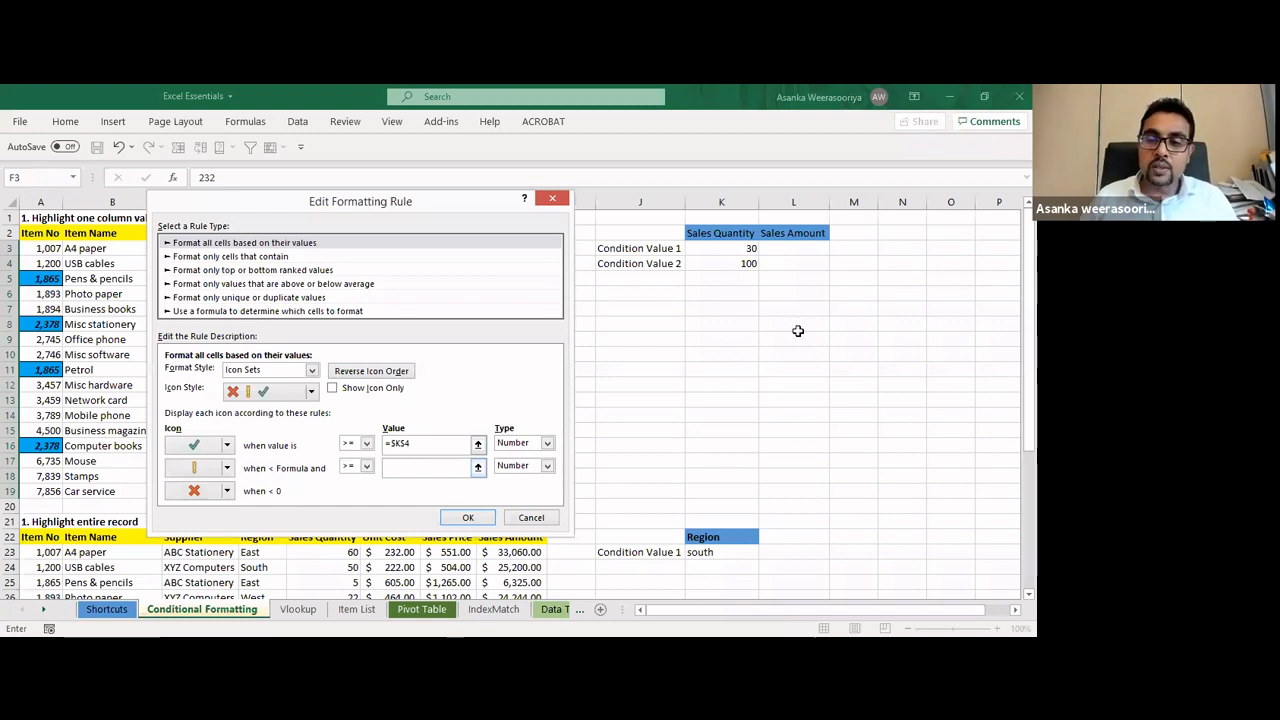
{"action": "left_click", "coordinate": [749, 247]}
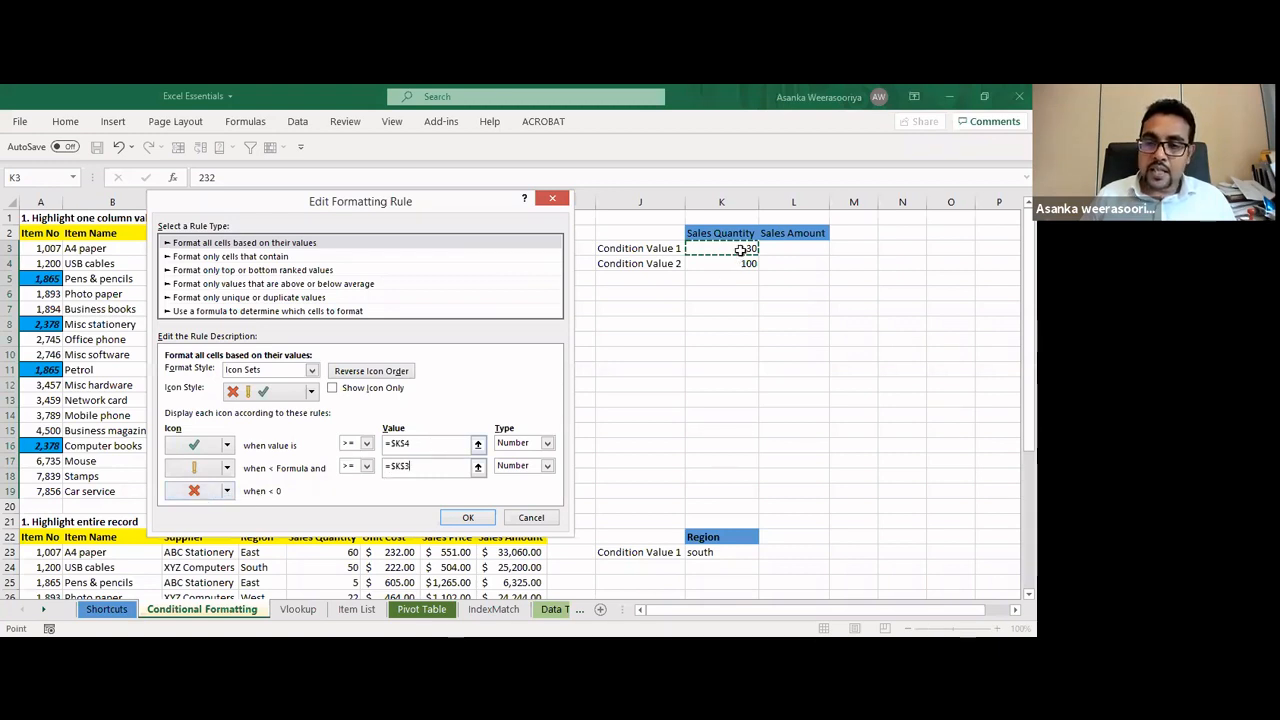
{"action": "left_click", "coordinate": [418, 443]}
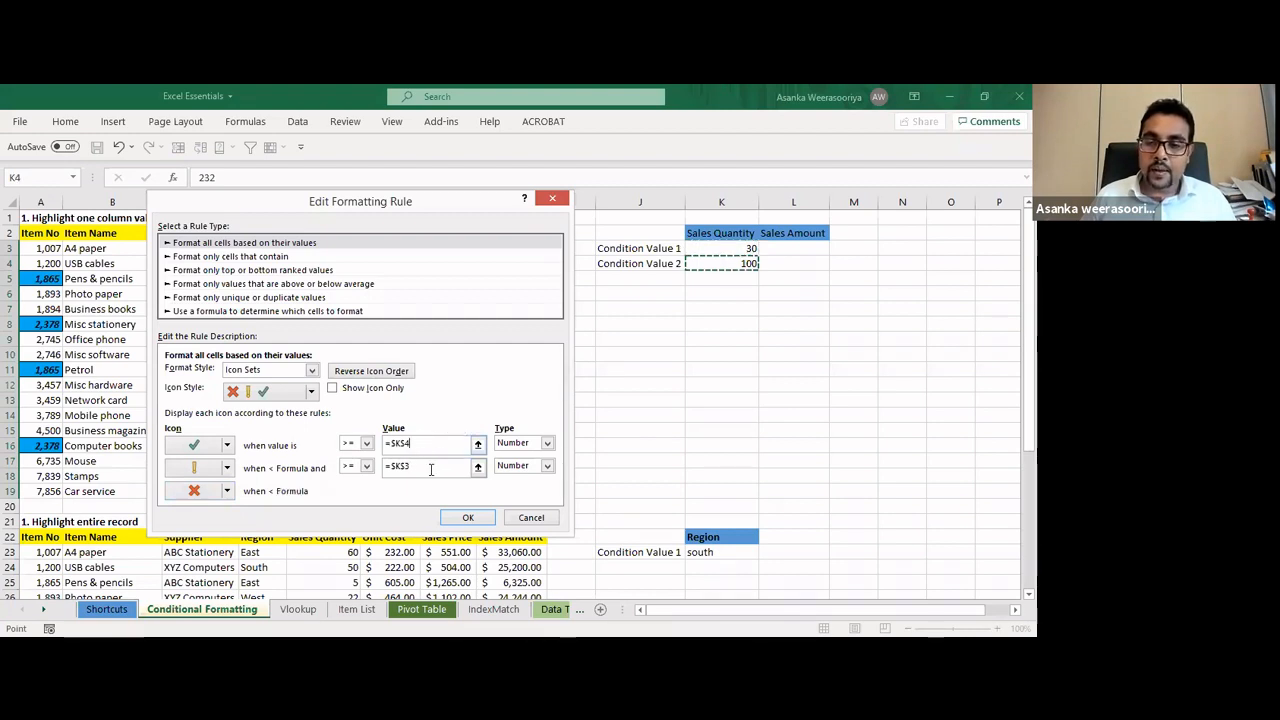
{"action": "left_click", "coordinate": [431, 467]}
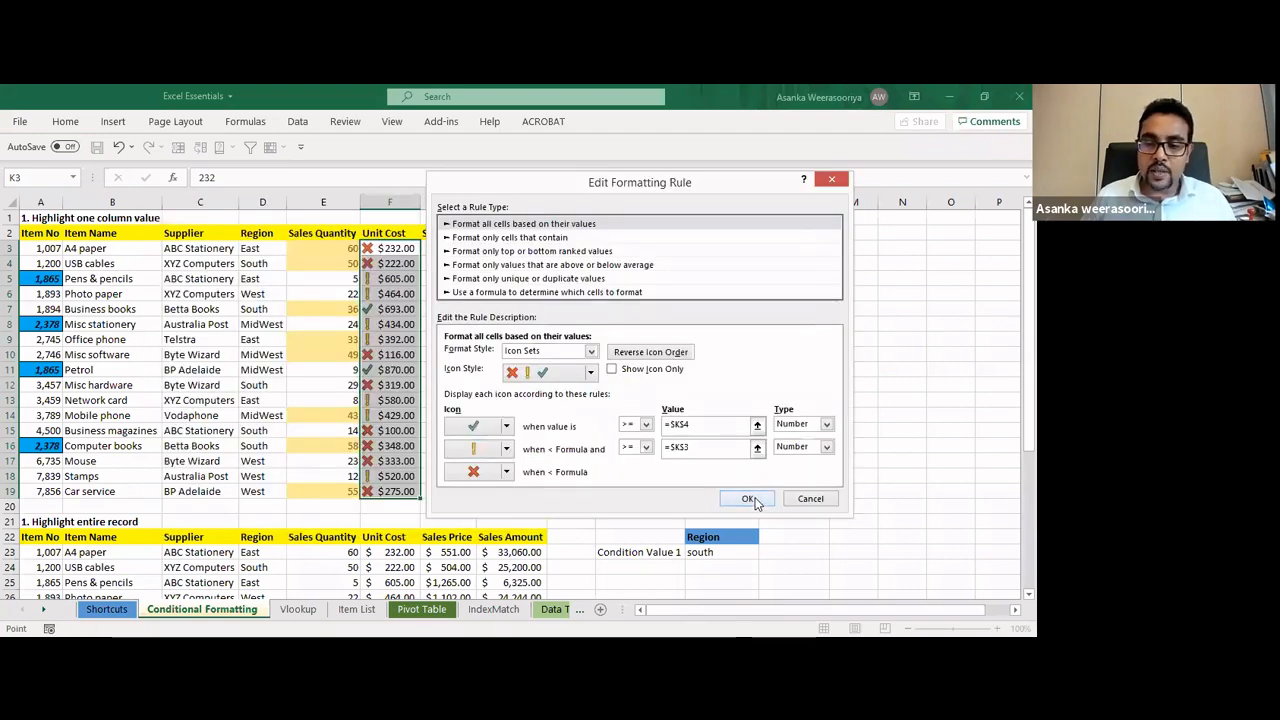
{"action": "left_click", "coordinate": [747, 498]}
{"action": "left_click", "coordinate": [828, 420]}
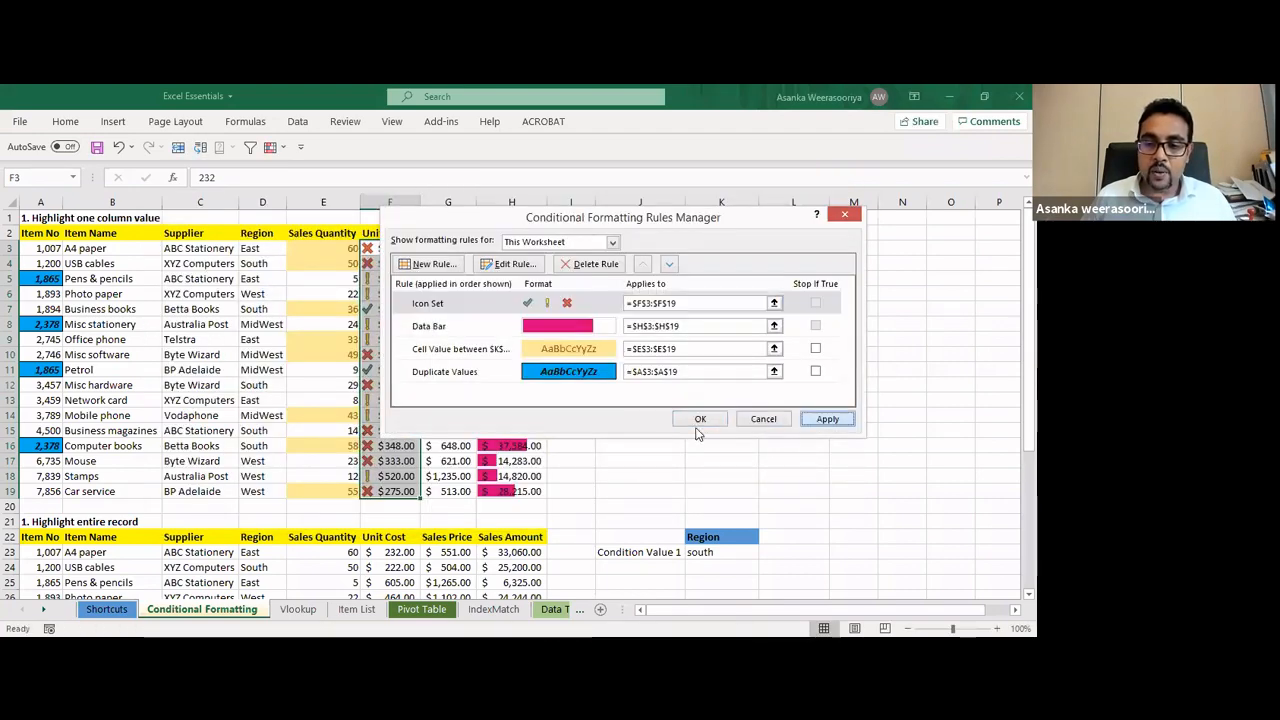
{"action": "left_click", "coordinate": [703, 420]}
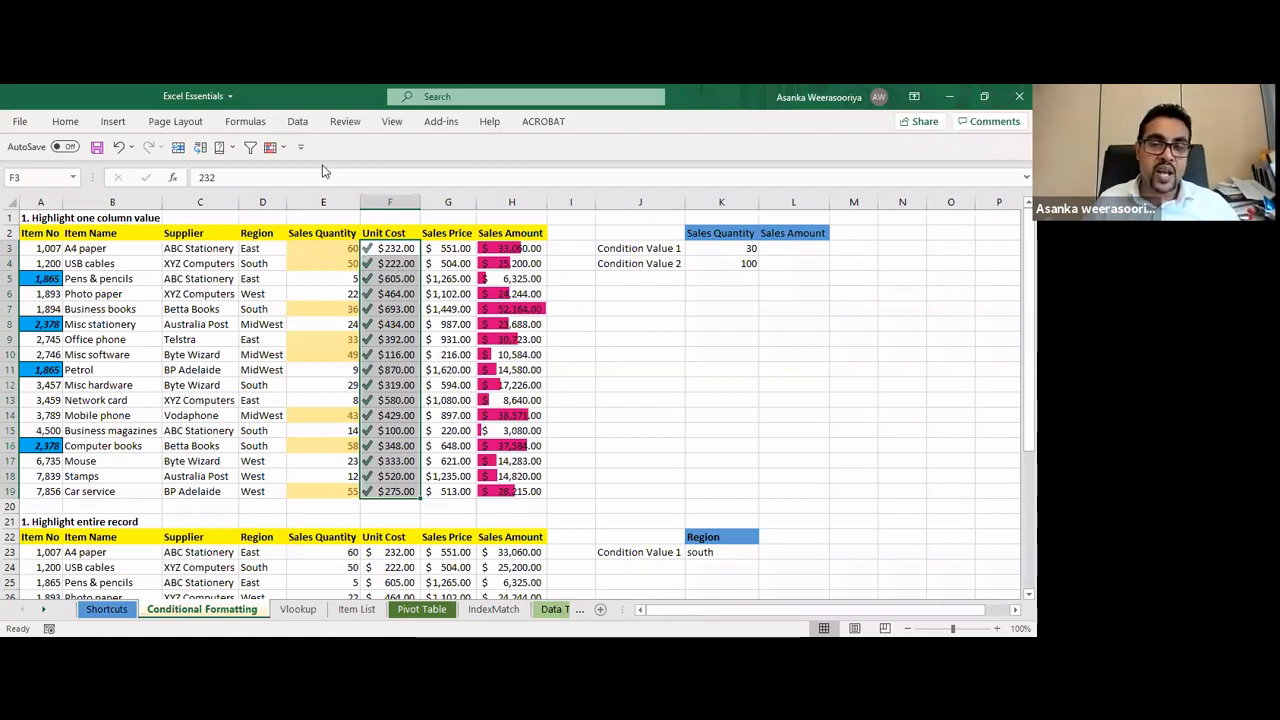
Reopen the Unit Cost icon set rule for editing and set the check mark icon's threshold to the number 500
{"action": "left_click", "coordinate": [68, 123]}
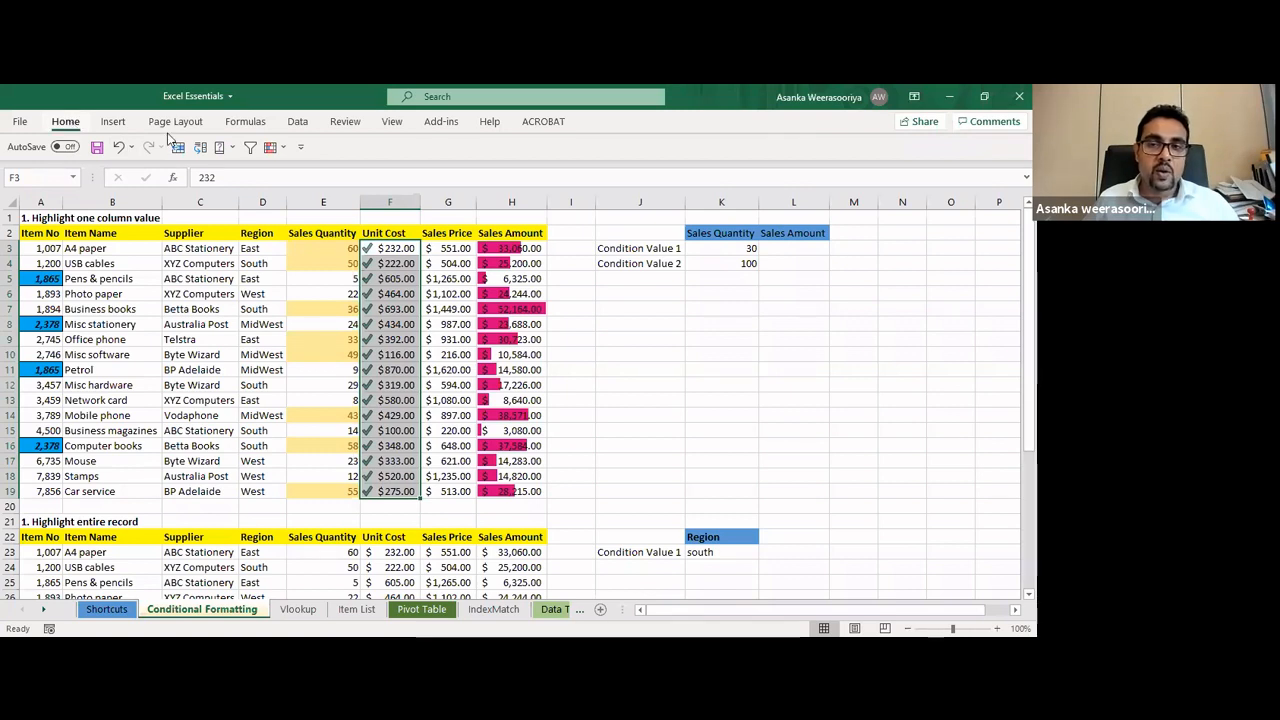
{"action": "left_click", "coordinate": [599, 178]}
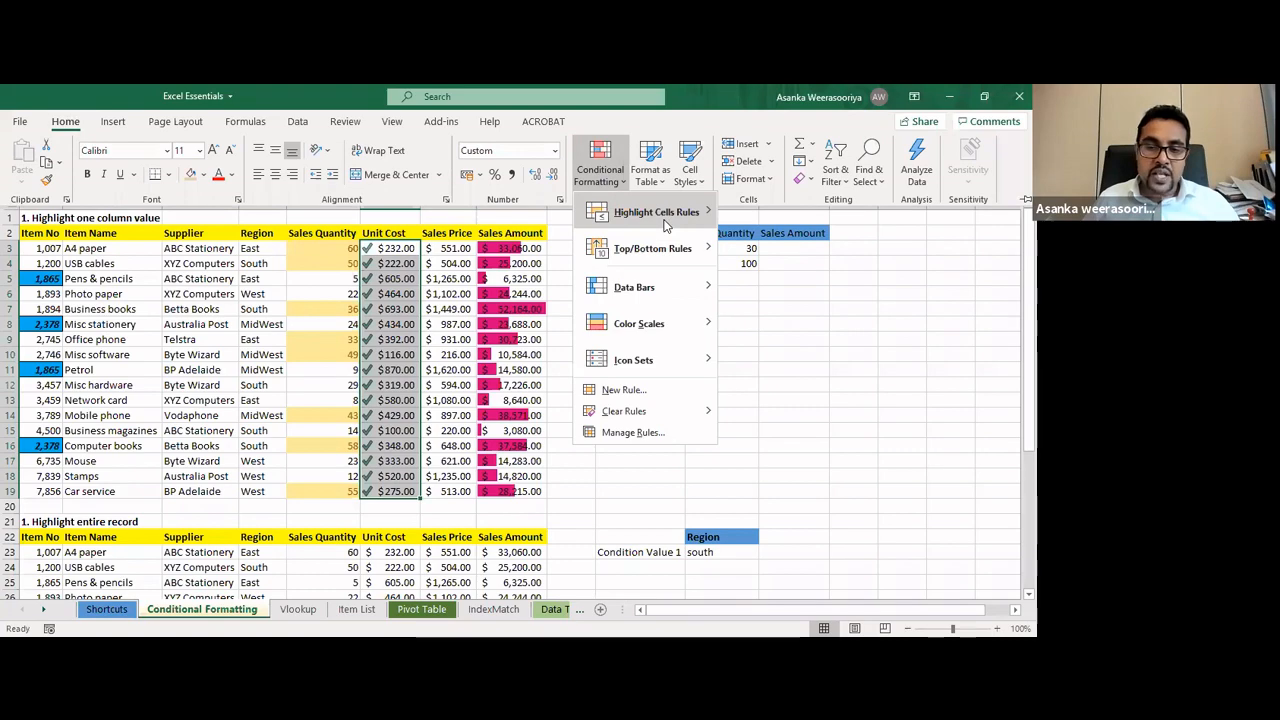
{"action": "left_click", "coordinate": [632, 432]}
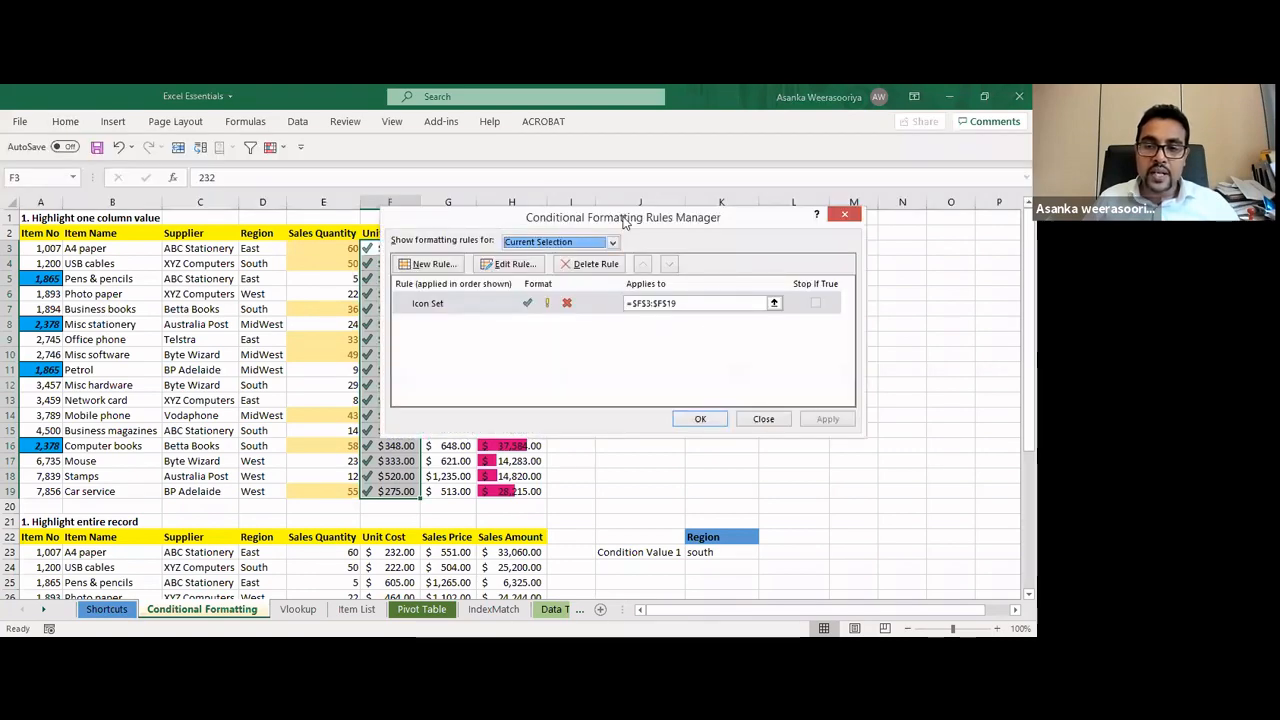
{"action": "left_click_drag", "start_coordinate": [624, 222], "coordinate": [906, 165]}
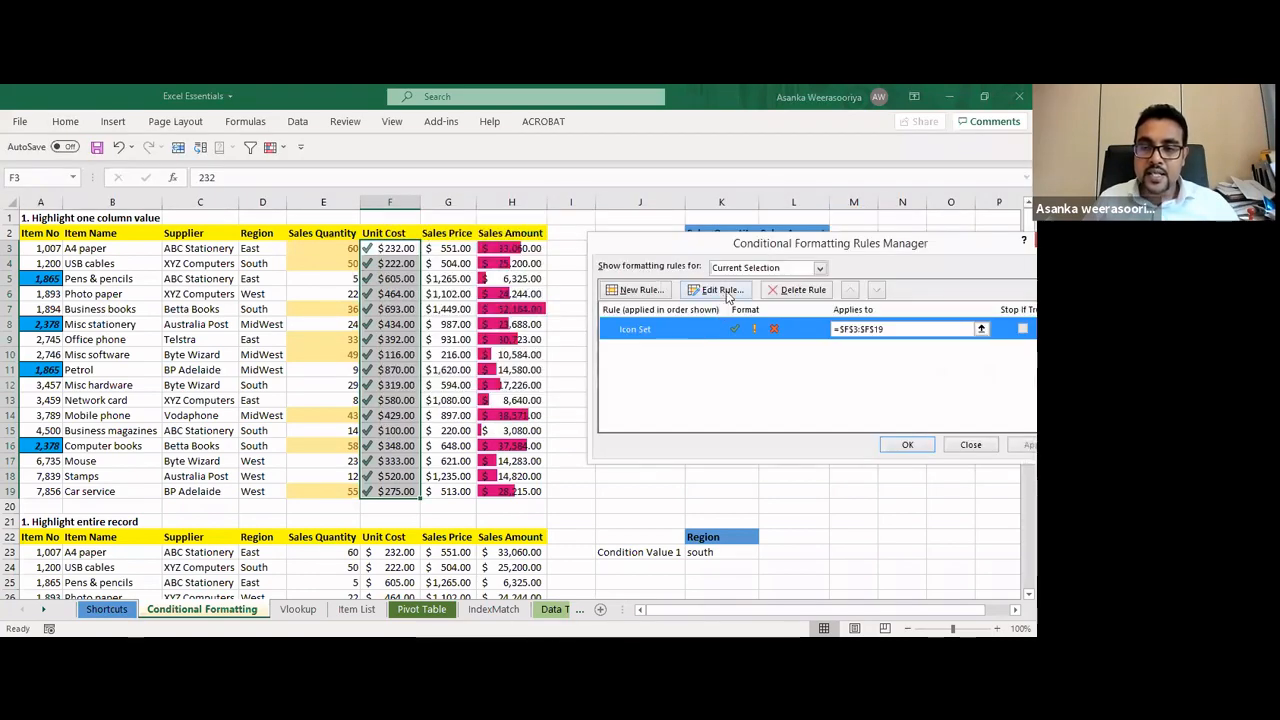
{"action": "left_click", "coordinate": [726, 292]}
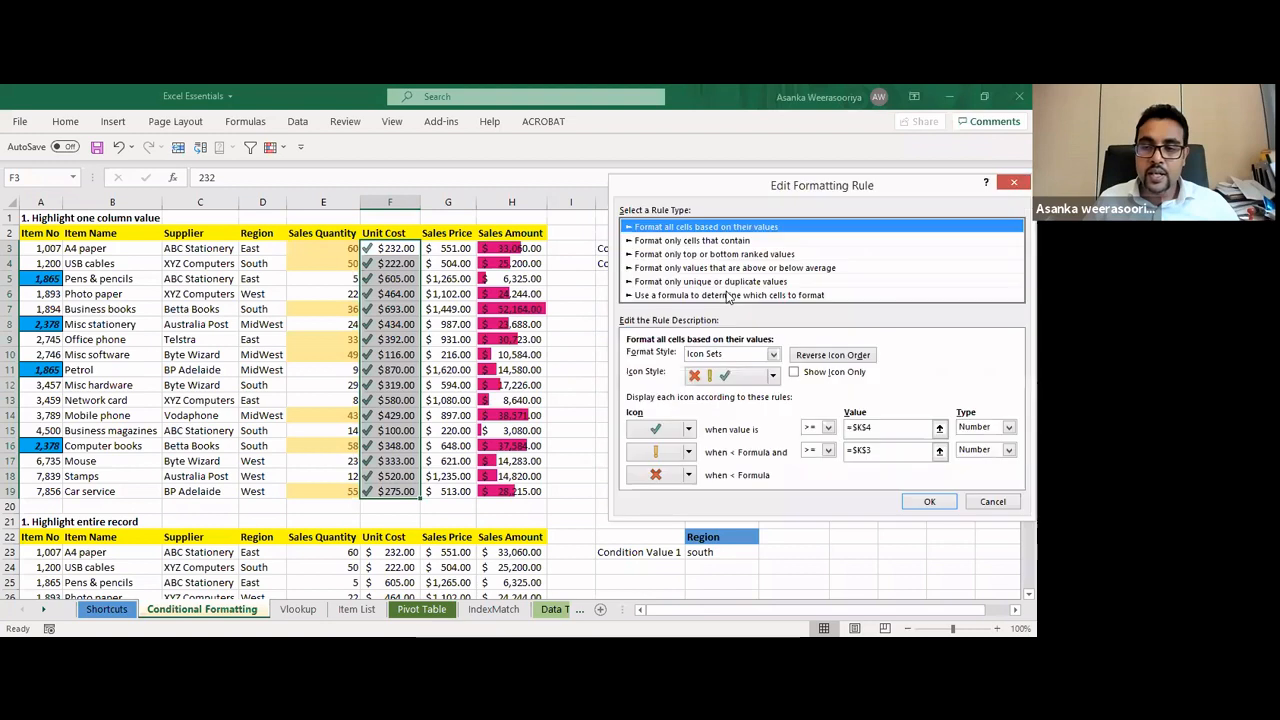
{"action": "left_click", "coordinate": [880, 431]}
{"action": "key", "text": "BackSpace"}
{"action": "key", "text": "BackSpace"}
{"action": "key", "text": "BackSpace"}
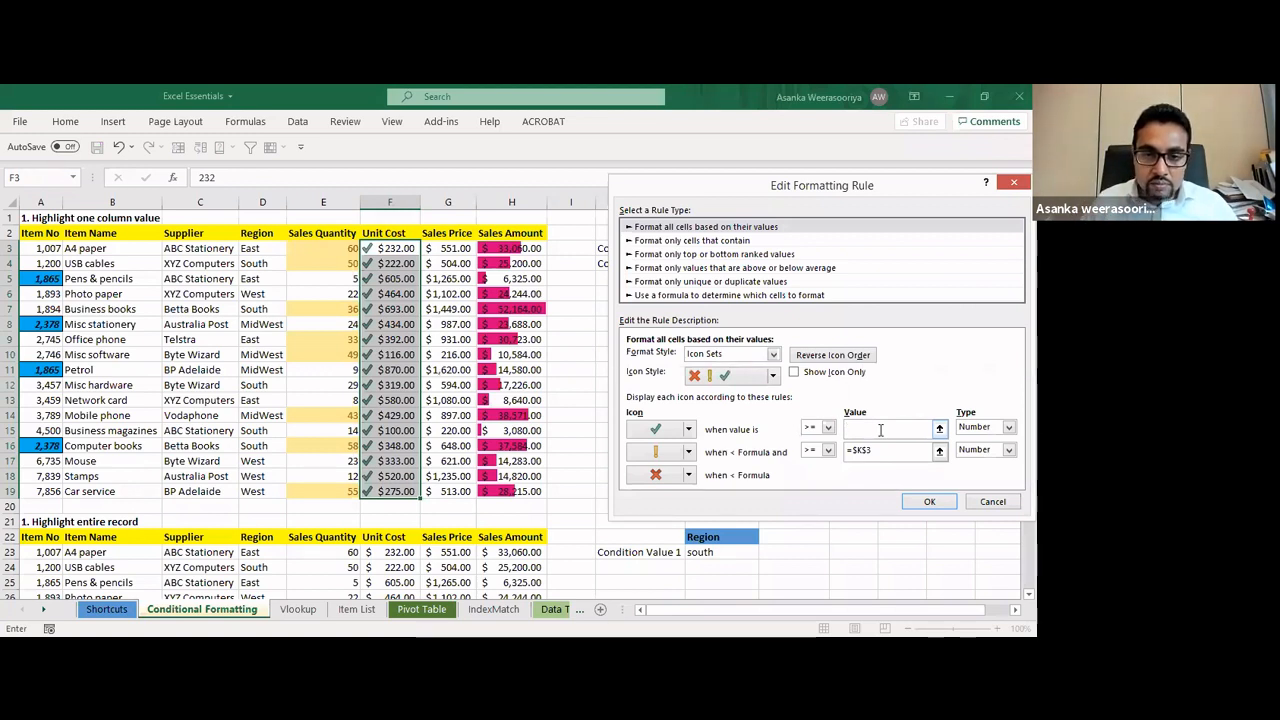
{"action": "type", "text": "5"}
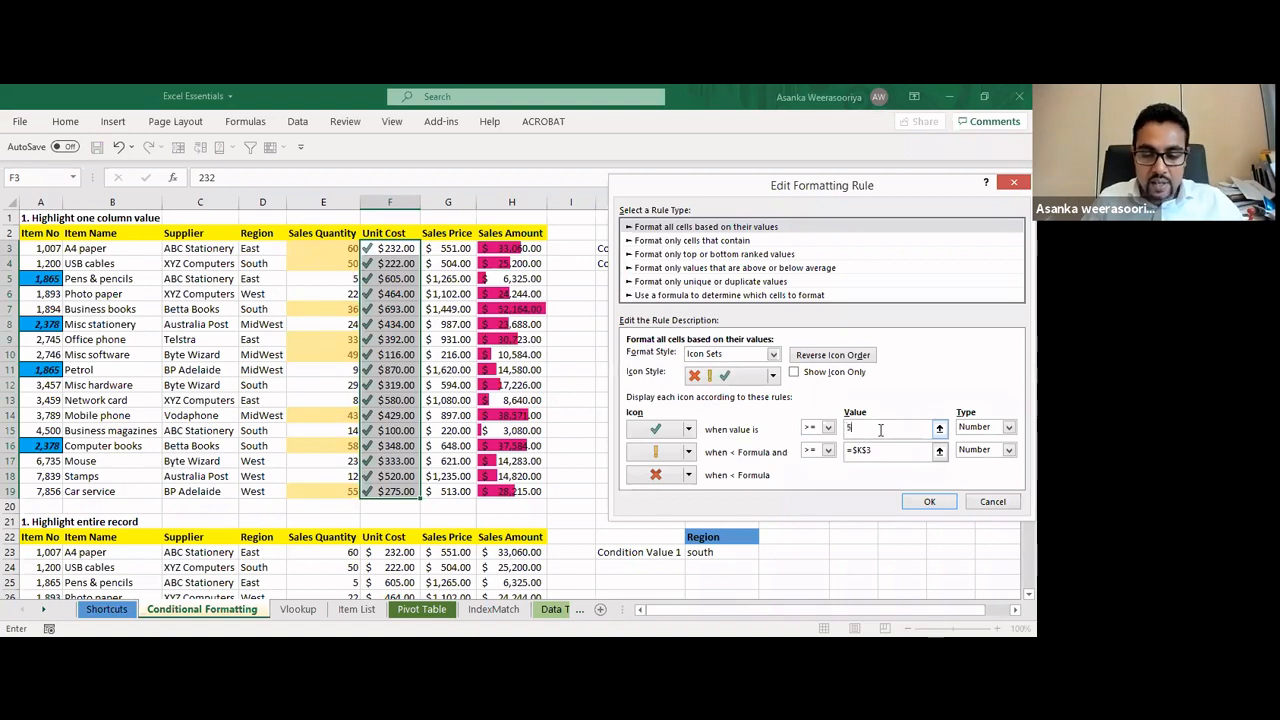
{"action": "type", "text": "00"}
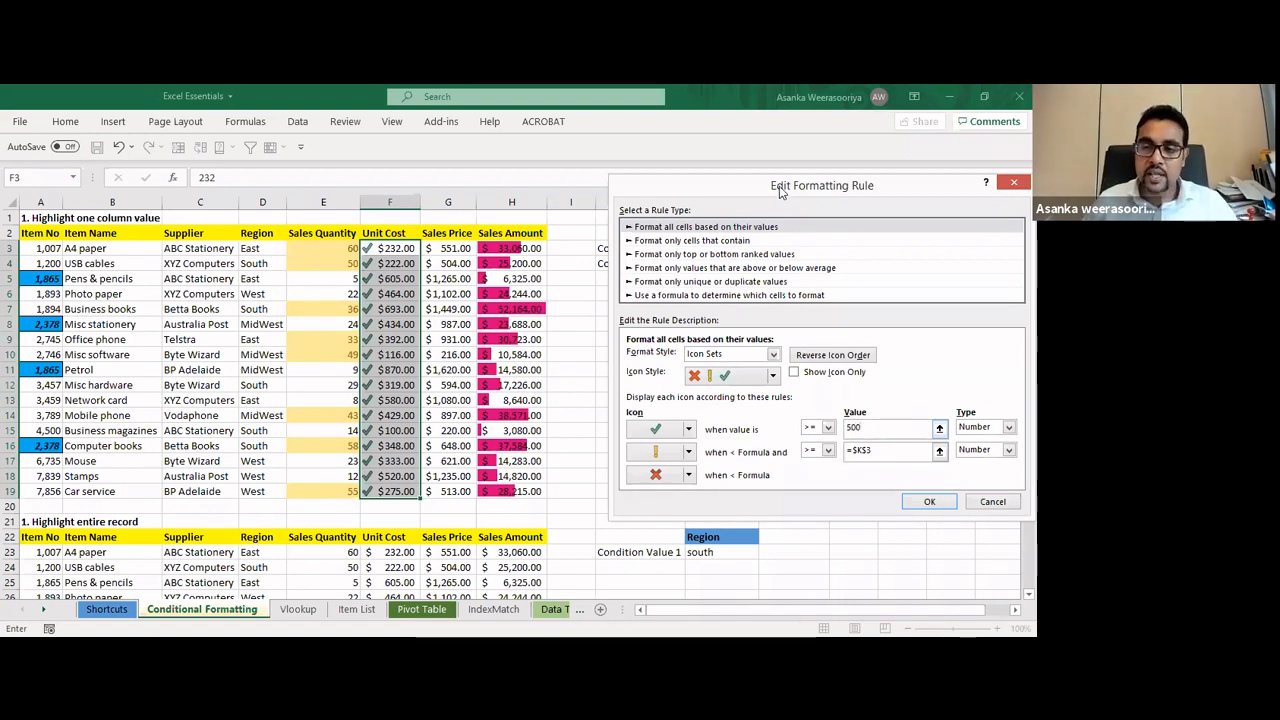
Set the exclamation icon's threshold to 300, apply the icon set rule and close the rules manager
{"action": "left_click_drag", "start_coordinate": [781, 191], "coordinate": [753, 328]}
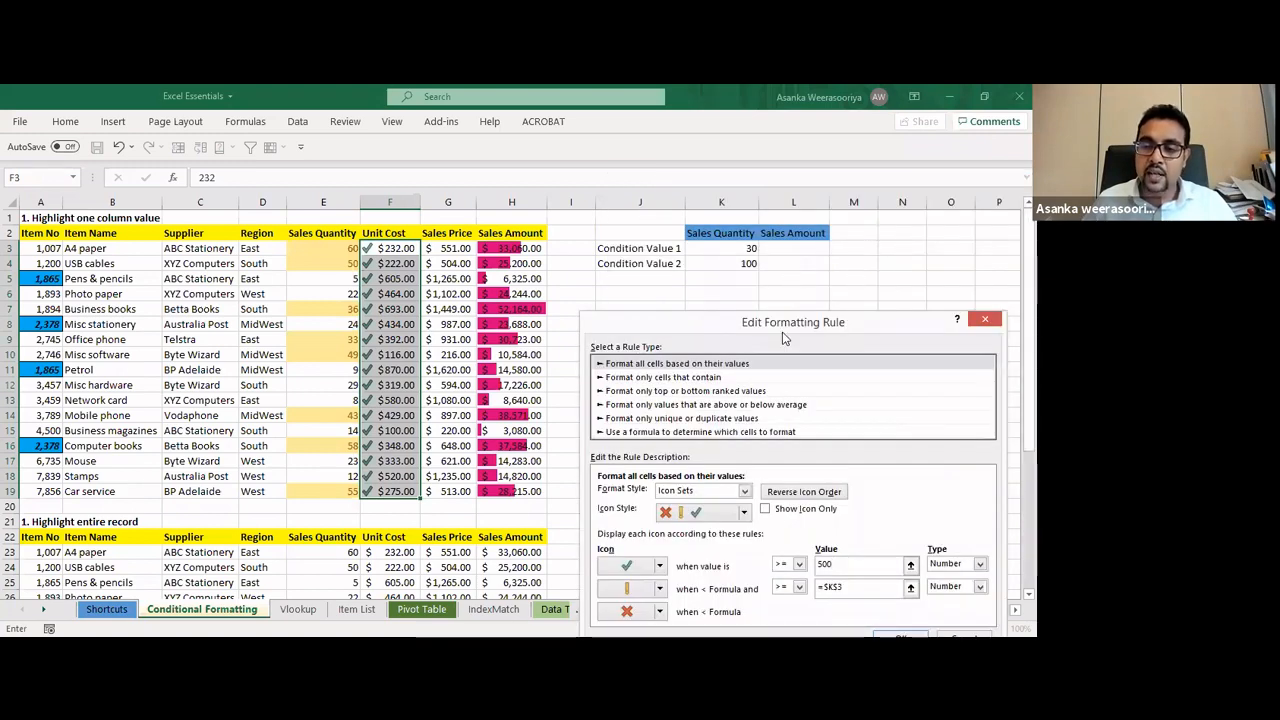
{"action": "left_click_drag", "start_coordinate": [790, 329], "coordinate": [804, 212]}
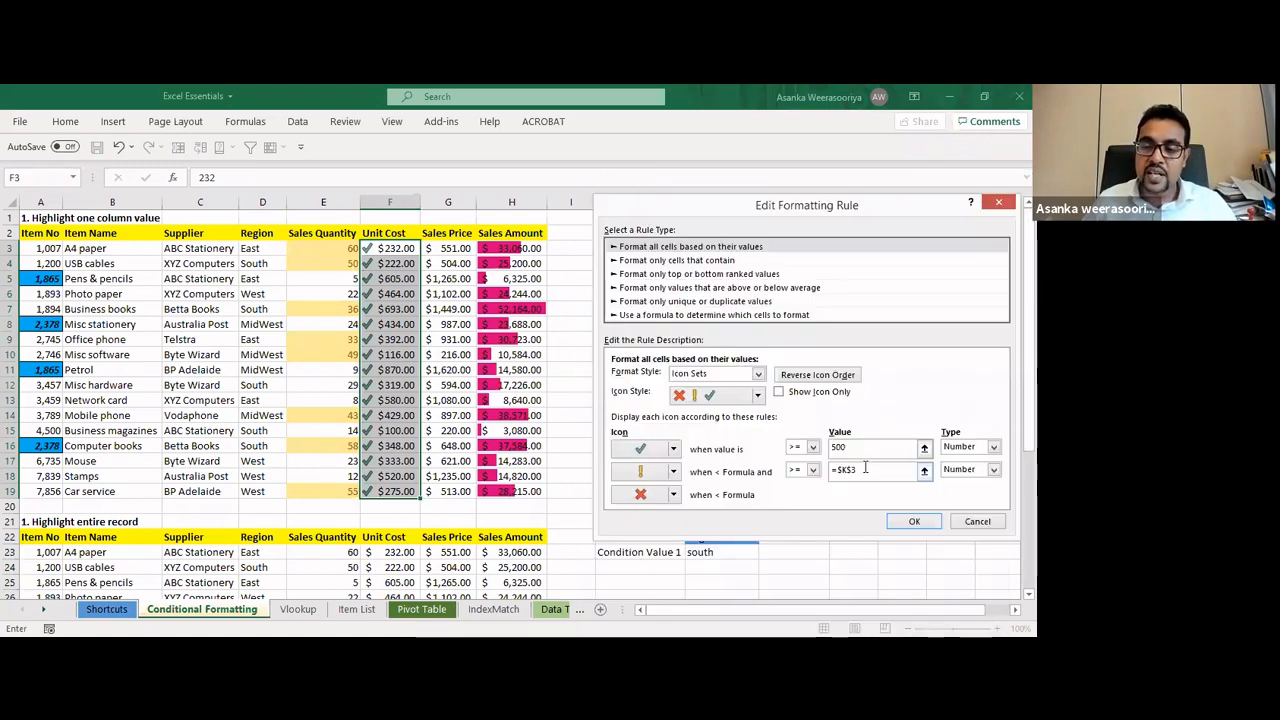
{"action": "left_click", "coordinate": [833, 468]}
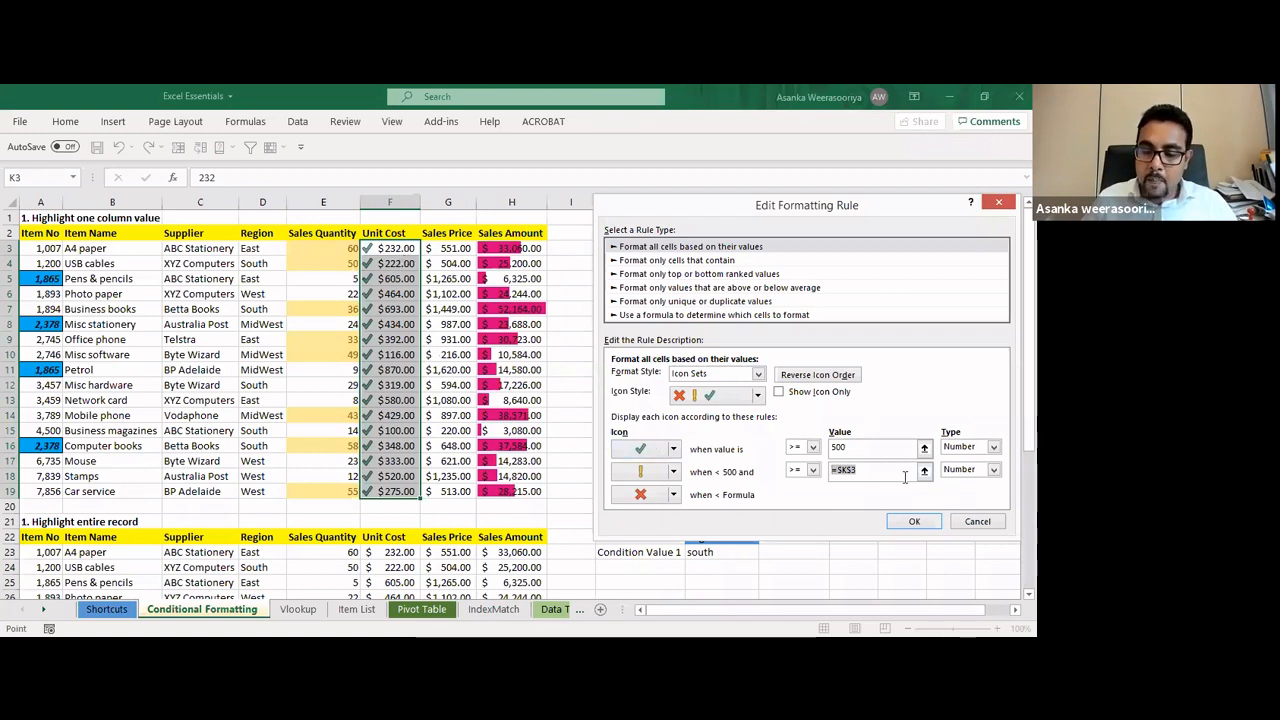
{"action": "key", "text": "BackSpace"}
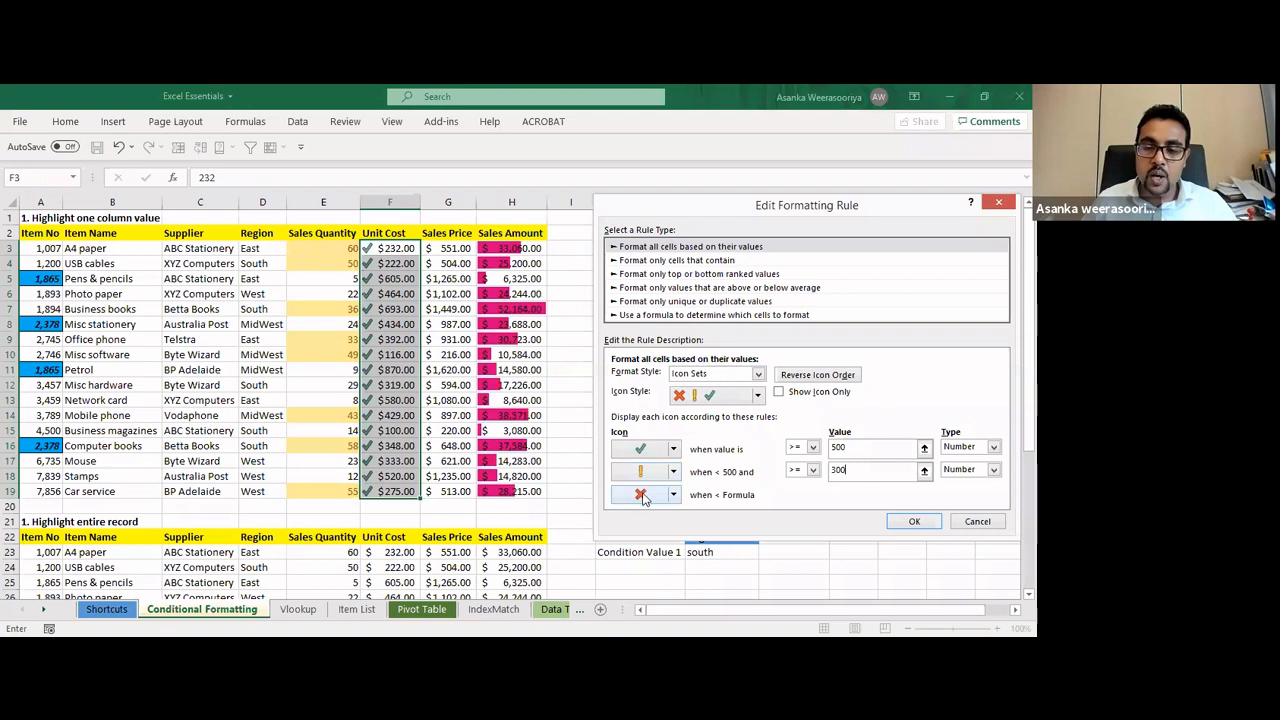
{"action": "left_click", "coordinate": [914, 522]}
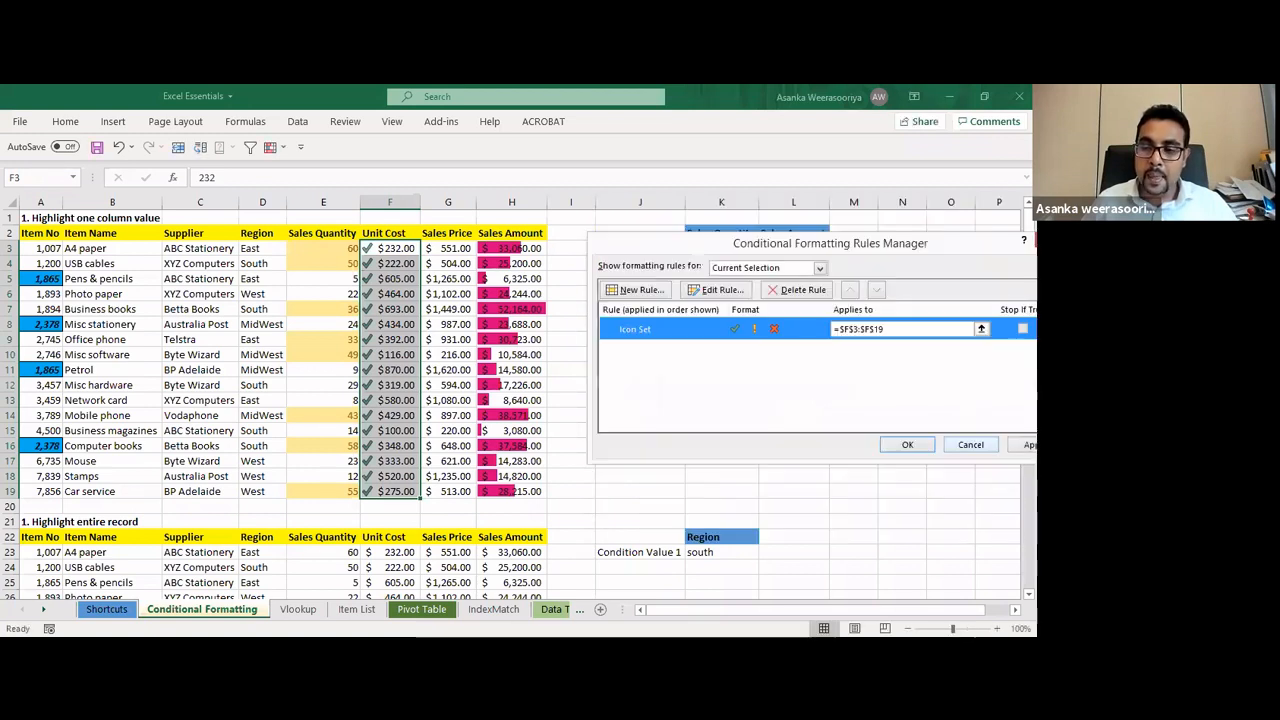
{"action": "left_click", "coordinate": [920, 449]}
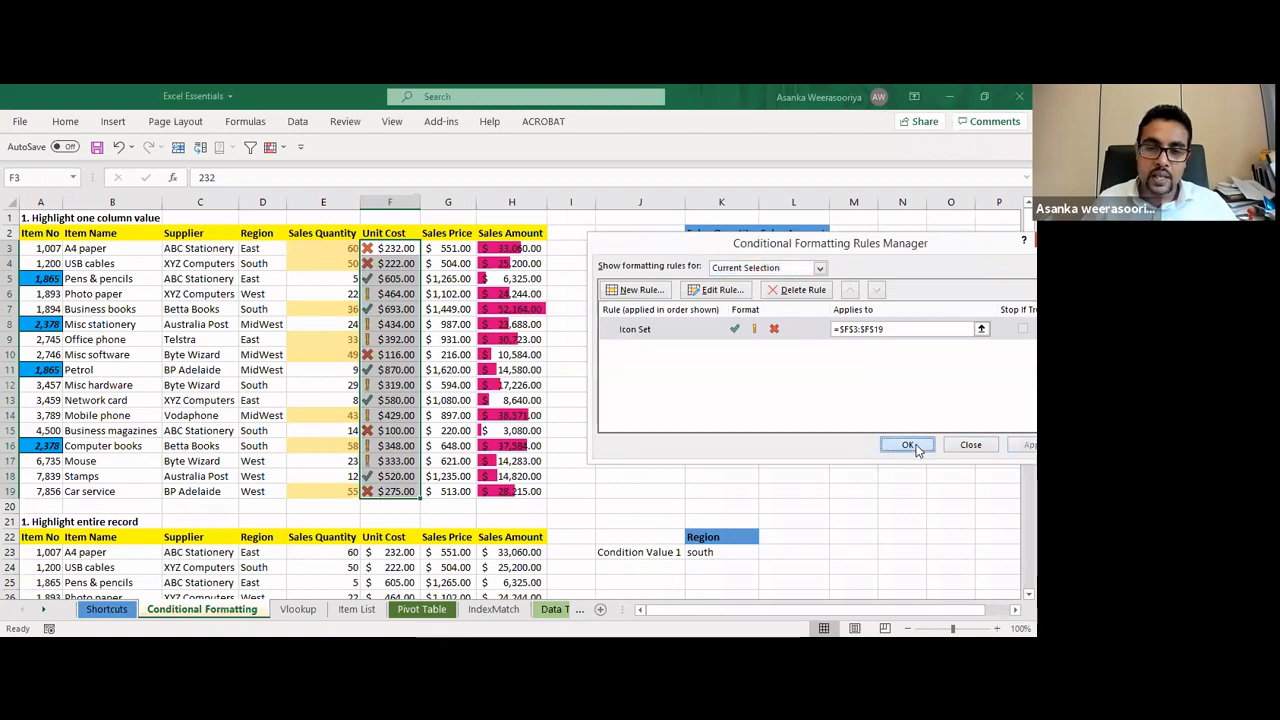
{"action": "left_click", "coordinate": [910, 446]}
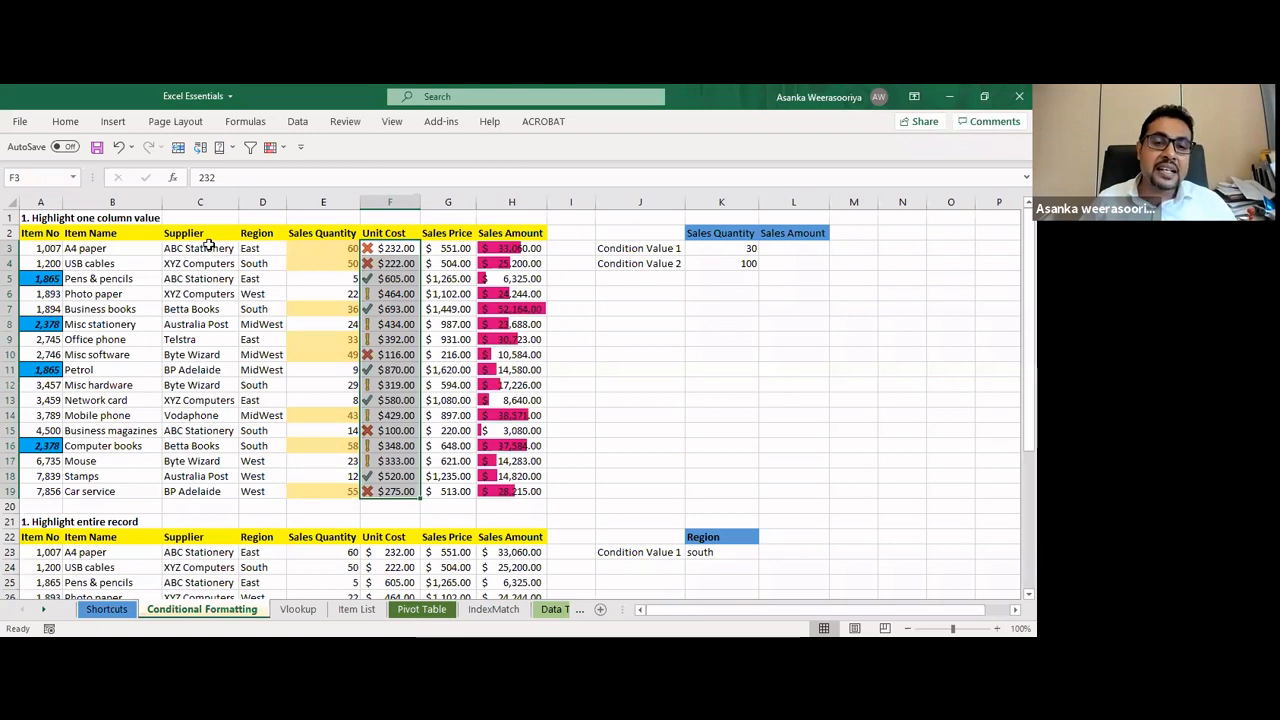
Examine the Supplier, Sales Quantity and Unit Cost columns to see how each rule formats only individual column values
{"action": "left_click_drag", "start_coordinate": [200, 249], "coordinate": [204, 491]}
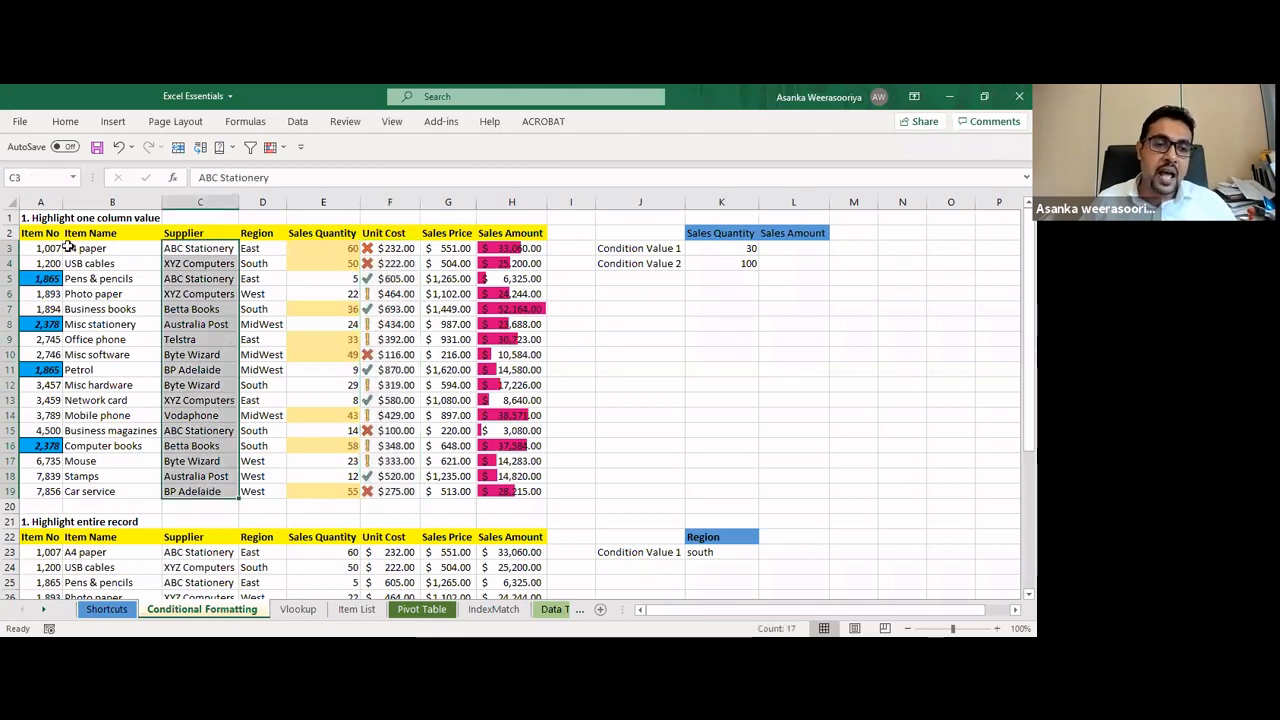
{"action": "left_click", "coordinate": [273, 298]}
{"action": "left_click", "coordinate": [321, 303]}
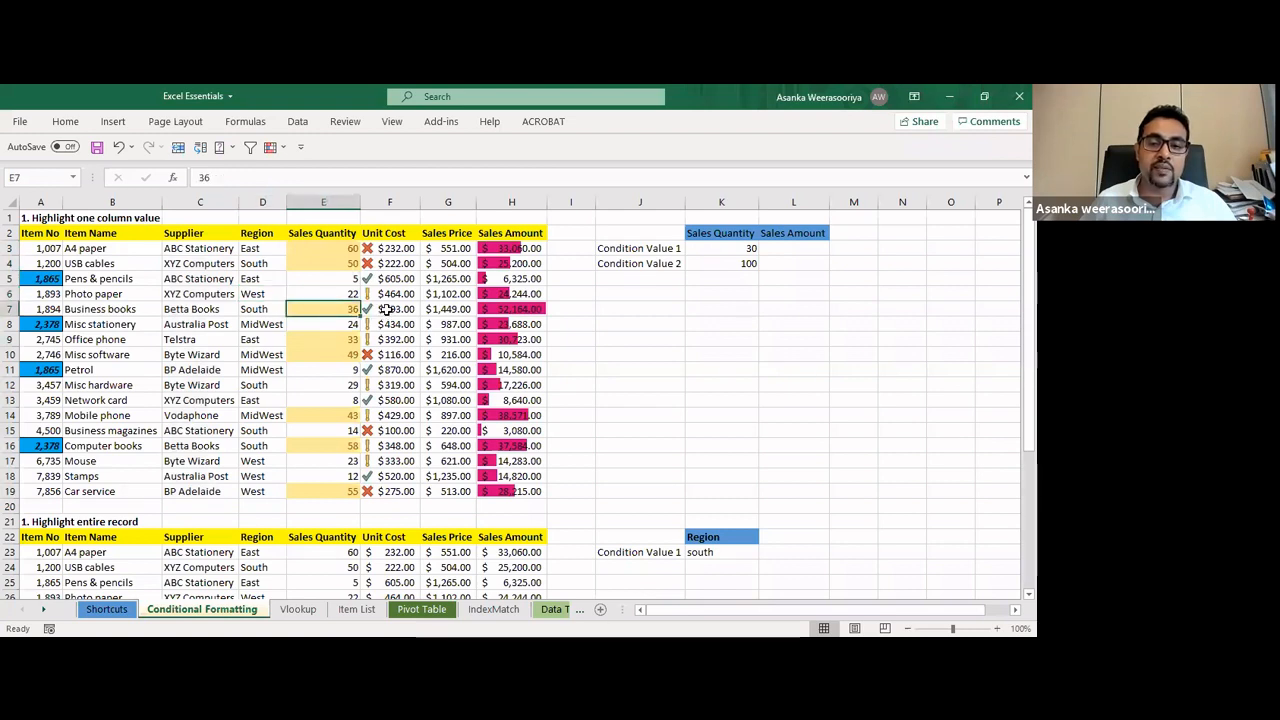
{"action": "left_click", "coordinate": [387, 381]}
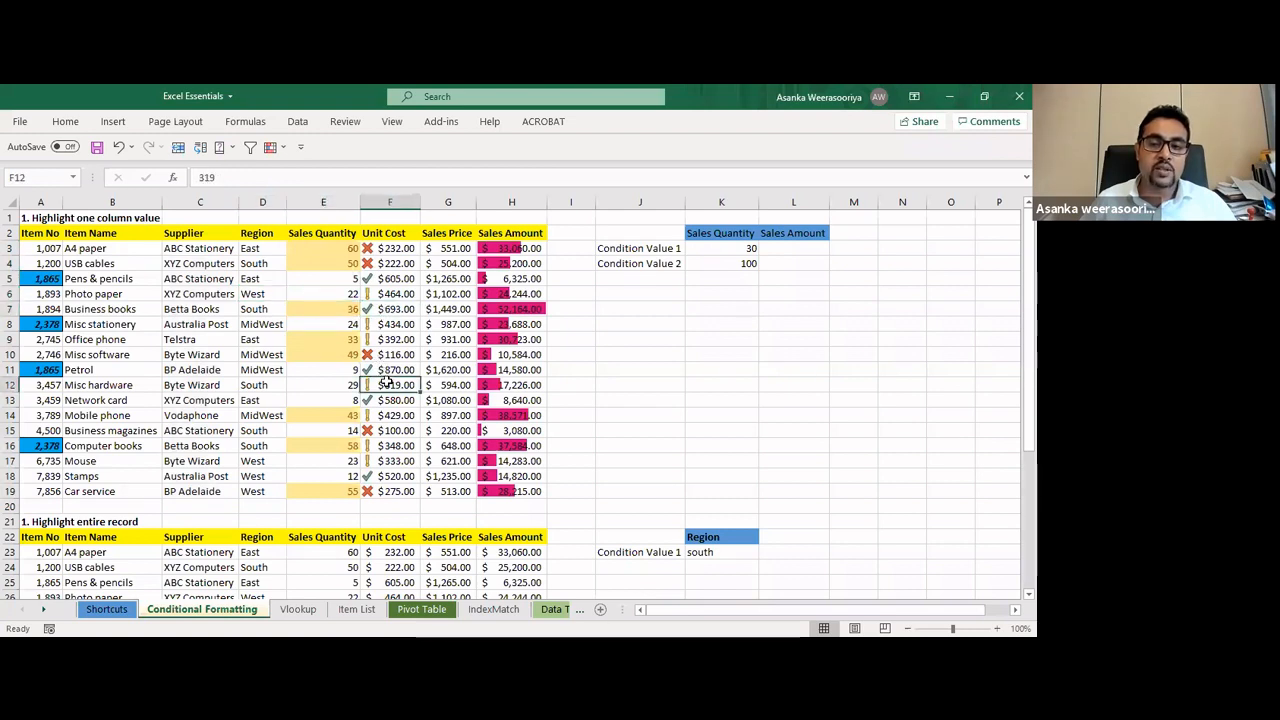
{"action": "left_click", "coordinate": [387, 355]}
{"action": "left_click", "coordinate": [387, 387]}
{"action": "left_click", "coordinate": [385, 443]}
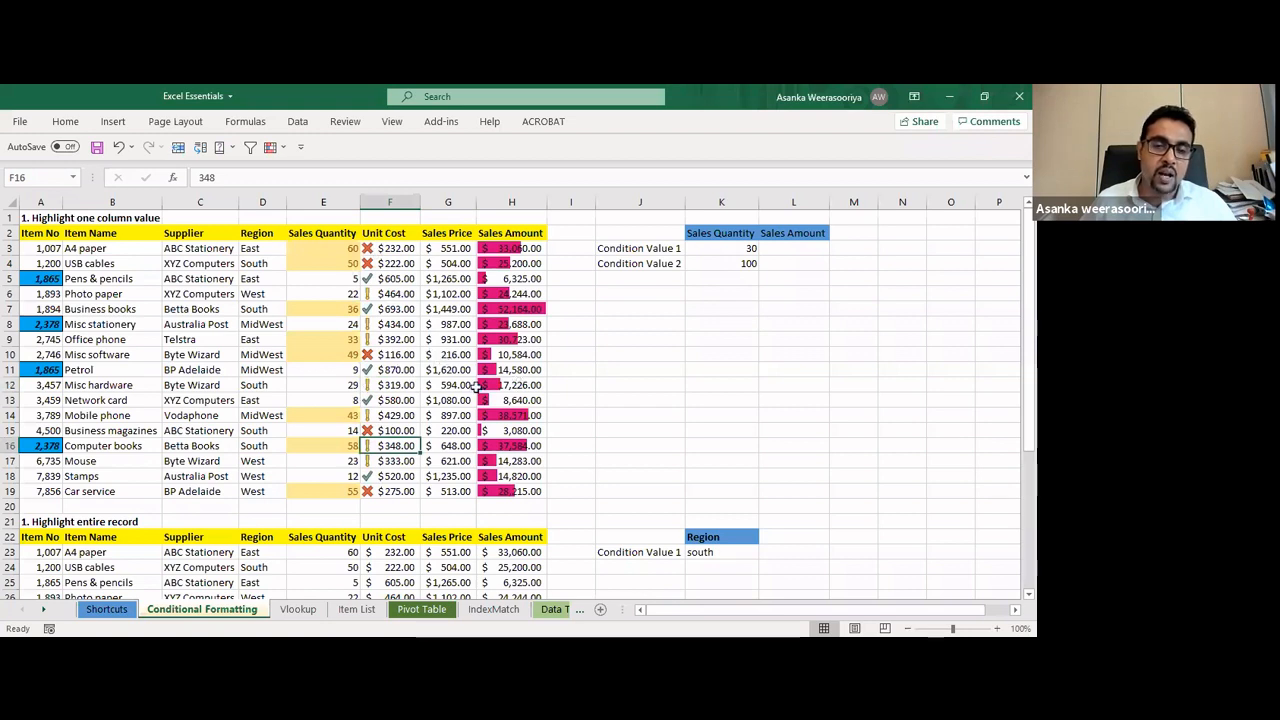
{"action": "left_click", "coordinate": [150, 383]}
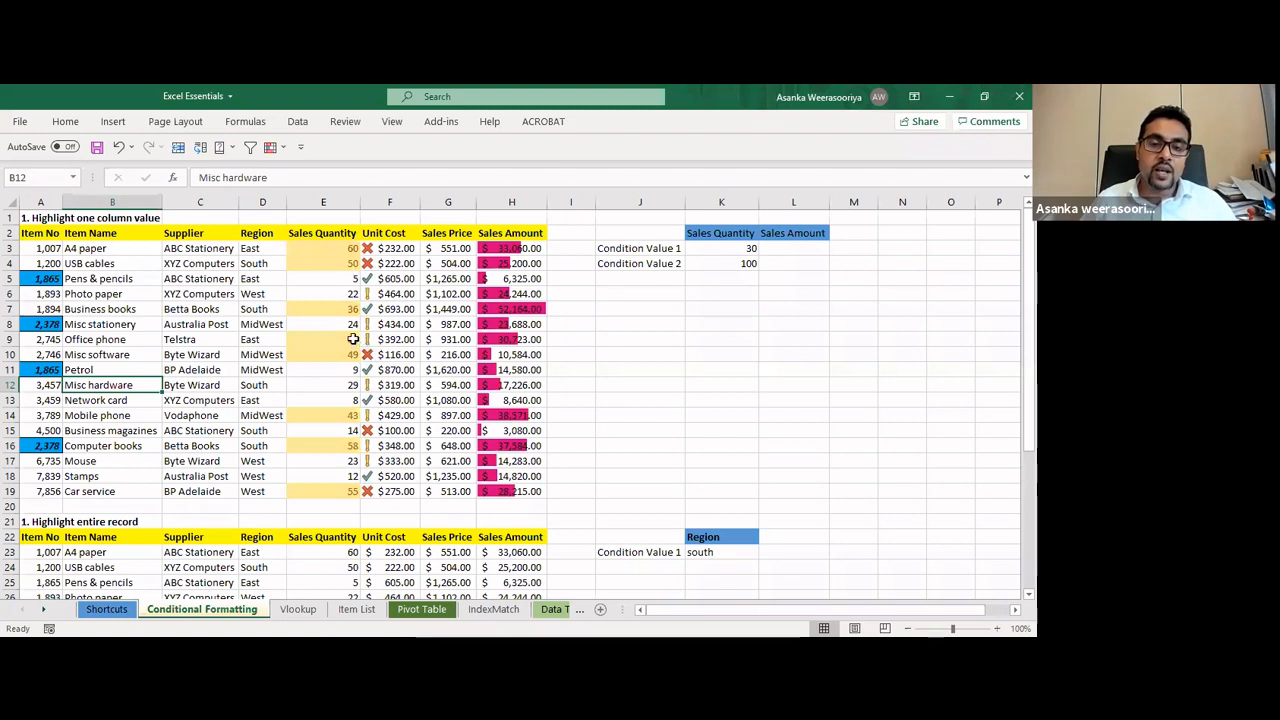
{"action": "left_click", "coordinate": [392, 309]}
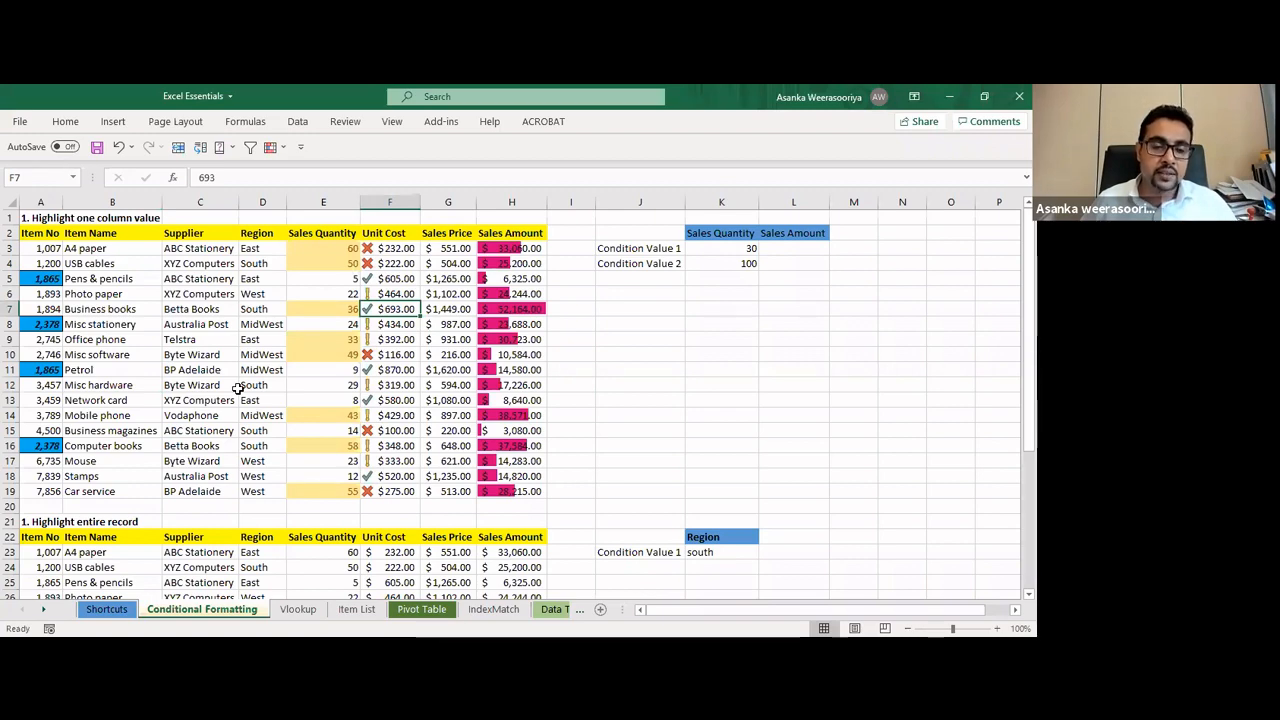
Review the "Highlight entire record" table and its Region condition in K23, and compare it with the single-column highlighting above
{"action": "scroll", "coordinate": [237, 388], "scroll_direction": "down", "scroll_amount": 3}
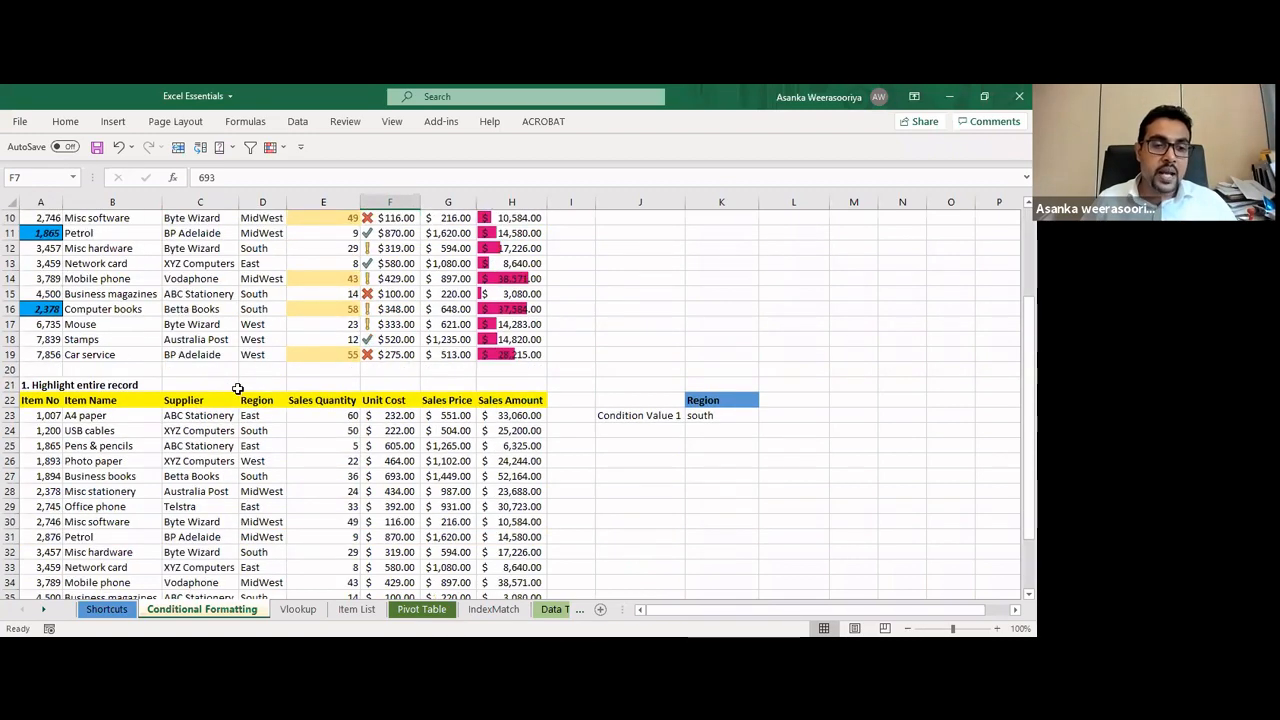
{"action": "scroll", "coordinate": [237, 388], "scroll_direction": "down", "scroll_amount": 2}
{"action": "scroll", "coordinate": [237, 388], "scroll_direction": "down", "scroll_amount": 1}
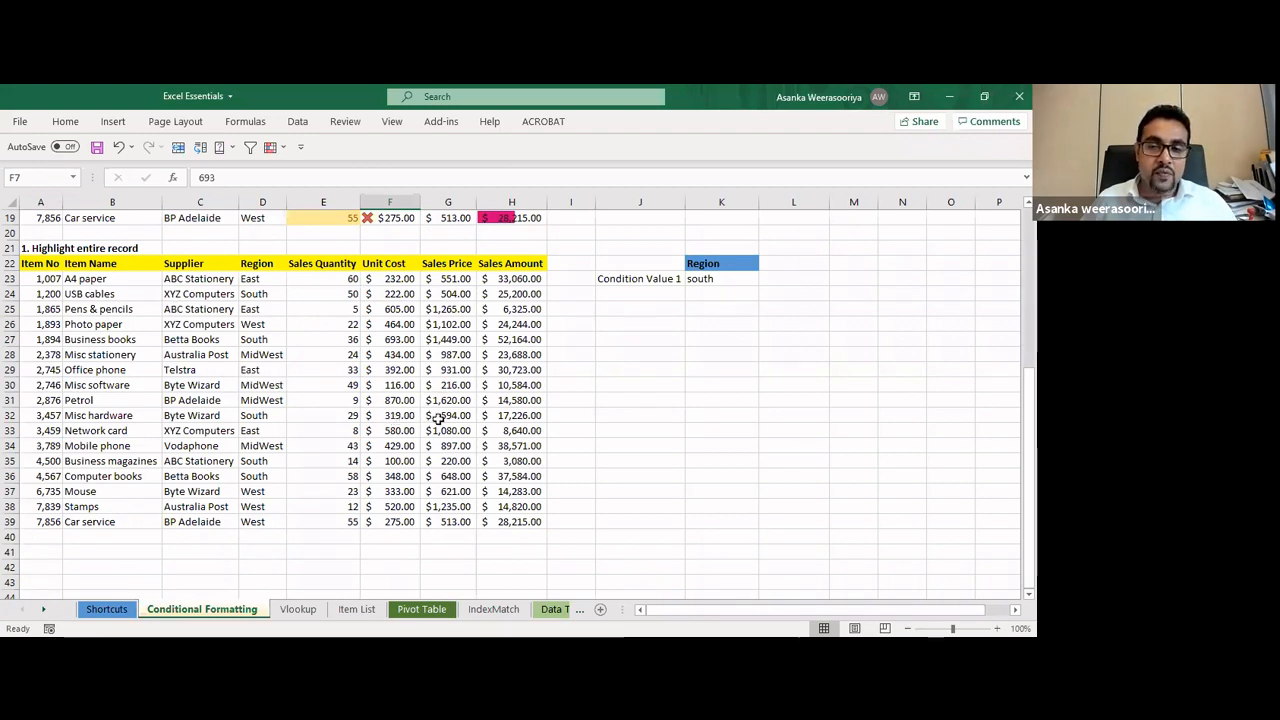
{"action": "left_click", "coordinate": [714, 279]}
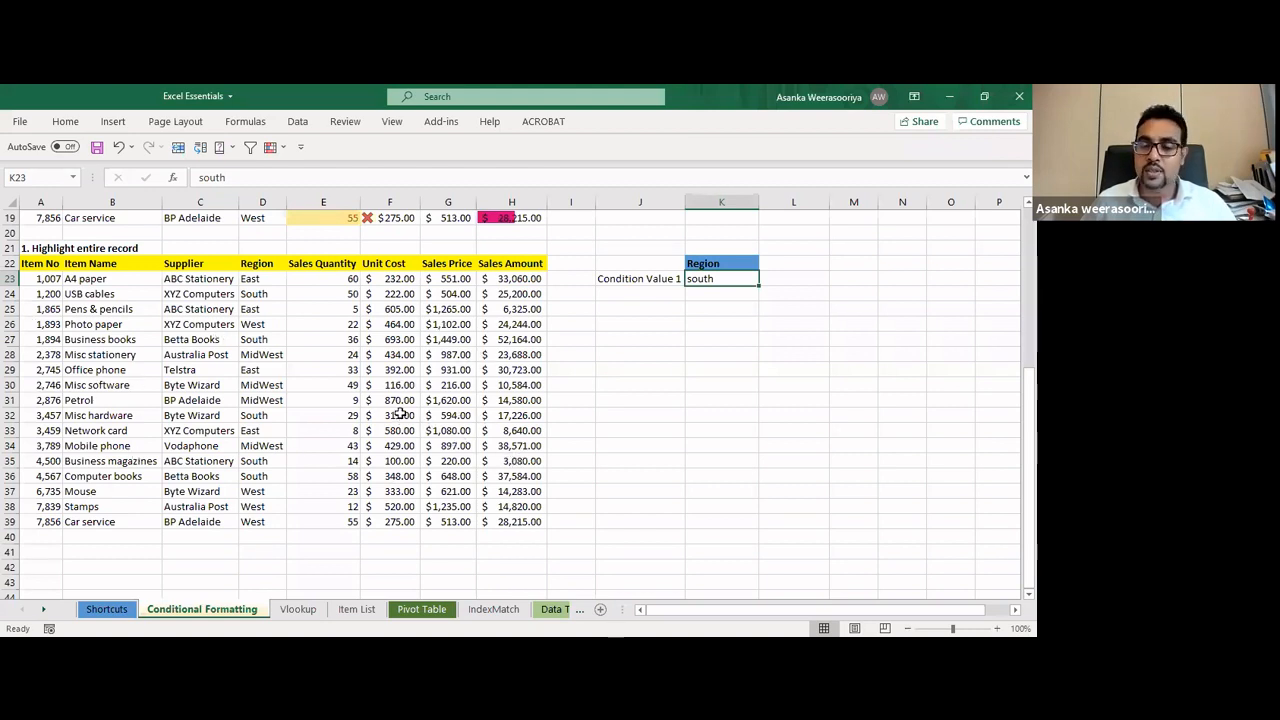
{"action": "scroll", "coordinate": [345, 260], "scroll_direction": "up", "scroll_amount": 4}
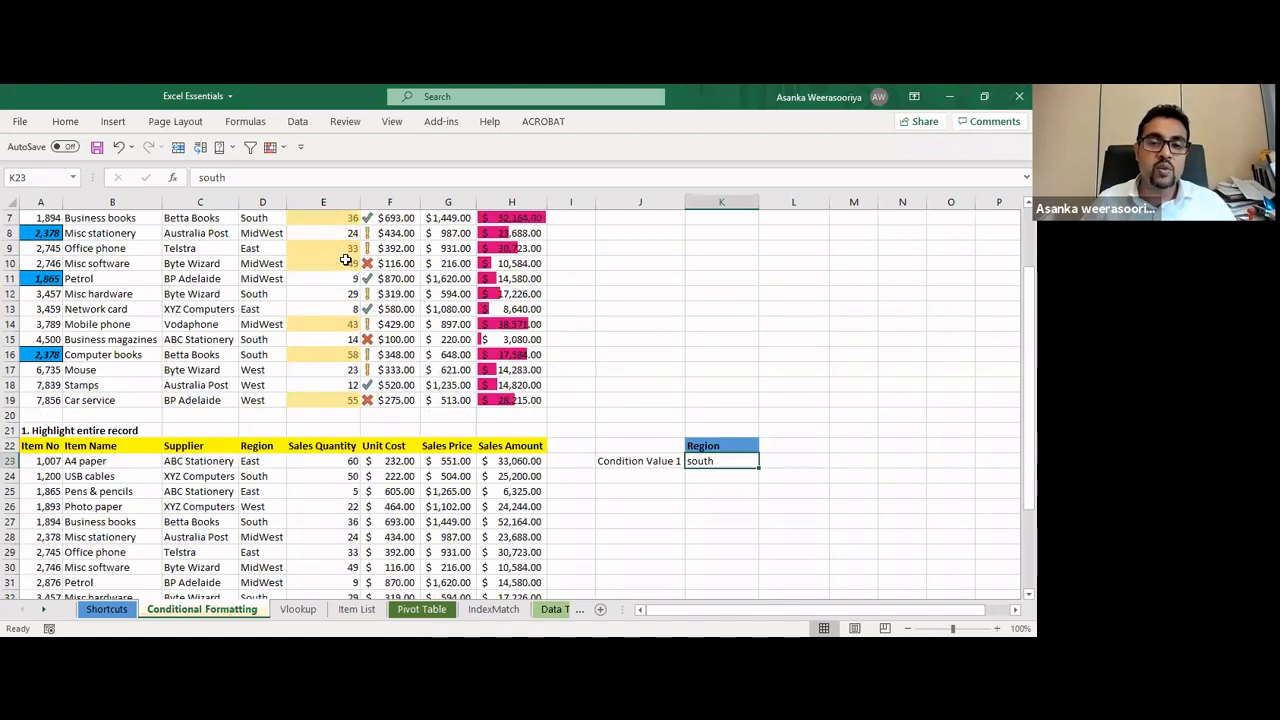
{"action": "left_click", "coordinate": [345, 260]}
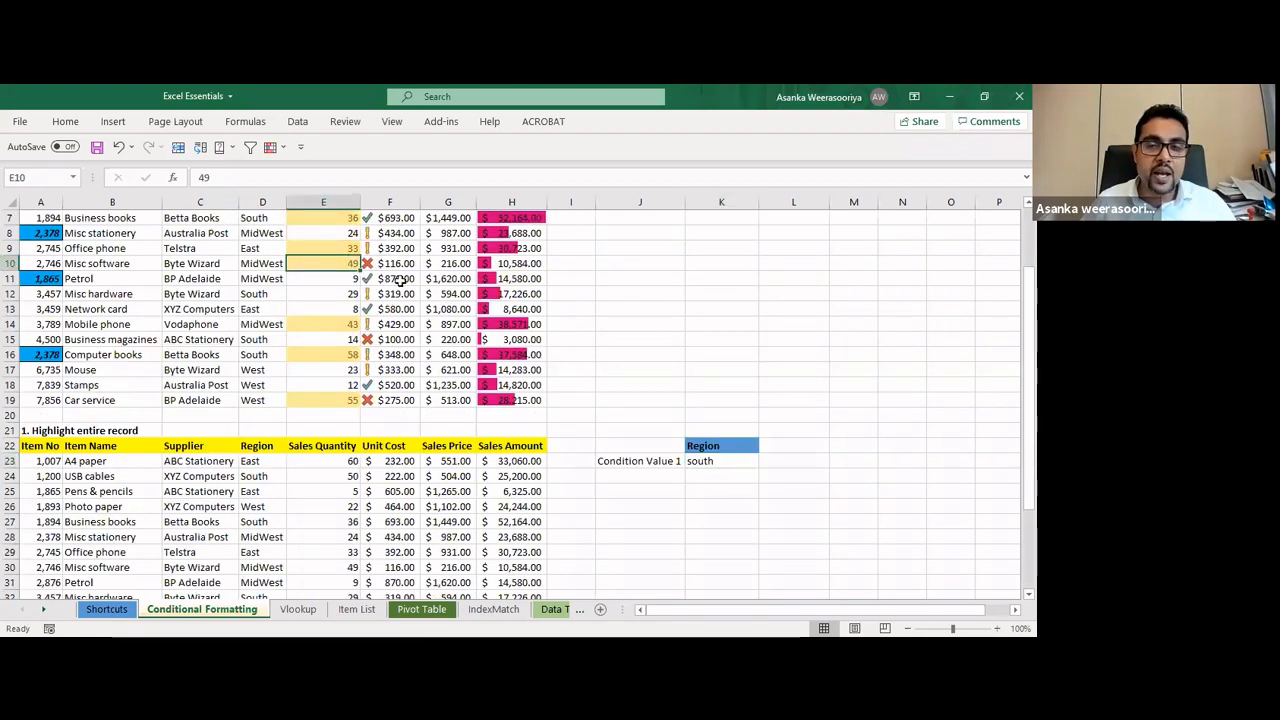
Start a new conditional formatting rule for records A23:H39 of the "Highlight entire record" table, using a formula to determine which cells to format
{"action": "scroll", "coordinate": [573, 405], "scroll_direction": "down", "scroll_amount": 3}
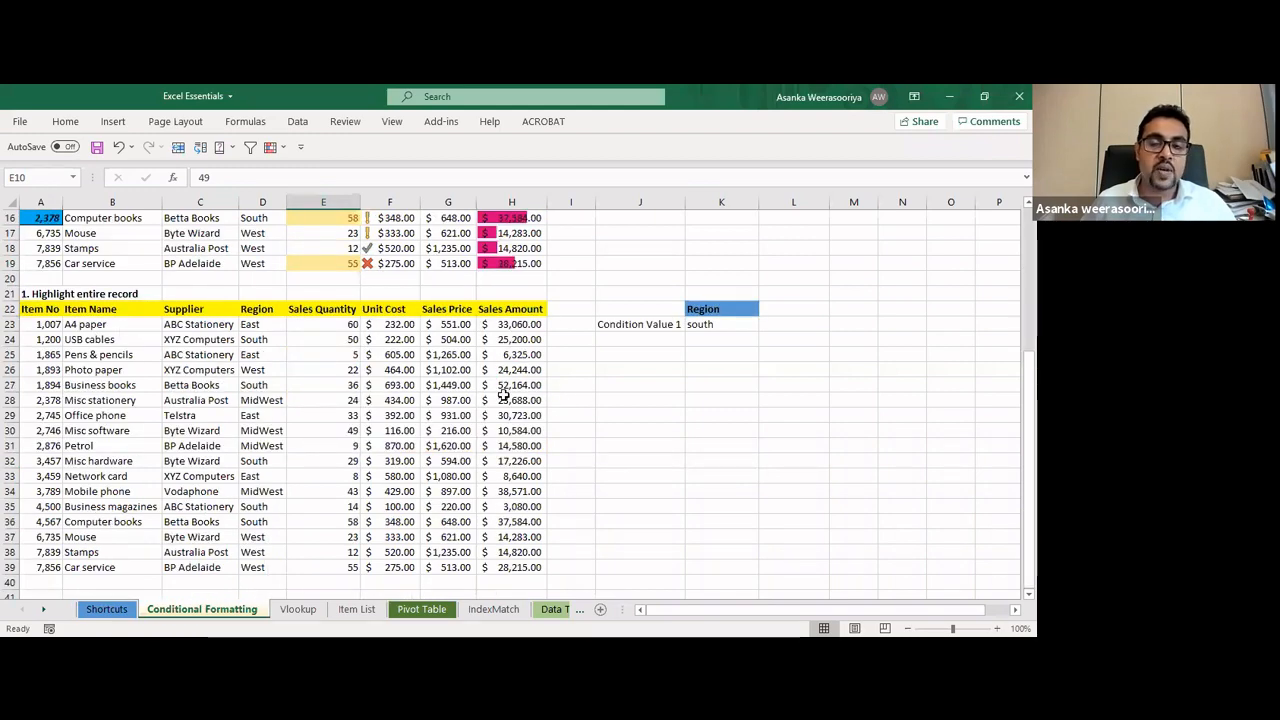
{"action": "scroll", "coordinate": [503, 395], "scroll_direction": "down", "scroll_amount": 1}
{"action": "left_click", "coordinate": [720, 334]}
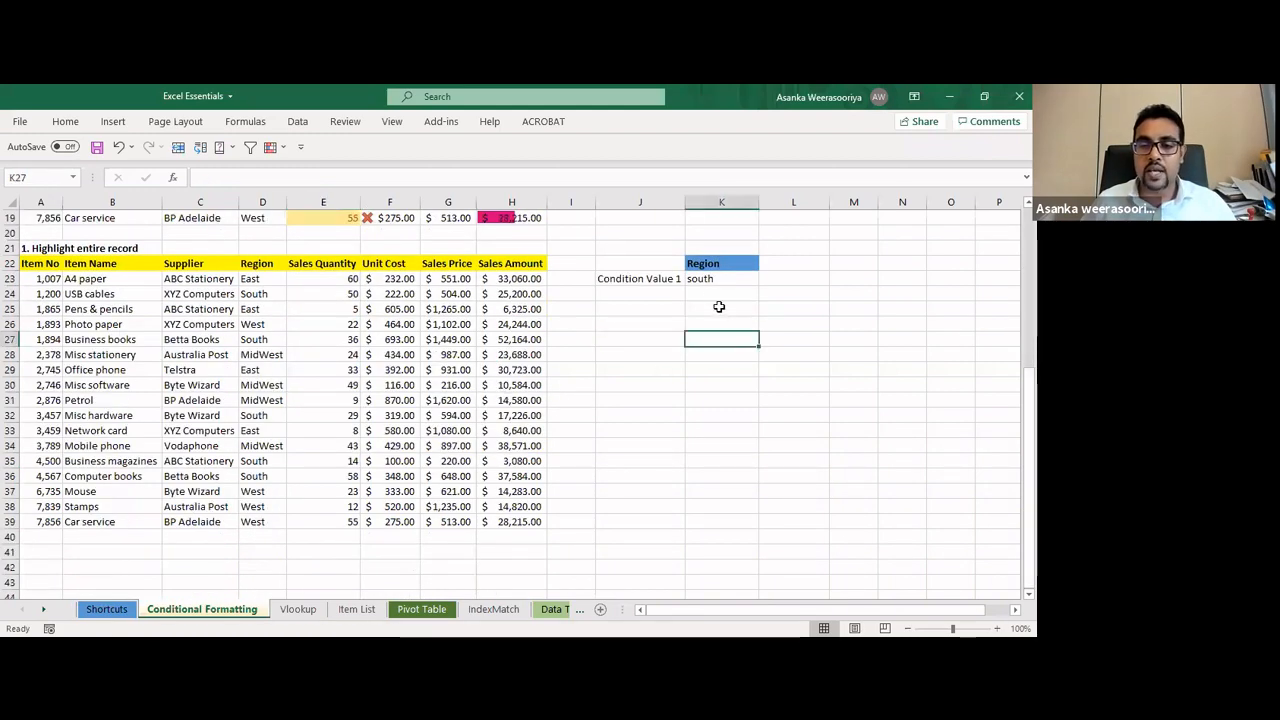
{"action": "left_click", "coordinate": [716, 279]}
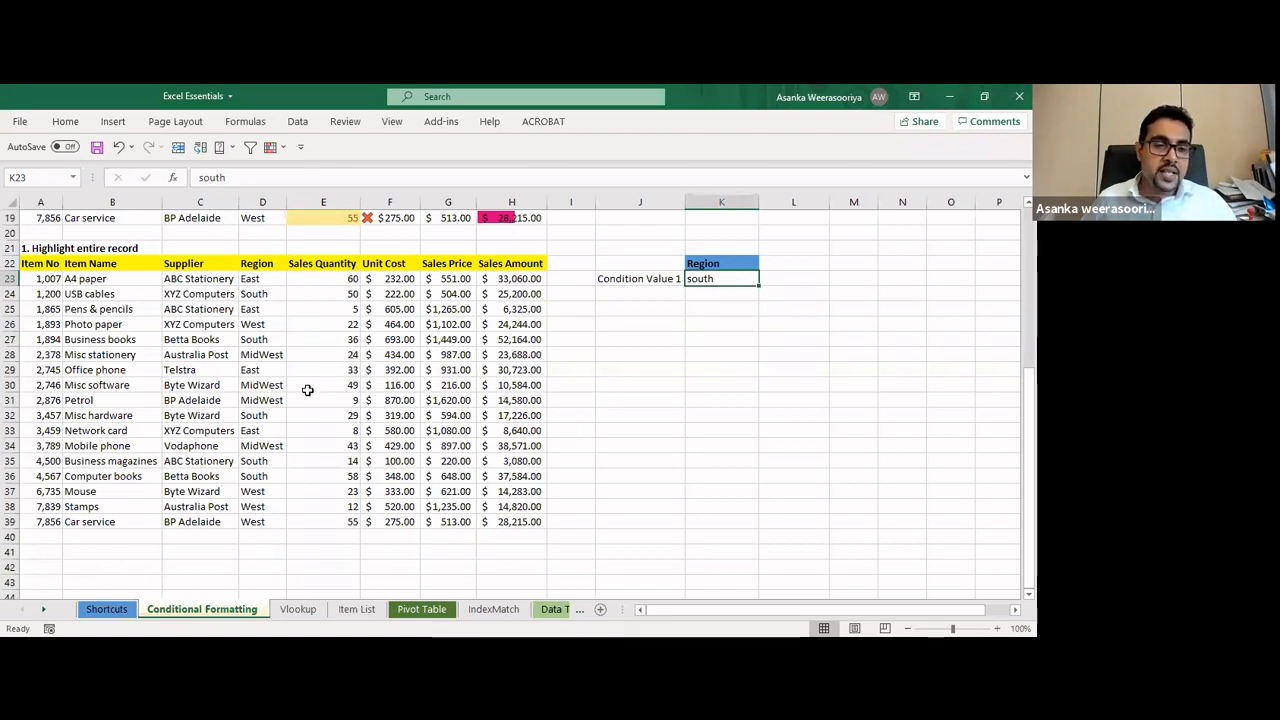
{"action": "left_click_drag", "start_coordinate": [40, 279], "coordinate": [262, 354]}
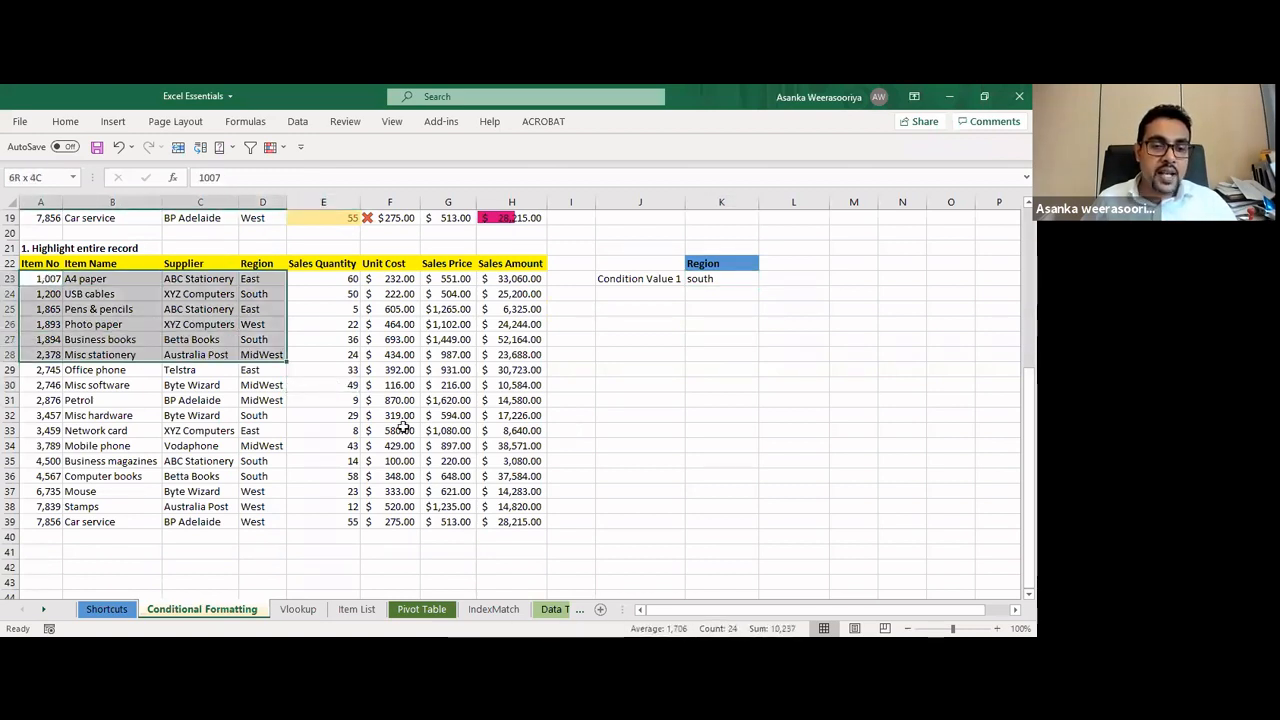
{"action": "left_click_drag", "start_coordinate": [403, 427], "coordinate": [505, 519]}
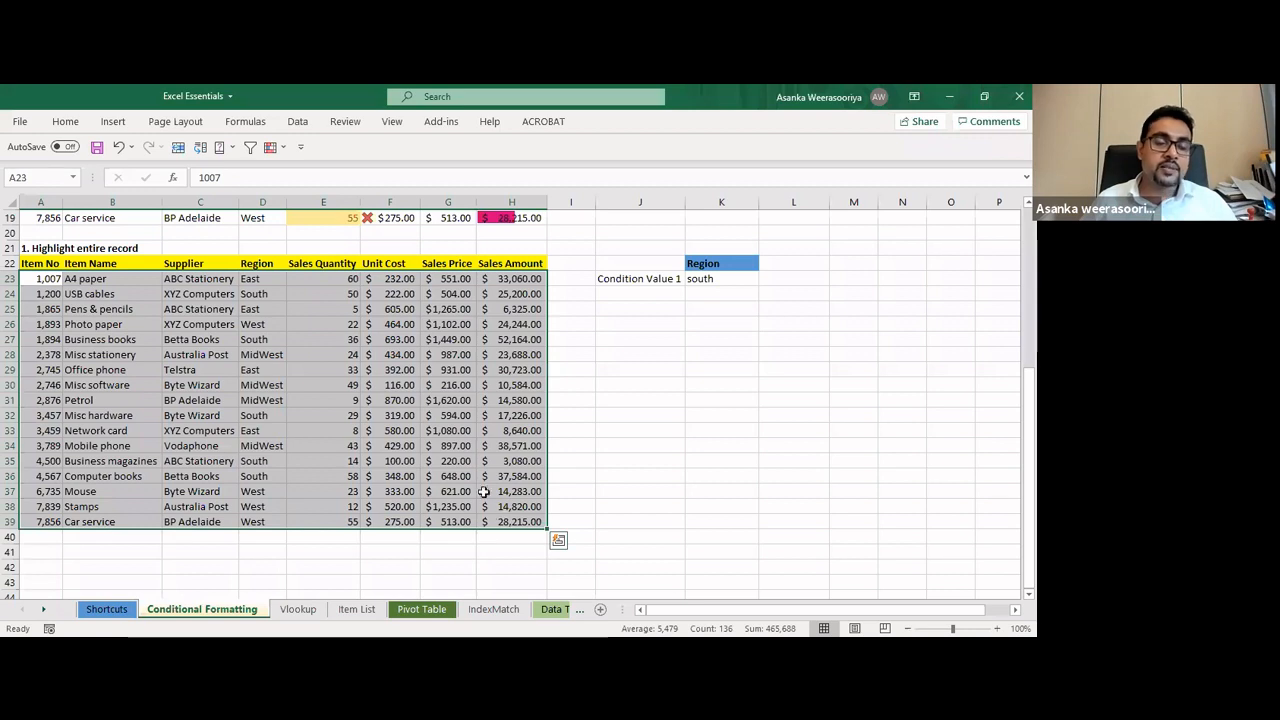
{"action": "left_click", "coordinate": [63, 122]}
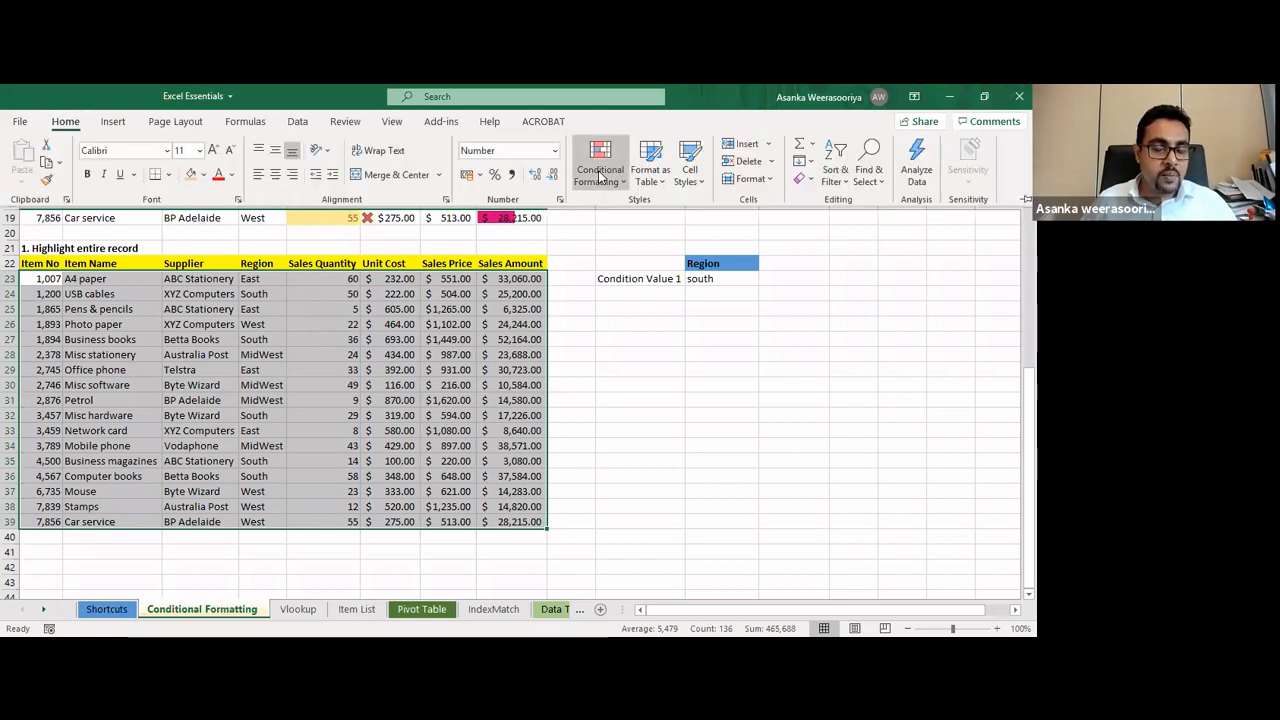
{"action": "left_click", "coordinate": [600, 174]}
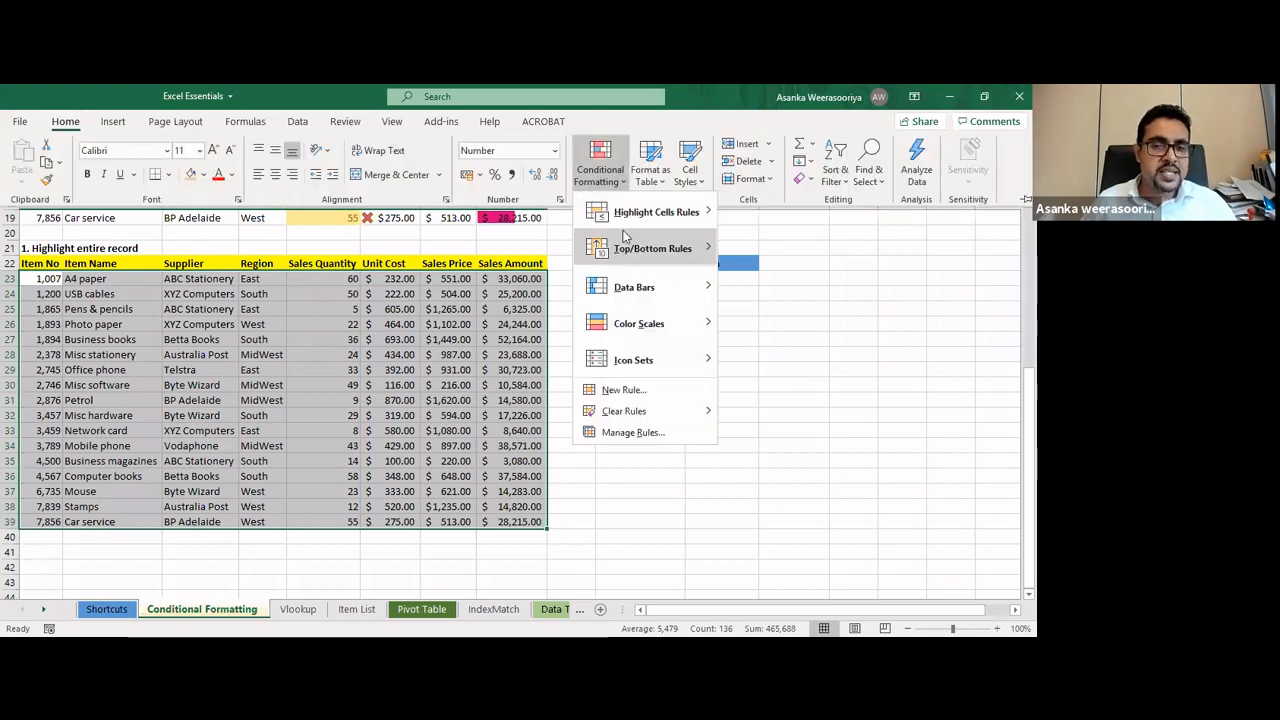
{"action": "left_click", "coordinate": [645, 392]}
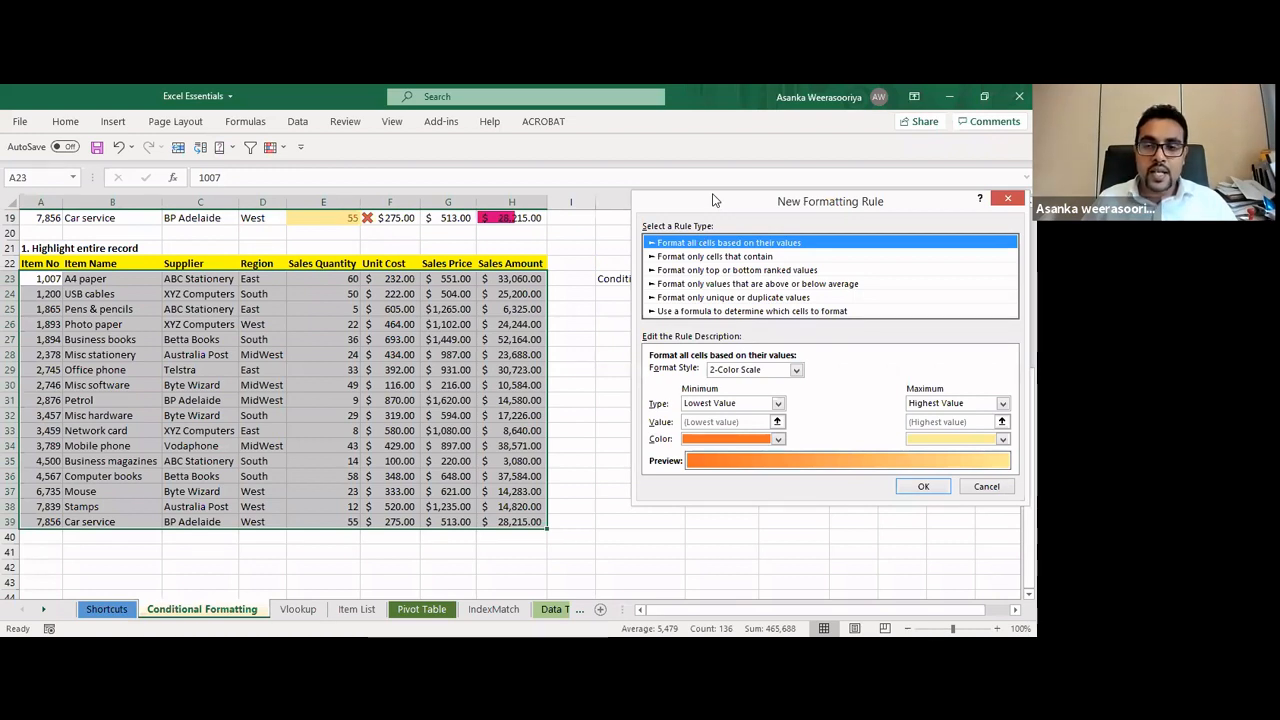
{"action": "left_click_drag", "start_coordinate": [714, 200], "coordinate": [511, 170]}
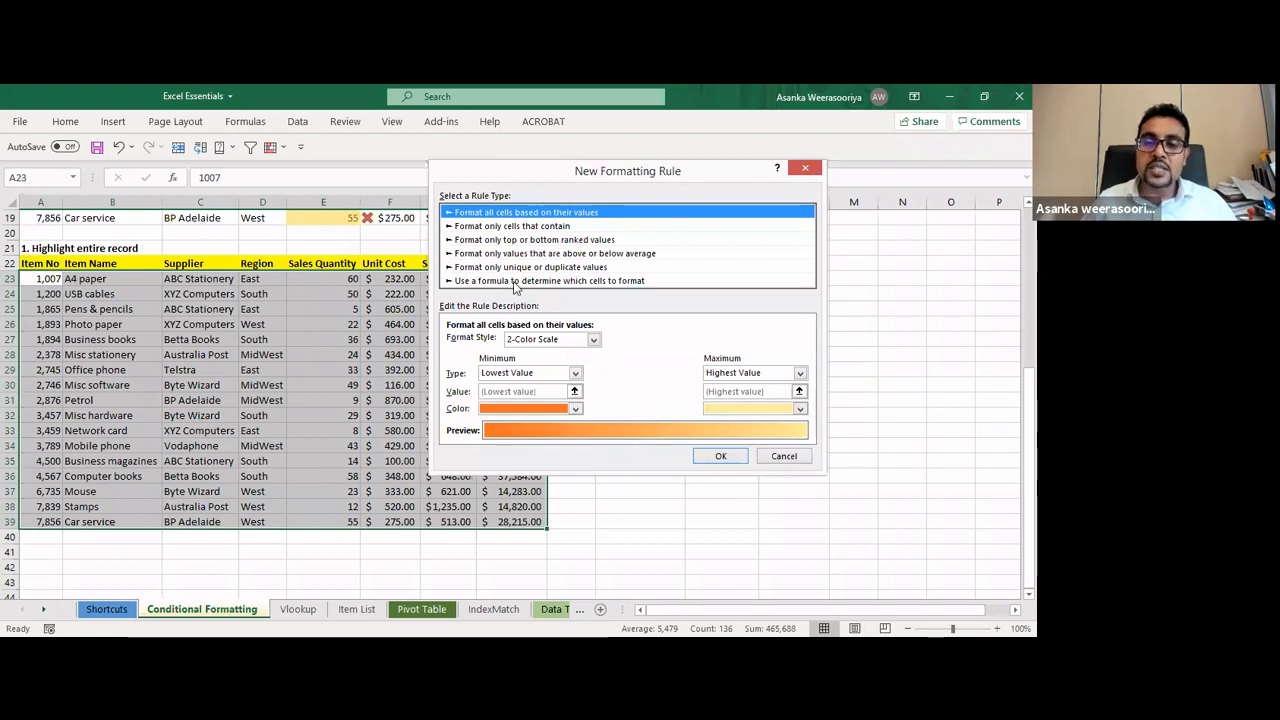
{"action": "left_click", "coordinate": [515, 283]}
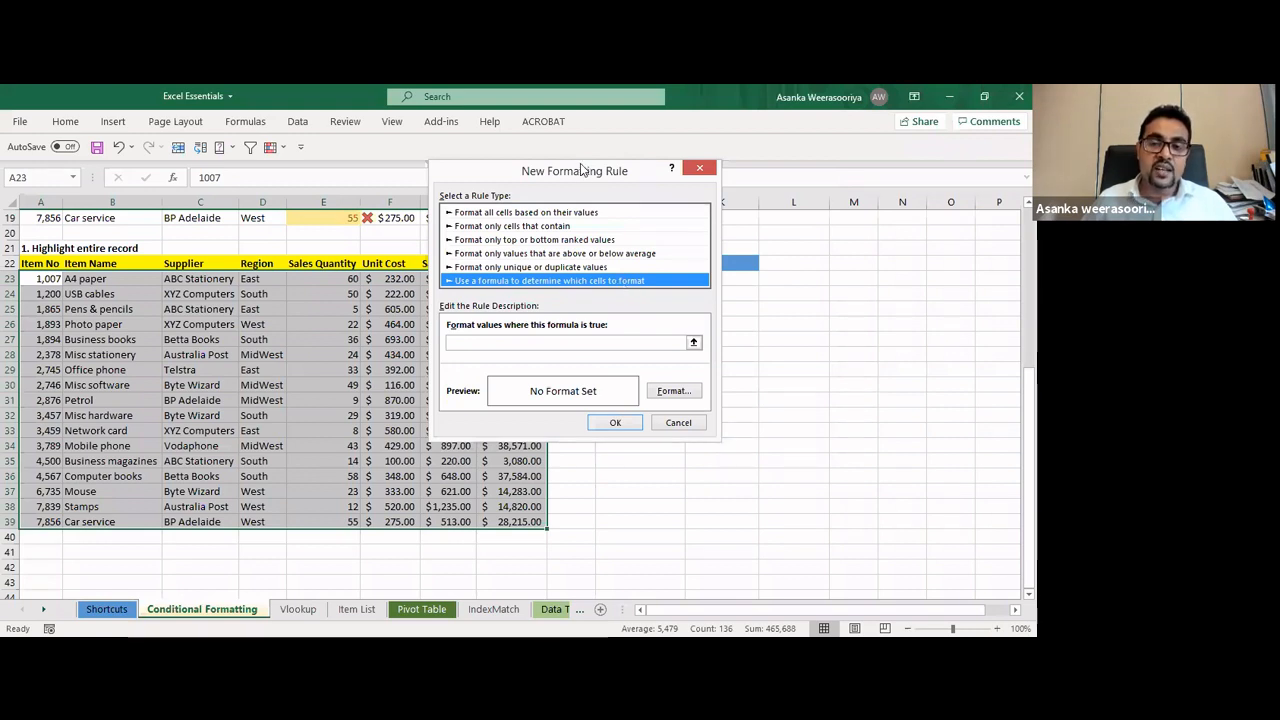
{"action": "left_click_drag", "start_coordinate": [583, 171], "coordinate": [650, 172]}
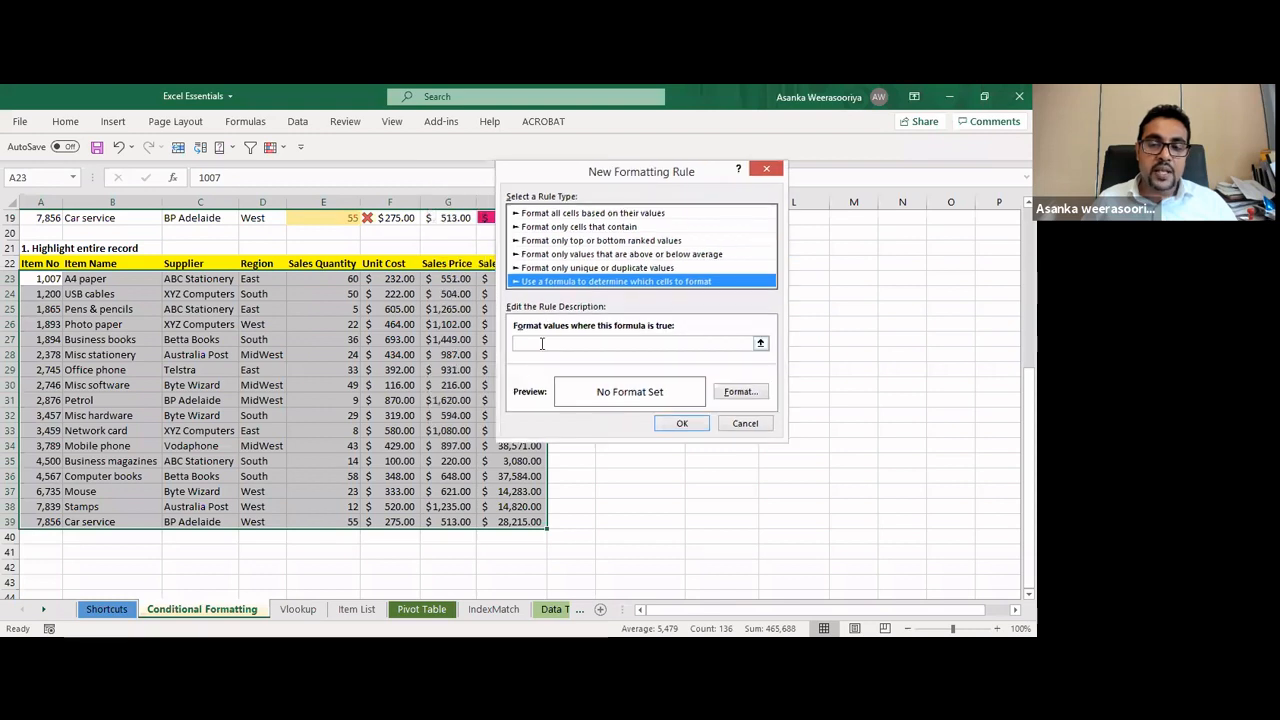
{"action": "left_click", "coordinate": [541, 343]}
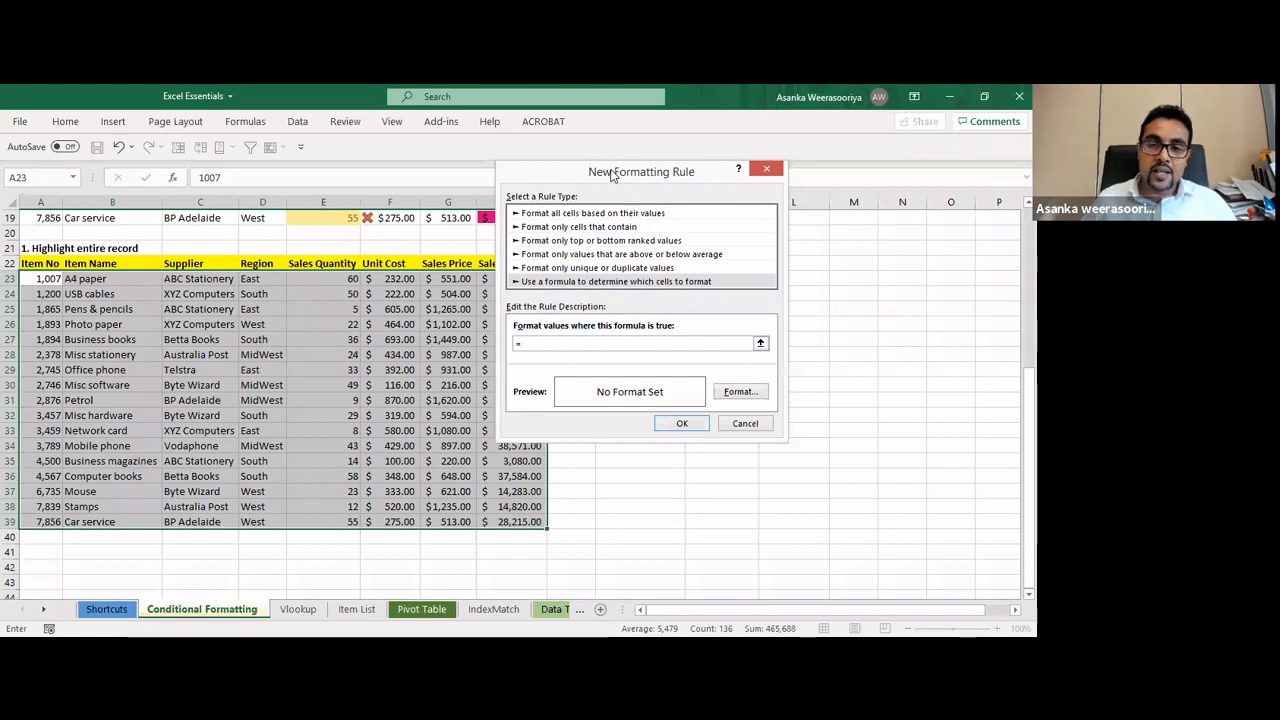
{"action": "left_click_drag", "start_coordinate": [612, 174], "coordinate": [335, 207]}
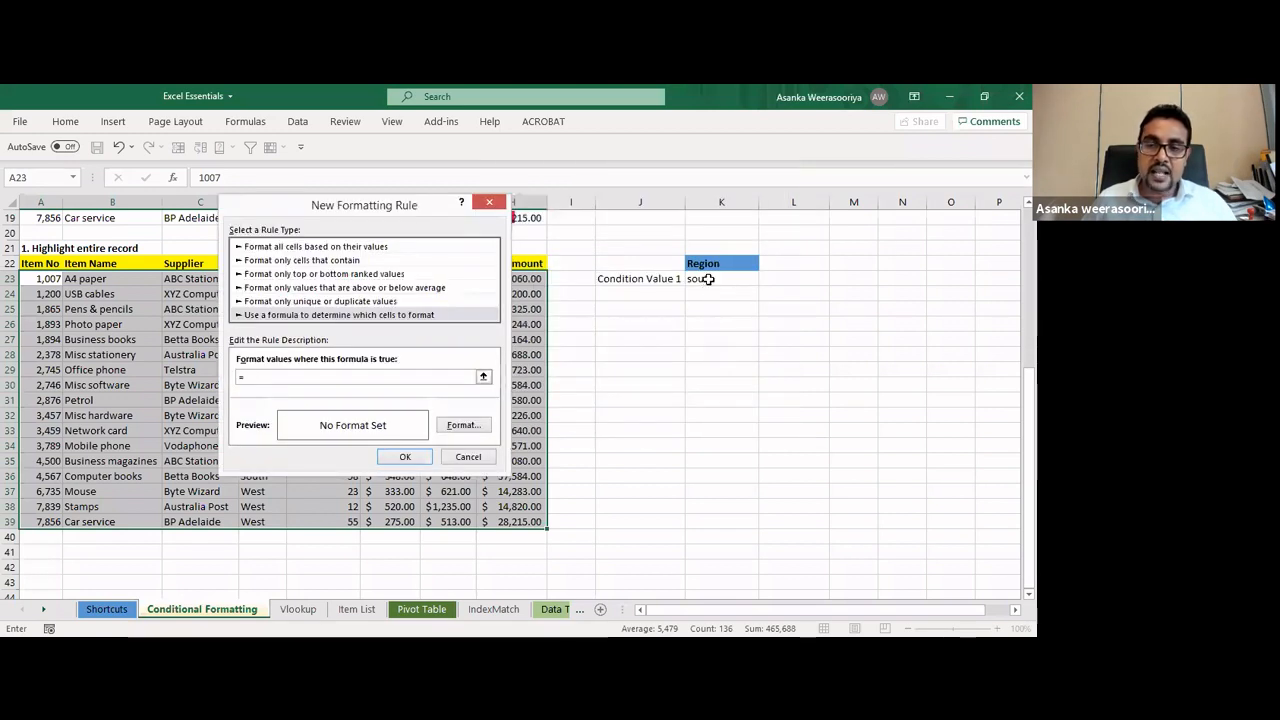
{"action": "left_click", "coordinate": [707, 279]}
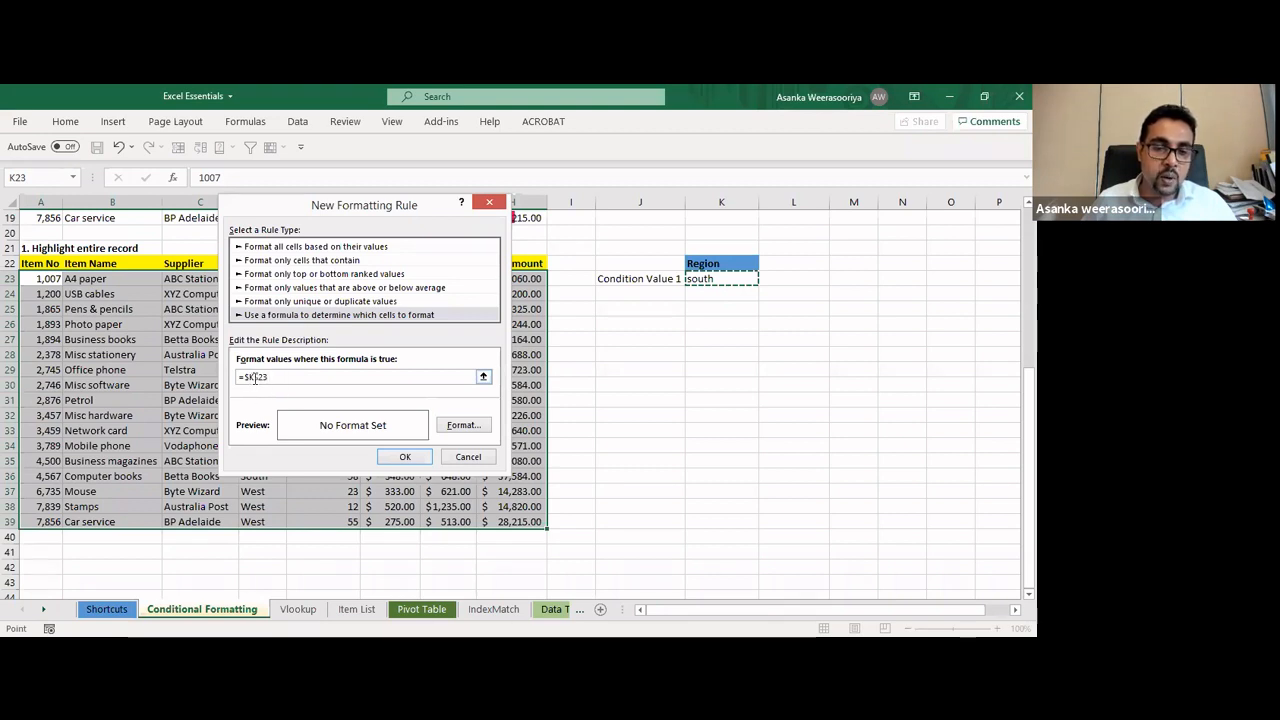
{"action": "double_click", "coordinate": [254, 377]}
{"action": "left_click_drag", "start_coordinate": [282, 377], "coordinate": [245, 378]}
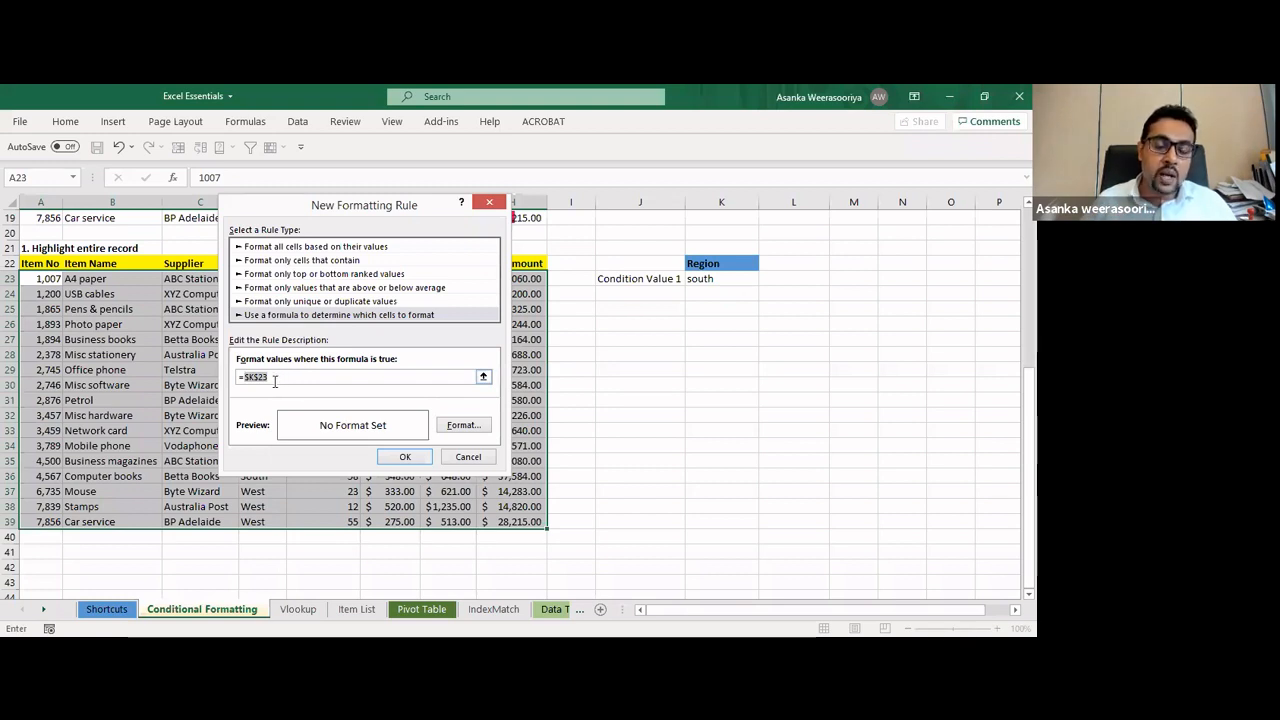
{"action": "left_click", "coordinate": [265, 377]}
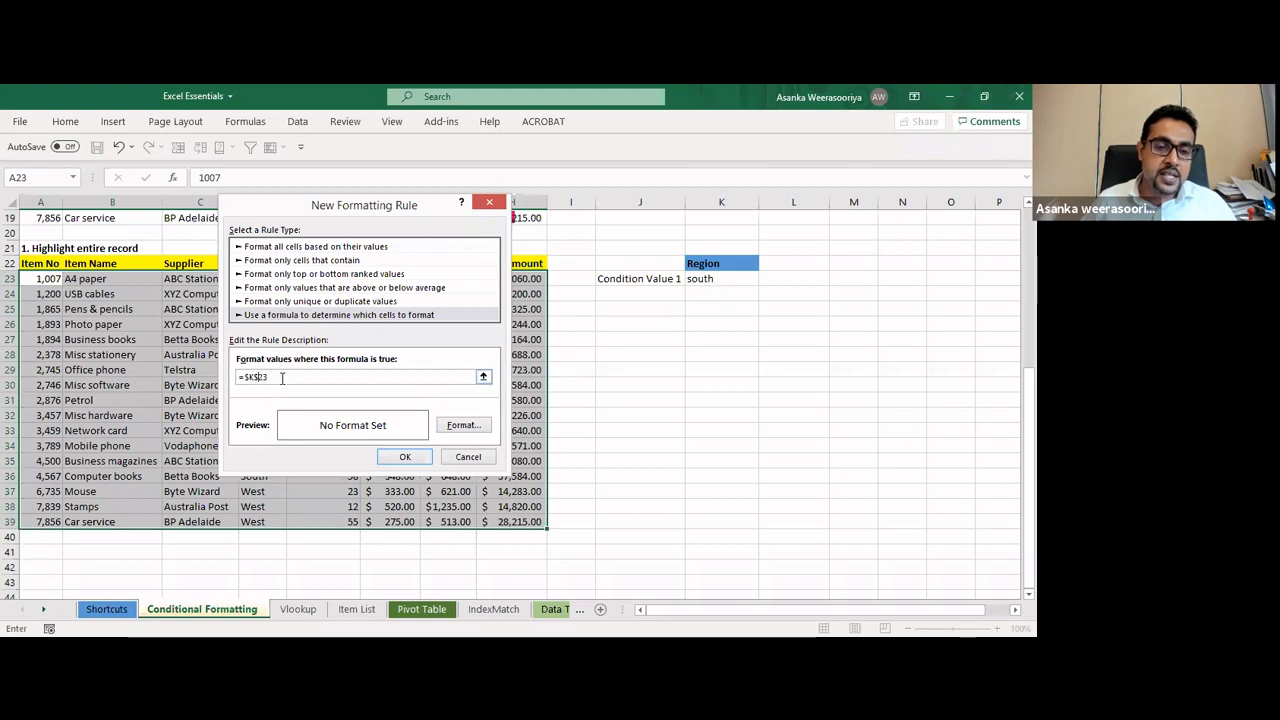
{"action": "key", "text": "BackSpace"}
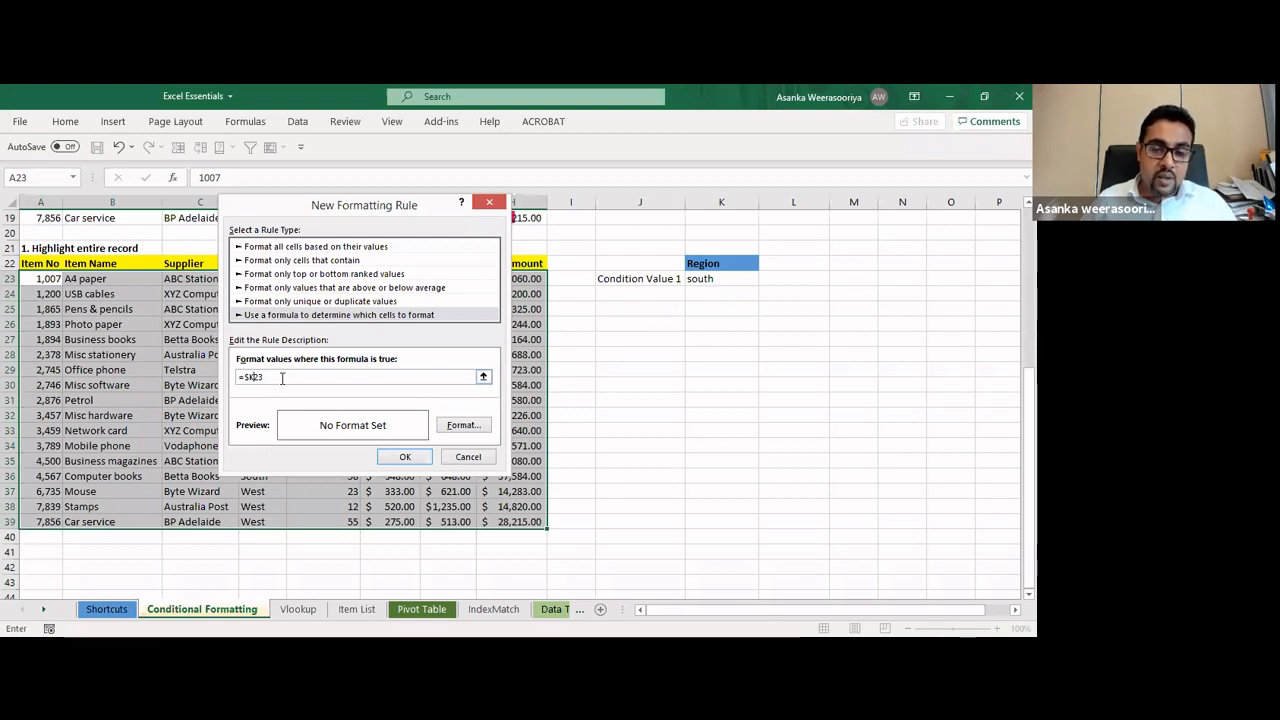
{"action": "left_click_drag", "start_coordinate": [282, 378], "coordinate": [198, 365]}
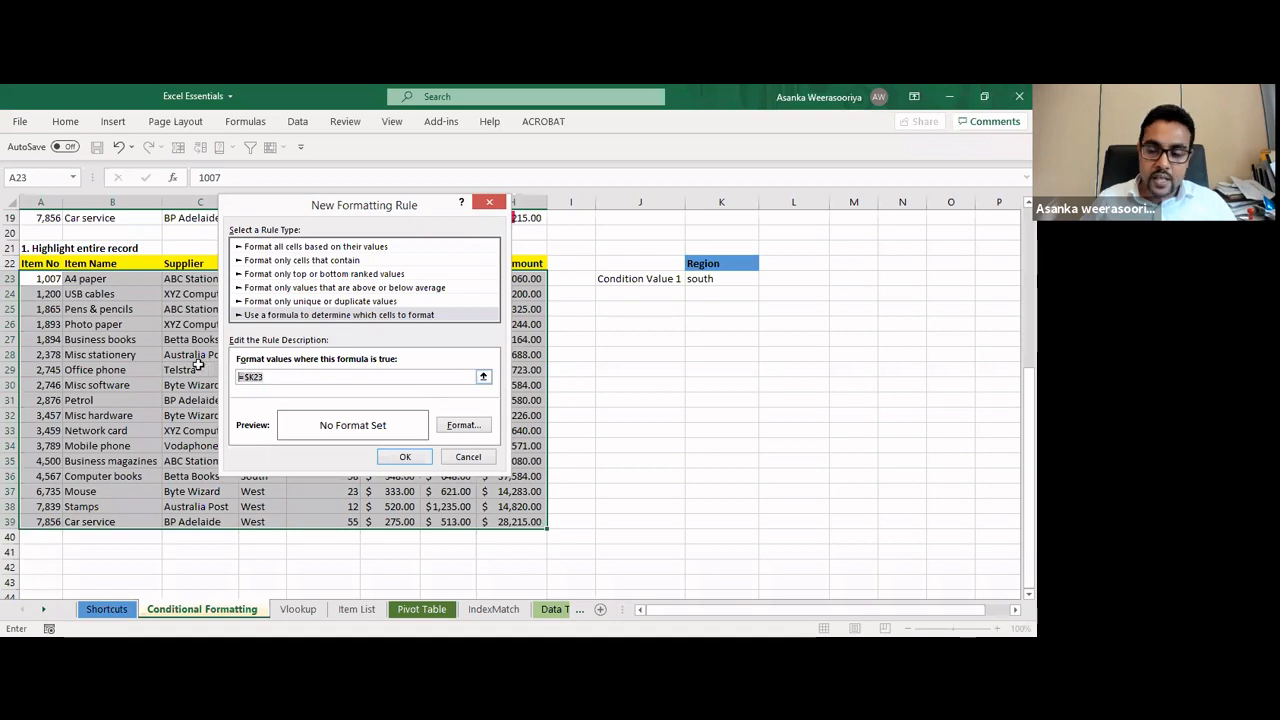
{"action": "key", "text": "BackSpace"}
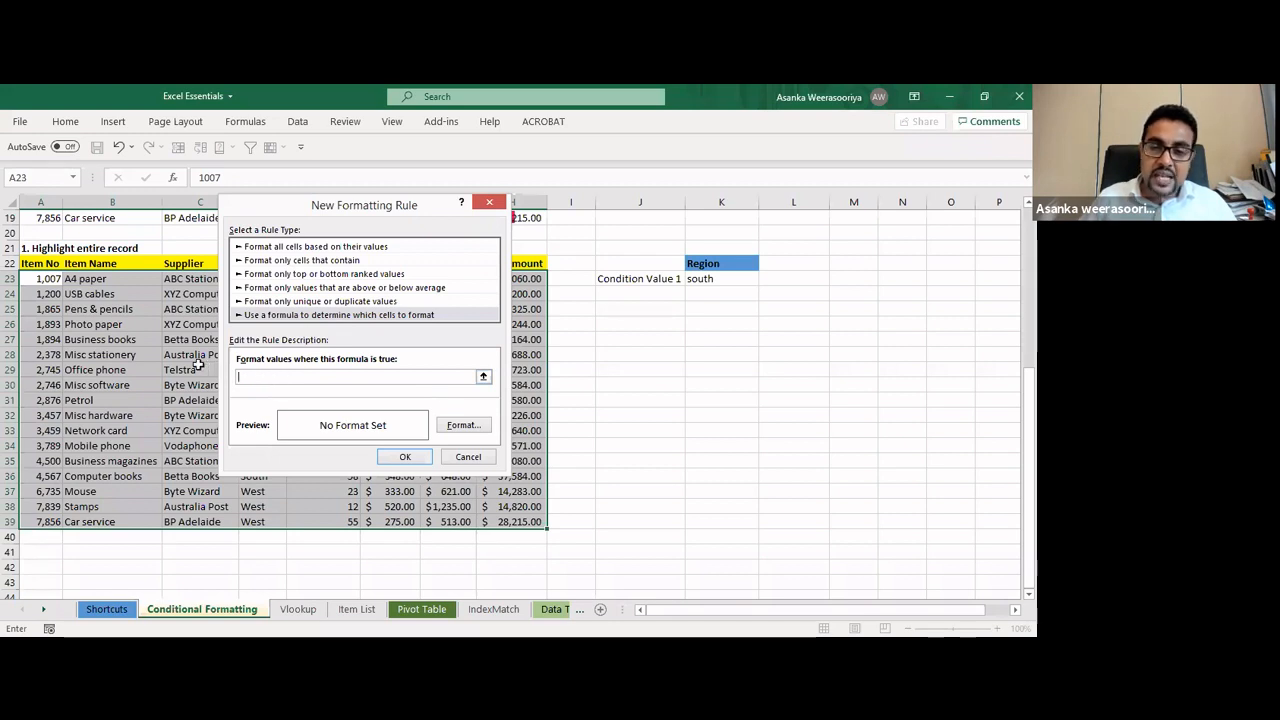
{"action": "left_click", "coordinate": [407, 313]}
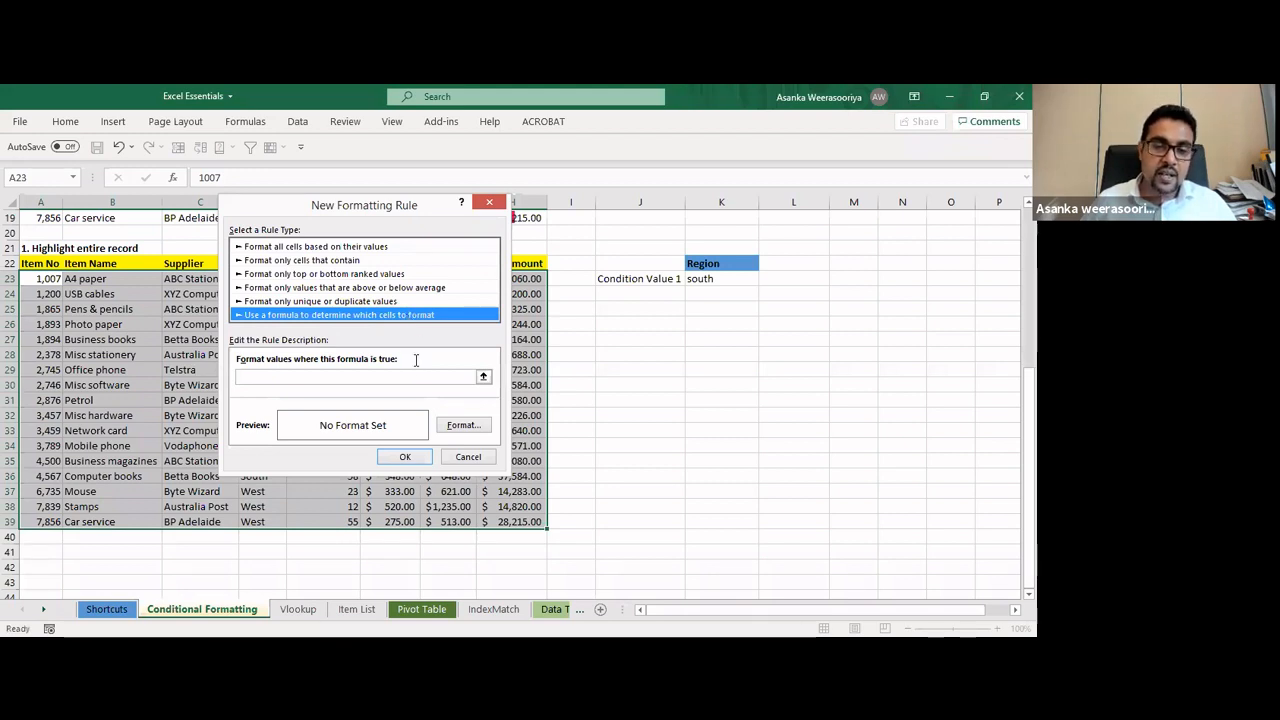
{"action": "left_click", "coordinate": [335, 377]}
{"action": "type", "text": "="}
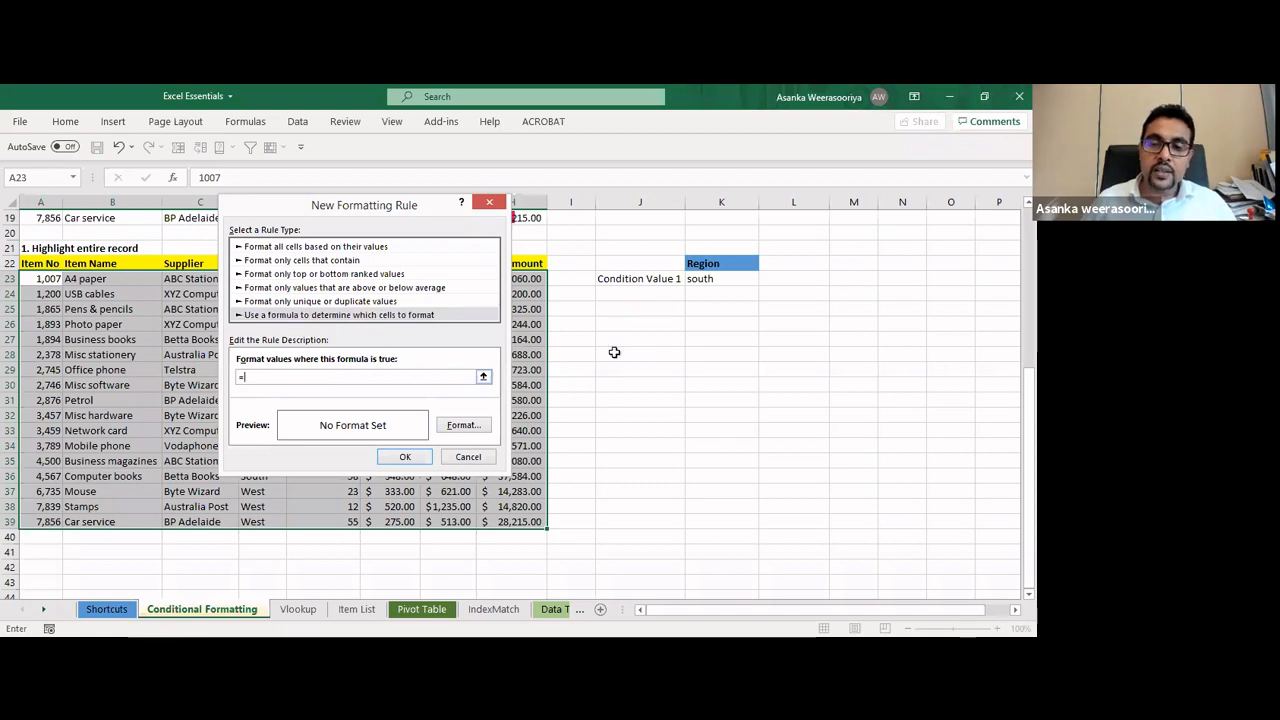
{"action": "left_click", "coordinate": [716, 279]}
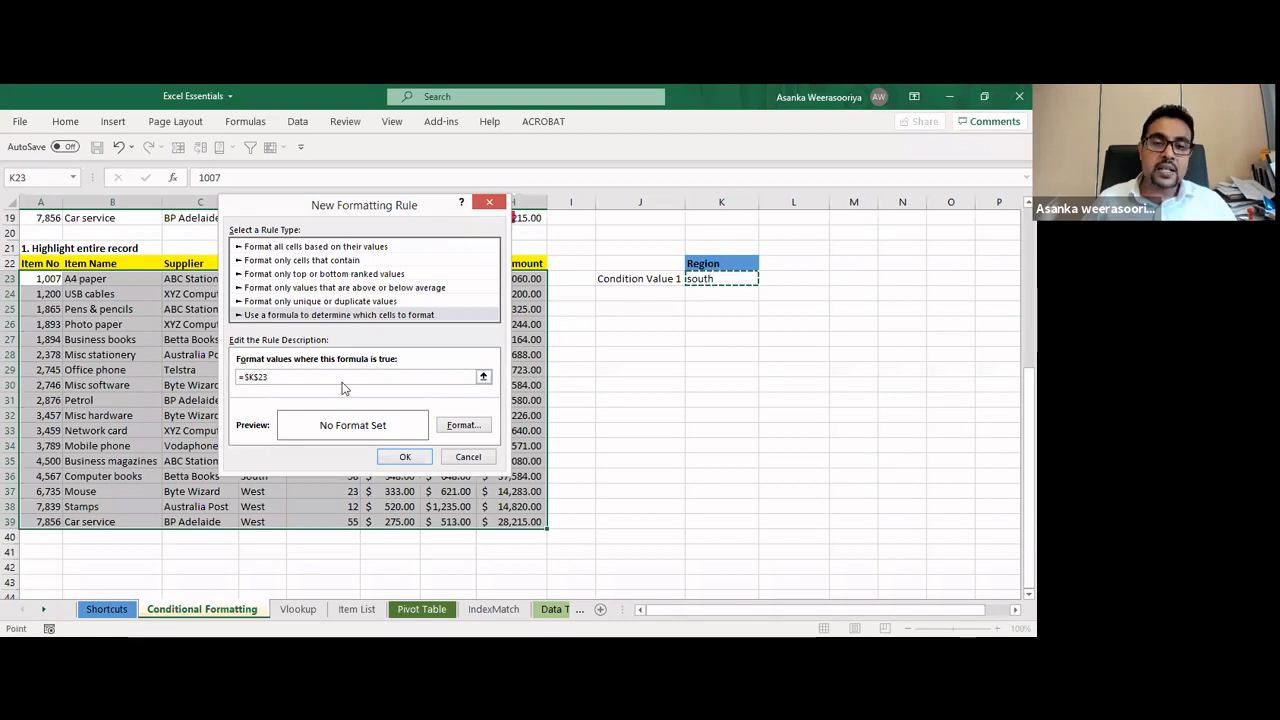
{"action": "left_click", "coordinate": [260, 377]}
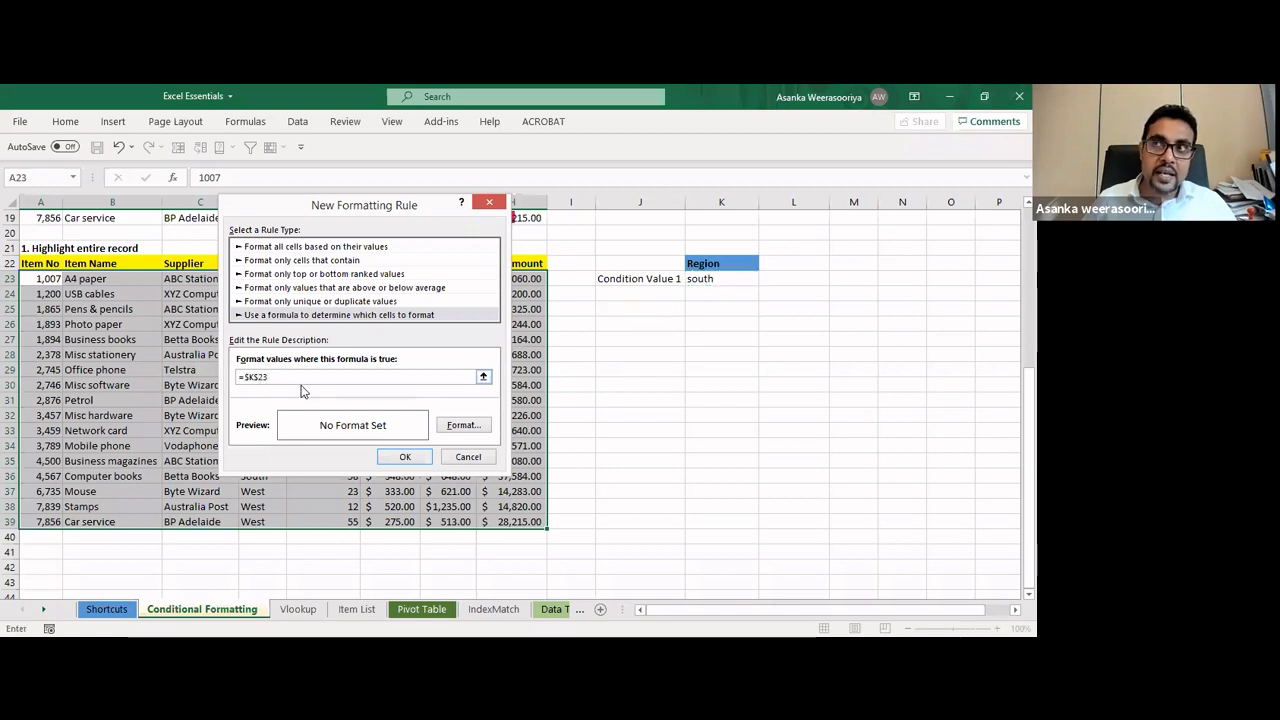
{"action": "key", "text": "BackSpace"}
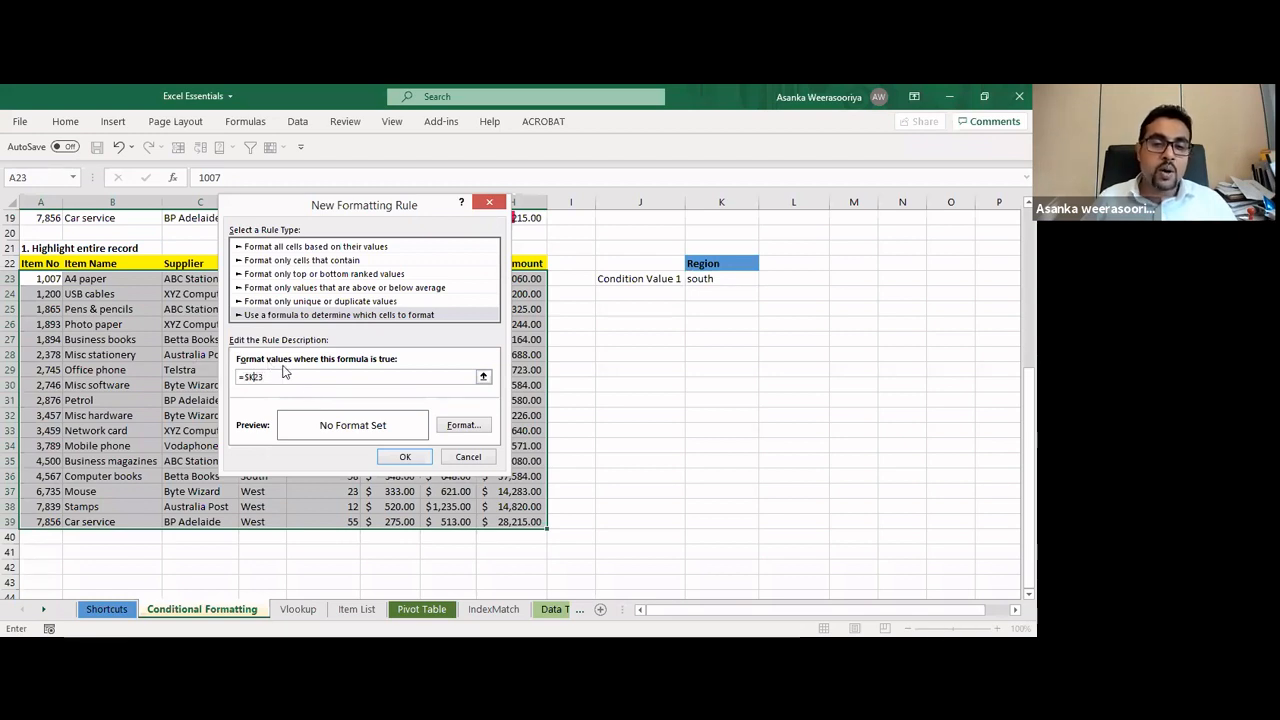
{"action": "left_click", "coordinate": [282, 377]}
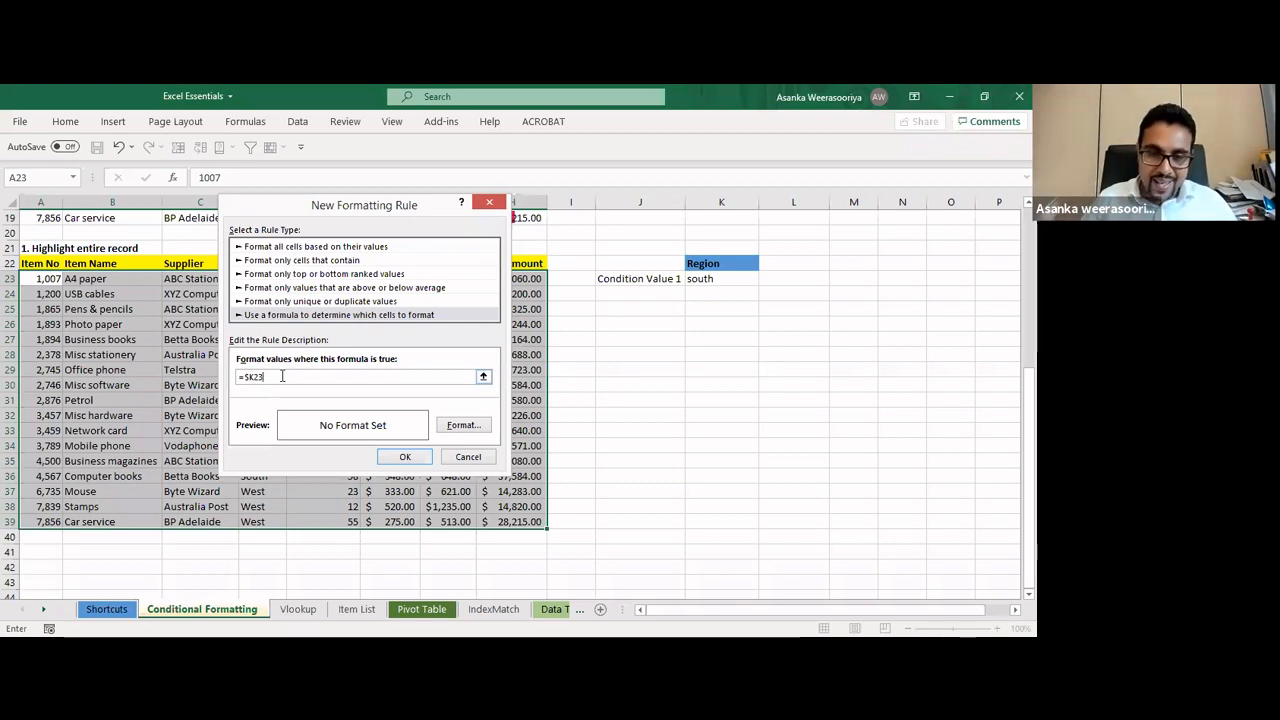
{"action": "key", "text": "BackSpace"}
{"action": "key", "text": "BackSpace"}
{"action": "key", "text": "BackSpace"}
{"action": "key", "text": "BackSpace"}
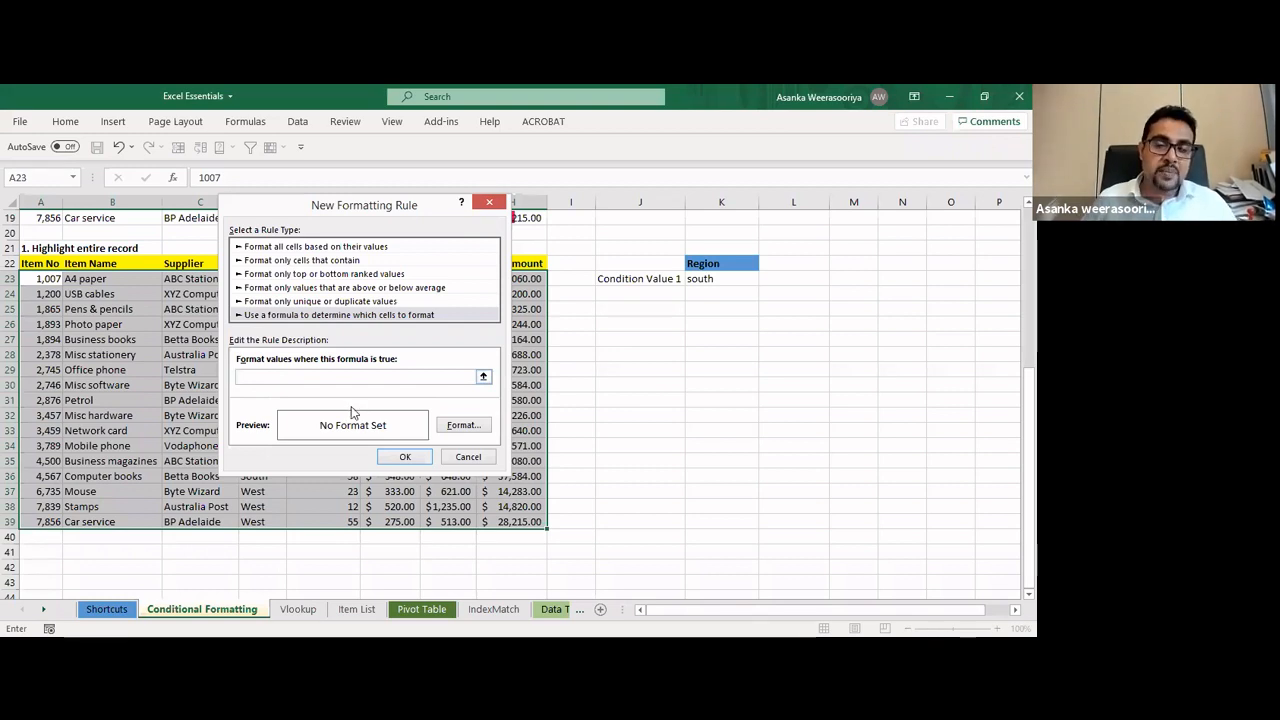
{"action": "left_click", "coordinate": [717, 280]}
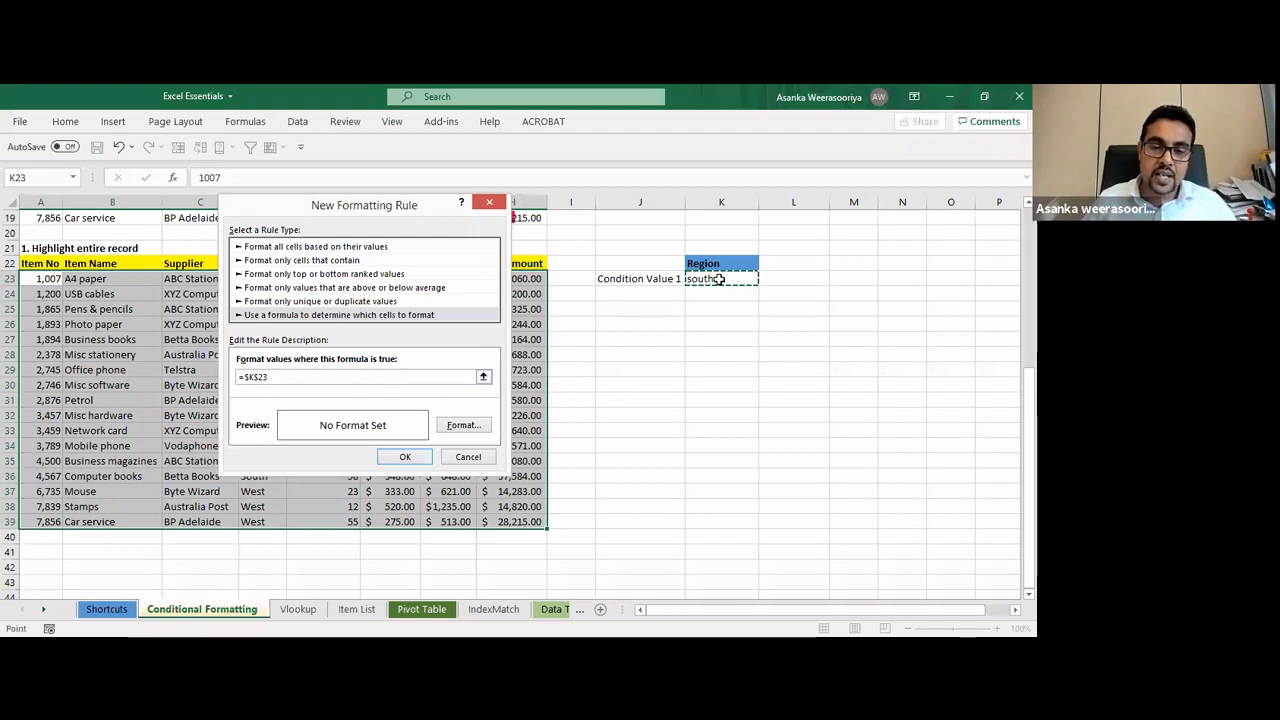
{"action": "key", "text": "BackSpace"}
{"action": "key", "text": "BackSpace"}
{"action": "key", "text": "BackSpace"}
{"action": "key", "text": "BackSpace"}
{"action": "key", "text": "BackSpace"}
{"action": "key", "text": "BackSpace"}
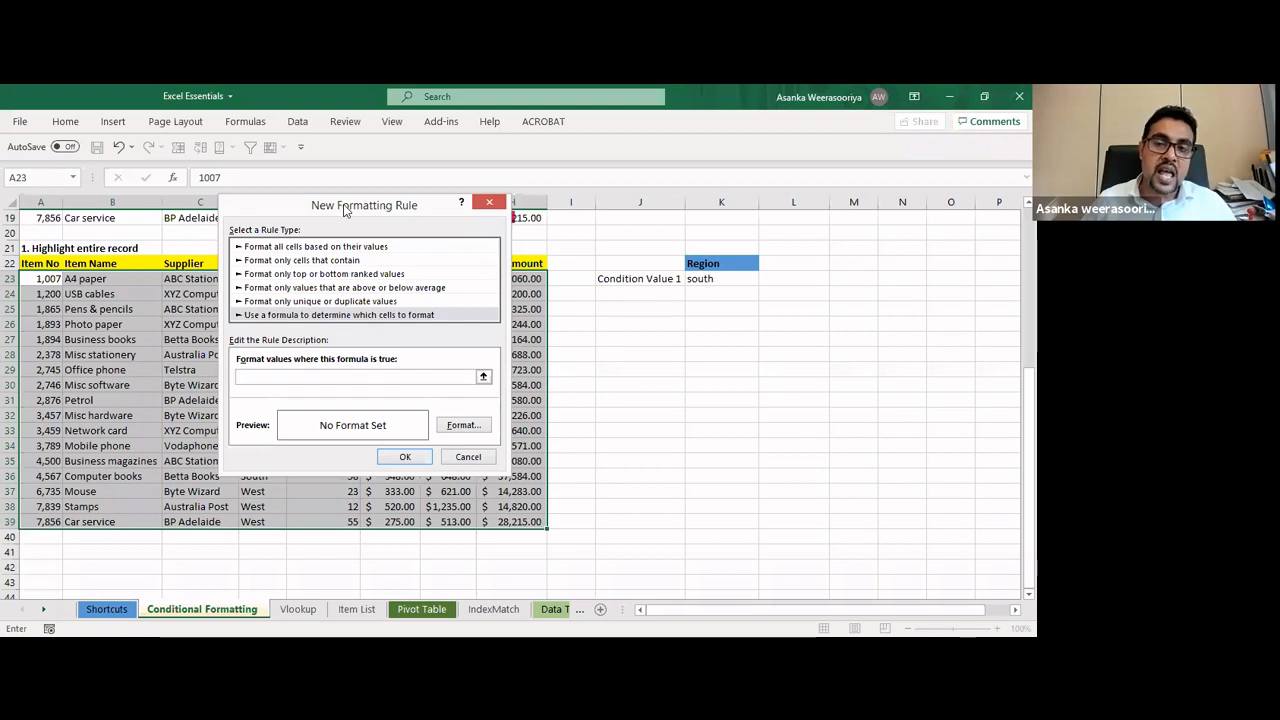
Enter the rule formula =$D23=$K$23 to compare each record's Region with the condition value, keeping the table and condition cell uncovered
{"action": "left_click_drag", "start_coordinate": [340, 205], "coordinate": [717, 199]}
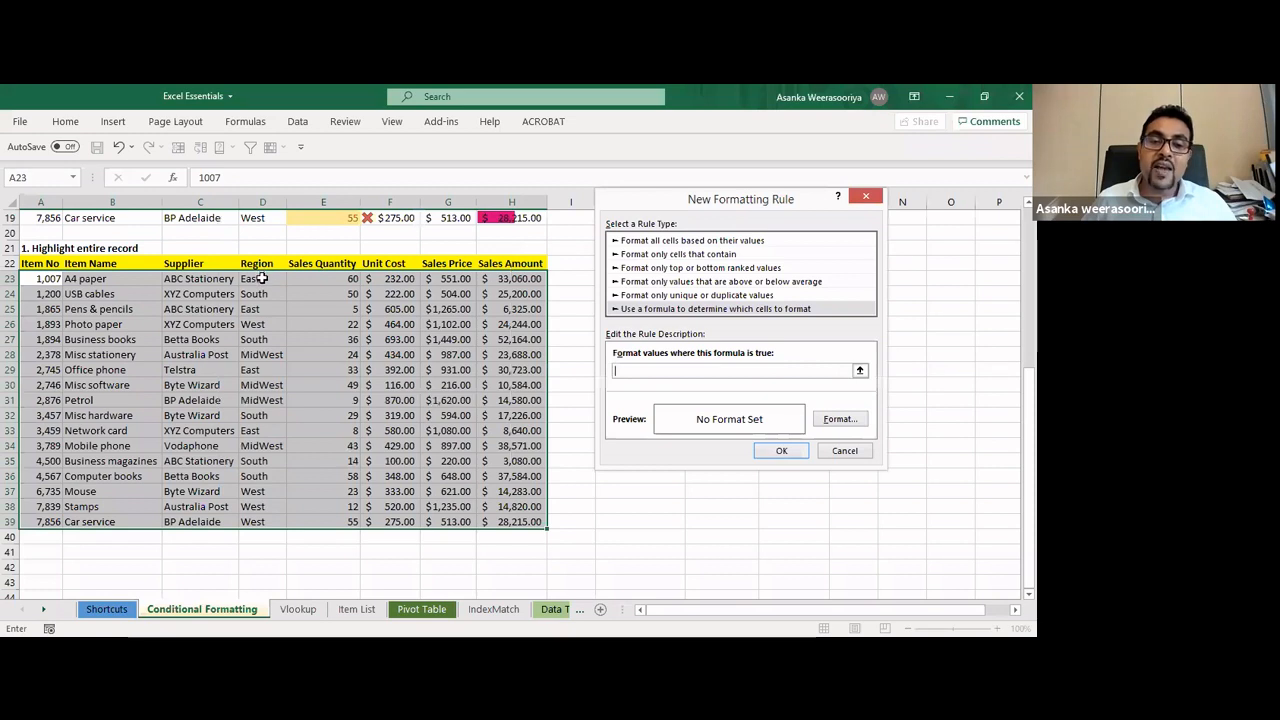
{"action": "left_click", "coordinate": [261, 280]}
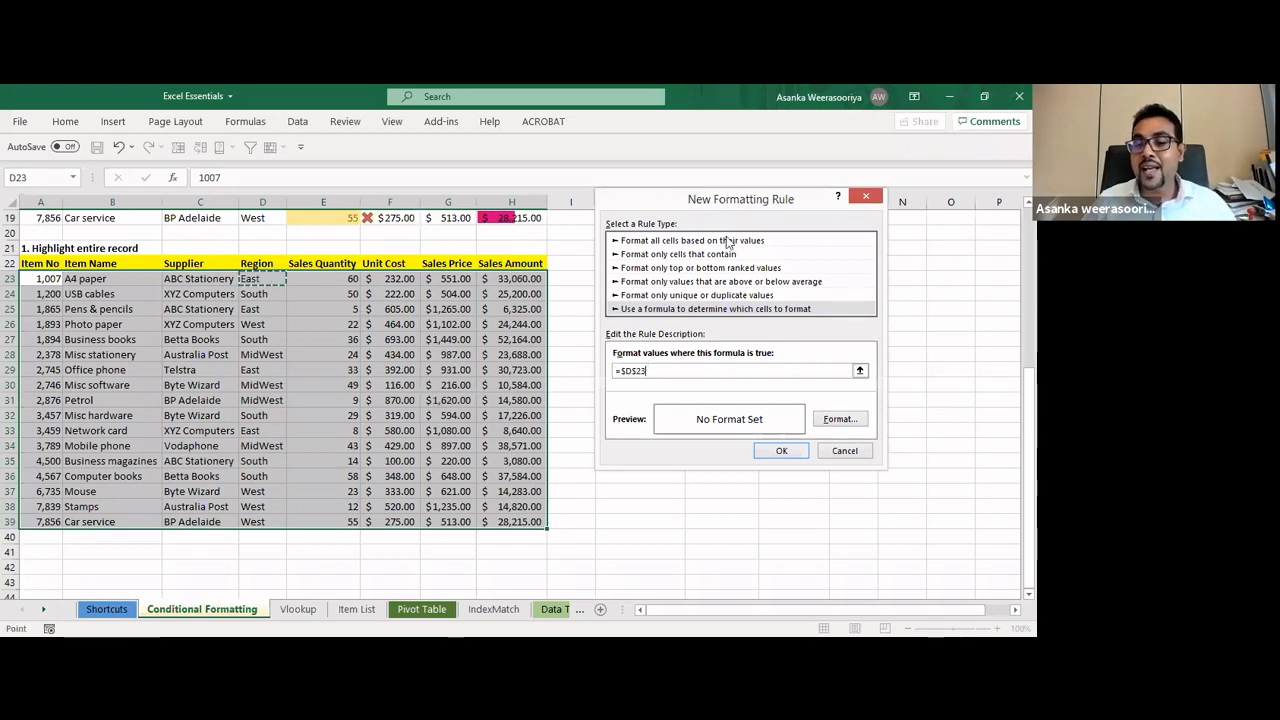
{"action": "left_click_drag", "start_coordinate": [738, 200], "coordinate": [695, 340]}
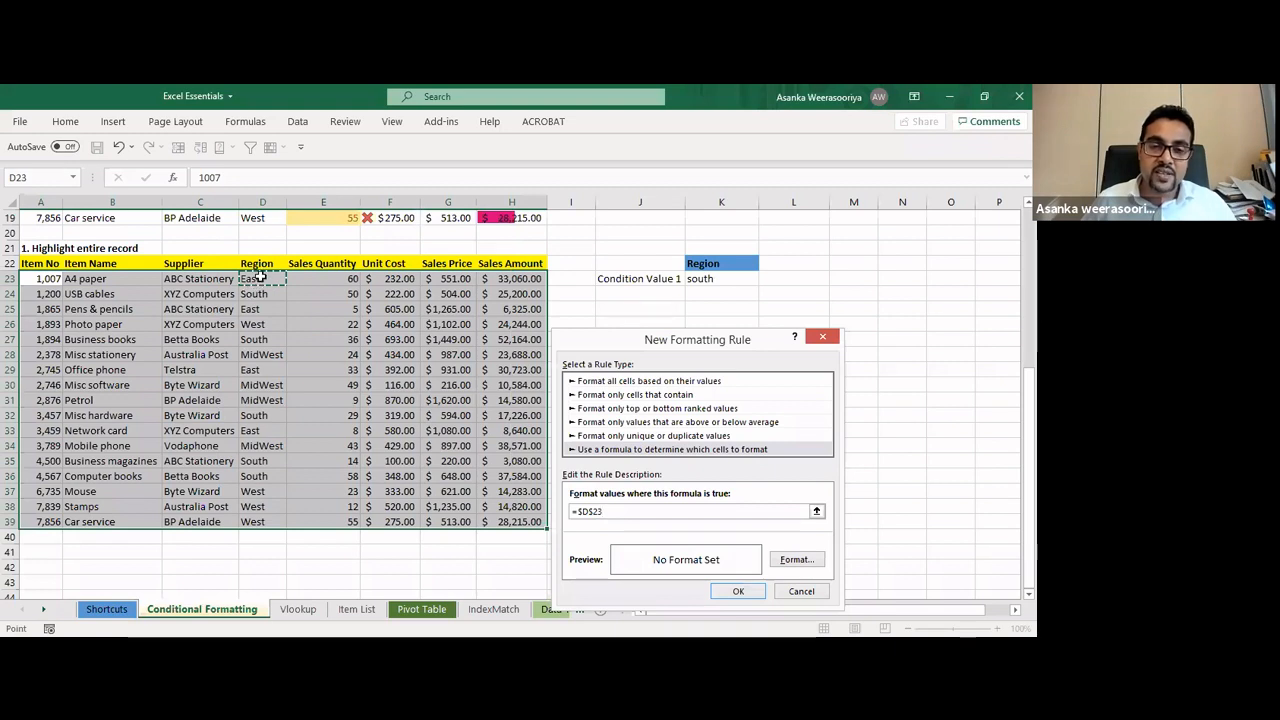
{"action": "left_click", "coordinate": [596, 511]}
{"action": "key", "text": "BackSpace"}
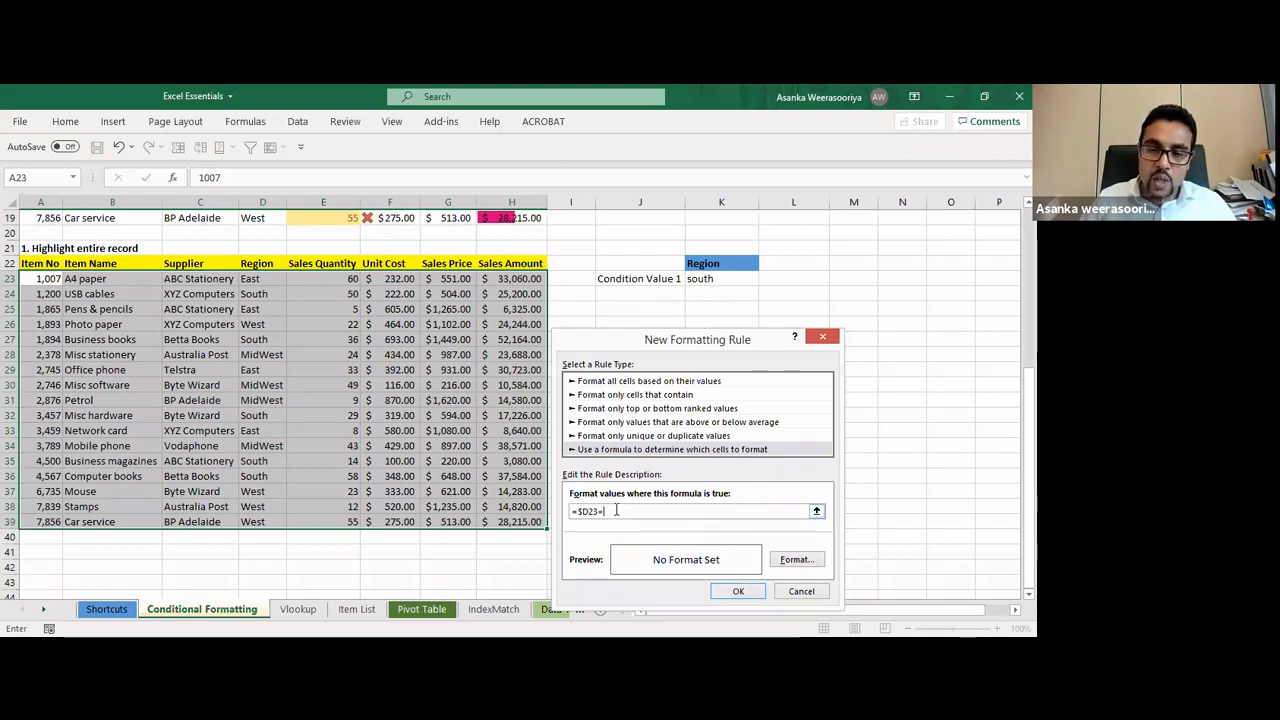
{"action": "type", "text": "="}
{"action": "left_click", "coordinate": [714, 280]}
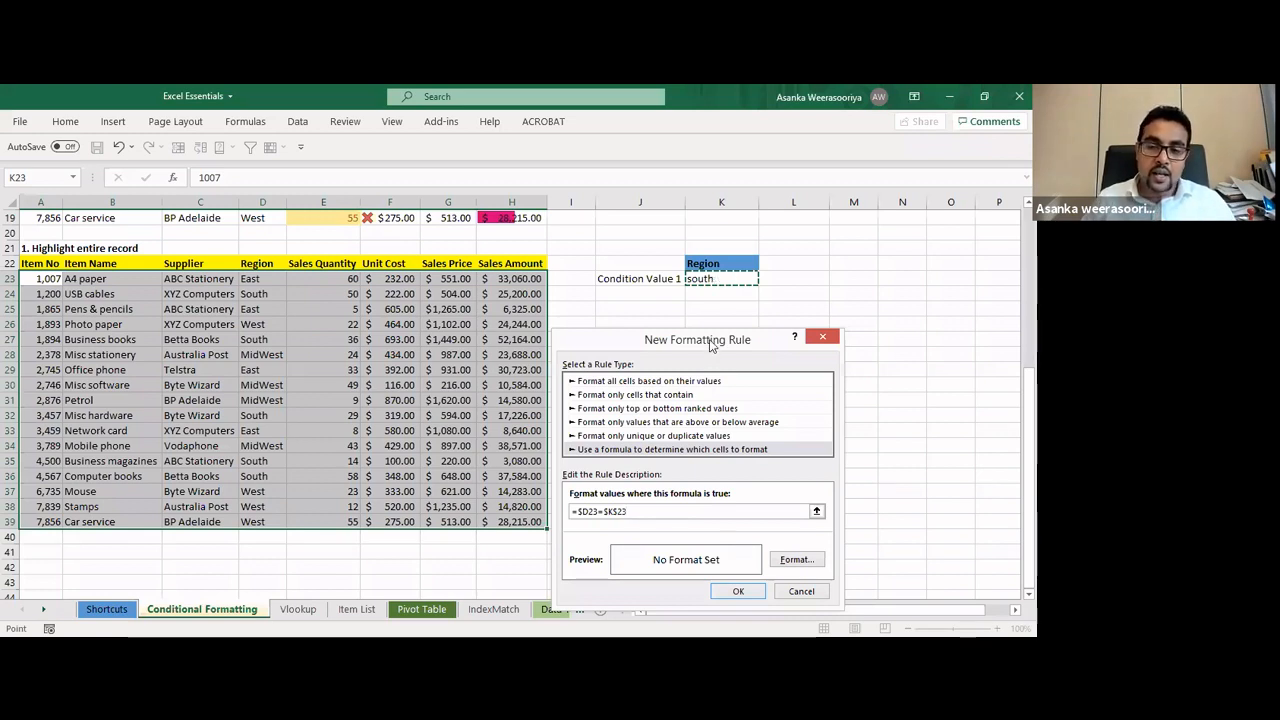
{"action": "left_click_drag", "start_coordinate": [712, 343], "coordinate": [677, 228]}
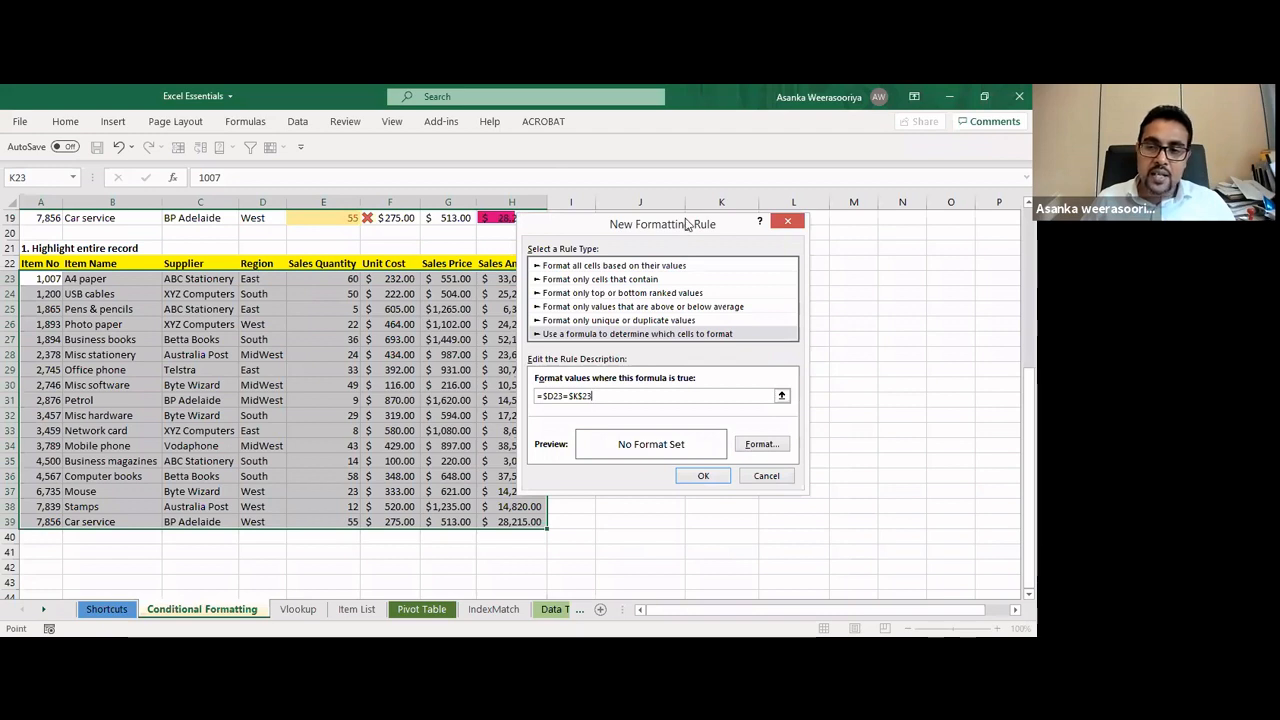
{"action": "left_click_drag", "start_coordinate": [687, 224], "coordinate": [652, 338]}
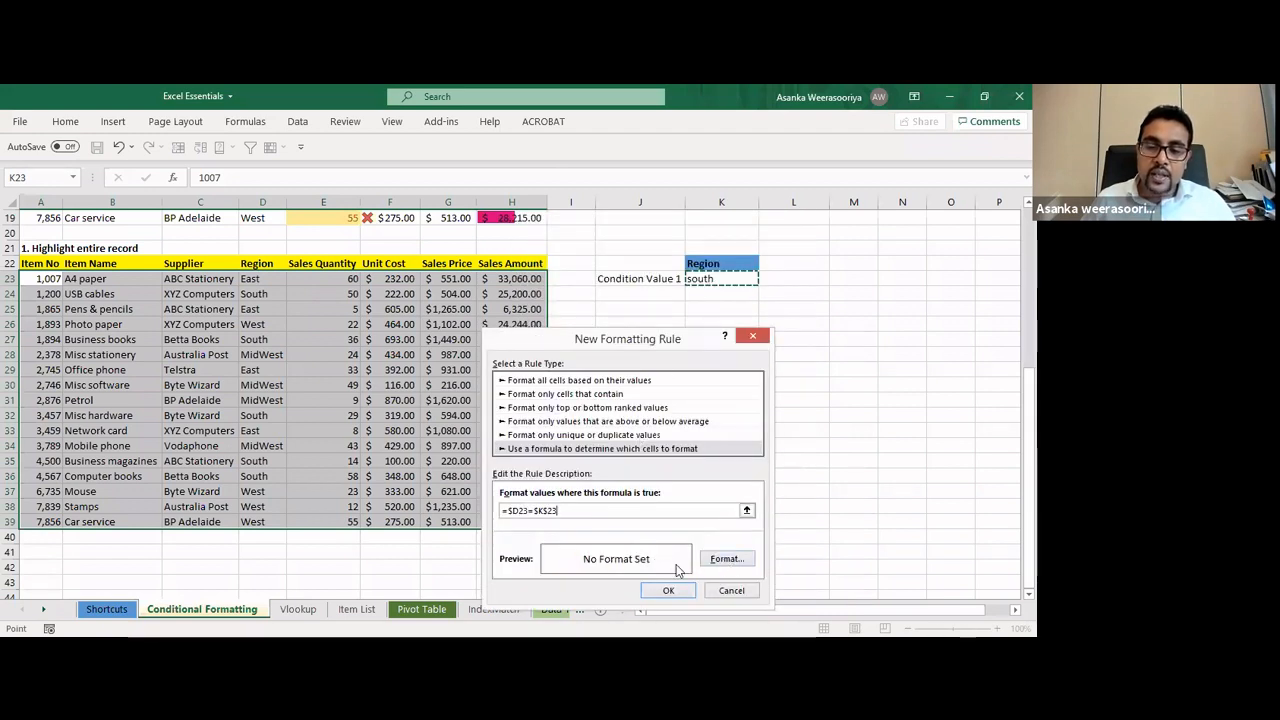
Give the formula rule an orange background fill and apply it to records A23:H39
{"action": "left_click", "coordinate": [720, 562]}
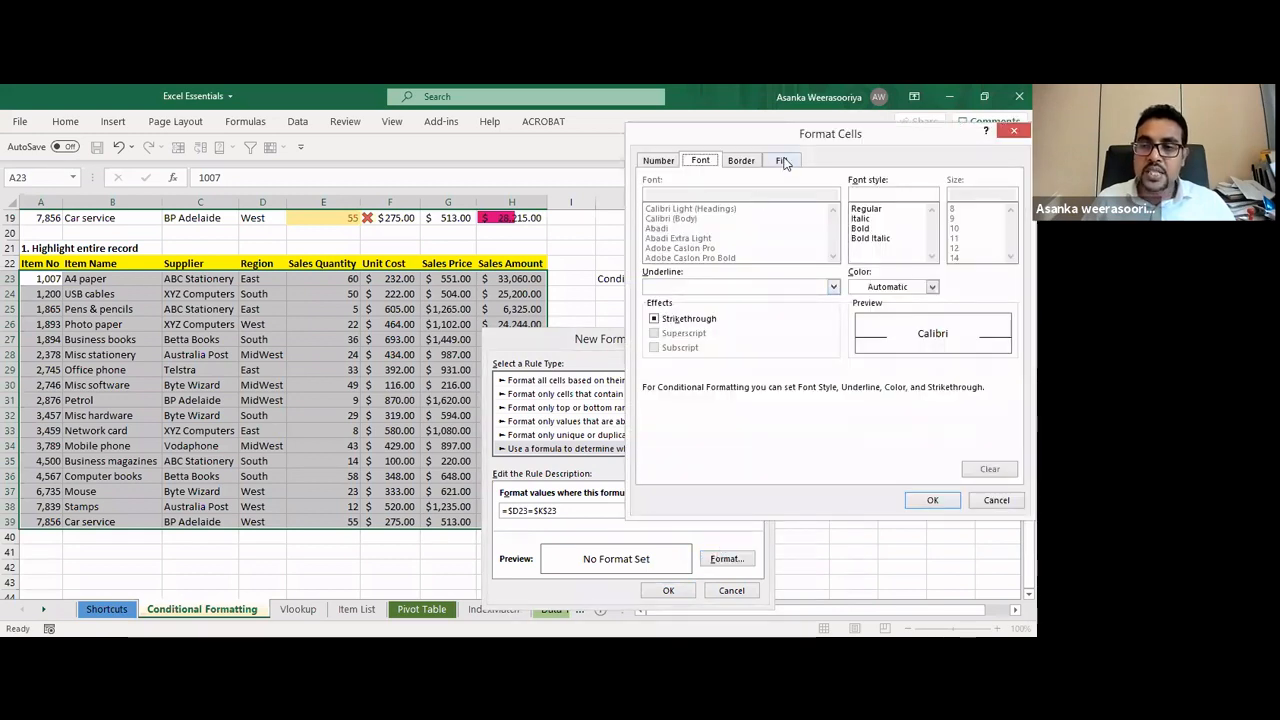
{"action": "left_click", "coordinate": [782, 161]}
{"action": "left_click", "coordinate": [683, 309]}
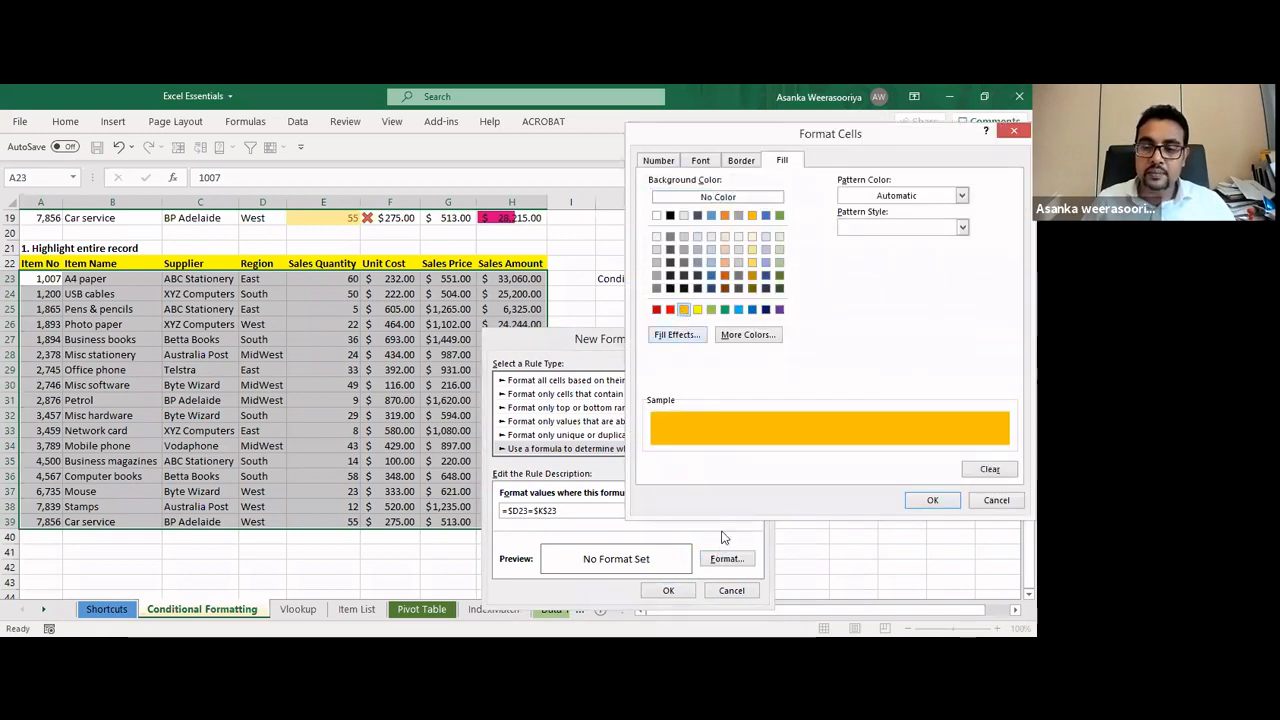
{"action": "left_click", "coordinate": [933, 500]}
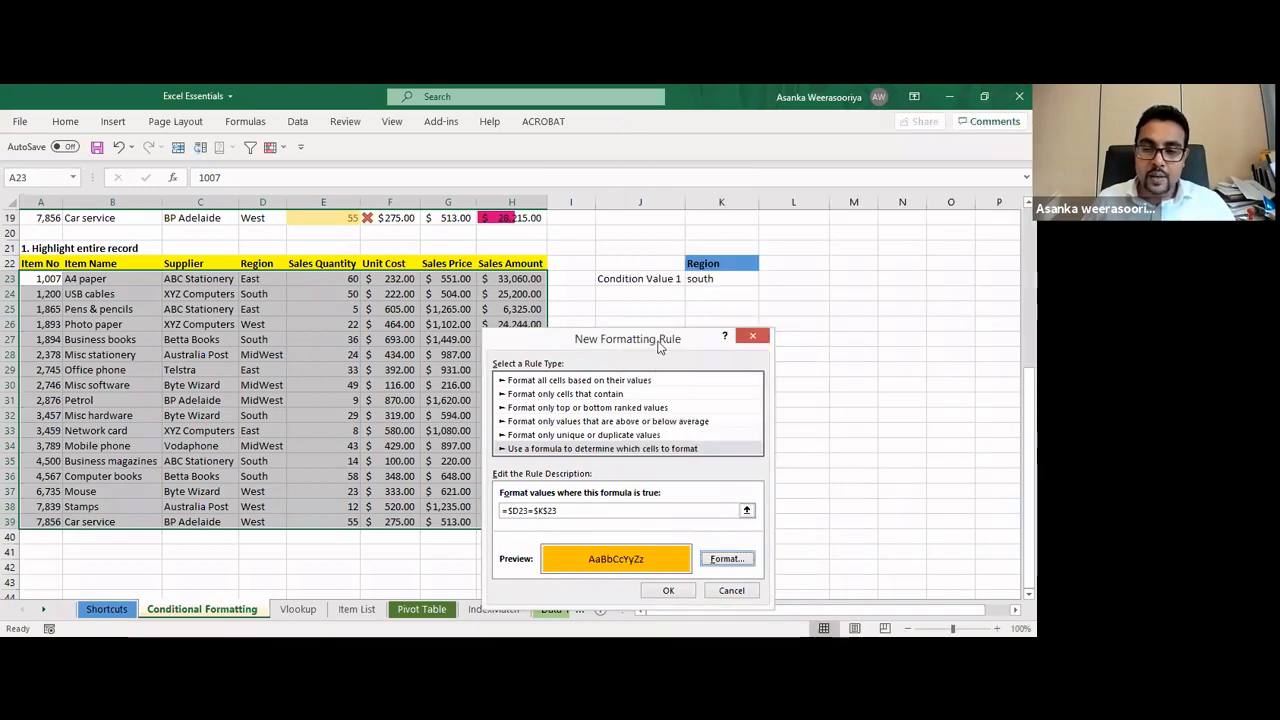
{"action": "left_click_drag", "start_coordinate": [659, 346], "coordinate": [705, 259]}
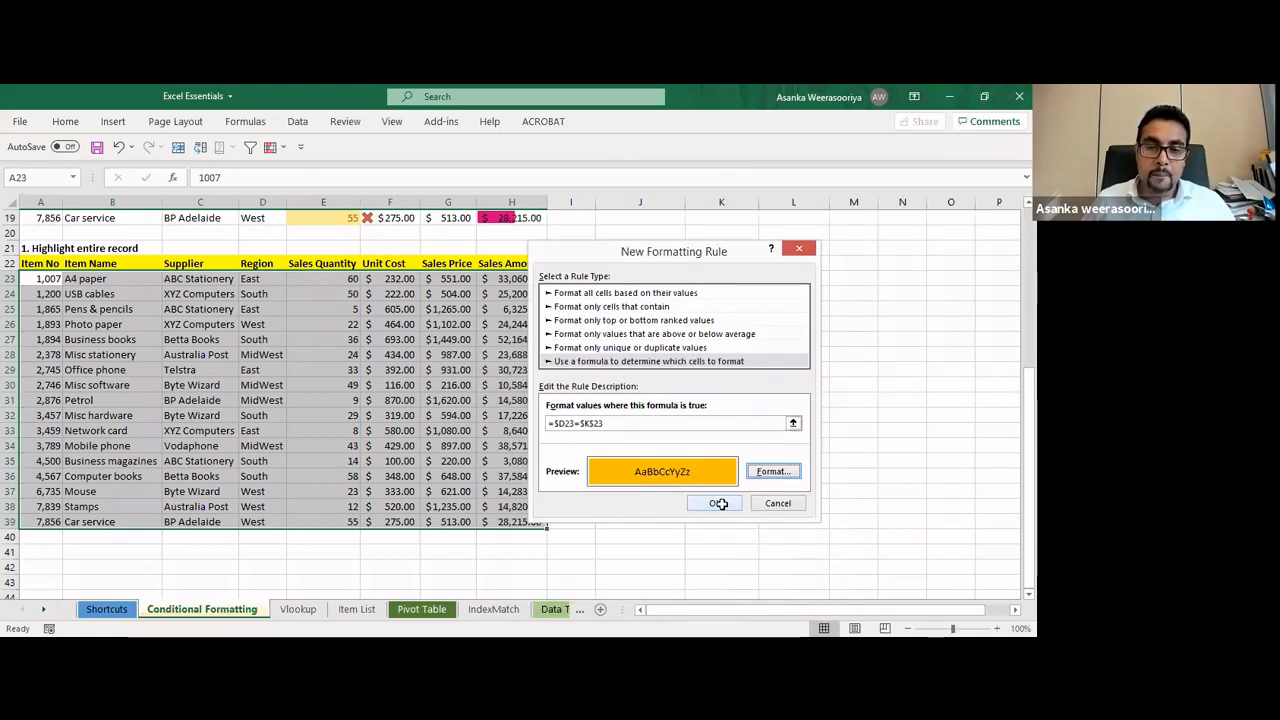
{"action": "left_click", "coordinate": [719, 503]}
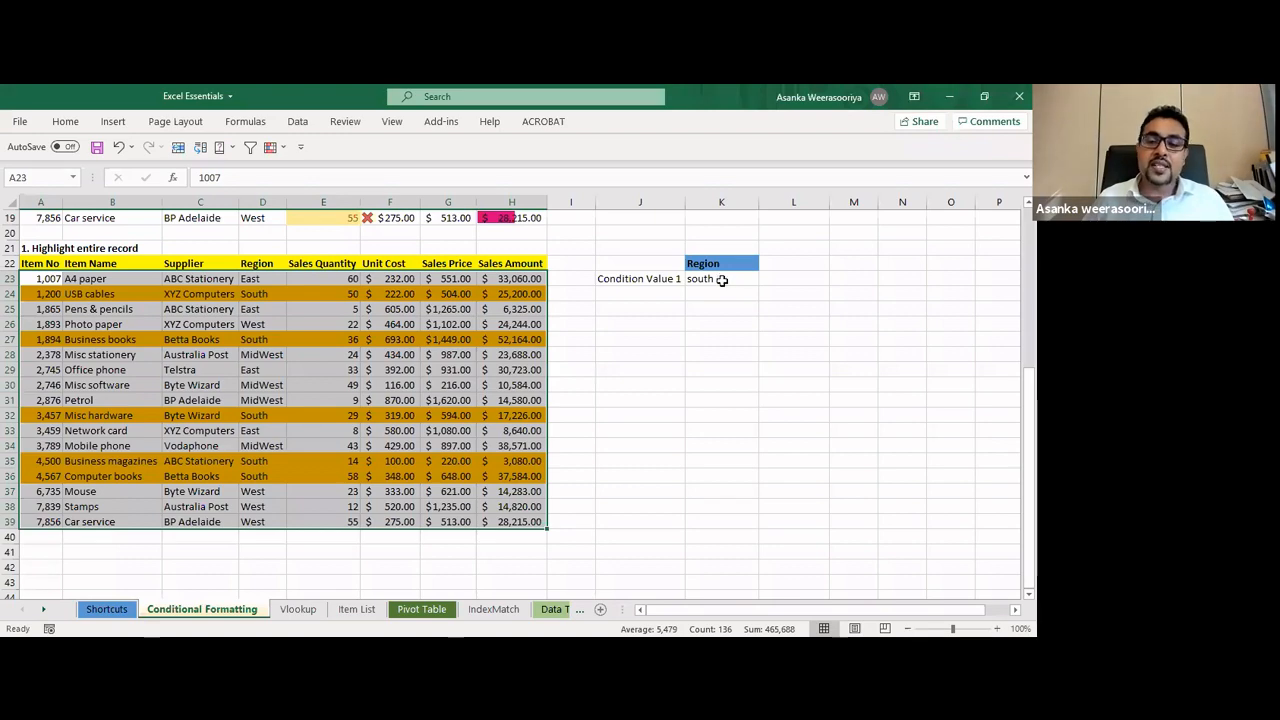
Test the record highlighting by changing the Region condition in K23 to East and then to west
{"action": "left_click", "coordinate": [721, 279]}
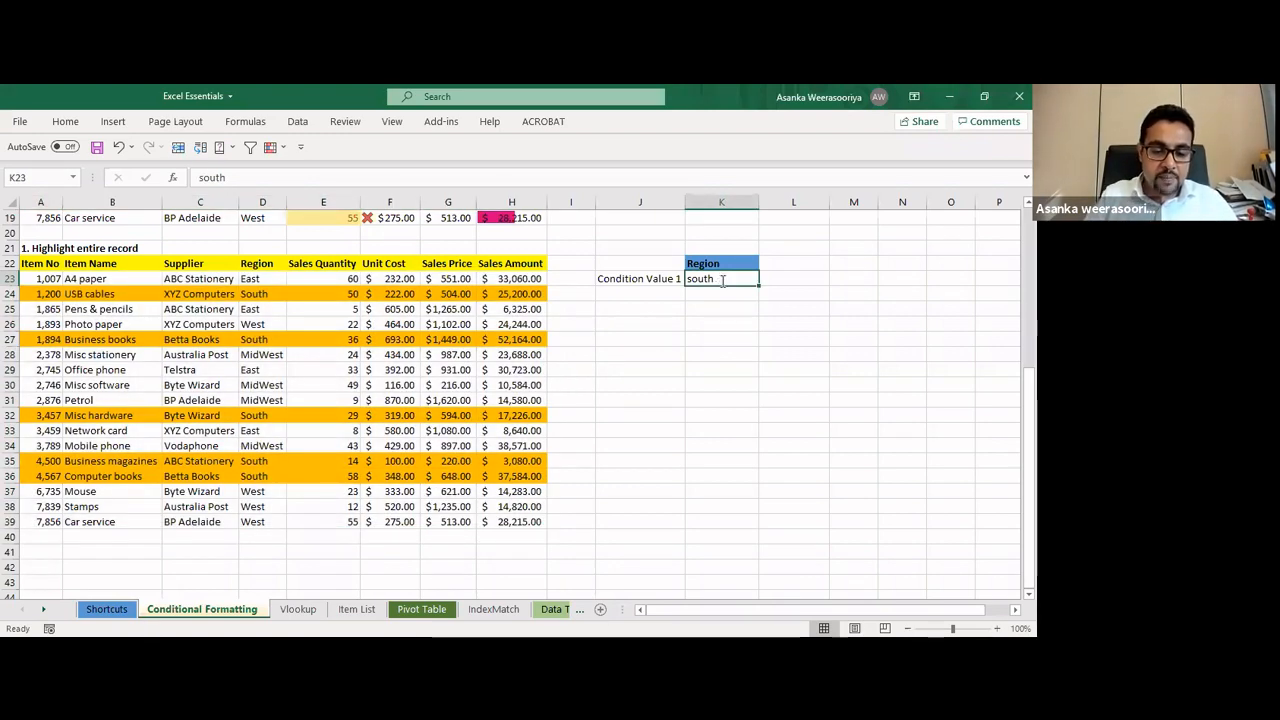
{"action": "type", "text": "East"}
{"action": "key", "text": "Return"}
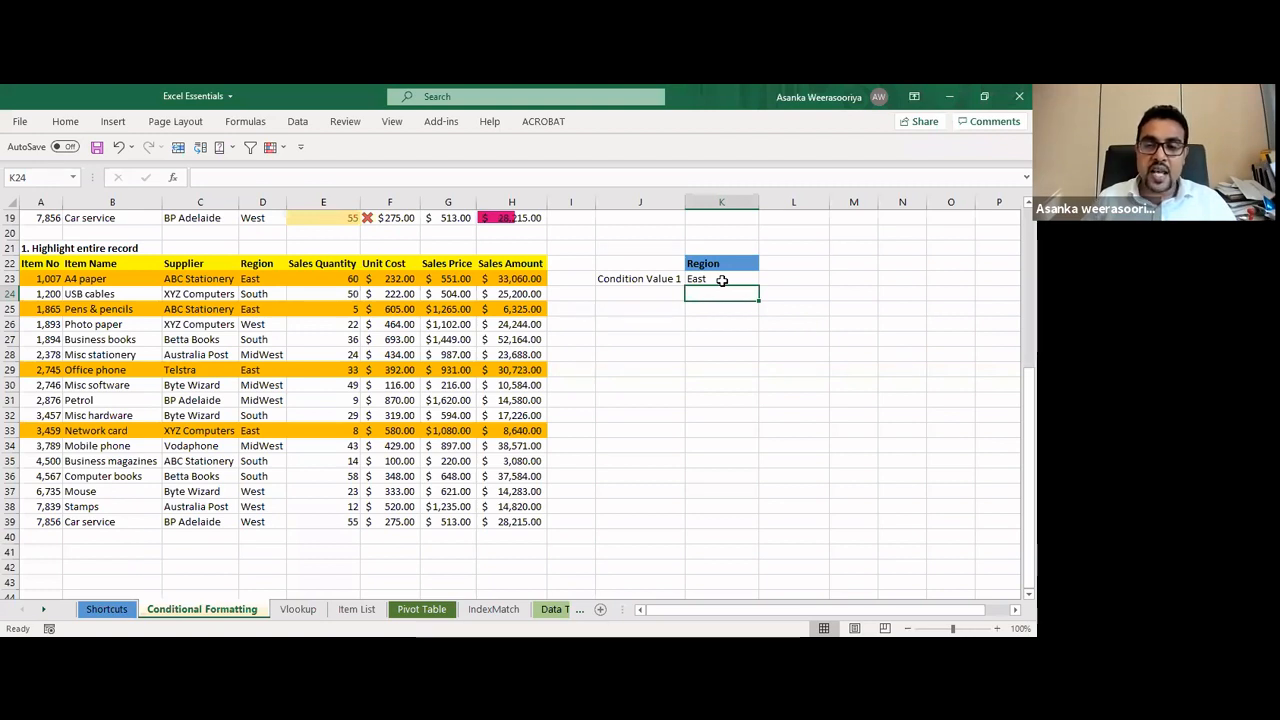
{"action": "left_click", "coordinate": [721, 280]}
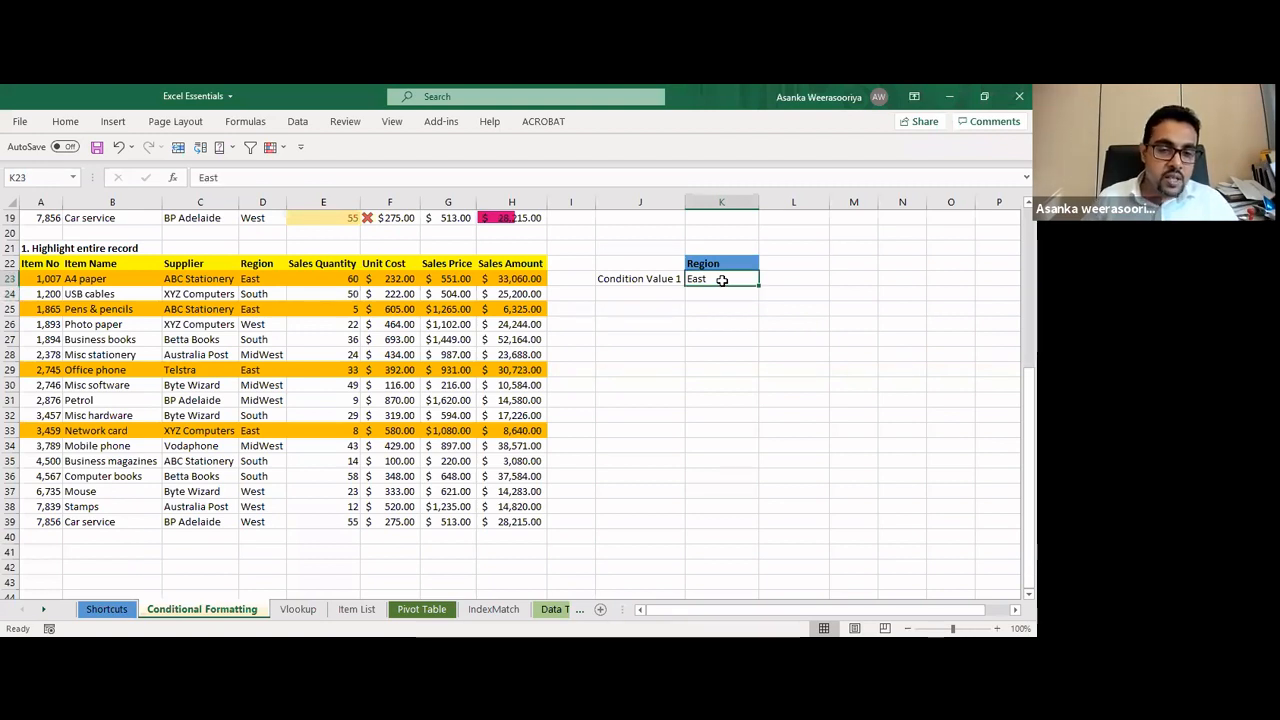
{"action": "type", "text": "west"}
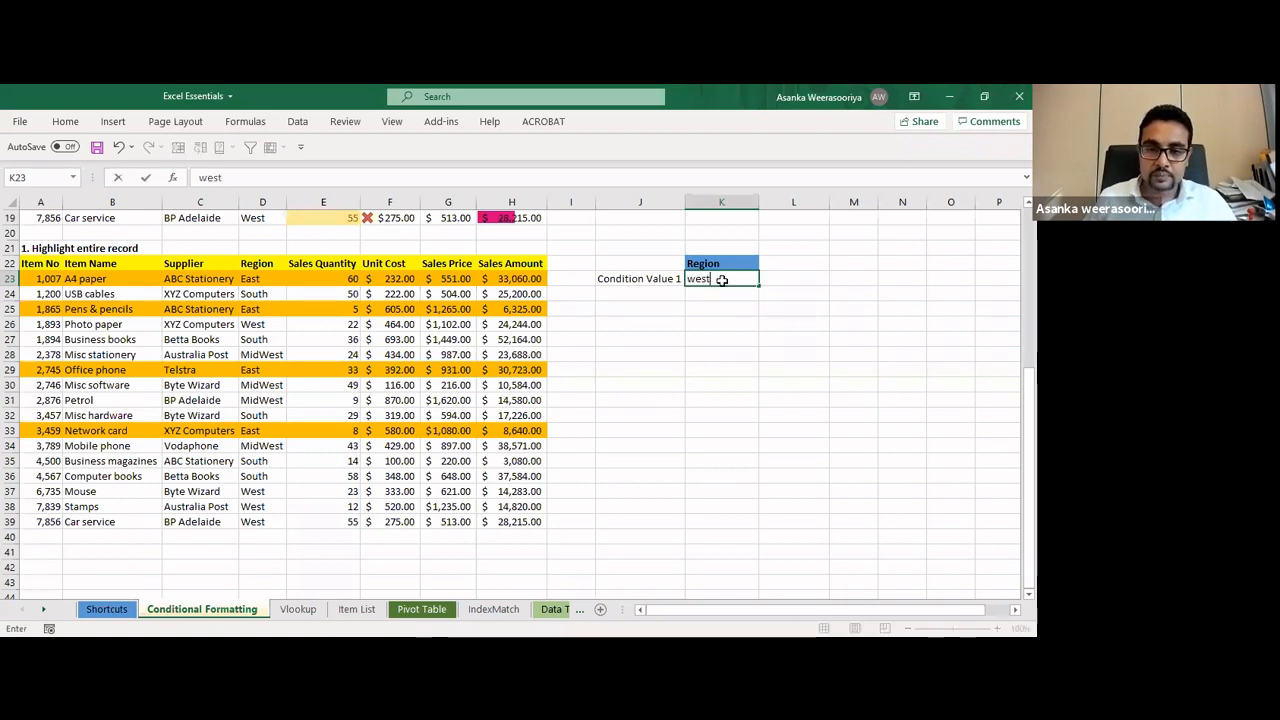
{"action": "key", "text": "Return"}
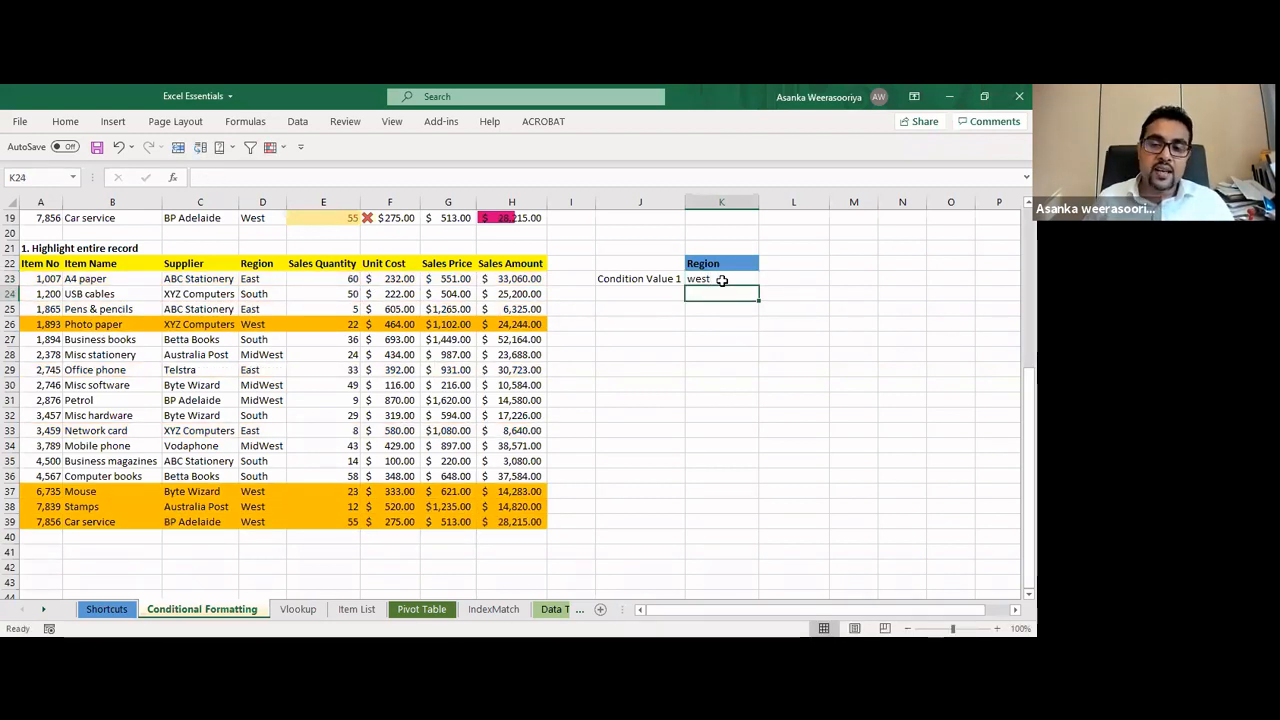
{"action": "left_click", "coordinate": [725, 280]}
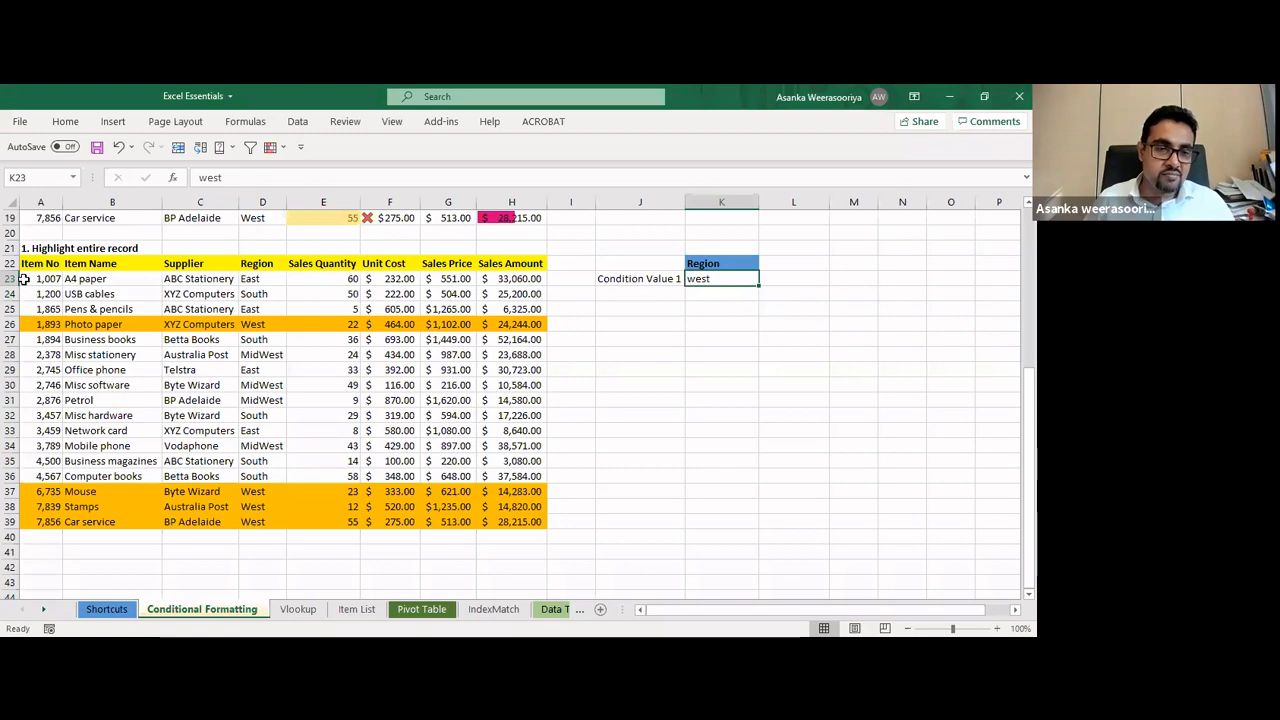
Clear the conditional formatting rules from records A23:H39 of the "Highlight entire record" table only
{"action": "left_click_drag", "start_coordinate": [40, 280], "coordinate": [510, 518]}
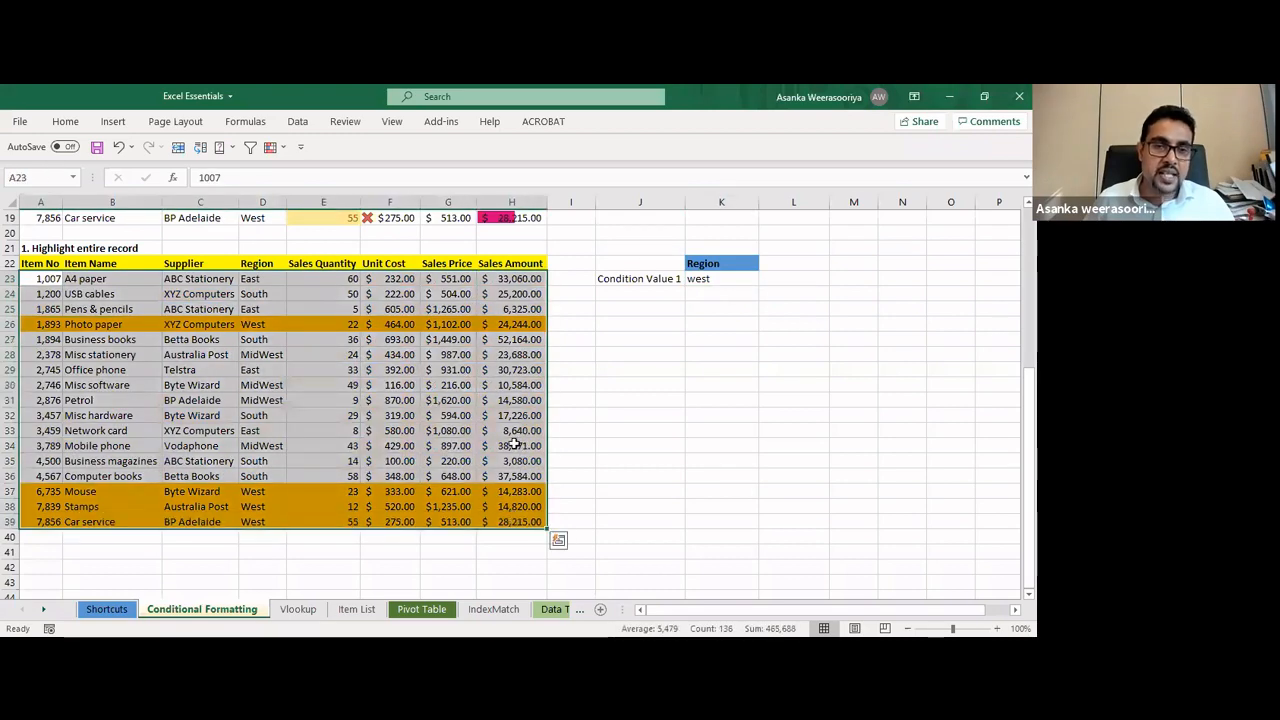
{"action": "left_click", "coordinate": [84, 133]}
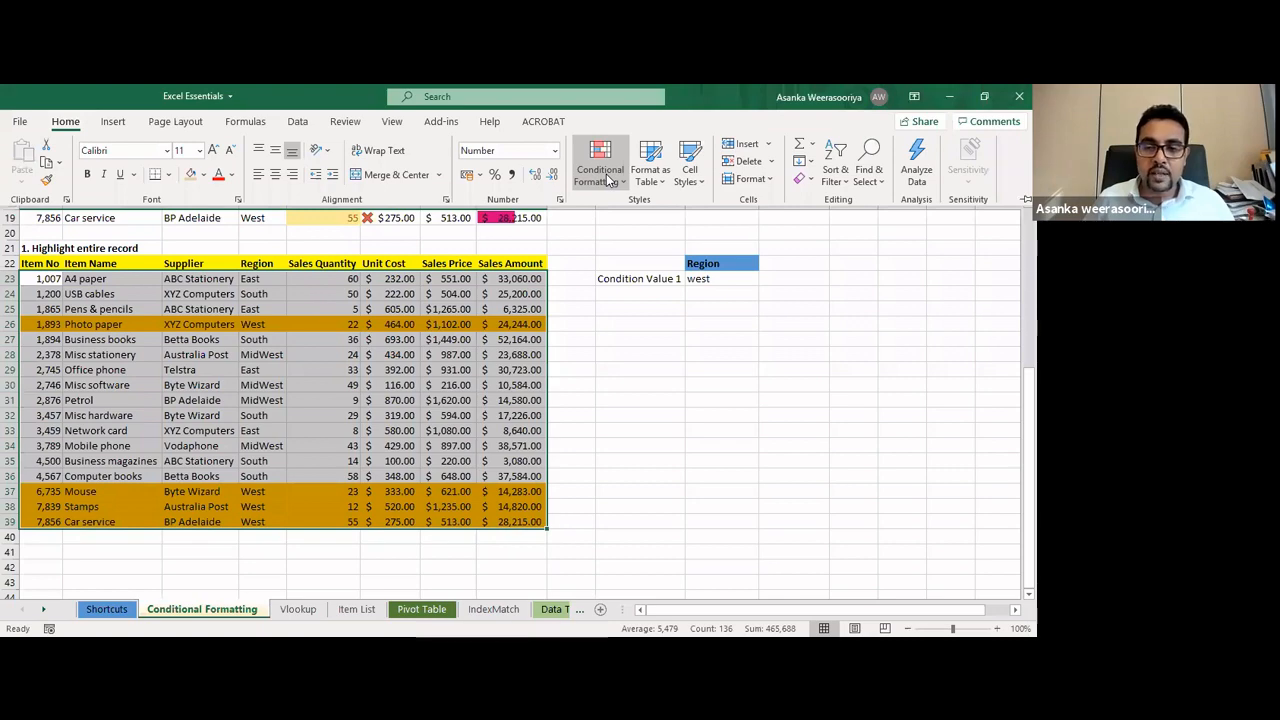
{"action": "left_click", "coordinate": [606, 174]}
{"action": "mouse_move", "coordinate": [646, 416]}
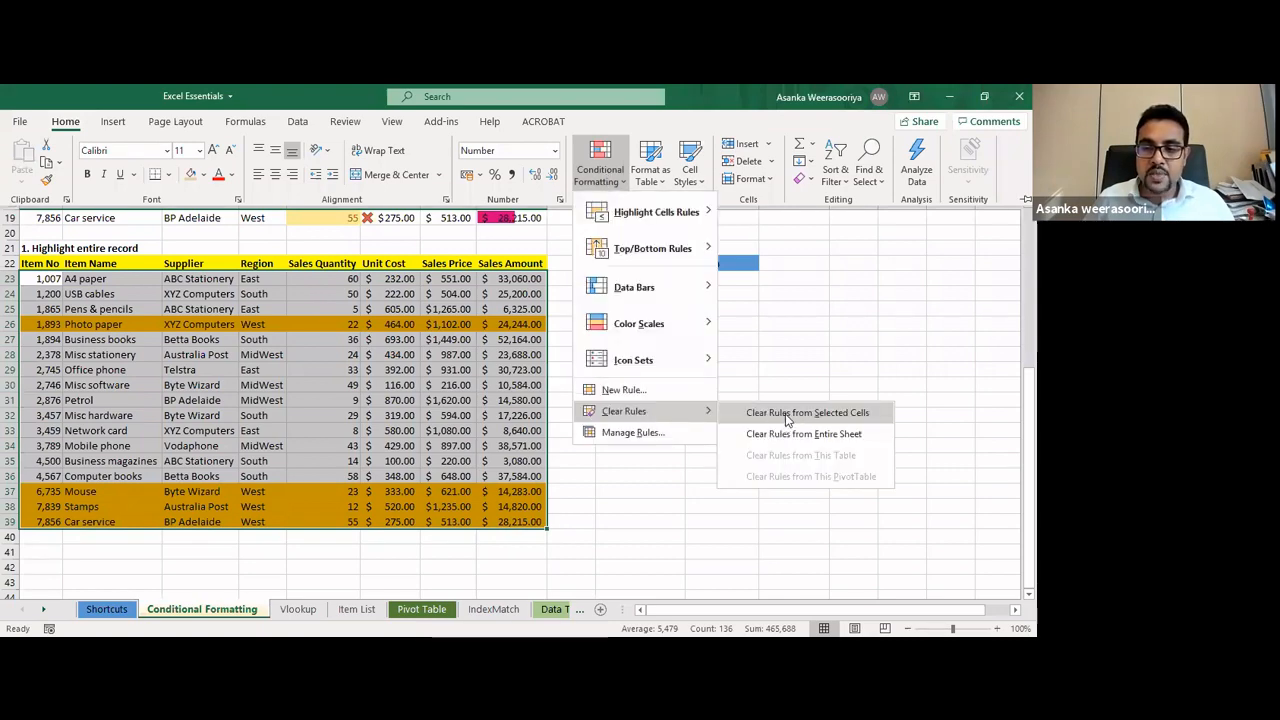
{"action": "left_click", "coordinate": [787, 414]}
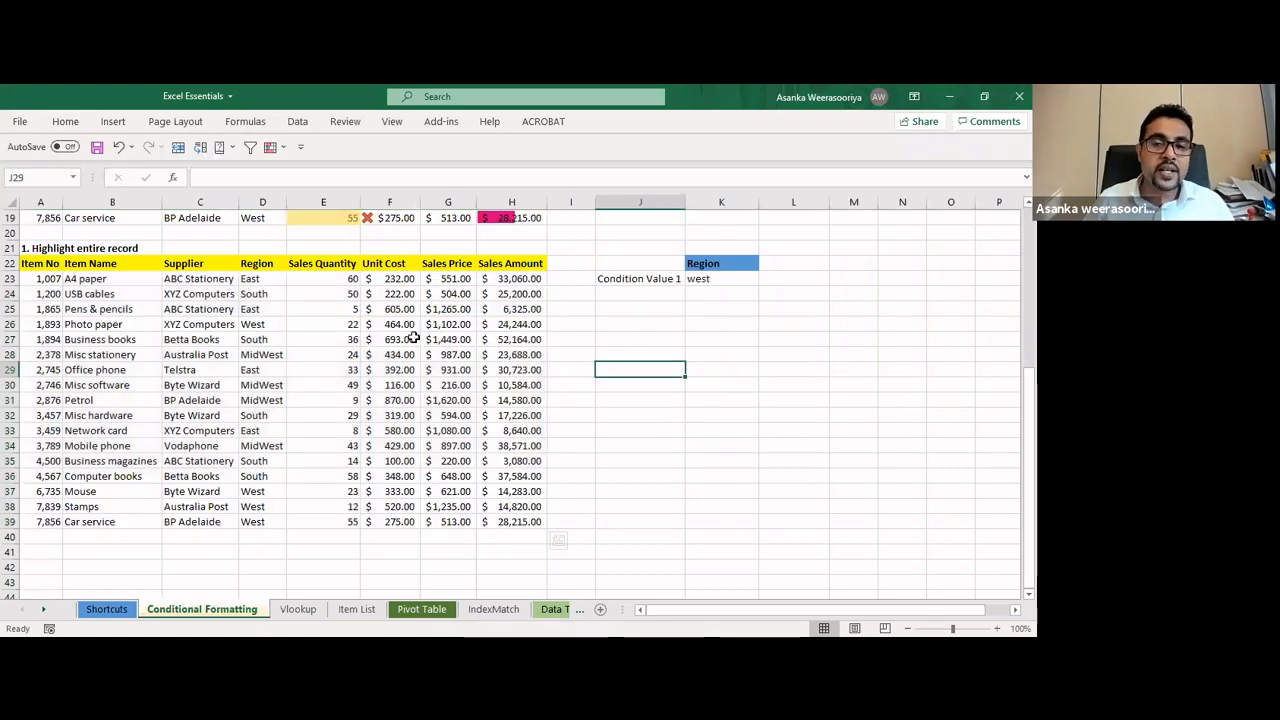
{"action": "left_click", "coordinate": [390, 339]}
Check the table without a rule by setting the Region condition in K23 to east and back to west
{"action": "left_click", "coordinate": [731, 279]}
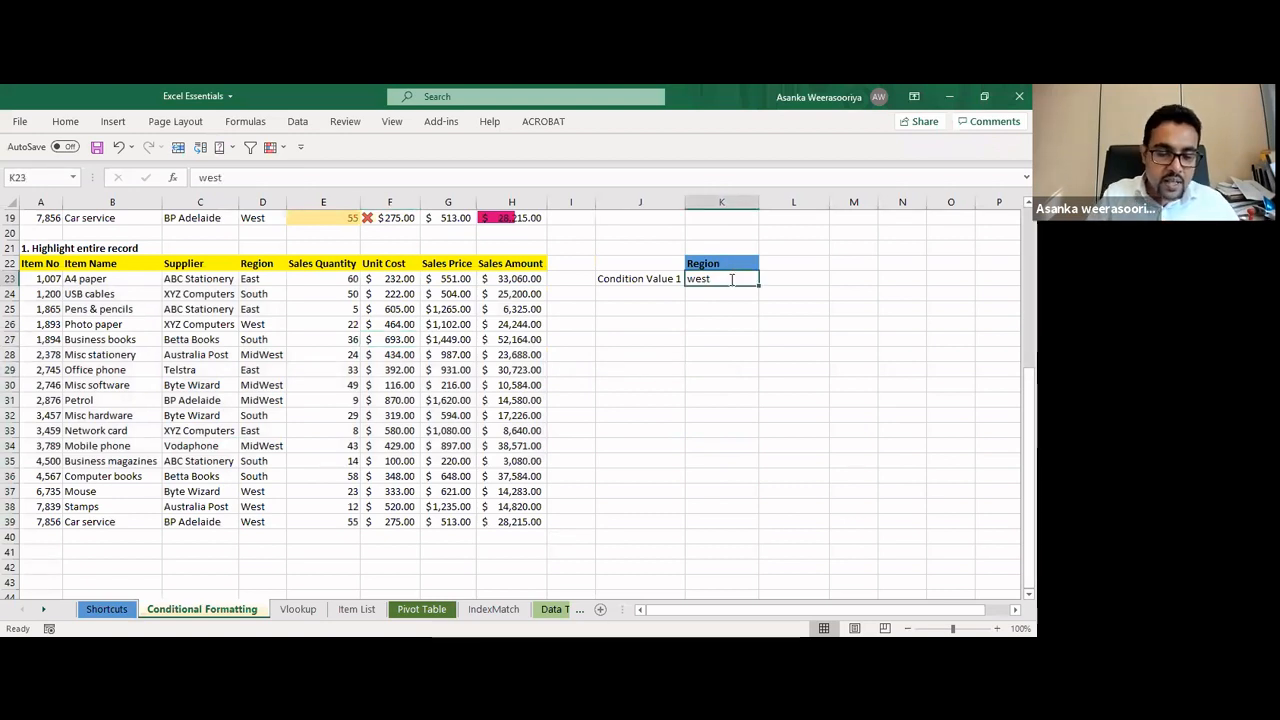
{"action": "type", "text": "east"}
{"action": "key", "text": "Return"}
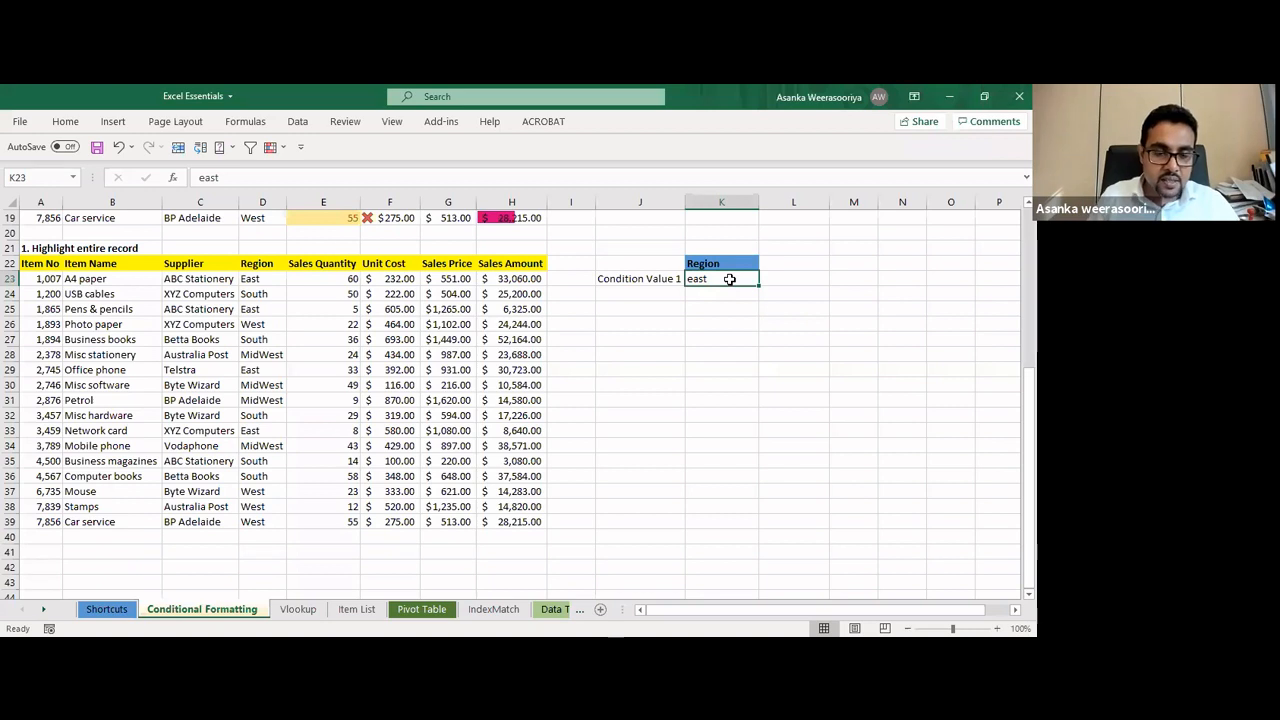
{"action": "type", "text": "wes"}
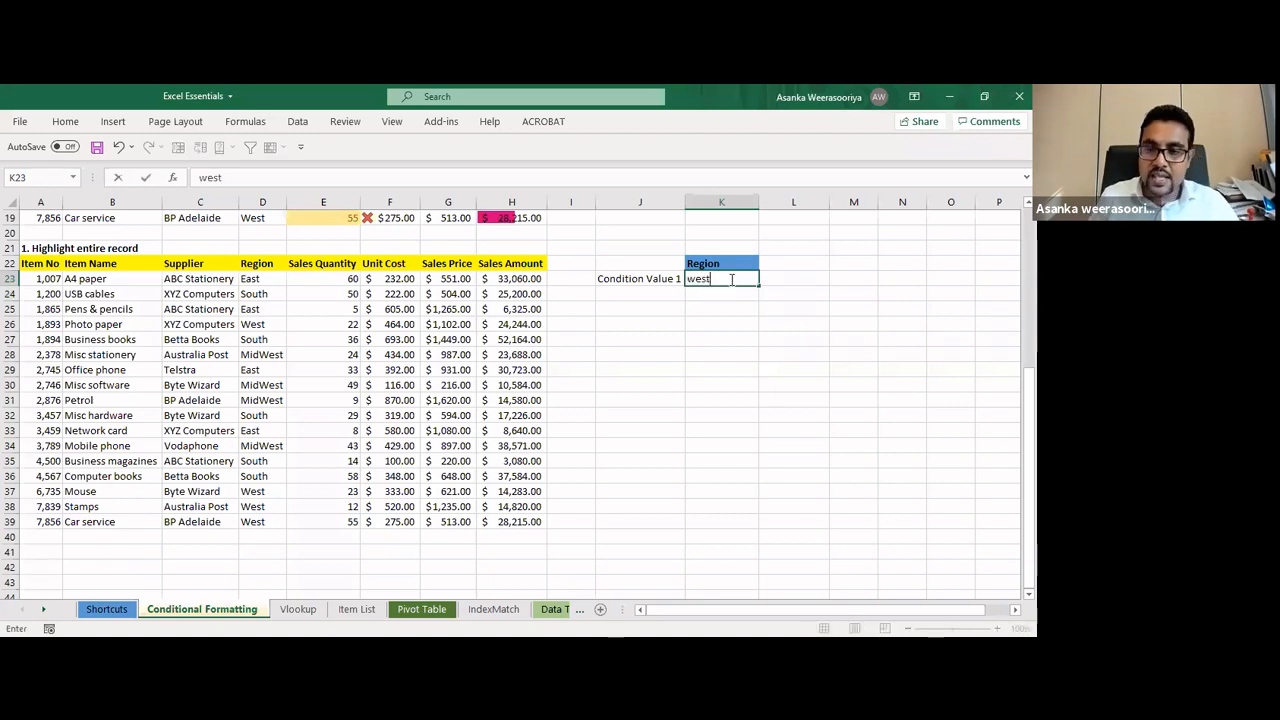
{"action": "type", "text": "t"}
{"action": "key", "text": "Return"}
{"action": "left_click", "coordinate": [428, 339]}
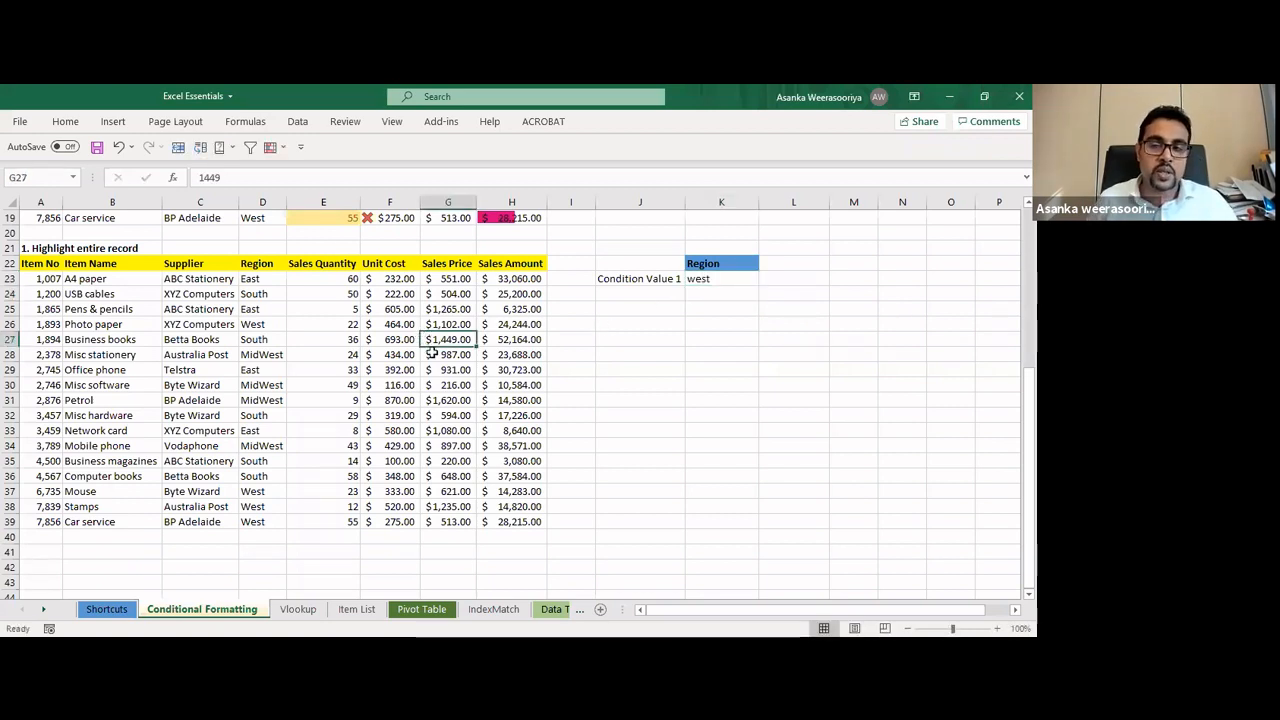
{"action": "left_click", "coordinate": [616, 351]}
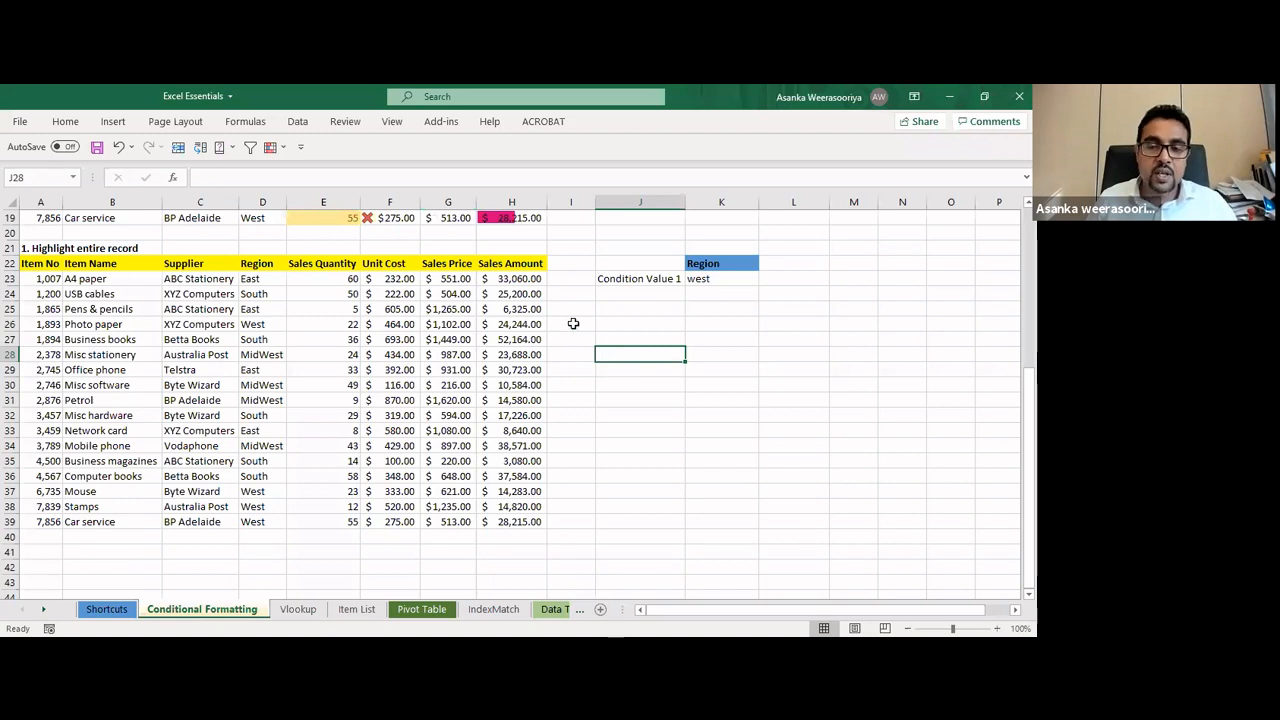
Create another conditional formatting rule for records A23:H39 that uses a formula, keeping the table and K23 uncovered
{"action": "left_click_drag", "start_coordinate": [40, 283], "coordinate": [112, 294]}
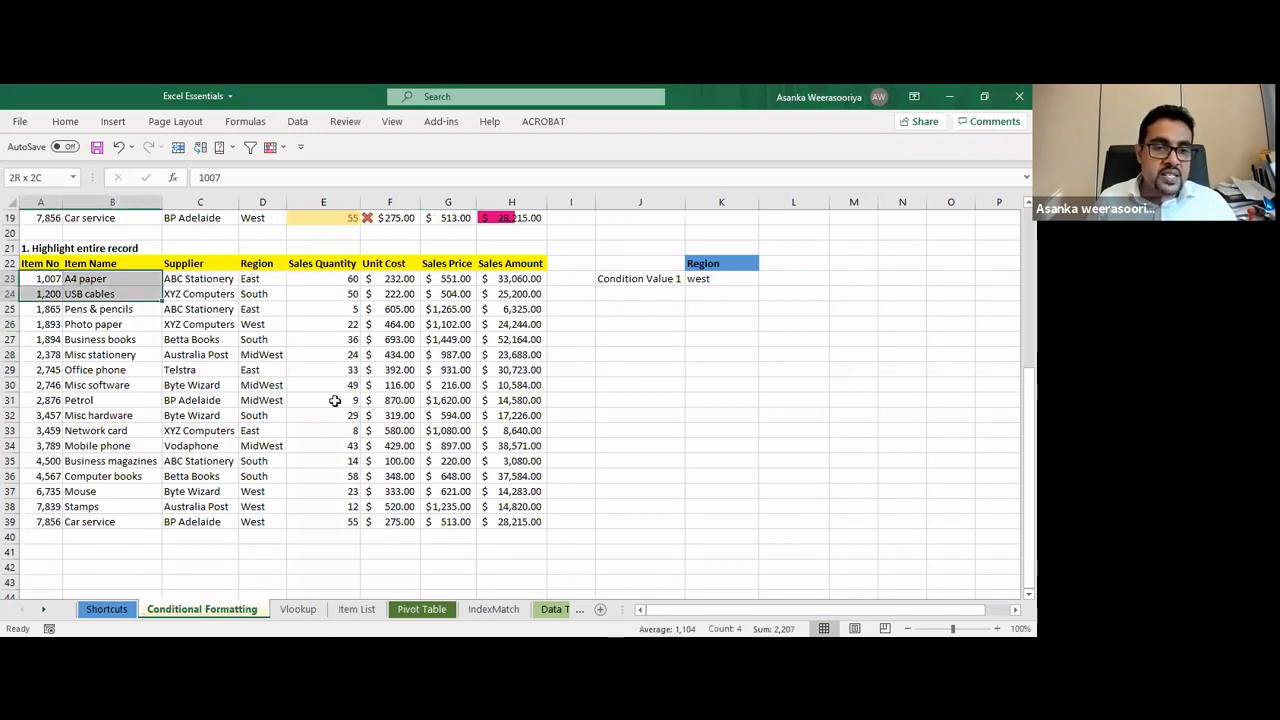
{"action": "left_click_drag", "start_coordinate": [335, 400], "coordinate": [494, 516]}
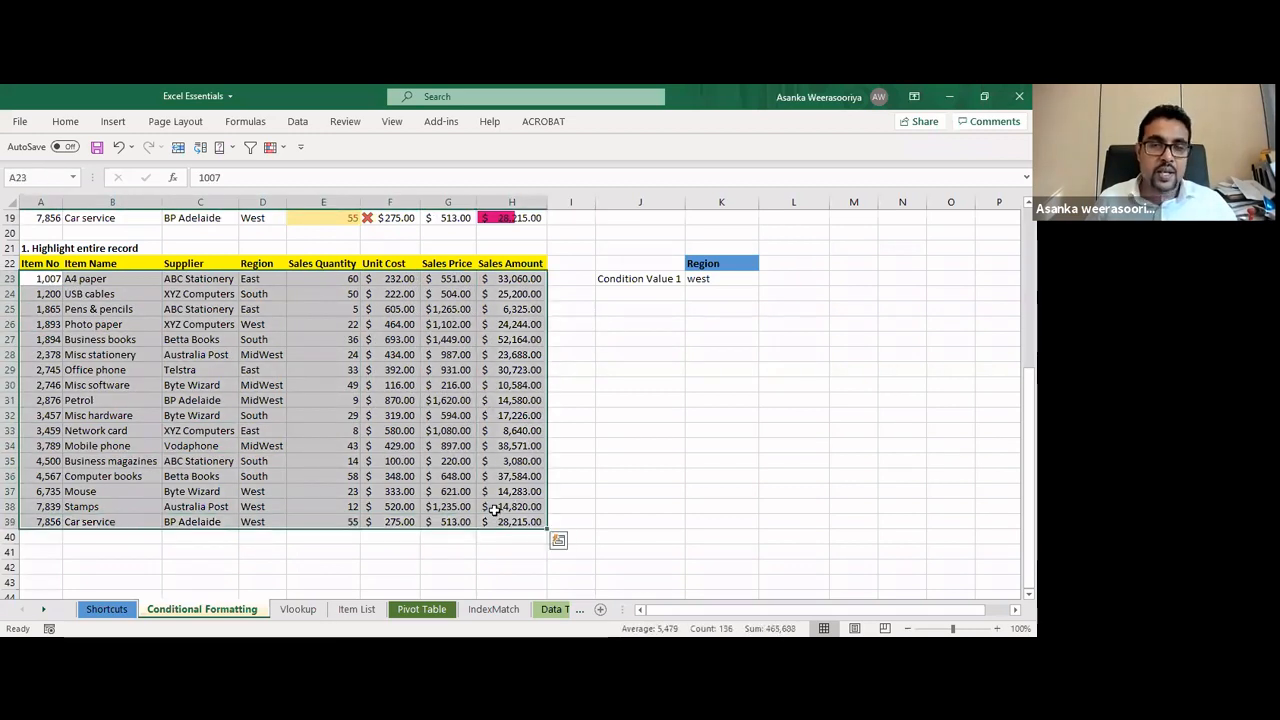
{"action": "left_click", "coordinate": [65, 122]}
{"action": "left_click", "coordinate": [614, 178]}
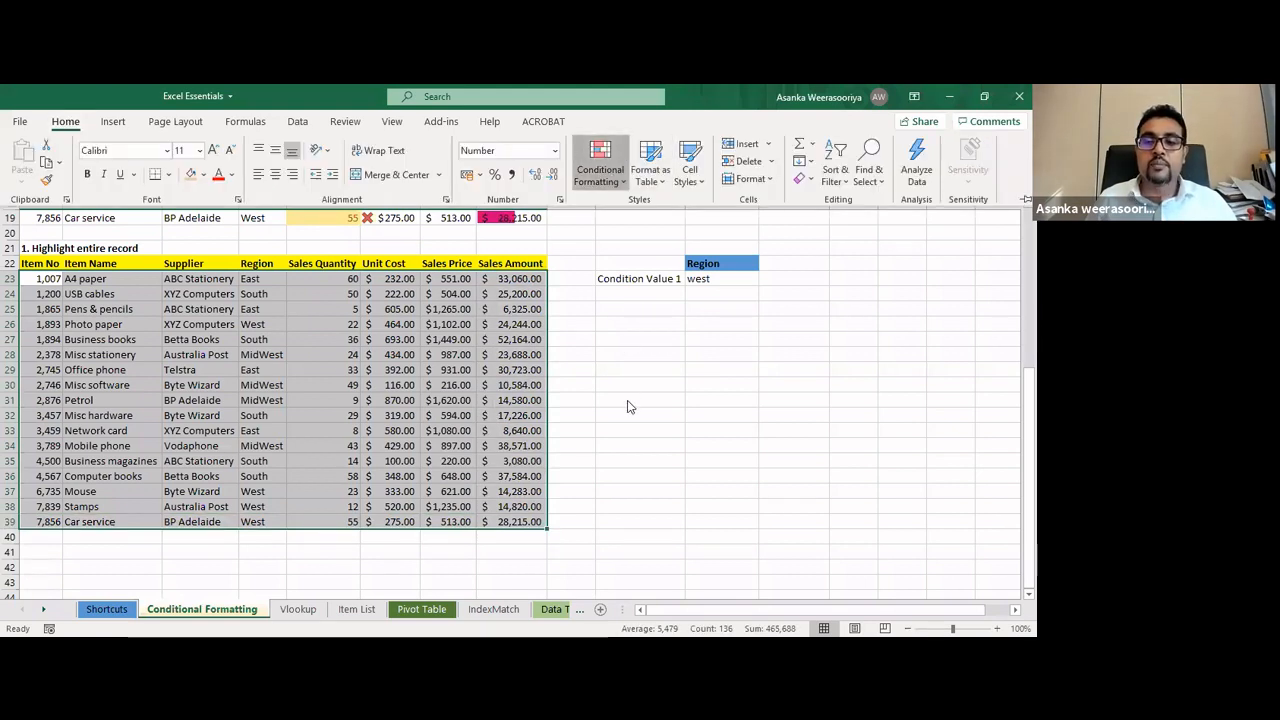
{"action": "left_click", "coordinate": [630, 394]}
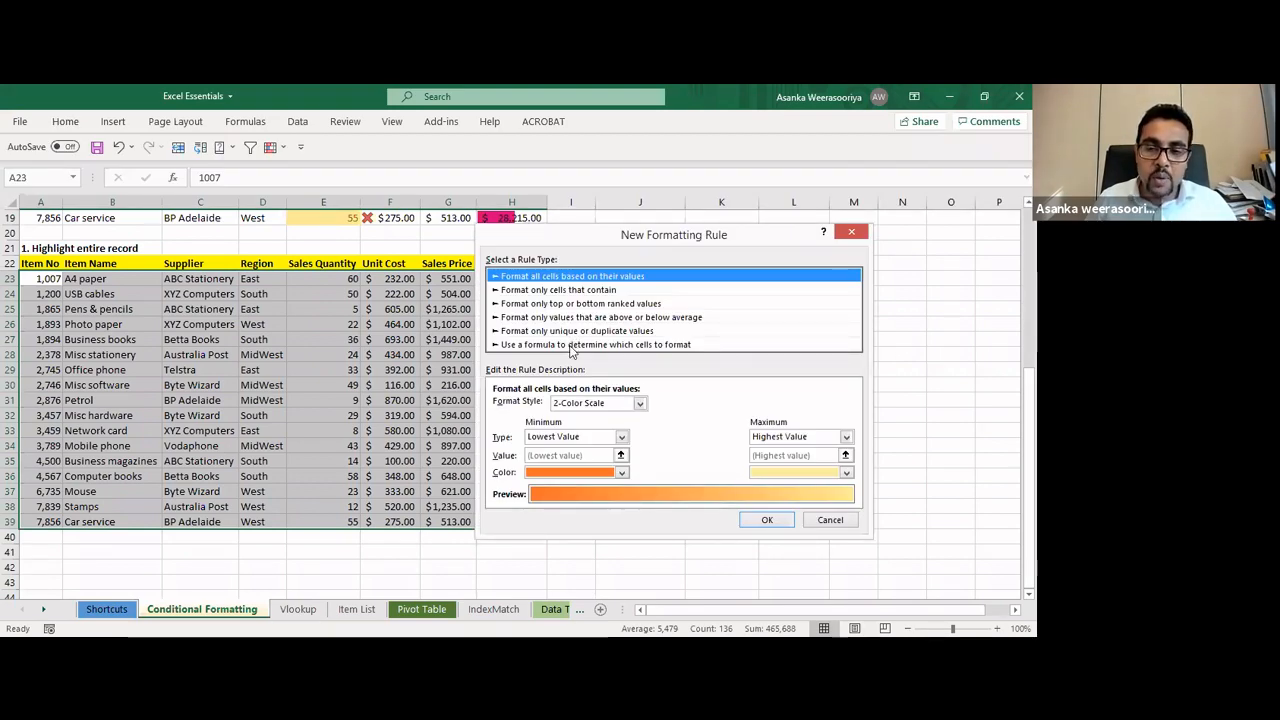
{"action": "left_click", "coordinate": [572, 345]}
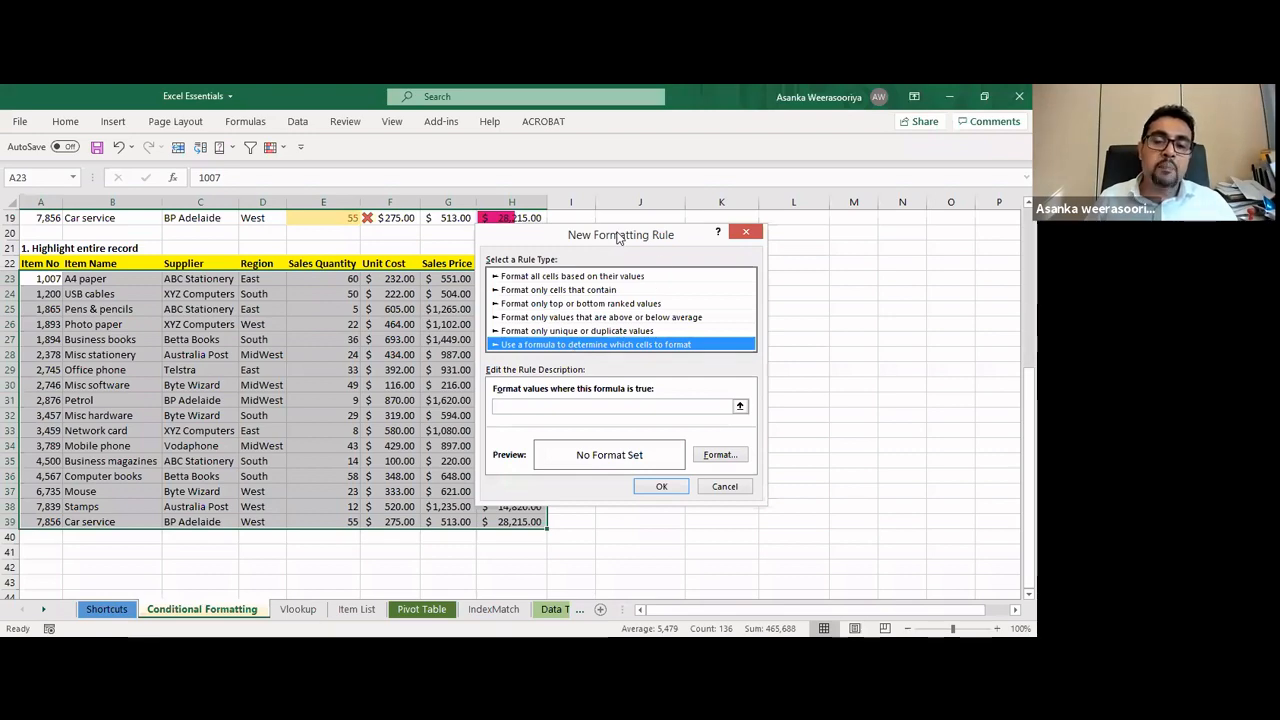
{"action": "left_click_drag", "start_coordinate": [616, 235], "coordinate": [751, 256]}
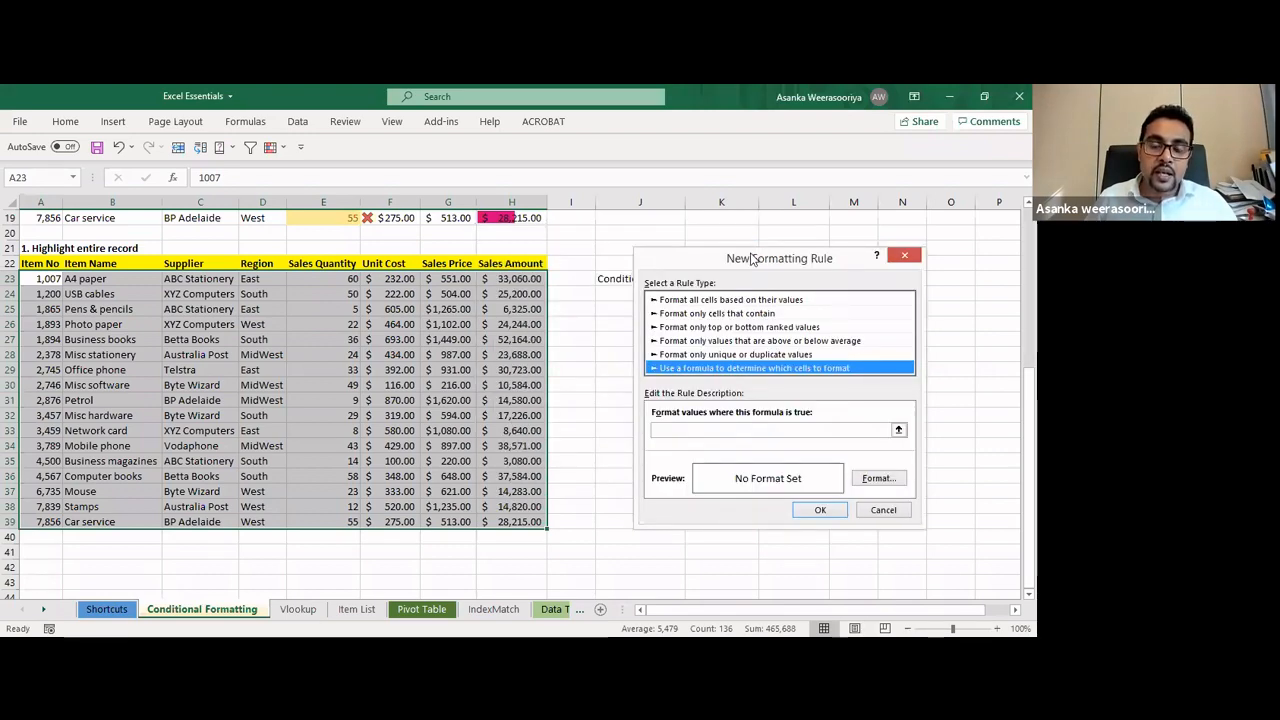
{"action": "left_click_drag", "start_coordinate": [700, 262], "coordinate": [697, 340]}
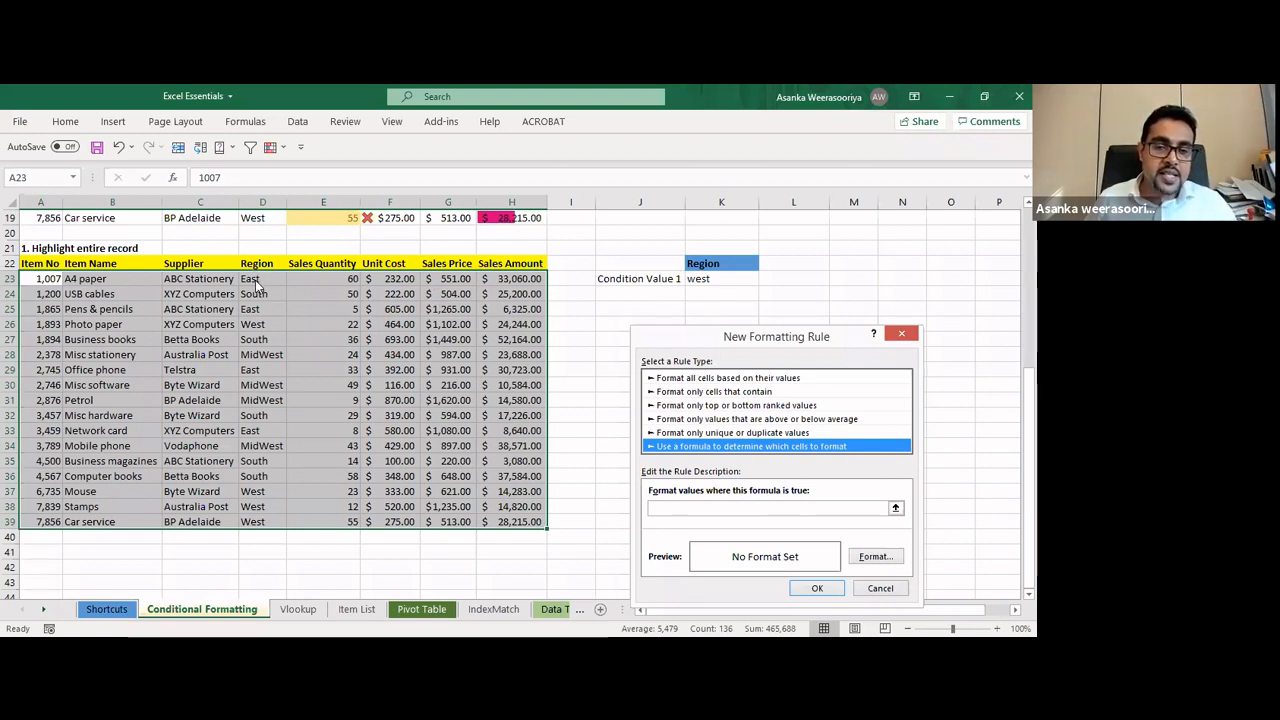
Build the rule formula =$D23=$K$23, locking only the column of the Region reference and fully locking the condition cell
{"action": "left_click", "coordinate": [683, 508]}
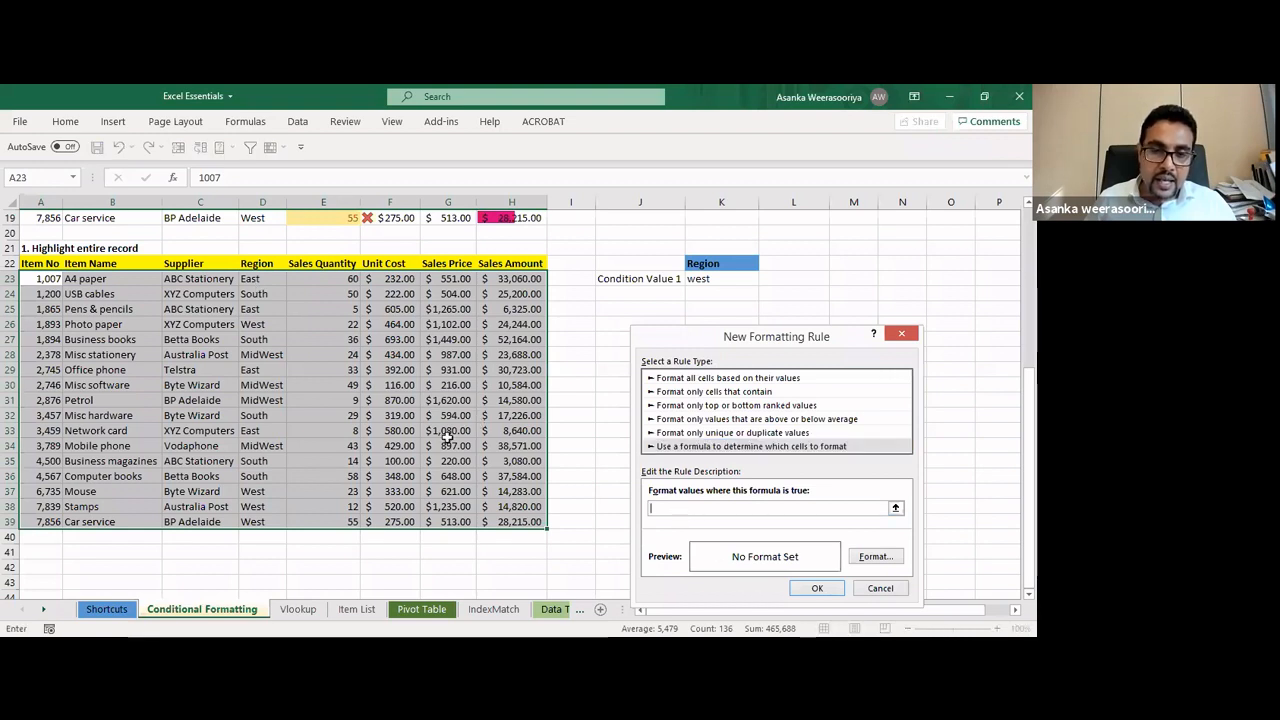
{"action": "left_click", "coordinate": [255, 280]}
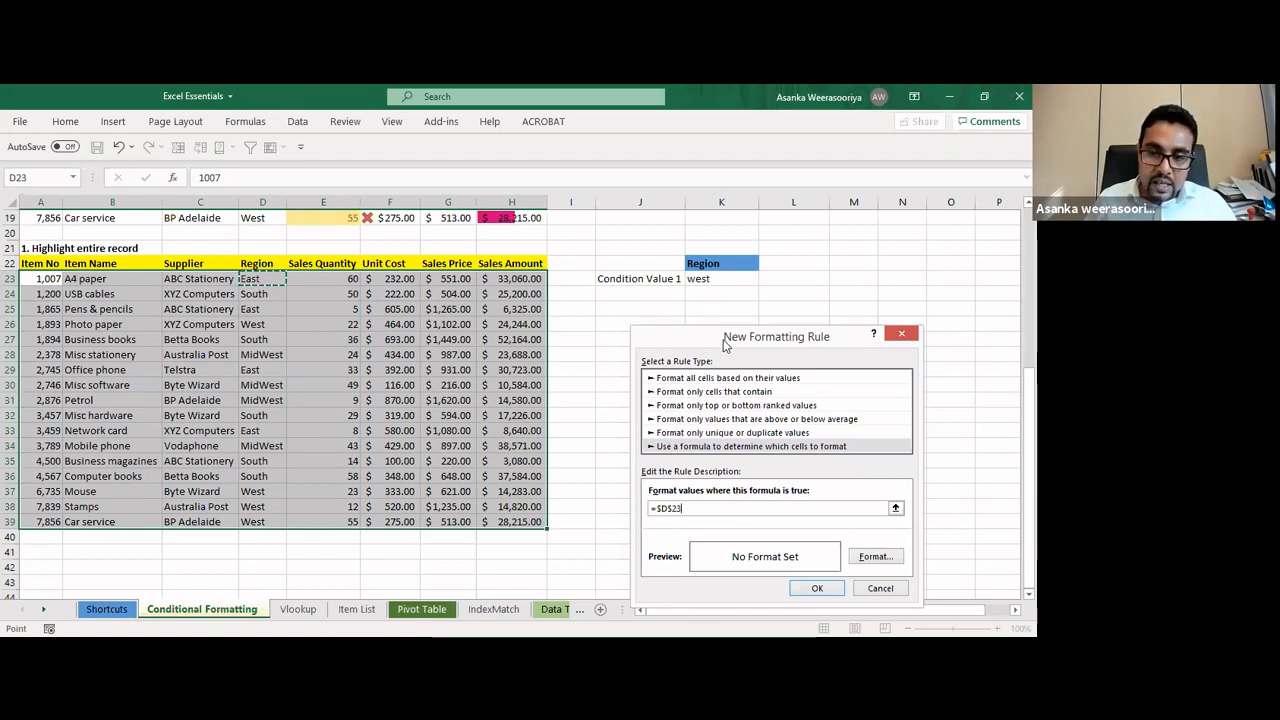
{"action": "left_click_drag", "start_coordinate": [725, 341], "coordinate": [692, 278]}
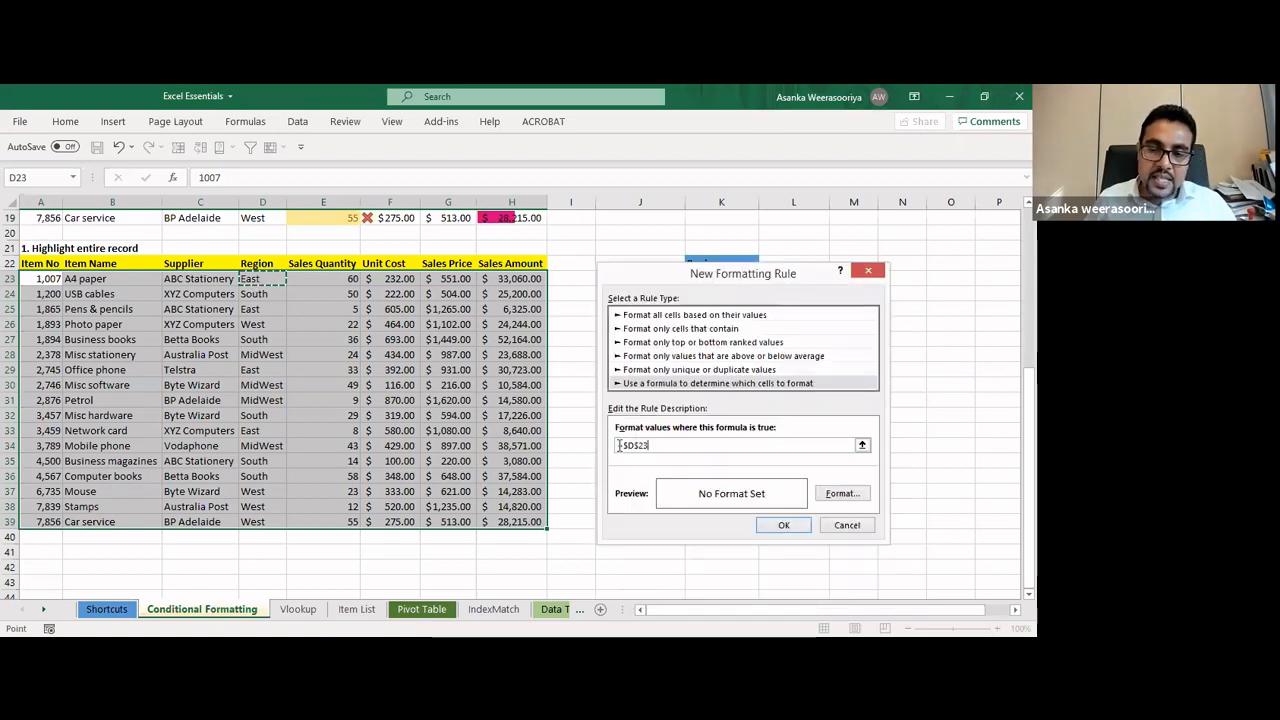
{"action": "left_click", "coordinate": [619, 445]}
{"action": "type", "text": "="}
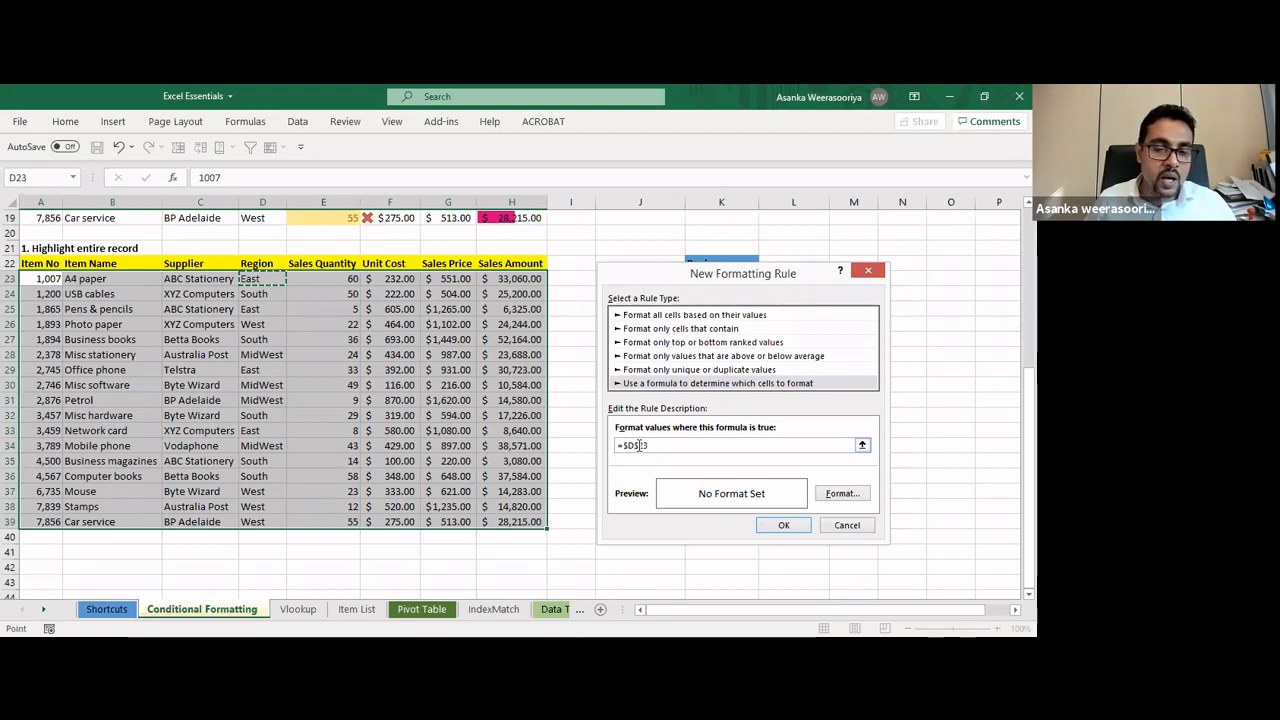
{"action": "left_click", "coordinate": [639, 446]}
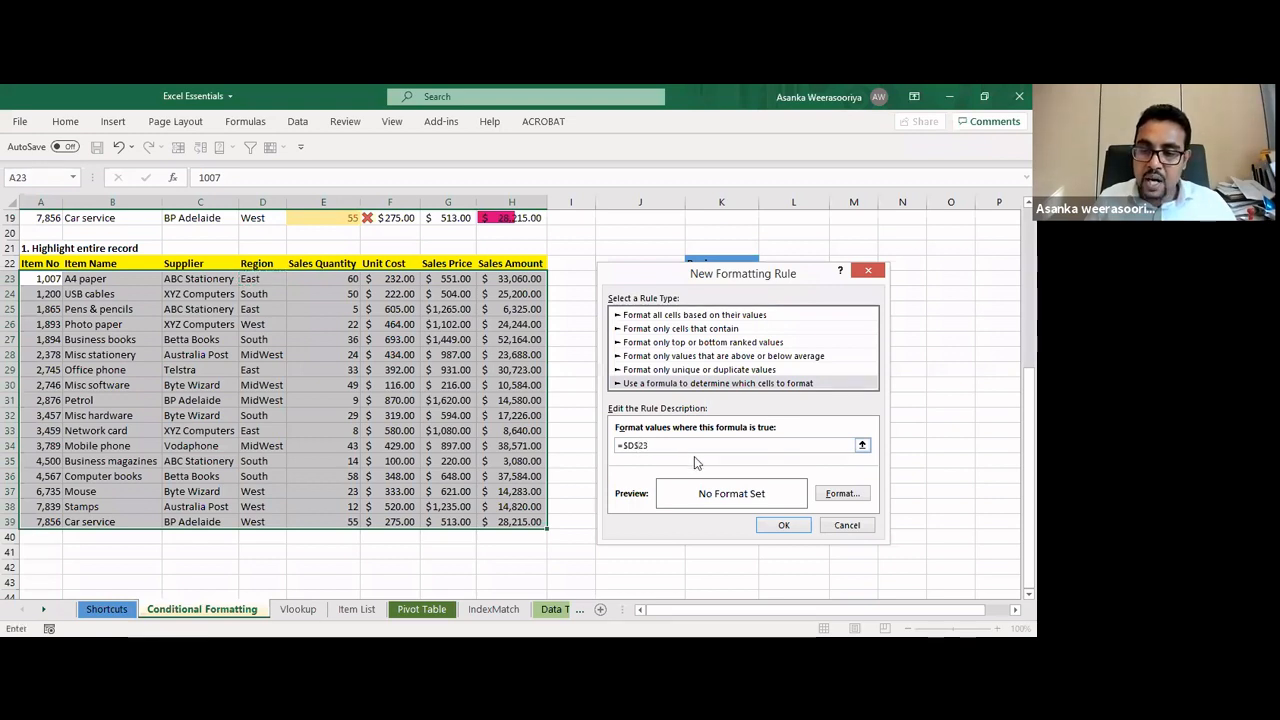
{"action": "key", "text": "BackSpace"}
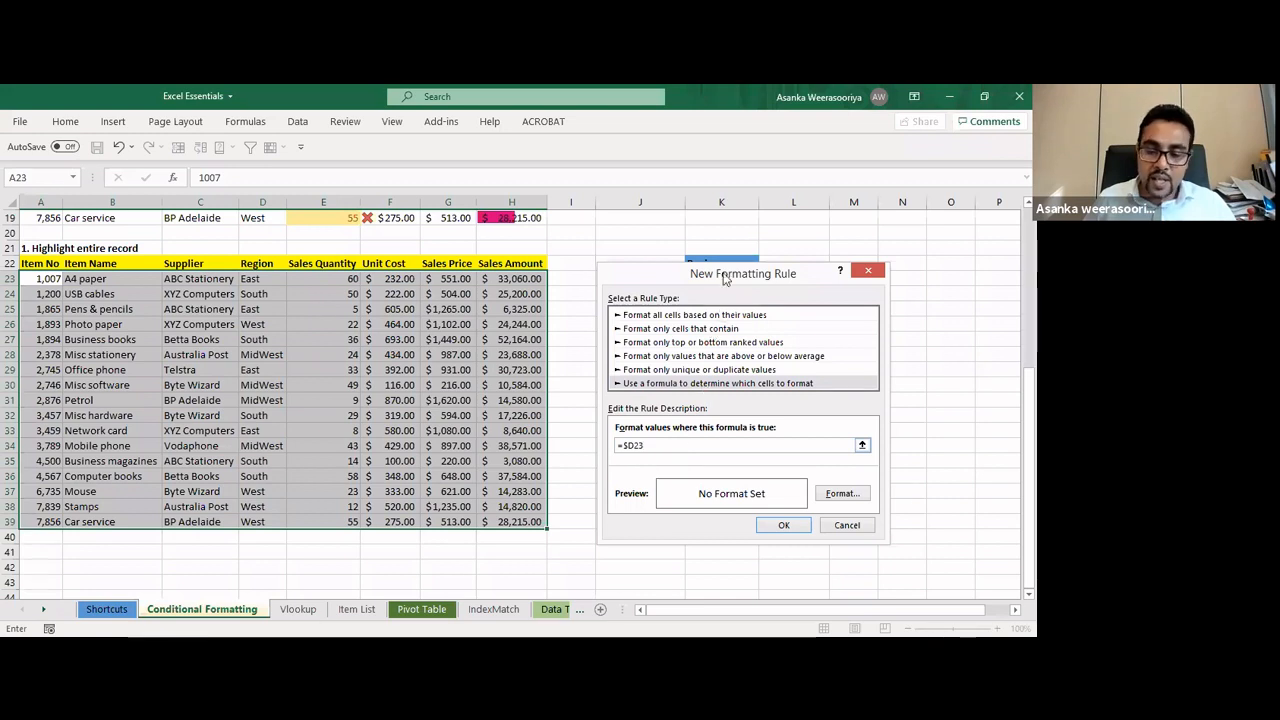
{"action": "left_click_drag", "start_coordinate": [725, 279], "coordinate": [398, 306]}
{"action": "type", "text": "="}
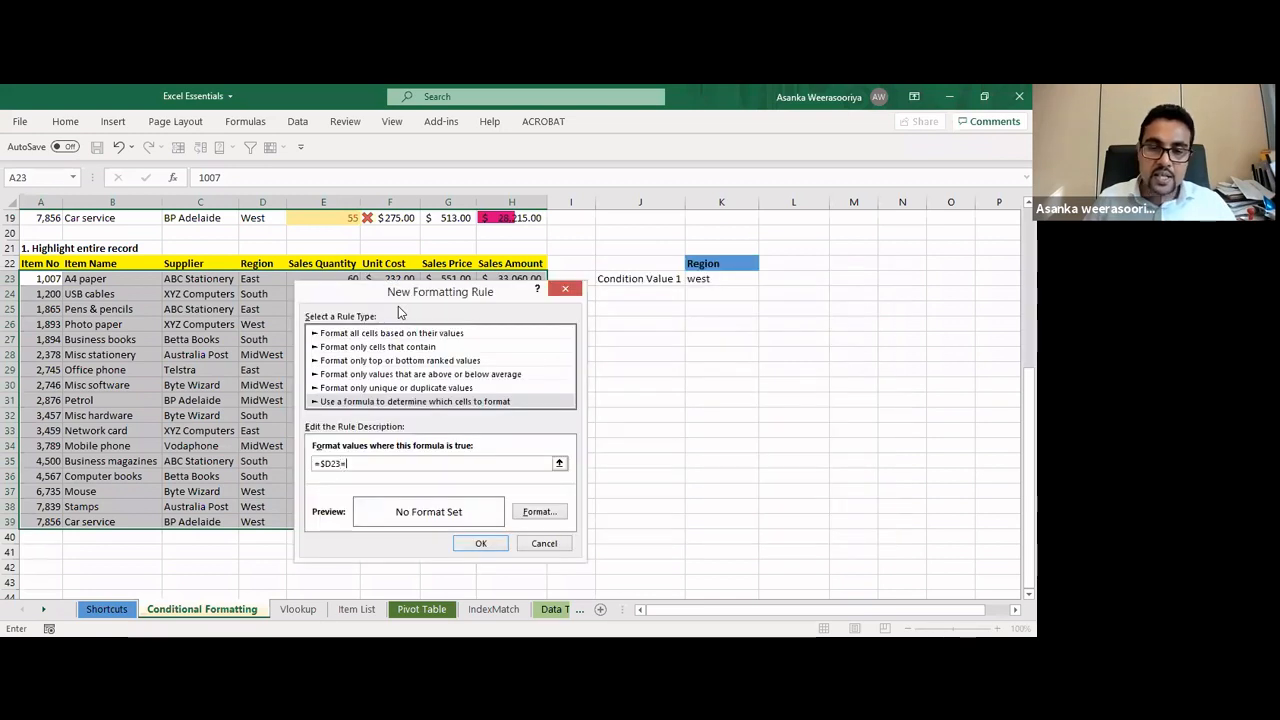
{"action": "left_click", "coordinate": [712, 280]}
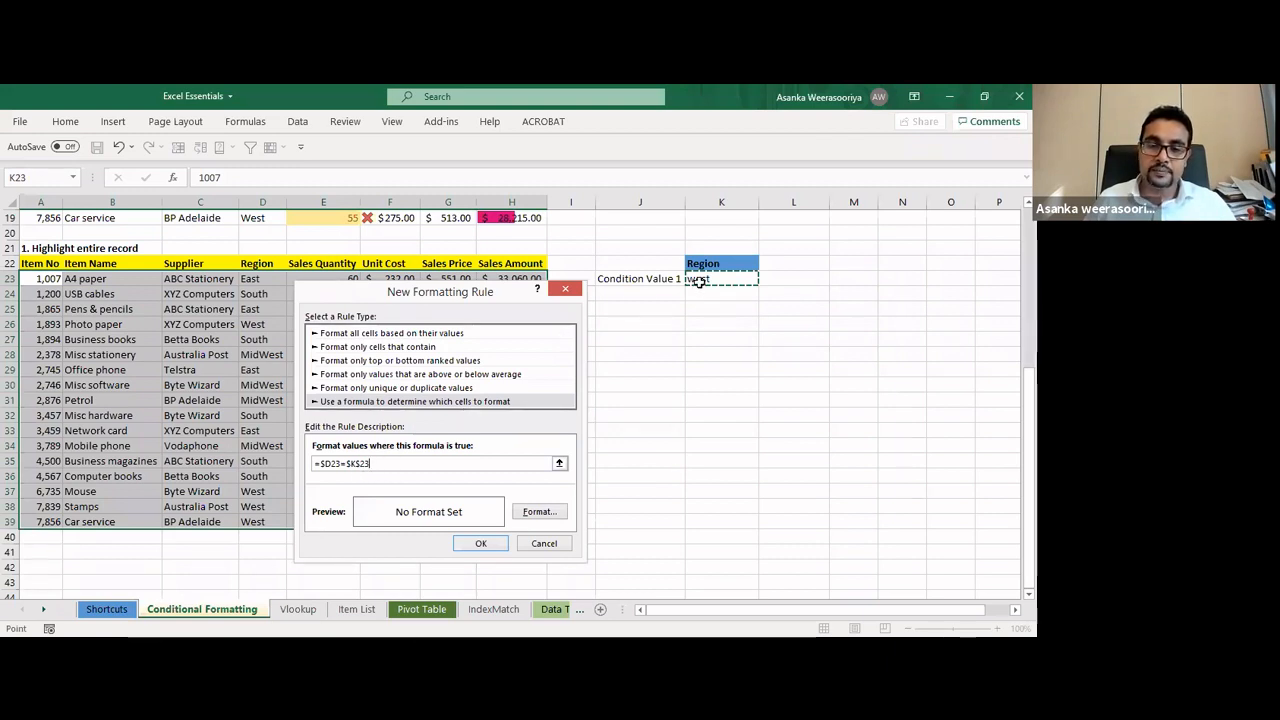
Give the Region rule a green fill and apply it to records A23:H39
{"action": "left_click", "coordinate": [537, 512]}
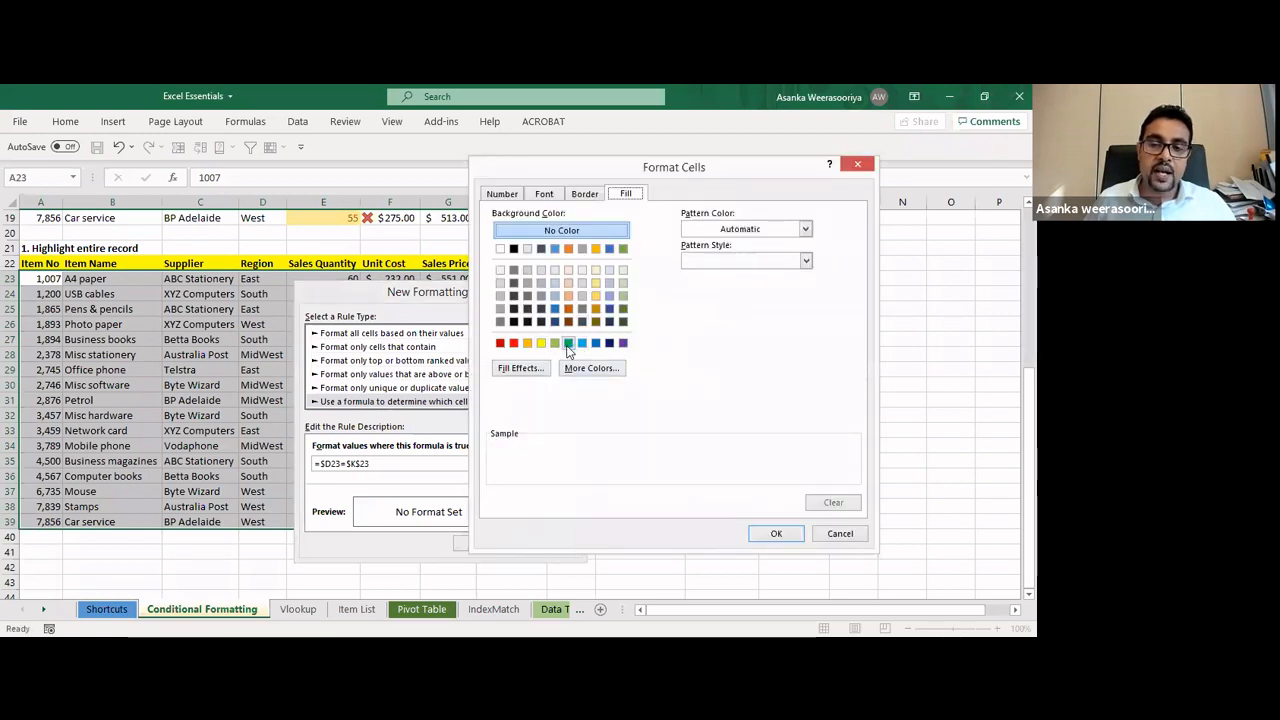
{"action": "left_click", "coordinate": [568, 343]}
{"action": "left_click", "coordinate": [776, 534]}
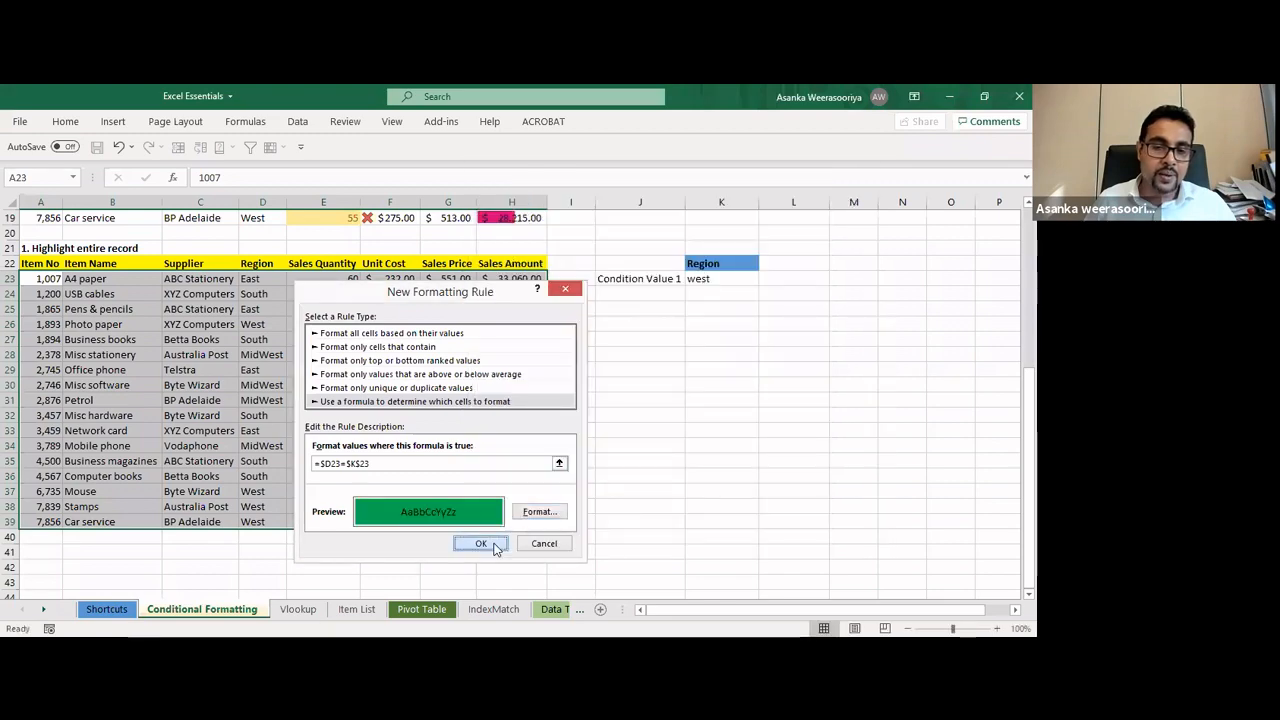
{"action": "left_click", "coordinate": [491, 545]}
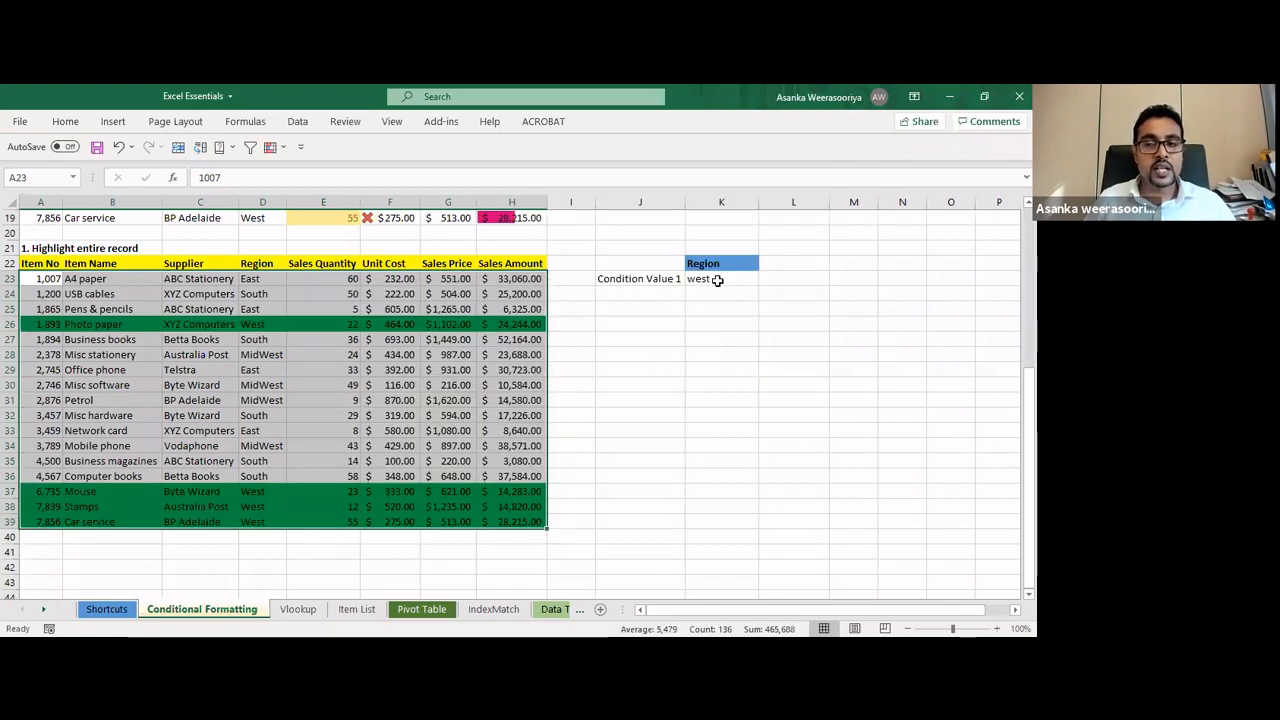
Set the Region condition in K23 to east to test the new rule
{"action": "left_click", "coordinate": [718, 279]}
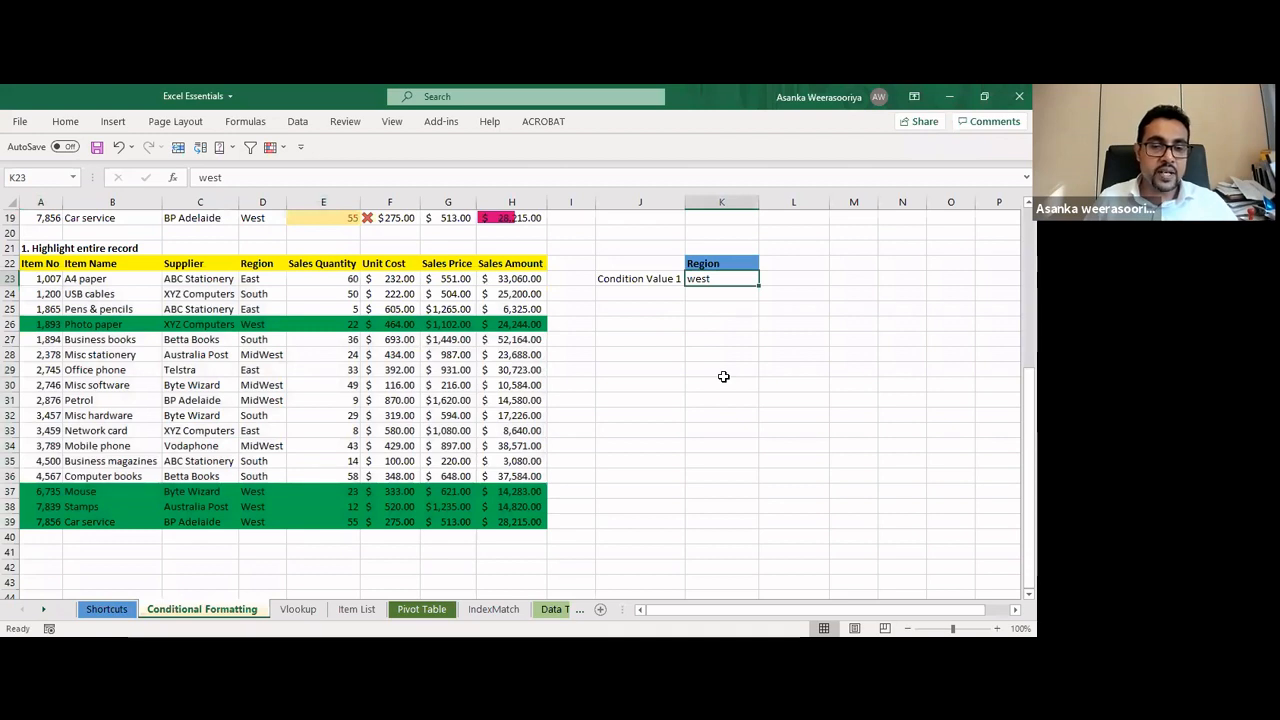
{"action": "type", "text": "east"}
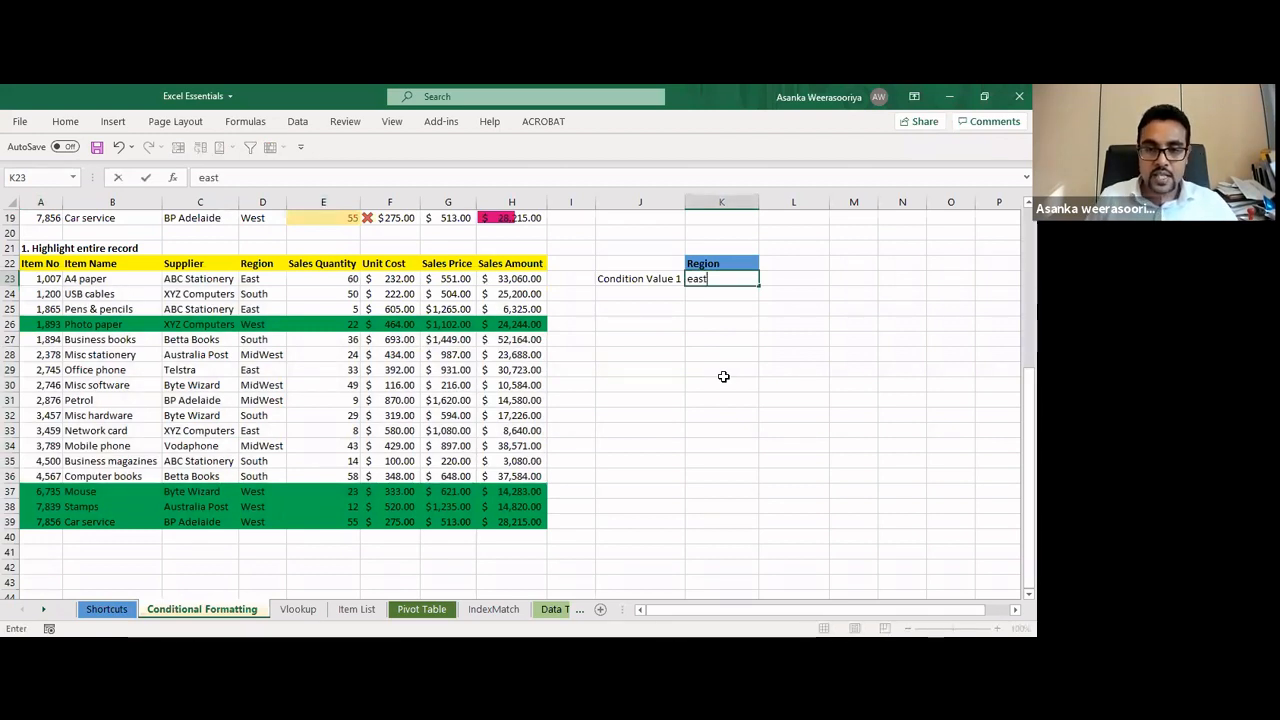
{"action": "key", "text": "Return"}
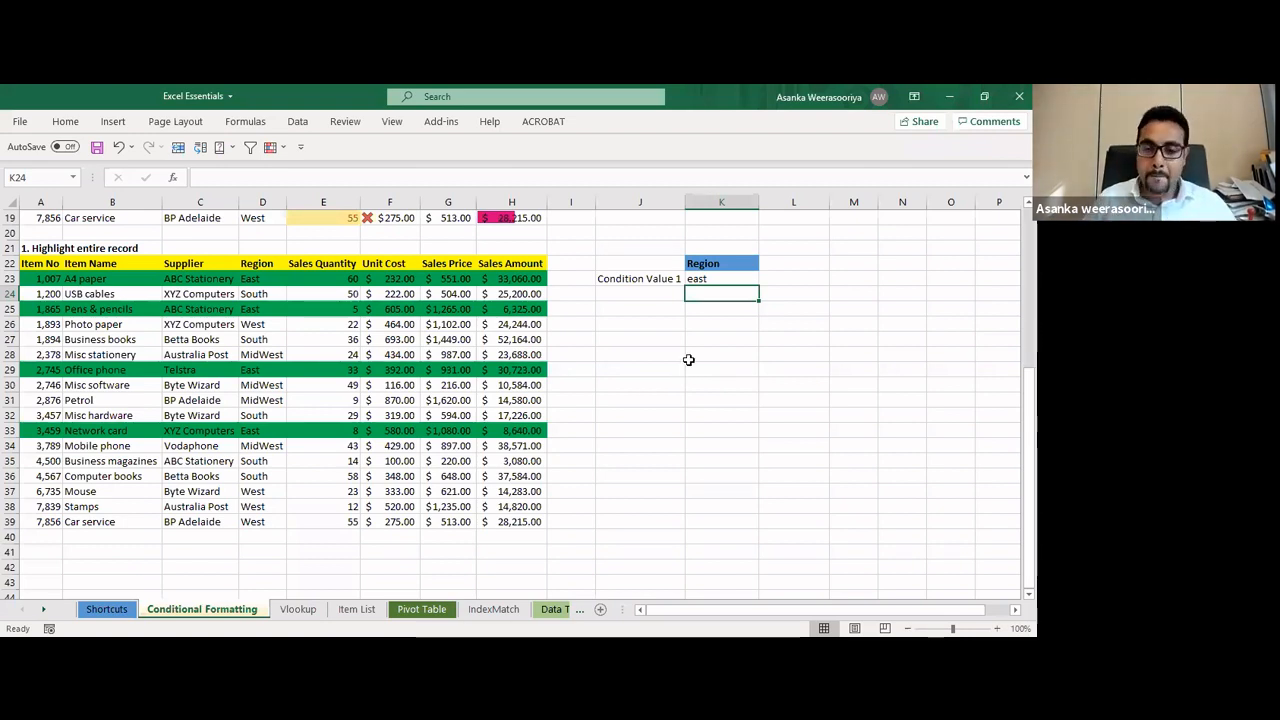
Copy the "Condition Value 1" label from J23 to J26 and change the copy to "Condition Value 2"
{"action": "left_click", "coordinate": [710, 308]}
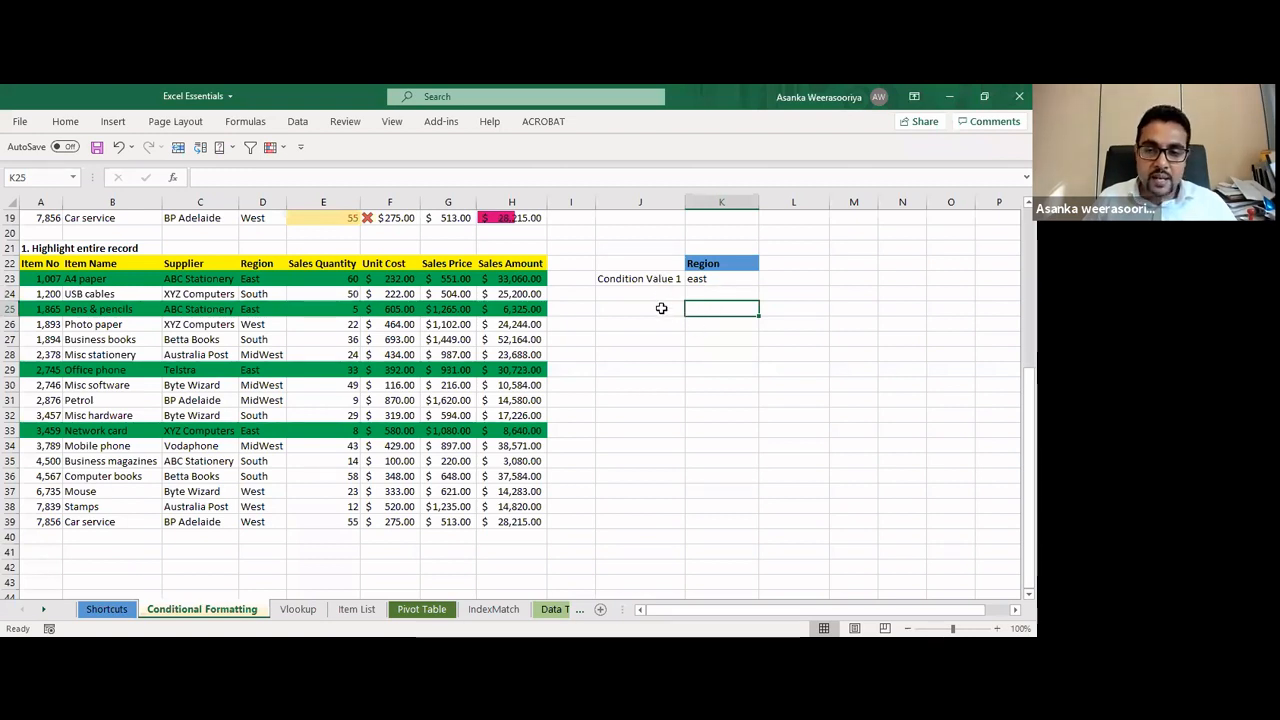
{"action": "left_click", "coordinate": [661, 308]}
{"action": "left_click", "coordinate": [663, 279]}
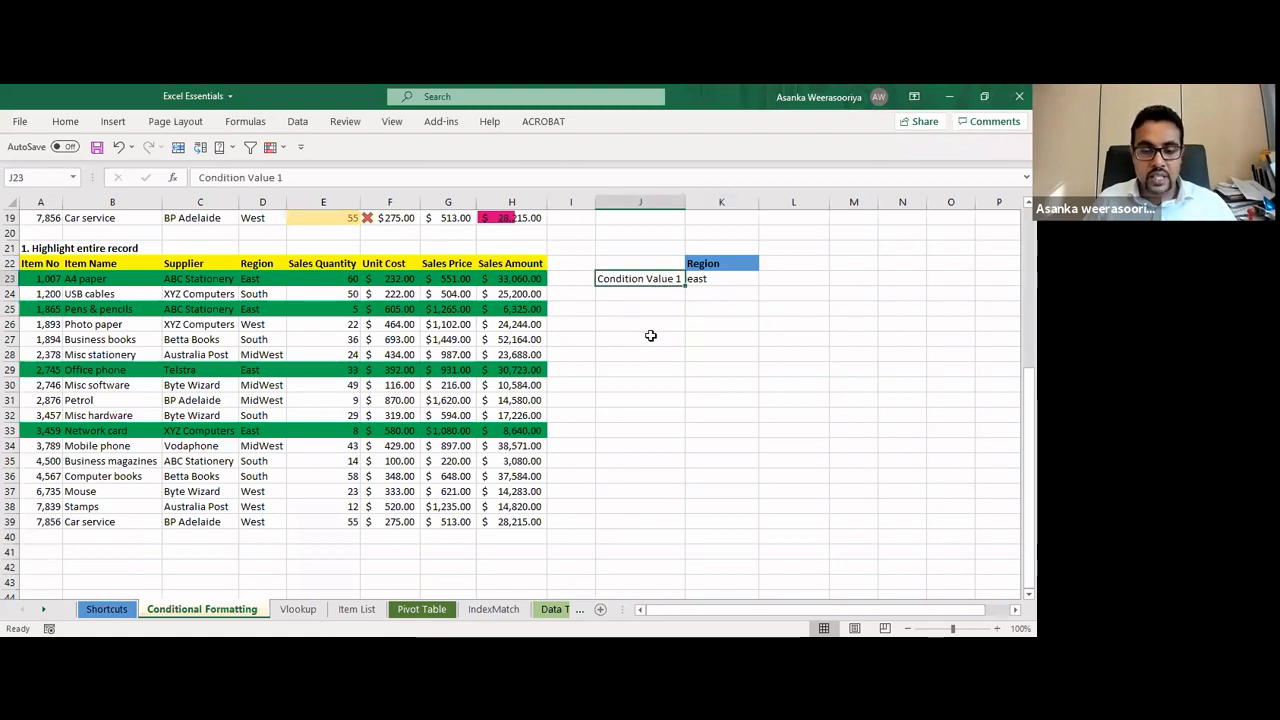
{"action": "key", "text": "ctrl+c"}
{"action": "left_click", "coordinate": [655, 324]}
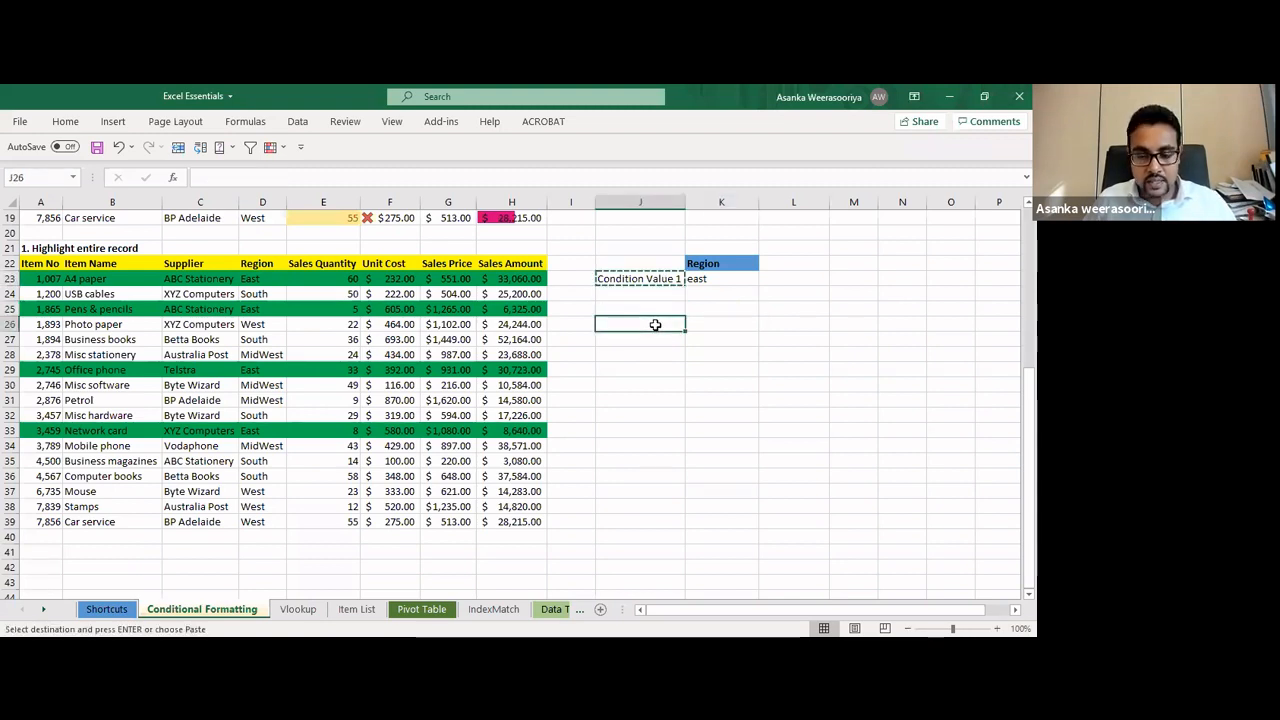
{"action": "key", "text": "ctrl+v"}
{"action": "key", "text": "F2"}
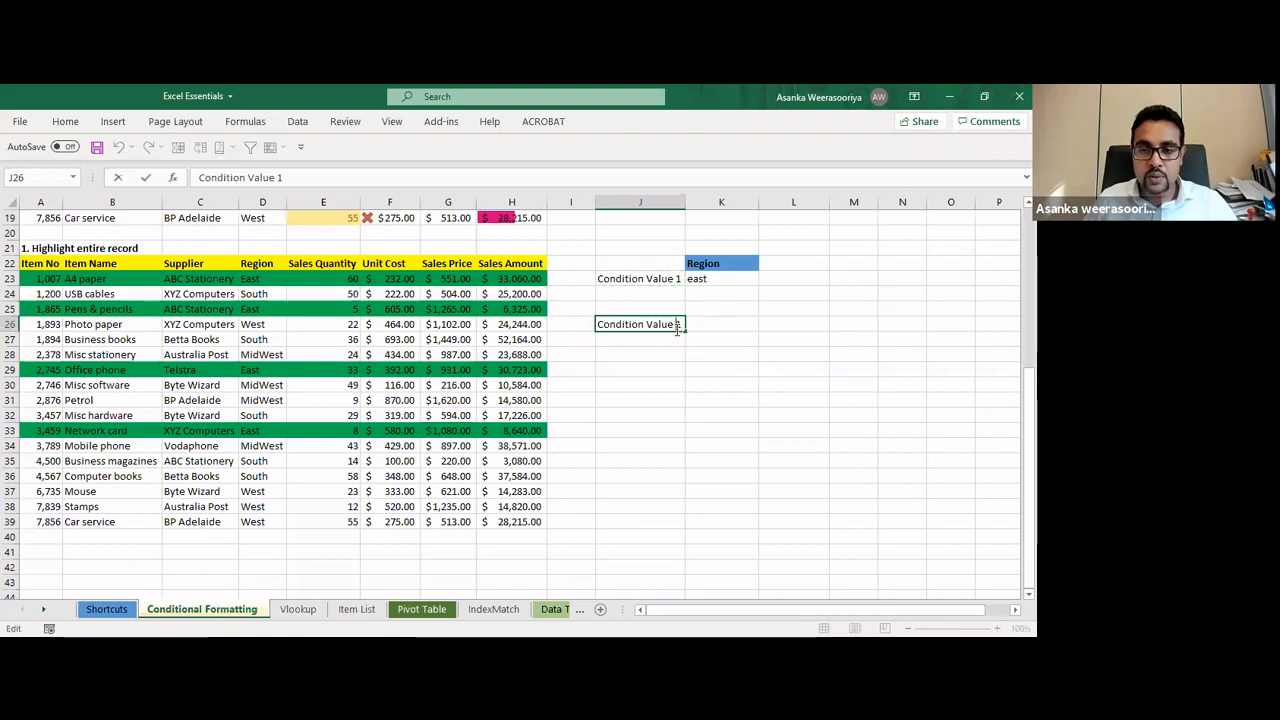
{"action": "key", "text": "BackSpace"}
{"action": "type", "text": "2"}
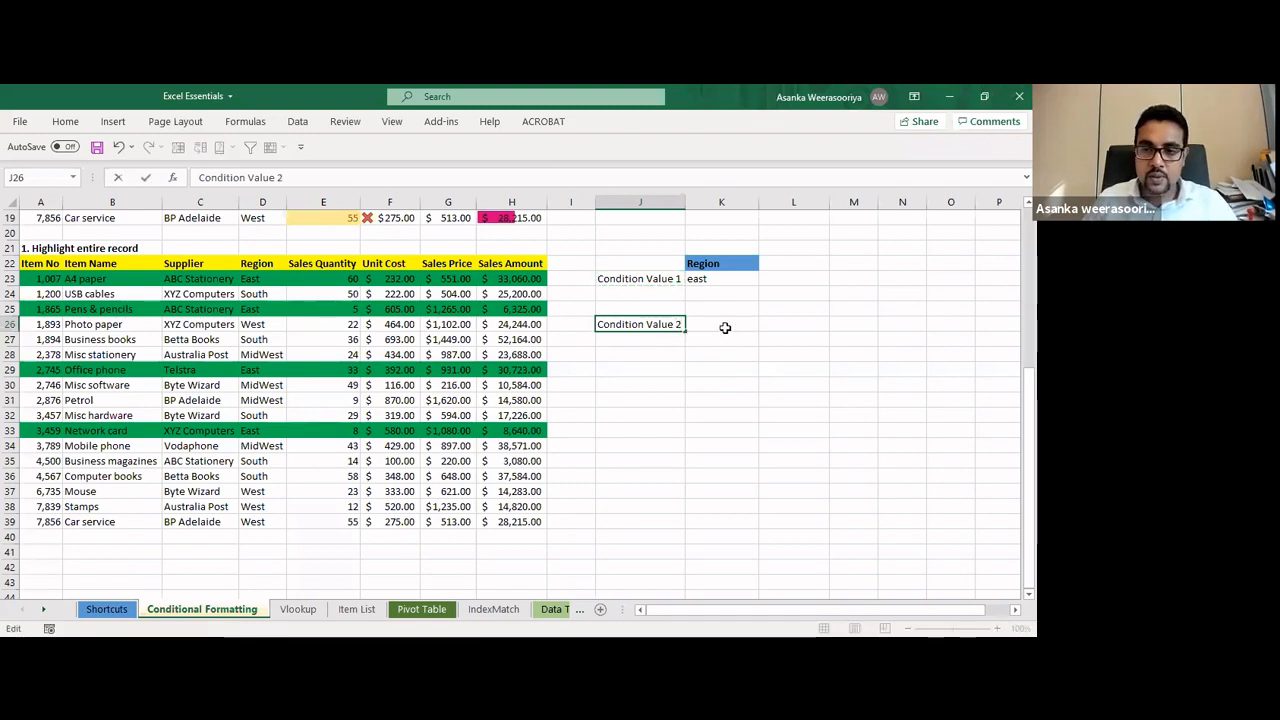
{"action": "key", "text": "Tab"}
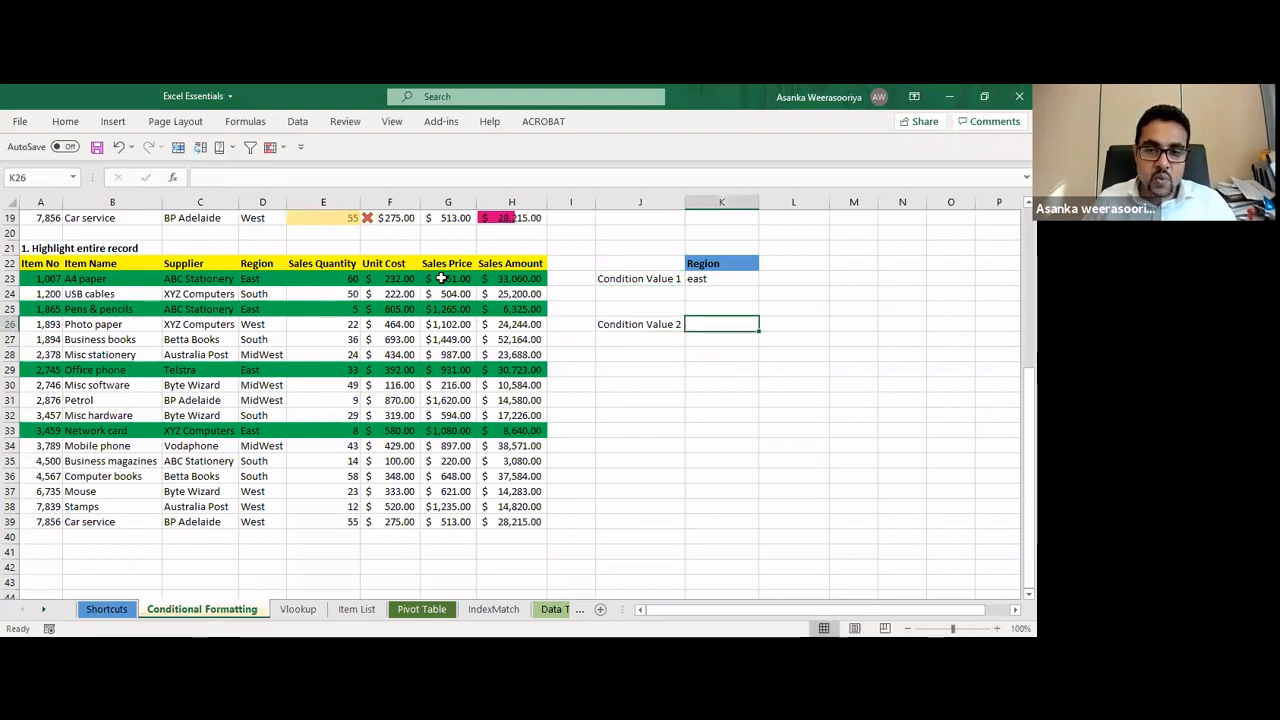
Copy the Sales Quantity header from E22 to K25 and enter 40 below it in K26 as the second condition
{"action": "left_click", "coordinate": [335, 263]}
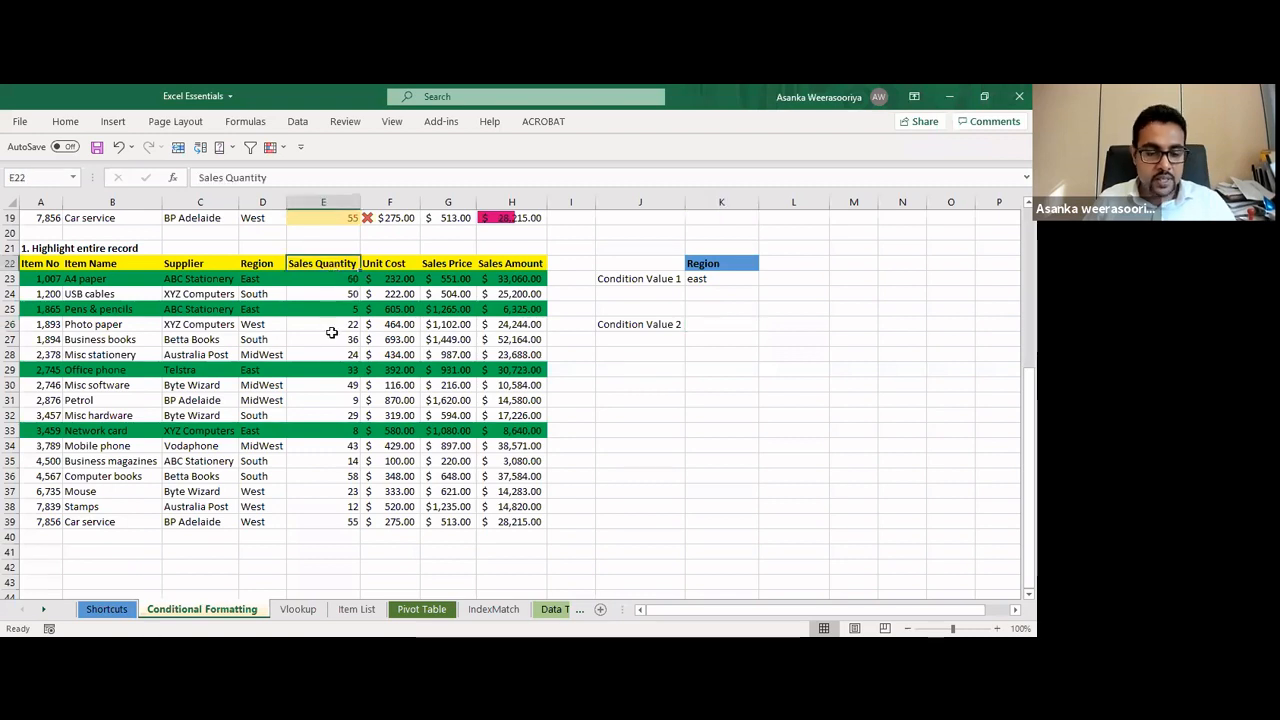
{"action": "key", "text": "ctrl+c"}
{"action": "left_click", "coordinate": [701, 312]}
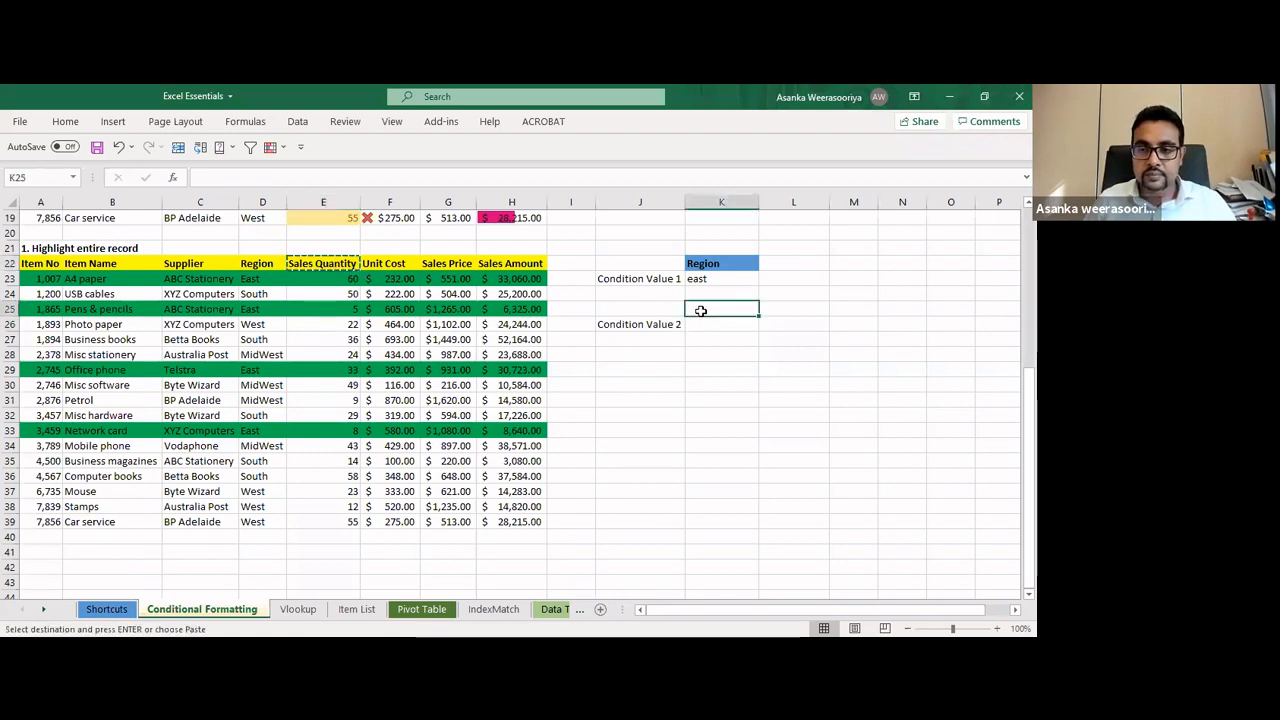
{"action": "key", "text": "ctrl+v"}
{"action": "key", "text": "Down"}
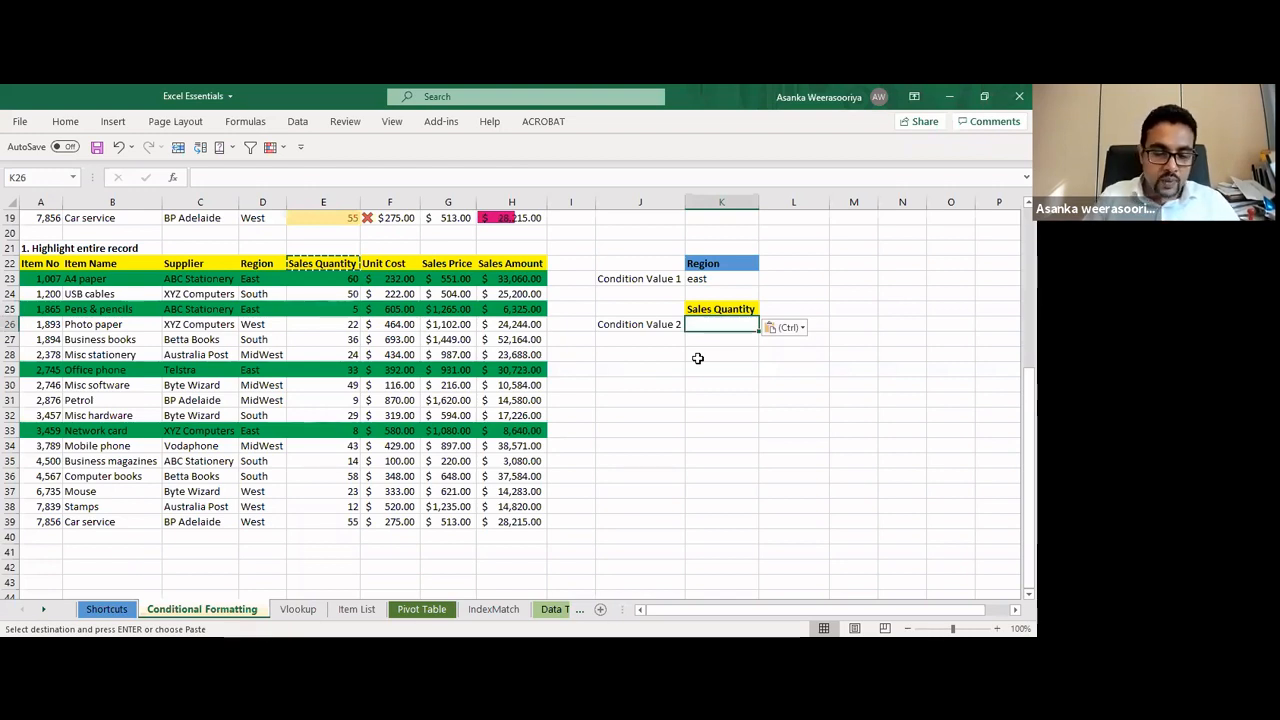
{"action": "type", "text": "50"}
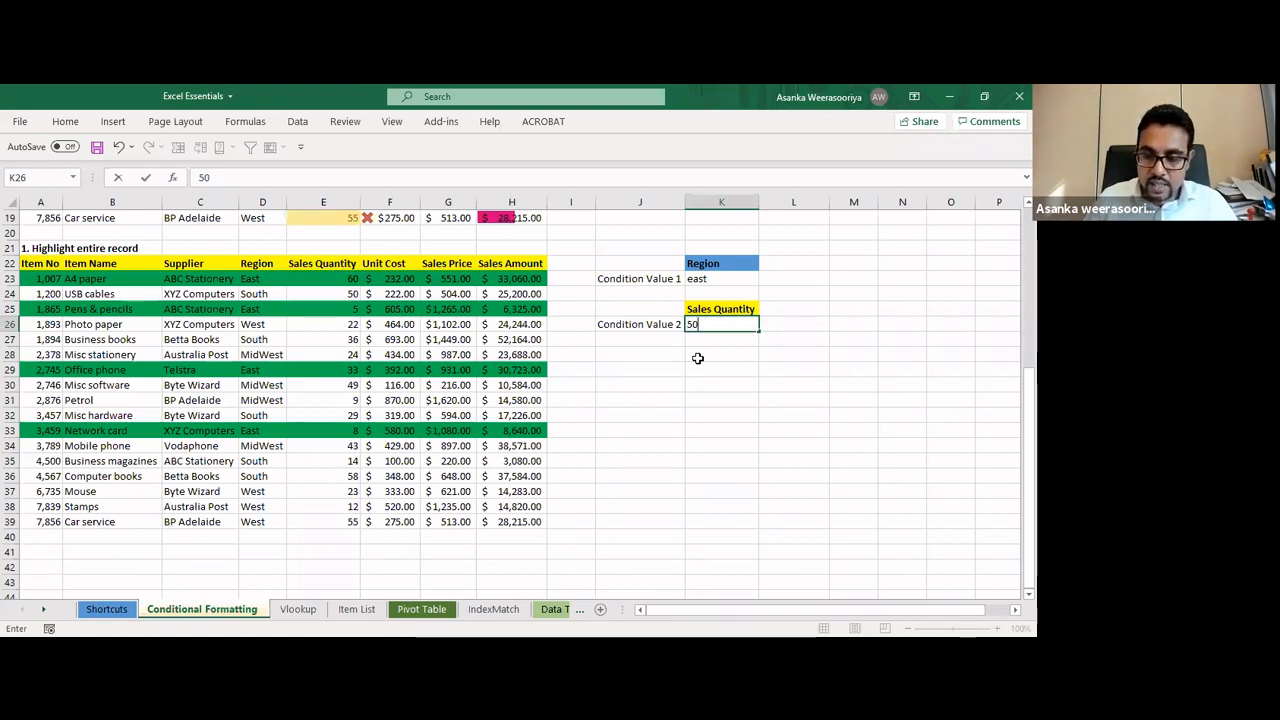
{"action": "key", "text": "BackSpace"}
{"action": "type", "text": "4"}
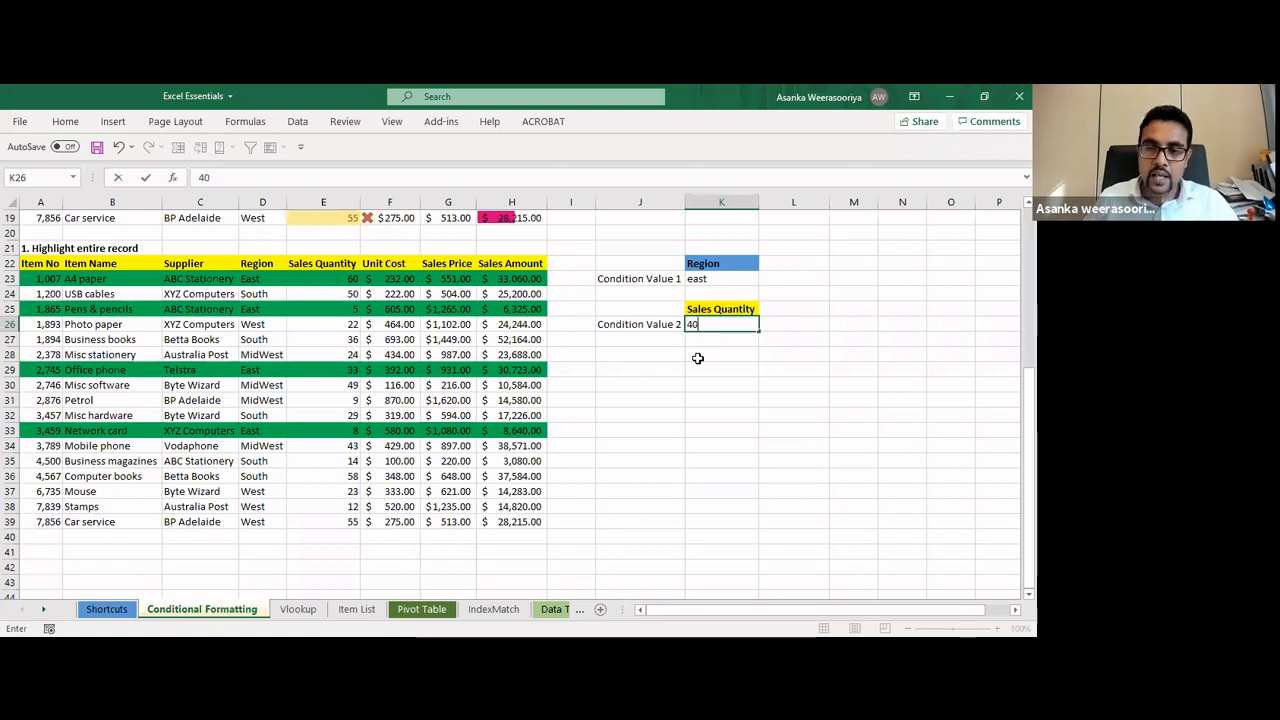
{"action": "left_click", "coordinate": [696, 358]}
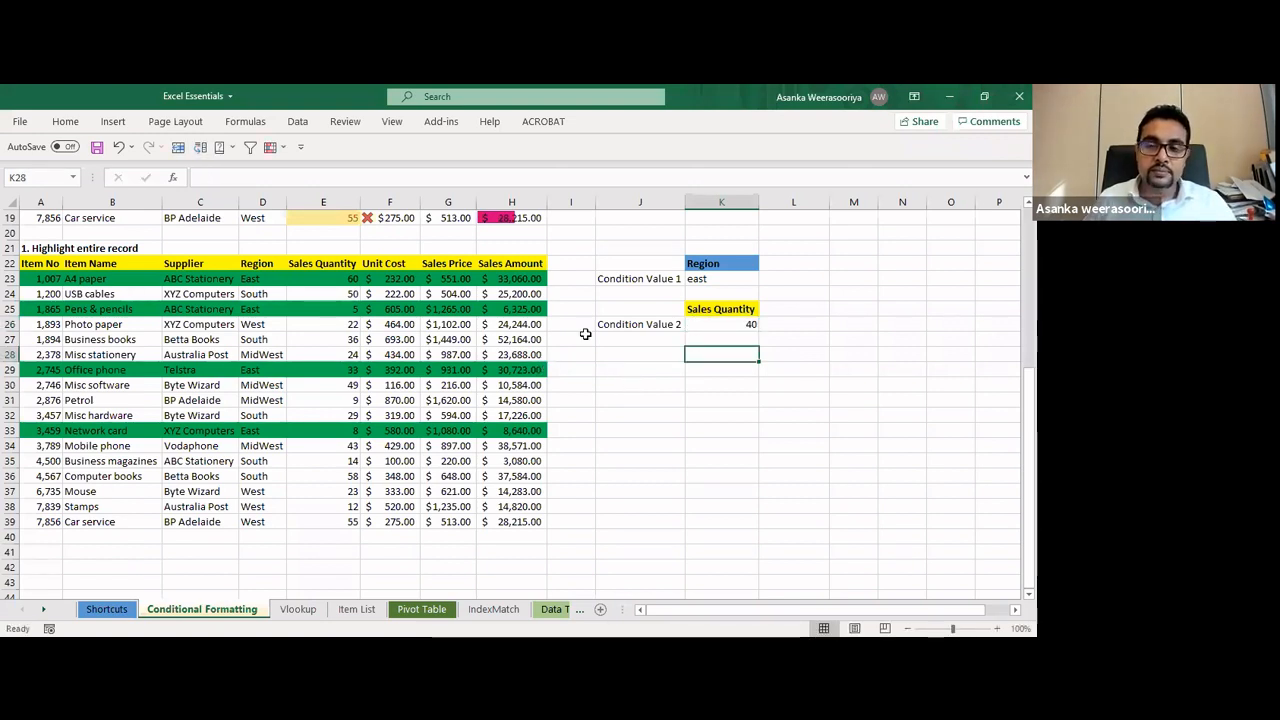
Clear the conditional formatting rules from cells A23:H40 only, leaving the rest of the sheet's rules in place
{"action": "left_click_drag", "start_coordinate": [42, 279], "coordinate": [530, 541]}
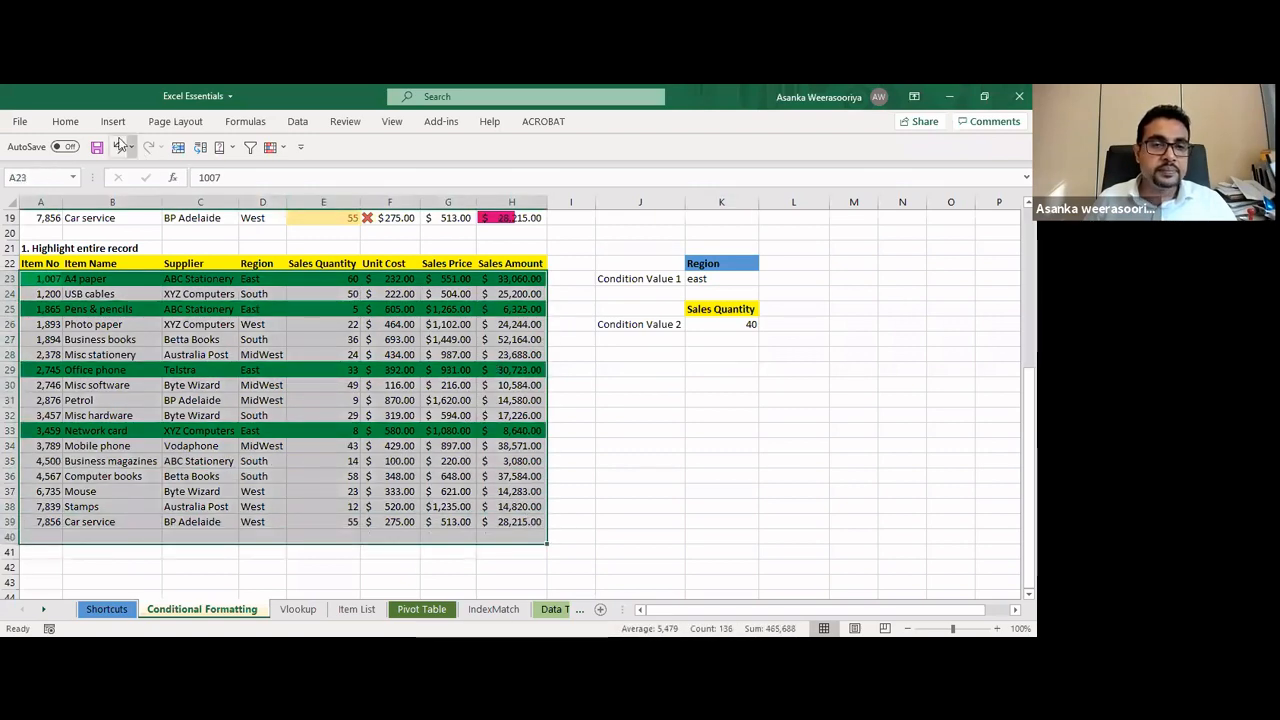
{"action": "left_click", "coordinate": [66, 122]}
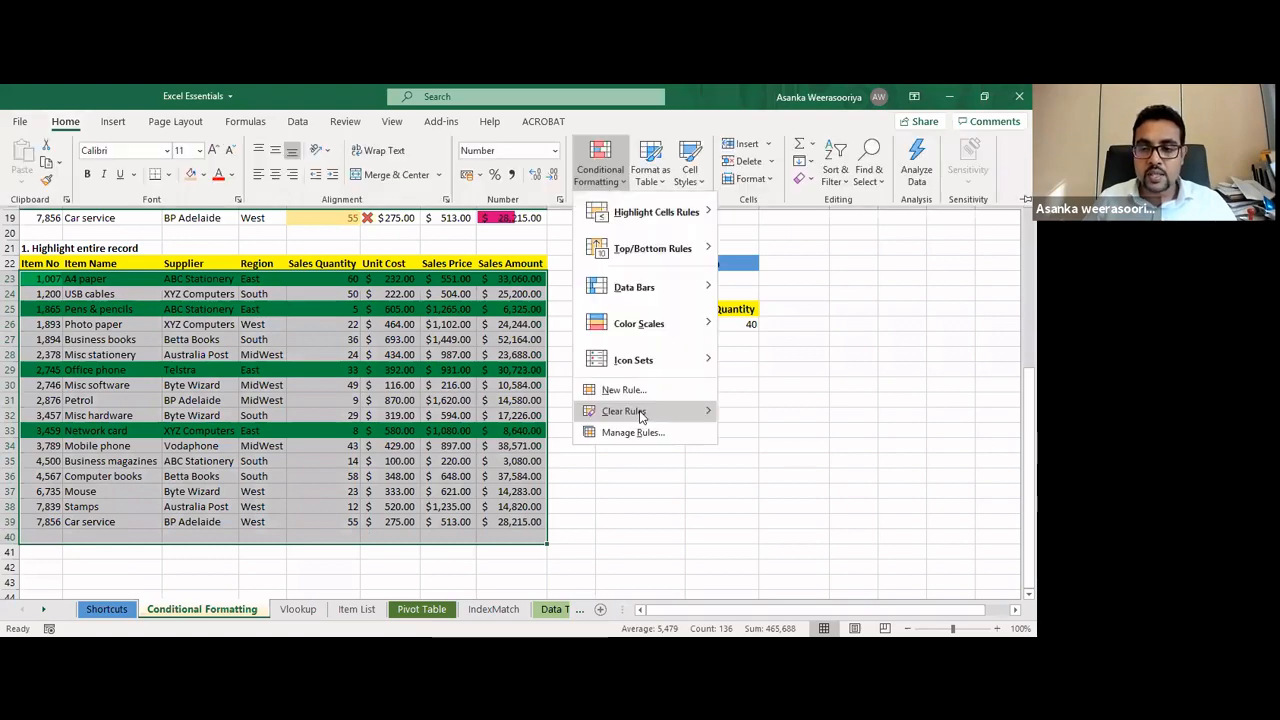
{"action": "mouse_move", "coordinate": [640, 414]}
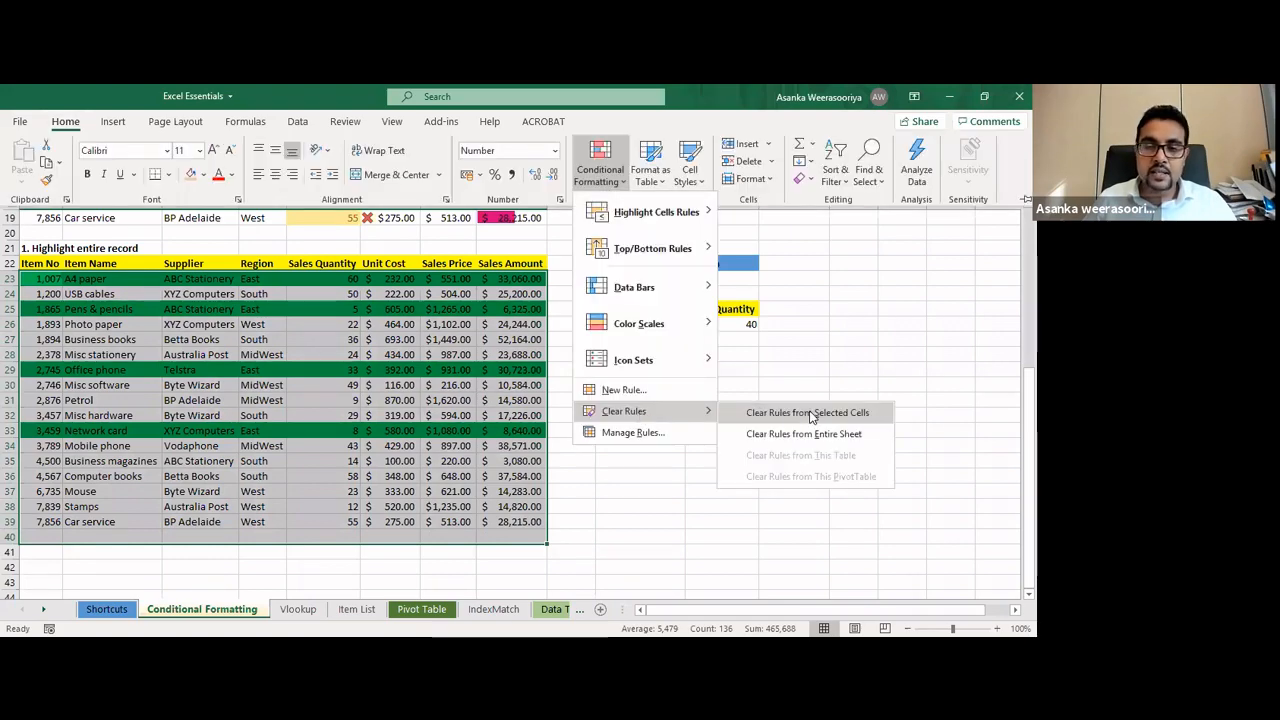
{"action": "left_click", "coordinate": [812, 413]}
{"action": "left_click", "coordinate": [610, 388]}
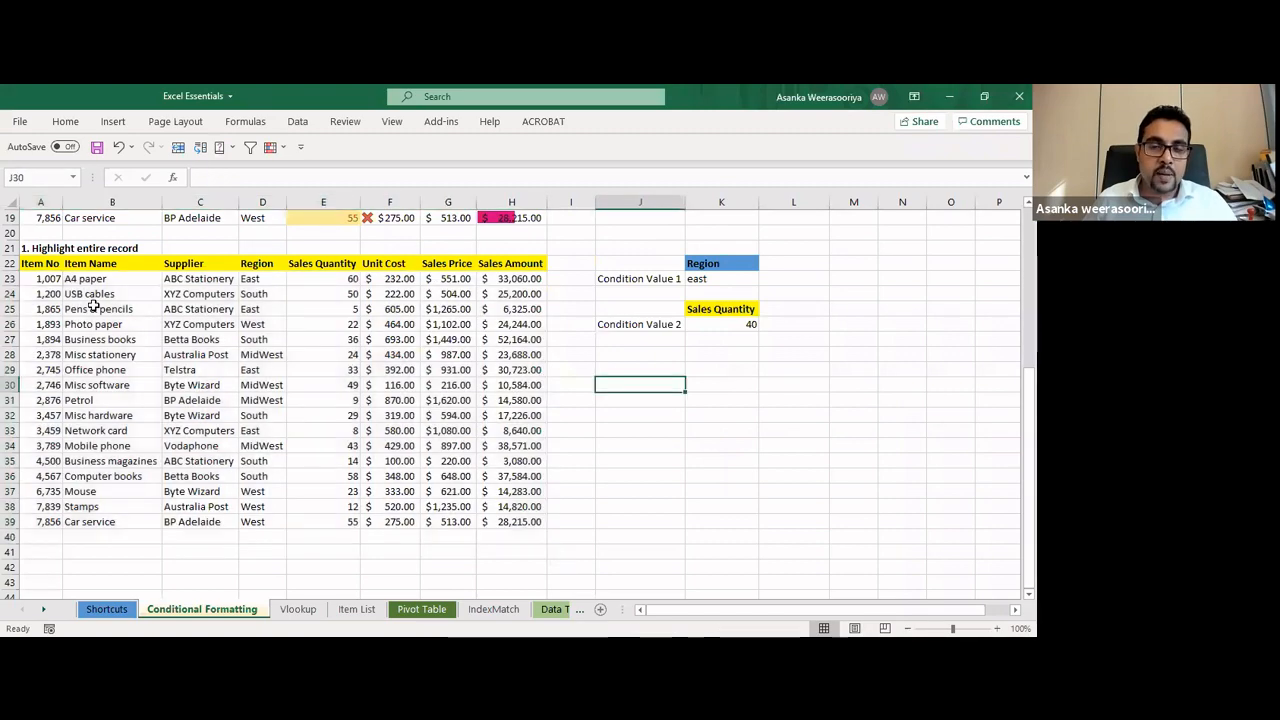
Create a new conditional formatting rule for records A23:H39 that uses a formula to determine which cells to format
{"action": "left_click_drag", "start_coordinate": [52, 280], "coordinate": [500, 527]}
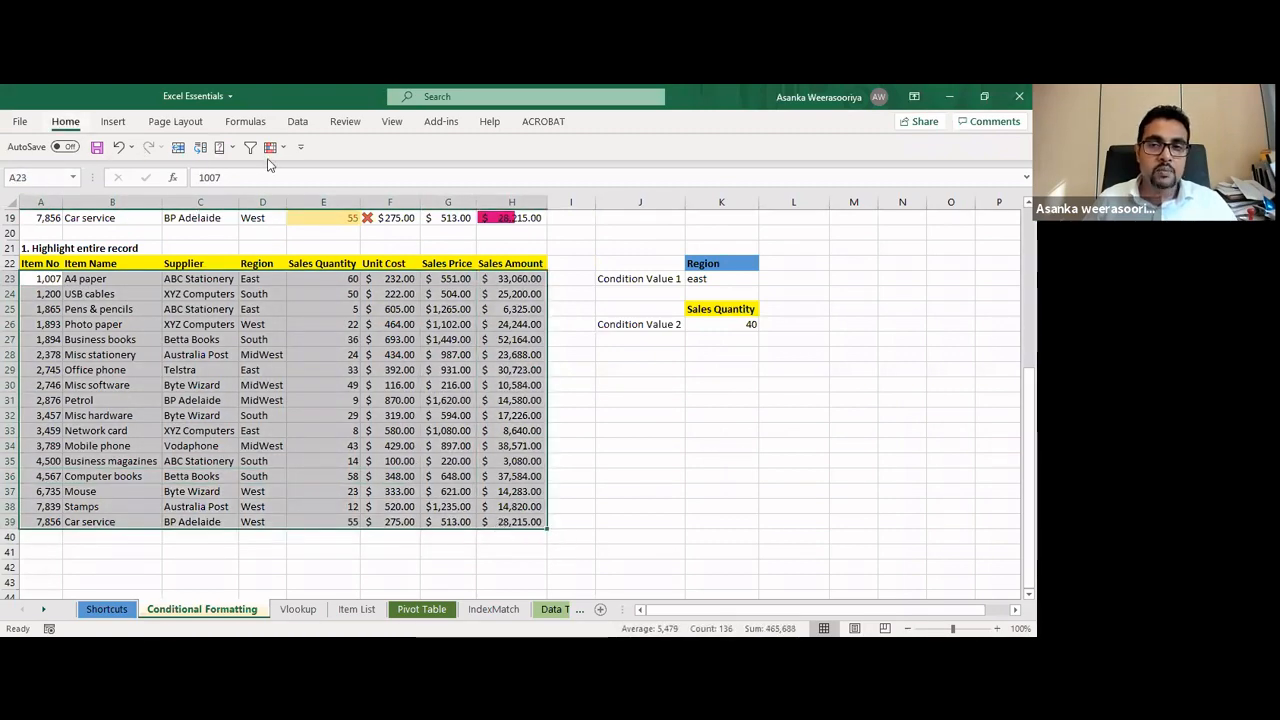
{"action": "left_click", "coordinate": [65, 121]}
{"action": "left_click", "coordinate": [617, 176]}
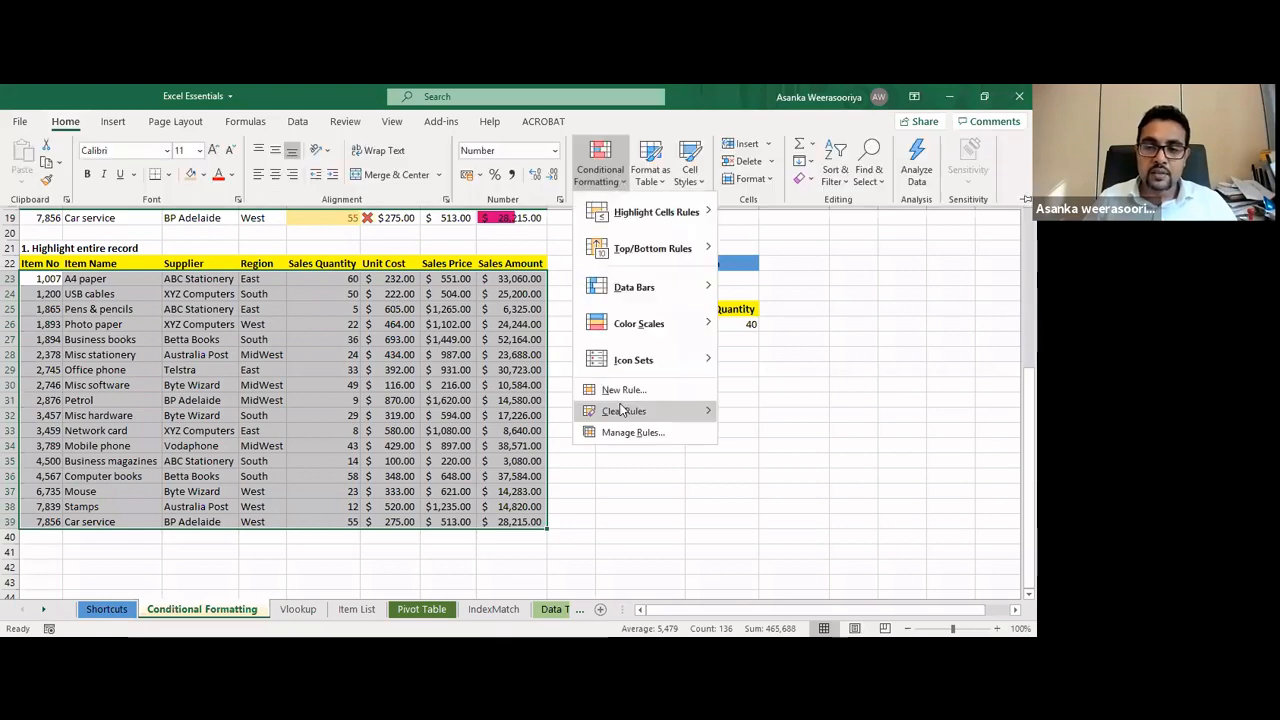
{"action": "left_click", "coordinate": [622, 390]}
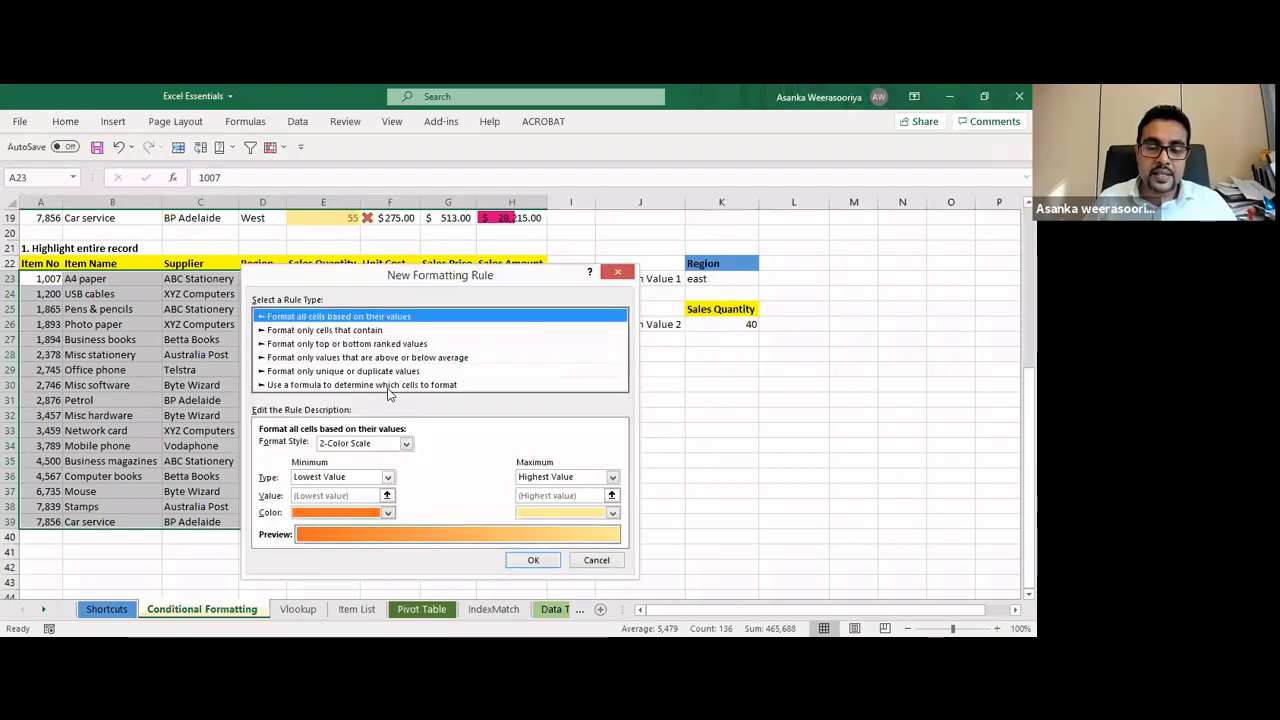
{"action": "left_click", "coordinate": [390, 385]}
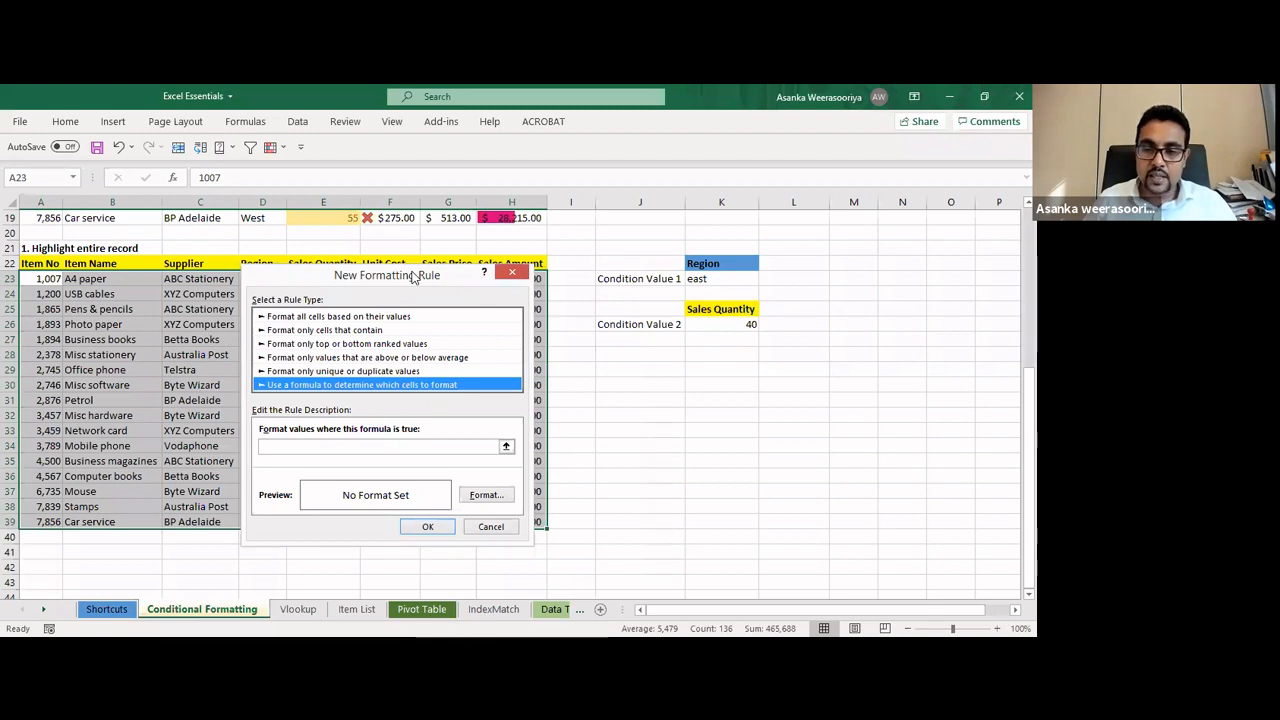
{"action": "left_click_drag", "start_coordinate": [413, 277], "coordinate": [825, 329]}
{"action": "left_click", "coordinate": [700, 499]}
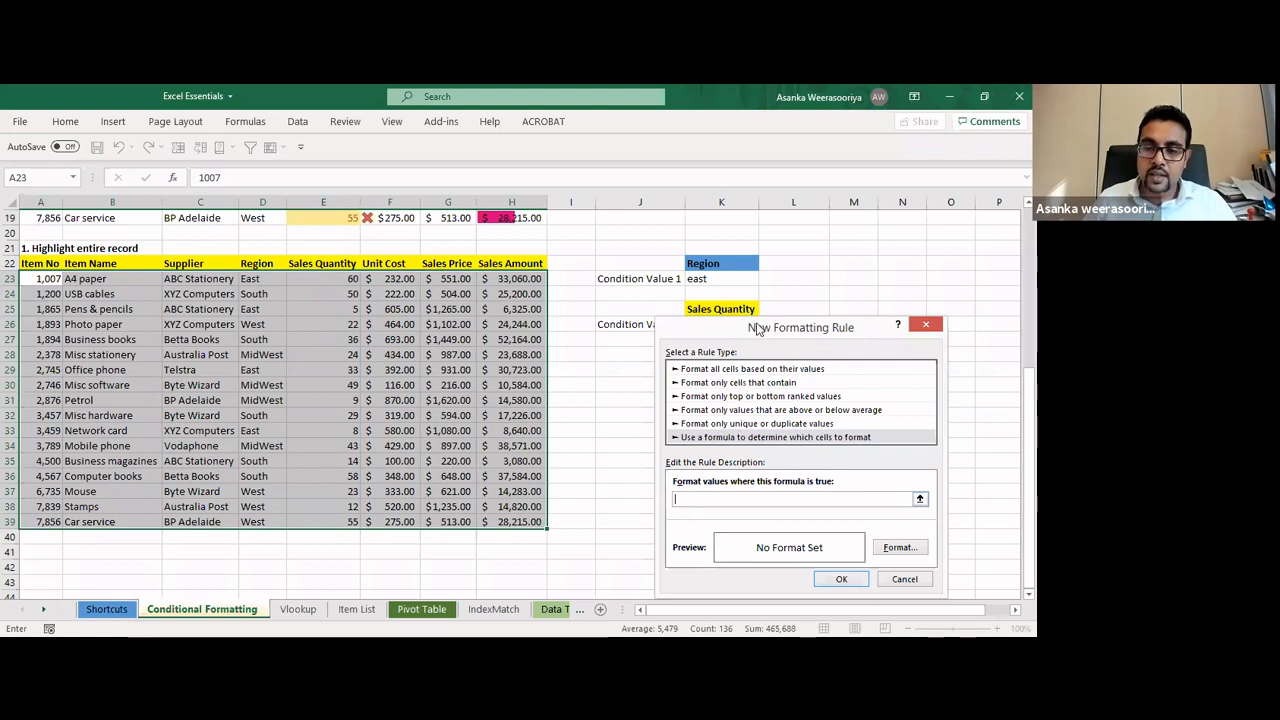
{"action": "left_click_drag", "start_coordinate": [757, 328], "coordinate": [771, 285]}
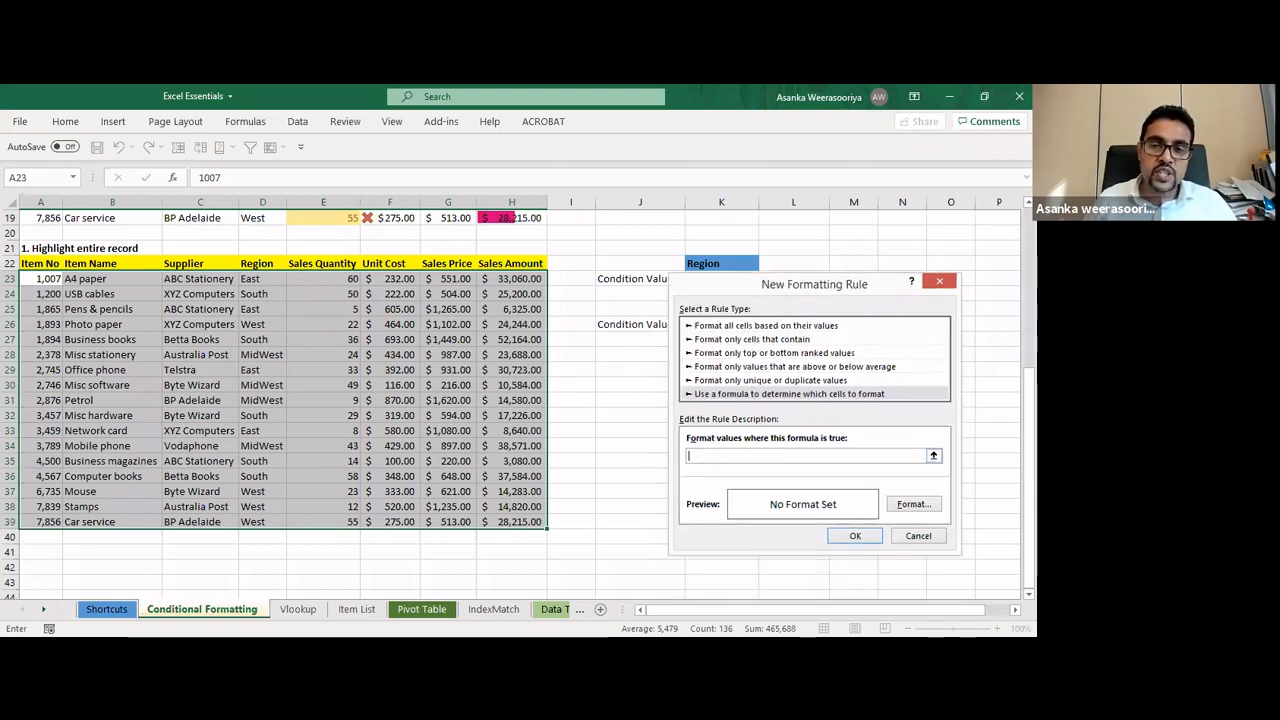
Build the rule formula =$E23>$K$26, locking only the column of the Sales Quantity reference and fully locking the condition cell
{"action": "left_click", "coordinate": [340, 278]}
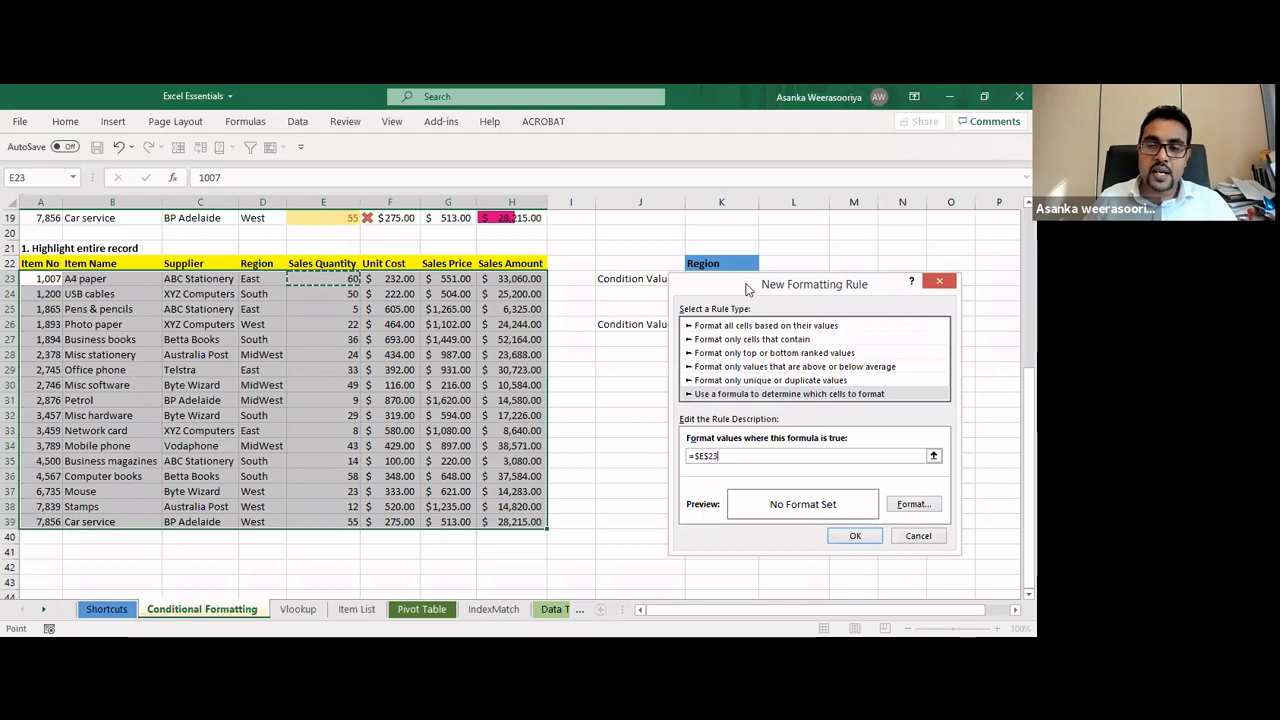
{"action": "left_click_drag", "start_coordinate": [750, 285], "coordinate": [640, 238]}
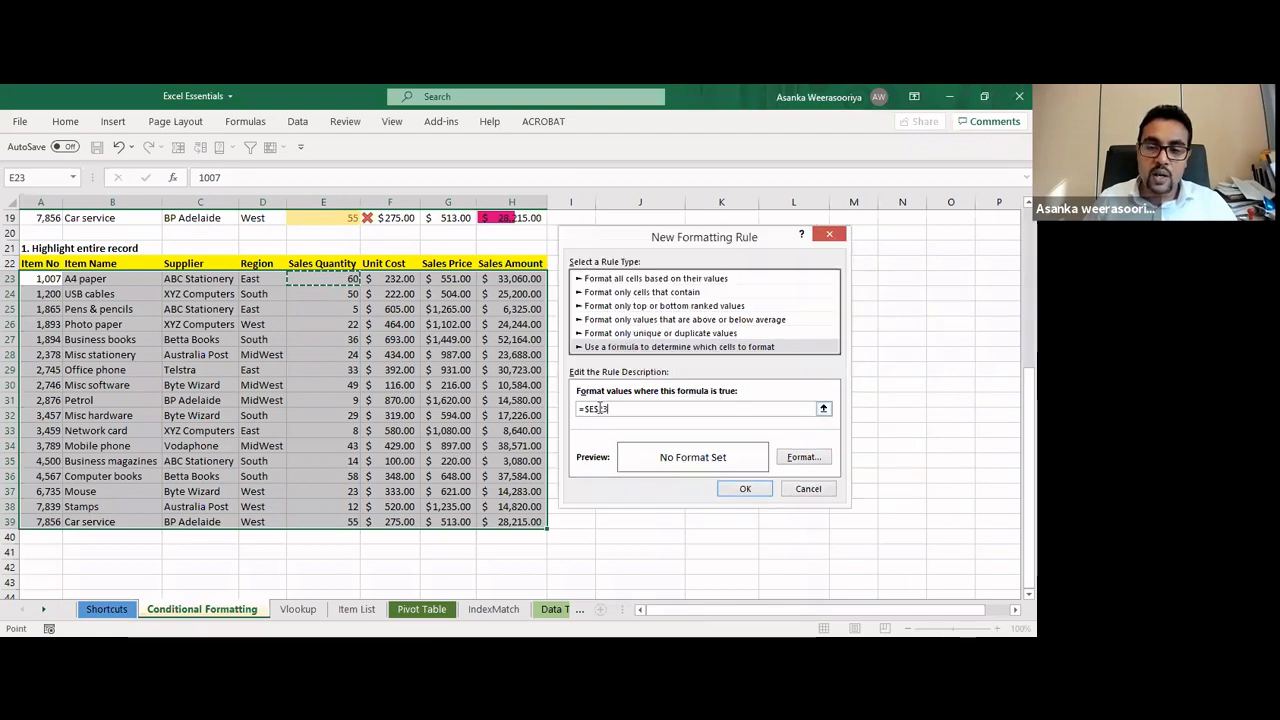
{"action": "left_click", "coordinate": [601, 409]}
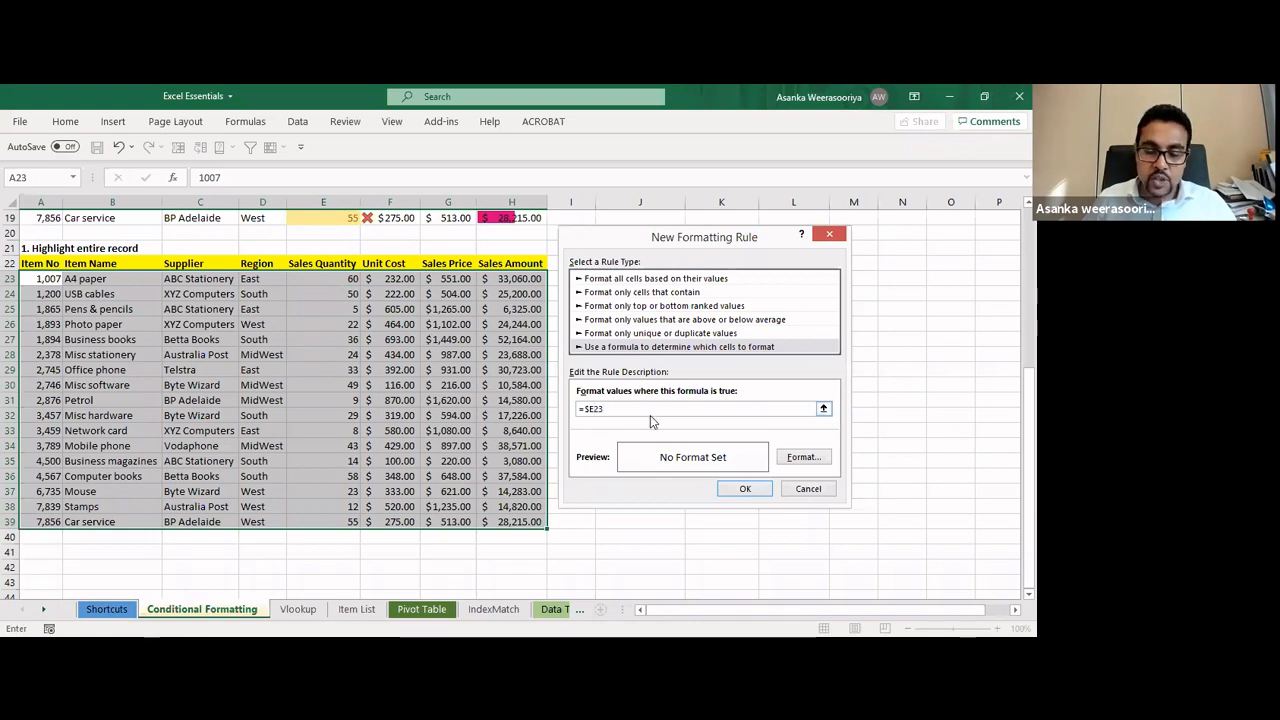
{"action": "type", "text": ">"}
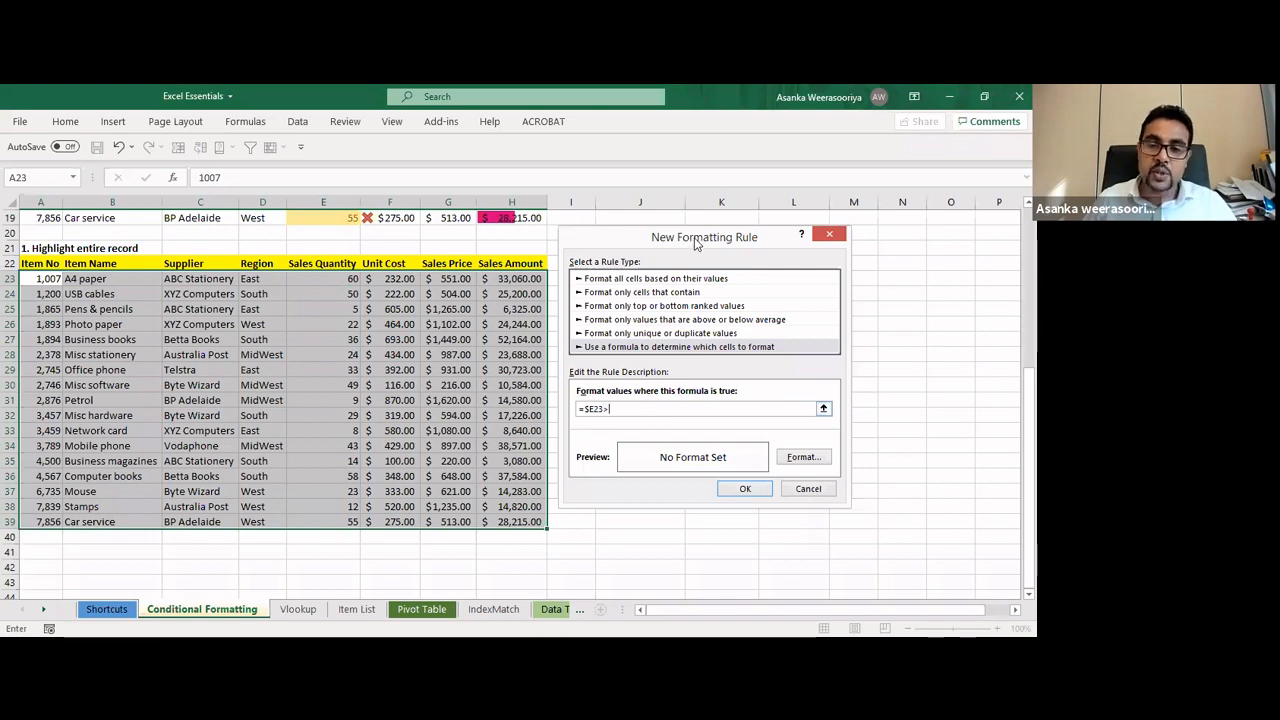
{"action": "left_click_drag", "start_coordinate": [695, 237], "coordinate": [319, 227]}
{"action": "left_click", "coordinate": [721, 324]}
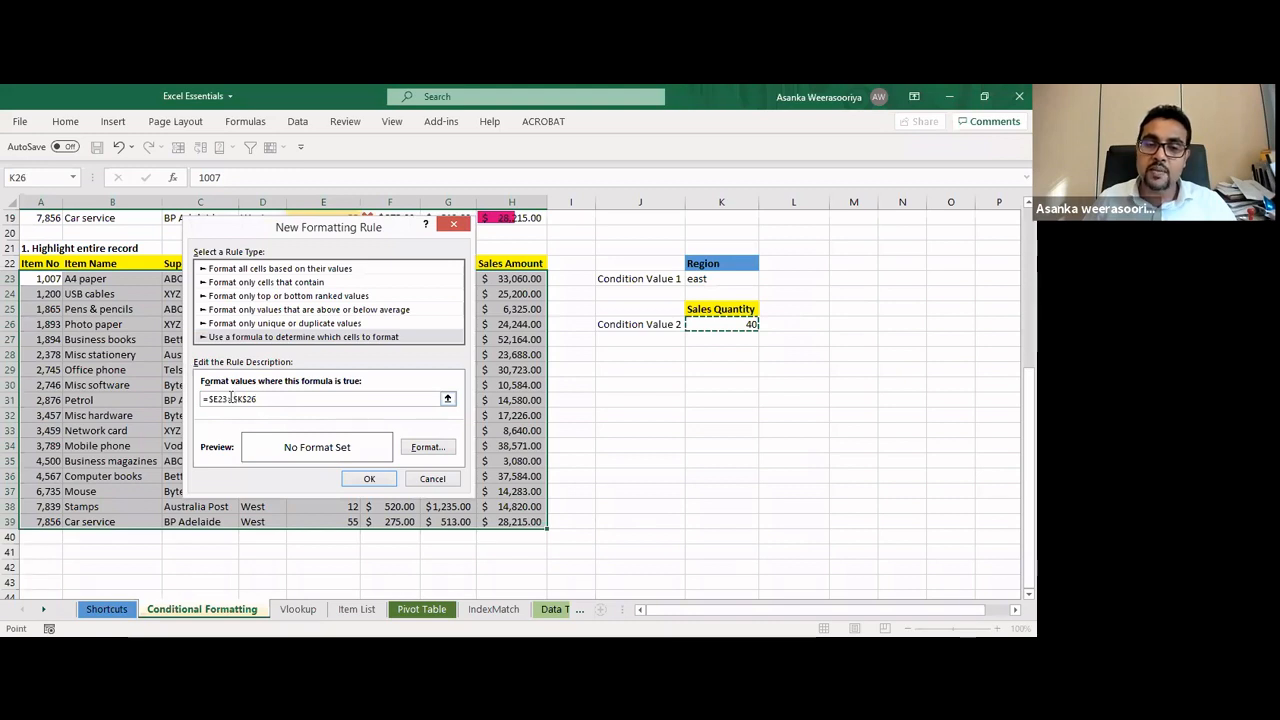
Open the fill colour choices for the Sales Quantity rule's format
{"action": "left_click", "coordinate": [427, 451]}
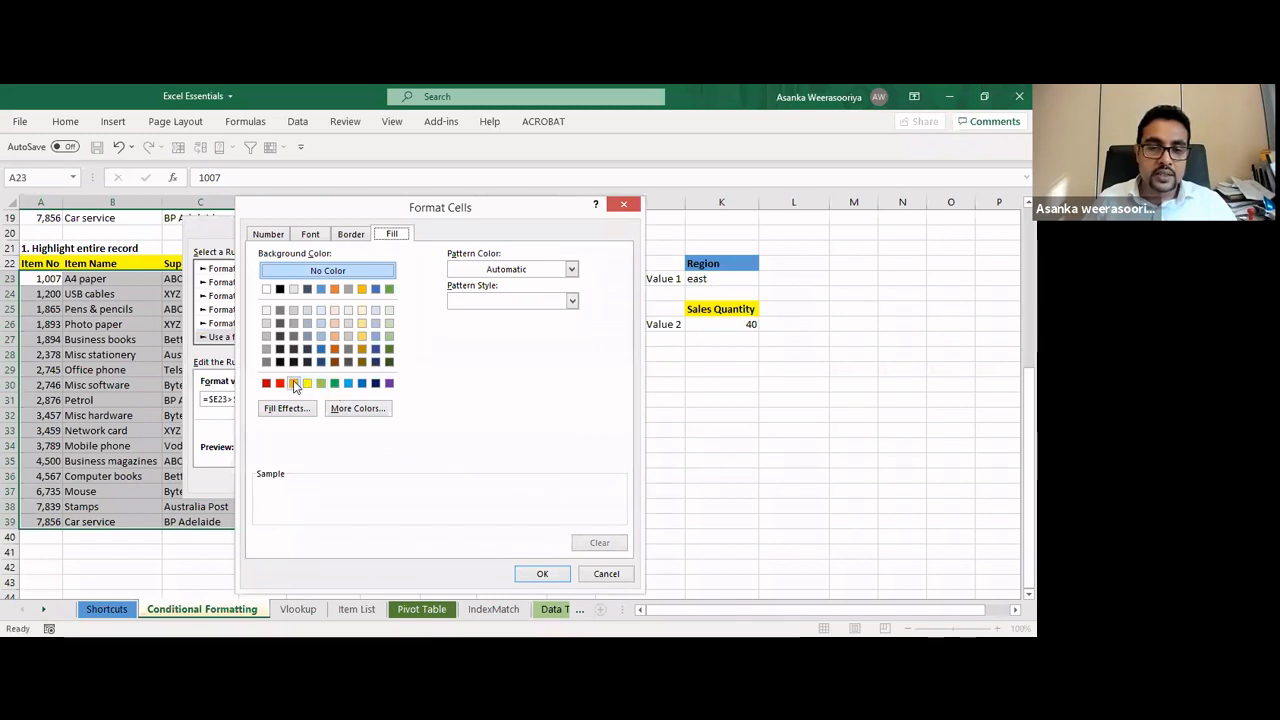
Give the =$E23>$K$26 formatting rule a red fill and apply it to the item records in A23:H39
{"action": "left_click", "coordinate": [280, 383]}
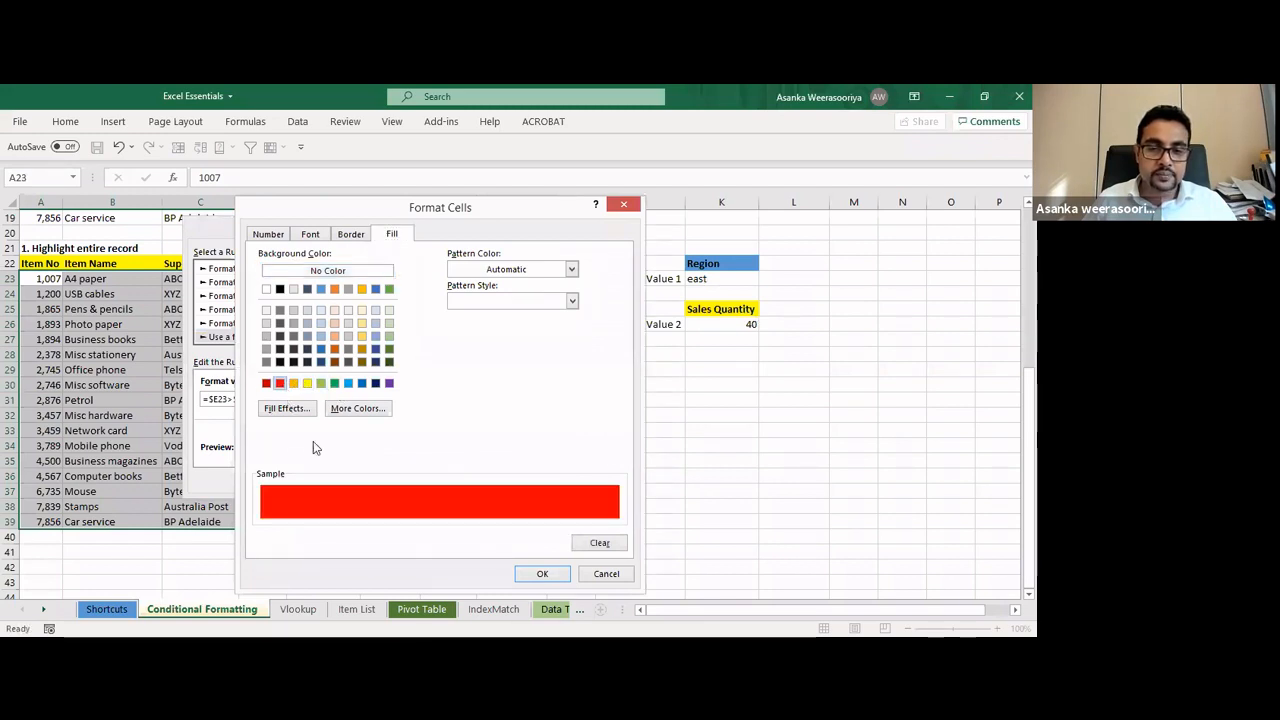
{"action": "left_click", "coordinate": [553, 578]}
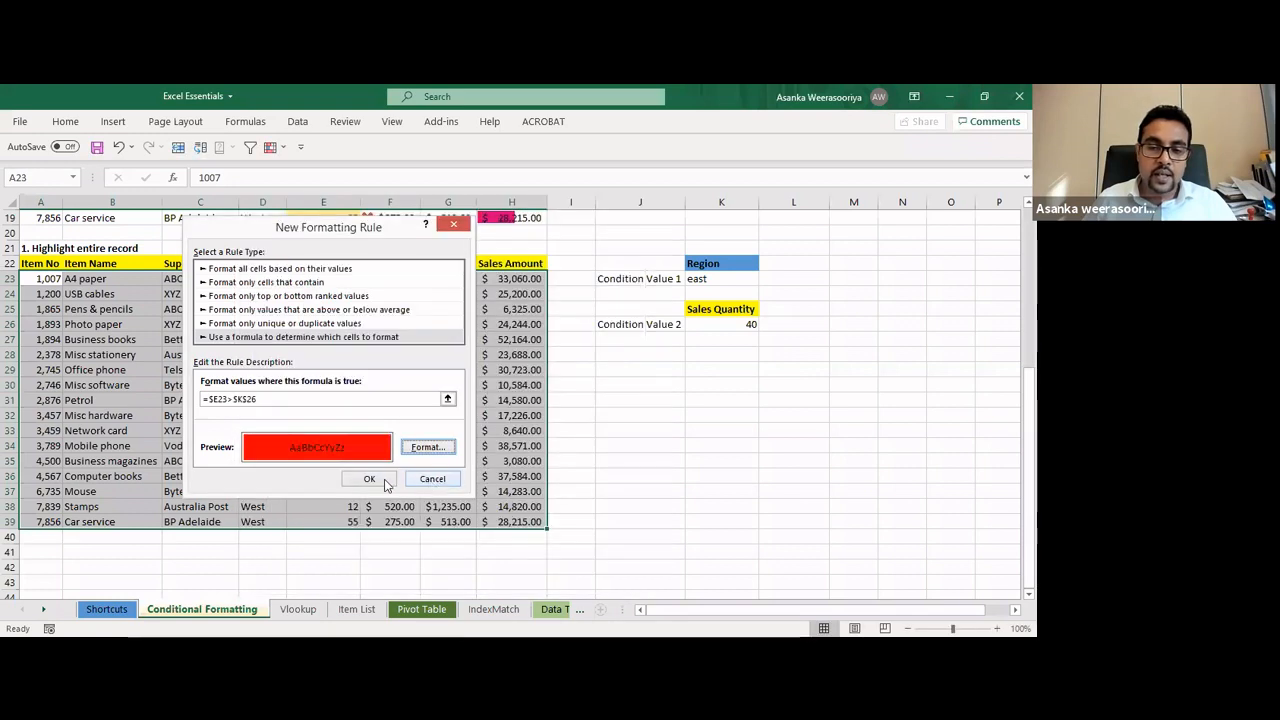
{"action": "left_click", "coordinate": [371, 480]}
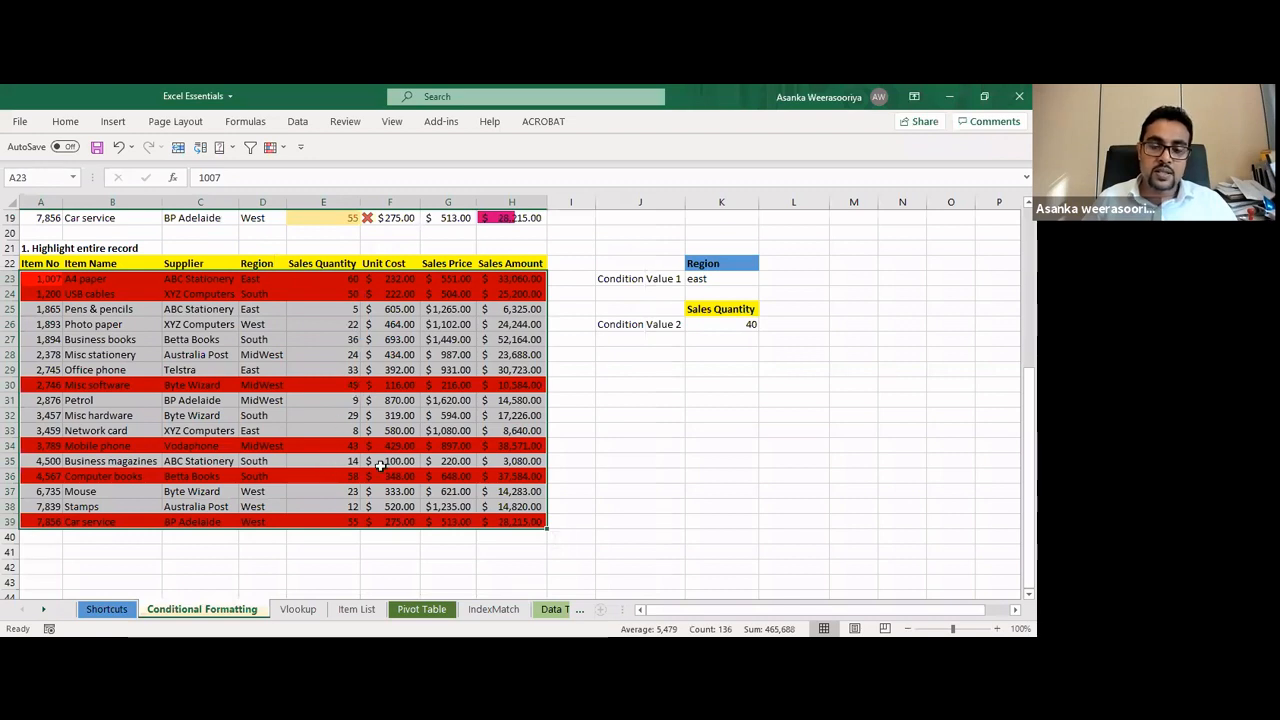
Set the Sales Quantity condition value in K26 to 50
{"action": "left_click", "coordinate": [745, 325]}
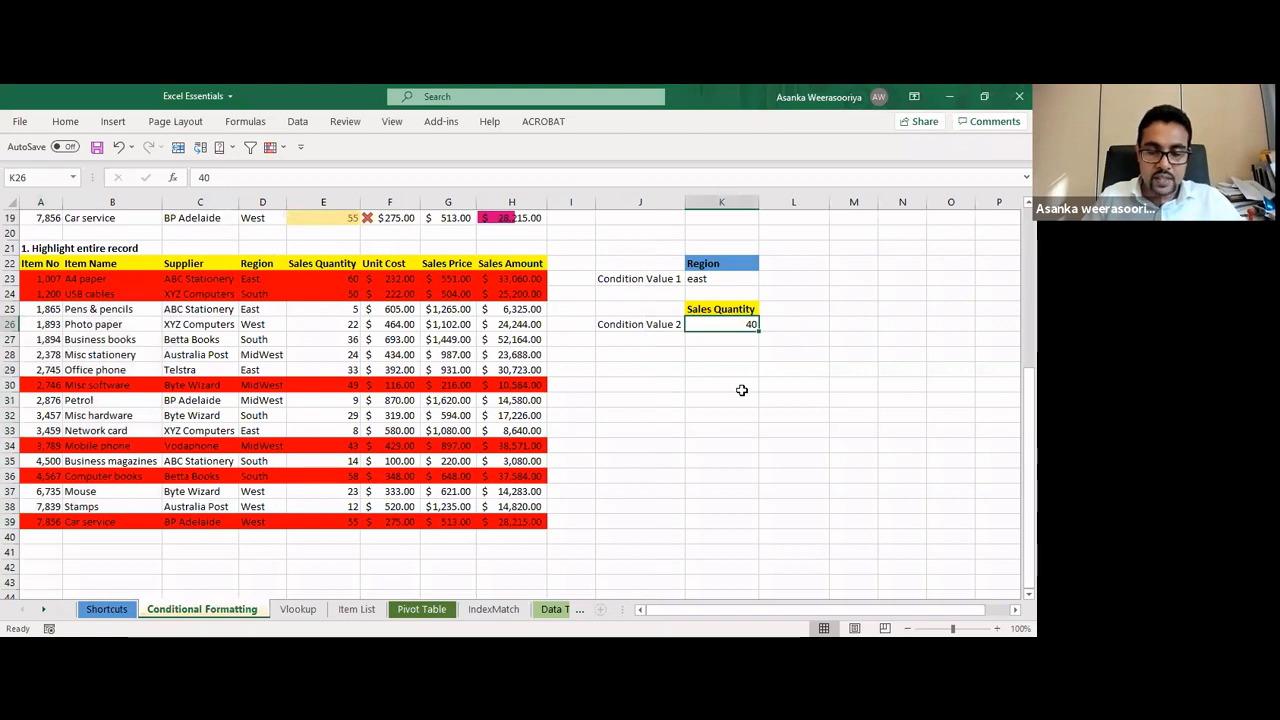
{"action": "type", "text": "50"}
{"action": "key", "text": "Return"}
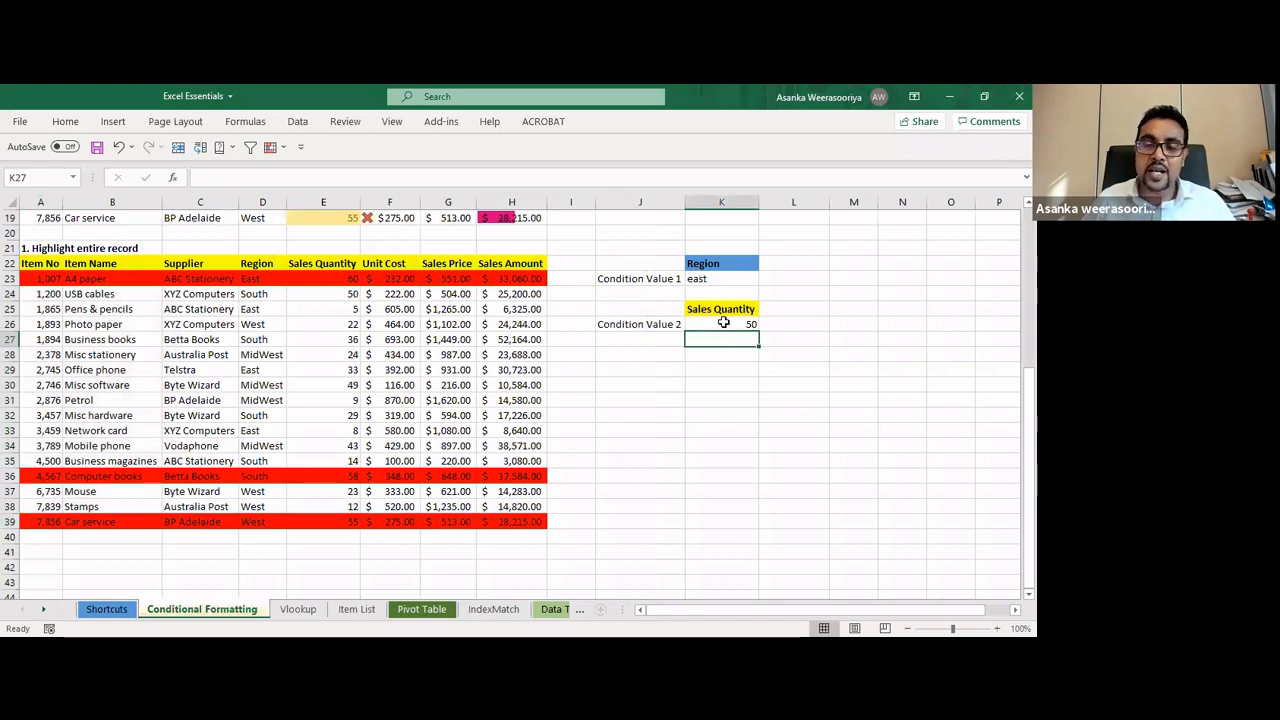
{"action": "left_click", "coordinate": [621, 264]}
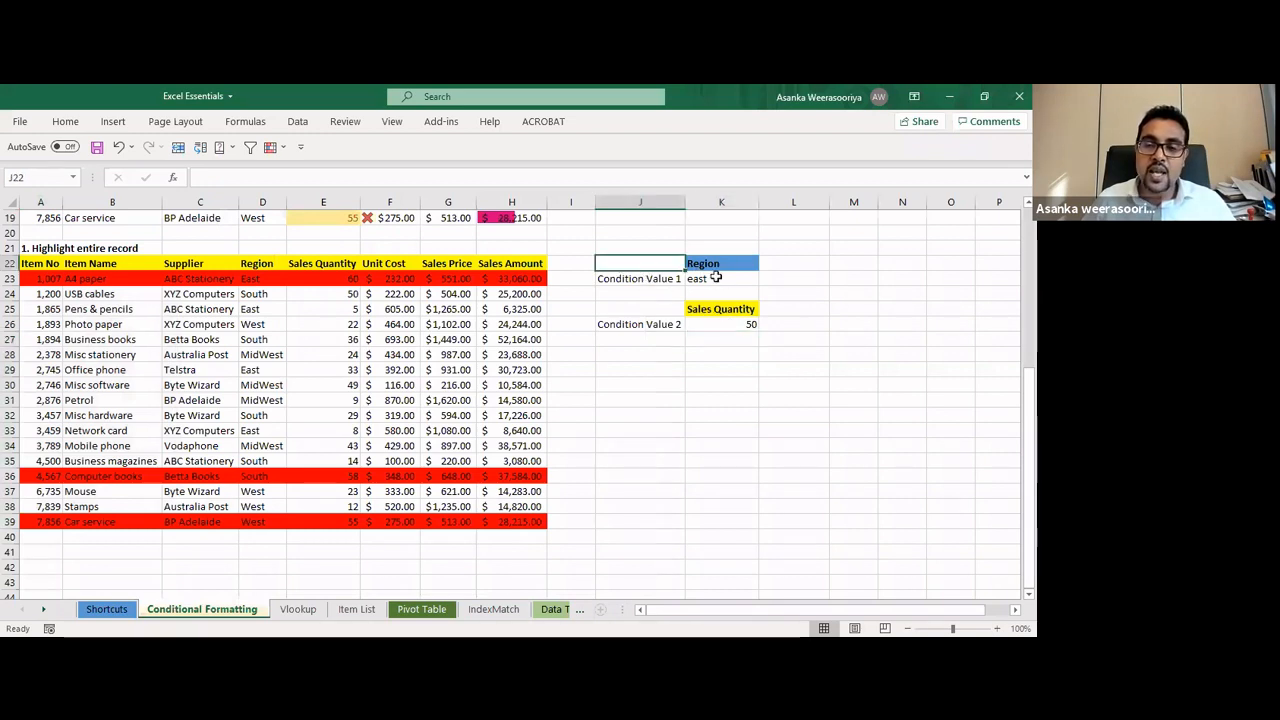
{"action": "left_click_drag", "start_coordinate": [716, 278], "coordinate": [740, 324]}
{"action": "left_click", "coordinate": [845, 340]}
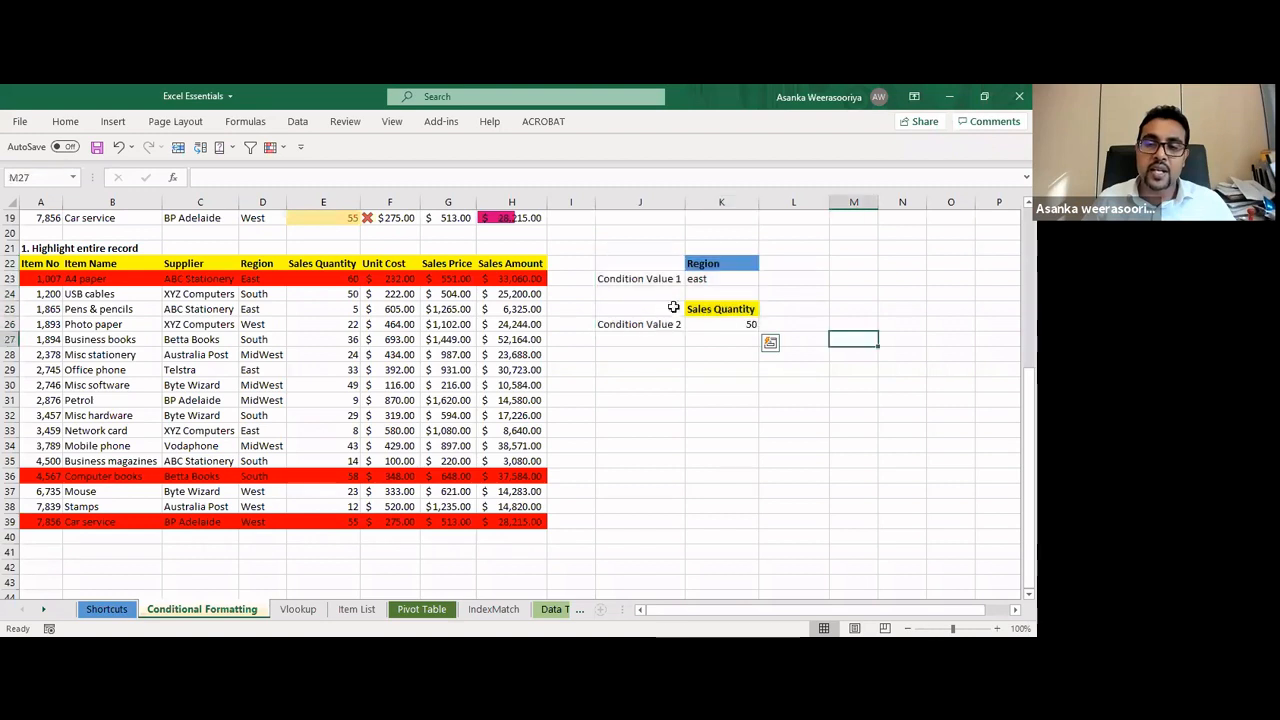
{"action": "left_click", "coordinate": [723, 324]}
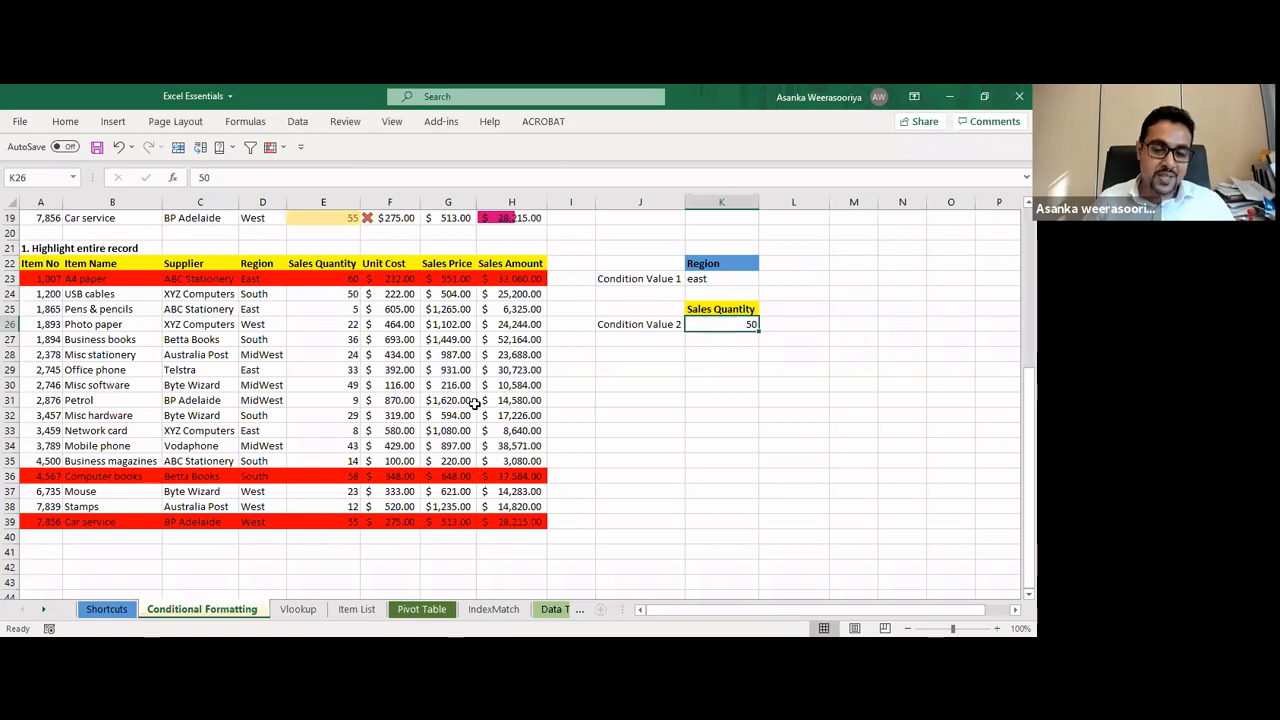
Open the Vlookup sheet and examine the exact-match employee table alongside the Vlookup and Hlookup pay rate tables
{"action": "left_click", "coordinate": [298, 609]}
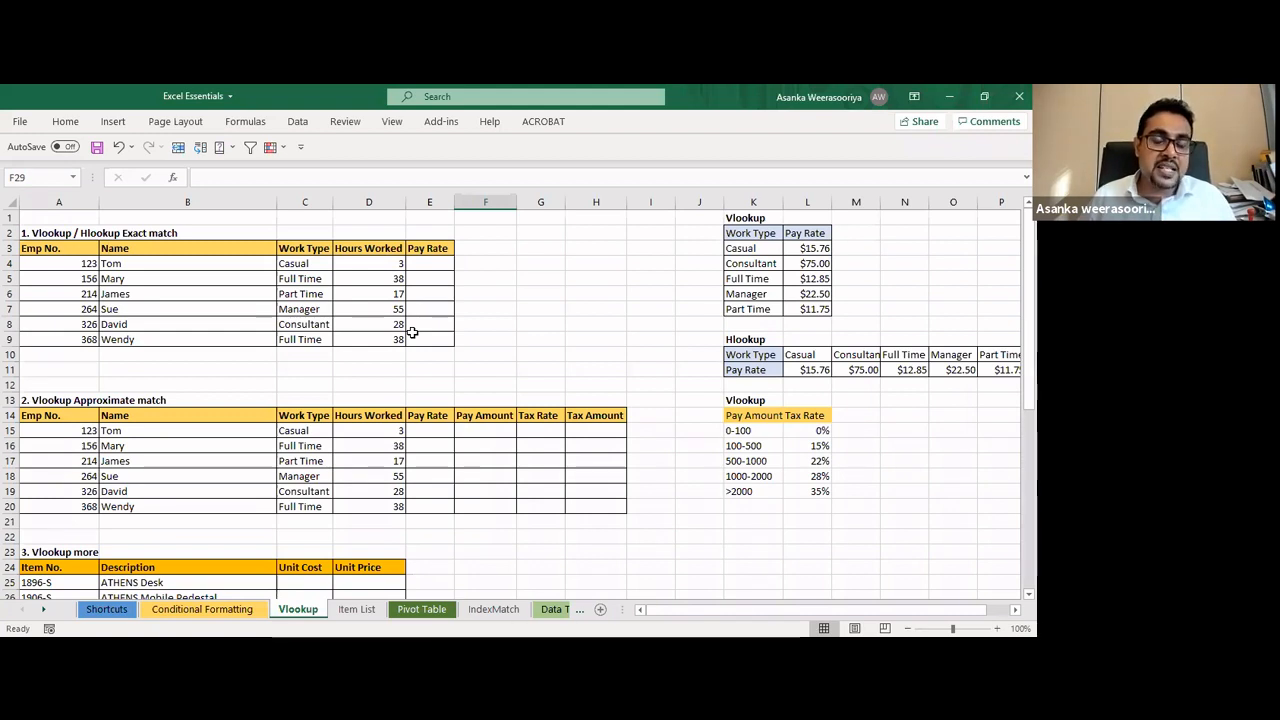
{"action": "left_click", "coordinate": [424, 263]}
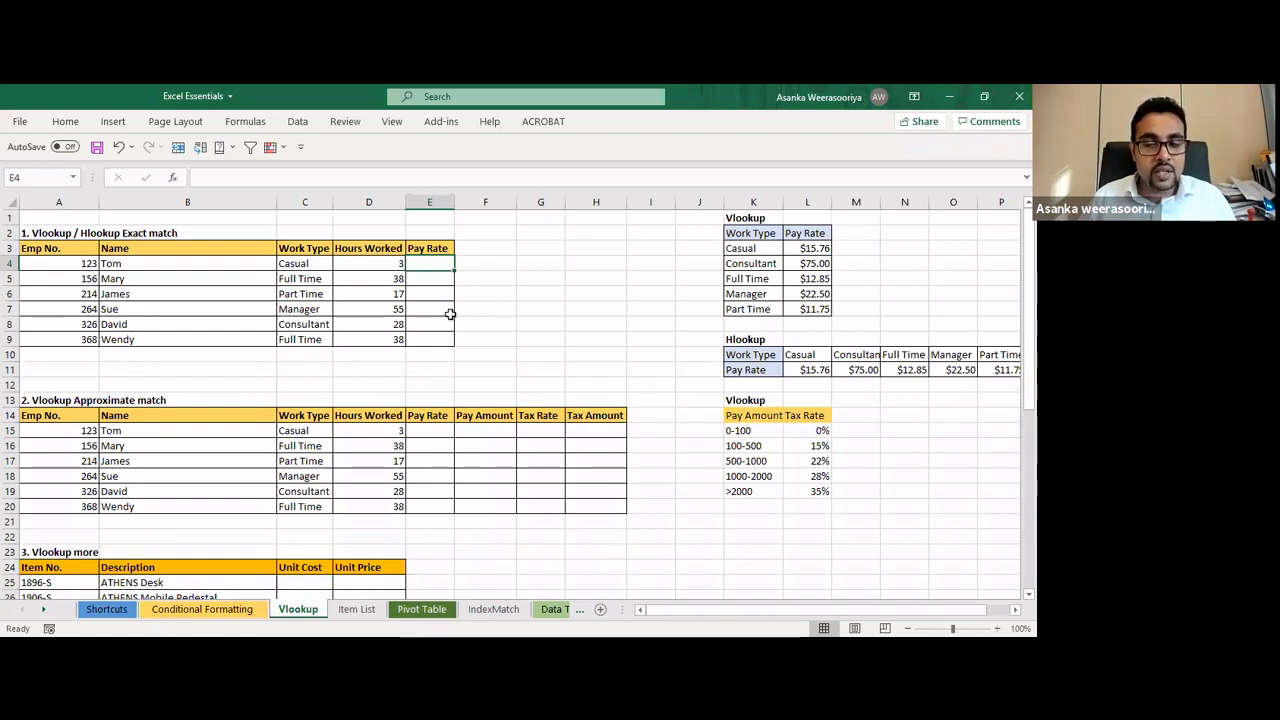
{"action": "left_click", "coordinate": [508, 265]}
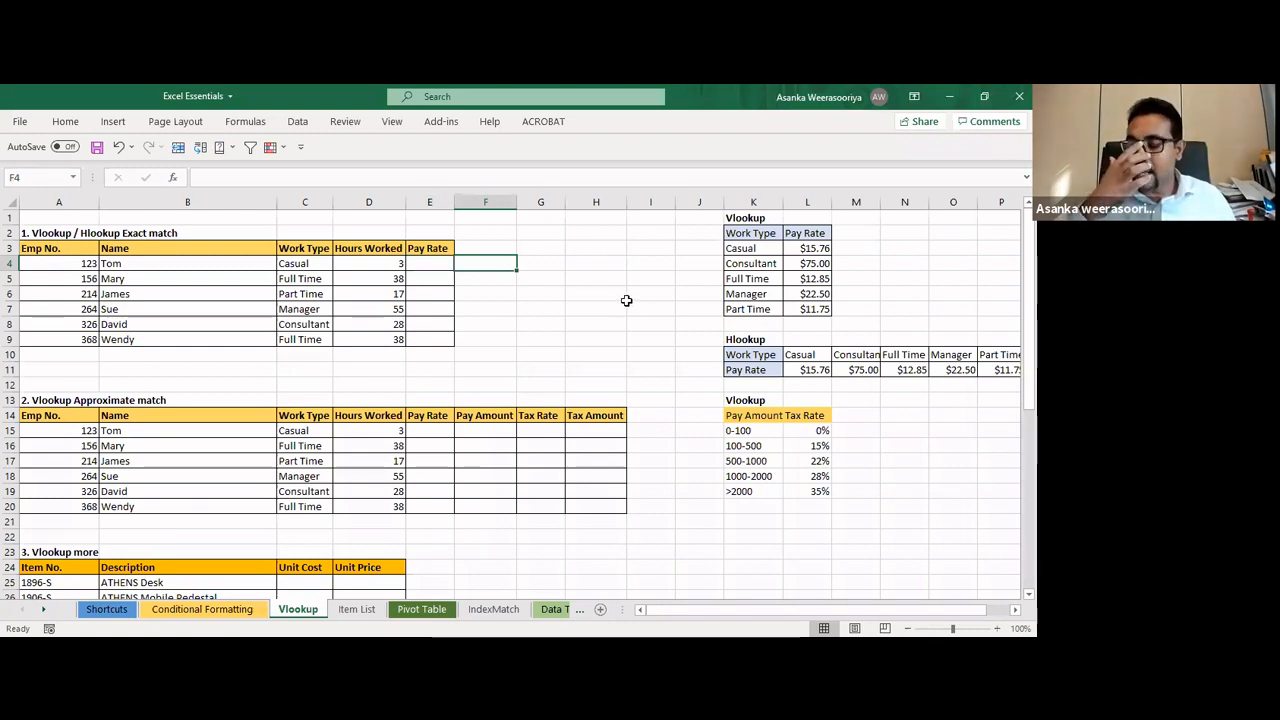
{"action": "left_click", "coordinate": [858, 284]}
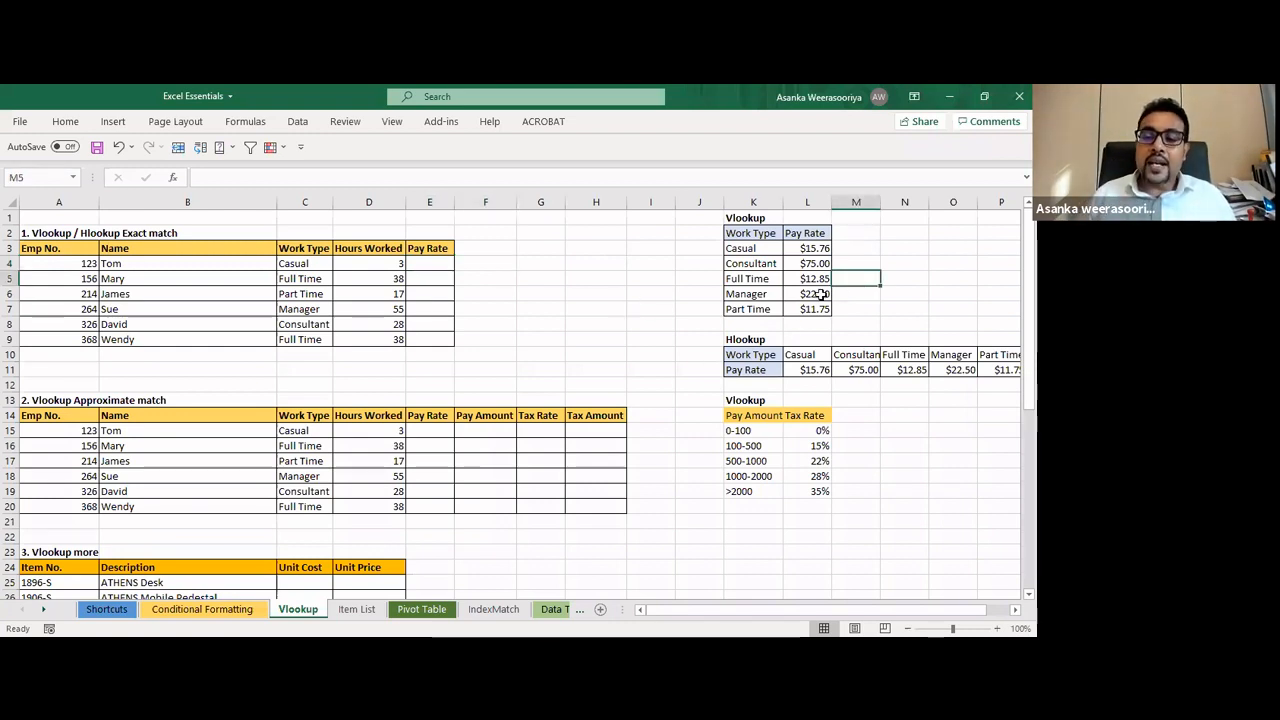
{"action": "left_click", "coordinate": [771, 252]}
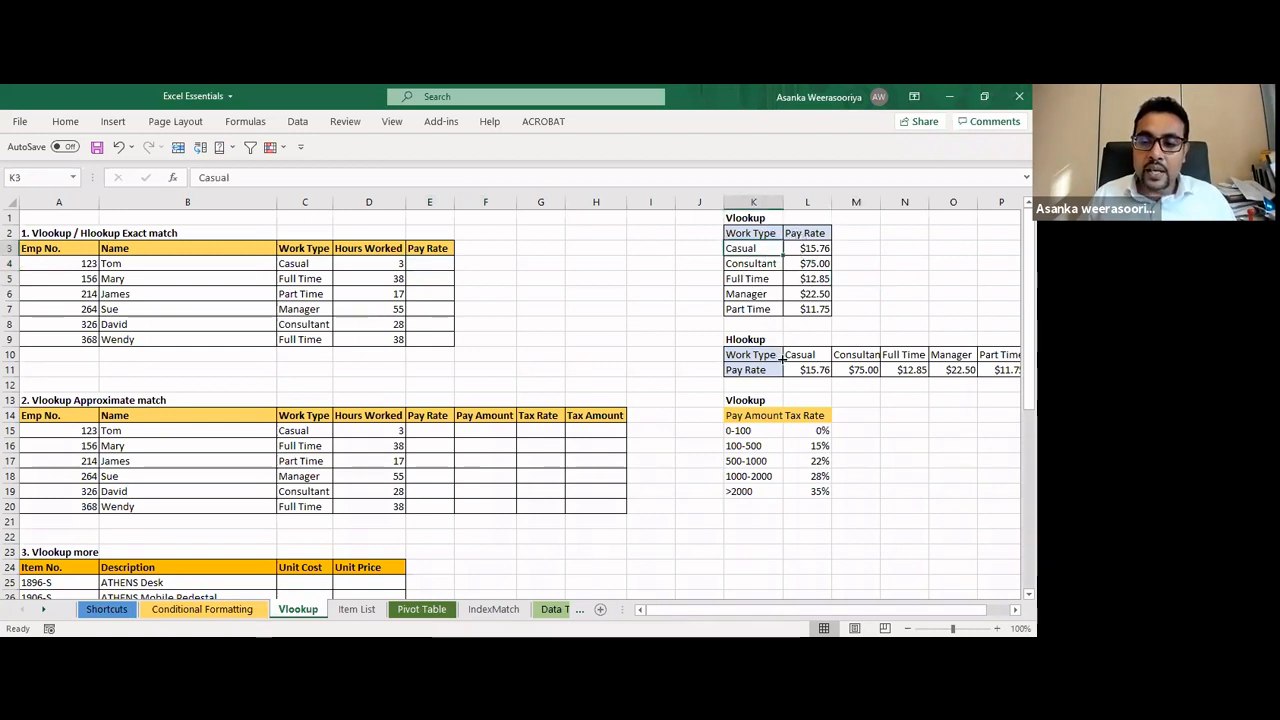
{"action": "left_click", "coordinate": [777, 356]}
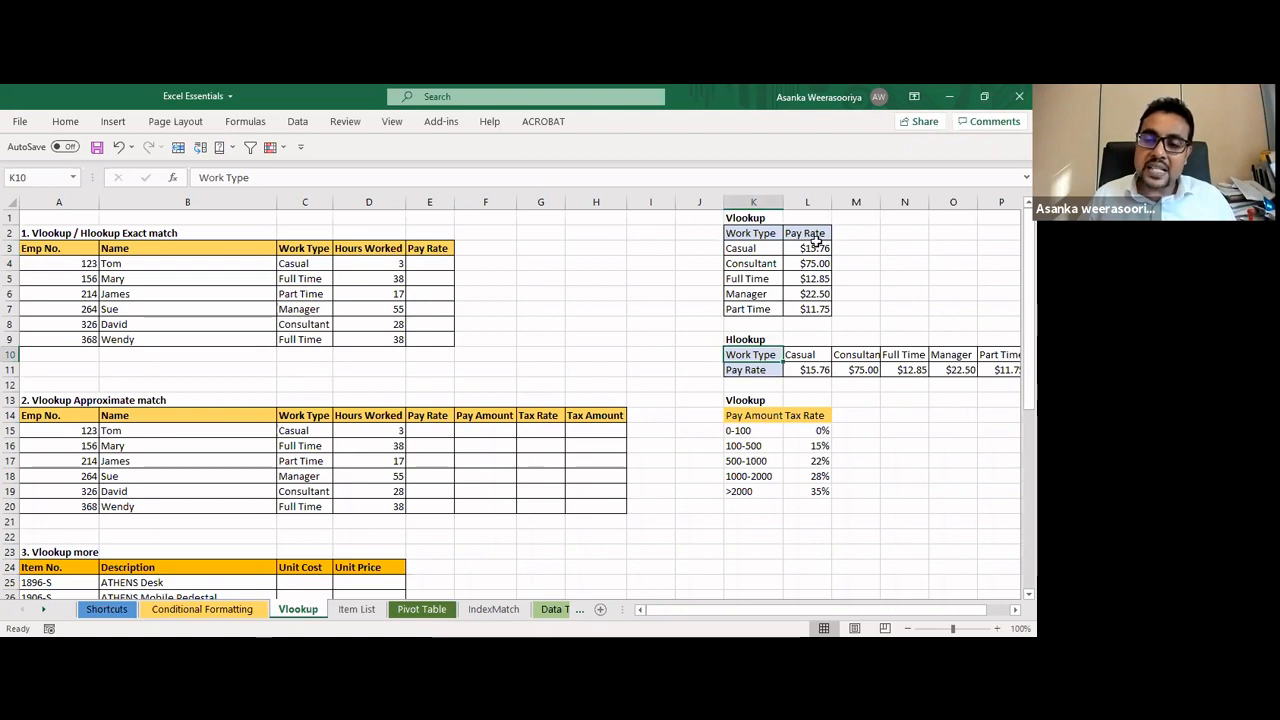
{"action": "left_click_drag", "start_coordinate": [748, 236], "coordinate": [808, 310]}
{"action": "left_click", "coordinate": [905, 294]}
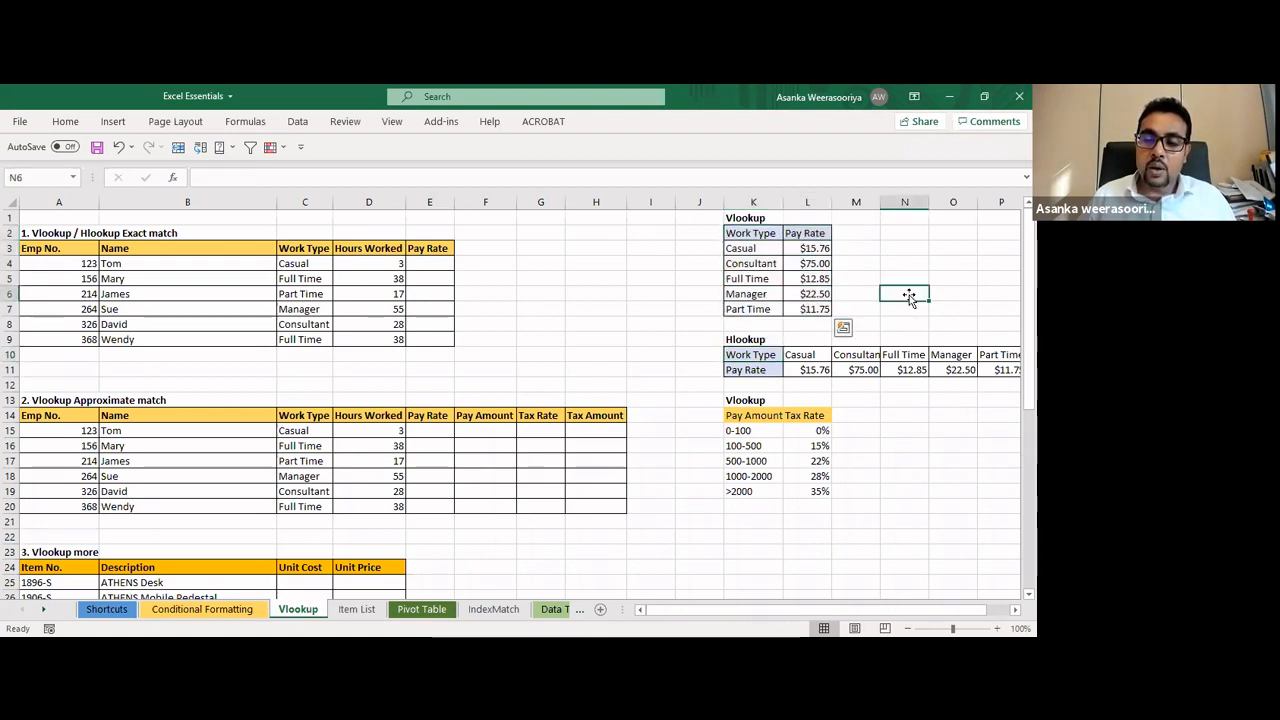
{"action": "left_click_drag", "start_coordinate": [744, 360], "coordinate": [984, 366]}
{"action": "left_click", "coordinate": [900, 265]}
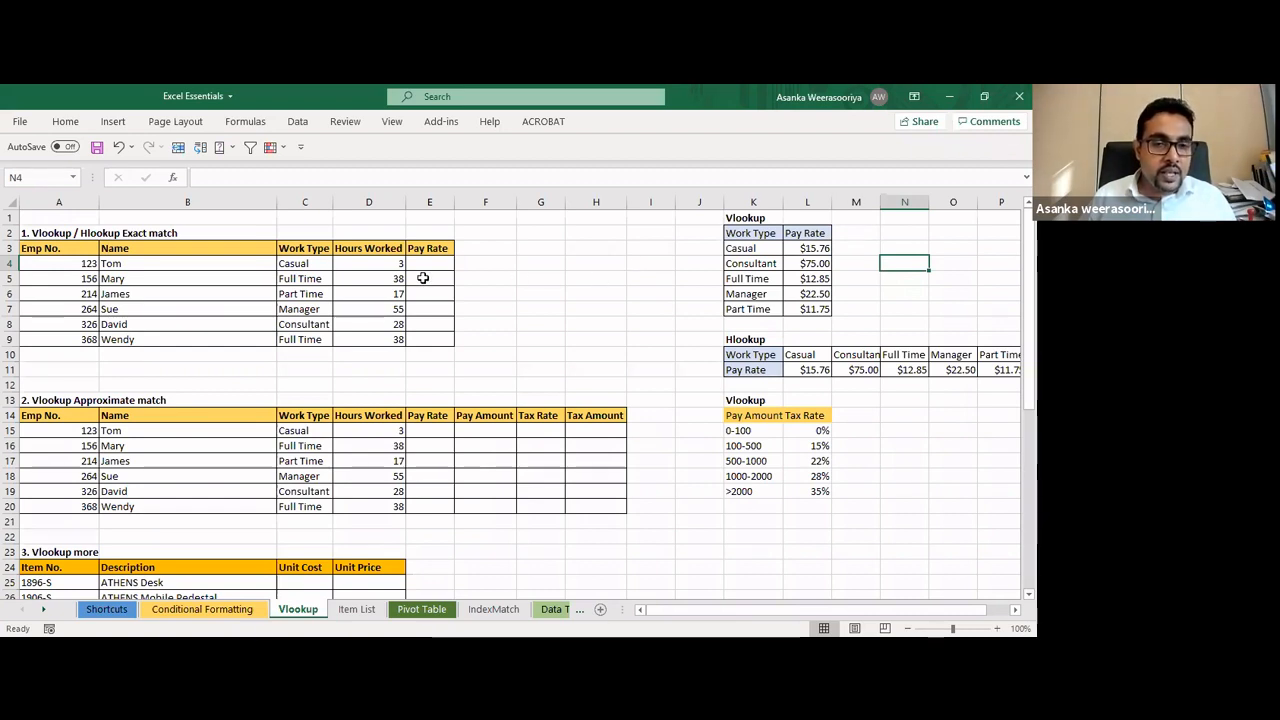
{"action": "left_click", "coordinate": [110, 263]}
{"action": "left_click", "coordinate": [77, 262]}
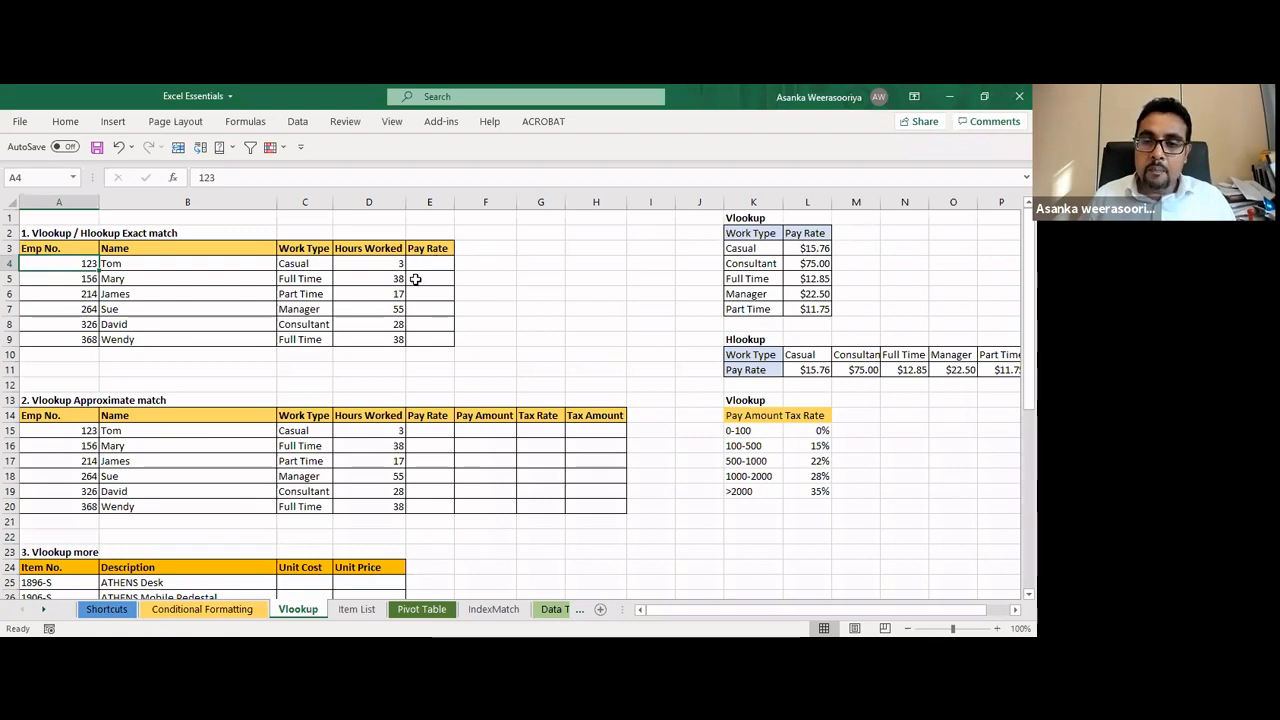
Try a duplicate Casual entry in place of Manager in the Vlookup pay rate table, and undo it
{"action": "left_click", "coordinate": [744, 297]}
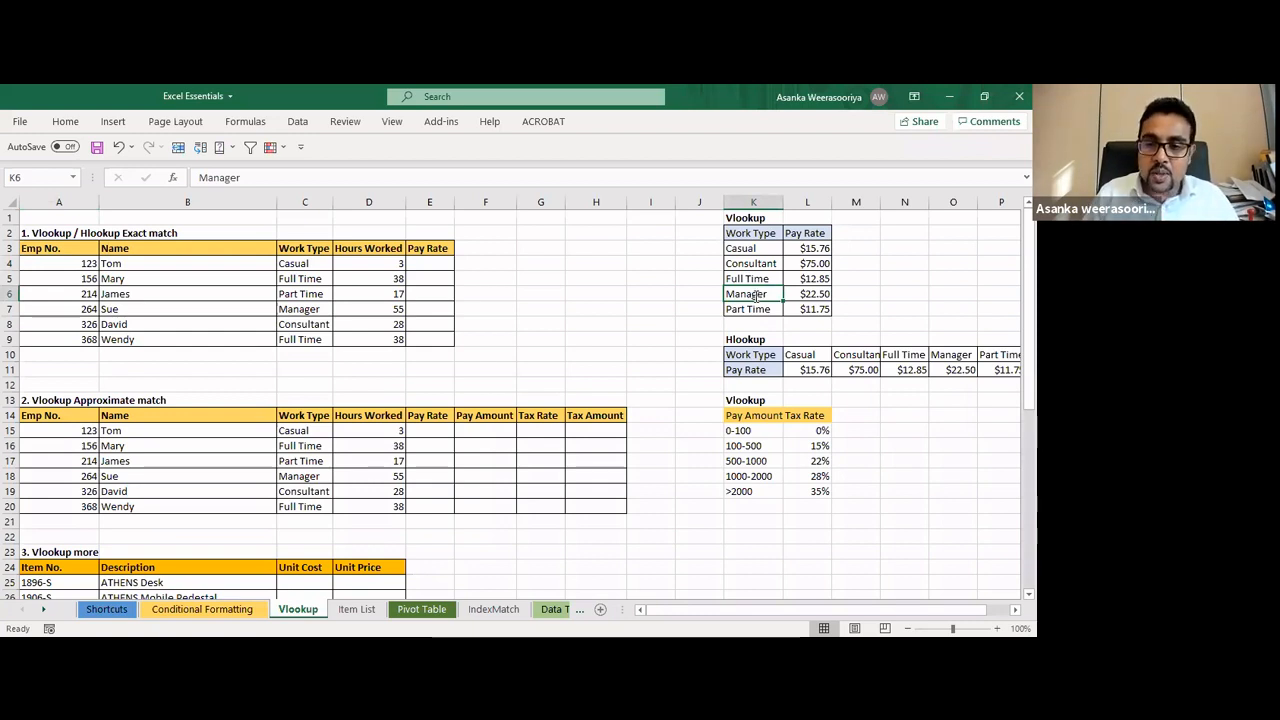
{"action": "type", "text": "Casual"}
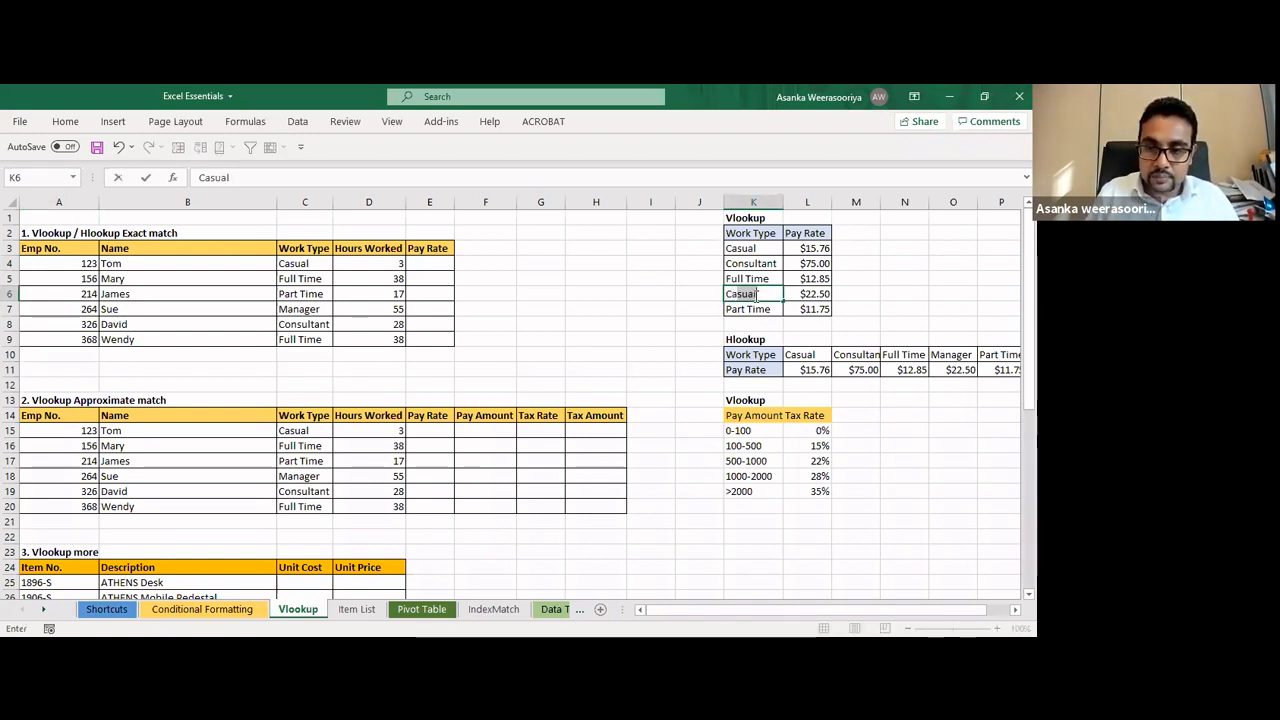
{"action": "key", "text": "Return"}
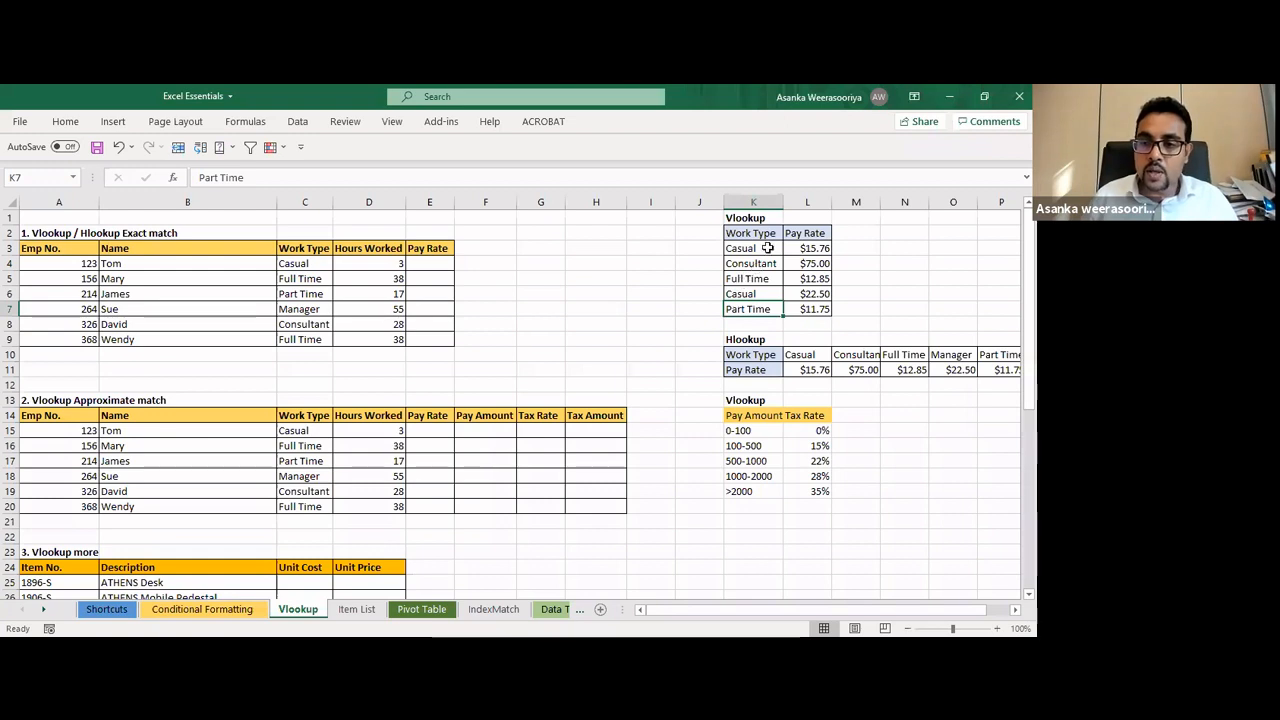
{"action": "left_click", "coordinate": [768, 249]}
{"action": "left_click", "coordinate": [766, 294]}
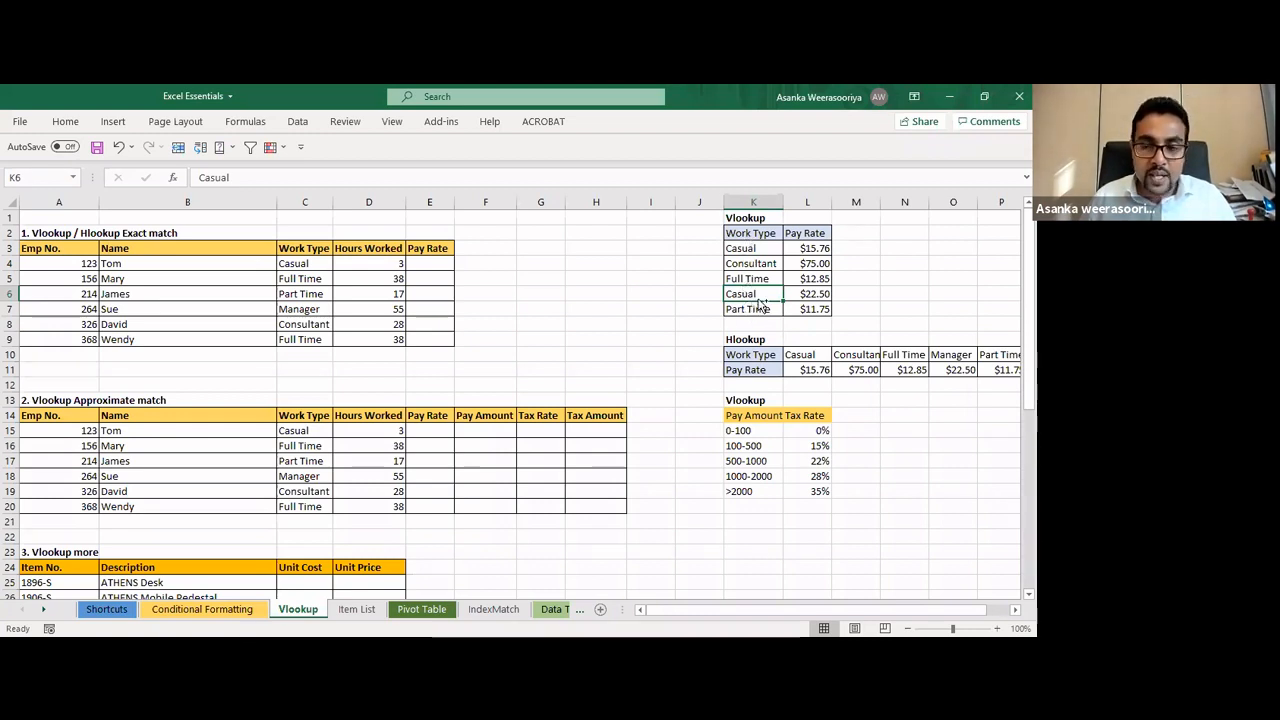
{"action": "key", "text": "ctrl+z"}
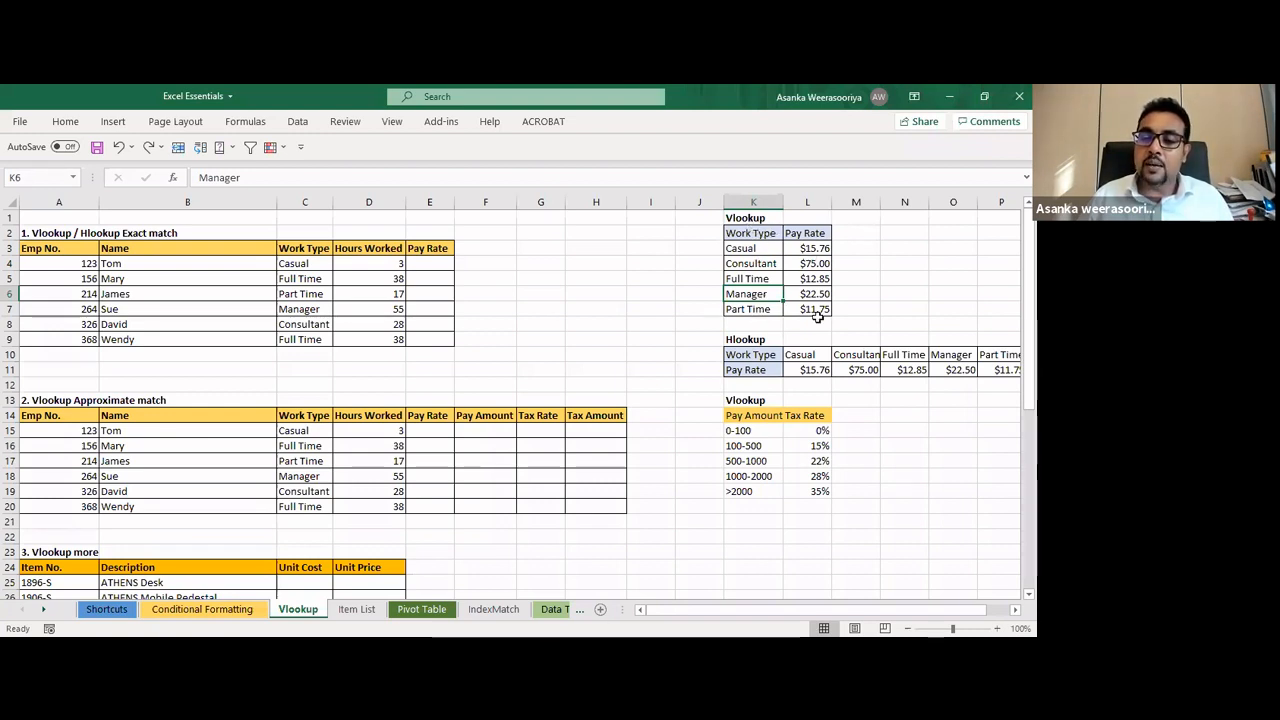
Move the Pay Rate column of the Vlookup table ahead of its Work Type column, starting at K2
{"action": "left_click_drag", "start_coordinate": [806, 234], "coordinate": [818, 313]}
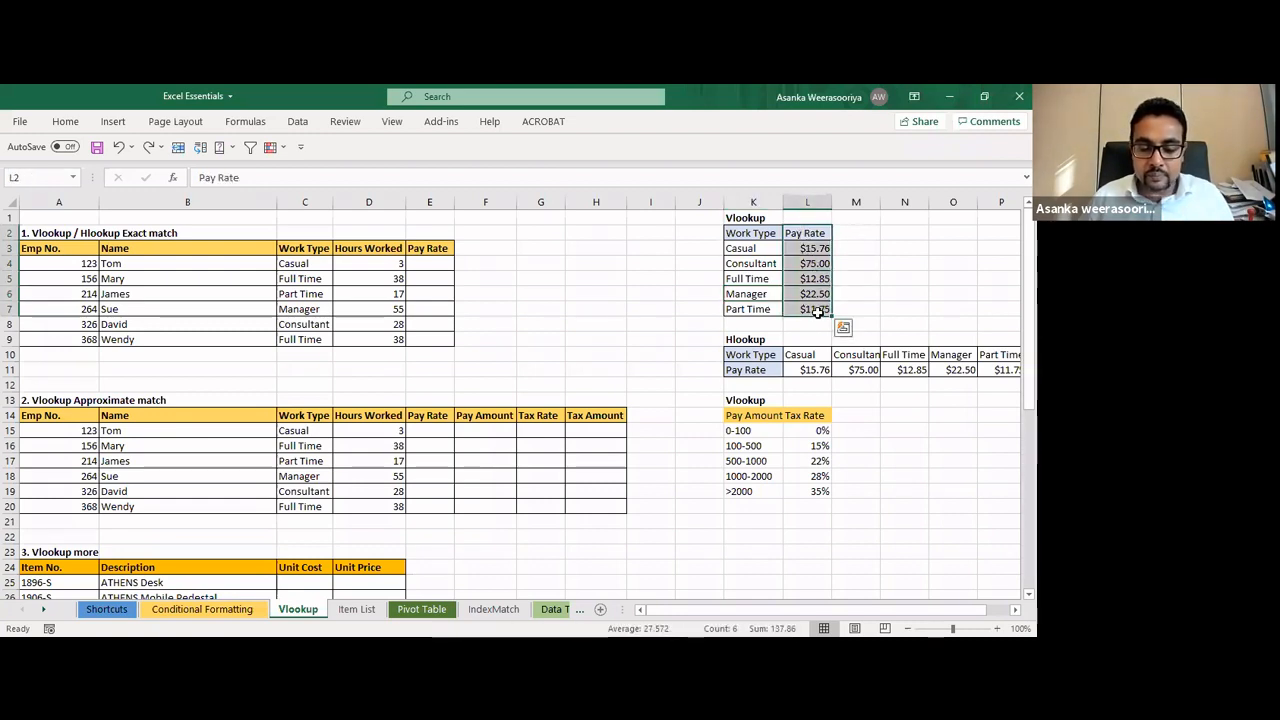
{"action": "key", "text": "ctrl+c"}
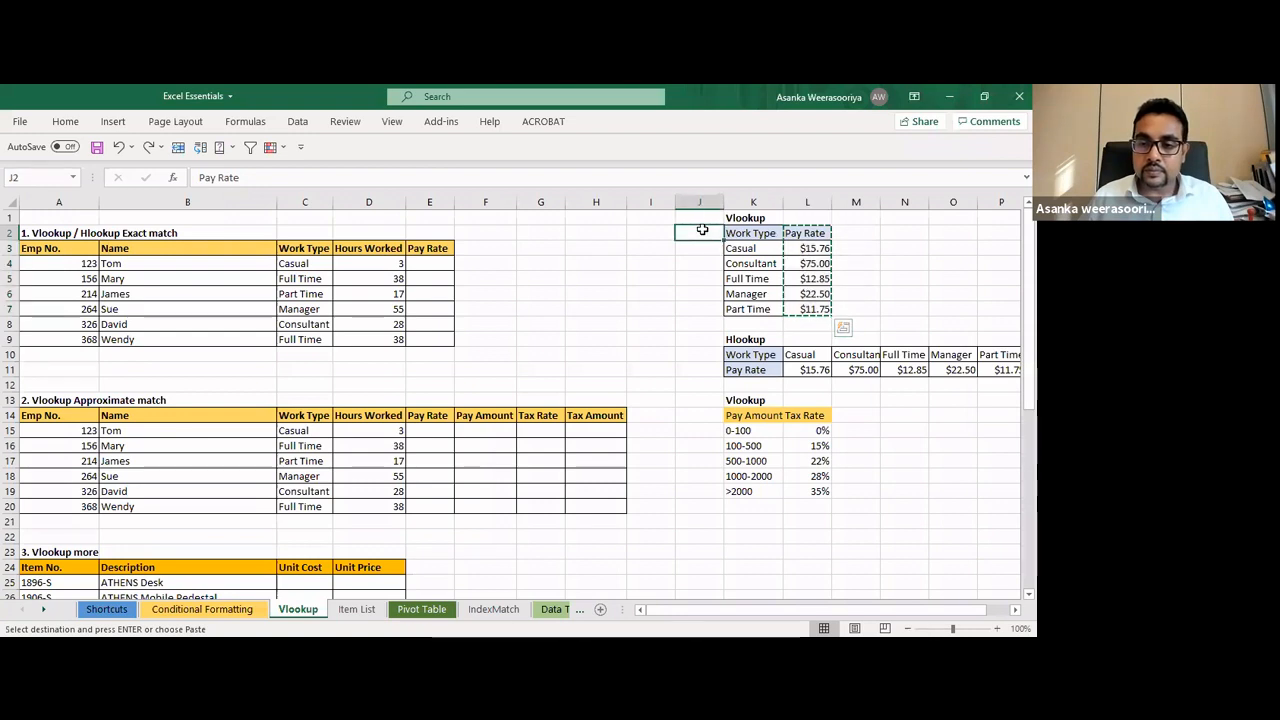
{"action": "right_click", "coordinate": [702, 236]}
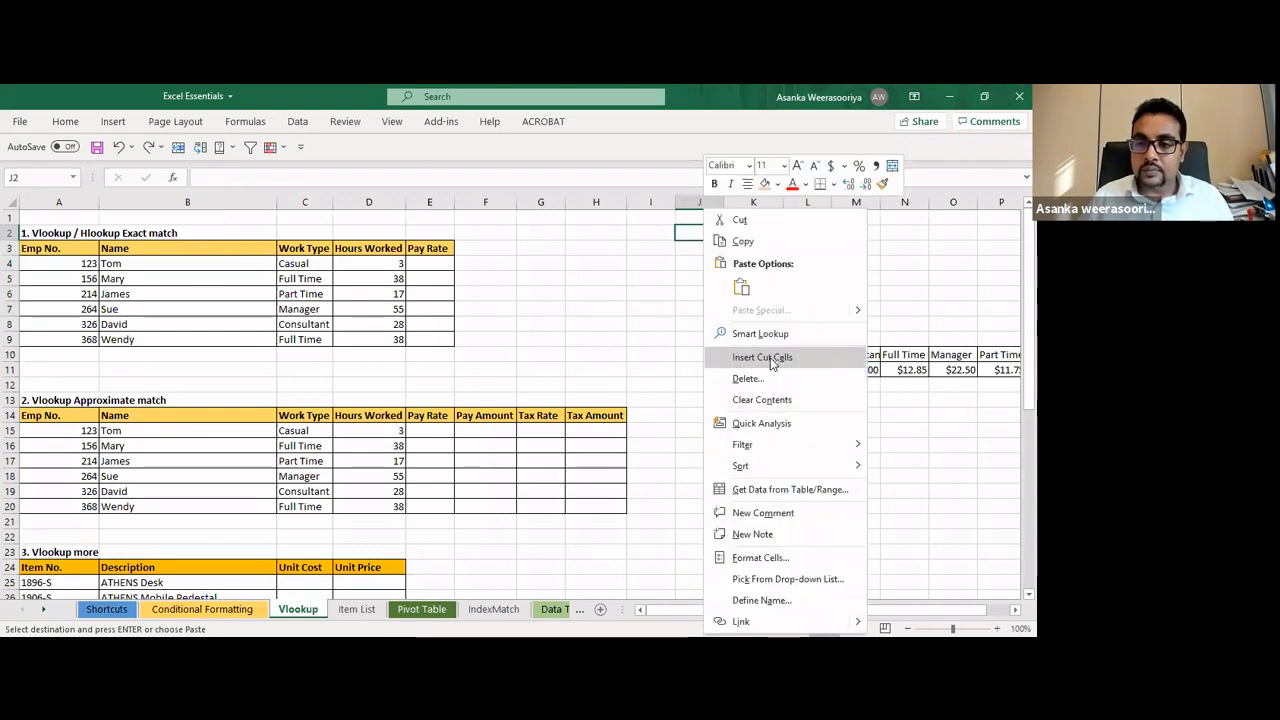
{"action": "left_click", "coordinate": [741, 287]}
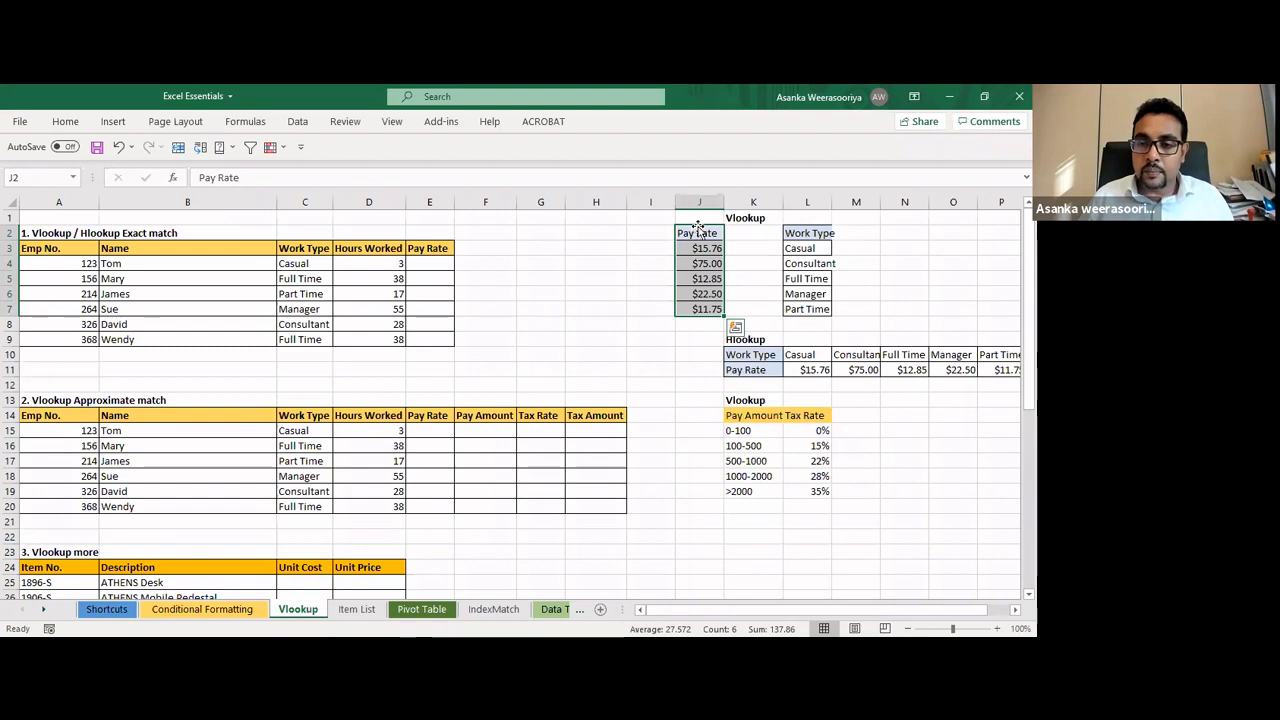
{"action": "left_click_drag", "start_coordinate": [699, 232], "coordinate": [750, 233]}
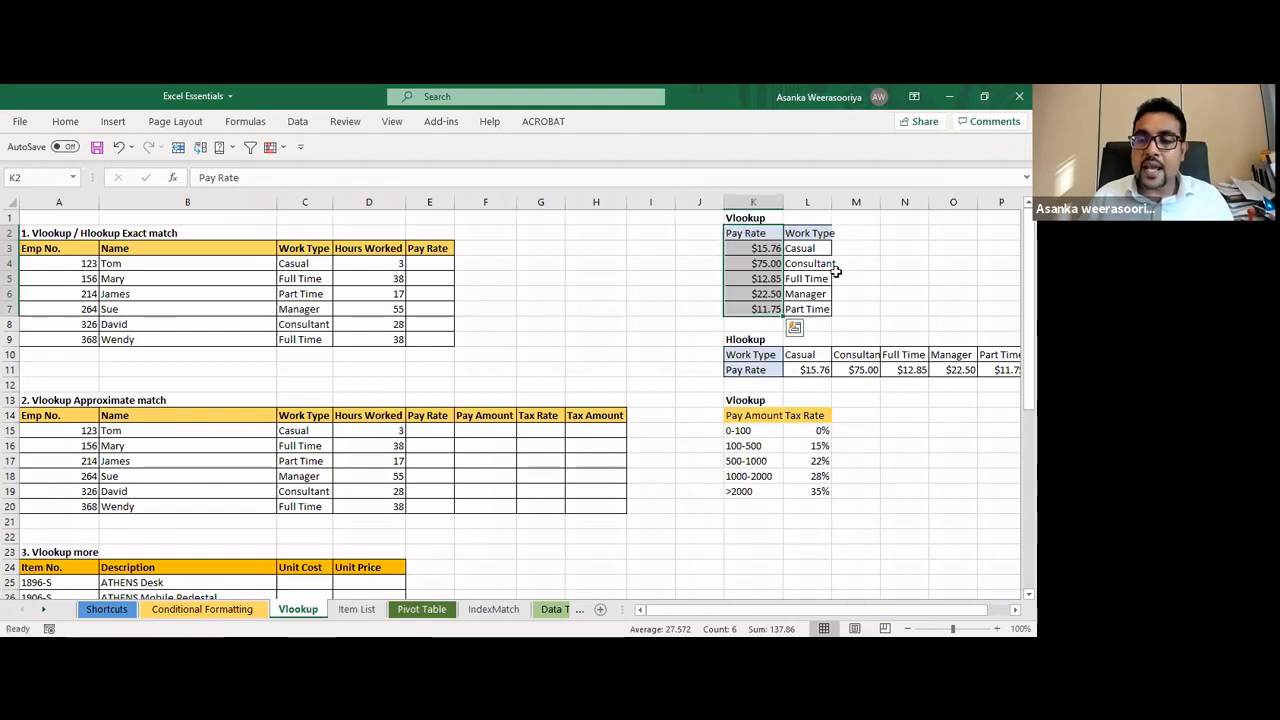
{"action": "left_click", "coordinate": [857, 268]}
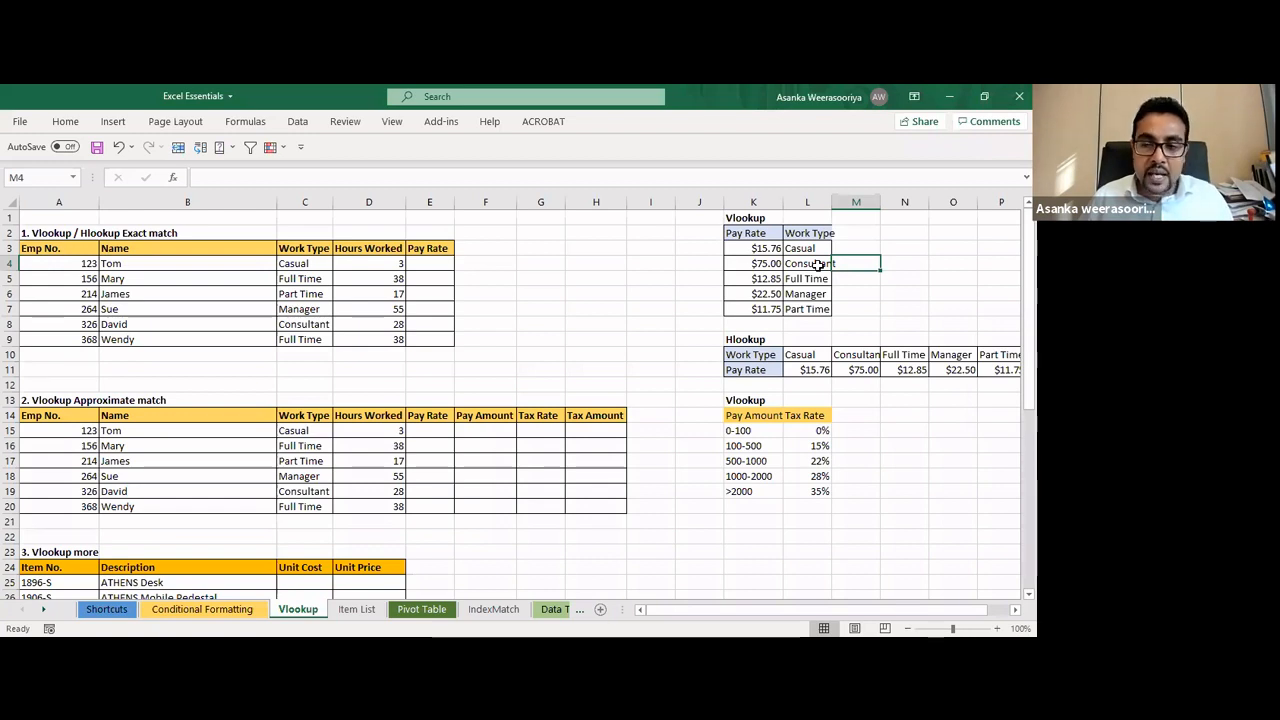
Undo the Pay Rate column move and cancel the pending cut
{"action": "key", "text": "ctrl+z"}
{"action": "key", "text": "ctrl+z"}
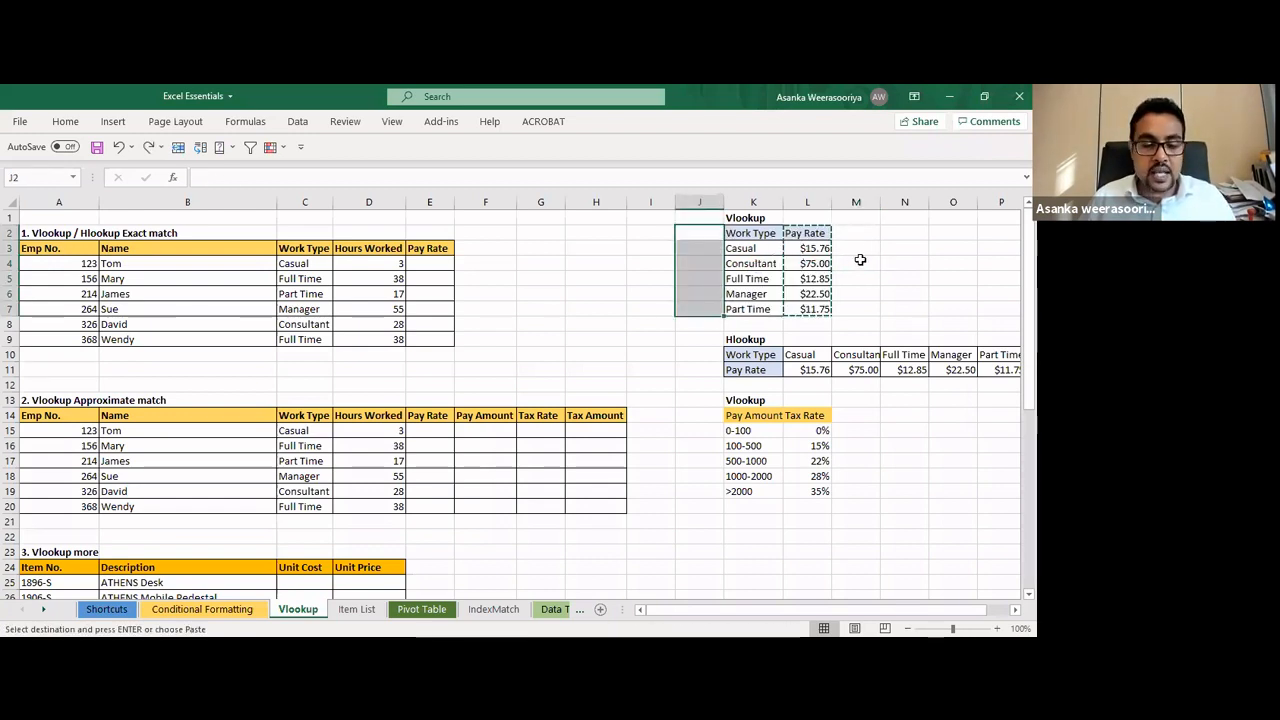
{"action": "key", "text": "Escape"}
{"action": "left_click", "coordinate": [855, 257]}
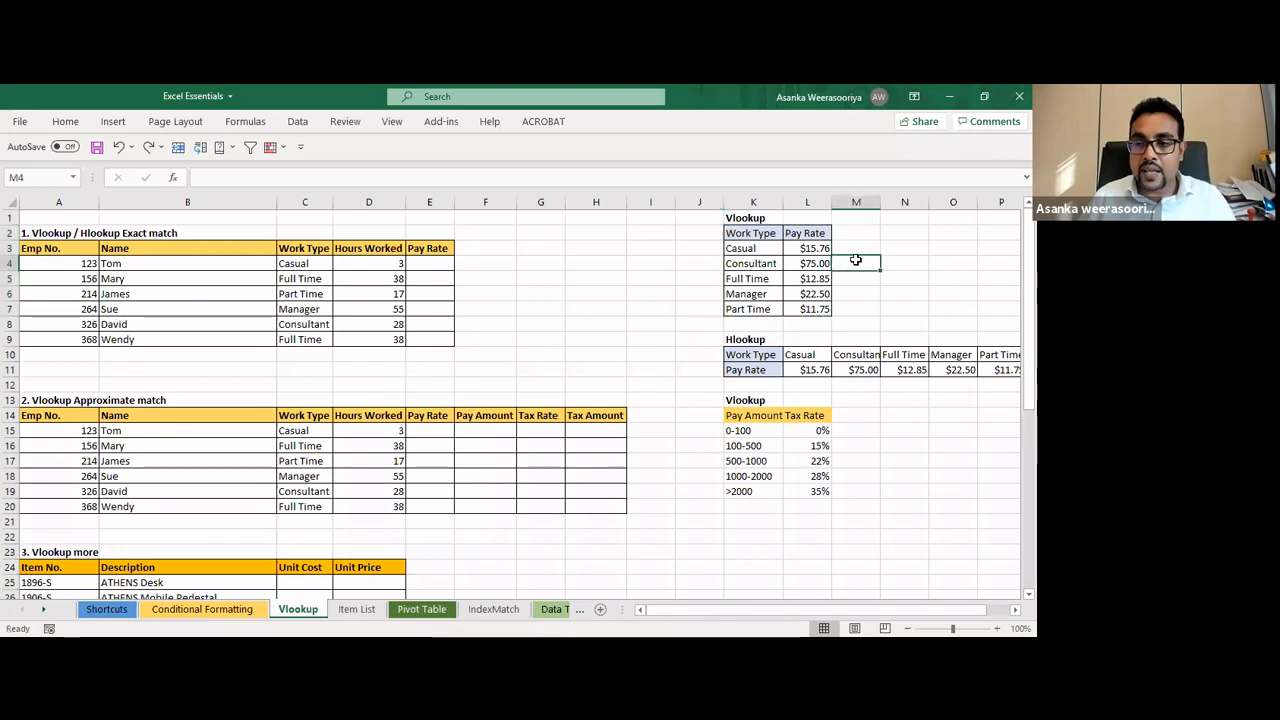
Compare the Work Type and Pay Rate columns of the Vlookup table with the matching rows of the Hlookup table
{"action": "left_click_drag", "start_coordinate": [742, 249], "coordinate": [748, 314]}
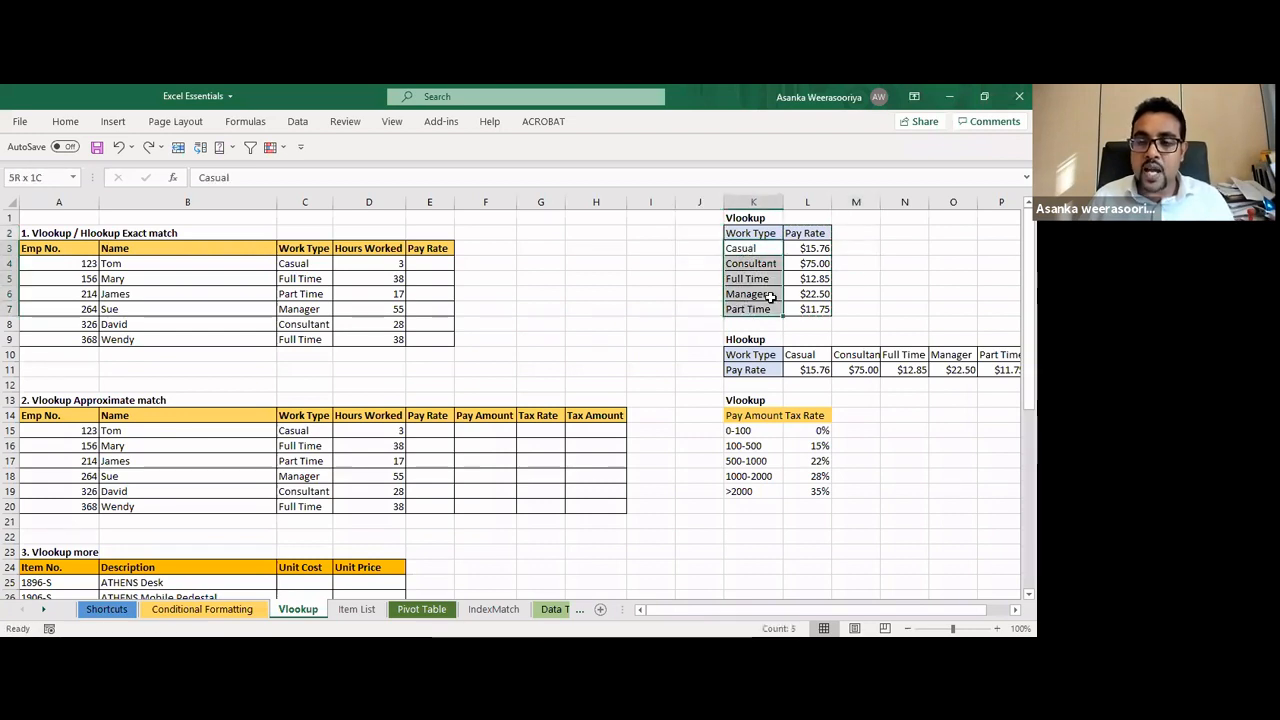
{"action": "left_click", "coordinate": [858, 264]}
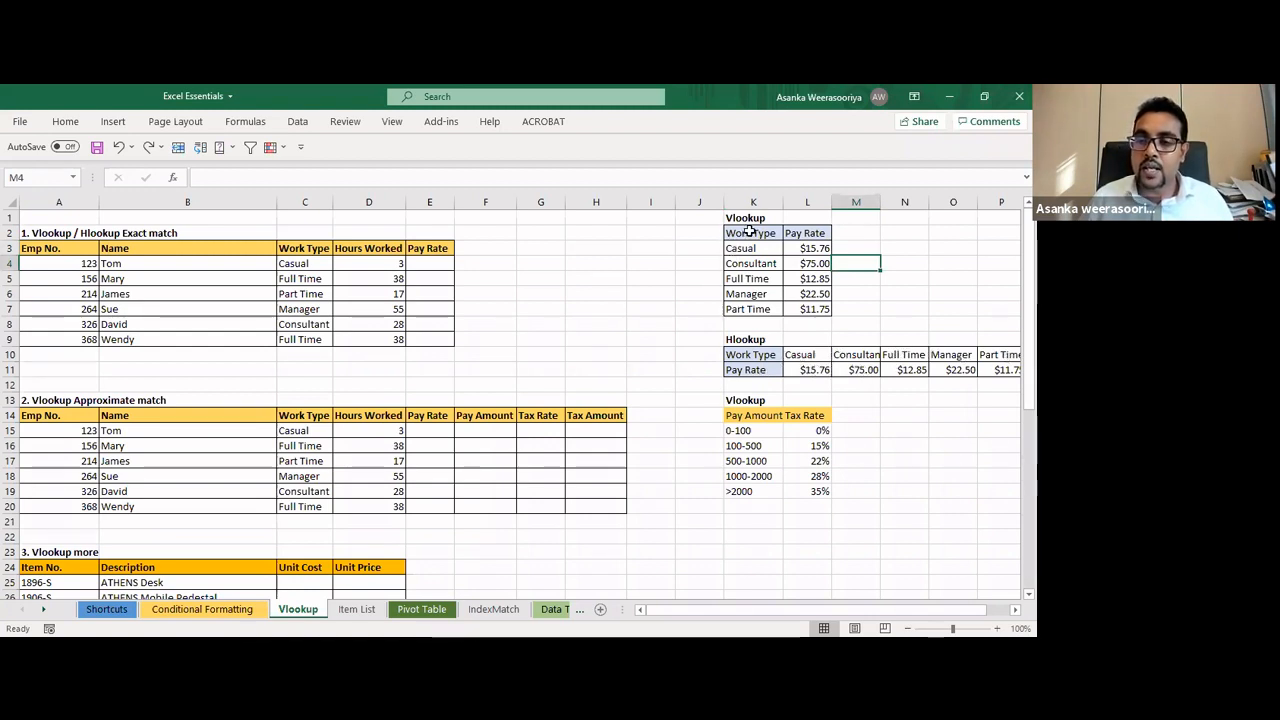
{"action": "left_click_drag", "start_coordinate": [750, 233], "coordinate": [759, 293]}
{"action": "left_click_drag", "start_coordinate": [812, 232], "coordinate": [814, 307]}
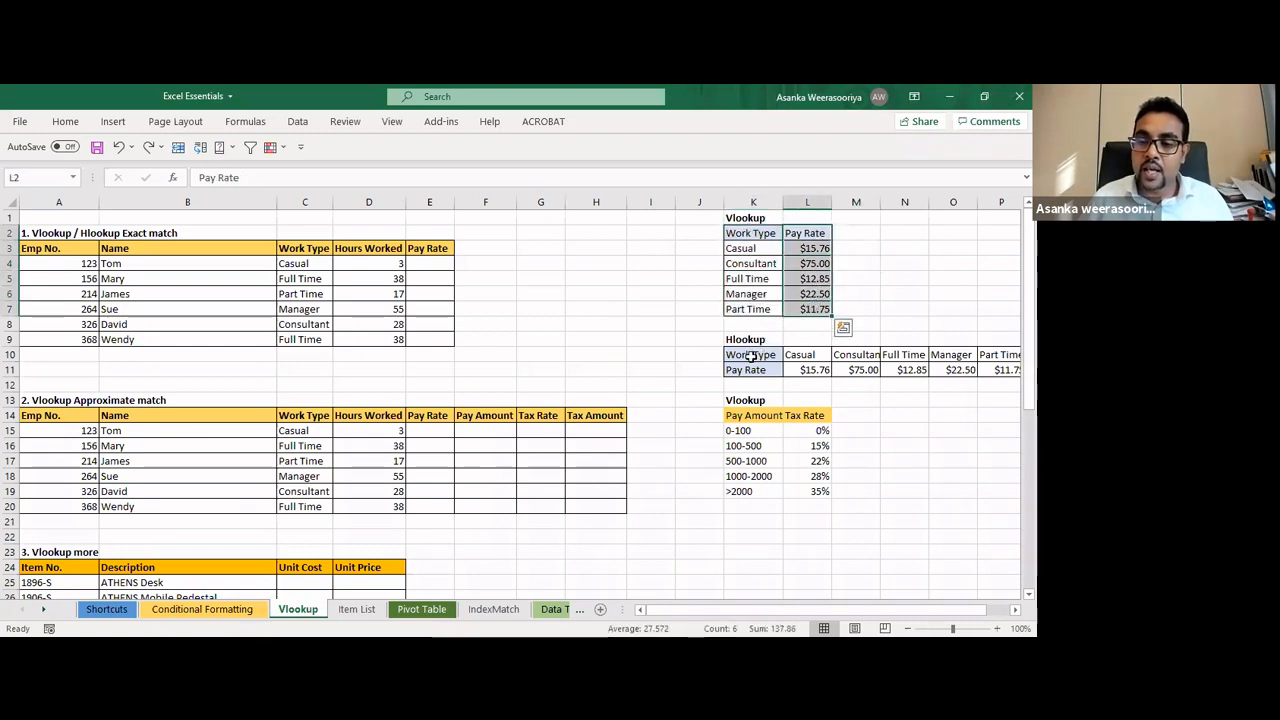
{"action": "left_click_drag", "start_coordinate": [758, 355], "coordinate": [931, 354]}
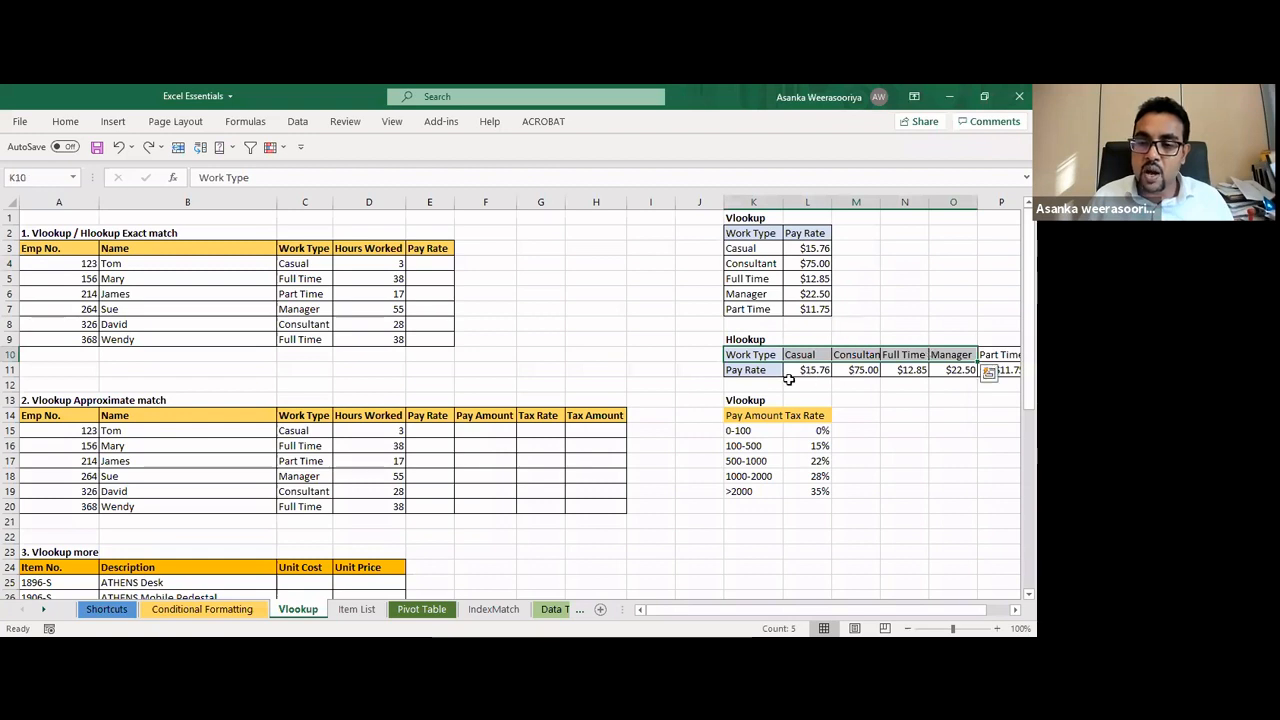
{"action": "left_click_drag", "start_coordinate": [757, 371], "coordinate": [885, 372]}
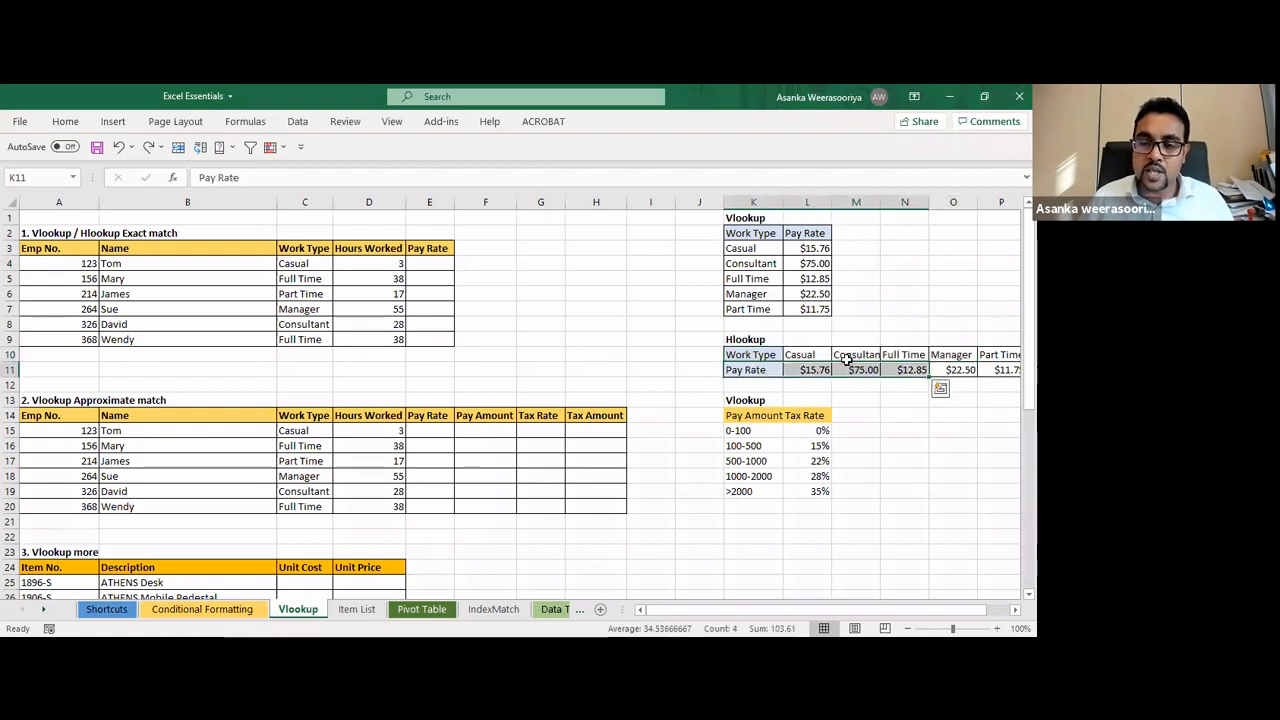
Start a VLOOKUP formula in Pay Rate cell E4 with the Work Type in C4 as the lookup value
{"action": "left_click", "coordinate": [760, 262]}
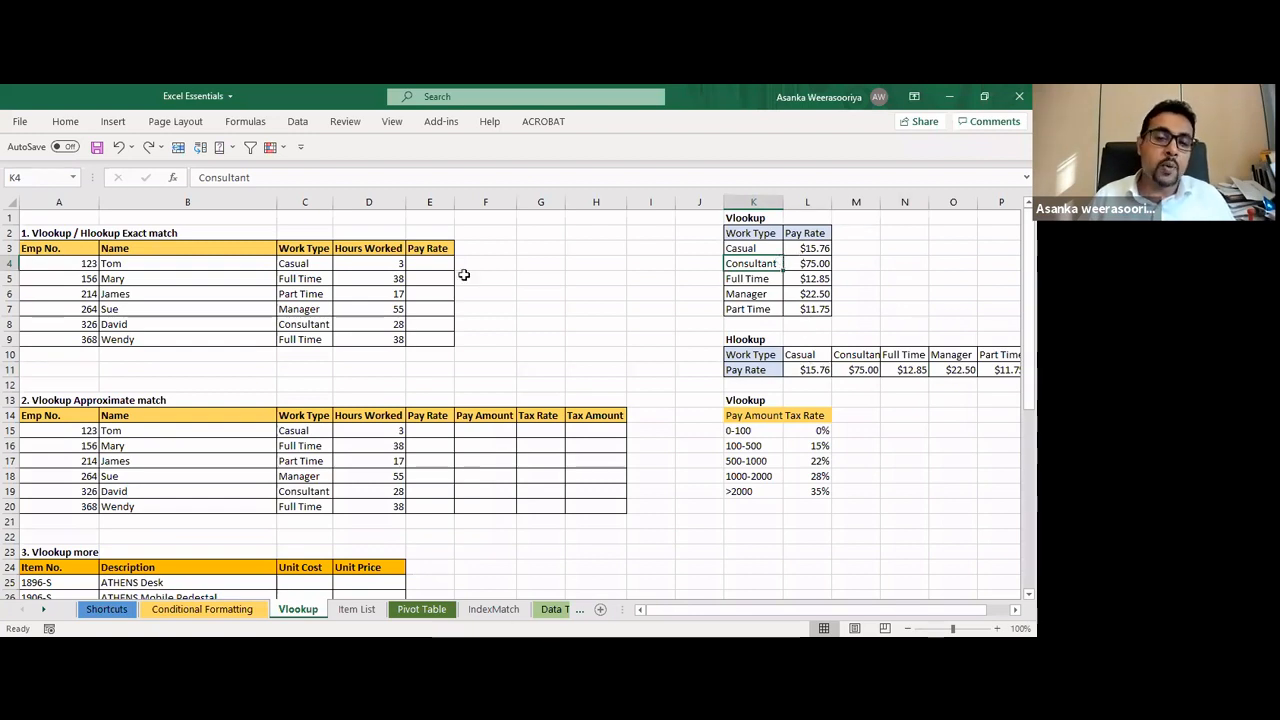
{"action": "left_click", "coordinate": [421, 263]}
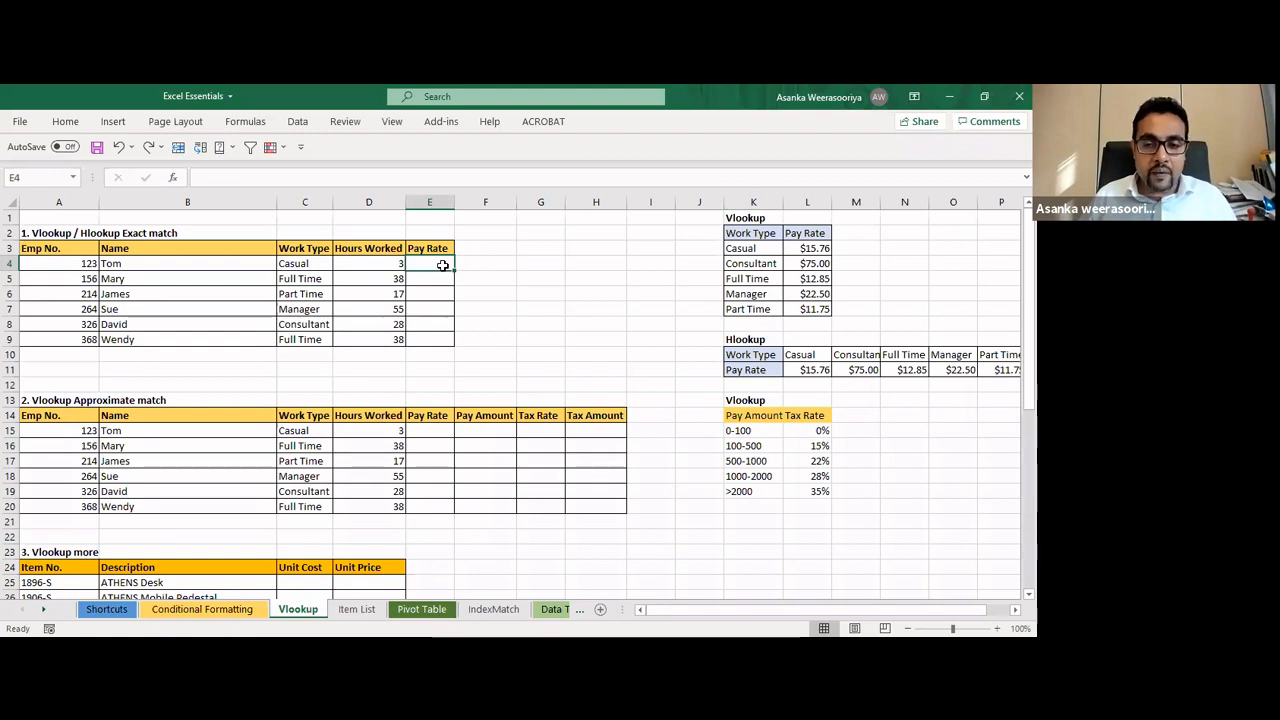
{"action": "type", "text": "="}
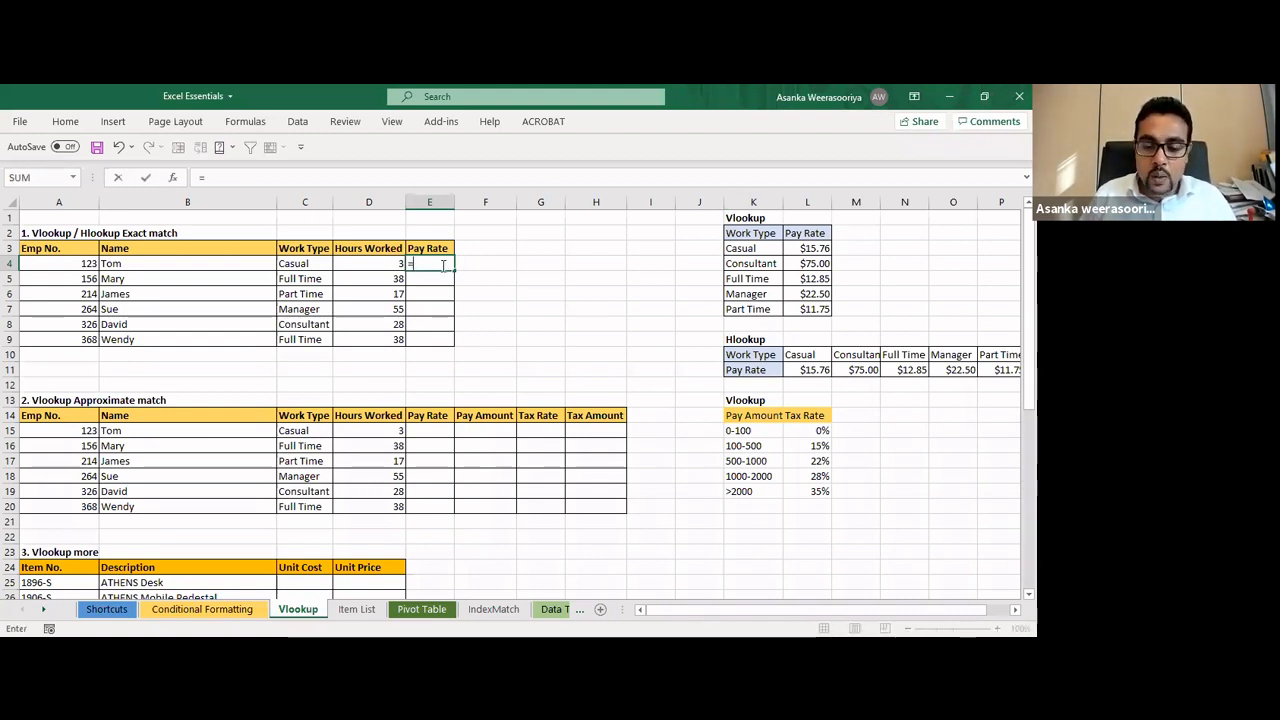
{"action": "type", "text": "vl"}
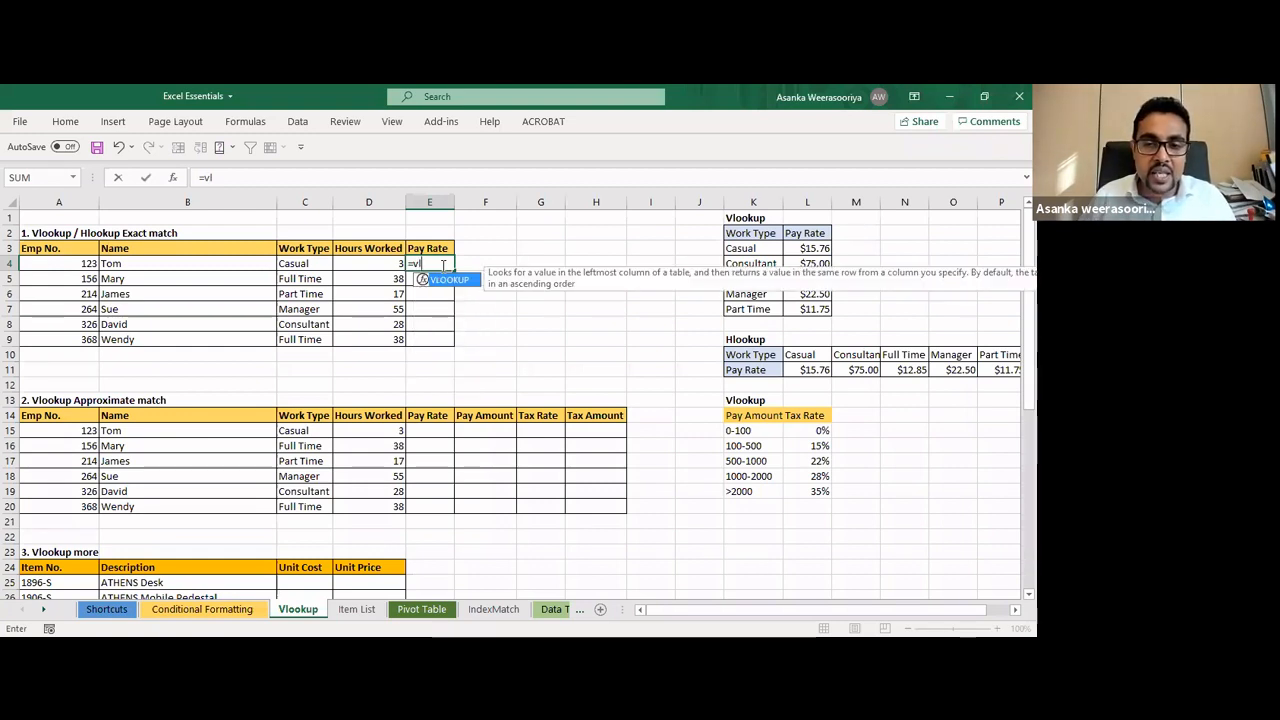
{"action": "key", "text": "Tab"}
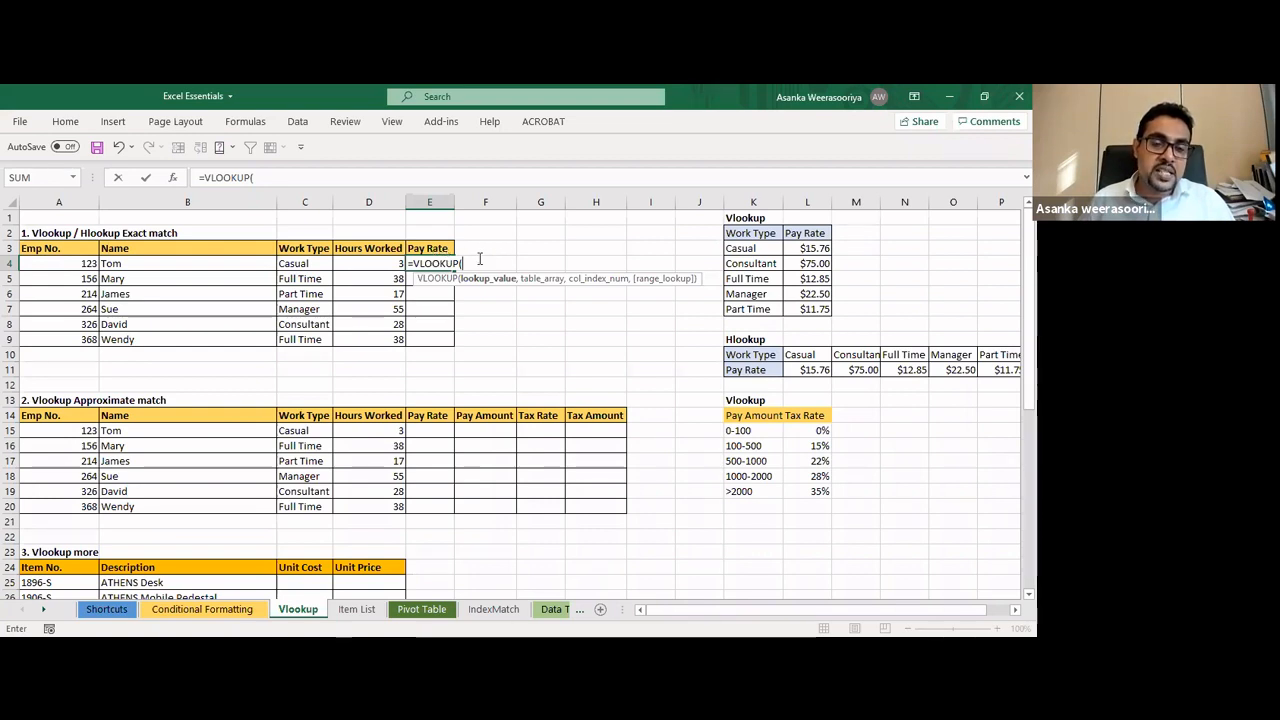
{"action": "left_click", "coordinate": [311, 261]}
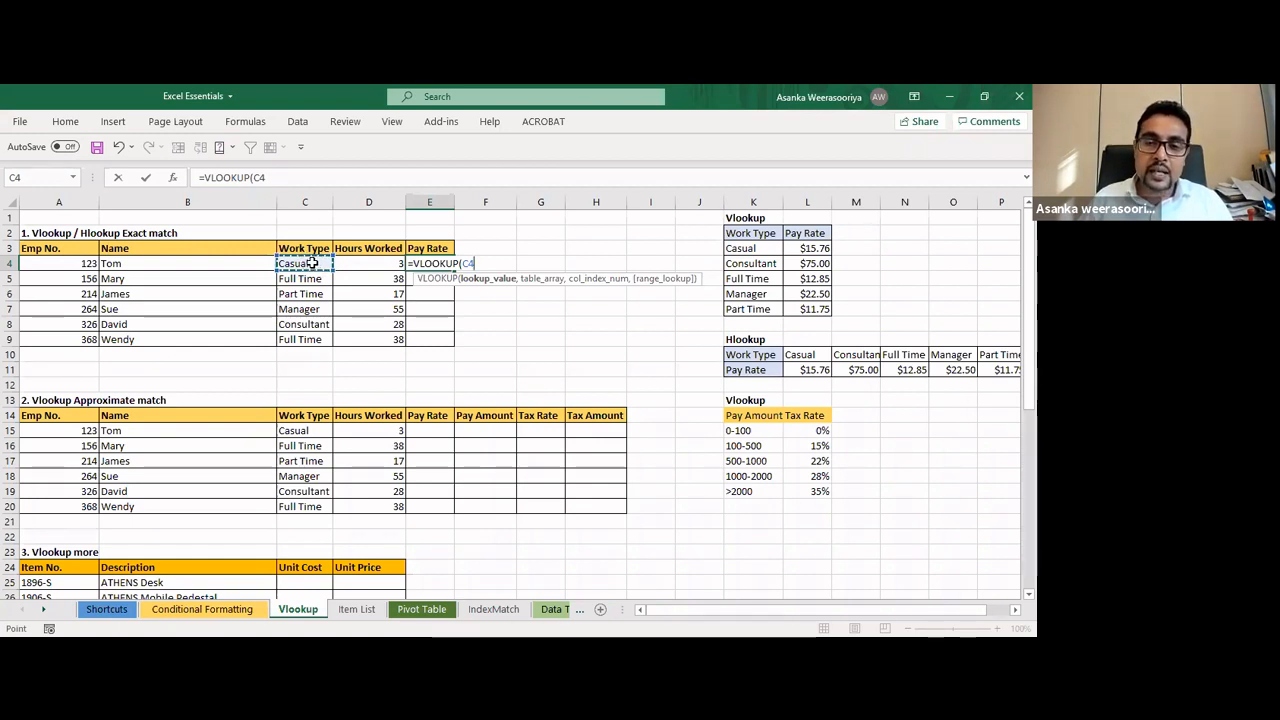
{"action": "type", "text": ","}
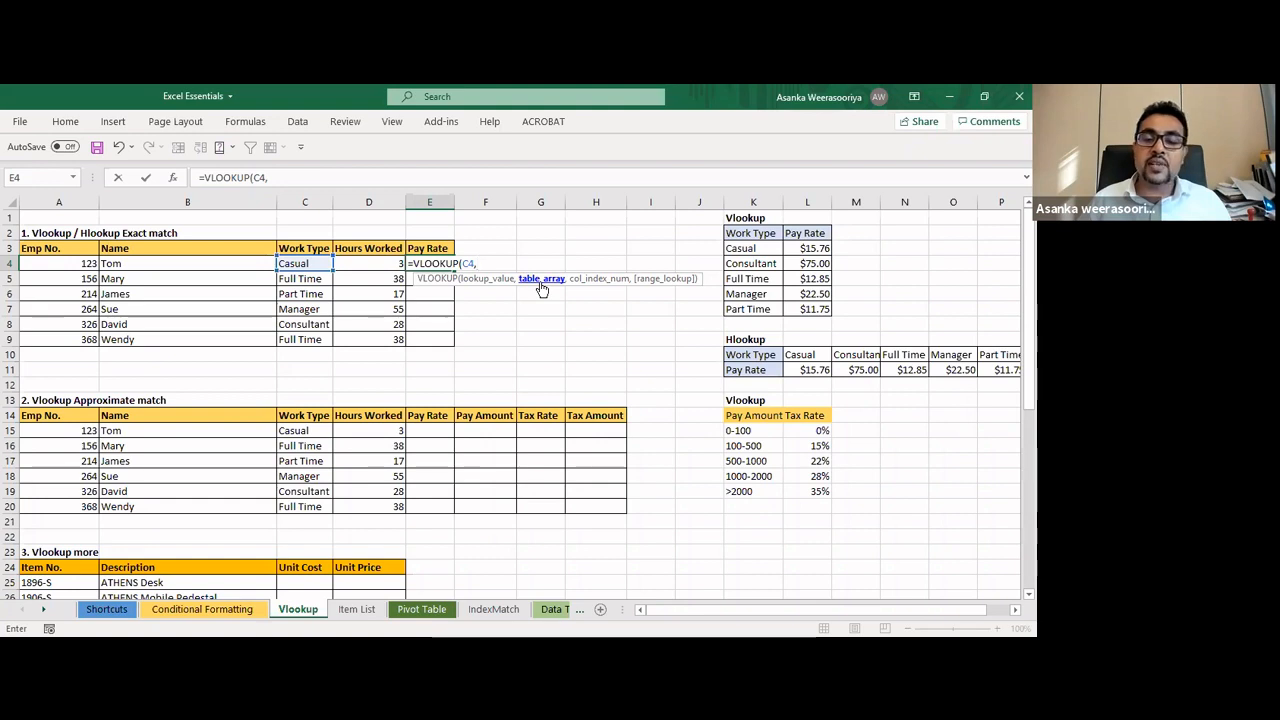
Give the VLOOKUP formula the Vlookup pay rate table as its table array, with the absolute reference $K$2:$L$7
{"action": "left_click", "coordinate": [773, 240]}
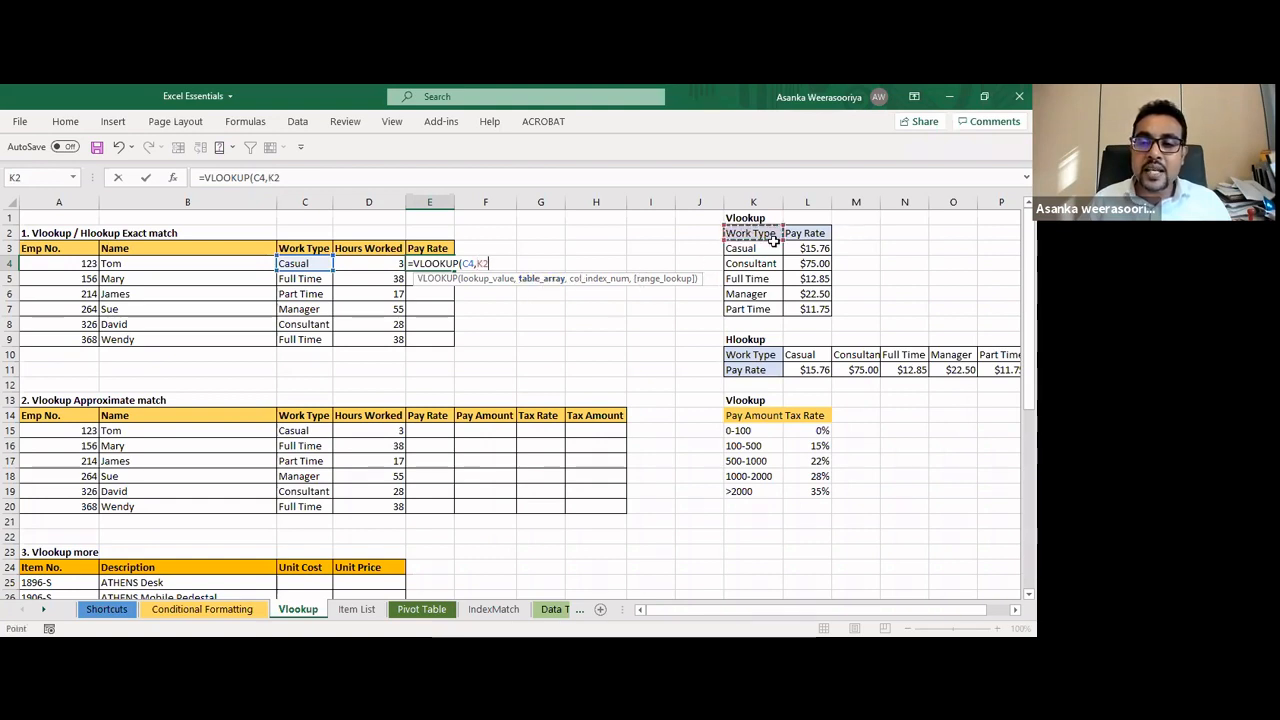
{"action": "left_click_drag", "start_coordinate": [773, 240], "coordinate": [805, 316]}
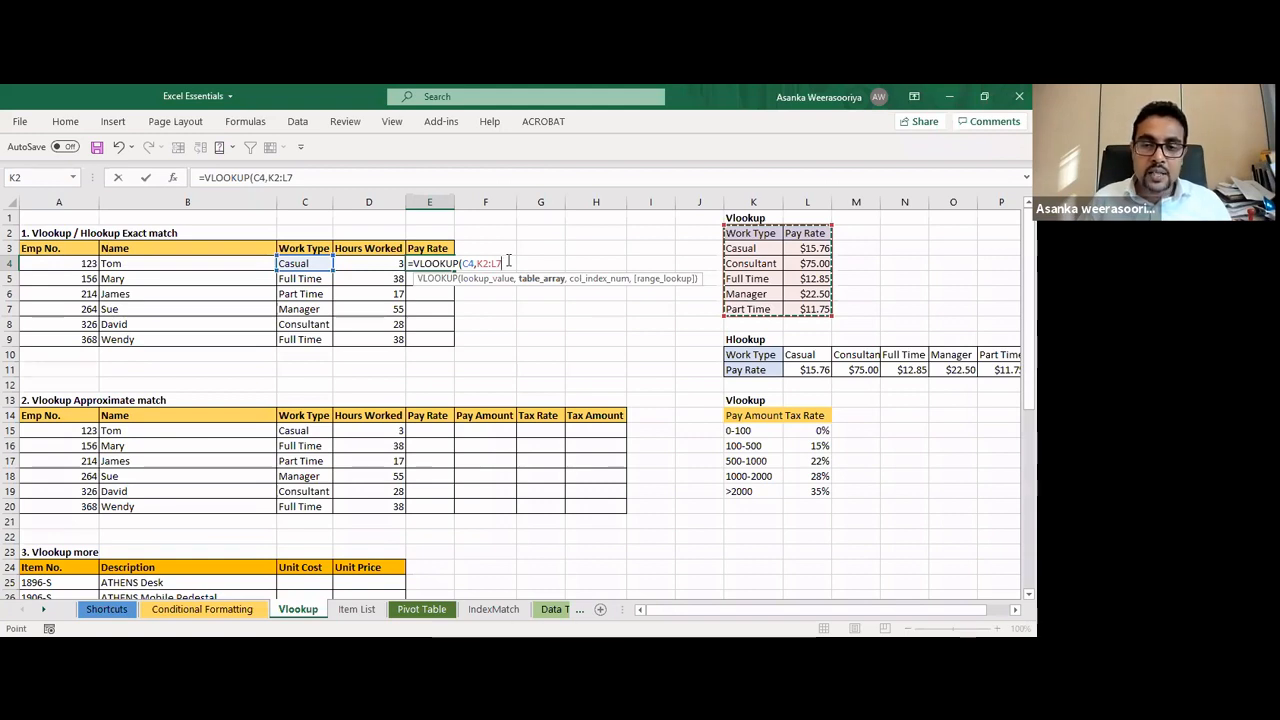
{"action": "type", "text": ","}
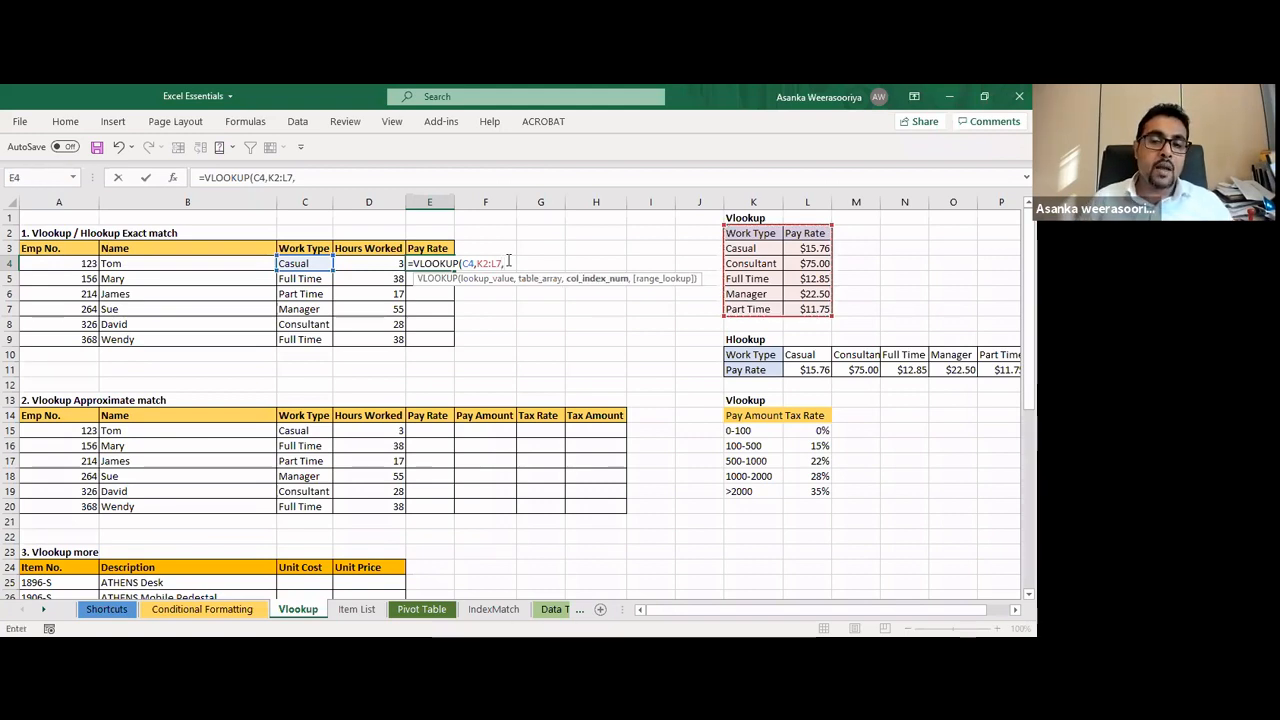
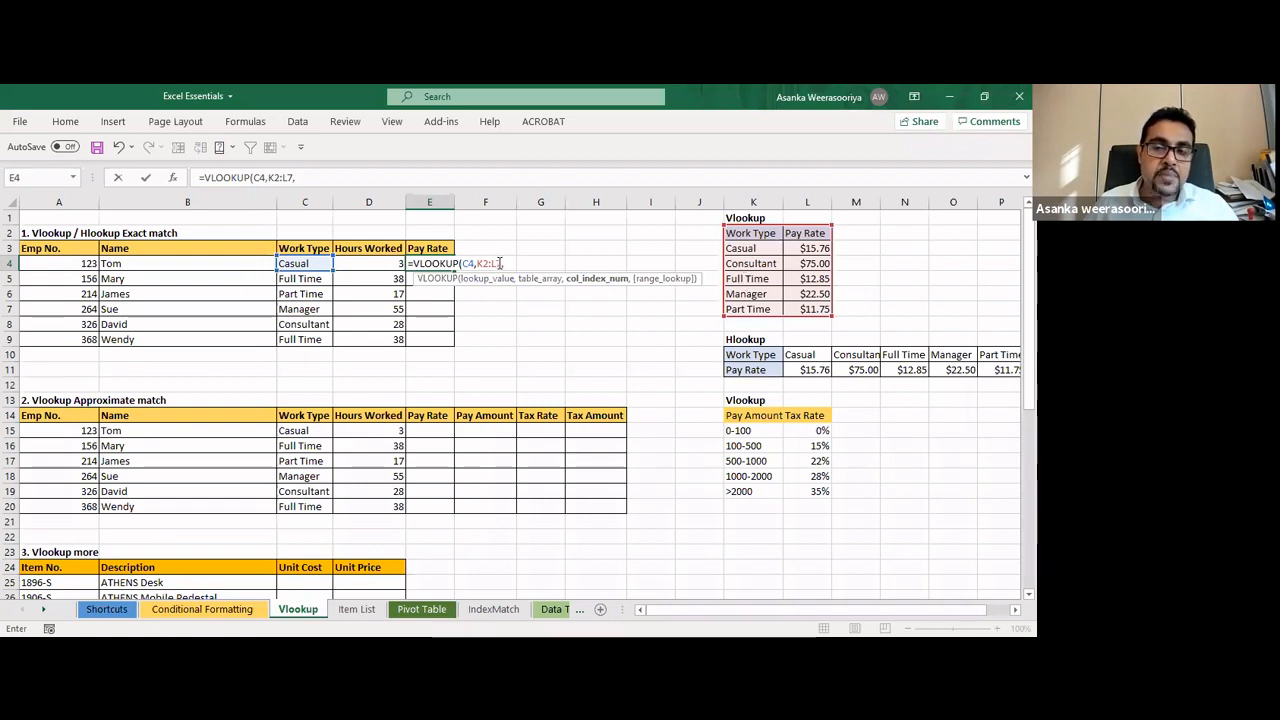
{"action": "left_click_drag", "start_coordinate": [501, 263], "coordinate": [484, 263]}
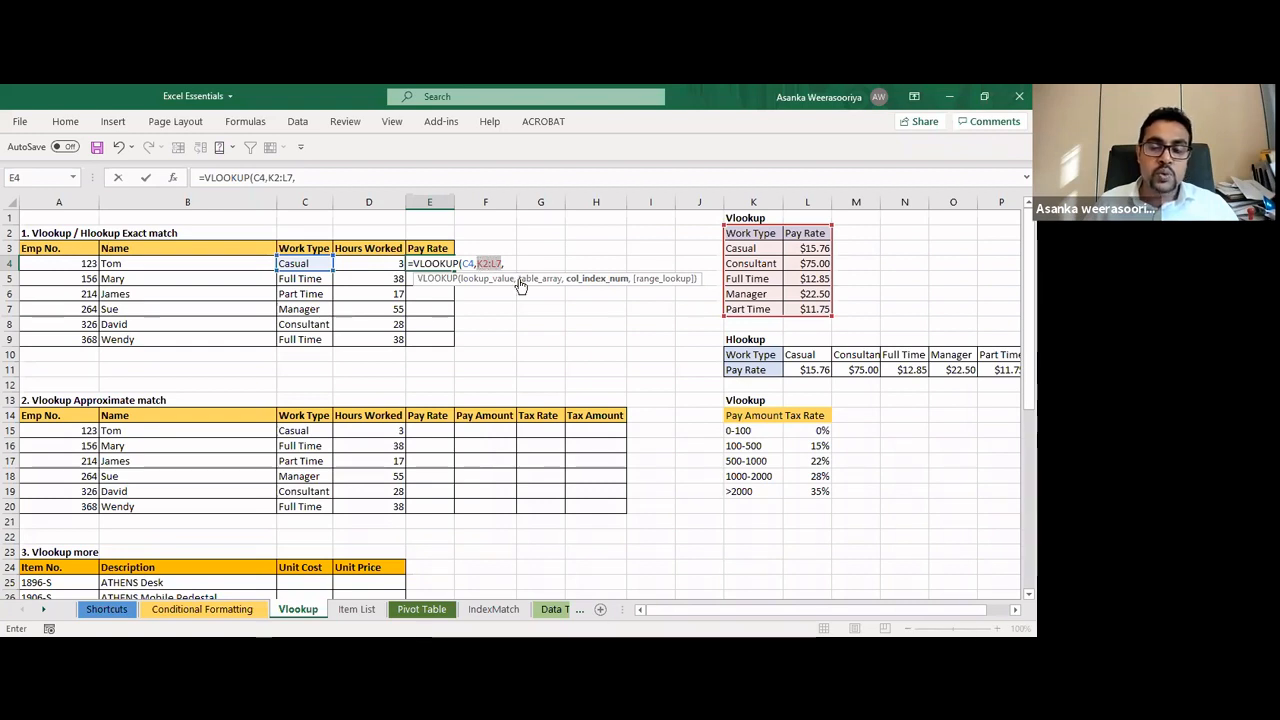
{"action": "left_click", "coordinate": [520, 279]}
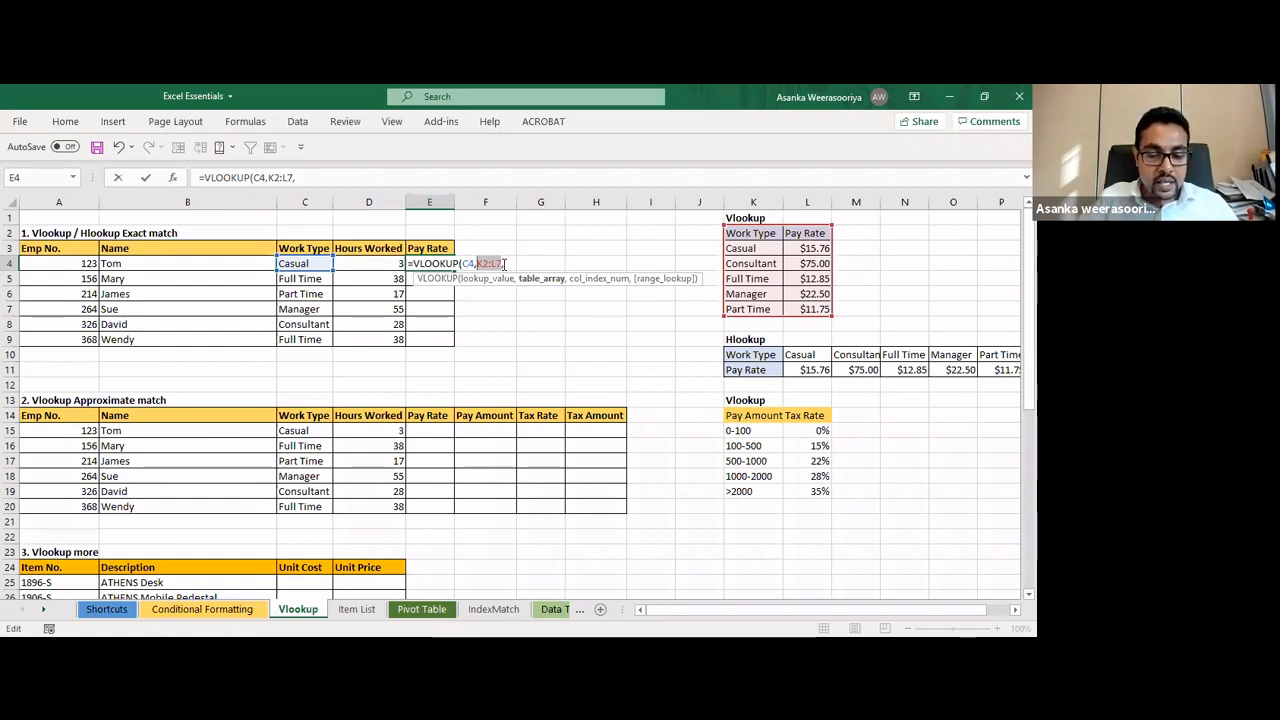
{"action": "key", "text": "F4"}
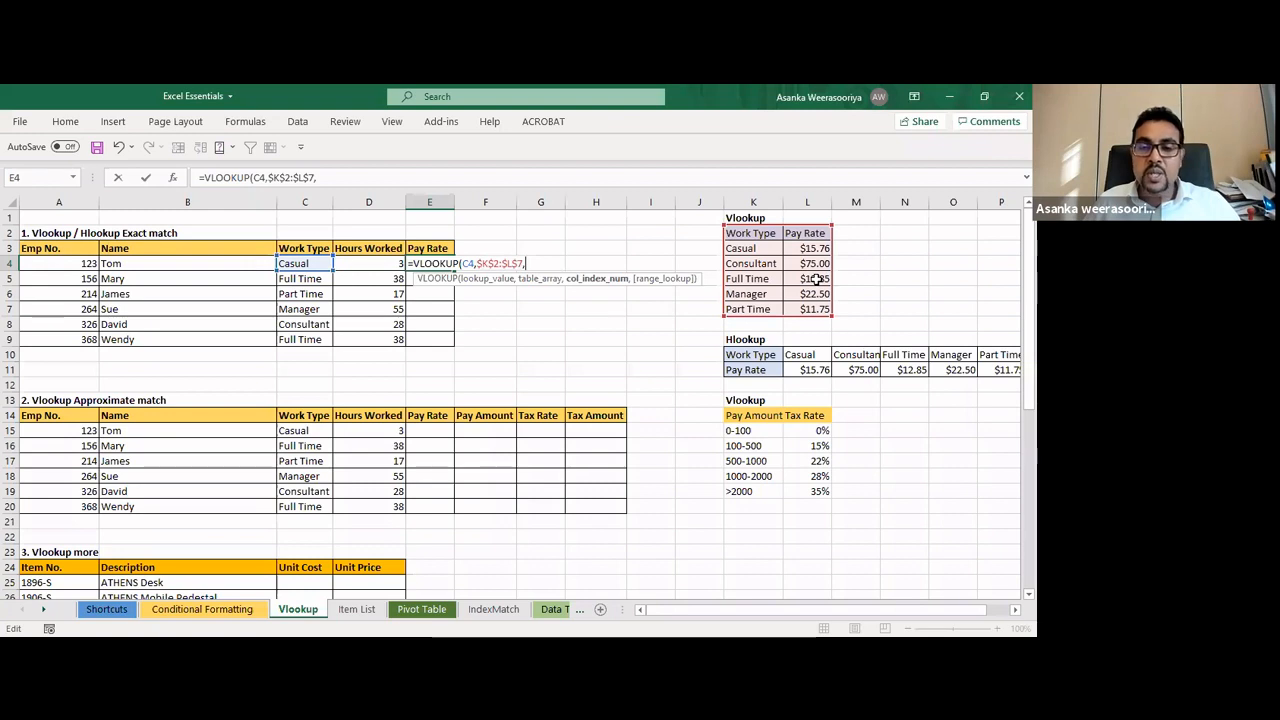
Complete the VLOOKUP formula in E4 with column index 2 and FALSE for an exact match
{"action": "type", "text": "2"}
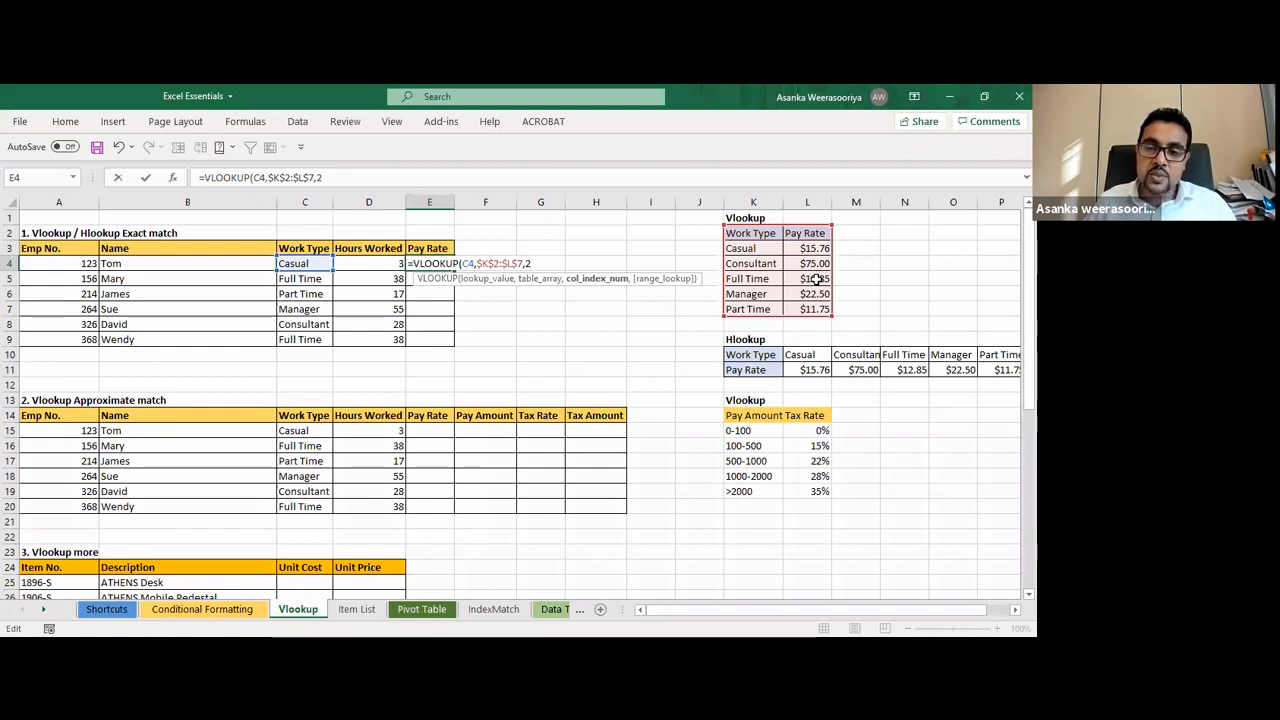
{"action": "type", "text": ","}
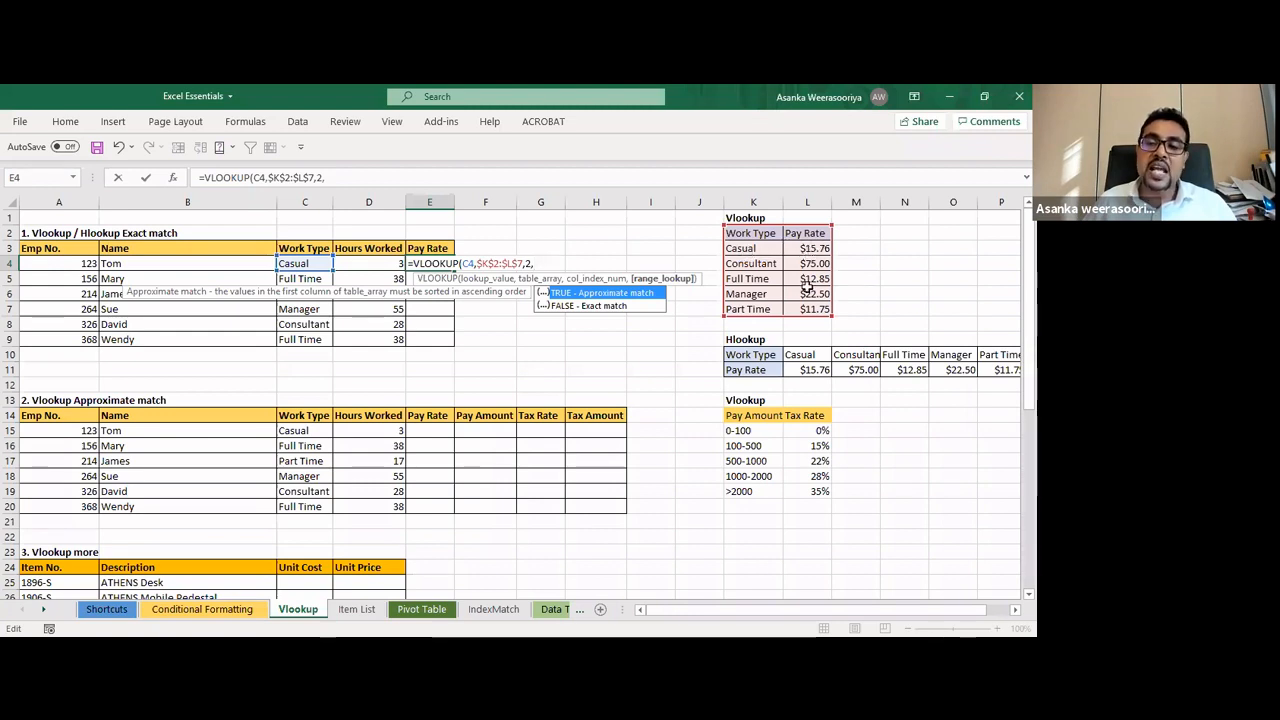
{"action": "left_click", "coordinate": [594, 308]}
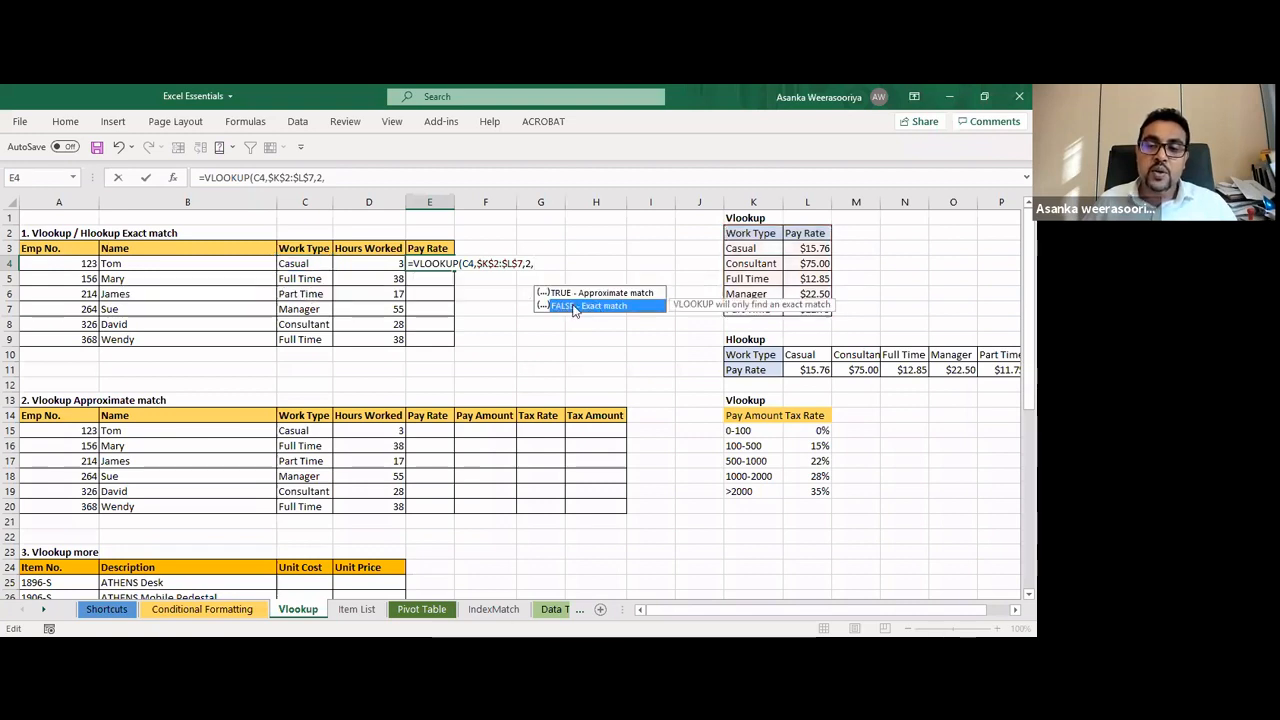
{"action": "double_click", "coordinate": [574, 309]}
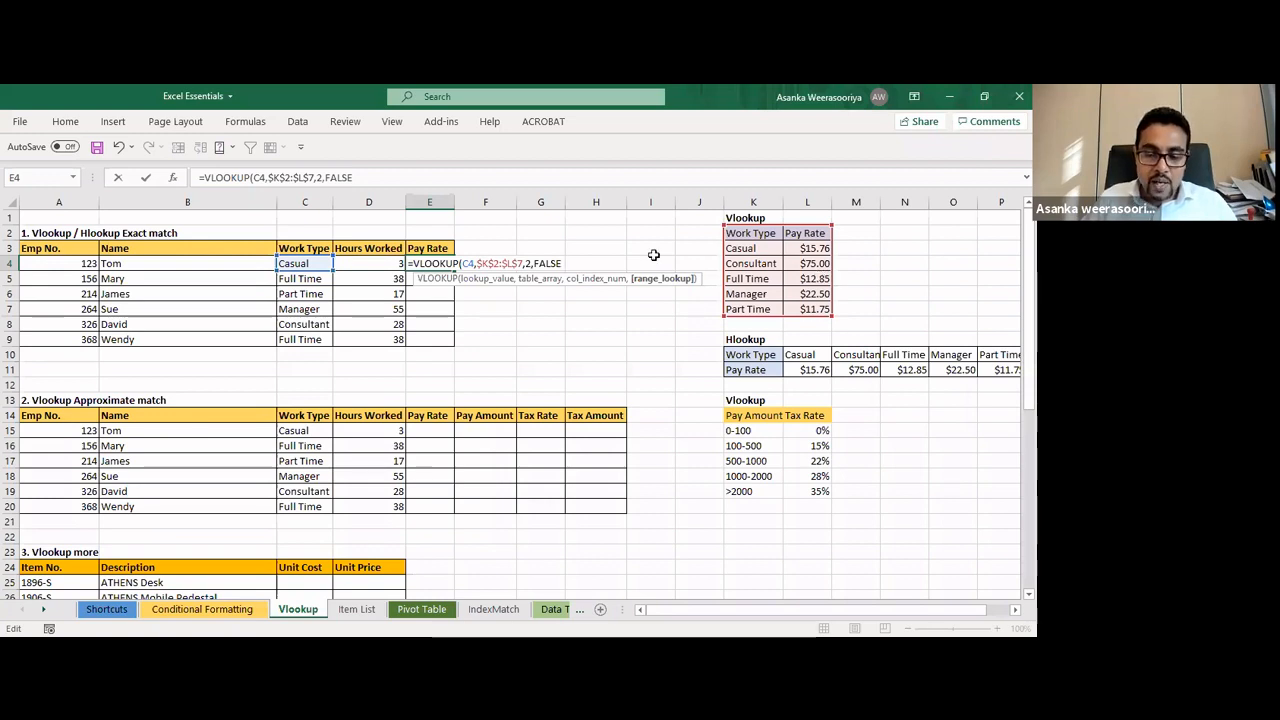
{"action": "type", "text": ")"}
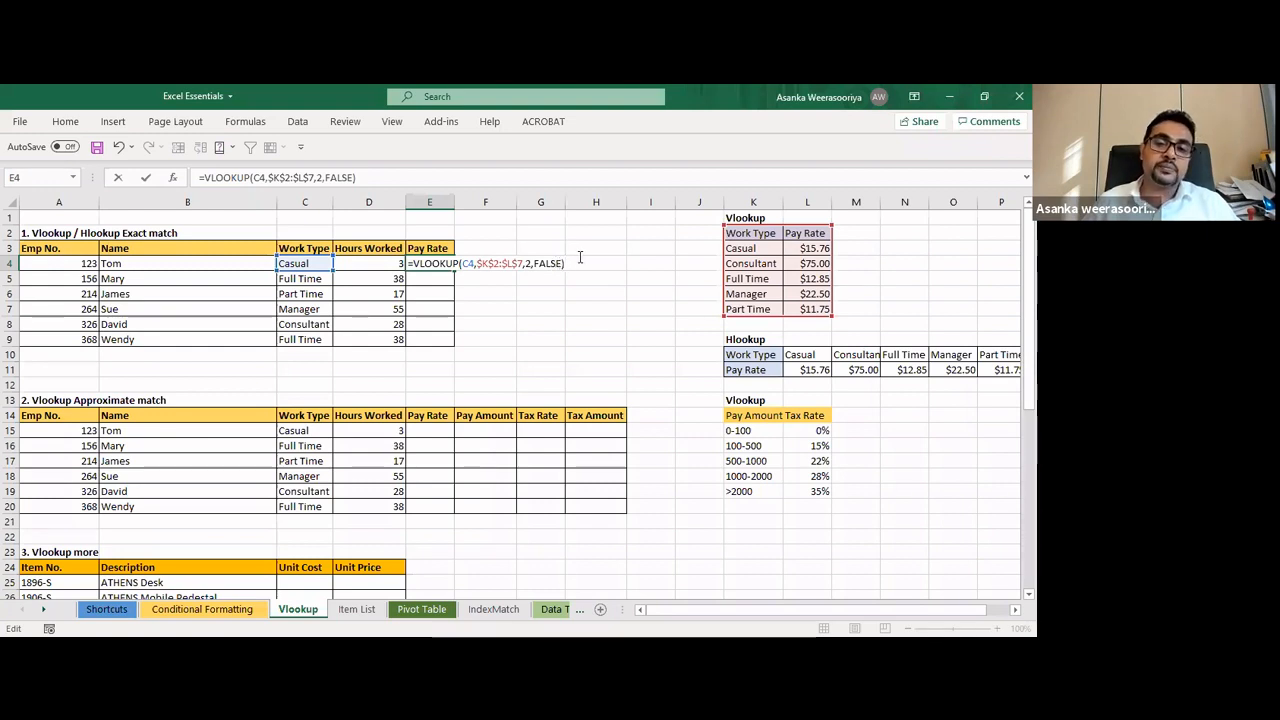
{"action": "key", "text": "Return"}
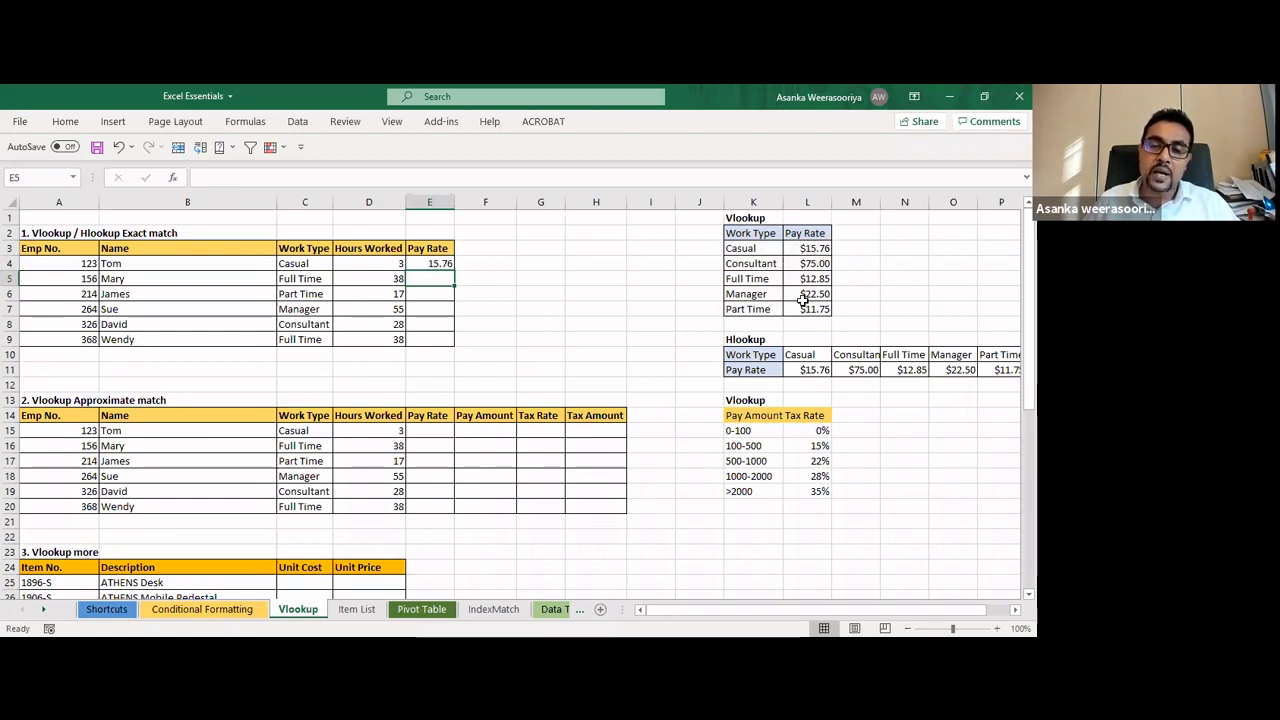
Fill the VLOOKUP formula from E4 down the Pay Rate column to E9
{"action": "left_click", "coordinate": [439, 263]}
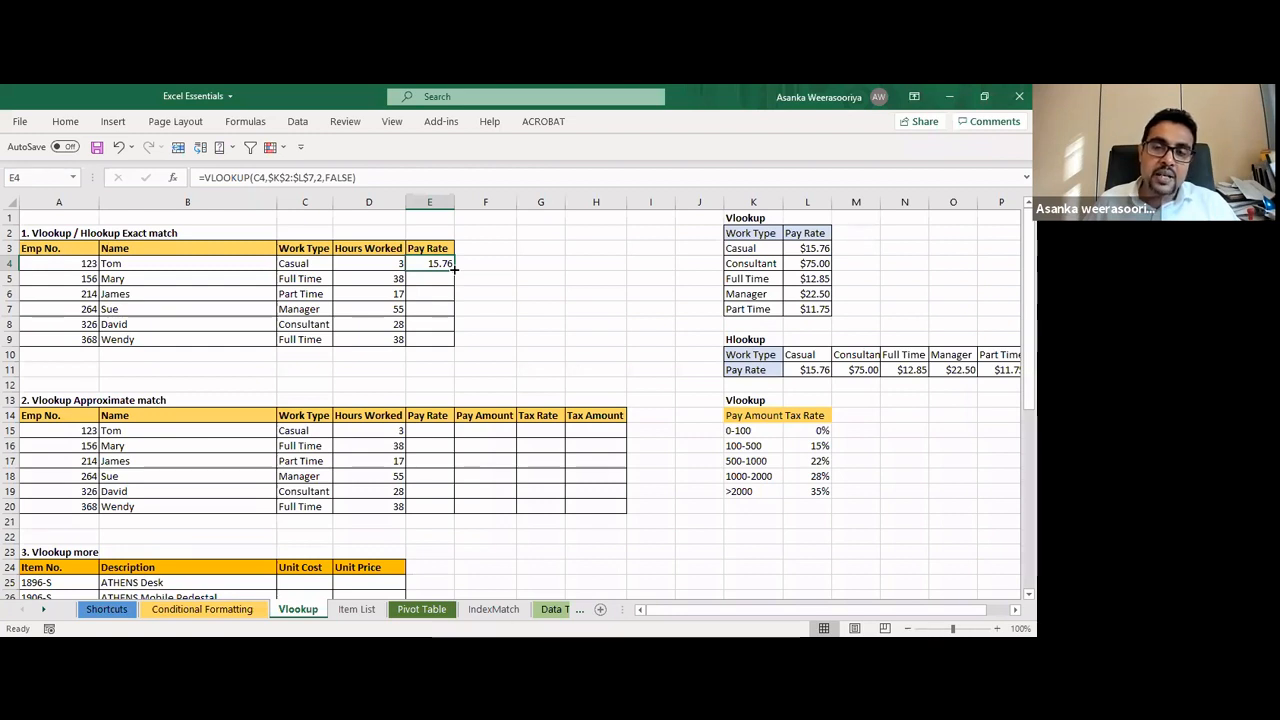
{"action": "double_click", "coordinate": [454, 268]}
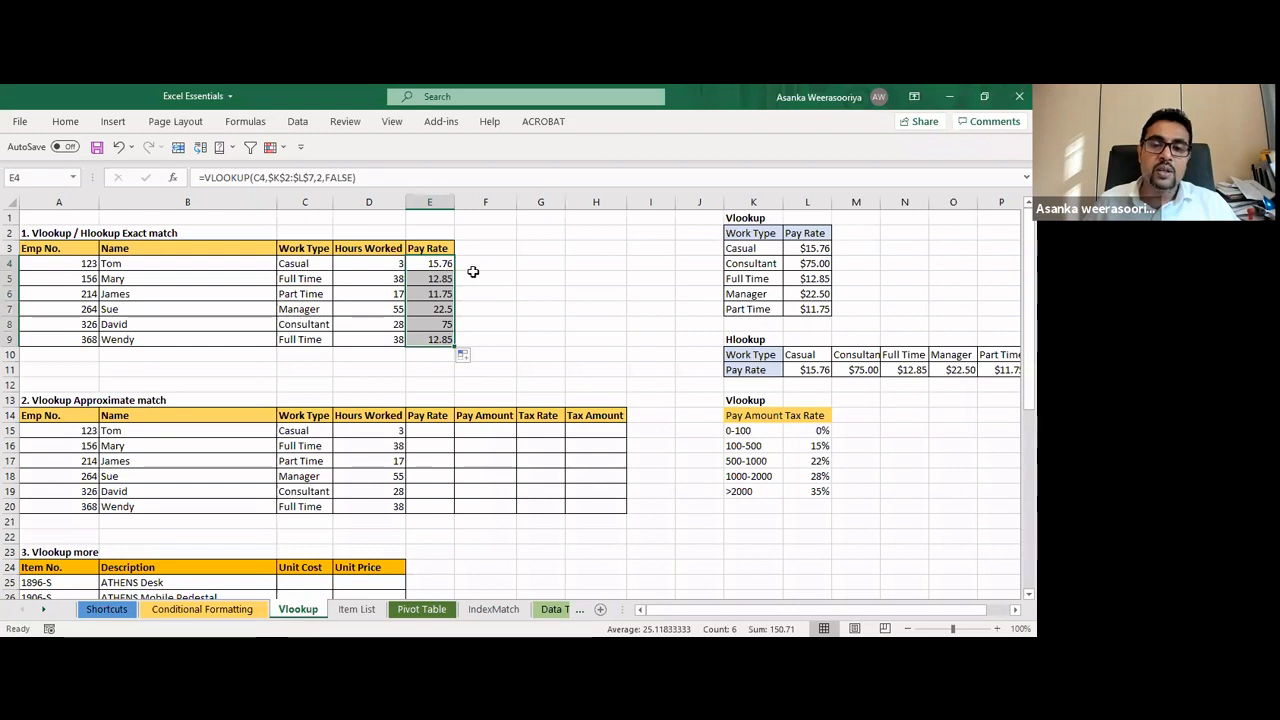
{"action": "left_click", "coordinate": [453, 264]}
{"action": "left_click_drag", "start_coordinate": [454, 267], "coordinate": [458, 335]}
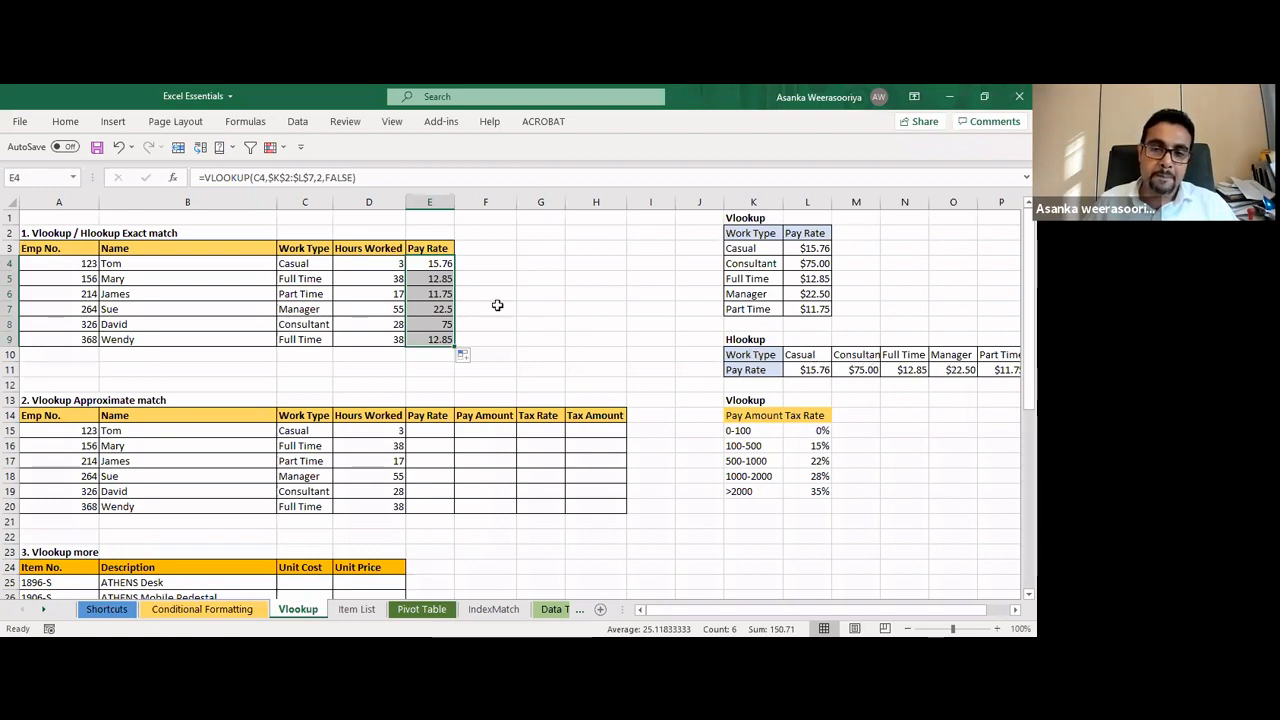
Clear the VLOOKUP formulas from Pay Rate cells E4:E9
{"action": "left_click", "coordinate": [464, 277]}
{"action": "left_click_drag", "start_coordinate": [437, 263], "coordinate": [443, 339]}
{"action": "key", "text": "Delete"}
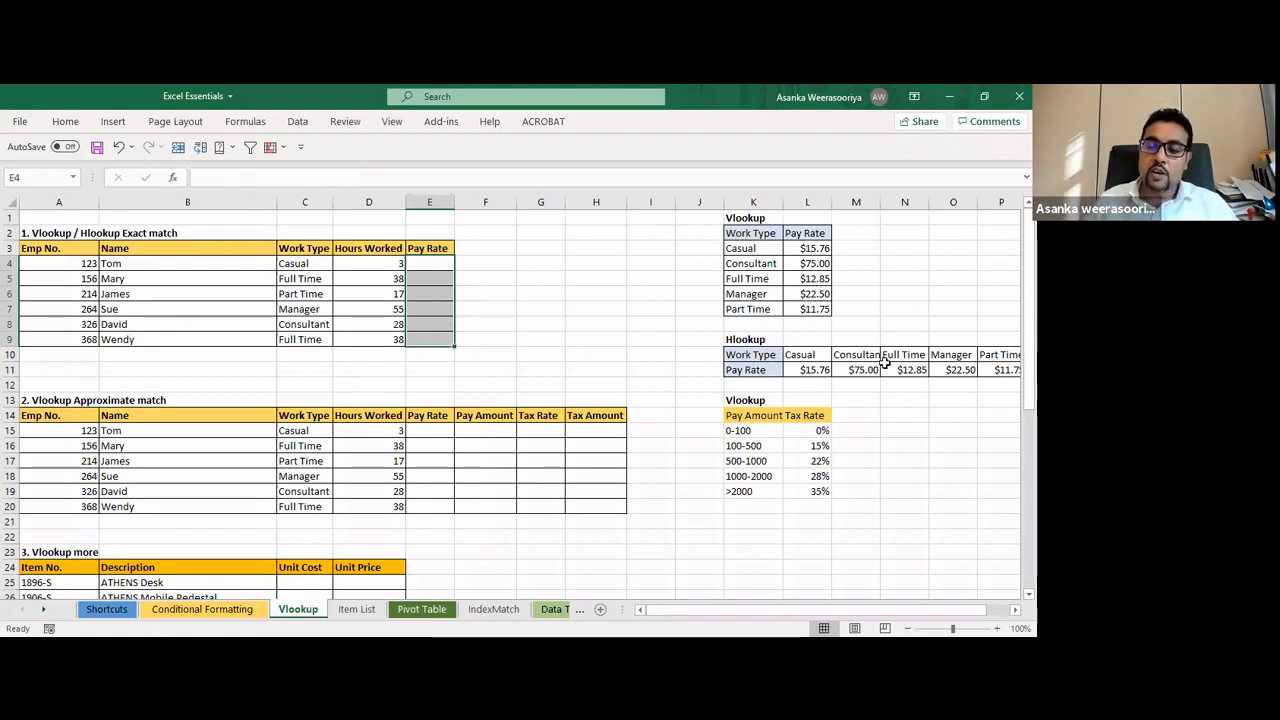
Start an HLOOKUP formula in Pay Rate cell E4 with the Work Type in C4 as the lookup value
{"action": "left_click", "coordinate": [428, 265]}
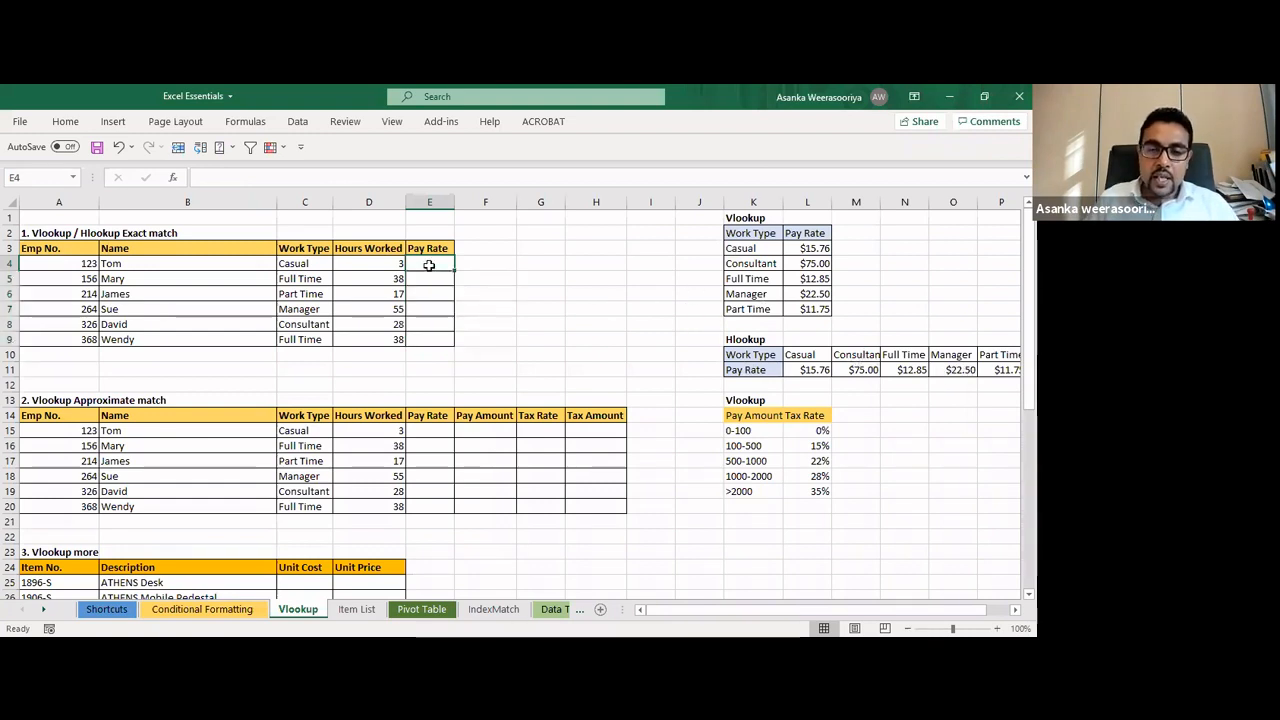
{"action": "type", "text": "="}
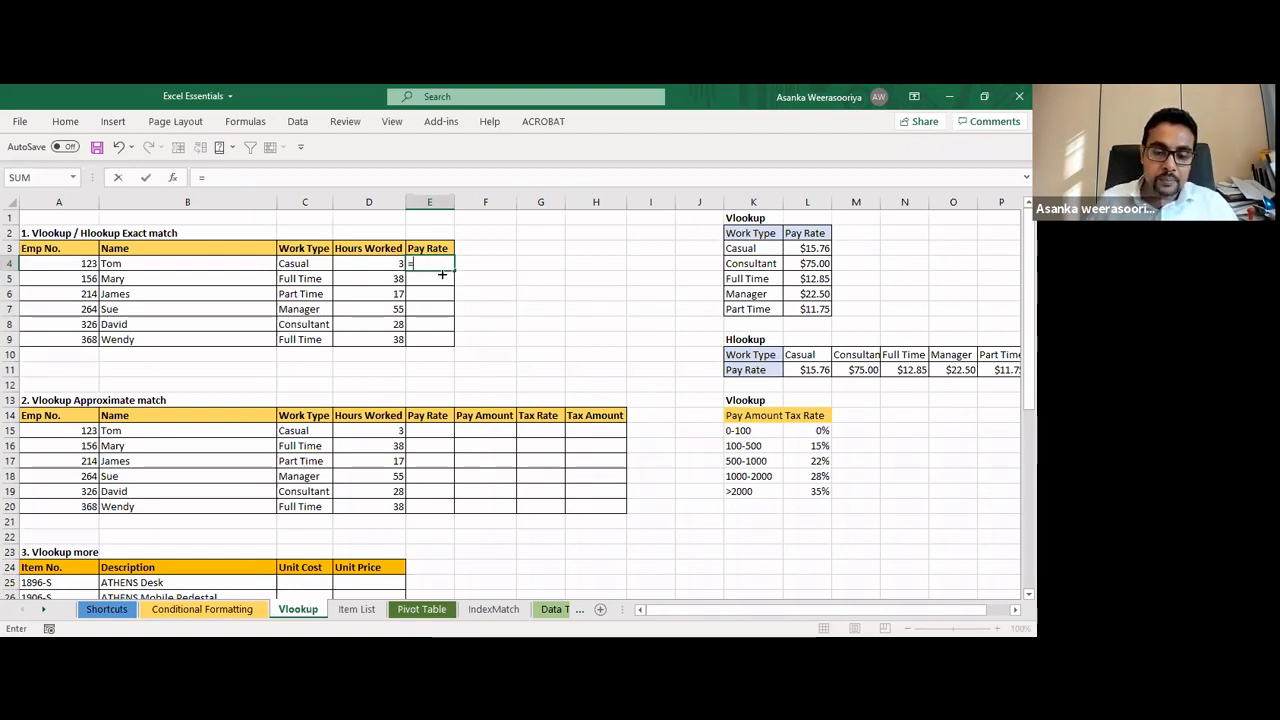
{"action": "type", "text": "hlo"}
{"action": "key", "text": "Tab"}
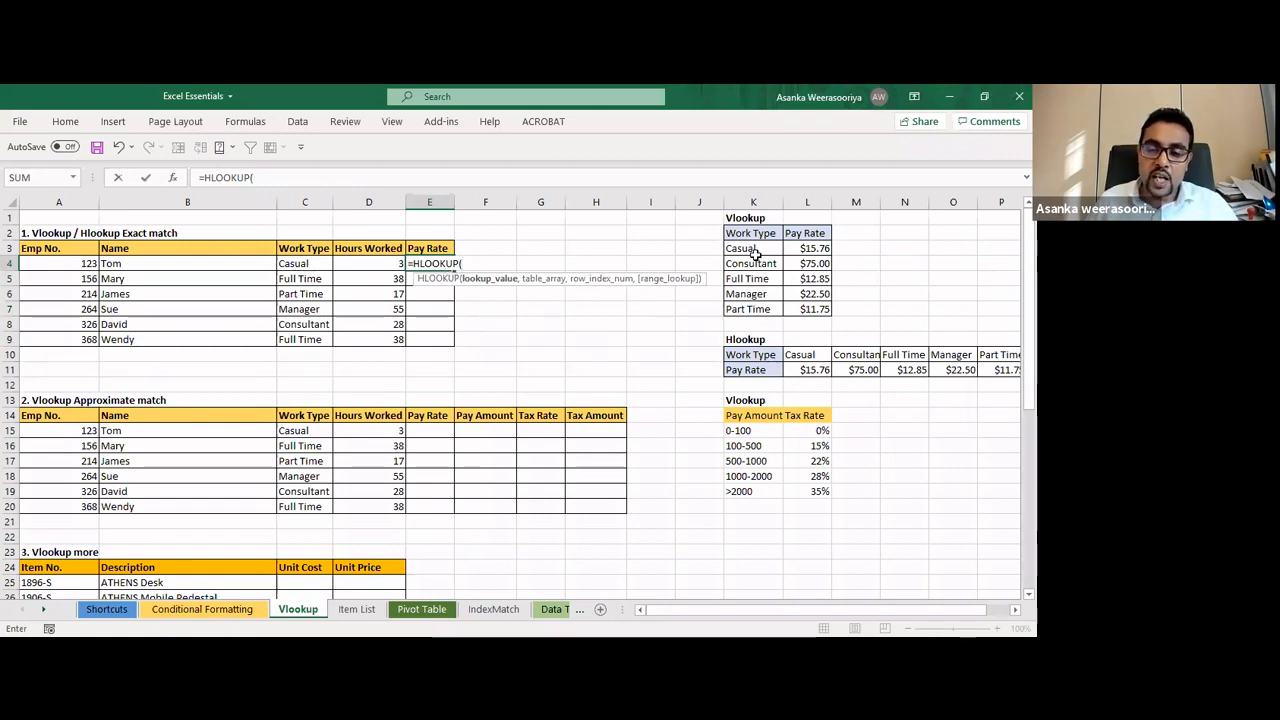
{"action": "left_click", "coordinate": [301, 264]}
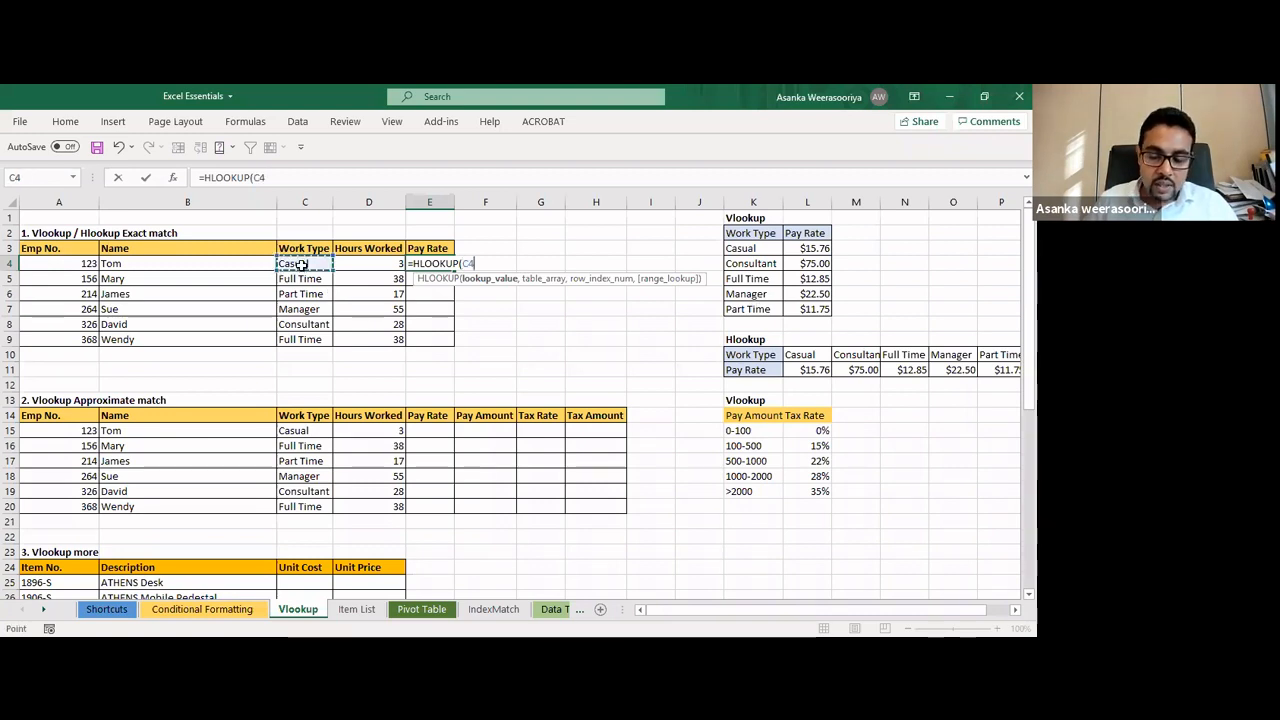
{"action": "type", "text": ","}
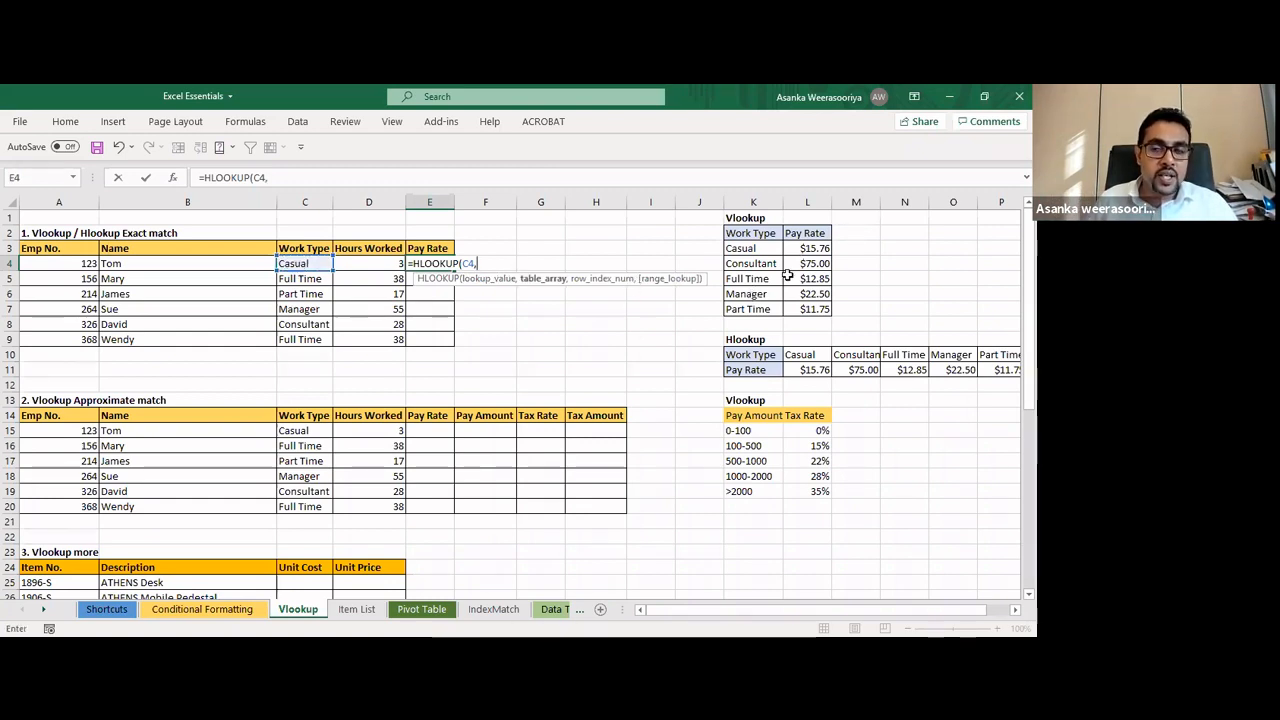
Give the HLOOKUP formula the horizontal pay rate table as its table array, with the absolute reference $K$10:$P$11
{"action": "left_click", "coordinate": [750, 359]}
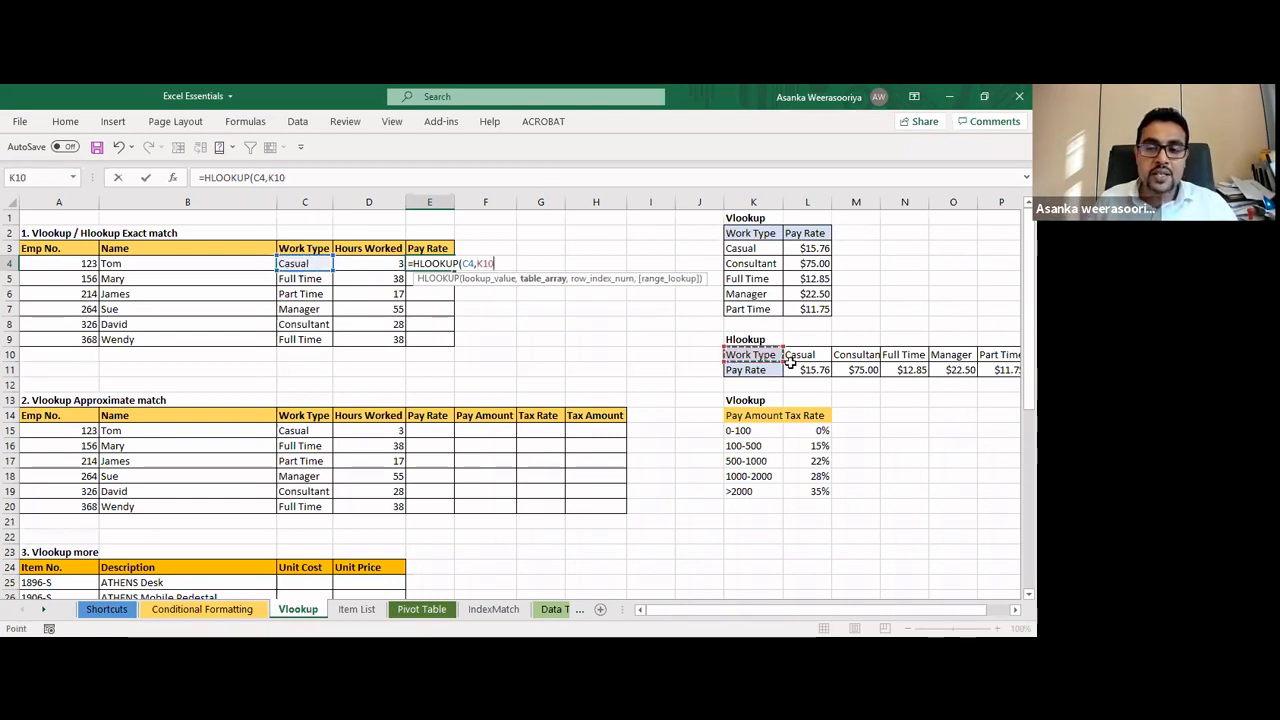
{"action": "left_click_drag", "start_coordinate": [790, 364], "coordinate": [904, 369]}
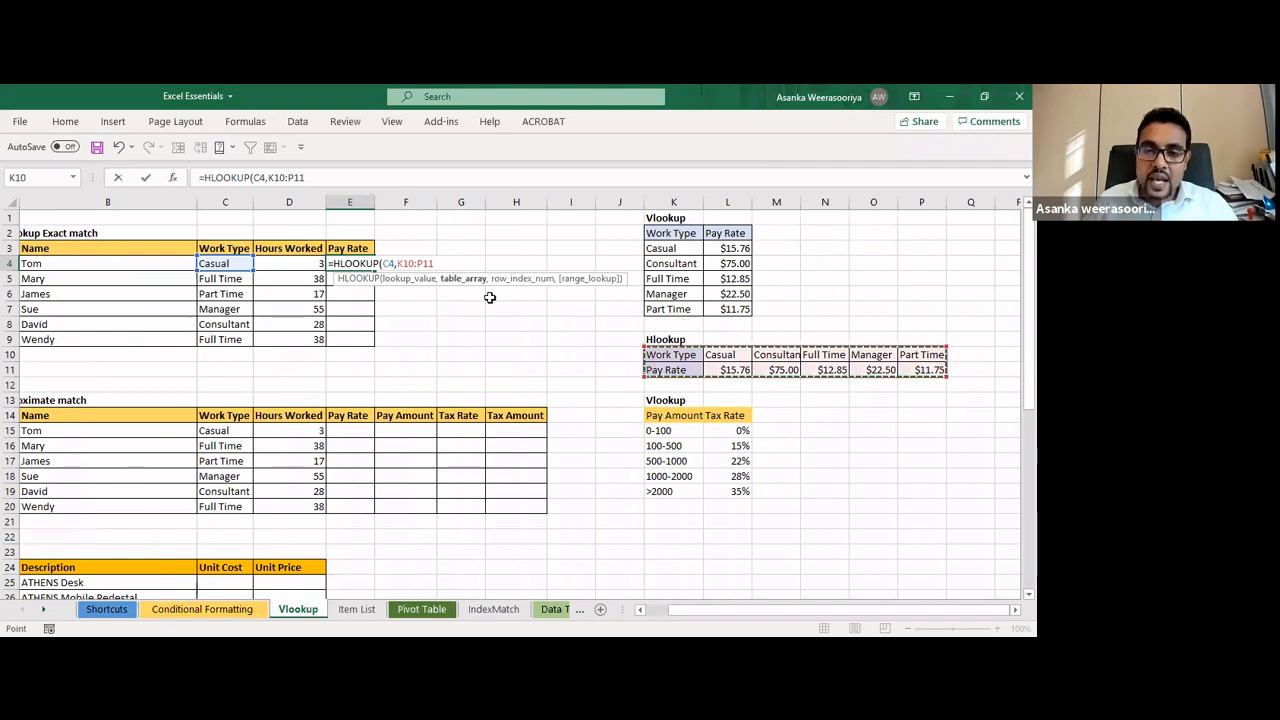
{"action": "left_click_drag", "start_coordinate": [435, 263], "coordinate": [398, 263]}
{"action": "key", "text": "F2"}
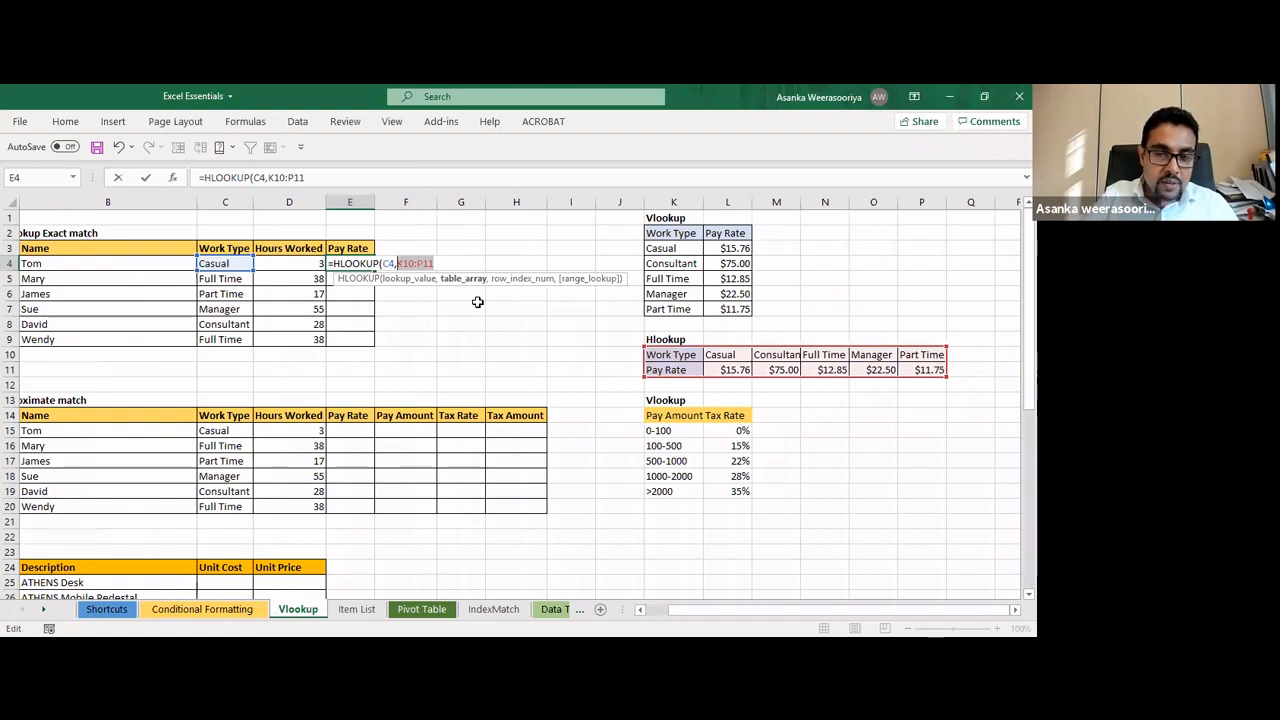
{"action": "key", "text": "F4"}
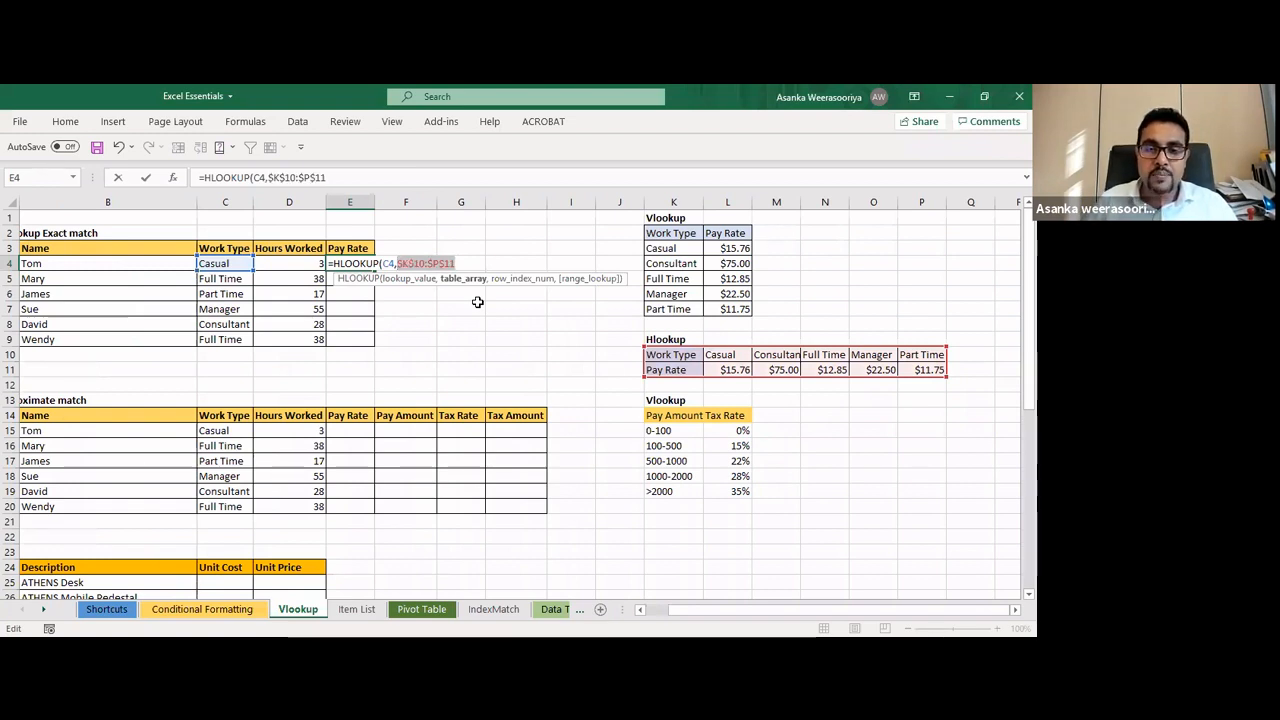
{"action": "left_click", "coordinate": [463, 263]}
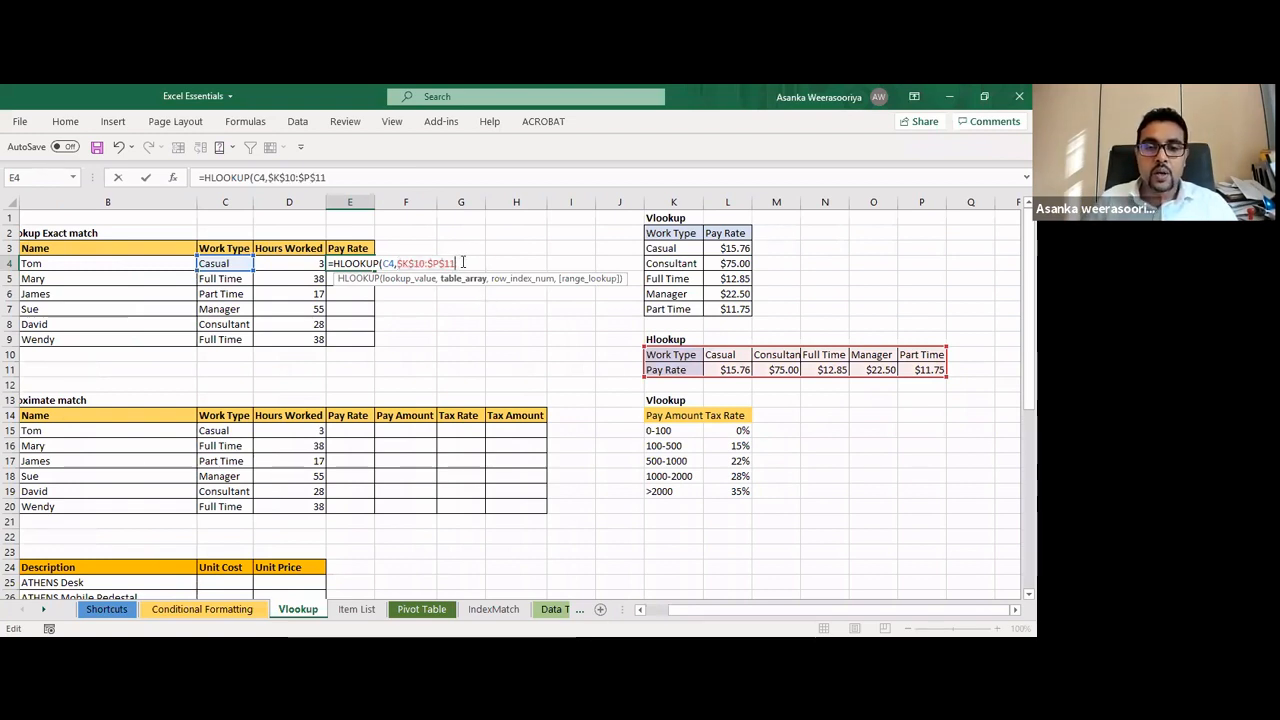
{"action": "type", "text": ","}
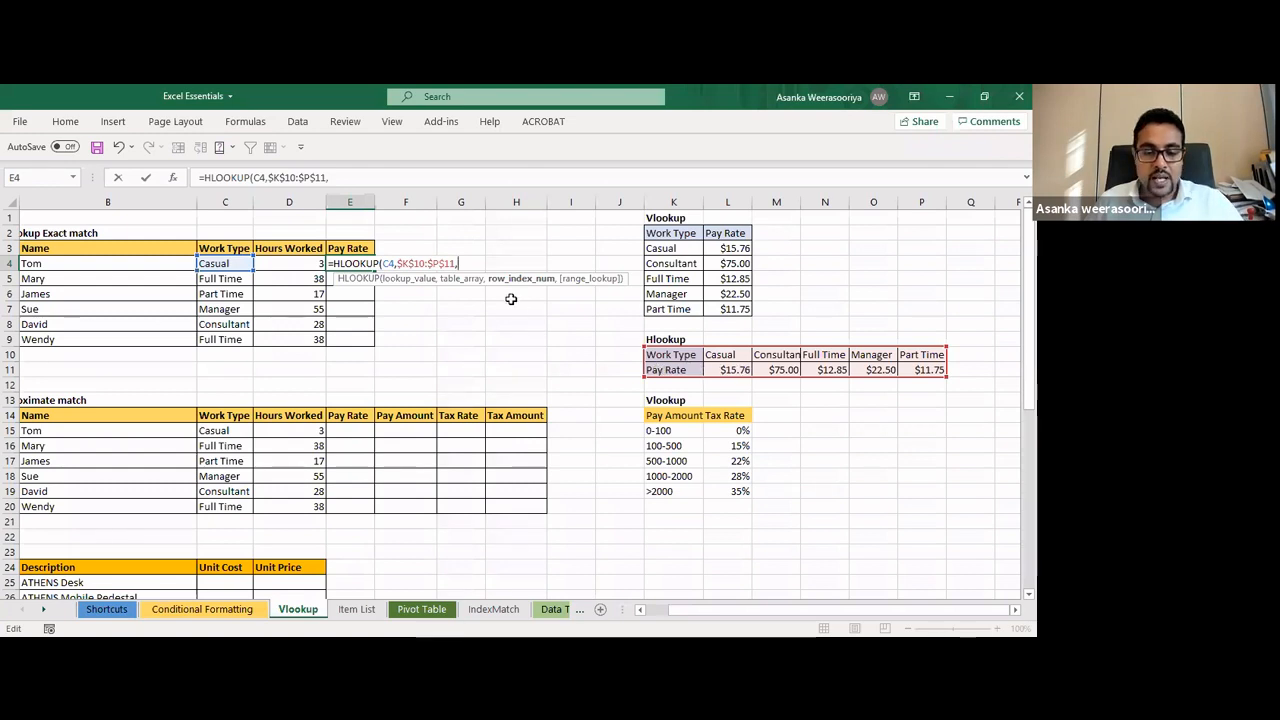
Complete the HLOOKUP formula in E4 with row index 2 and FALSE for an exact match
{"action": "type", "text": "2"}
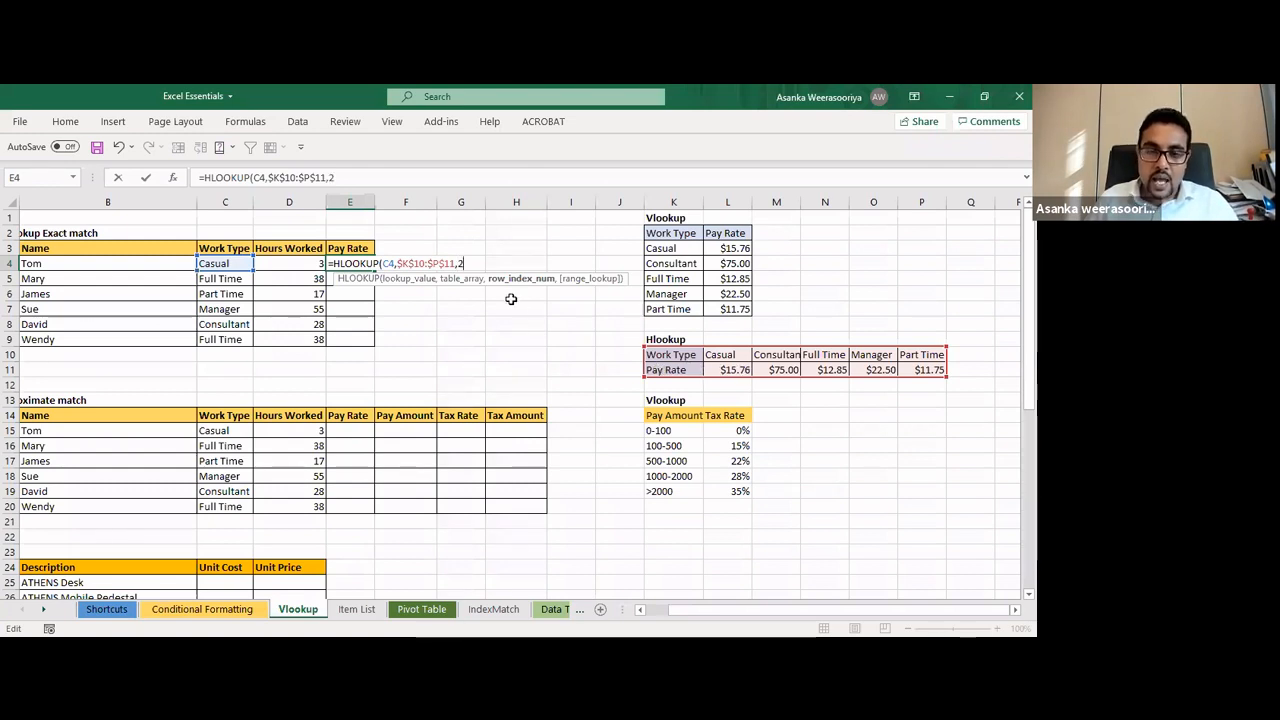
{"action": "type", "text": ","}
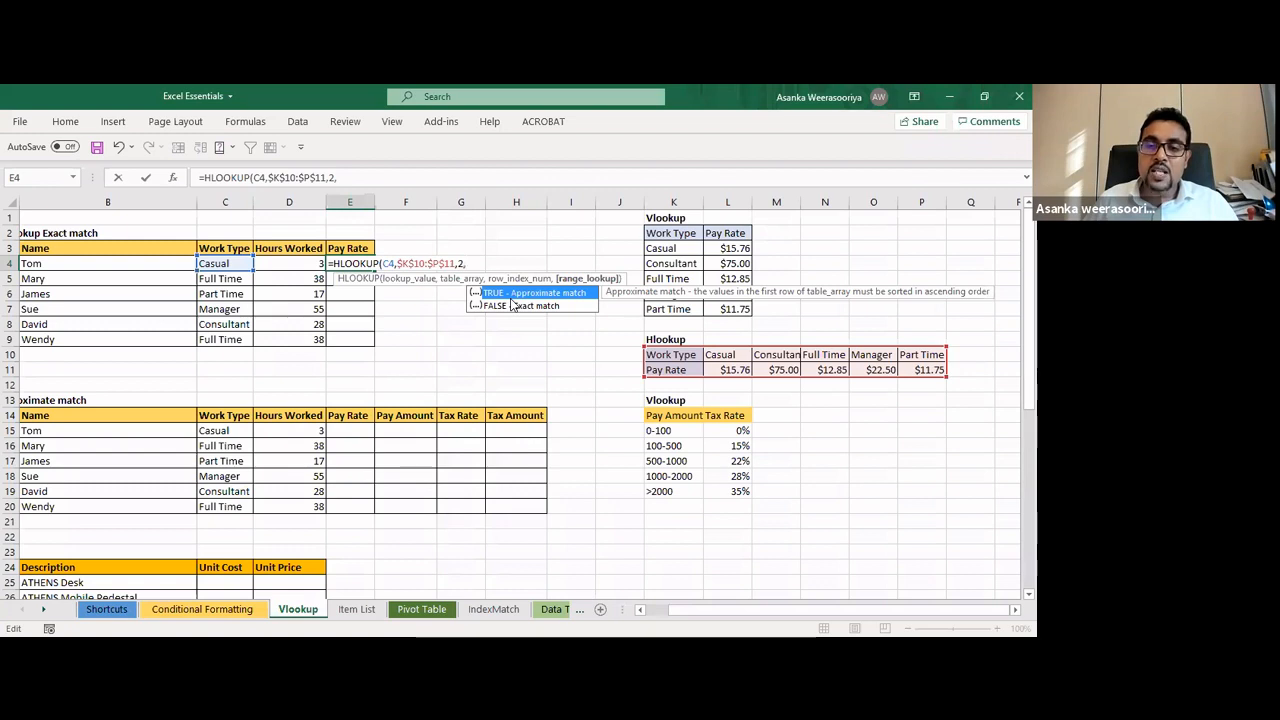
{"action": "left_click", "coordinate": [513, 305]}
{"action": "double_click", "coordinate": [511, 300]}
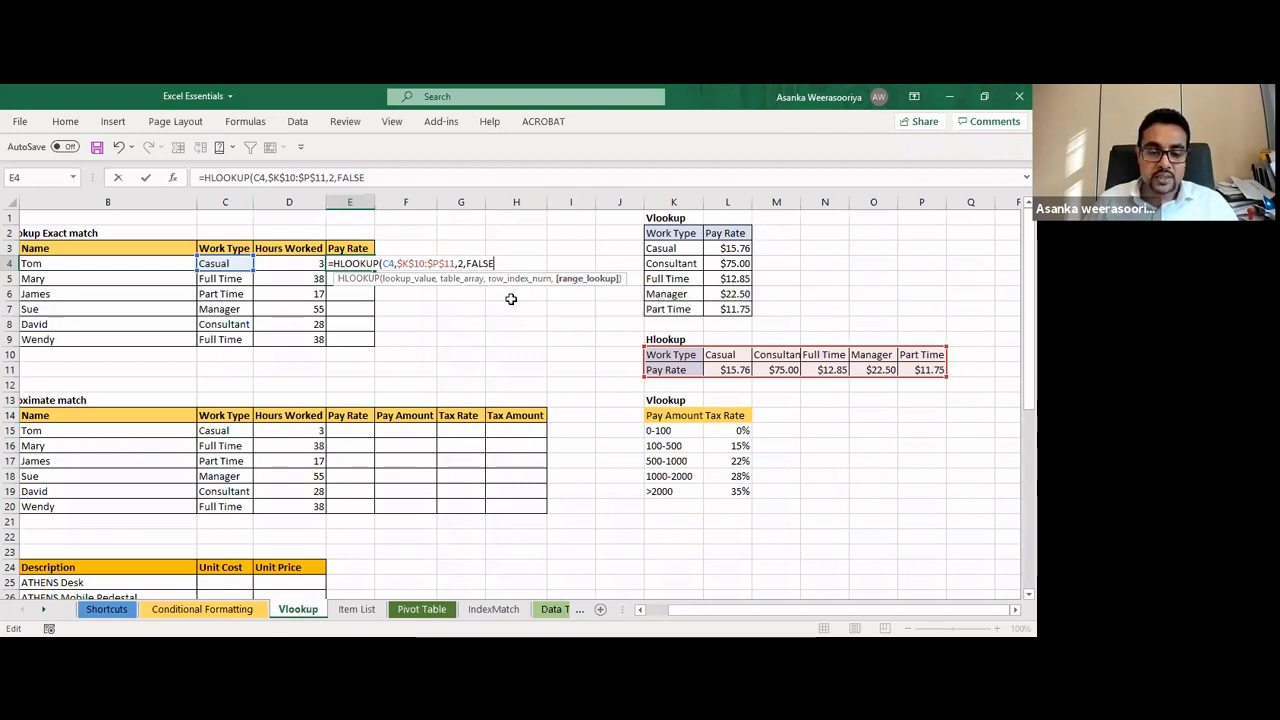
{"action": "type", "text": ")"}
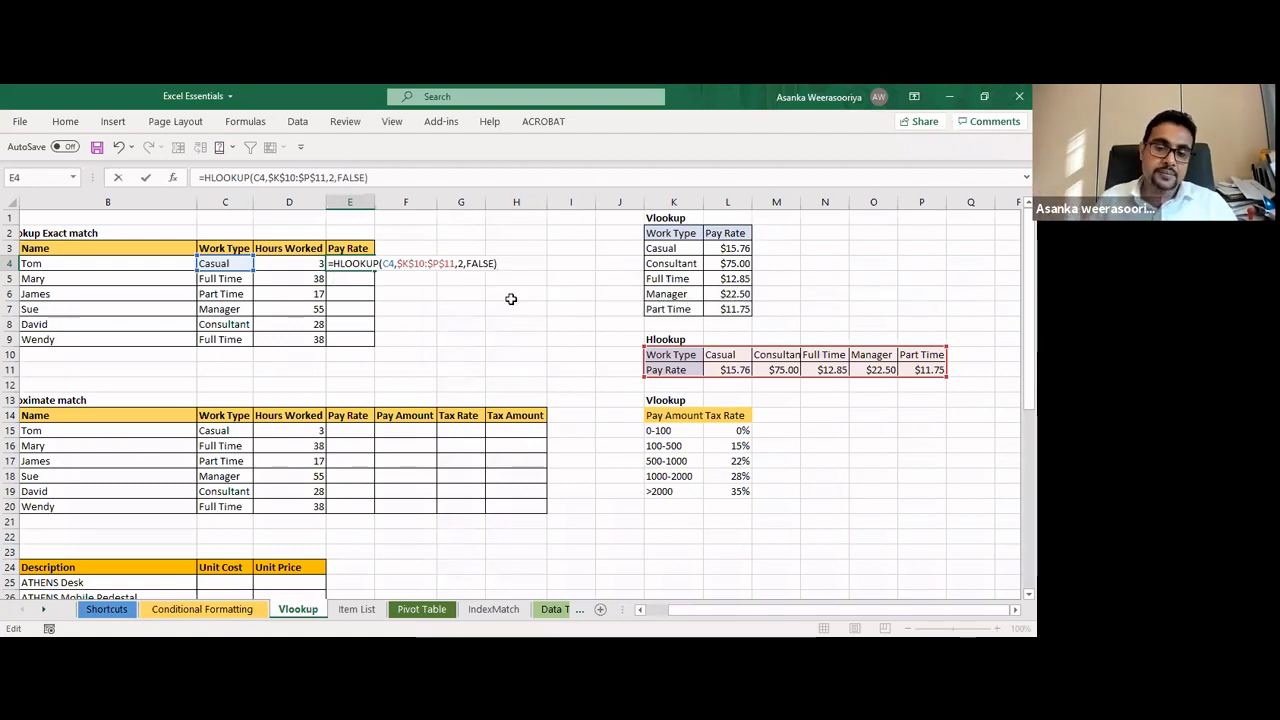
{"action": "key", "text": "Return"}
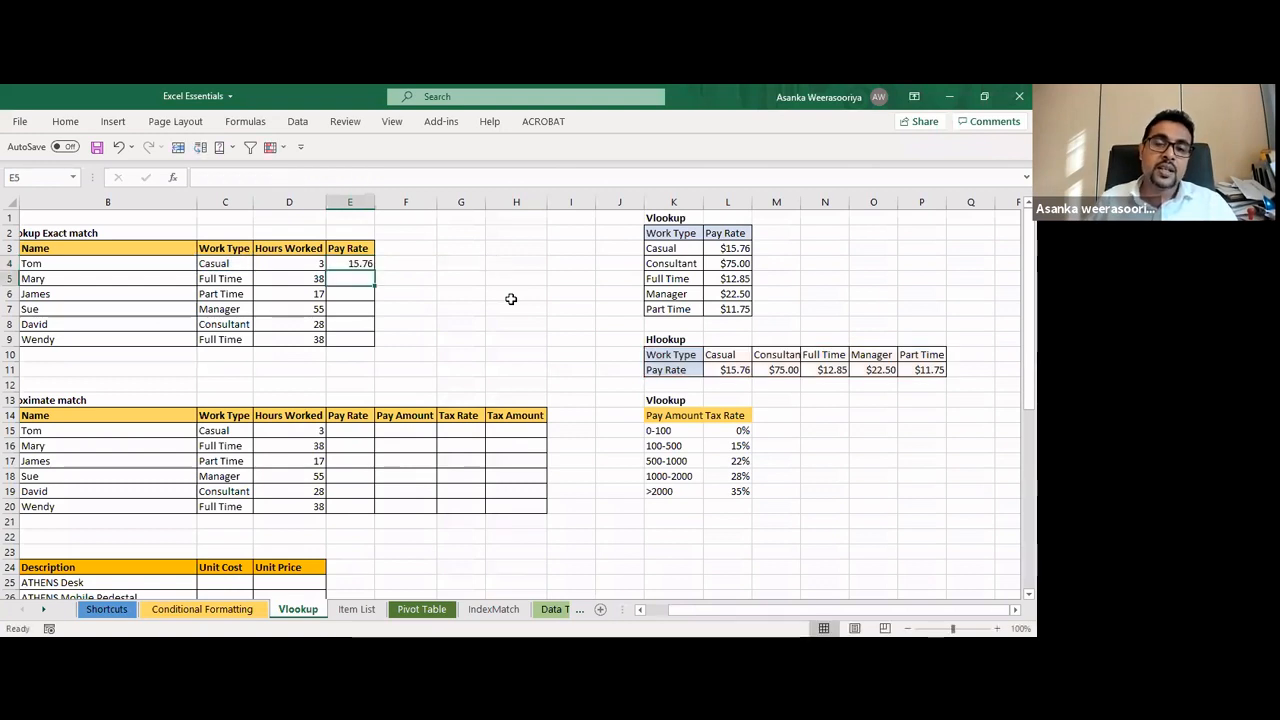
Fill the HLOOKUP formula from E4 down the Pay Rate column to E9
{"action": "left_click", "coordinate": [366, 264]}
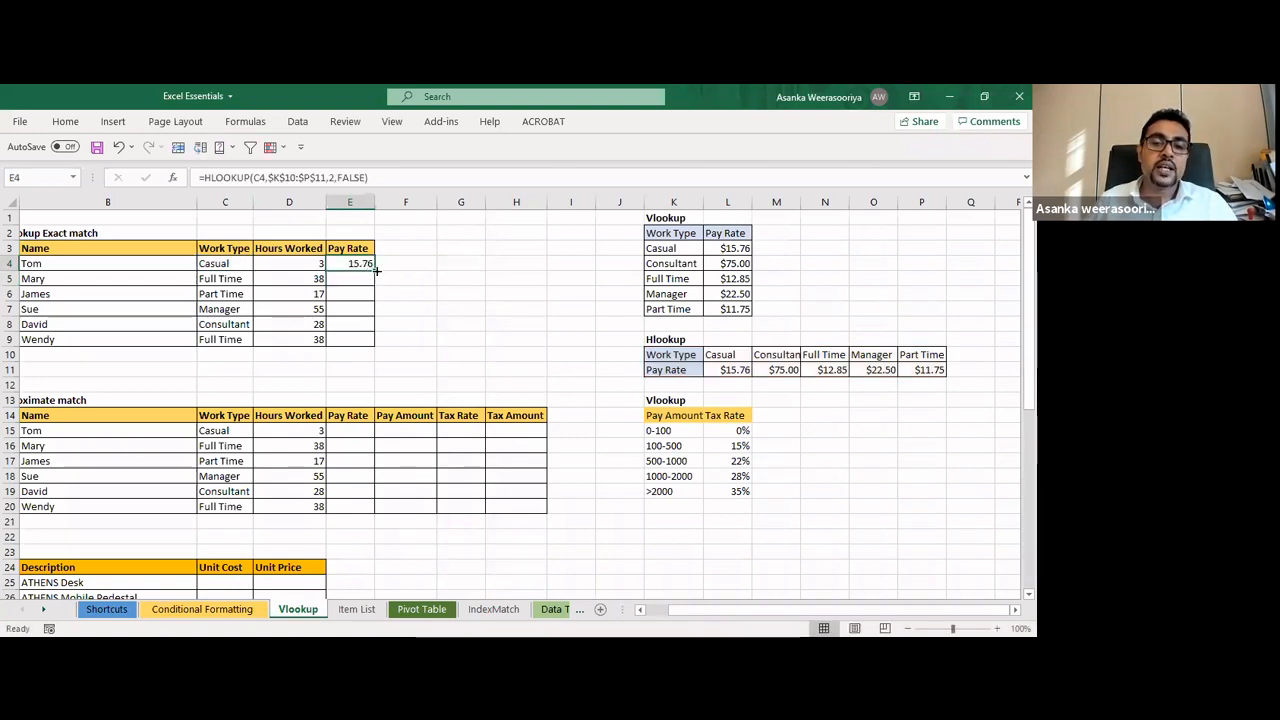
{"action": "left_click_drag", "start_coordinate": [376, 272], "coordinate": [379, 335]}
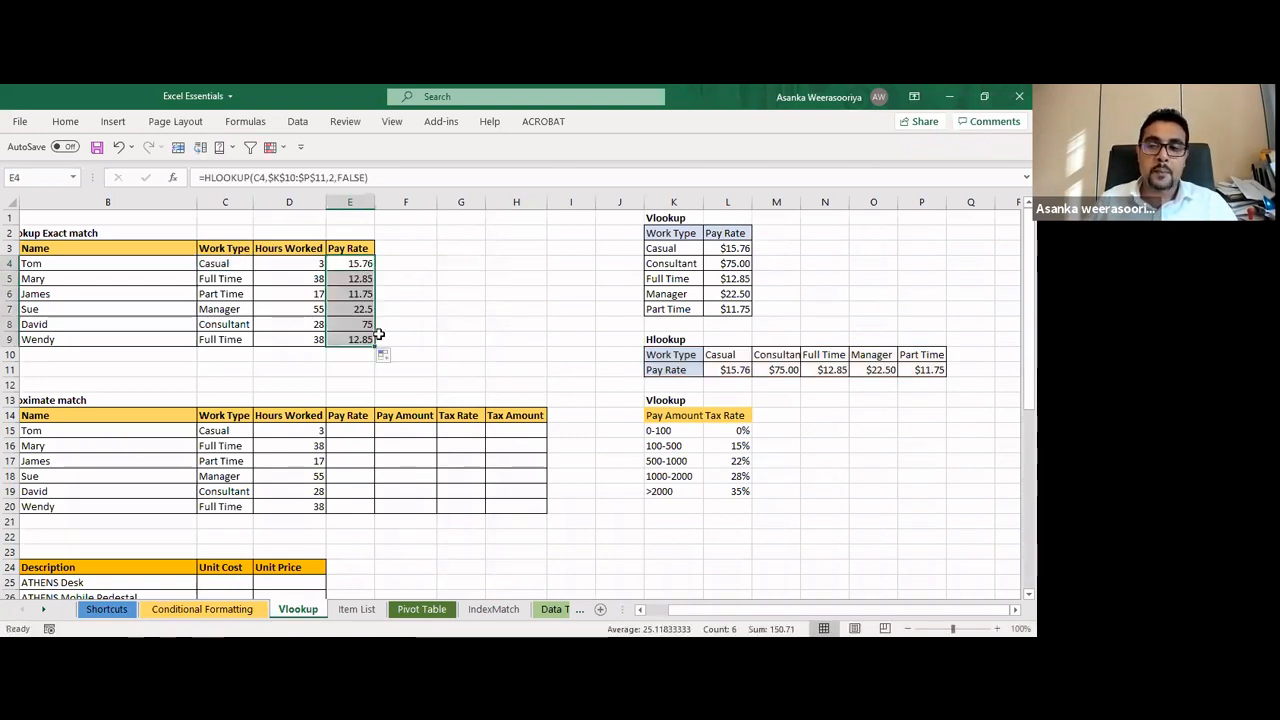
{"action": "left_click", "coordinate": [456, 314]}
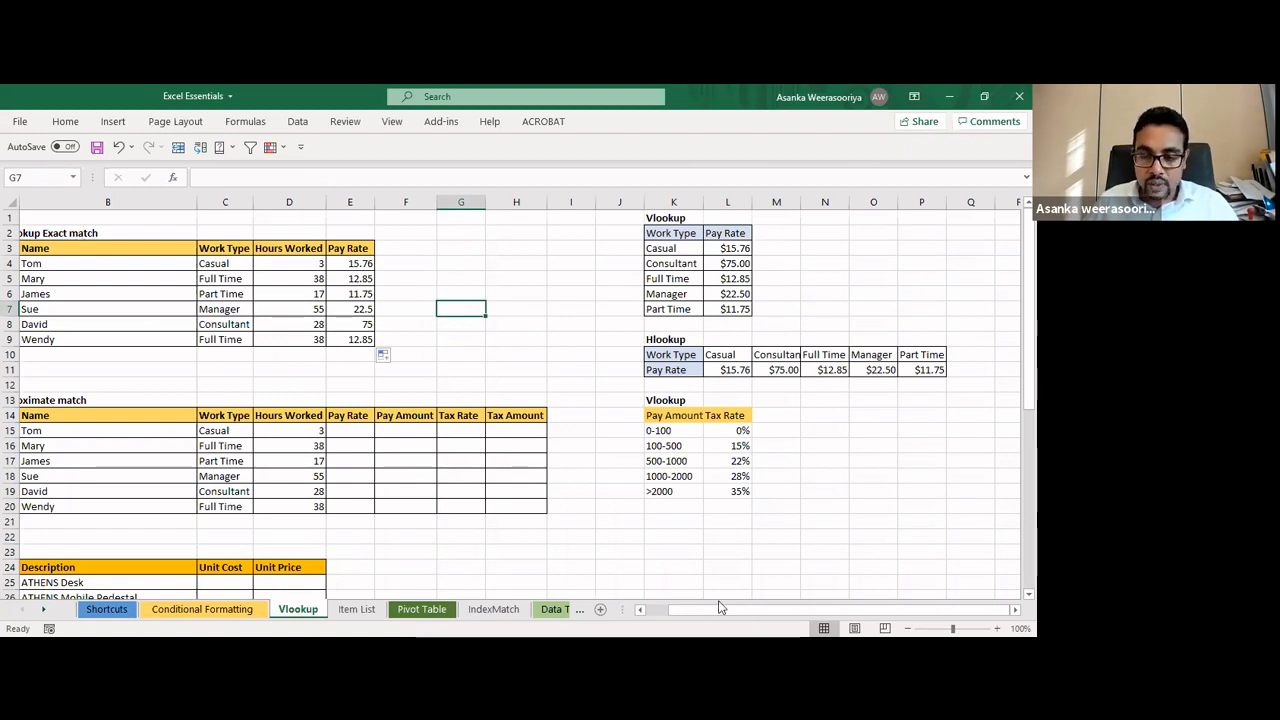
Examine the empty Pay Rate, Pay Amount, Tax Rate and Tax Amount columns of the Vlookup Approximate match table
{"action": "scroll", "coordinate": [374, 389], "scroll_direction": "left", "scroll_amount": 1}
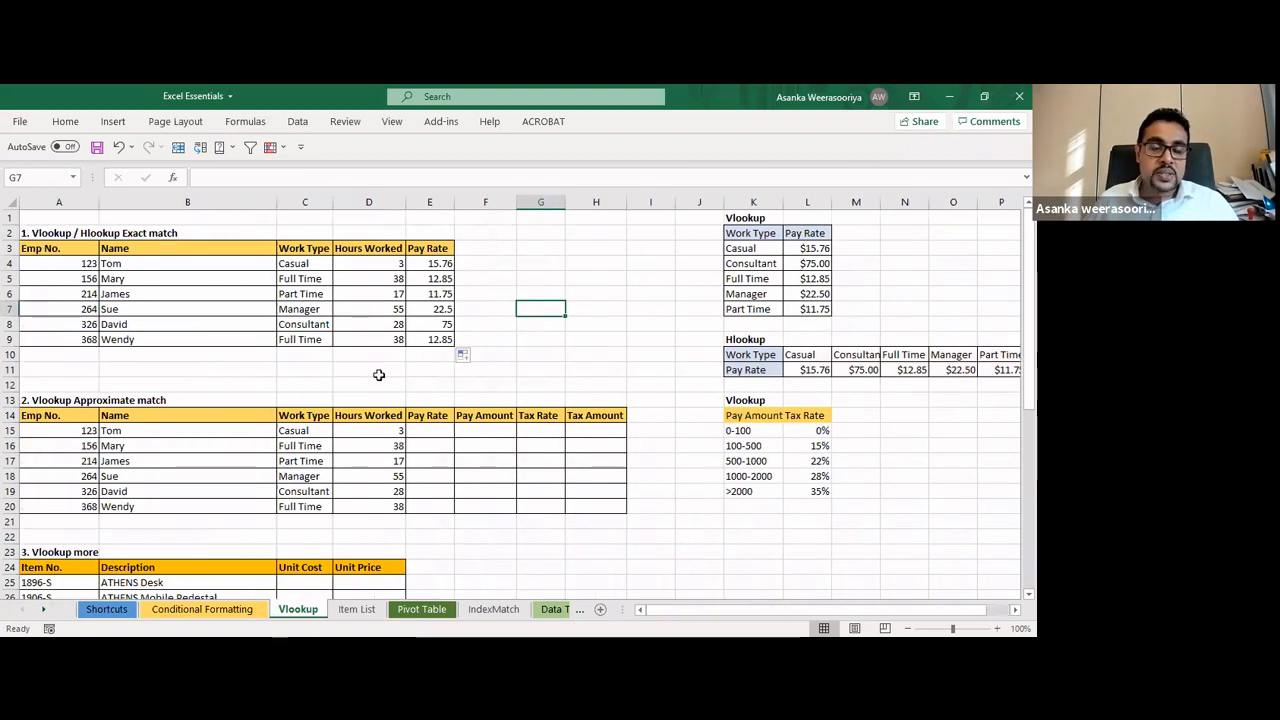
{"action": "scroll", "coordinate": [379, 375], "scroll_direction": "down", "scroll_amount": 1}
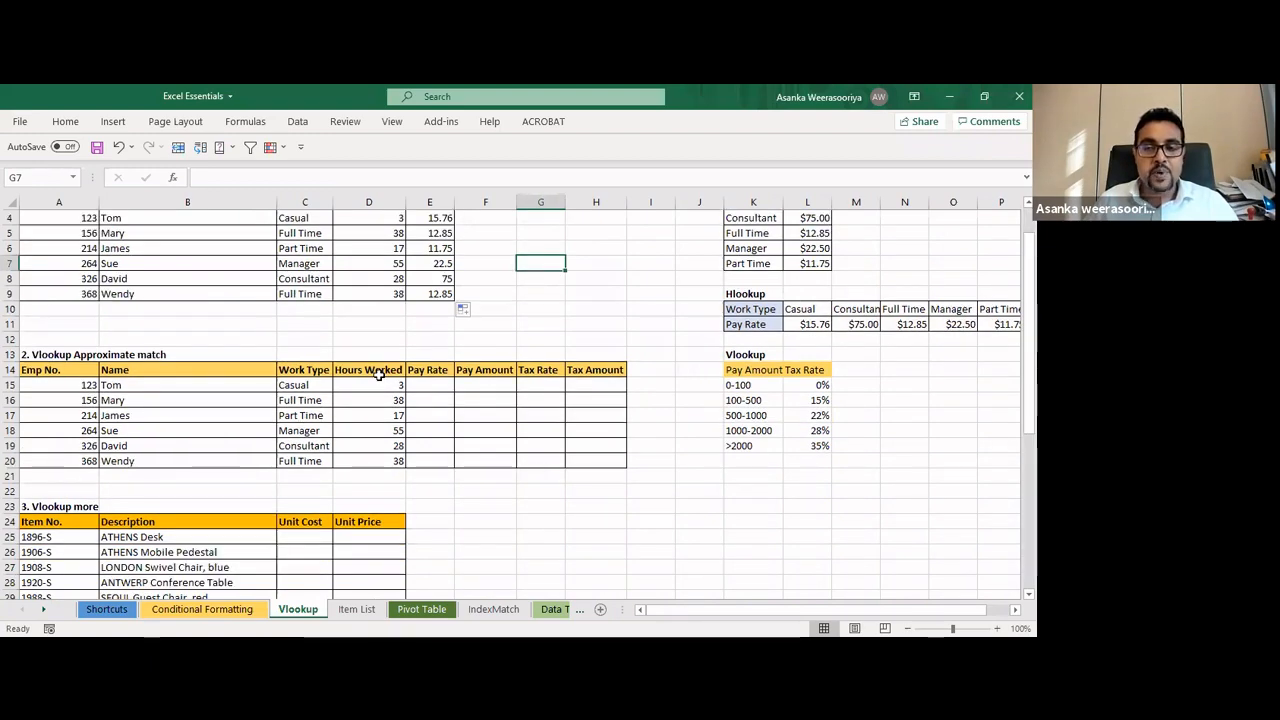
{"action": "scroll", "coordinate": [379, 375], "scroll_direction": "up", "scroll_amount": 1}
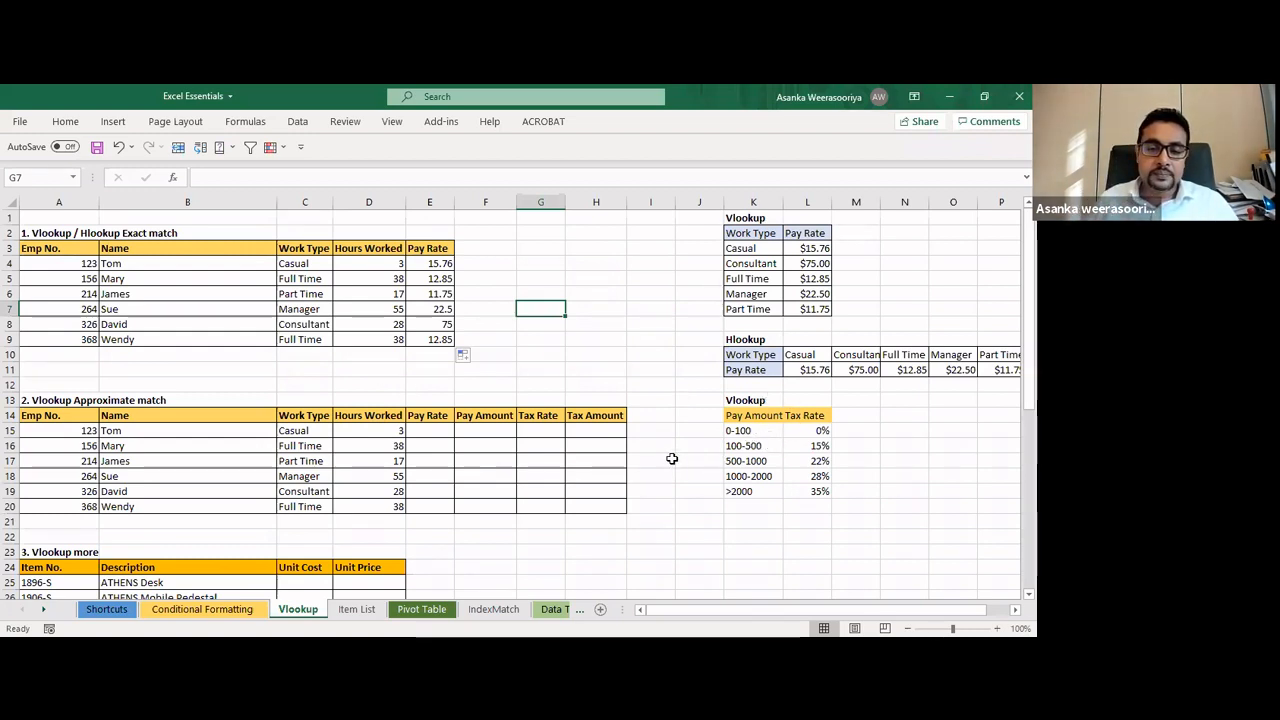
{"action": "left_click", "coordinate": [428, 429]}
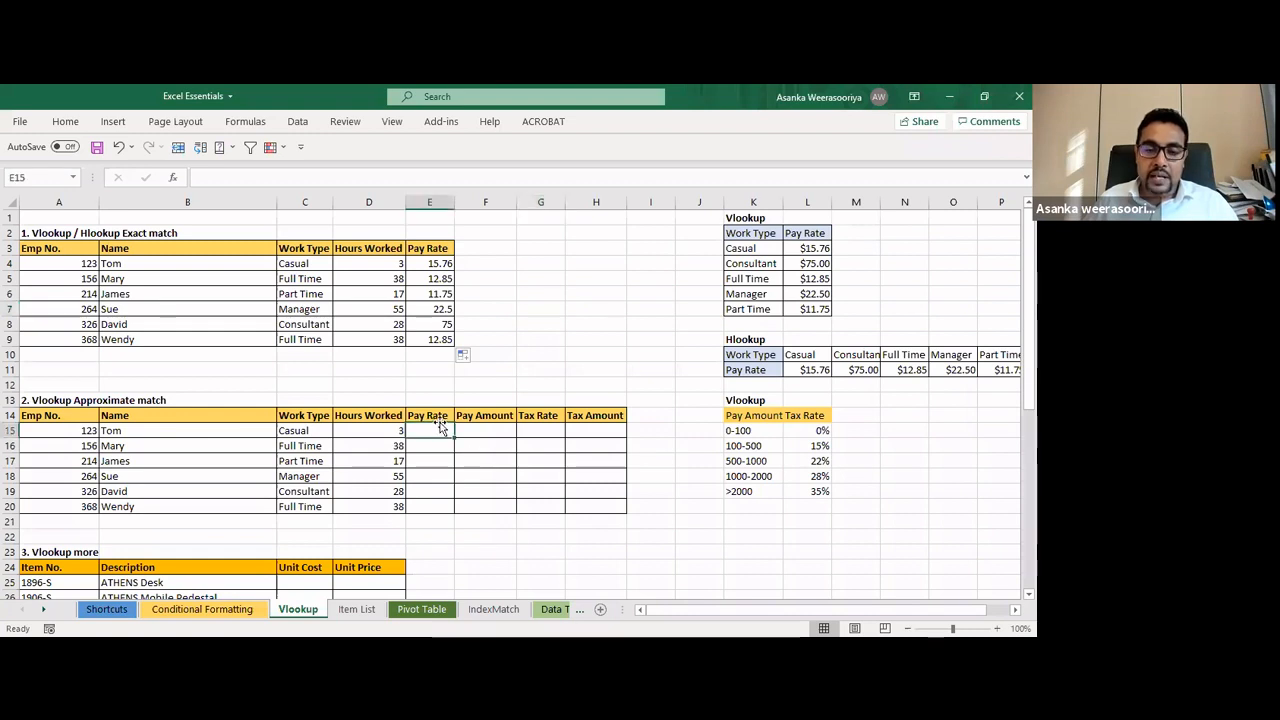
{"action": "left_click", "coordinate": [505, 431]}
{"action": "left_click", "coordinate": [529, 430]}
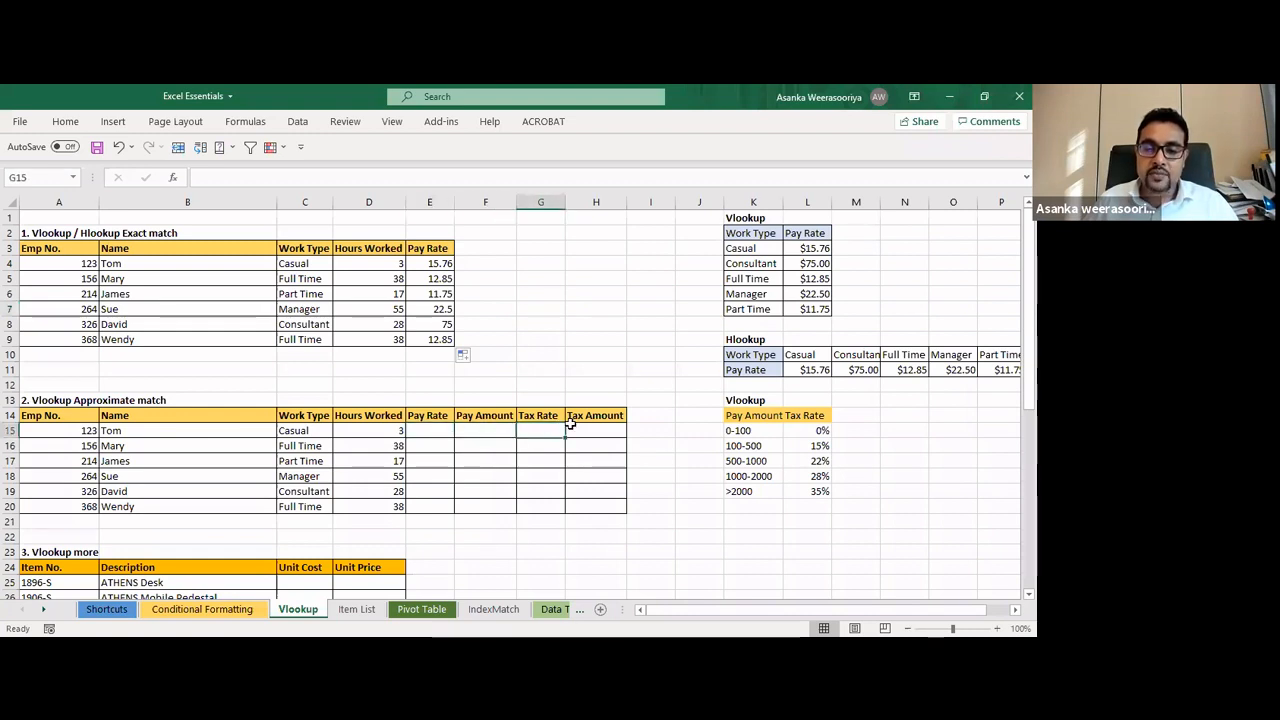
{"action": "left_click", "coordinate": [590, 430]}
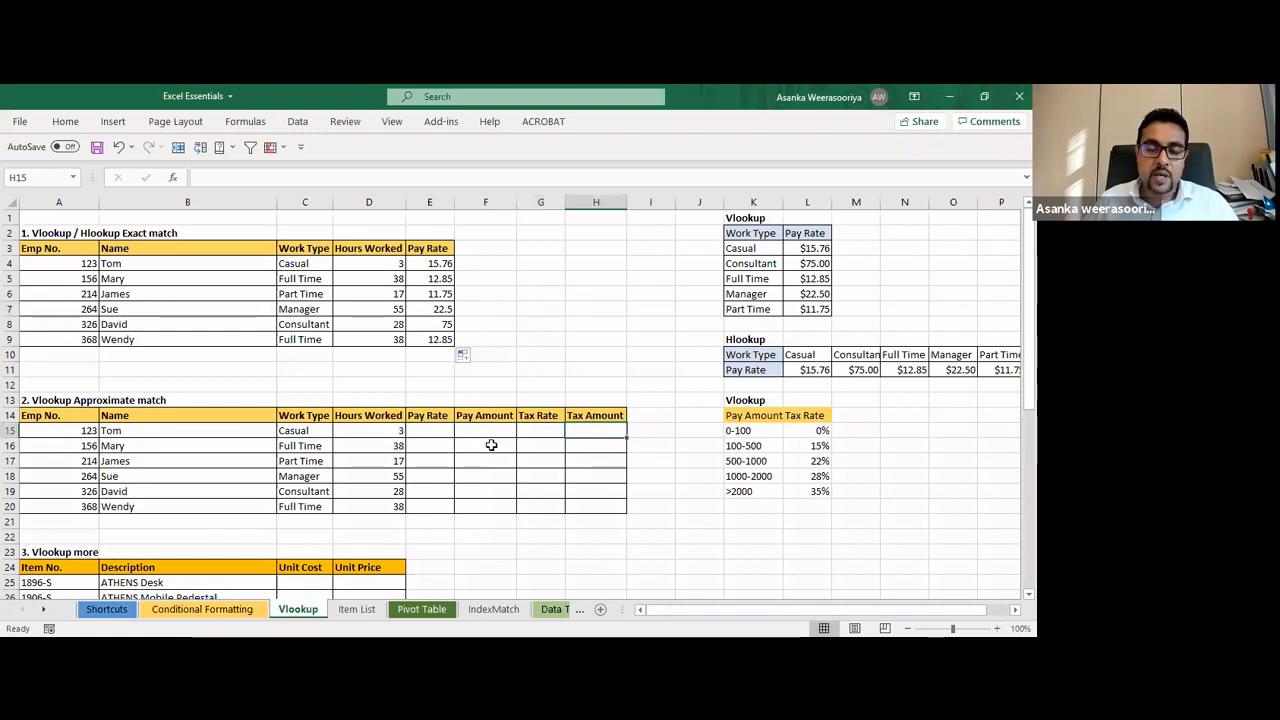
Start a VLOOKUP formula in Pay Rate cell E15 with the Work Type in C15 as the lookup value
{"action": "left_click", "coordinate": [433, 426]}
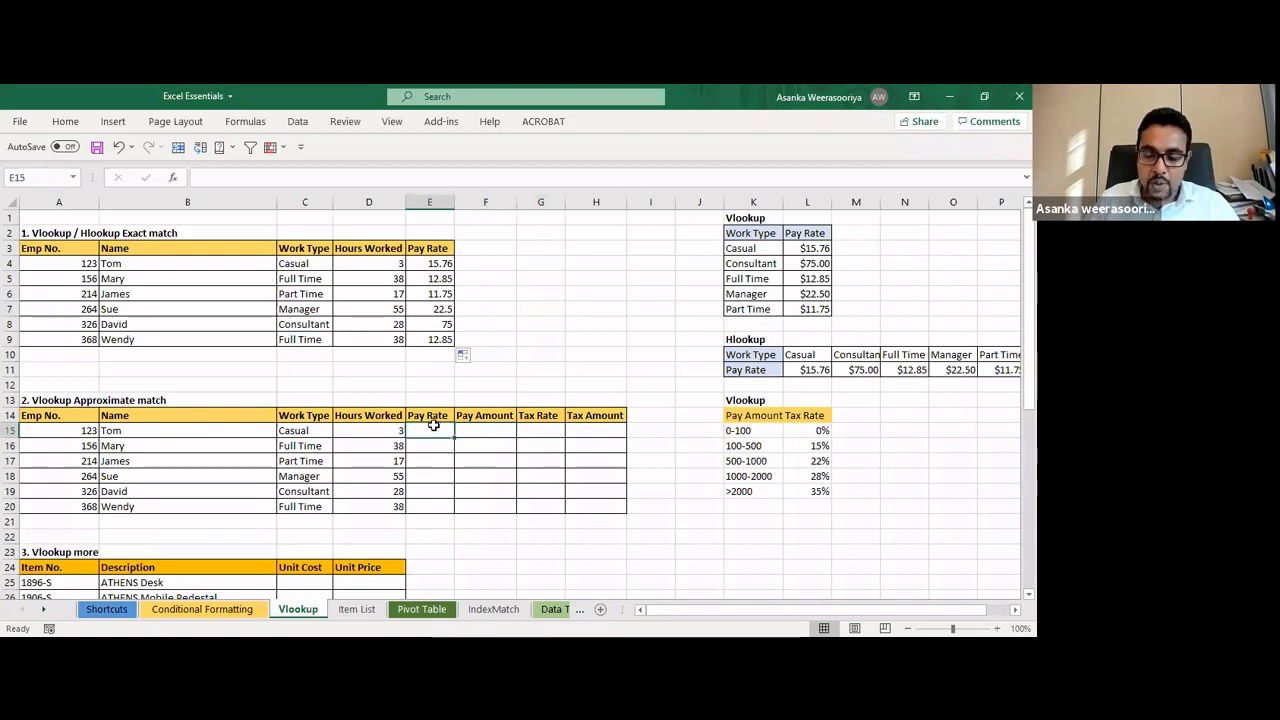
{"action": "type", "text": "="}
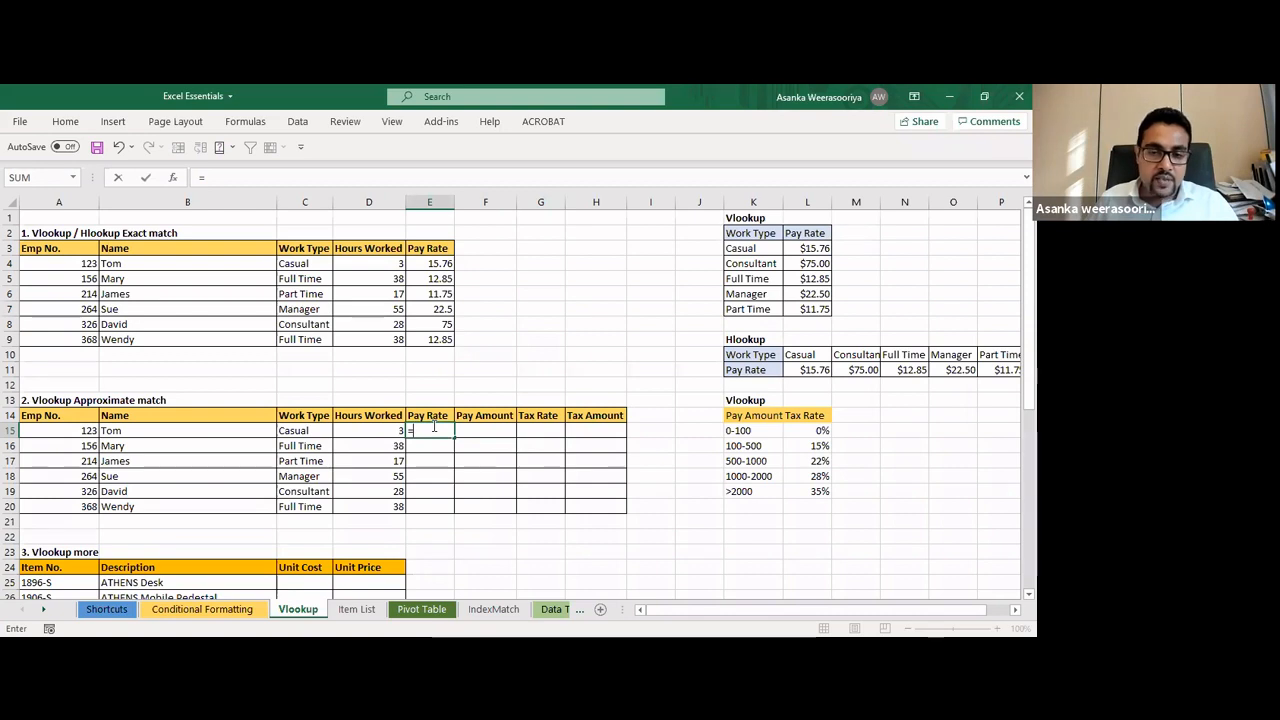
{"action": "type", "text": "VLOOKUP("}
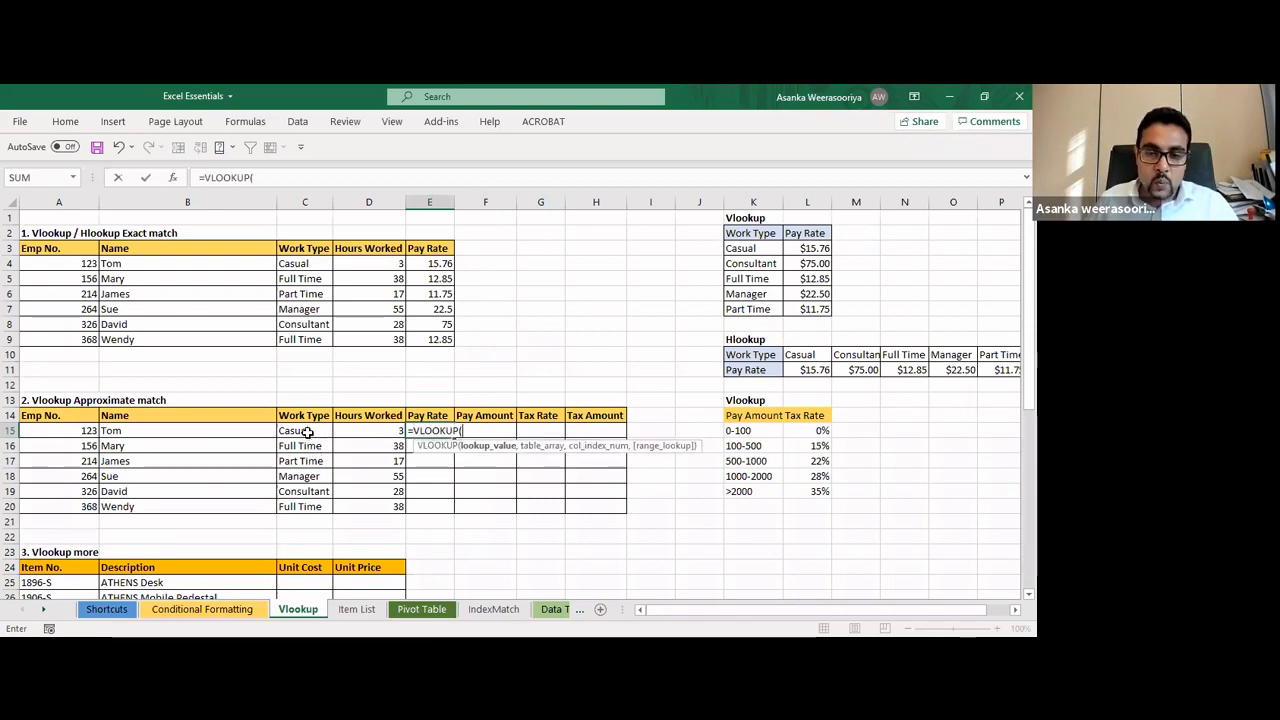
{"action": "left_click", "coordinate": [307, 432]}
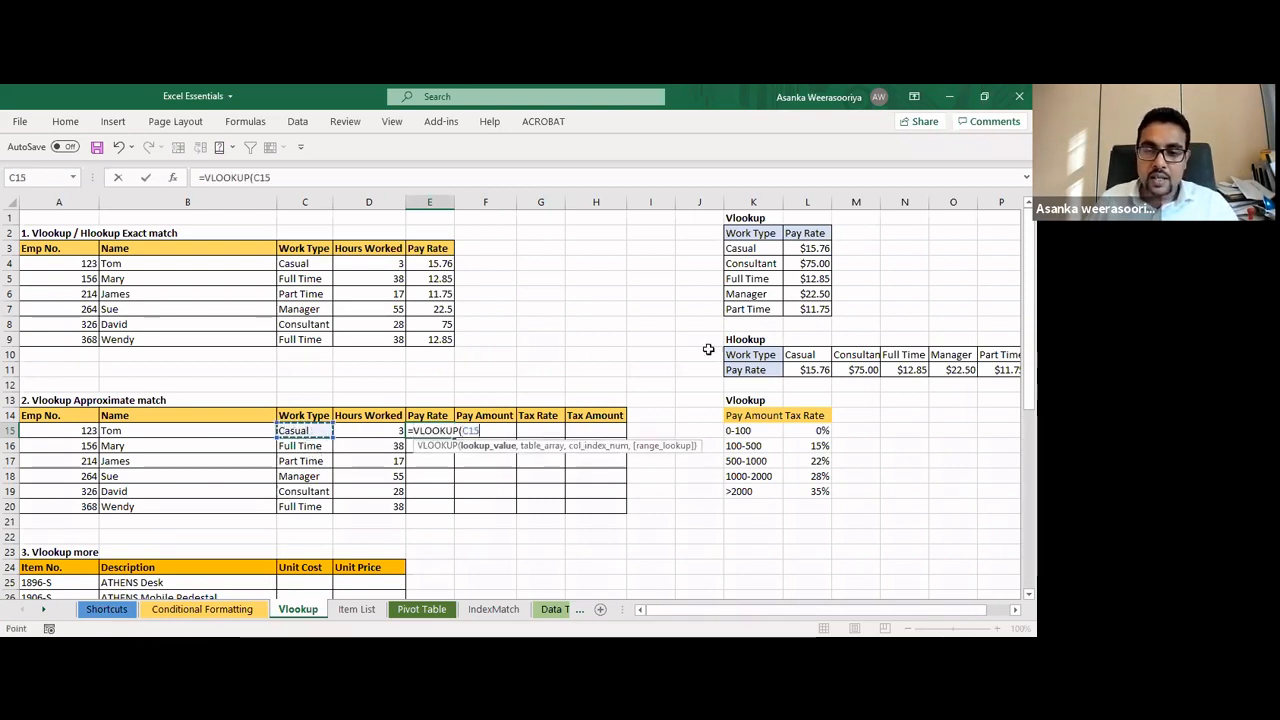
{"action": "type", "text": ","}
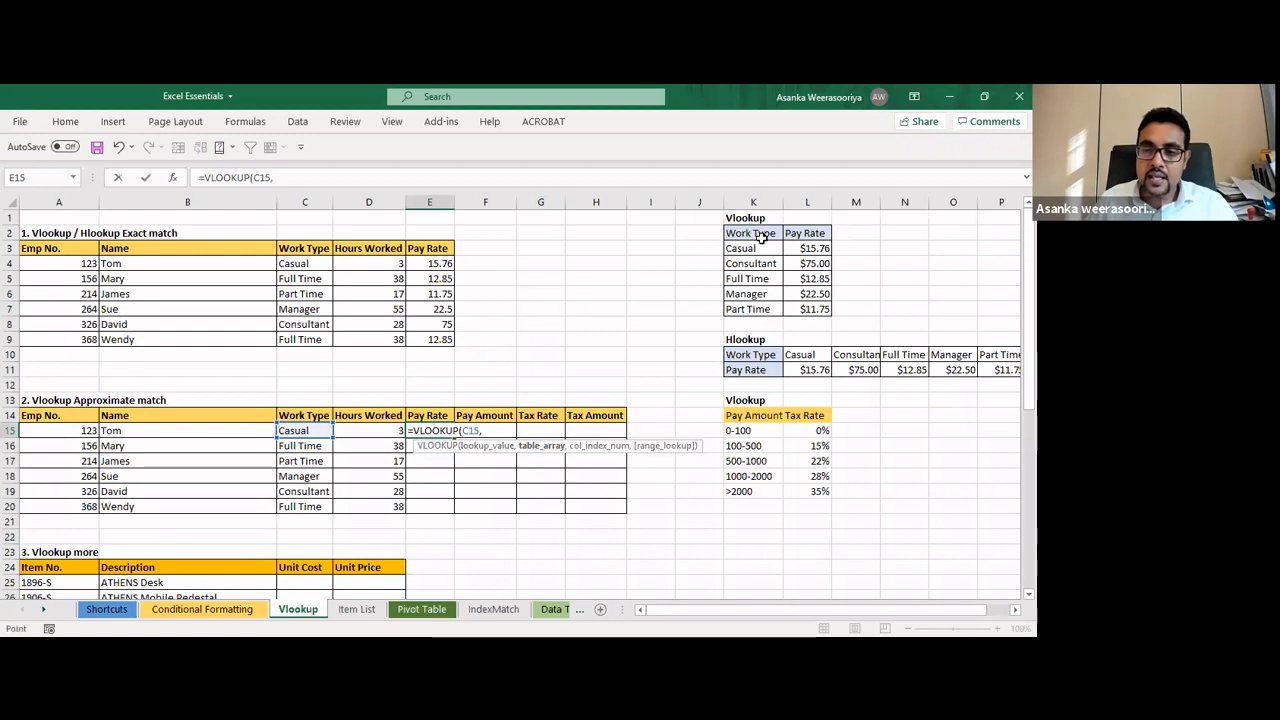
Give the VLOOKUP formula the vertical pay rate table as its table array, with the absolute reference $K$2:$L$7
{"action": "left_click_drag", "start_coordinate": [762, 238], "coordinate": [808, 309]}
{"action": "left_click_drag", "start_coordinate": [507, 431], "coordinate": [482, 431]}
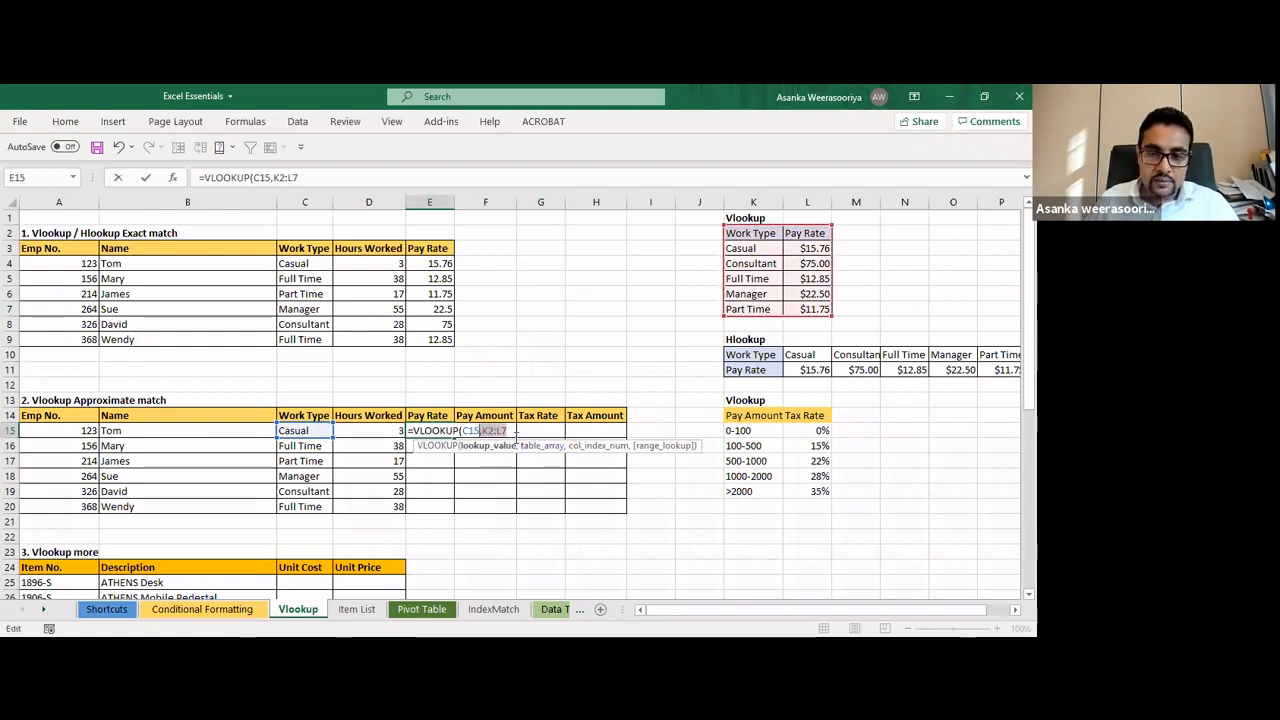
{"action": "left_click", "coordinate": [511, 430]}
{"action": "left_click_drag", "start_coordinate": [511, 430], "coordinate": [485, 431]}
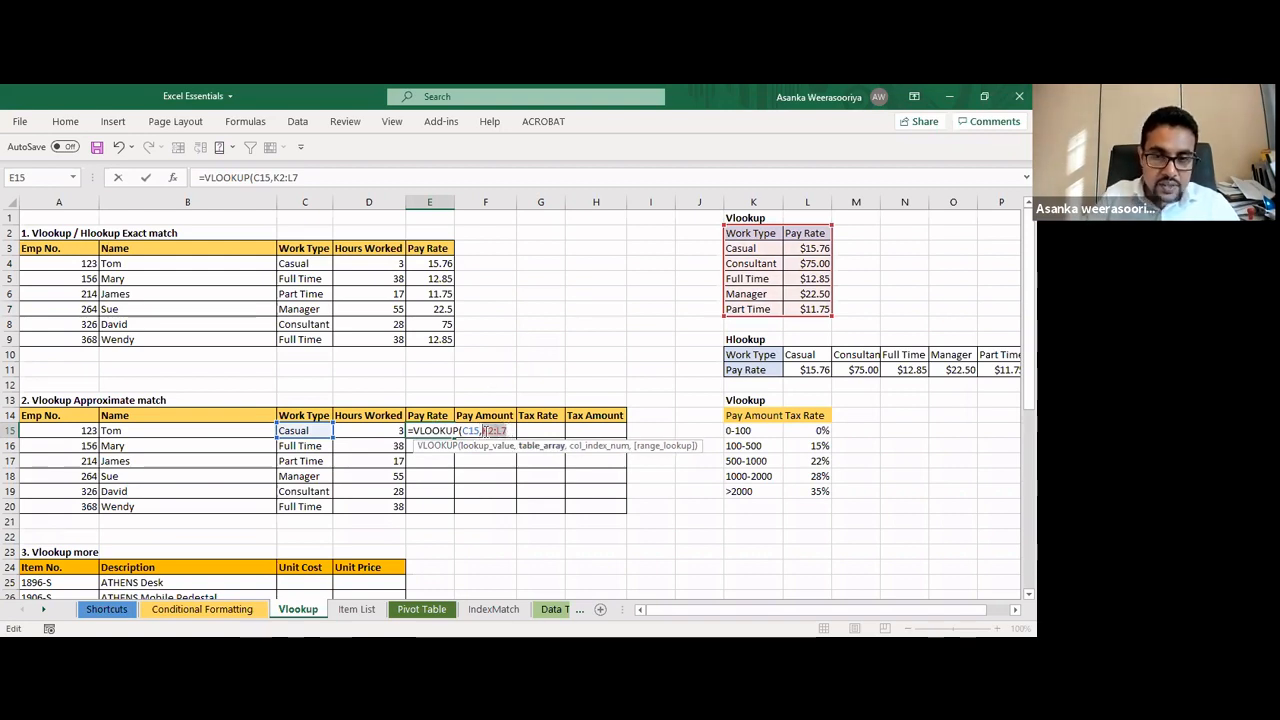
{"action": "key", "text": "F4"}
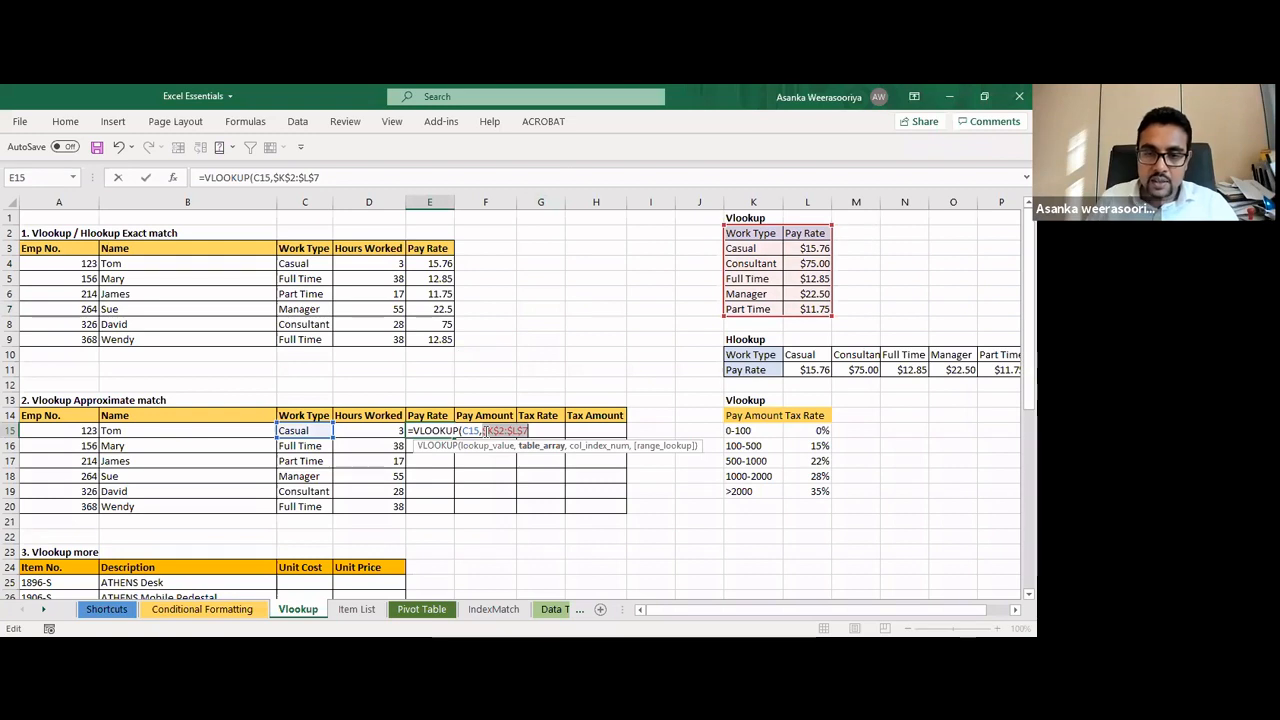
{"action": "key", "text": "BackSpace"}
{"action": "key", "text": "ctrl+z"}
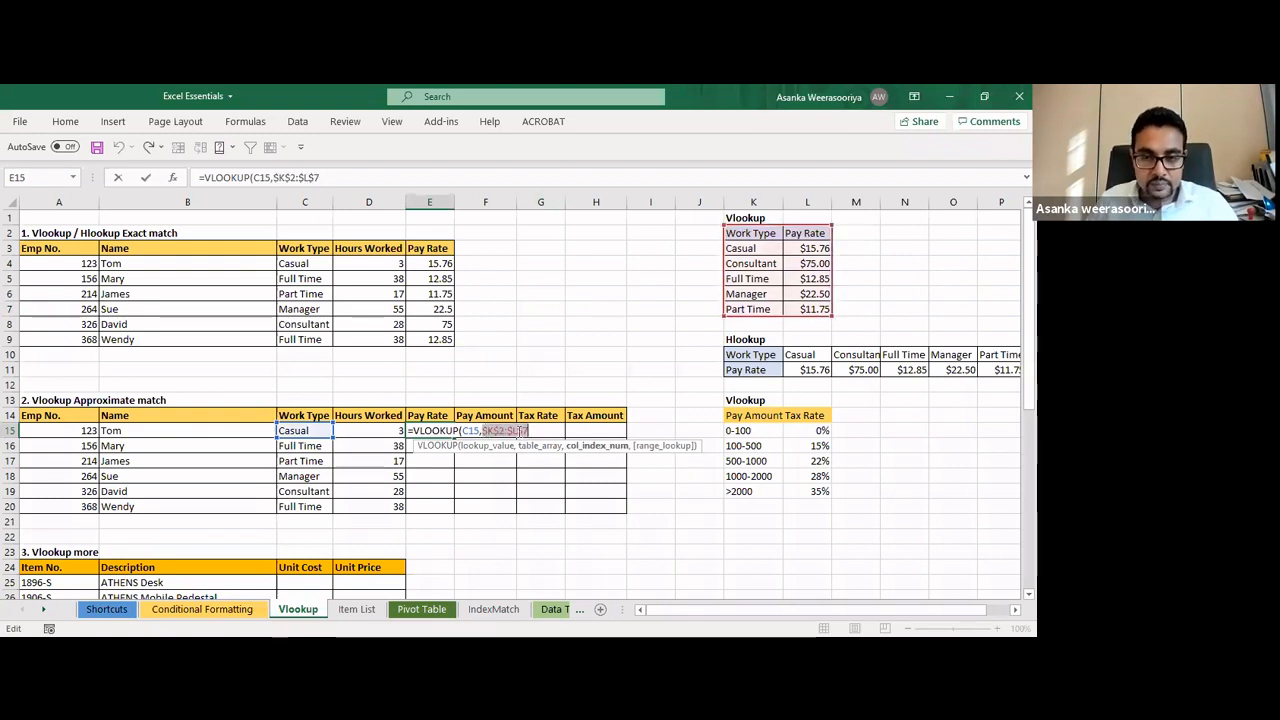
{"action": "left_click", "coordinate": [537, 432]}
Complete the VLOOKUP formula in E15 with column index 2 and FALSE, and fill it down to E20
{"action": "type", "text": ","}
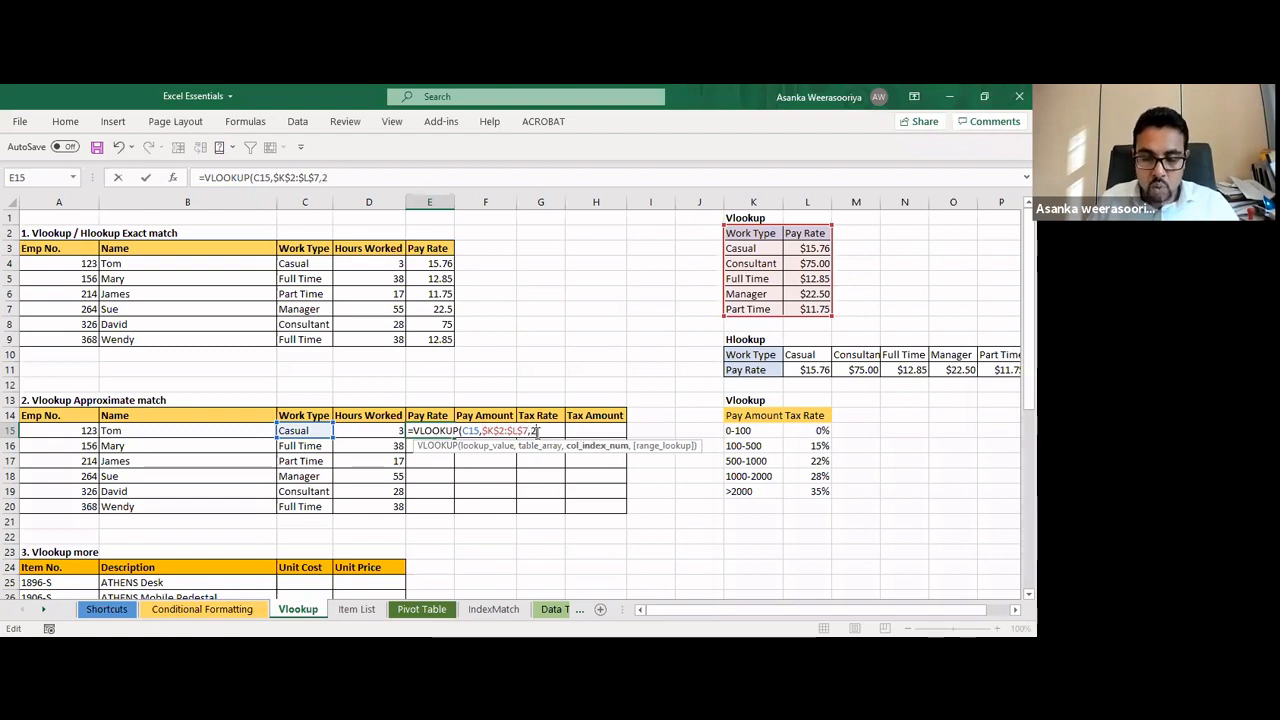
{"action": "type", "text": "2,fa"}
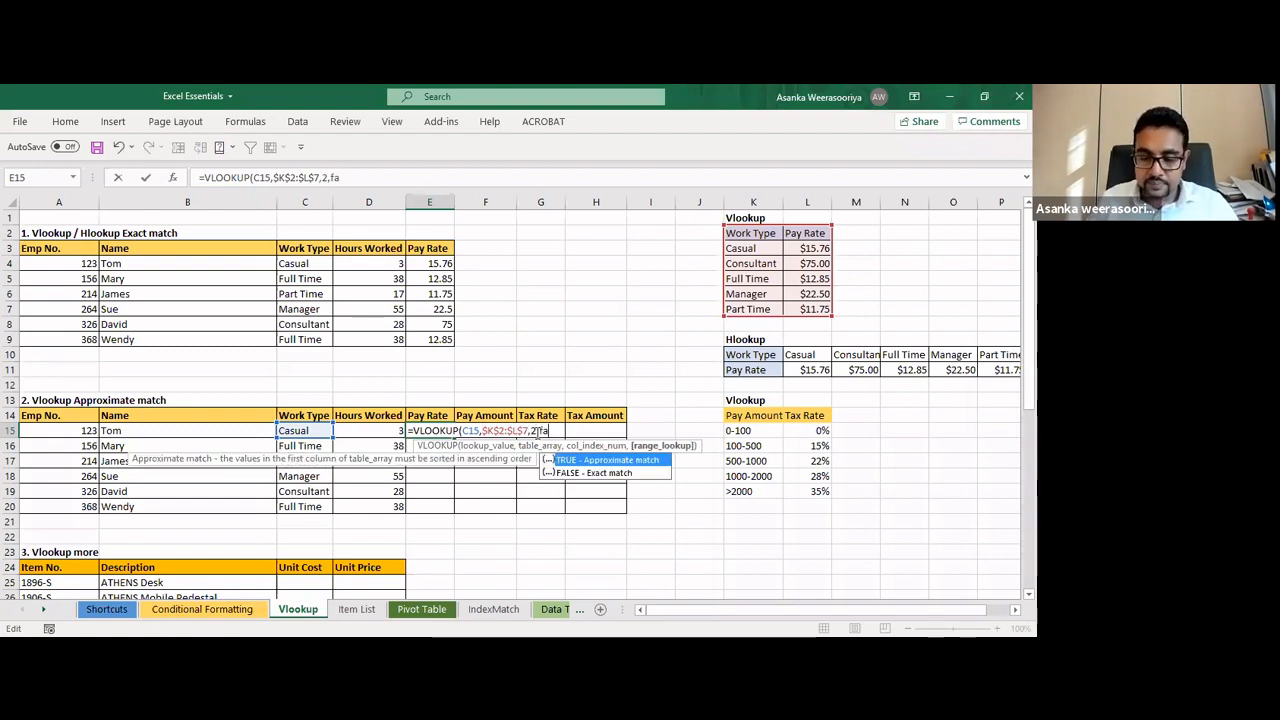
{"action": "type", "text": "lse)"}
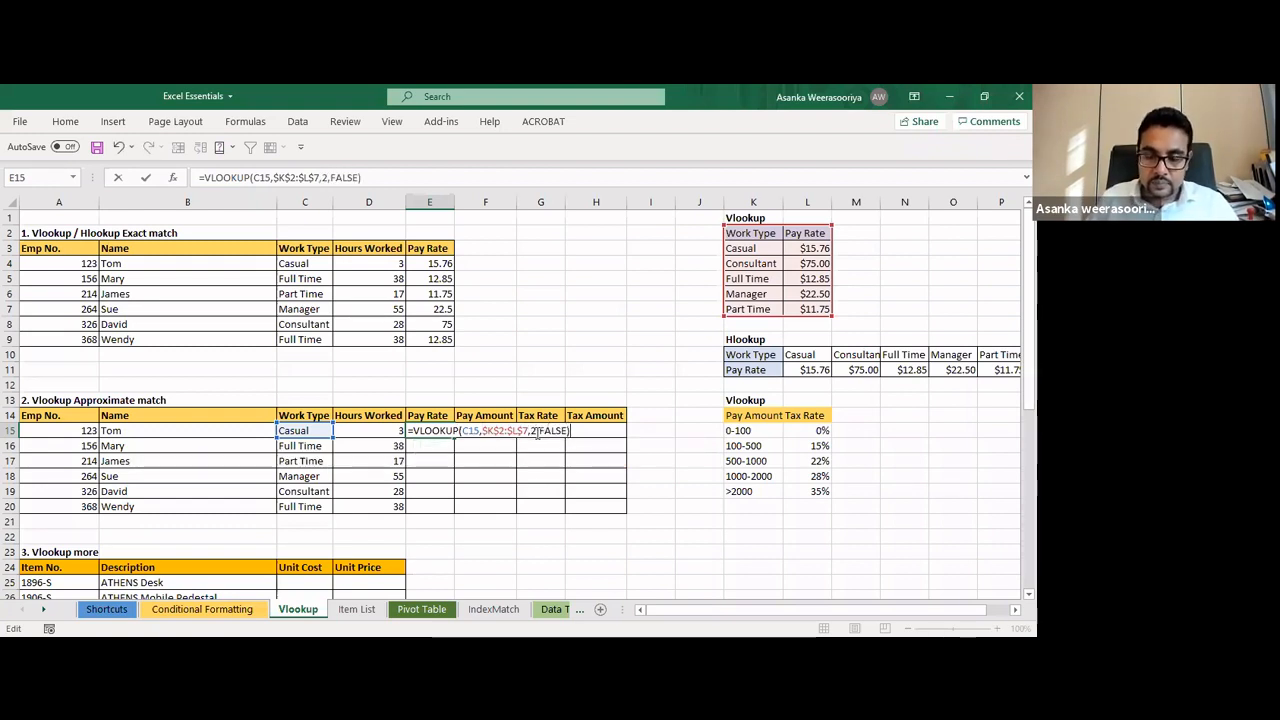
{"action": "key", "text": "Return"}
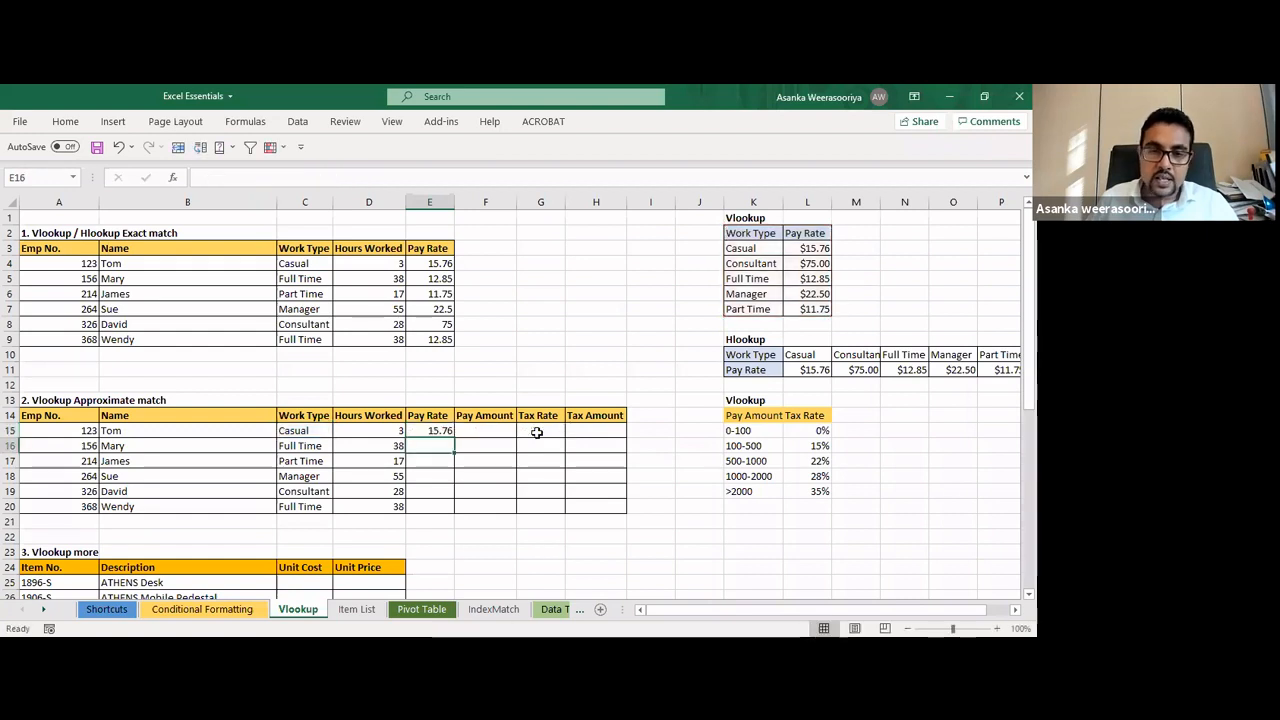
{"action": "left_click", "coordinate": [441, 433]}
{"action": "left_click_drag", "start_coordinate": [455, 471], "coordinate": [456, 515]}
Calculate Pay Amount in F15 as hours worked times pay rate (=D15*E15) and fill the formula down to F20
{"action": "left_click", "coordinate": [483, 432]}
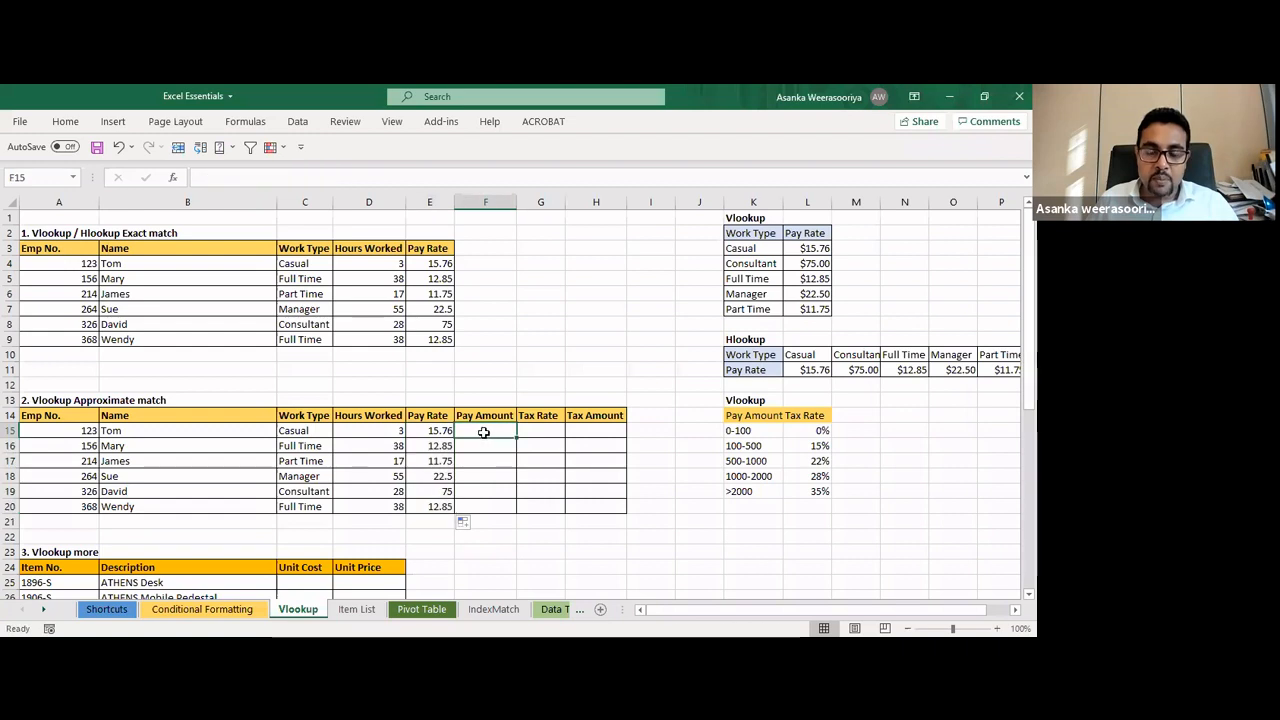
{"action": "type", "text": "="}
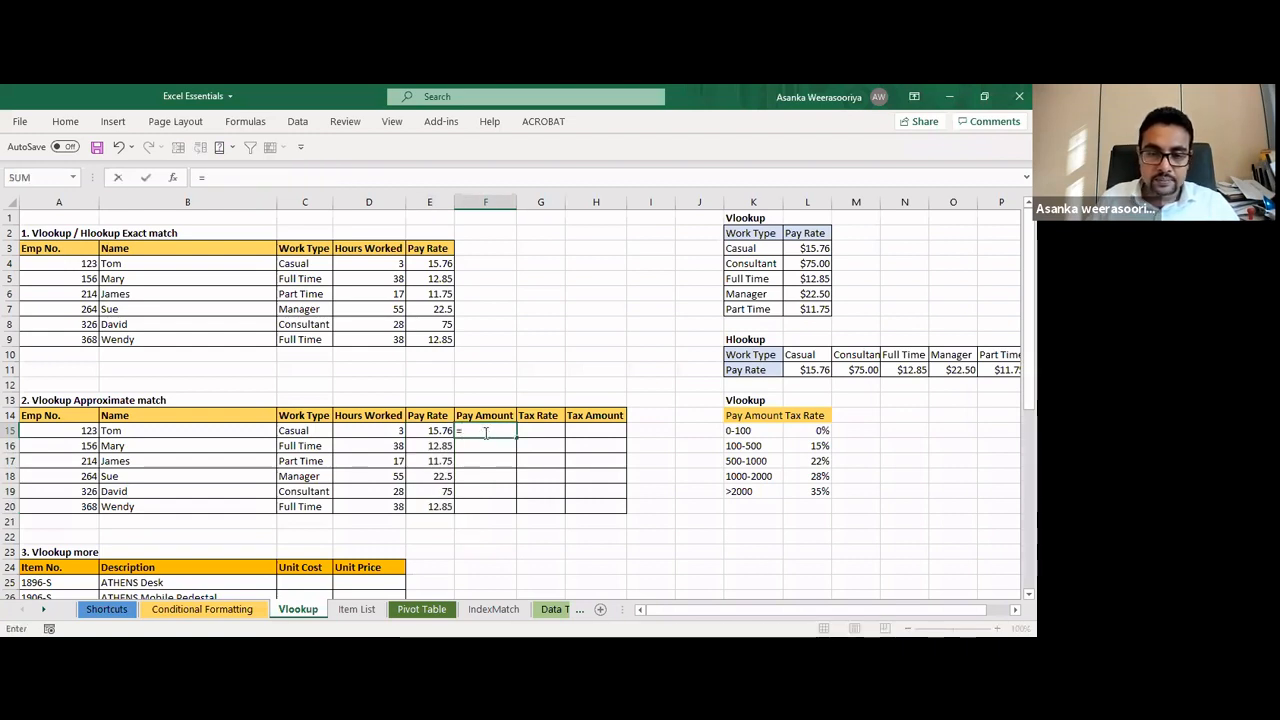
{"action": "left_click", "coordinate": [396, 432]}
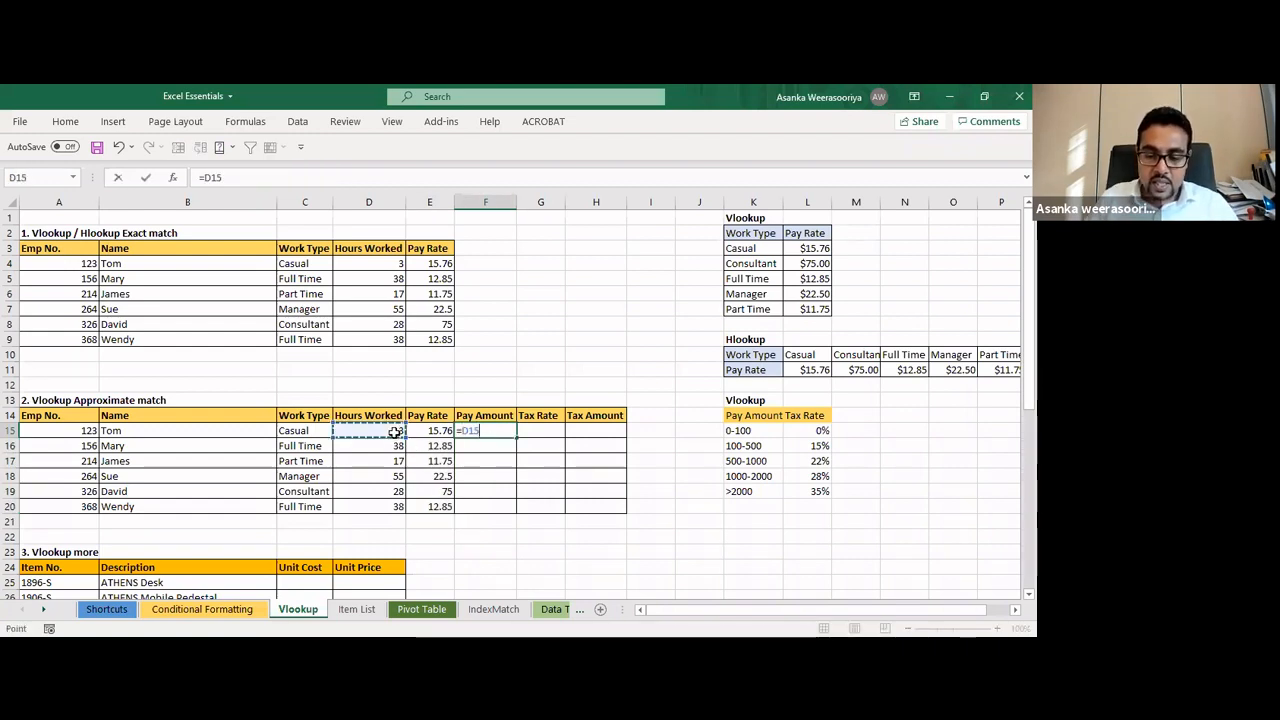
{"action": "type", "text": "*"}
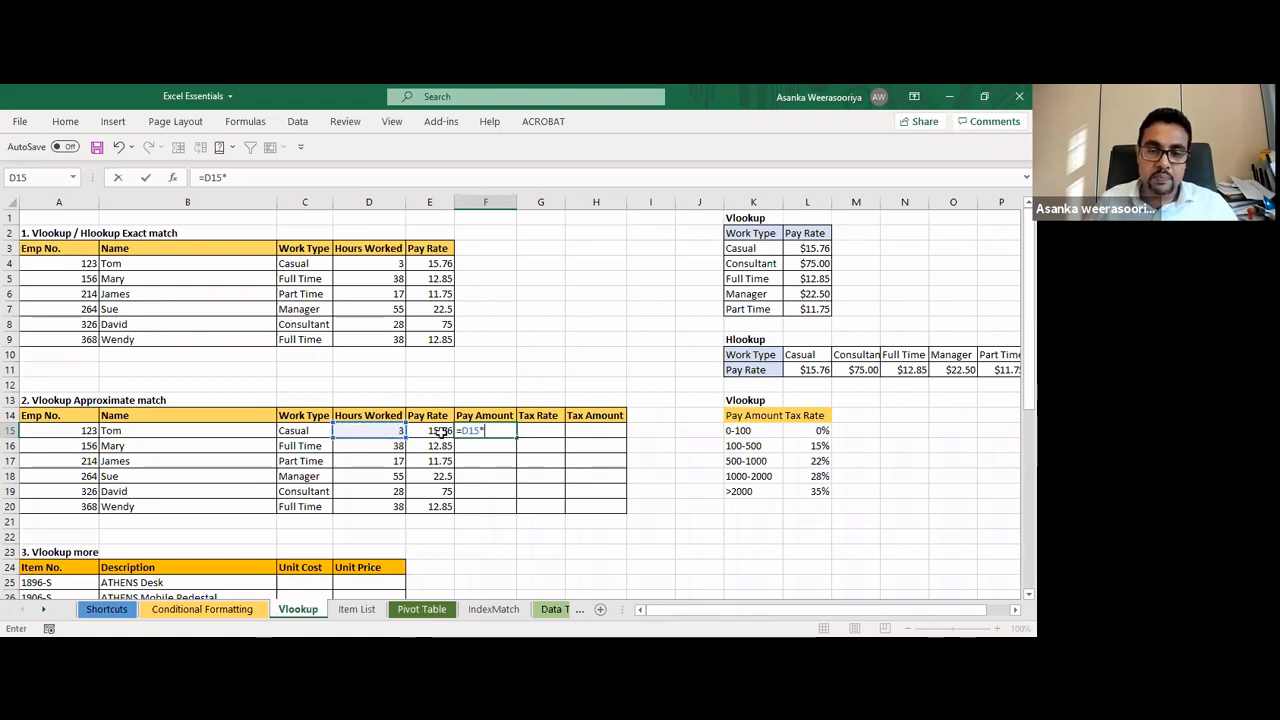
{"action": "left_click", "coordinate": [441, 432]}
{"action": "key", "text": "ctrl+Return"}
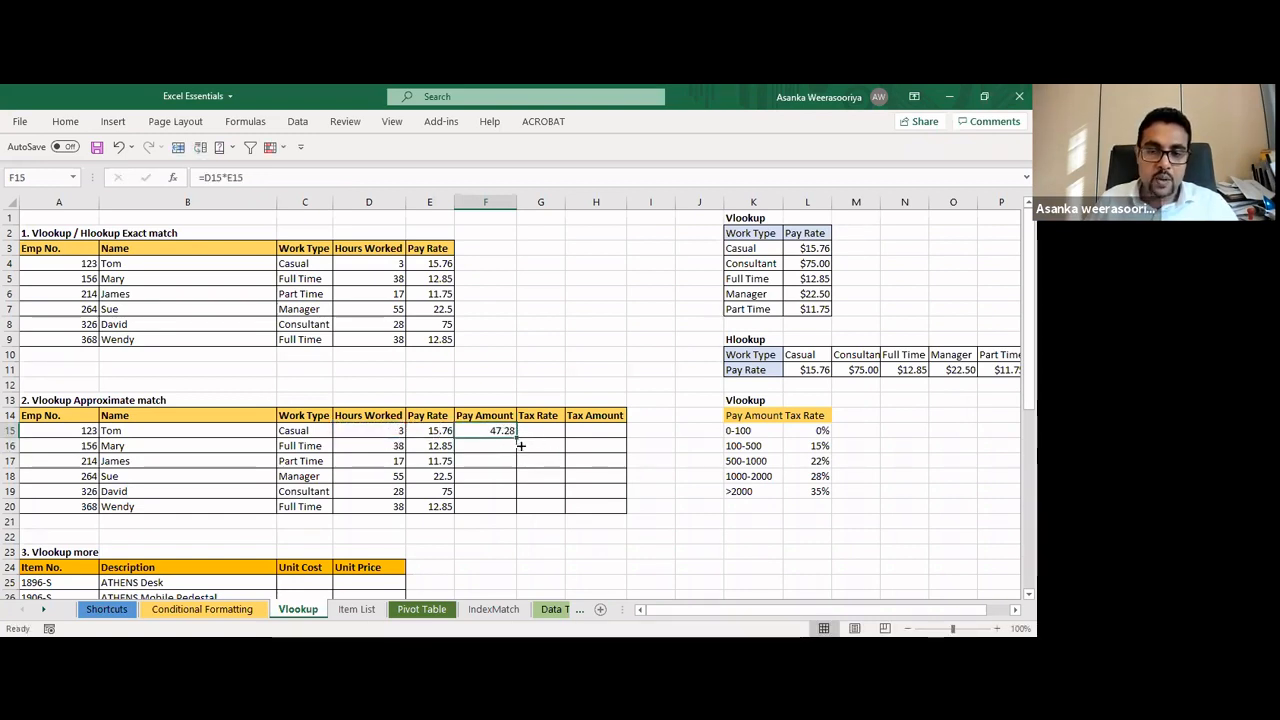
{"action": "double_click", "coordinate": [517, 438]}
Examine the Pay Amount and Tax Rate bracket table in K15:L19 as the source for the Tax Rate column
{"action": "left_click", "coordinate": [540, 431]}
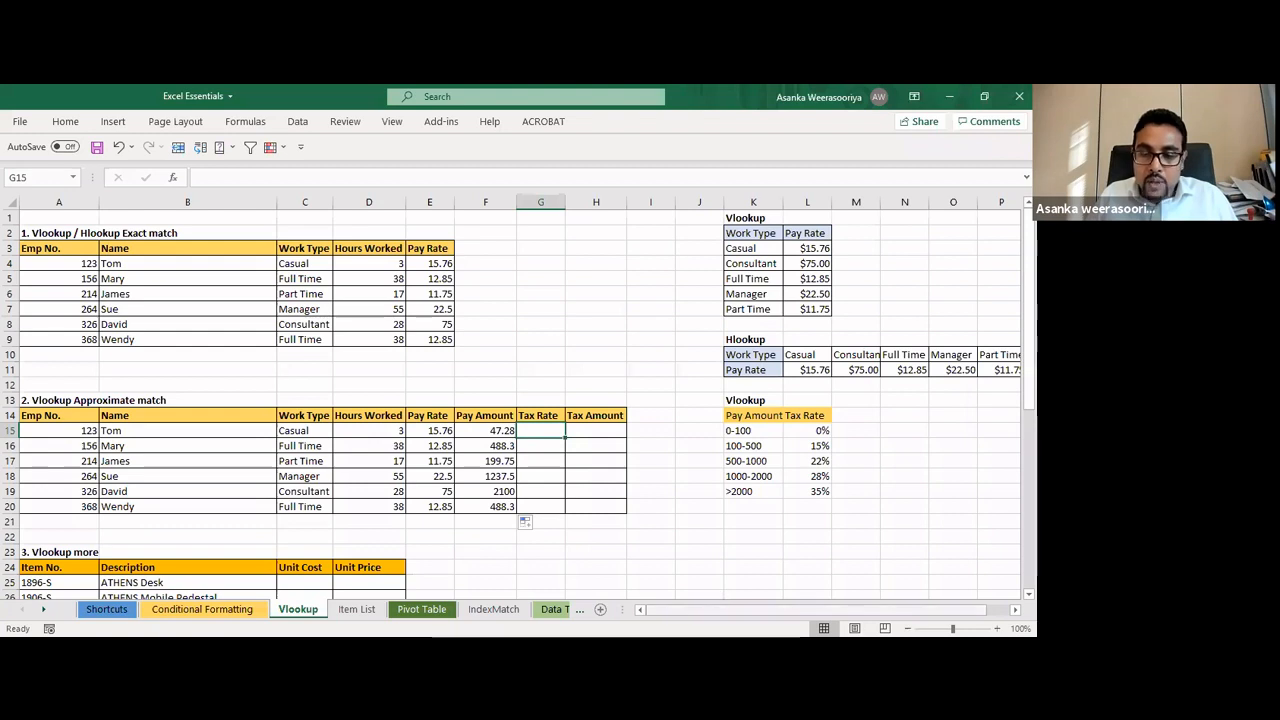
{"action": "scroll", "coordinate": [740, 551], "scroll_direction": "right", "scroll_amount": 1}
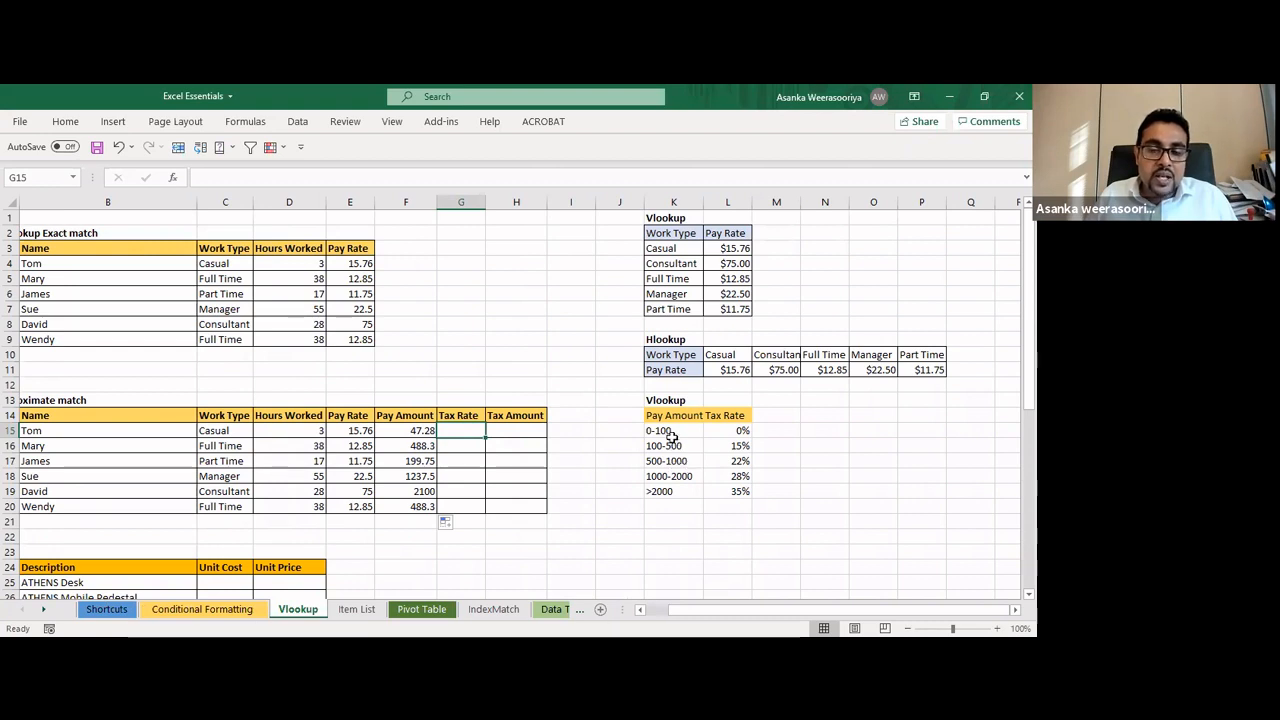
{"action": "left_click_drag", "start_coordinate": [662, 430], "coordinate": [735, 491]}
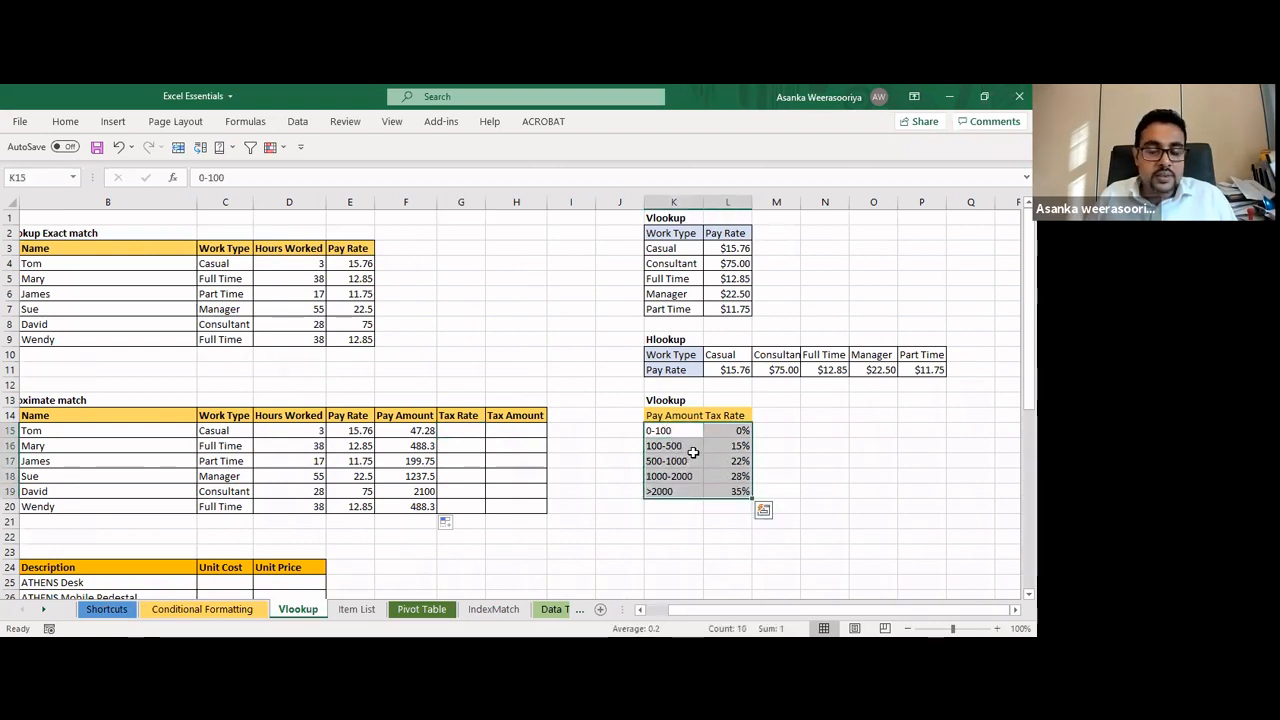
Review the individual pay amount ranges and their tax rates in K14:L19 for use in an approximate-match lookup
{"action": "left_click_drag", "start_coordinate": [685, 420], "coordinate": [731, 488]}
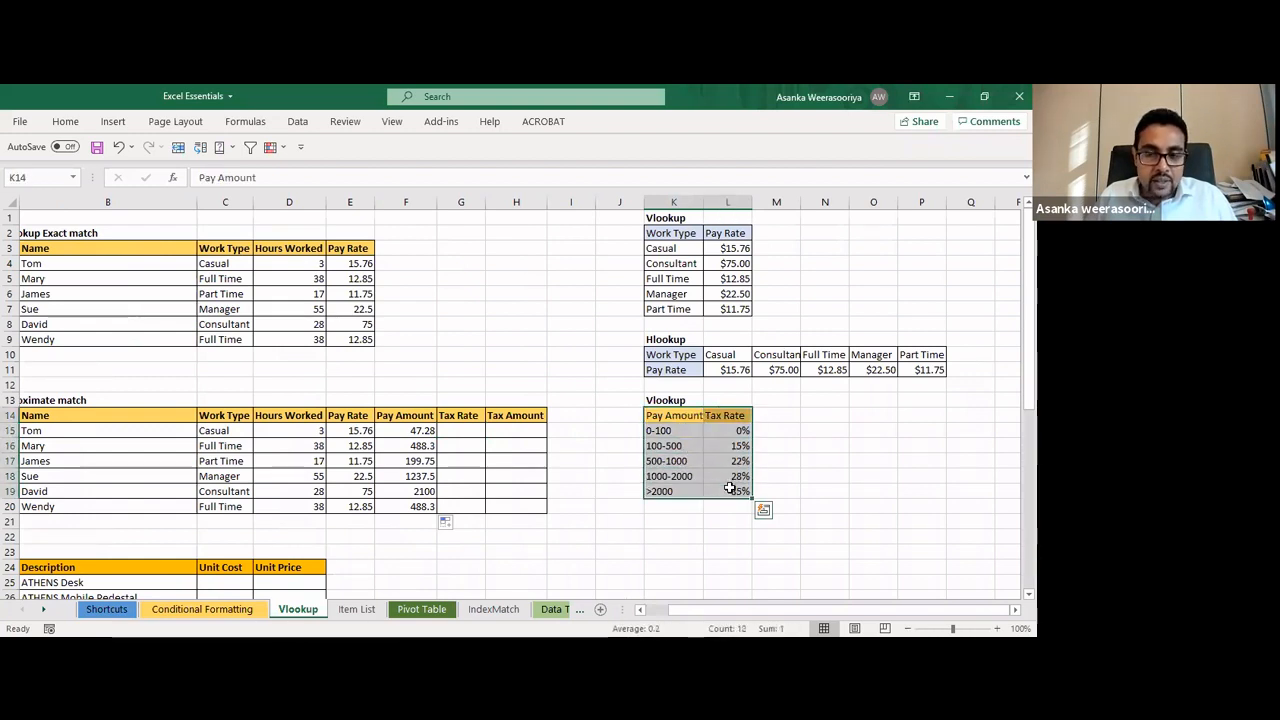
{"action": "left_click", "coordinate": [711, 446]}
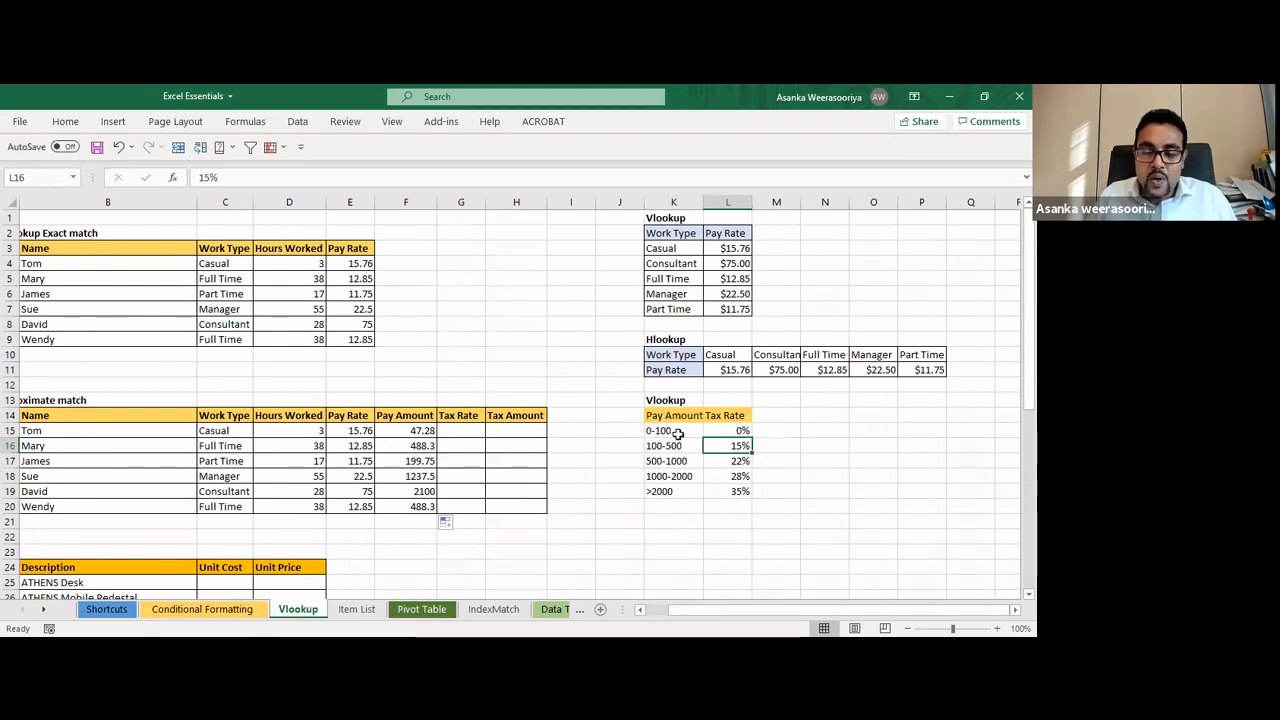
{"action": "left_click", "coordinate": [683, 430]}
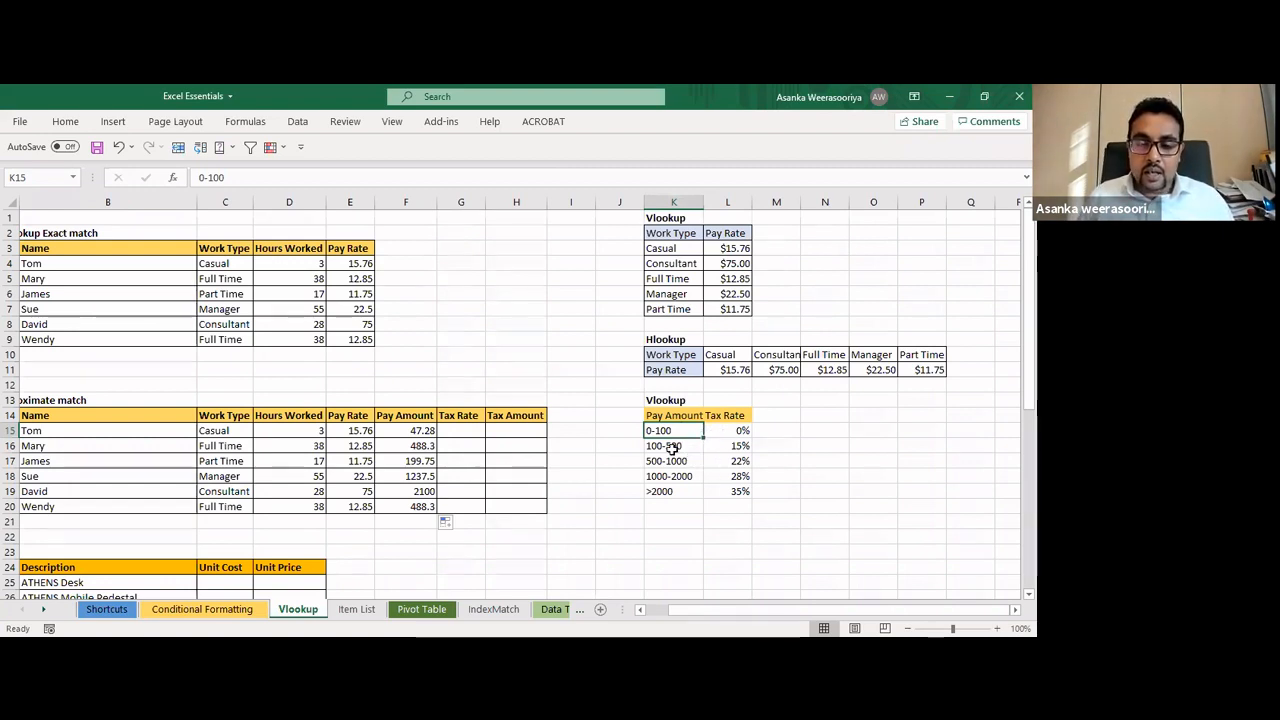
{"action": "left_click", "coordinate": [679, 450]}
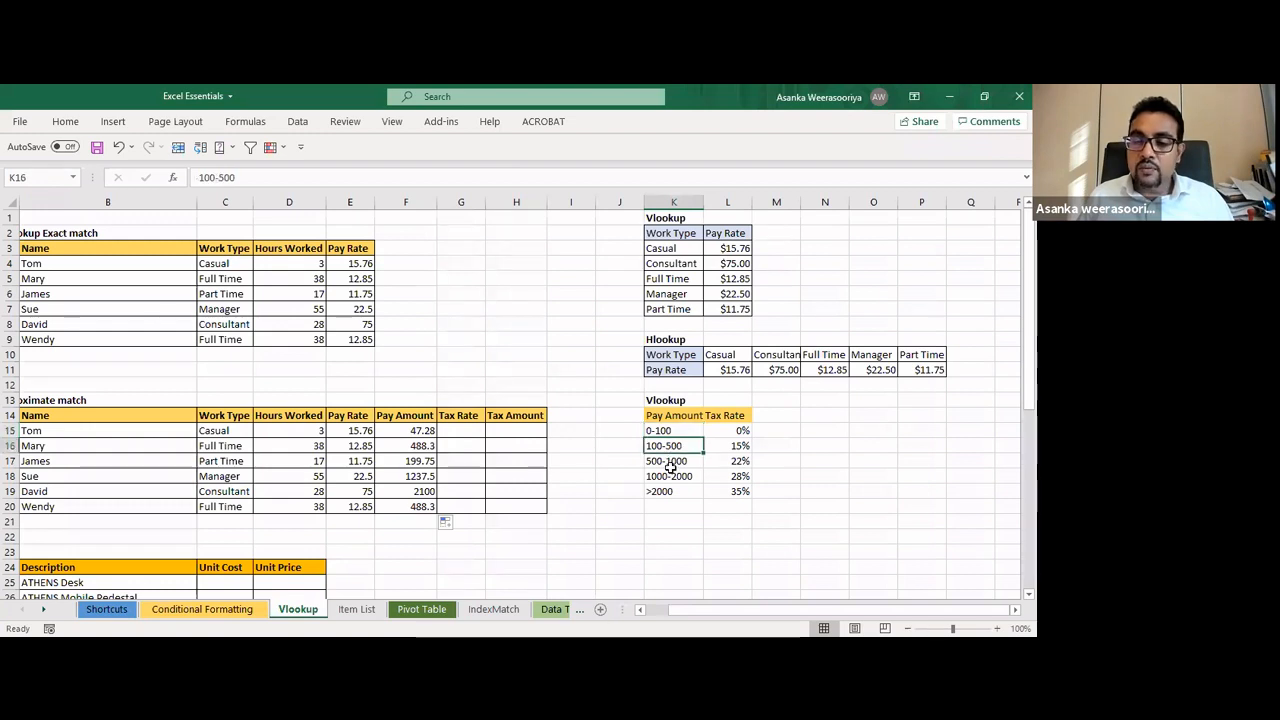
{"action": "left_click", "coordinate": [673, 463]}
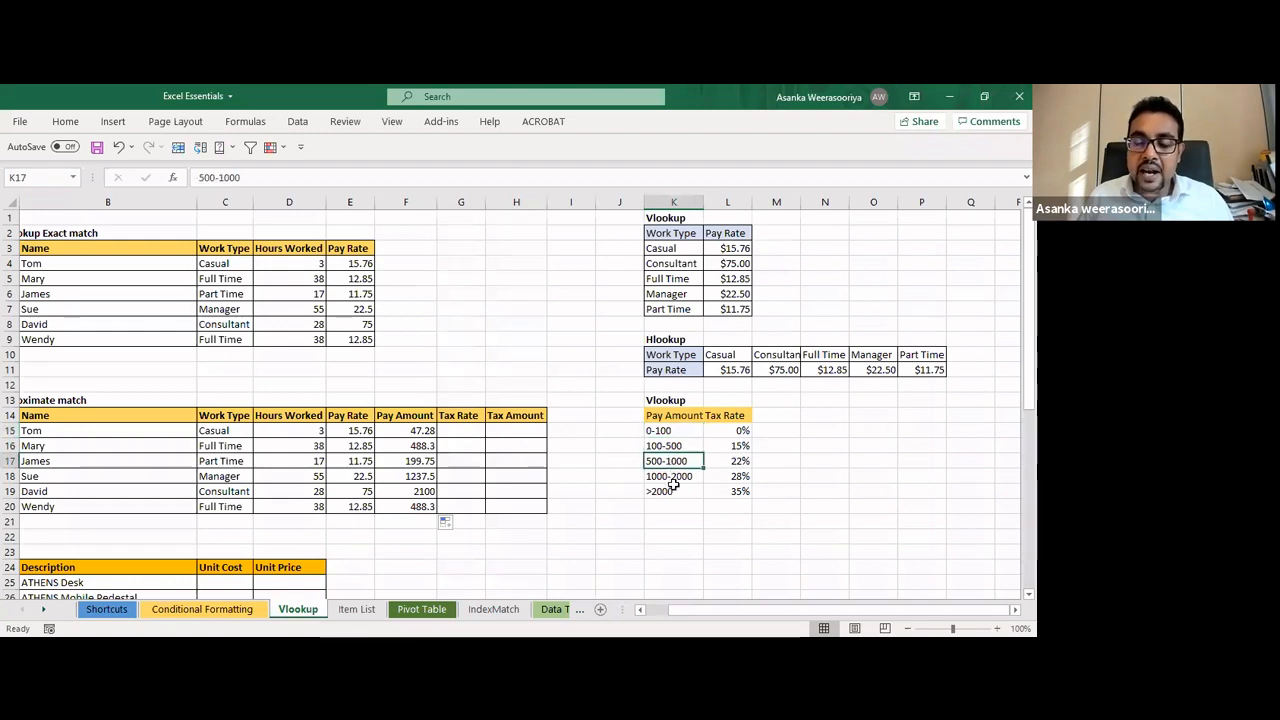
{"action": "left_click", "coordinate": [705, 445]}
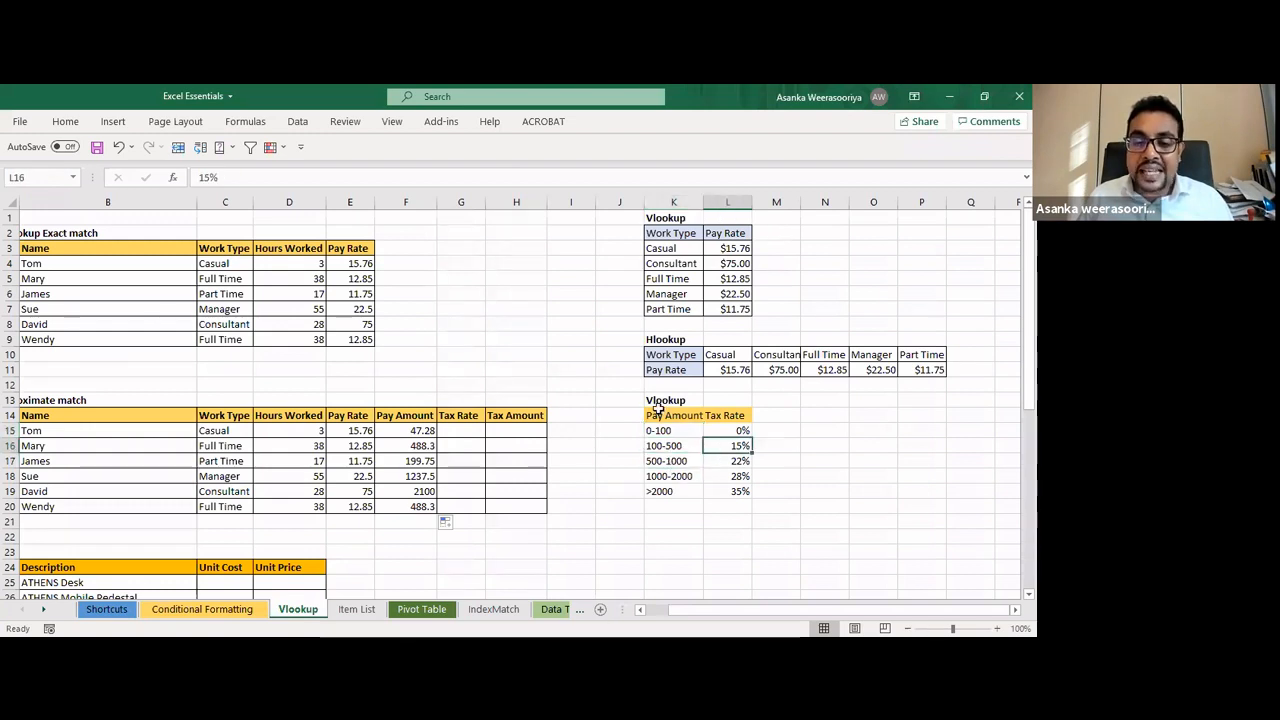
{"action": "left_click_drag", "start_coordinate": [658, 405], "coordinate": [729, 485]}
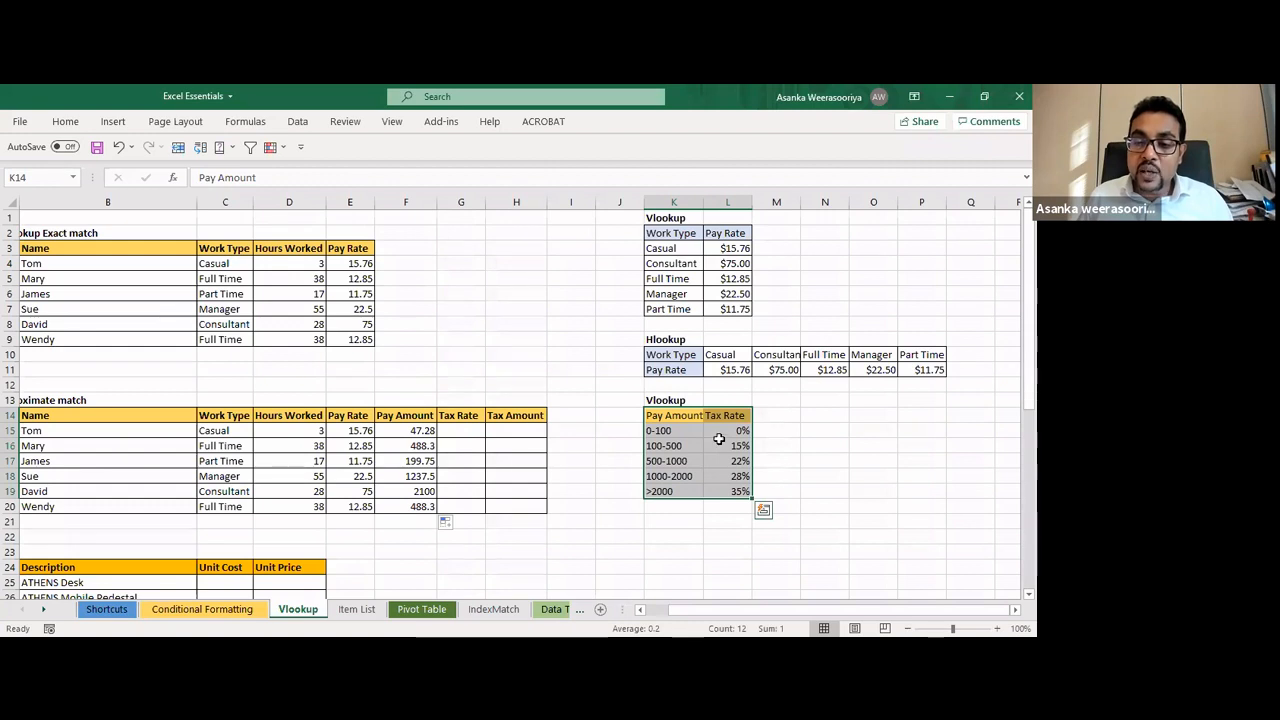
{"action": "left_click", "coordinate": [734, 434]}
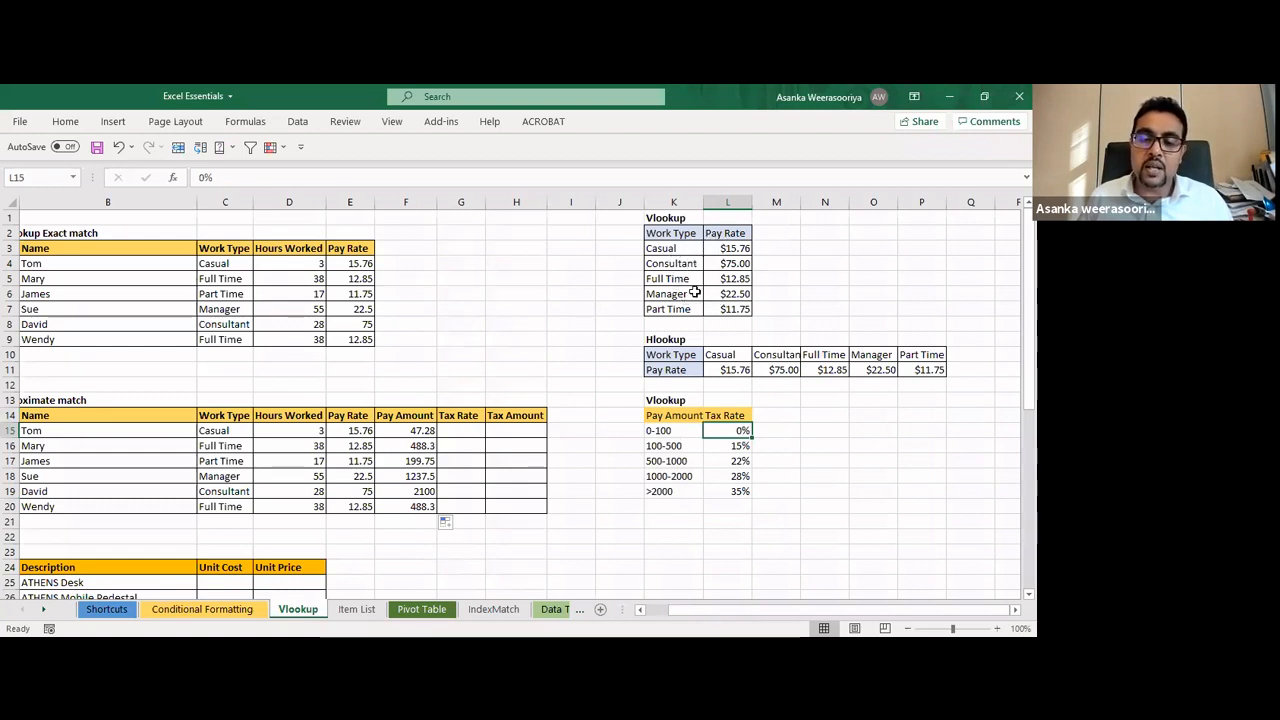
{"action": "left_click", "coordinate": [667, 432]}
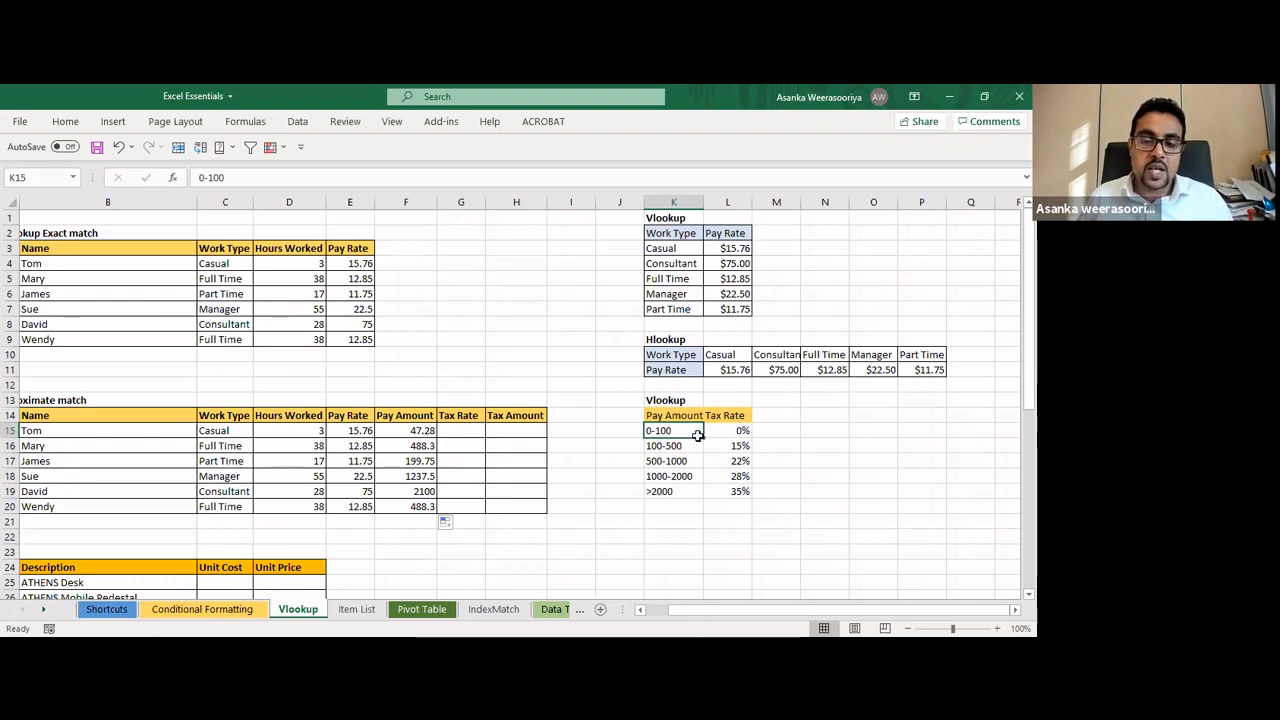
{"action": "left_click", "coordinate": [679, 446]}
{"action": "left_click", "coordinate": [682, 477]}
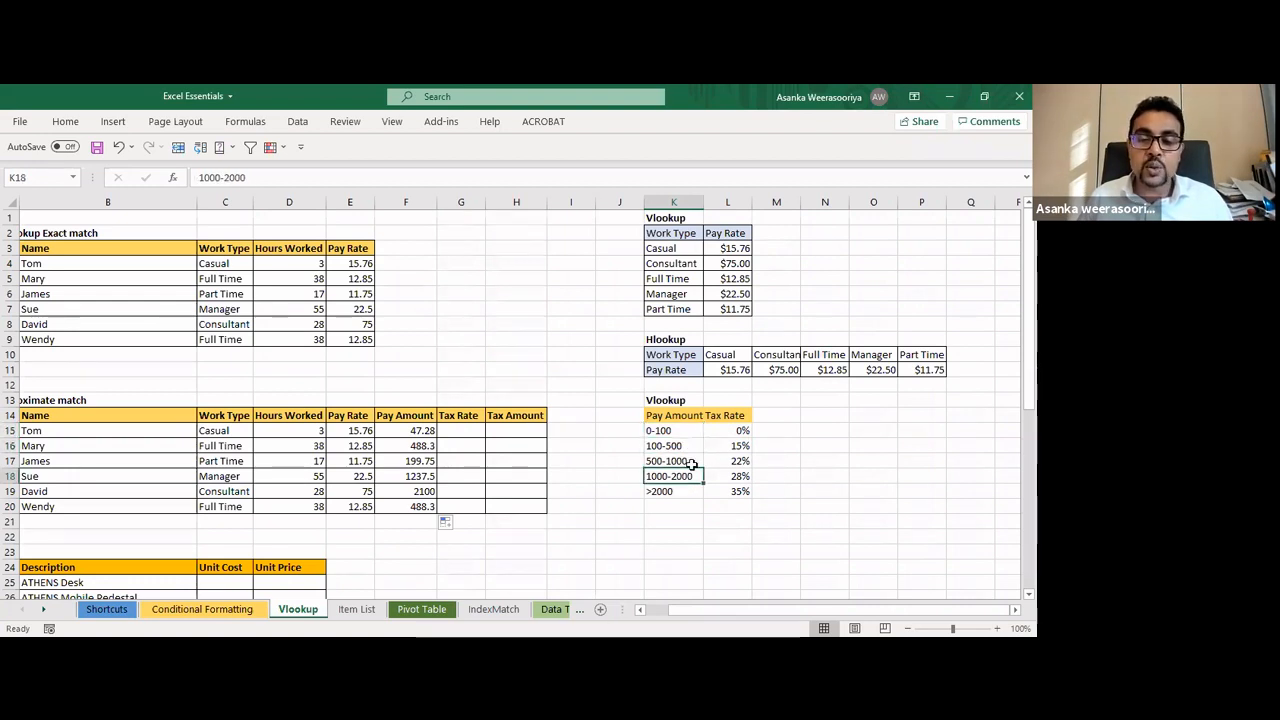
Copy the Pay Amount and Tax Rate headers from K14:L14 to N14:O14
{"action": "left_click", "coordinate": [812, 417]}
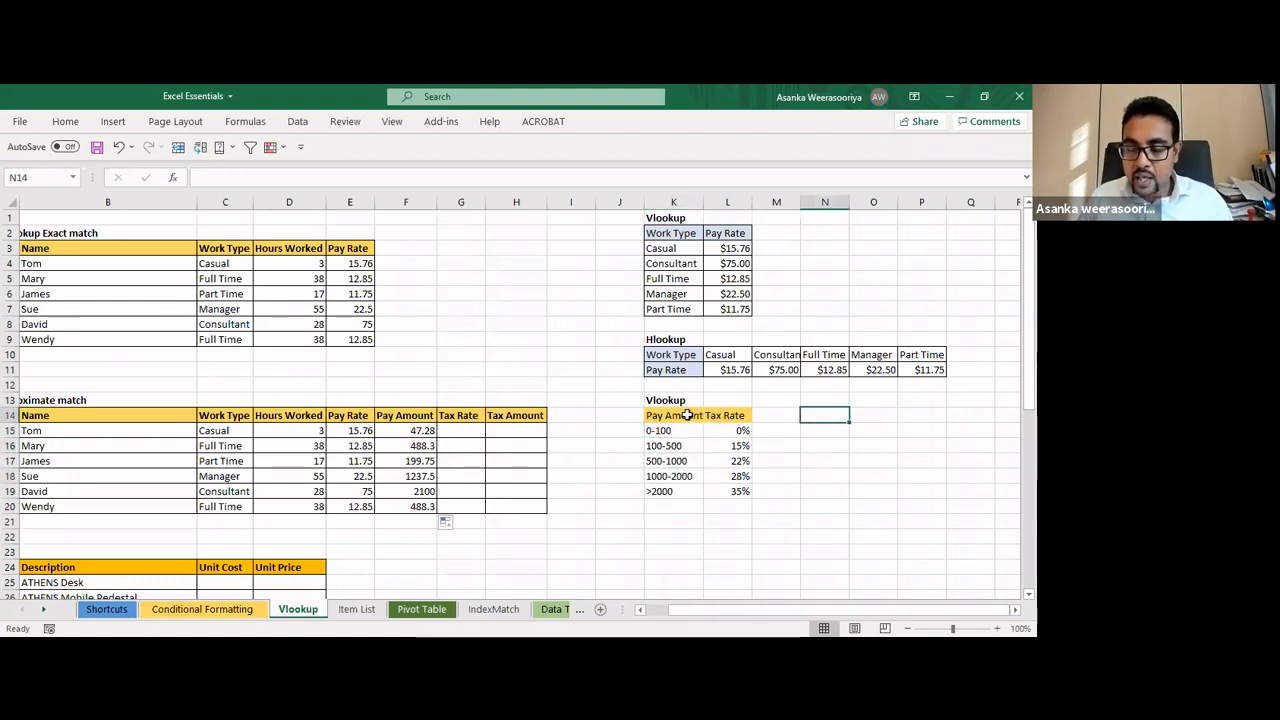
{"action": "left_click", "coordinate": [694, 414]}
{"action": "left_click_drag", "start_coordinate": [716, 415], "coordinate": [724, 418]}
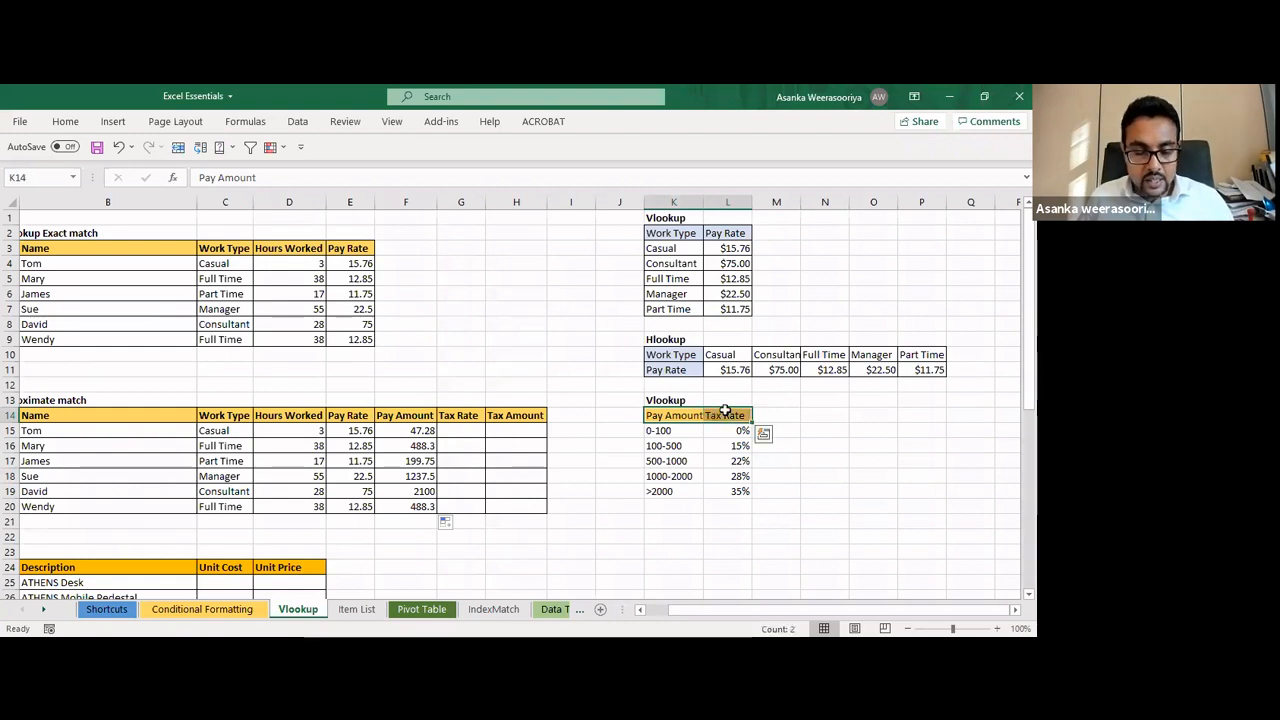
{"action": "key", "text": "ctrl+c"}
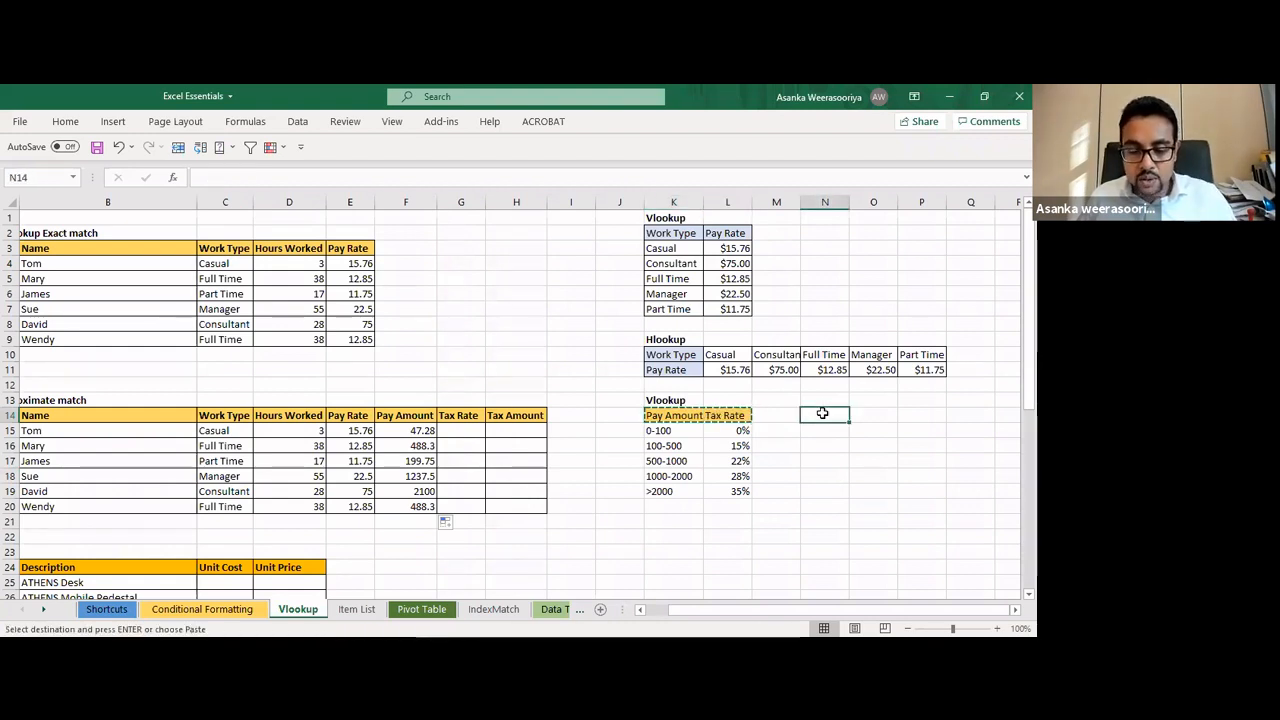
{"action": "key", "text": "ctrl+v"}
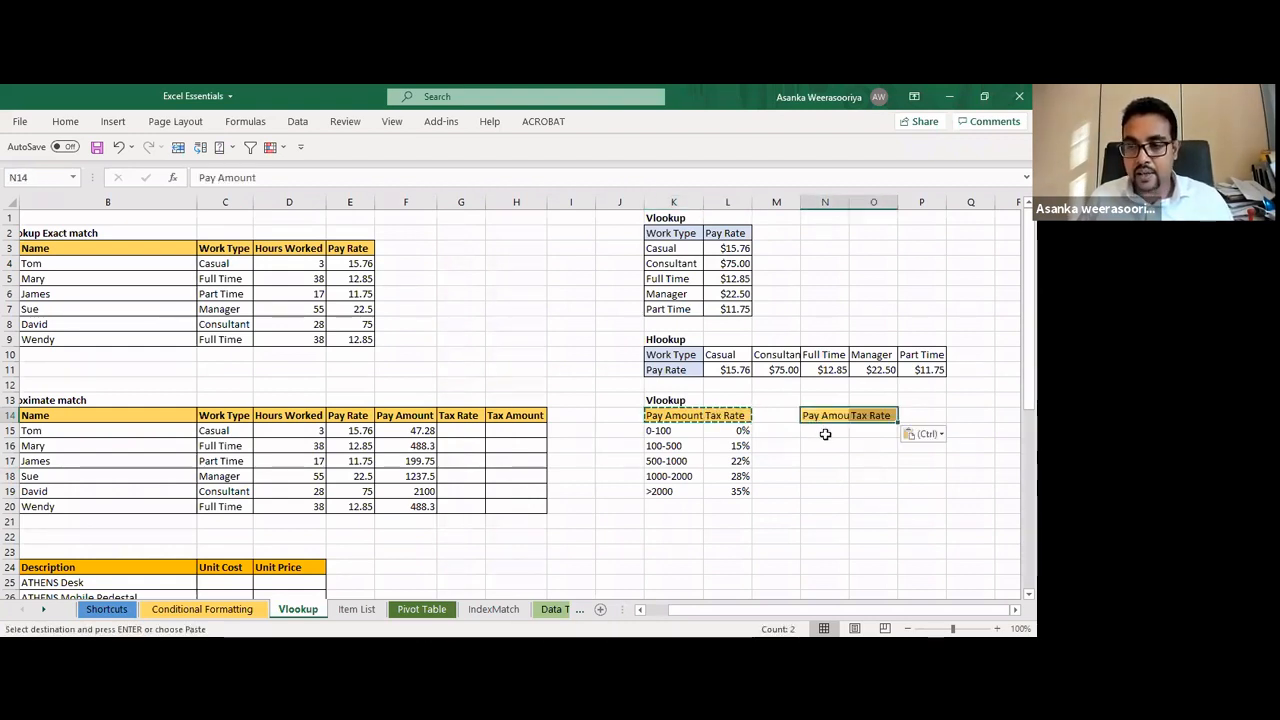
Enter the lower pay amount thresholds 0, 100, 500, 1000 and 2000 in N15:N19
{"action": "left_click", "coordinate": [823, 440]}
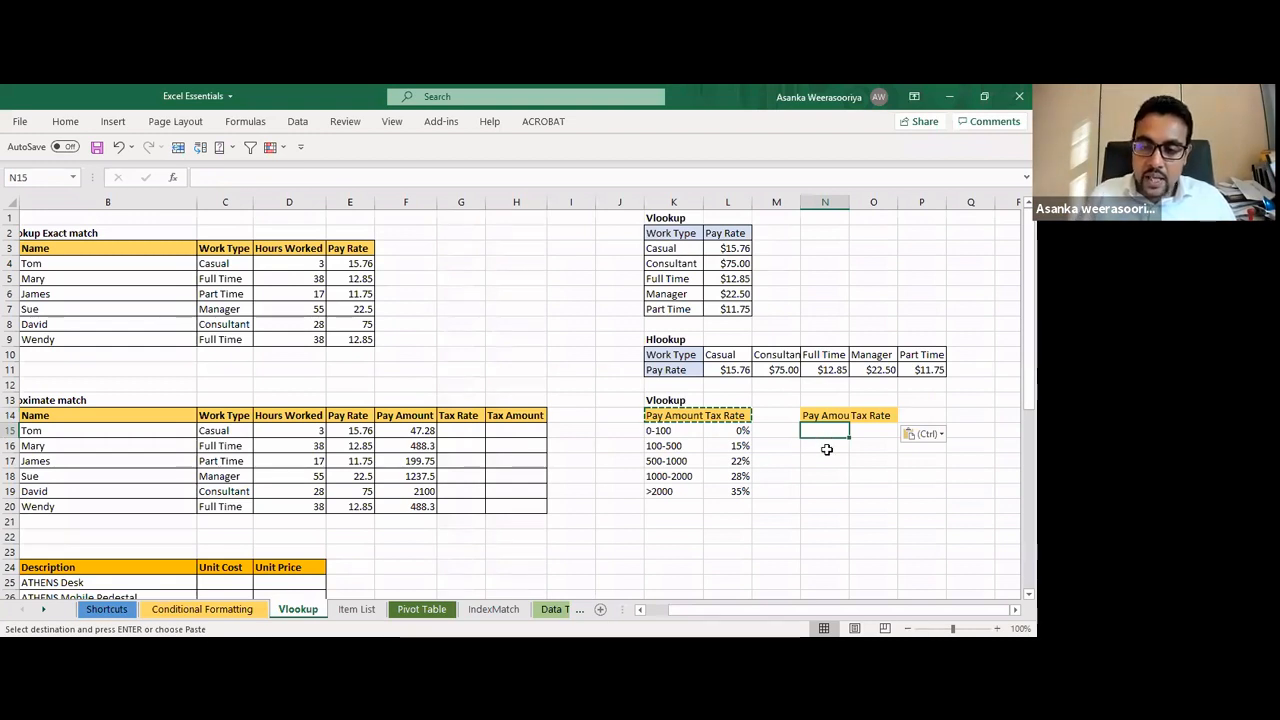
{"action": "type", "text": "0"}
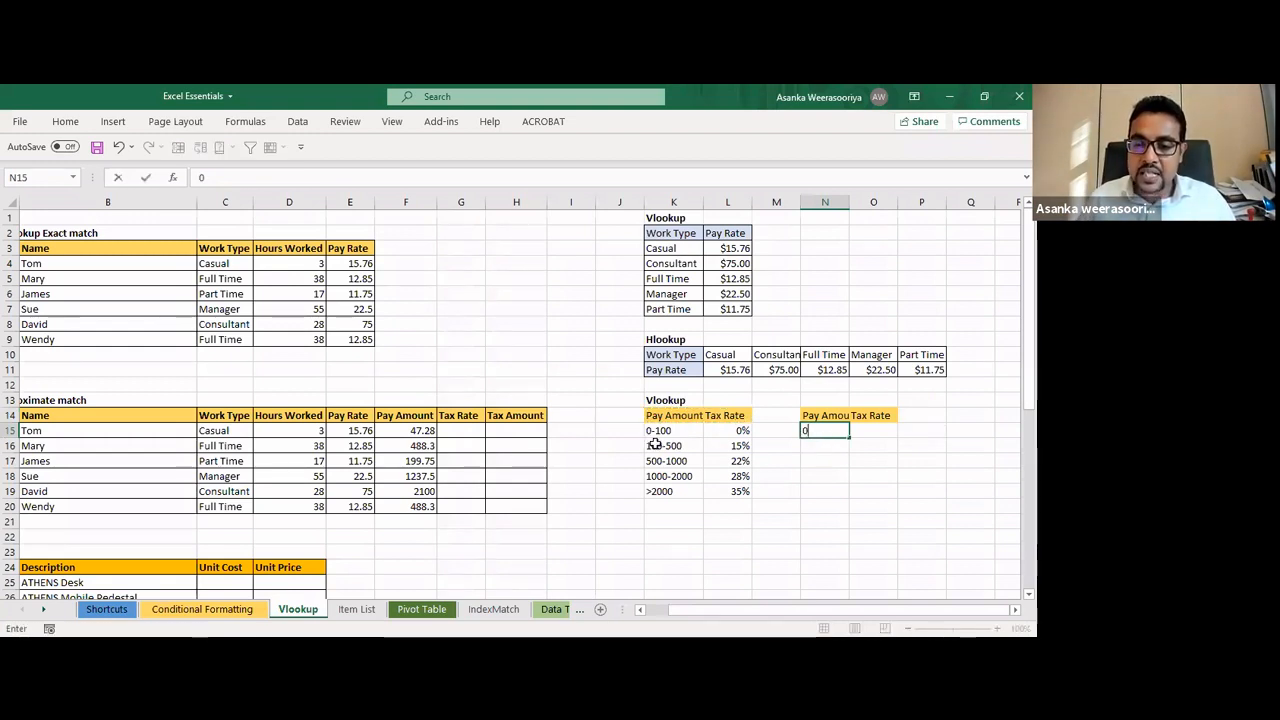
{"action": "left_click", "coordinate": [811, 445]}
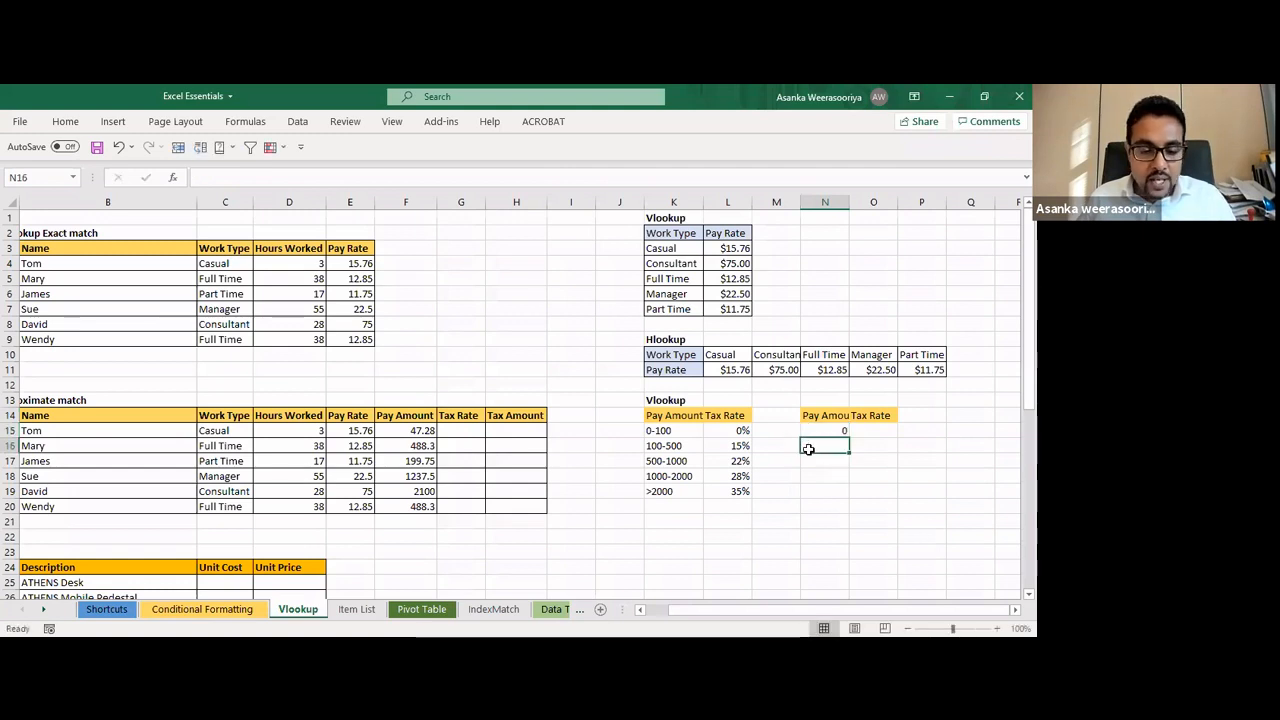
{"action": "type", "text": "100"}
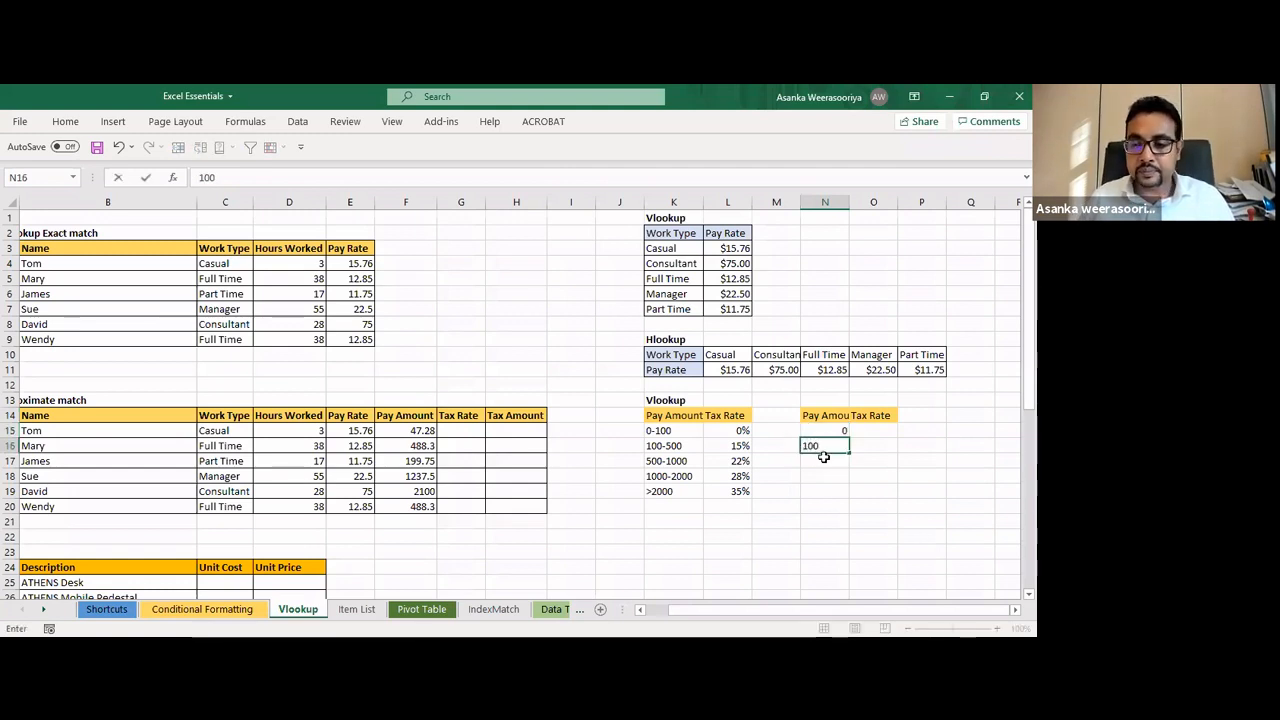
{"action": "left_click", "coordinate": [819, 466]}
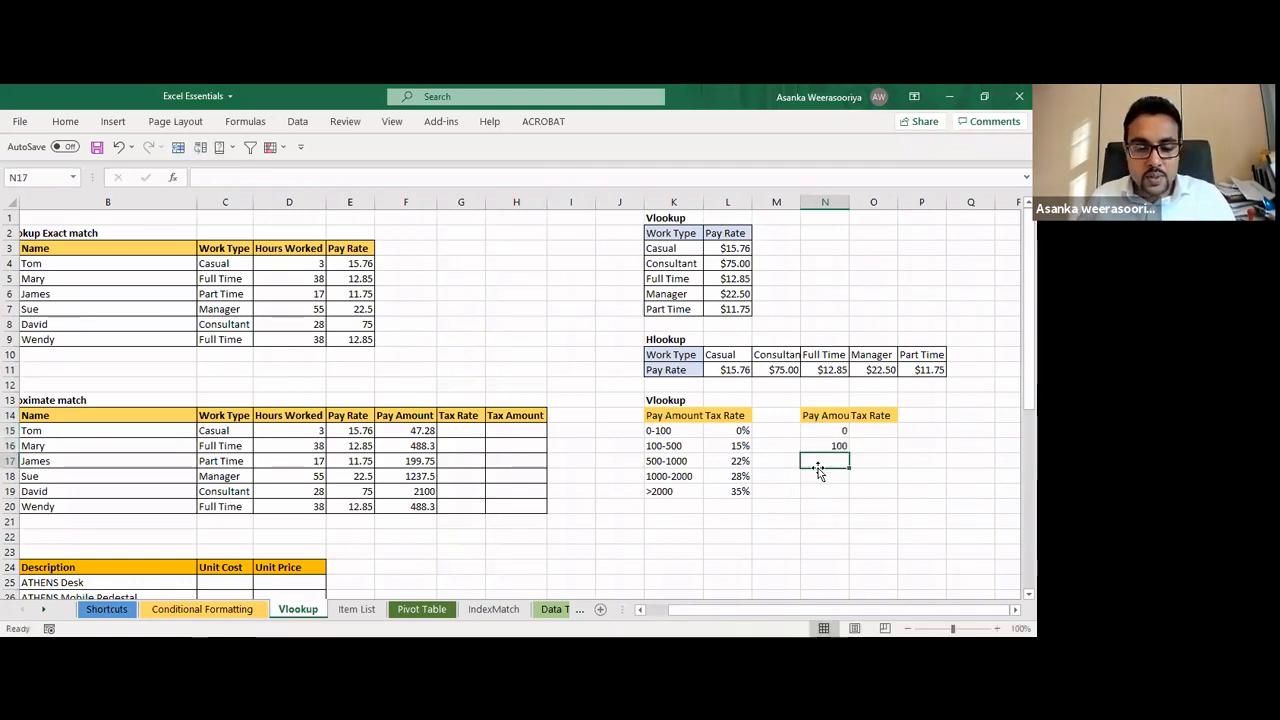
{"action": "type", "text": "500"}
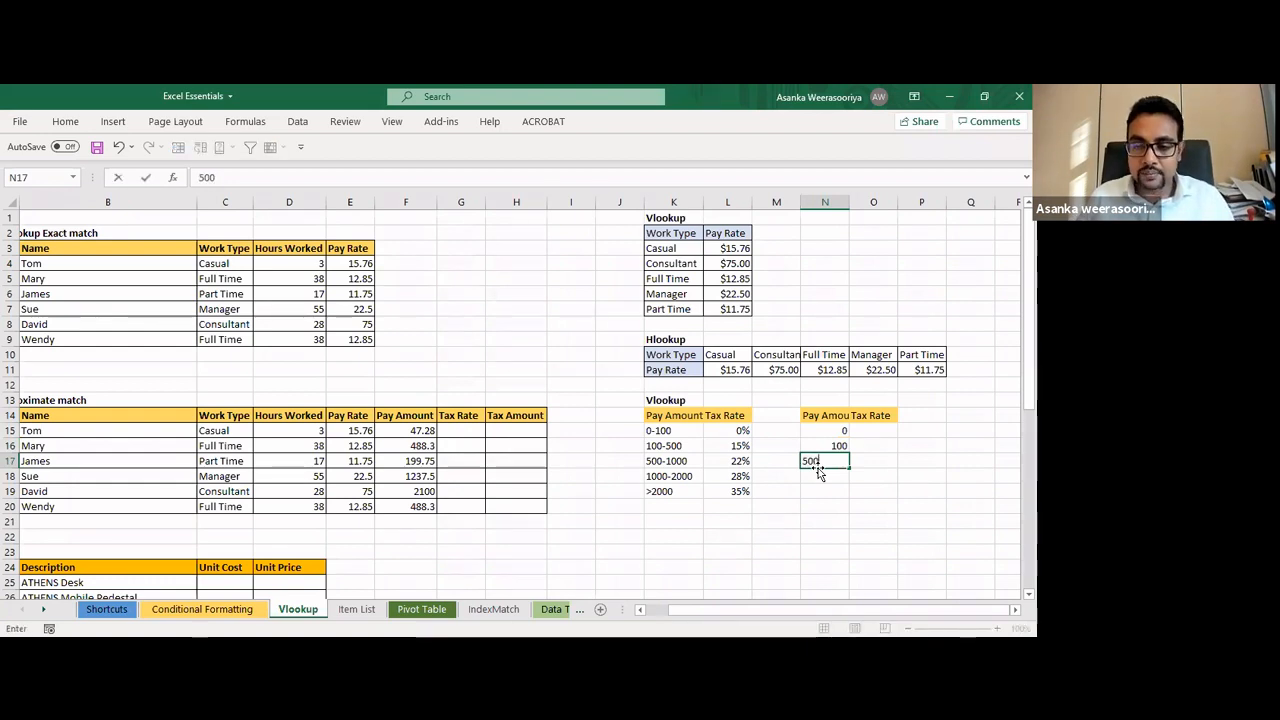
{"action": "left_click", "coordinate": [831, 478]}
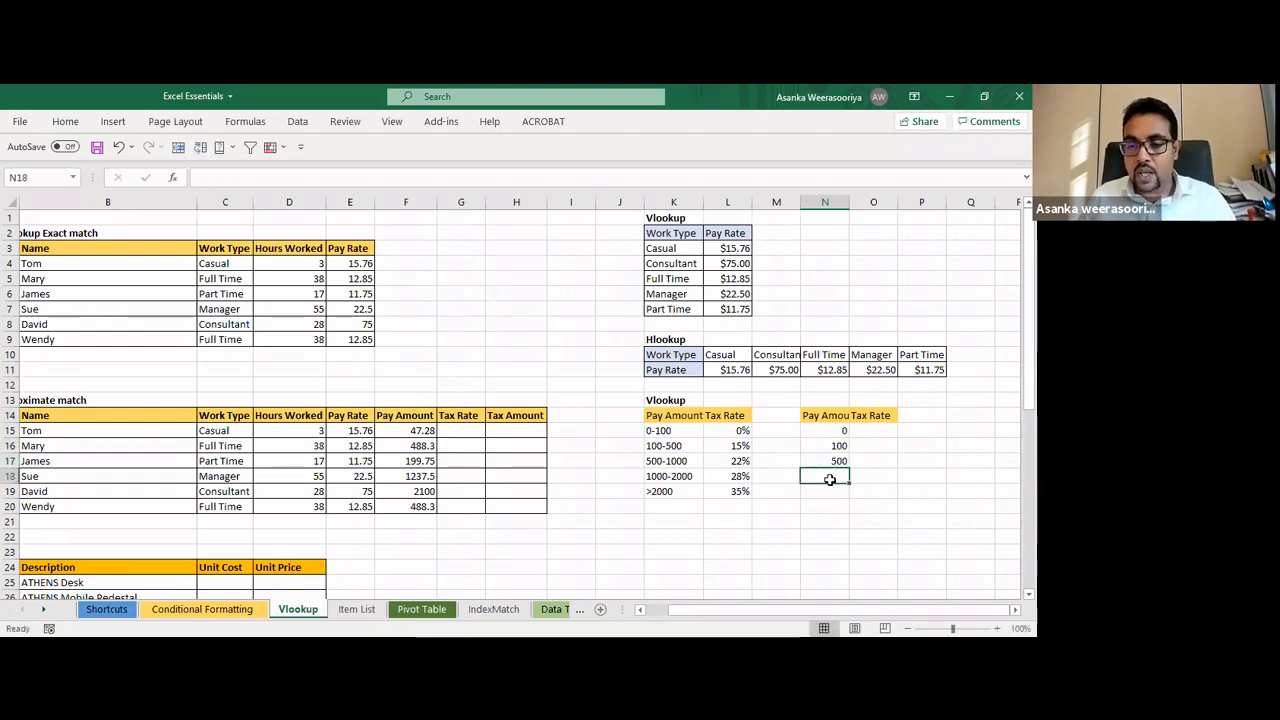
{"action": "type", "text": "1"}
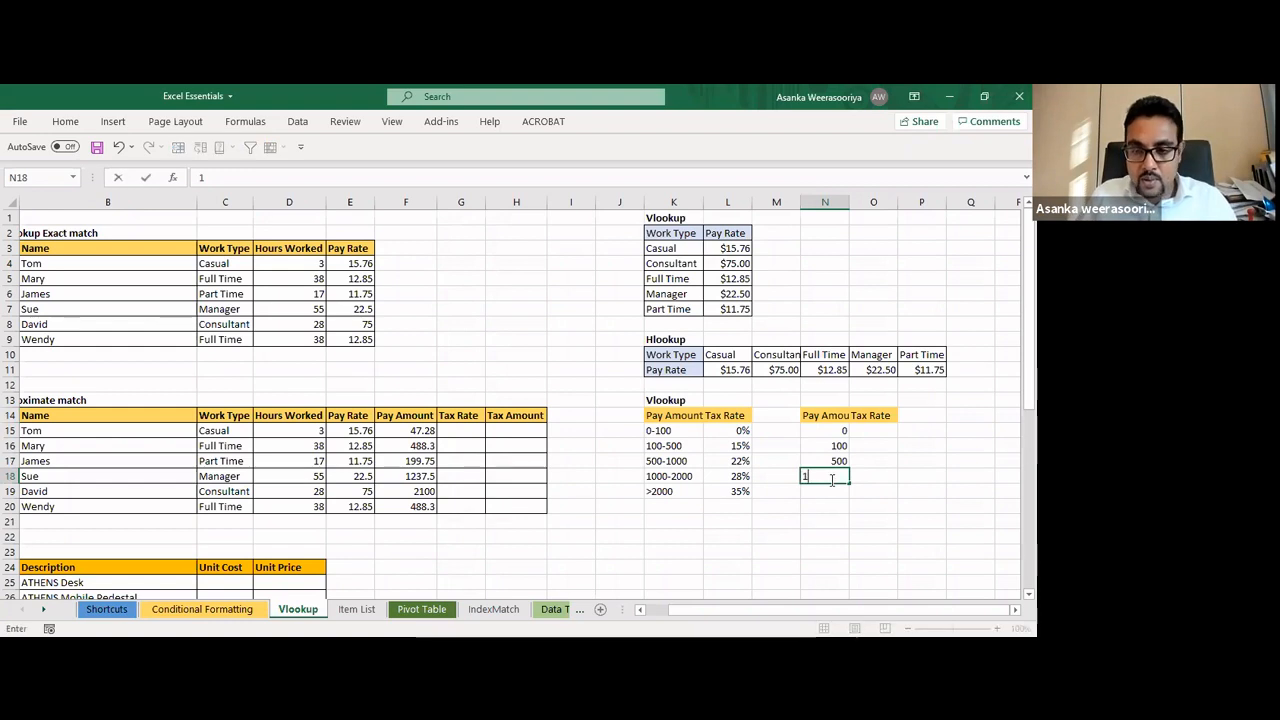
{"action": "type", "text": "000"}
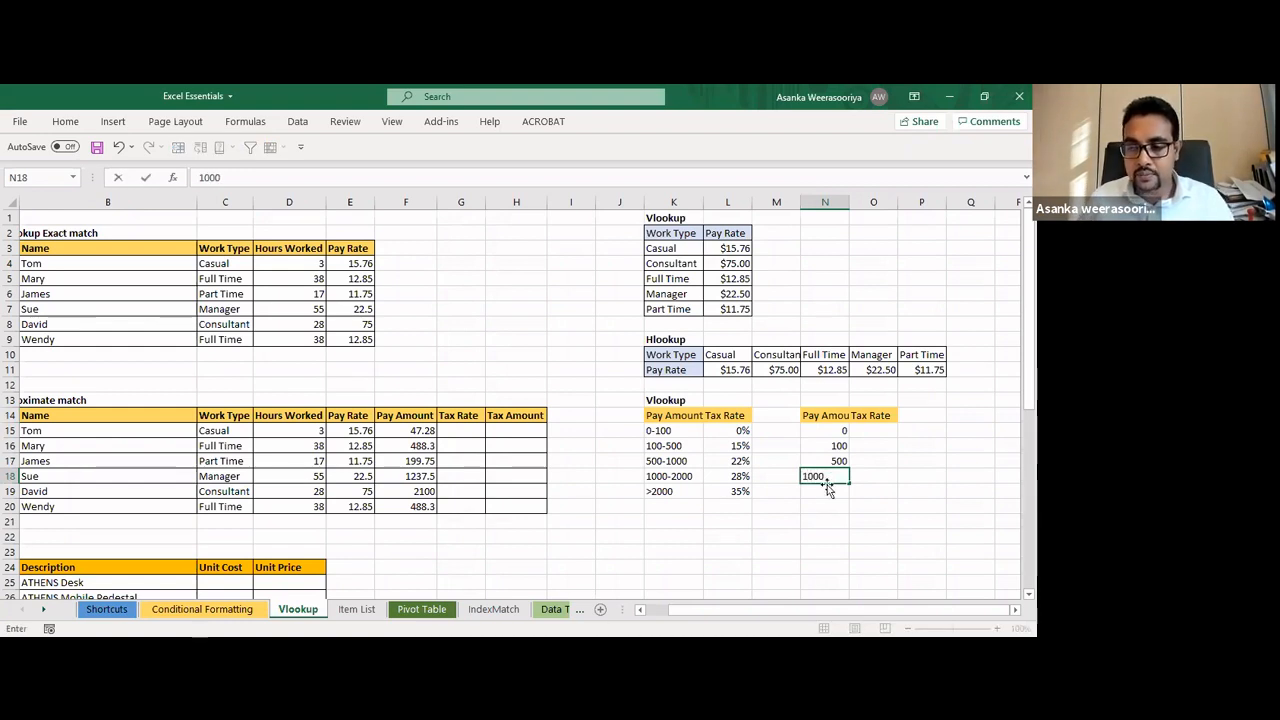
{"action": "left_click", "coordinate": [826, 492]}
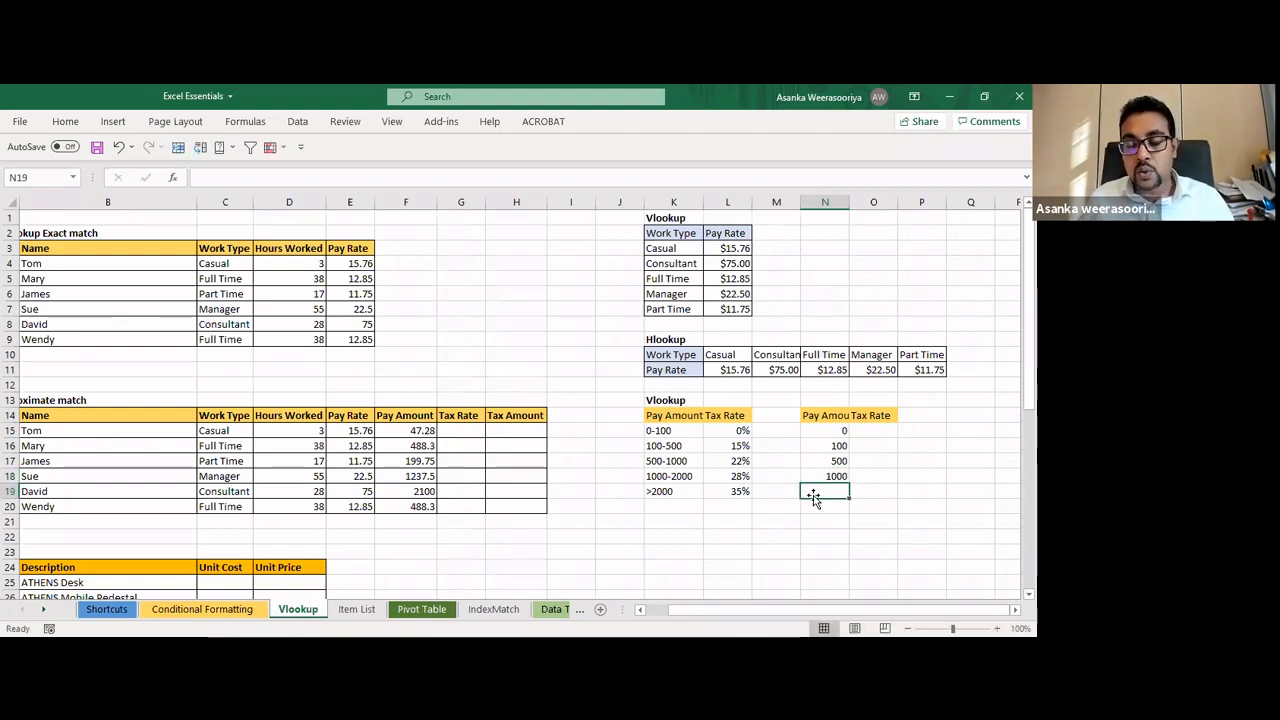
{"action": "type", "text": "2"}
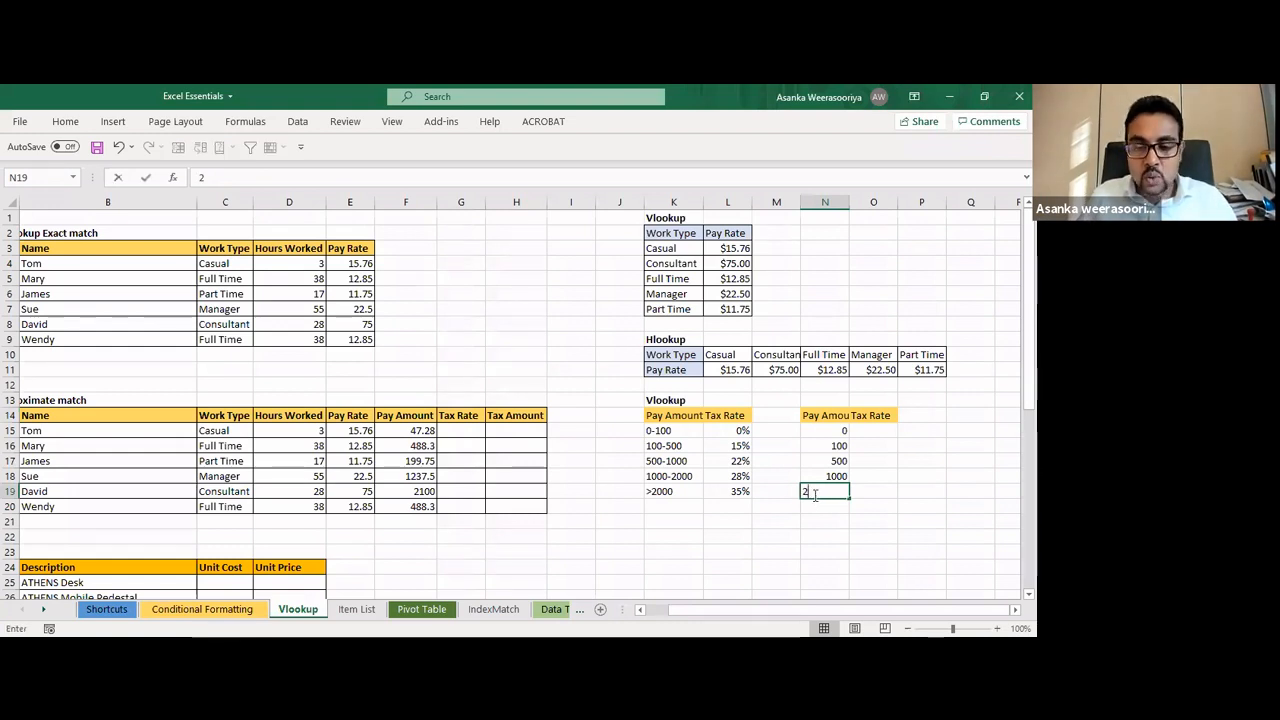
{"action": "type", "text": "000"}
{"action": "key", "text": "Return"}
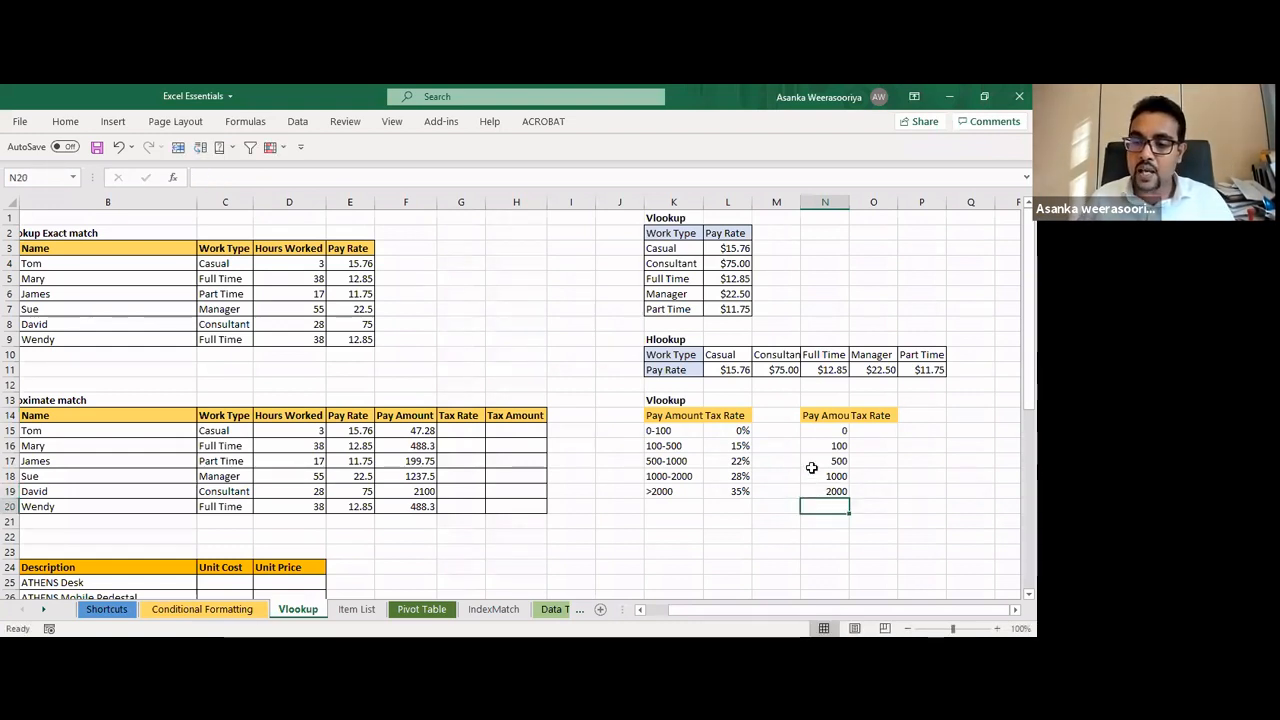
Copy the tax rates from L15:L19 into O15:O19 beside the pay amount thresholds
{"action": "left_click_drag", "start_coordinate": [738, 432], "coordinate": [736, 490]}
{"action": "key", "text": "ctrl+c"}
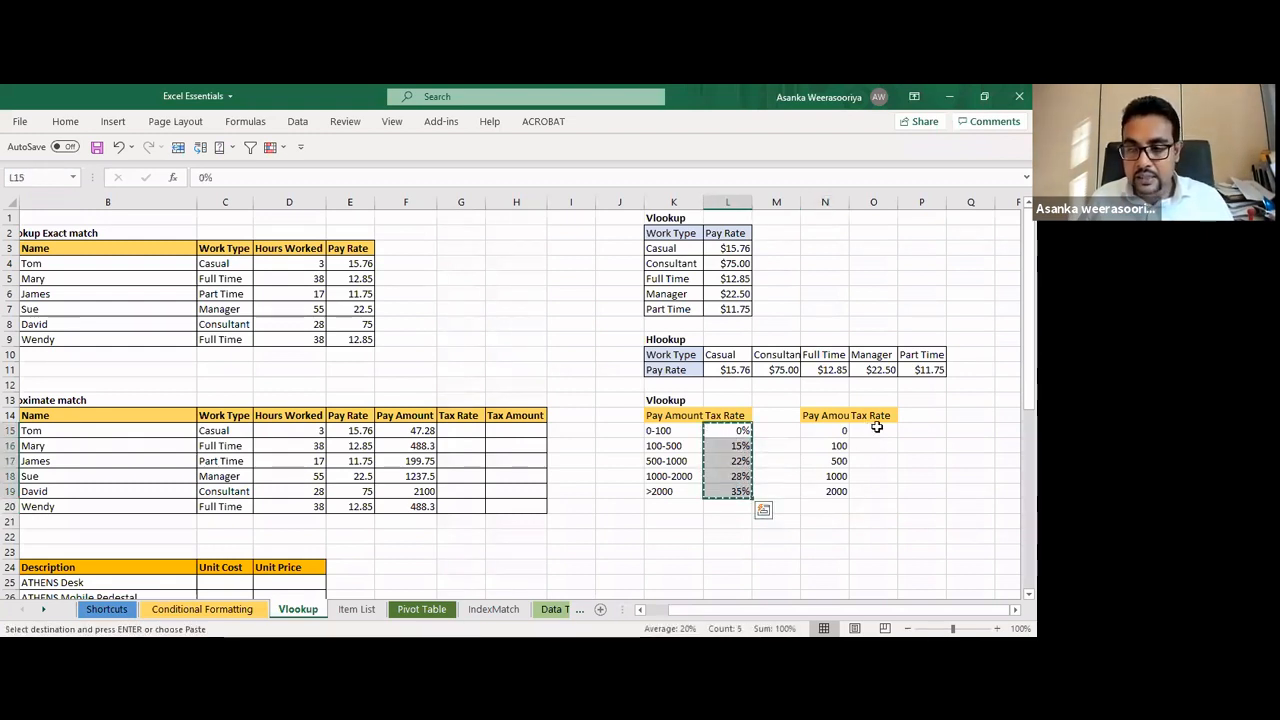
{"action": "left_click", "coordinate": [869, 430]}
{"action": "key", "text": "ctrl+v"}
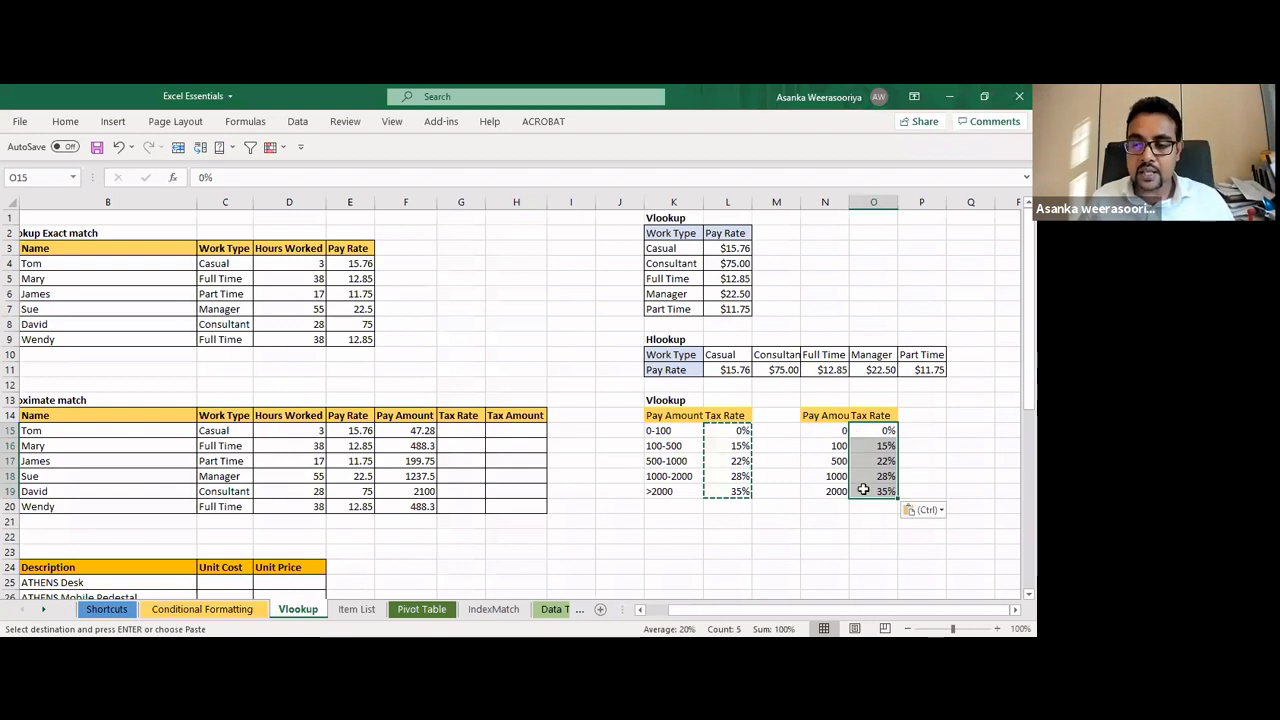
{"action": "left_click", "coordinate": [845, 522]}
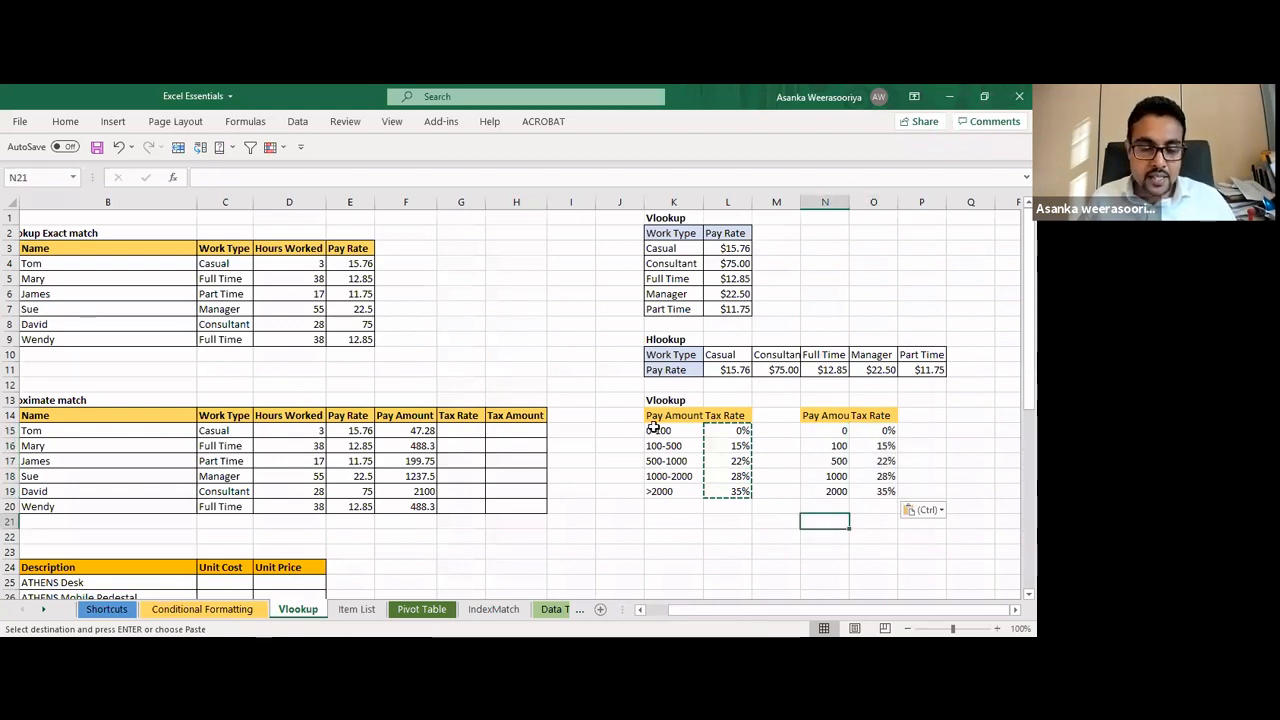
{"action": "left_click", "coordinate": [698, 432]}
{"action": "left_click", "coordinate": [829, 432]}
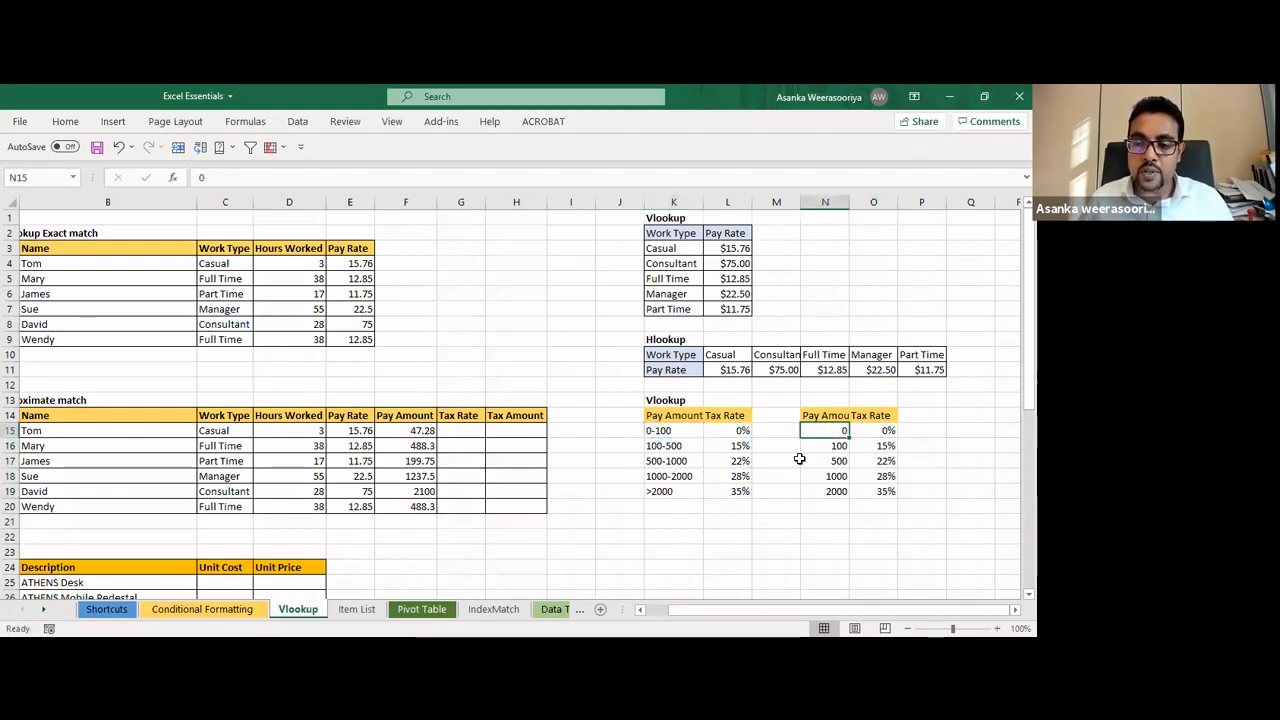
{"action": "left_click_drag", "start_coordinate": [815, 449], "coordinate": [817, 465]}
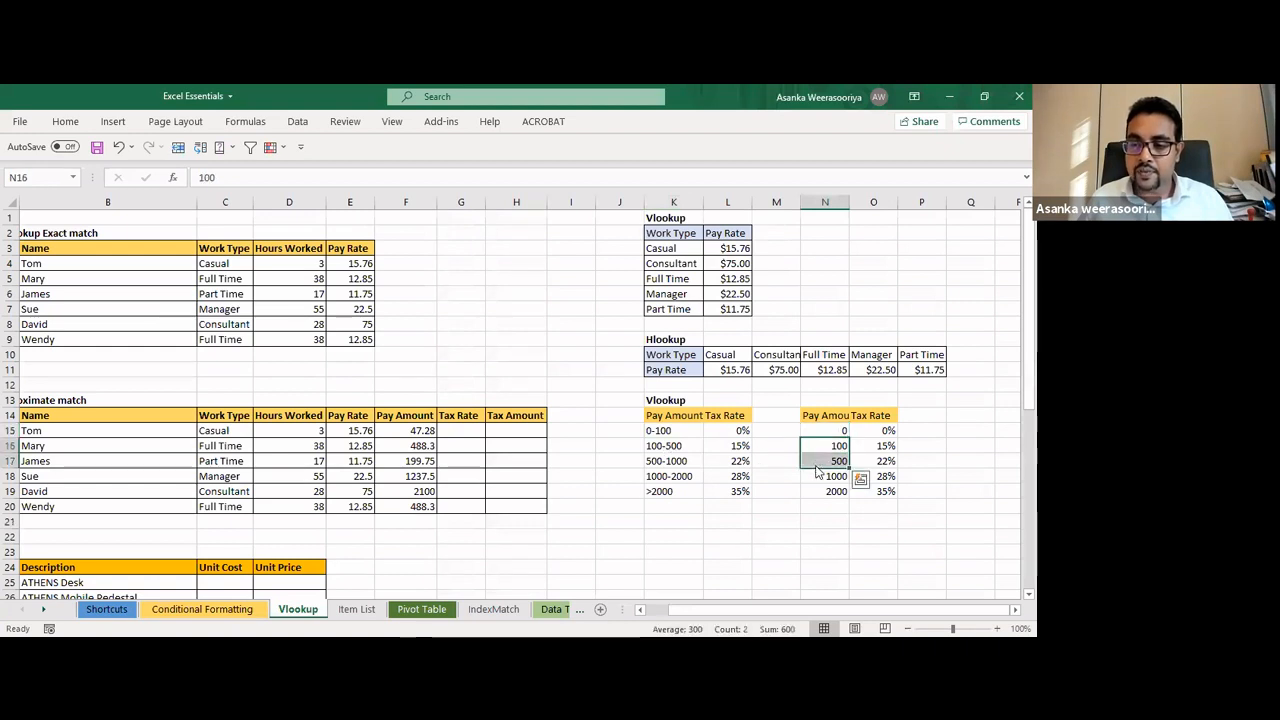
{"action": "left_click", "coordinate": [815, 481]}
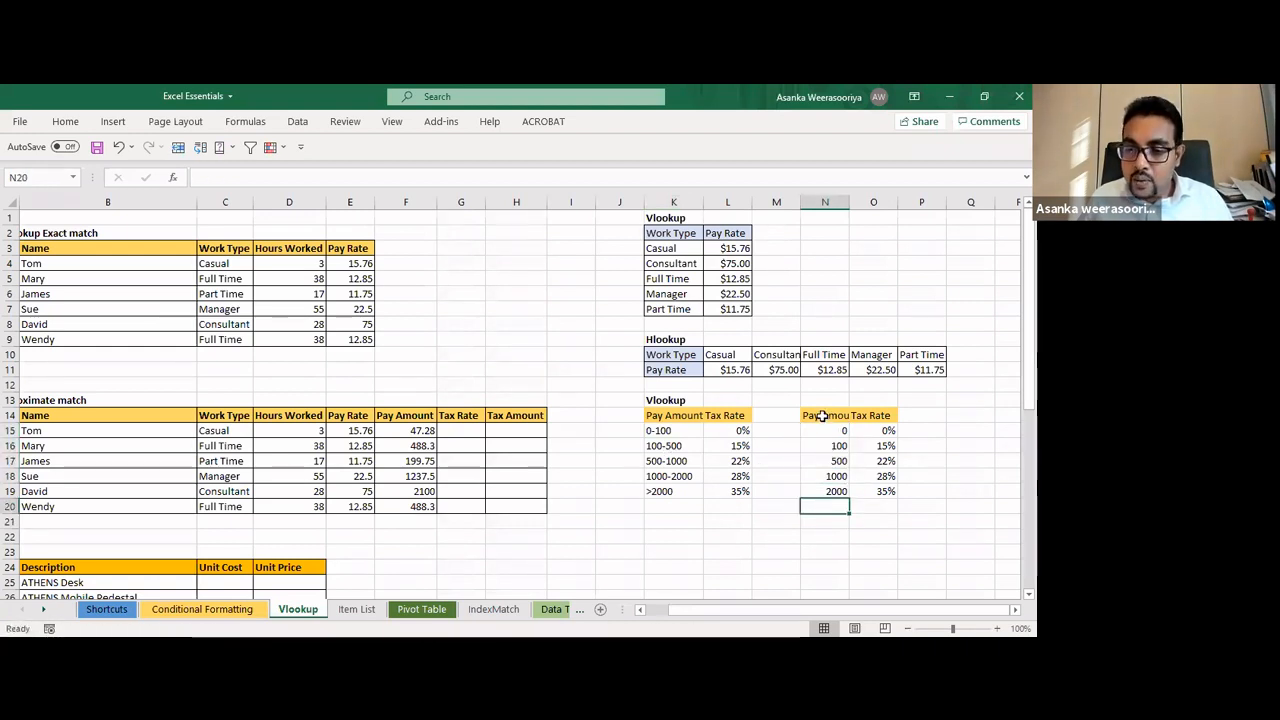
Apply the current fill colour to the new threshold table in N14:O19
{"action": "left_click_drag", "start_coordinate": [822, 416], "coordinate": [868, 487]}
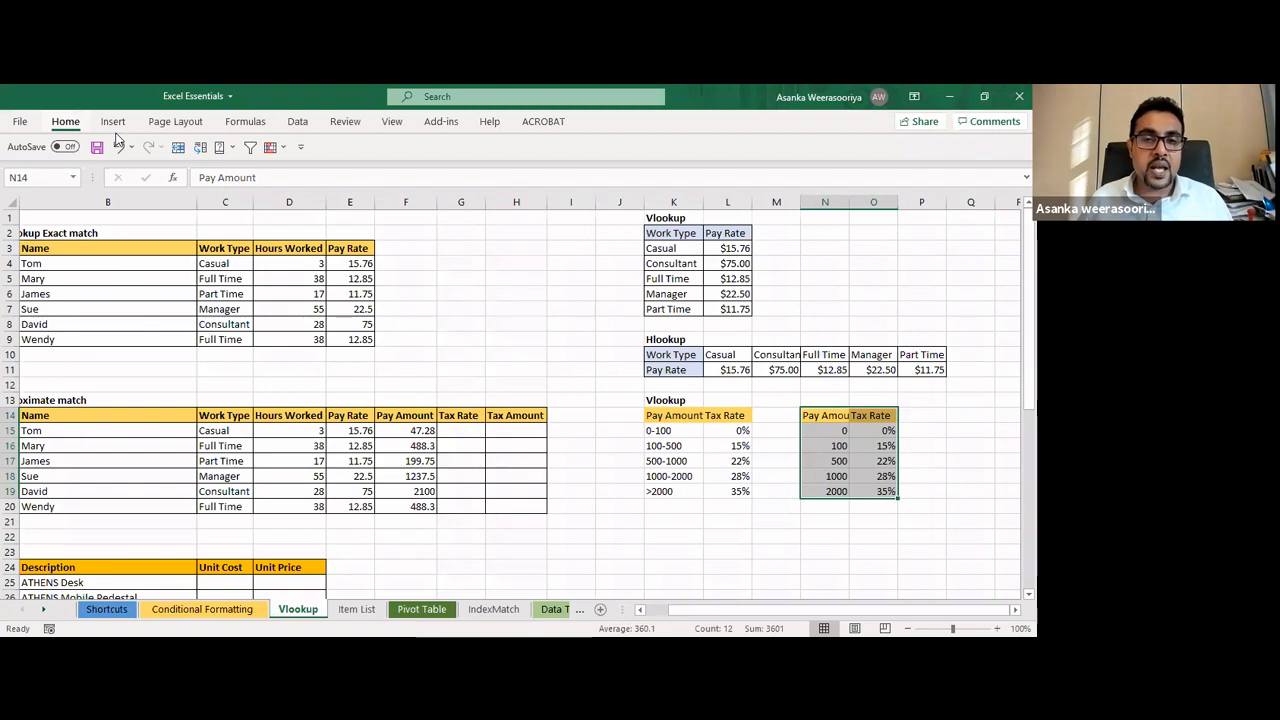
{"action": "left_click", "coordinate": [65, 121]}
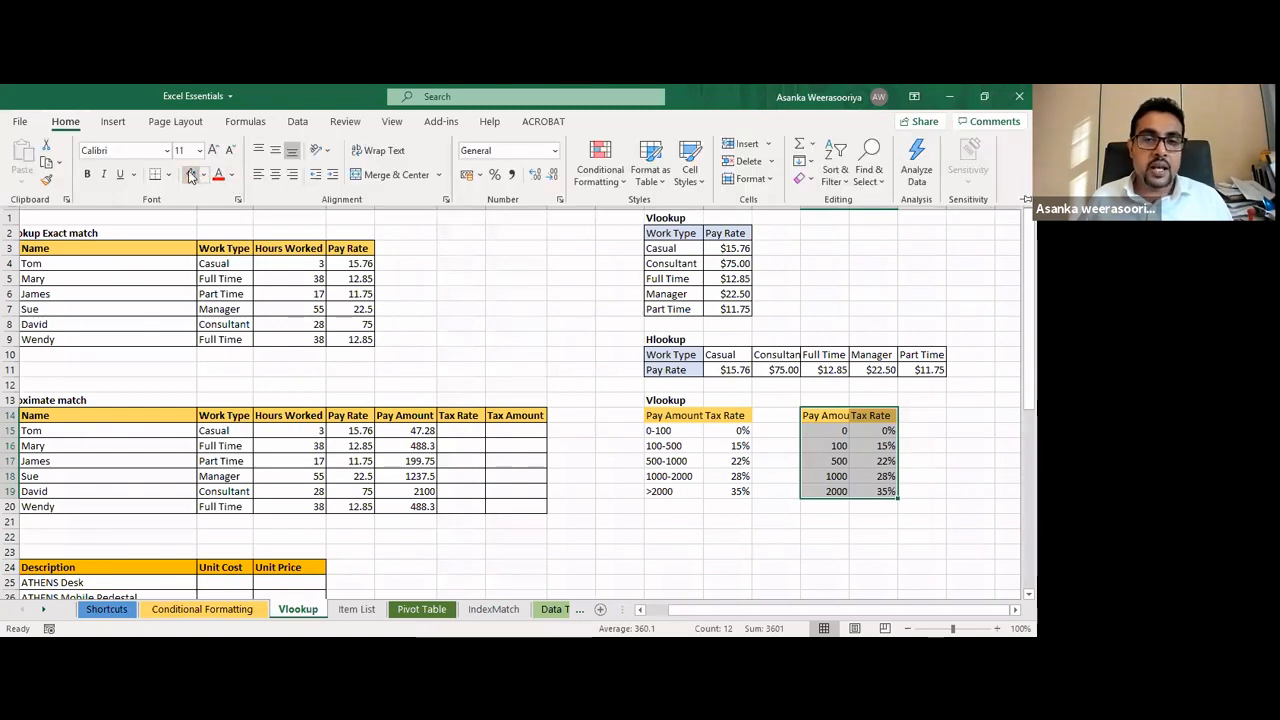
{"action": "left_click", "coordinate": [191, 175]}
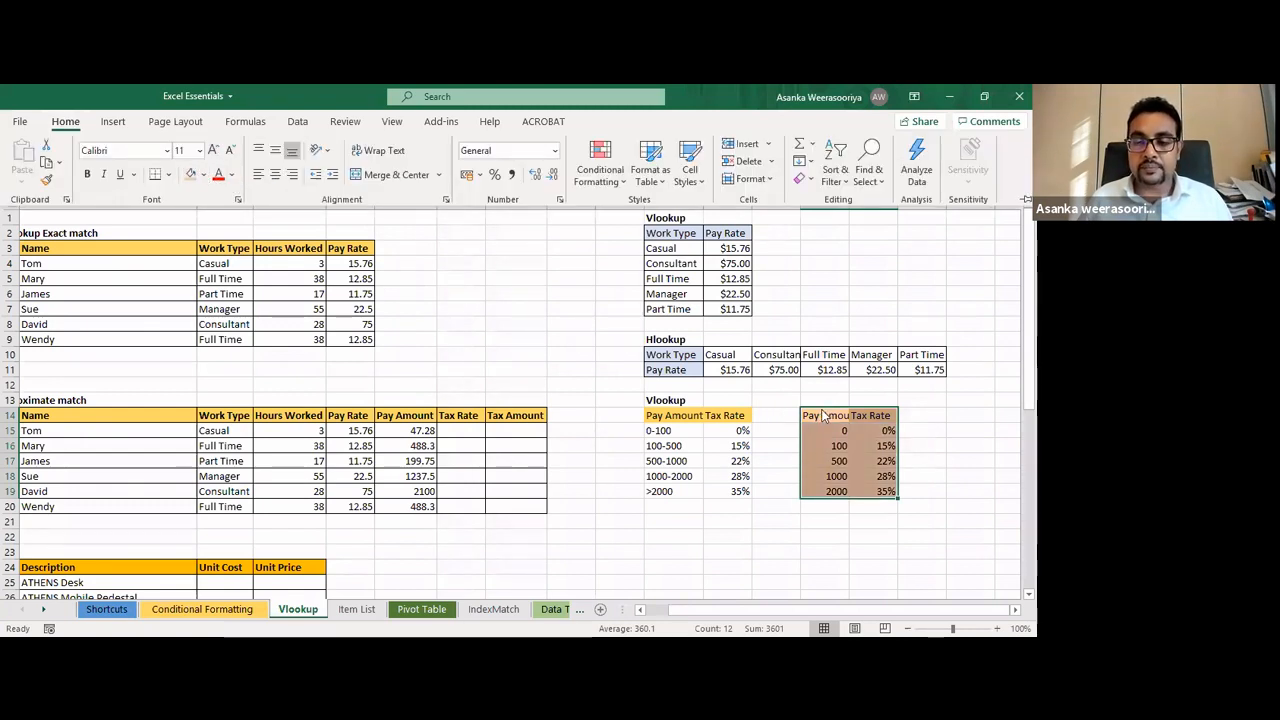
{"action": "left_click_drag", "start_coordinate": [822, 415], "coordinate": [874, 416]}
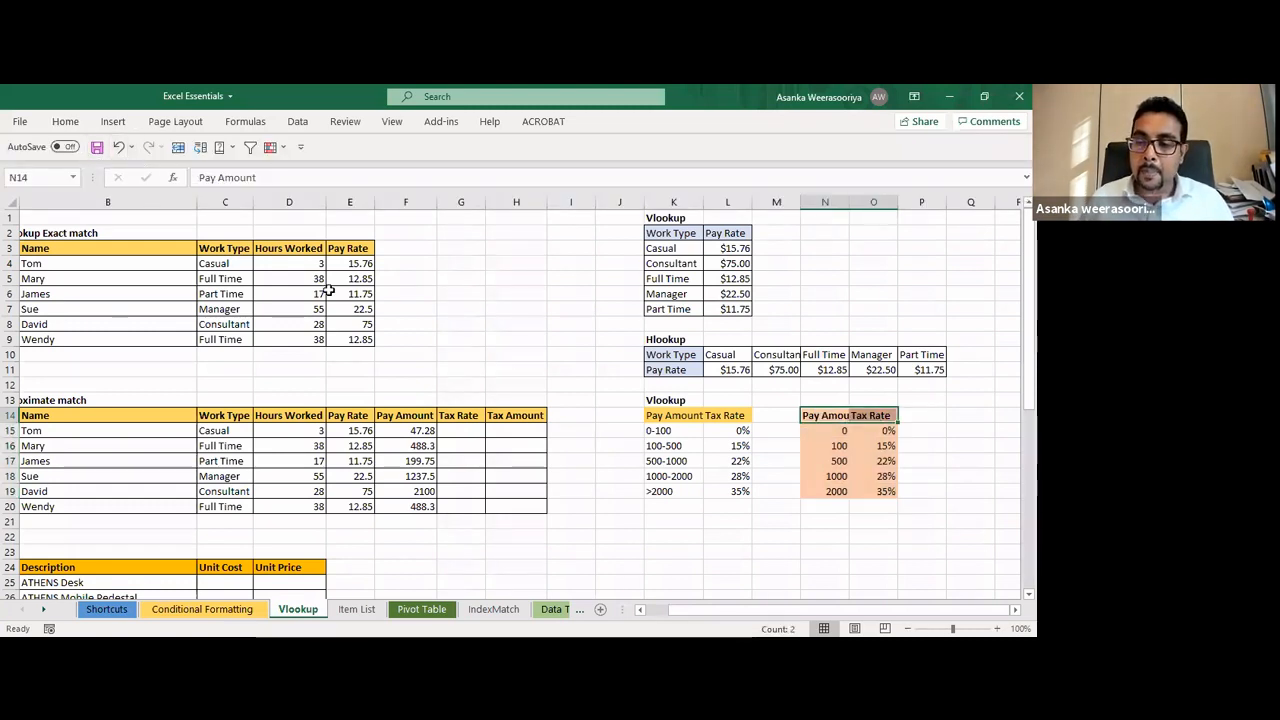
{"action": "left_click", "coordinate": [845, 537]}
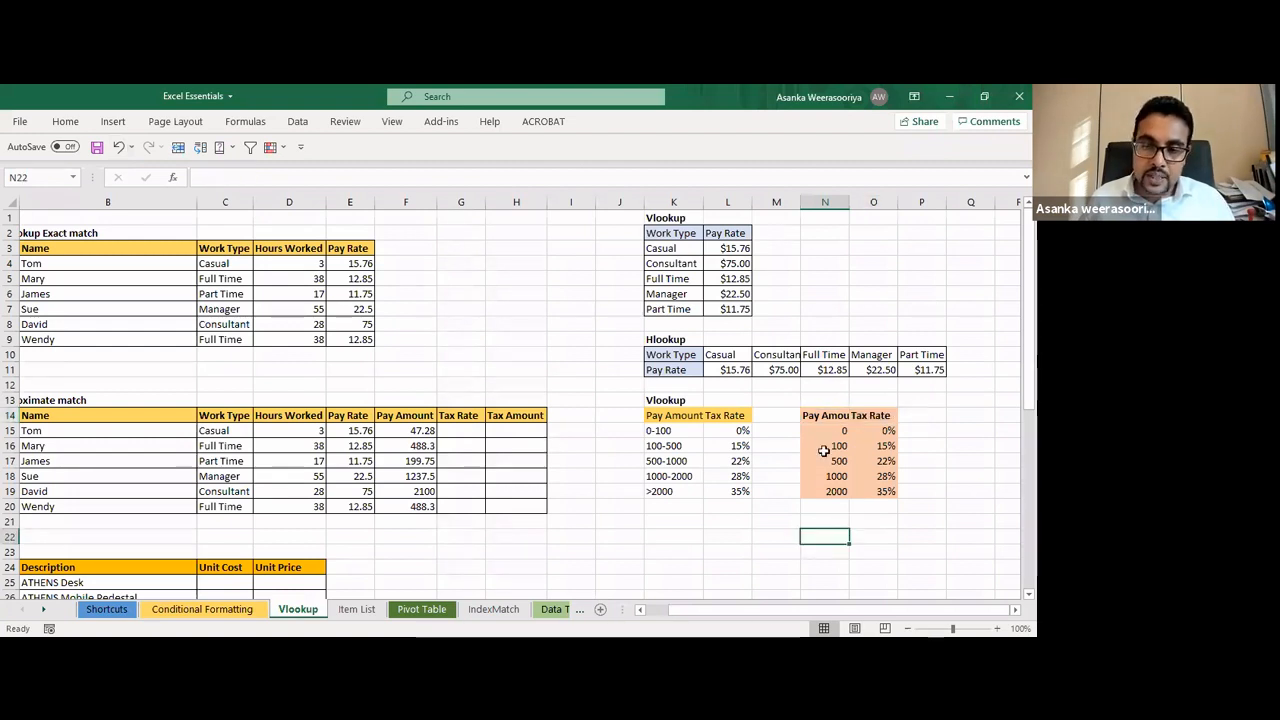
{"action": "left_click", "coordinate": [674, 418]}
{"action": "left_click", "coordinate": [834, 433]}
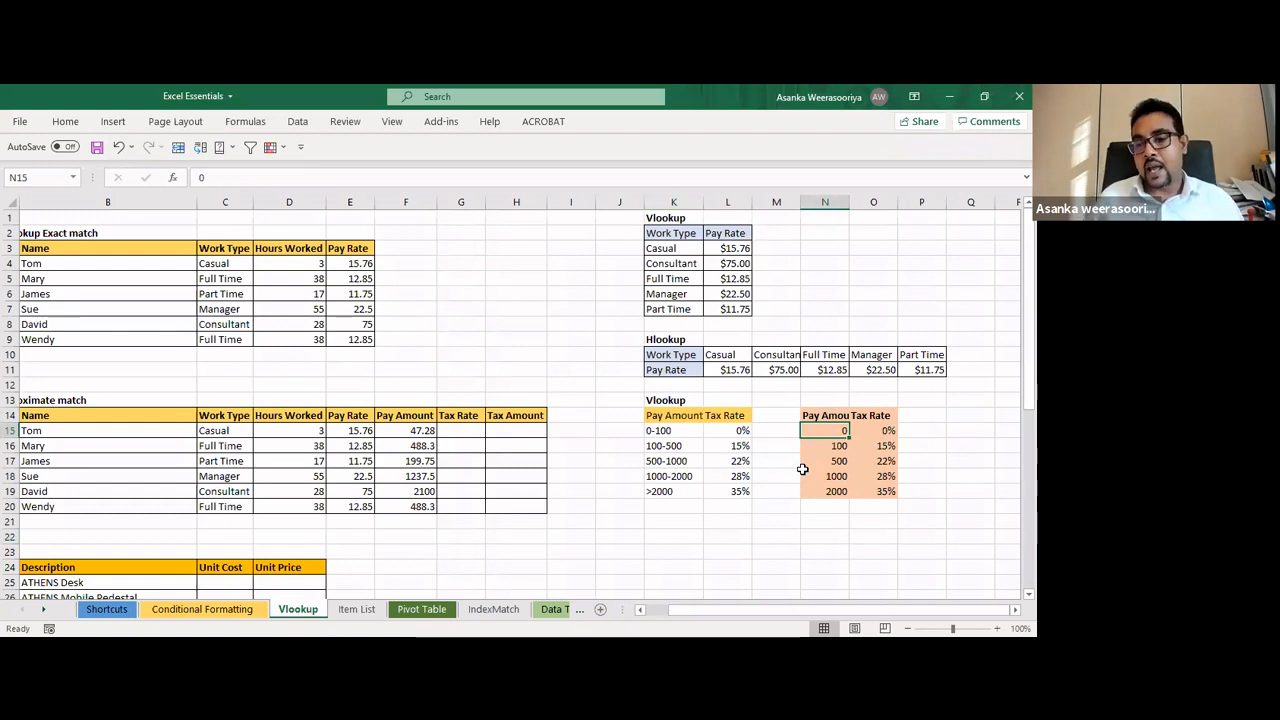
Start a VLOOKUP in G15 with F15 as the lookup value and the absolute table range $N$14:$O$19
{"action": "left_click", "coordinate": [471, 431]}
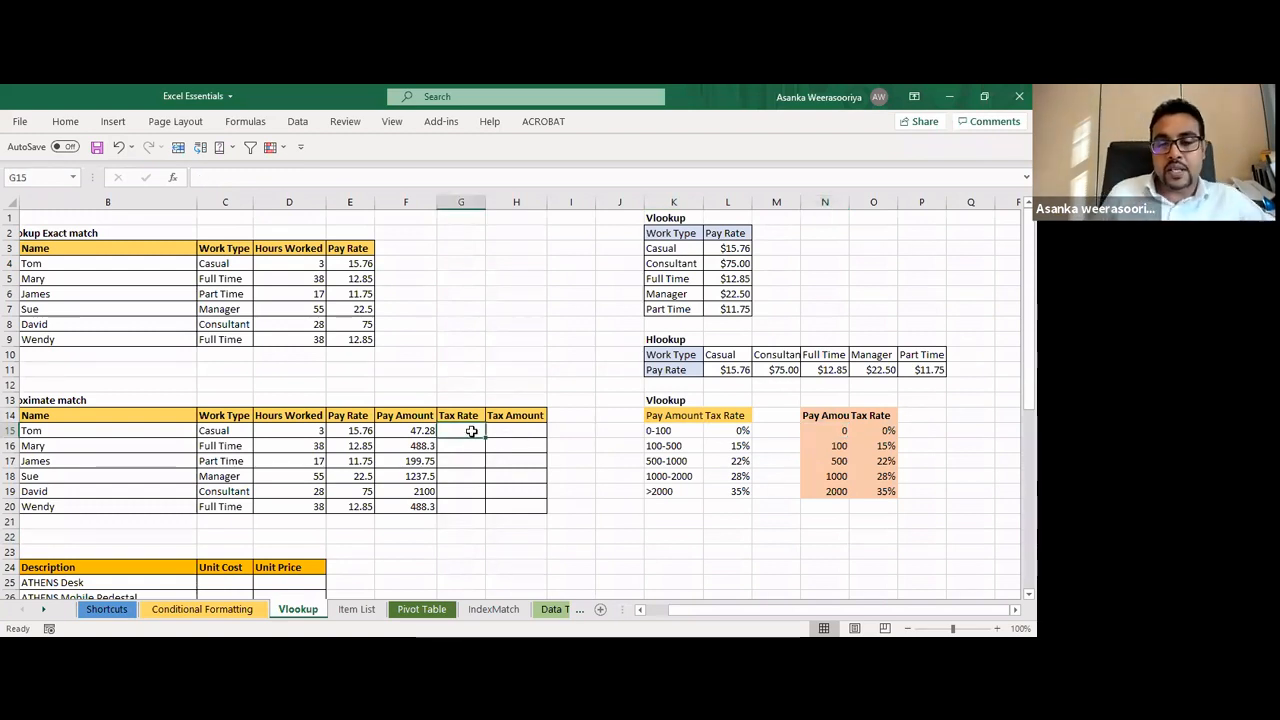
{"action": "type", "text": "="}
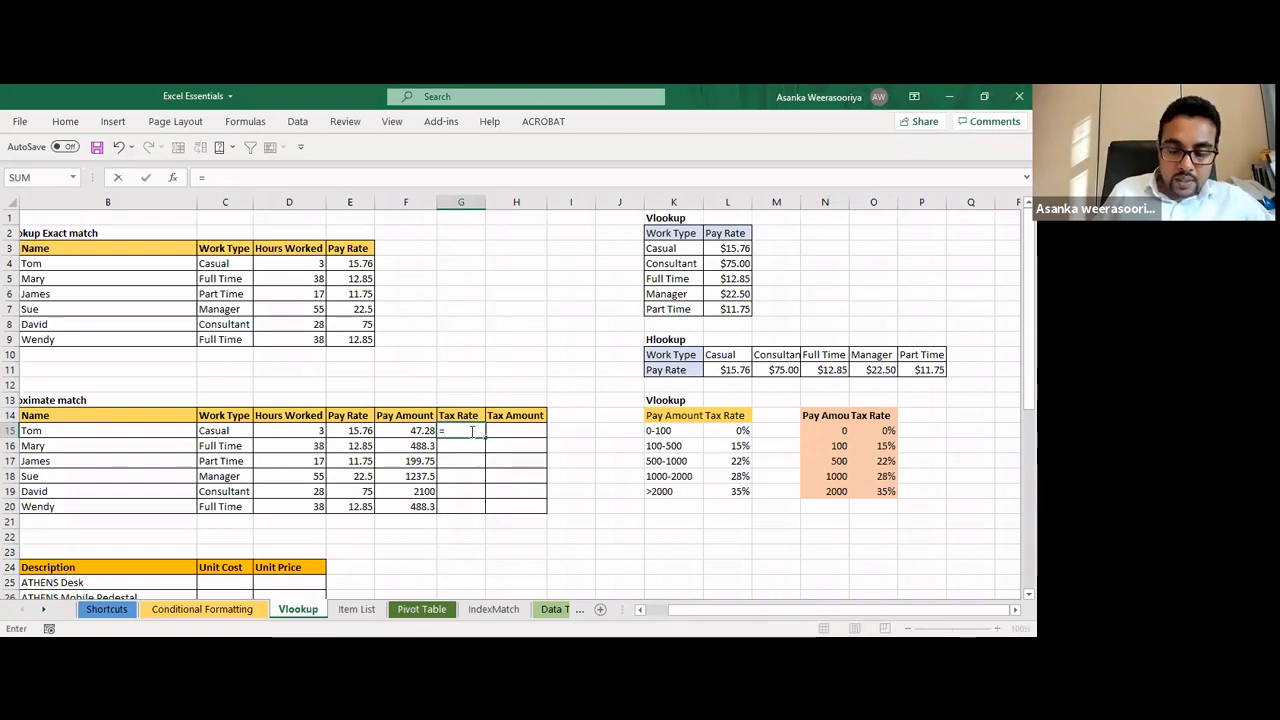
{"action": "type", "text": "vlo"}
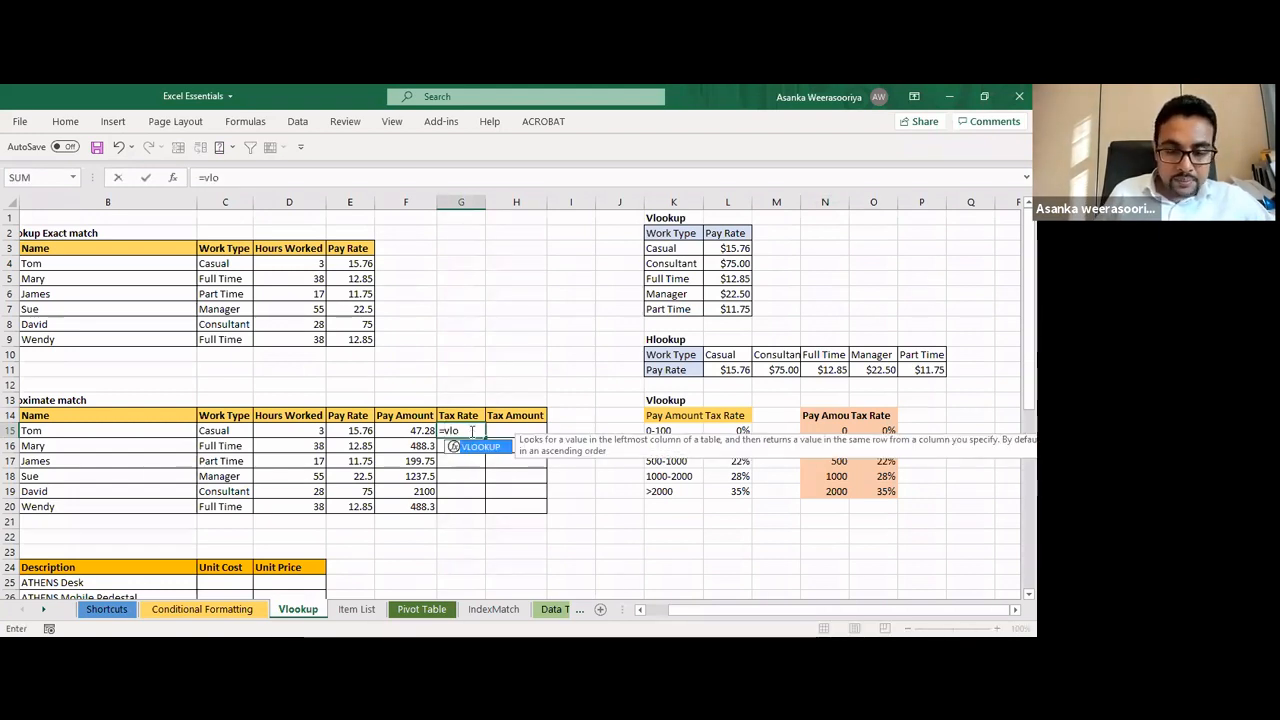
{"action": "key", "text": "Tab"}
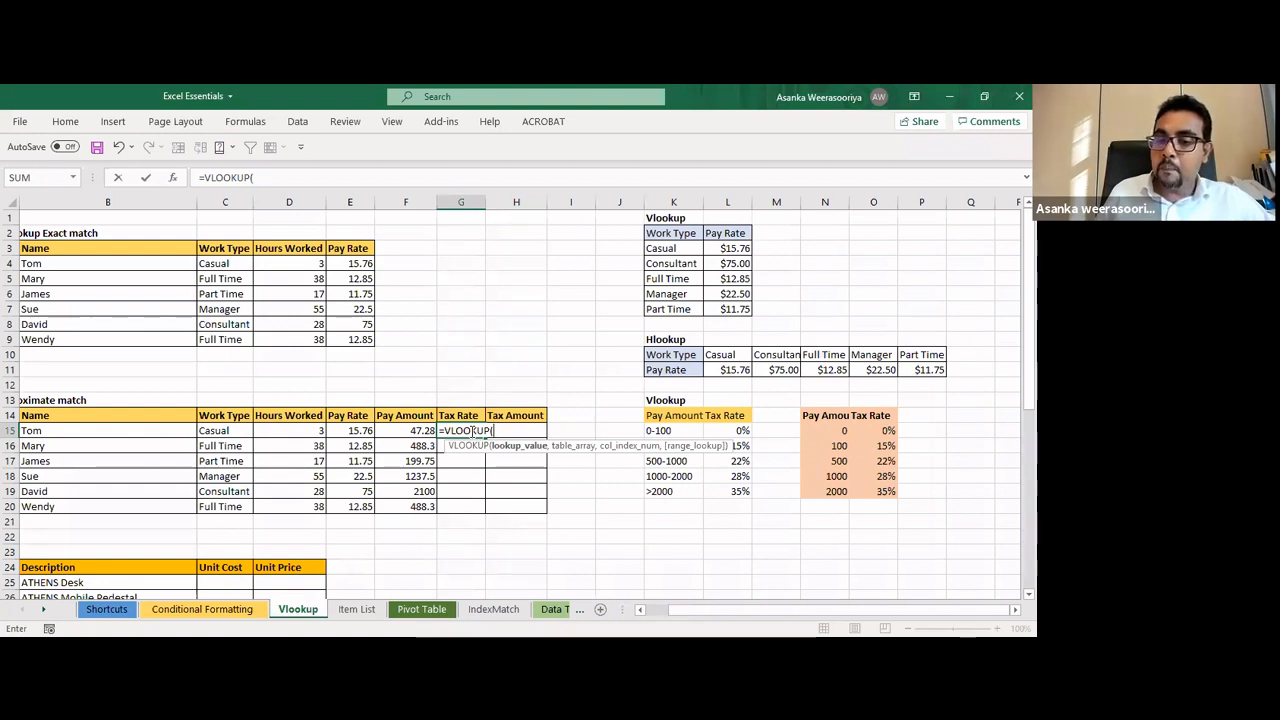
{"action": "left_click", "coordinate": [413, 430]}
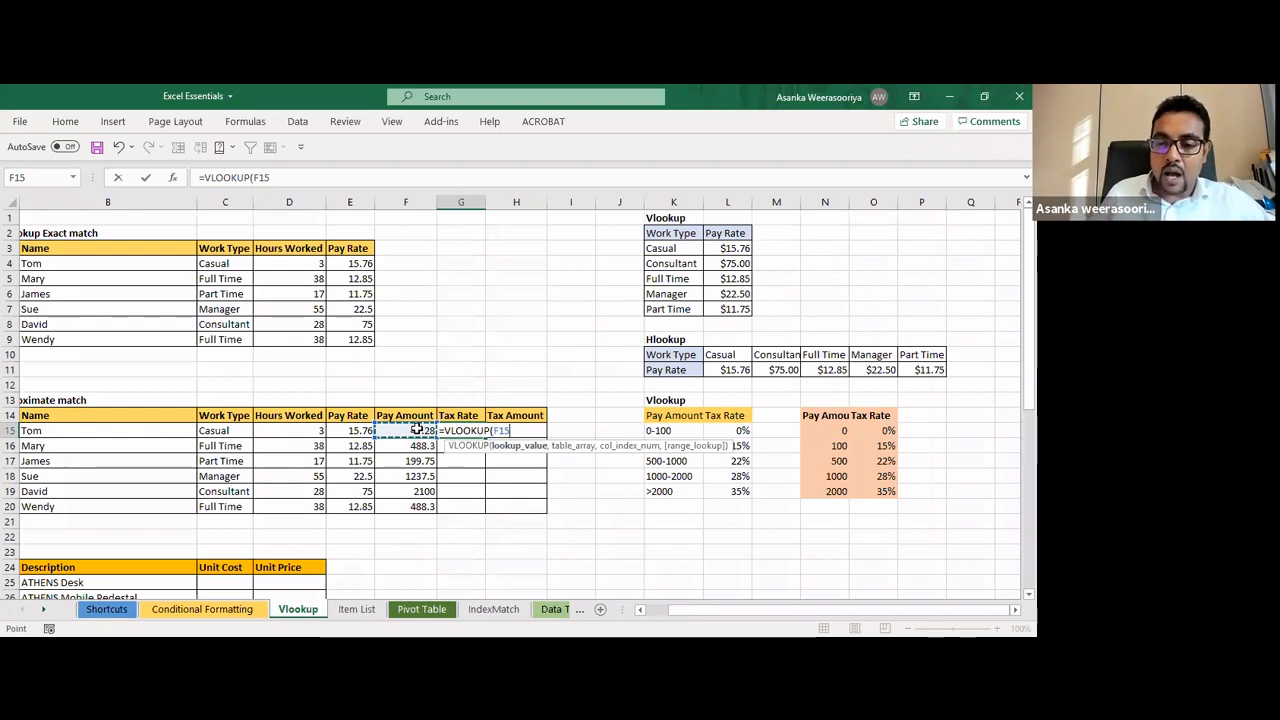
{"action": "type", "text": ","}
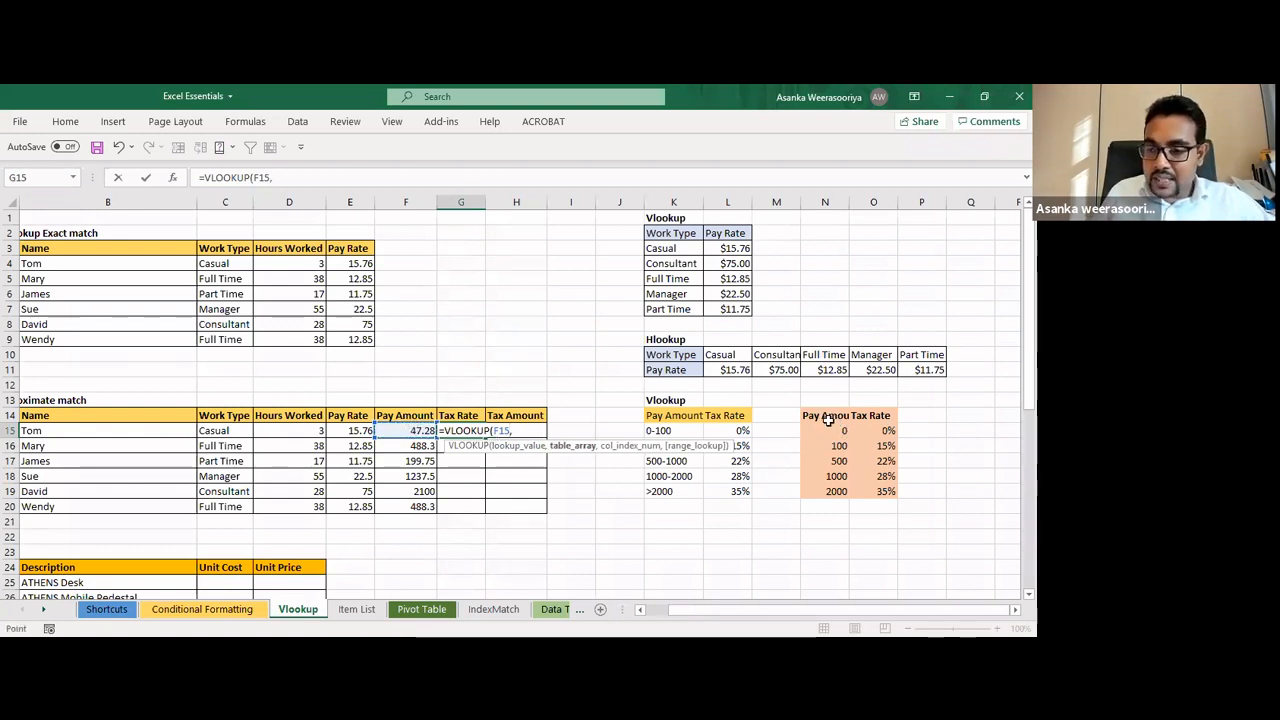
{"action": "left_click_drag", "start_coordinate": [826, 418], "coordinate": [868, 489]}
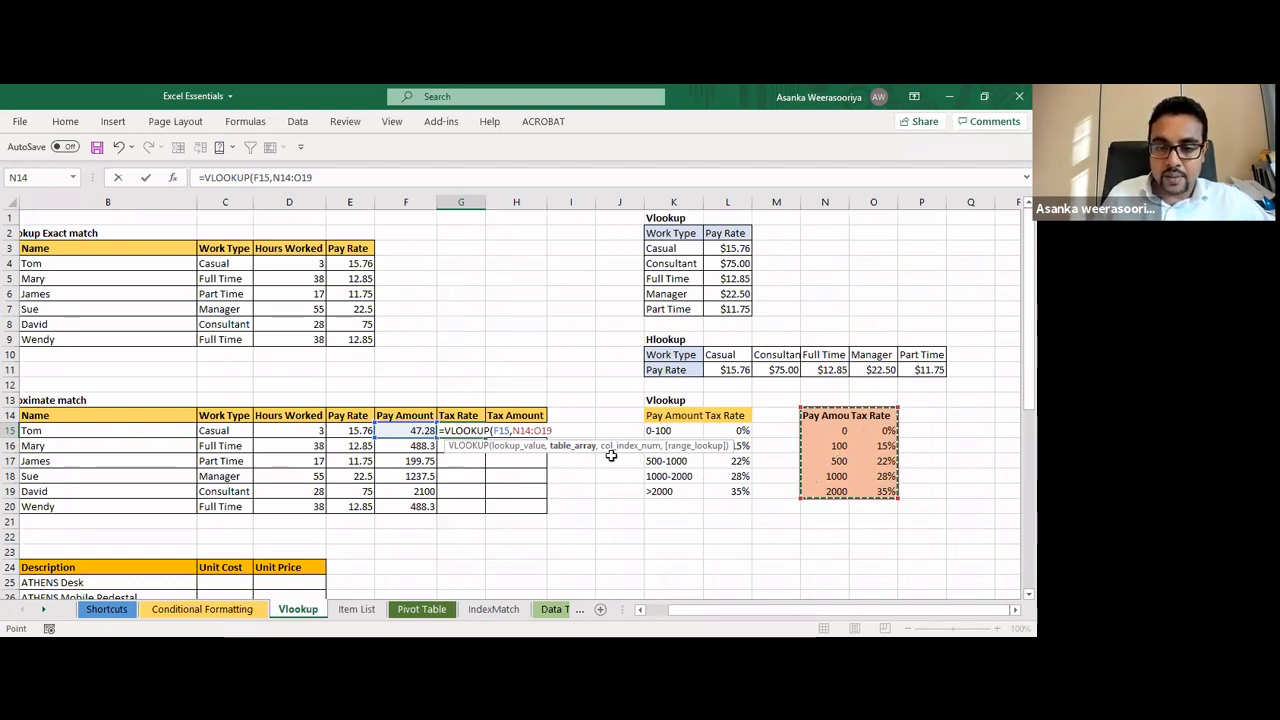
{"action": "left_click_drag", "start_coordinate": [552, 431], "coordinate": [514, 431]}
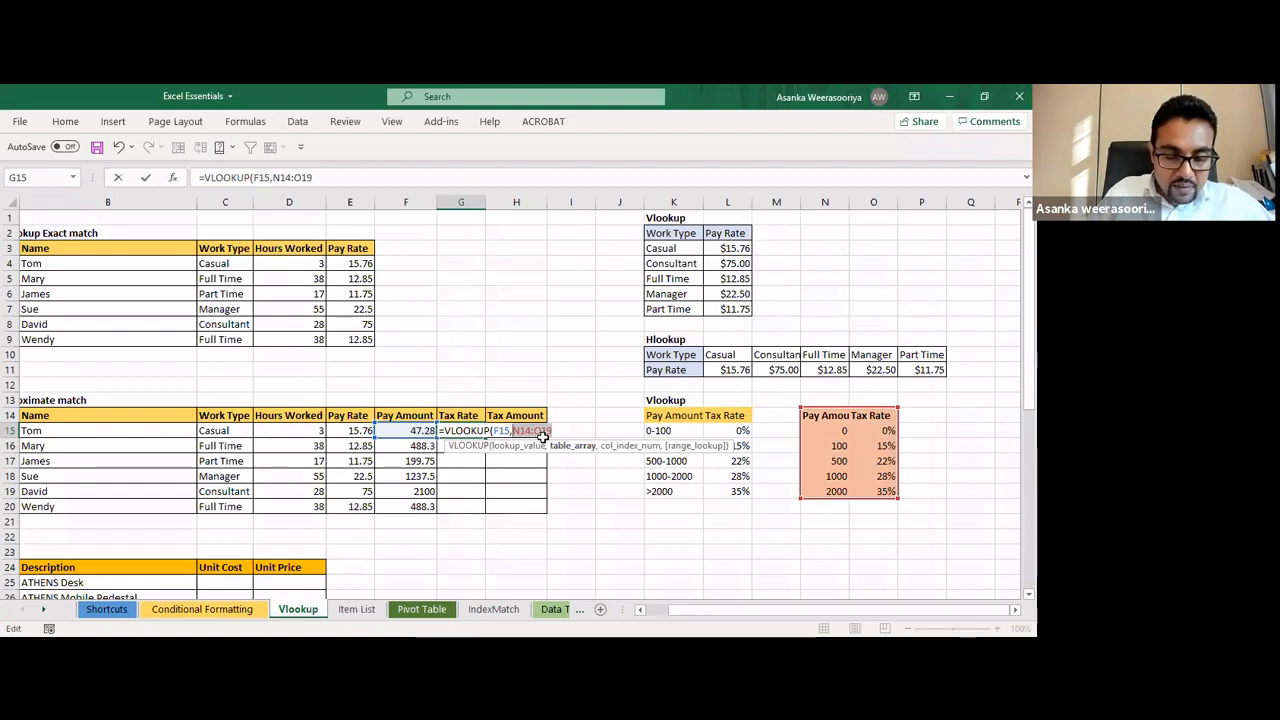
{"action": "key", "text": "F4"}
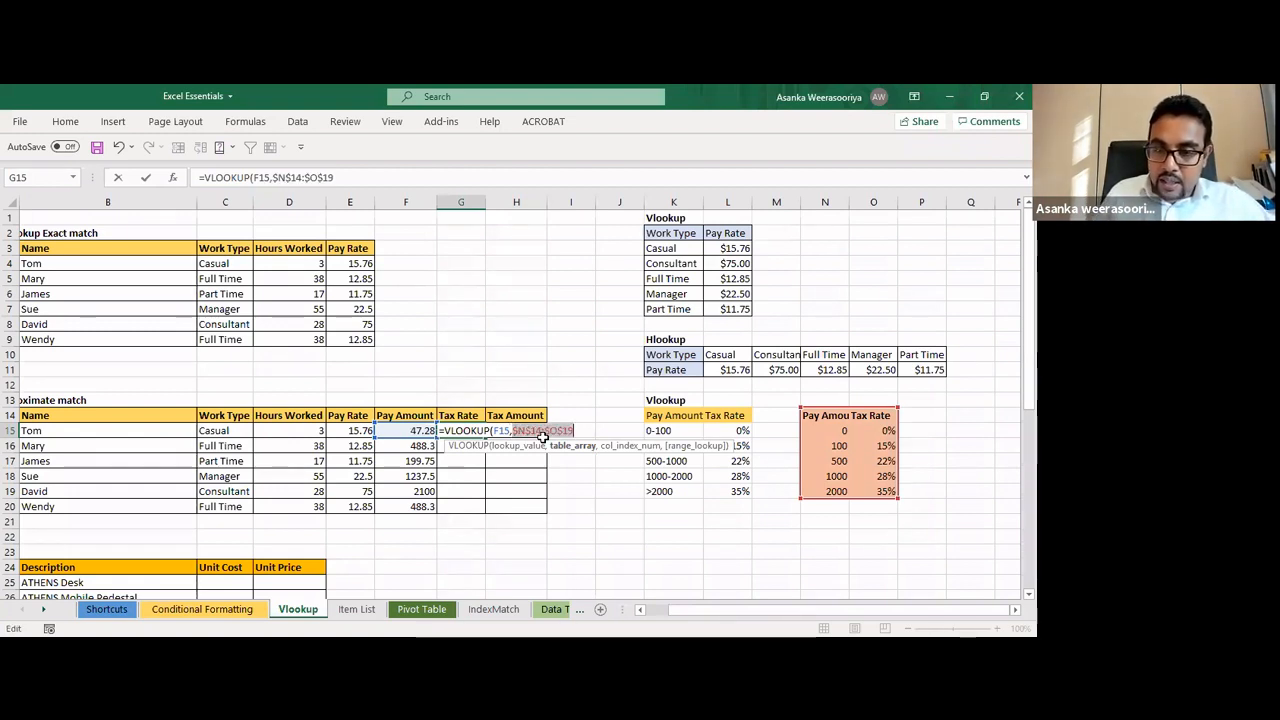
{"action": "type", "text": ","}
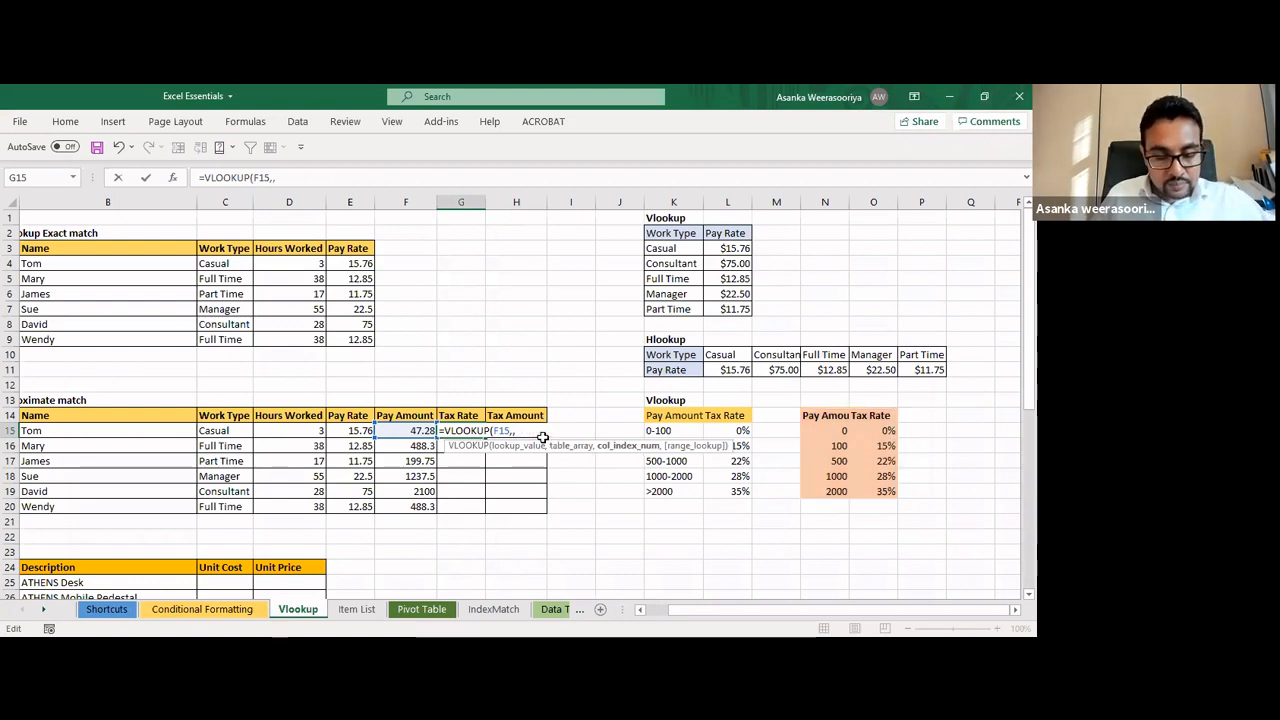
{"action": "key", "text": "ctrl+z"}
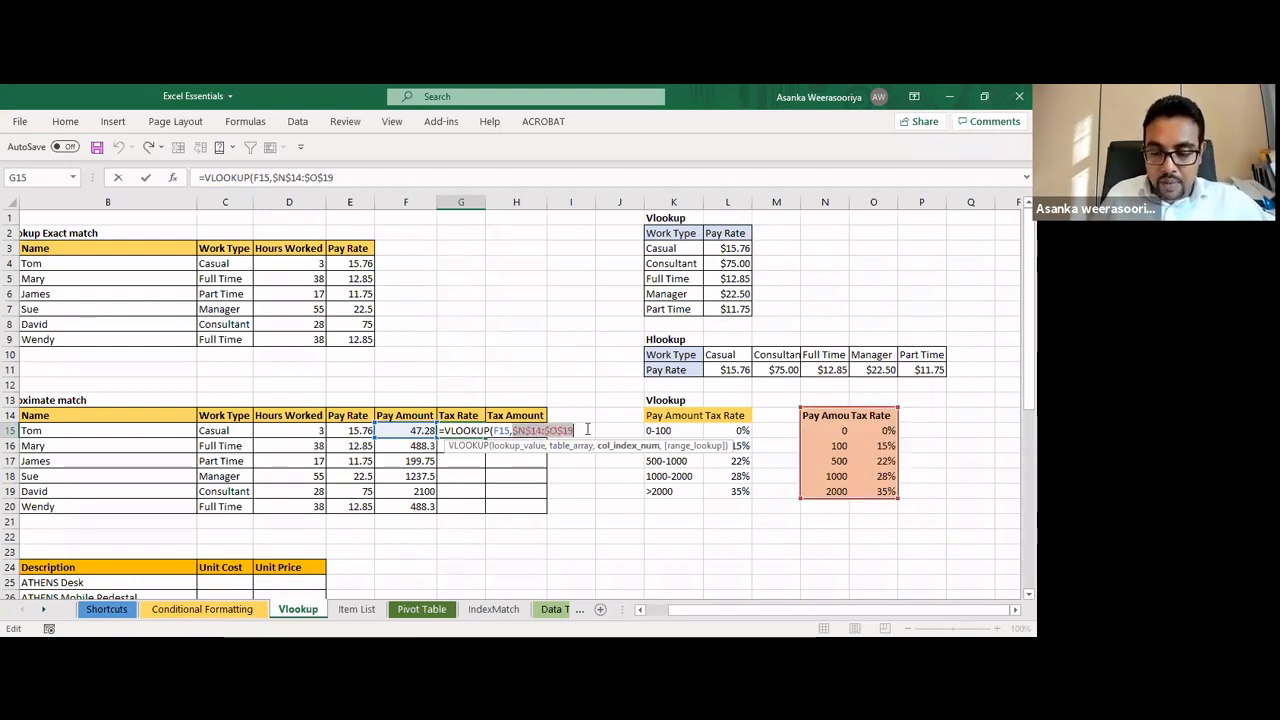
Complete the G15 VLOOKUP with column index 2 and FALSE for exact match, and fill it down to G20
{"action": "left_click", "coordinate": [588, 429]}
{"action": "type", "text": ","}
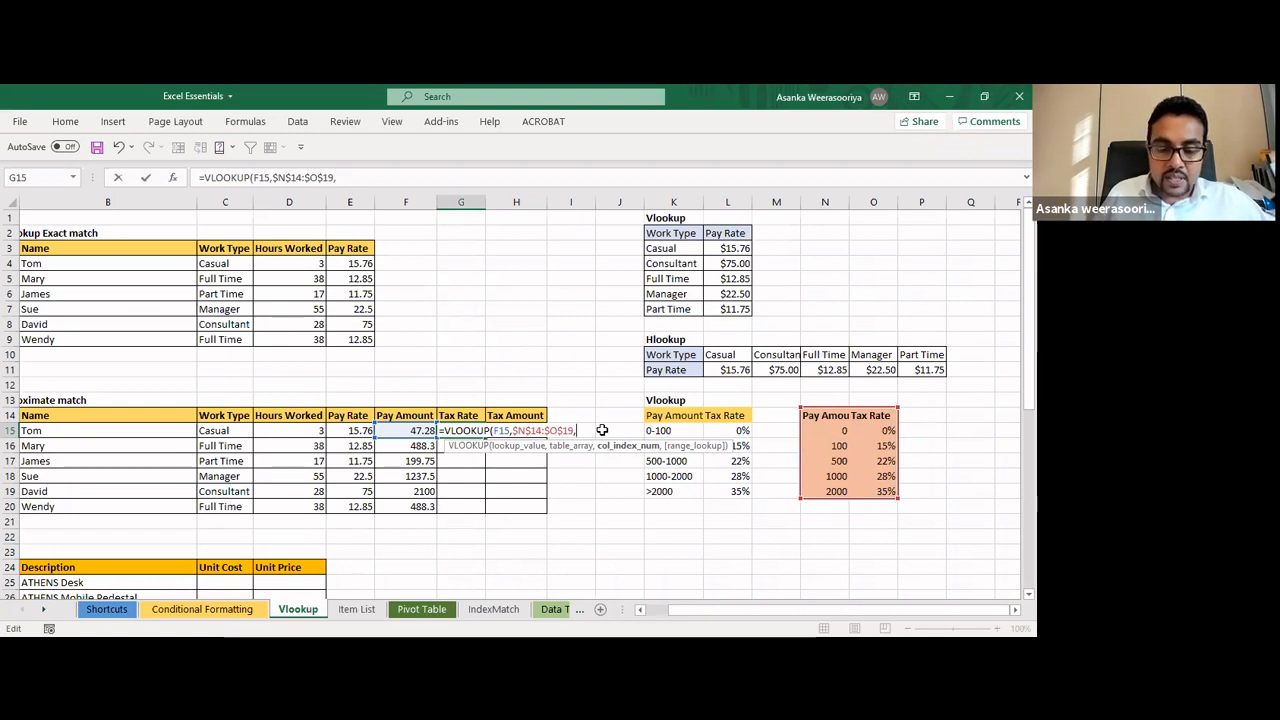
{"action": "type", "text": "2"}
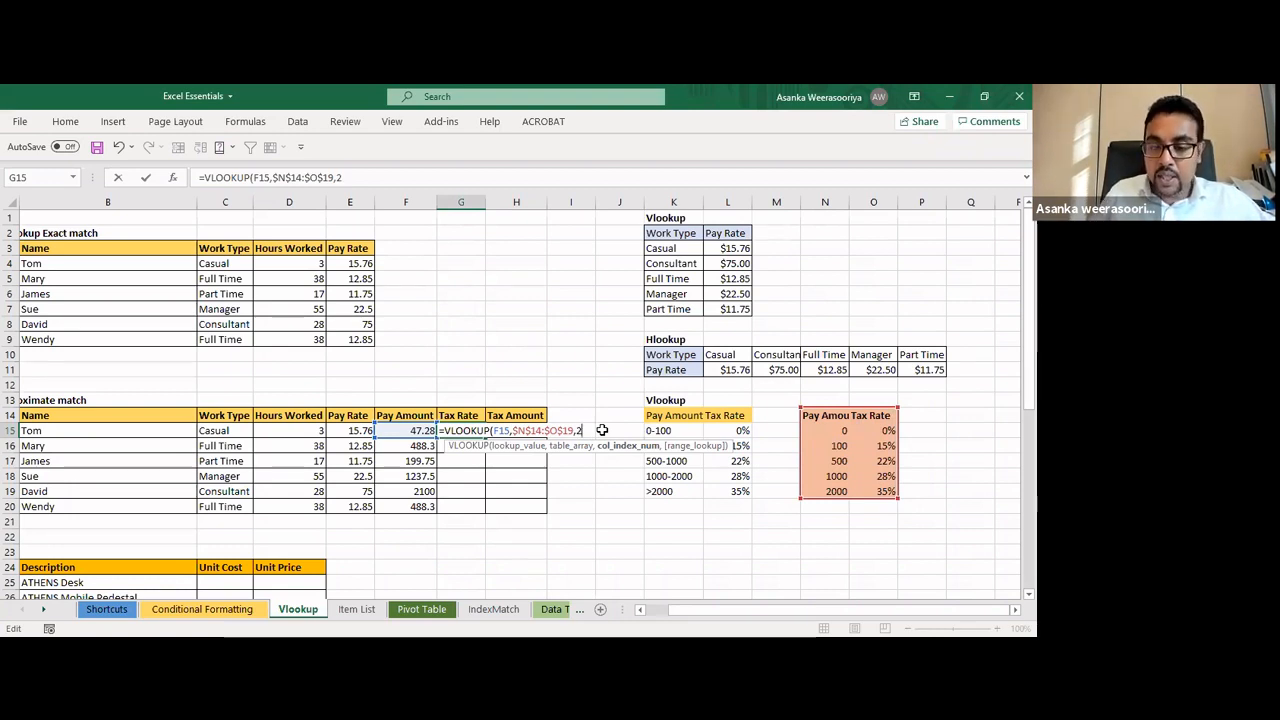
{"action": "type", "text": ","}
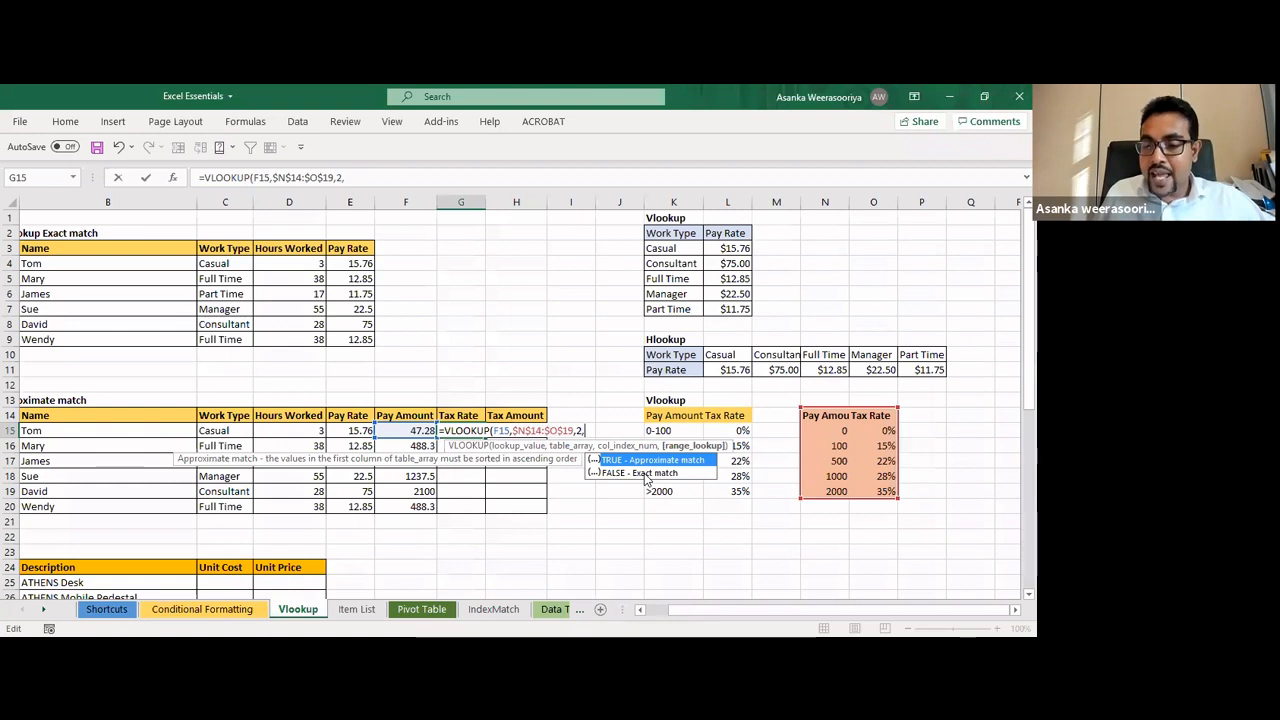
{"action": "left_click", "coordinate": [646, 480]}
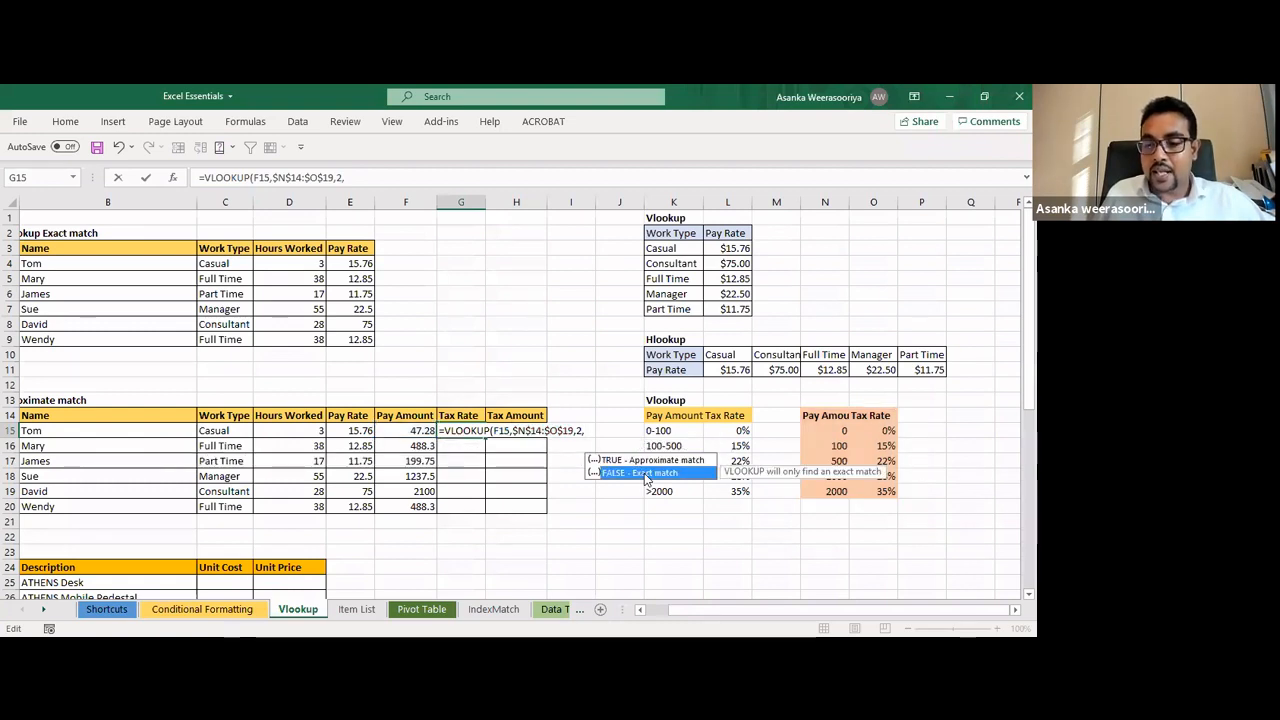
{"action": "double_click", "coordinate": [646, 474]}
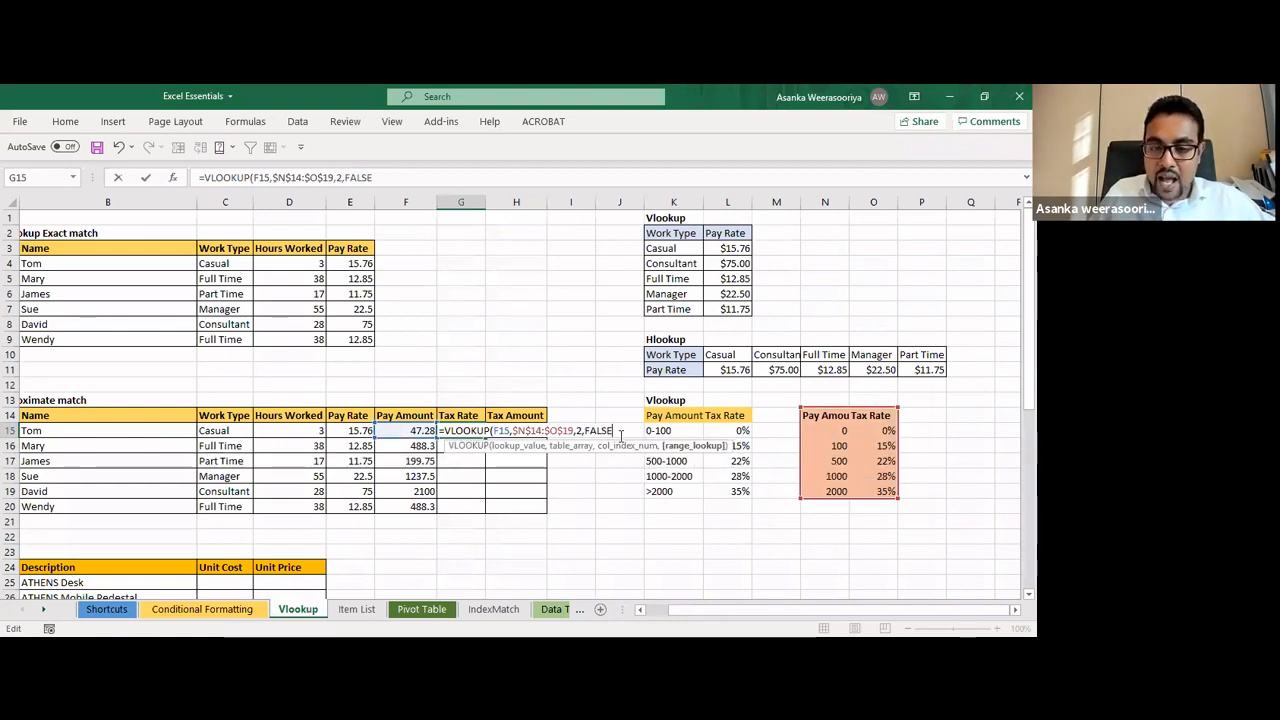
{"action": "type", "text": ")"}
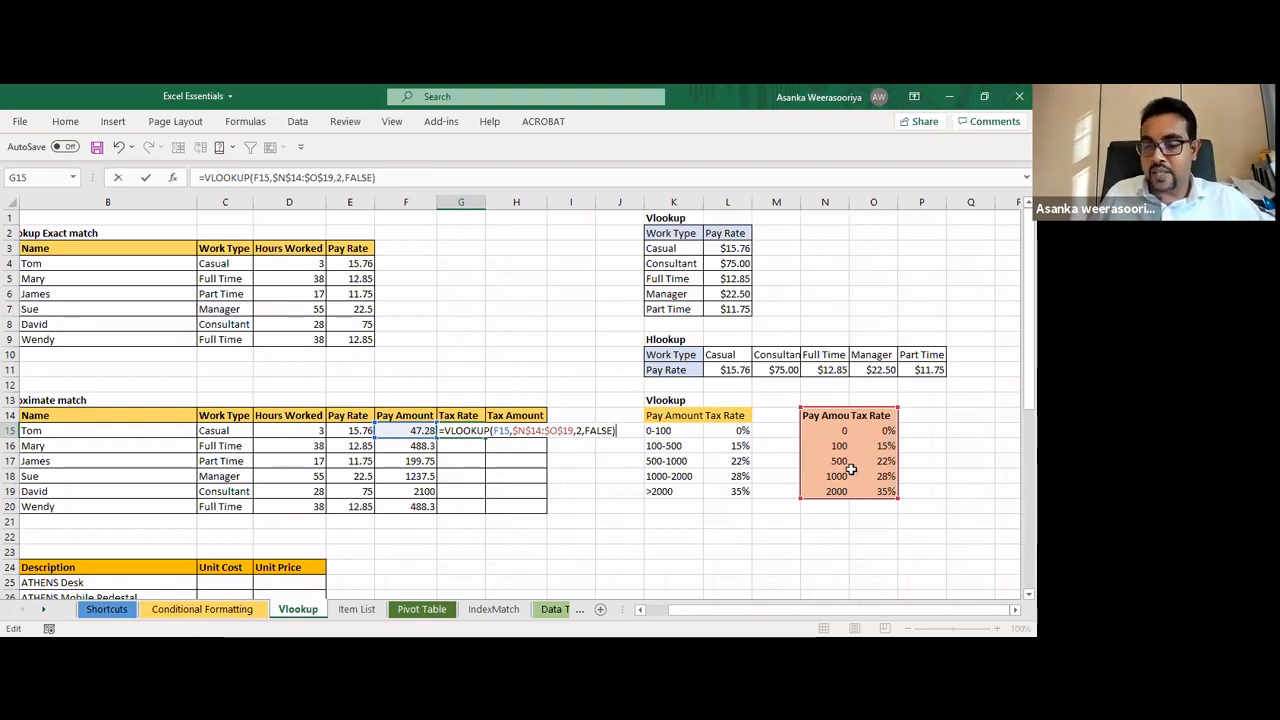
{"action": "key", "text": "Return"}
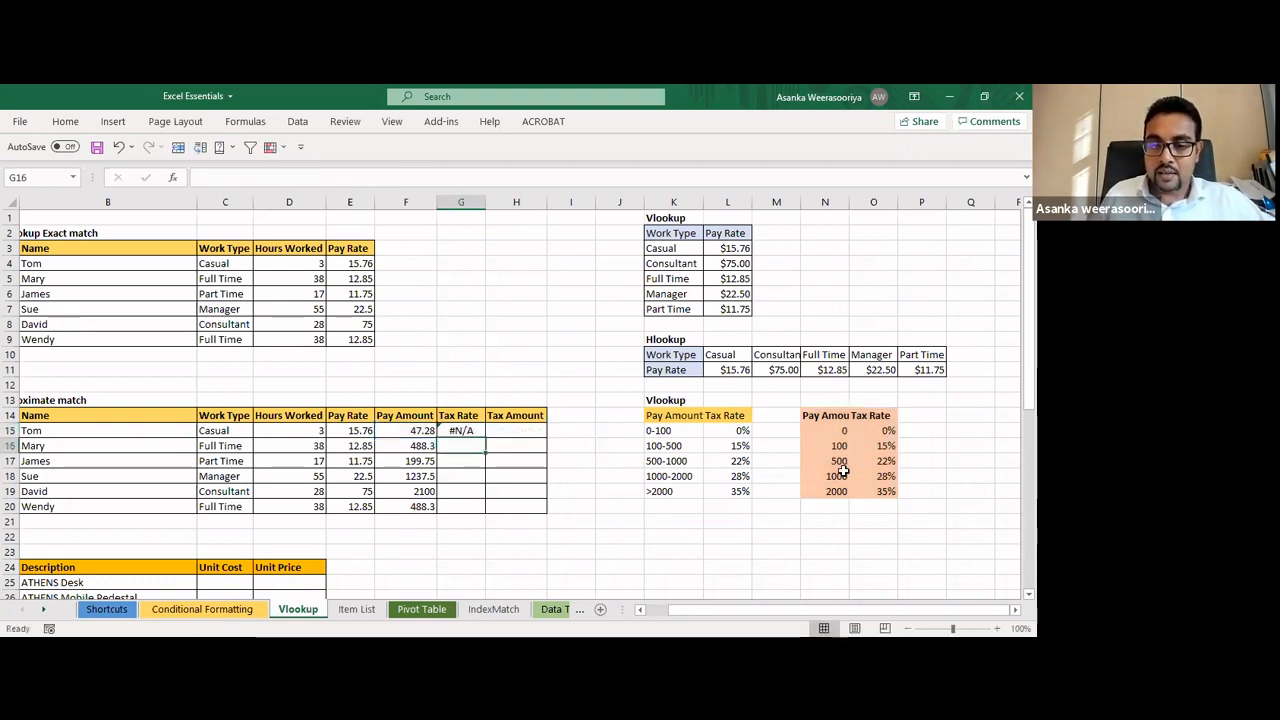
{"action": "left_click", "coordinate": [476, 432]}
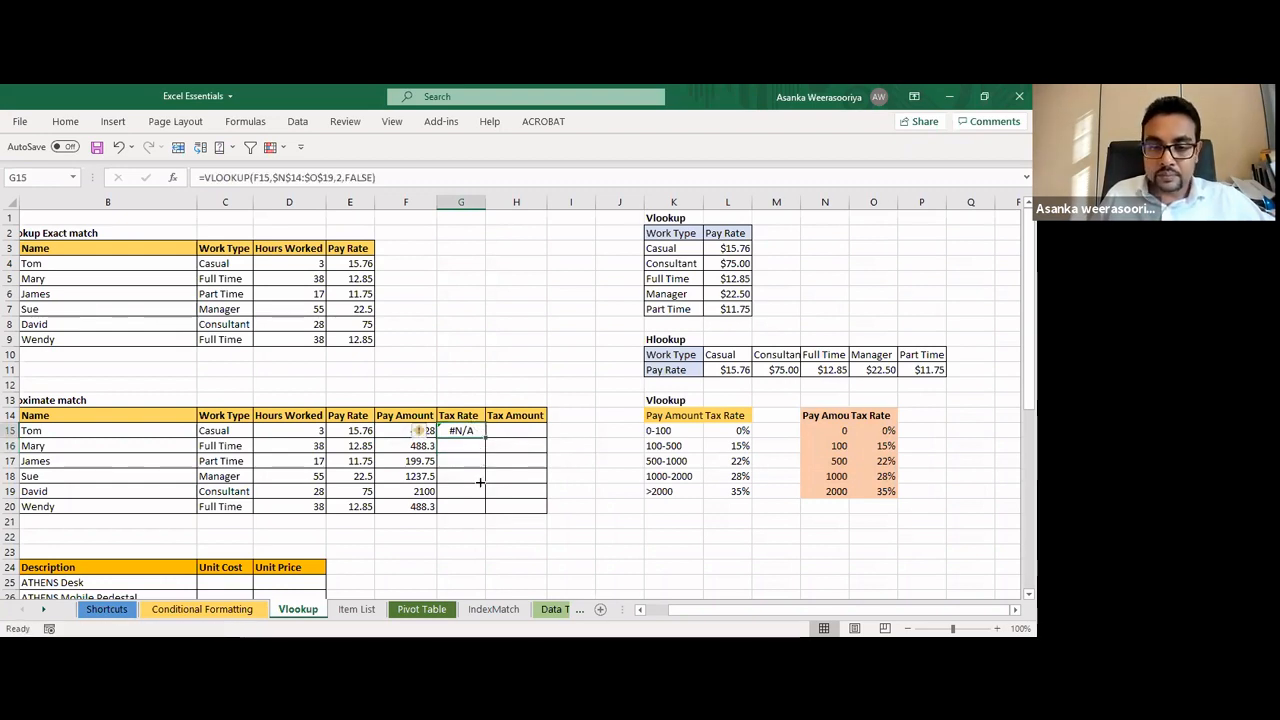
{"action": "left_click_drag", "start_coordinate": [485, 437], "coordinate": [482, 510]}
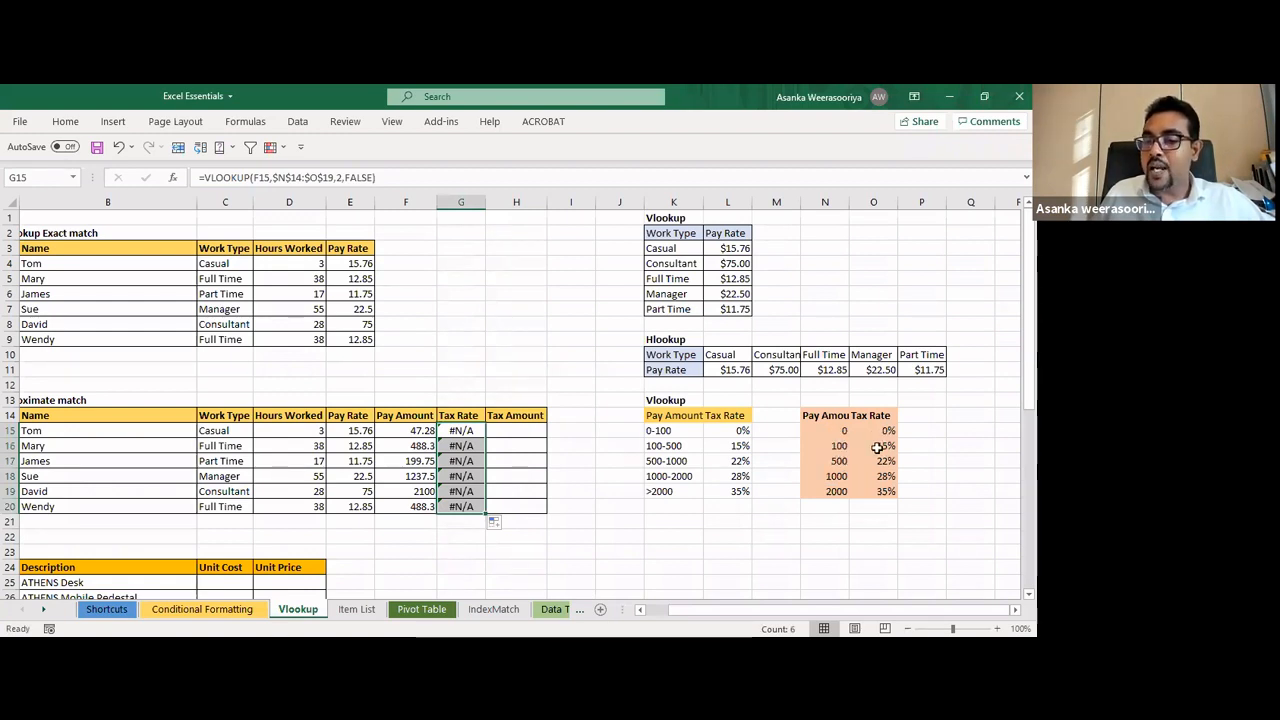
Try a pay amount of 100 in F15 to test the exact-match lookup, and undo the entry
{"action": "left_click", "coordinate": [418, 432]}
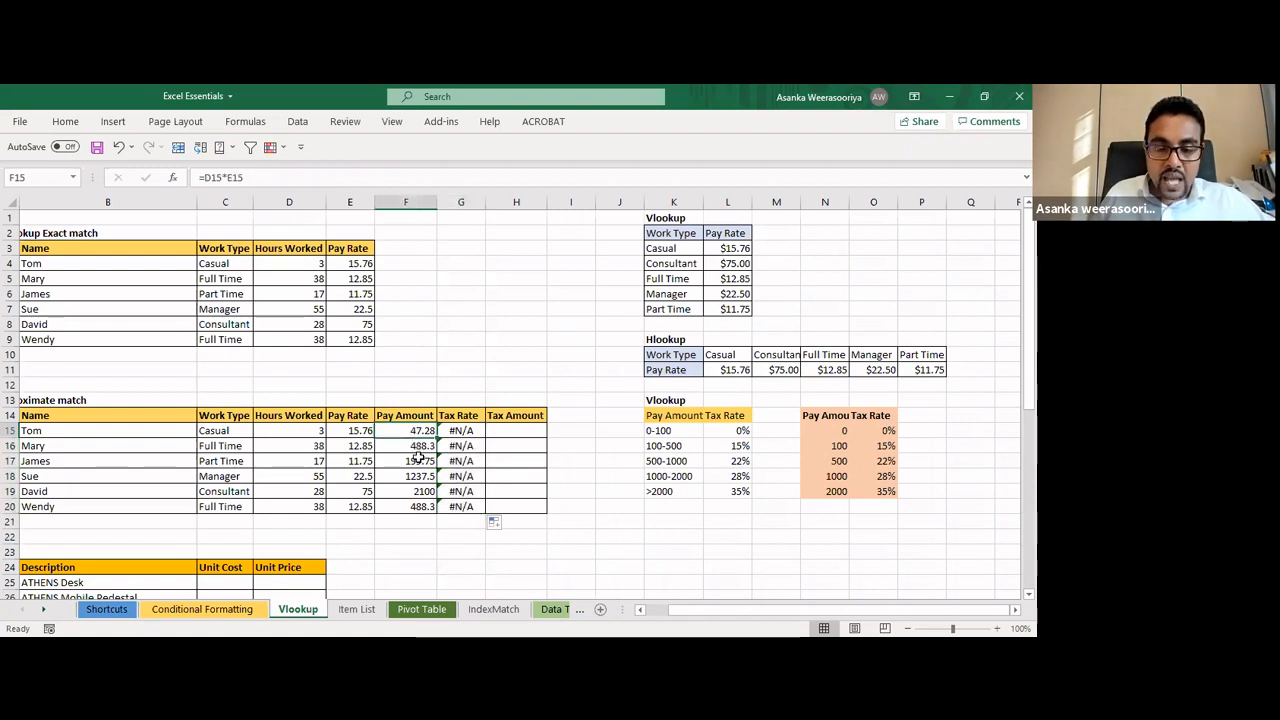
{"action": "type", "text": "100"}
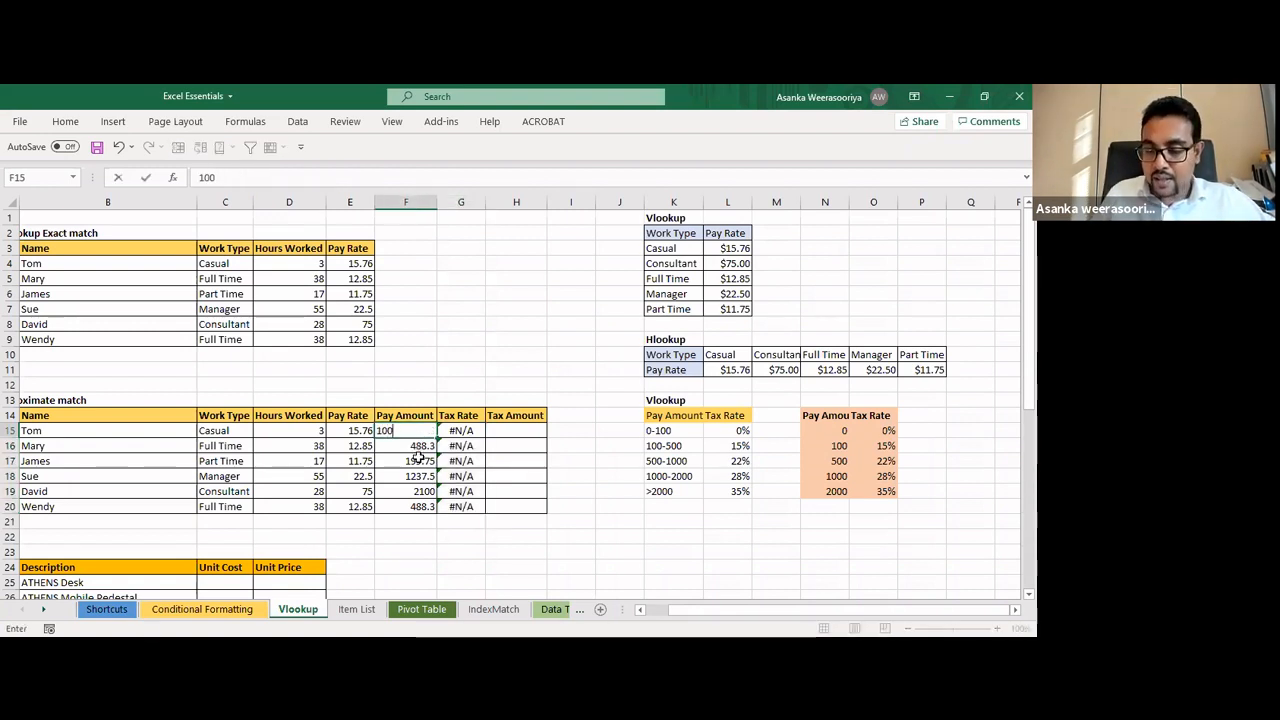
{"action": "key", "text": "Return"}
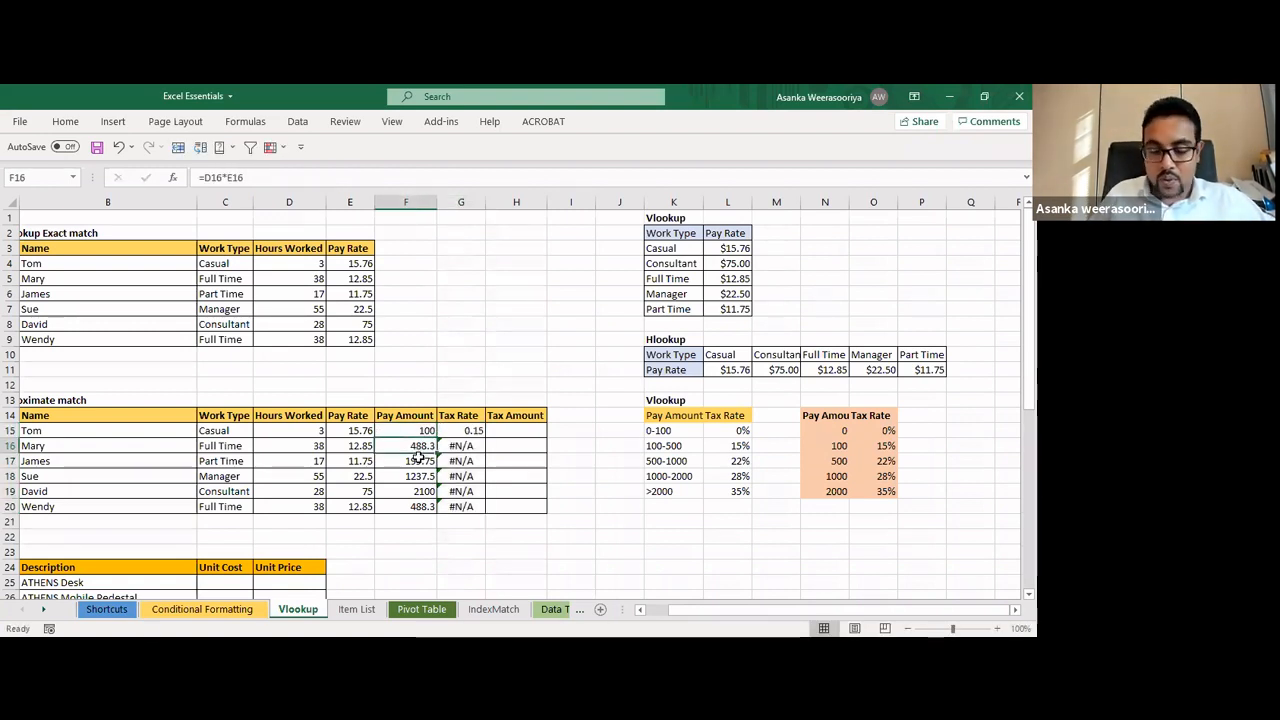
{"action": "key", "text": "ctrl+z"}
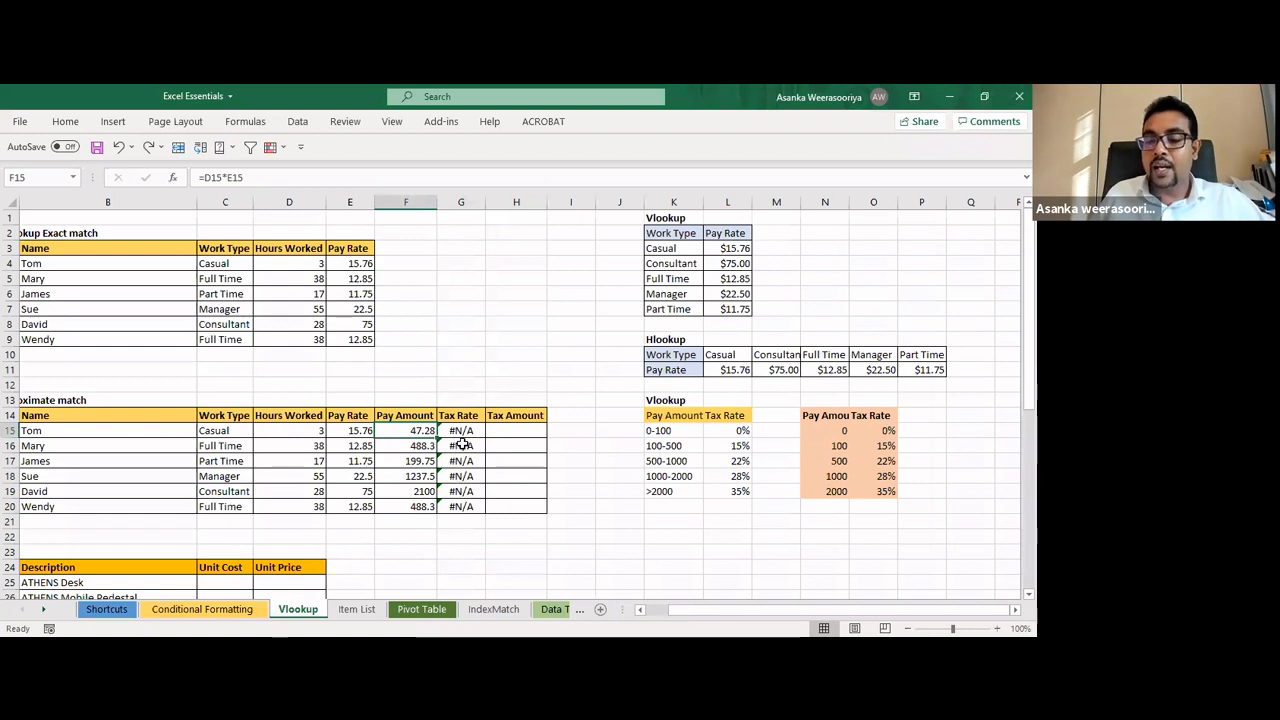
Change the range lookup argument of the VLOOKUP in G15 to TRUE for approximate match
{"action": "left_click", "coordinate": [461, 430]}
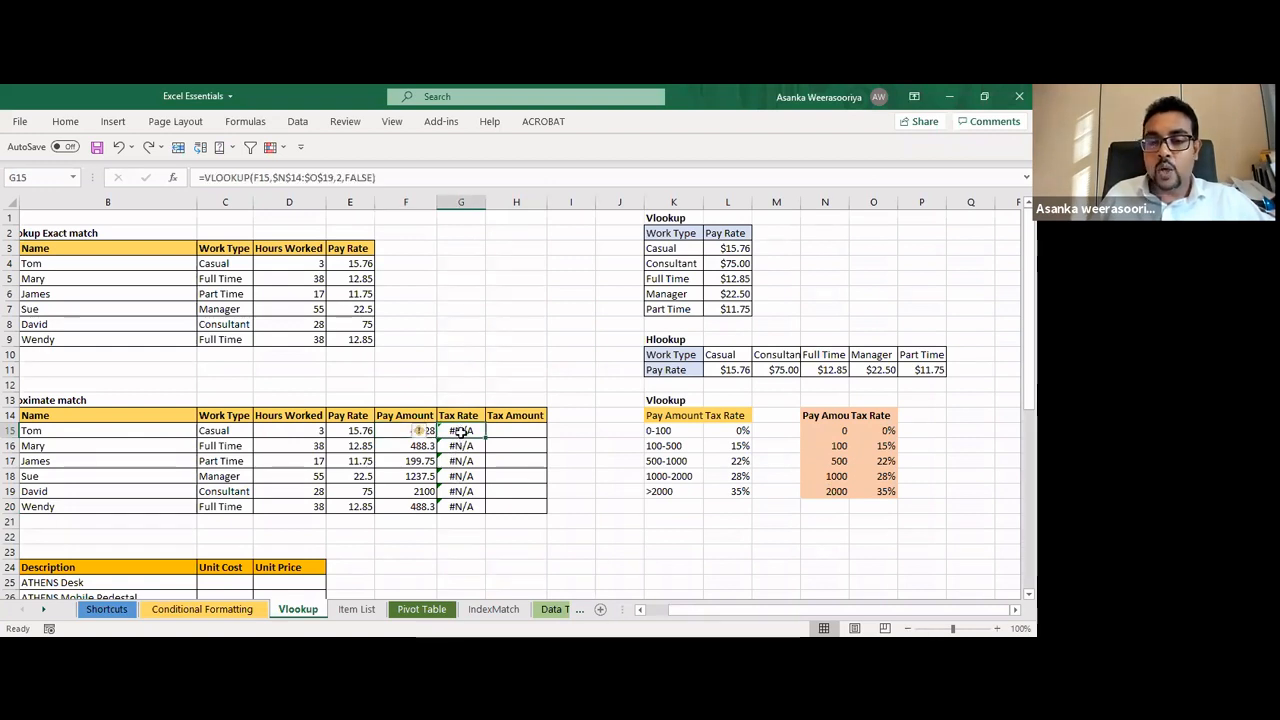
{"action": "key", "text": "F2"}
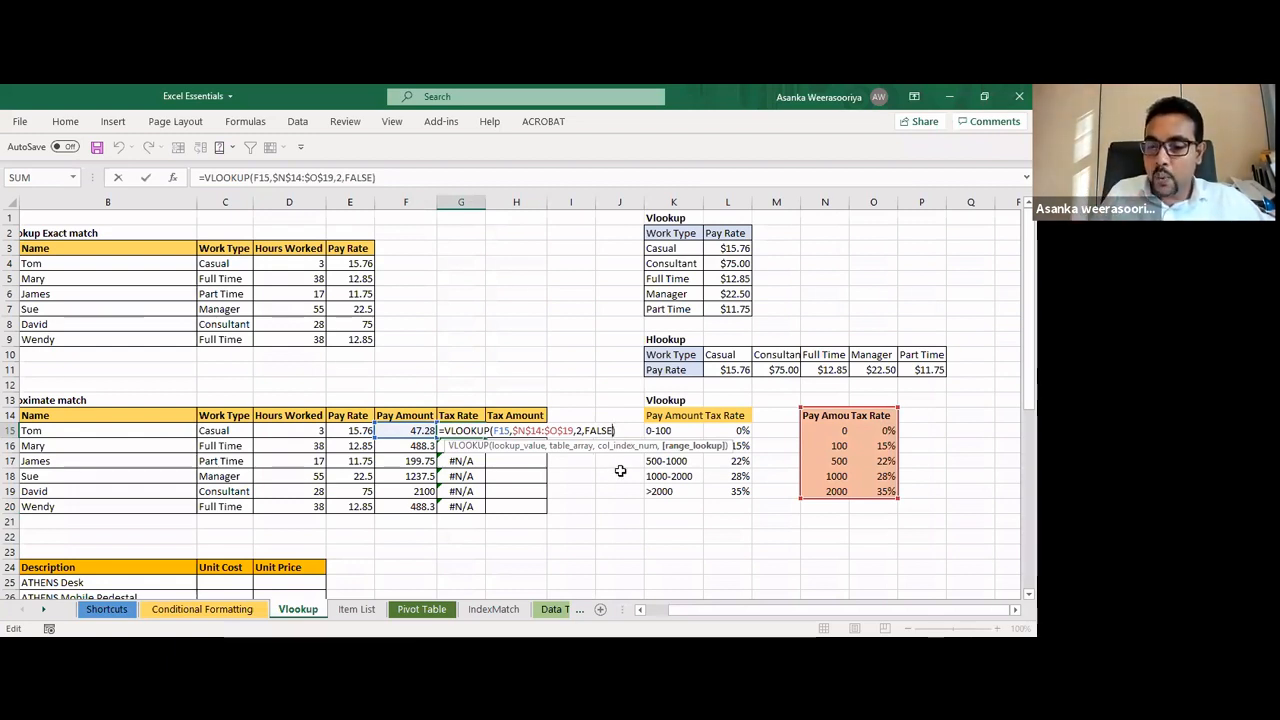
{"action": "key", "text": "Left"}
{"action": "key", "text": "BackSpace"}
{"action": "key", "text": "BackSpace"}
{"action": "key", "text": "BackSpace"}
{"action": "key", "text": "BackSpace"}
{"action": "key", "text": "BackSpace"}
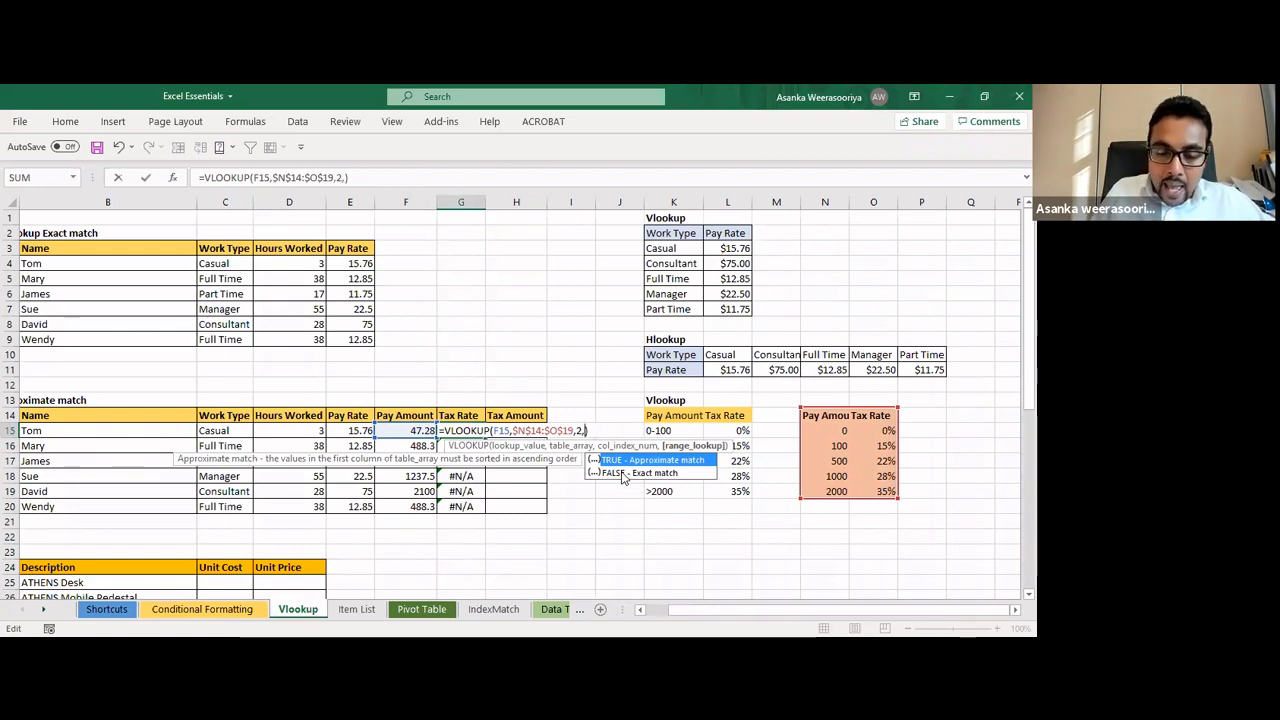
{"action": "type", "text": "tr"}
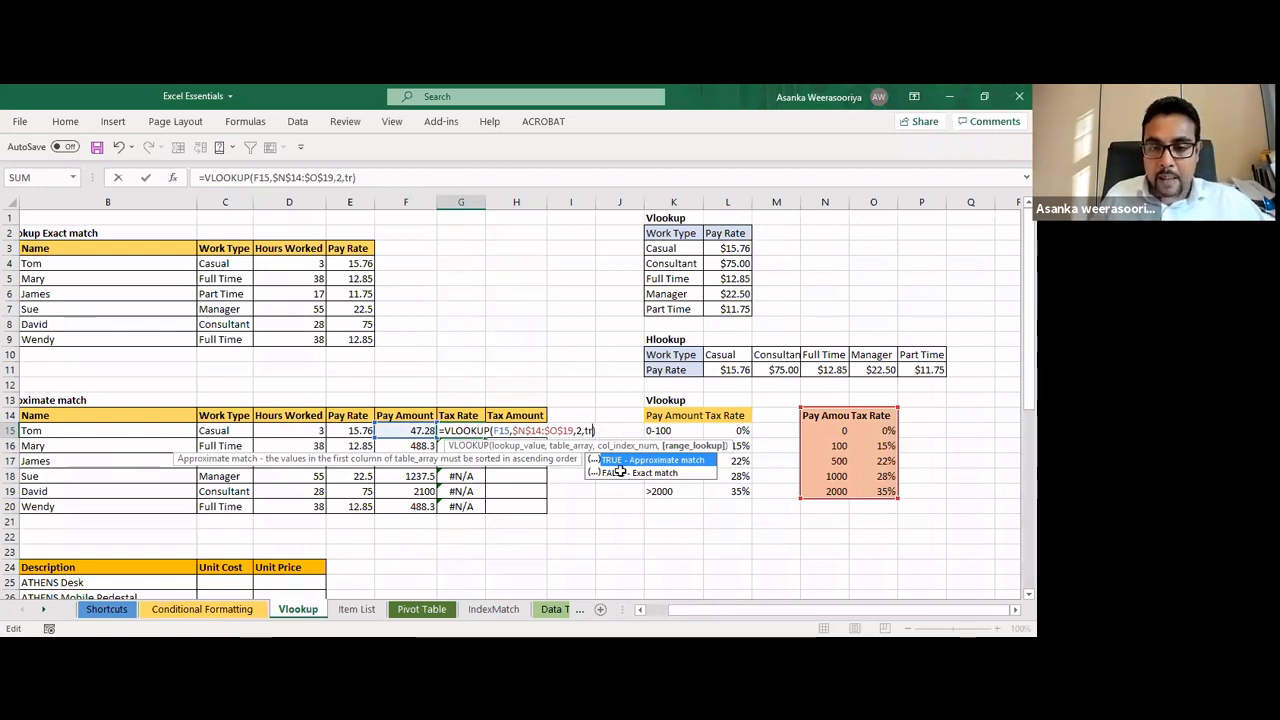
{"action": "key", "text": "Tab"}
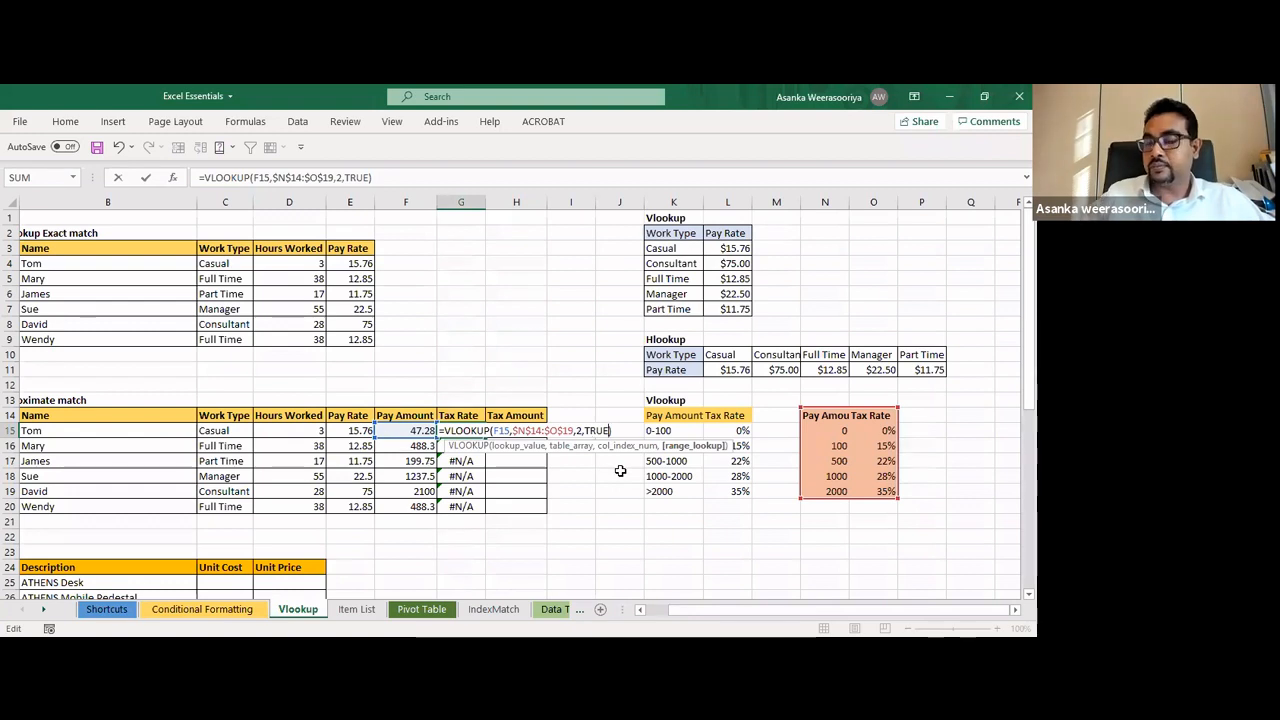
{"action": "key", "text": "Return"}
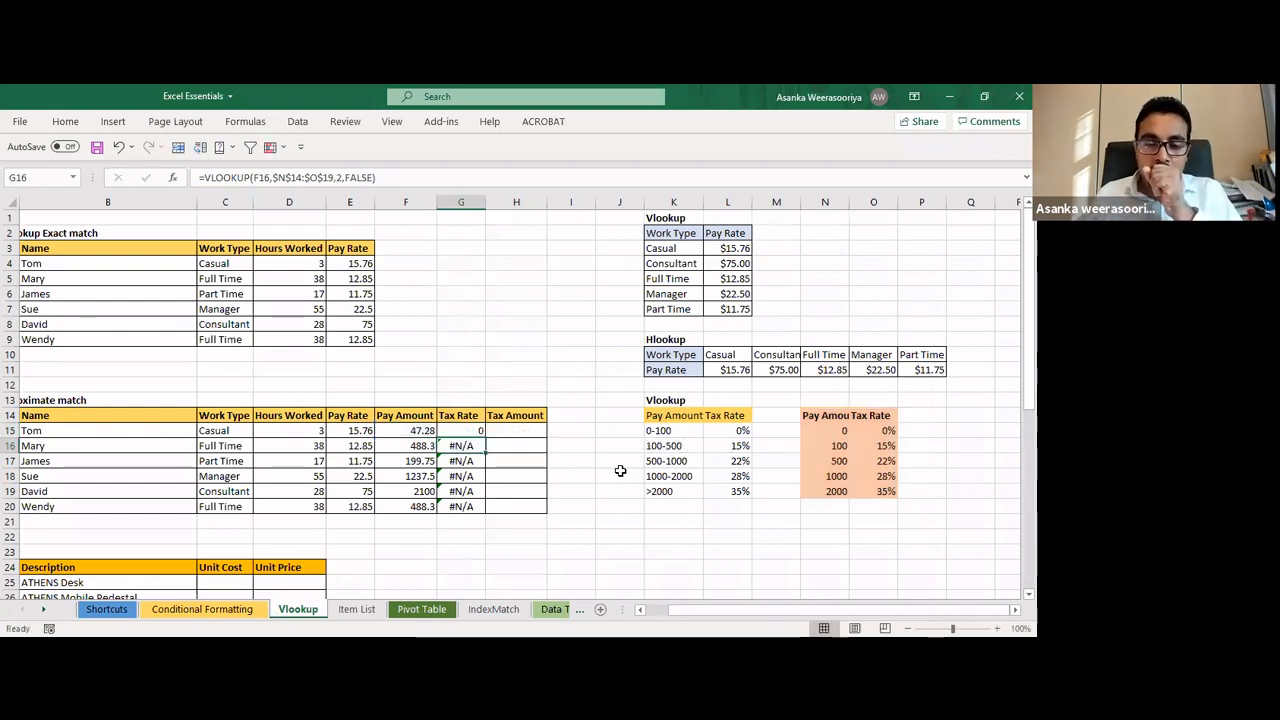
Fill the approximate-match VLOOKUP from G15 down to G20 in the Tax Rate column
{"action": "left_click", "coordinate": [474, 432]}
{"action": "left_click_drag", "start_coordinate": [486, 438], "coordinate": [478, 507]}
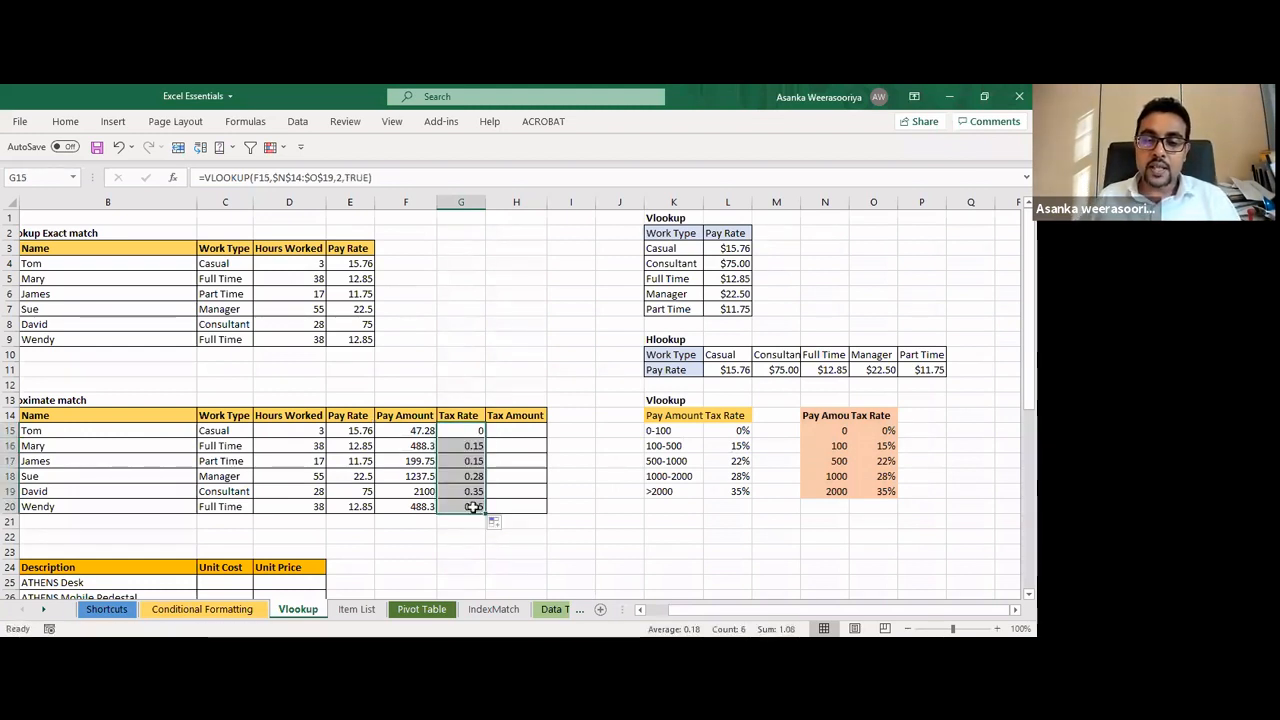
{"action": "left_click", "coordinate": [421, 436]}
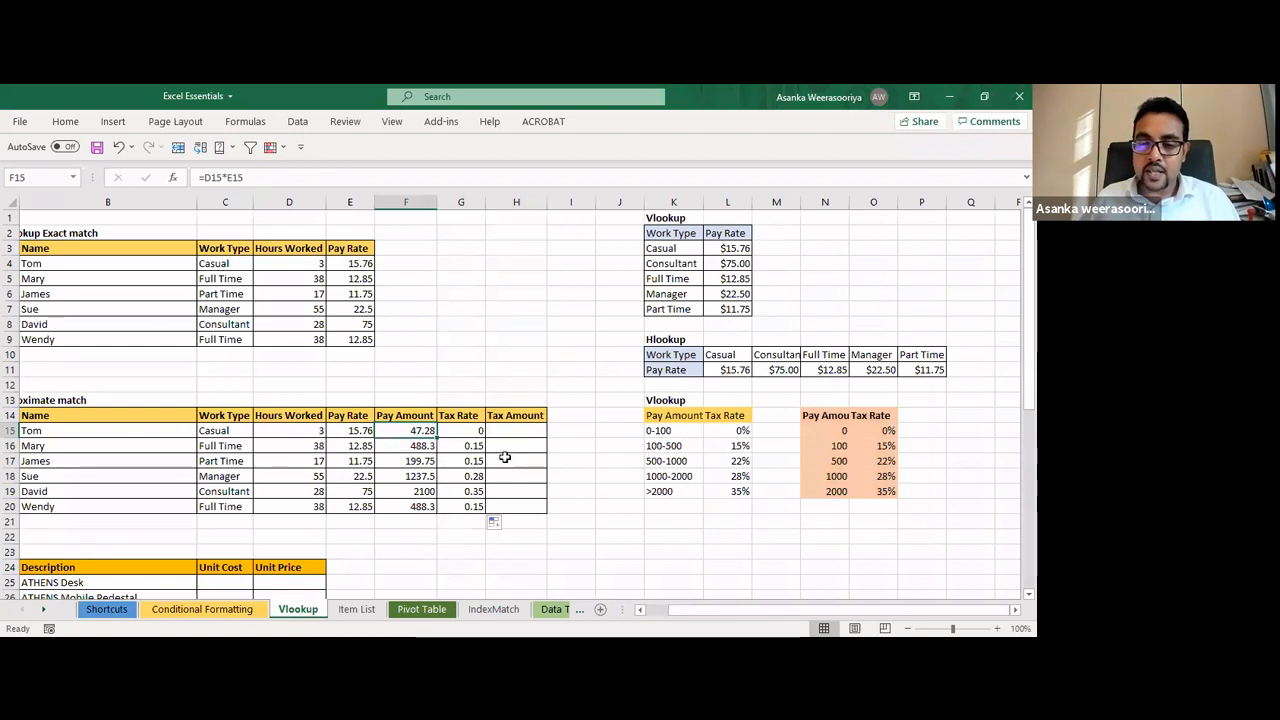
Format the Tax Rate values in G15:G20 as percentages
{"action": "left_click_drag", "start_coordinate": [472, 430], "coordinate": [484, 506]}
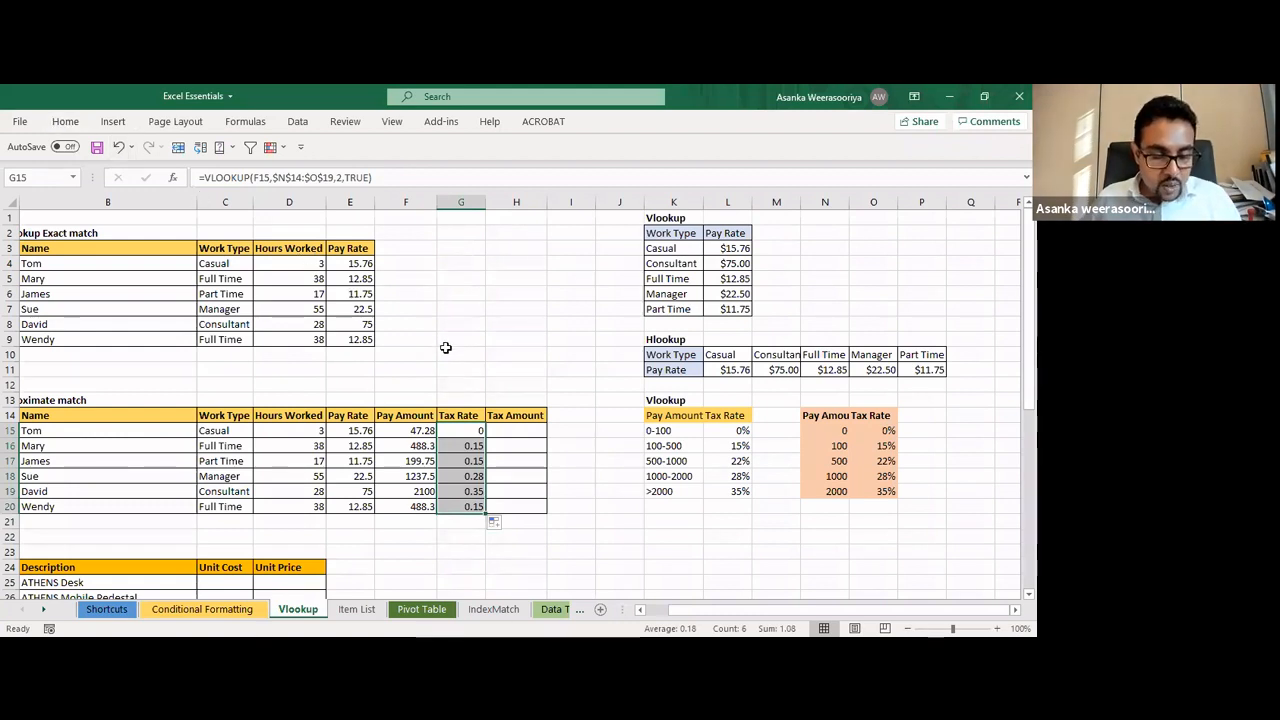
{"action": "key", "text": "ctrl+shift+5"}
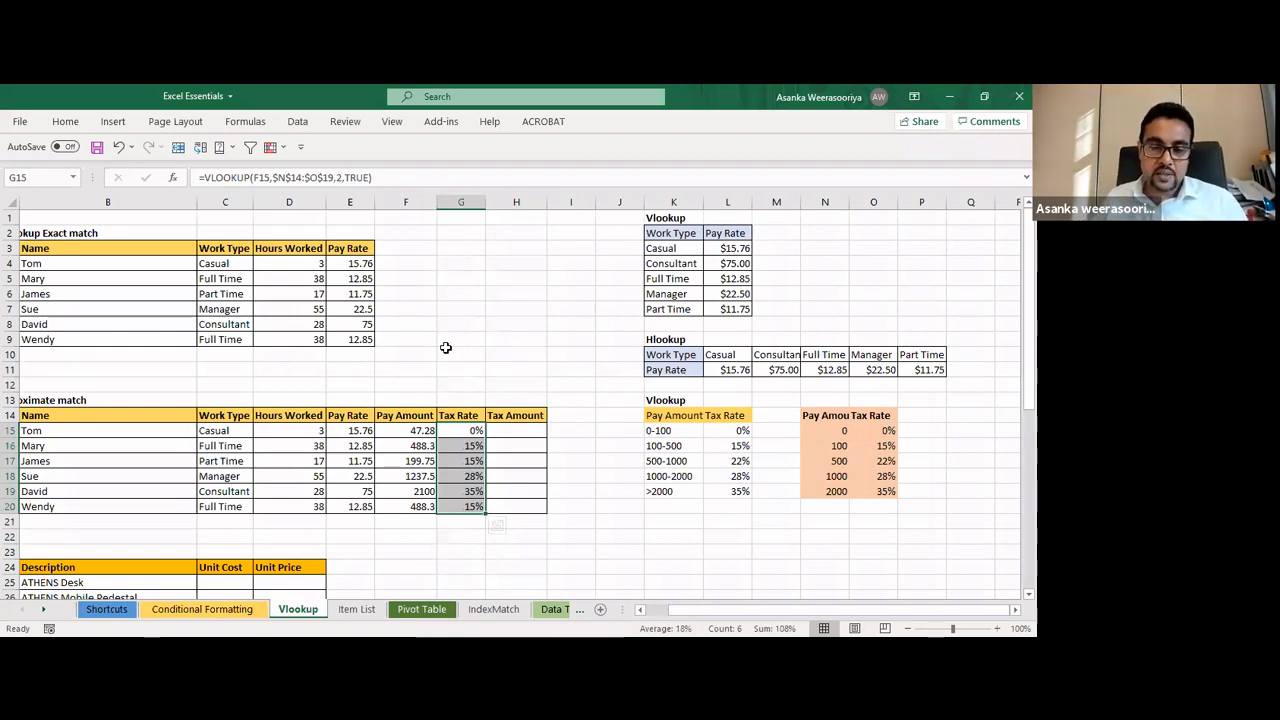
{"action": "key", "text": "ctrl+z"}
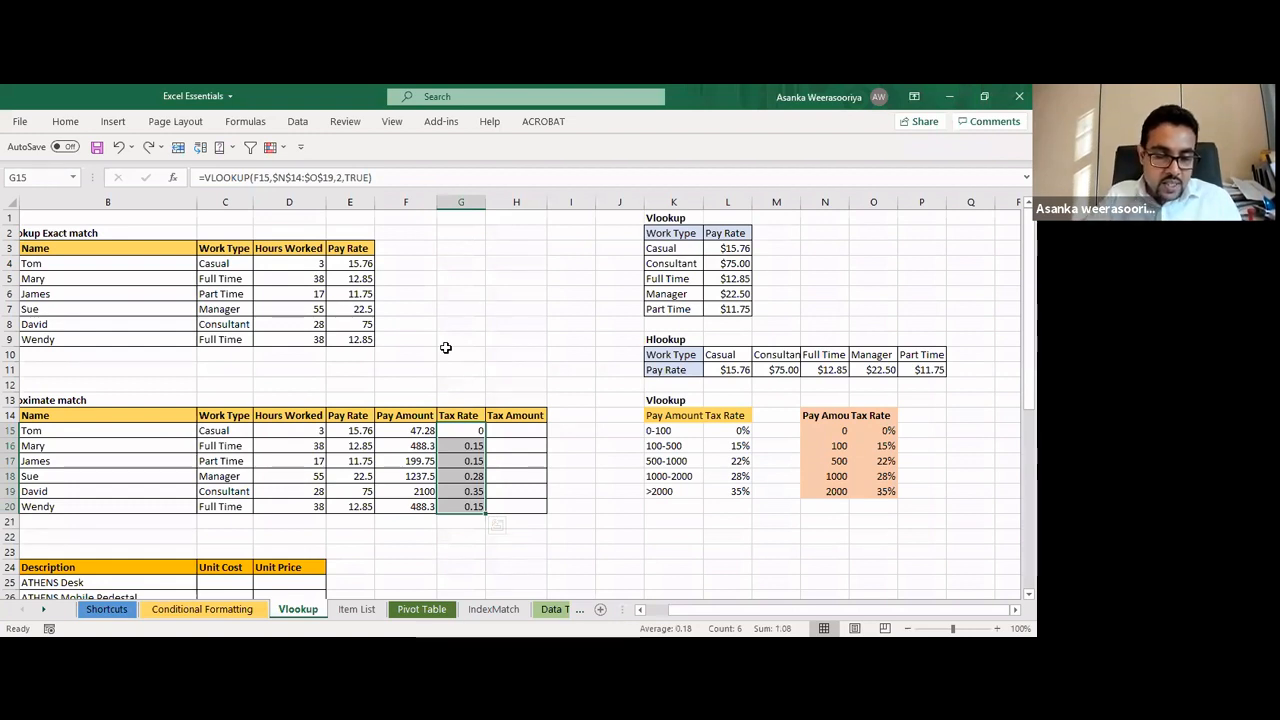
{"action": "key", "text": "ctrl+y"}
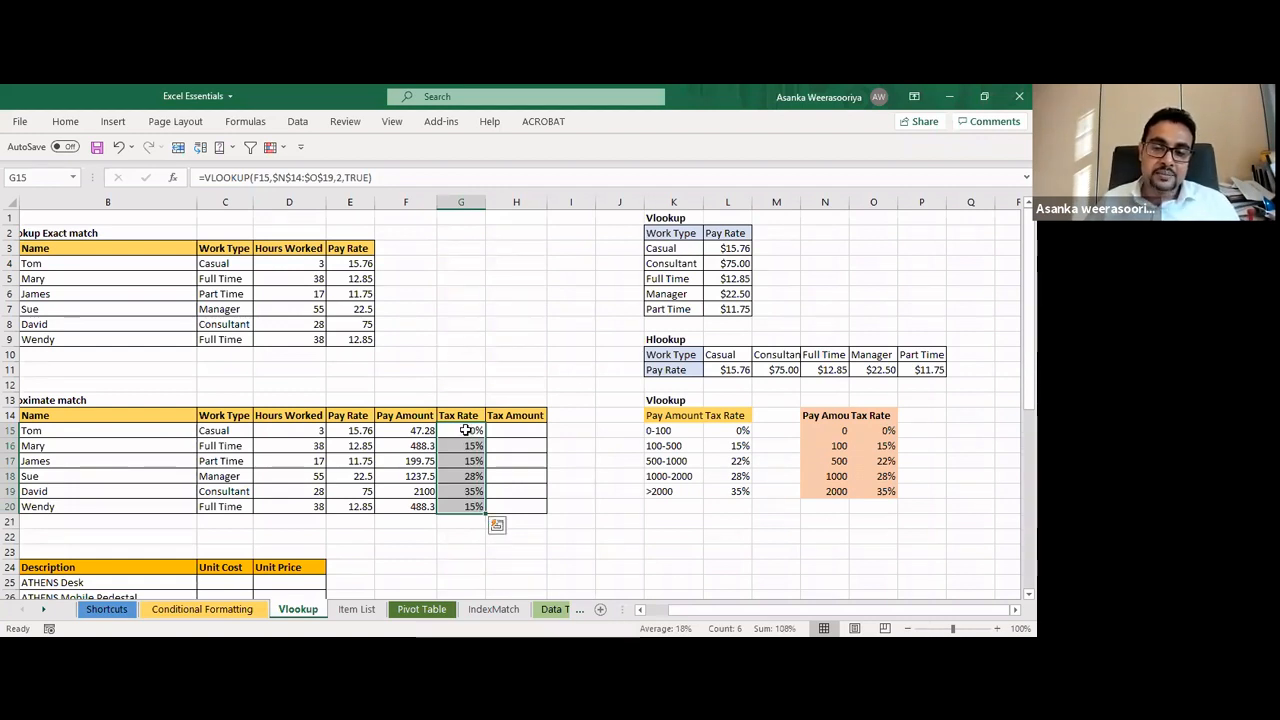
Examine the G15 VLOOKUP formula and compare the pay range table in K14:L19 with the threshold table in N14:O19
{"action": "left_click", "coordinate": [466, 430]}
{"action": "double_click", "coordinate": [490, 431]}
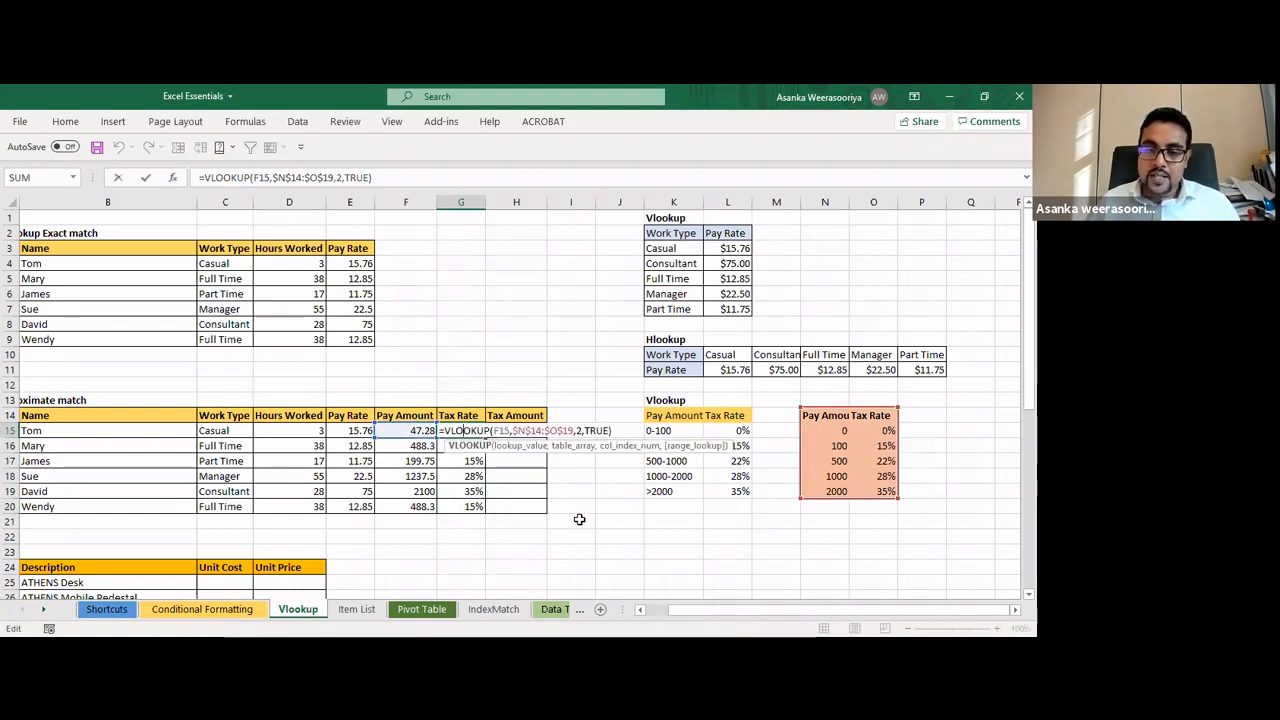
{"action": "key", "text": "Return"}
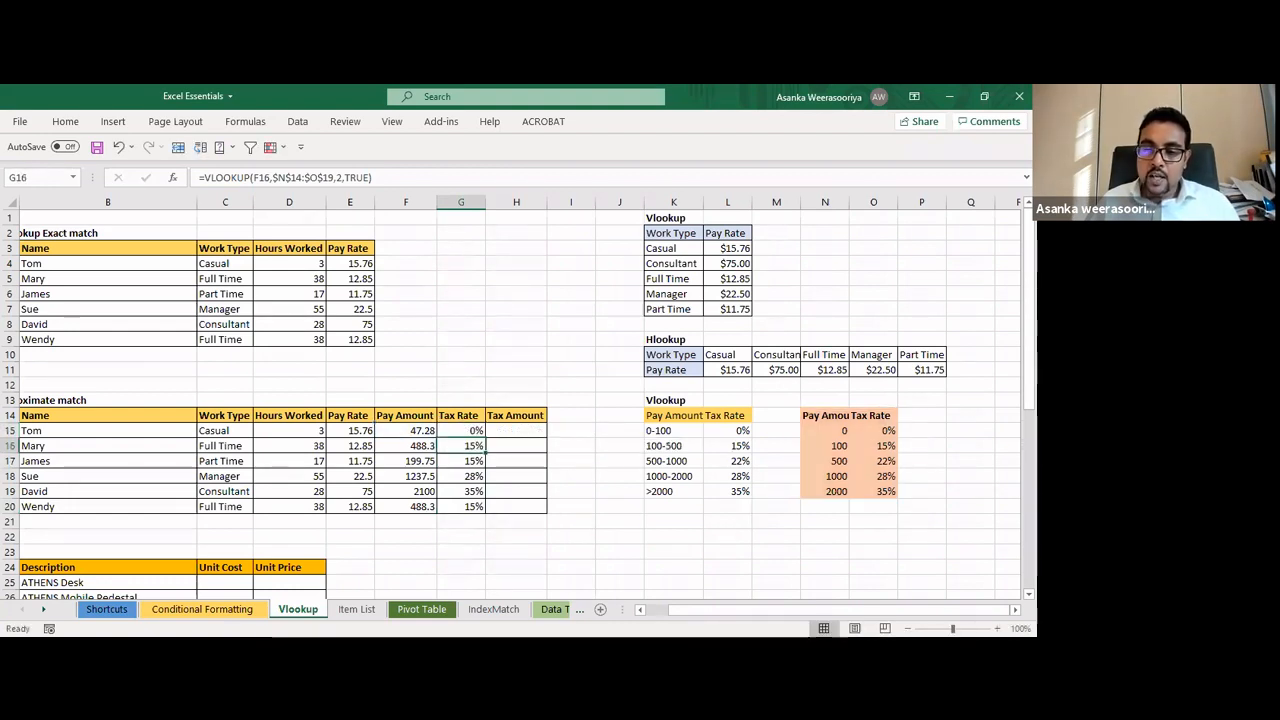
{"action": "left_click_drag", "start_coordinate": [673, 416], "coordinate": [723, 495]}
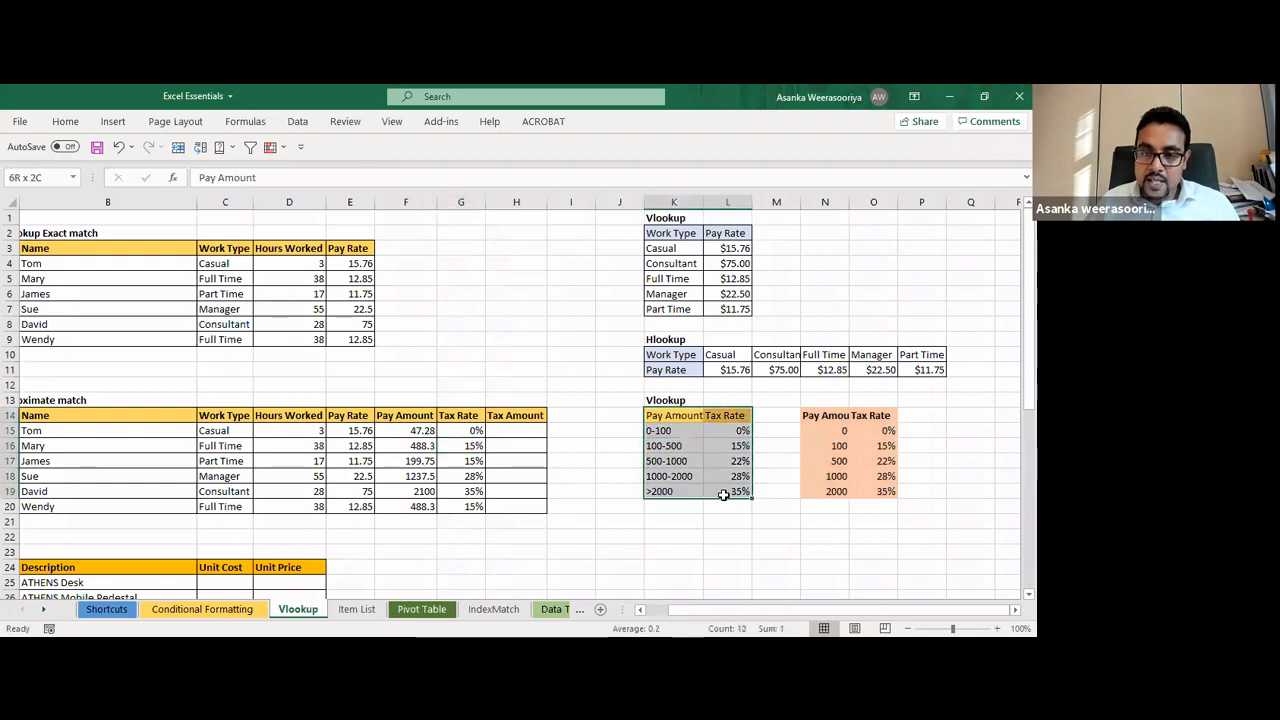
{"action": "left_click", "coordinate": [794, 517]}
{"action": "left_click_drag", "start_coordinate": [820, 416], "coordinate": [874, 492]}
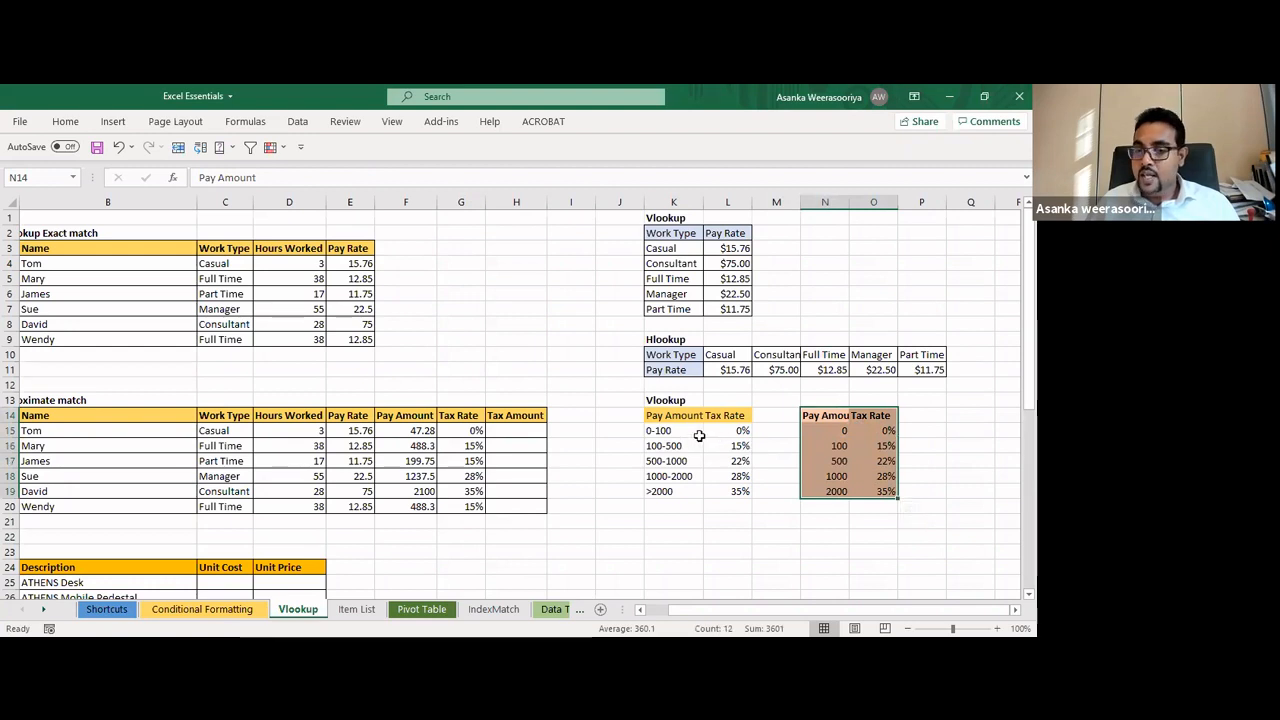
{"action": "left_click", "coordinate": [828, 431]}
{"action": "left_click", "coordinate": [826, 445]}
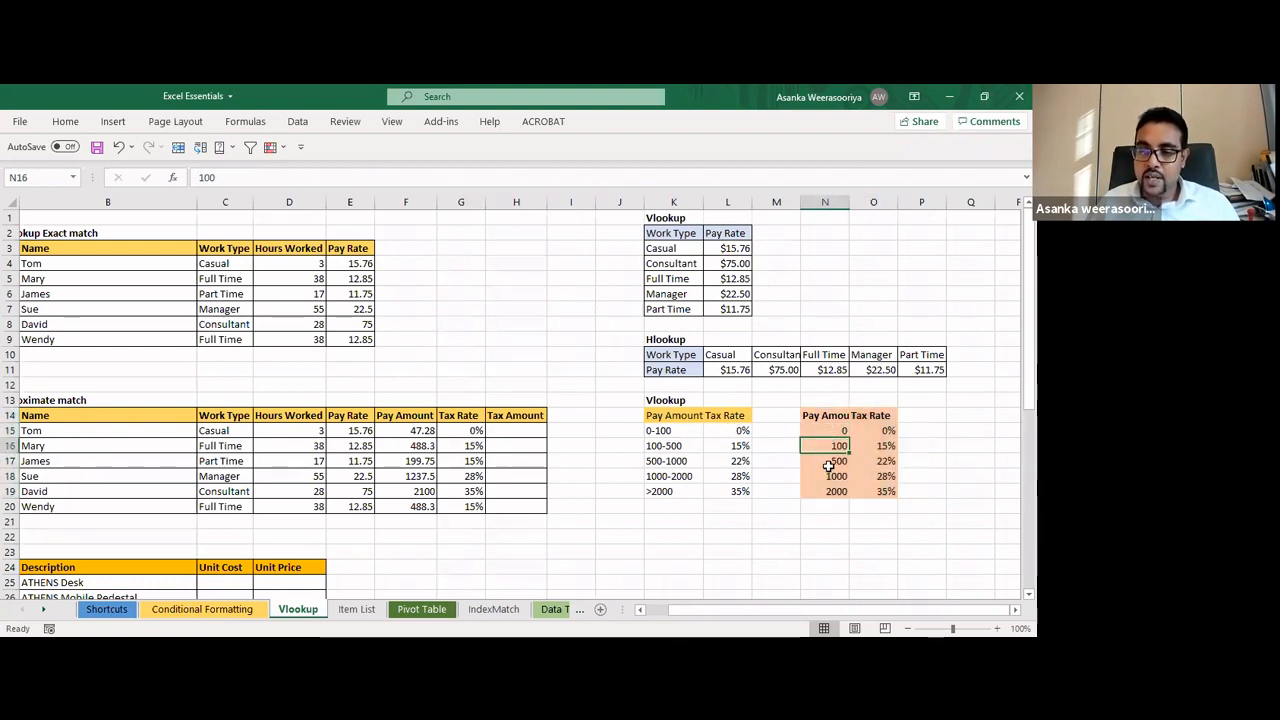
{"action": "left_click", "coordinate": [828, 463]}
{"action": "left_click", "coordinate": [830, 476]}
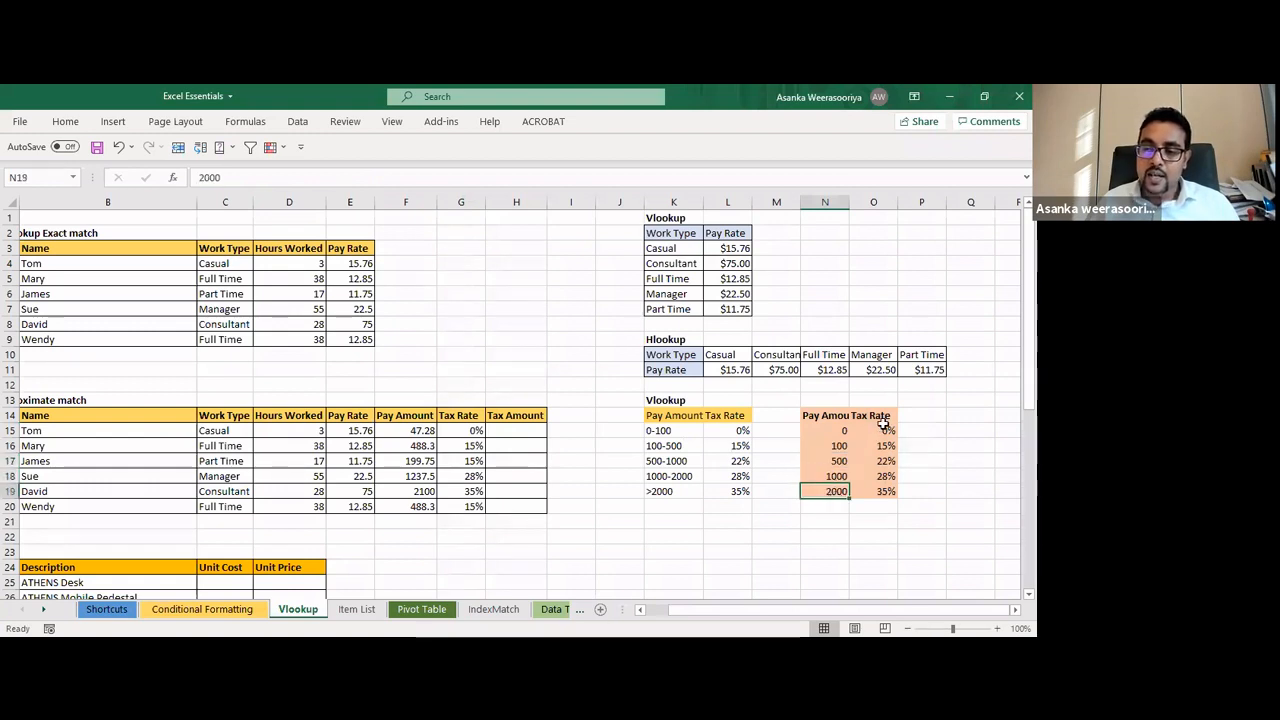
{"action": "left_click_drag", "start_coordinate": [881, 431], "coordinate": [877, 499]}
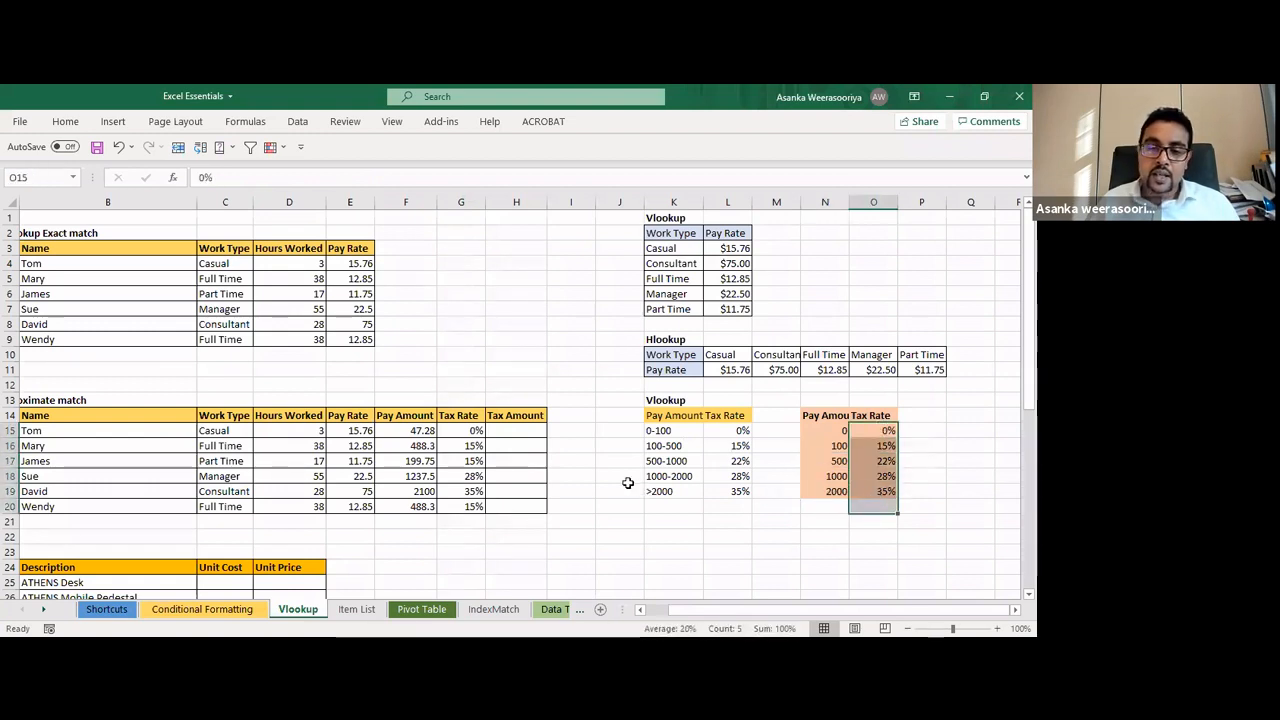
{"action": "left_click", "coordinate": [477, 430]}
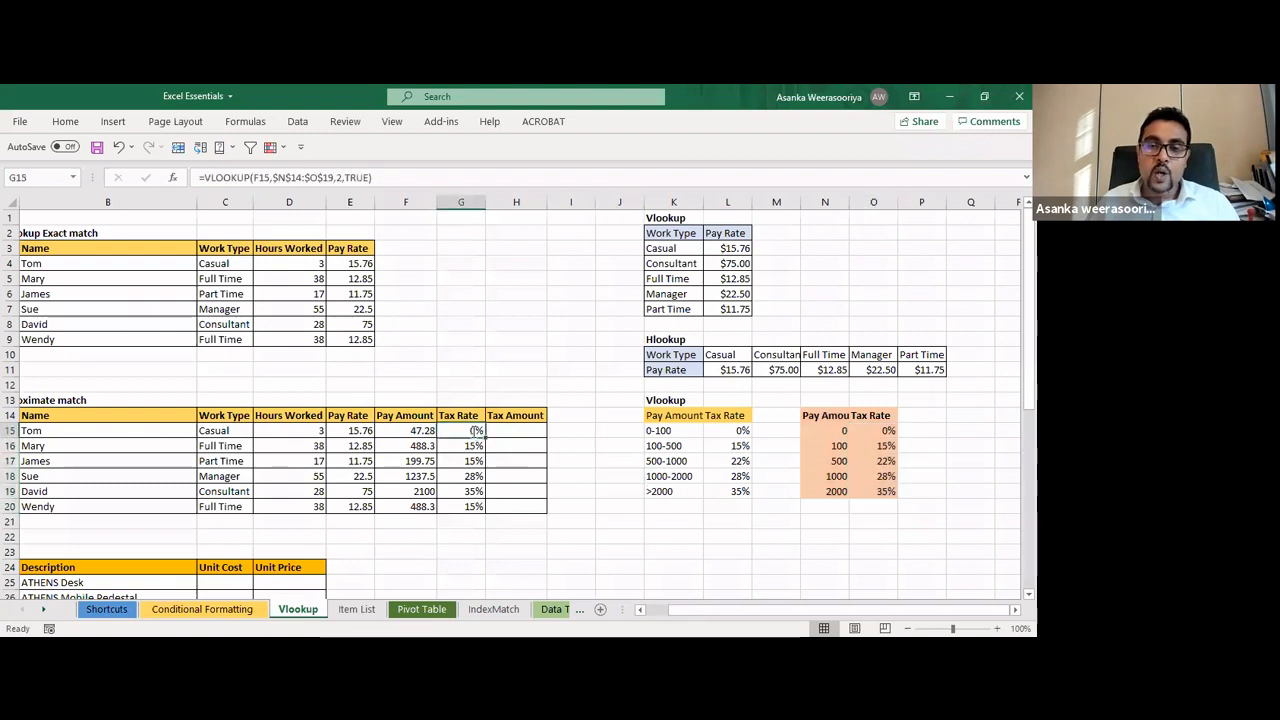
{"action": "double_click", "coordinate": [501, 431]}
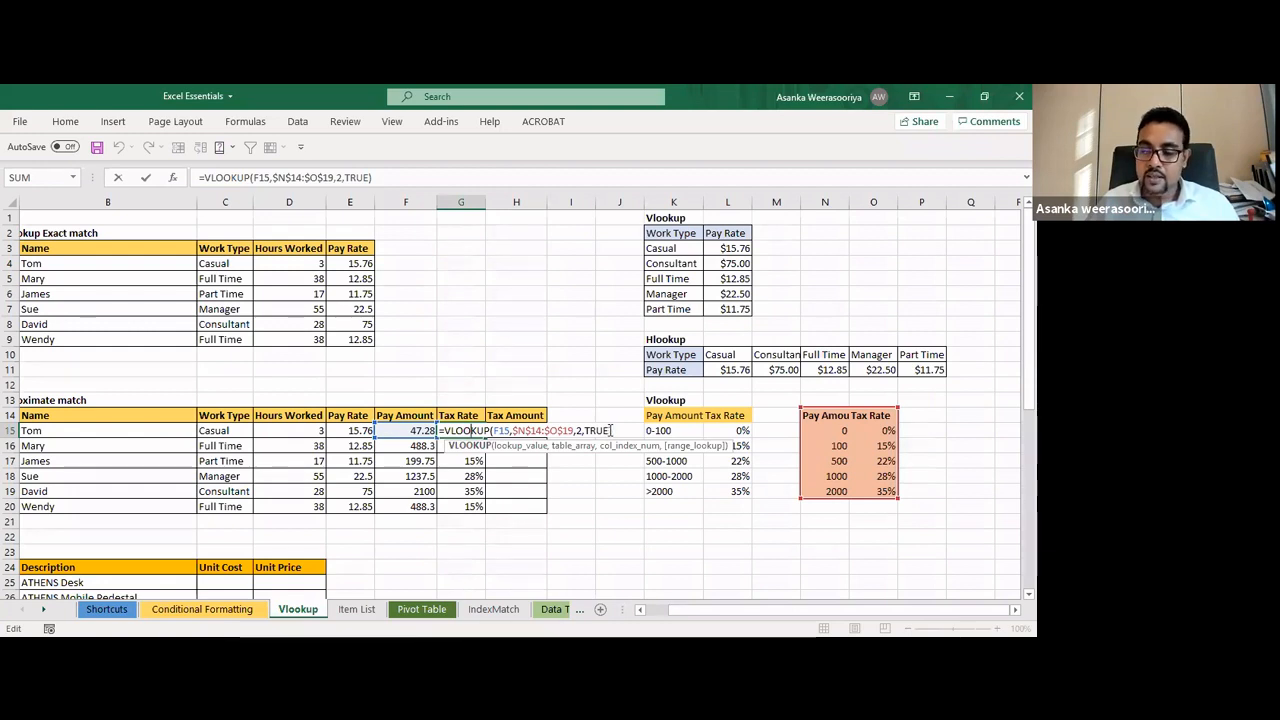
{"action": "key", "text": "Return"}
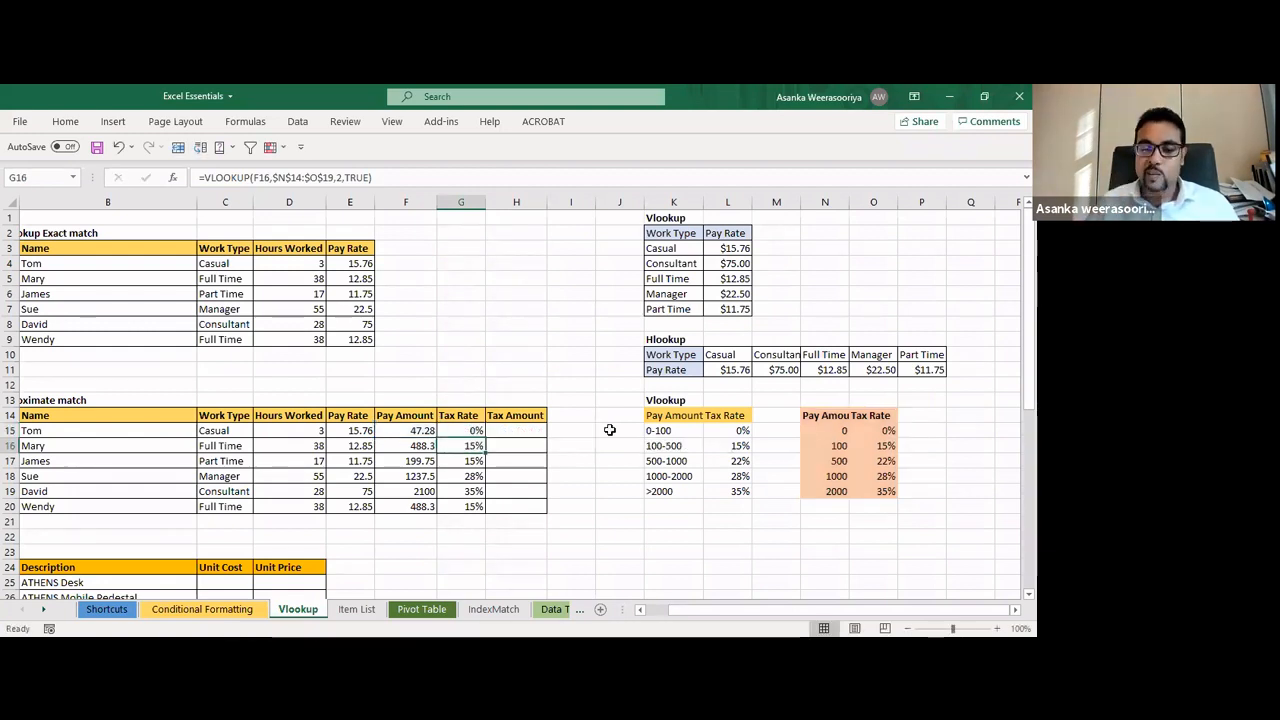
Calculate the Tax Amount in H15 with =F15*G15 and fill the formula down to H20
{"action": "left_click", "coordinate": [512, 428]}
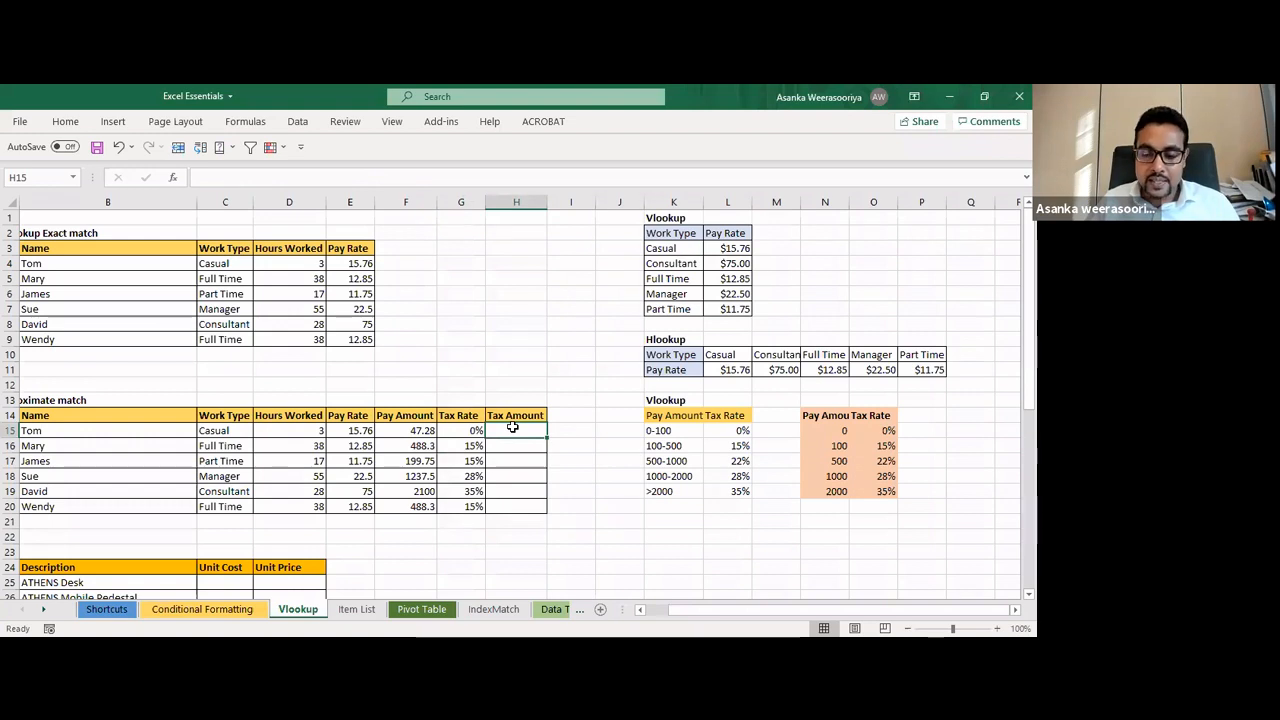
{"action": "type", "text": "="}
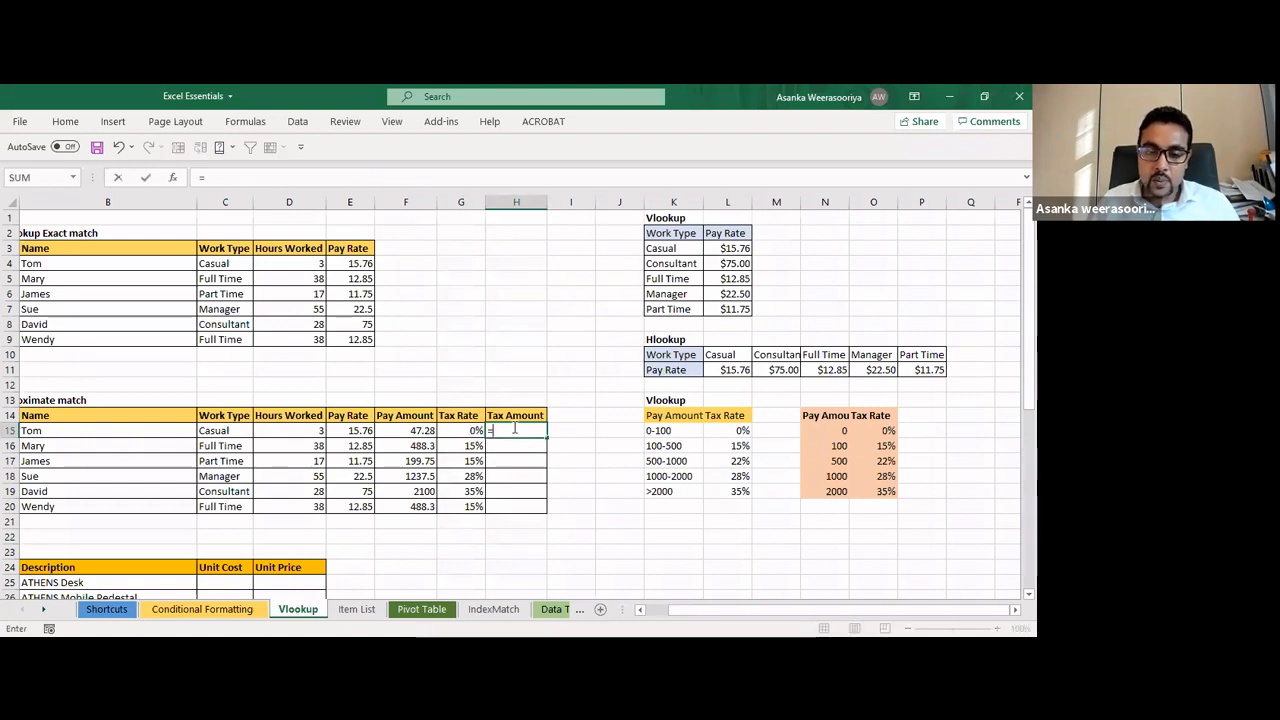
{"action": "left_click", "coordinate": [414, 431]}
{"action": "type", "text": "*"}
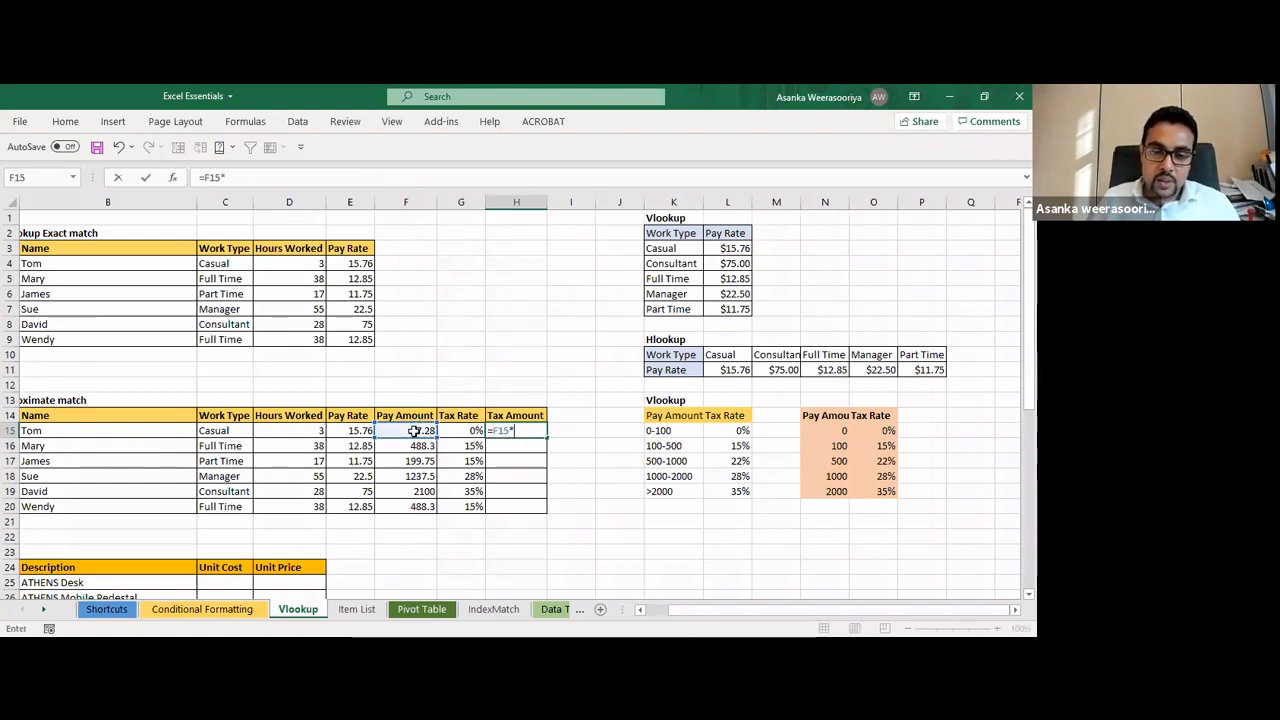
{"action": "left_click", "coordinate": [470, 430]}
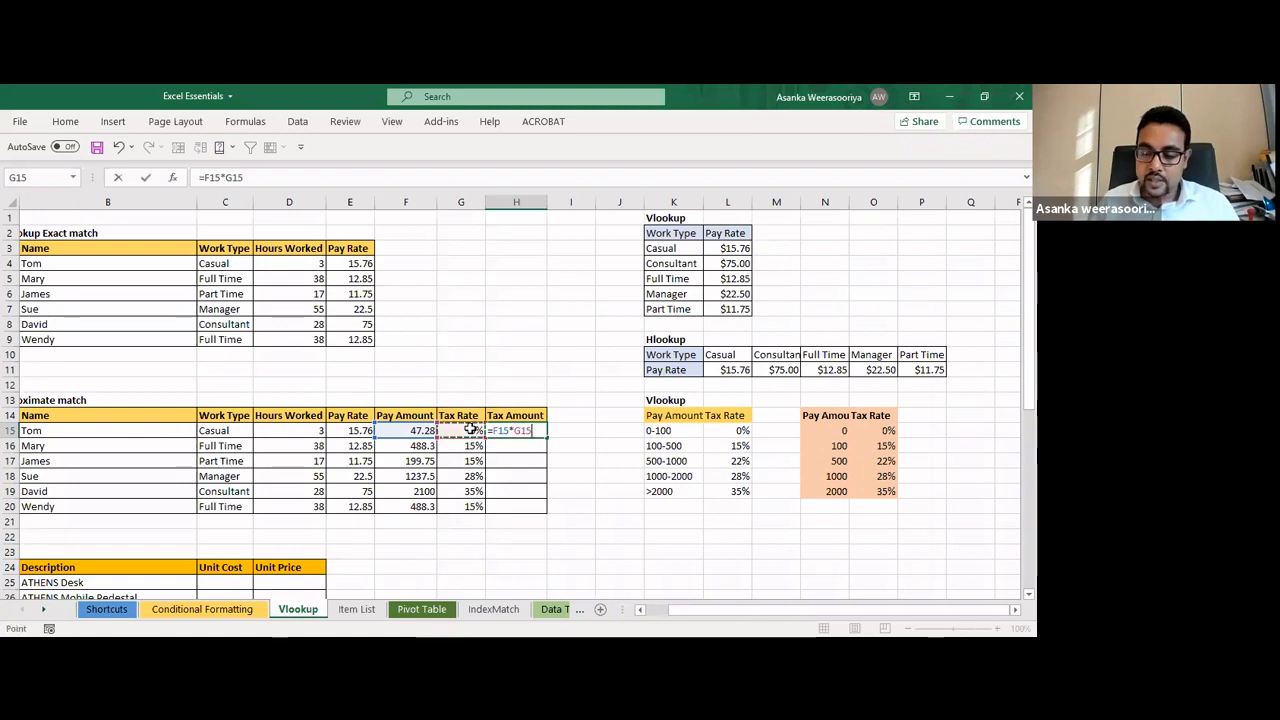
{"action": "key", "text": "Return"}
{"action": "left_click", "coordinate": [518, 428]}
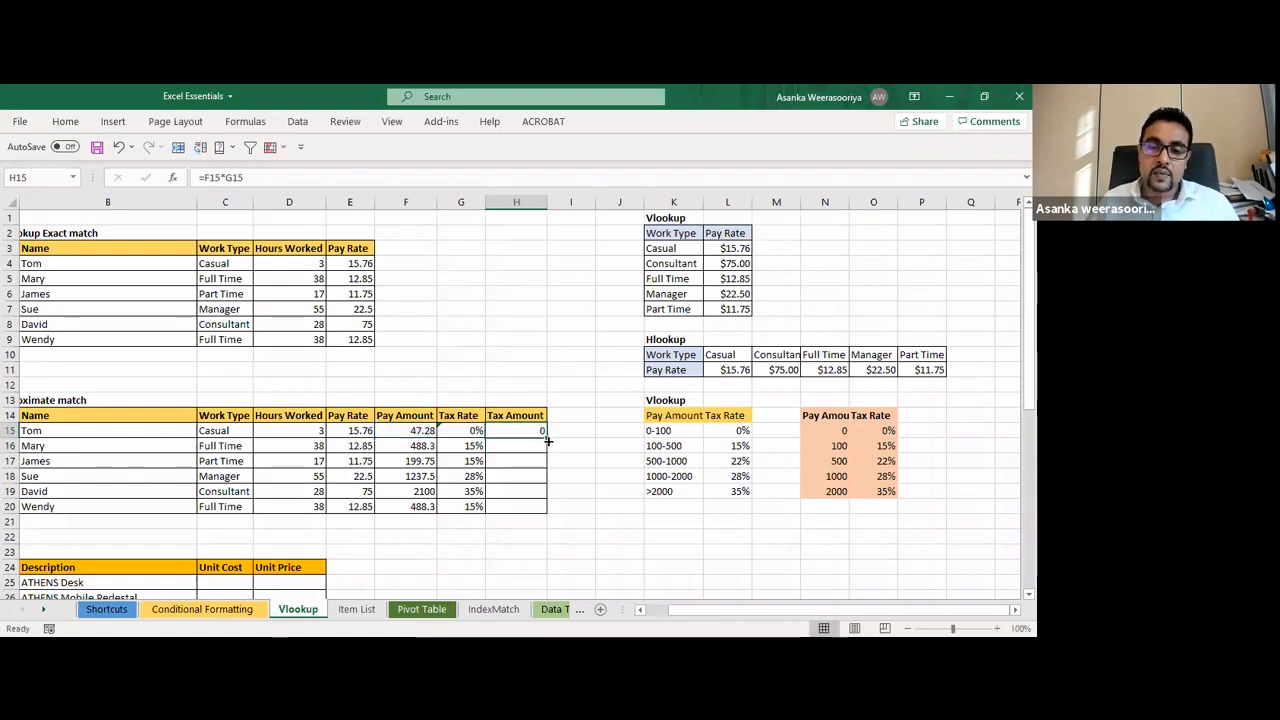
{"action": "double_click", "coordinate": [547, 437]}
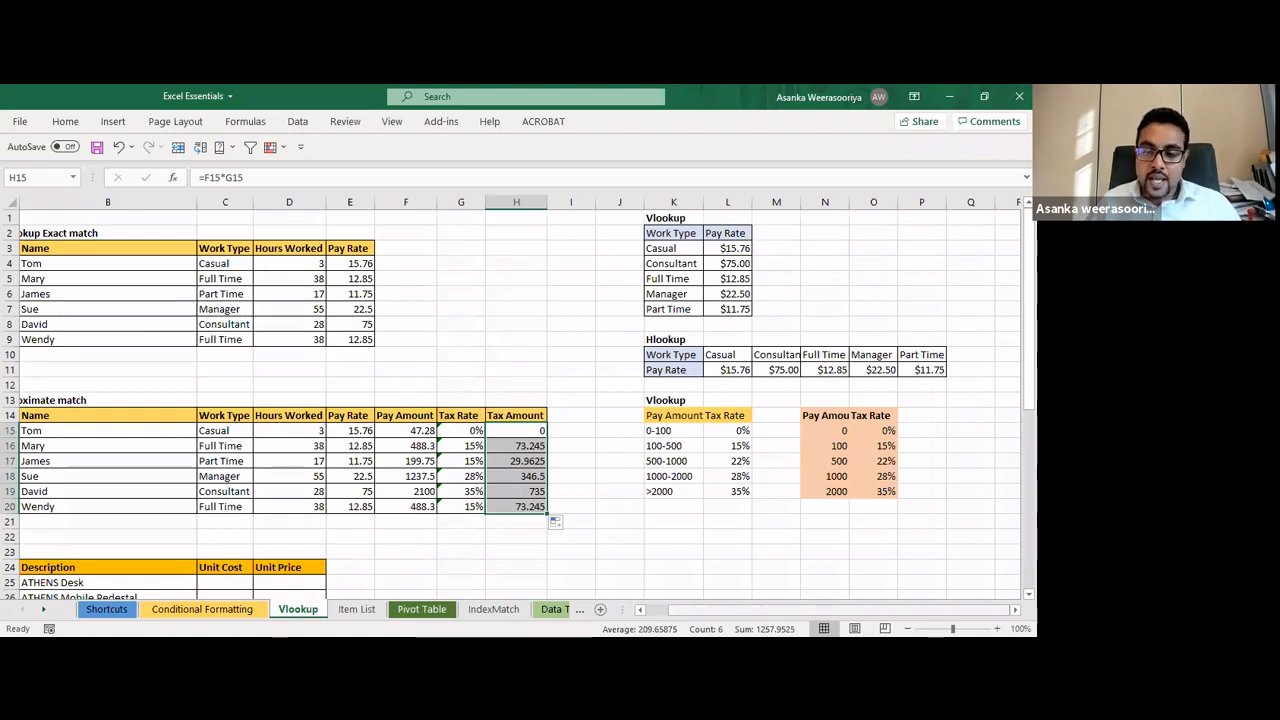
Examine the "3. Vlookup more" table's item numbers, descriptions and empty Unit Cost and Unit Price columns, and select C25
{"action": "left_click_drag", "start_coordinate": [740, 609], "coordinate": [715, 603]}
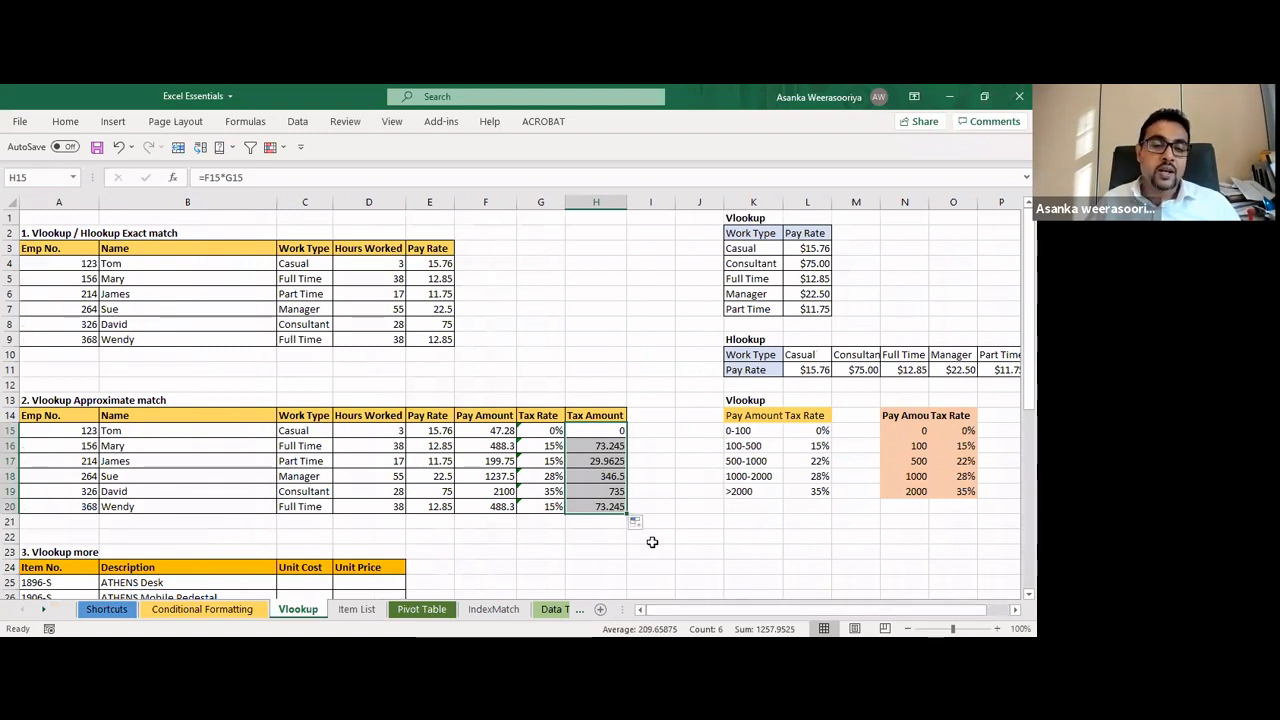
{"action": "scroll", "coordinate": [650, 544], "scroll_direction": "down", "scroll_amount": 9}
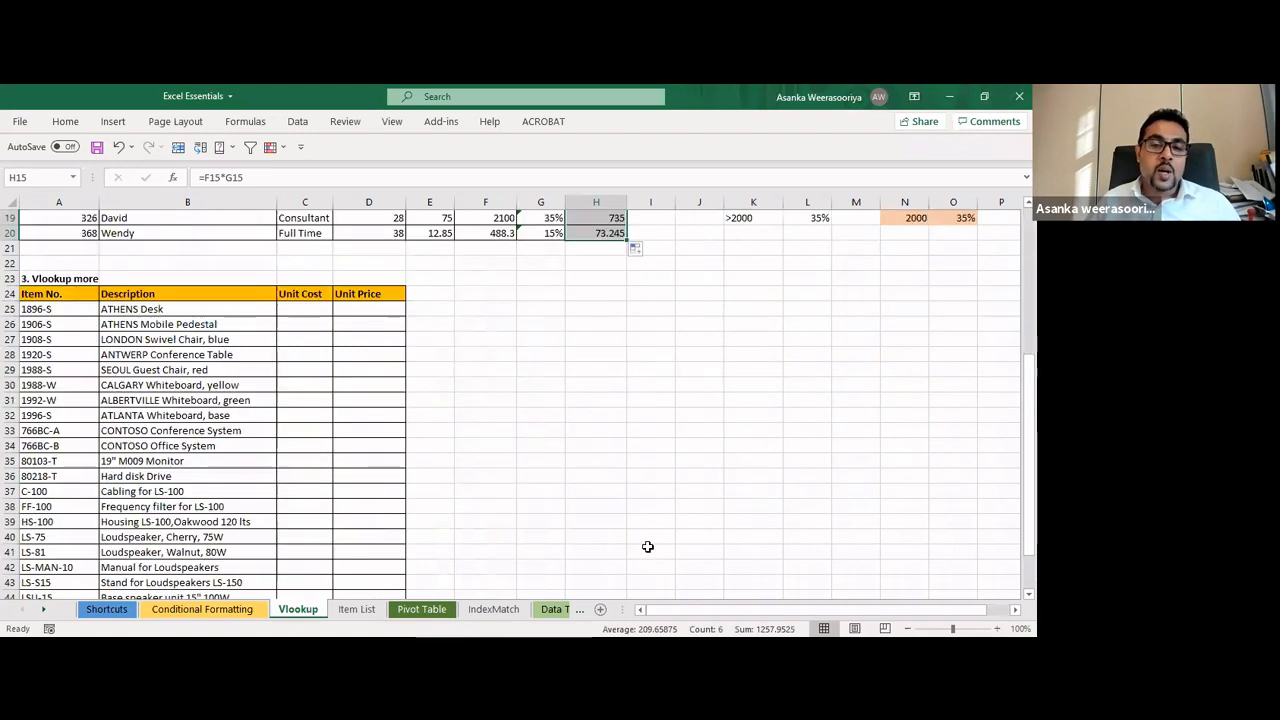
{"action": "scroll", "coordinate": [648, 546], "scroll_direction": "up", "scroll_amount": 1}
{"action": "scroll", "coordinate": [648, 546], "scroll_direction": "up", "scroll_amount": 1}
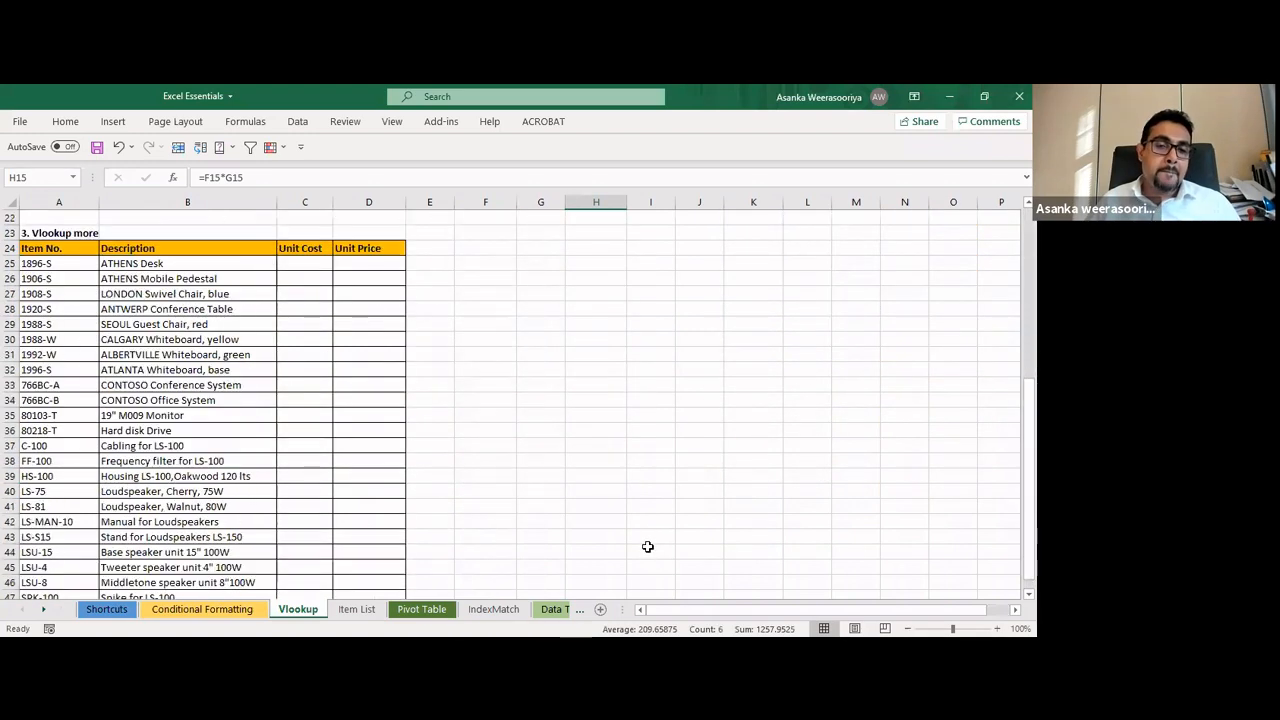
{"action": "scroll", "coordinate": [648, 546], "scroll_direction": "down", "scroll_amount": 1}
{"action": "scroll", "coordinate": [648, 546], "scroll_direction": "up", "scroll_amount": 1}
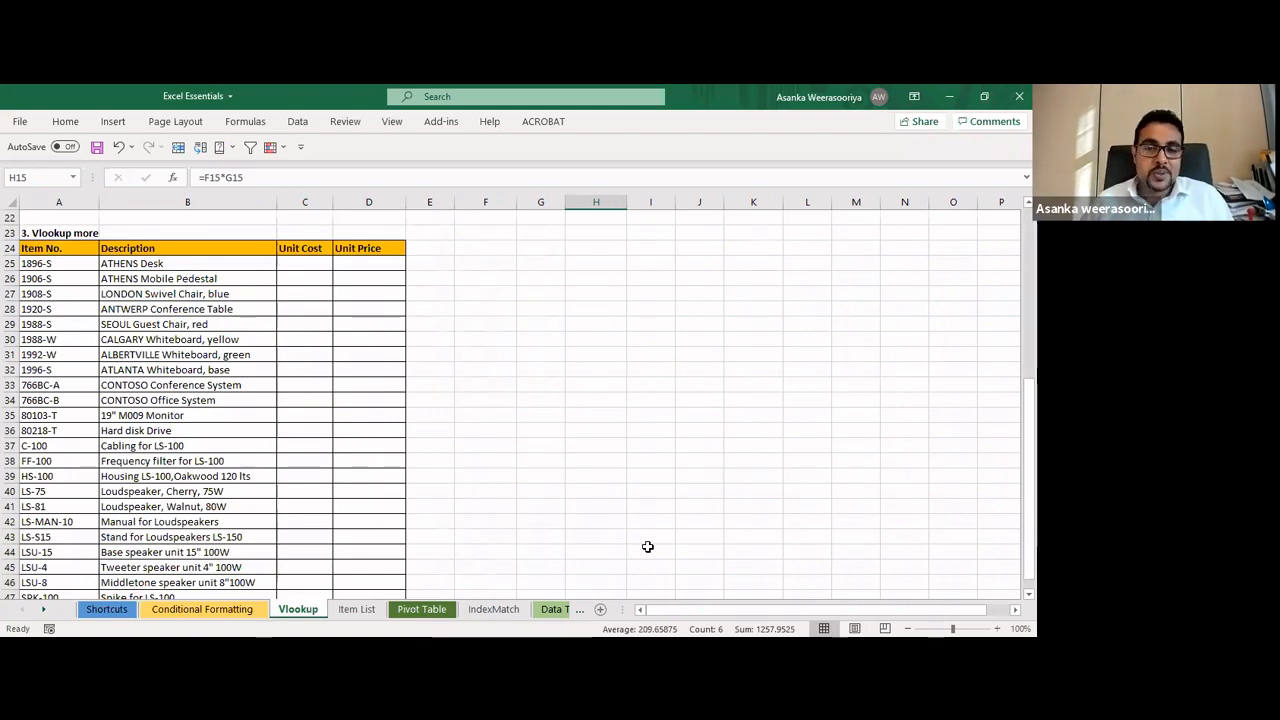
{"action": "scroll", "coordinate": [591, 537], "scroll_direction": "up", "scroll_amount": 7}
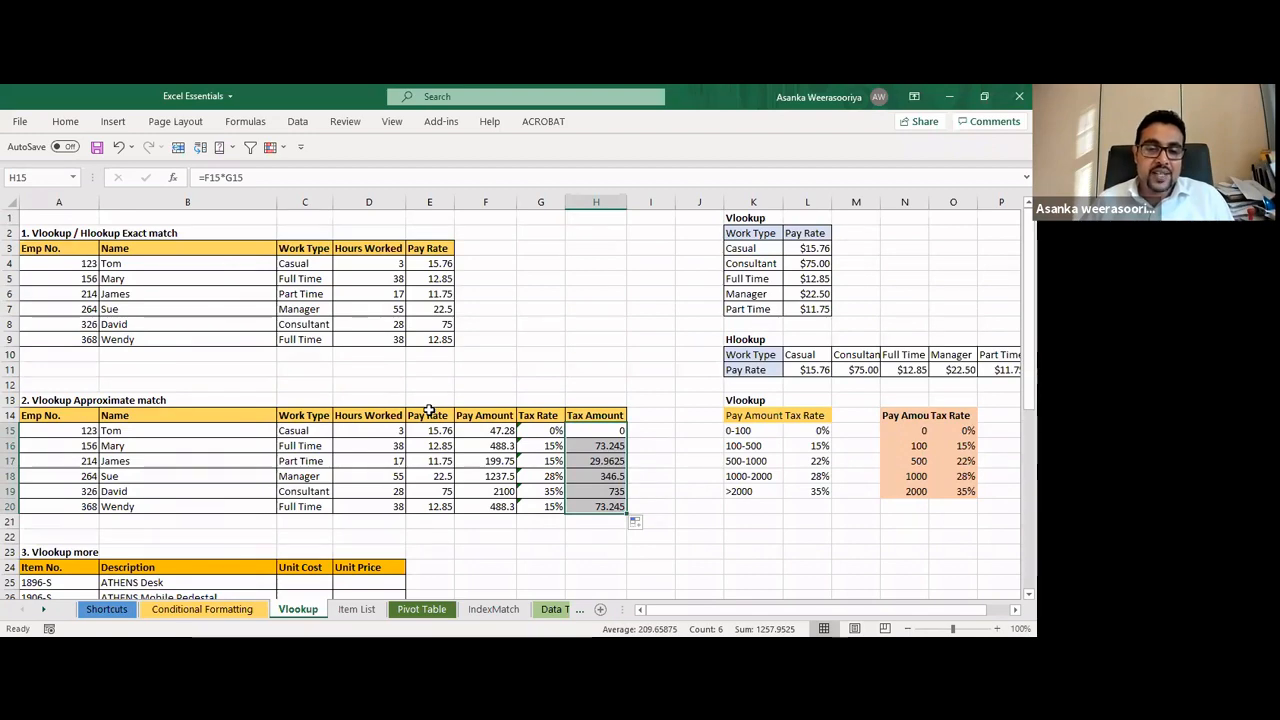
{"action": "scroll", "coordinate": [428, 412], "scroll_direction": "down", "scroll_amount": 8}
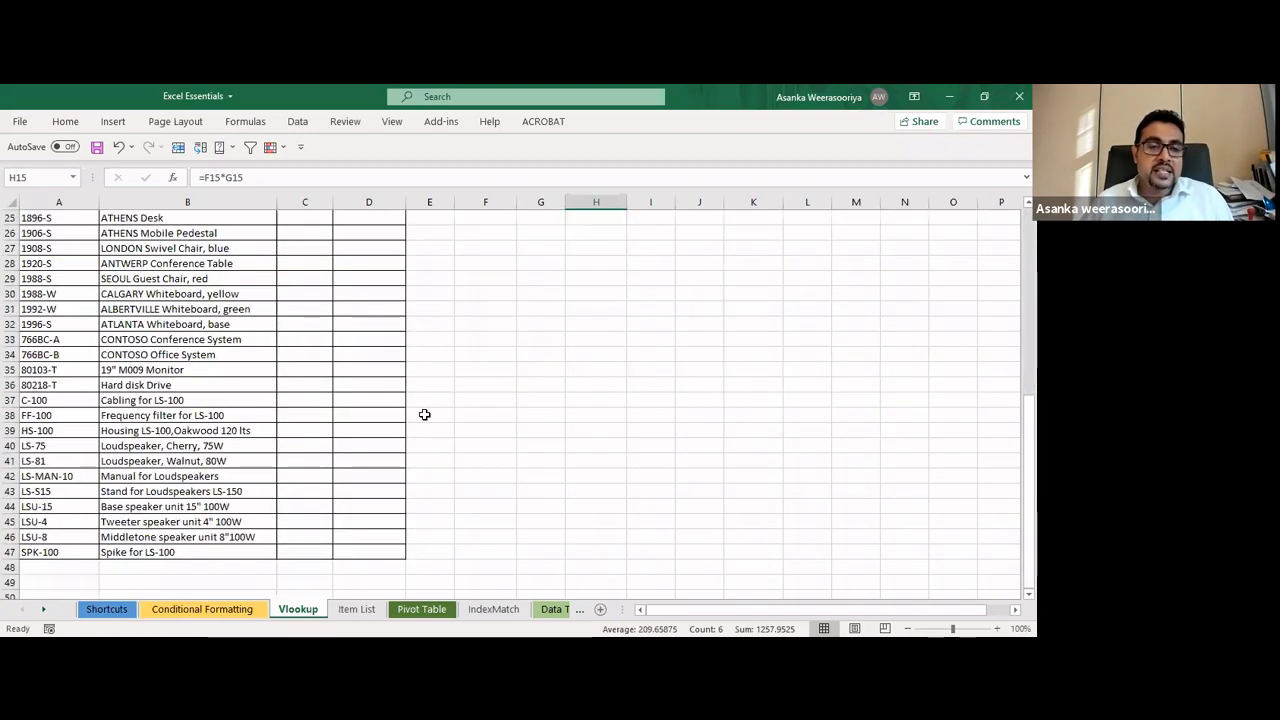
{"action": "scroll", "coordinate": [424, 414], "scroll_direction": "up", "scroll_amount": 1}
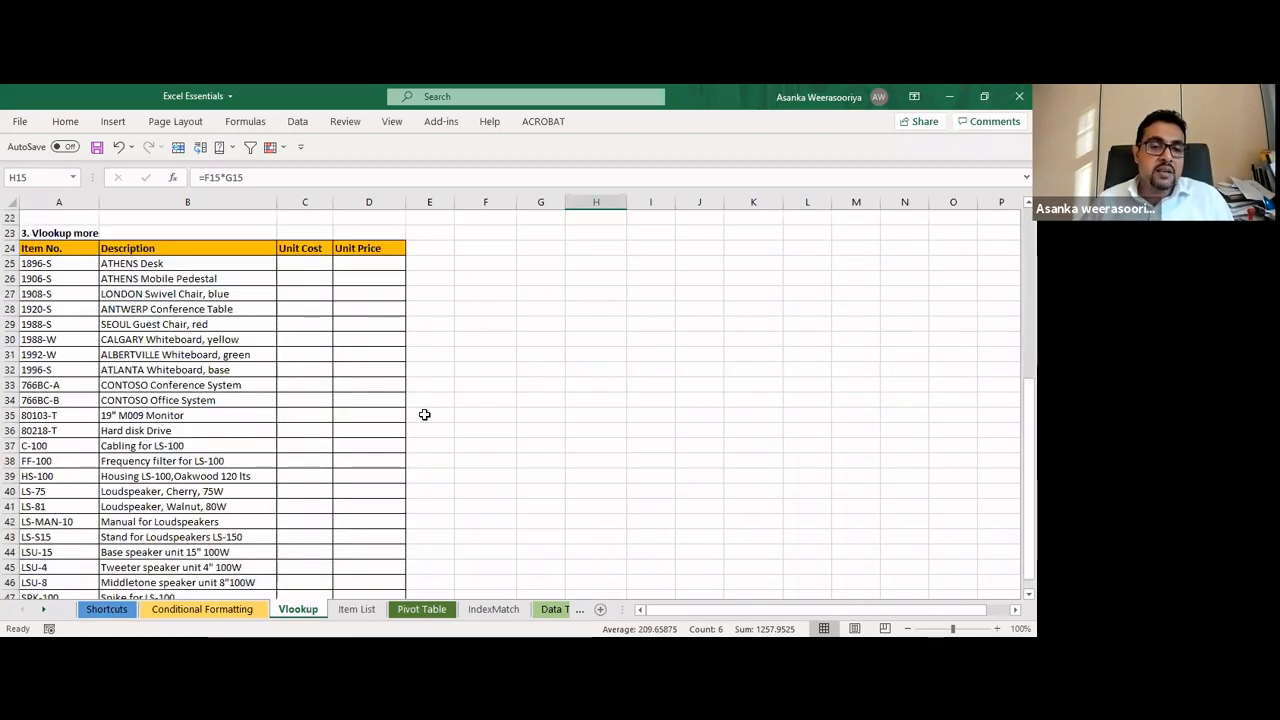
{"action": "scroll", "coordinate": [424, 414], "scroll_direction": "down", "scroll_amount": 1}
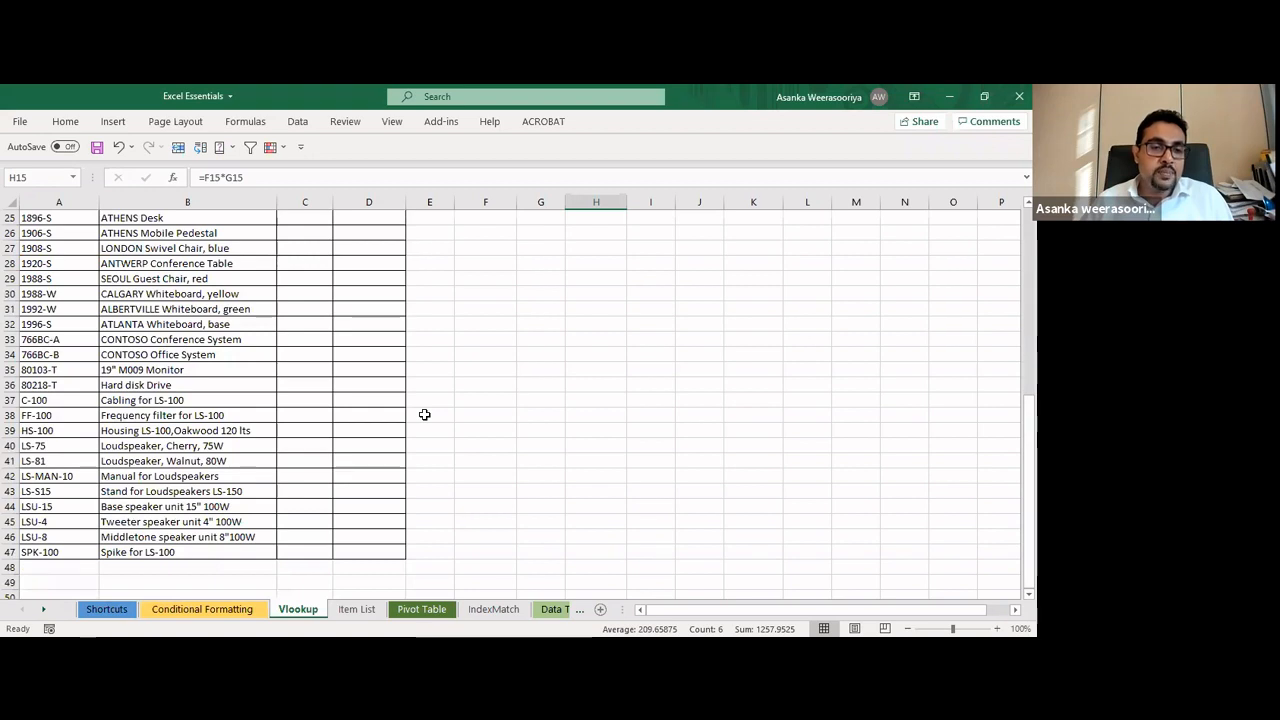
{"action": "scroll", "coordinate": [424, 414], "scroll_direction": "up", "scroll_amount": 1}
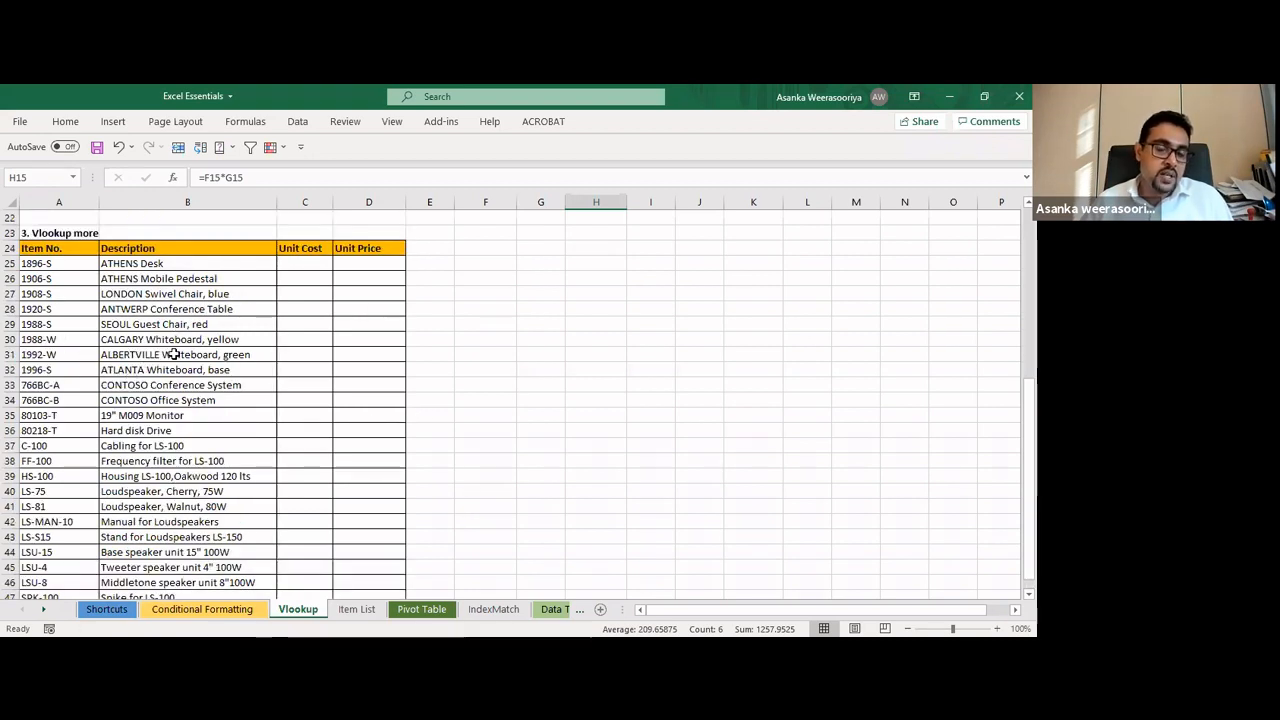
{"action": "left_click", "coordinate": [307, 268]}
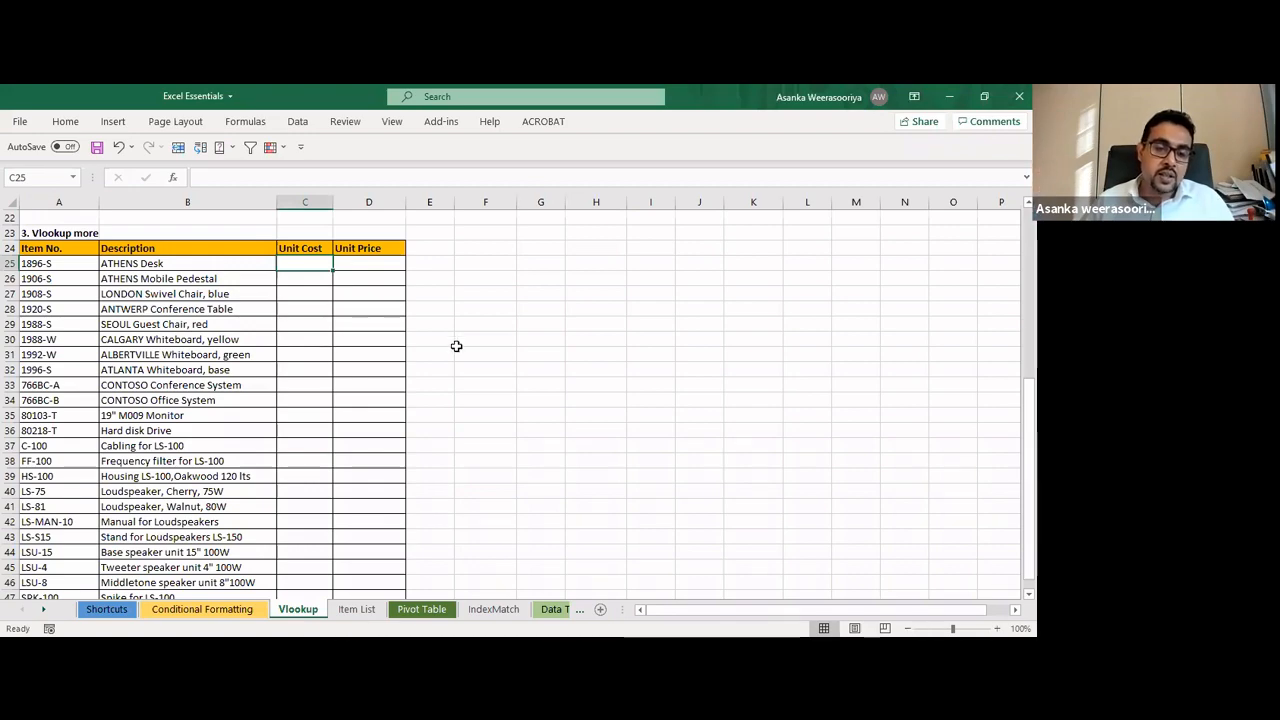
Look through the Item List sheet for the item number, description, unit cost and unit price data
{"action": "left_click", "coordinate": [356, 609]}
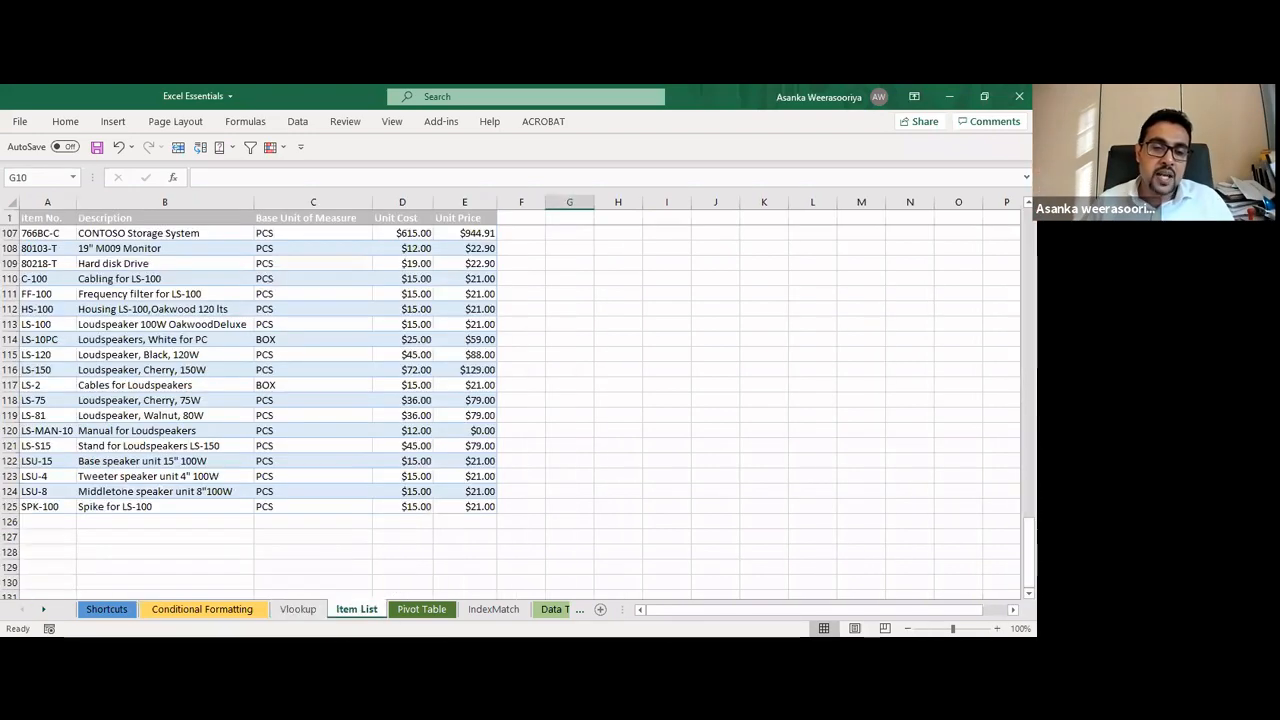
{"action": "scroll", "coordinate": [433, 494], "scroll_direction": "up", "scroll_amount": 20}
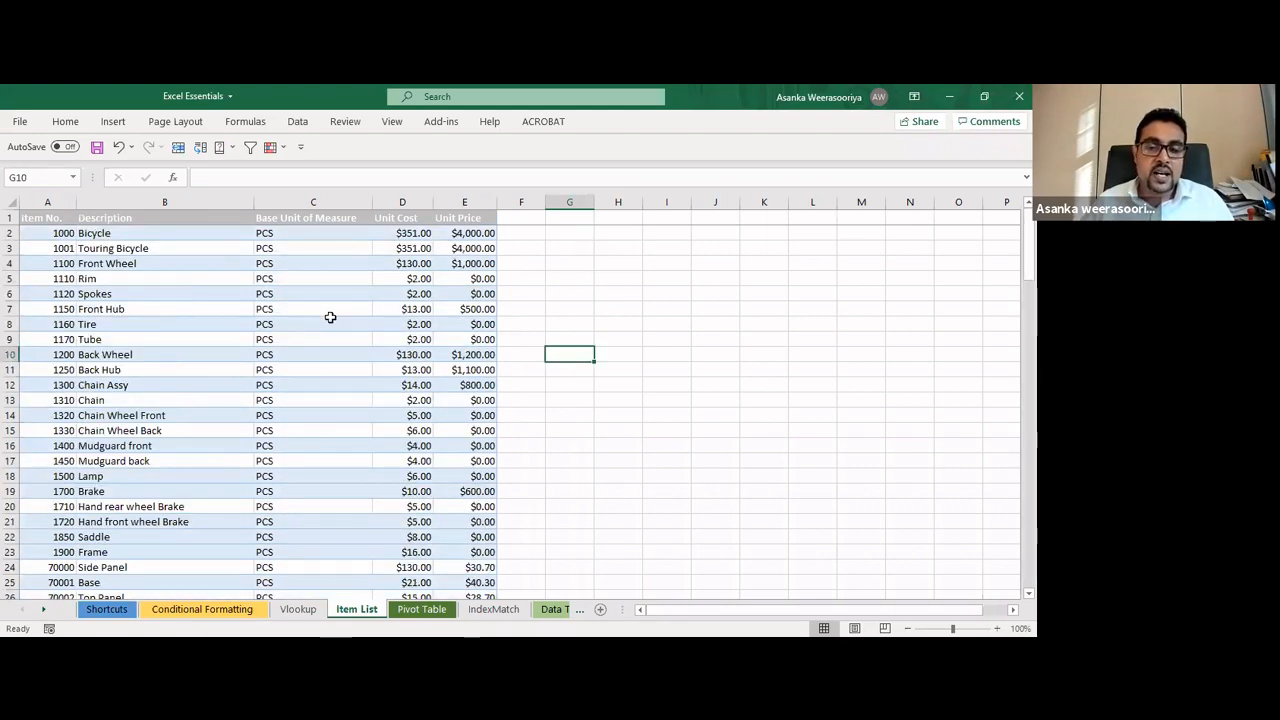
{"action": "scroll", "coordinate": [330, 317], "scroll_direction": "down", "scroll_amount": 4}
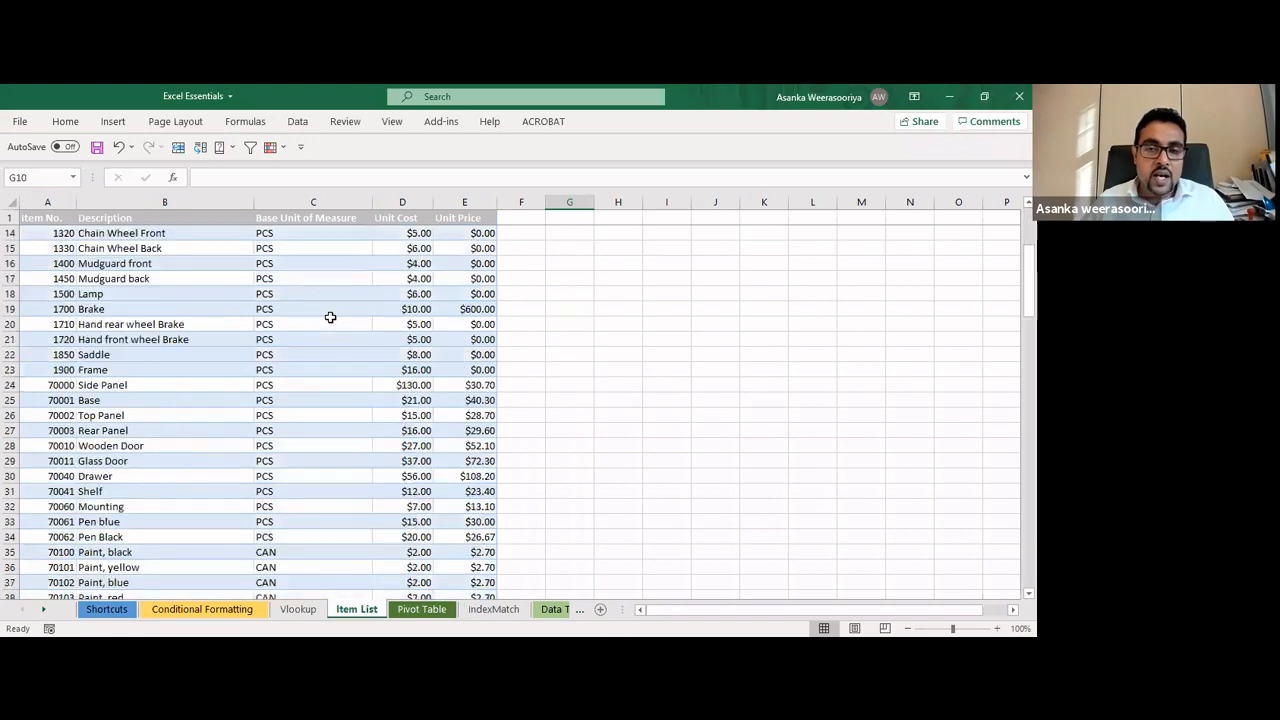
{"action": "scroll", "coordinate": [330, 320], "scroll_direction": "down", "scroll_amount": 12}
{"action": "scroll", "coordinate": [327, 316], "scroll_direction": "down", "scroll_amount": 20}
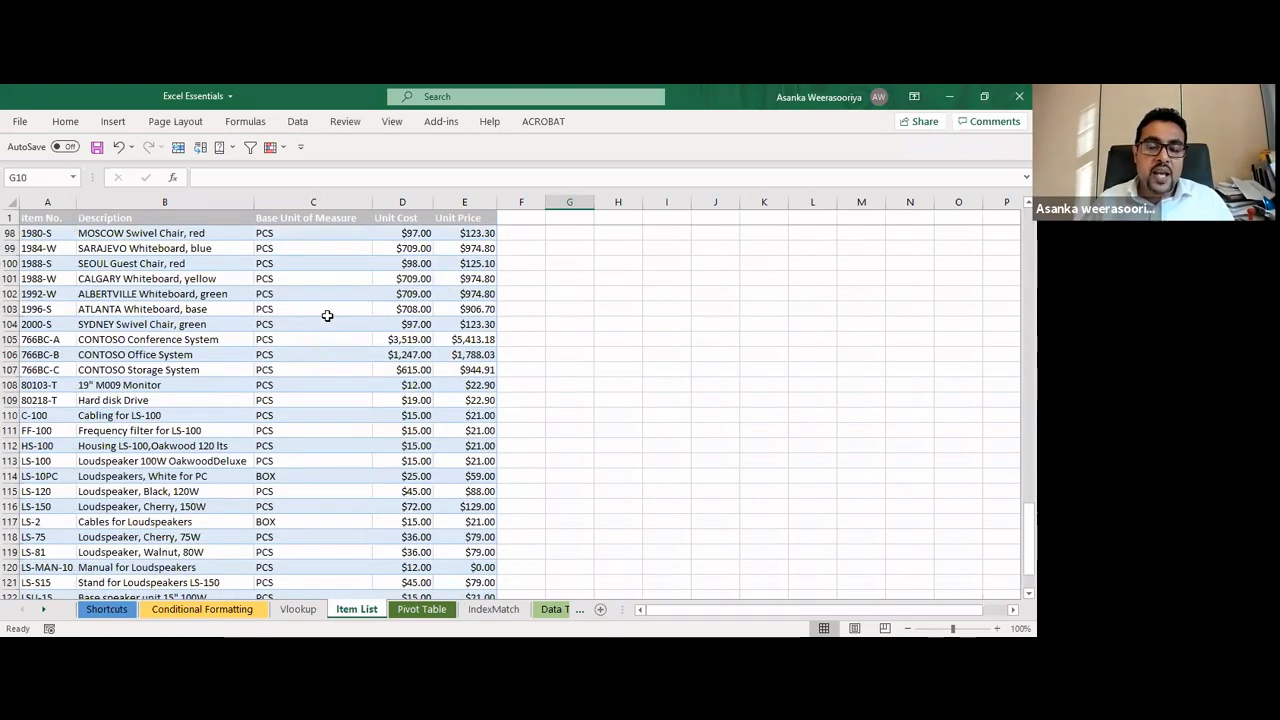
{"action": "scroll", "coordinate": [327, 317], "scroll_direction": "up", "scroll_amount": 18}
{"action": "scroll", "coordinate": [327, 318], "scroll_direction": "up", "scroll_amount": 20}
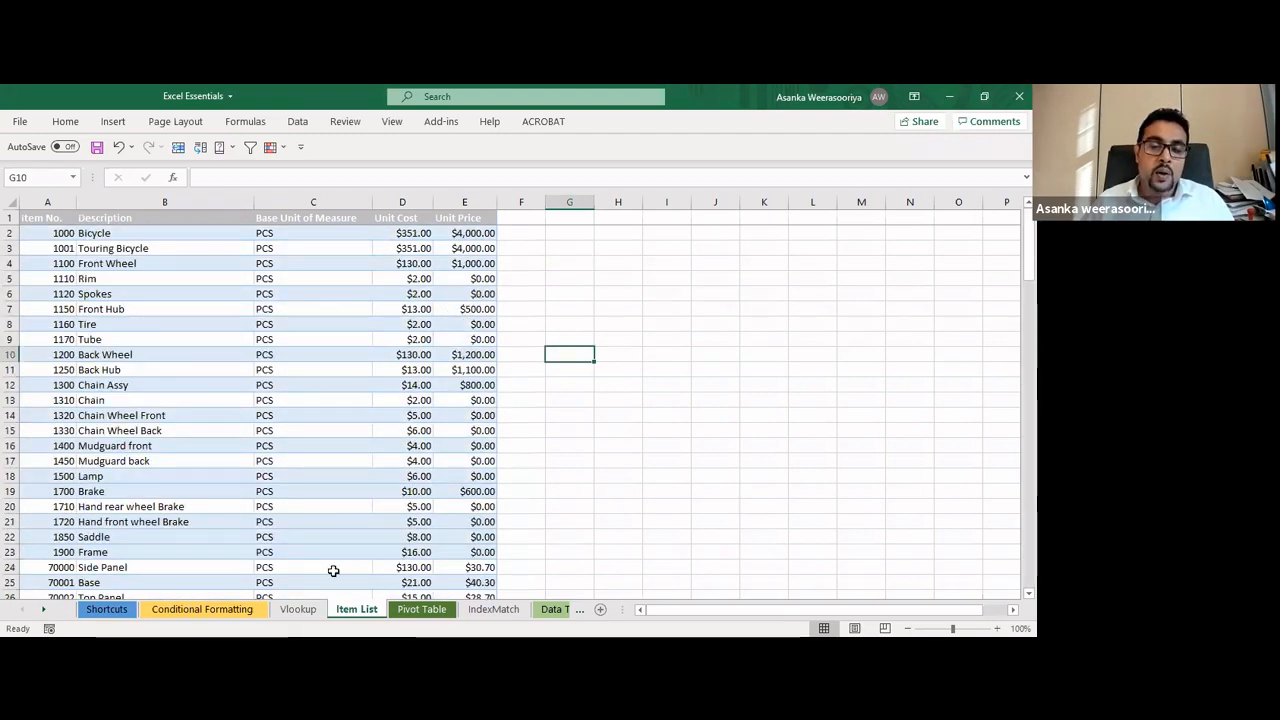
Compare the empty Unit Cost and Unit Price columns in the "3. Vlookup more" table with the item numbers and columns on the Item List sheet
{"action": "left_click", "coordinate": [298, 609]}
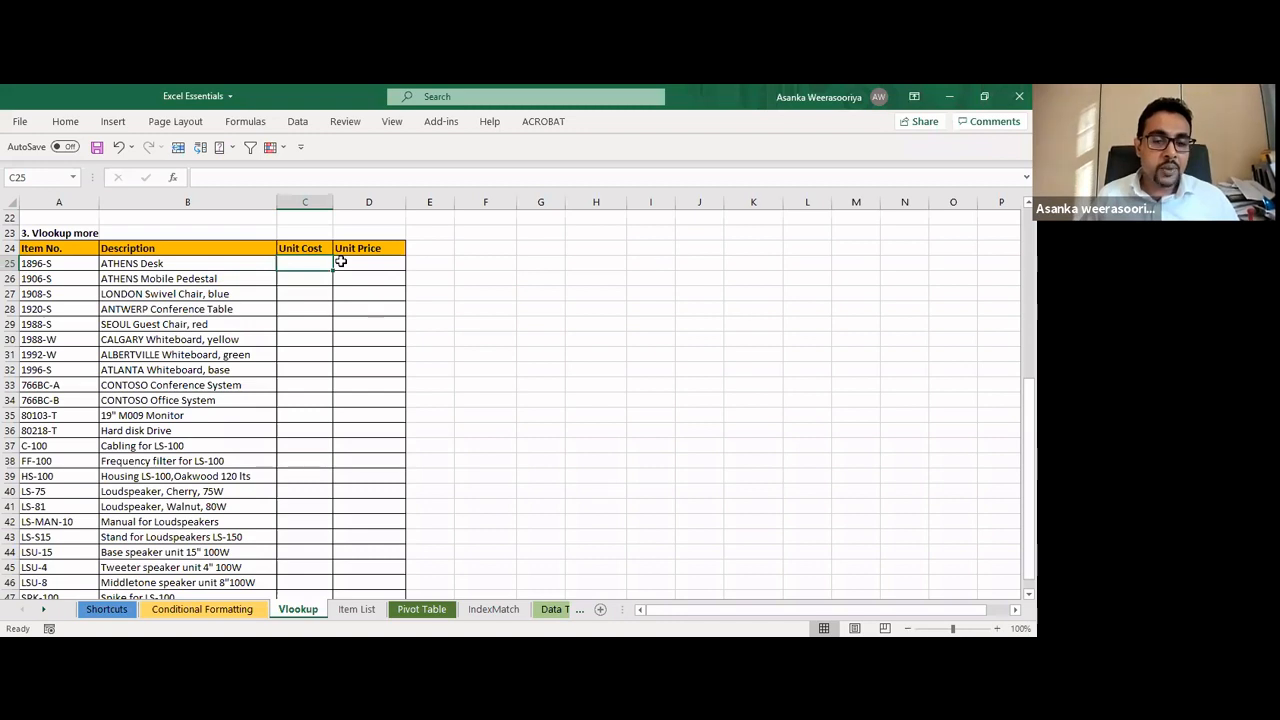
{"action": "left_click", "coordinate": [352, 352]}
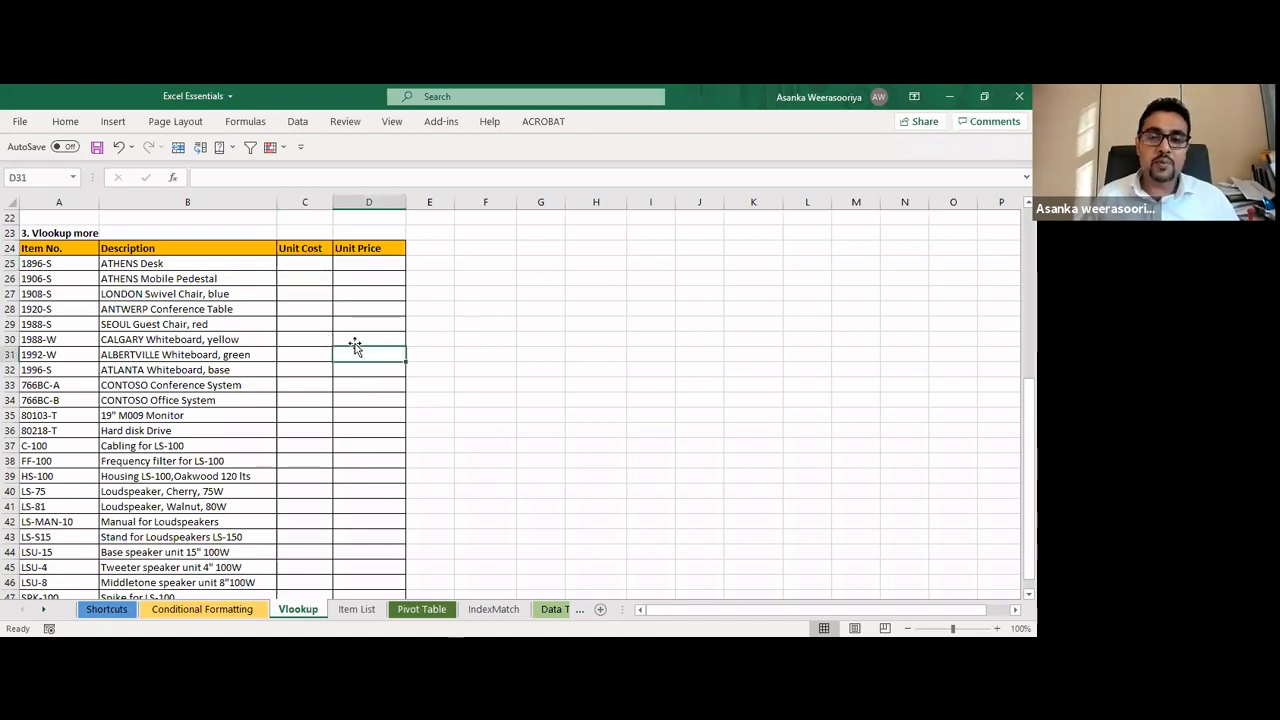
{"action": "left_click", "coordinate": [489, 342]}
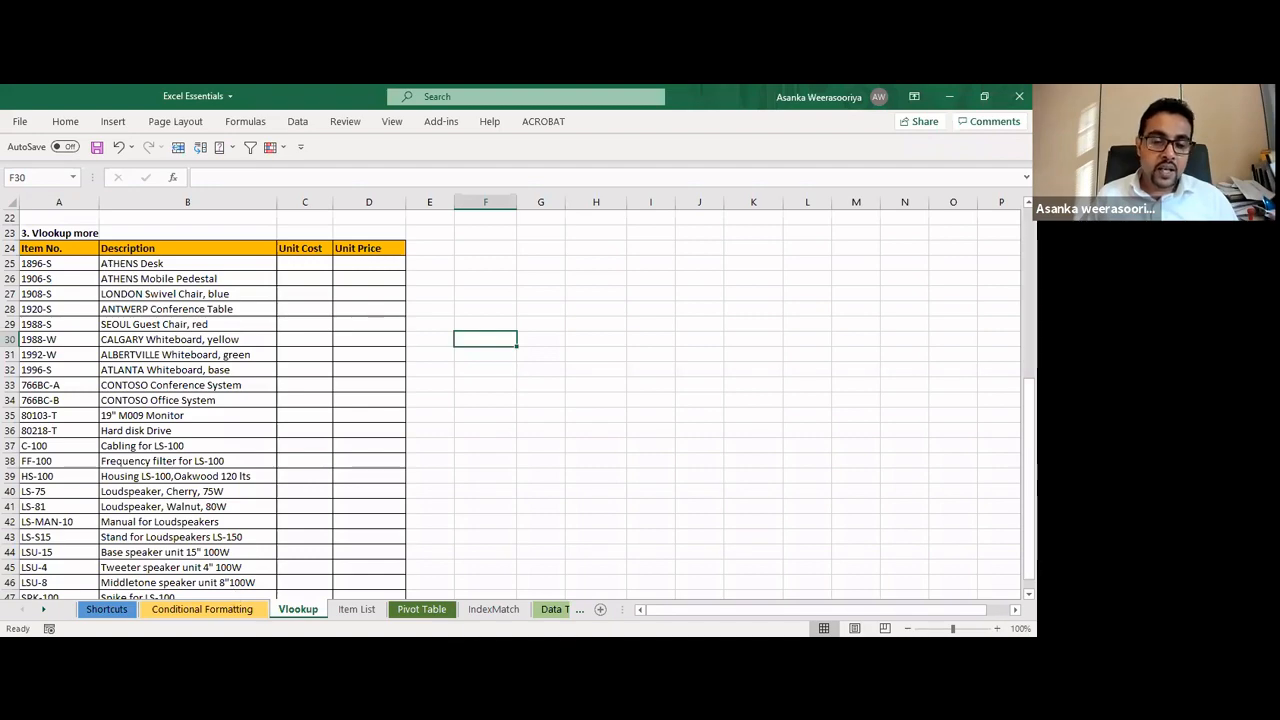
{"action": "left_click", "coordinate": [368, 610]}
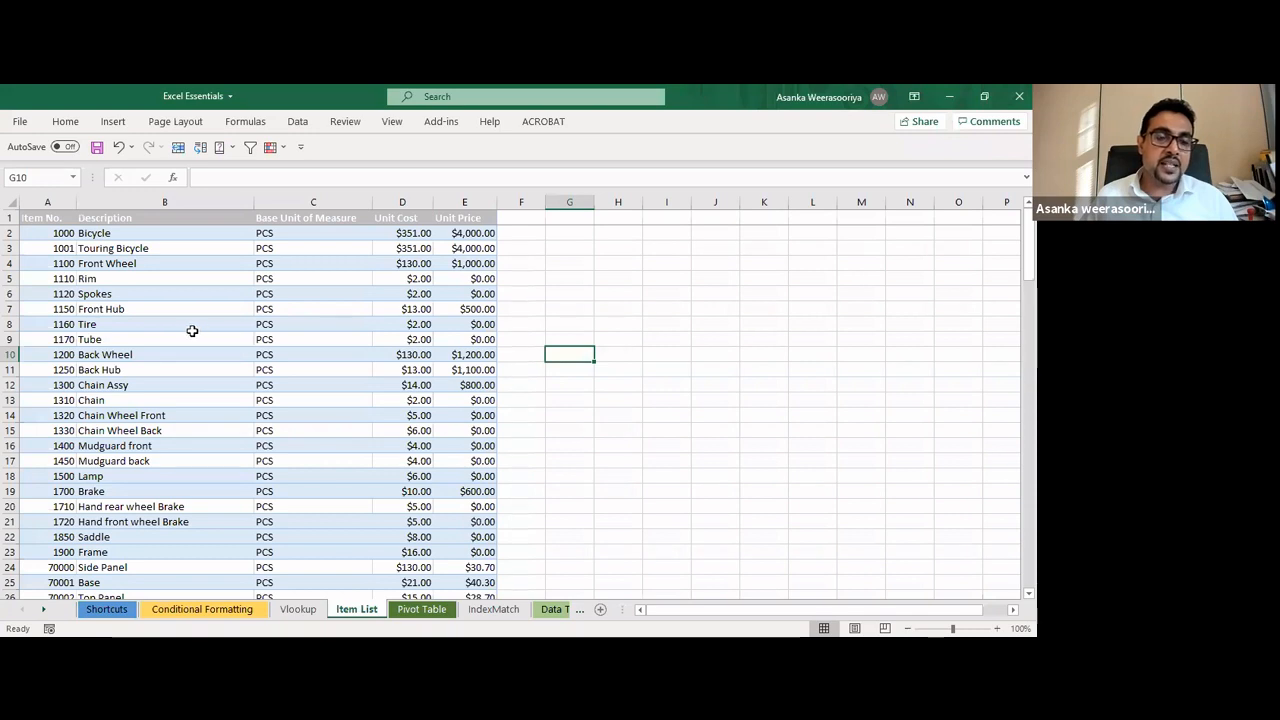
{"action": "left_click", "coordinate": [62, 250]}
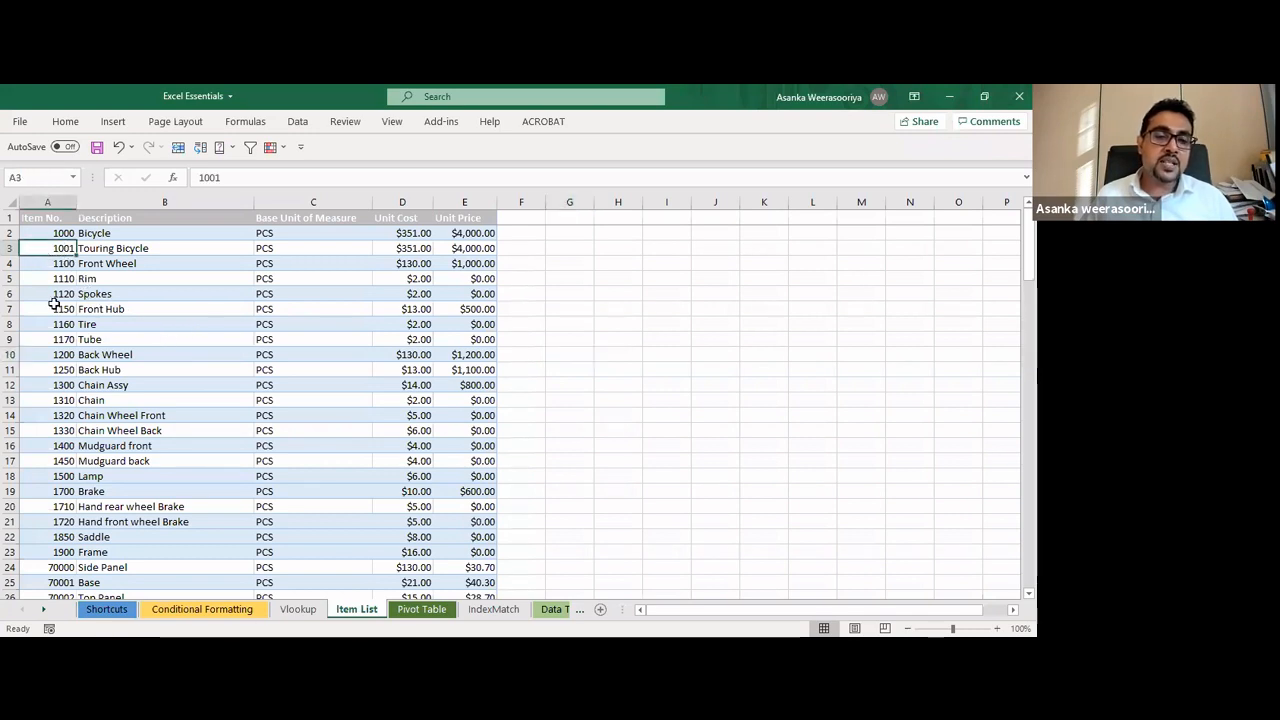
{"action": "left_click", "coordinate": [56, 307]}
{"action": "left_click", "coordinate": [46, 397]}
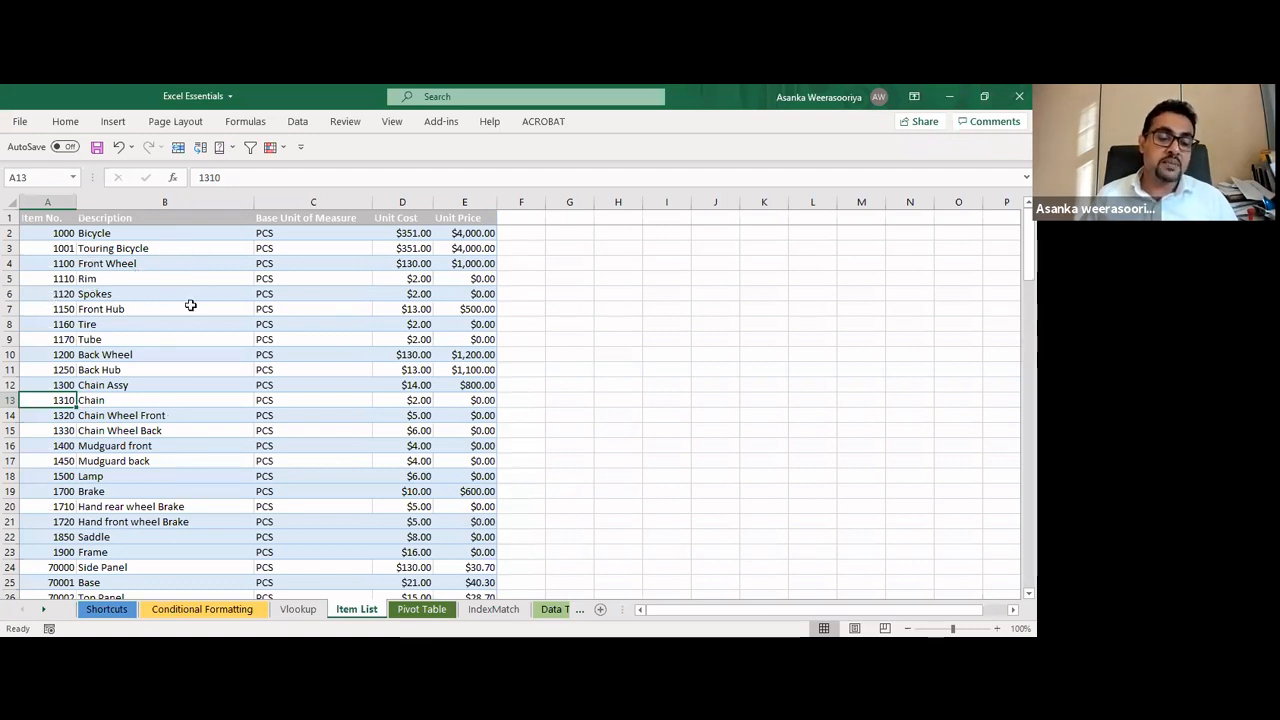
{"action": "left_click", "coordinate": [54, 306]}
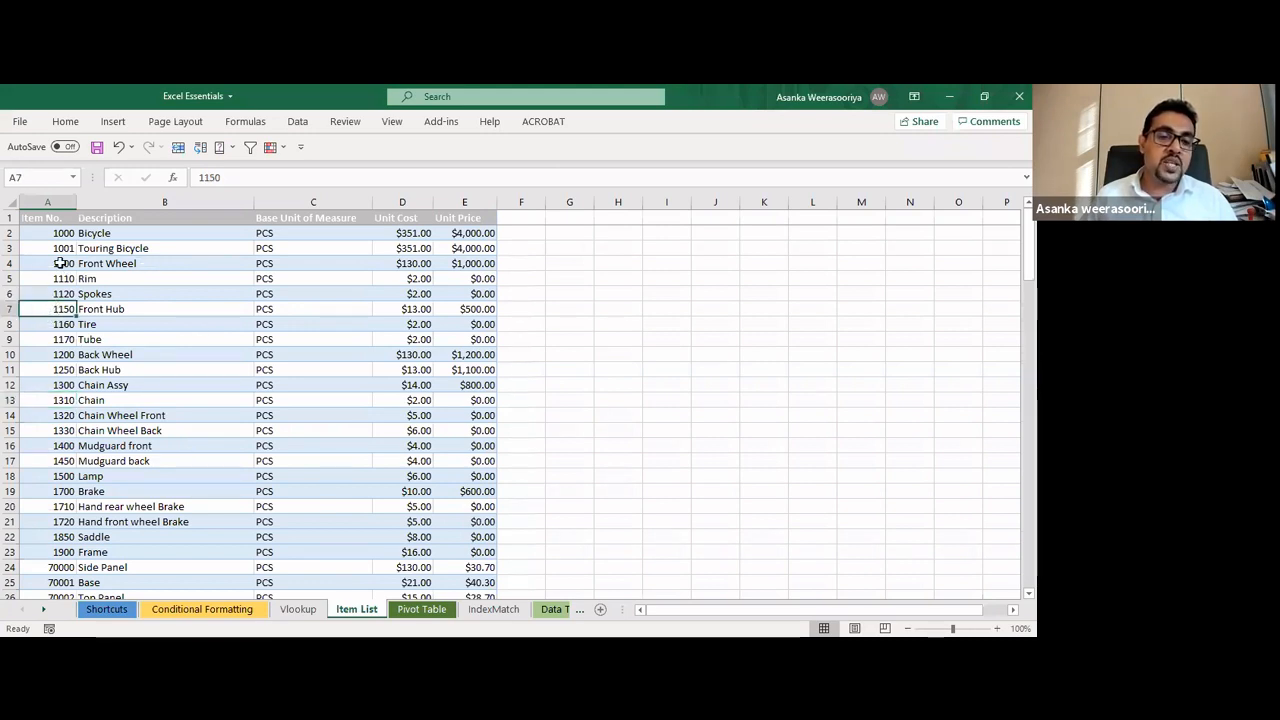
{"action": "left_click", "coordinate": [60, 263]}
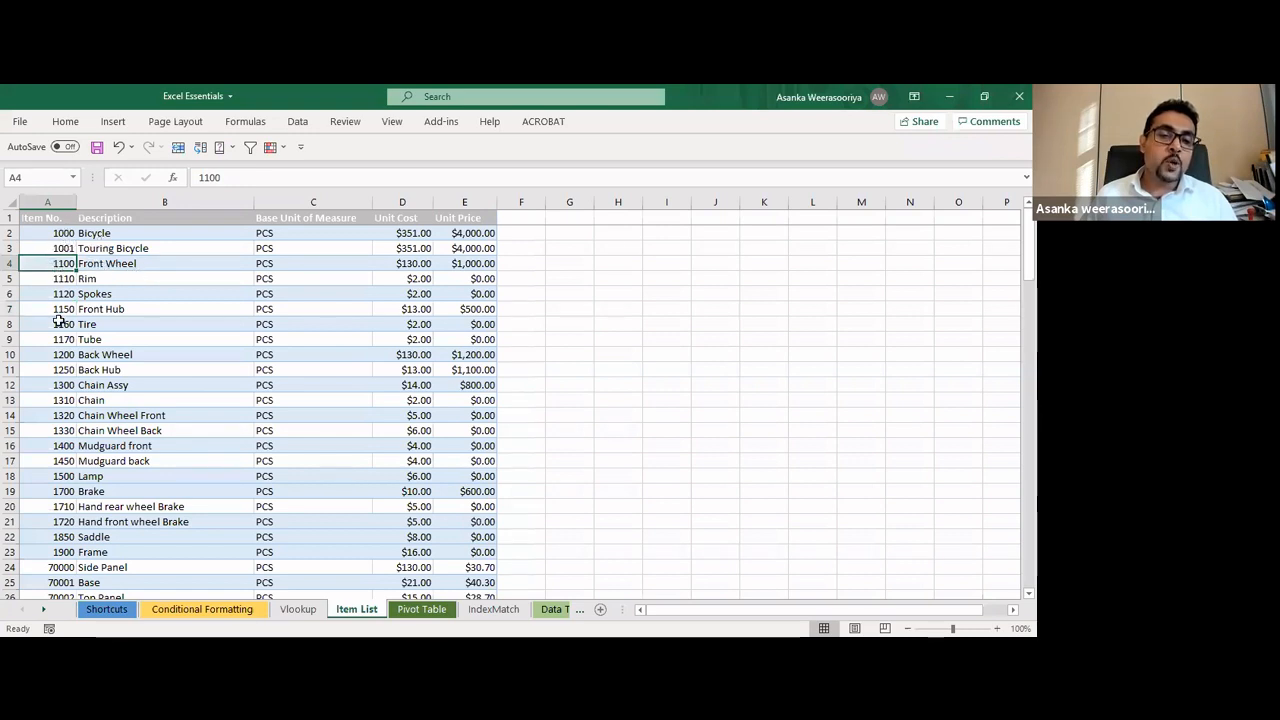
{"action": "left_click", "coordinate": [161, 314]}
{"action": "left_click", "coordinate": [75, 222]}
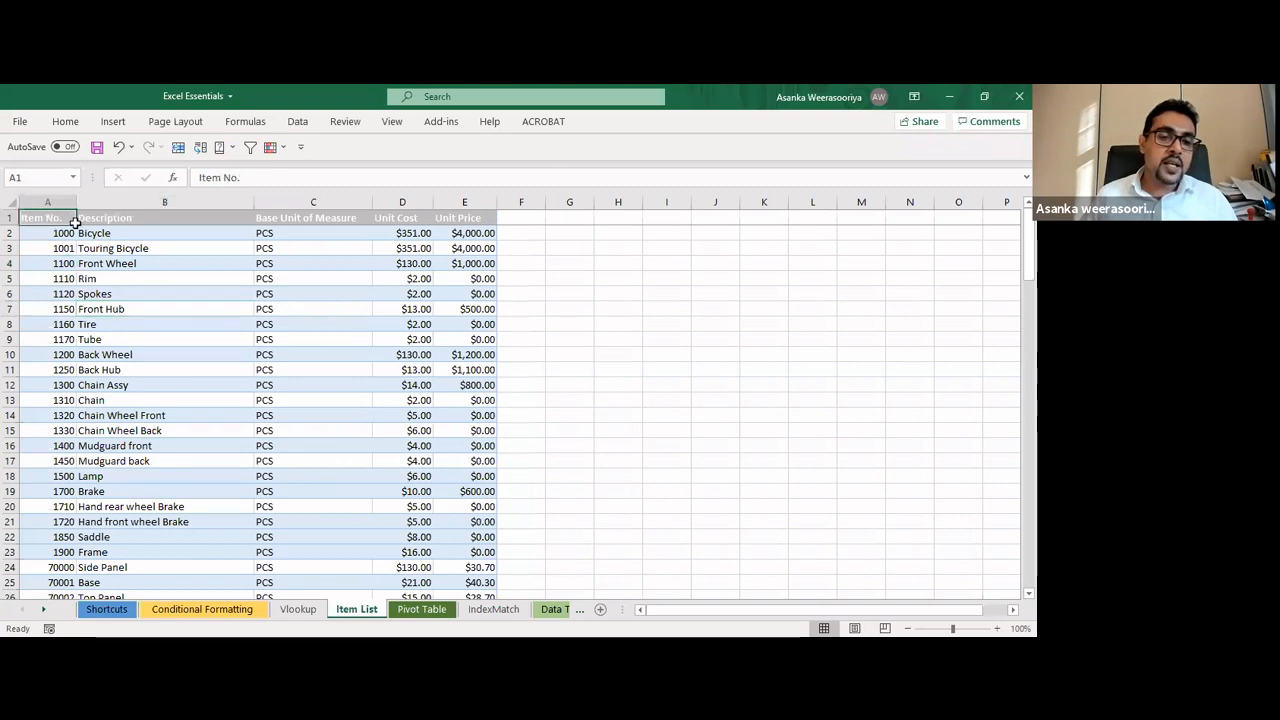
{"action": "left_click_drag", "start_coordinate": [75, 222], "coordinate": [446, 299]}
{"action": "left_click", "coordinate": [327, 368]}
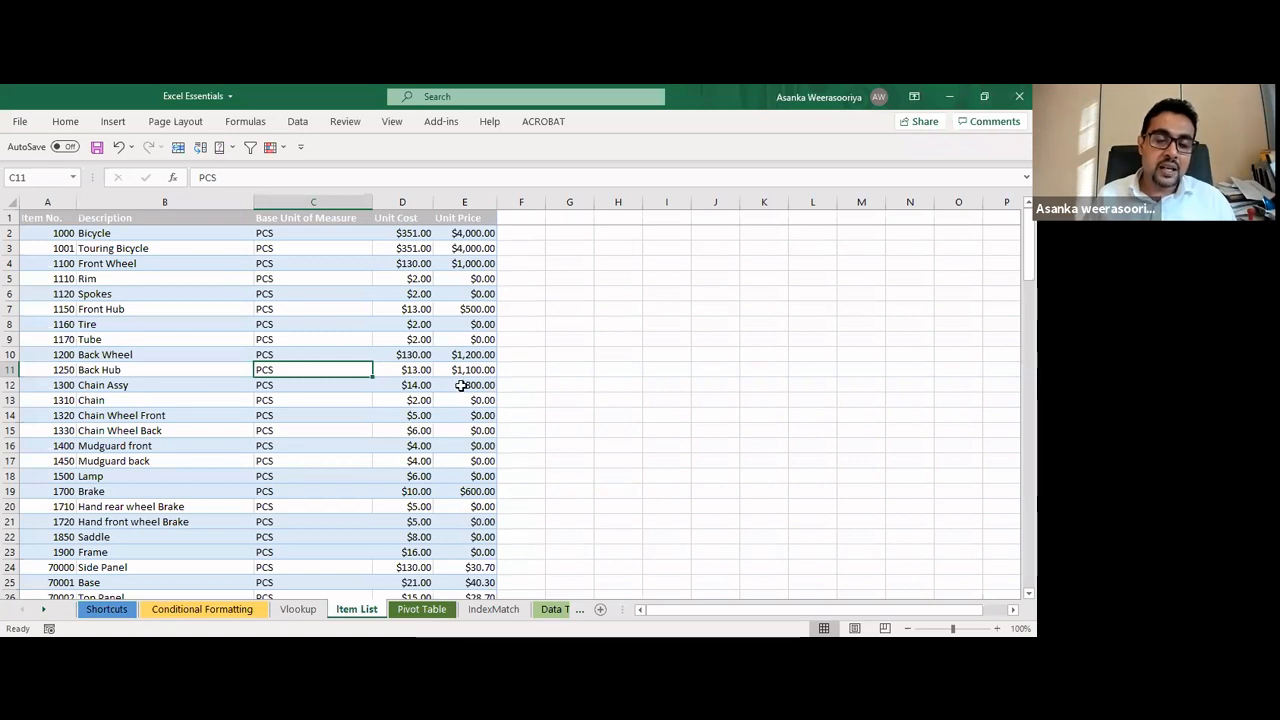
Start a VLOOKUP in C25 of the Vlookup sheet with A25 as the lookup value, and go to the Item List sheet for the table array
{"action": "left_click", "coordinate": [296, 610]}
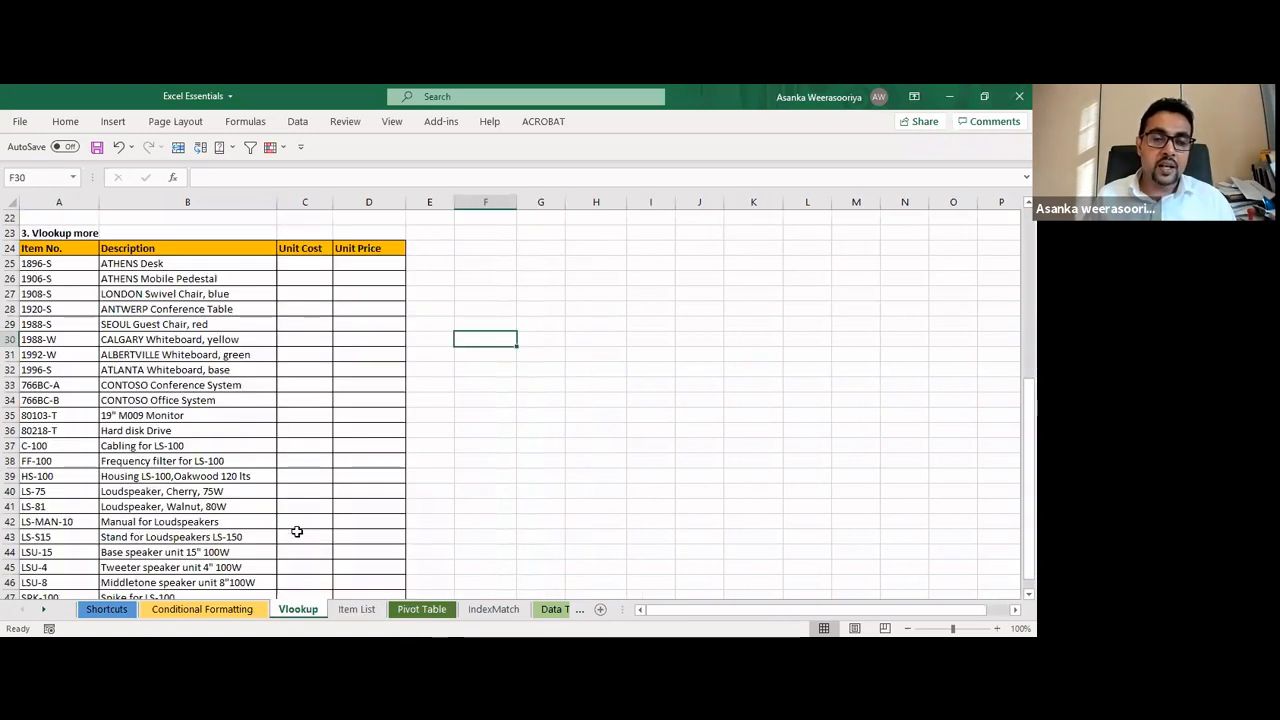
{"action": "left_click", "coordinate": [305, 264]}
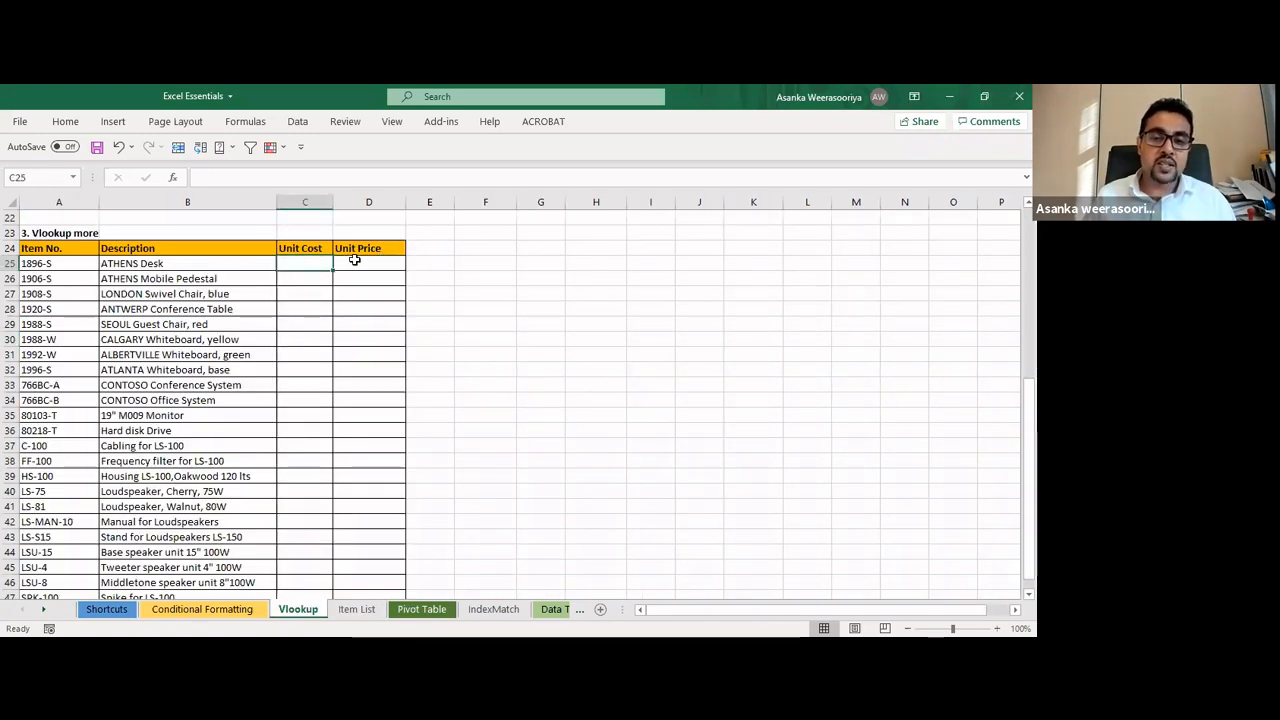
{"action": "left_click", "coordinate": [362, 264]}
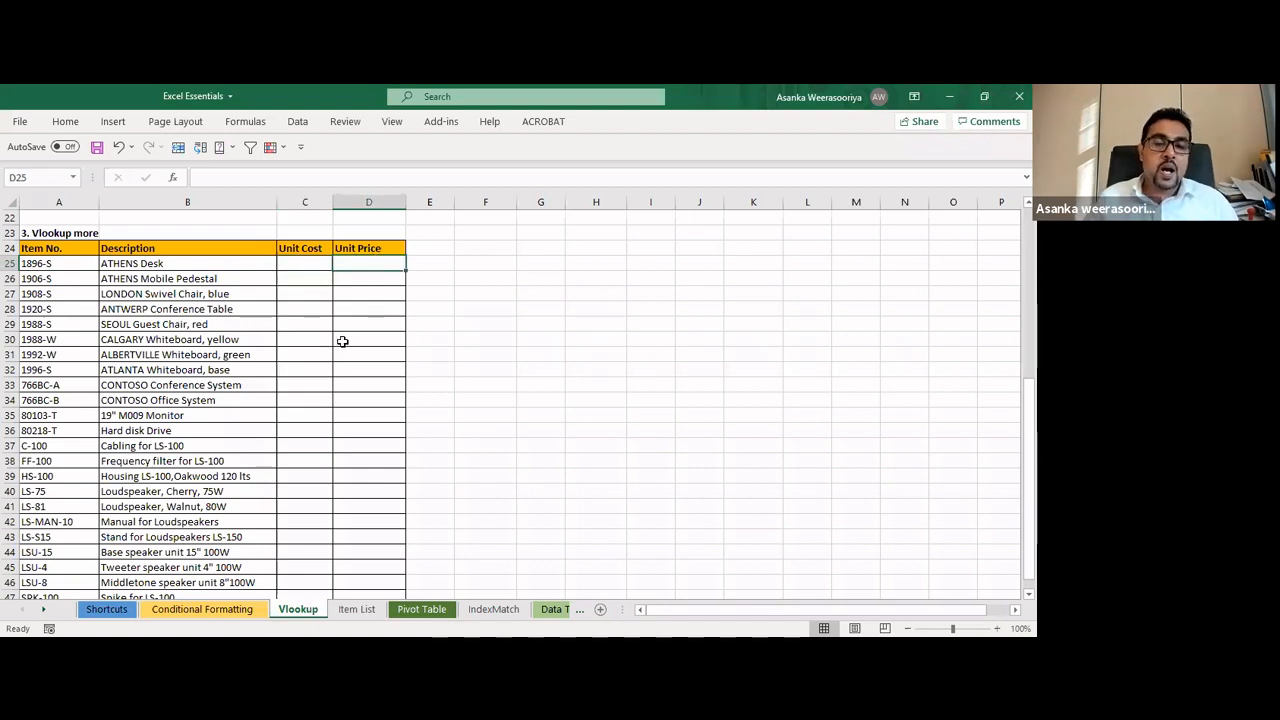
{"action": "left_click", "coordinate": [320, 266]}
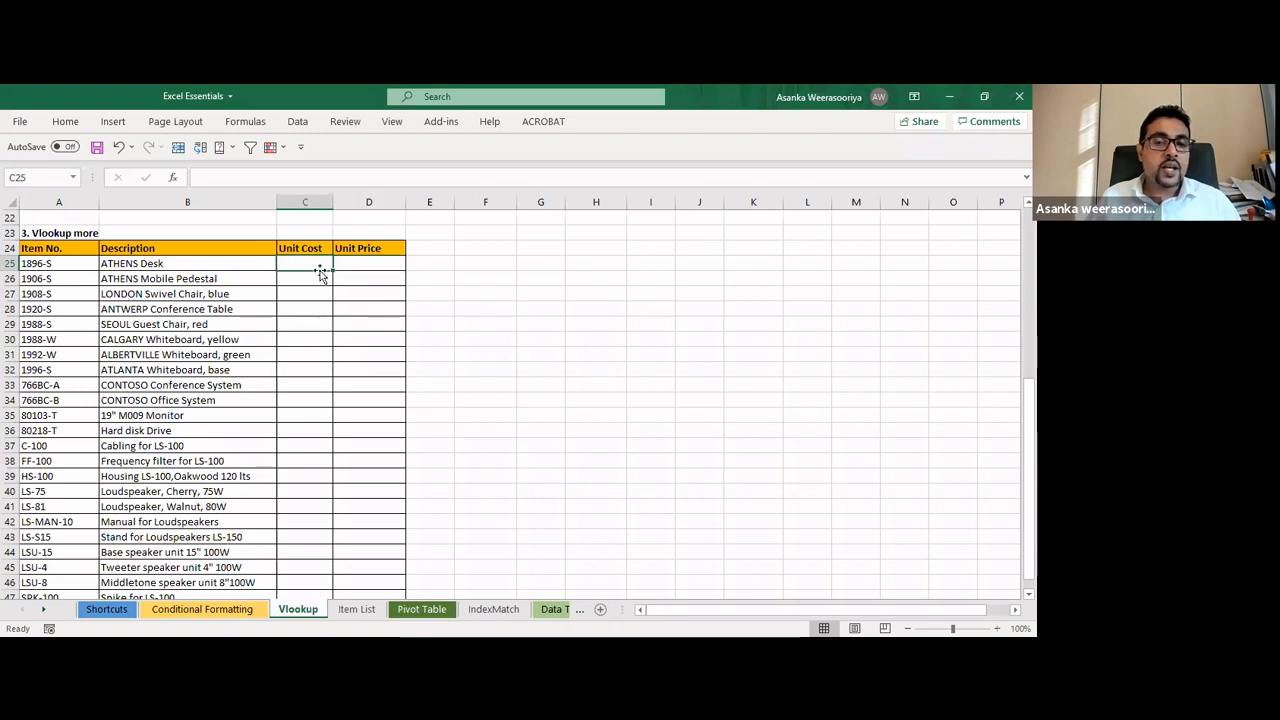
{"action": "type", "text": "="}
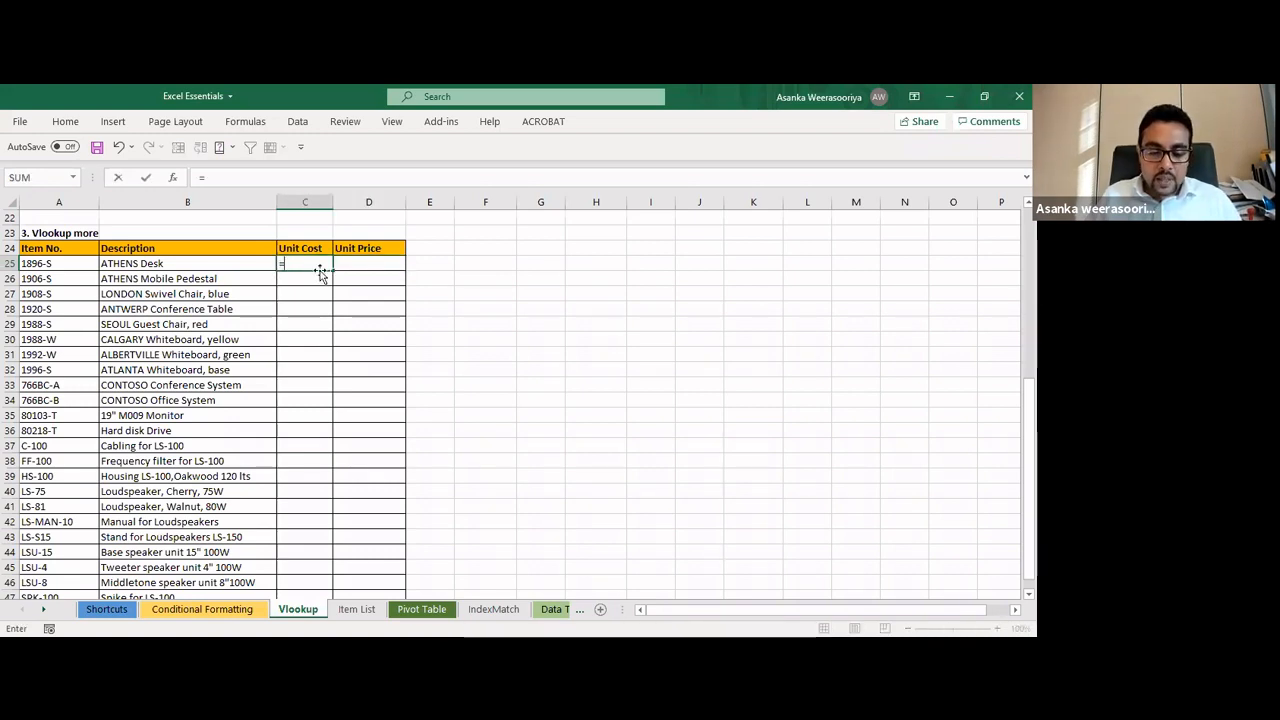
{"action": "type", "text": "v"}
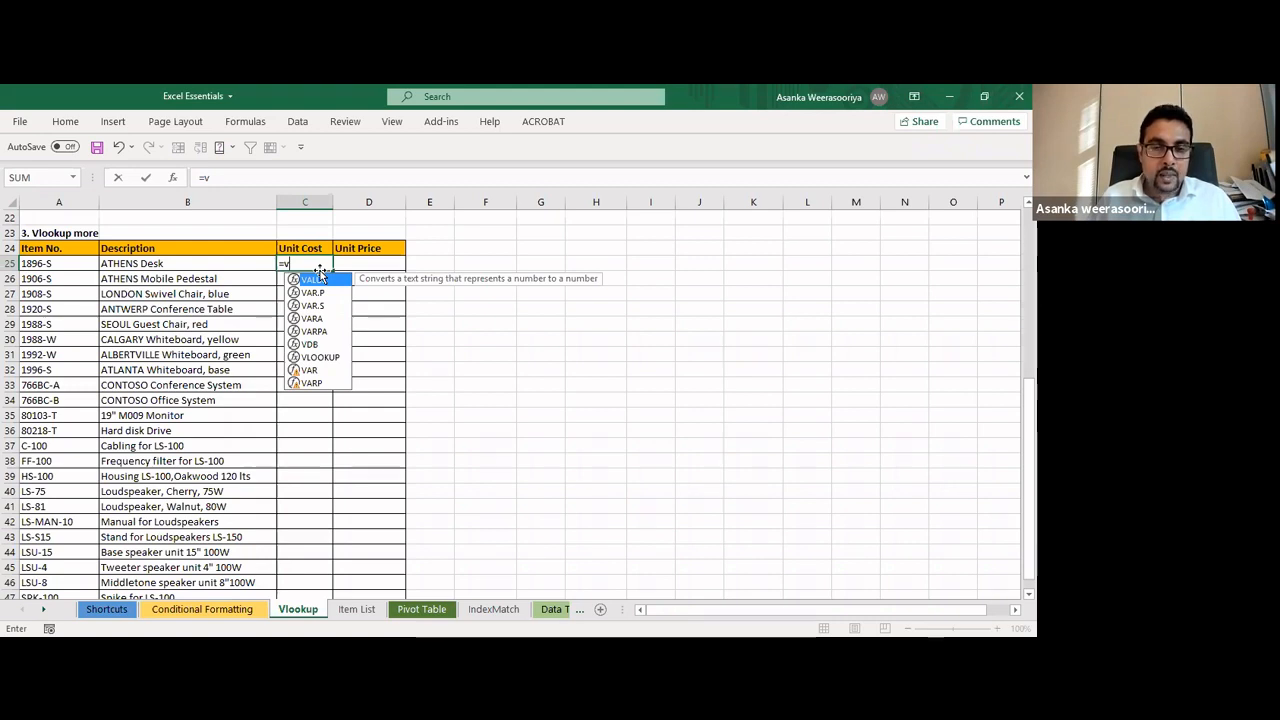
{"action": "type", "text": "l"}
{"action": "key", "text": "Tab"}
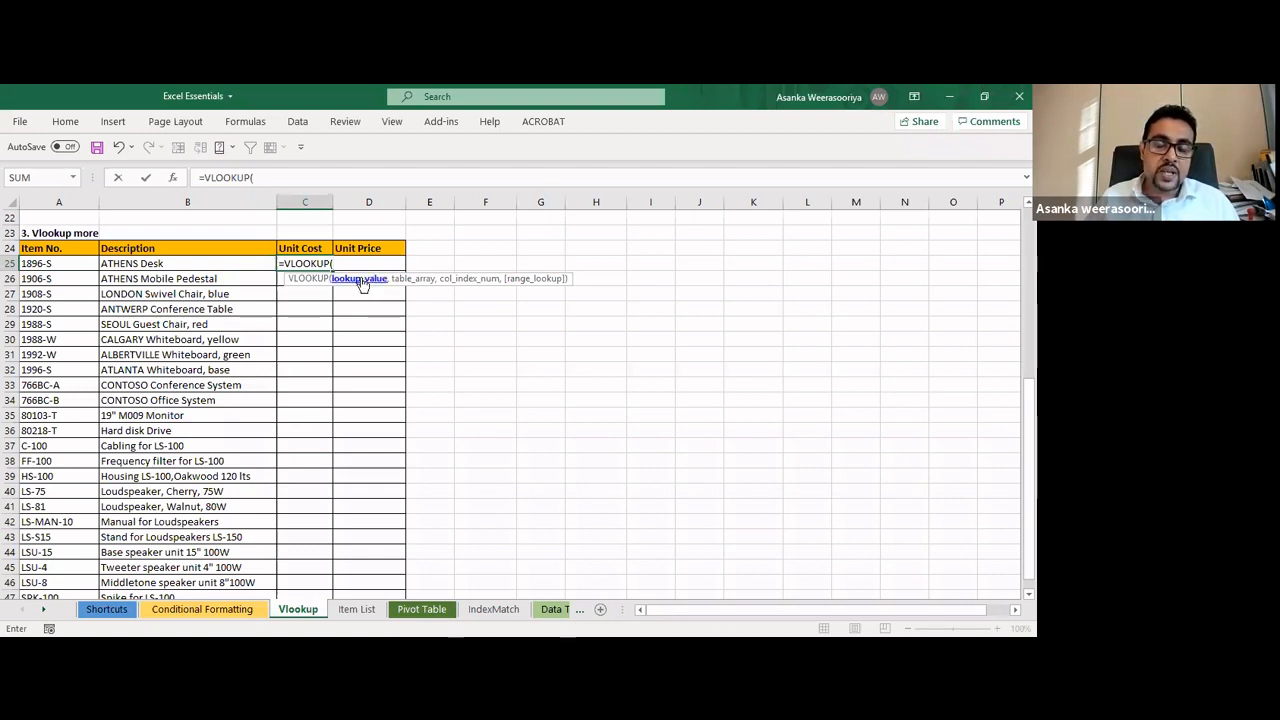
{"action": "left_click", "coordinate": [36, 262]}
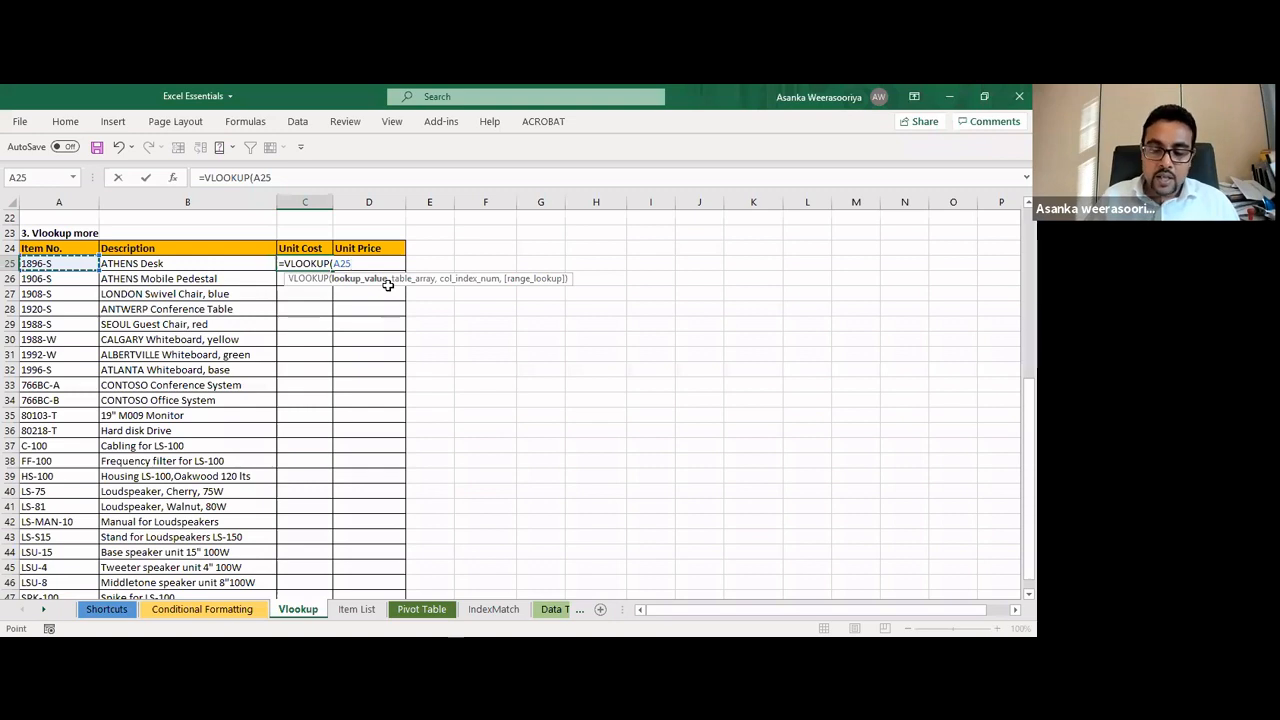
{"action": "type", "text": ","}
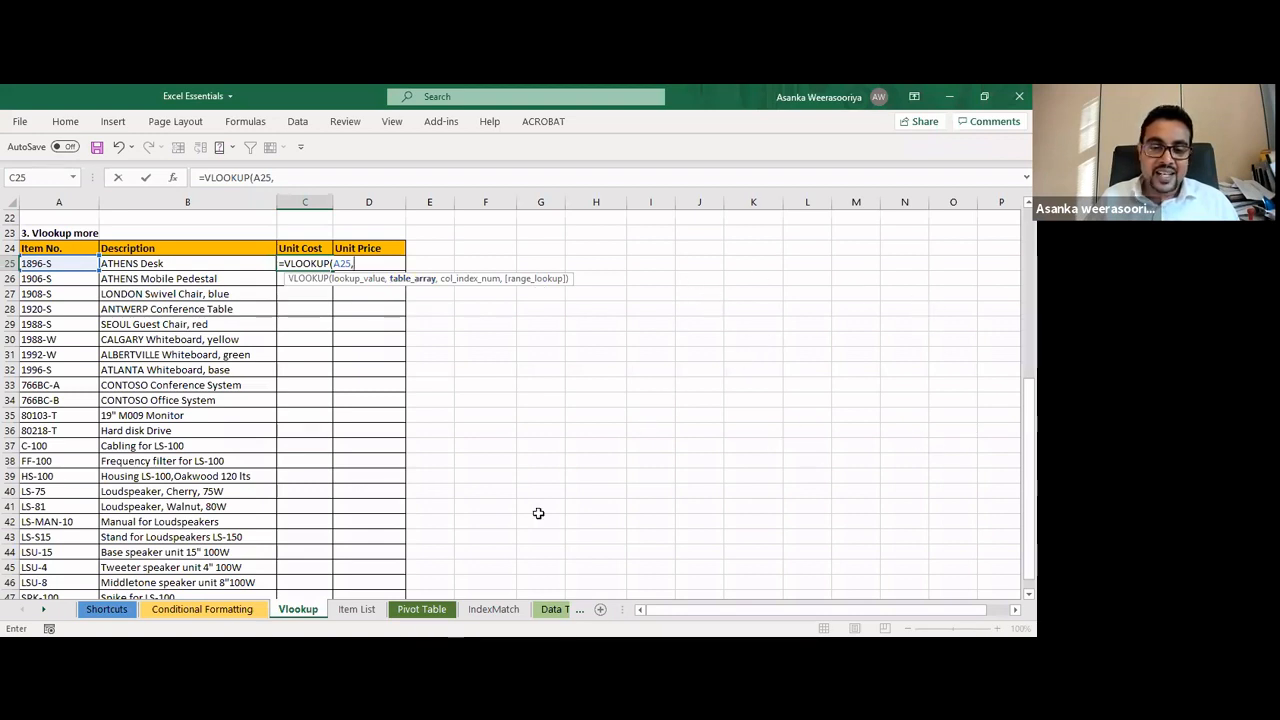
{"action": "left_click", "coordinate": [358, 609]}
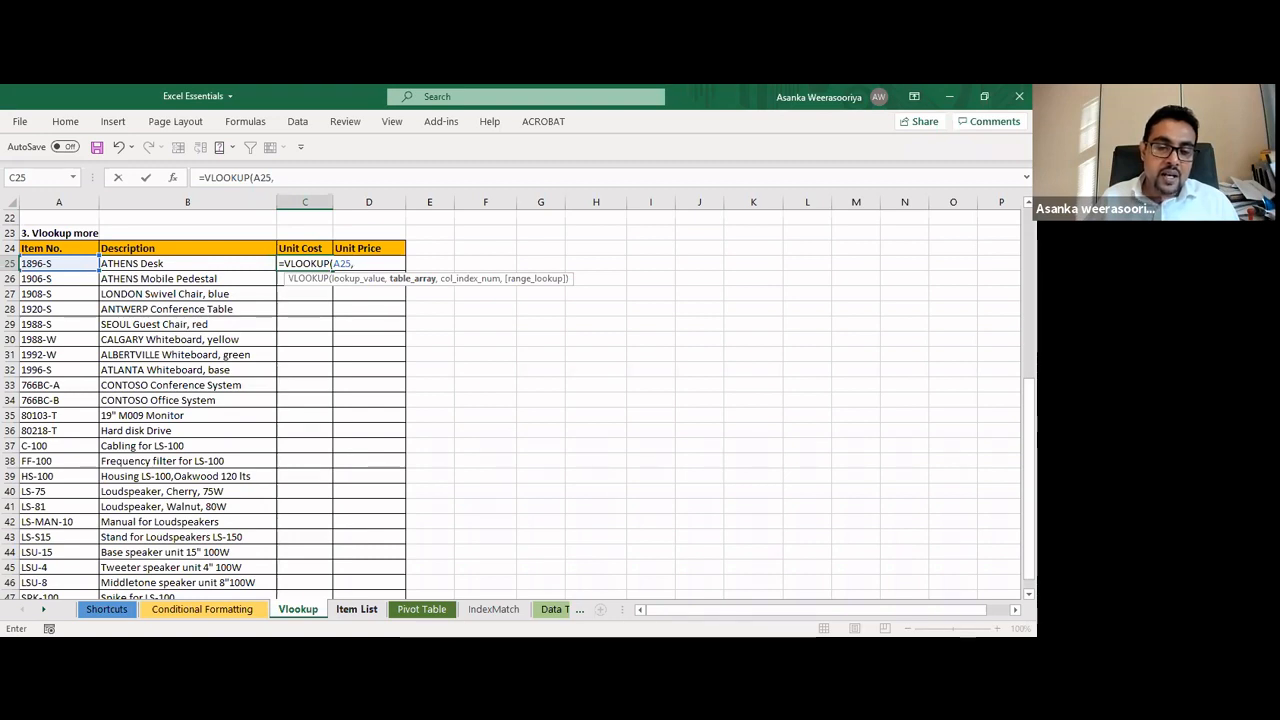
{"action": "key", "text": "ctrl+Page_Down"}
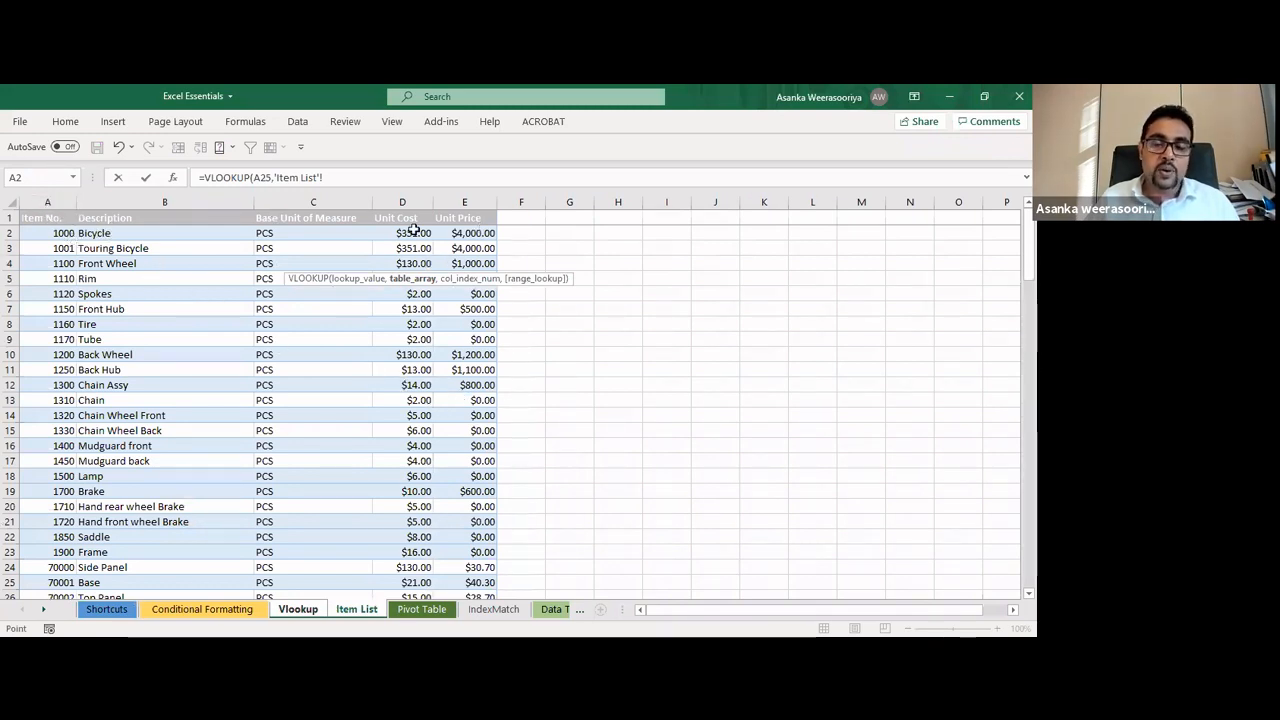
{"action": "left_click", "coordinate": [56, 218]}
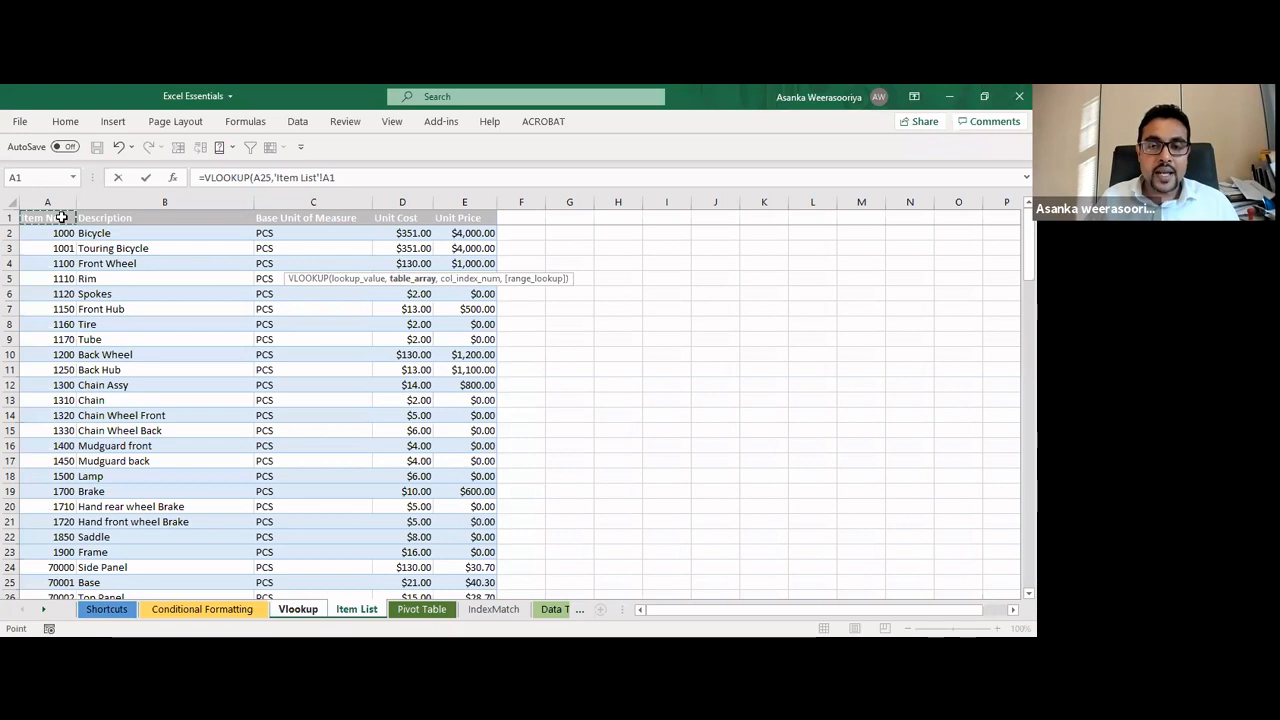
{"action": "left_click_drag", "start_coordinate": [61, 217], "coordinate": [487, 219]}
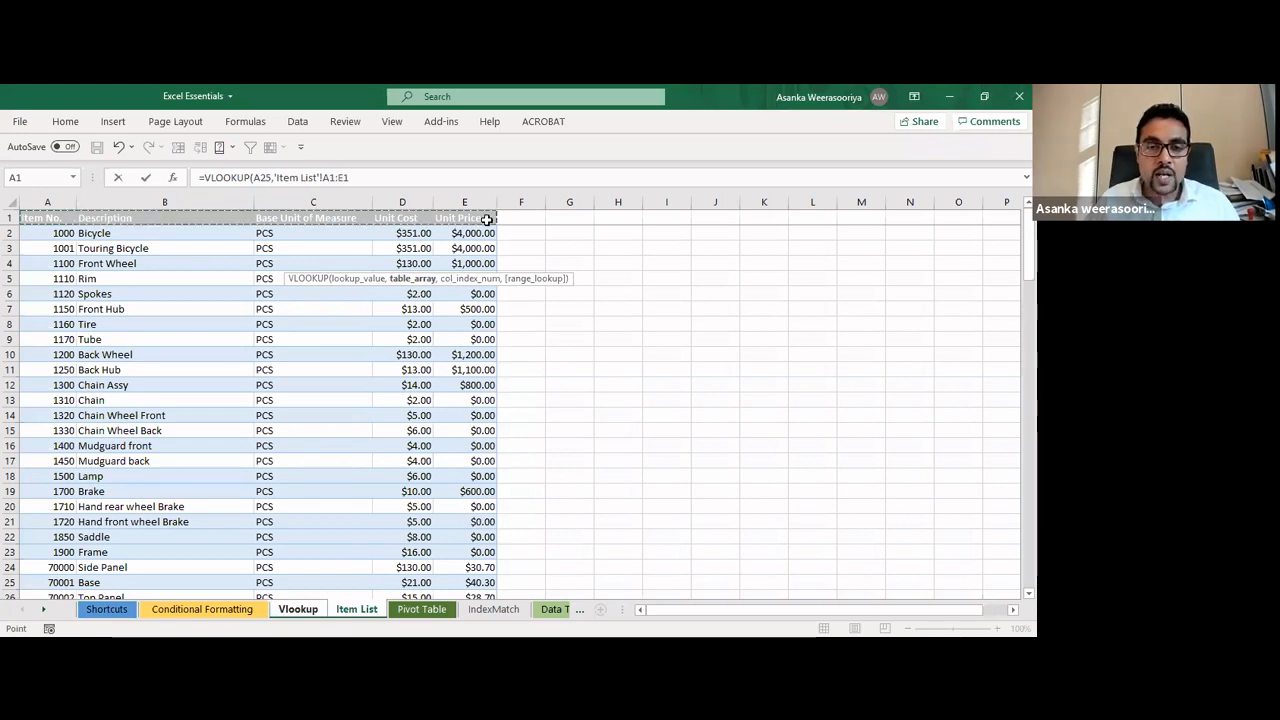
{"action": "key", "text": "ctrl+shift+Down"}
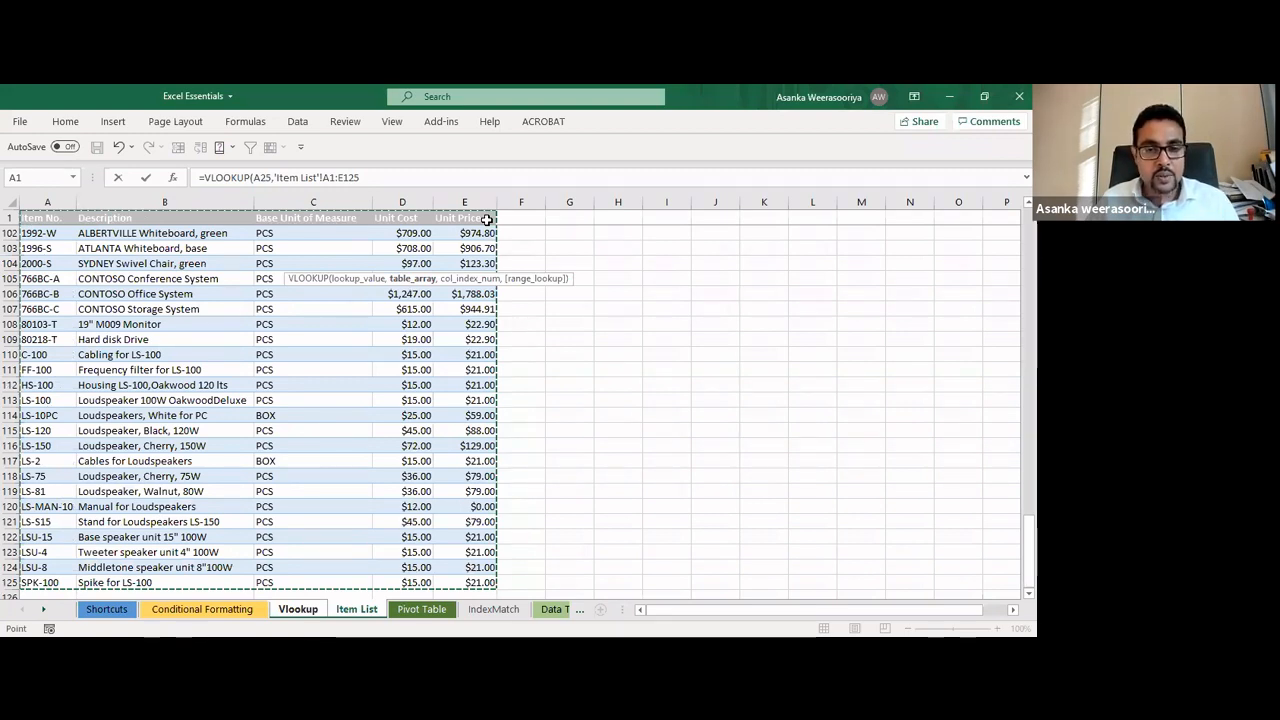
{"action": "key", "text": "ctrl+z"}
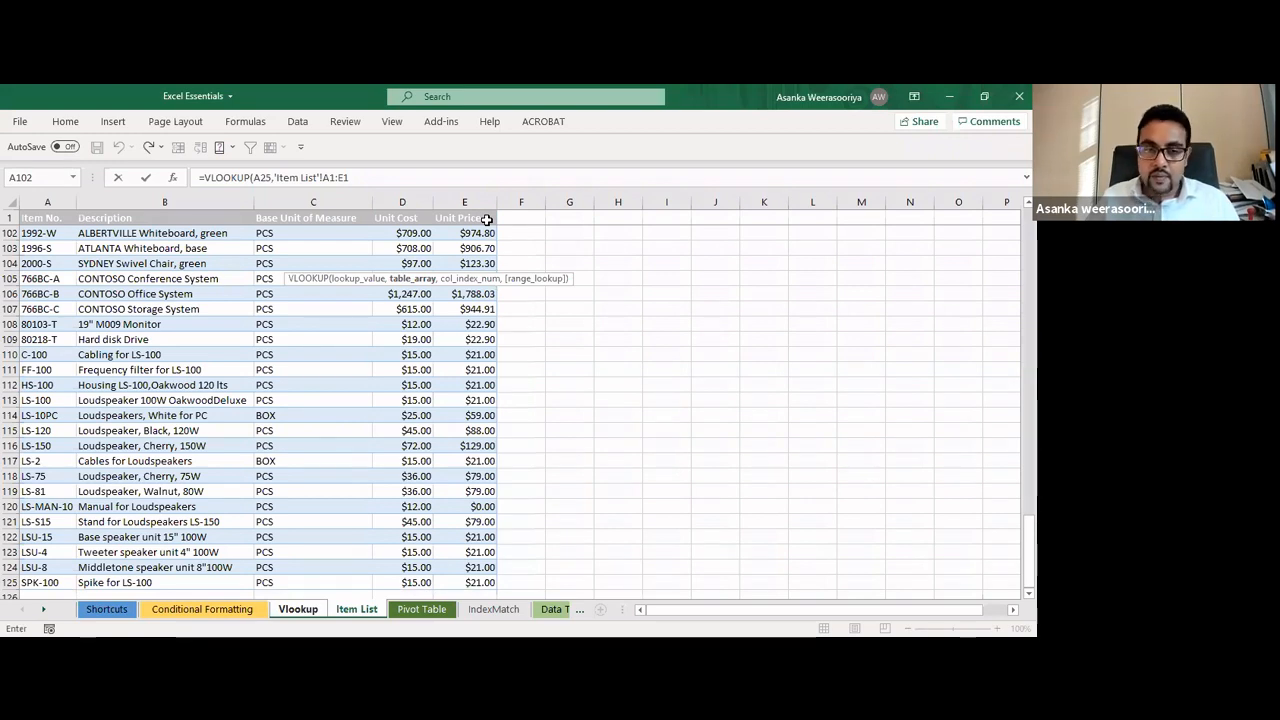
Set the C25 formula's table array to Item List range A1:E125 with absolute references and continue to the column index argument
{"action": "left_click", "coordinate": [46, 217]}
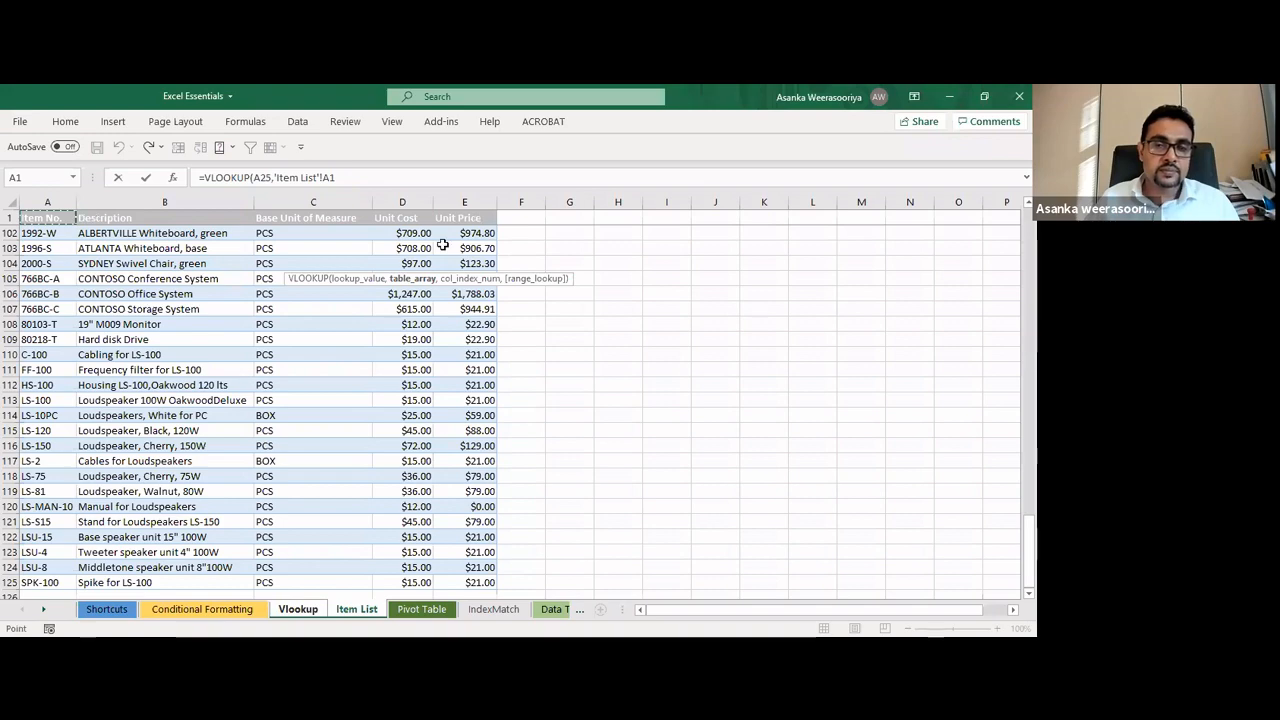
{"action": "key", "text": "ctrl+shift+Right"}
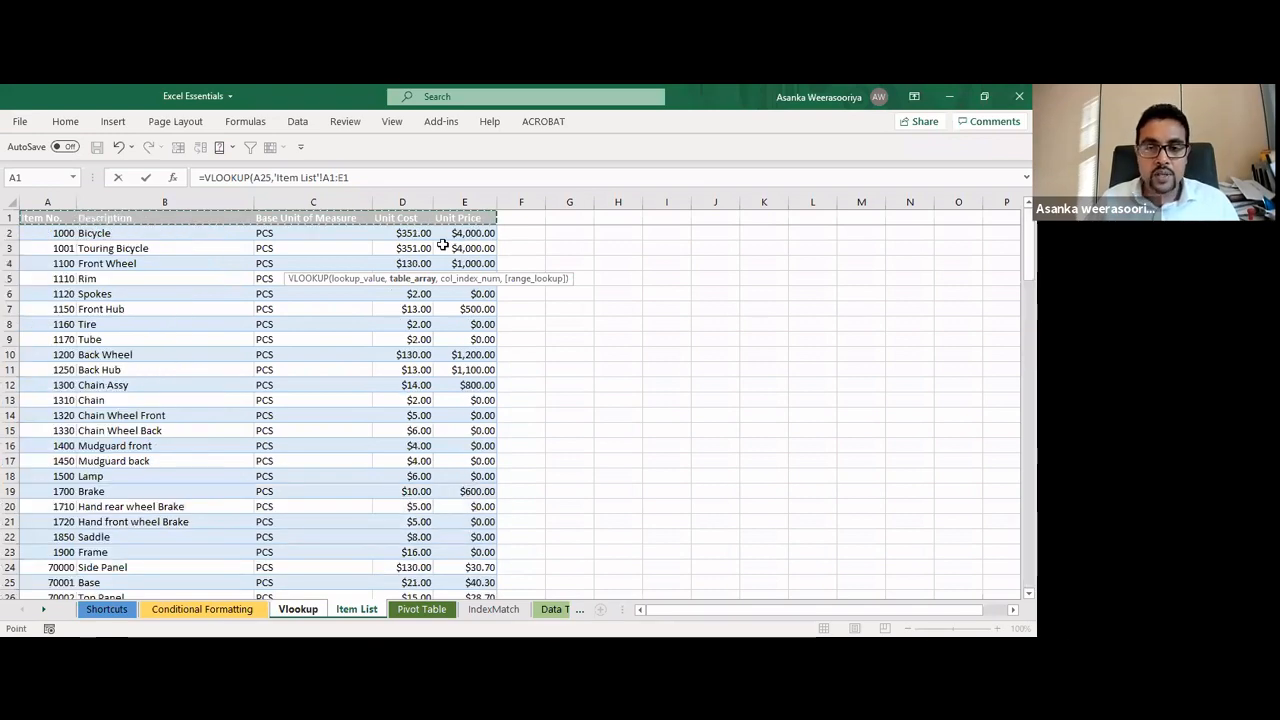
{"action": "key", "text": "ctrl+shift+Down"}
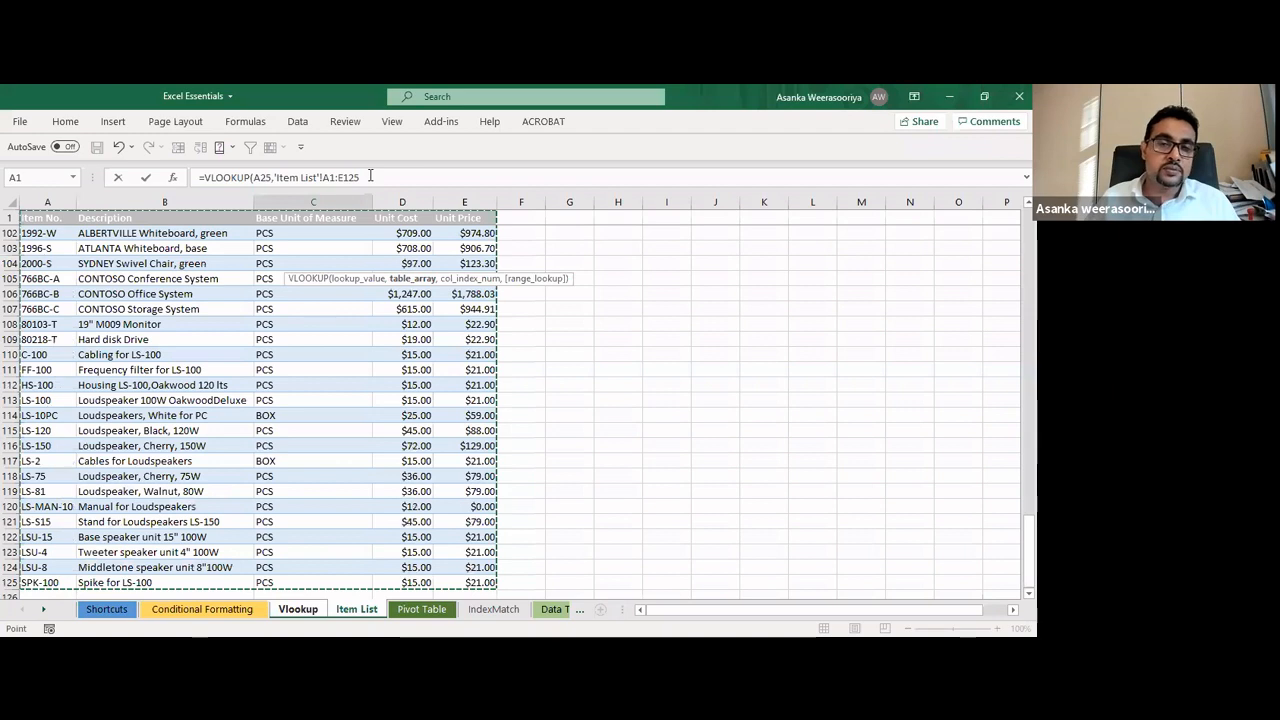
{"action": "left_click_drag", "start_coordinate": [370, 176], "coordinate": [272, 177]}
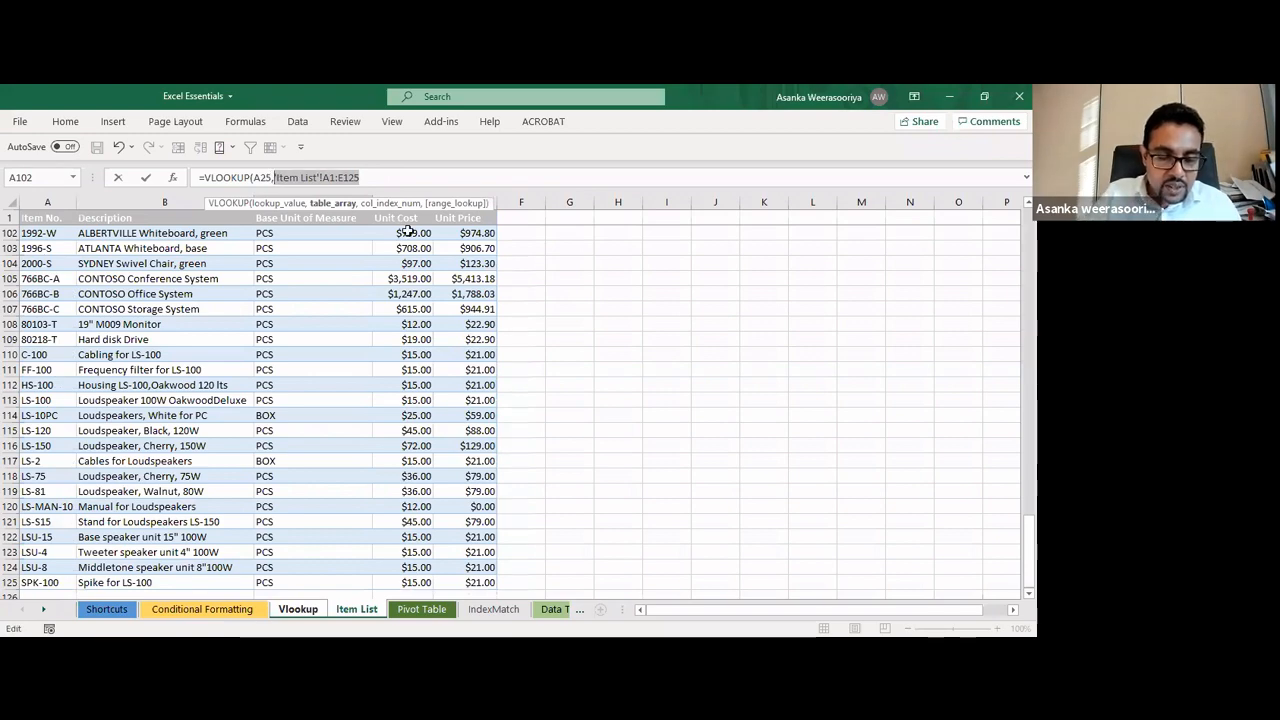
{"action": "key", "text": "F4"}
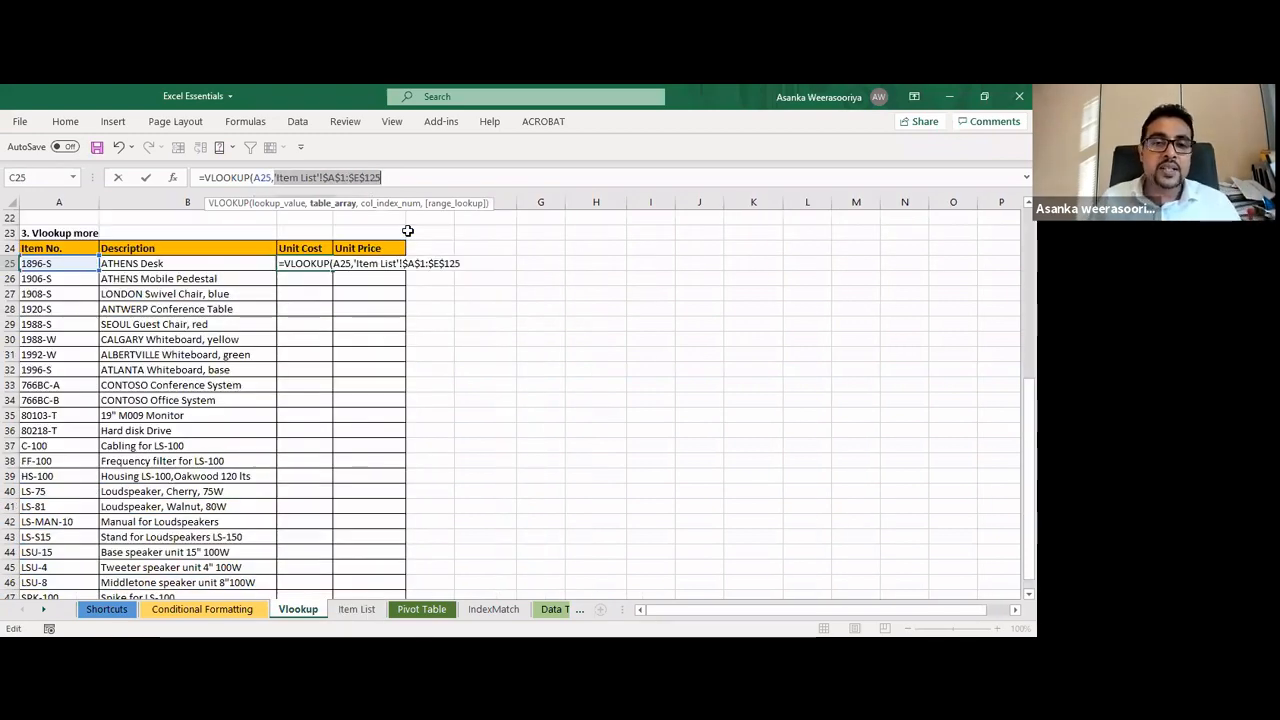
{"action": "left_click", "coordinate": [383, 177]}
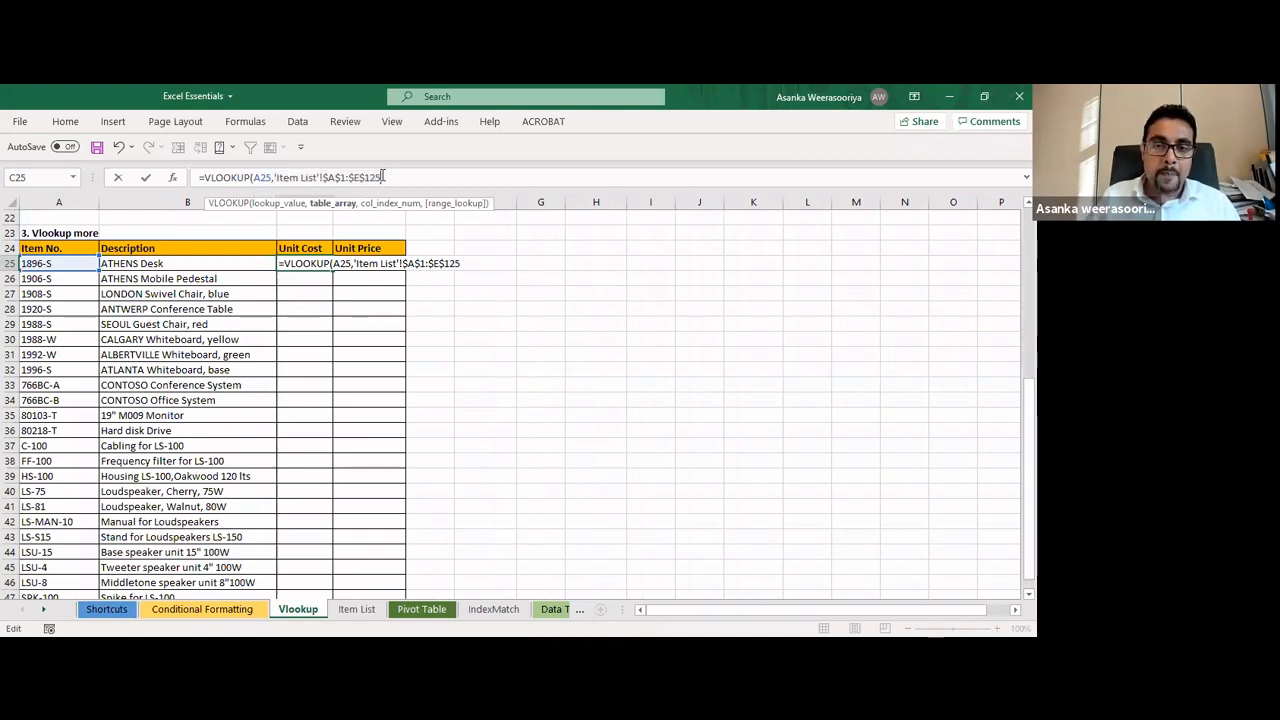
{"action": "type", "text": ","}
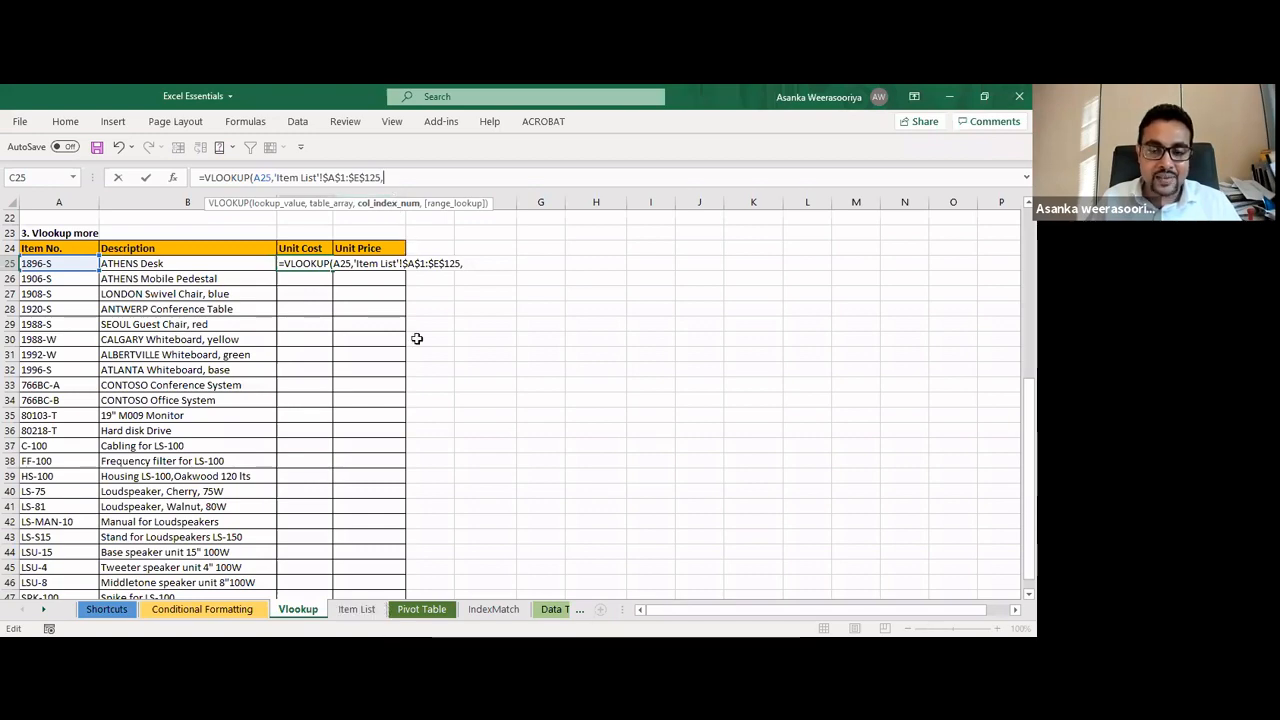
View the Item List columns for the column index, and remove the stray 'Item List'! reference from the end of the formula
{"action": "left_click", "coordinate": [356, 609]}
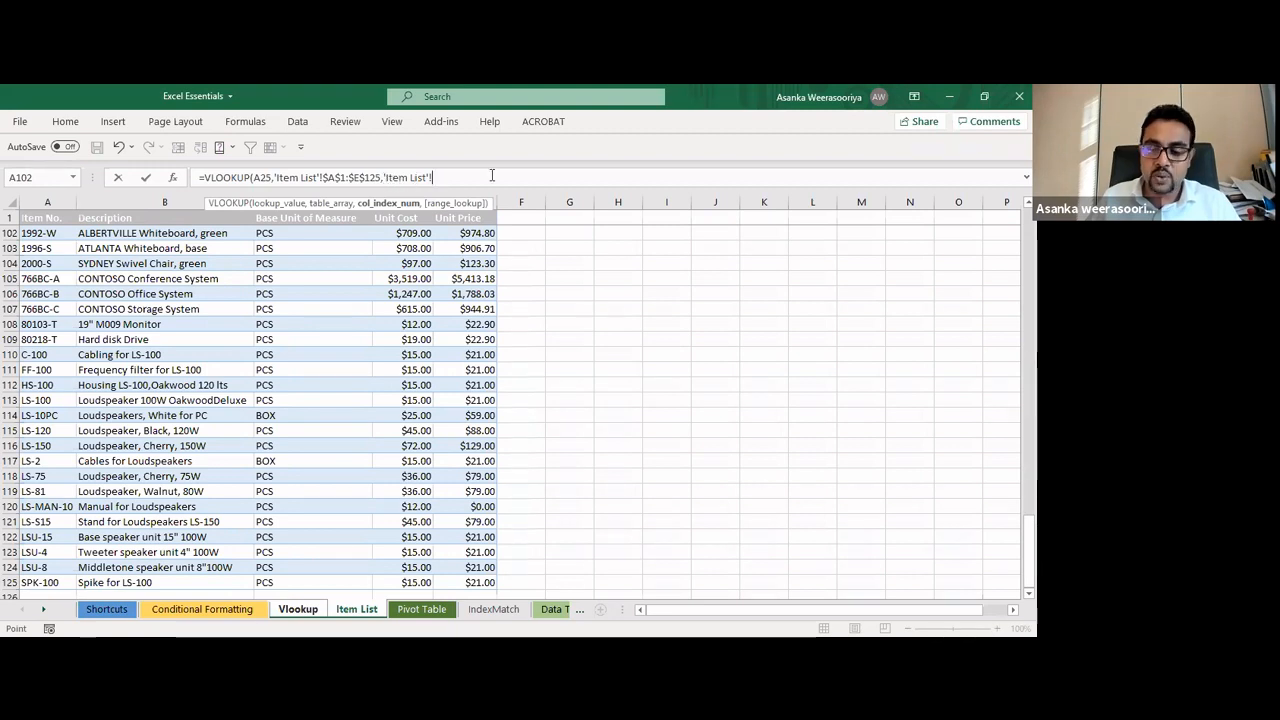
{"action": "key", "text": "BackSpace"}
{"action": "key", "text": "BackSpace"}
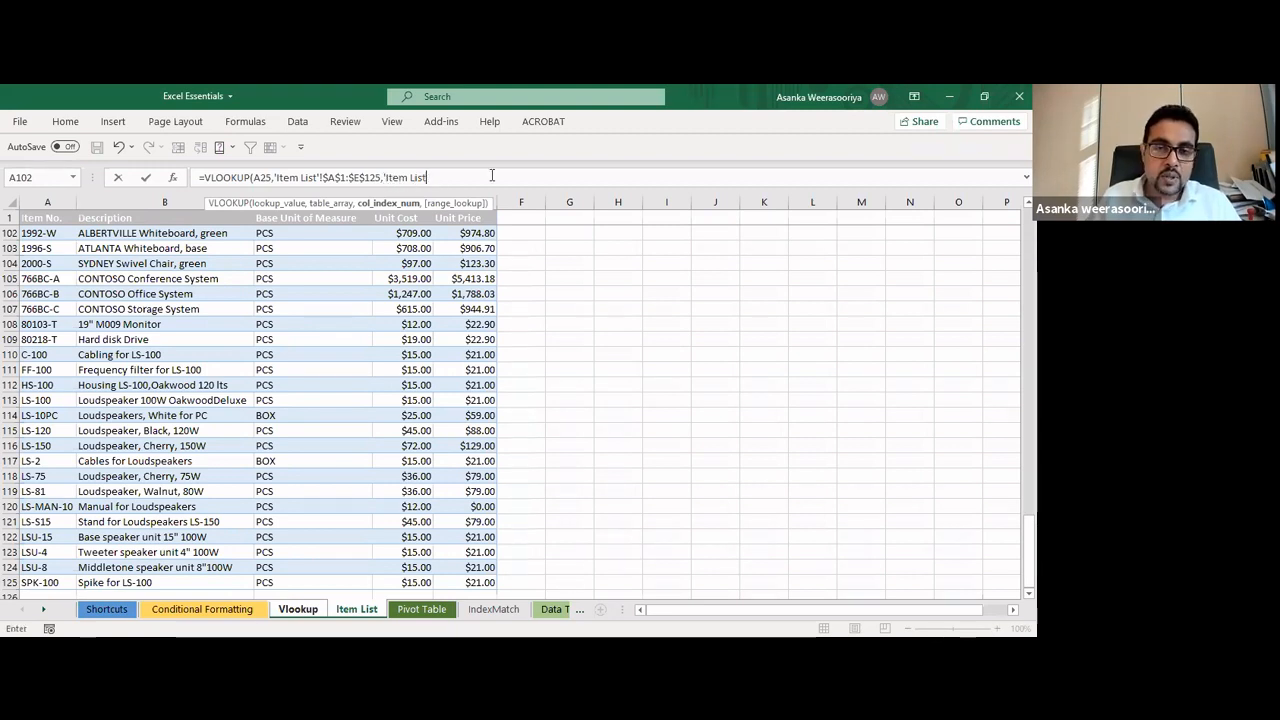
{"action": "key", "text": "BackSpace"}
{"action": "key", "text": "BackSpace"}
{"action": "key", "text": "BackSpace"}
{"action": "key", "text": "BackSpace"}
{"action": "key", "text": "BackSpace"}
{"action": "key", "text": "BackSpace"}
{"action": "key", "text": "BackSpace"}
{"action": "key", "text": "BackSpace"}
{"action": "key", "text": "BackSpace"}
{"action": "key", "text": "BackSpace"}
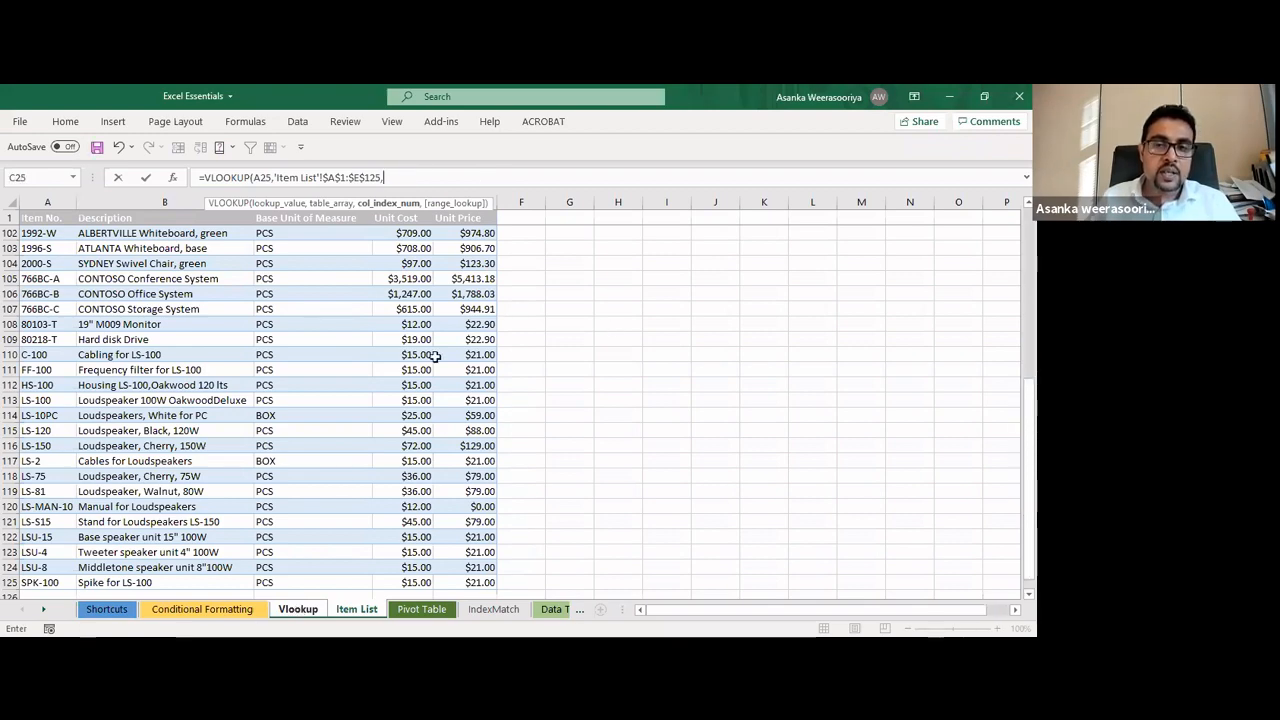
Return to the Vlookup sheet and remove the stray Vlookup! reference from the end of the C25 formula
{"action": "left_click", "coordinate": [298, 609]}
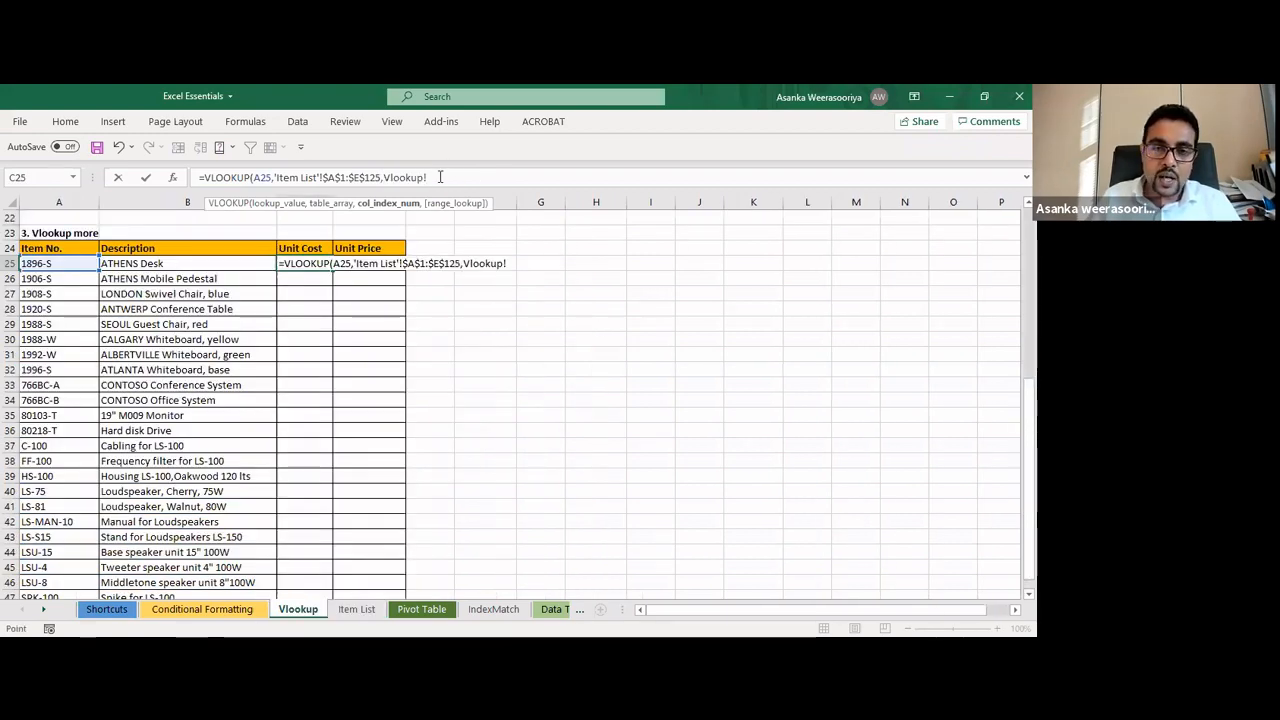
{"action": "key", "text": "BackSpace"}
{"action": "key", "text": "BackSpace"}
{"action": "key", "text": "BackSpace"}
{"action": "key", "text": "BackSpace"}
{"action": "key", "text": "BackSpace"}
{"action": "key", "text": "BackSpace"}
{"action": "key", "text": "BackSpace"}
{"action": "key", "text": "BackSpace"}
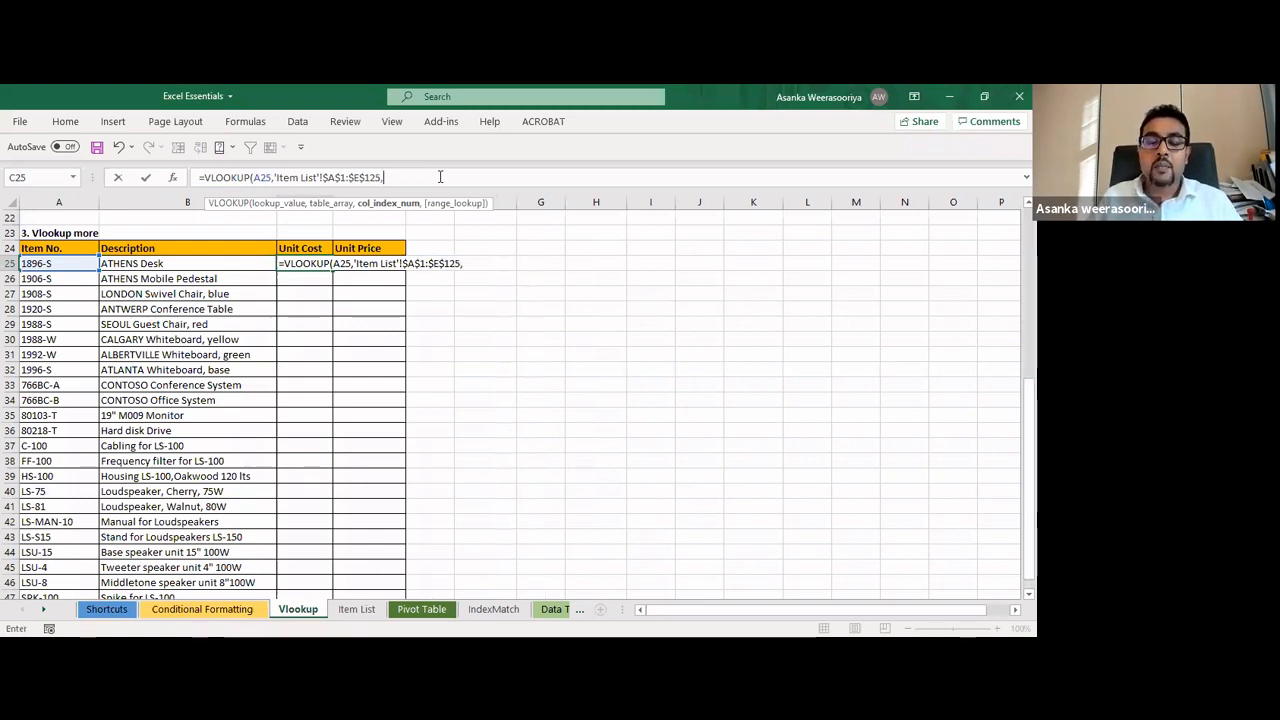
Complete the C25 VLOOKUP with column index 4 and FALSE for an exact match, and recheck the entered formula
{"action": "type", "text": "4"}
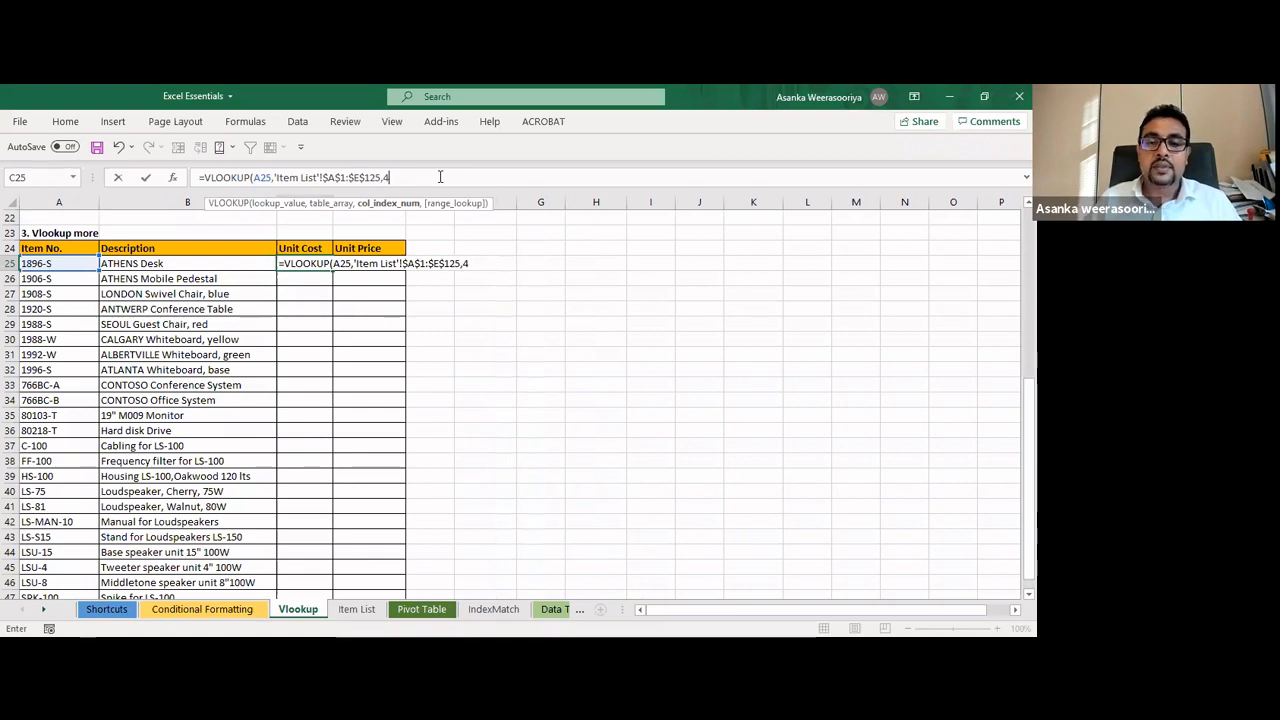
{"action": "type", "text": ","}
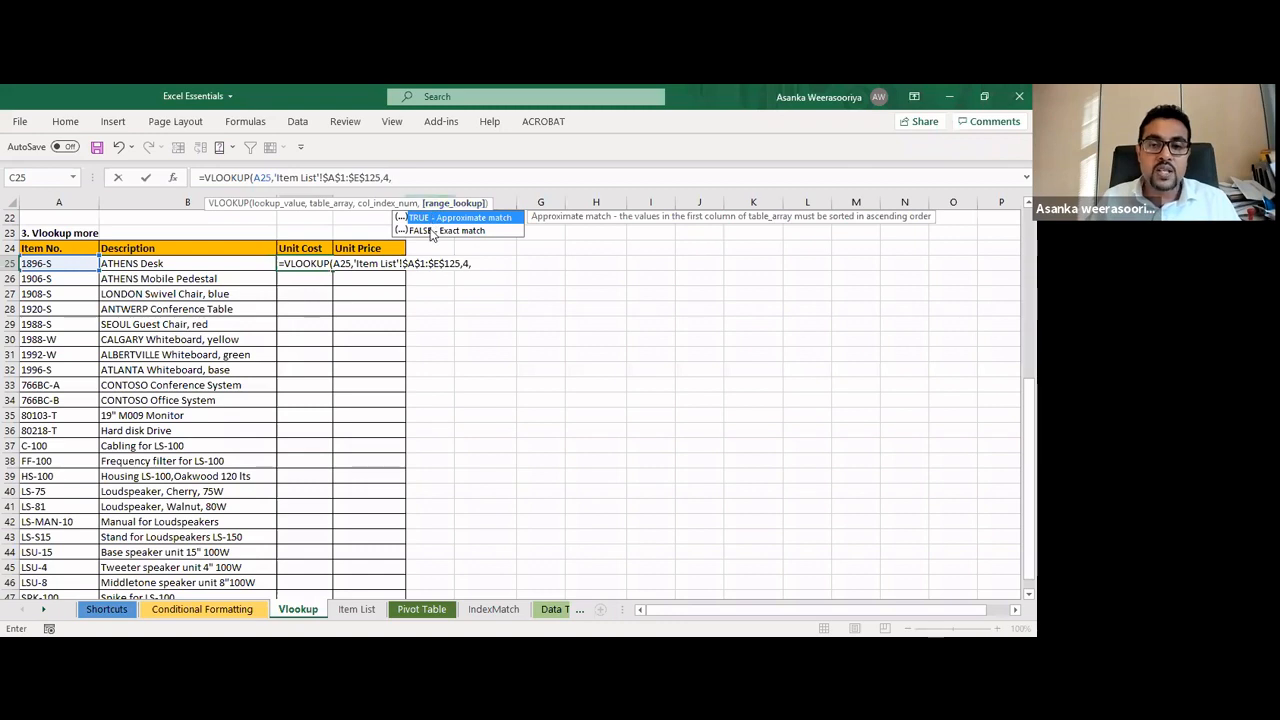
{"action": "key", "text": "Down"}
{"action": "key", "text": "Tab"}
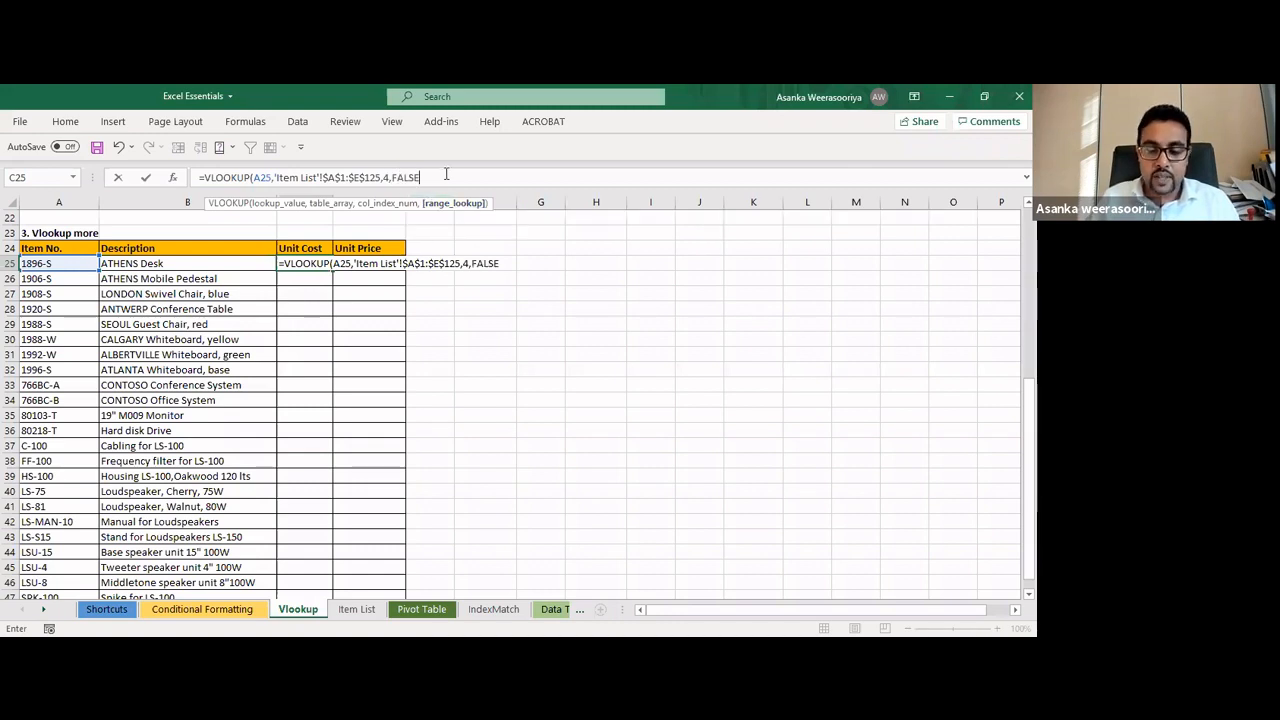
{"action": "type", "text": ")"}
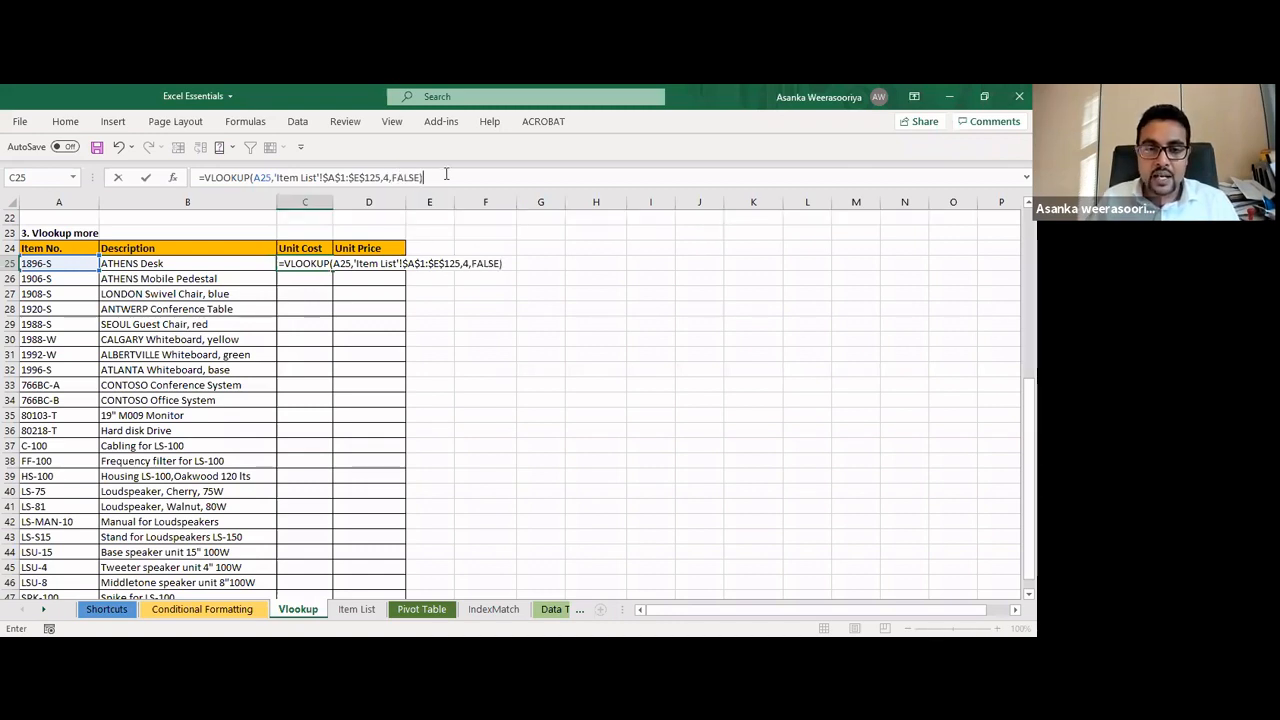
{"action": "key", "text": "Return"}
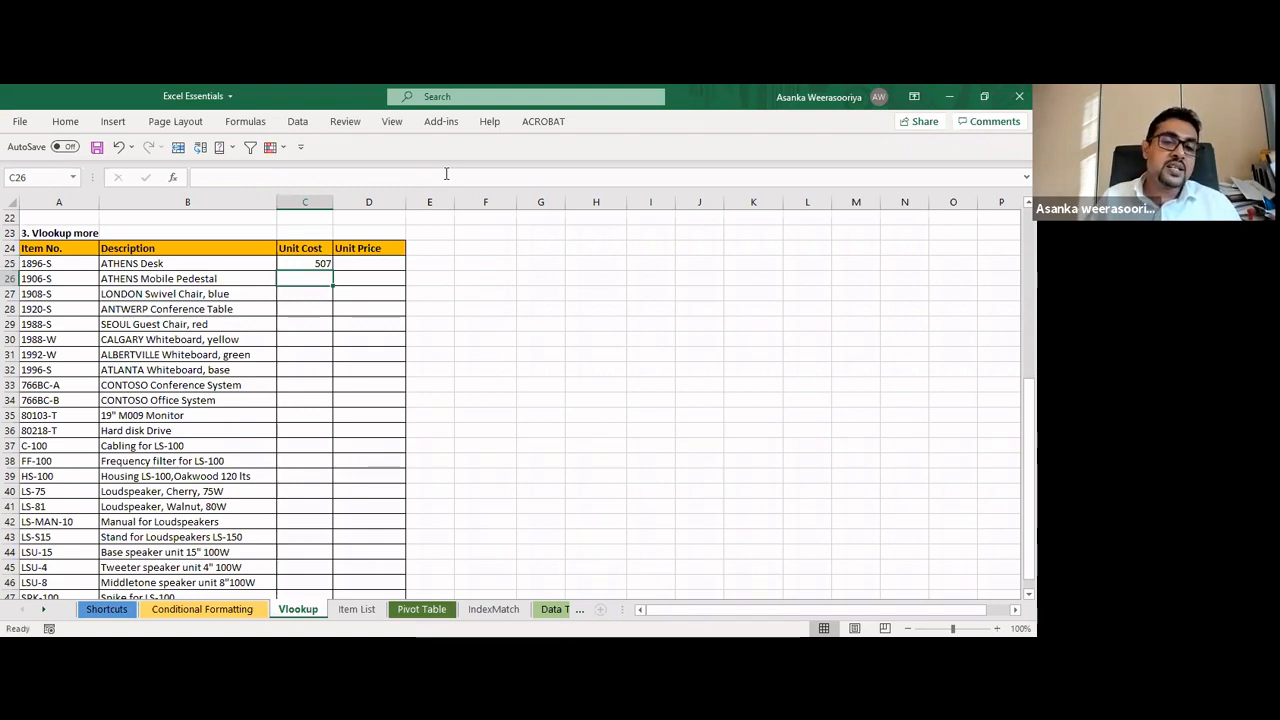
{"action": "left_click", "coordinate": [305, 263]}
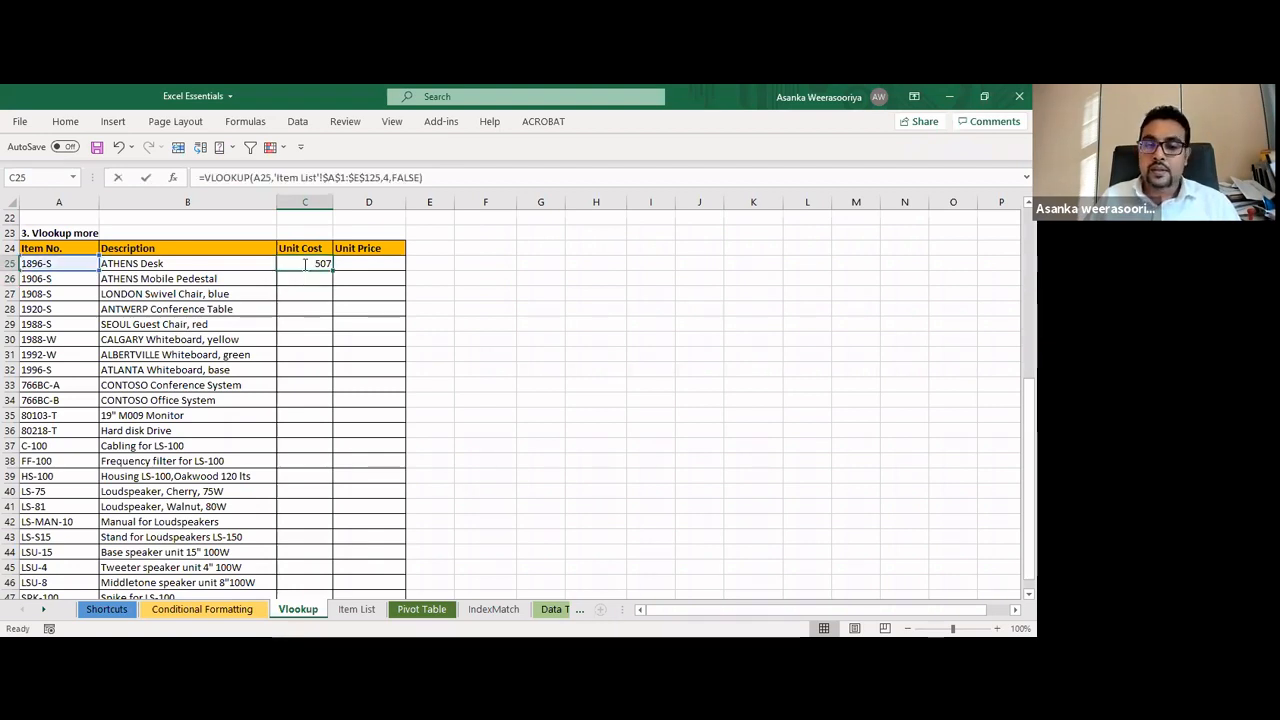
{"action": "double_click", "coordinate": [305, 263]}
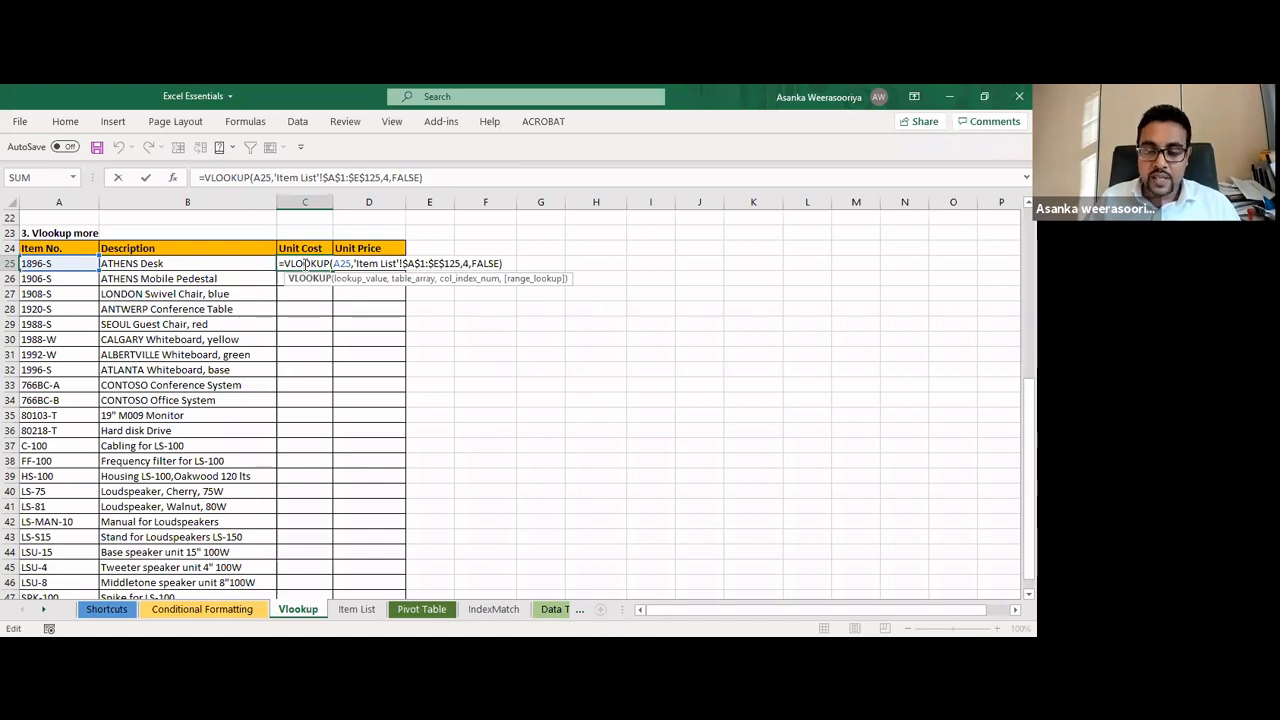
{"action": "key", "text": "Return"}
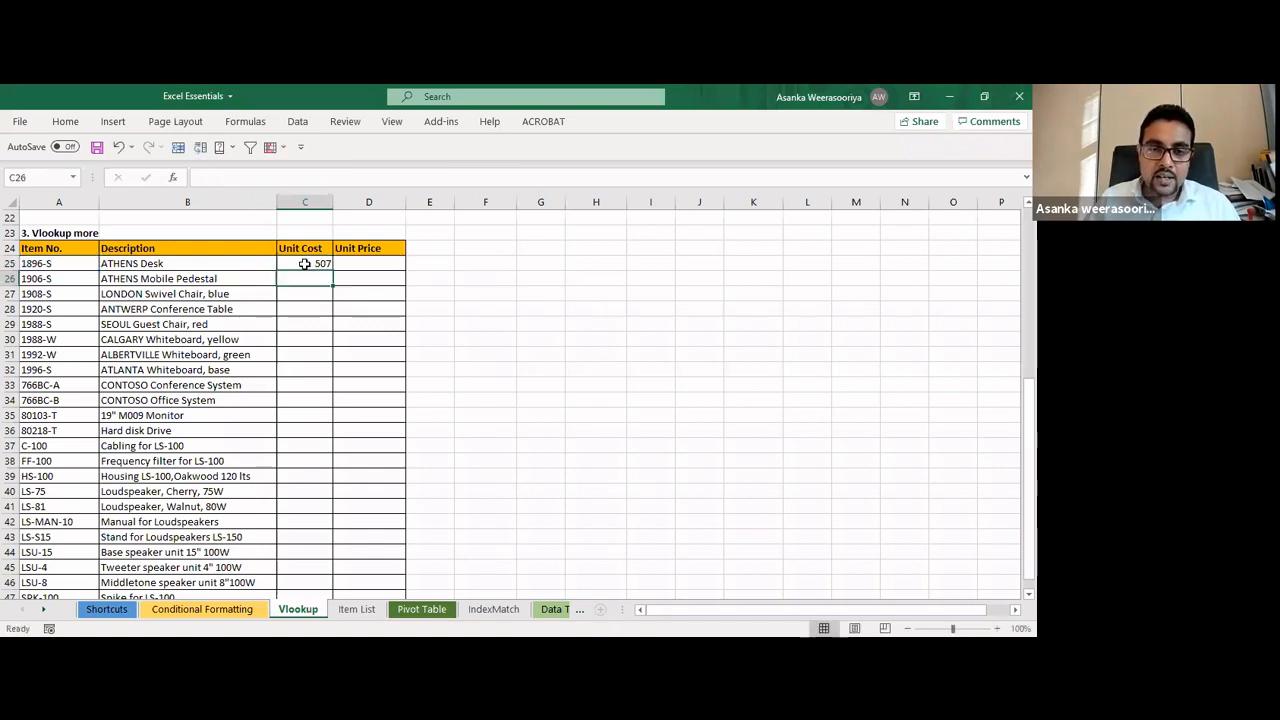
Check the Item List columns, and start a VLOOKUP in Unit Price cell D25 with A25 as the lookup value
{"action": "left_click", "coordinate": [363, 265]}
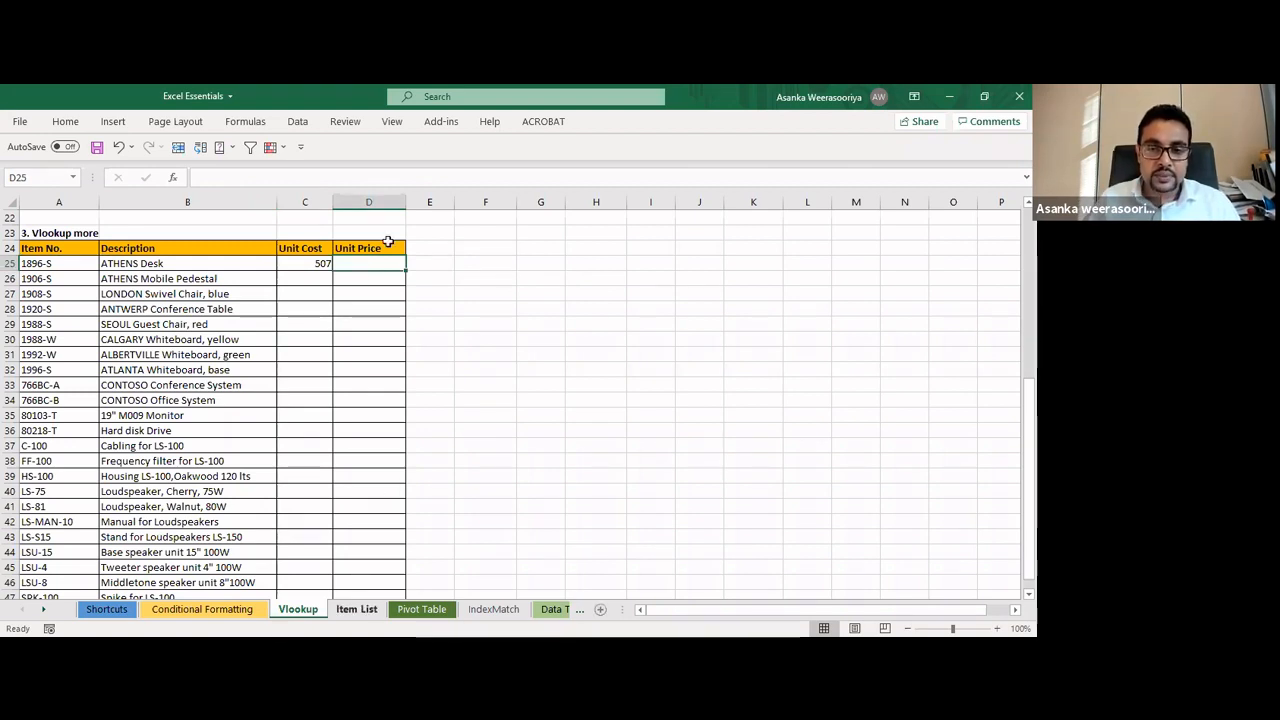
{"action": "key", "text": "ctrl+Page_Down"}
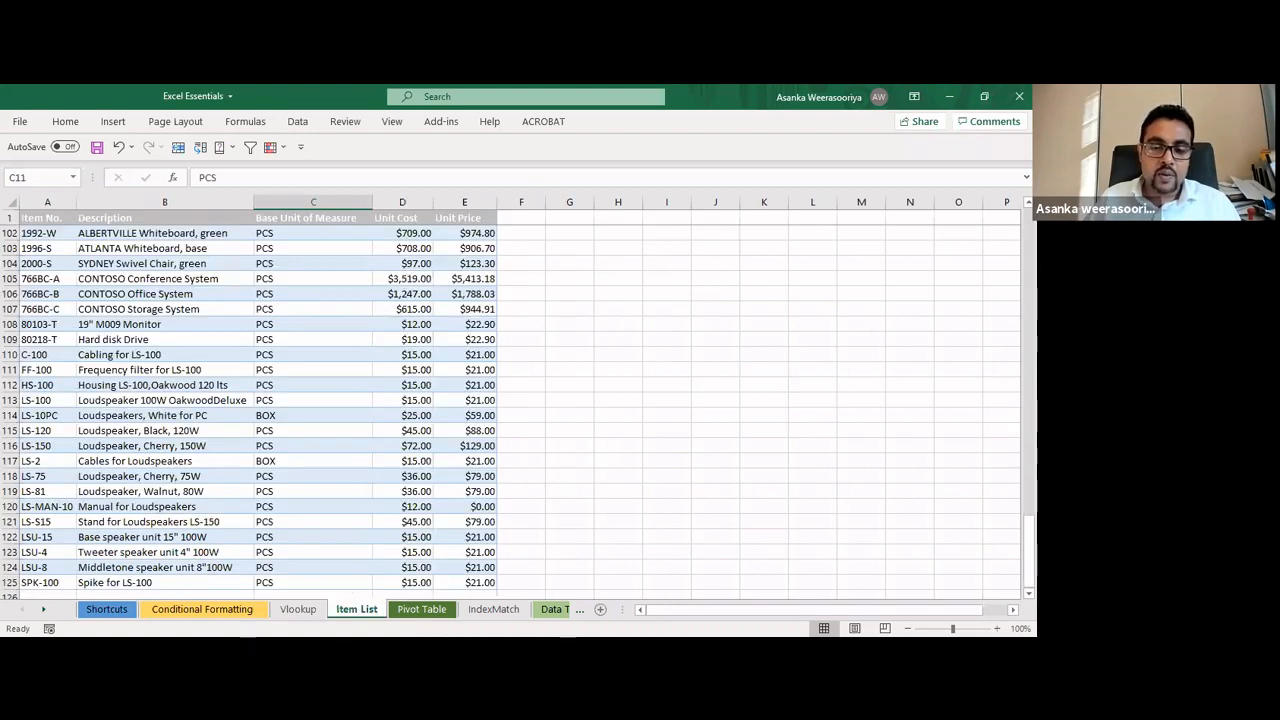
{"action": "left_click", "coordinate": [300, 609]}
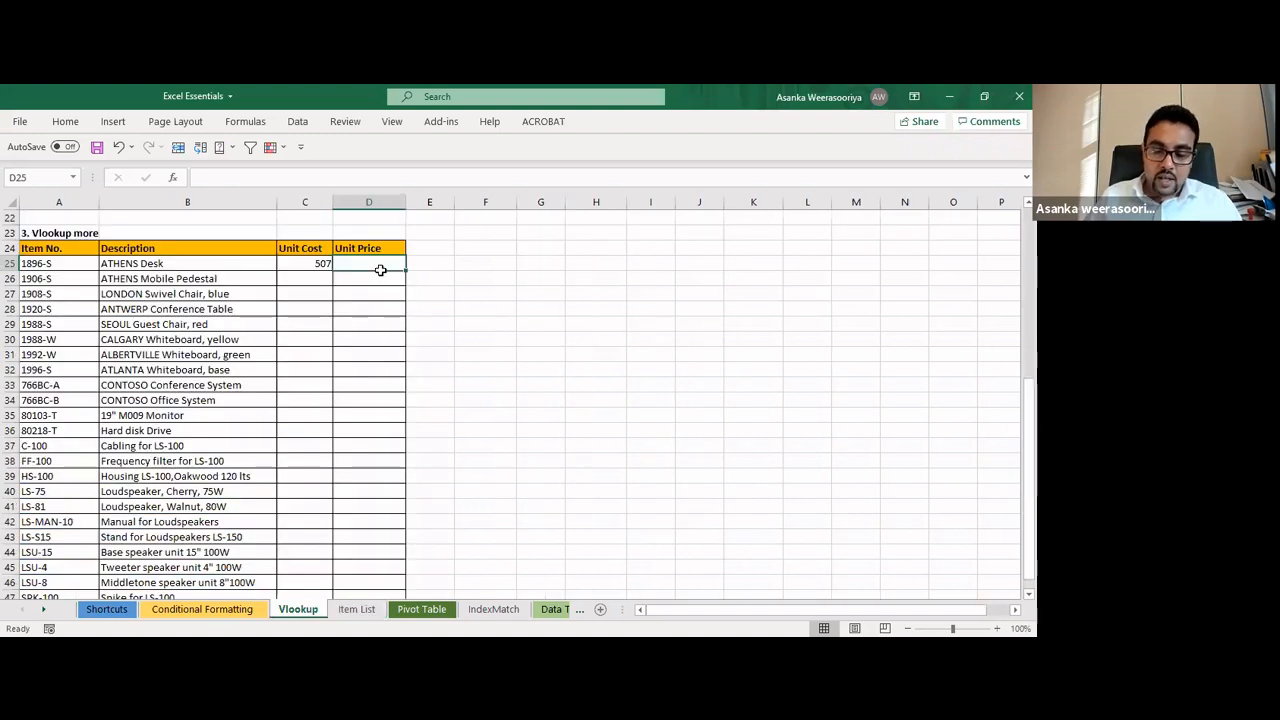
{"action": "type", "text": "="}
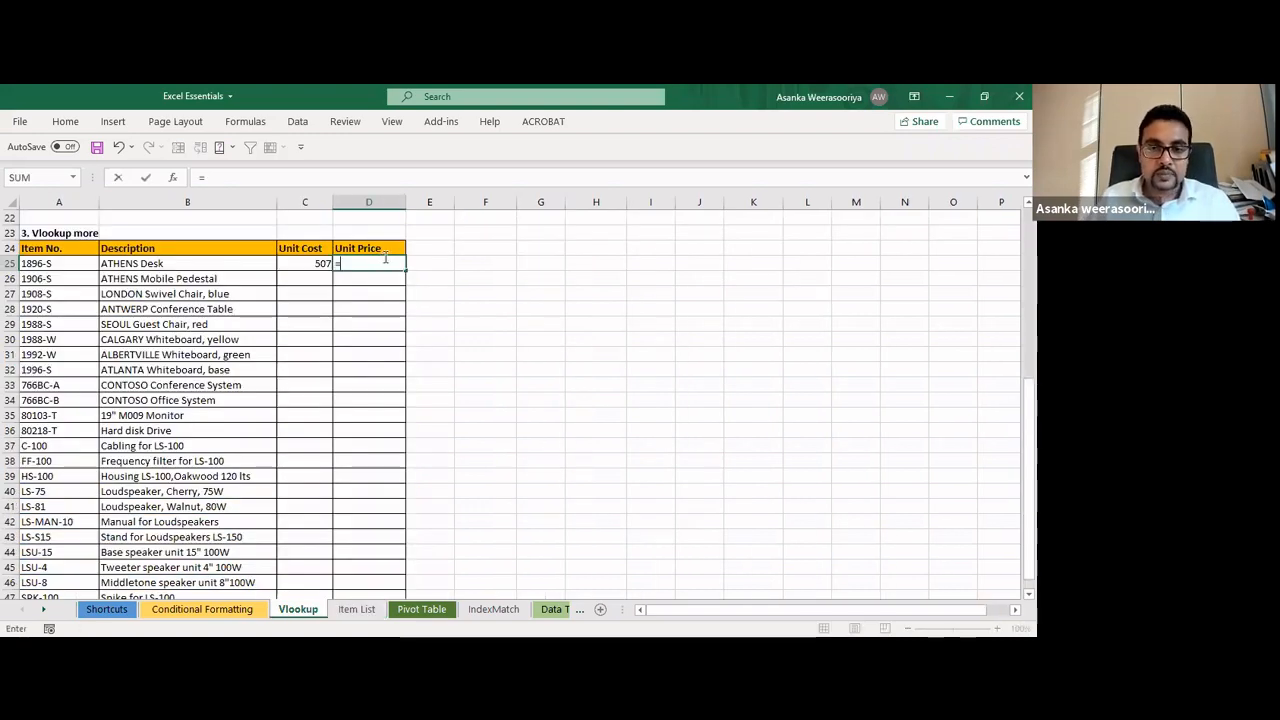
{"action": "type", "text": "VLOOKUP("}
{"action": "left_click", "coordinate": [67, 263]}
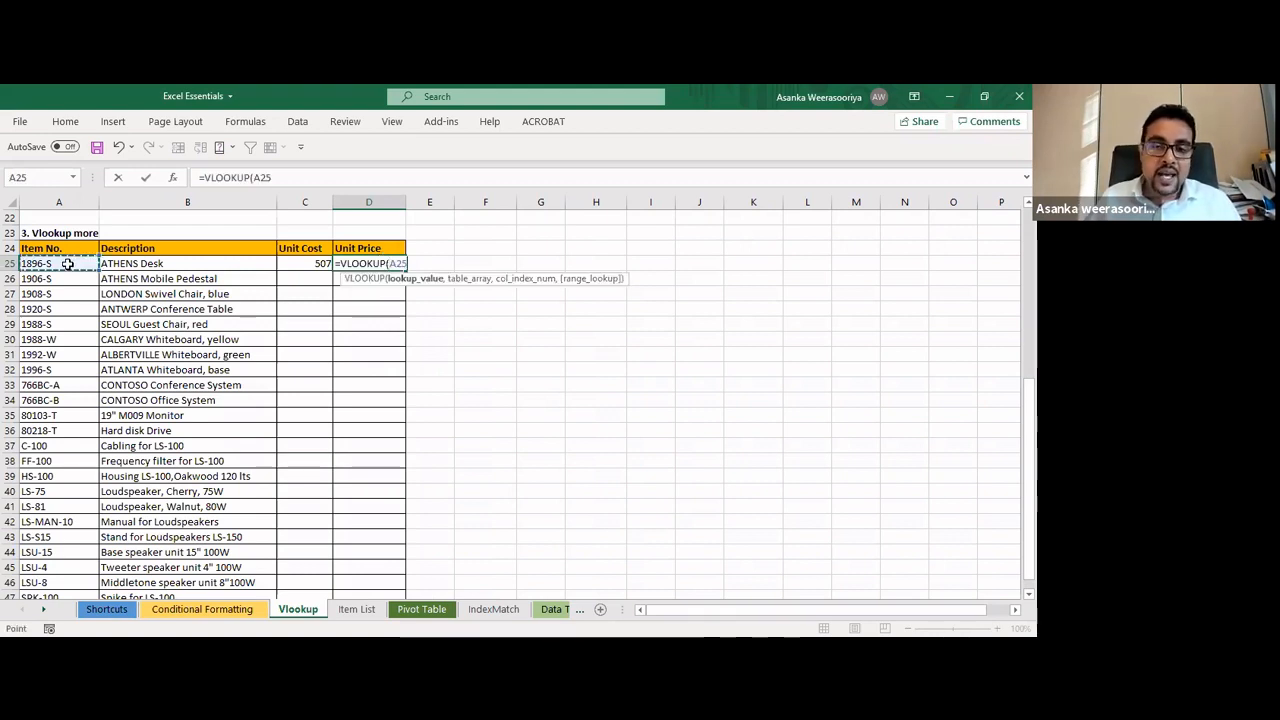
{"action": "type", "text": ","}
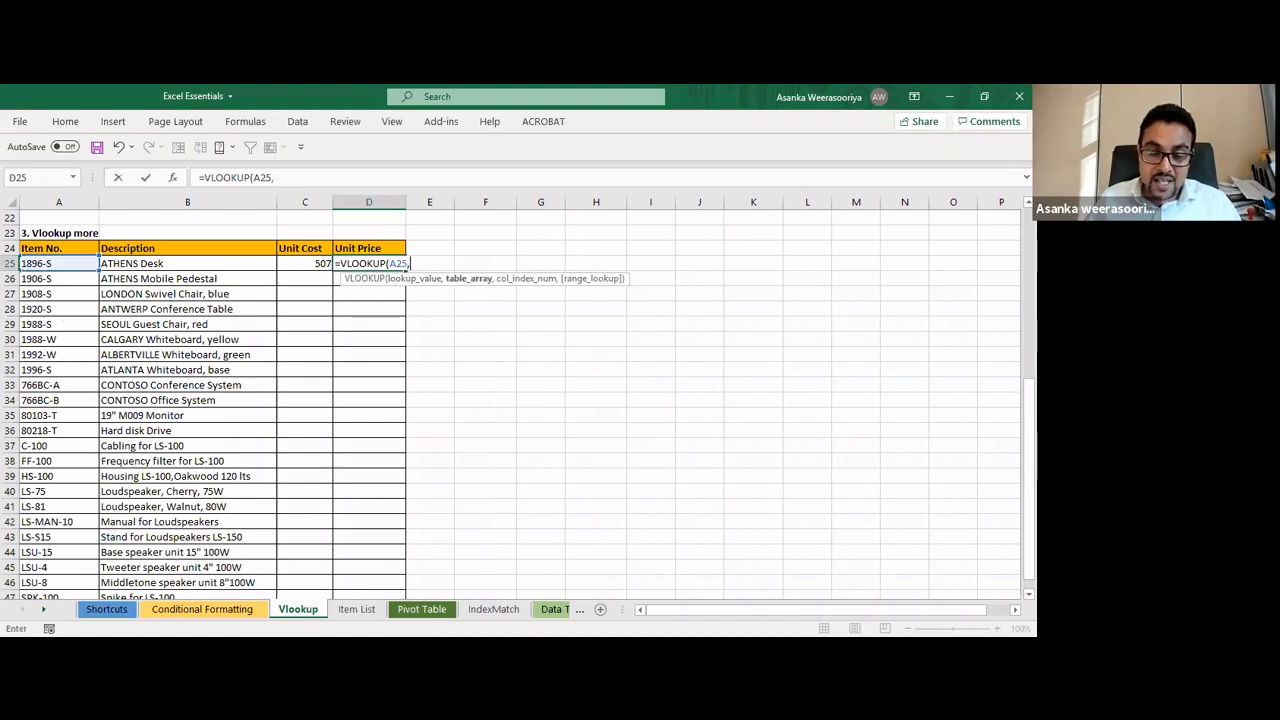
Set the D25 formula's table array to Item List range A1:E125 with absolute references and continue to the column index argument
{"action": "left_click", "coordinate": [356, 609]}
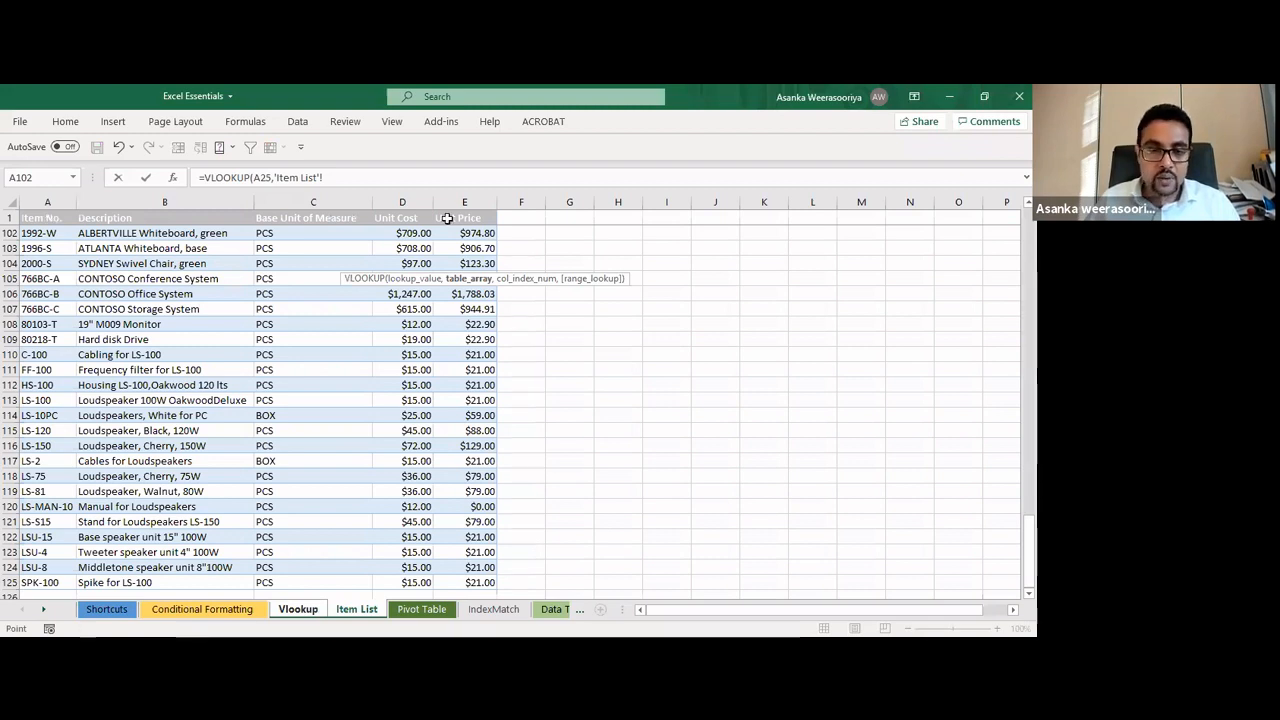
{"action": "key", "text": "ctrl+shift+Down"}
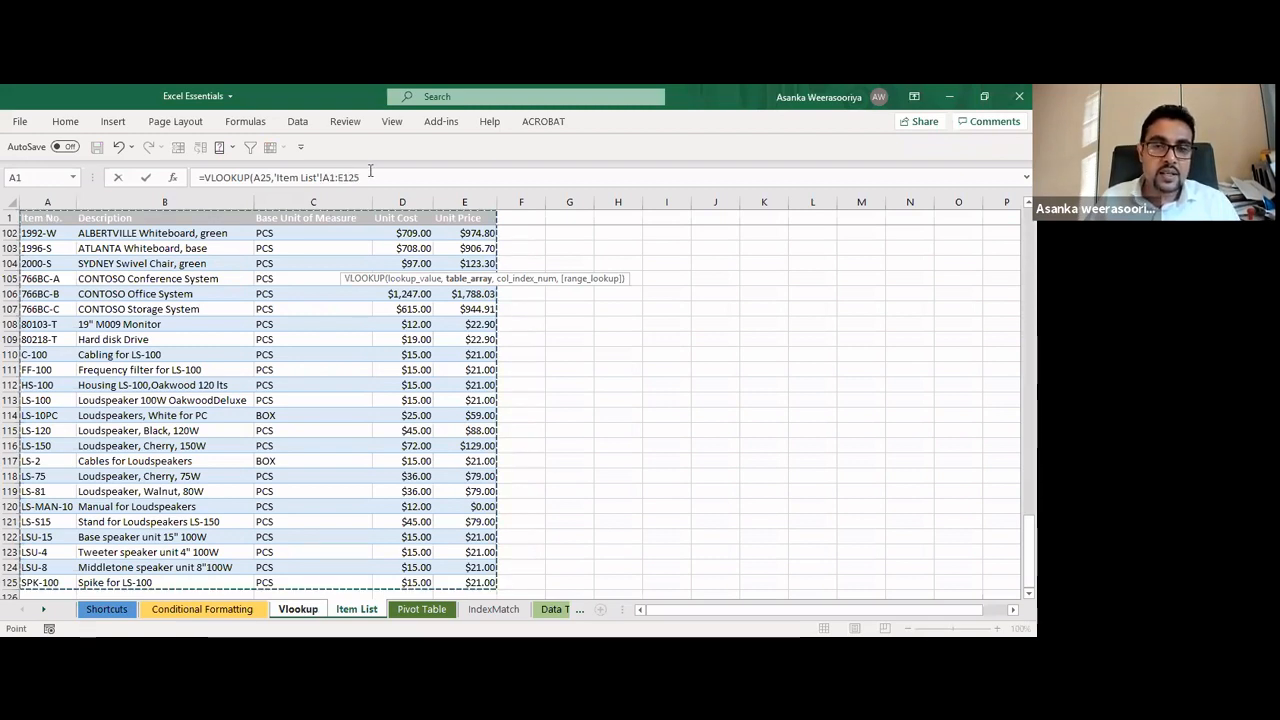
{"action": "left_click", "coordinate": [273, 176], "text": "shift"}
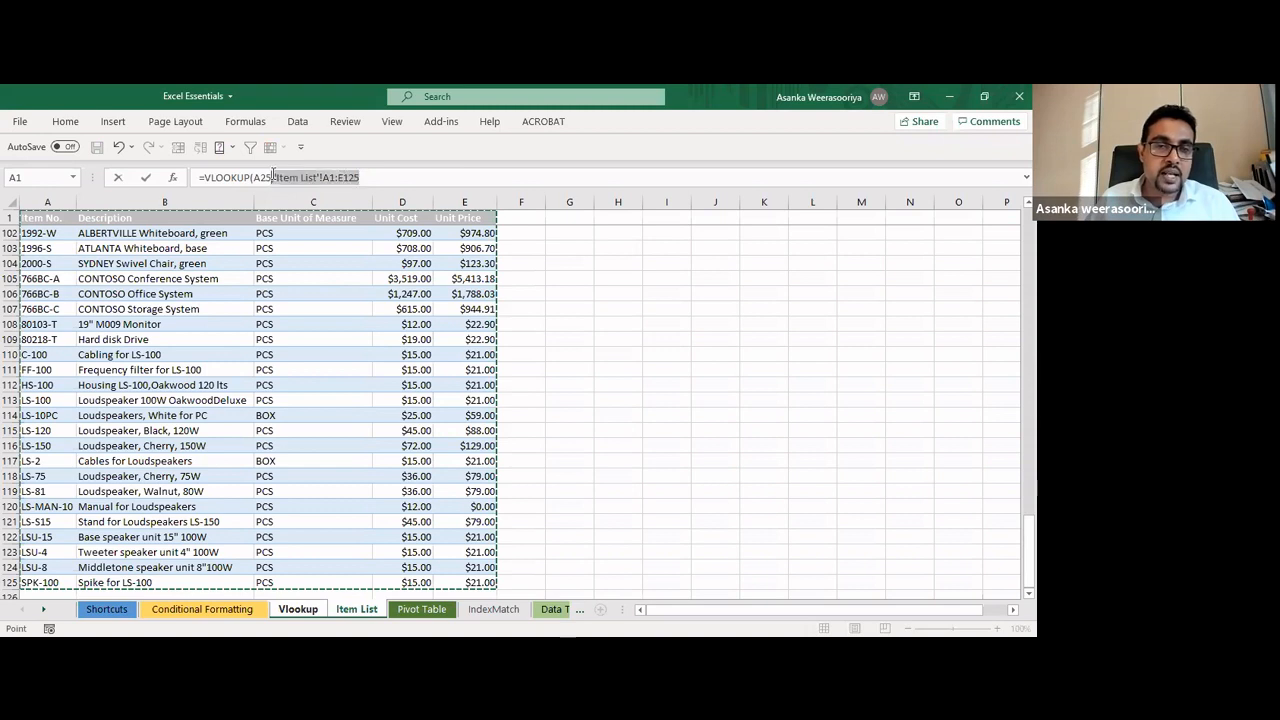
{"action": "left_click_drag", "start_coordinate": [276, 174], "coordinate": [277, 175]}
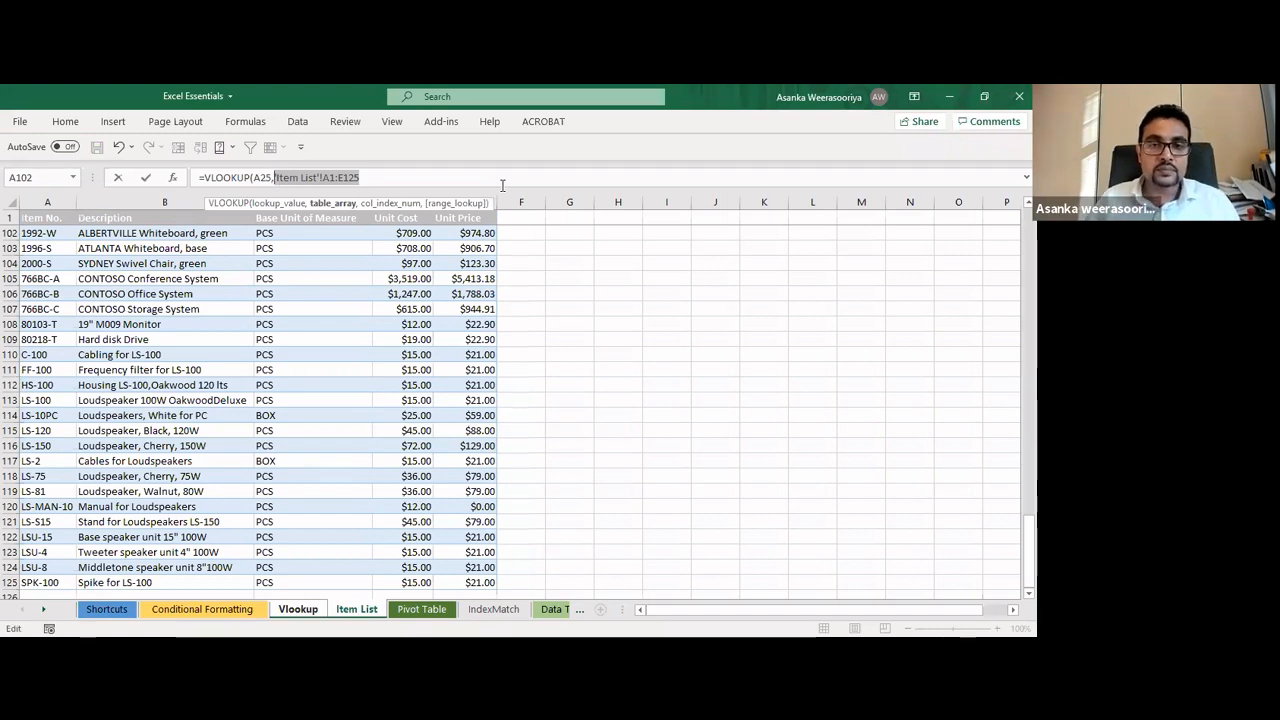
{"action": "key", "text": "F4"}
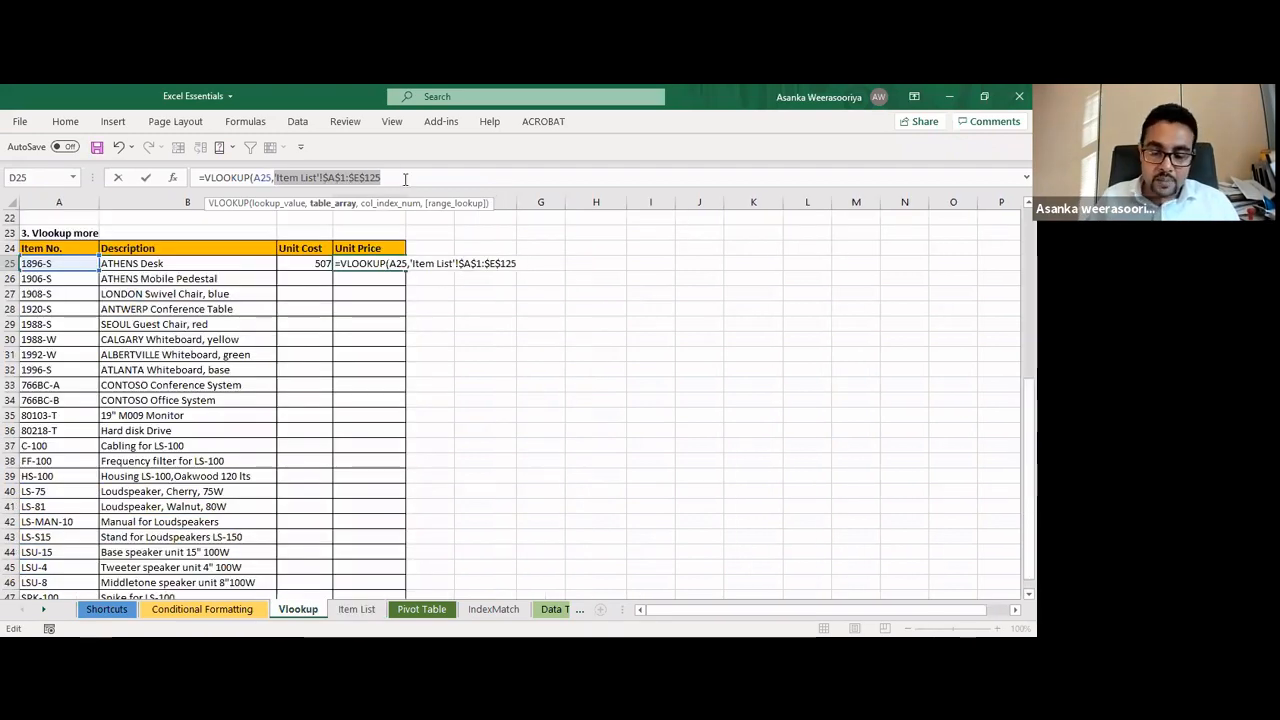
{"action": "left_click", "coordinate": [405, 178]}
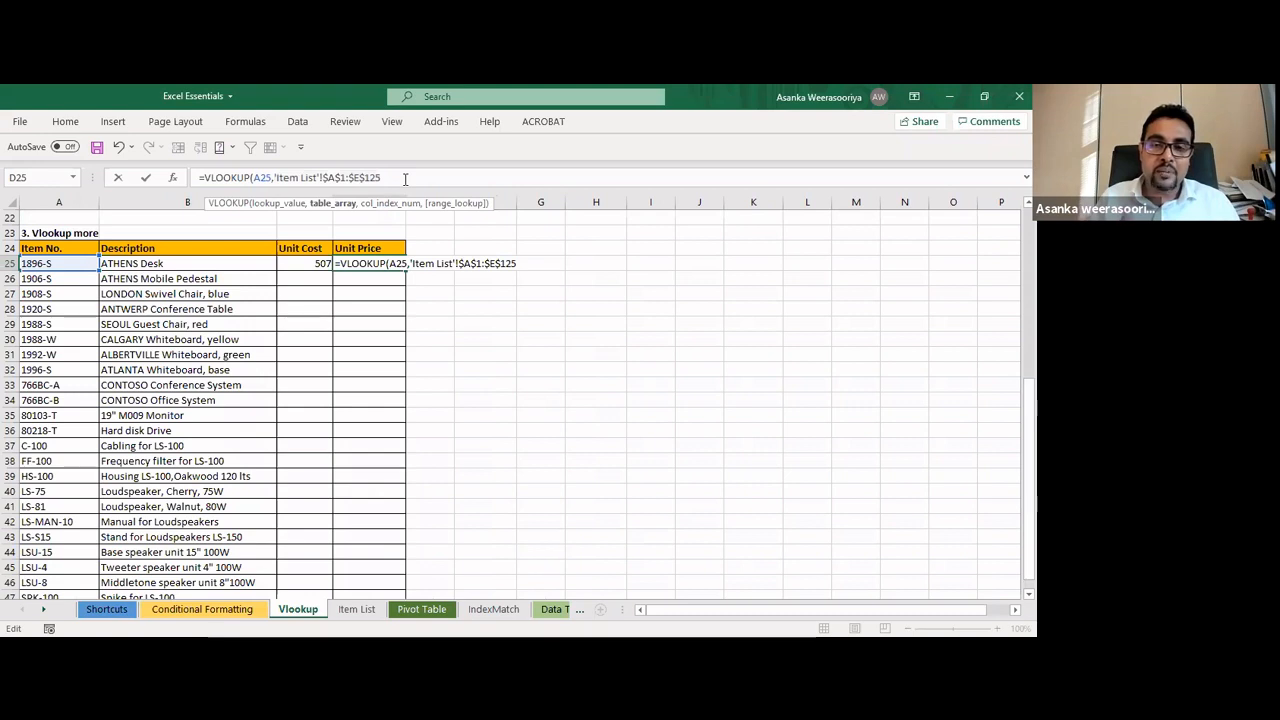
{"action": "type", "text": ","}
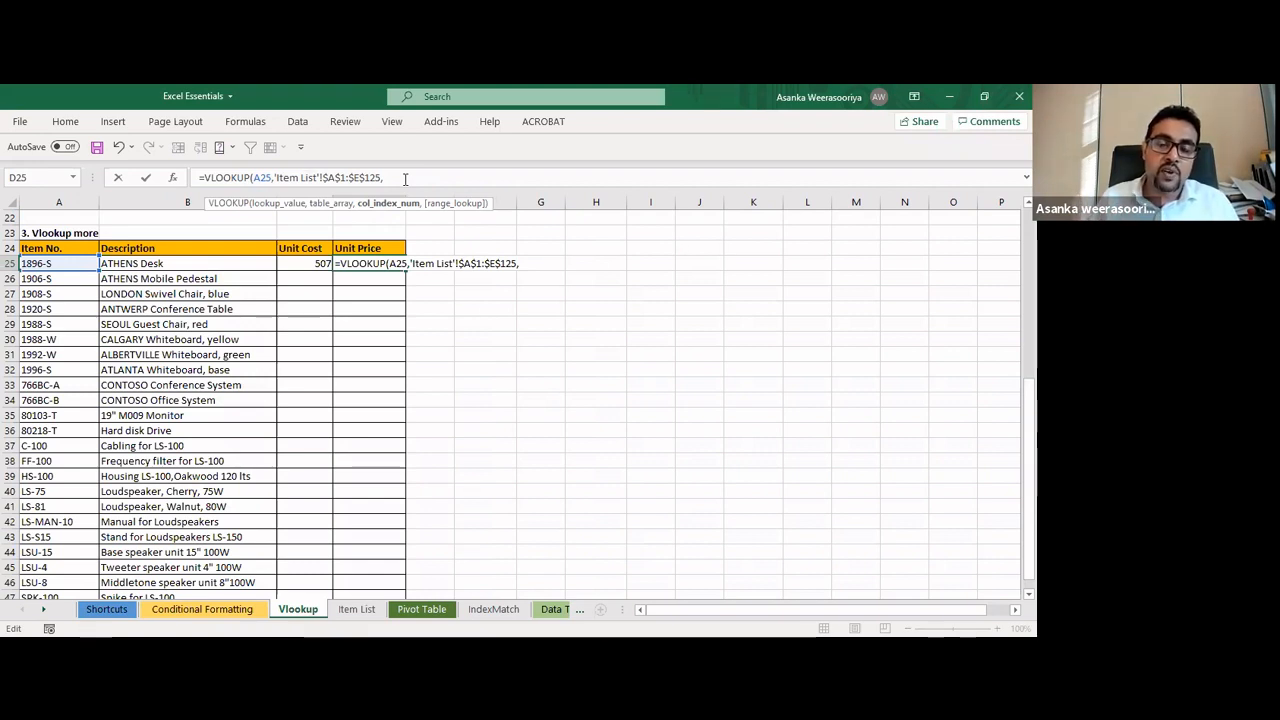
Complete the D25 VLOOKUP with column index 5 and FALSE for an exact match
{"action": "type", "text": "5"}
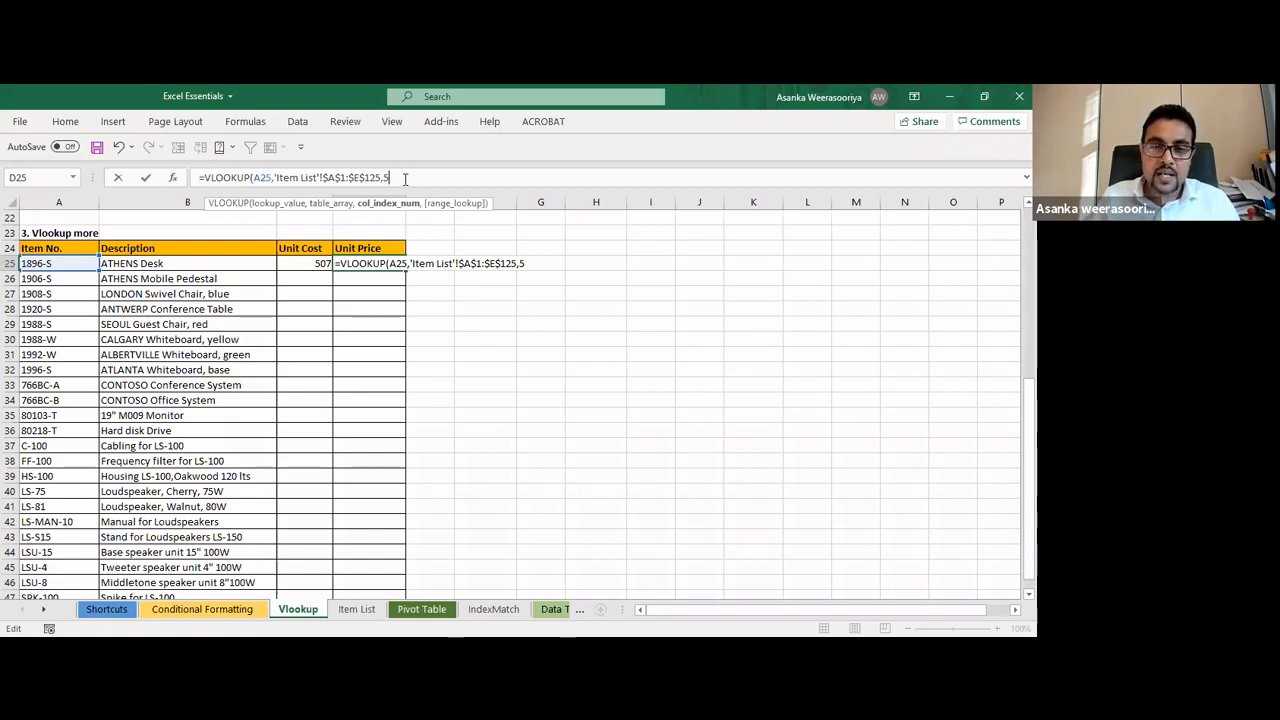
{"action": "type", "text": ",FALSE)"}
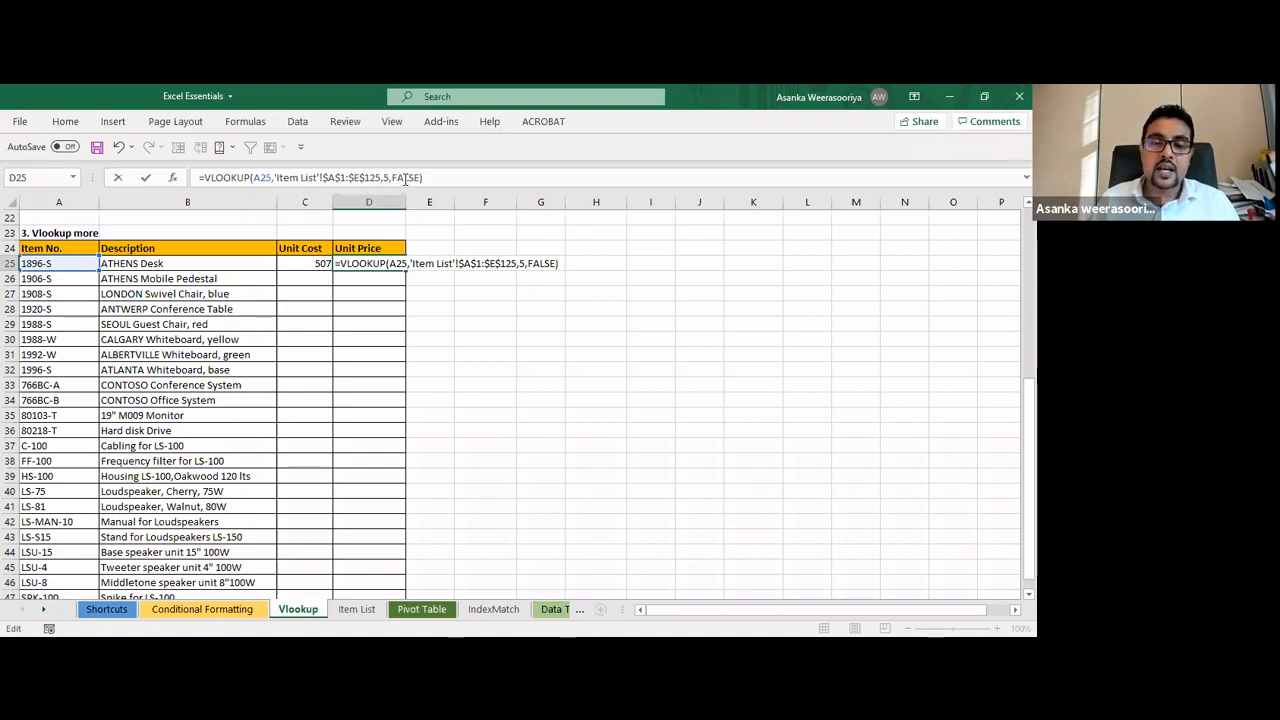
{"action": "key", "text": "Return"}
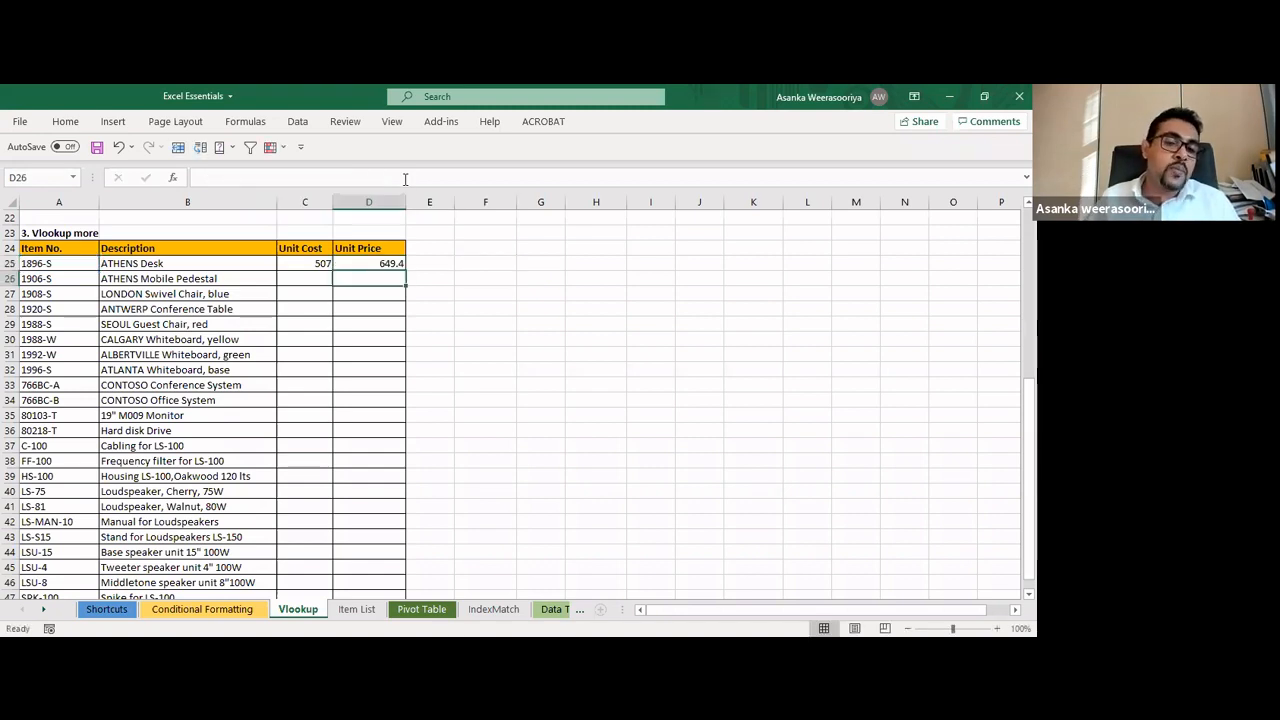
Compare the formulas in C25 and D25, and fill both down the Unit Cost and Unit Price columns to row 47
{"action": "left_click", "coordinate": [315, 264]}
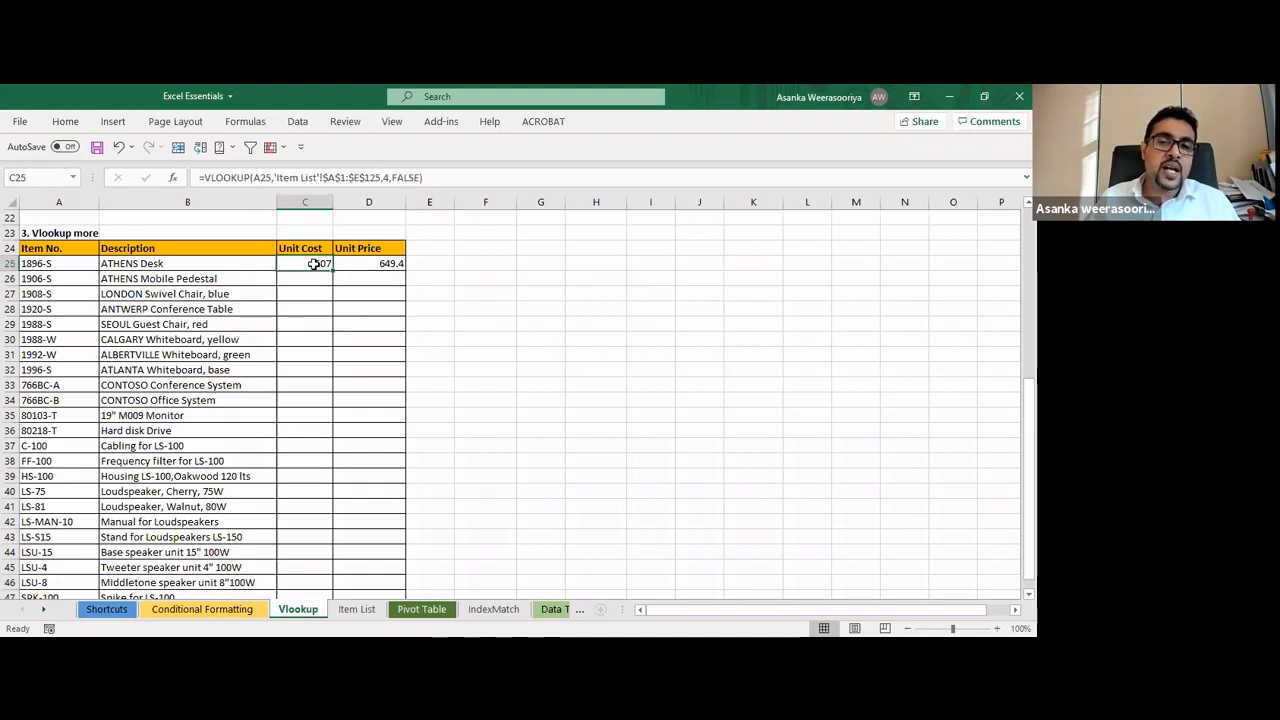
{"action": "left_click", "coordinate": [365, 261]}
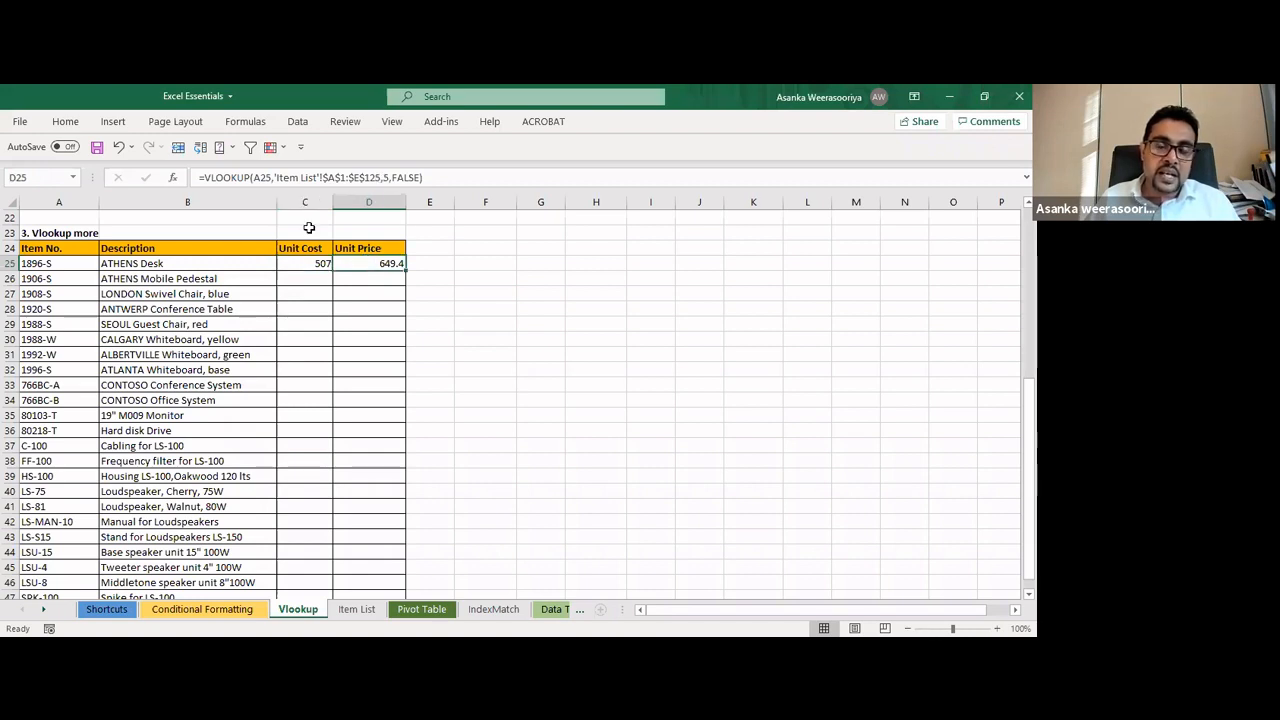
{"action": "key", "text": "Left"}
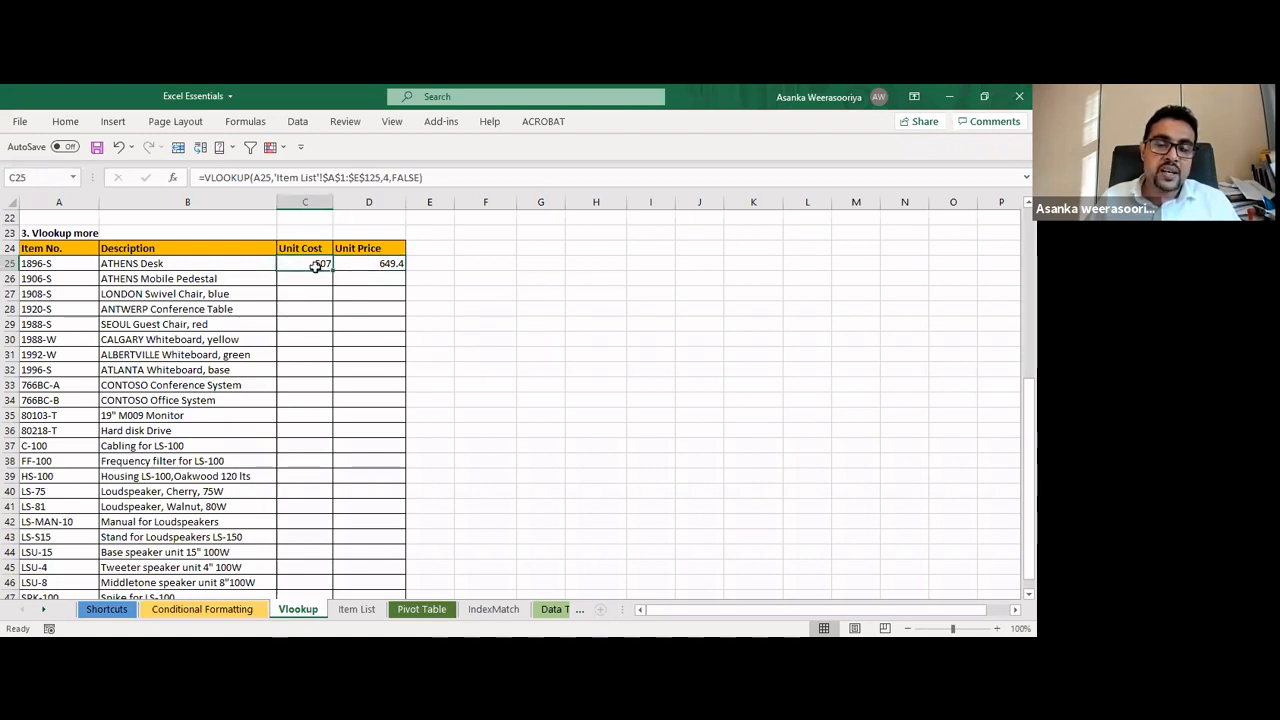
{"action": "left_click", "coordinate": [372, 308]}
{"action": "left_click_drag", "start_coordinate": [309, 263], "coordinate": [370, 264]}
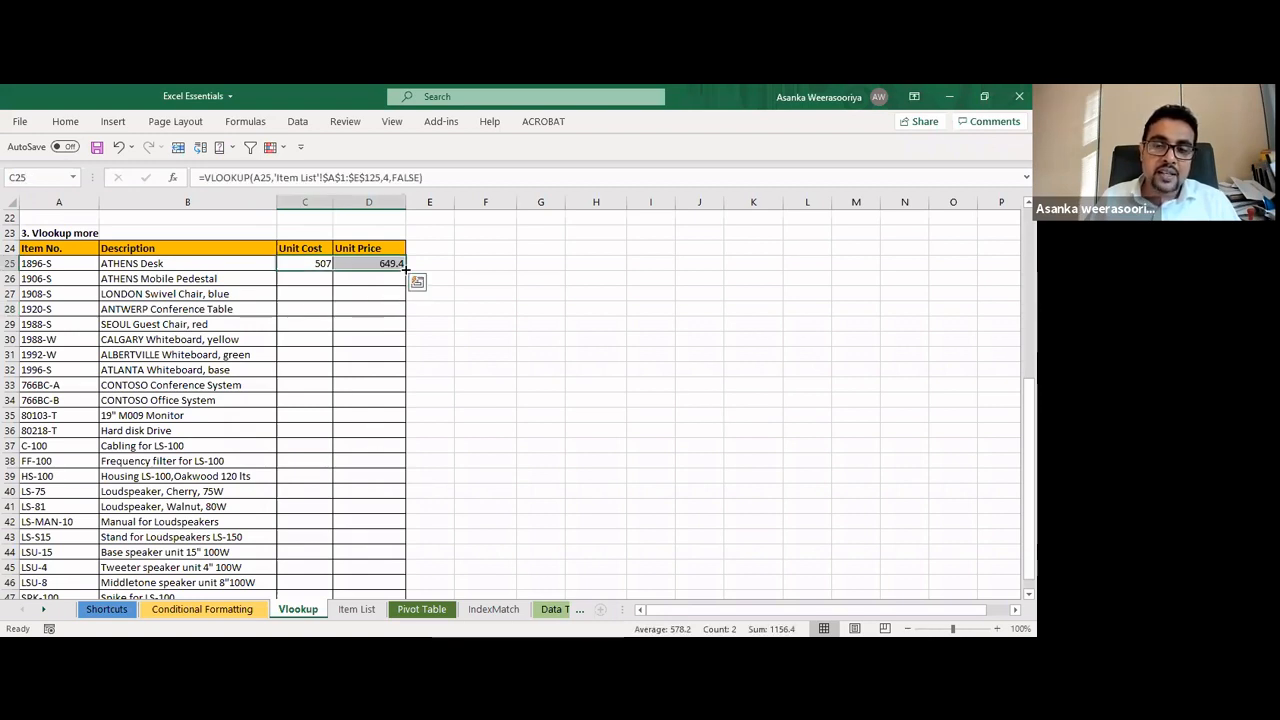
{"action": "left_click_drag", "start_coordinate": [406, 266], "coordinate": [407, 268]}
{"action": "double_click", "coordinate": [406, 266]}
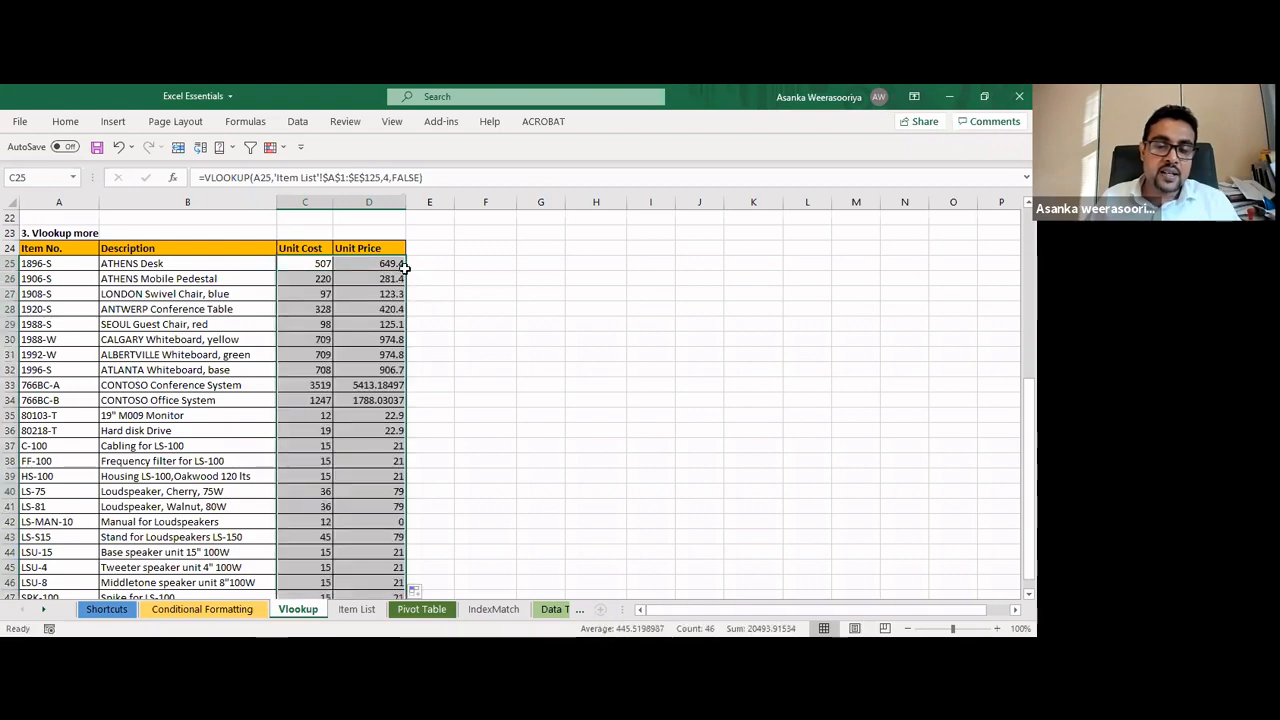
Review the filled Unit Cost and Unit Price columns, and view the source data for item number A25 on the Item List sheet
{"action": "scroll", "coordinate": [489, 302], "scroll_direction": "down", "scroll_amount": 3}
{"action": "scroll", "coordinate": [489, 302], "scroll_direction": "up", "scroll_amount": 2}
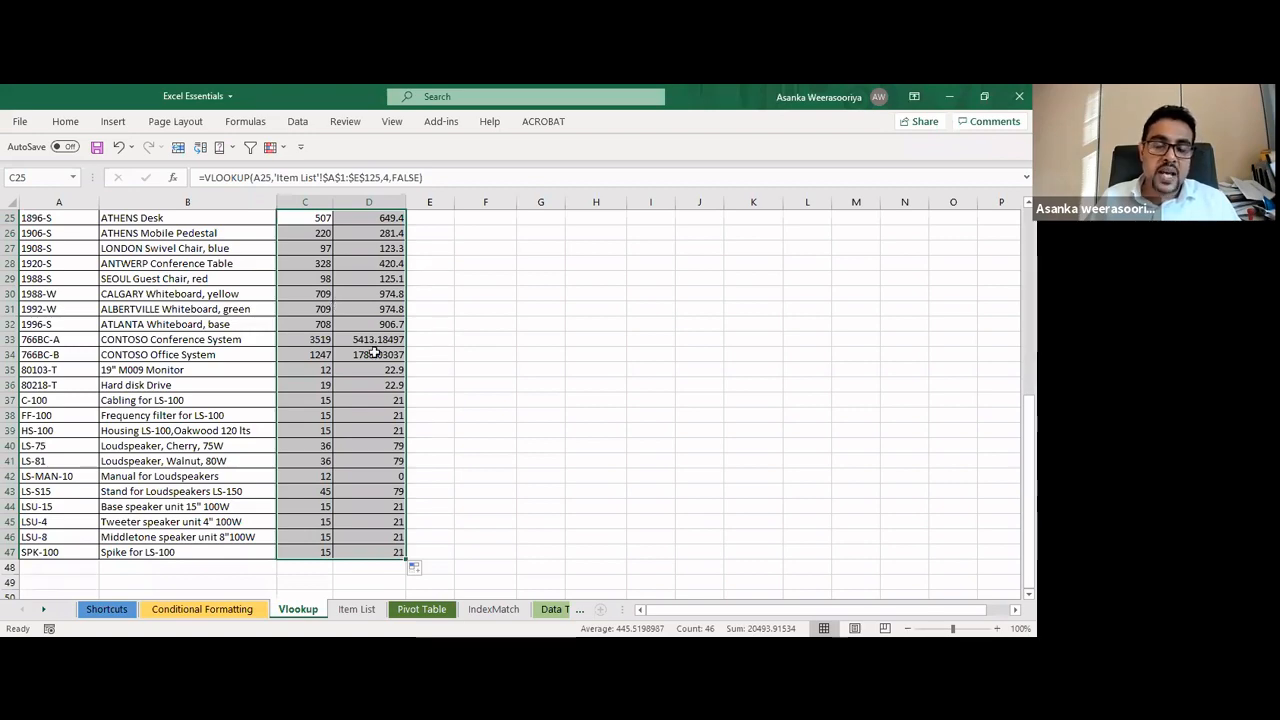
{"action": "scroll", "coordinate": [374, 353], "scroll_direction": "up", "scroll_amount": 3}
{"action": "scroll", "coordinate": [374, 353], "scroll_direction": "down", "scroll_amount": 1}
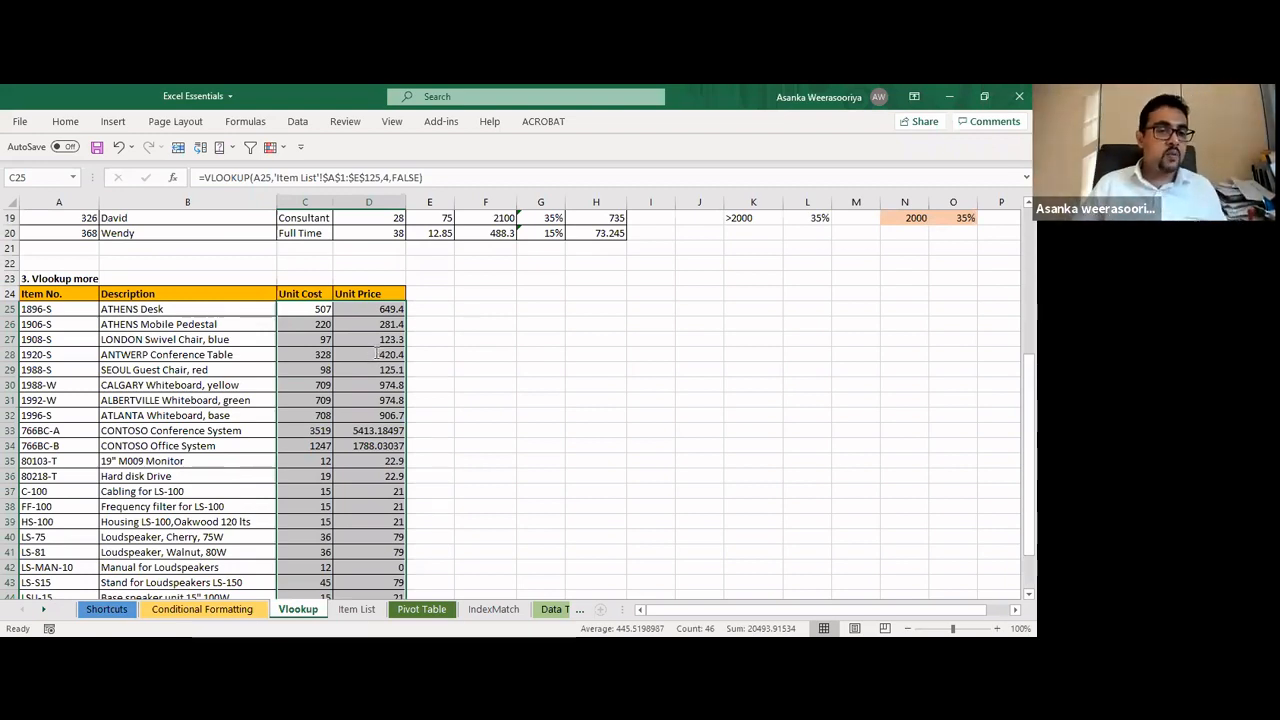
{"action": "left_click", "coordinate": [60, 309]}
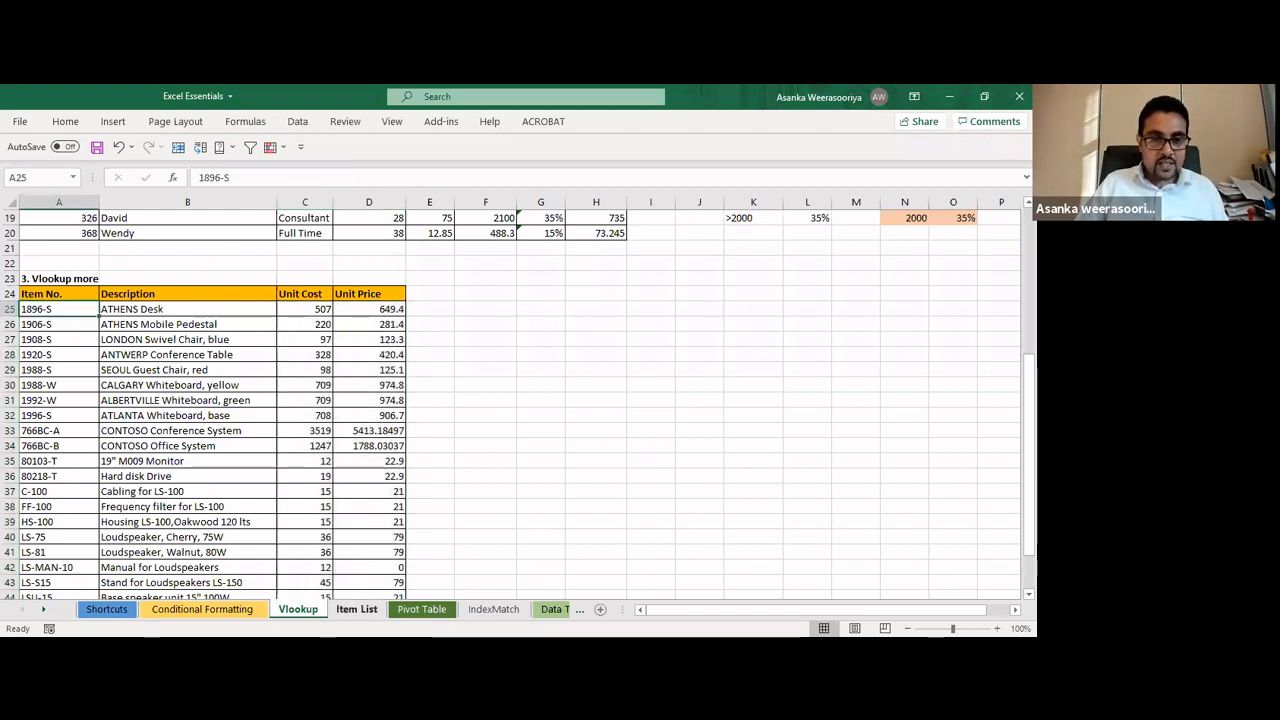
{"action": "left_click", "coordinate": [362, 610]}
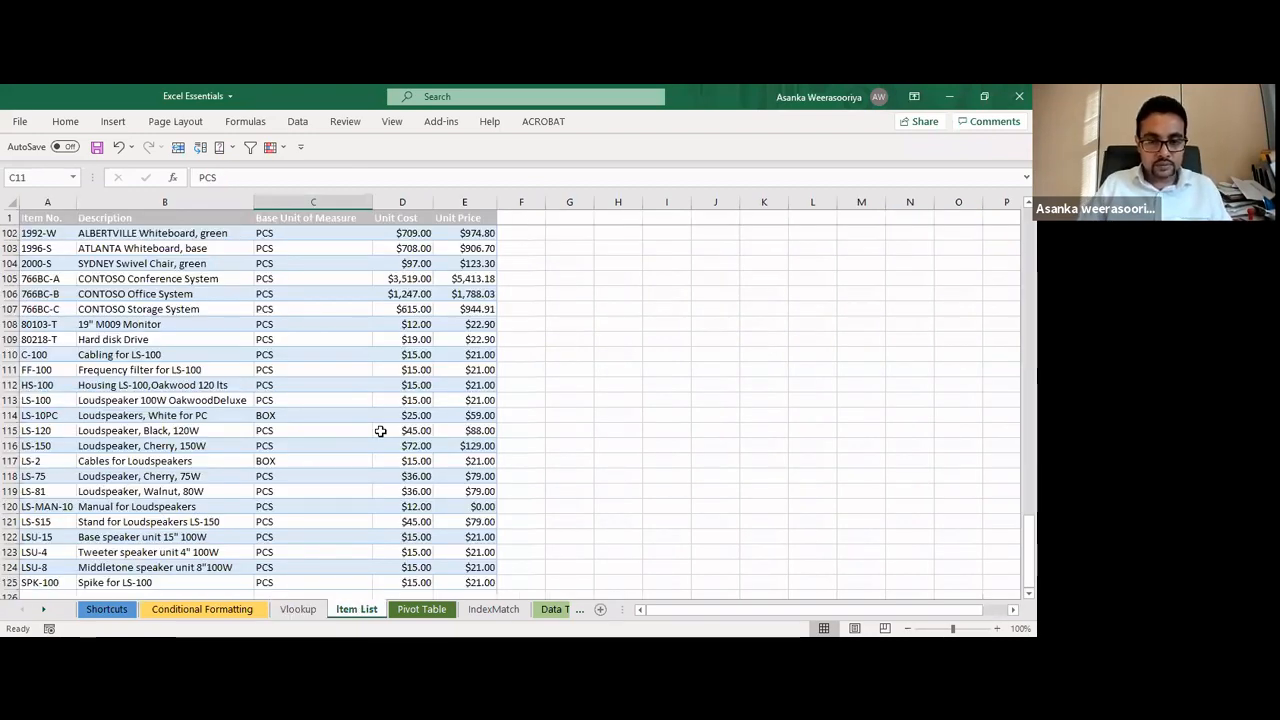
Search the Item List sheet for item number 1896-s
{"action": "key", "text": "ctrl+f"}
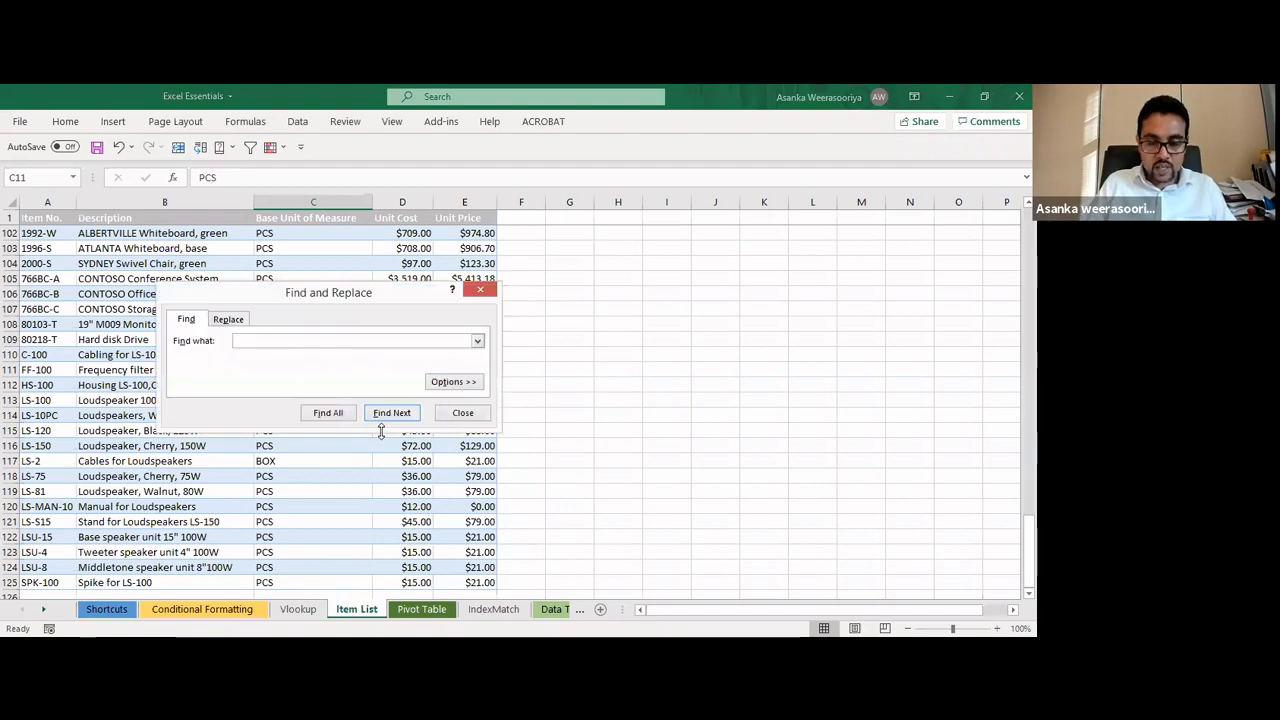
{"action": "type", "text": "1896"}
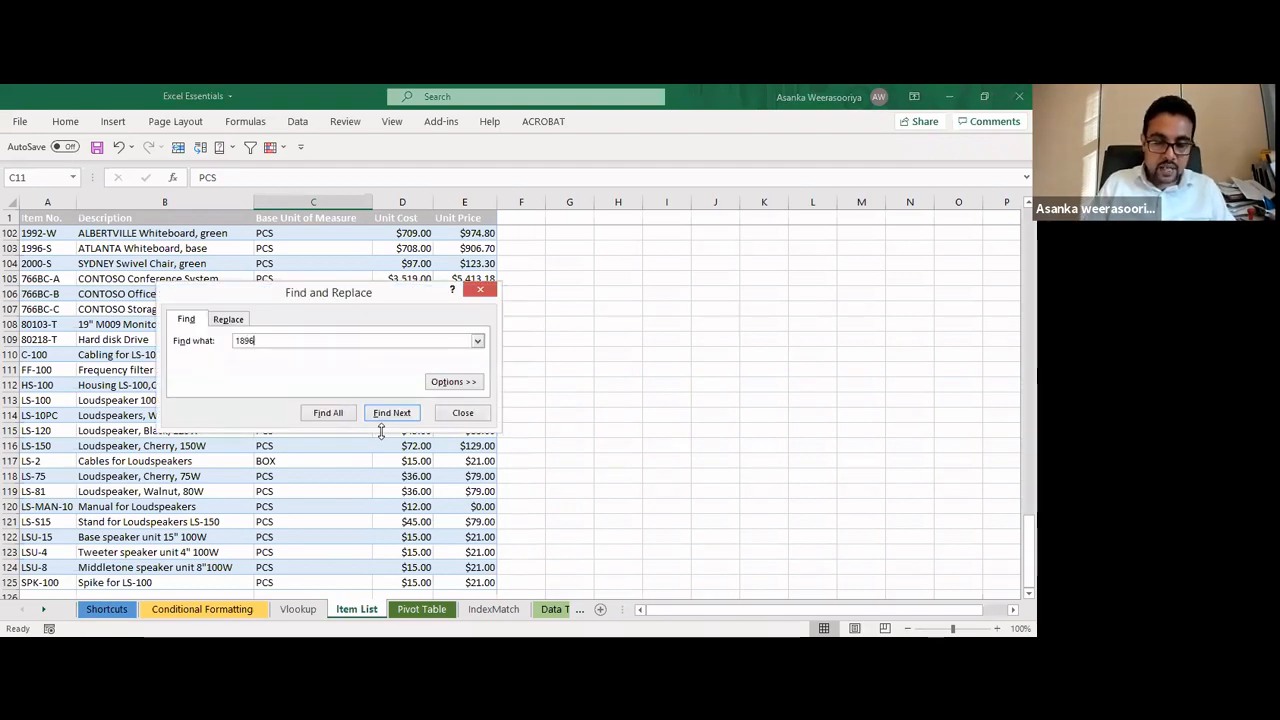
{"action": "type", "text": "-s"}
{"action": "key", "text": "Return"}
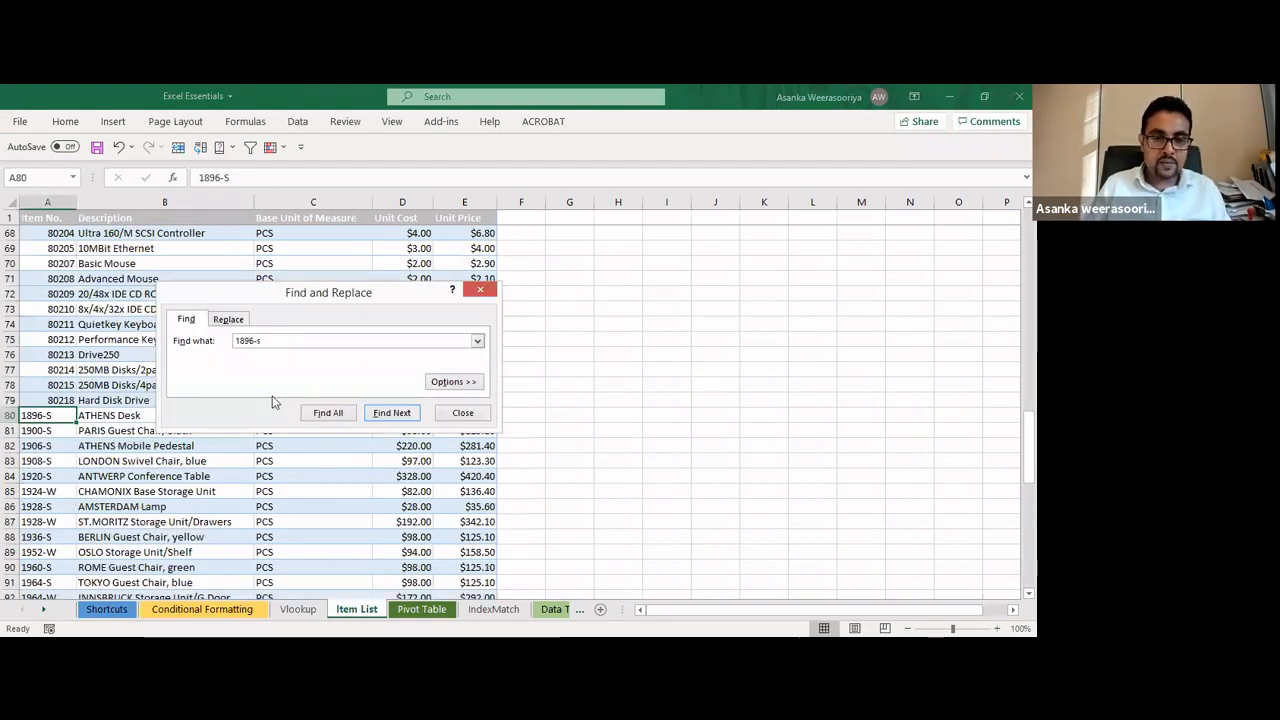
{"action": "left_click", "coordinate": [468, 296]}
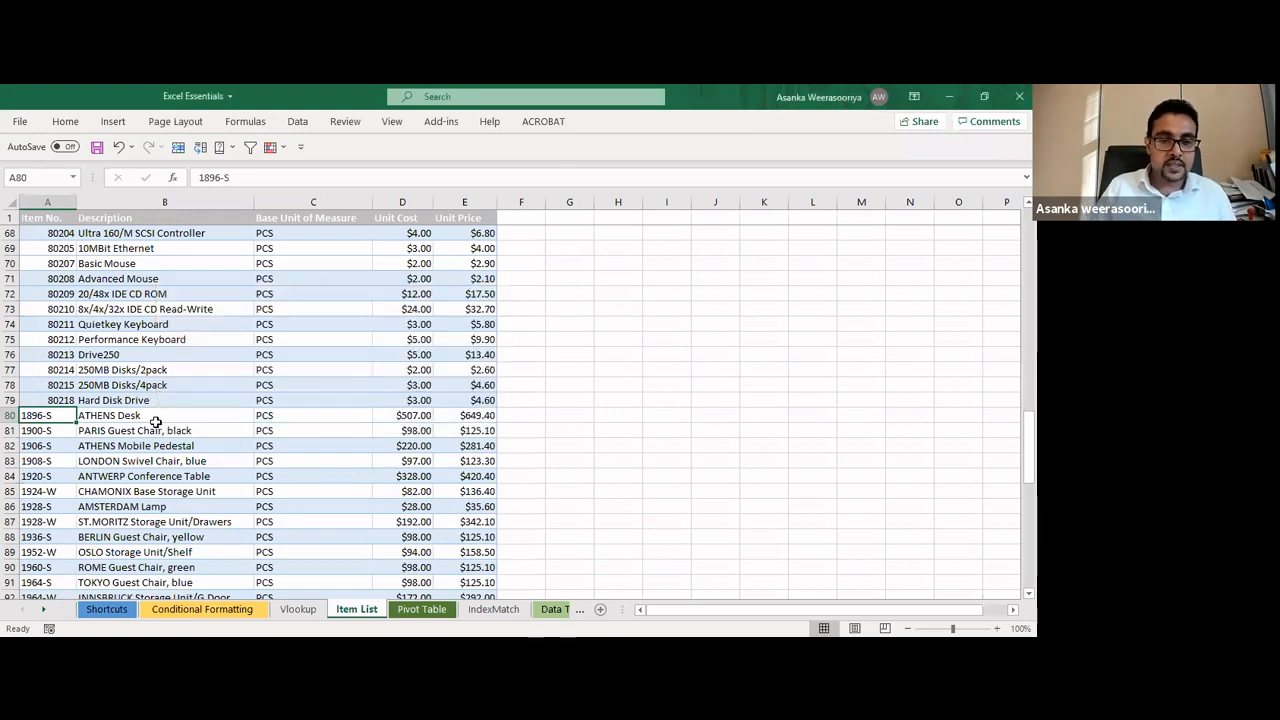
Examine the ATHENS Desk row's unit cost and unit price on Item List, and compare them with row 25 on the Vlookup sheet
{"action": "left_click", "coordinate": [10, 415]}
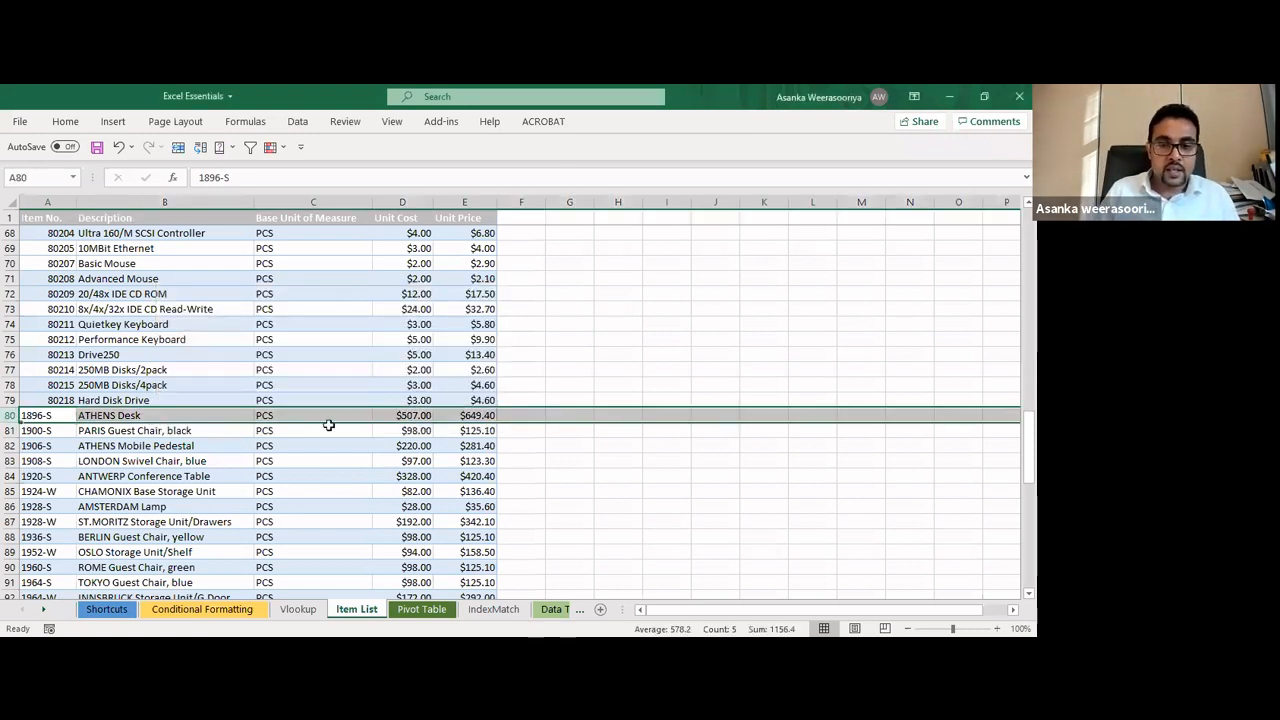
{"action": "left_click", "coordinate": [404, 416]}
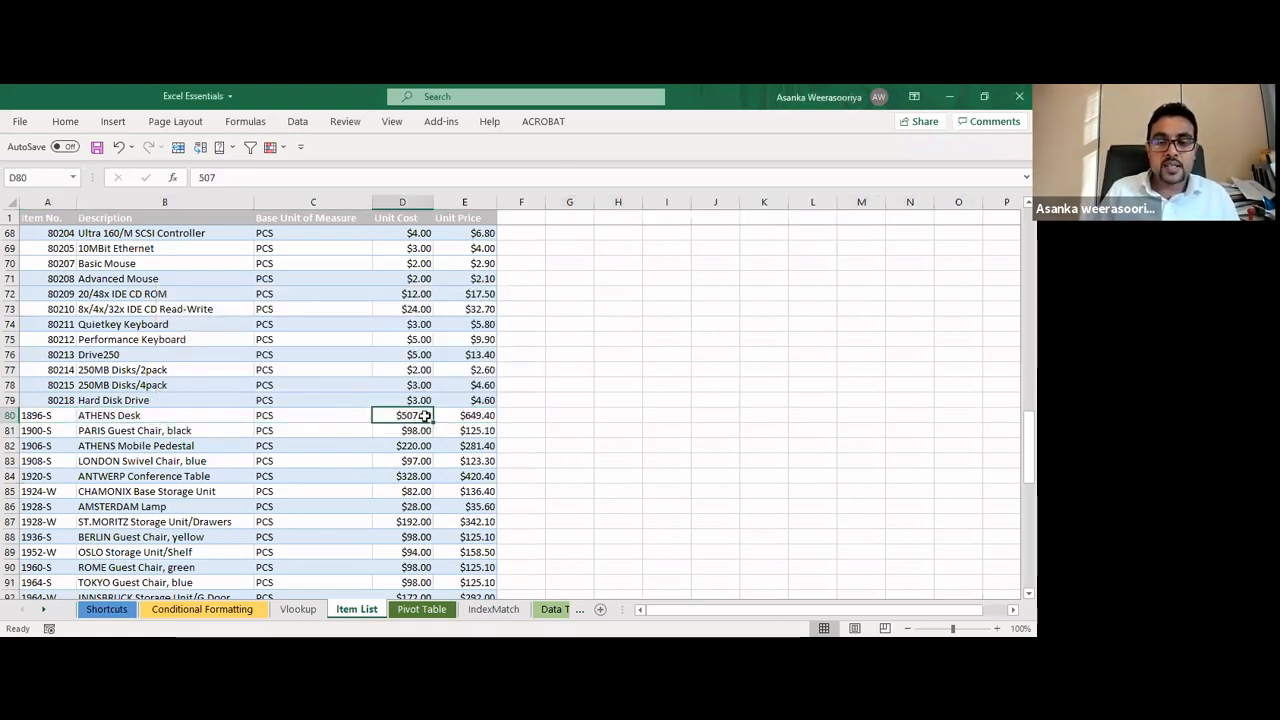
{"action": "left_click", "coordinate": [468, 415]}
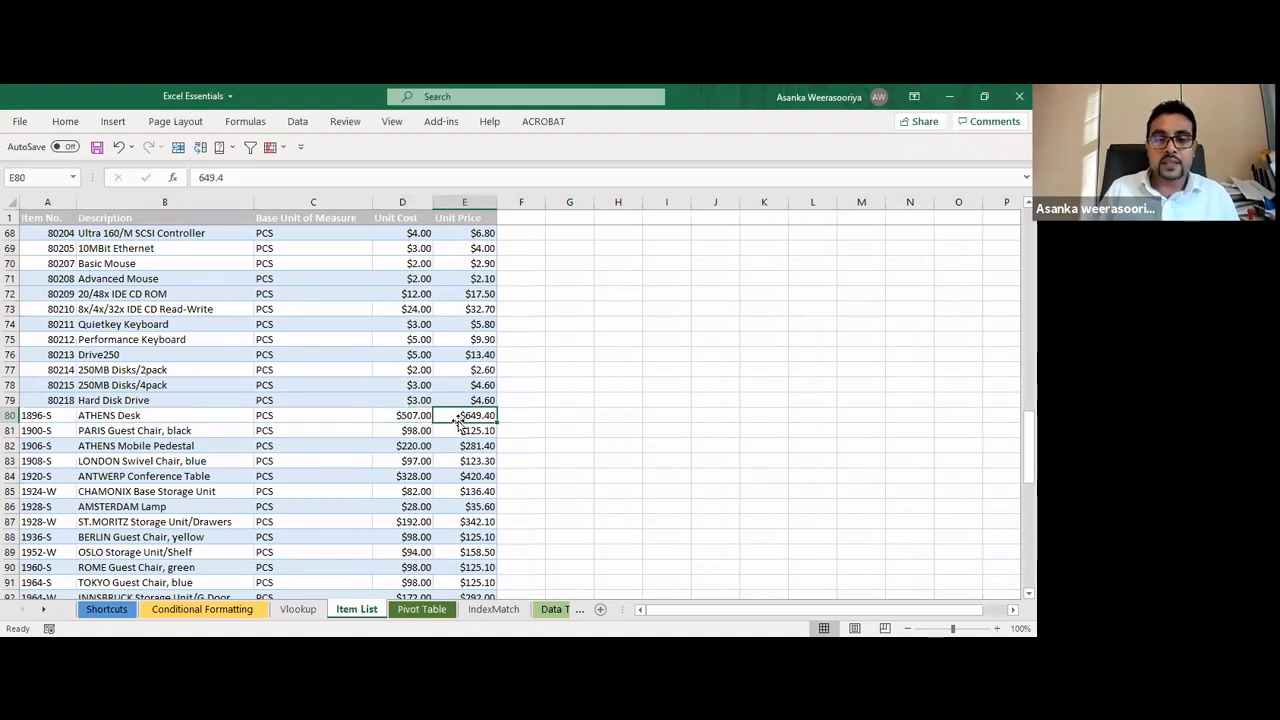
{"action": "left_click", "coordinate": [422, 409]}
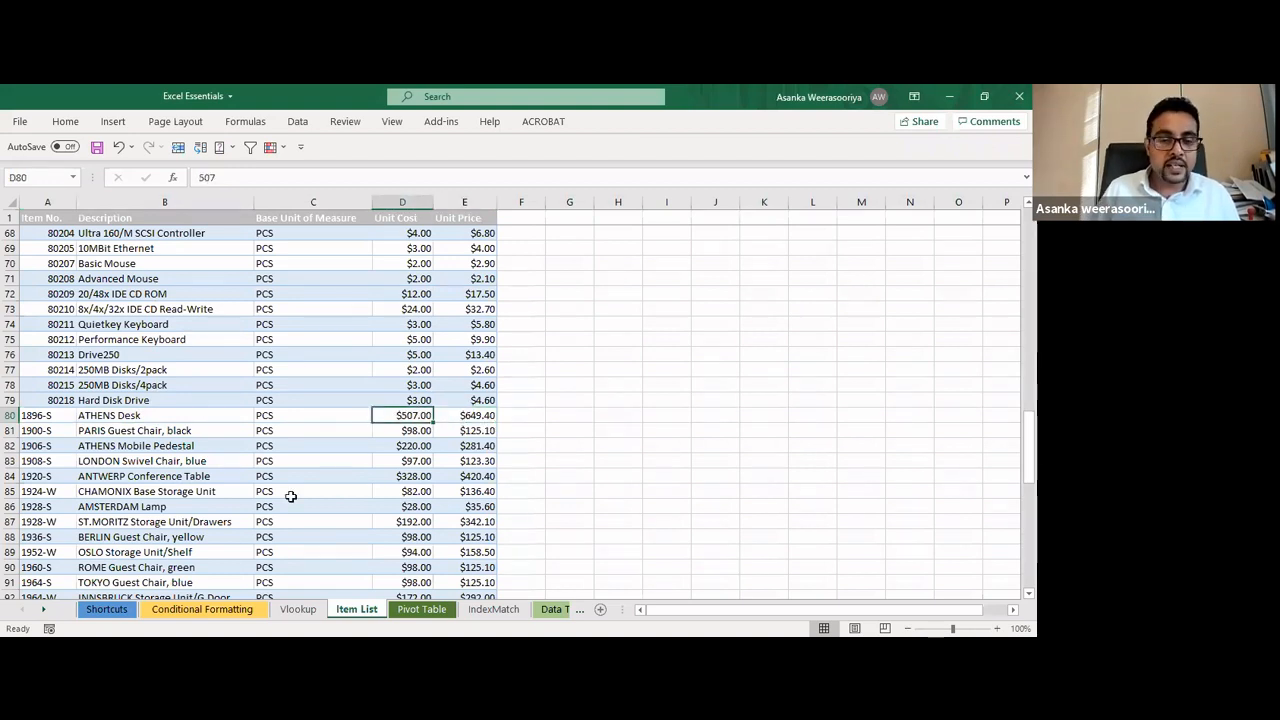
{"action": "left_click", "coordinate": [298, 609]}
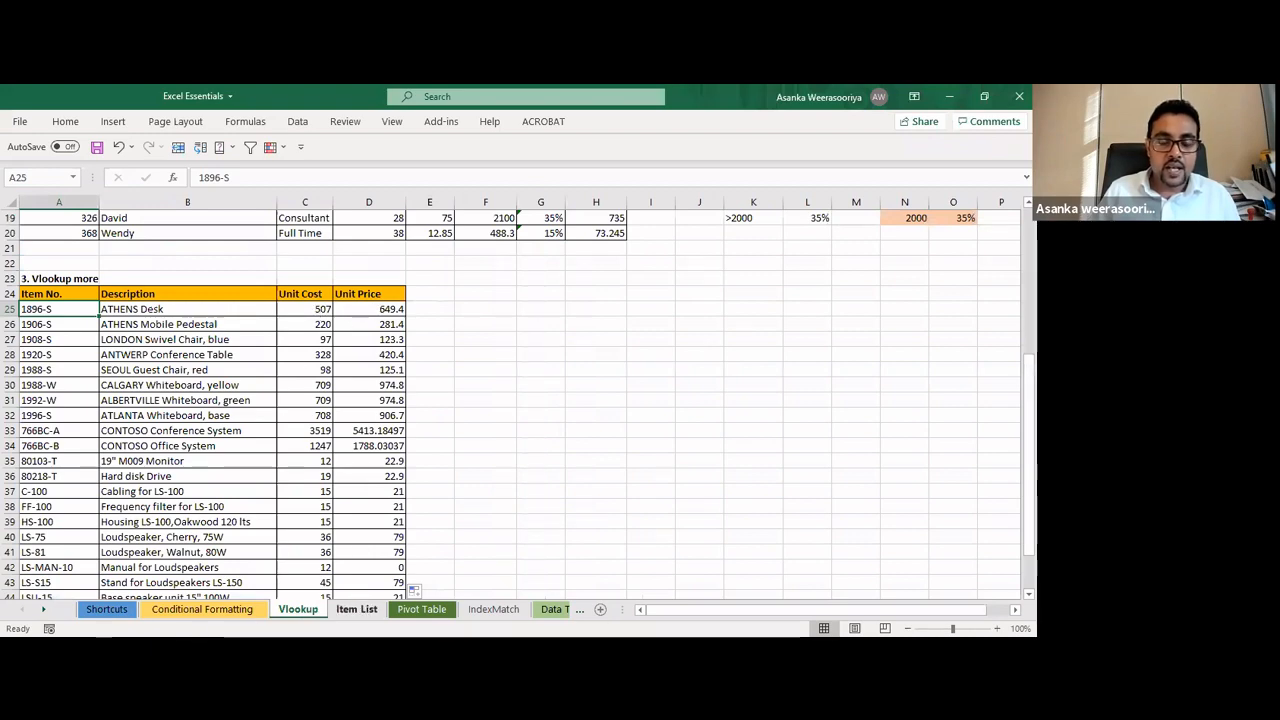
On the Item List sheet, set the ATHENS Desk's unit cost to 300 and its unit price to 450
{"action": "left_click", "coordinate": [356, 609]}
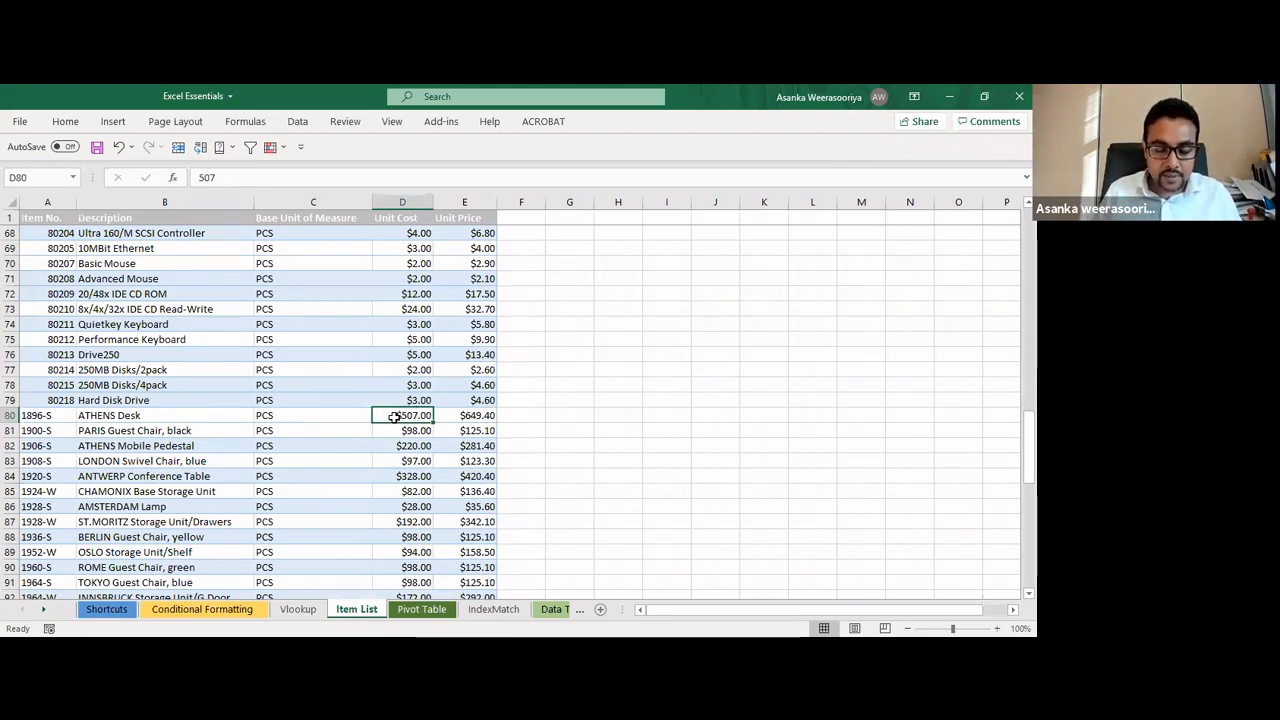
{"action": "type", "text": "3"}
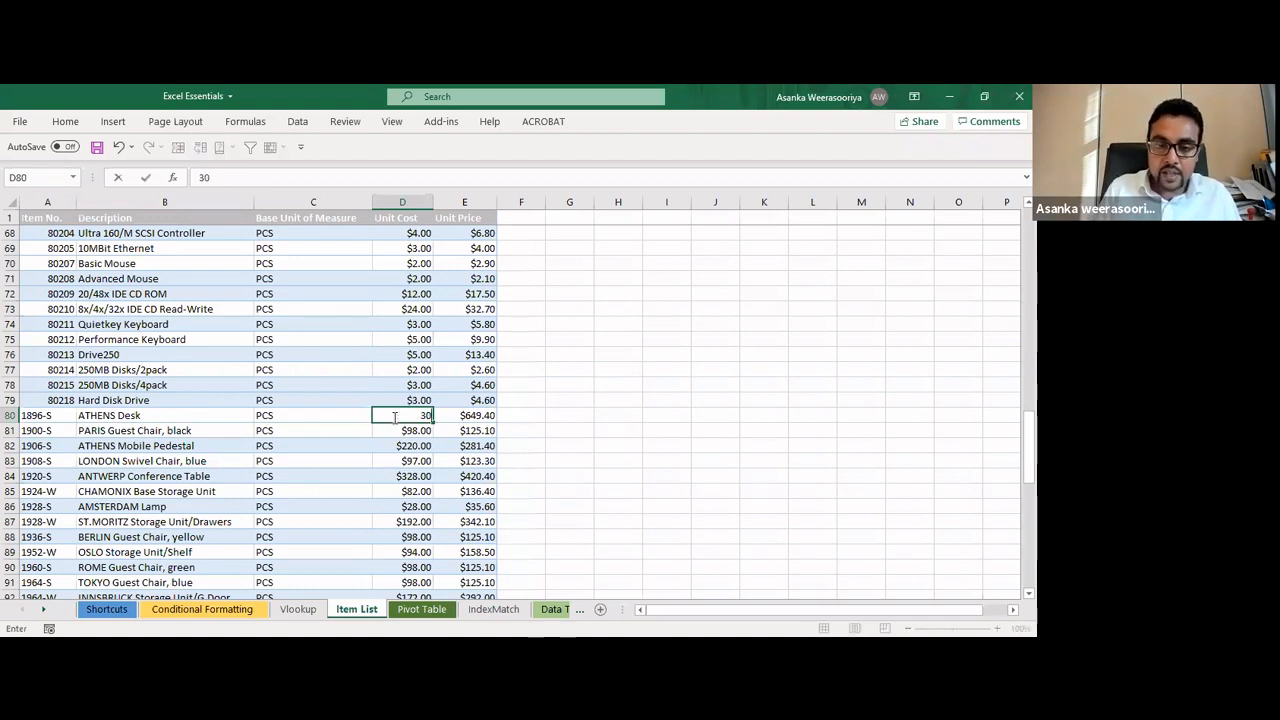
{"action": "key", "text": "Return"}
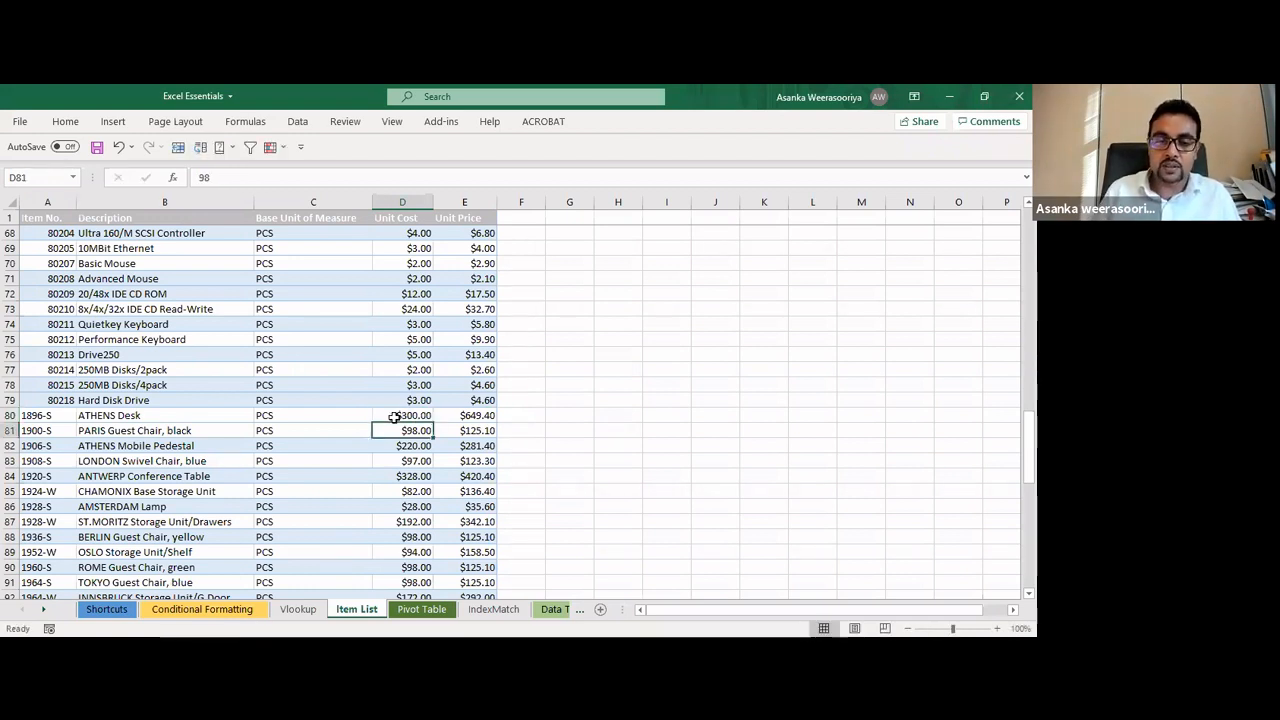
{"action": "left_click", "coordinate": [471, 416]}
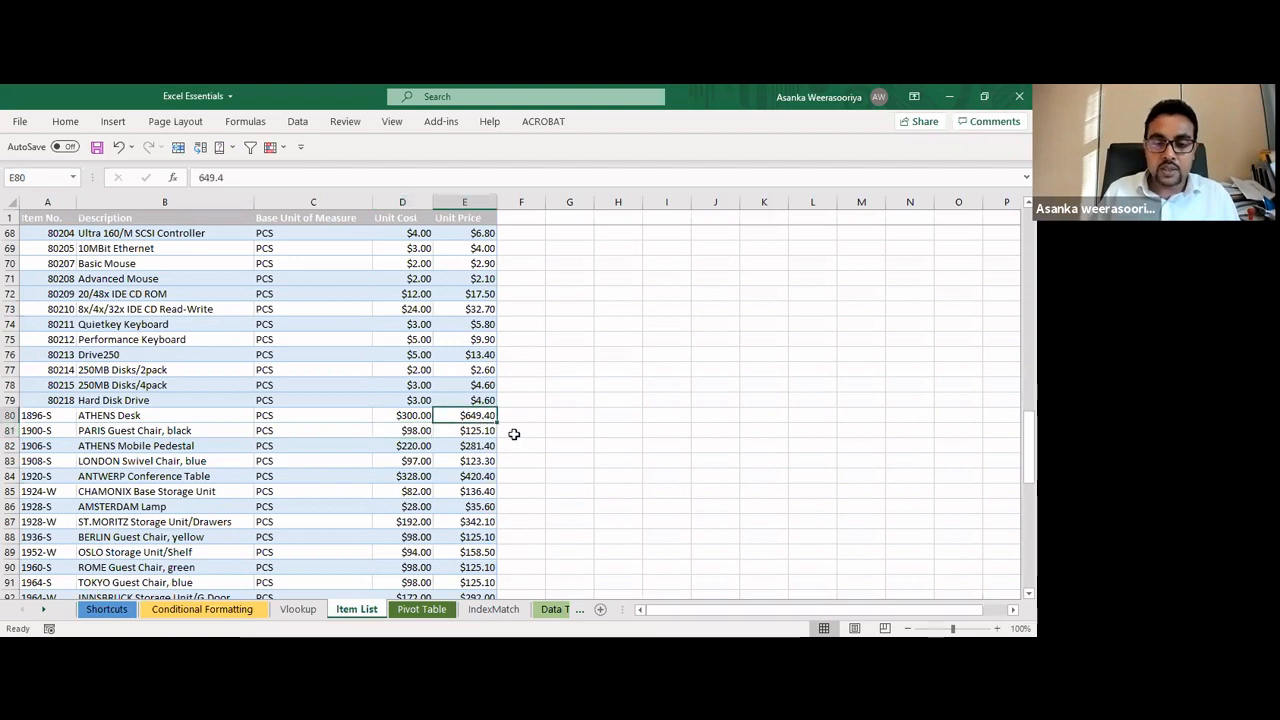
{"action": "type", "text": "45"}
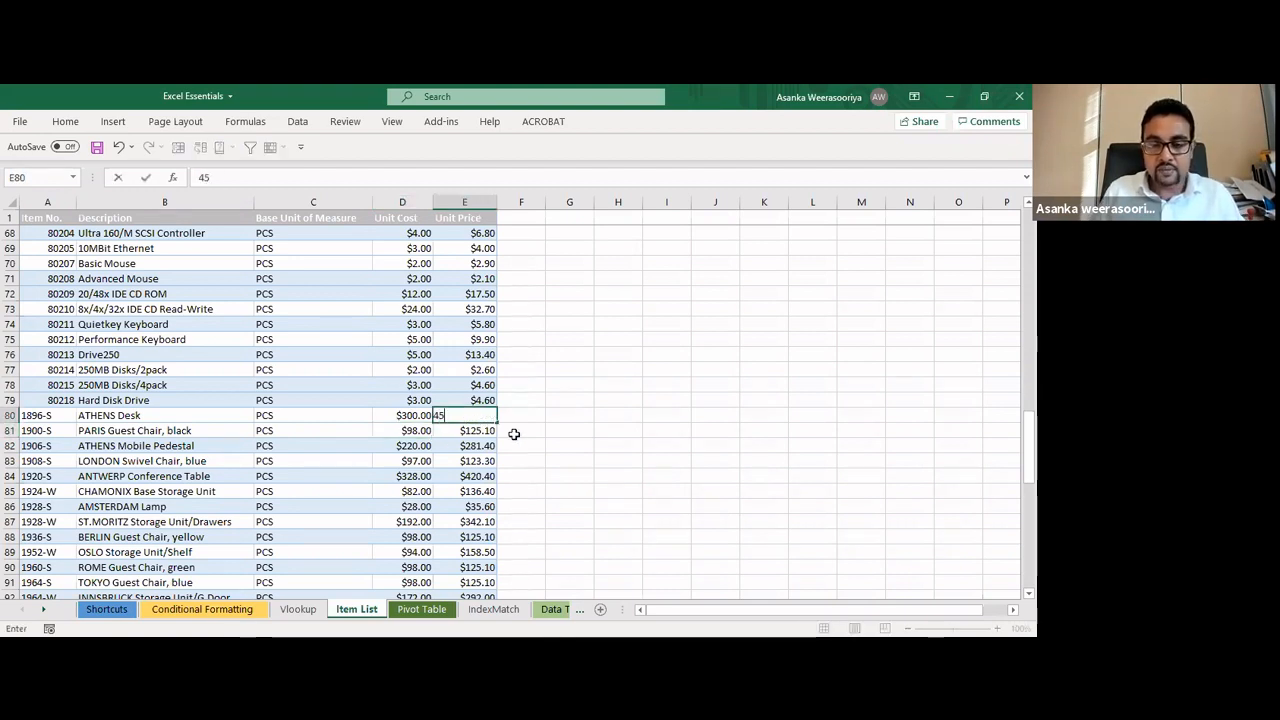
{"action": "type", "text": "0"}
{"action": "key", "text": "Return"}
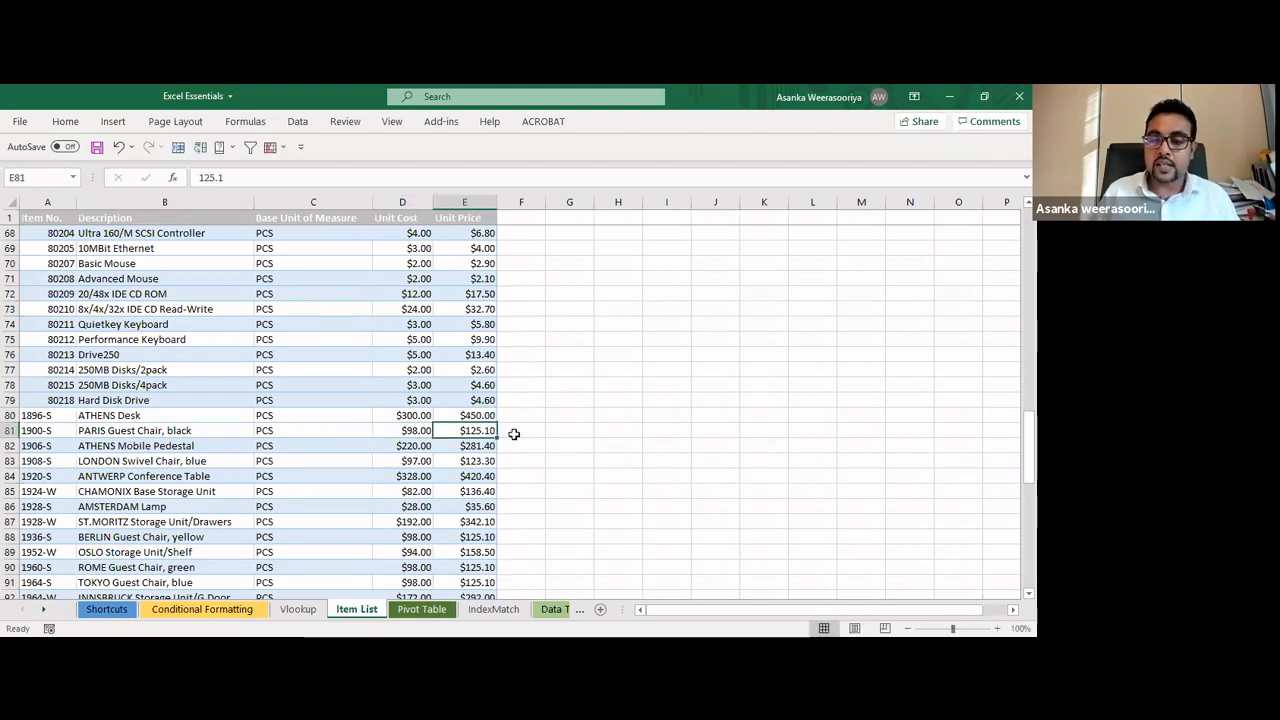
Check the ATHENS Desk's looked-up unit cost and unit price in C25 and D25 on the Vlookup sheet against Item List
{"action": "left_click", "coordinate": [300, 609]}
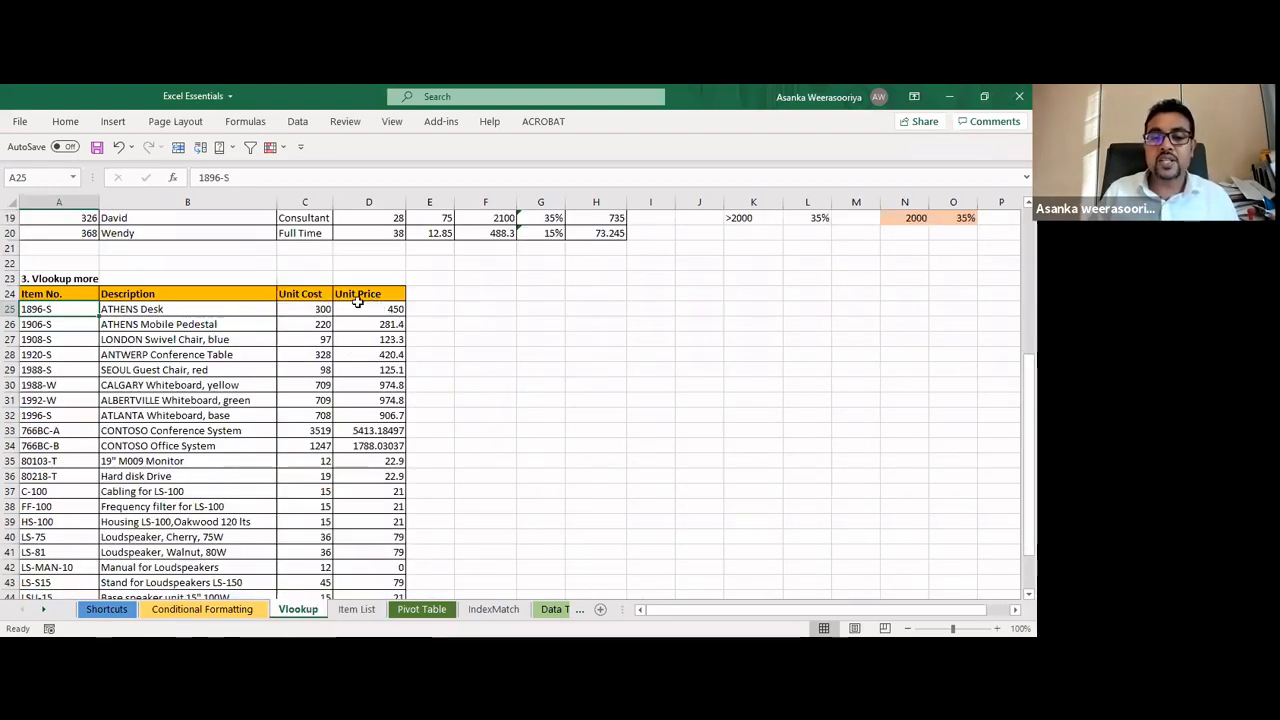
{"action": "left_click", "coordinate": [356, 609]}
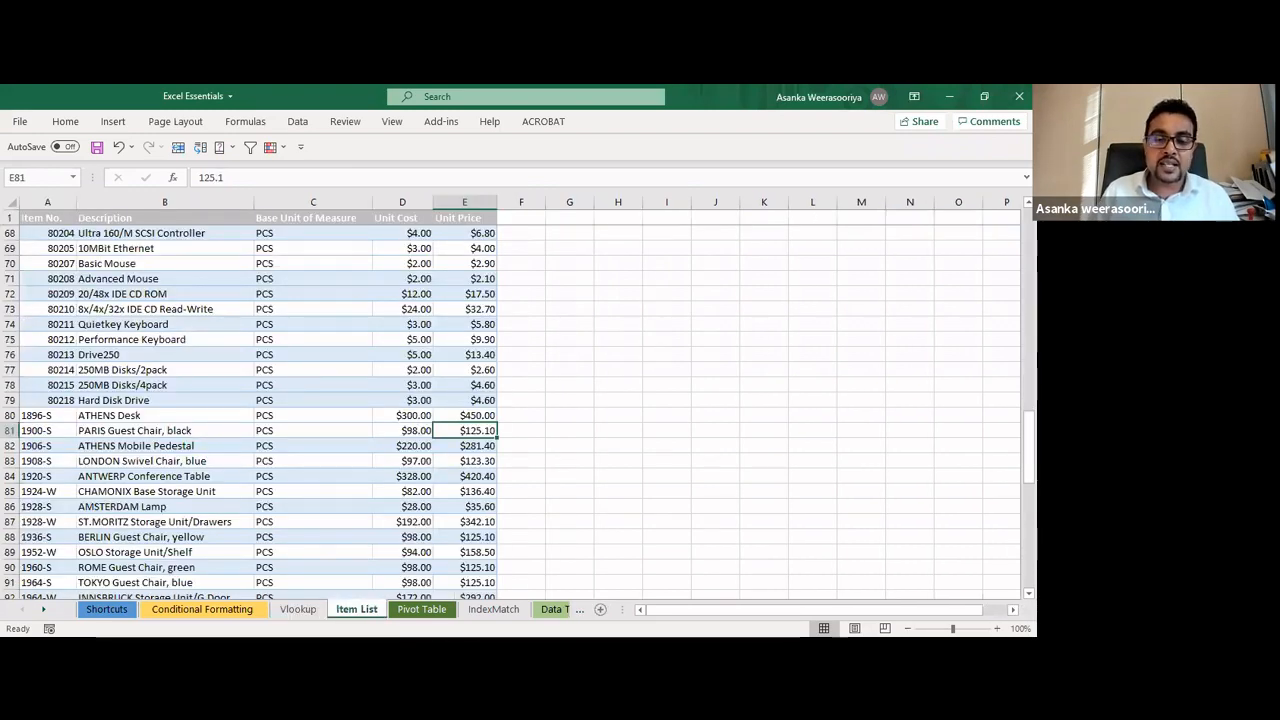
{"action": "left_click", "coordinate": [298, 609]}
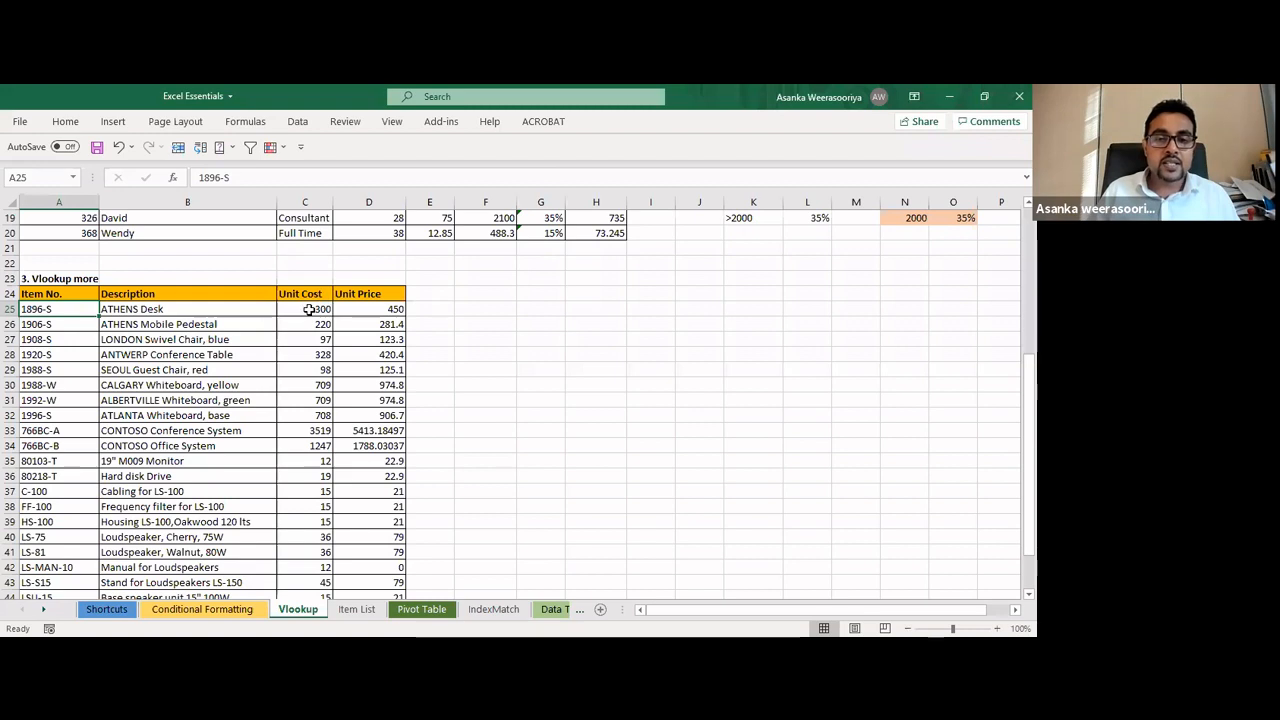
{"action": "left_click", "coordinate": [320, 309]}
{"action": "left_click", "coordinate": [374, 314]}
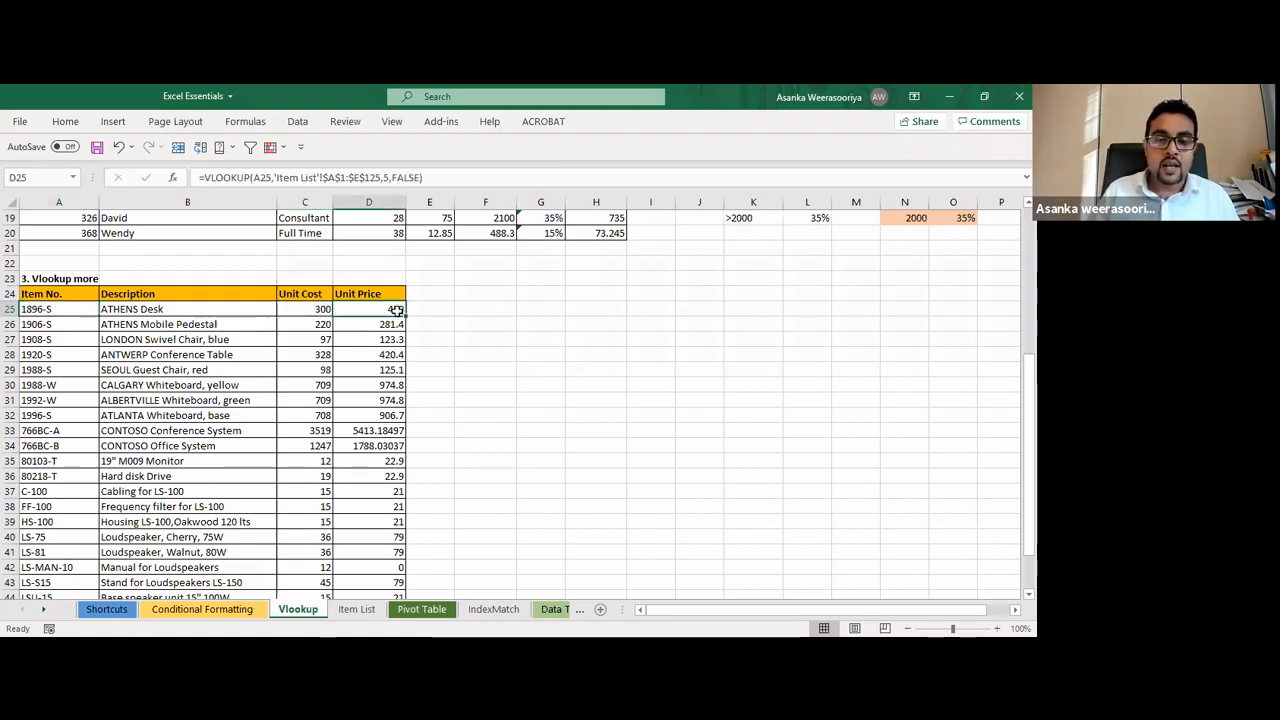
Shorten the ATLANTA Whiteboard's item number in A32 to 1996
{"action": "double_click", "coordinate": [77, 412]}
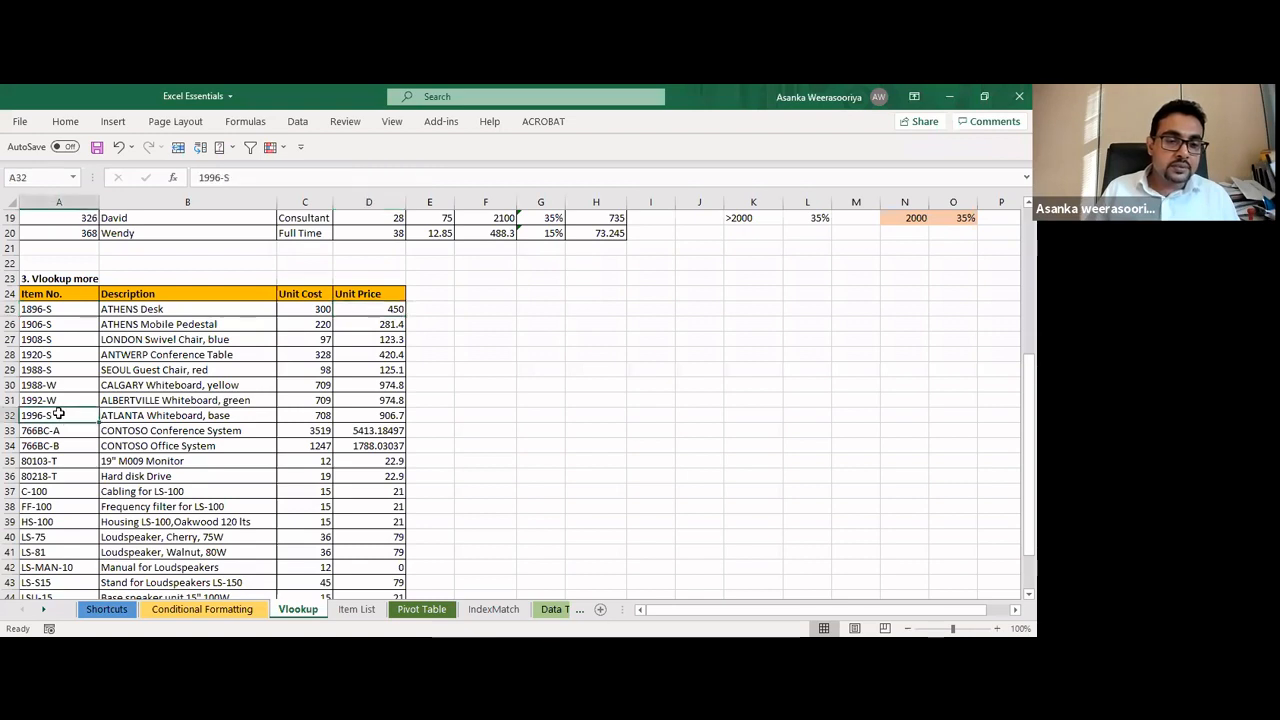
{"action": "key", "text": "BackSpace"}
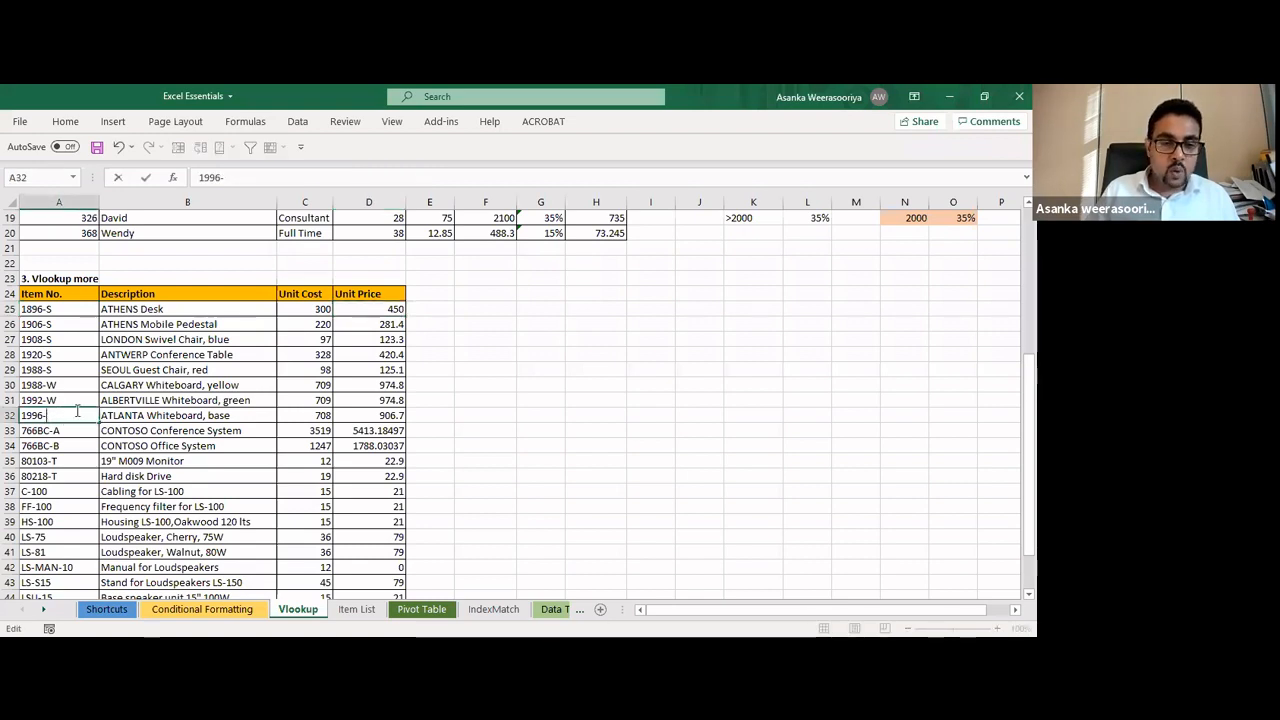
{"action": "key", "text": "Return"}
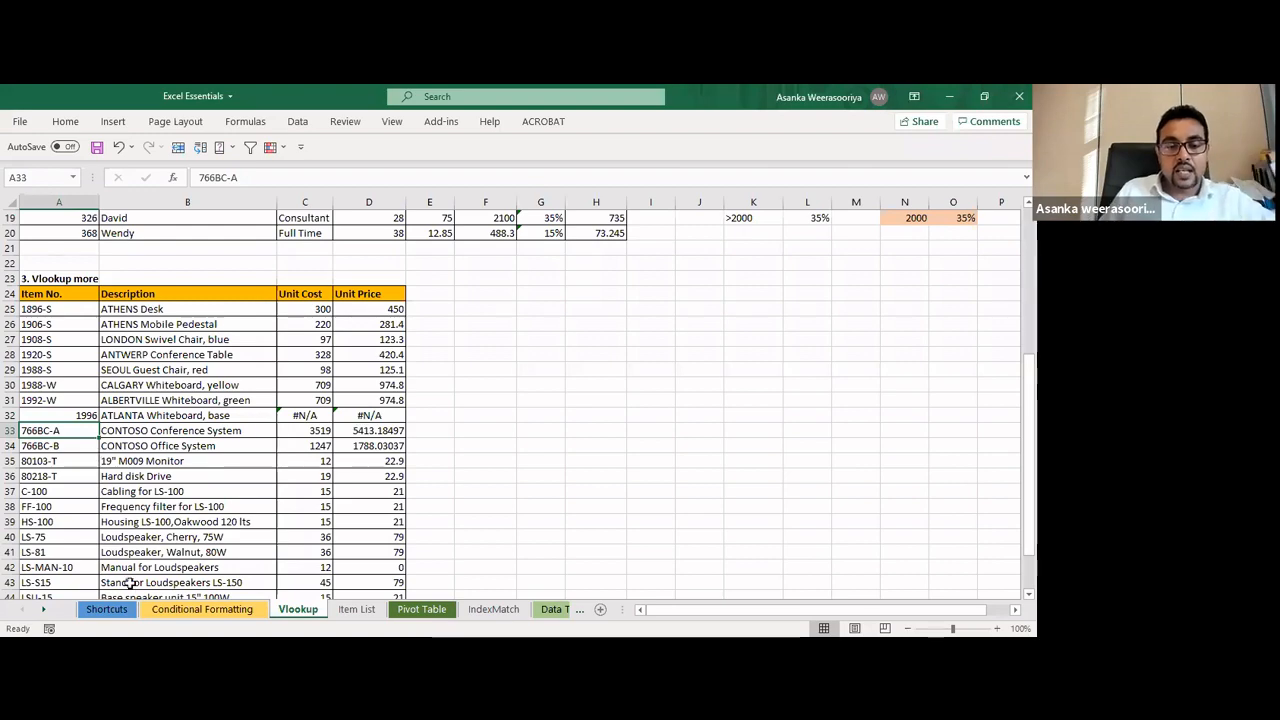
Search the Item List sheet for item number 1996, and return to the Vlookup sheet with the search closed
{"action": "left_click", "coordinate": [360, 610]}
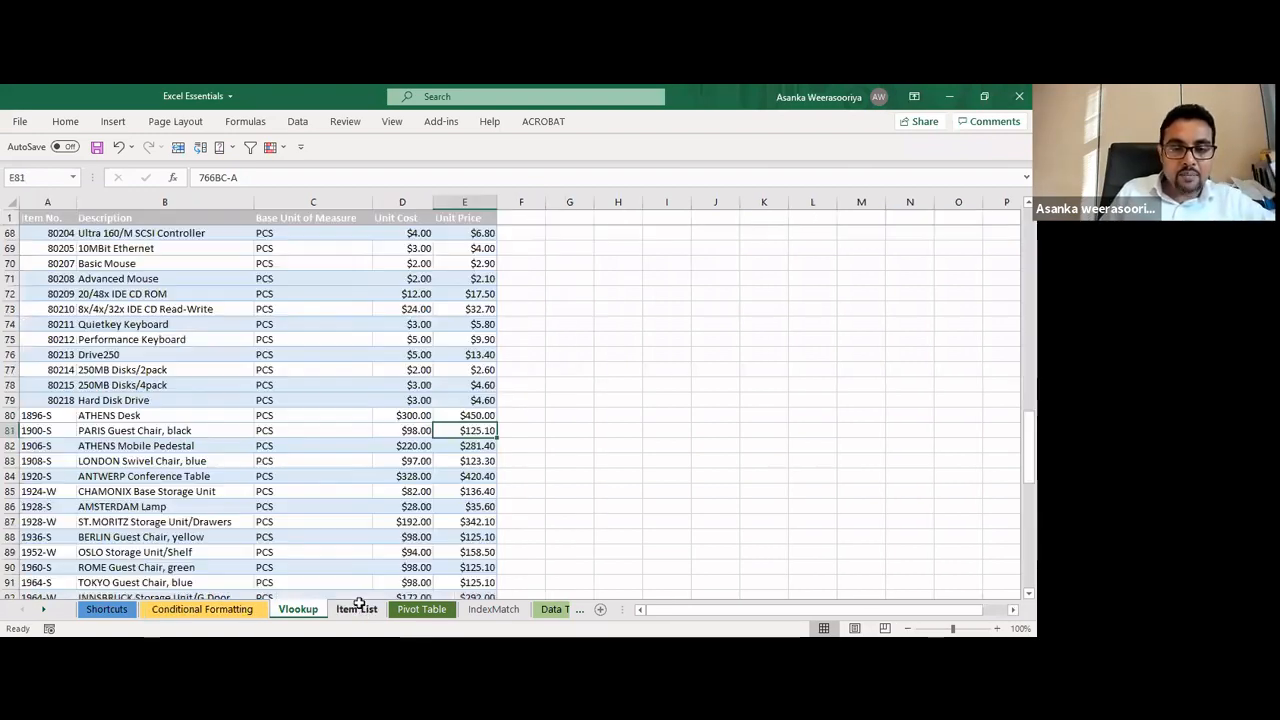
{"action": "type", "text": "f"}
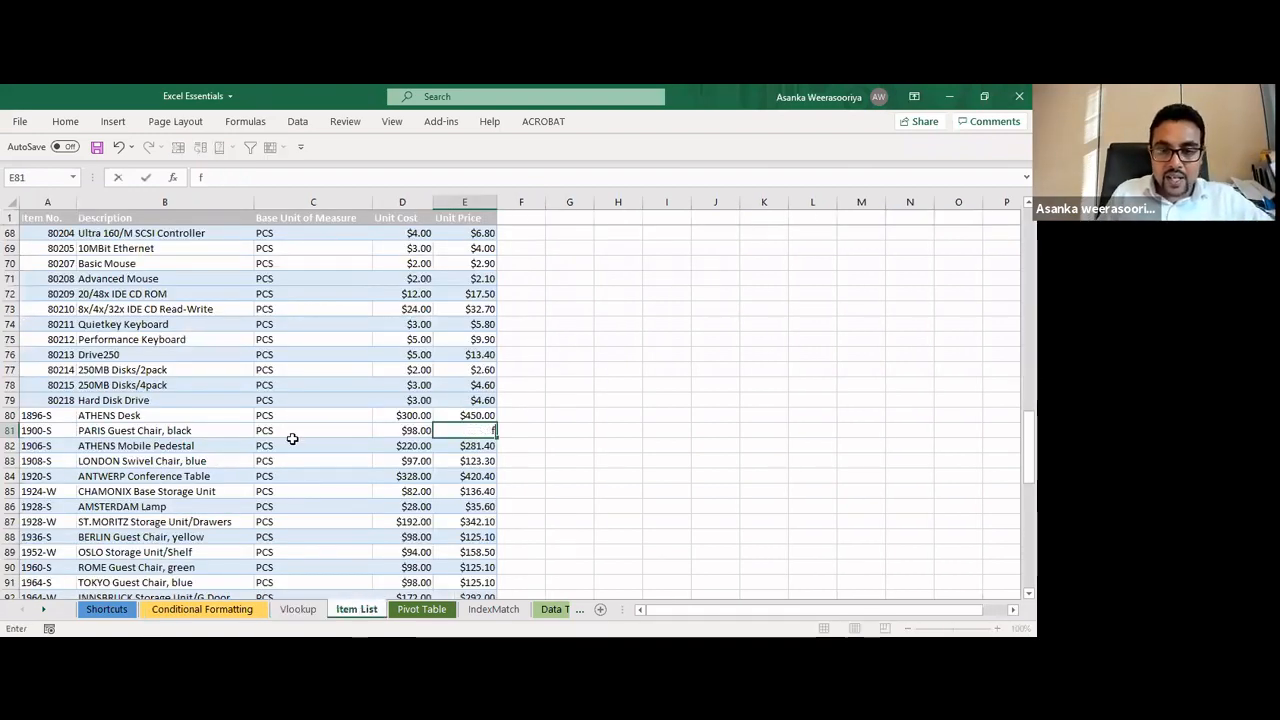
{"action": "key", "text": "Escape"}
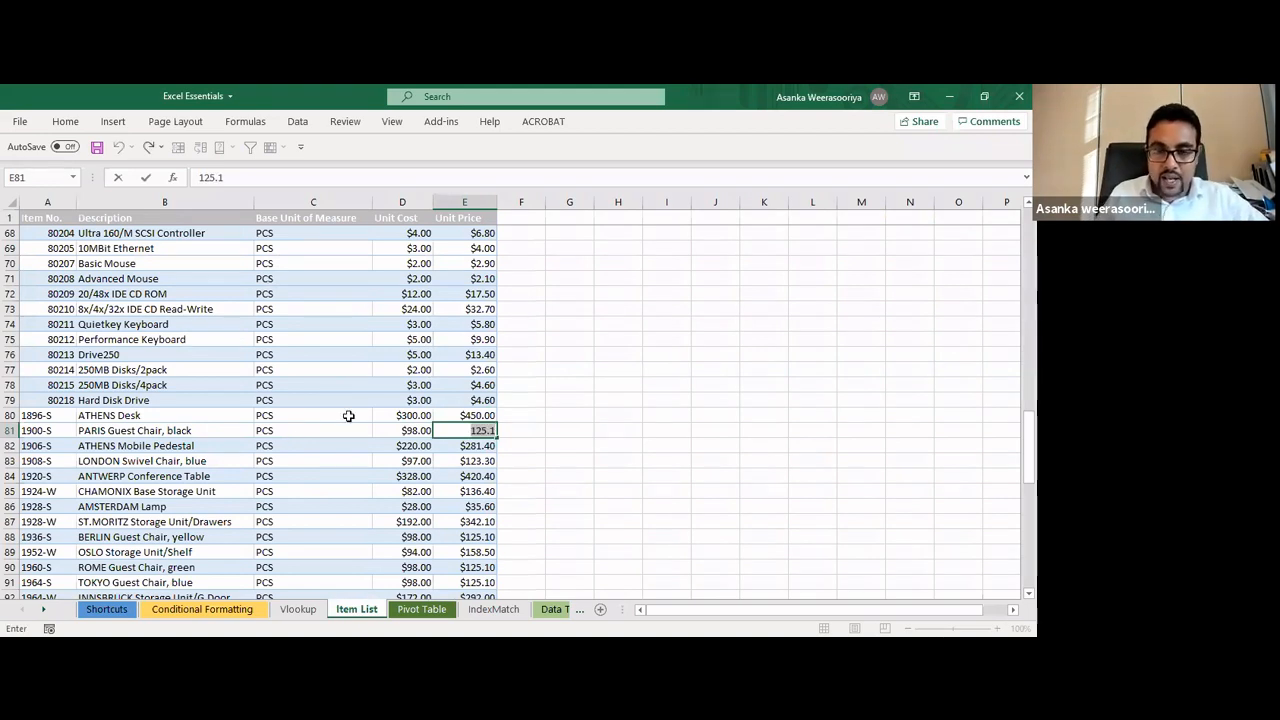
{"action": "left_click", "coordinate": [669, 337]}
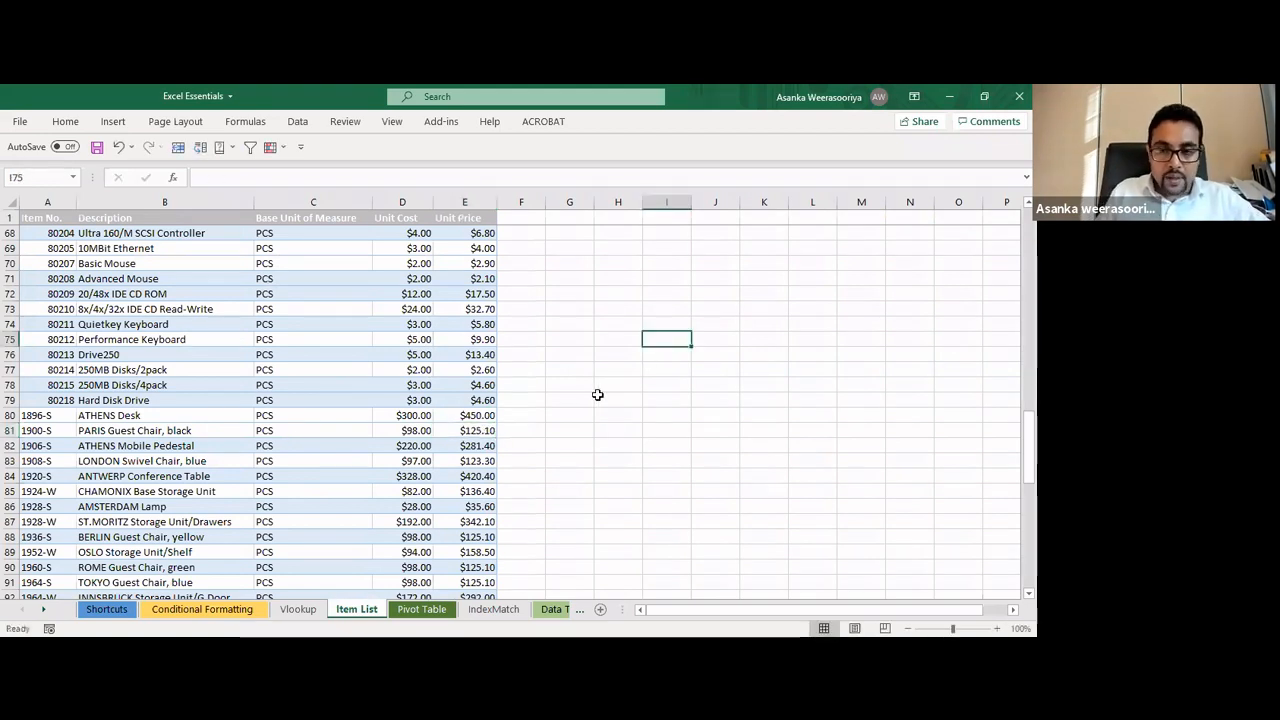
{"action": "key", "text": "ctrl+f"}
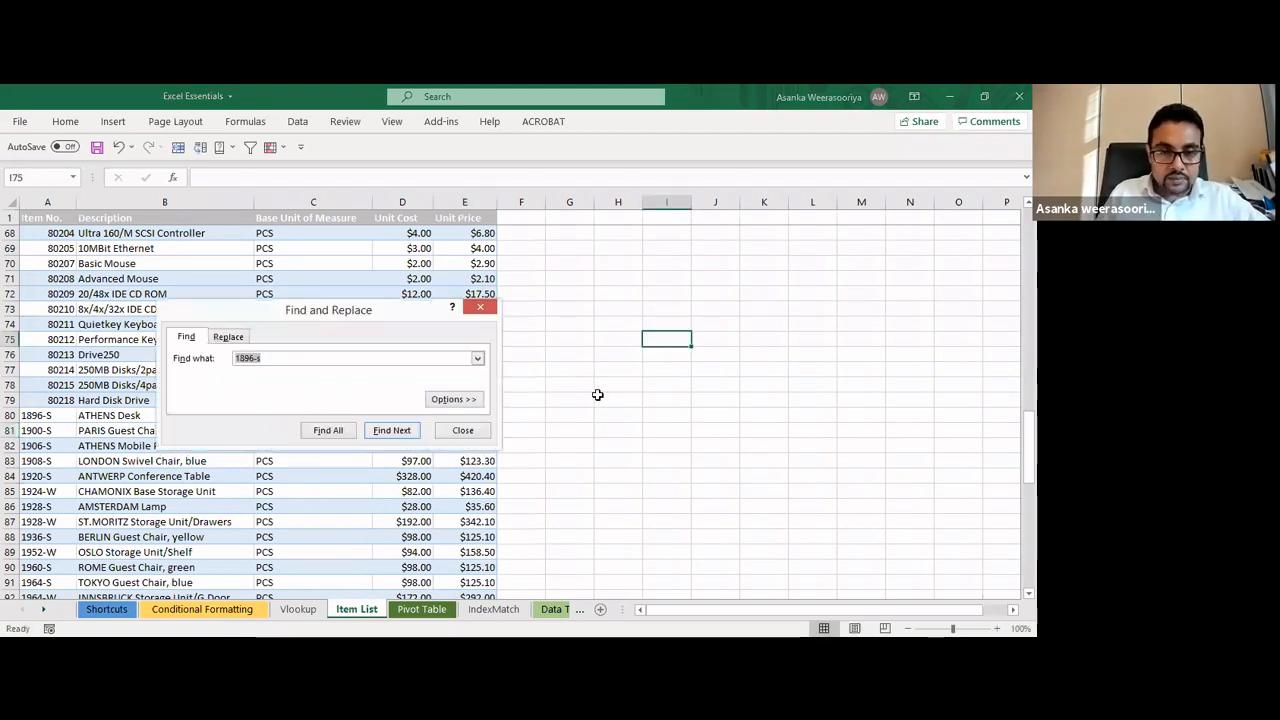
{"action": "type", "text": "19"}
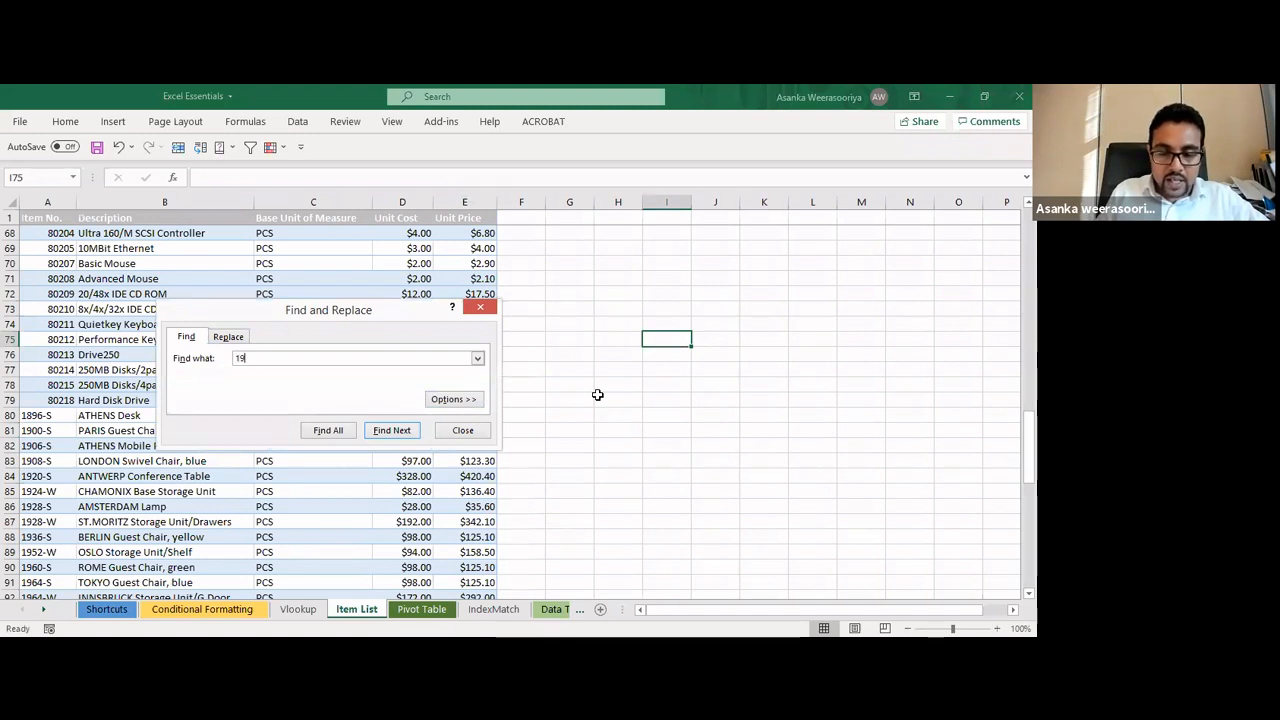
{"action": "type", "text": "96"}
{"action": "key", "text": "Return"}
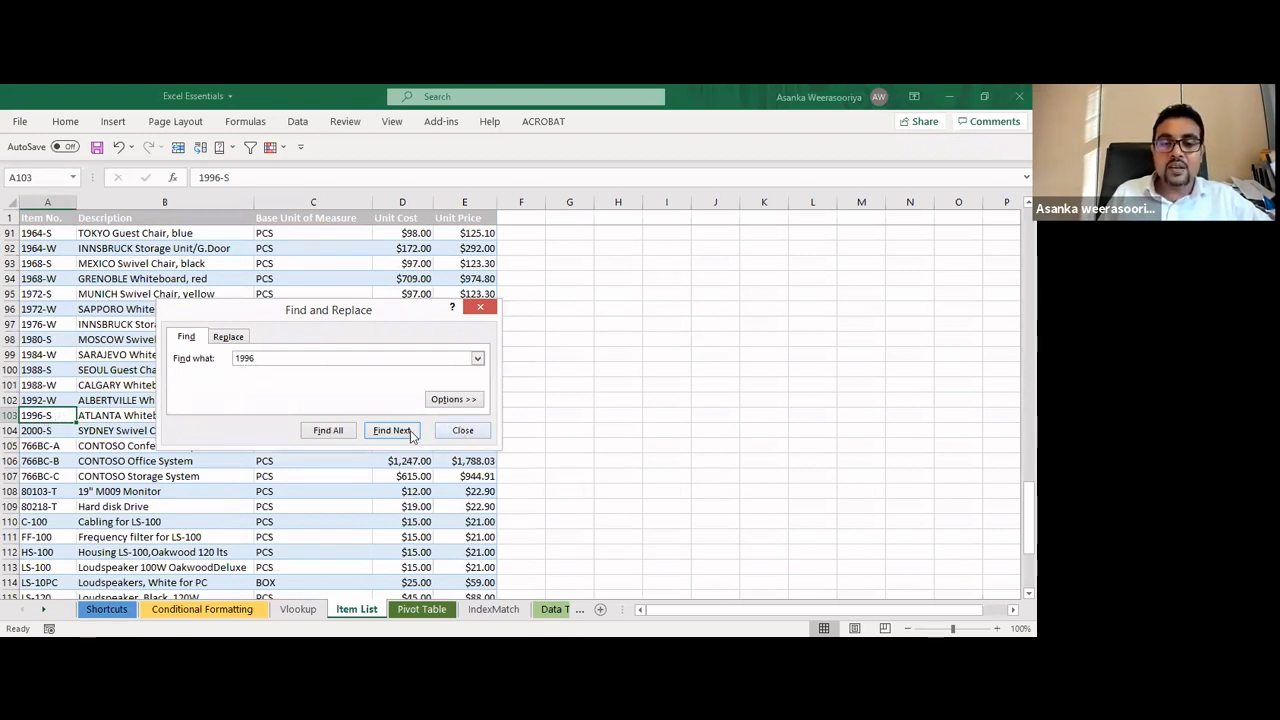
{"action": "left_click", "coordinate": [298, 609]}
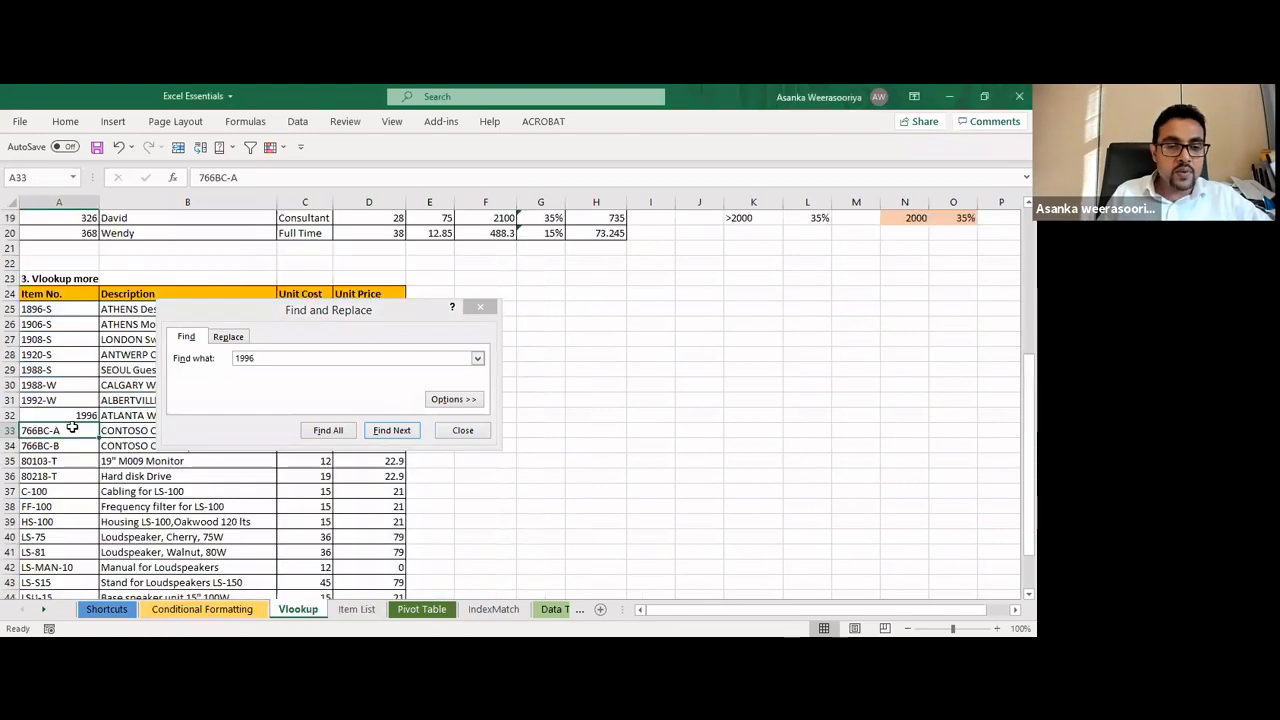
{"action": "left_click", "coordinate": [480, 306]}
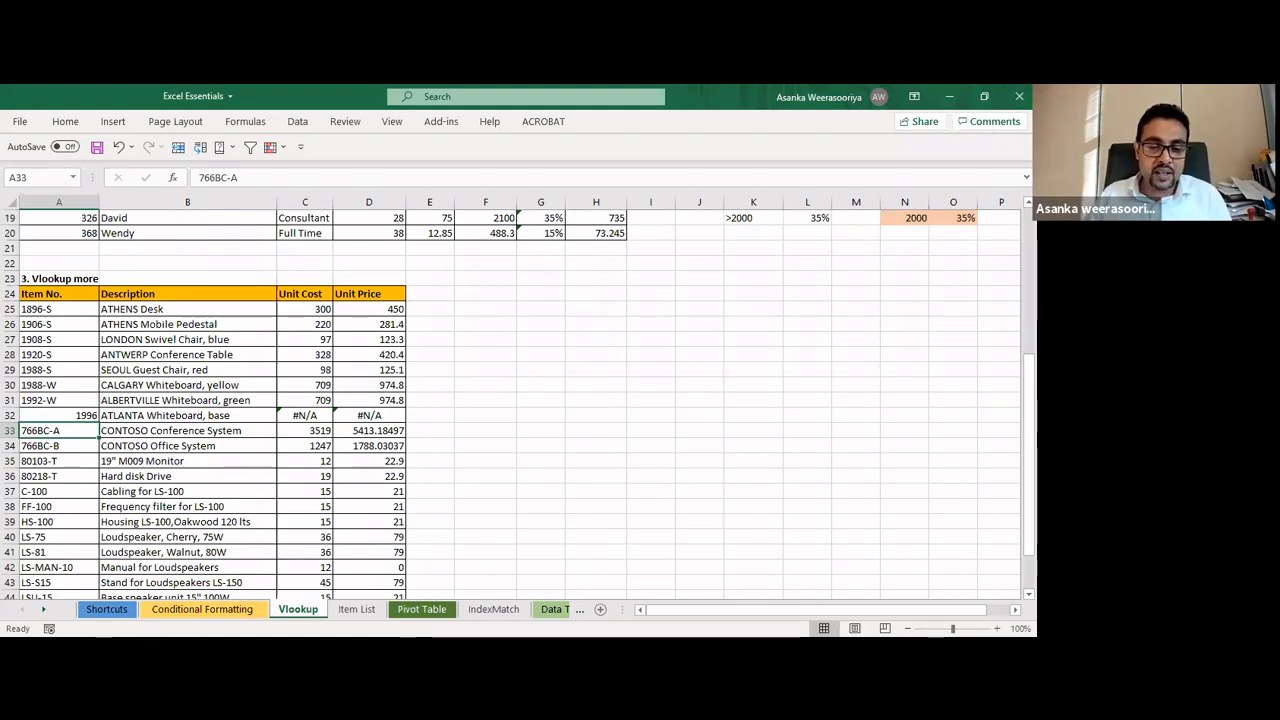
Compare the item numbers on the Item List sheet with those in the Vlookup table, ending on the Vlookup sheet
{"action": "key", "text": "ctrl+Page_Down"}
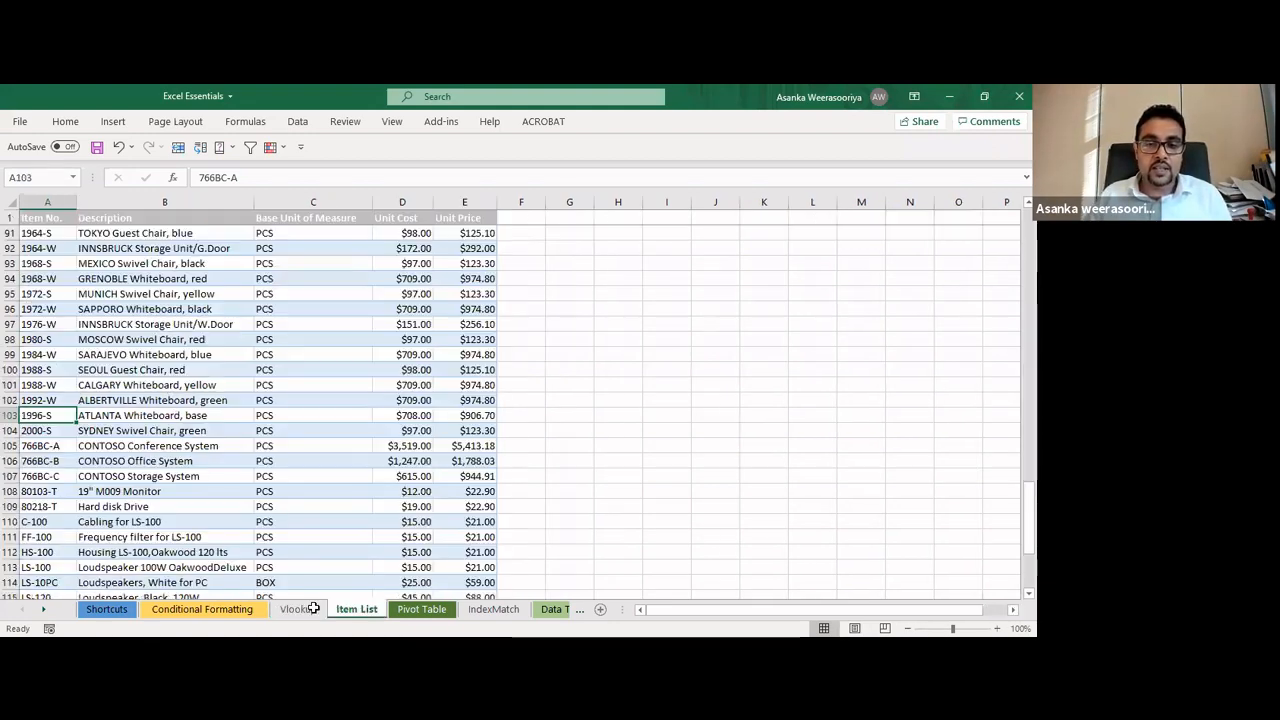
{"action": "key", "text": "ctrl+Page_Up"}
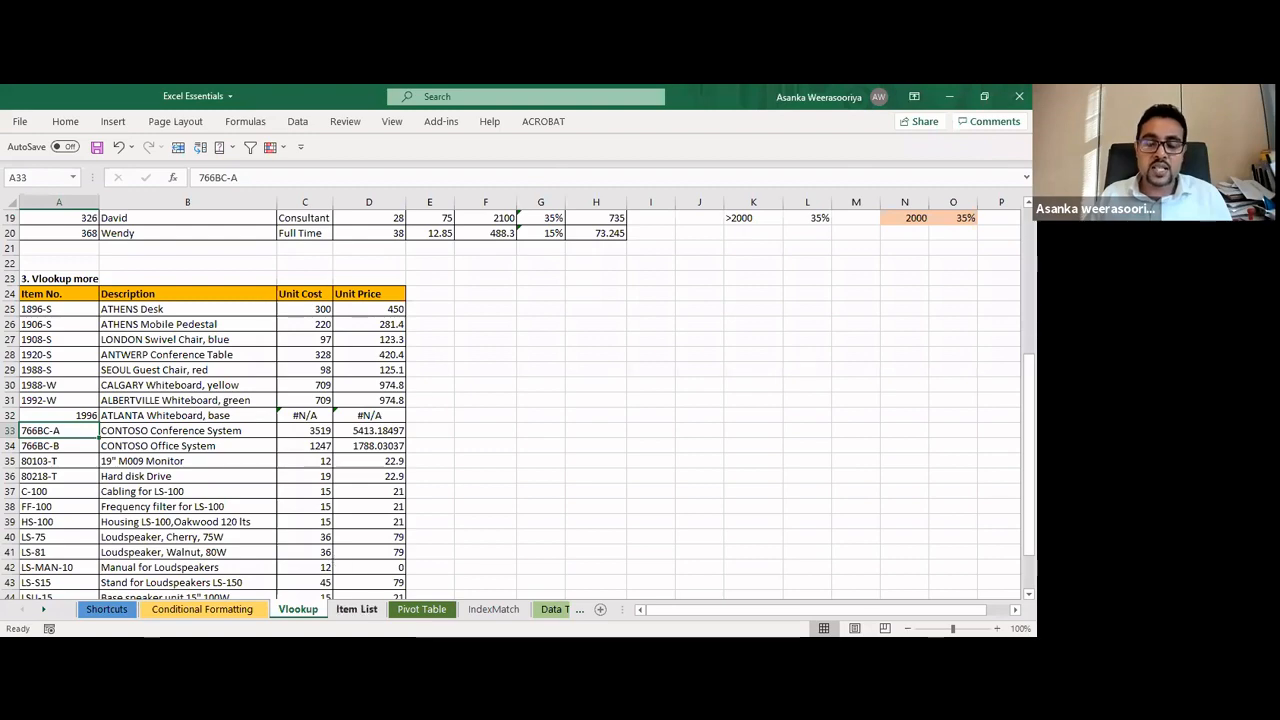
{"action": "key", "text": "ctrl+Page_Down"}
{"action": "scroll", "coordinate": [486, 320], "scroll_direction": "up", "scroll_amount": 6}
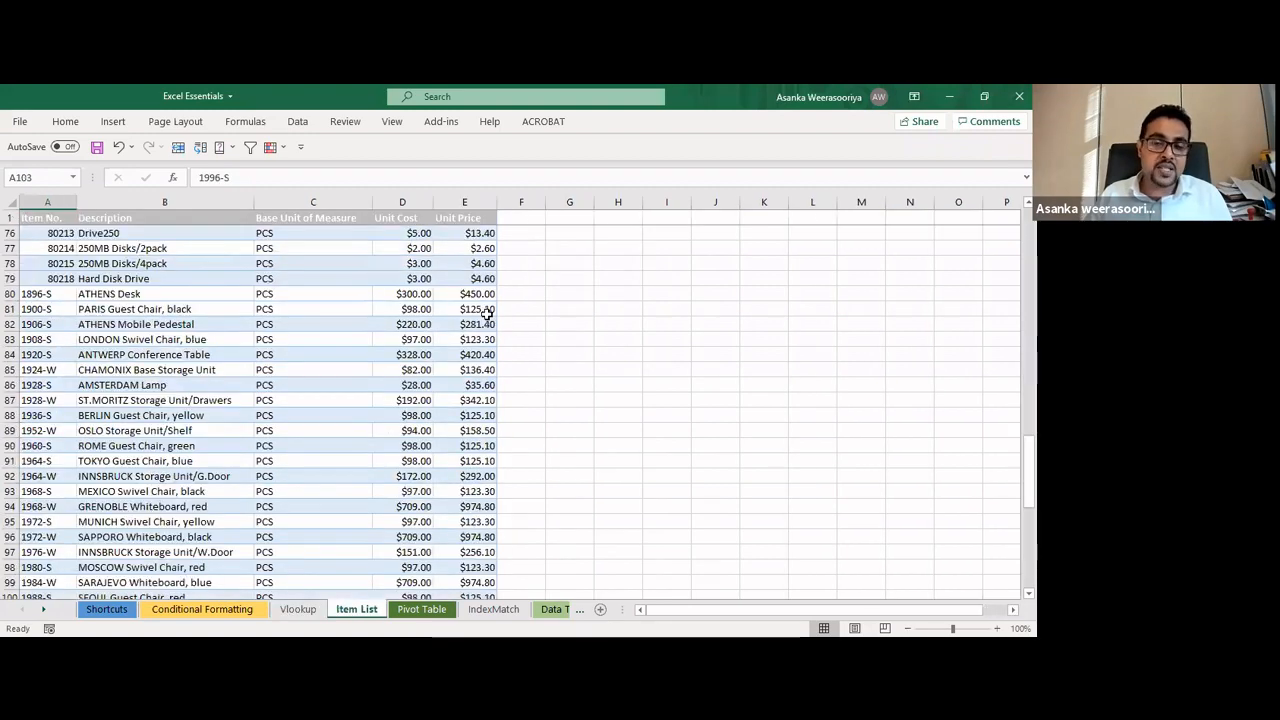
{"action": "key", "text": "ctrl+Page_Up"}
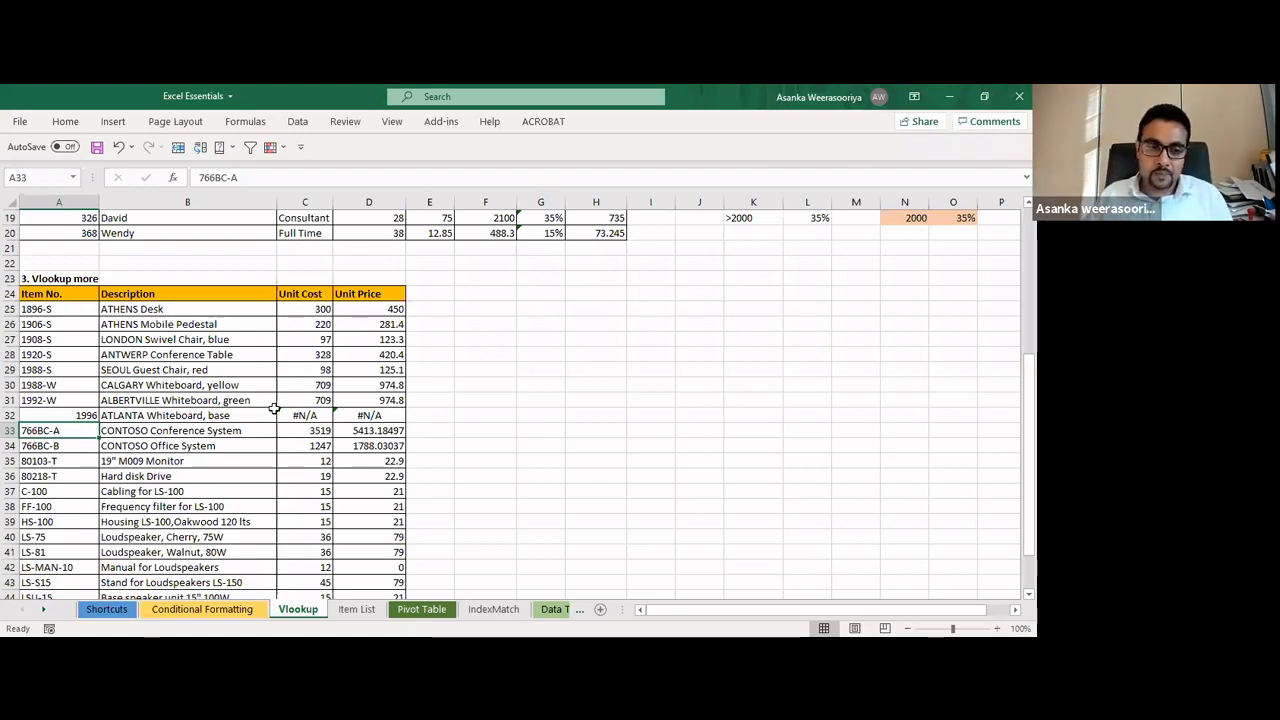
Look over the tables on the Vlookup sheet and the sales records on the Pivot Table sheet
{"action": "scroll", "coordinate": [197, 342], "scroll_direction": "up", "scroll_amount": 6}
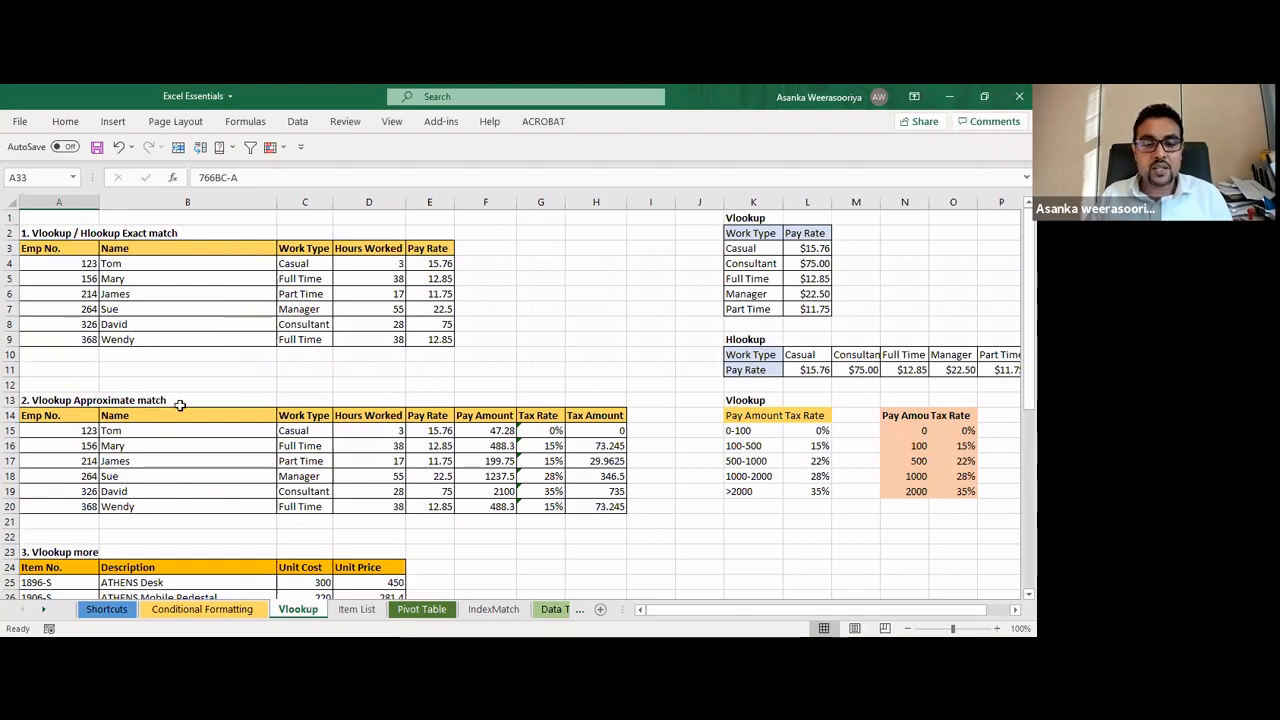
{"action": "scroll", "coordinate": [194, 404], "scroll_direction": "down", "scroll_amount": 2}
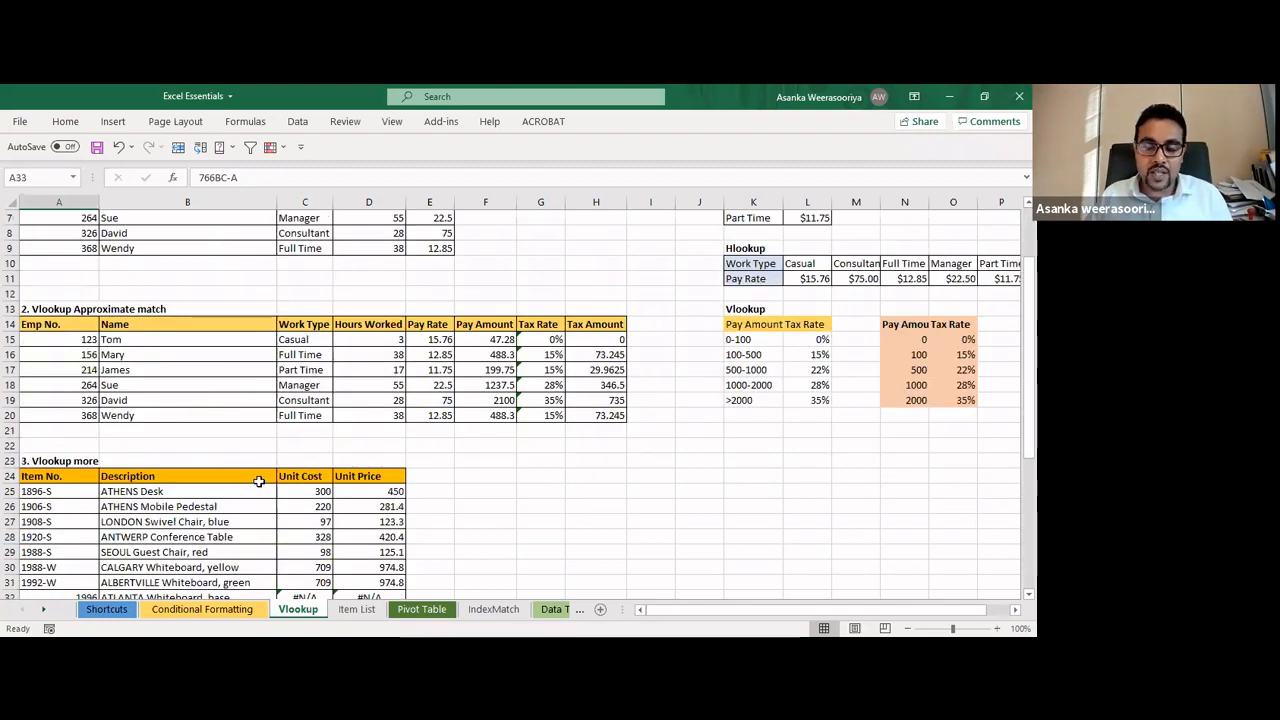
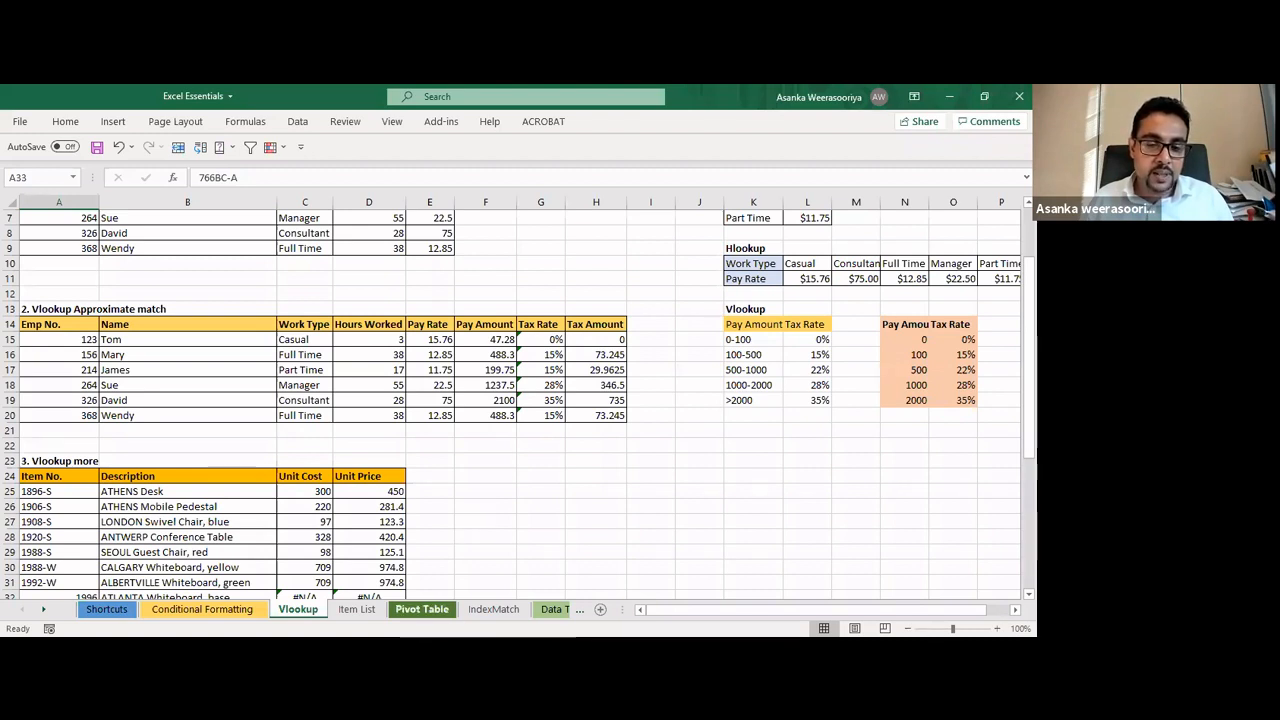
{"action": "left_click", "coordinate": [432, 609]}
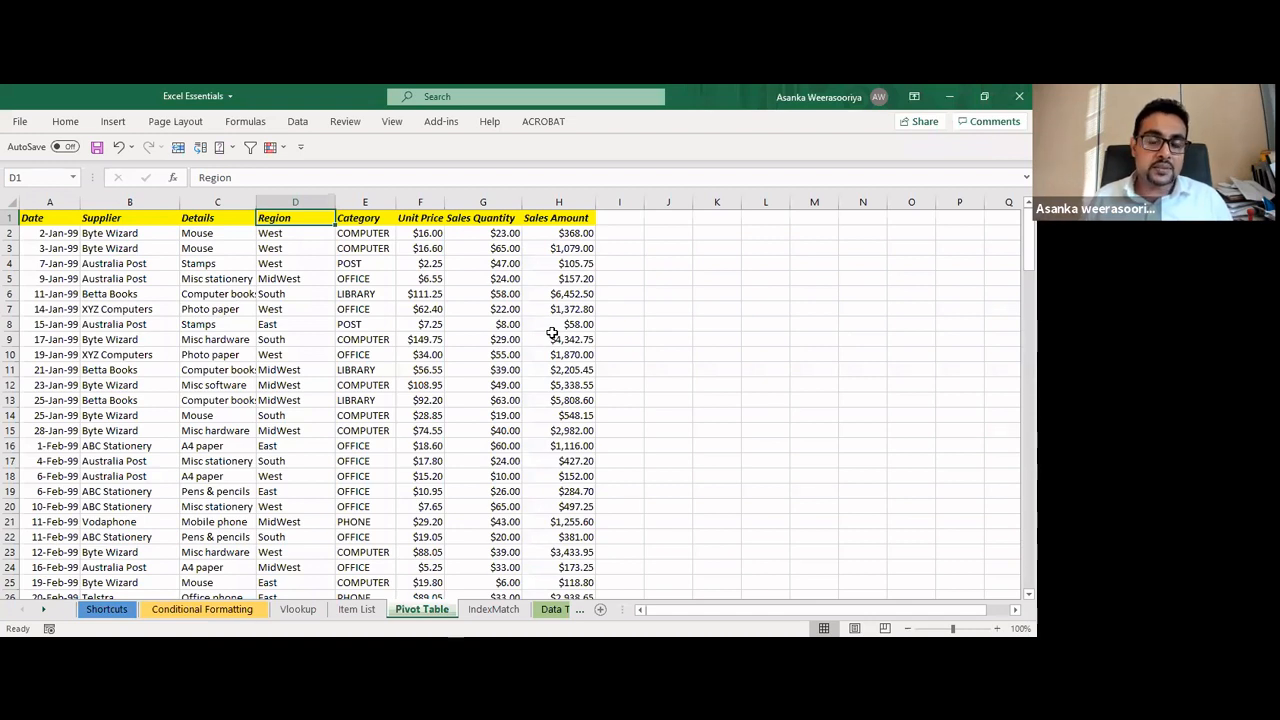
{"action": "scroll", "coordinate": [380, 323], "scroll_direction": "down", "scroll_amount": 11}
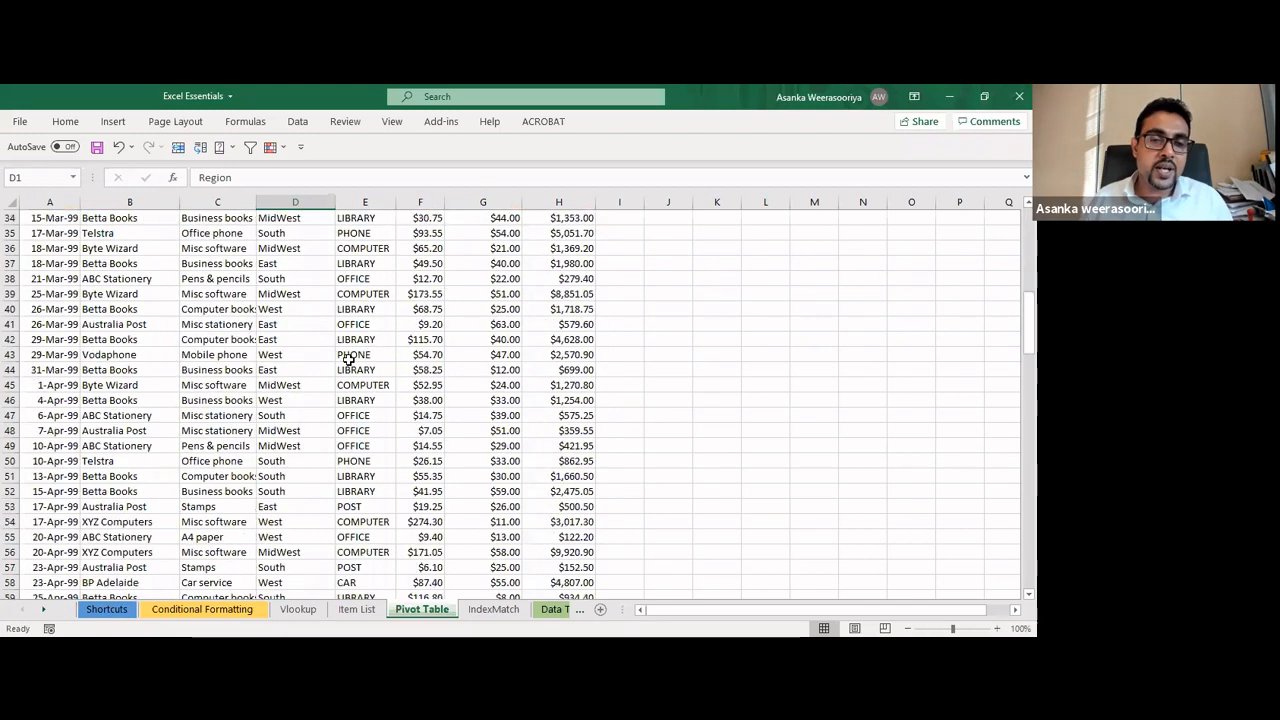
{"action": "scroll", "coordinate": [348, 360], "scroll_direction": "up", "scroll_amount": 11}
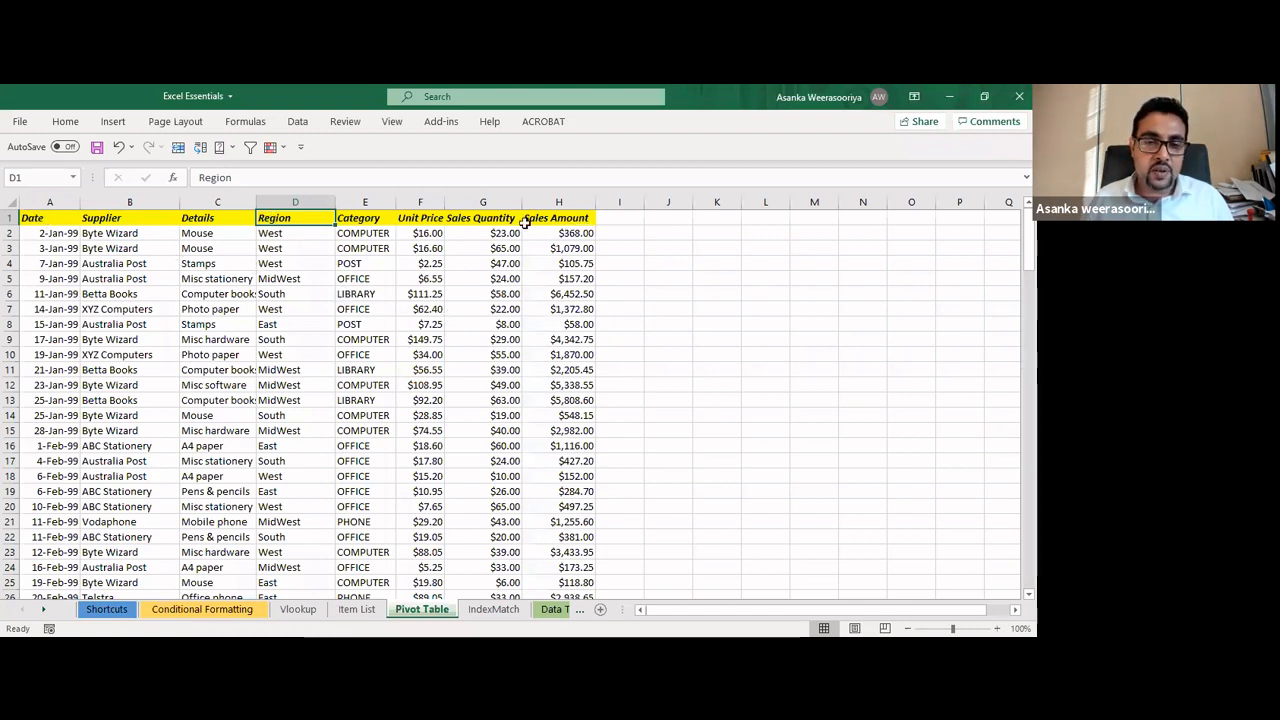
Create a PivotTable on a new worksheet from the sales data A1:H150 of the Pivot Table sheet
{"action": "left_click_drag", "start_coordinate": [44, 218], "coordinate": [525, 218]}
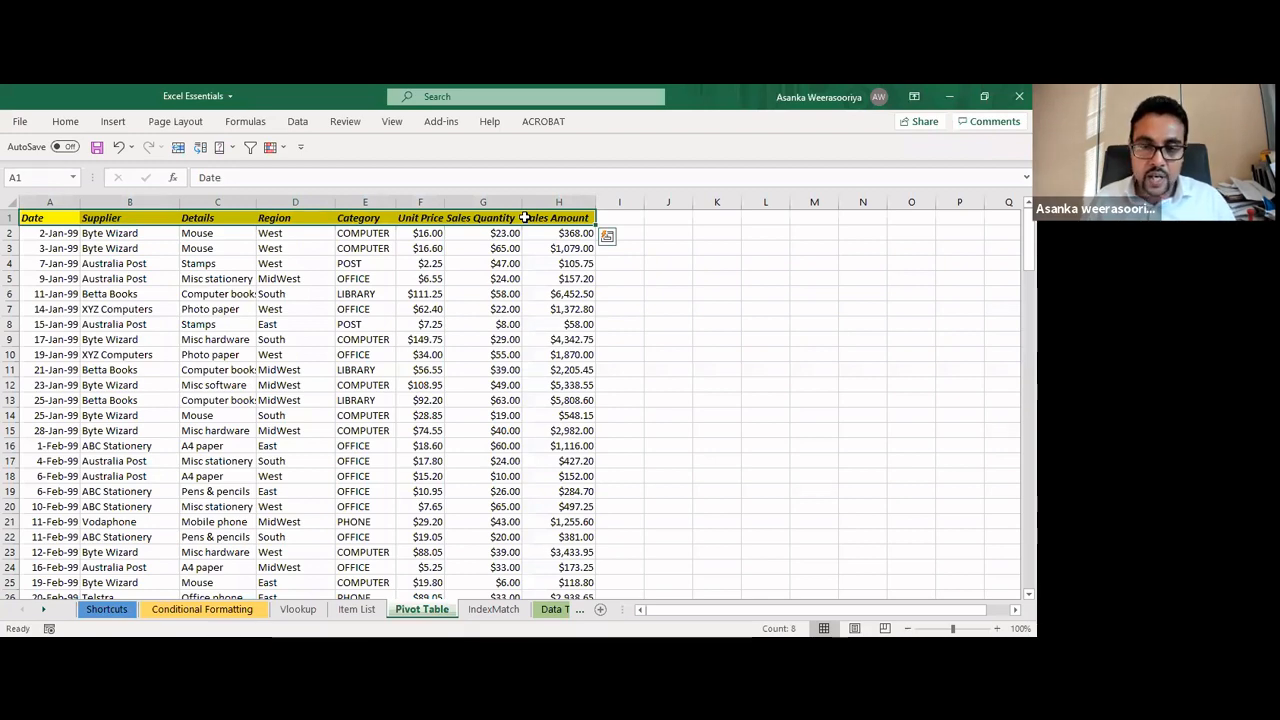
{"action": "key", "text": "ctrl+shift+Down"}
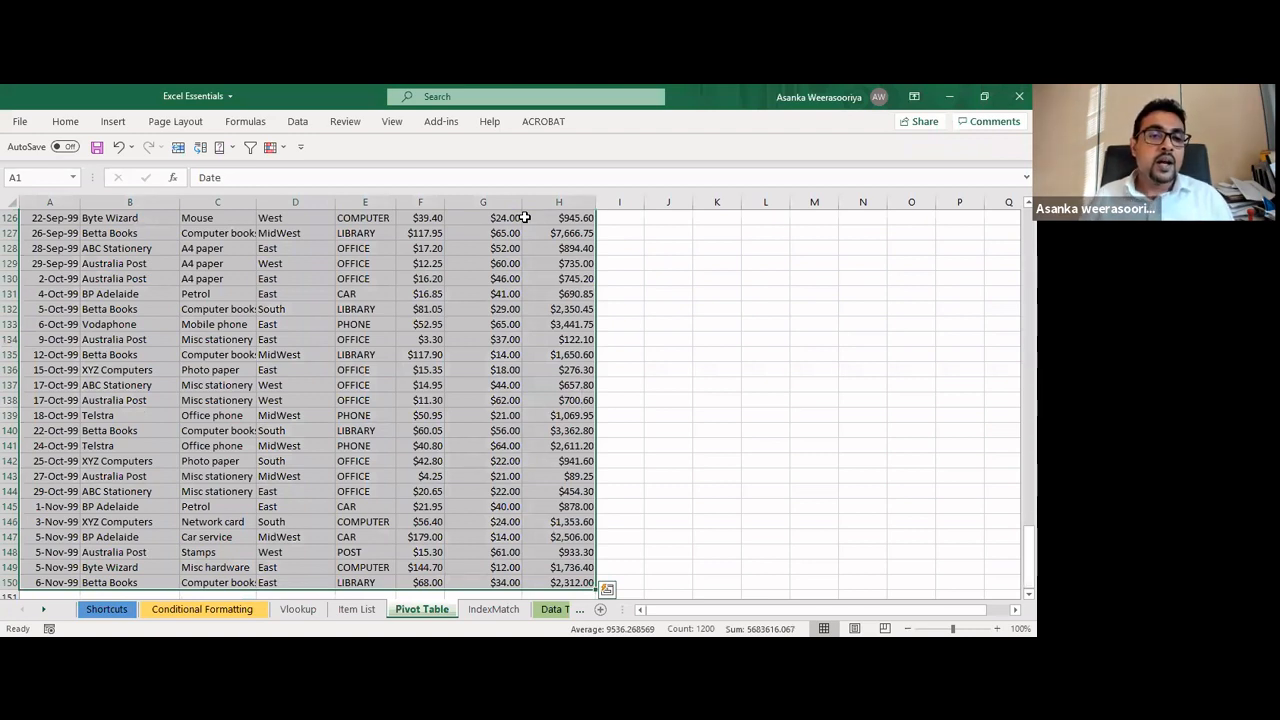
{"action": "left_click", "coordinate": [113, 124]}
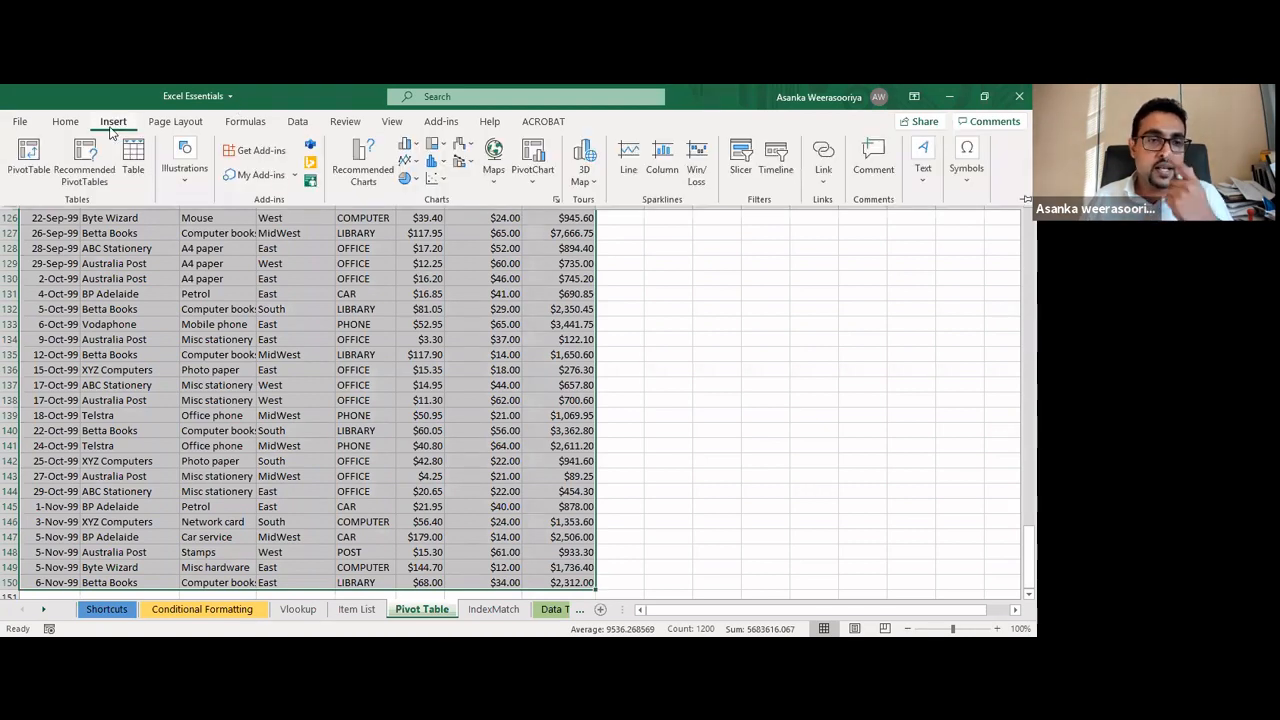
{"action": "left_click", "coordinate": [42, 160]}
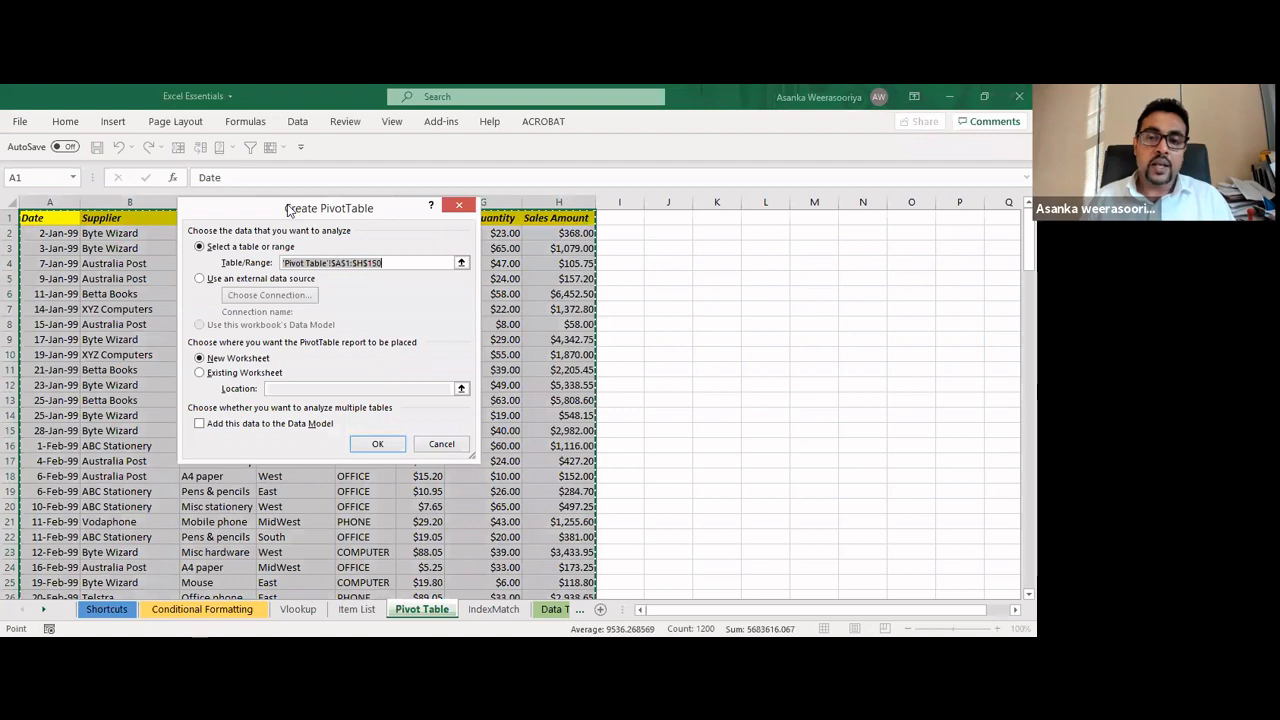
{"action": "left_click_drag", "start_coordinate": [289, 209], "coordinate": [544, 157]}
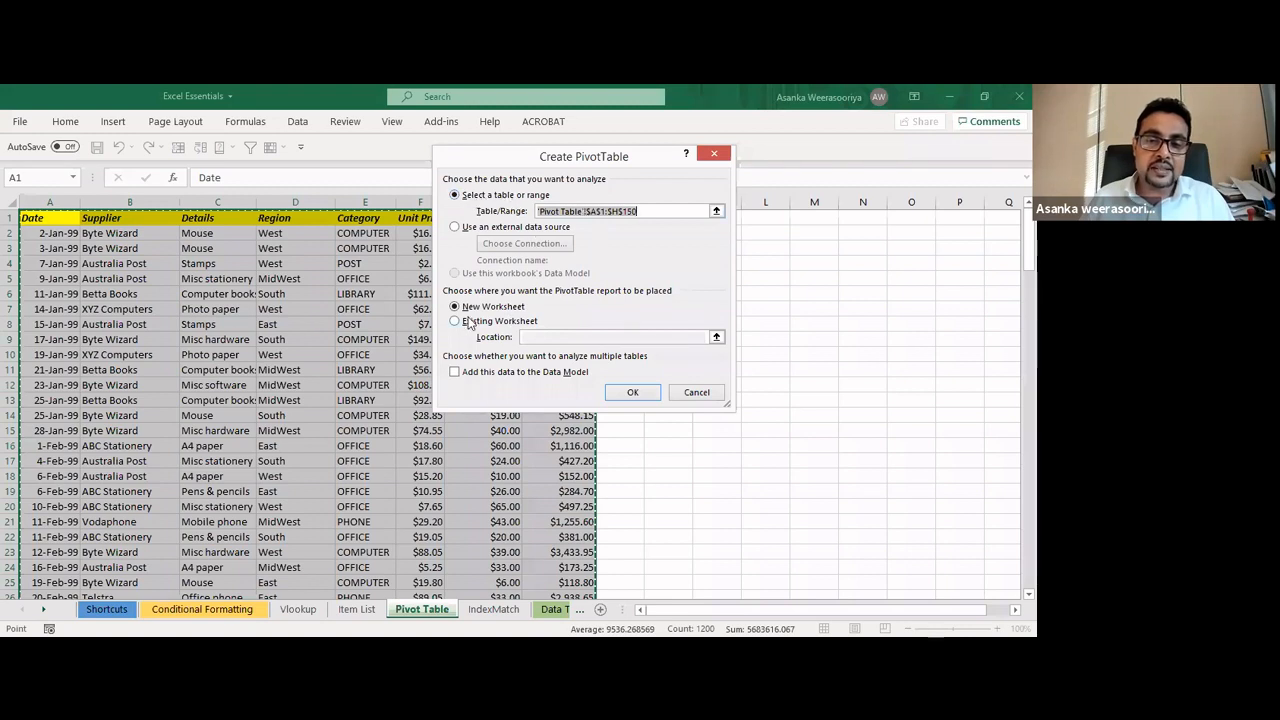
{"action": "left_click", "coordinate": [633, 393]}
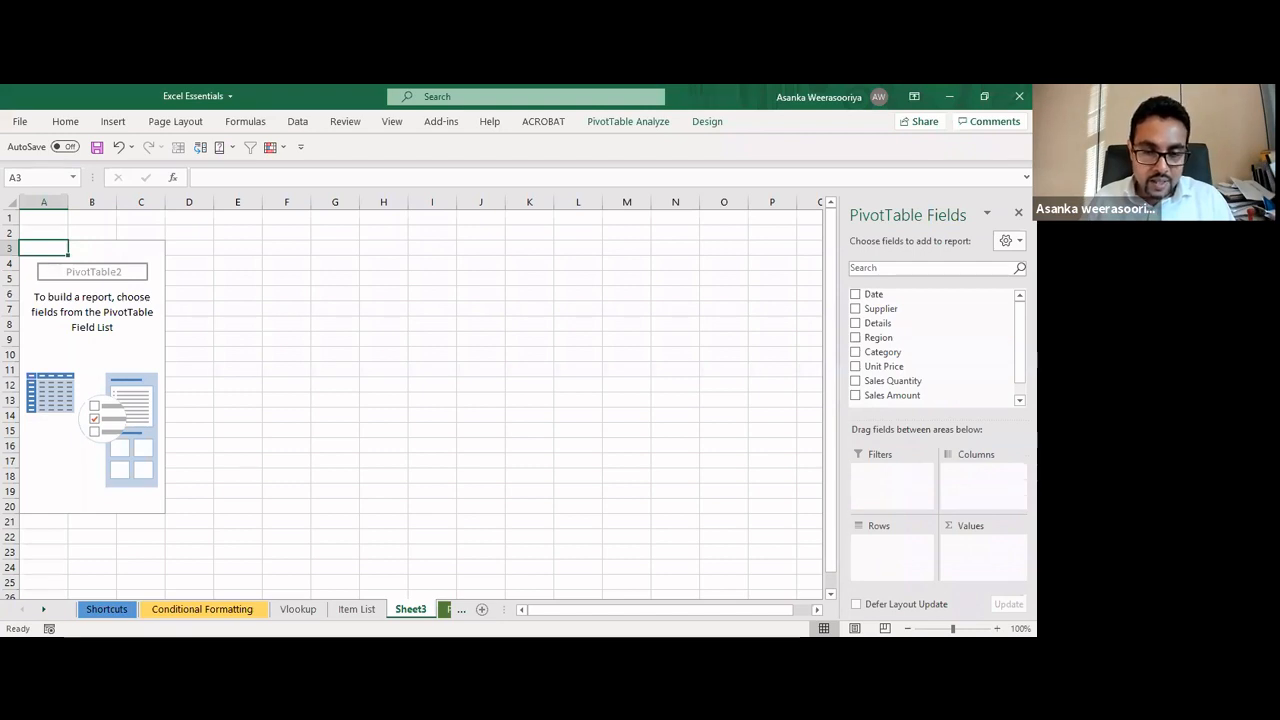
Rename the new PivotTable worksheet as Pivot Table result
{"action": "double_click", "coordinate": [411, 609]}
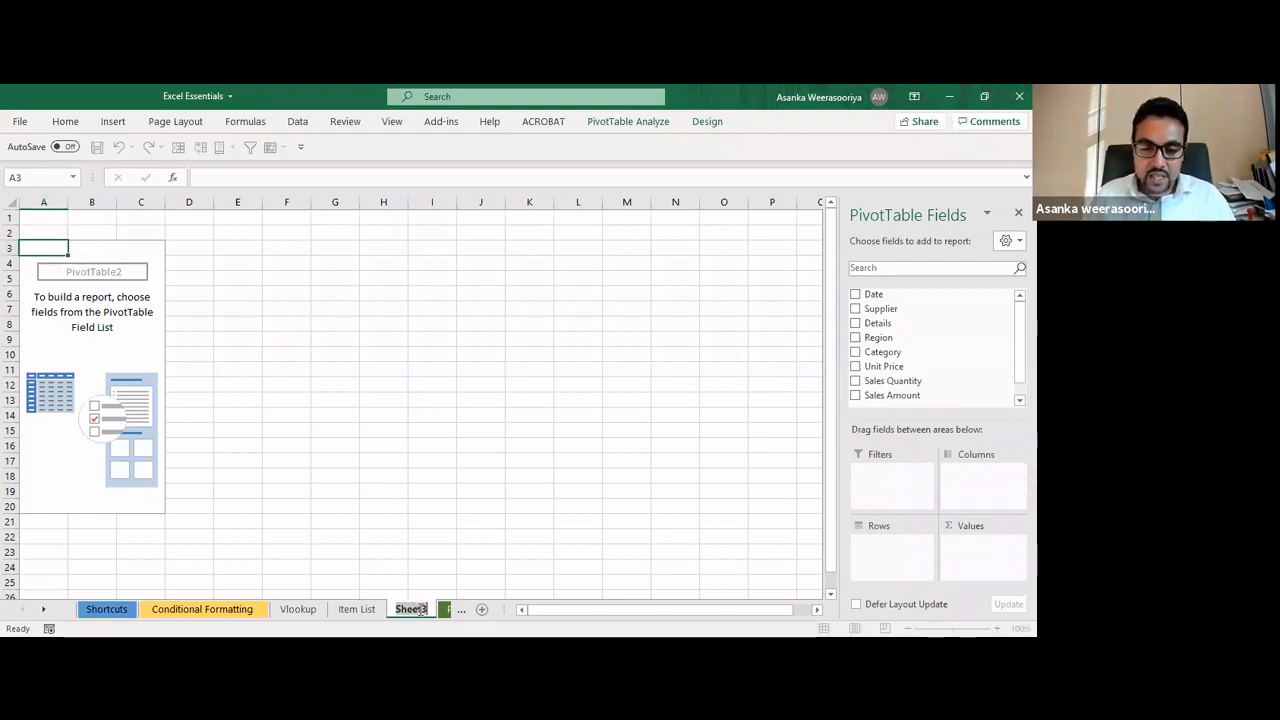
{"action": "type", "text": "Pi"}
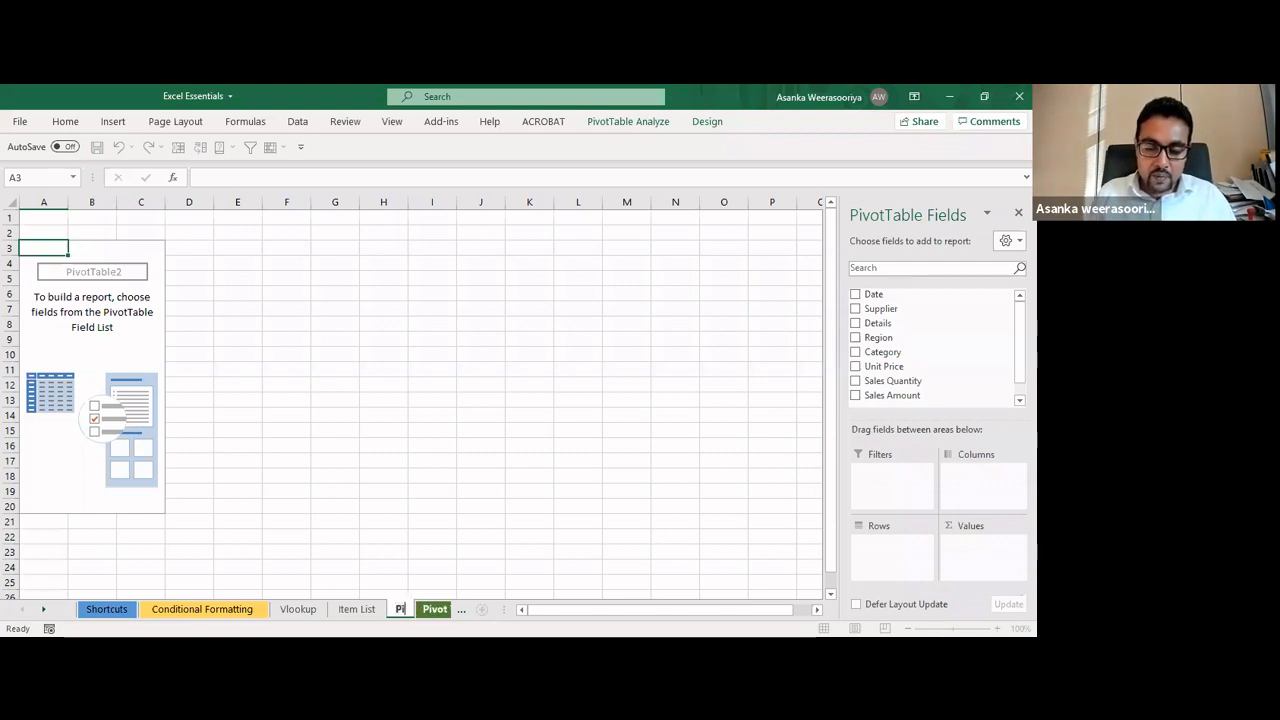
{"action": "type", "text": "vot T"}
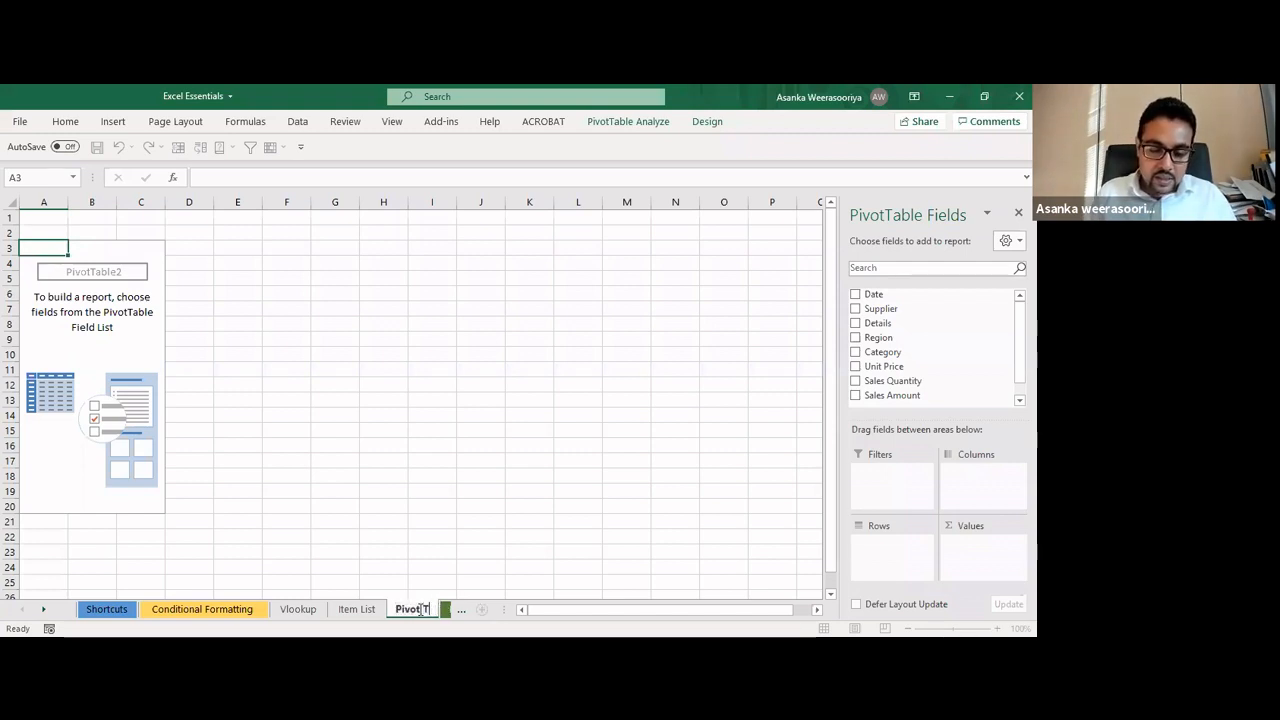
{"action": "type", "text": "able"}
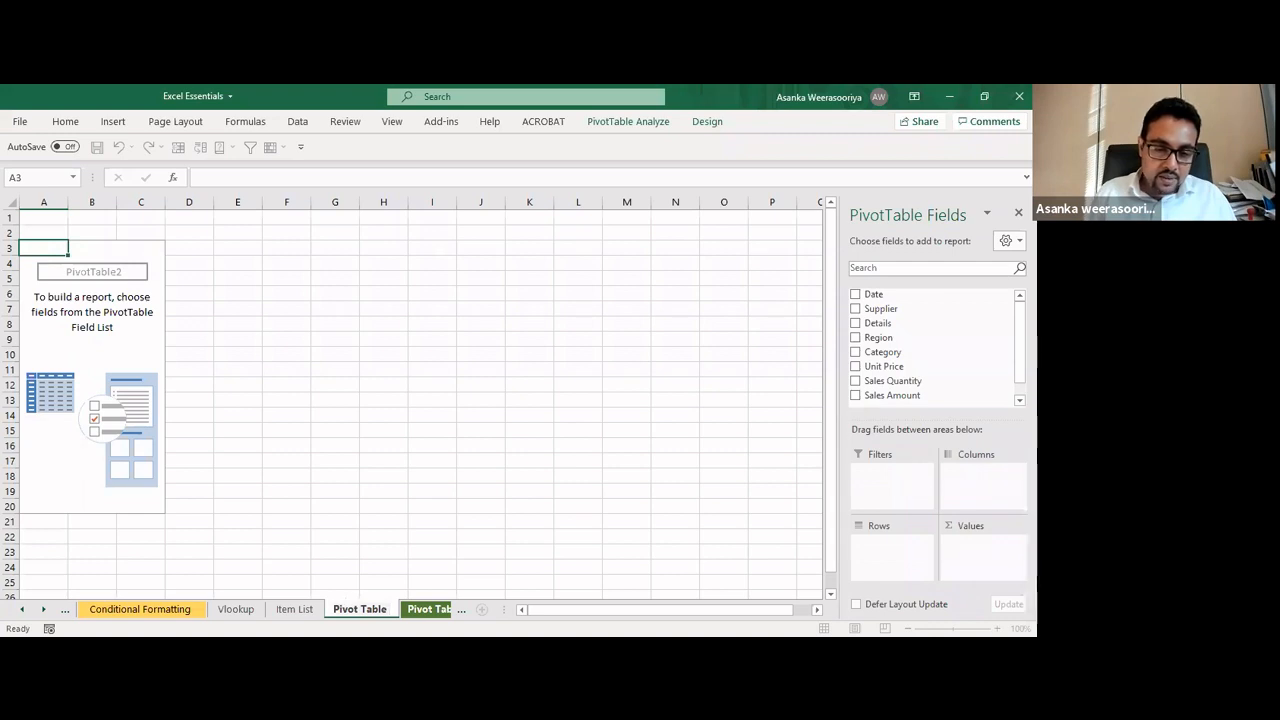
{"action": "type", "text": " r"}
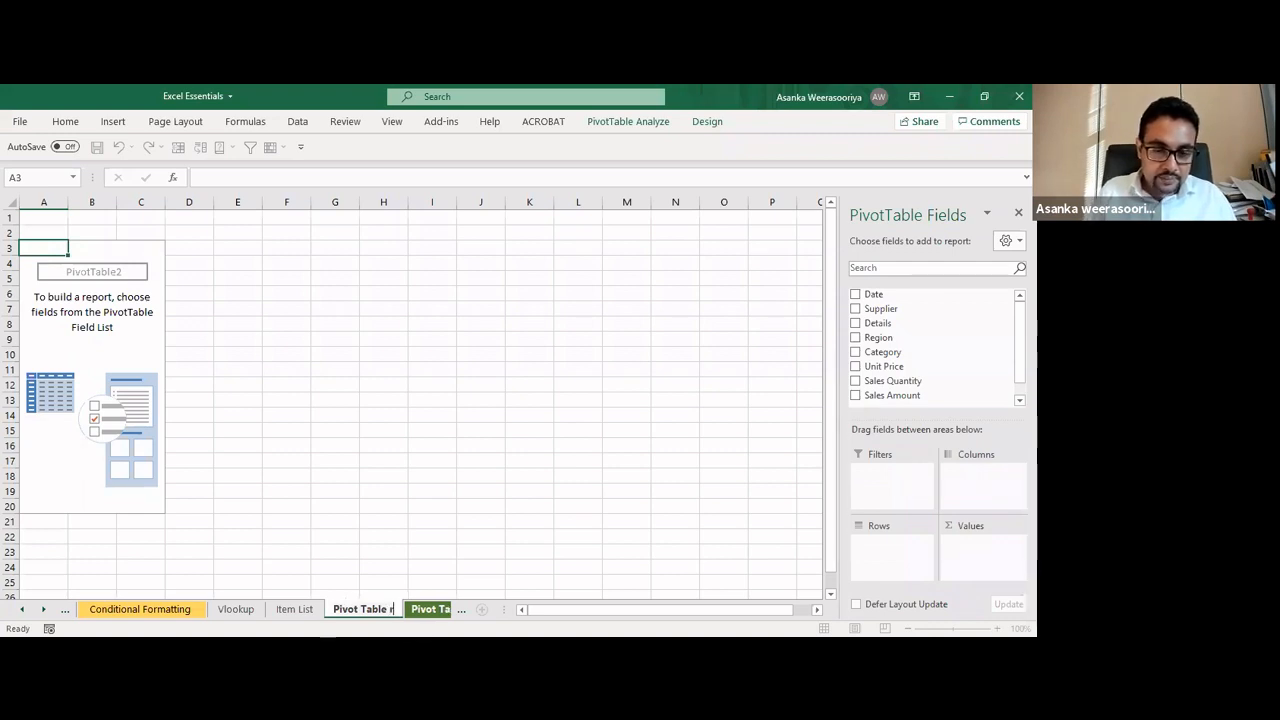
{"action": "type", "text": "es"}
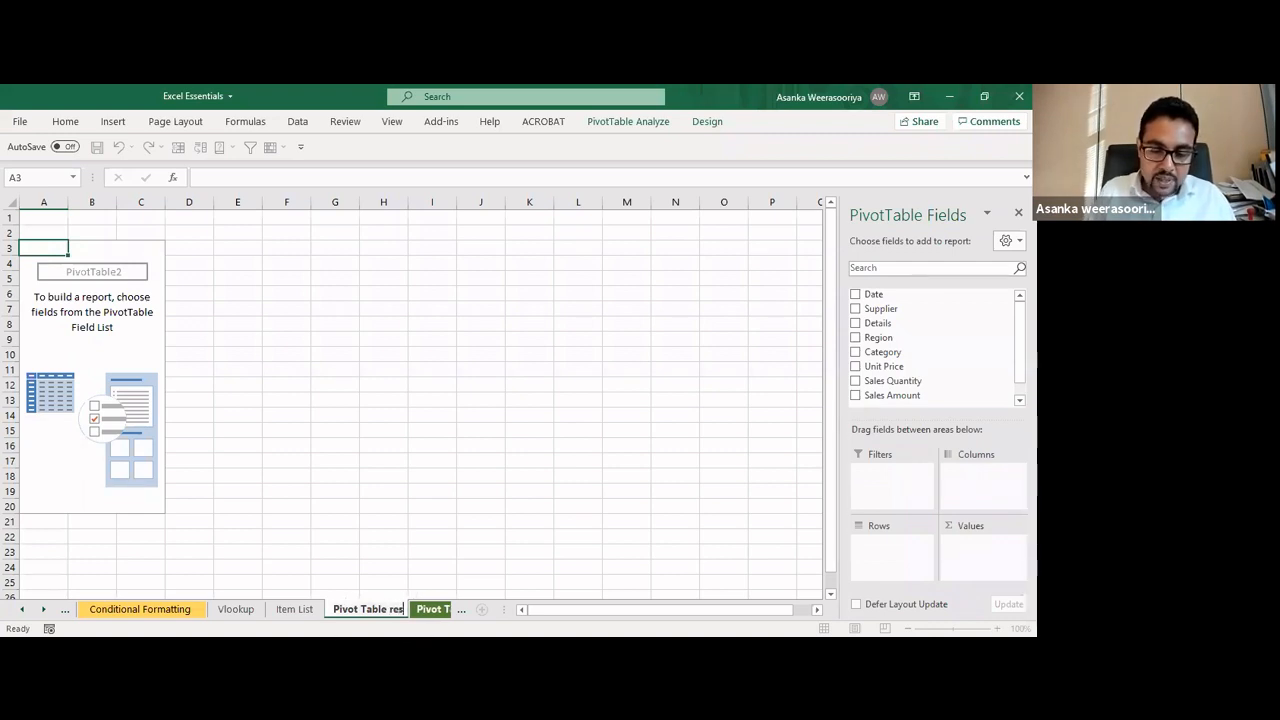
{"action": "type", "text": "ult"}
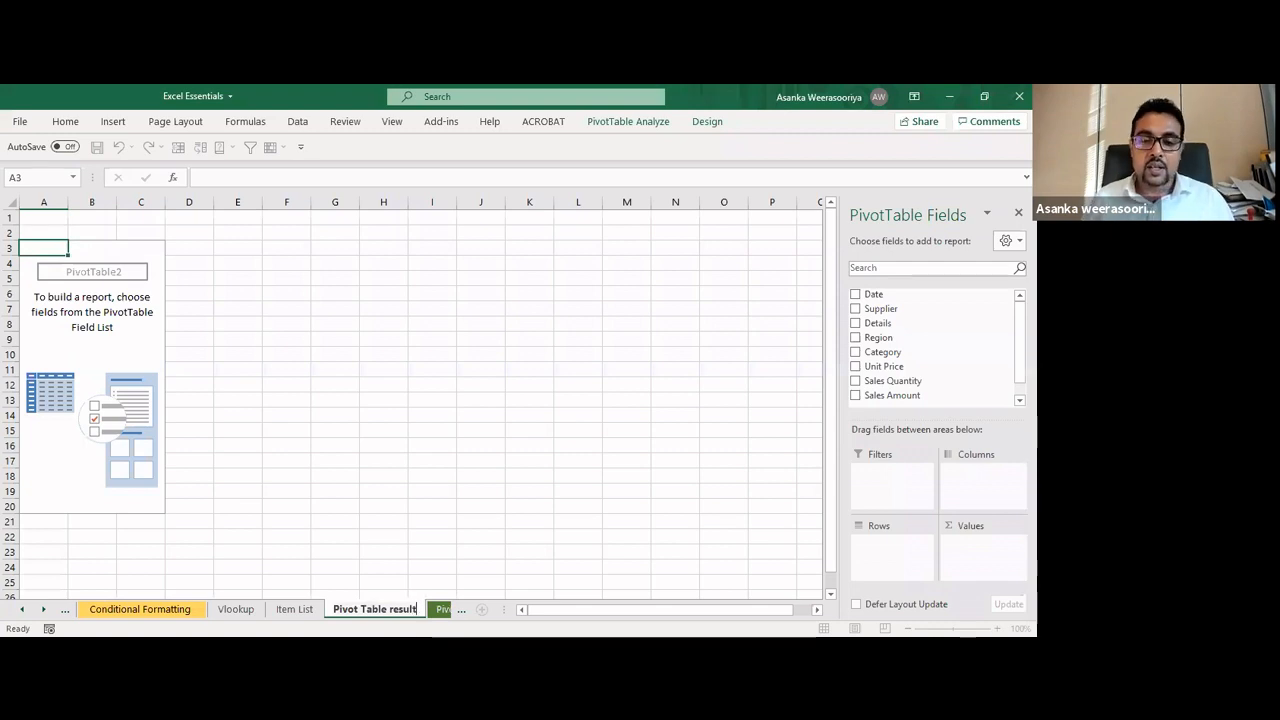
{"action": "key", "text": "Return"}
Alternate the selection between empty cells and the PivotTable placeholder to examine when the field list is available, ending on C9
{"action": "left_click", "coordinate": [420, 497]}
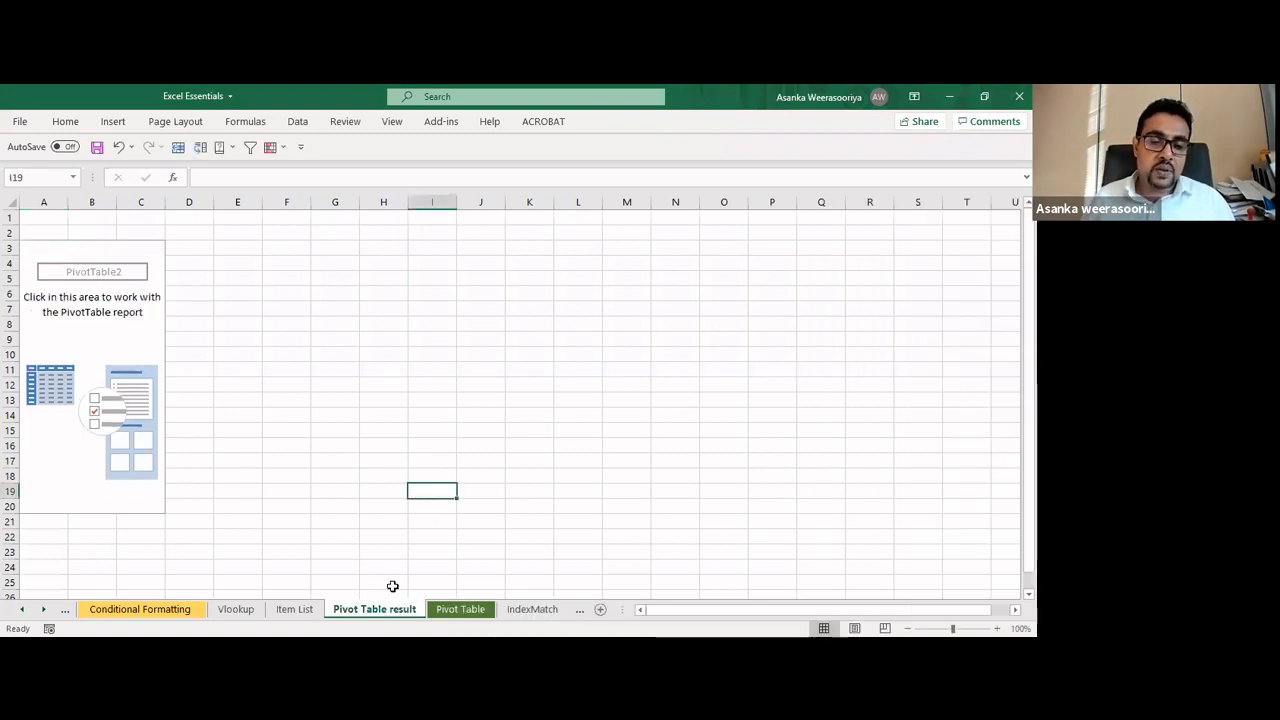
{"action": "left_click", "coordinate": [337, 380]}
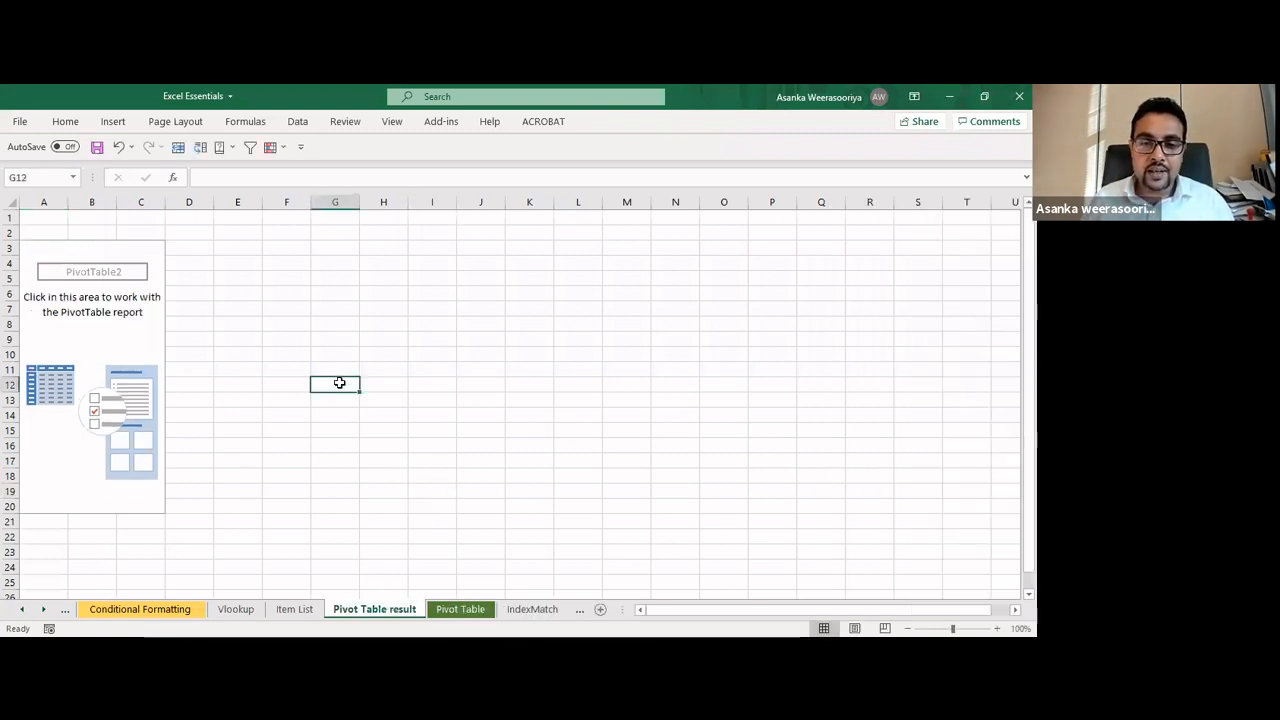
{"action": "left_click", "coordinate": [473, 356]}
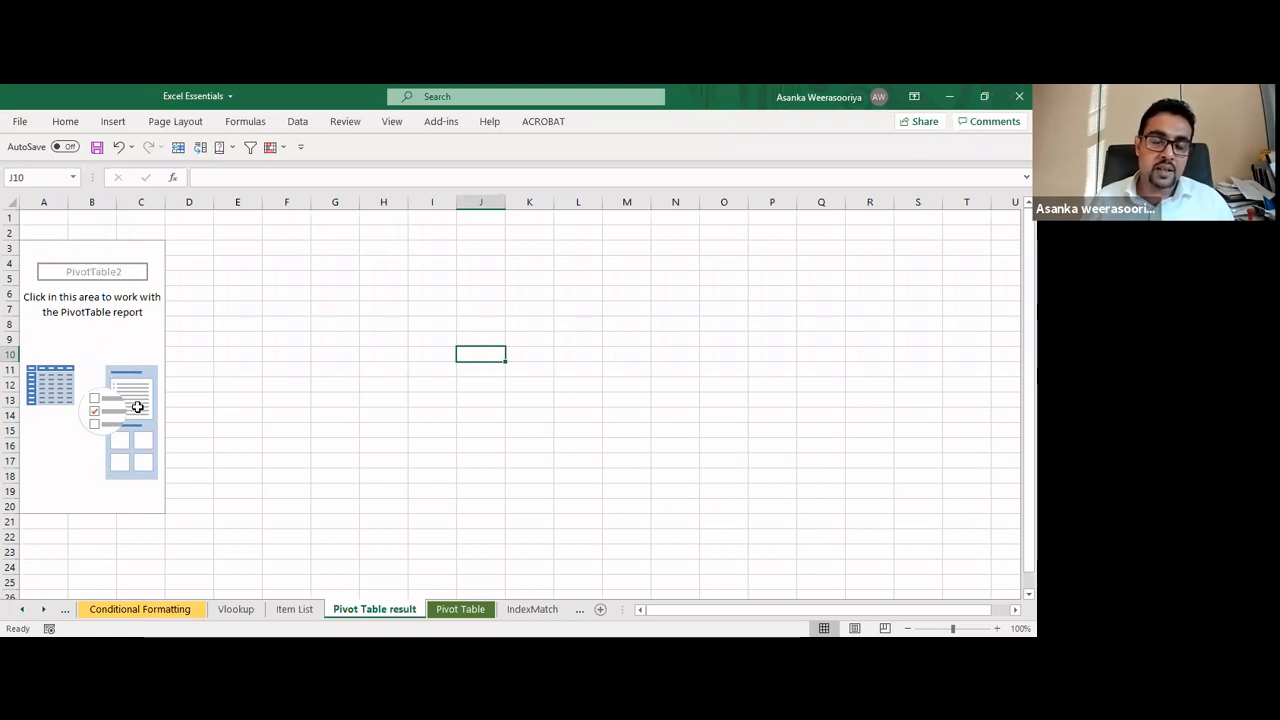
{"action": "left_click", "coordinate": [131, 343]}
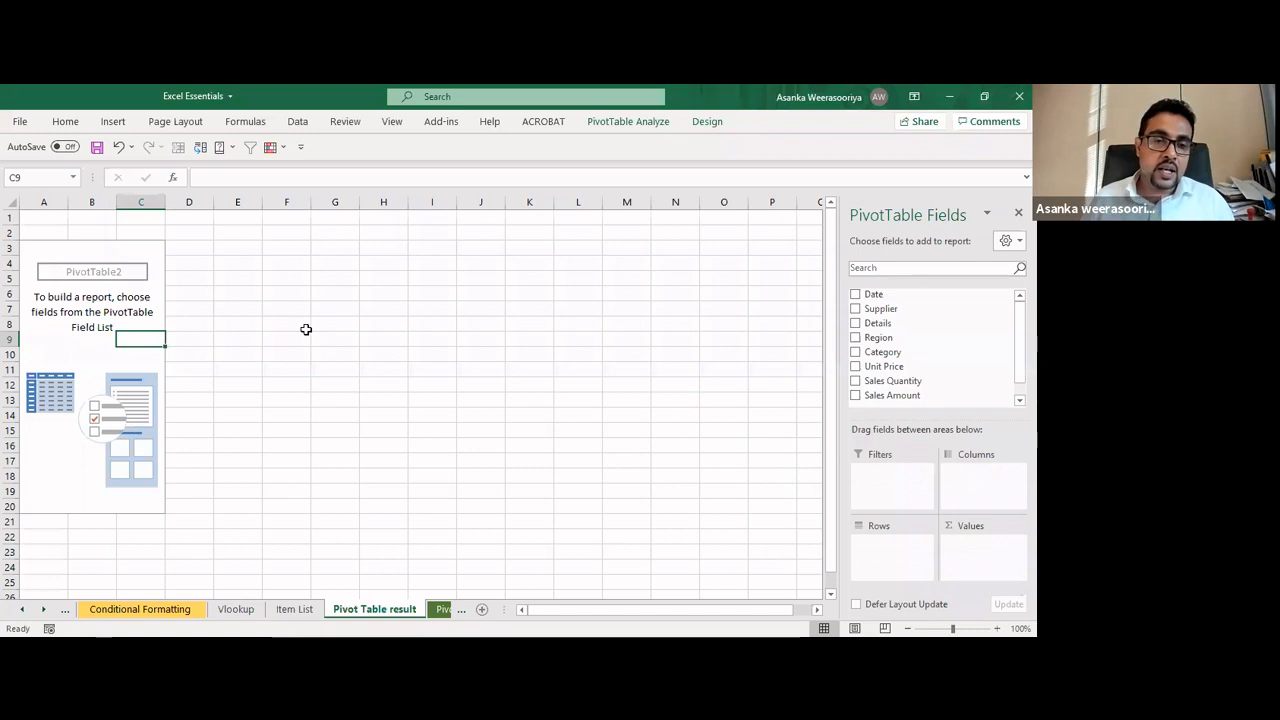
{"action": "left_click", "coordinate": [412, 325]}
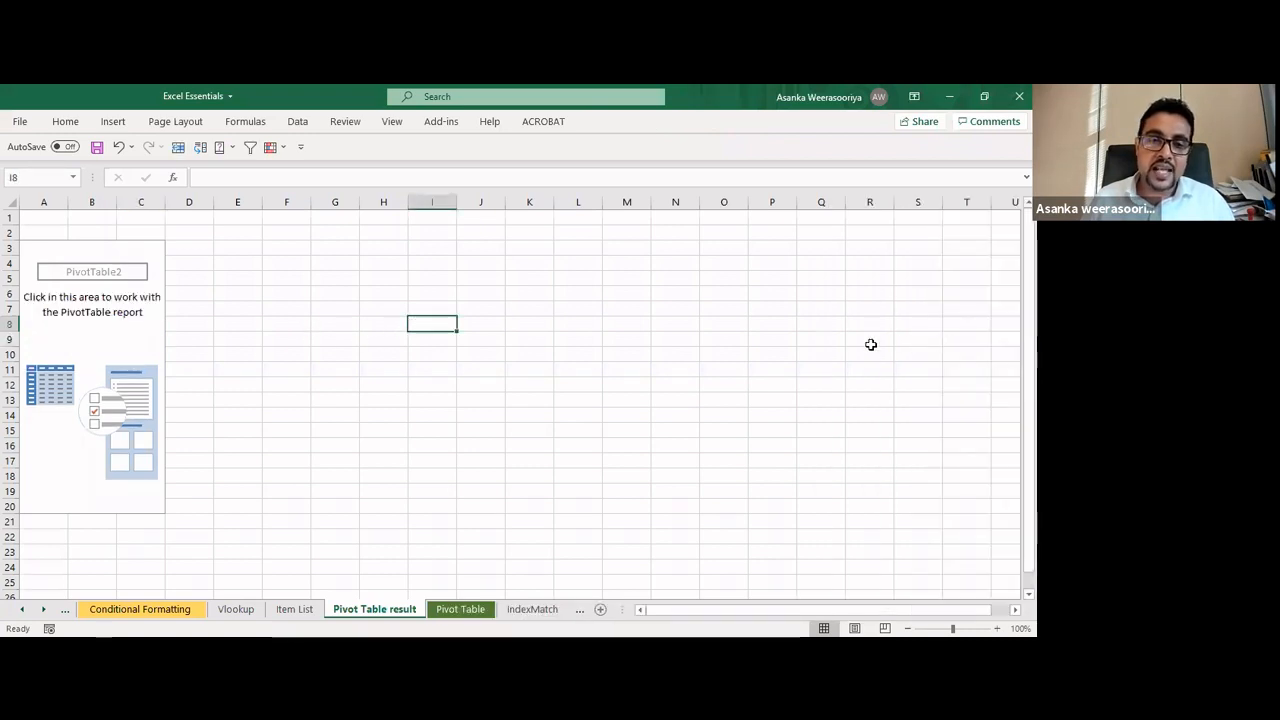
{"action": "left_click", "coordinate": [134, 335]}
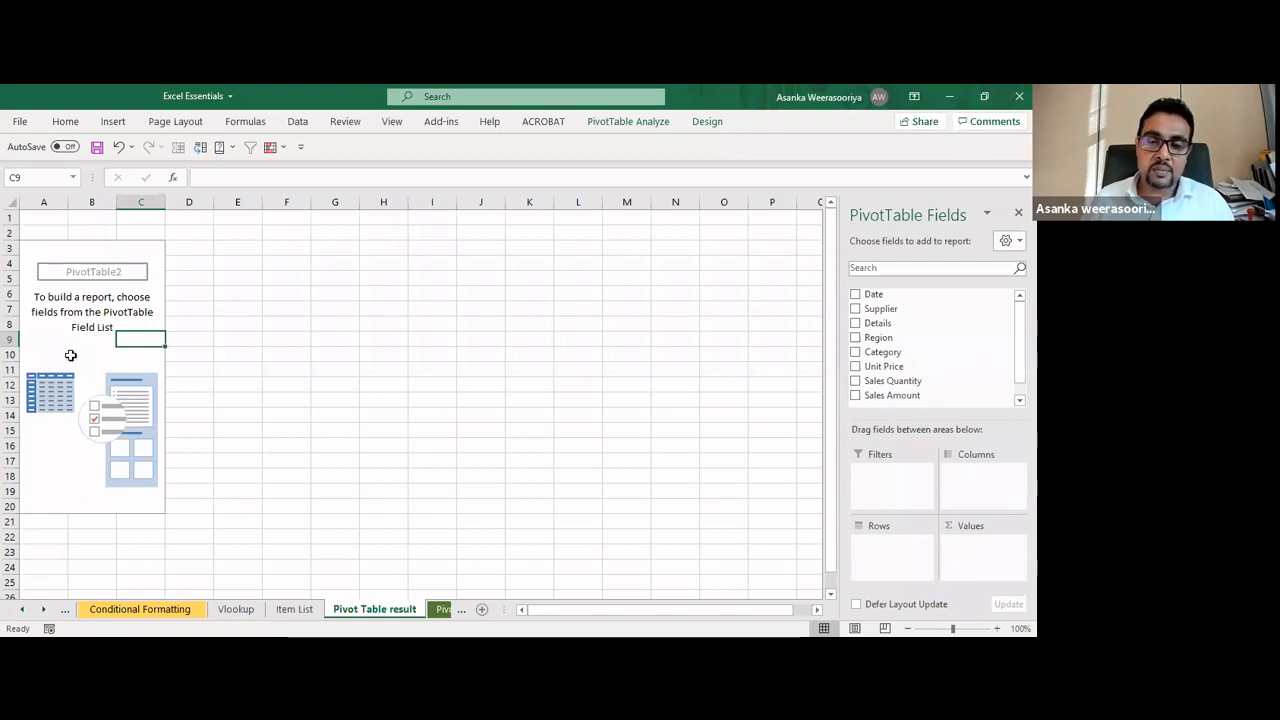
{"action": "left_click", "coordinate": [316, 338]}
{"action": "left_click", "coordinate": [134, 339]}
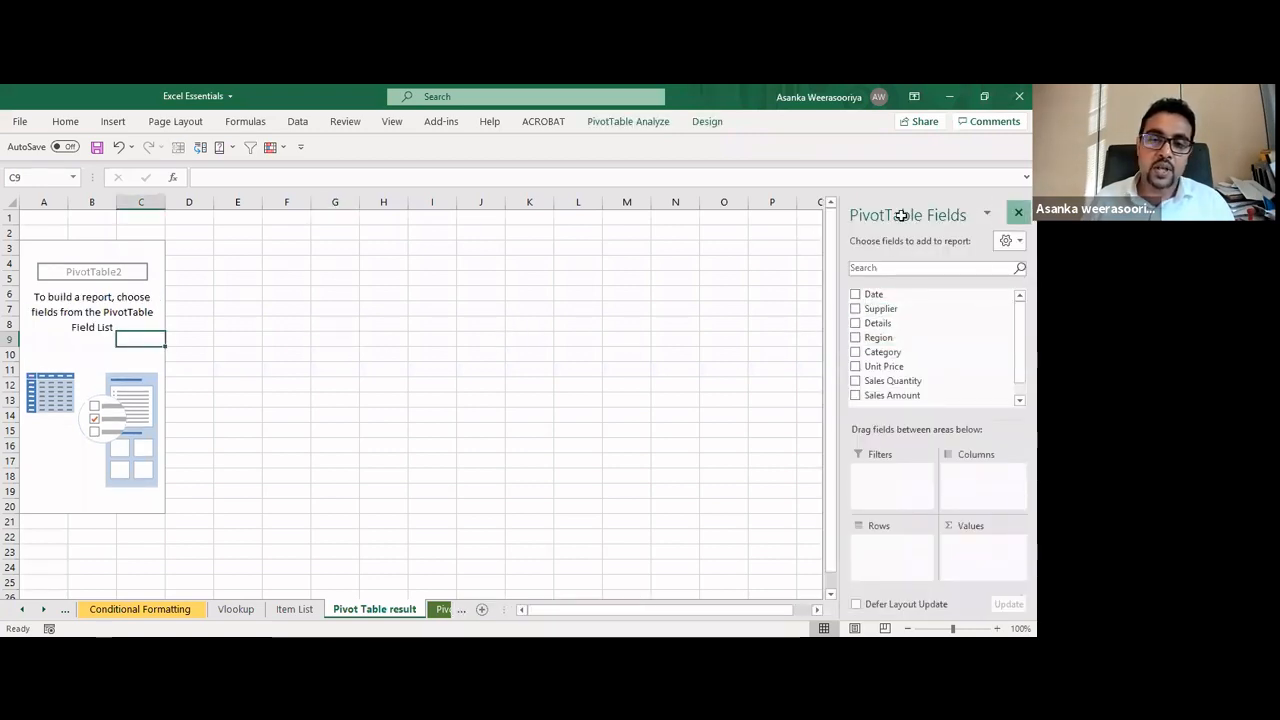
Close the PivotTable field list and restore it from the placeholder with Show Field List
{"action": "left_click", "coordinate": [1018, 212]}
{"action": "left_click", "coordinate": [125, 352]}
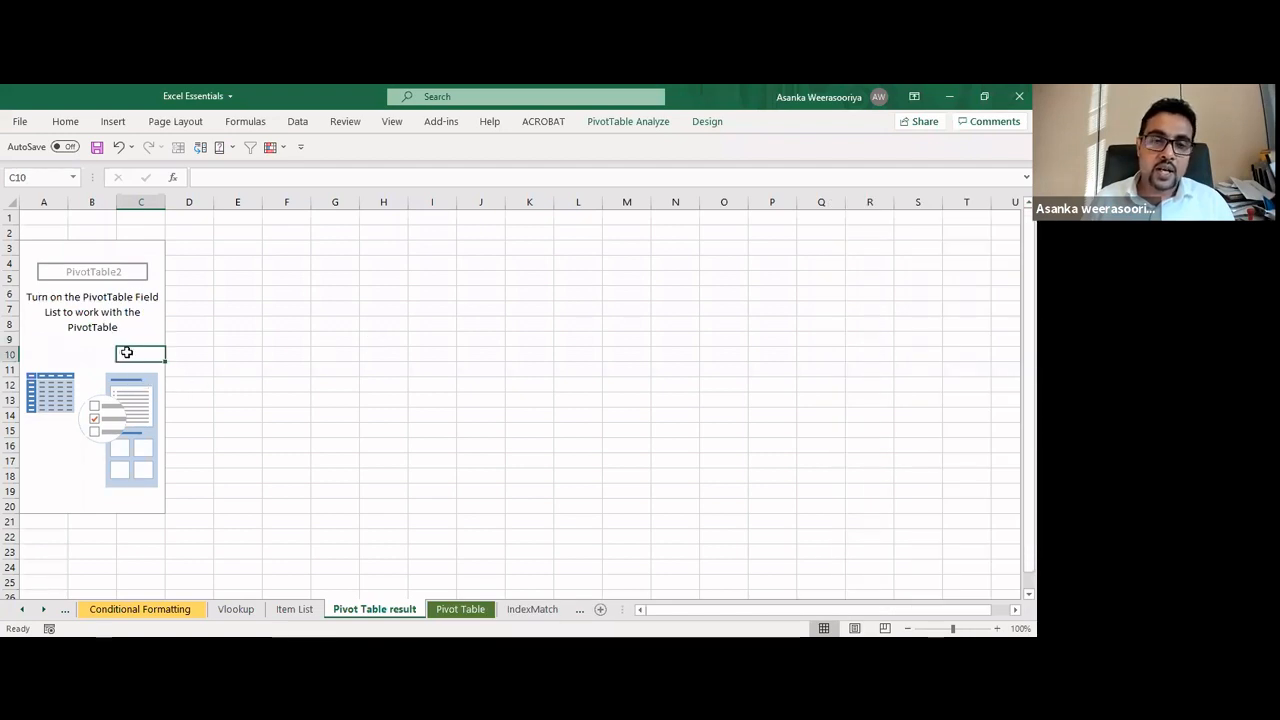
{"action": "left_click", "coordinate": [150, 334]}
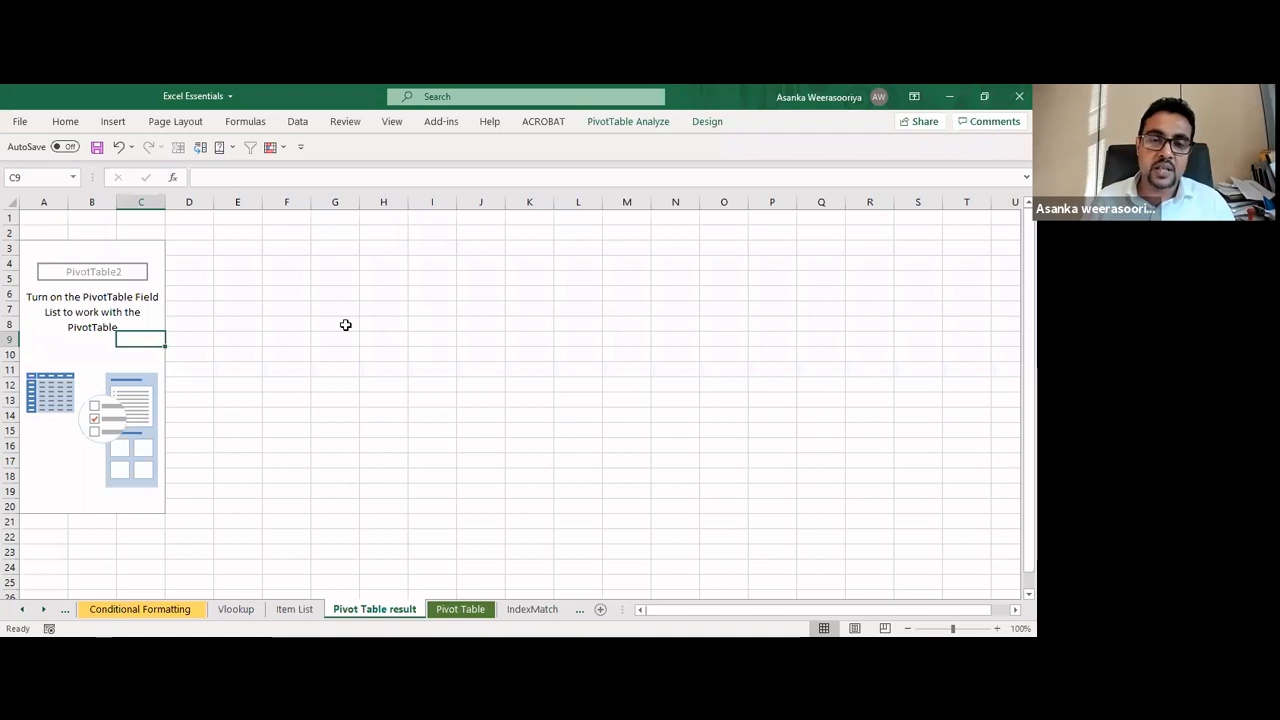
{"action": "right_click", "coordinate": [120, 356]}
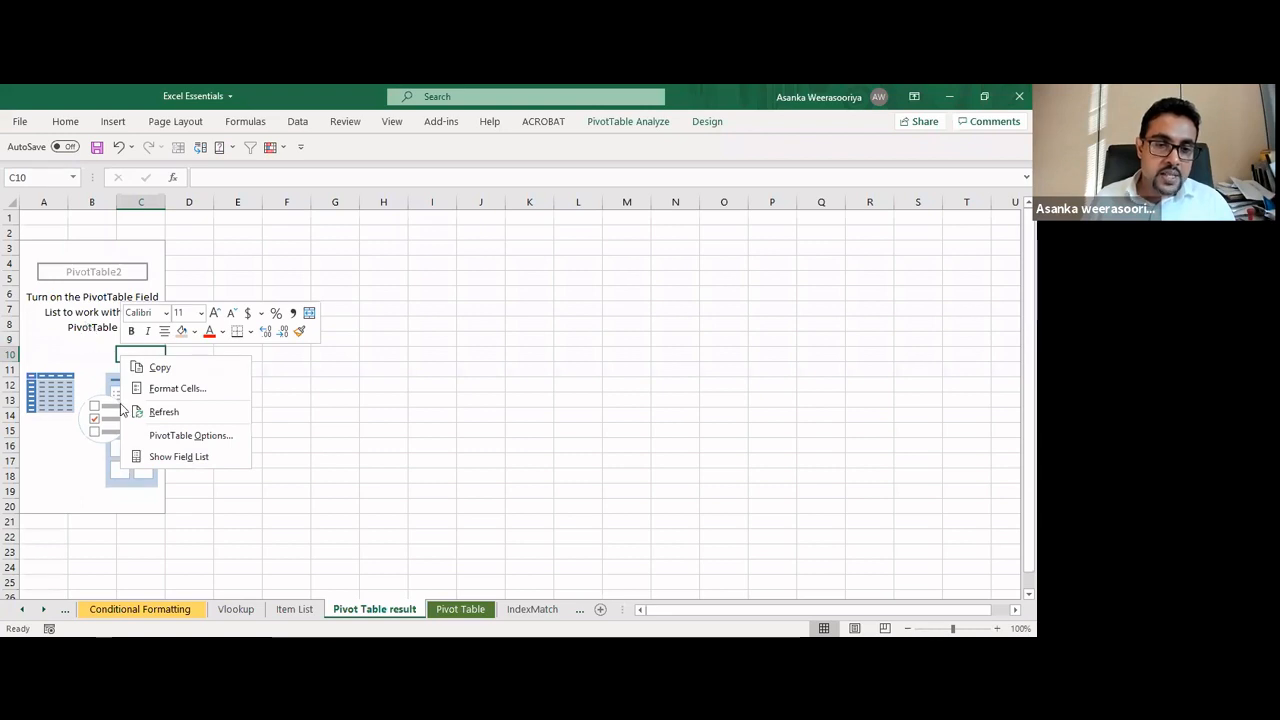
{"action": "left_click", "coordinate": [180, 461]}
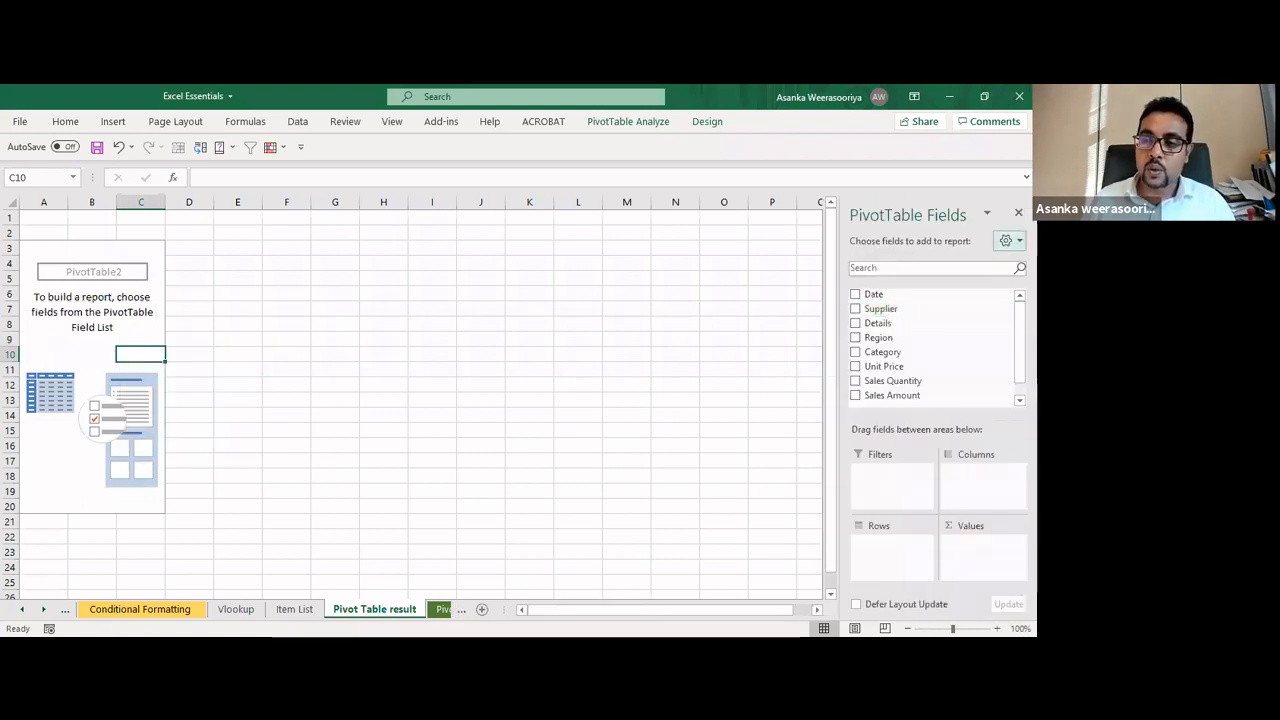
Hide the PivotTable field list again, select cells outside and inside the placeholder, and show the list once more from C9
{"action": "left_click", "coordinate": [1019, 213]}
{"action": "left_click", "coordinate": [578, 285]}
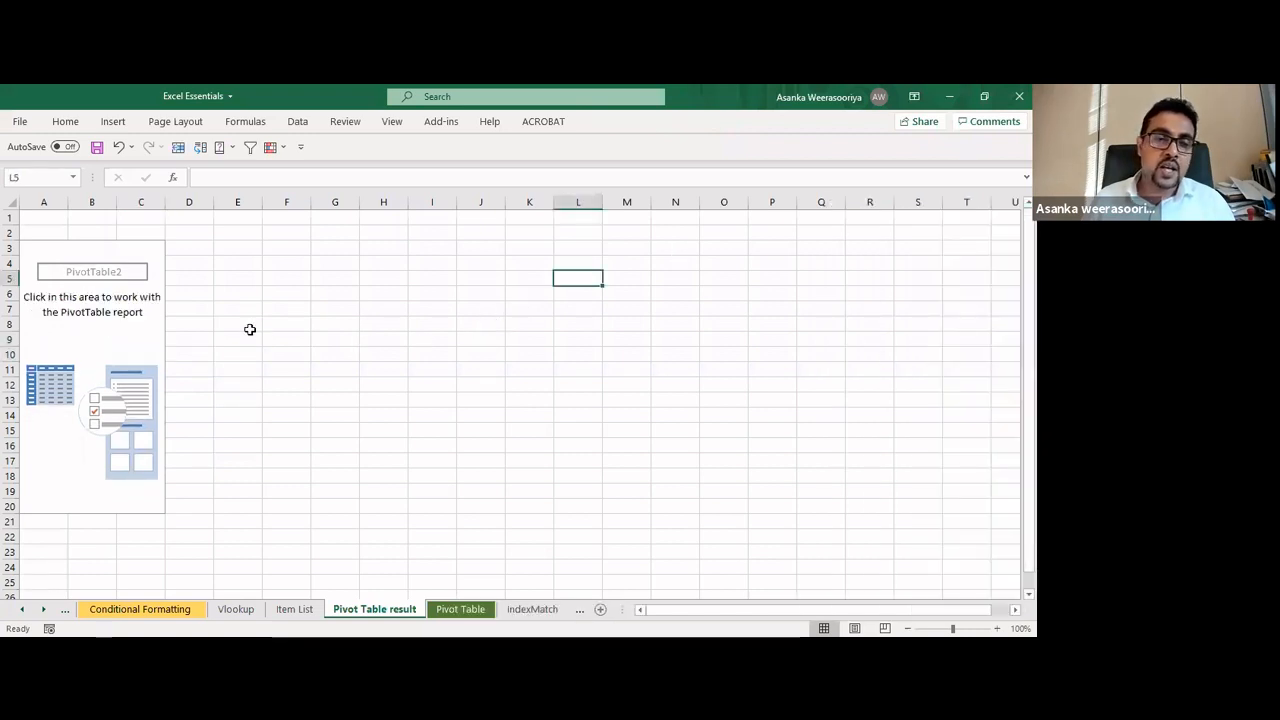
{"action": "left_click", "coordinate": [115, 352]}
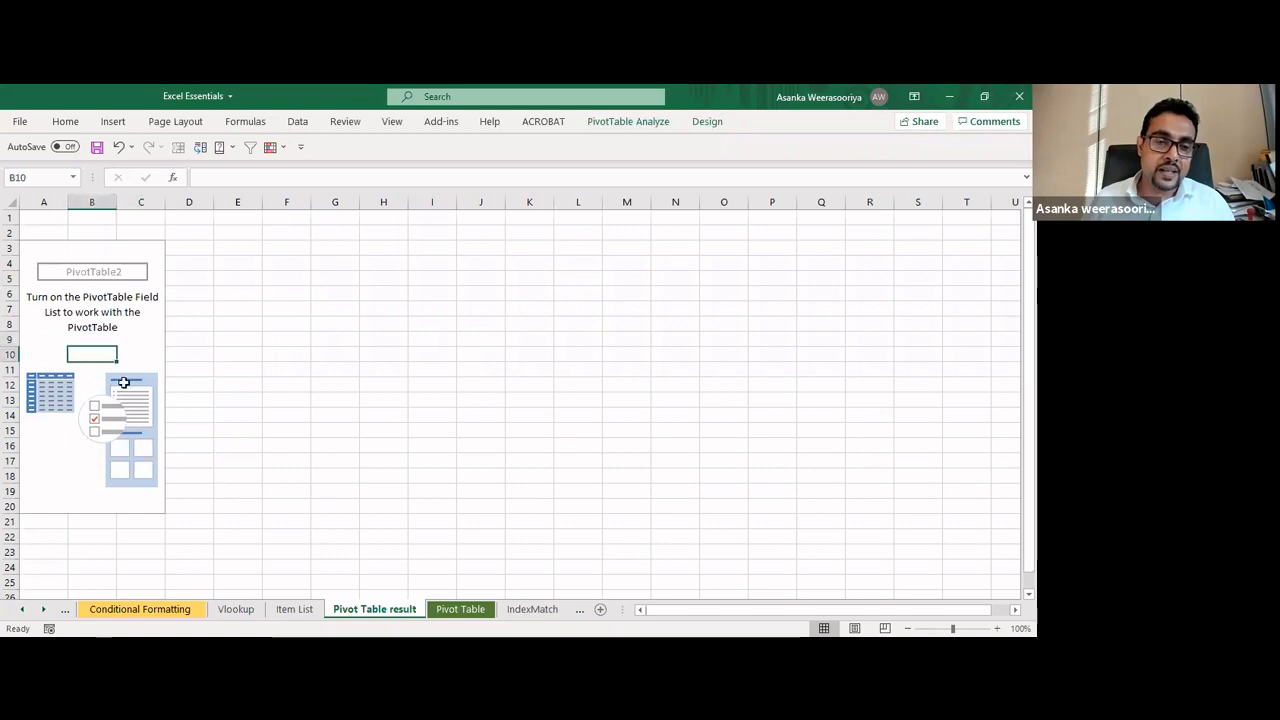
{"action": "left_click", "coordinate": [131, 354]}
{"action": "left_click", "coordinate": [72, 443]}
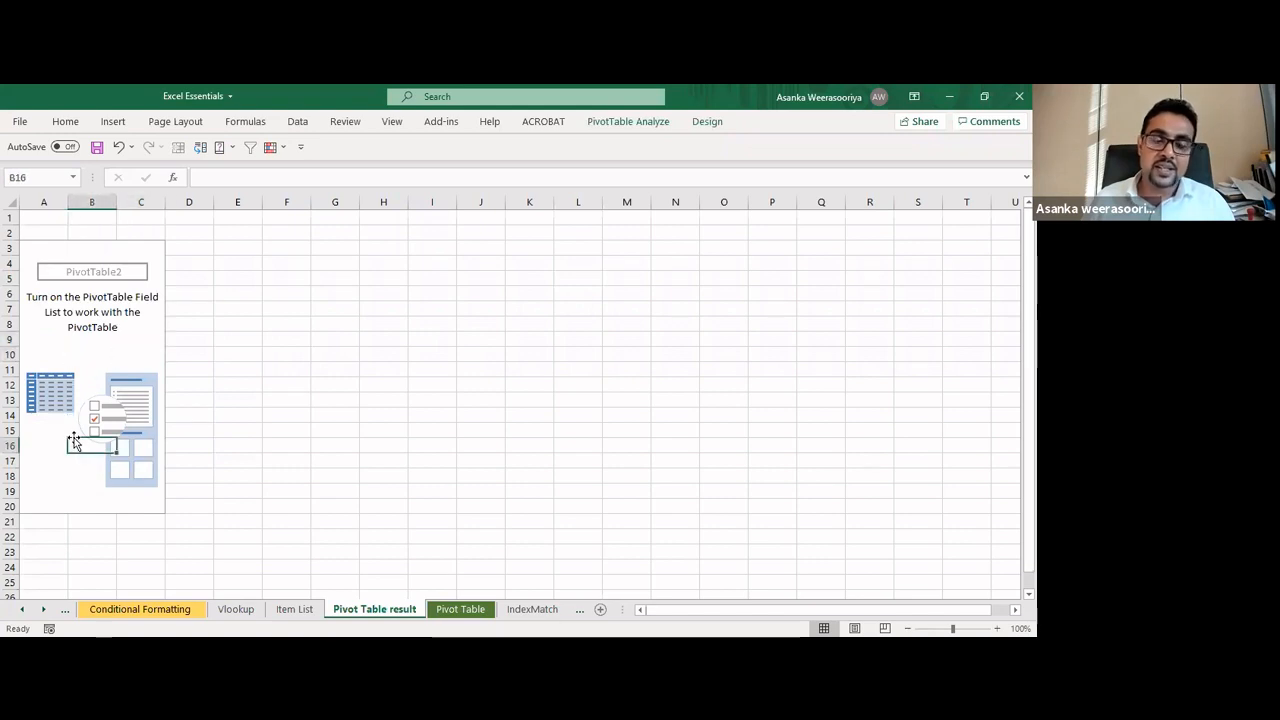
{"action": "left_click", "coordinate": [127, 346]}
{"action": "right_click", "coordinate": [127, 346]}
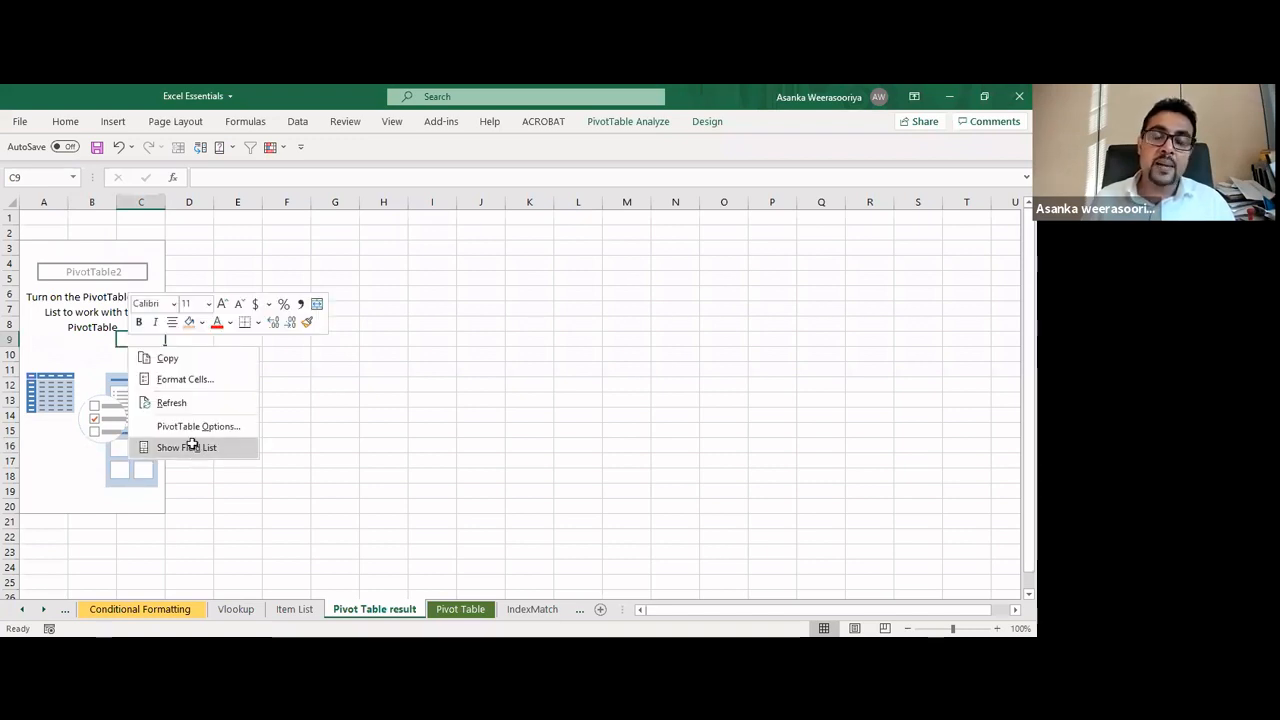
{"action": "left_click", "coordinate": [195, 449]}
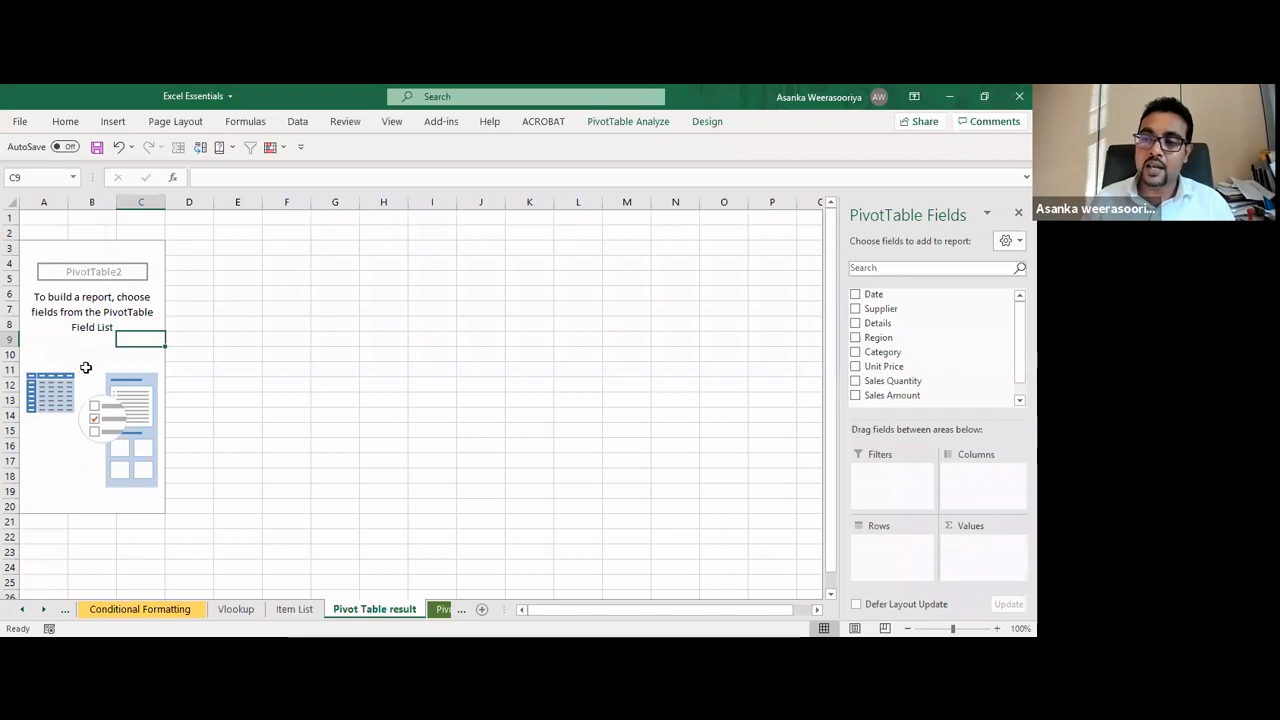
Hide the PivotTable field list, alternate the selection between empty cells and the placeholder, and restore the list from B9
{"action": "left_click", "coordinate": [1017, 212]}
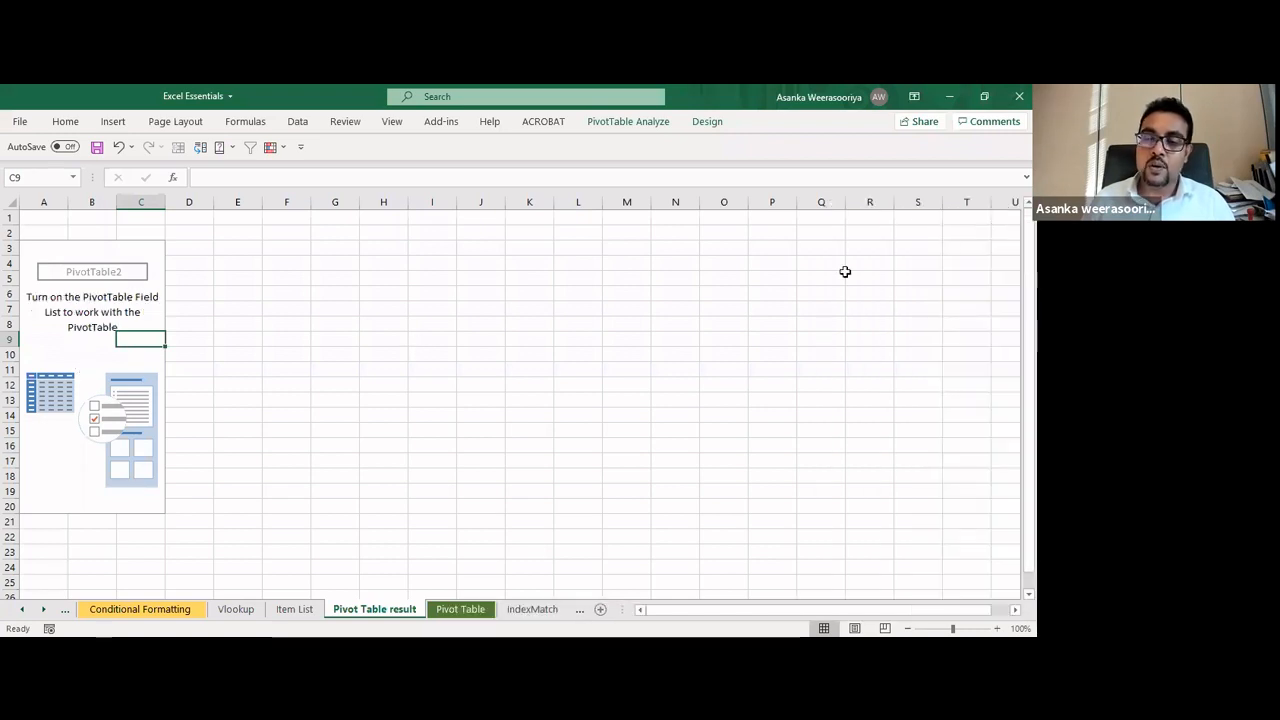
{"action": "left_click", "coordinate": [322, 353]}
{"action": "left_click", "coordinate": [128, 382]}
{"action": "left_click", "coordinate": [540, 355]}
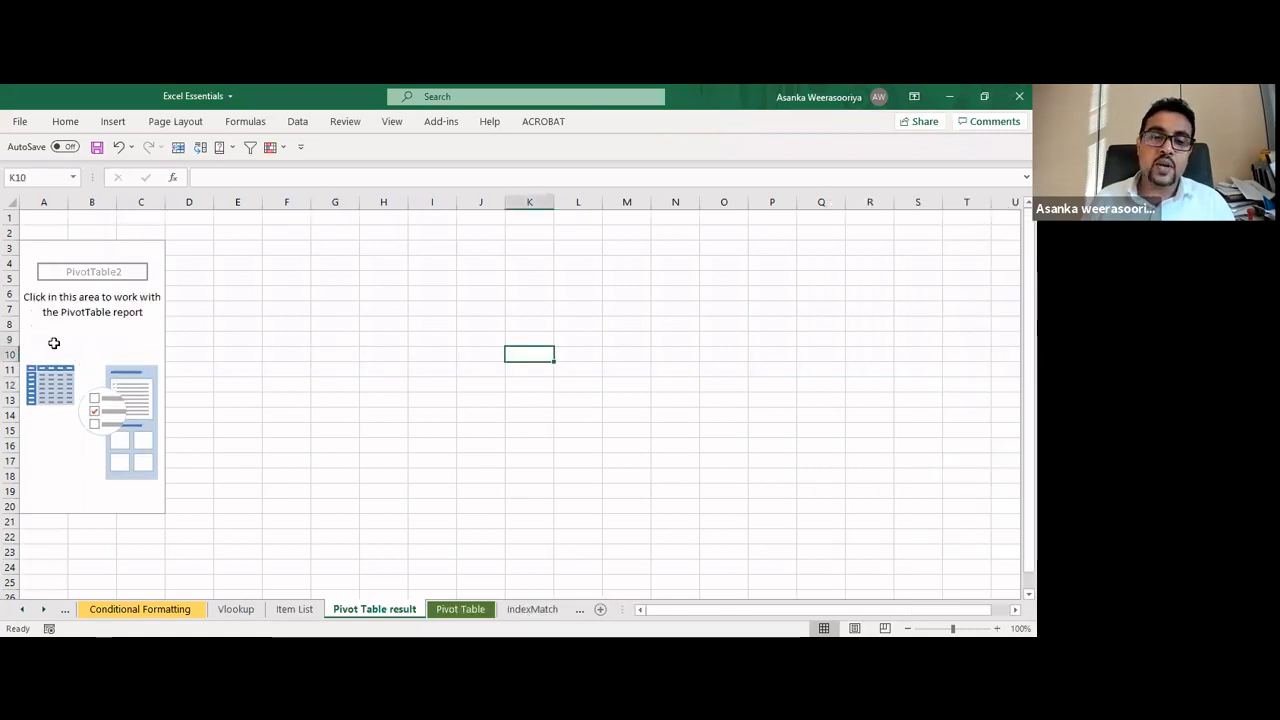
{"action": "left_click", "coordinate": [69, 338]}
{"action": "right_click", "coordinate": [69, 338]}
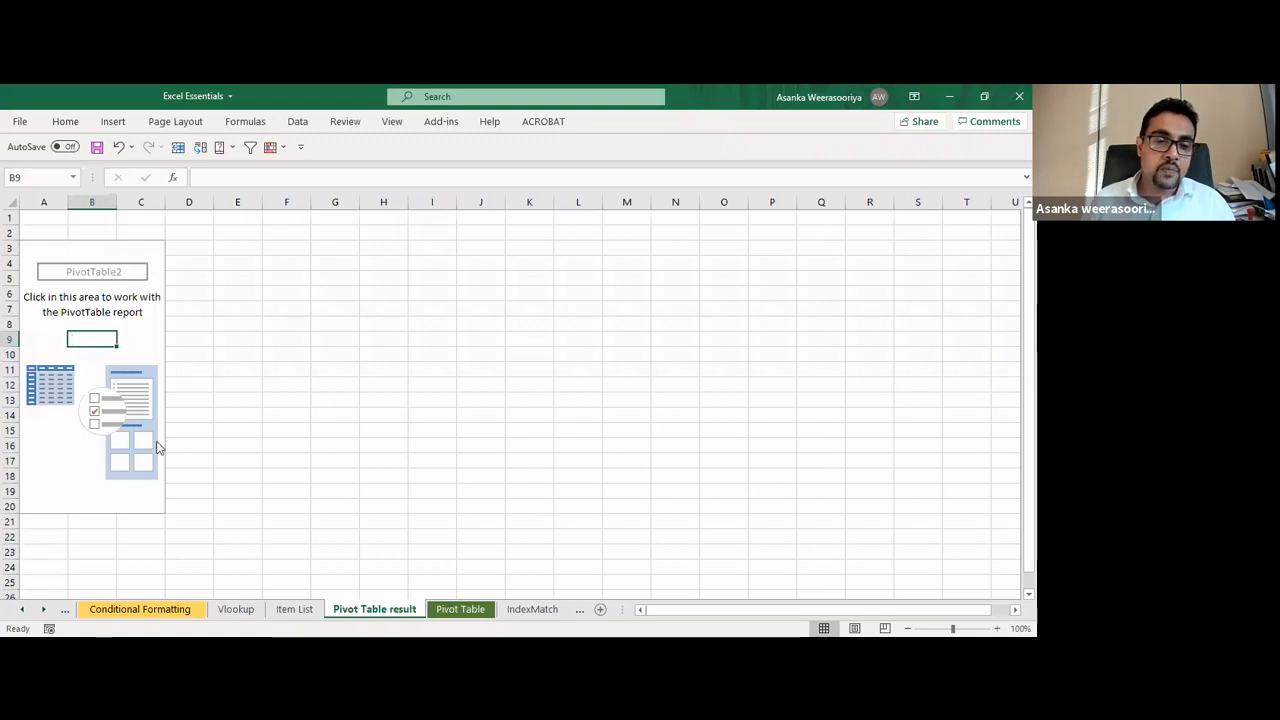
{"action": "left_click", "coordinate": [158, 441]}
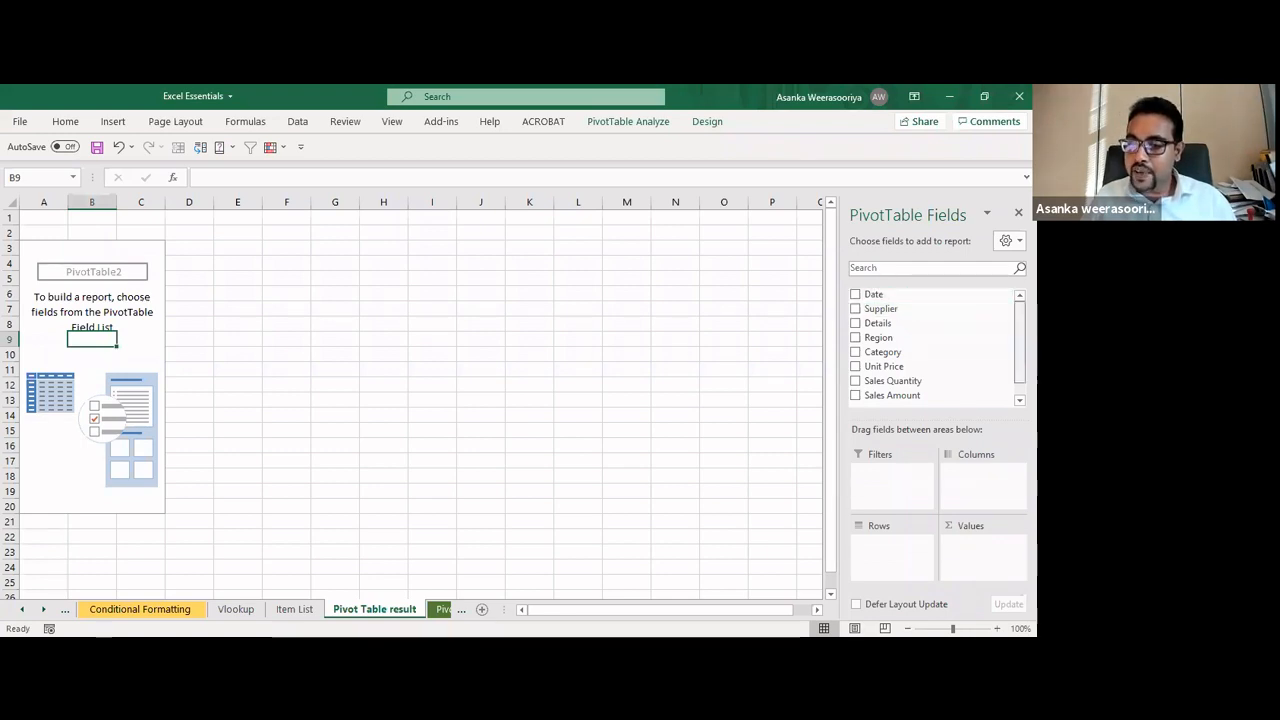
Compare the available PivotTable fields with the column headings of the source data on the Pivot Table sheet
{"action": "scroll", "coordinate": [935, 345], "scroll_direction": "down", "scroll_amount": 1}
{"action": "scroll", "coordinate": [905, 305], "scroll_direction": "up", "scroll_amount": 1}
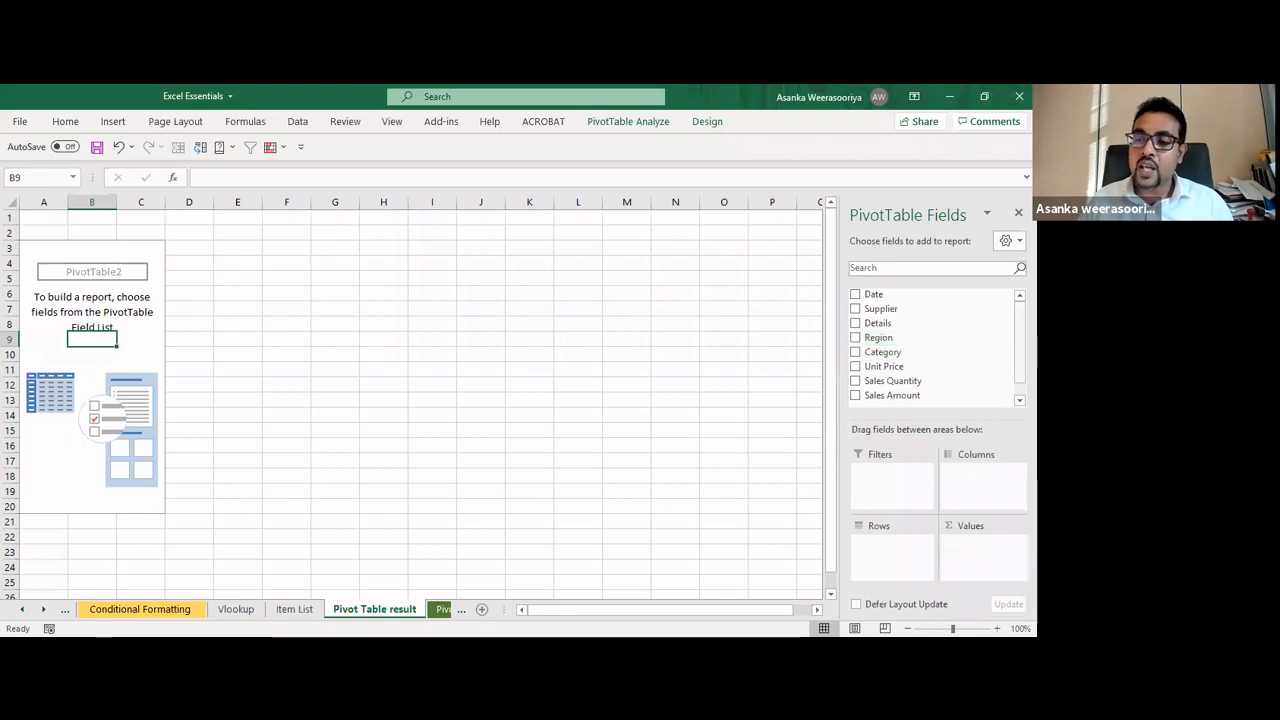
{"action": "scroll", "coordinate": [935, 345], "scroll_direction": "down", "scroll_amount": 1}
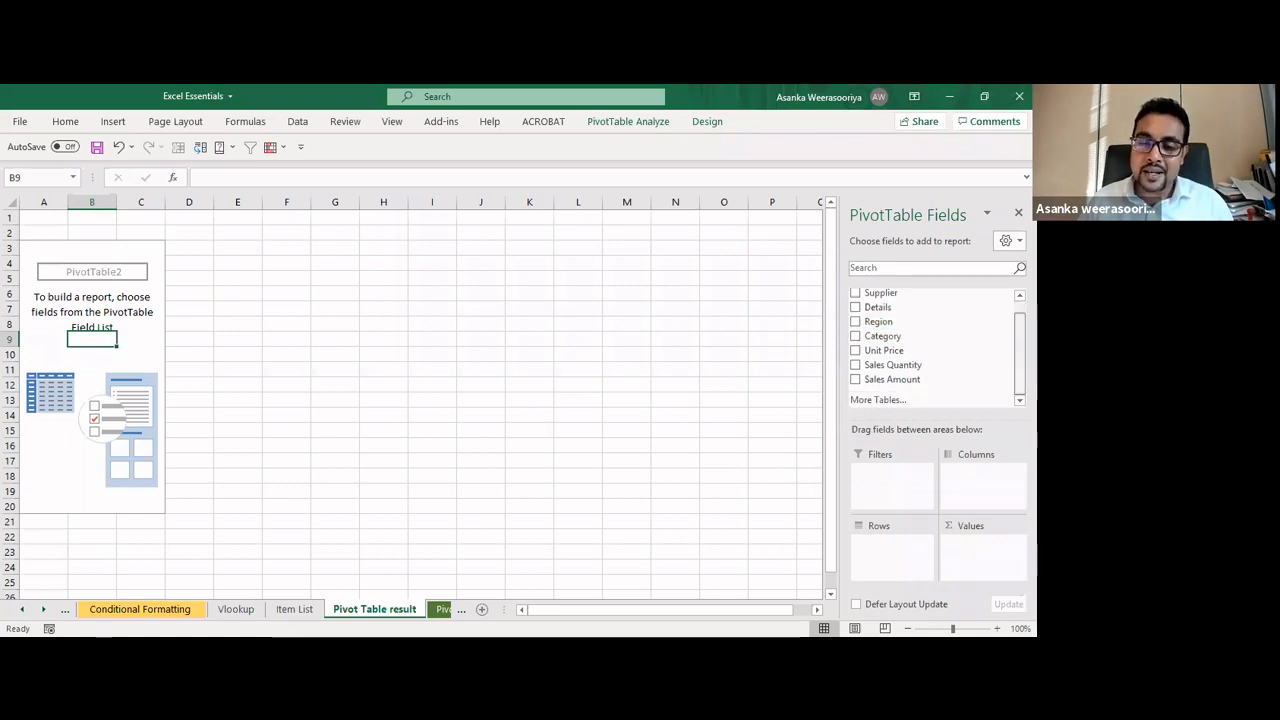
{"action": "scroll", "coordinate": [935, 345], "scroll_direction": "up", "scroll_amount": 1}
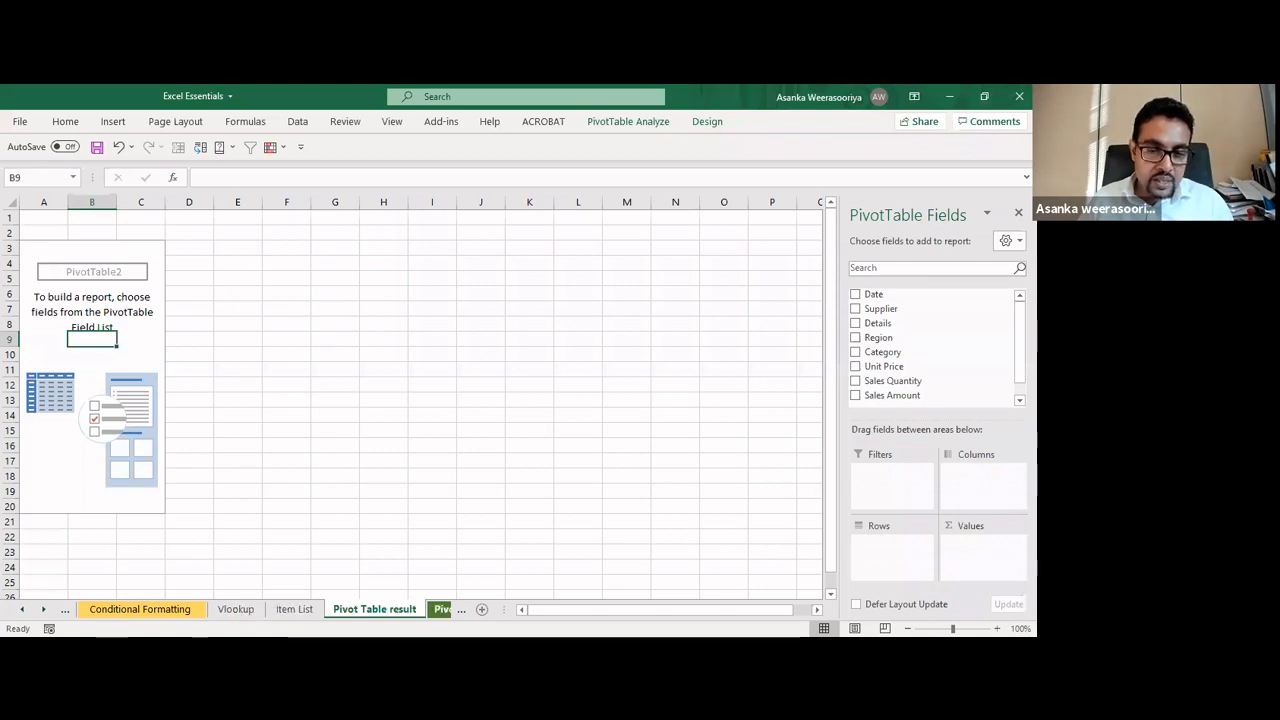
{"action": "left_click", "coordinate": [441, 609]}
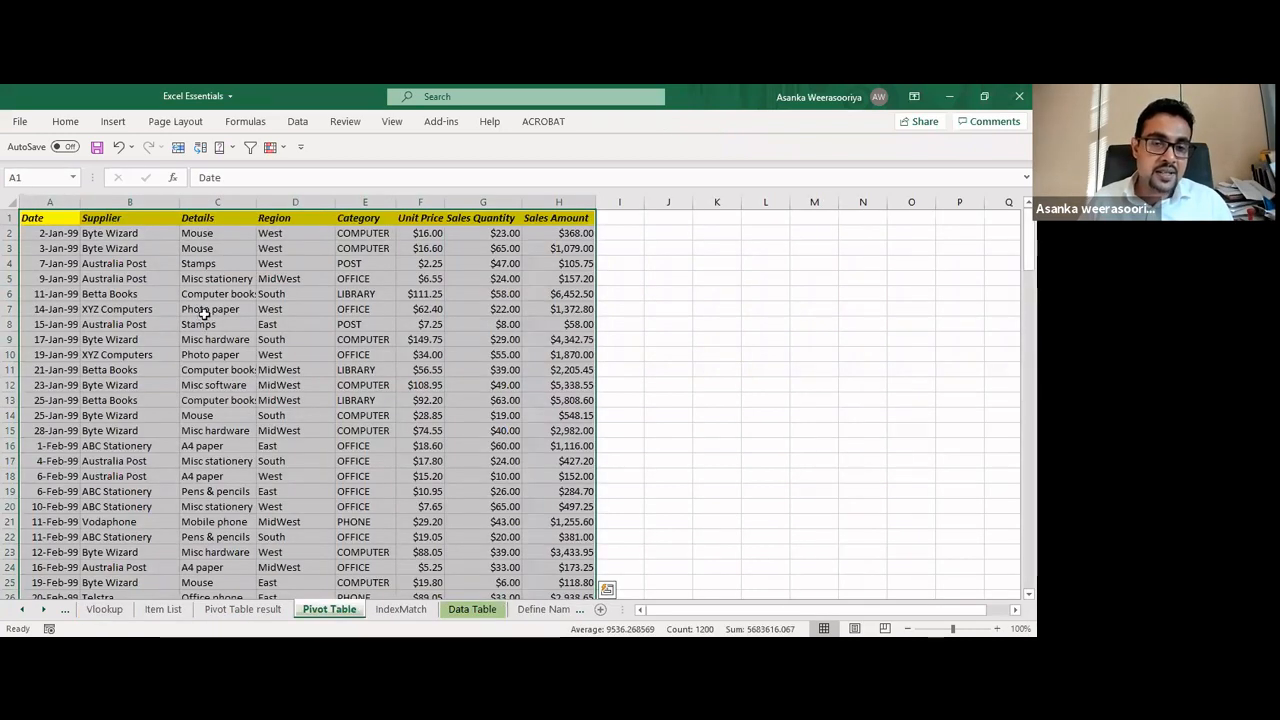
{"action": "left_click", "coordinate": [205, 324]}
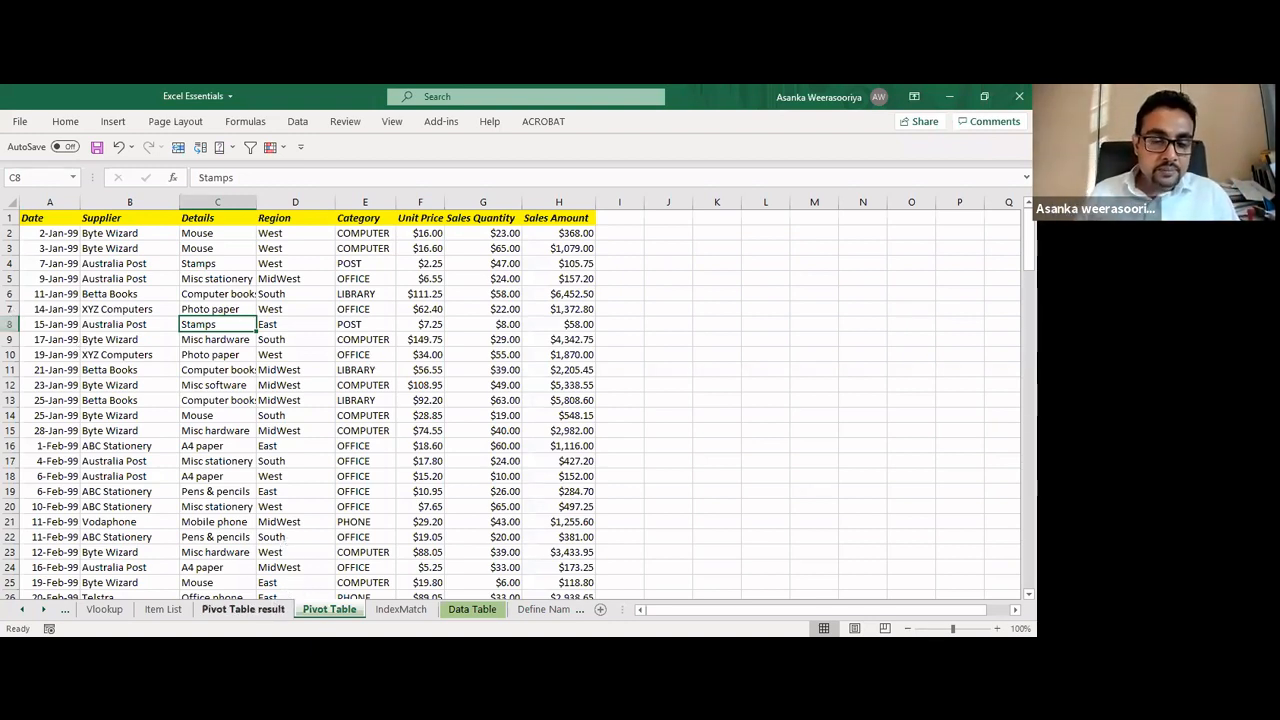
{"action": "left_click", "coordinate": [245, 609]}
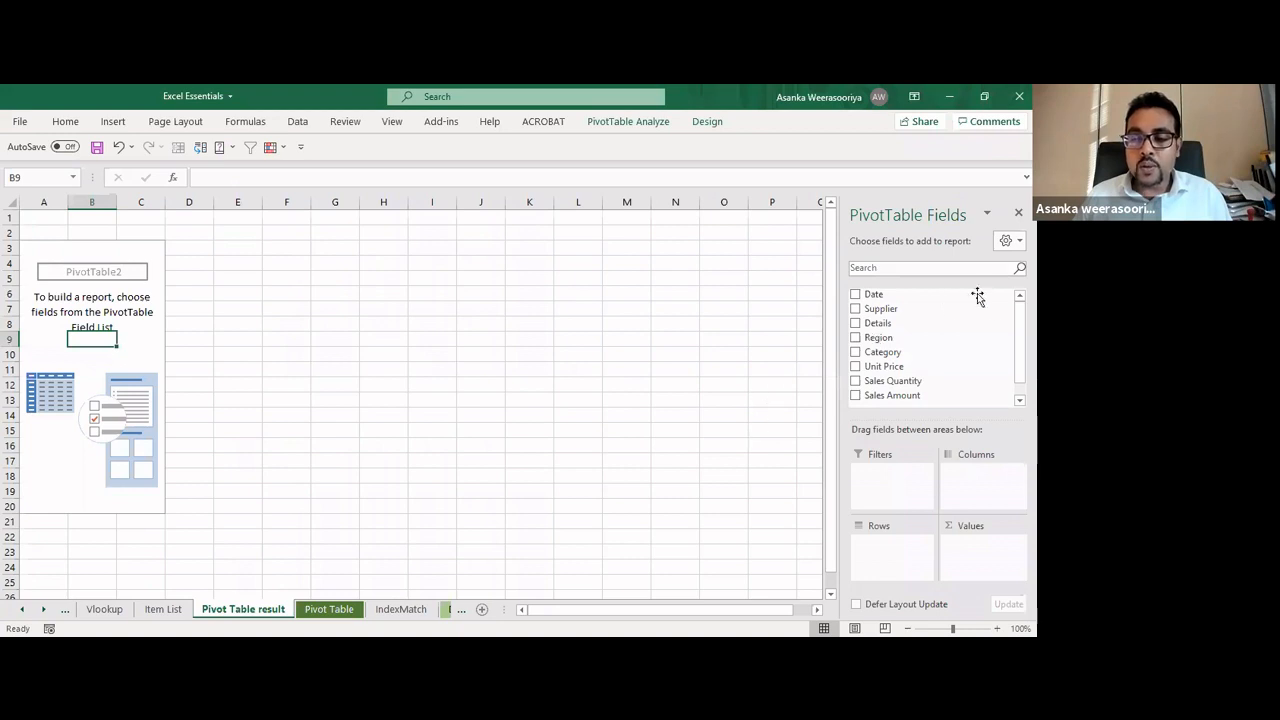
Add the Region field to the PivotTable's columns and move it to the rows, undoing a trial removal of the field
{"action": "scroll", "coordinate": [1008, 326], "scroll_direction": "down", "scroll_amount": 1}
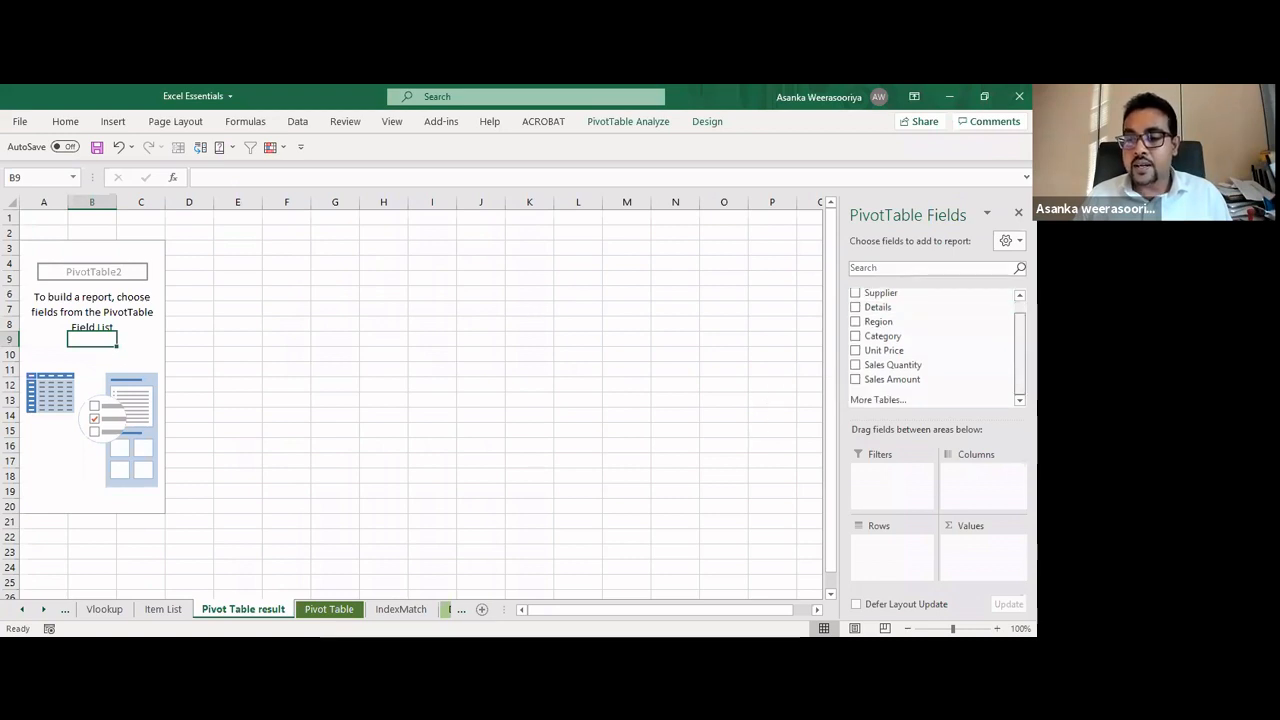
{"action": "scroll", "coordinate": [1012, 322], "scroll_direction": "up", "scroll_amount": 1}
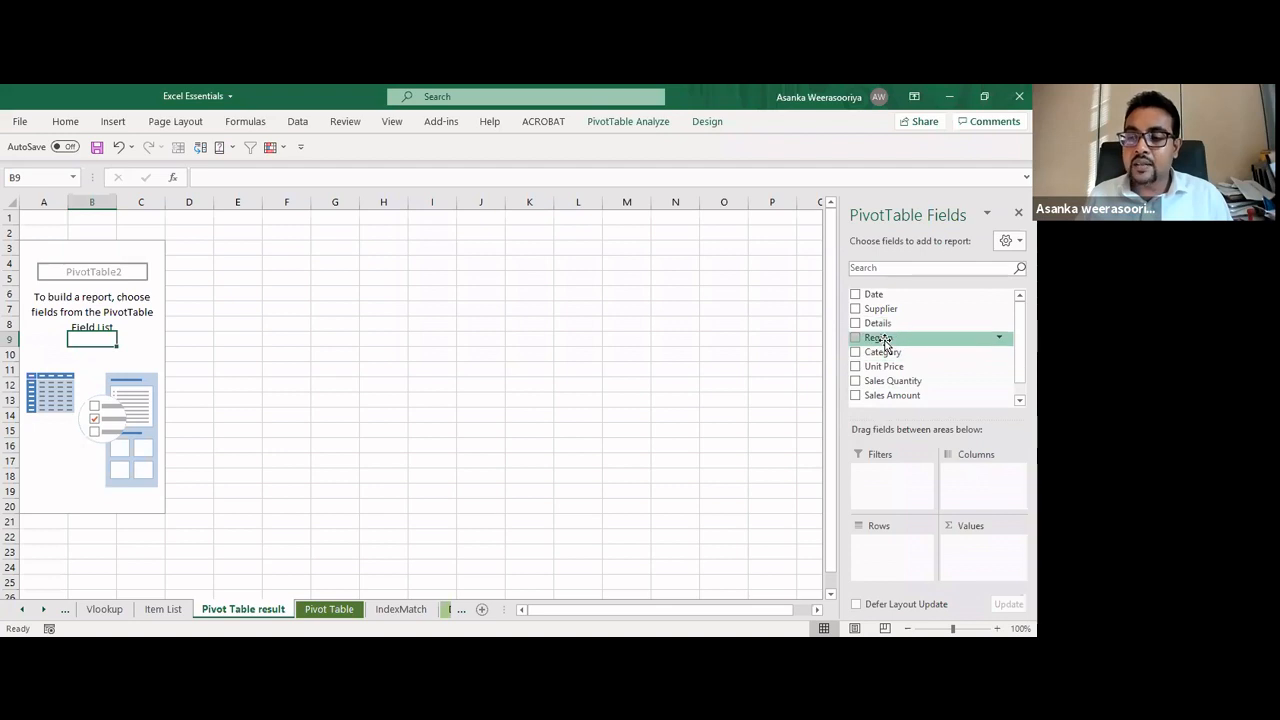
{"action": "left_click_drag", "start_coordinate": [884, 344], "coordinate": [975, 497]}
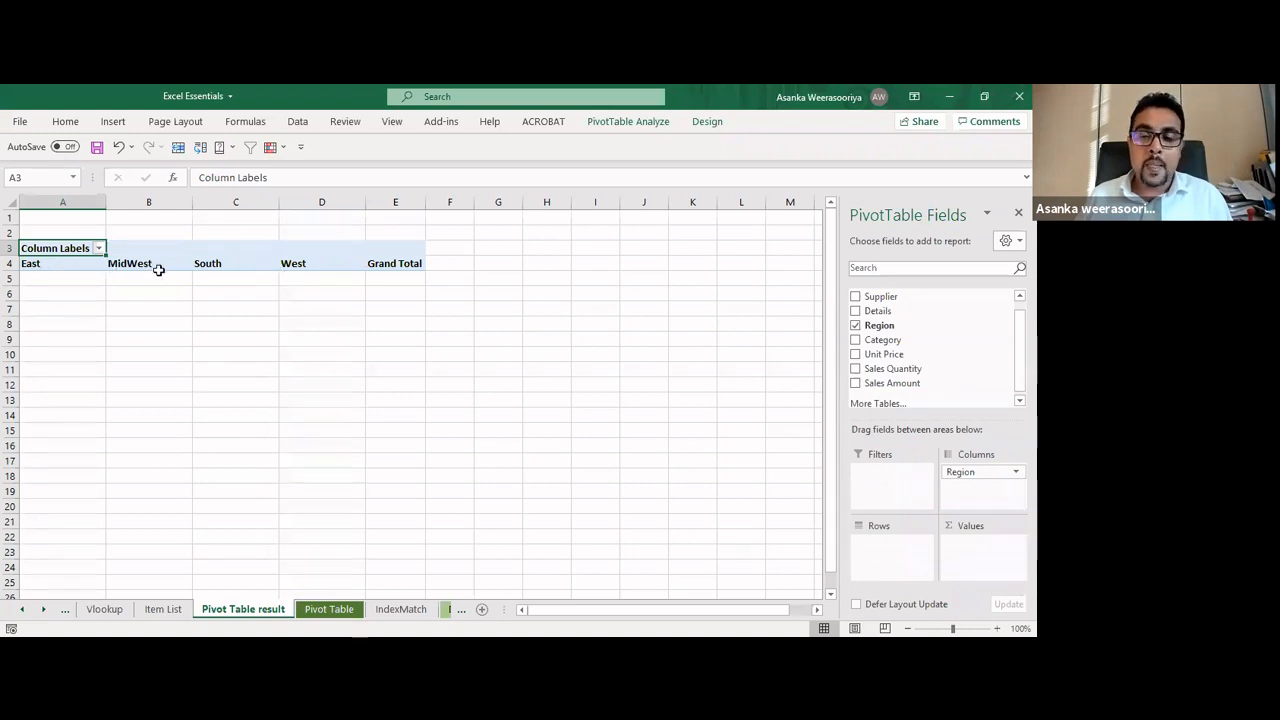
{"action": "left_click_drag", "start_coordinate": [983, 472], "coordinate": [900, 552]}
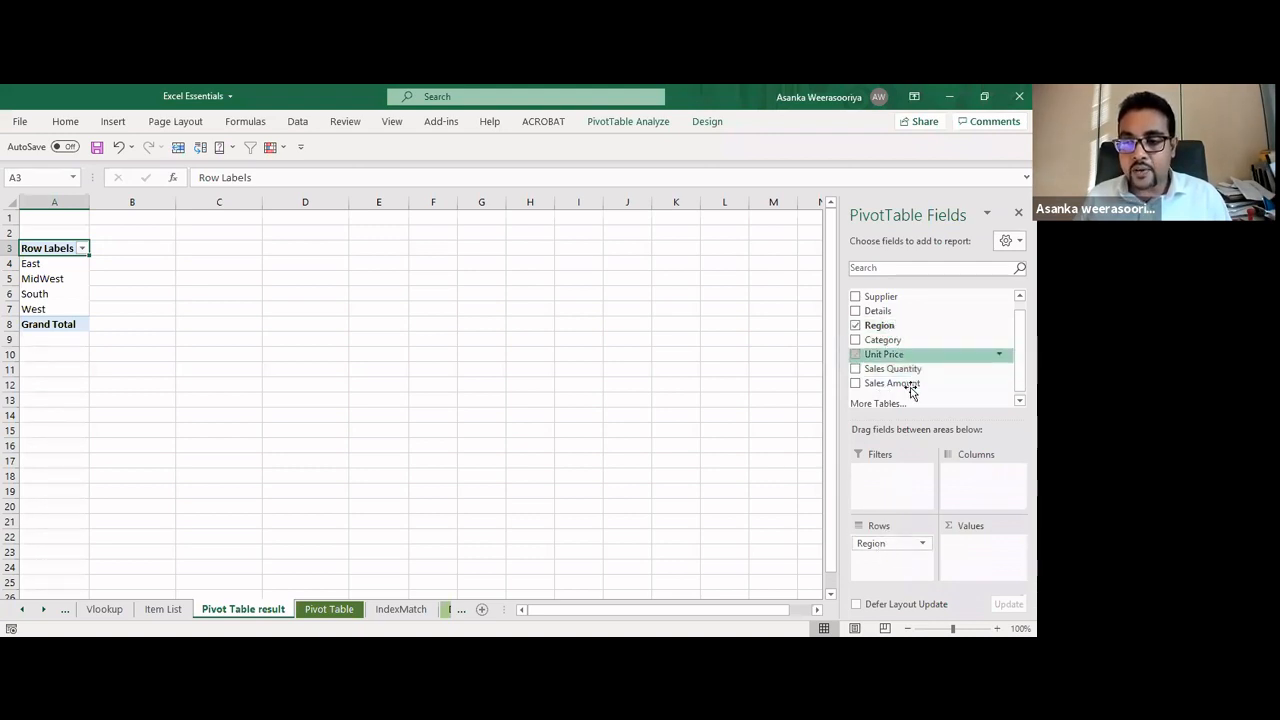
{"action": "left_click", "coordinate": [855, 326]}
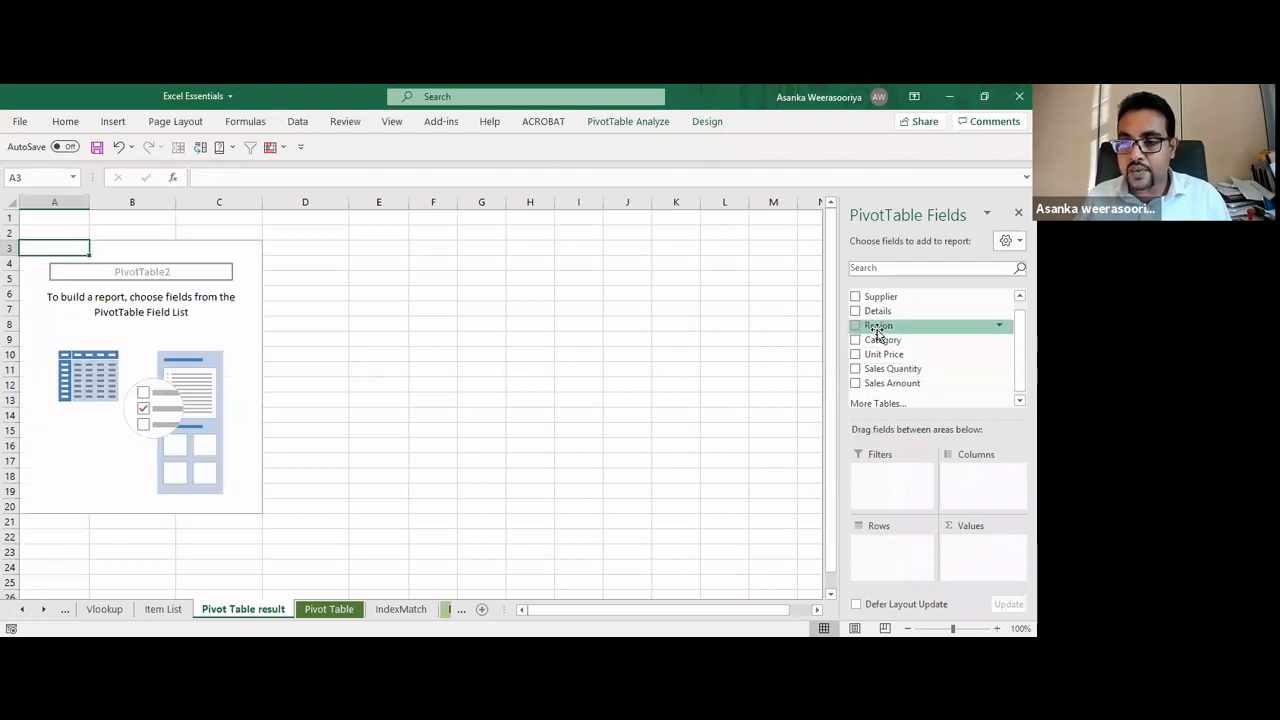
{"action": "key", "text": "ctrl+z"}
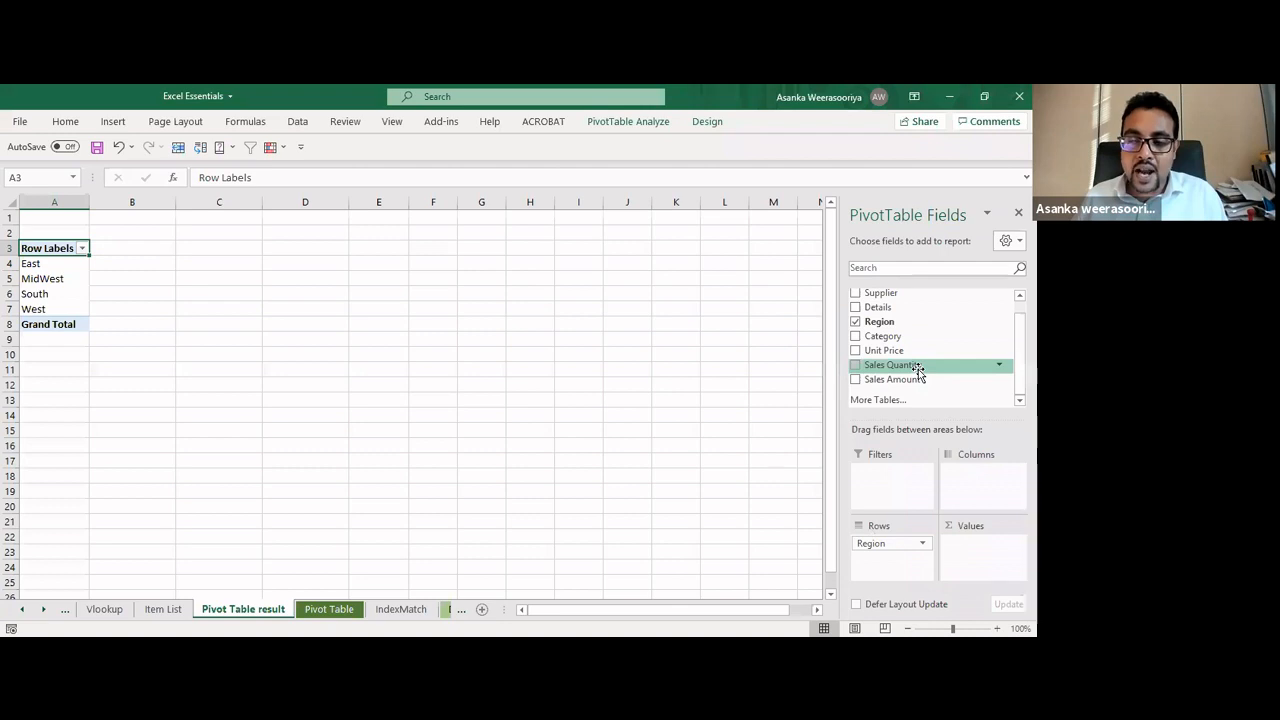
Add Sales Quantity to the PivotTable values and check the summary against the source data on the Pivot Table sheet
{"action": "left_click_drag", "start_coordinate": [917, 370], "coordinate": [977, 554]}
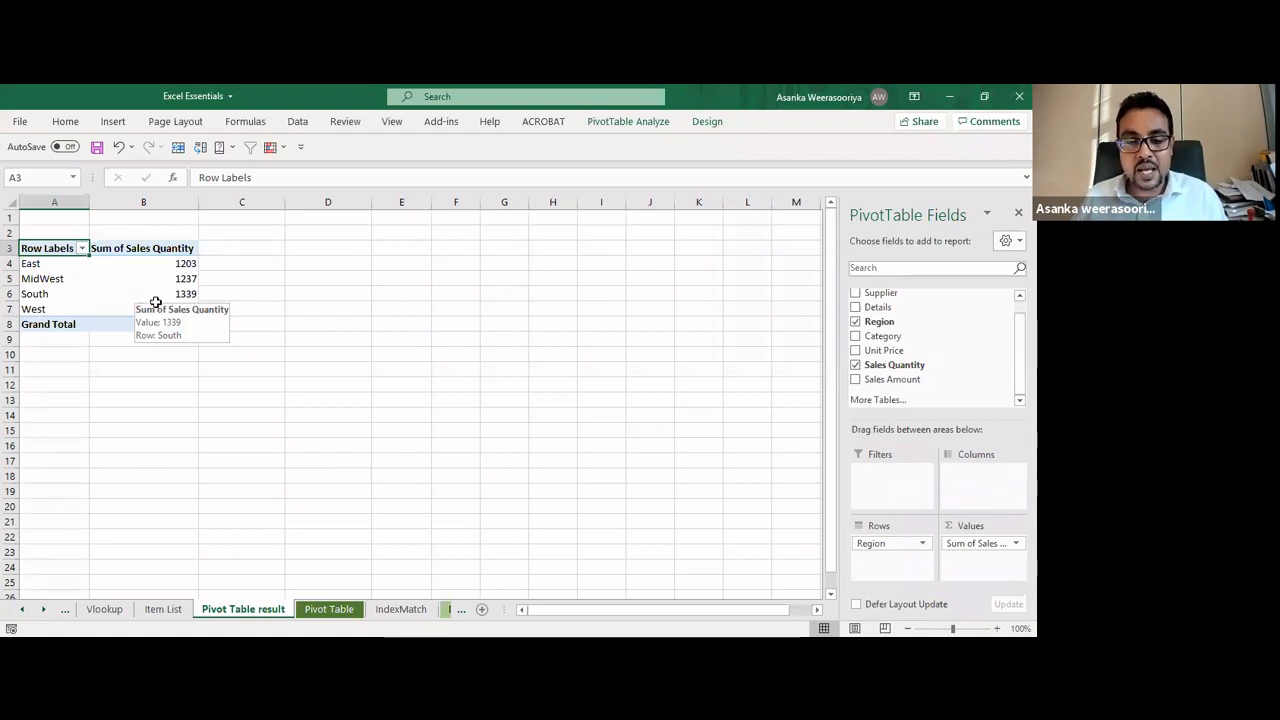
{"action": "left_click", "coordinate": [340, 607]}
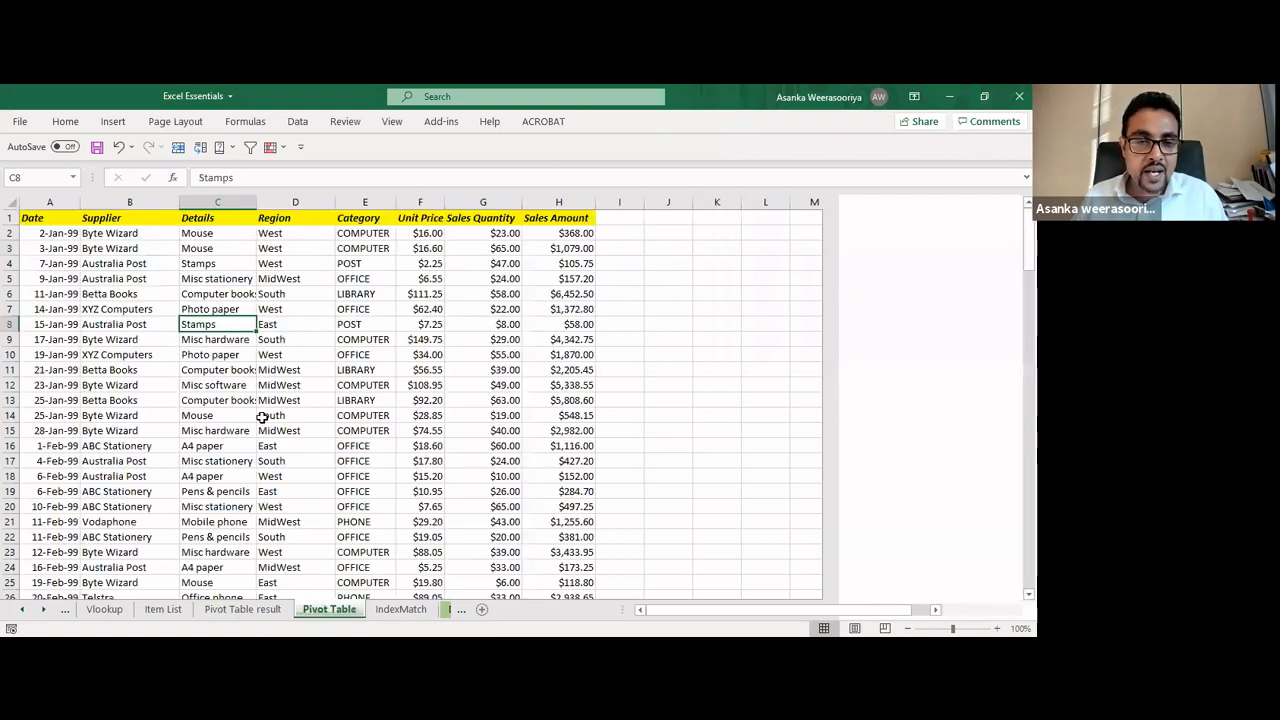
{"action": "left_click", "coordinate": [262, 609]}
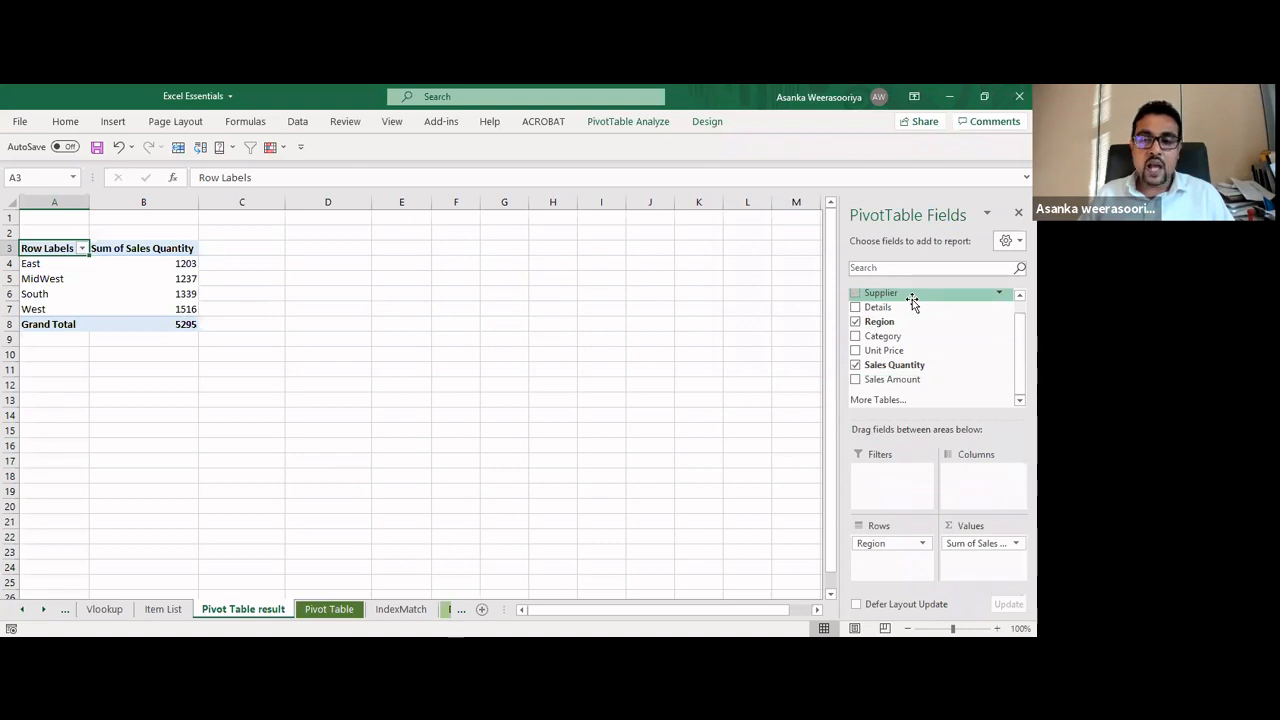
Add the Supplier field to the PivotTable's columns, remove it, and place it in the columns again
{"action": "scroll", "coordinate": [930, 340], "scroll_direction": "up", "scroll_amount": 1}
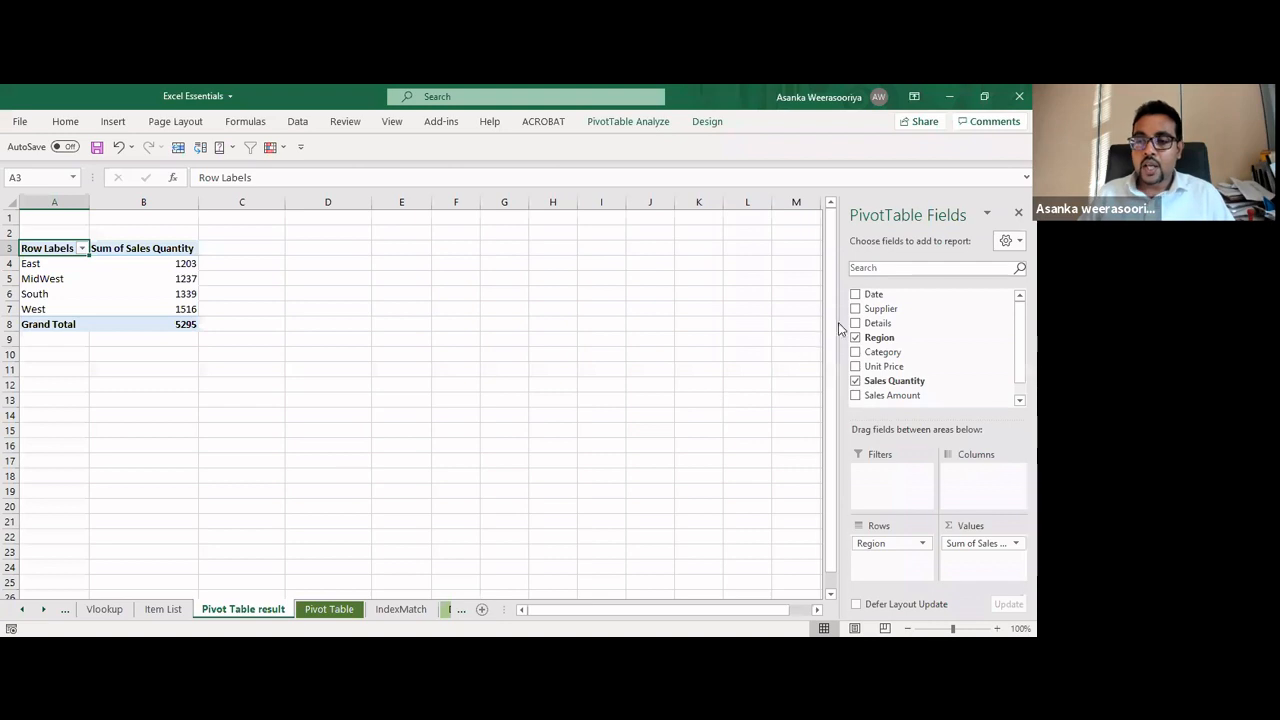
{"action": "left_click_drag", "start_coordinate": [877, 316], "coordinate": [987, 479]}
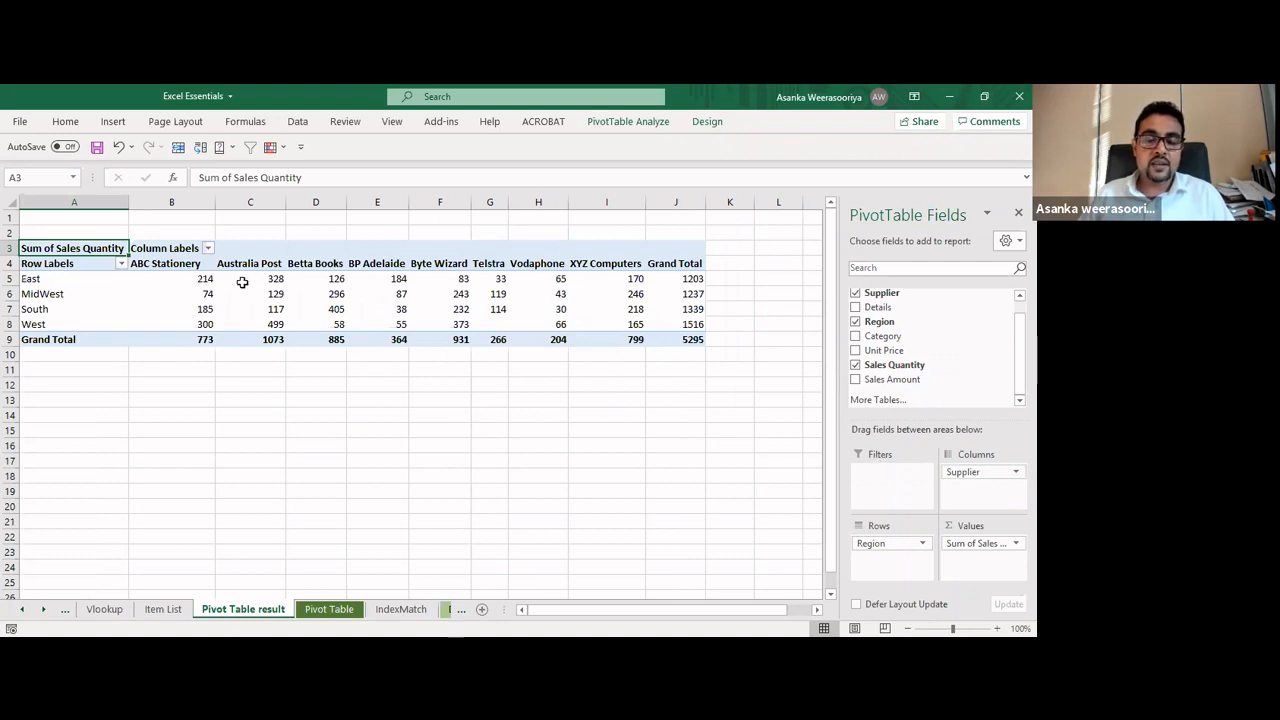
{"action": "mouse_move", "coordinate": [242, 283]}
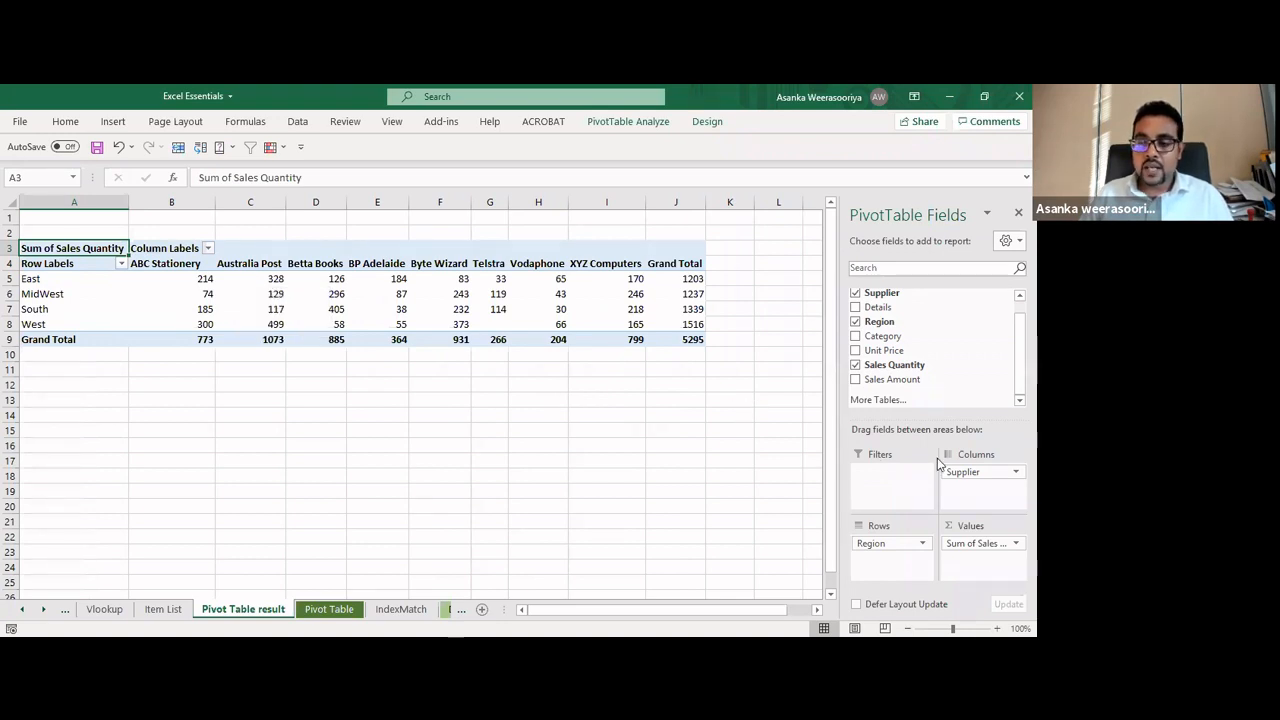
{"action": "left_click", "coordinate": [854, 293]}
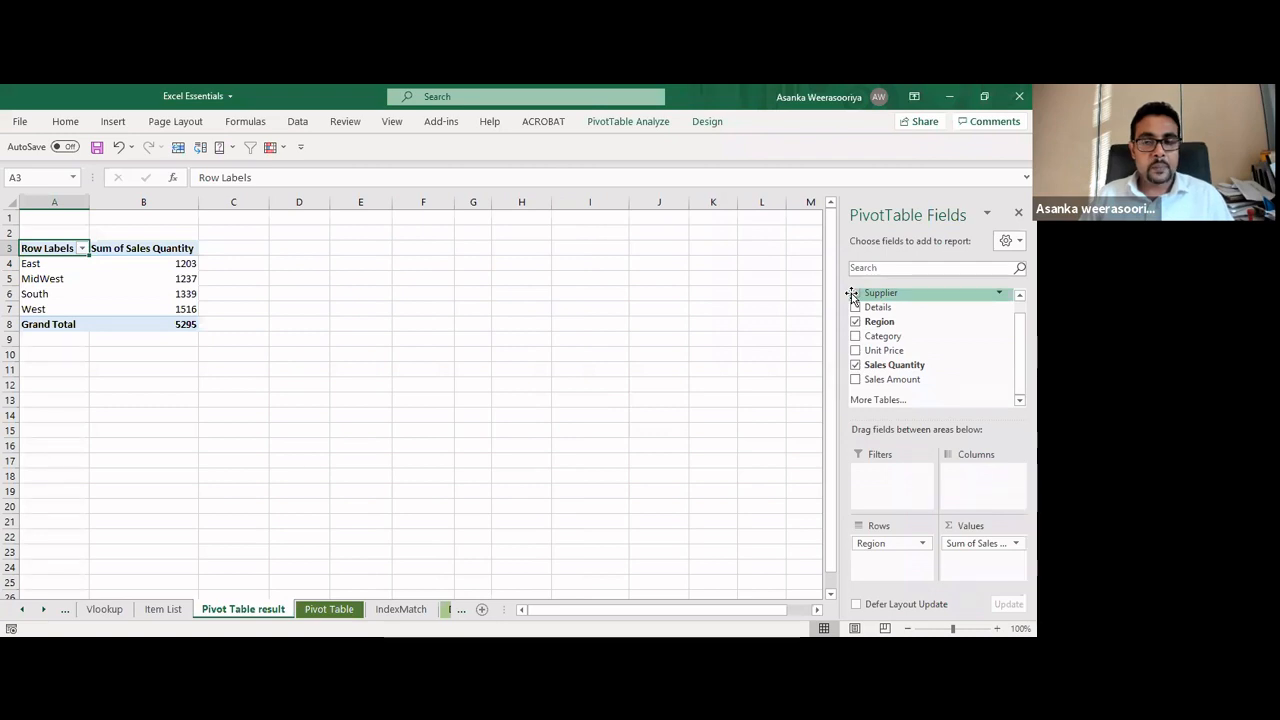
{"action": "left_click_drag", "start_coordinate": [866, 295], "coordinate": [976, 480]}
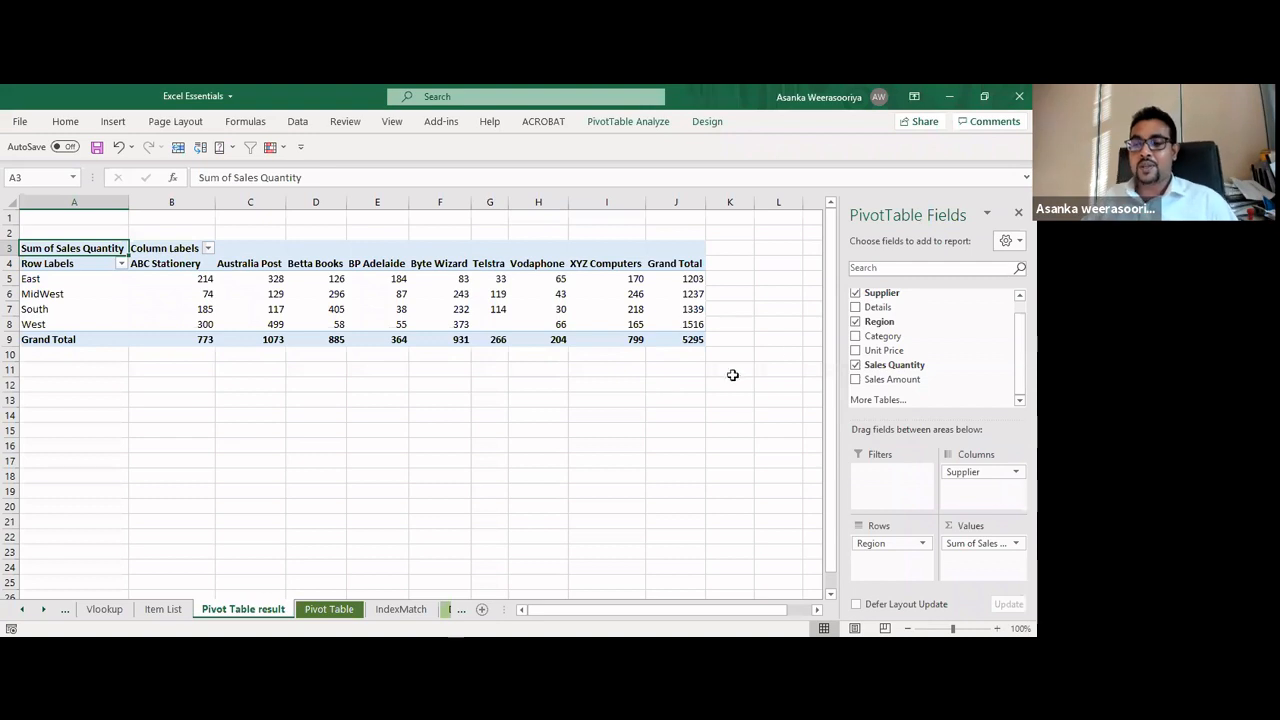
Rearrange the pivot table so Supplier is in the rows and Region is in the columns
{"action": "left_click", "coordinate": [856, 293]}
{"action": "left_click", "coordinate": [856, 321]}
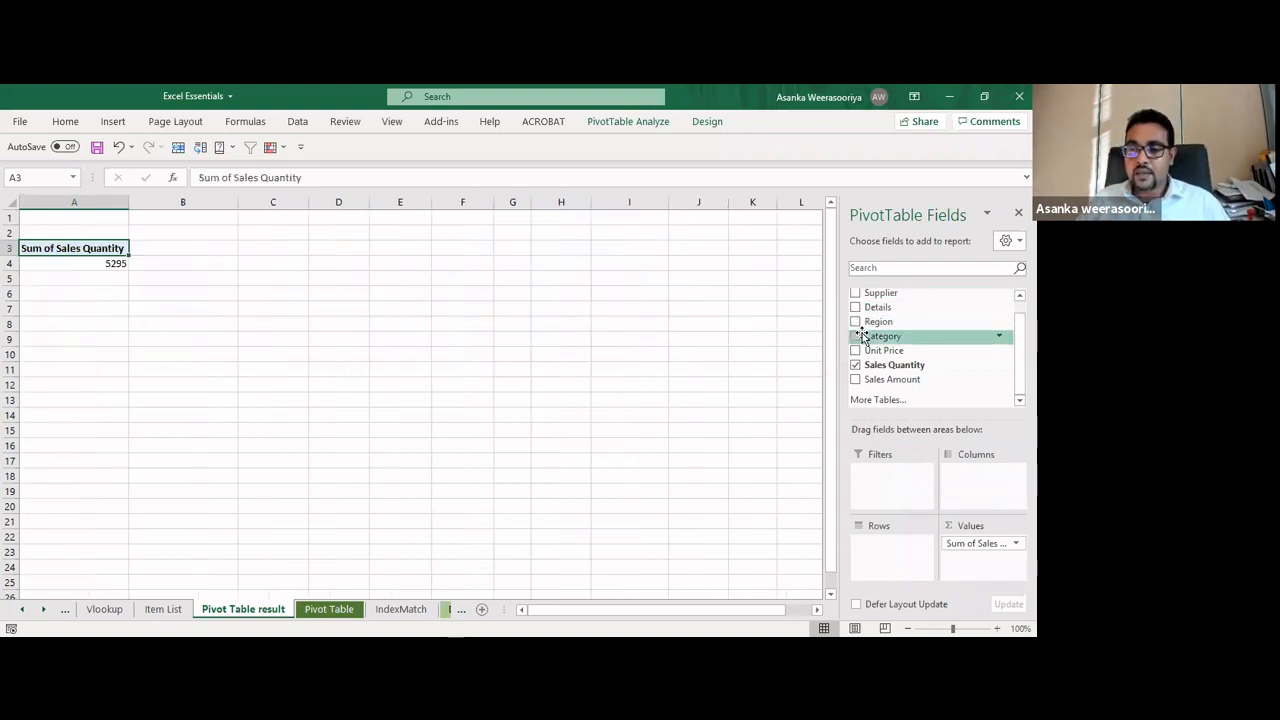
{"action": "left_click_drag", "start_coordinate": [880, 293], "coordinate": [889, 551]}
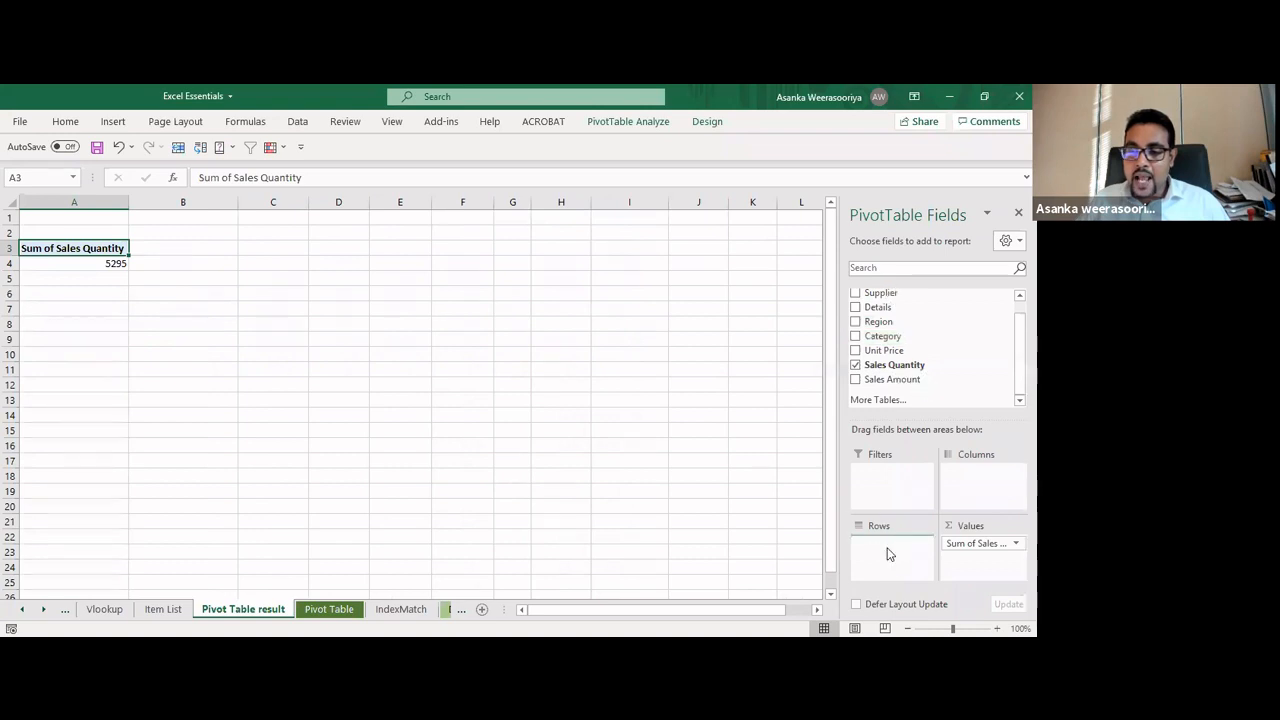
{"action": "left_click_drag", "start_coordinate": [878, 322], "coordinate": [970, 480]}
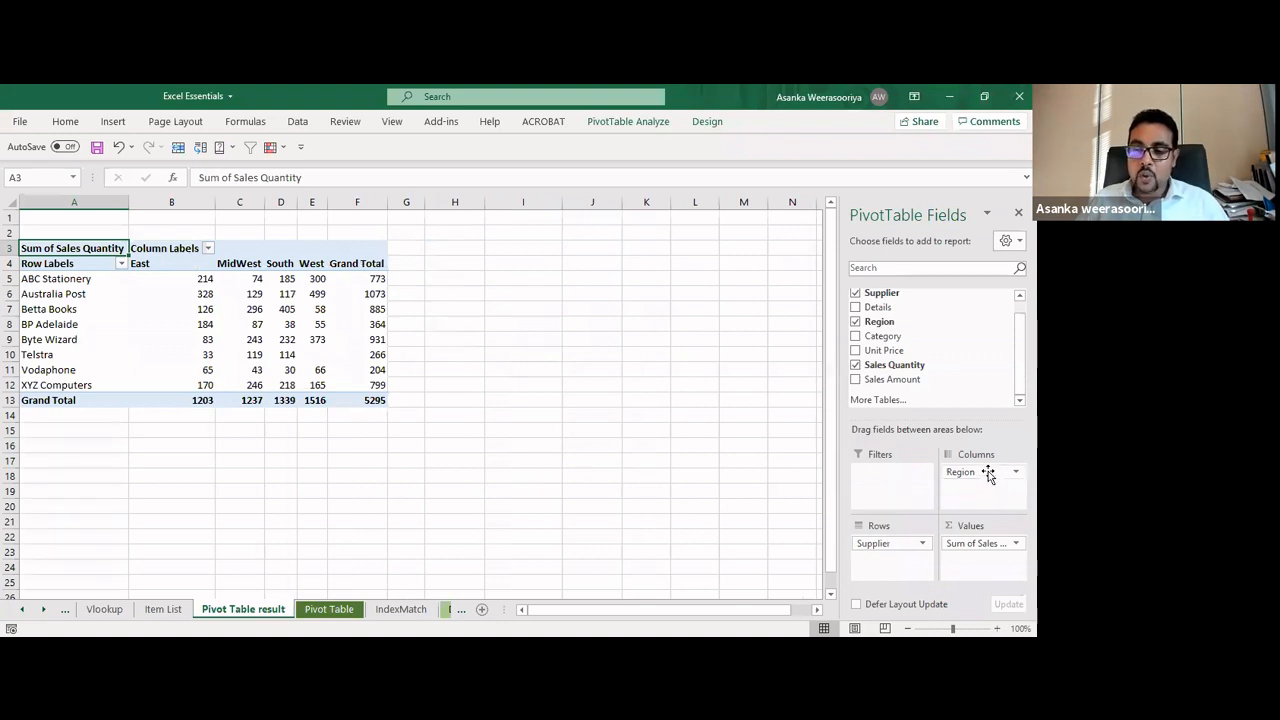
Nest Region beneath Supplier in the pivot rows and collapse every supplier group except ABC Stationery
{"action": "left_click_drag", "start_coordinate": [985, 475], "coordinate": [871, 559]}
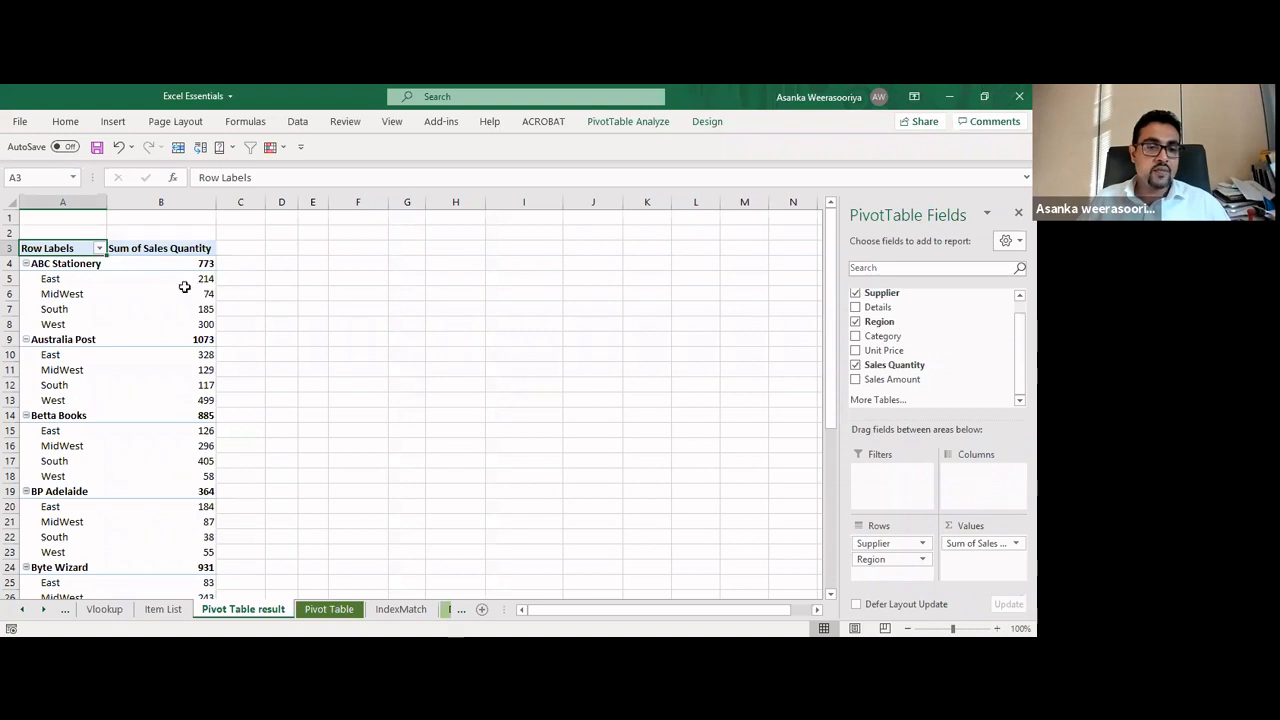
{"action": "left_click", "coordinate": [24, 263]}
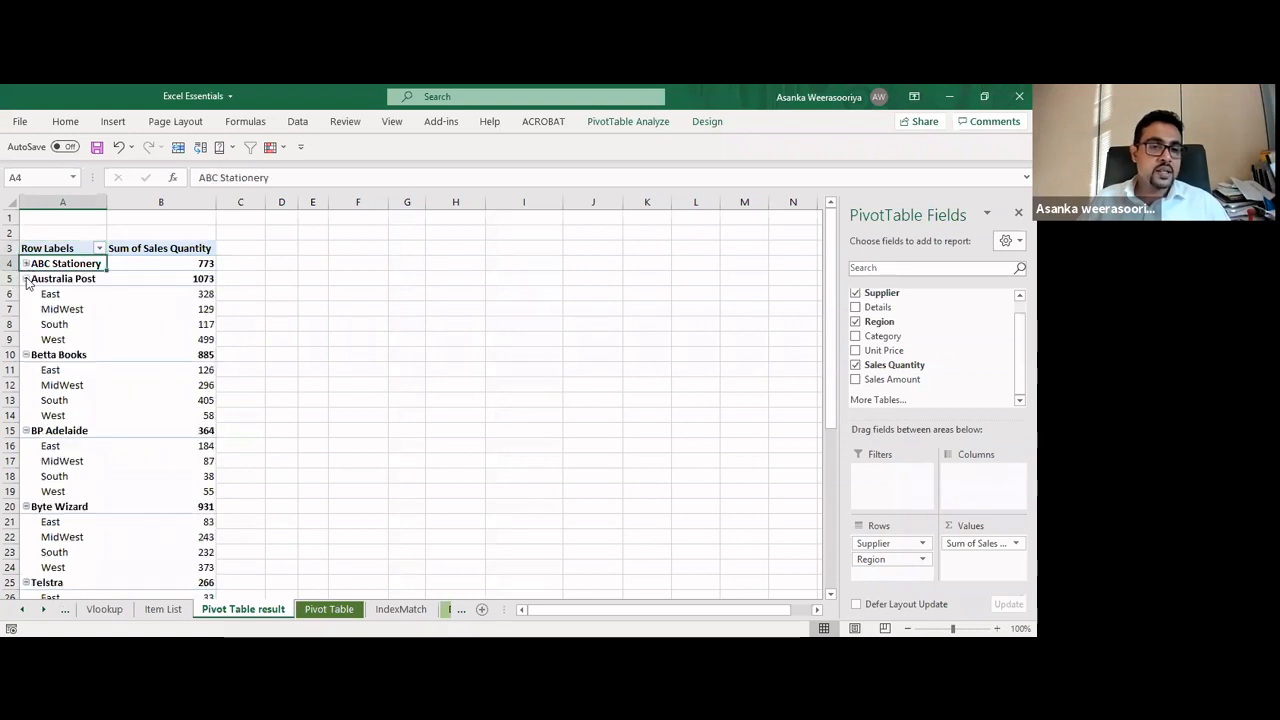
{"action": "left_click", "coordinate": [25, 279]}
{"action": "left_click", "coordinate": [26, 294]}
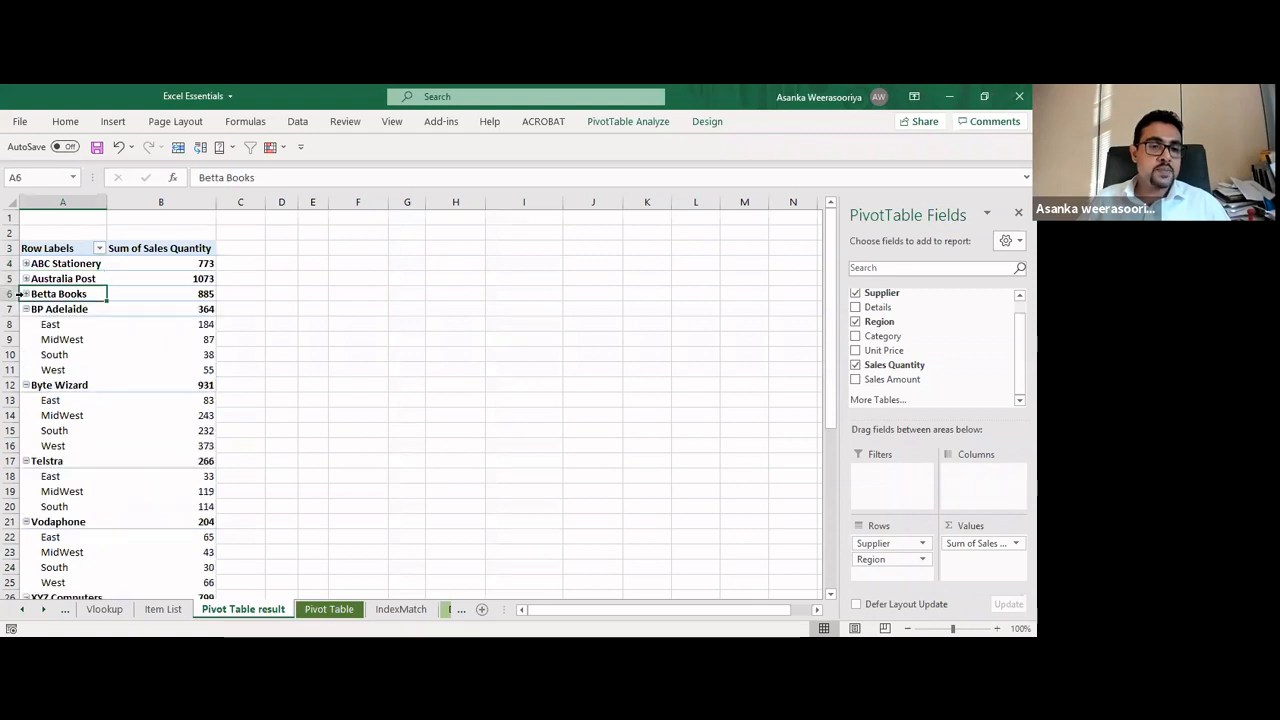
{"action": "left_click", "coordinate": [25, 309]}
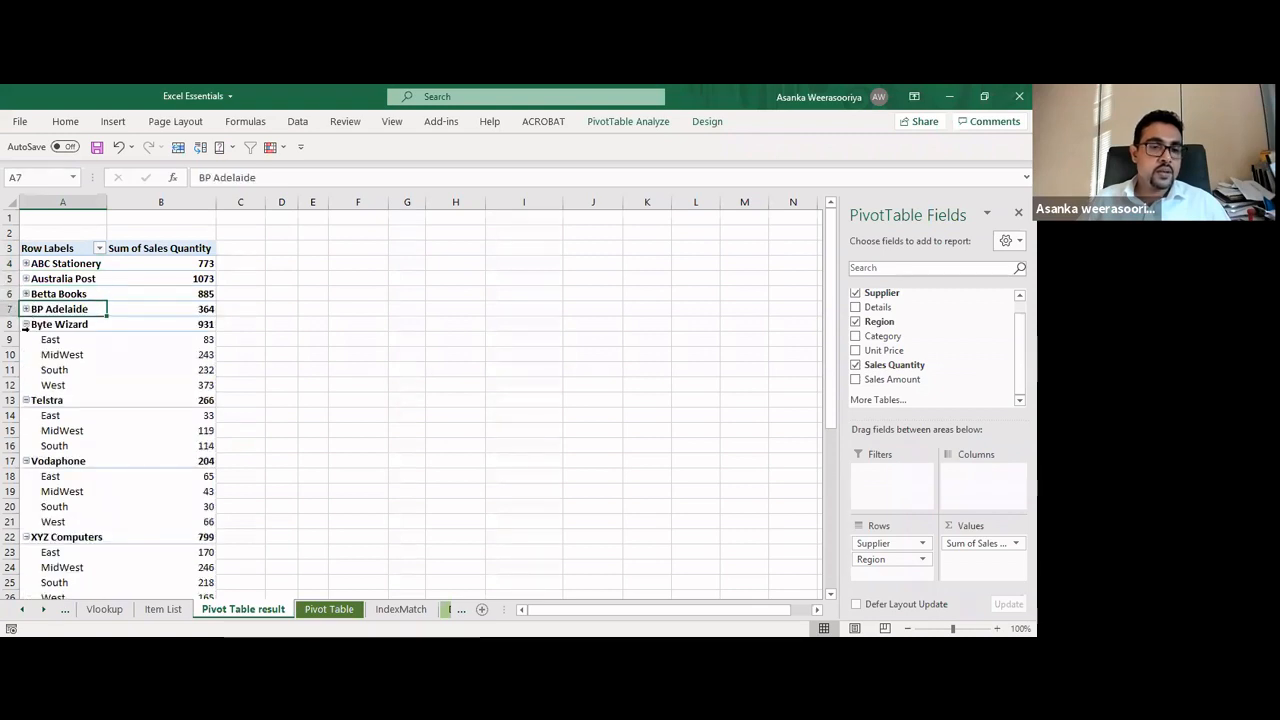
{"action": "left_click", "coordinate": [25, 325]}
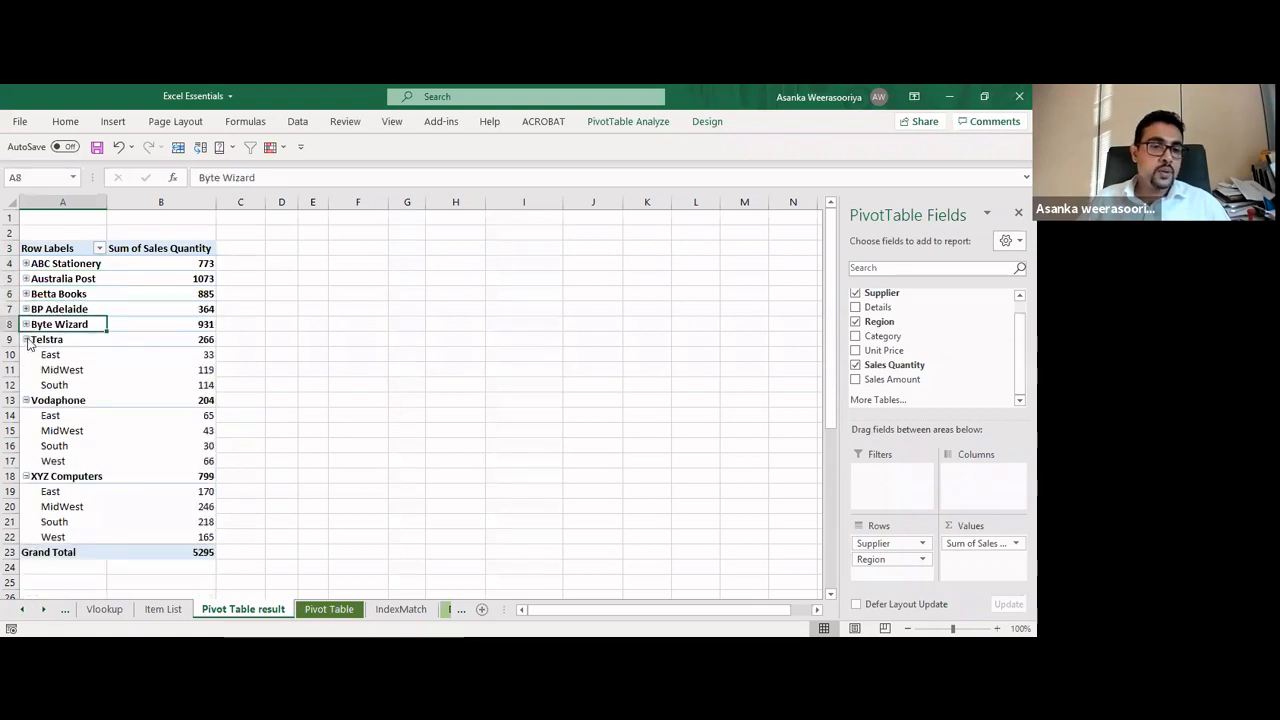
{"action": "left_click", "coordinate": [26, 340]}
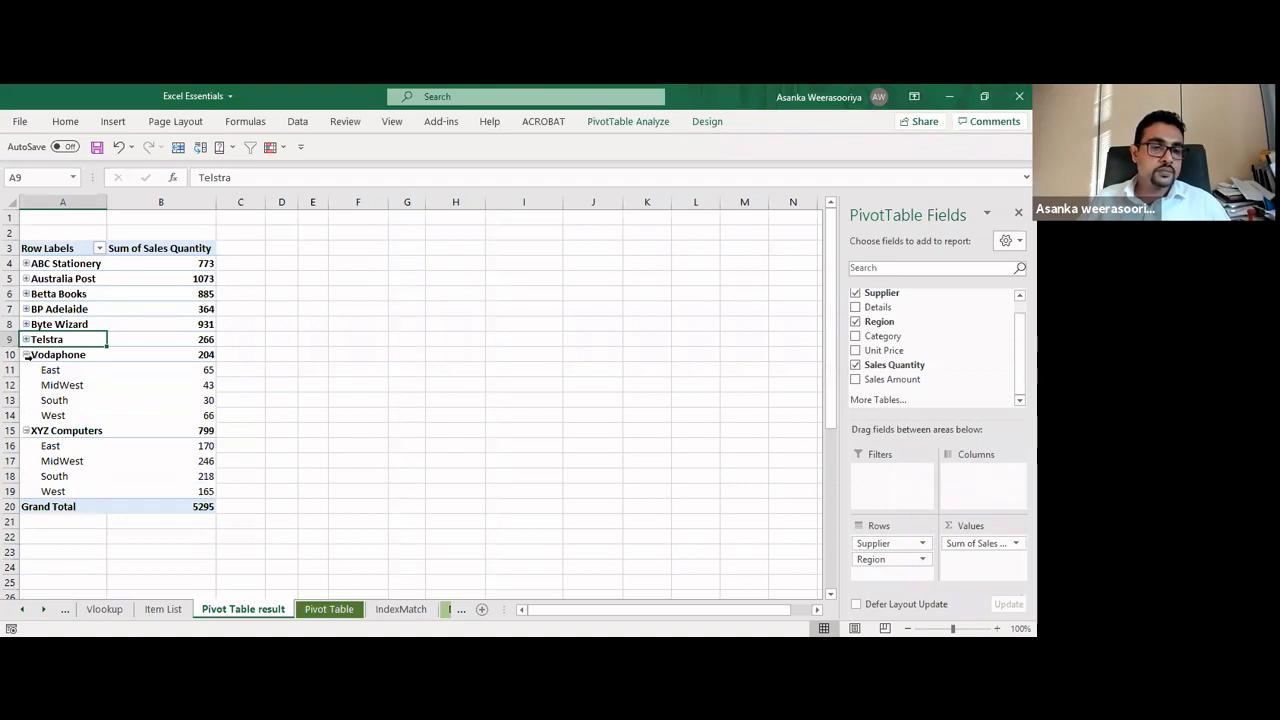
{"action": "left_click", "coordinate": [26, 355]}
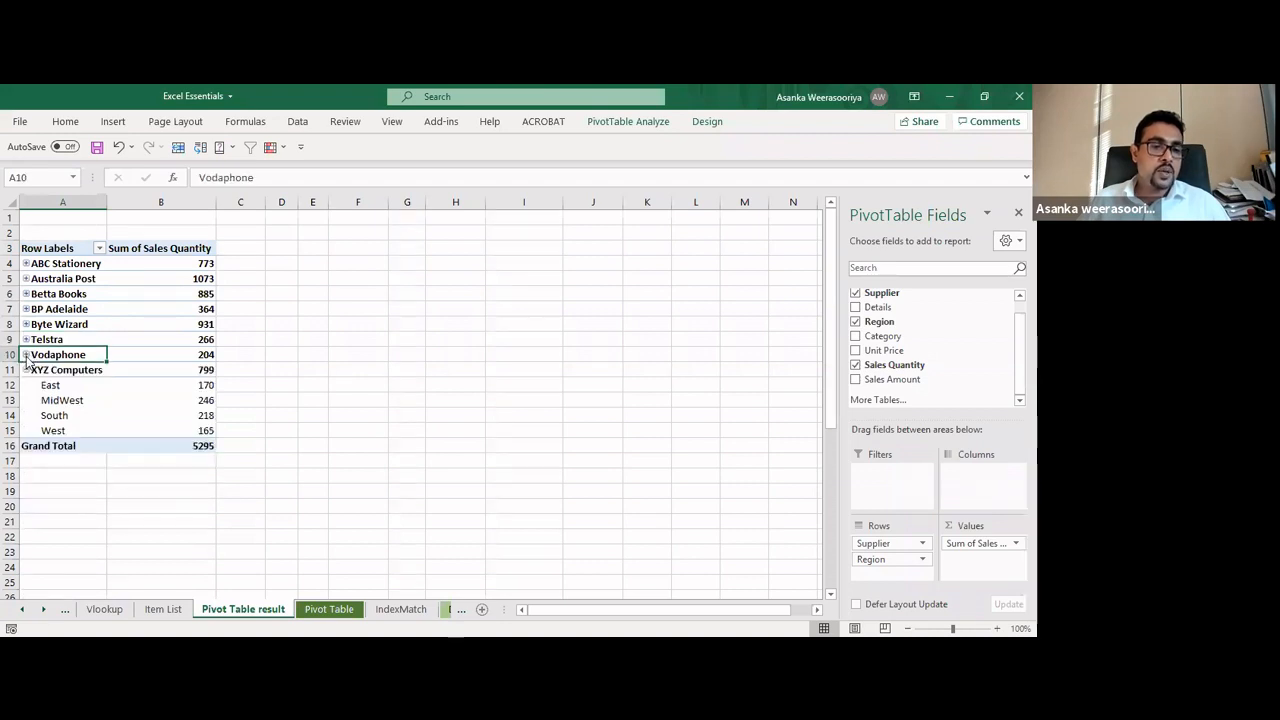
{"action": "left_click", "coordinate": [26, 370]}
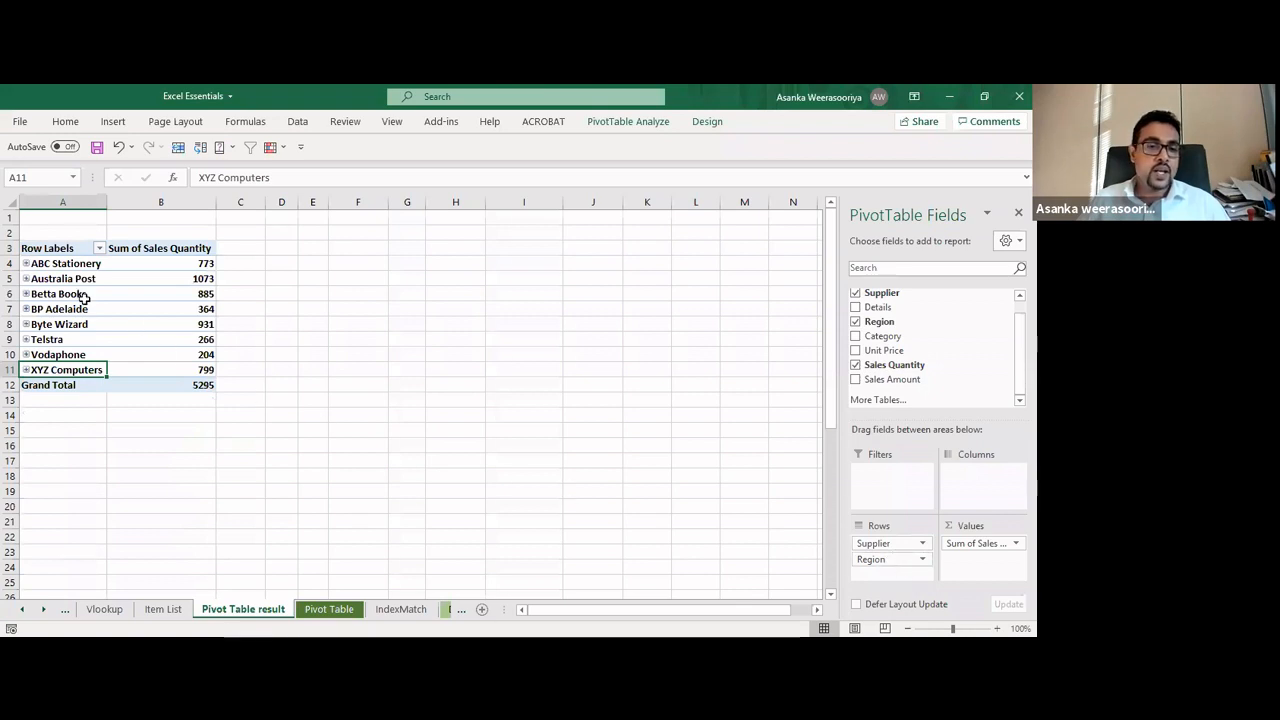
{"action": "left_click", "coordinate": [26, 263]}
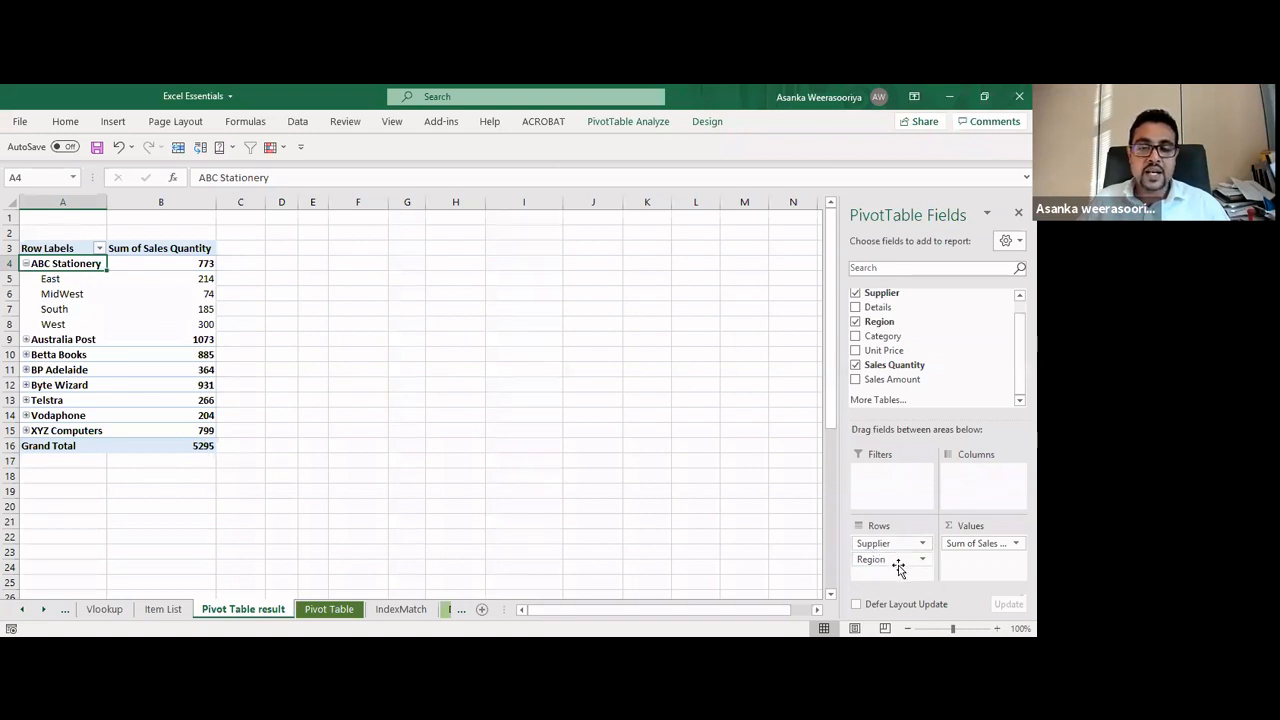
Put Region back in the pivot table's columns and add Category as a report filter
{"action": "left_click", "coordinate": [855, 321]}
{"action": "left_click_drag", "start_coordinate": [882, 322], "coordinate": [980, 475]}
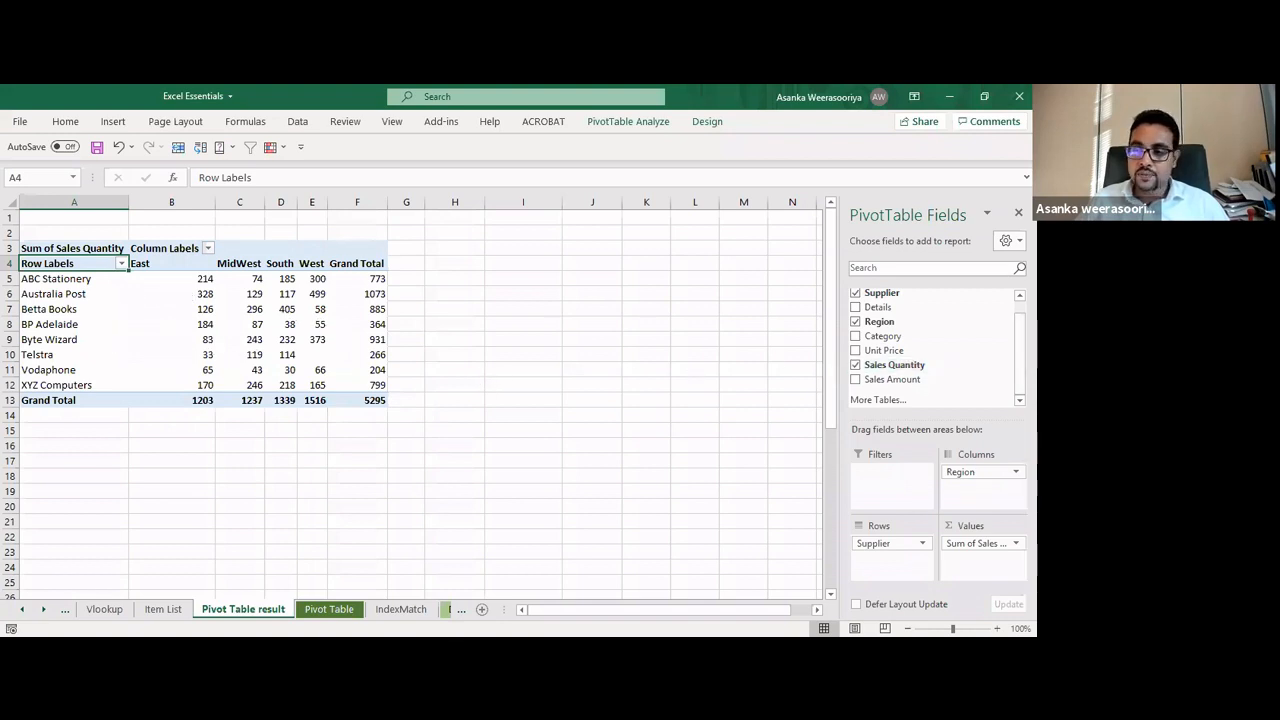
{"action": "scroll", "coordinate": [900, 365], "scroll_direction": "up", "scroll_amount": 1}
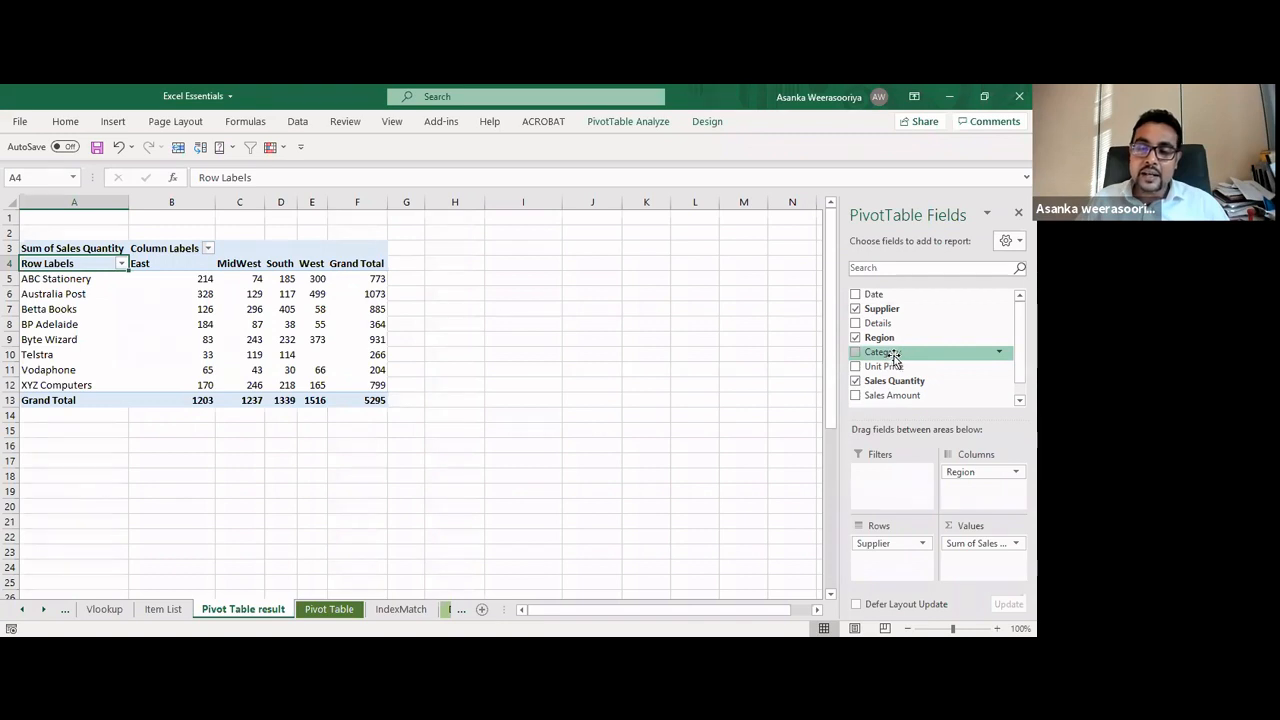
{"action": "left_click_drag", "start_coordinate": [893, 355], "coordinate": [890, 473]}
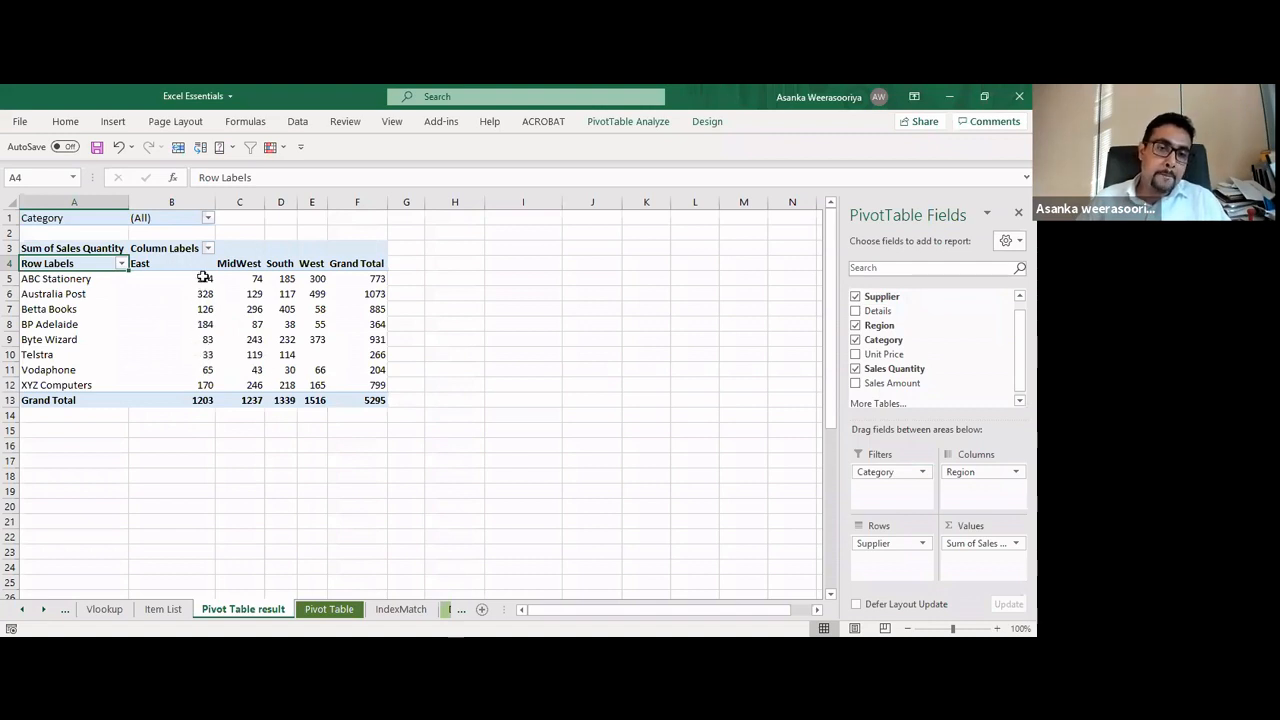
Filter the pivot table to show only the CAR category
{"action": "left_click", "coordinate": [208, 218]}
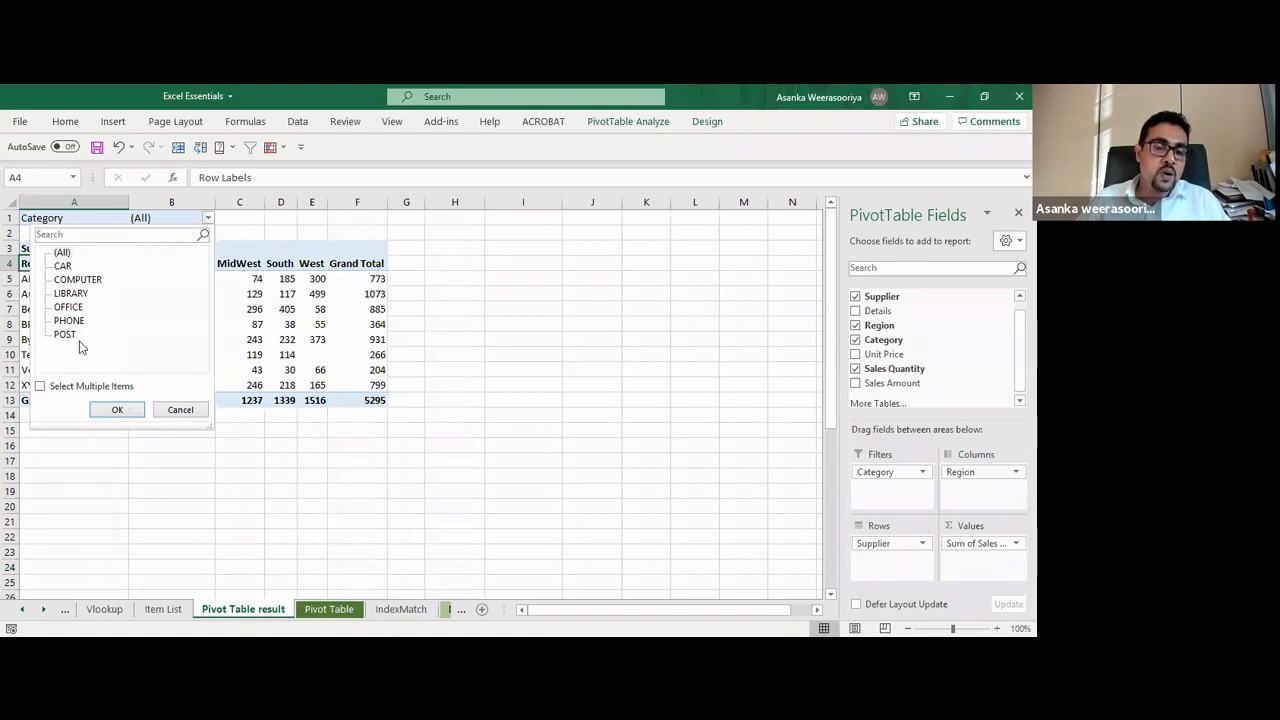
{"action": "left_click", "coordinate": [66, 268]}
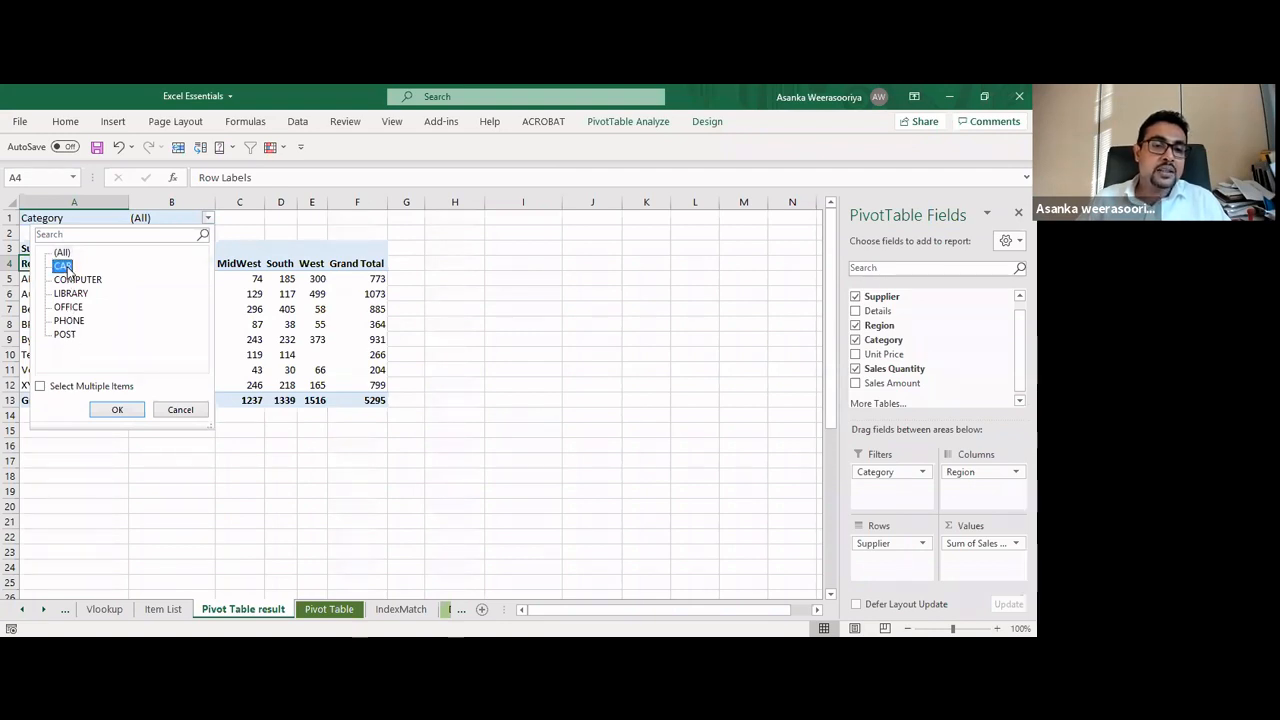
{"action": "left_click", "coordinate": [117, 411]}
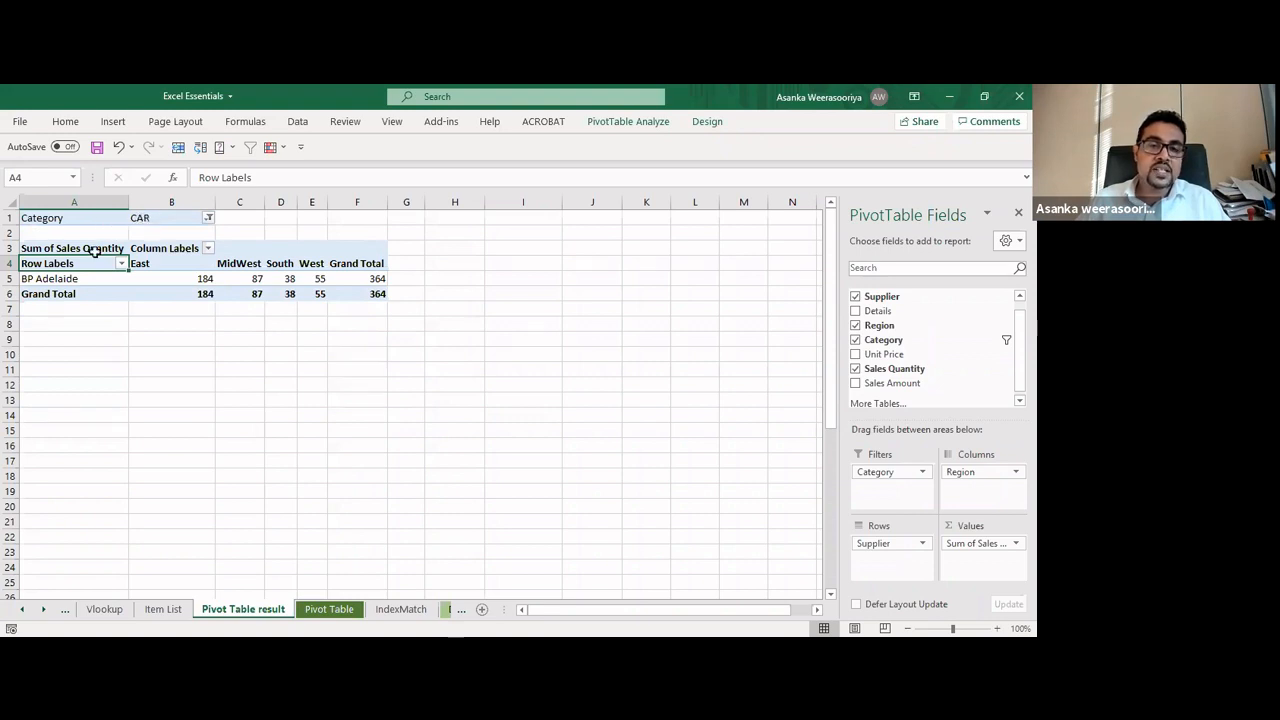
Change the pivot table's Category filter to PHONE
{"action": "left_click", "coordinate": [208, 218]}
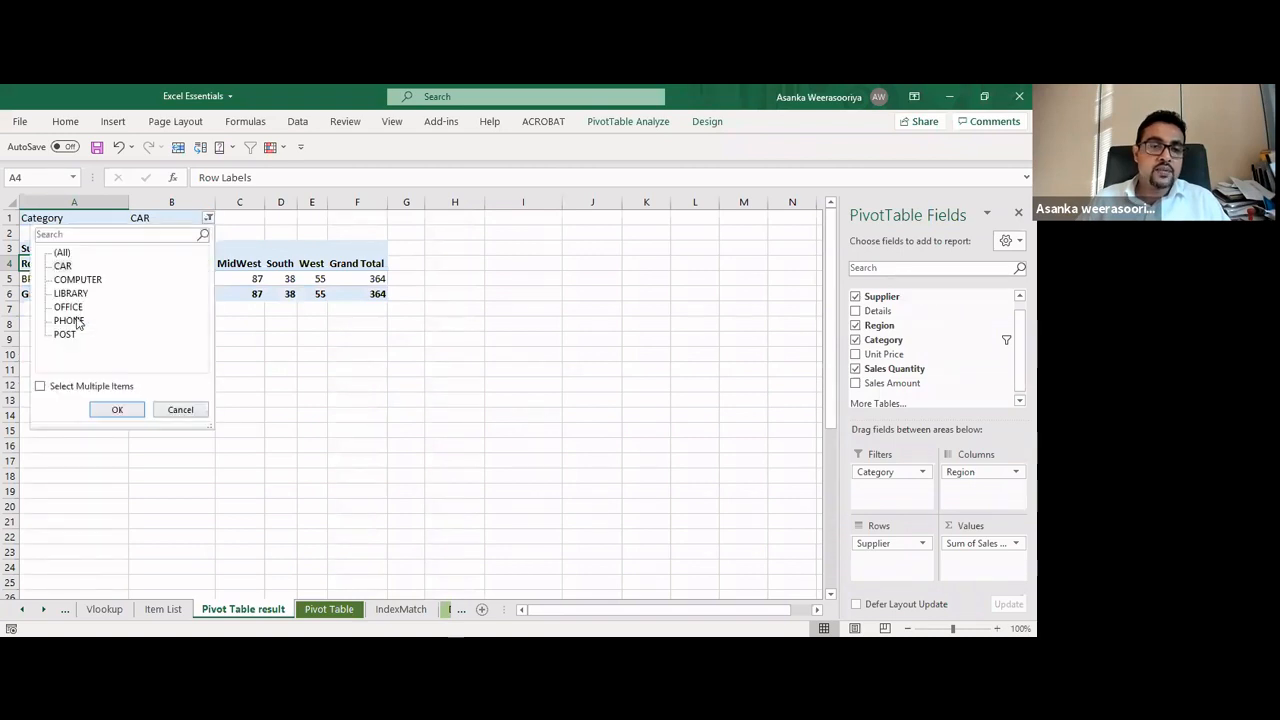
{"action": "left_click", "coordinate": [77, 321]}
{"action": "left_click", "coordinate": [116, 411]}
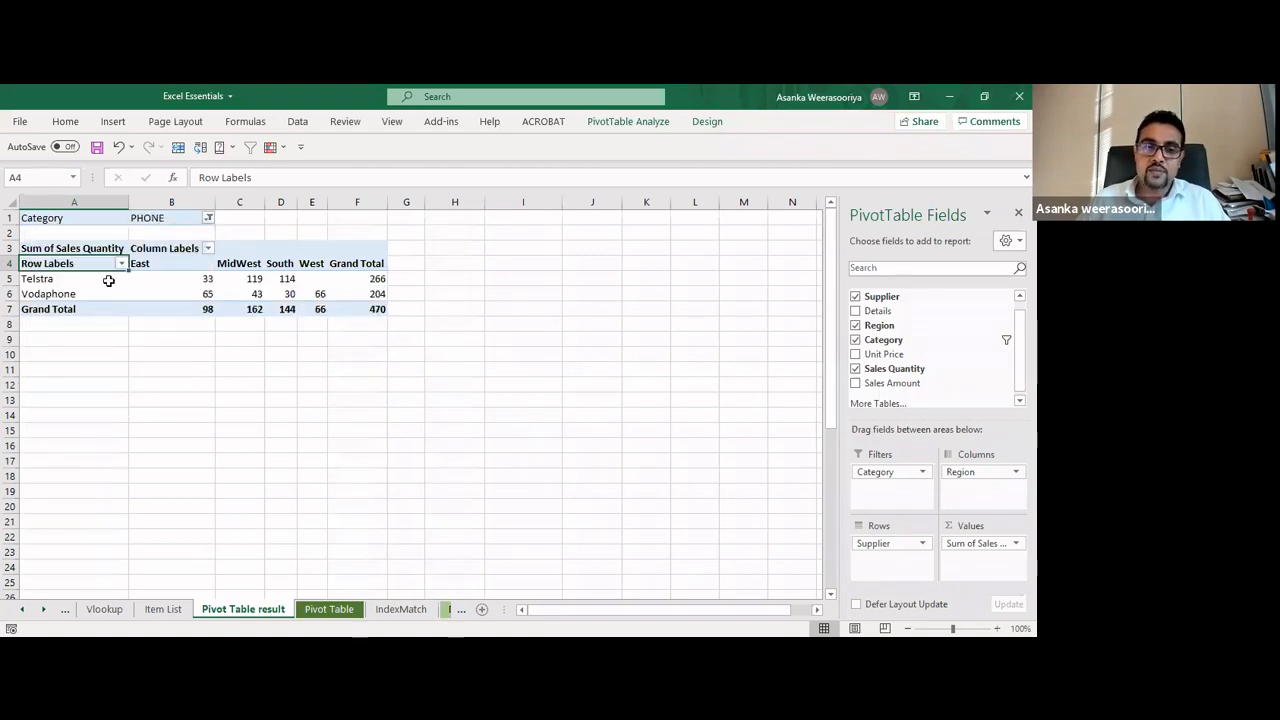
Switch the pivot table's Category filter to POST
{"action": "left_click", "coordinate": [208, 217]}
{"action": "left_click", "coordinate": [66, 335]}
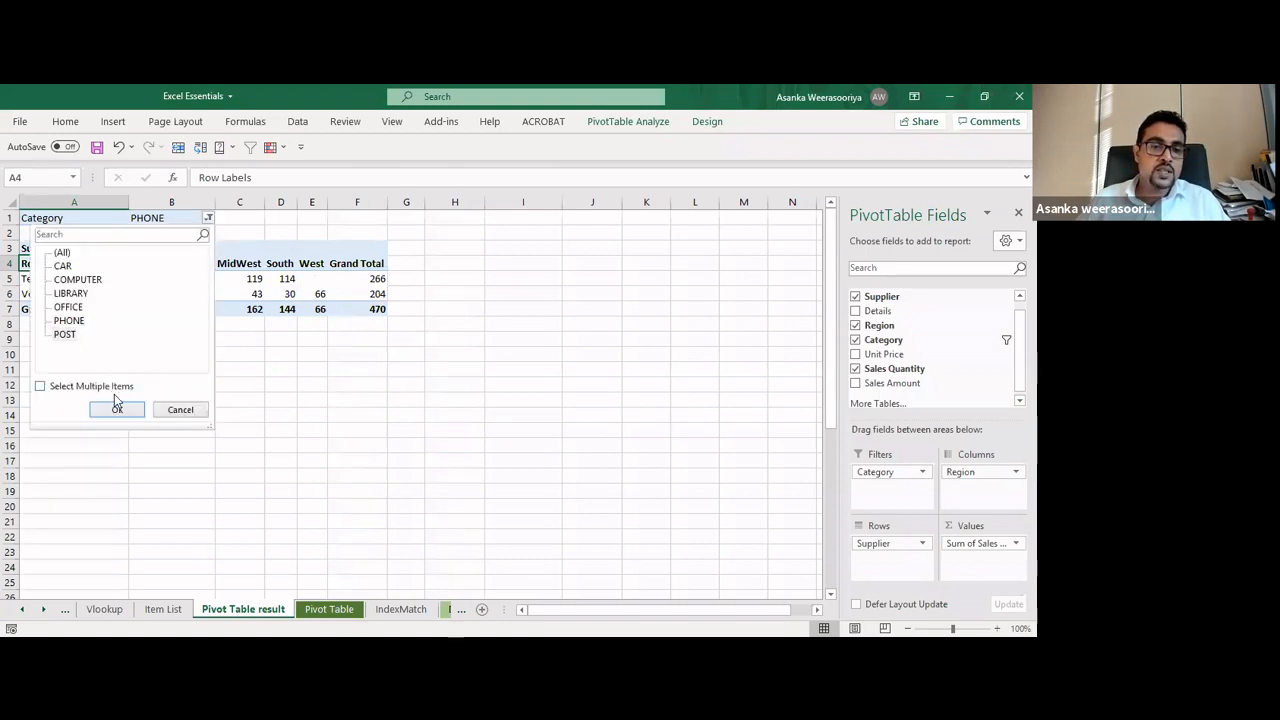
{"action": "left_click", "coordinate": [115, 410]}
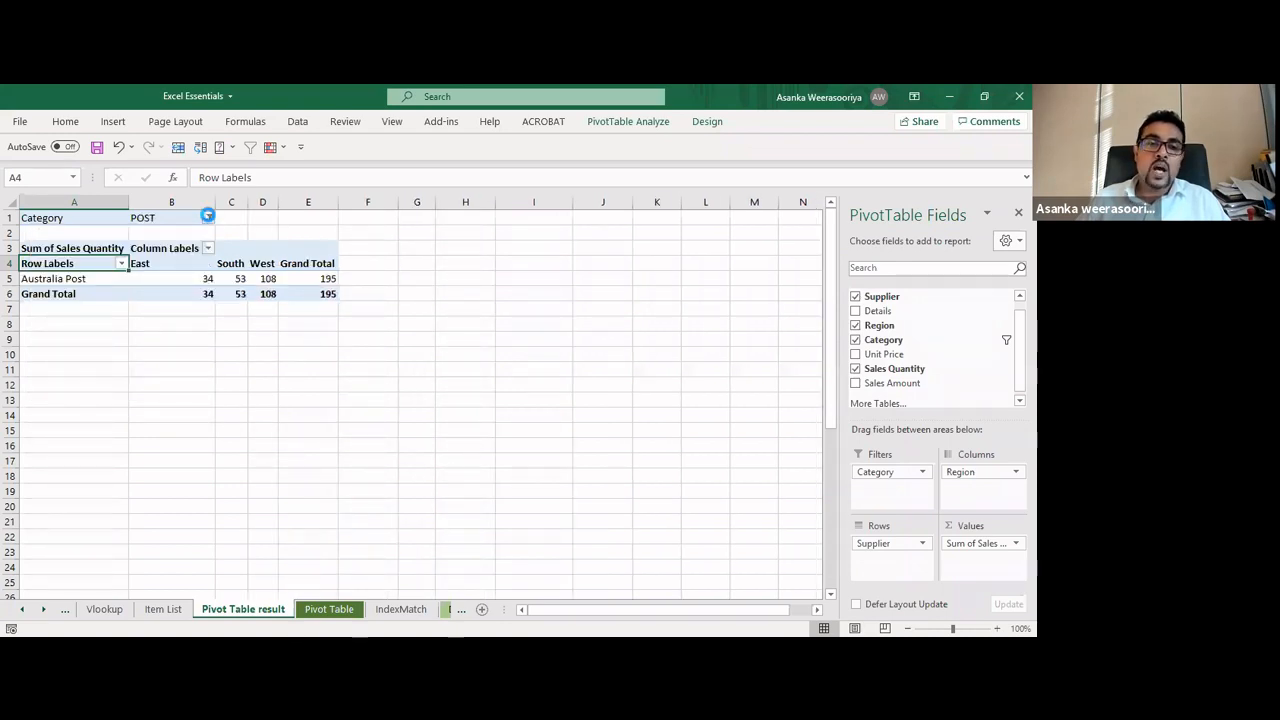
Allow multiple items in the Category filter and show only CAR, COMPUTER and PHONE
{"action": "left_click", "coordinate": [208, 217]}
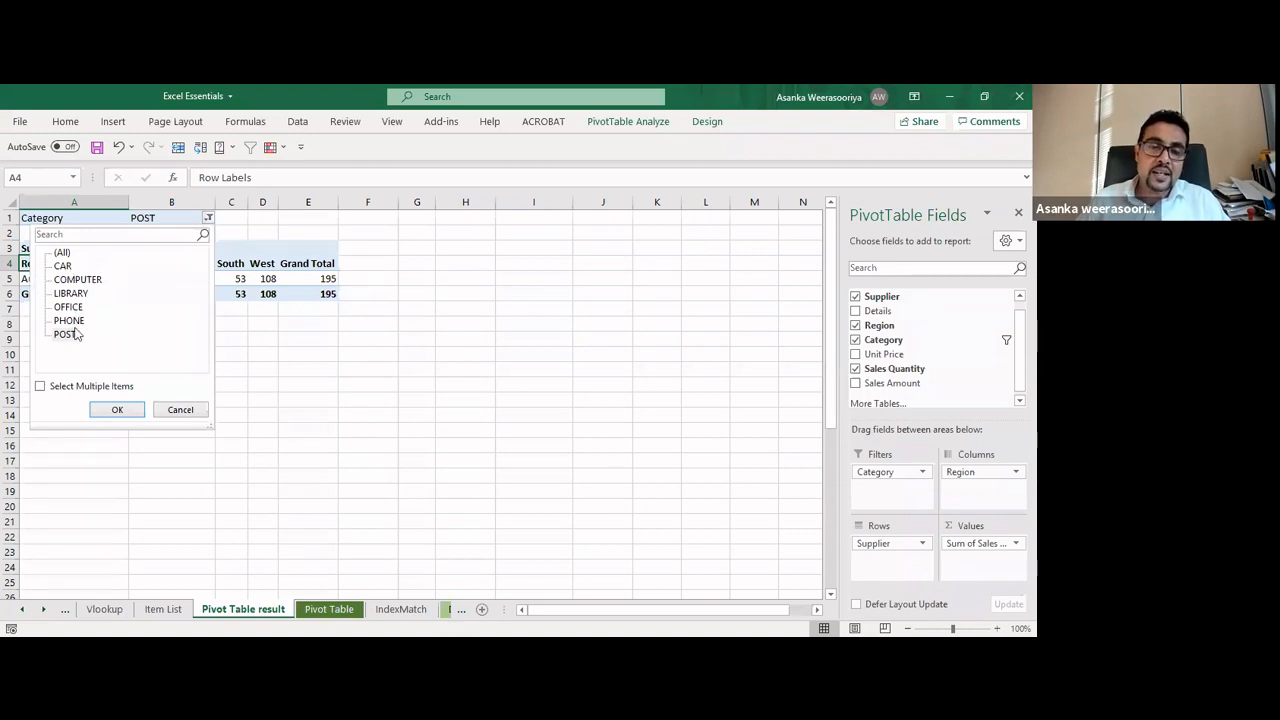
{"action": "left_click", "coordinate": [40, 387]}
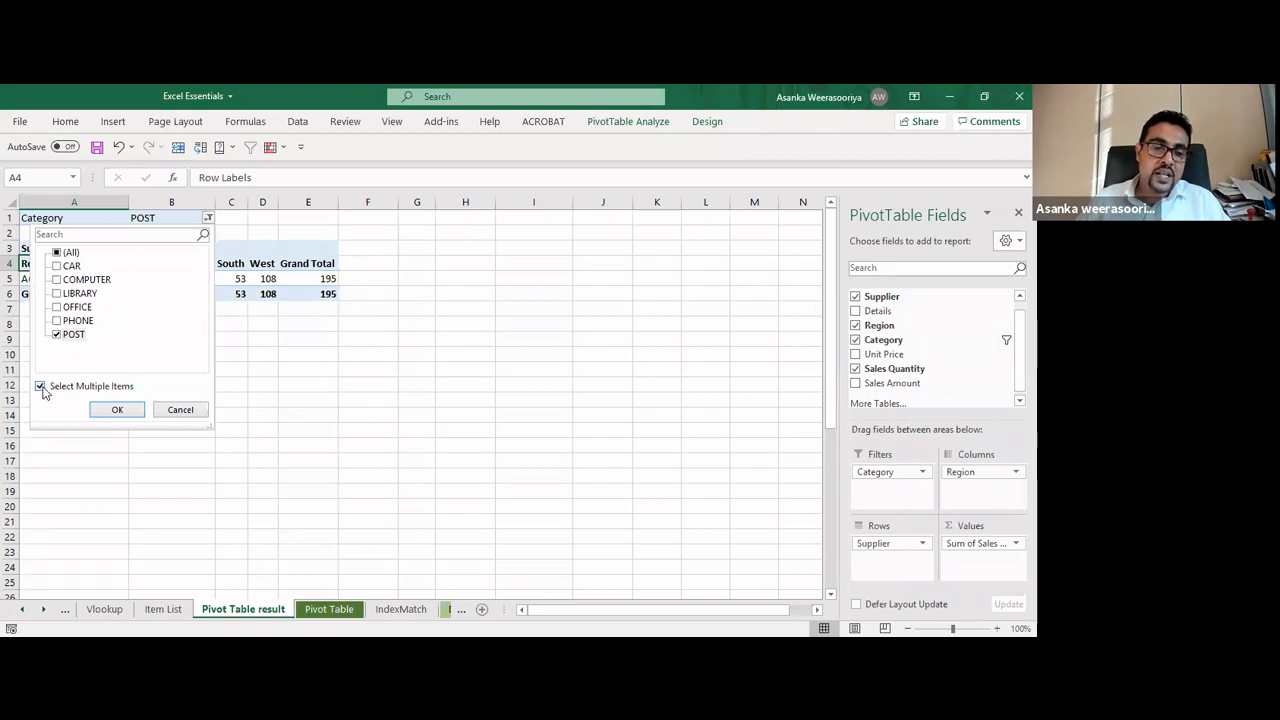
{"action": "left_click", "coordinate": [117, 411]}
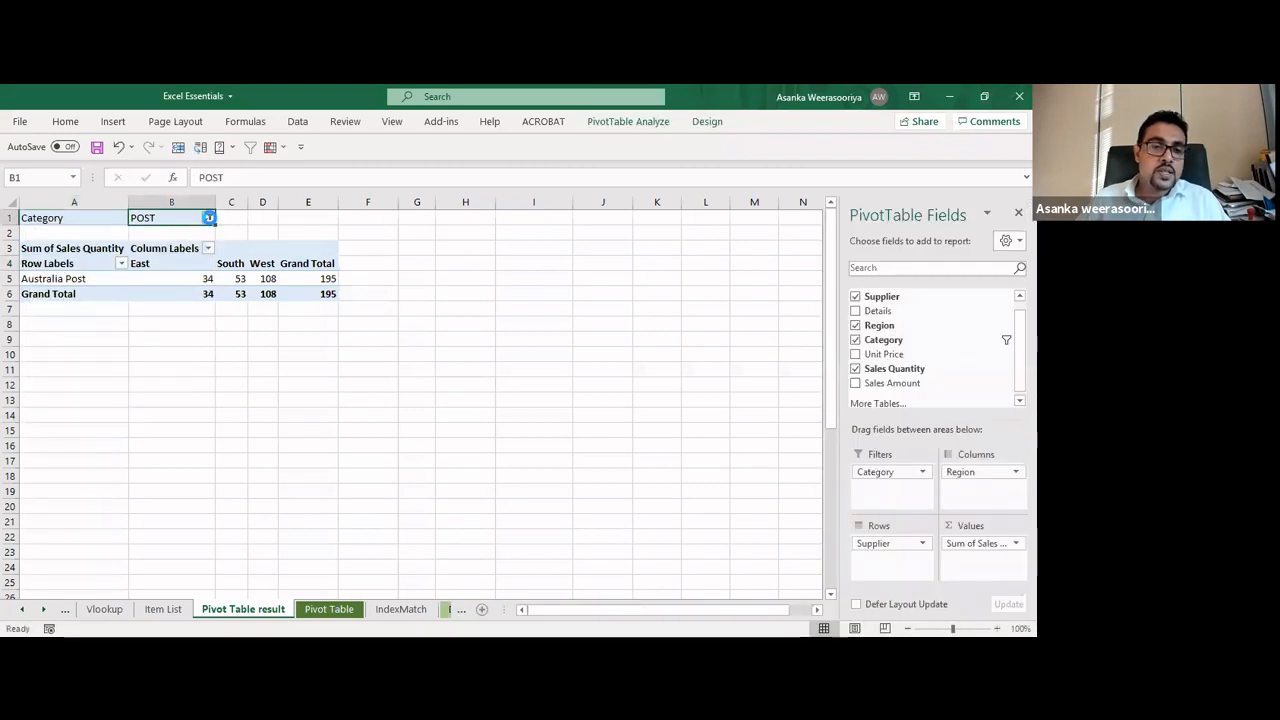
{"action": "key", "text": "alt+Down"}
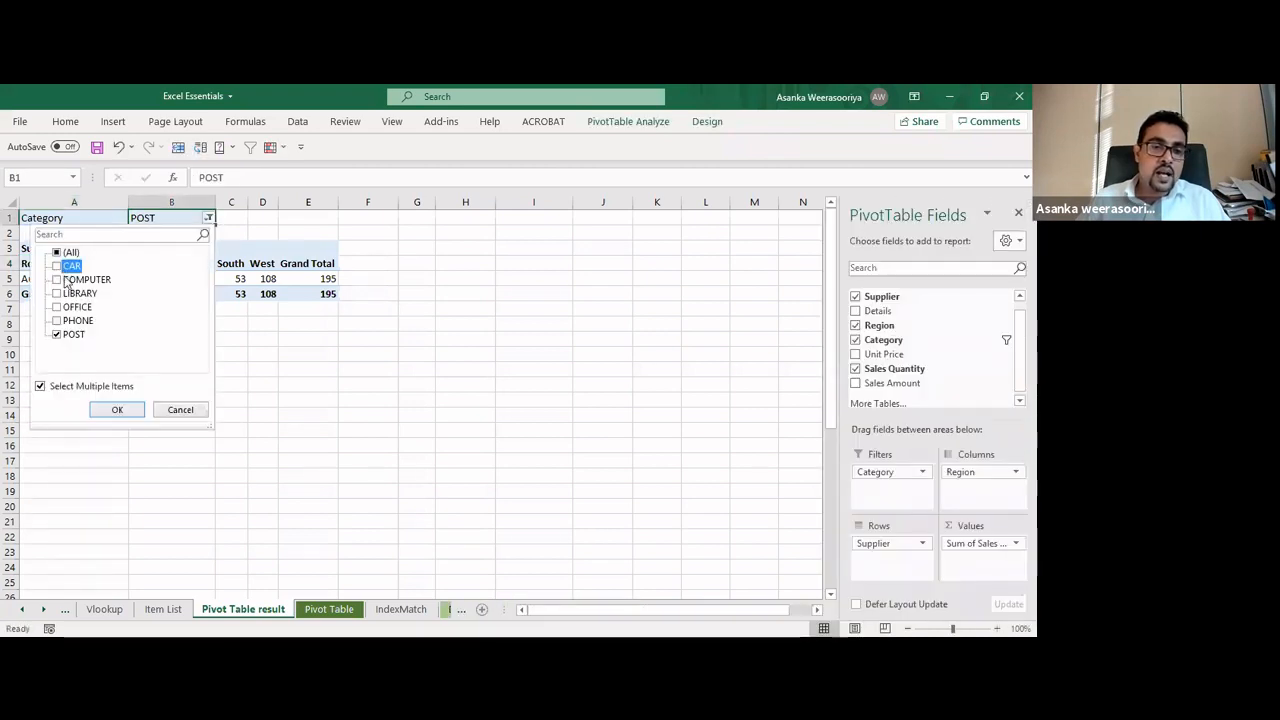
{"action": "left_click", "coordinate": [57, 266]}
{"action": "left_click", "coordinate": [57, 280]}
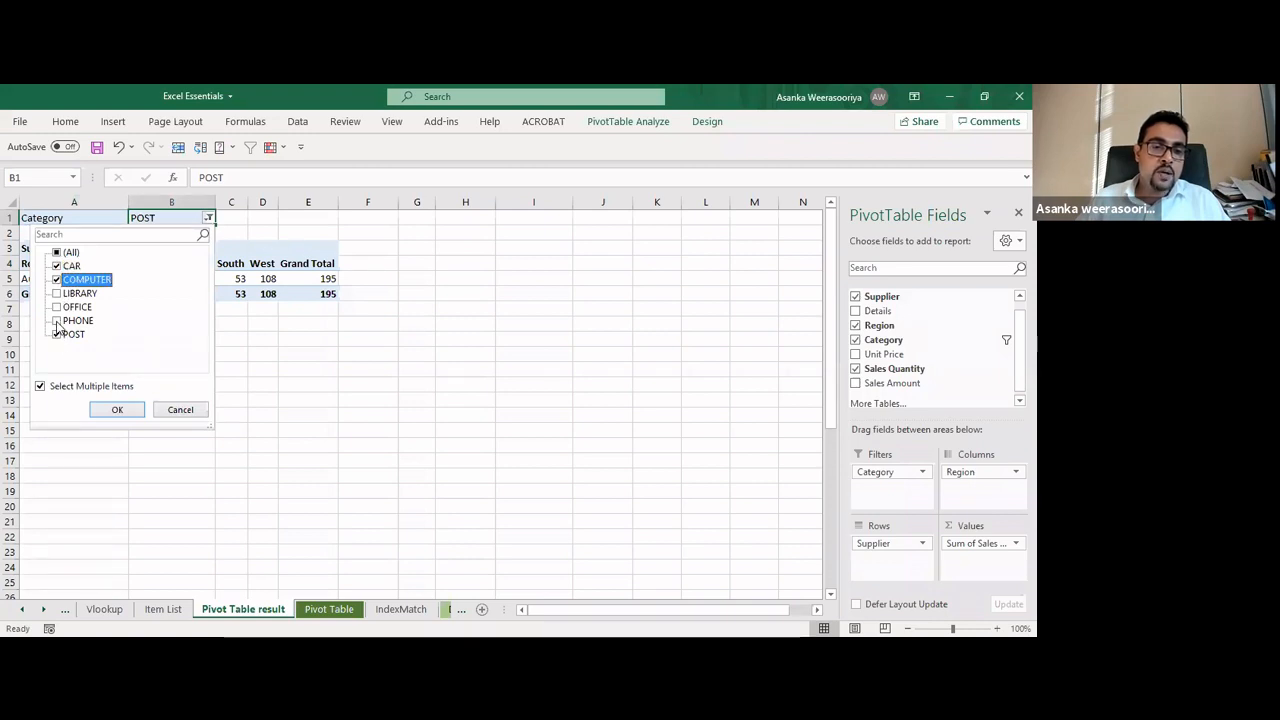
{"action": "left_click", "coordinate": [57, 321]}
{"action": "left_click", "coordinate": [57, 334]}
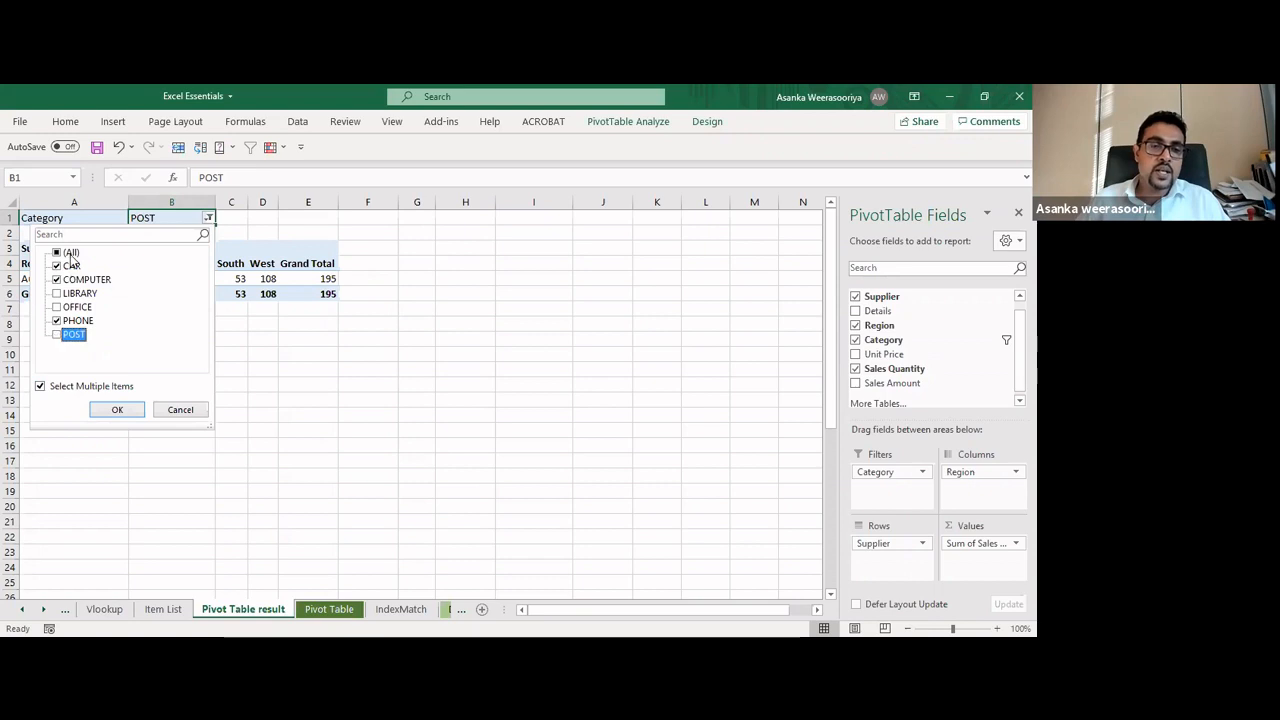
{"action": "left_click", "coordinate": [115, 410]}
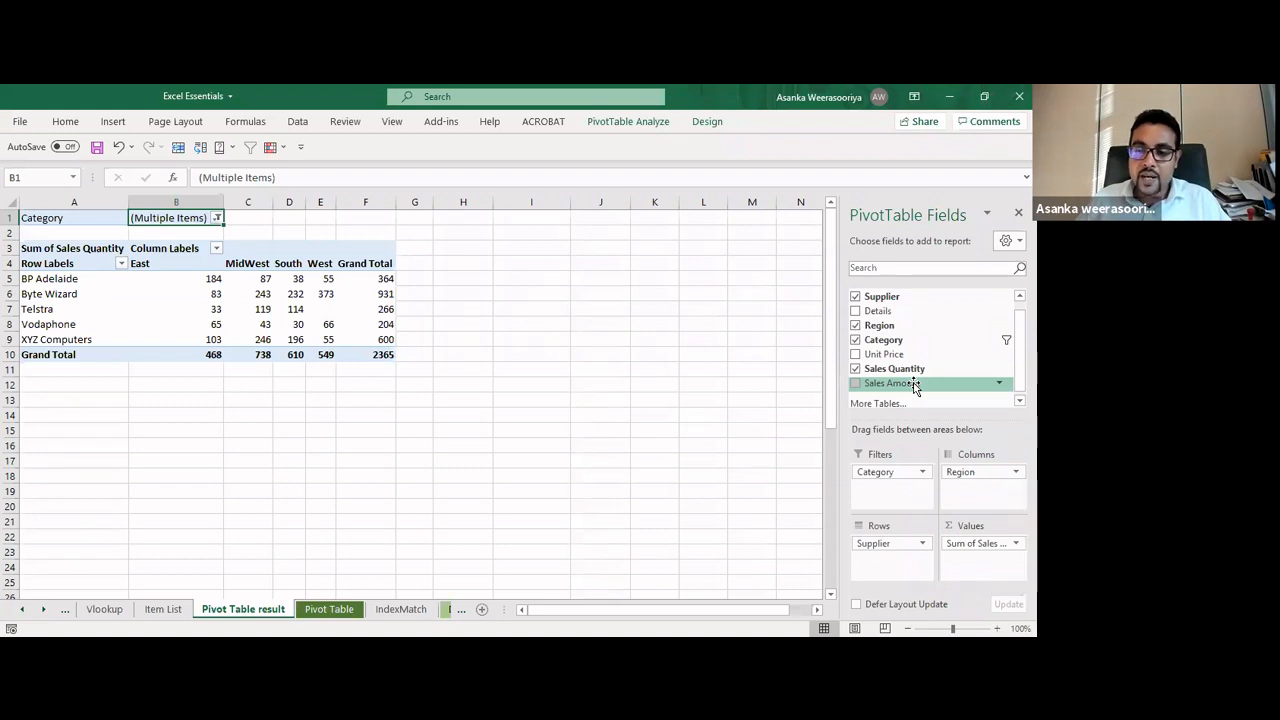
Add Sales Amount as a second value field beside Sales Quantity, view the widened table, and remove it again
{"action": "left_click_drag", "start_coordinate": [914, 387], "coordinate": [978, 566]}
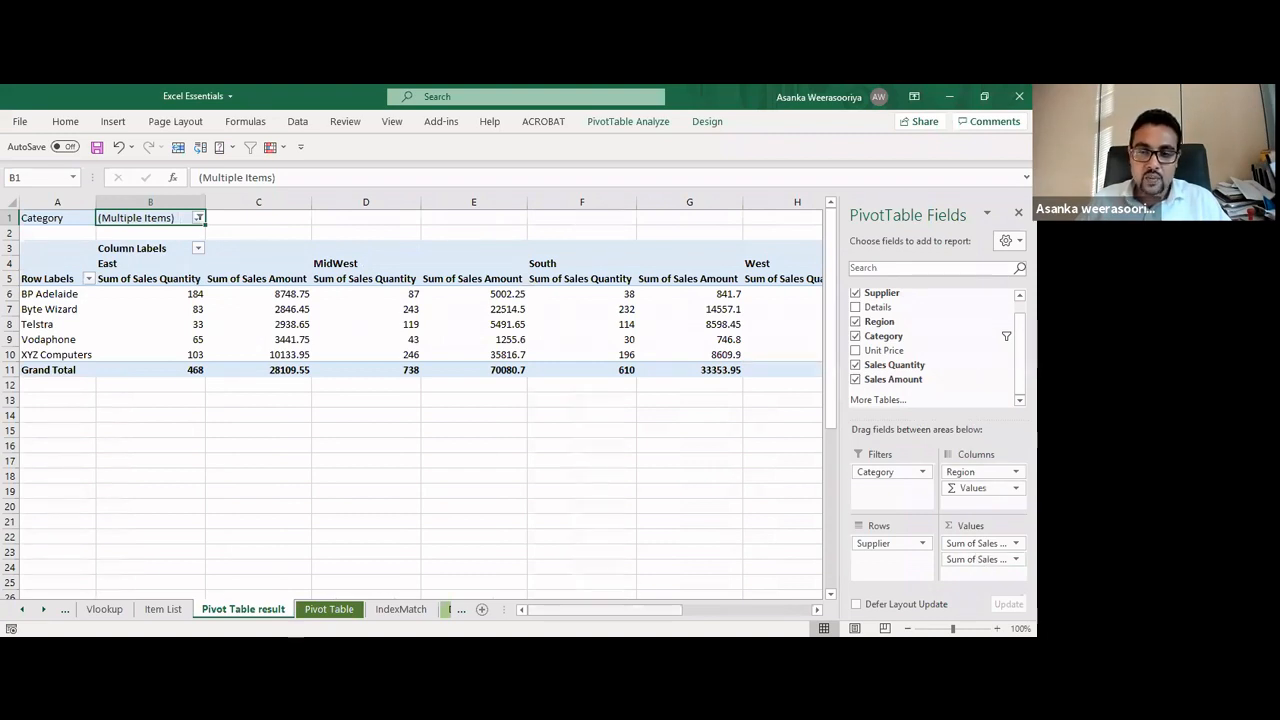
{"action": "left_click_drag", "start_coordinate": [600, 610], "coordinate": [485, 600]}
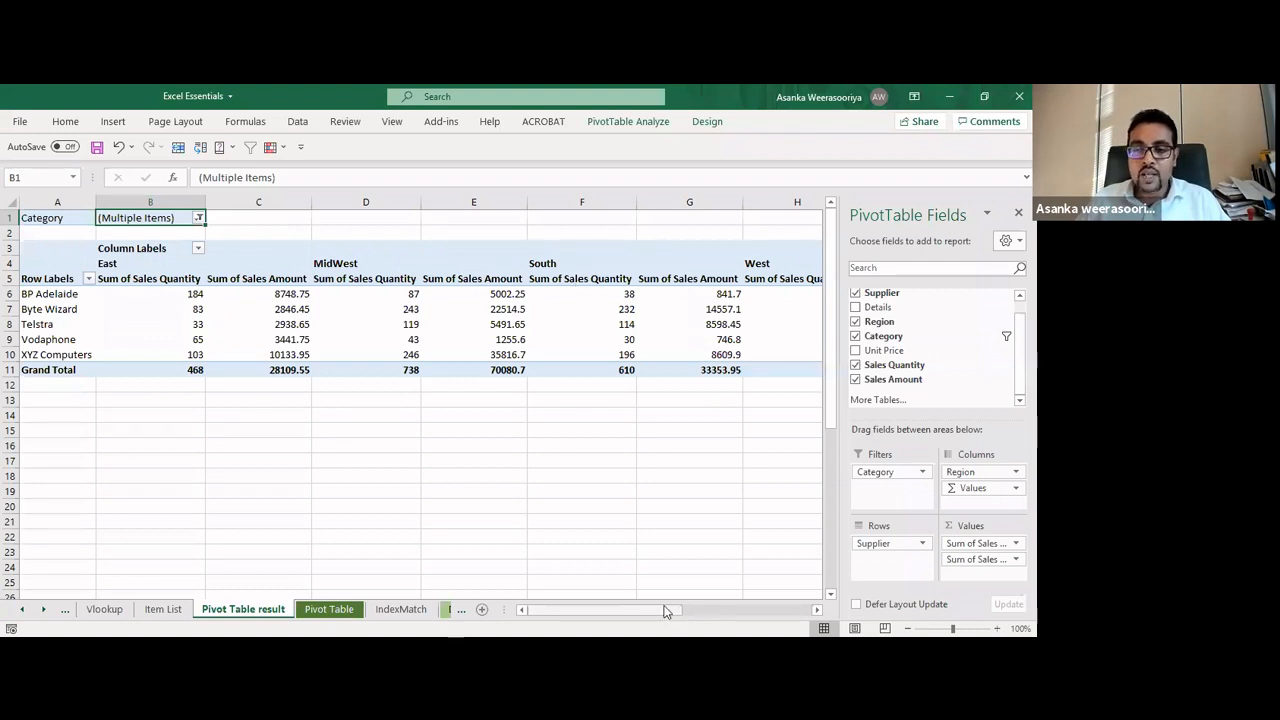
{"action": "left_click_drag", "start_coordinate": [665, 610], "coordinate": [560, 586]}
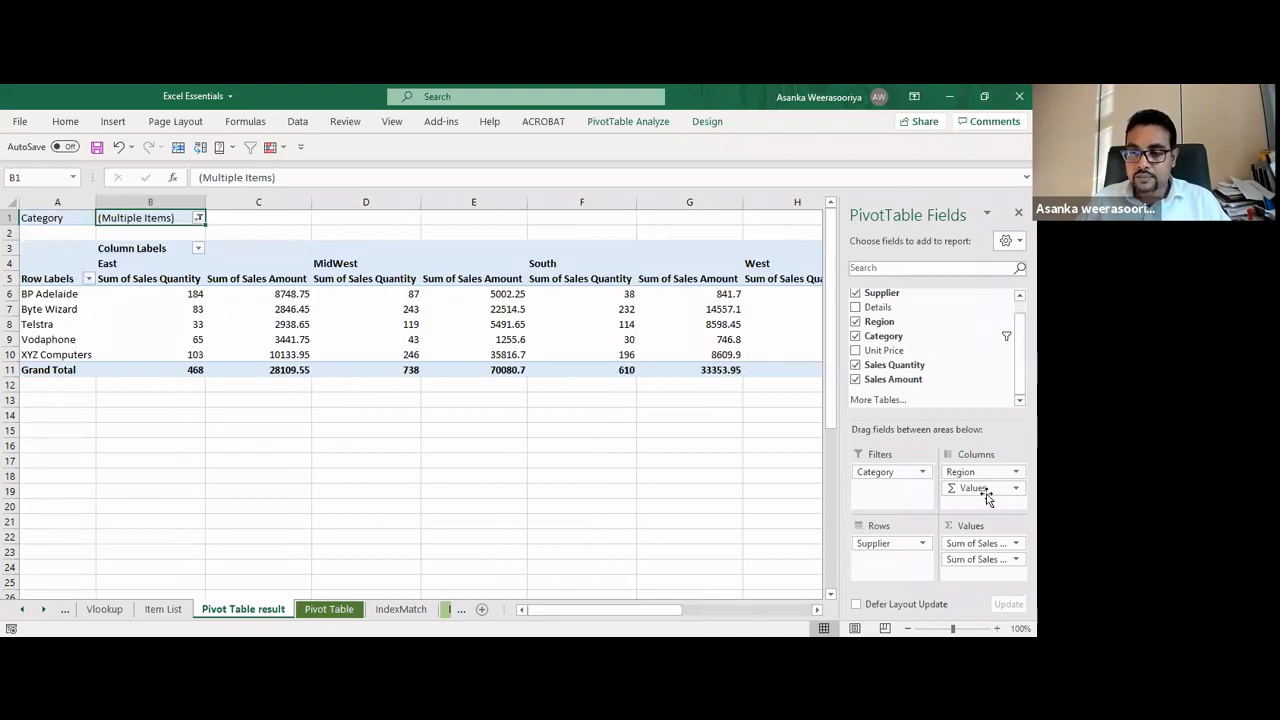
{"action": "left_click", "coordinate": [855, 380]}
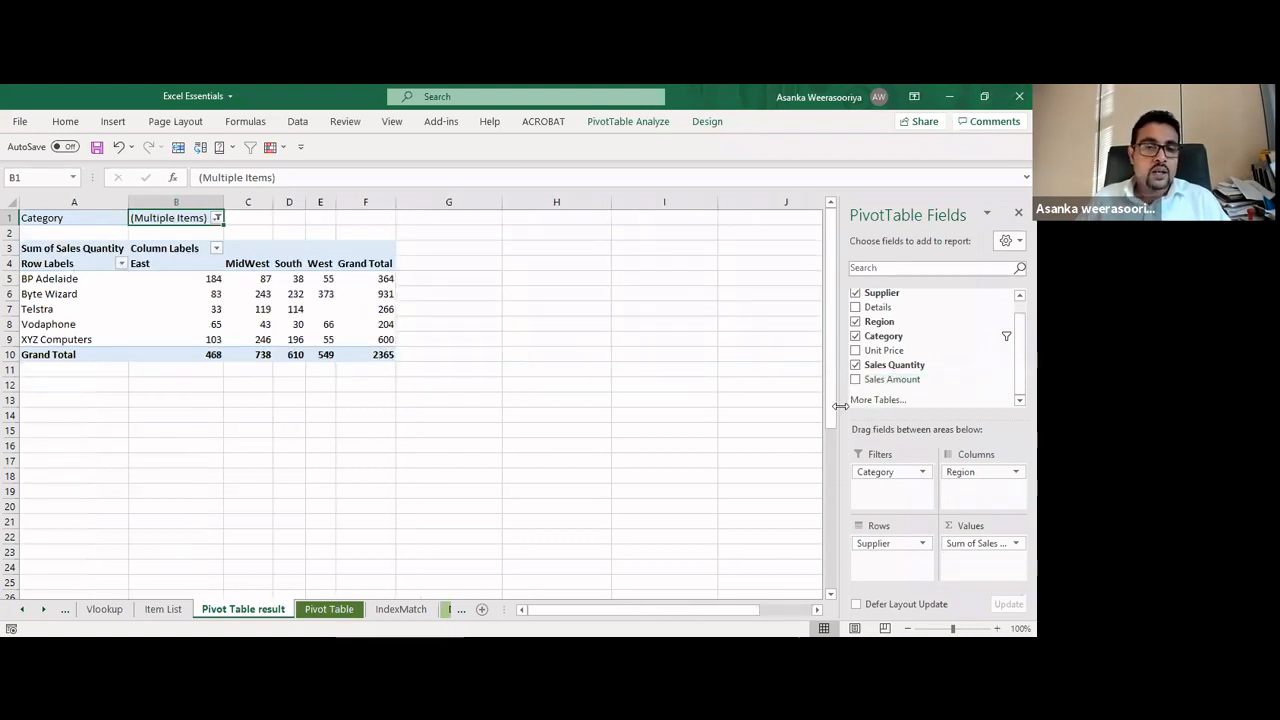
Rename the pivot table's Sales Quantity value field to "Toatal Sales Qty"
{"action": "left_click_drag", "start_coordinate": [917, 337], "coordinate": [916, 360]}
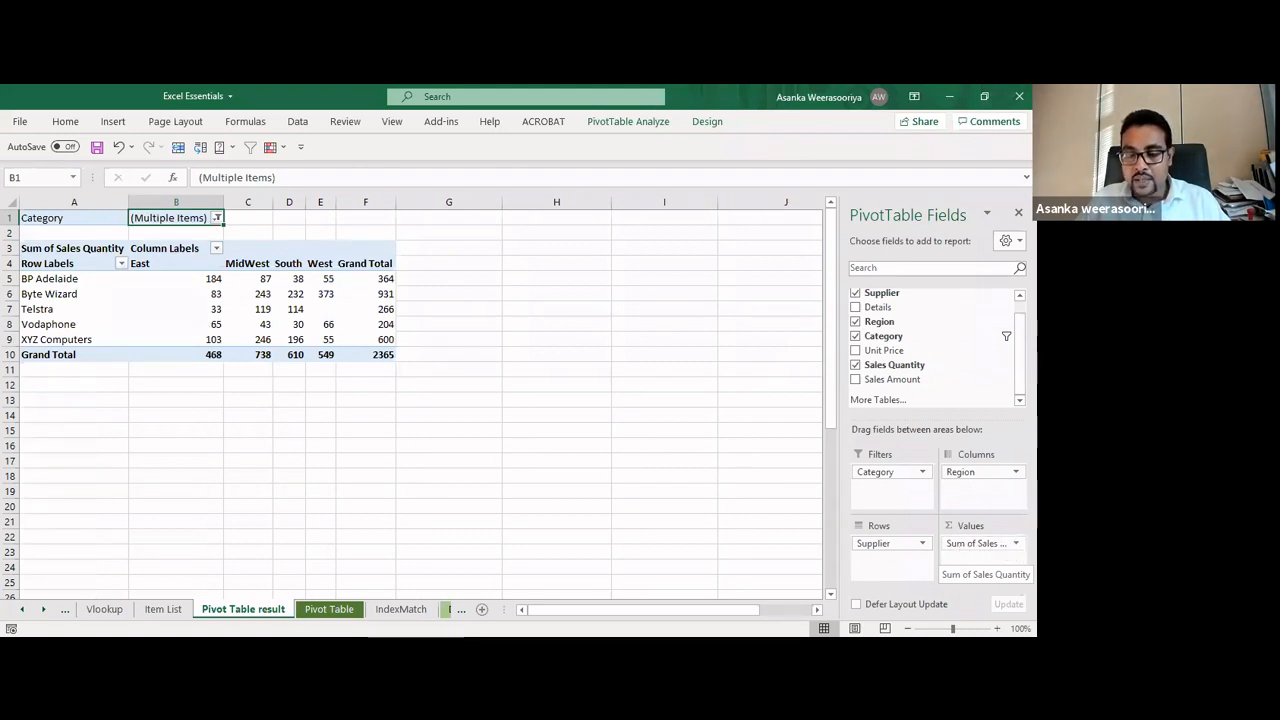
{"action": "left_click", "coordinate": [1015, 543]}
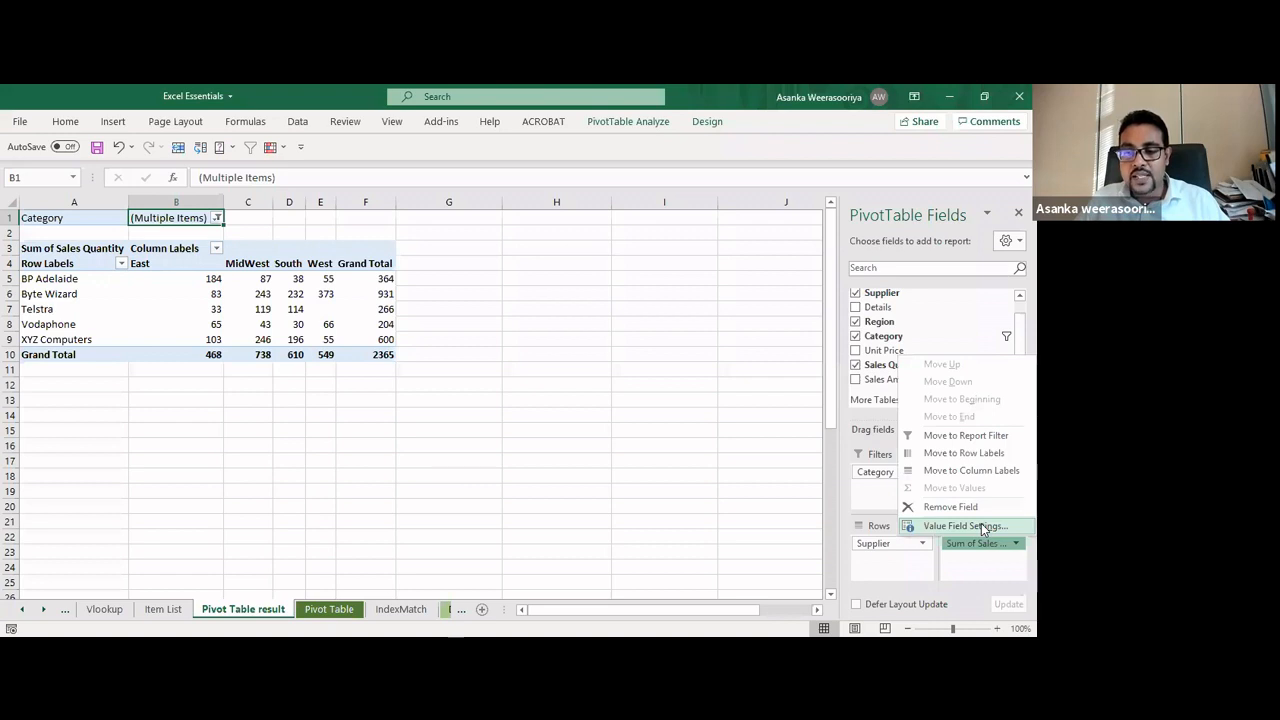
{"action": "left_click", "coordinate": [965, 526]}
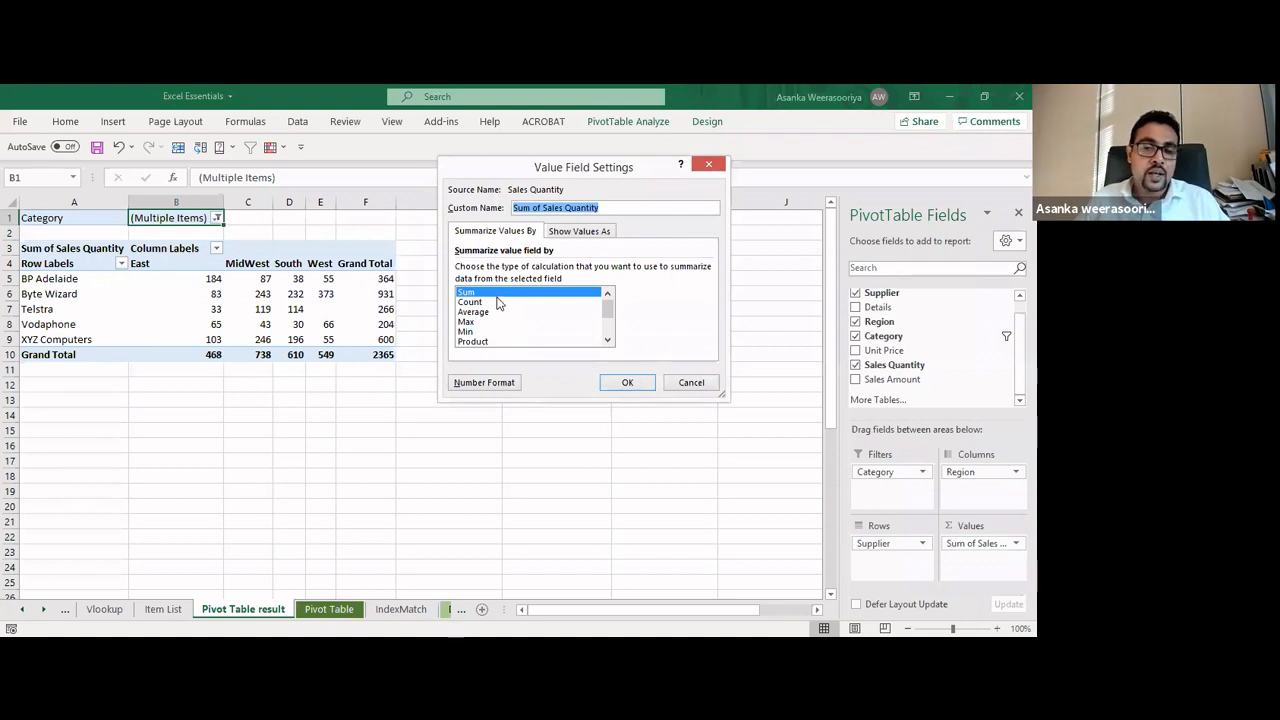
{"action": "left_click", "coordinate": [607, 207]}
{"action": "left_click_drag", "start_coordinate": [553, 205], "coordinate": [499, 206]}
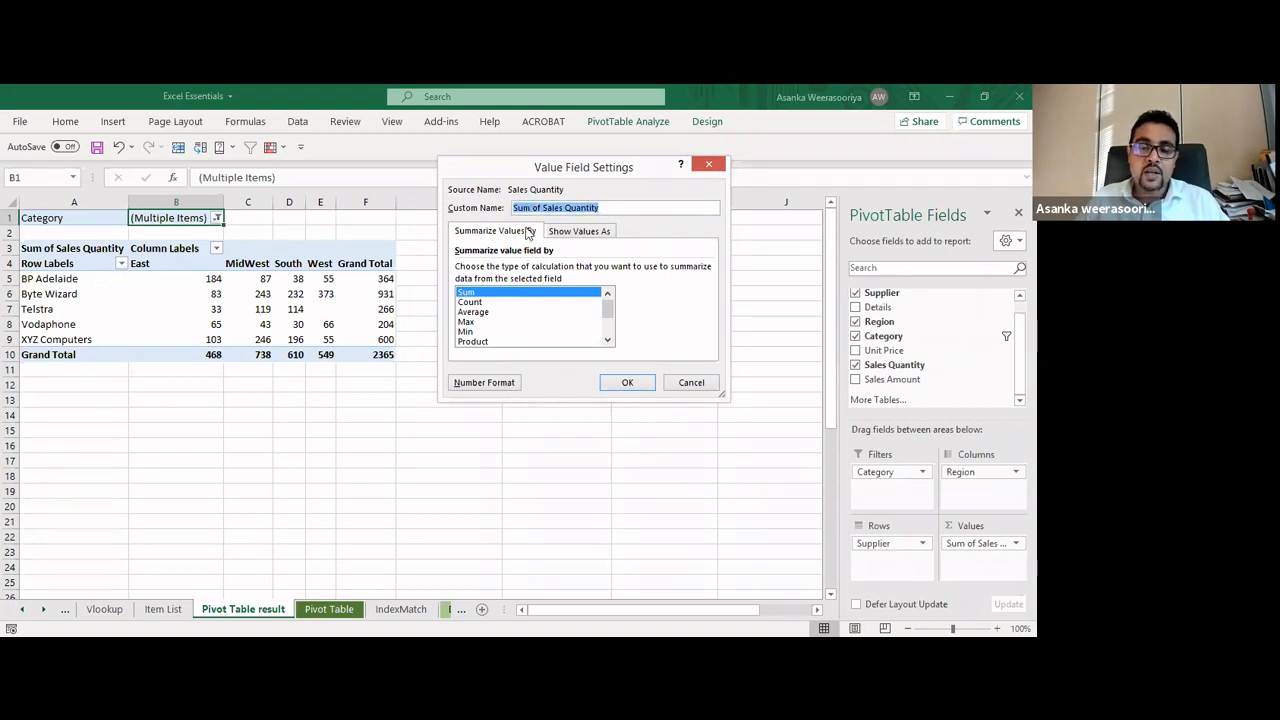
{"action": "type", "text": "Toatal"}
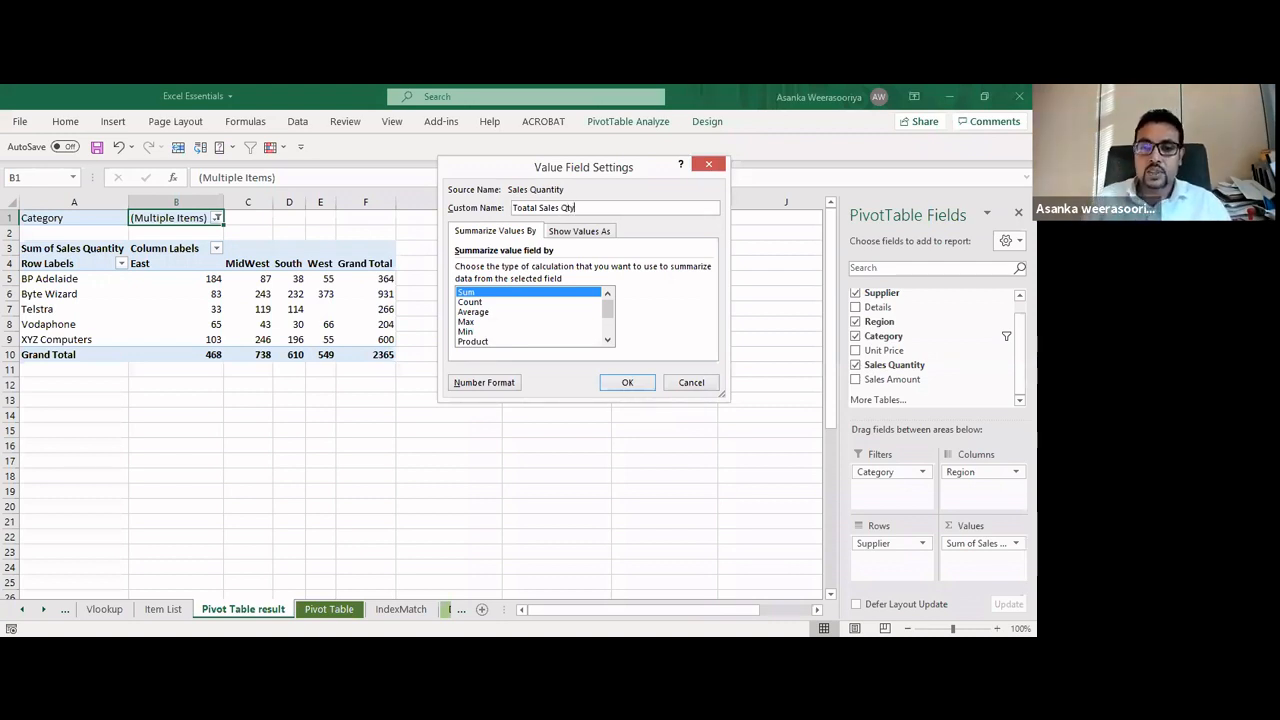
{"action": "left_click", "coordinate": [628, 383]}
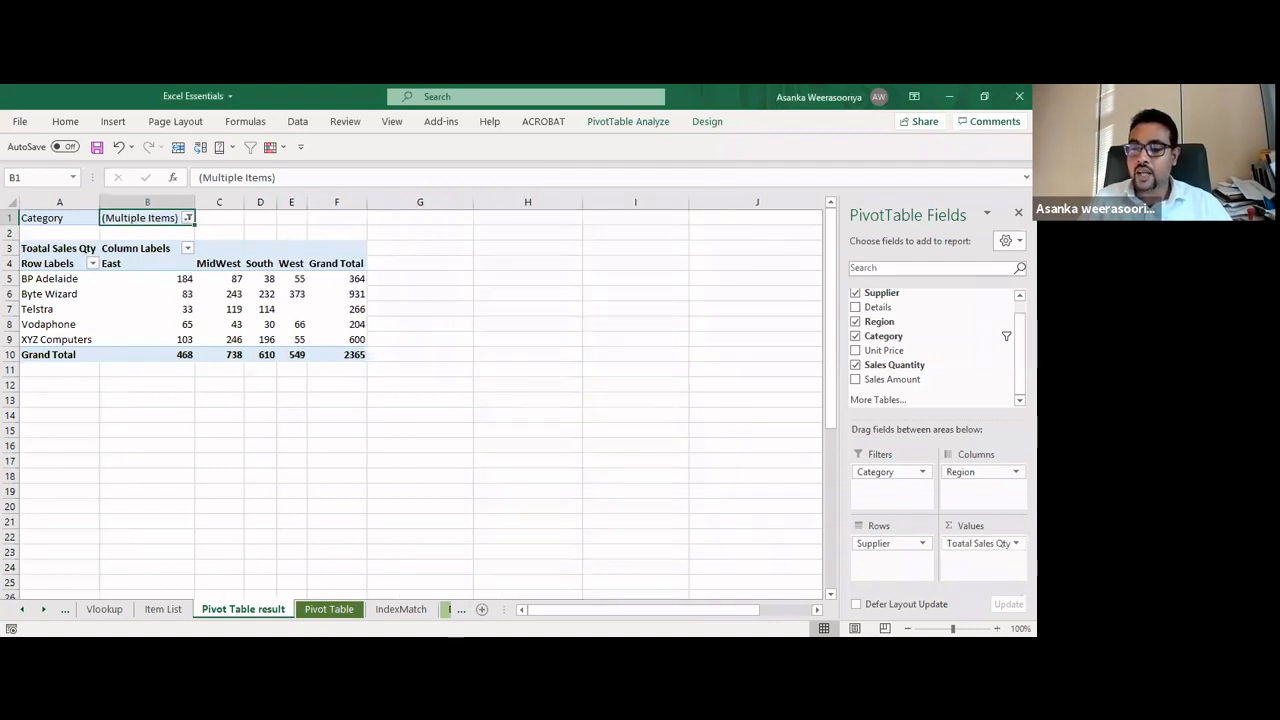
Summarize the pivot table's Sales Quantity value field by Max, keeping the default custom name "Max of Sales Quantity"
{"action": "left_click", "coordinate": [990, 543]}
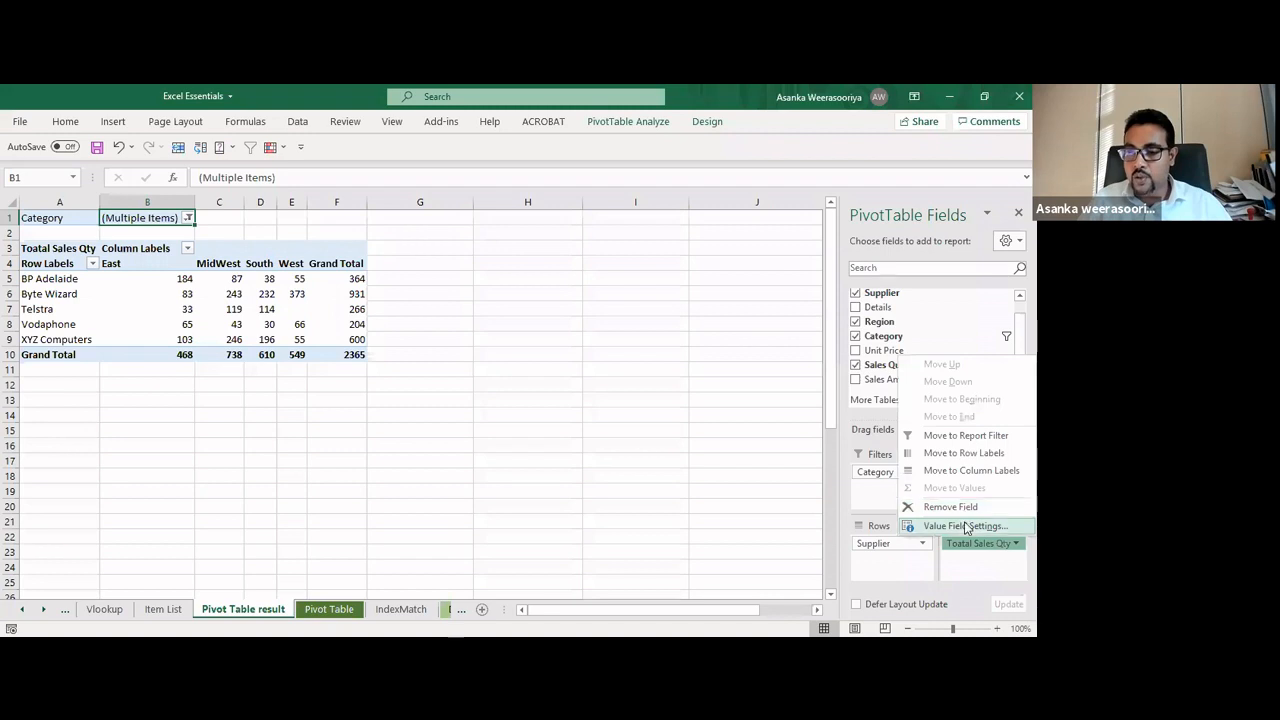
{"action": "left_click", "coordinate": [966, 527]}
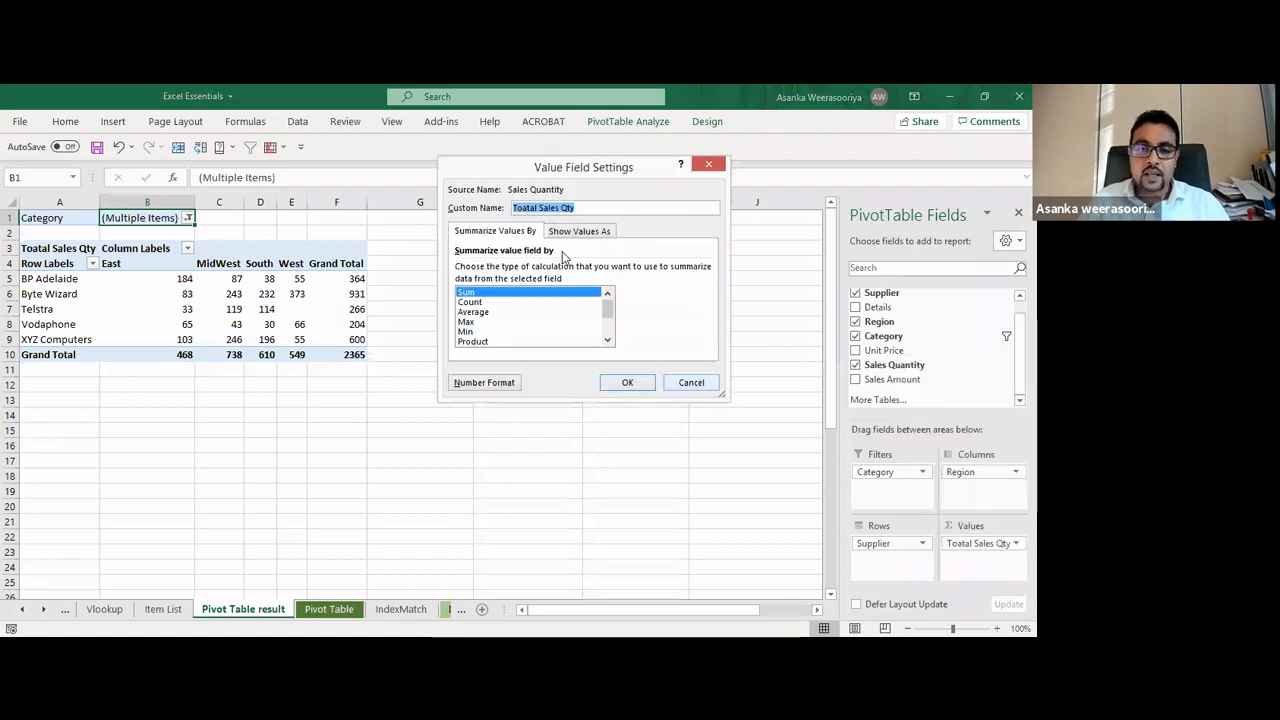
{"action": "left_click", "coordinate": [593, 207]}
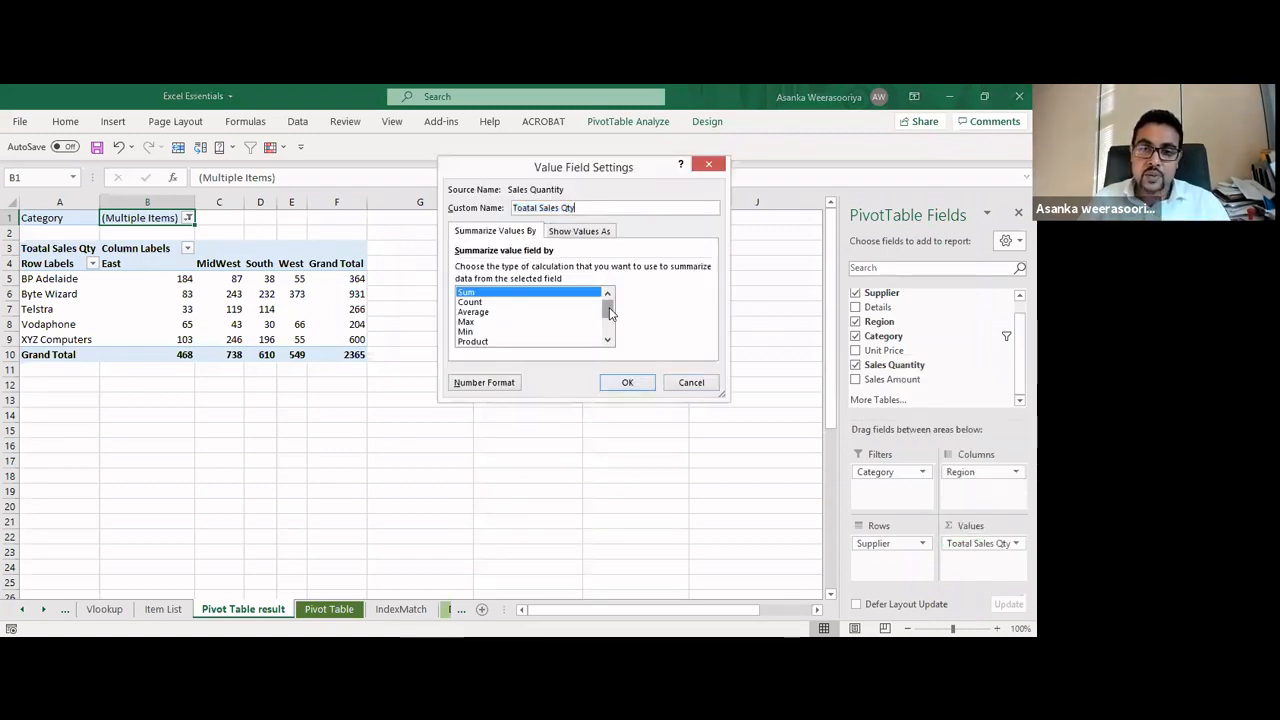
{"action": "left_click", "coordinate": [485, 312]}
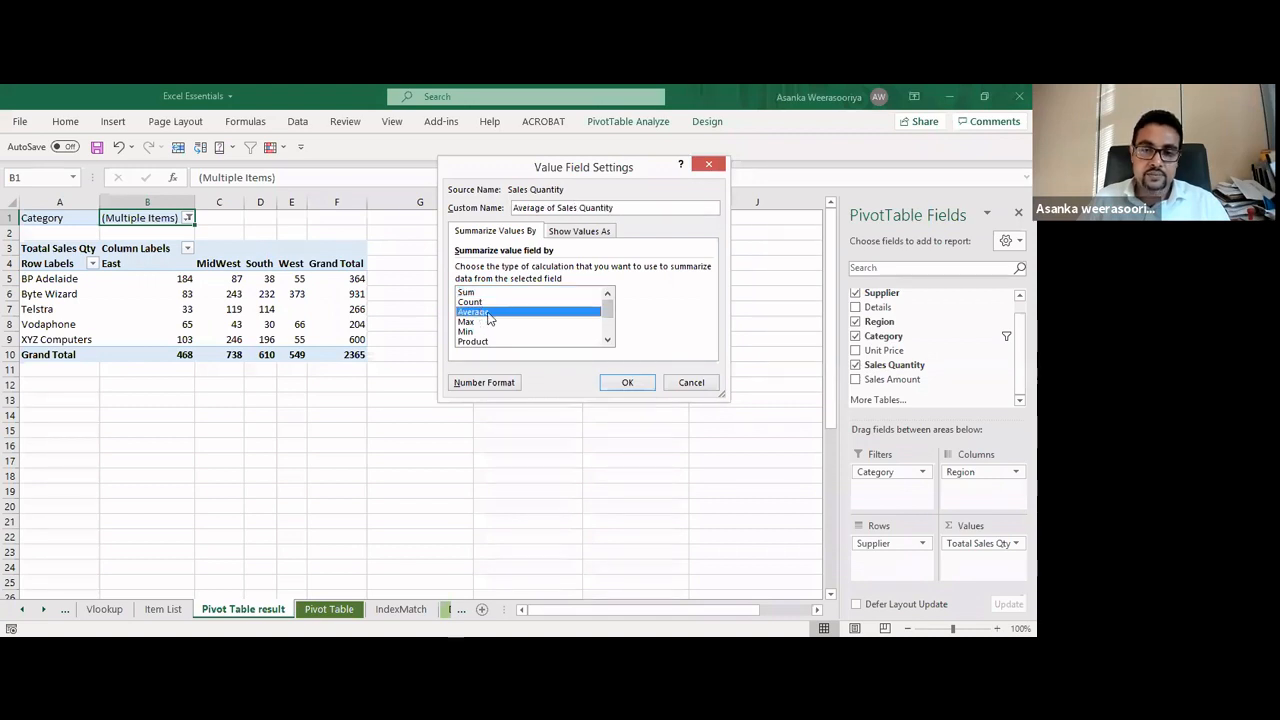
{"action": "left_click", "coordinate": [505, 321]}
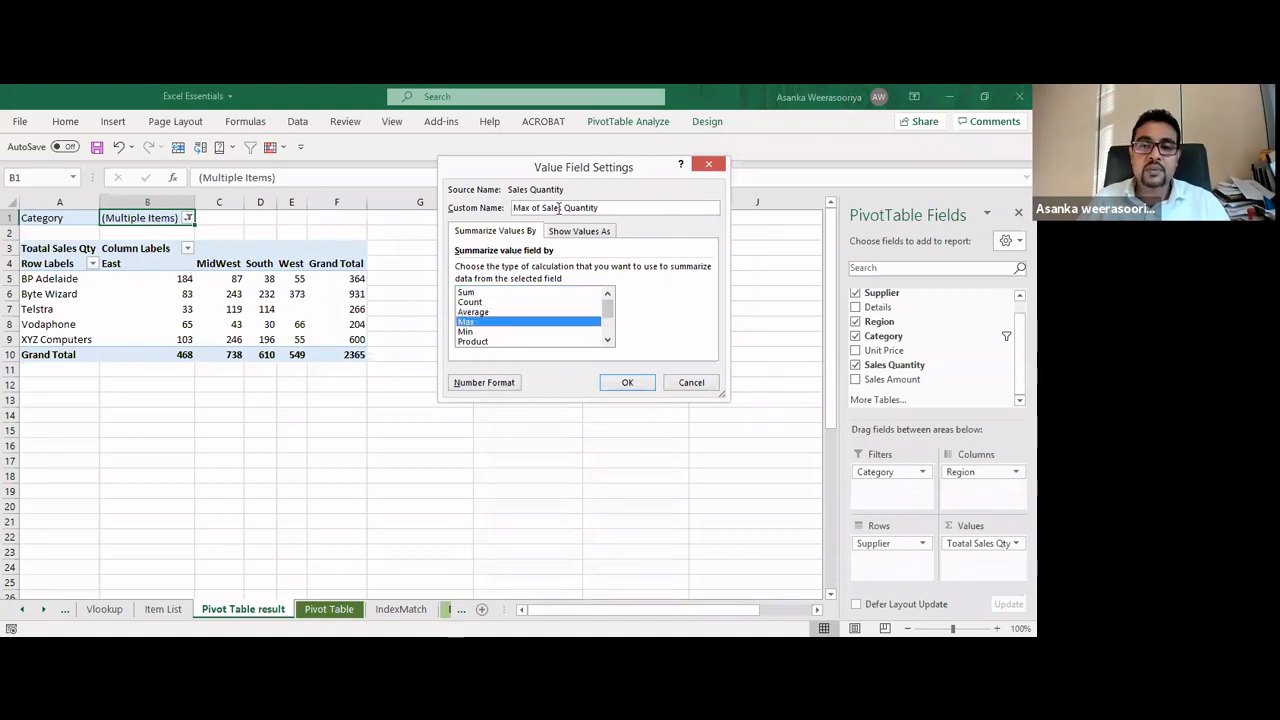
{"action": "left_click", "coordinate": [627, 382]}
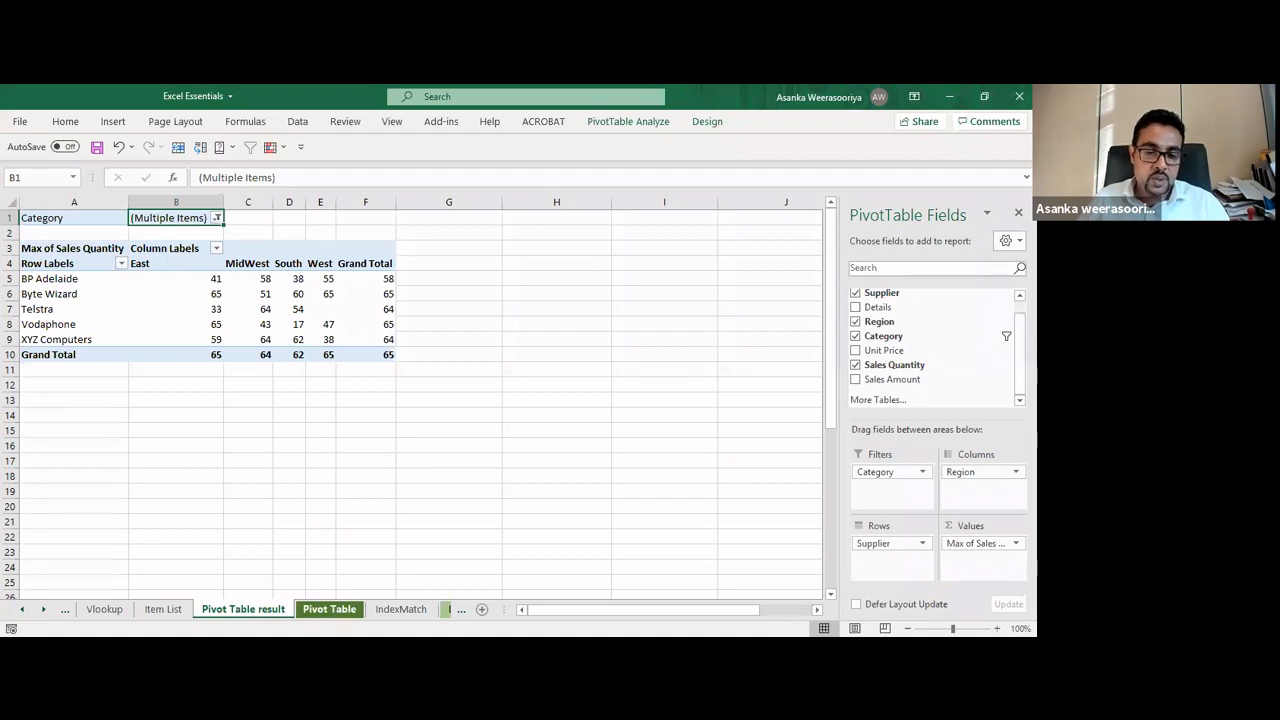
Create another pivot table on a new worksheet from the Pivot Table sheet's data range A1:H150
{"action": "left_click", "coordinate": [329, 609]}
{"action": "left_click", "coordinate": [505, 400]}
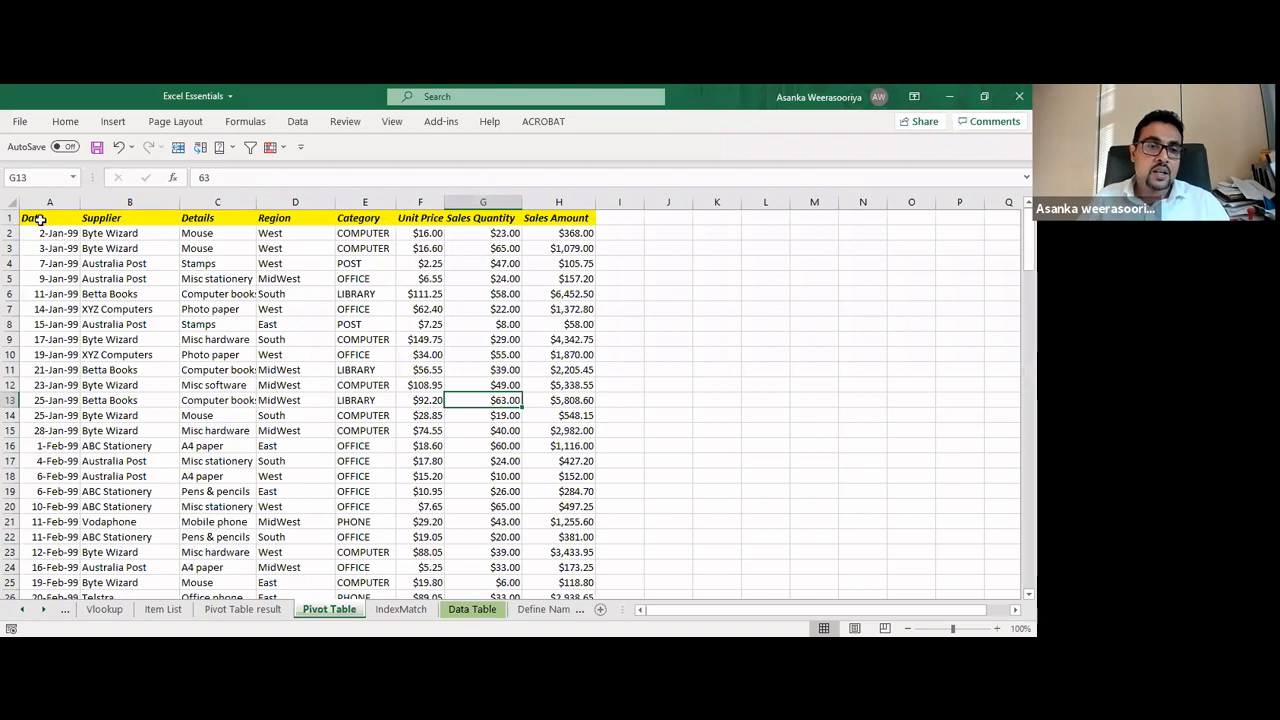
{"action": "left_click_drag", "start_coordinate": [37, 217], "coordinate": [555, 220]}
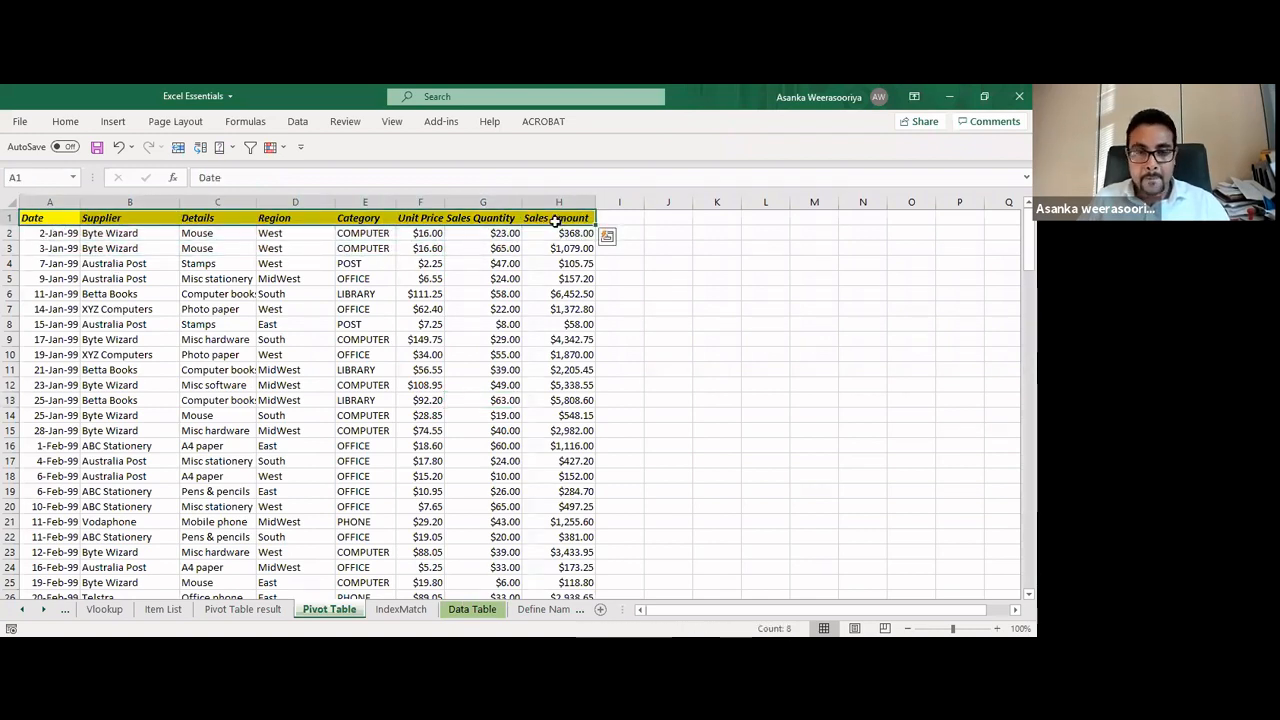
{"action": "key", "text": "ctrl+shift+Down"}
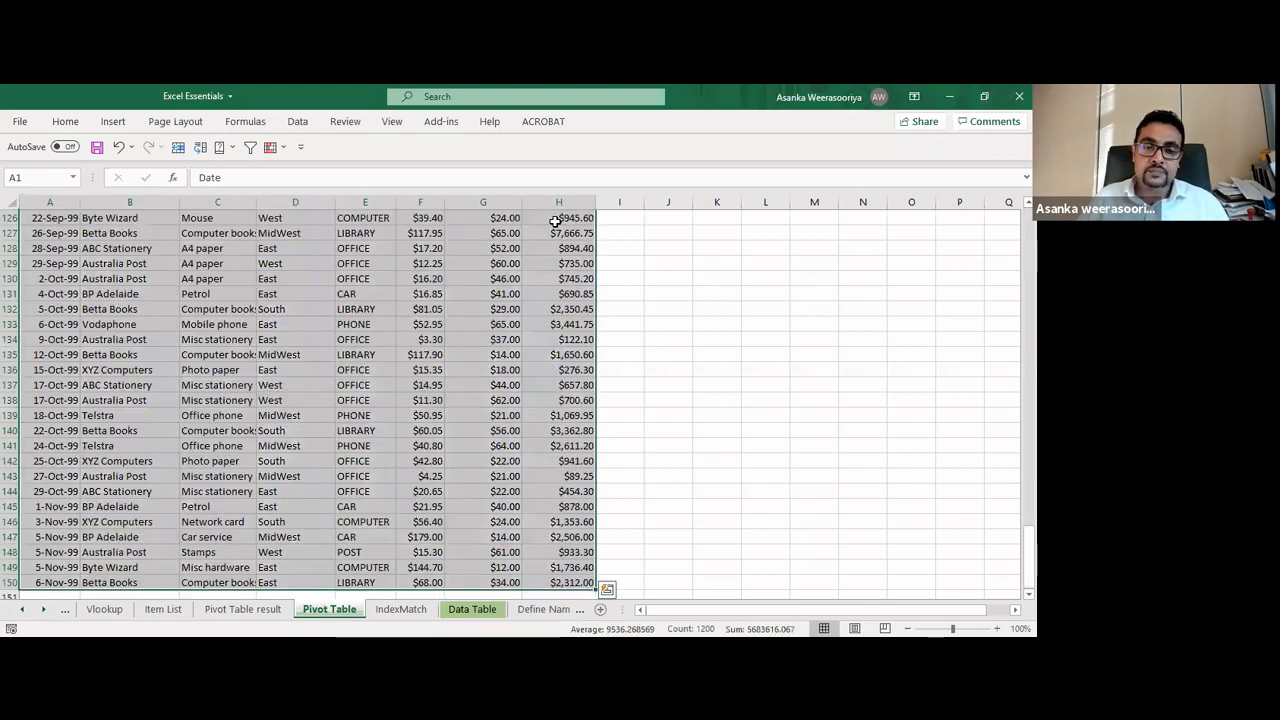
{"action": "left_click", "coordinate": [112, 122]}
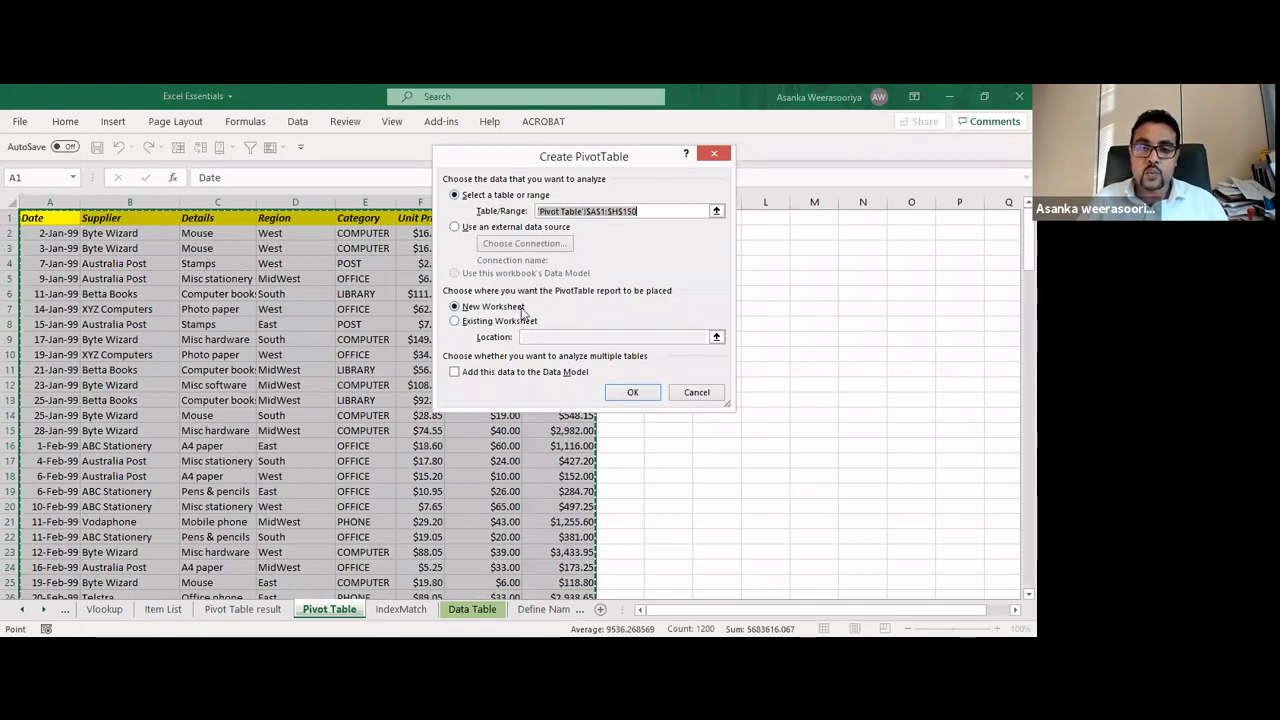
{"action": "left_click", "coordinate": [633, 393]}
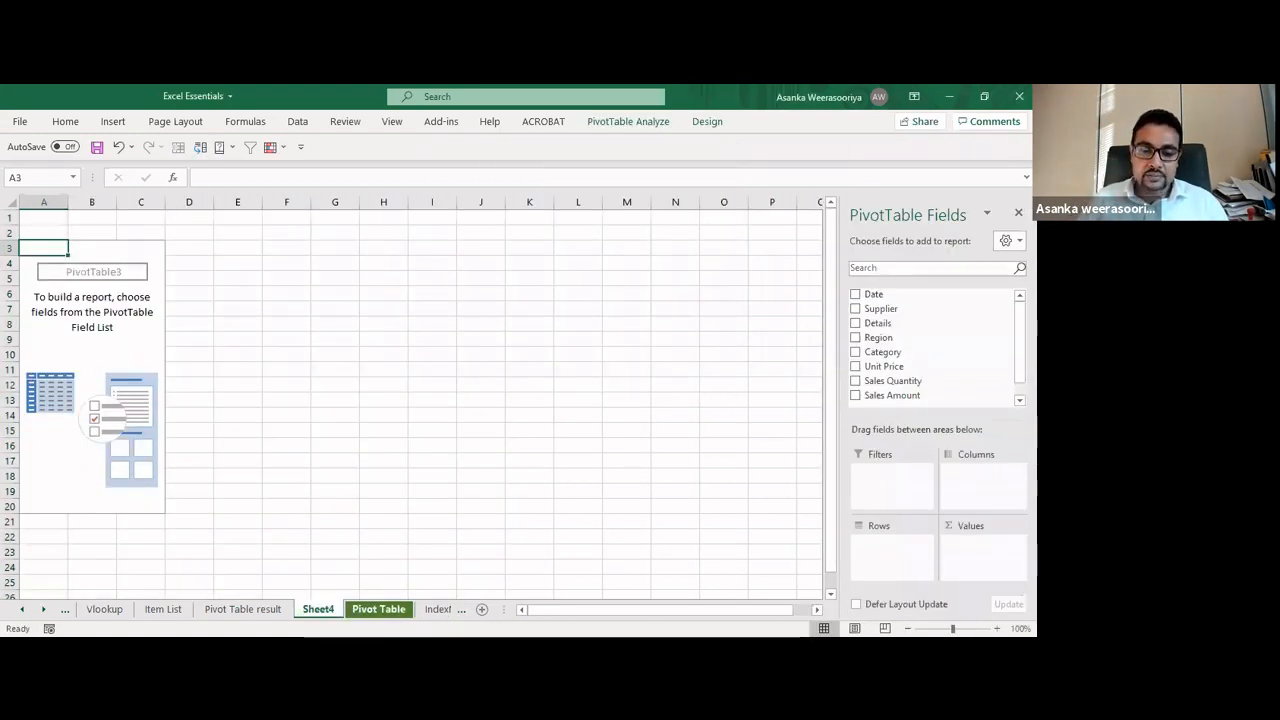
Rename the new pivot table's worksheet as "Pivot table result 2"
{"action": "double_click", "coordinate": [329, 608]}
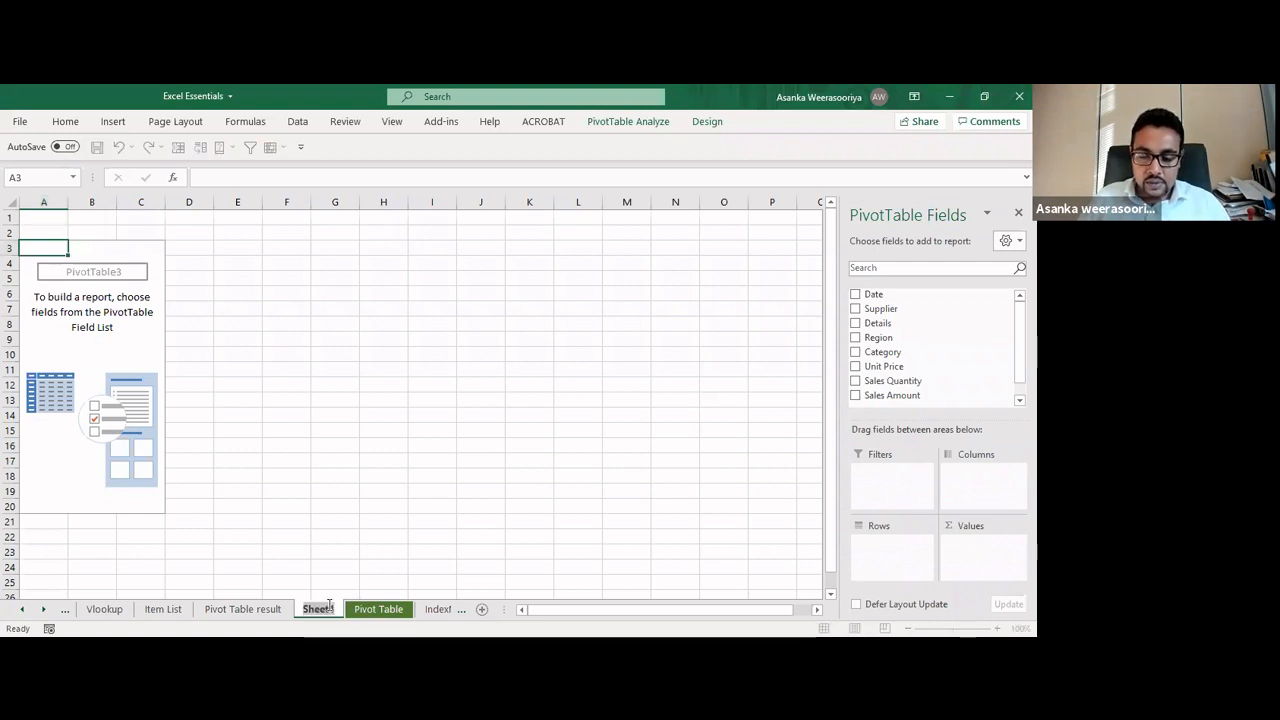
{"action": "type", "text": "Pivot "}
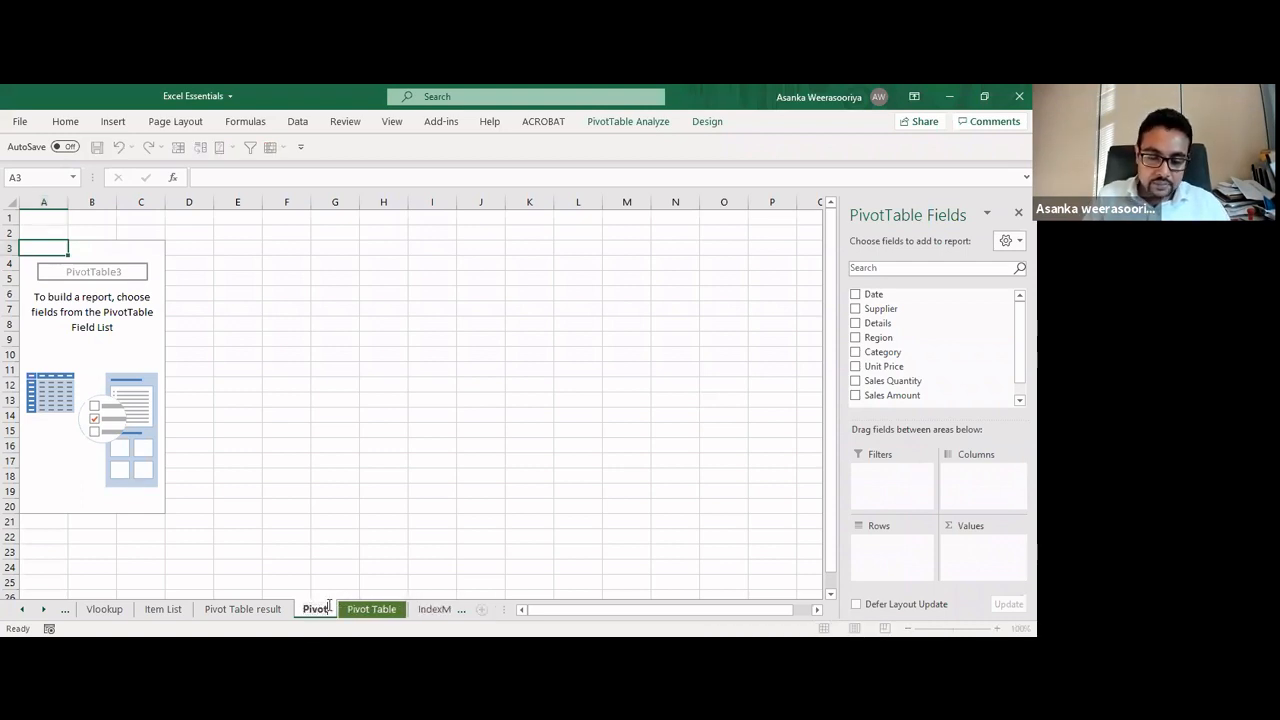
{"action": "type", "text": "Table"}
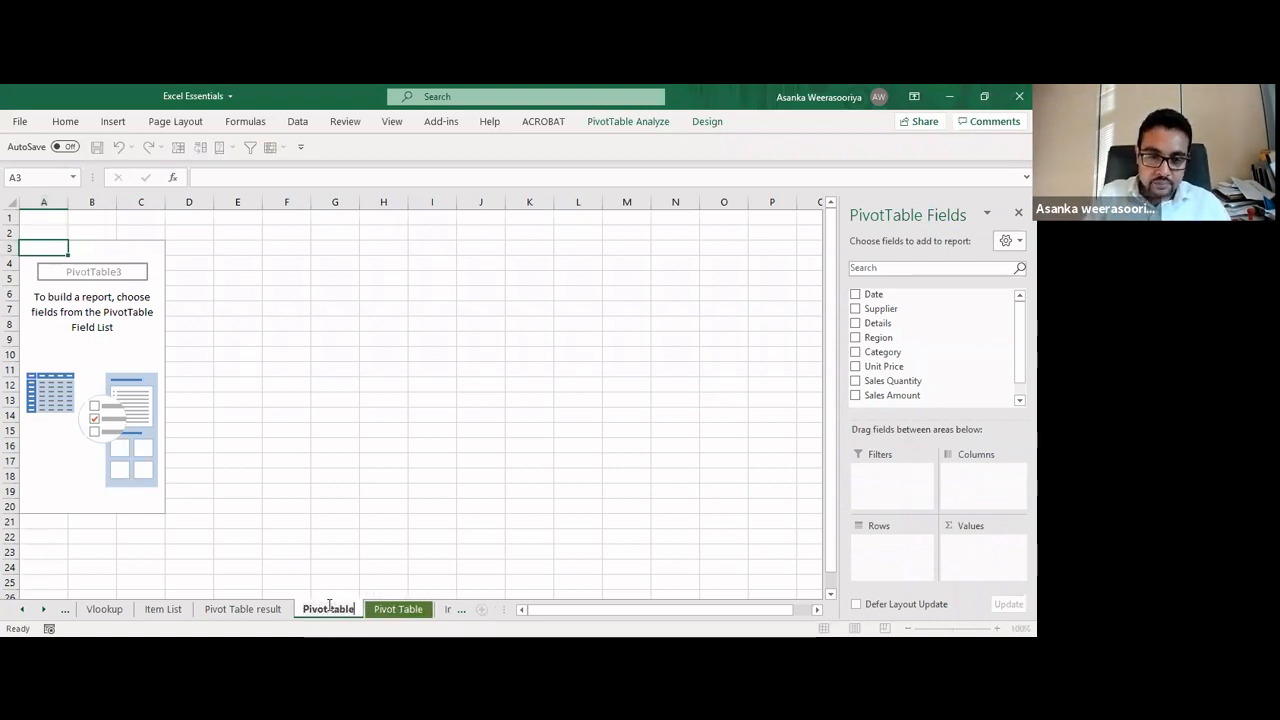
{"action": "type", "text": " resu"}
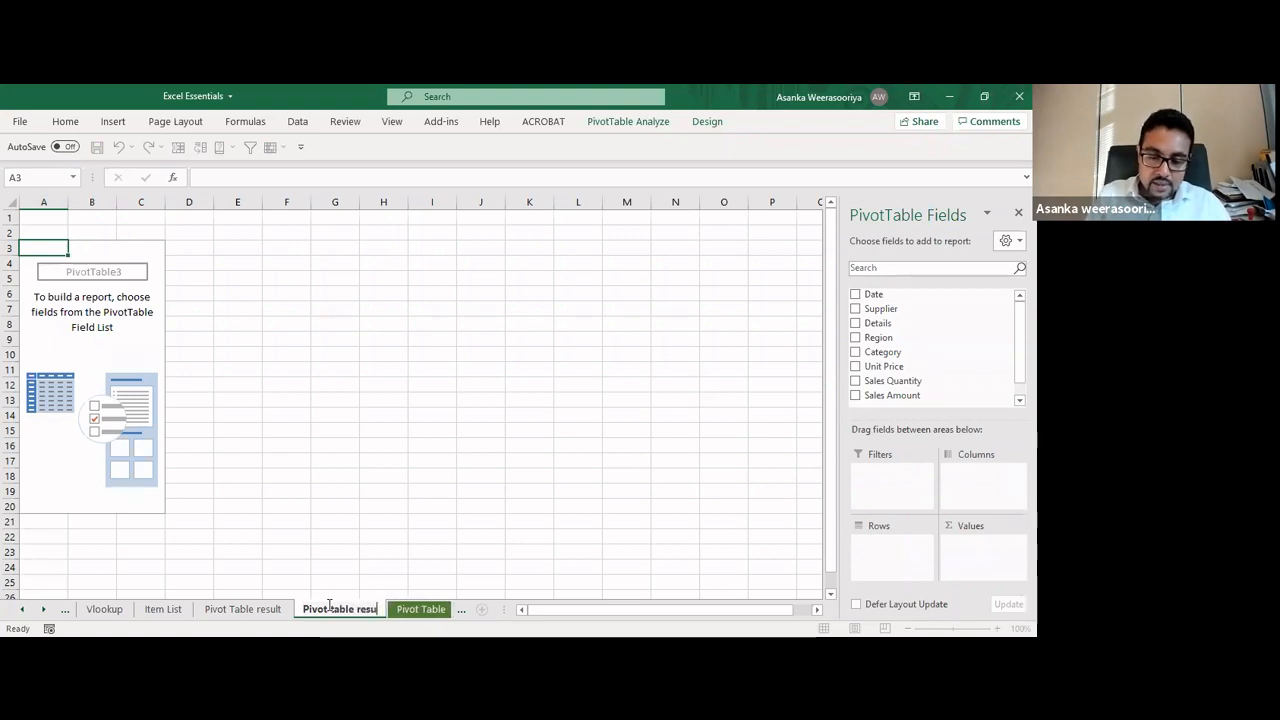
{"action": "type", "text": "lt 2"}
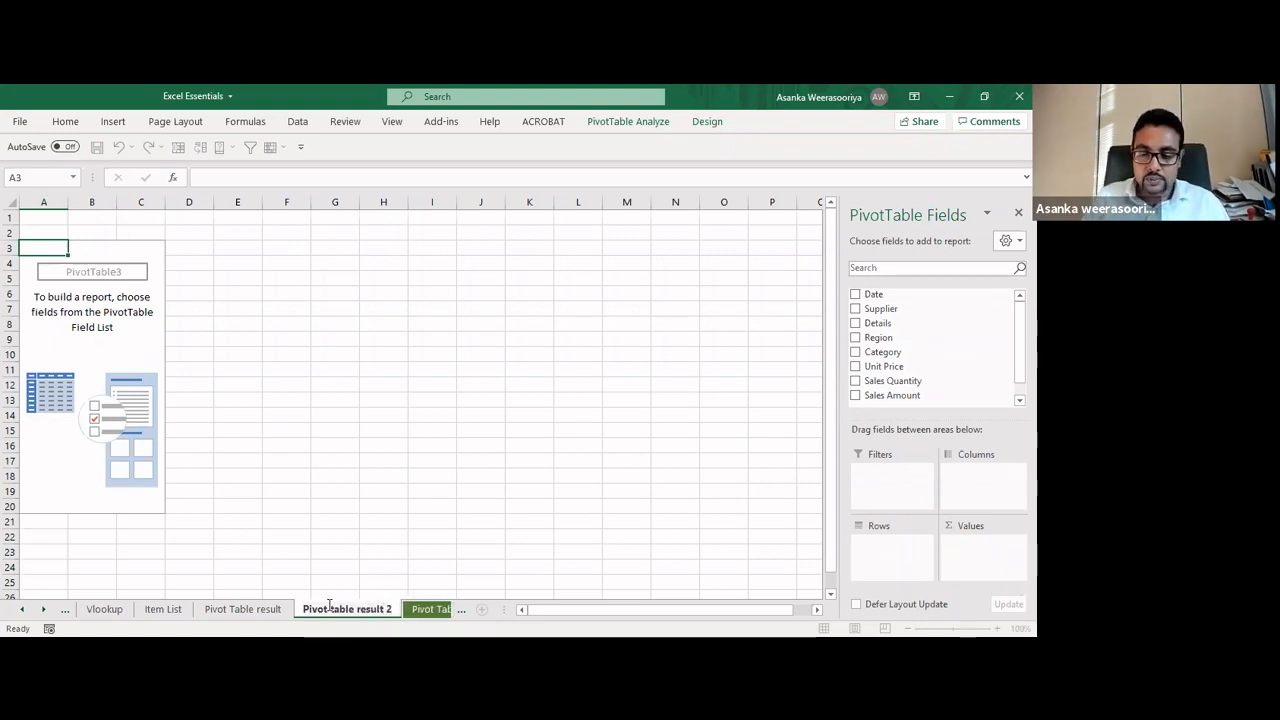
{"action": "key", "text": "Return"}
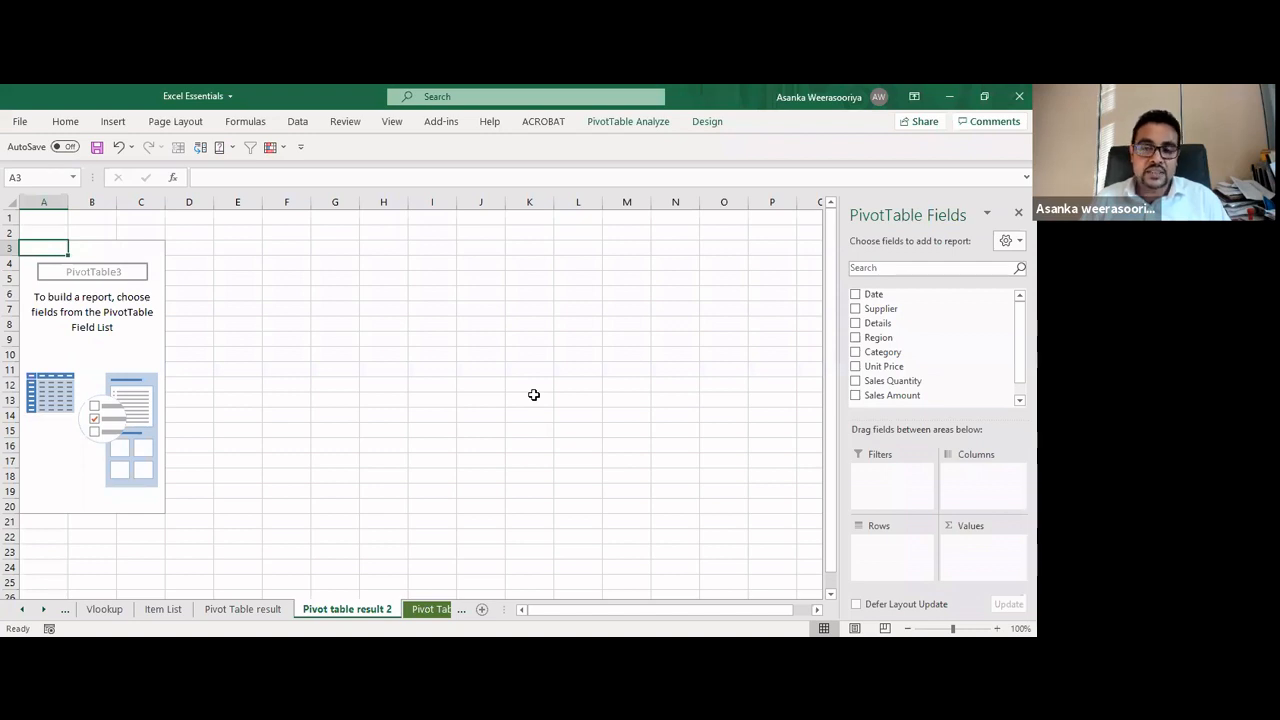
Examine the source data on the Pivot Table sheet, checking the Date column's entries and the Region and Supplier columns
{"action": "left_click", "coordinate": [425, 609]}
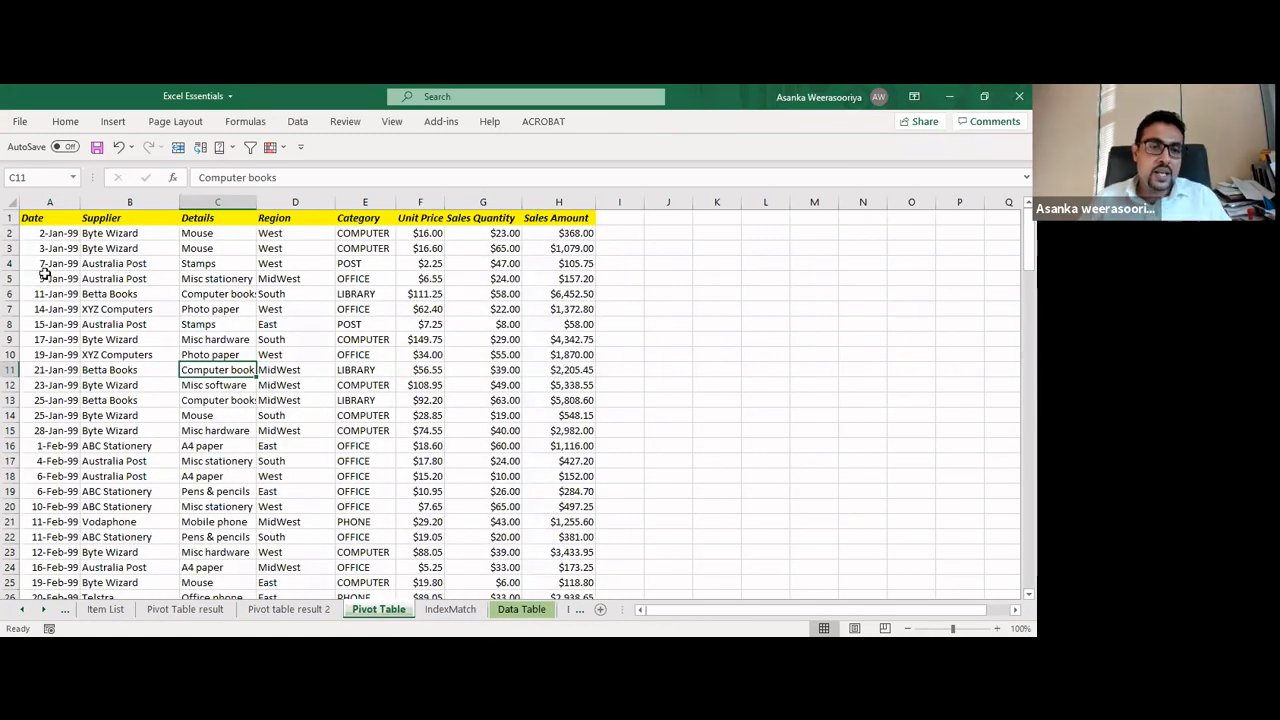
{"action": "scroll", "coordinate": [45, 273], "scroll_direction": "down", "scroll_amount": 10}
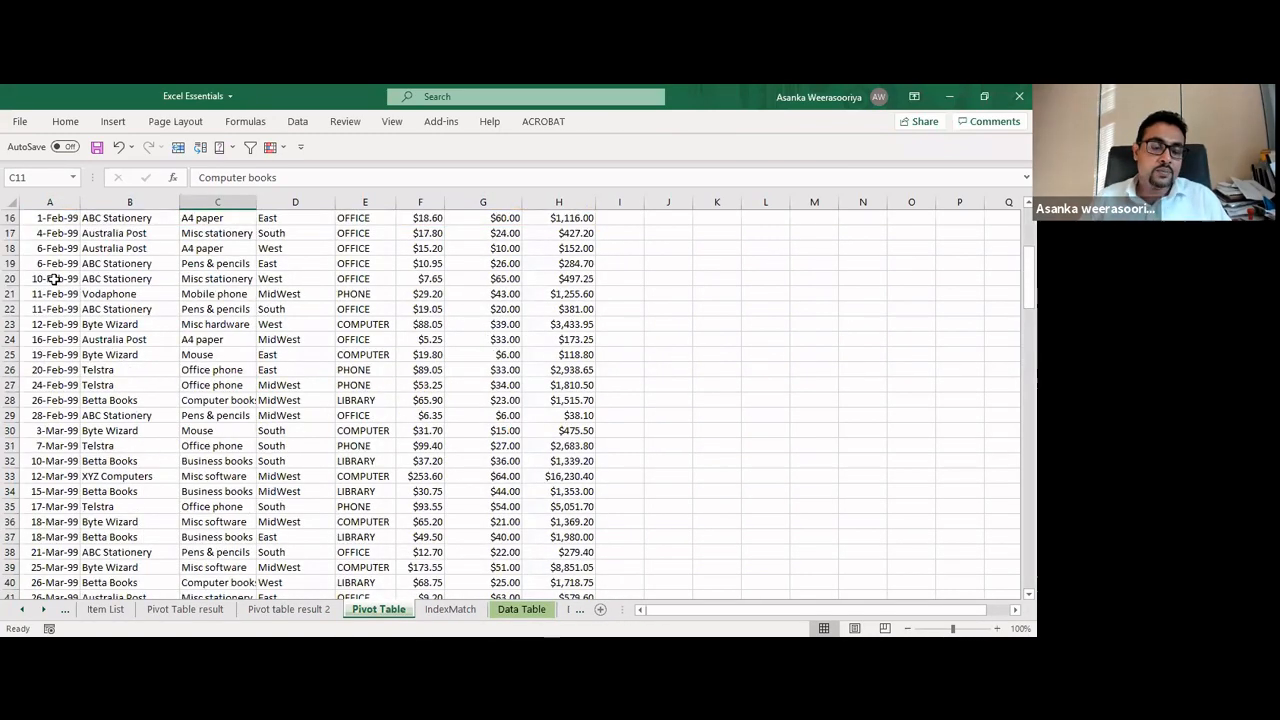
{"action": "scroll", "coordinate": [55, 281], "scroll_direction": "down", "scroll_amount": 11}
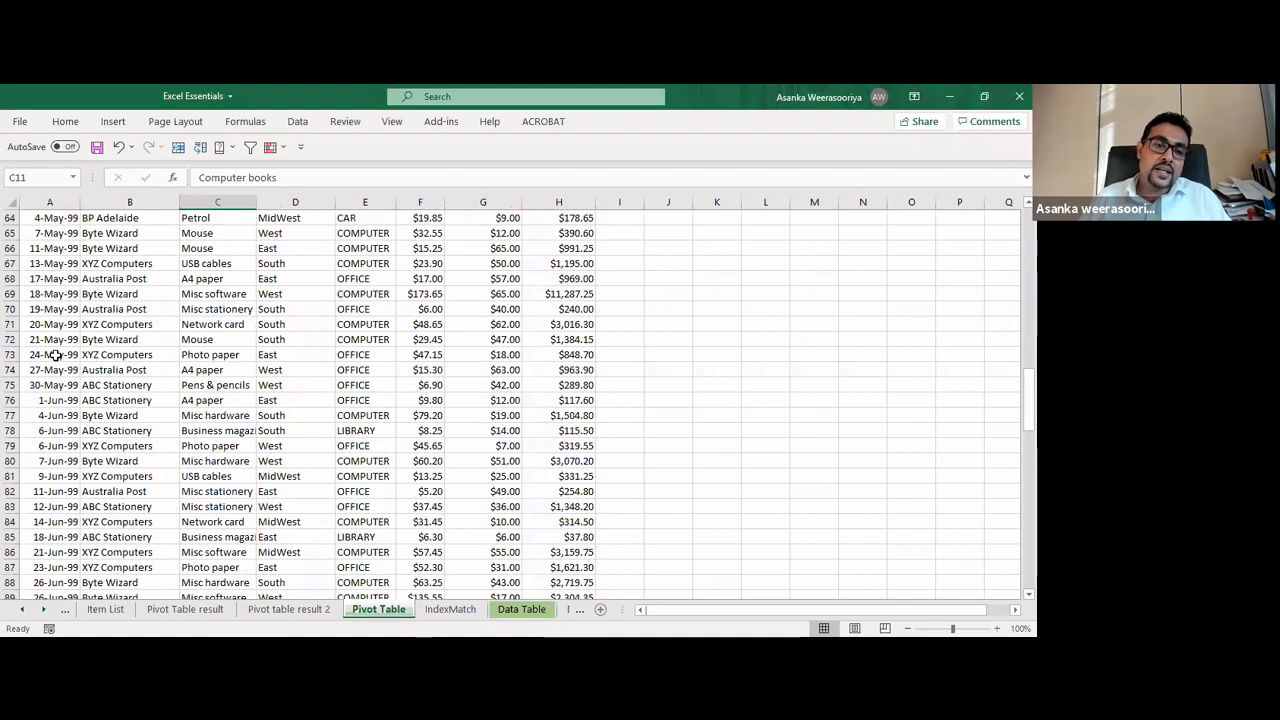
{"action": "scroll", "coordinate": [57, 350], "scroll_direction": "up", "scroll_amount": 7}
{"action": "scroll", "coordinate": [57, 350], "scroll_direction": "up", "scroll_amount": 14}
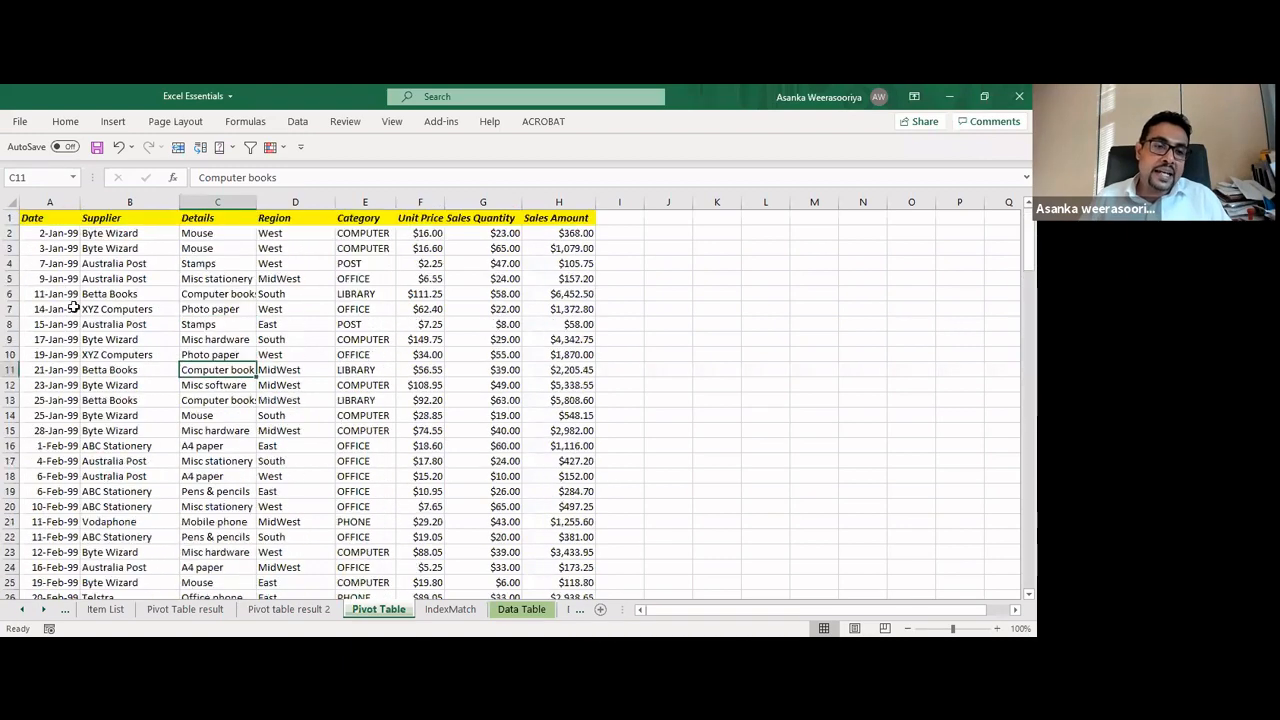
{"action": "left_click", "coordinate": [53, 233]}
{"action": "left_click", "coordinate": [58, 248]}
{"action": "left_click", "coordinate": [56, 281]}
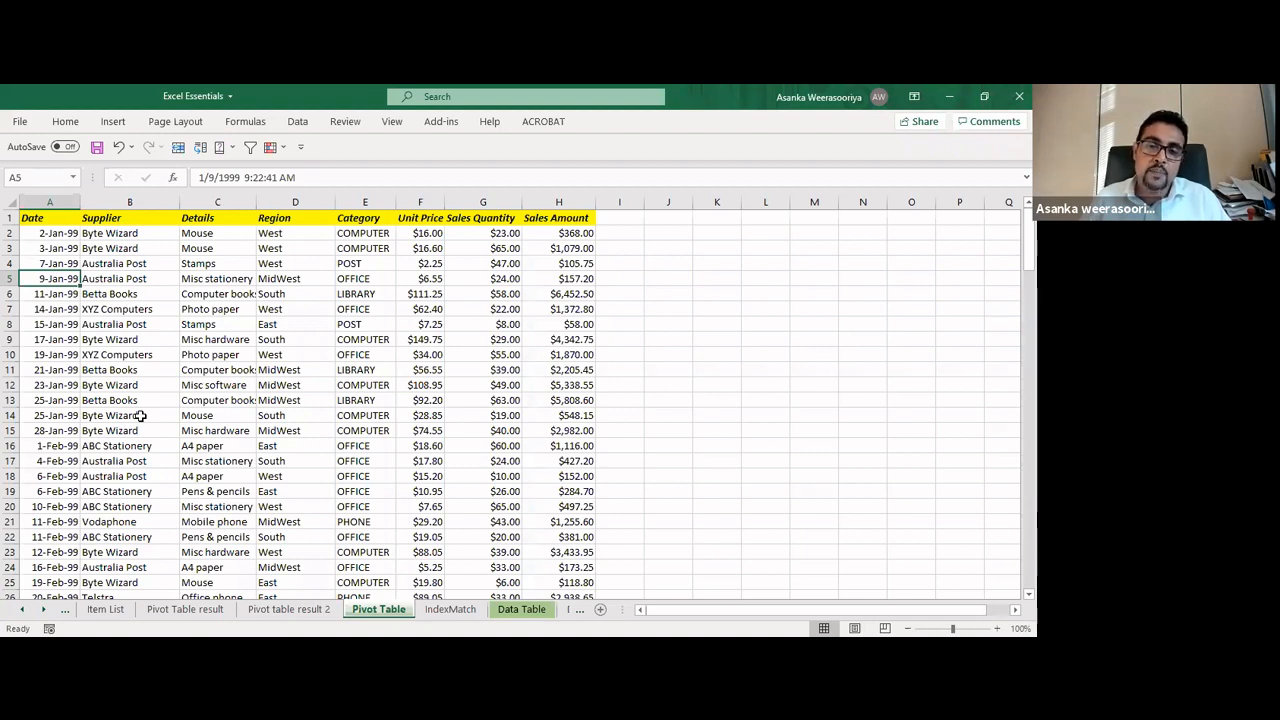
{"action": "left_click", "coordinate": [301, 324]}
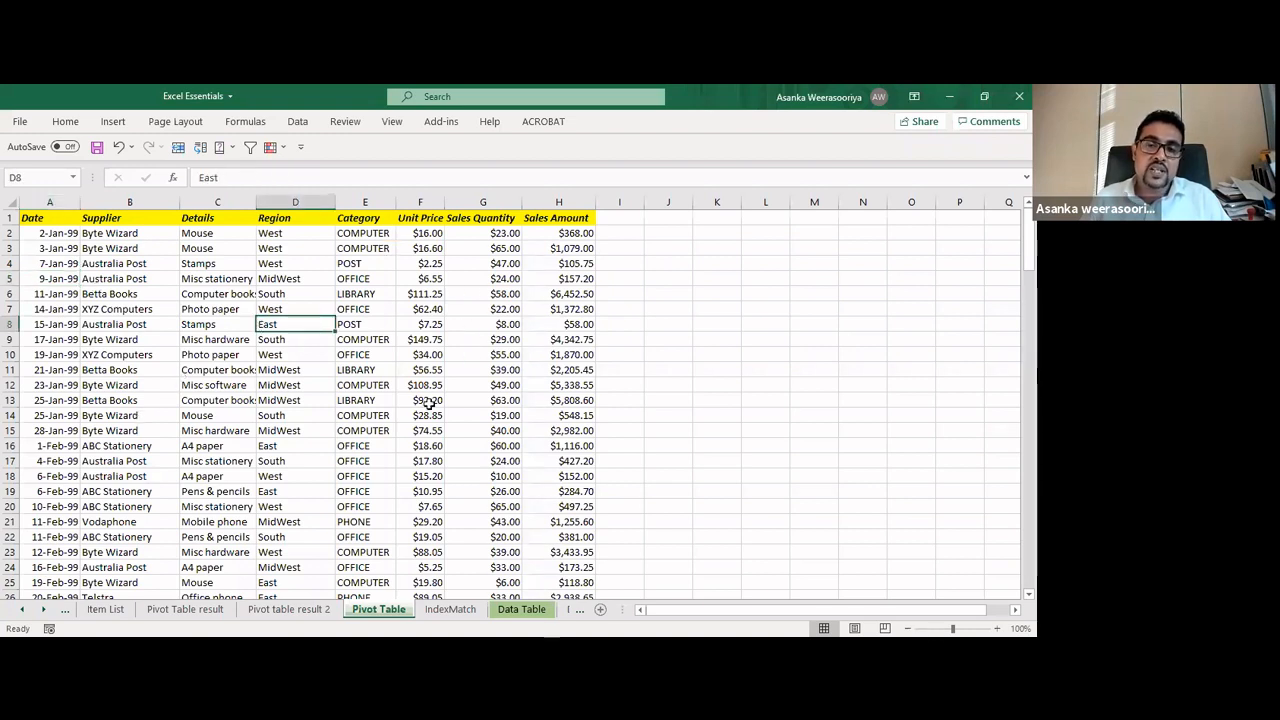
{"action": "left_click", "coordinate": [86, 292]}
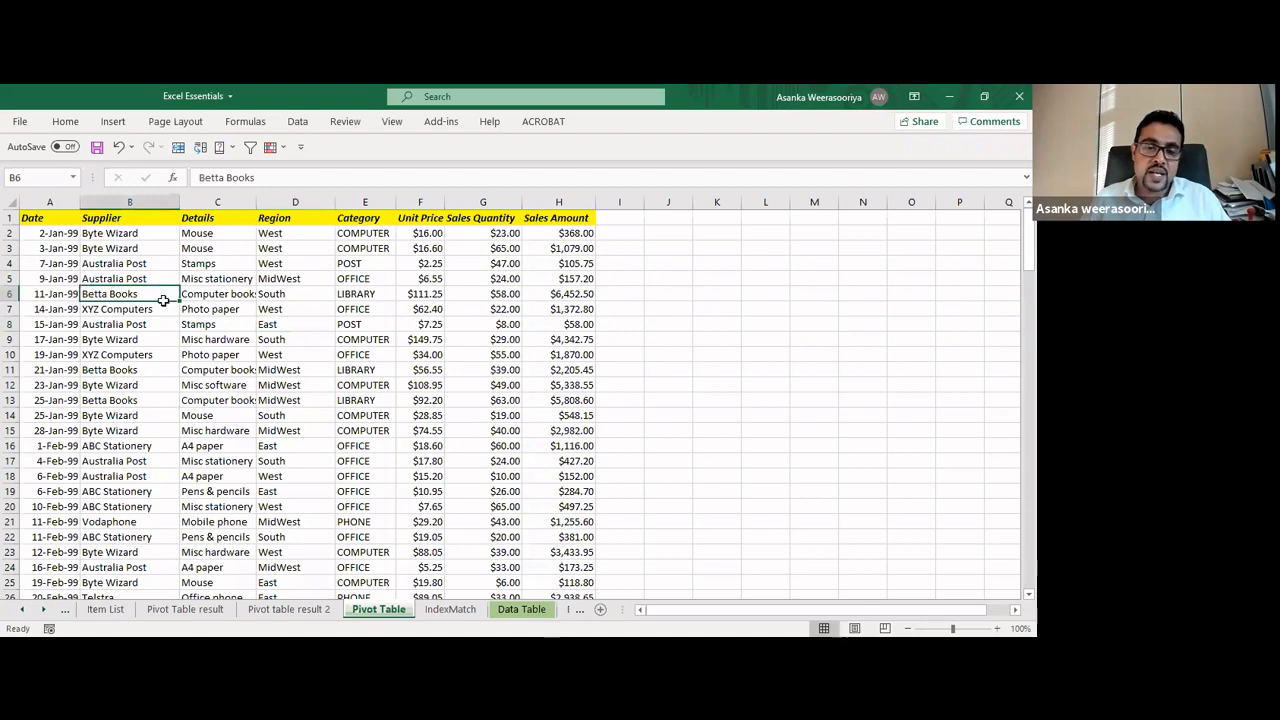
On the Pivot table result 2 sheet, place the Date field in the pivot table's rows and remove the Months field
{"action": "left_click", "coordinate": [290, 610]}
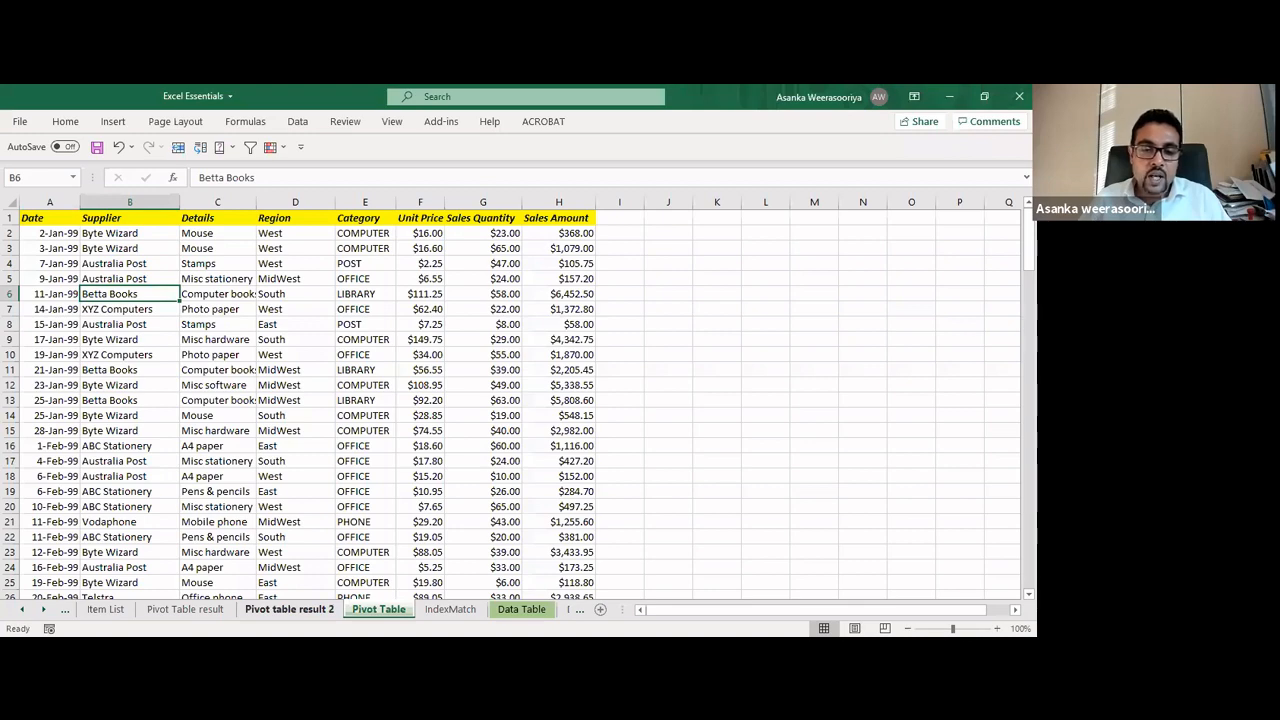
{"action": "left_click", "coordinate": [289, 609]}
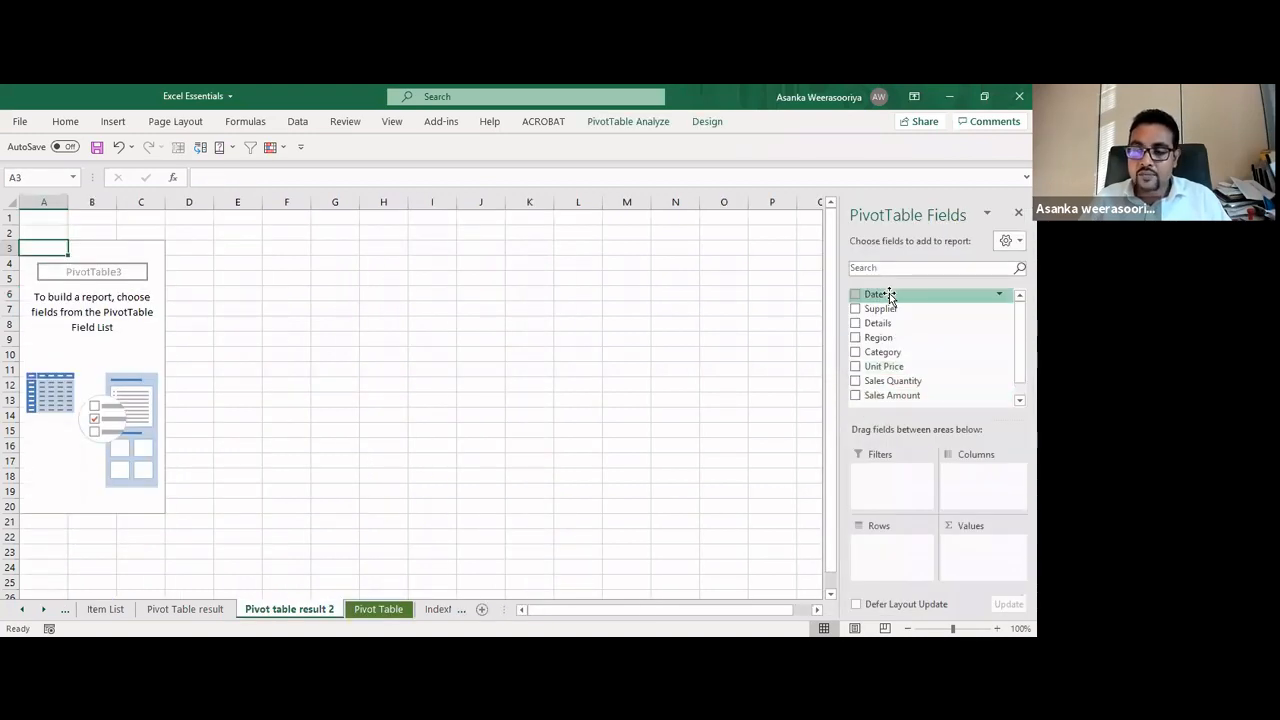
{"action": "left_click_drag", "start_coordinate": [889, 293], "coordinate": [879, 546]}
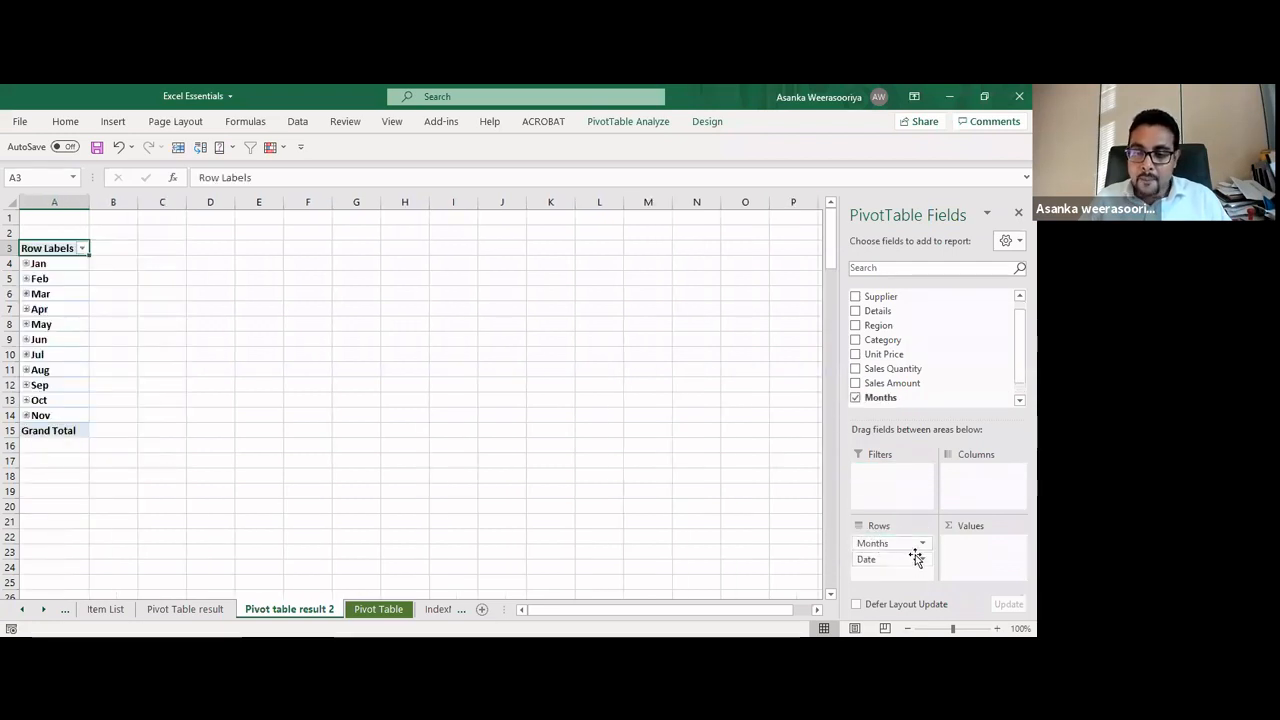
{"action": "left_click", "coordinate": [858, 397]}
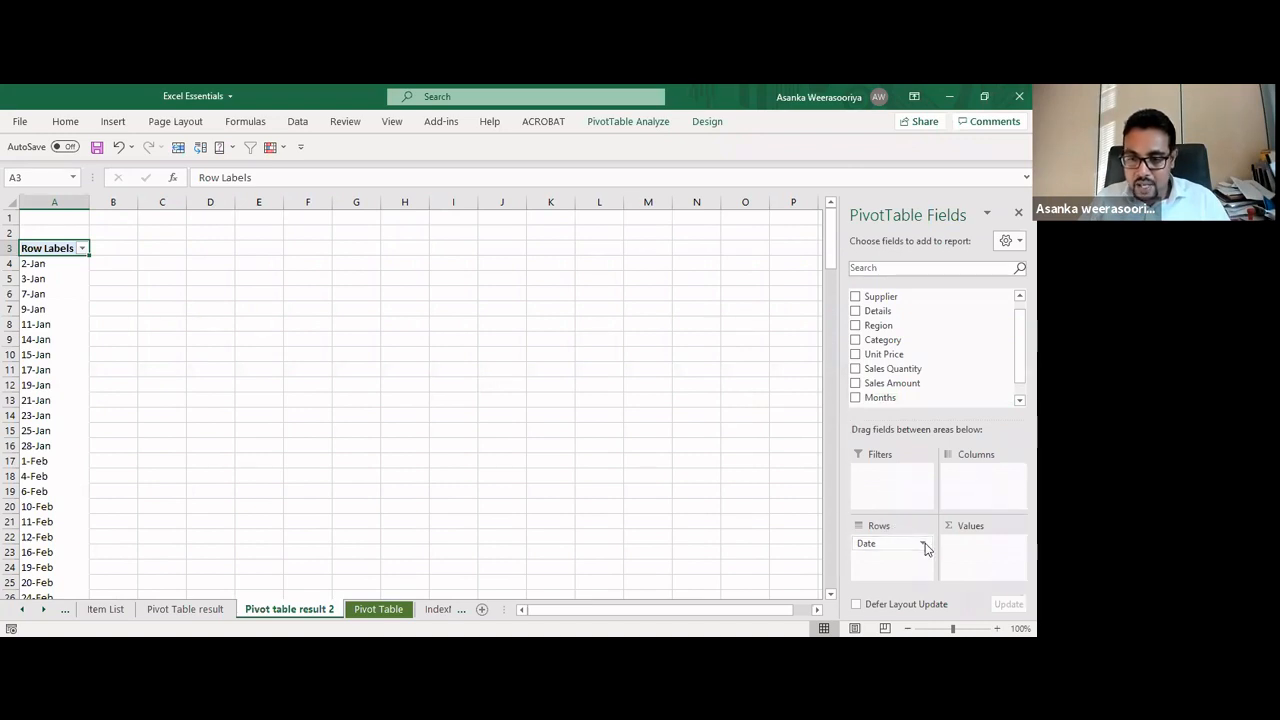
{"action": "left_click", "coordinate": [46, 266]}
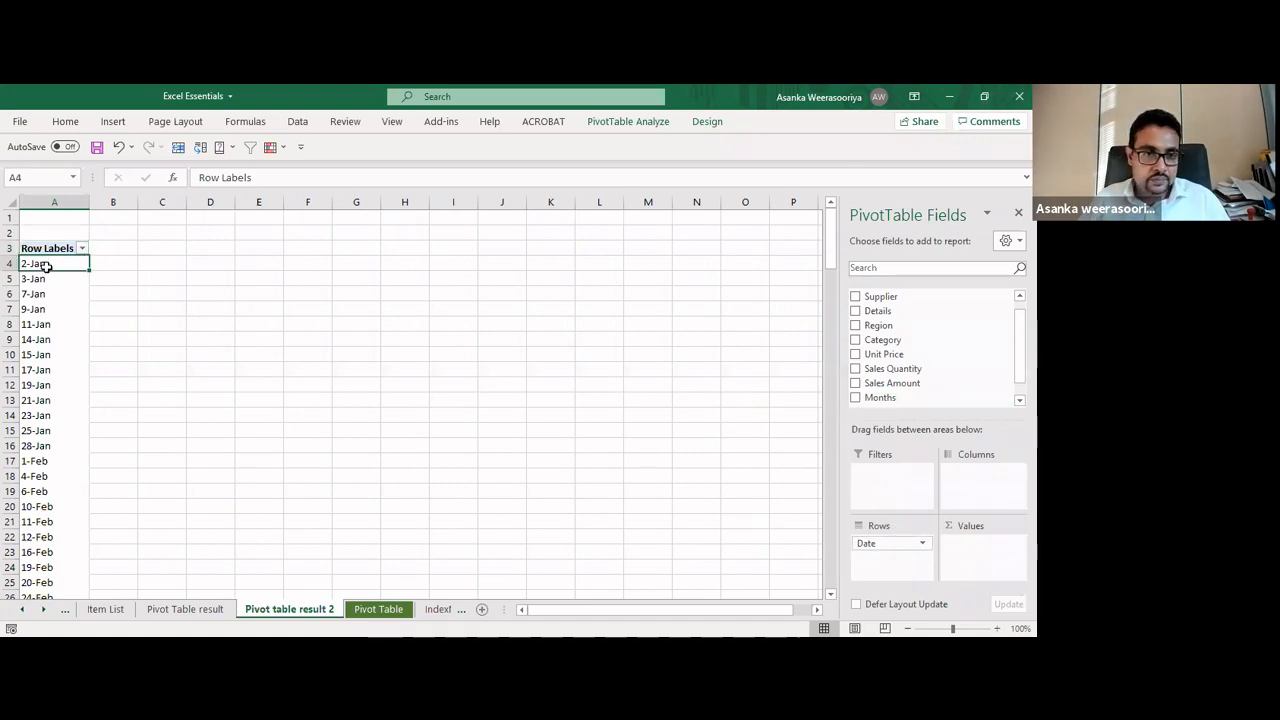
Ungroup the dates in the pivot table's row labels
{"action": "right_click", "coordinate": [46, 266]}
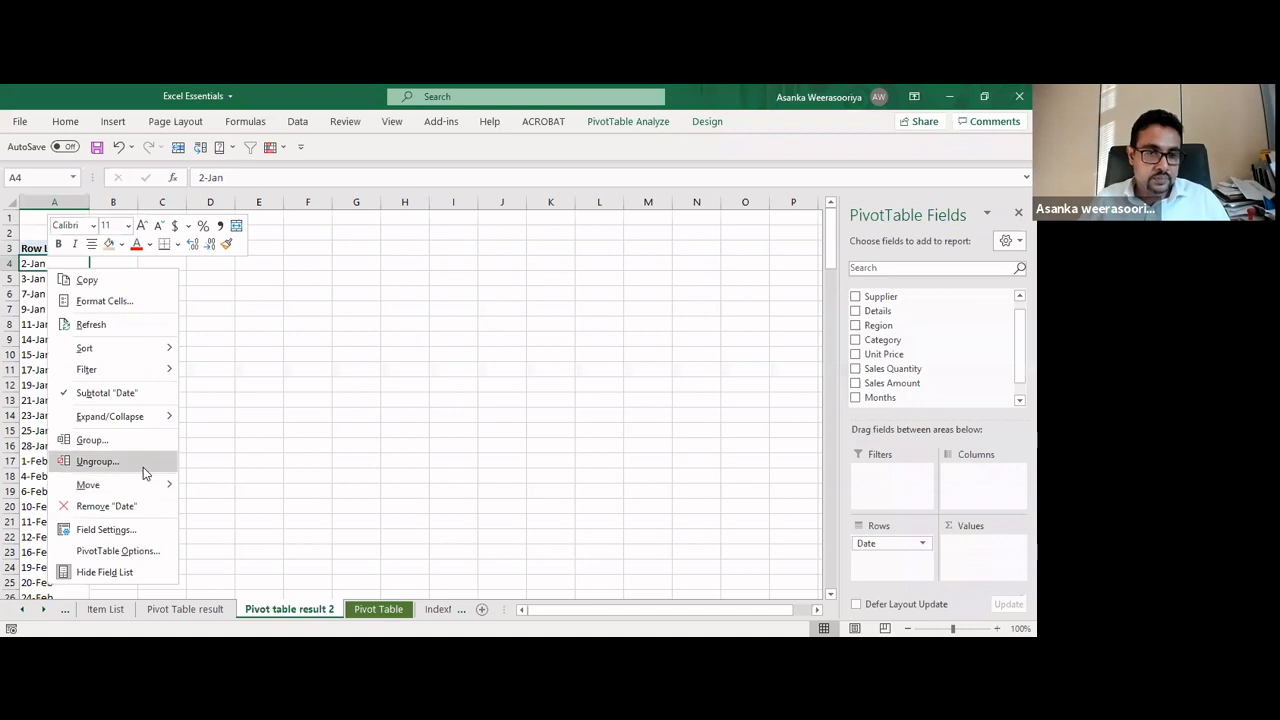
{"action": "left_click", "coordinate": [140, 463]}
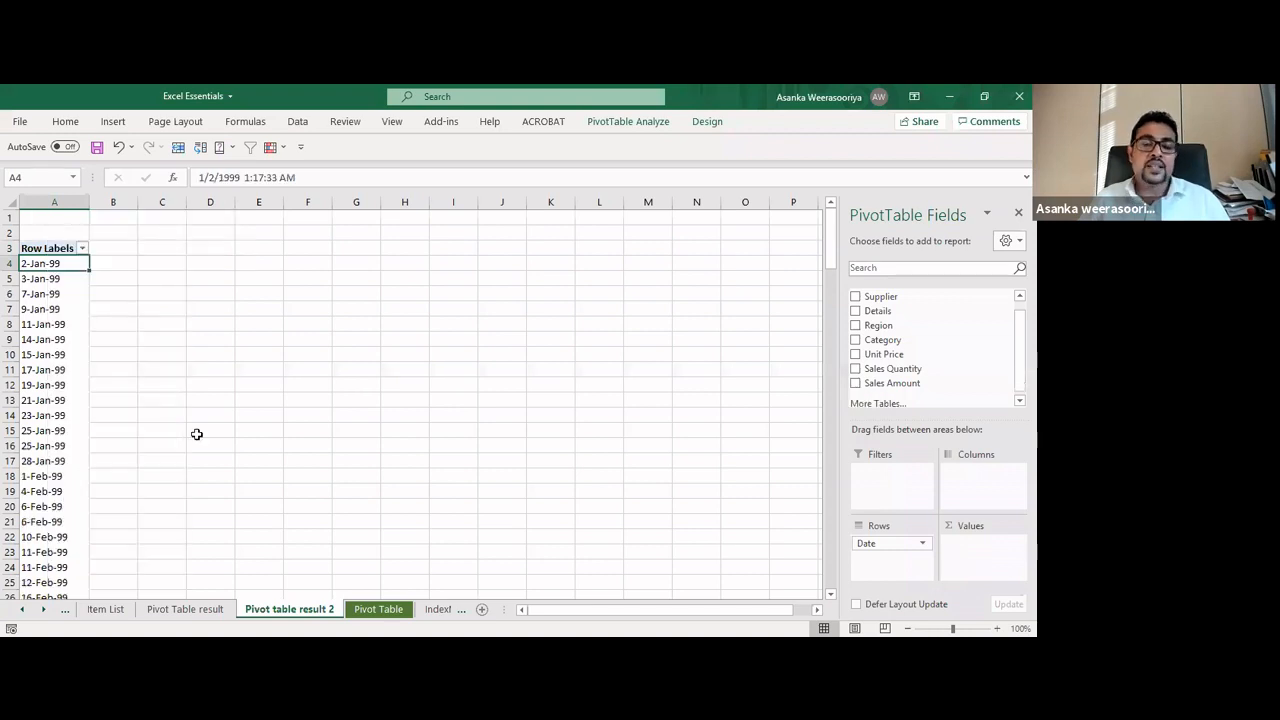
{"action": "left_click", "coordinate": [207, 345]}
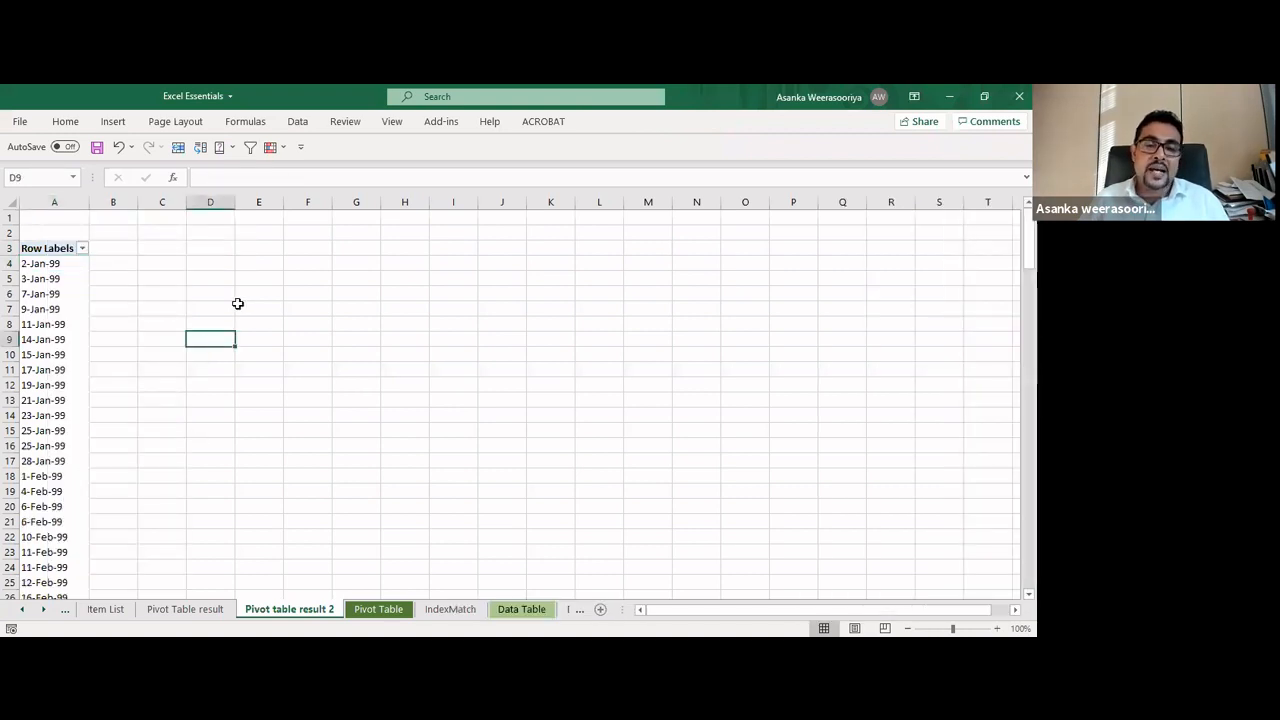
{"action": "left_click", "coordinate": [223, 277]}
Remove the Date field from the pivot table and place it in the rows again
{"action": "left_click", "coordinate": [52, 280]}
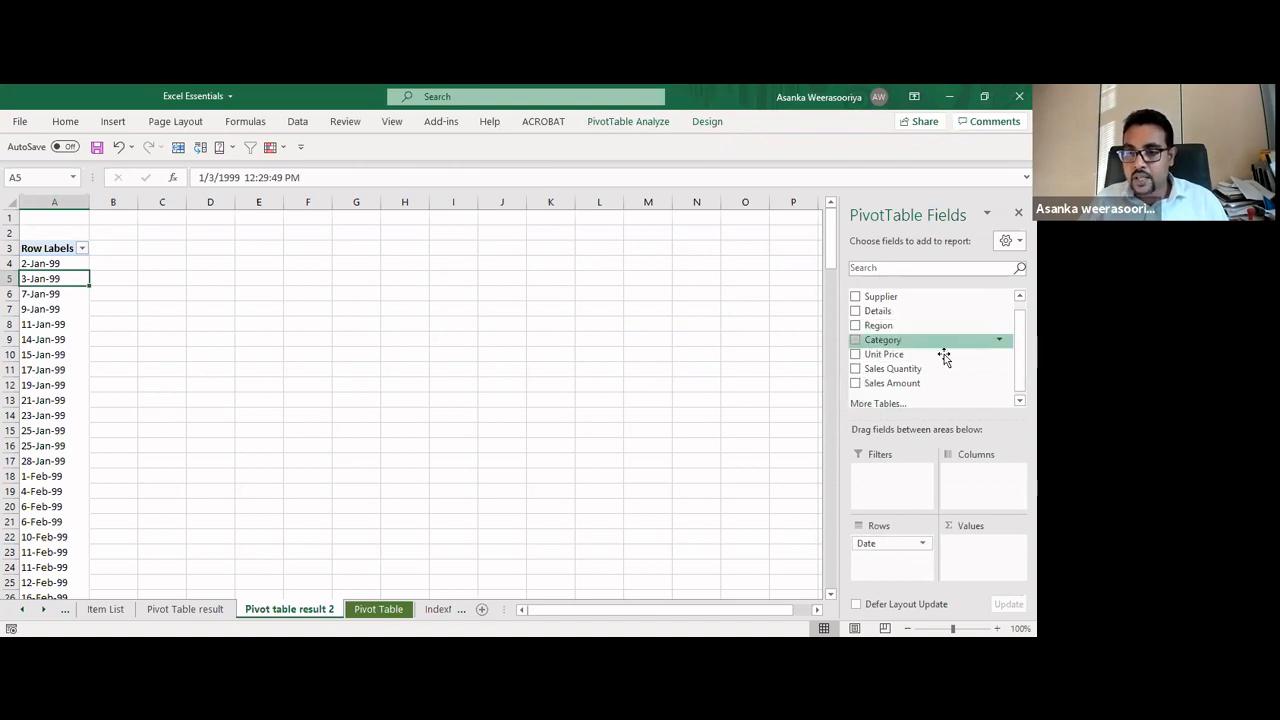
{"action": "scroll", "coordinate": [927, 320], "scroll_direction": "up", "scroll_amount": 1}
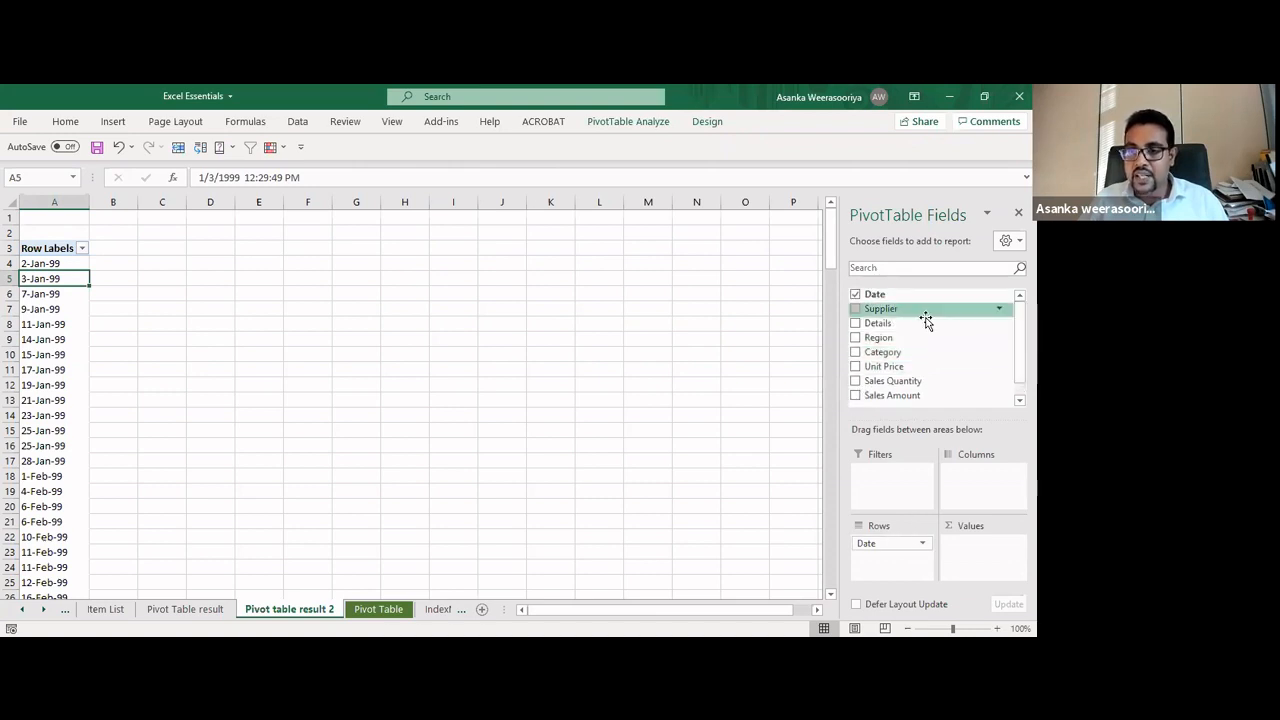
{"action": "left_click", "coordinate": [856, 294]}
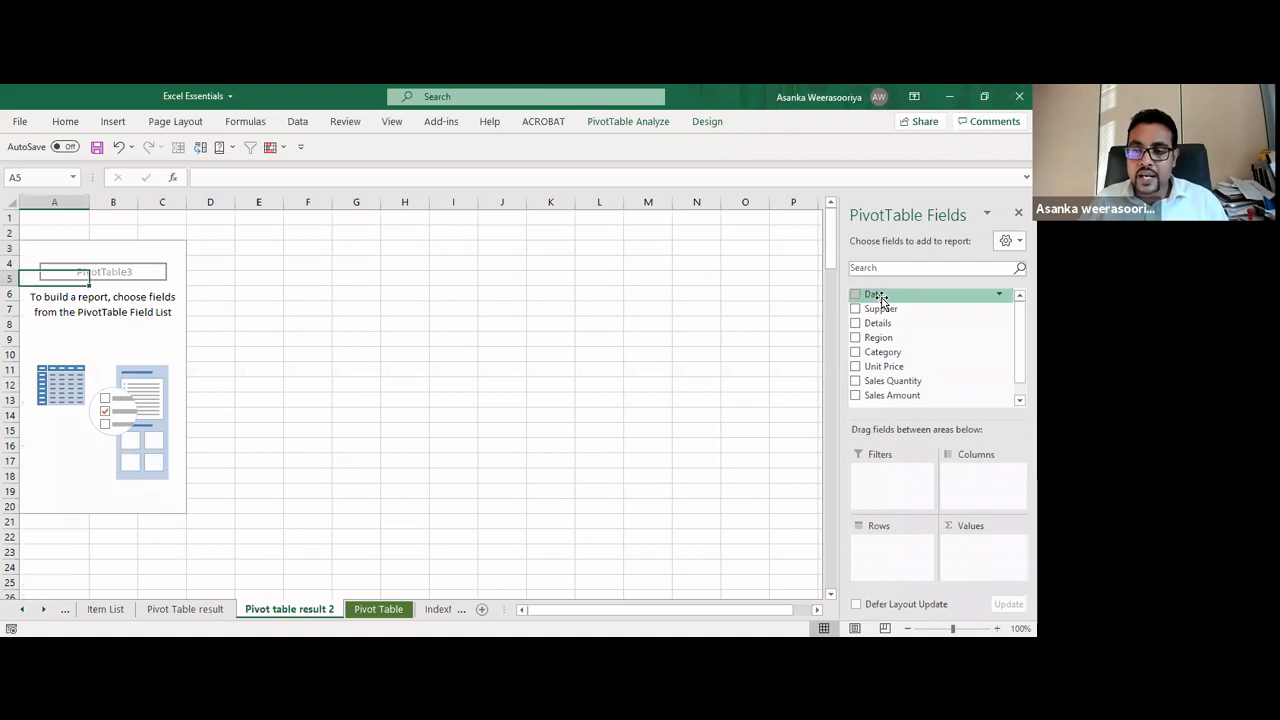
{"action": "left_click_drag", "start_coordinate": [881, 303], "coordinate": [886, 550]}
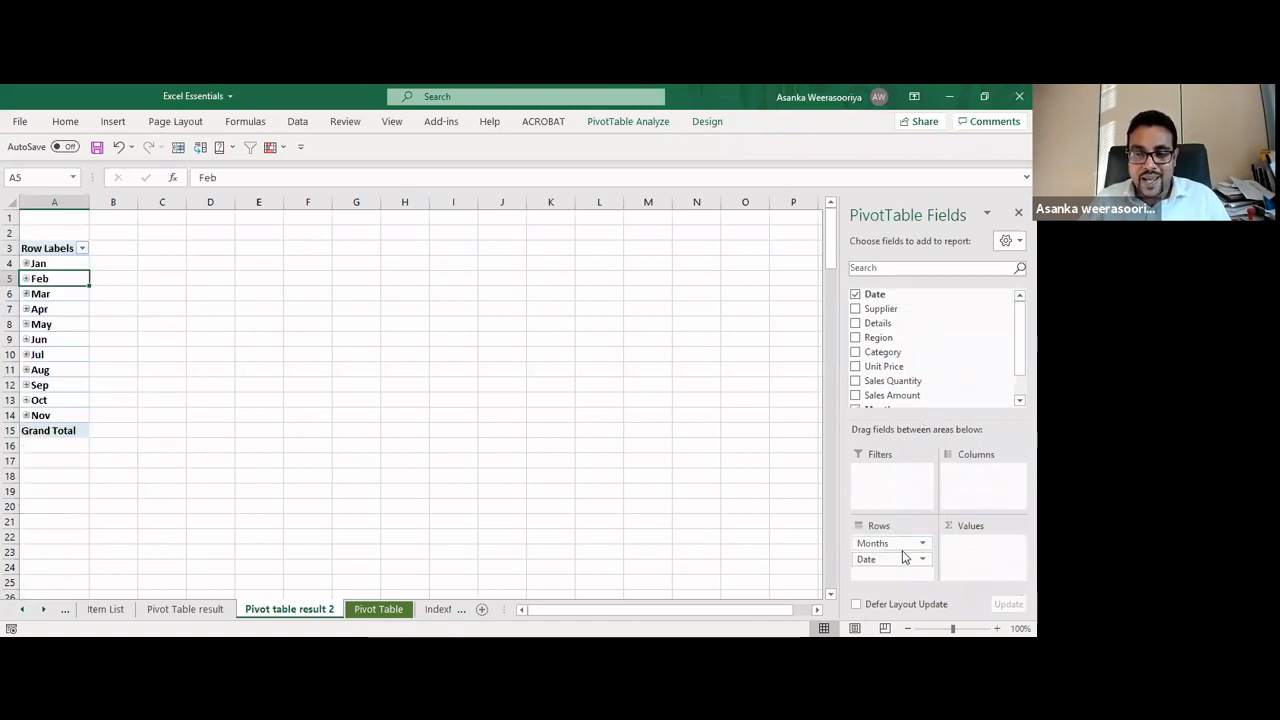
Ungroup the month row labels so that the rows list individual dates
{"action": "left_click", "coordinate": [45, 264]}
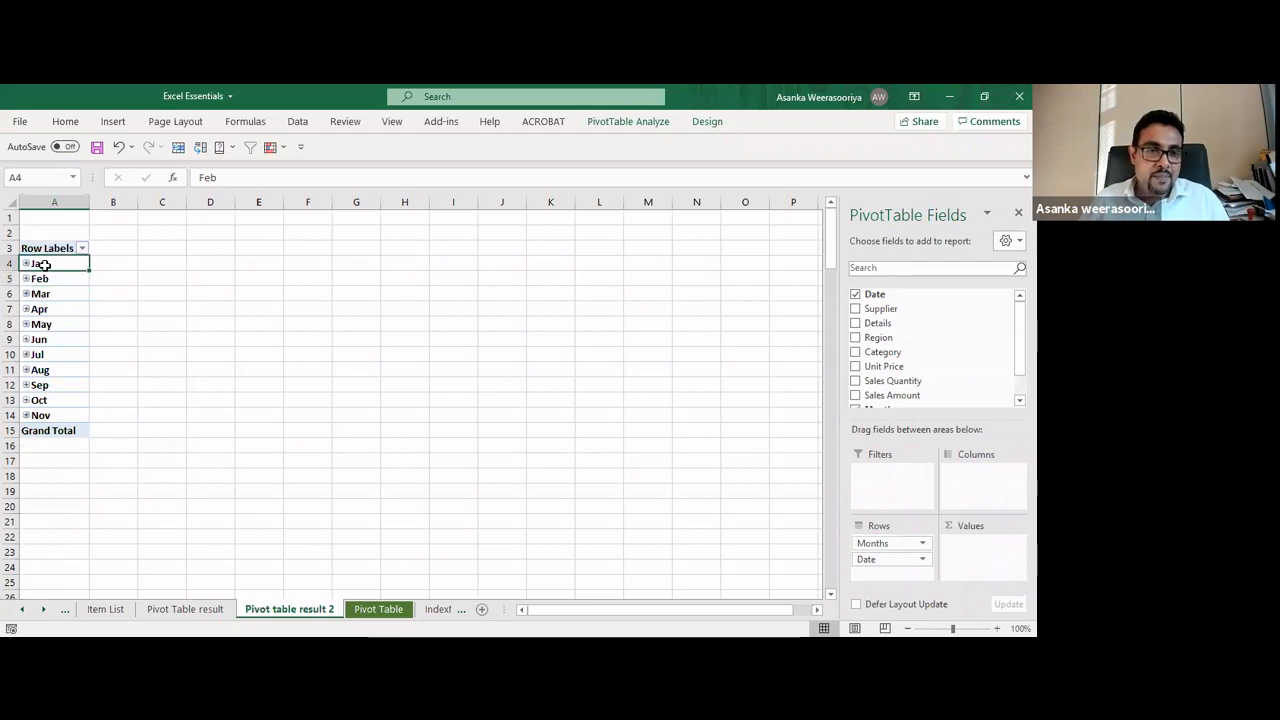
{"action": "key", "text": "shift+F10"}
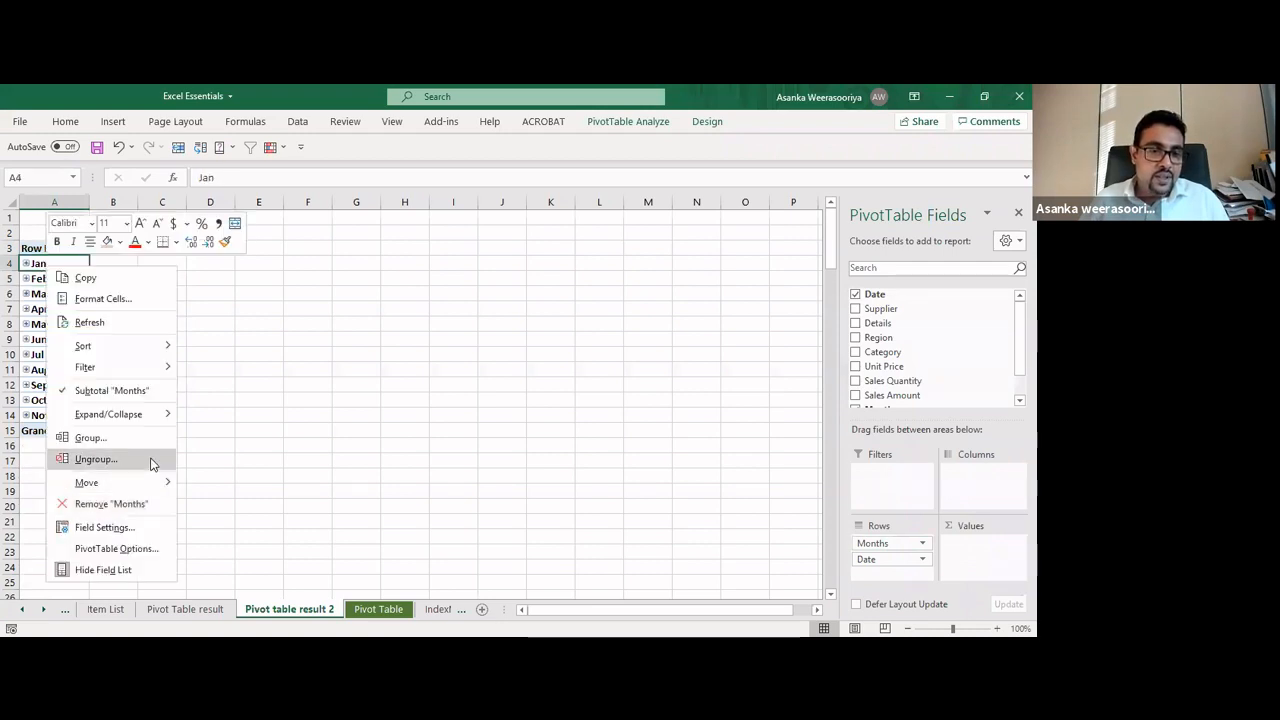
{"action": "left_click", "coordinate": [149, 456]}
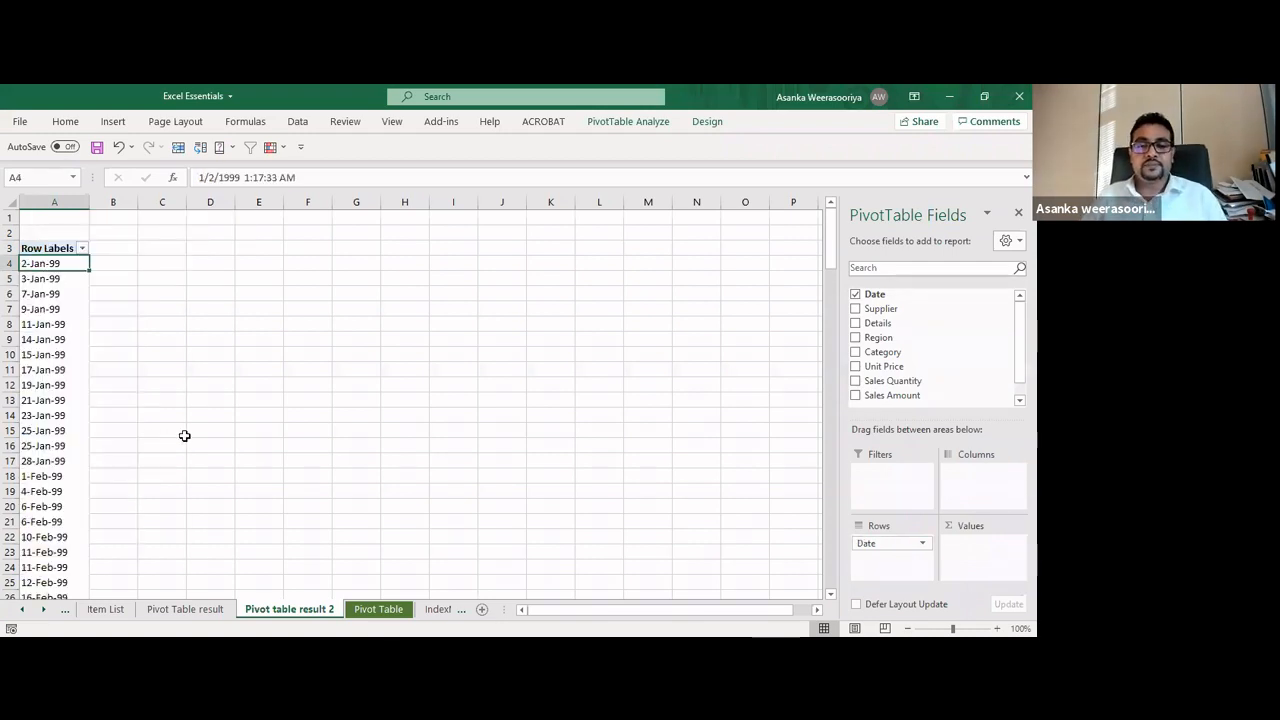
{"action": "left_click", "coordinate": [183, 388]}
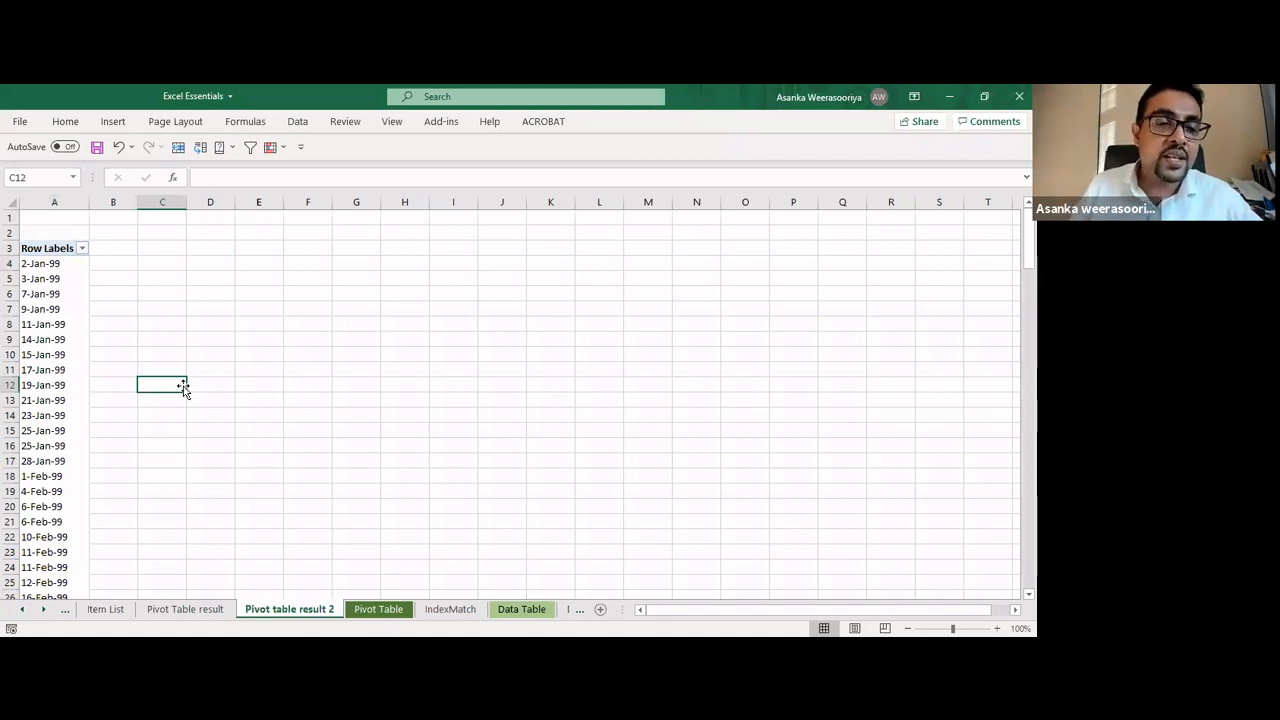
{"action": "left_click", "coordinate": [157, 323]}
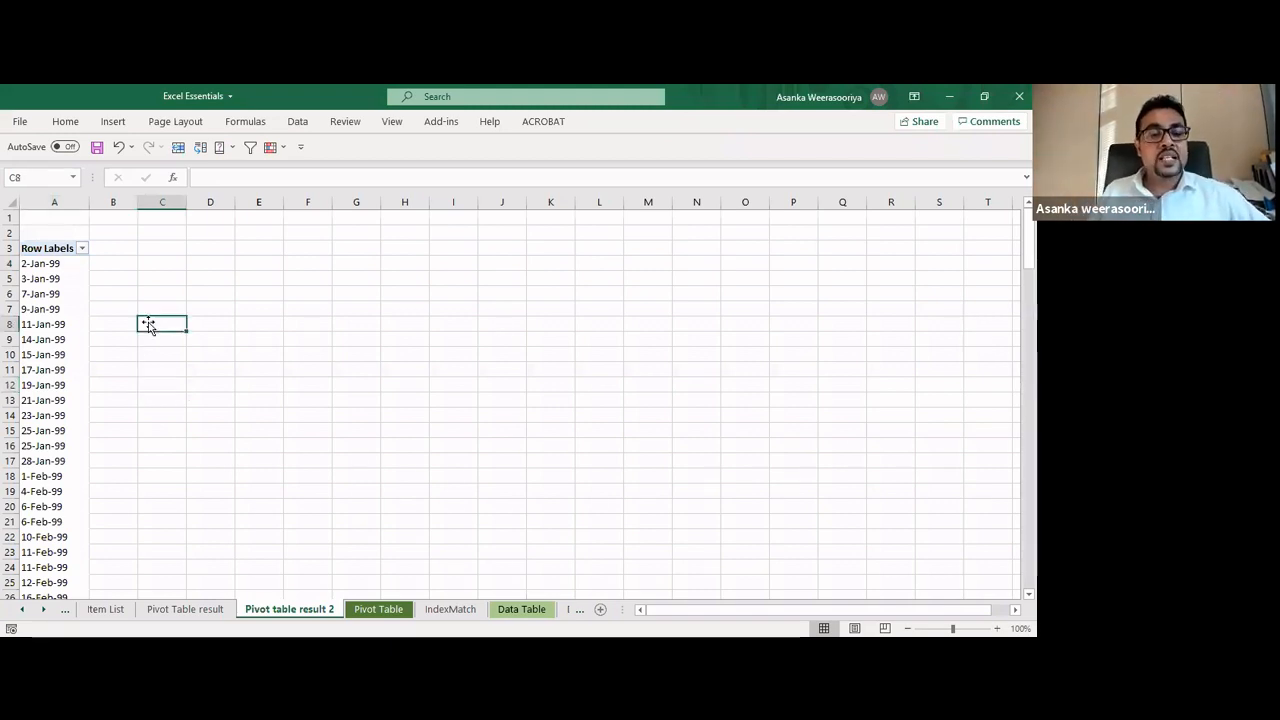
Add the Sales Amount field to the pivot table's values as a sum
{"action": "left_click", "coordinate": [53, 264]}
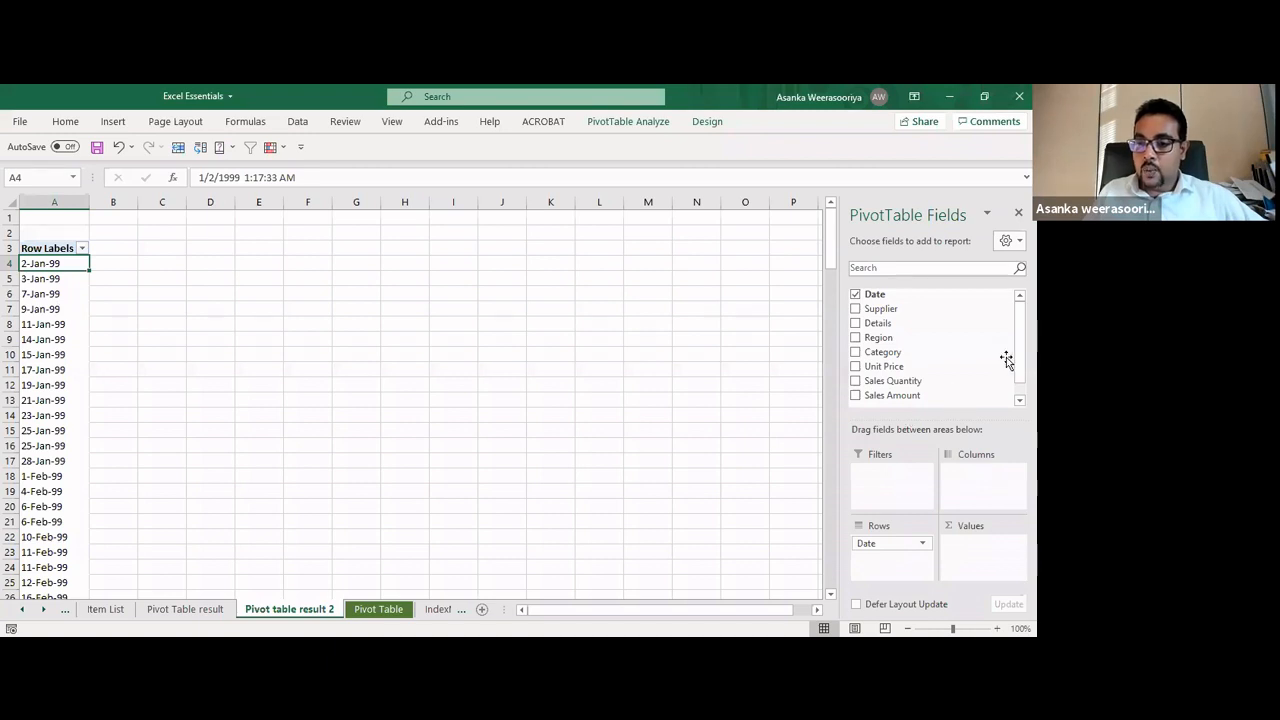
{"action": "scroll", "coordinate": [935, 345], "scroll_direction": "down", "scroll_amount": 1}
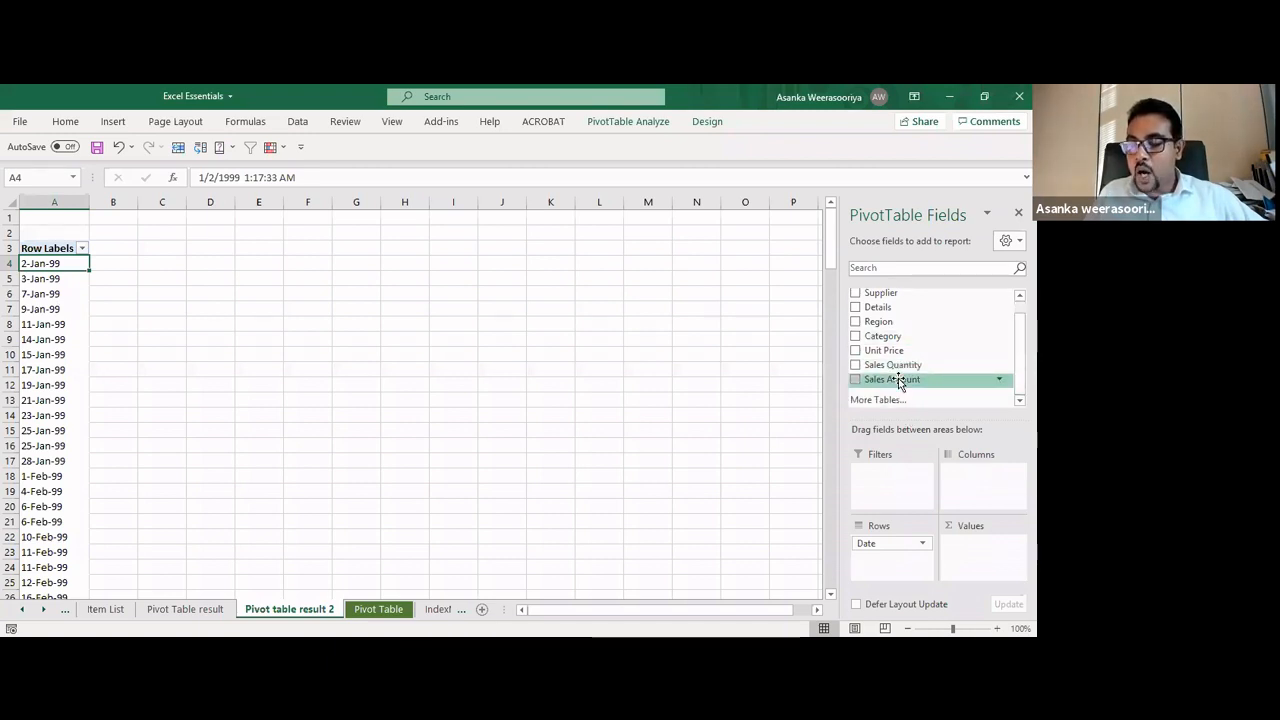
{"action": "left_click_drag", "start_coordinate": [908, 380], "coordinate": [971, 545]}
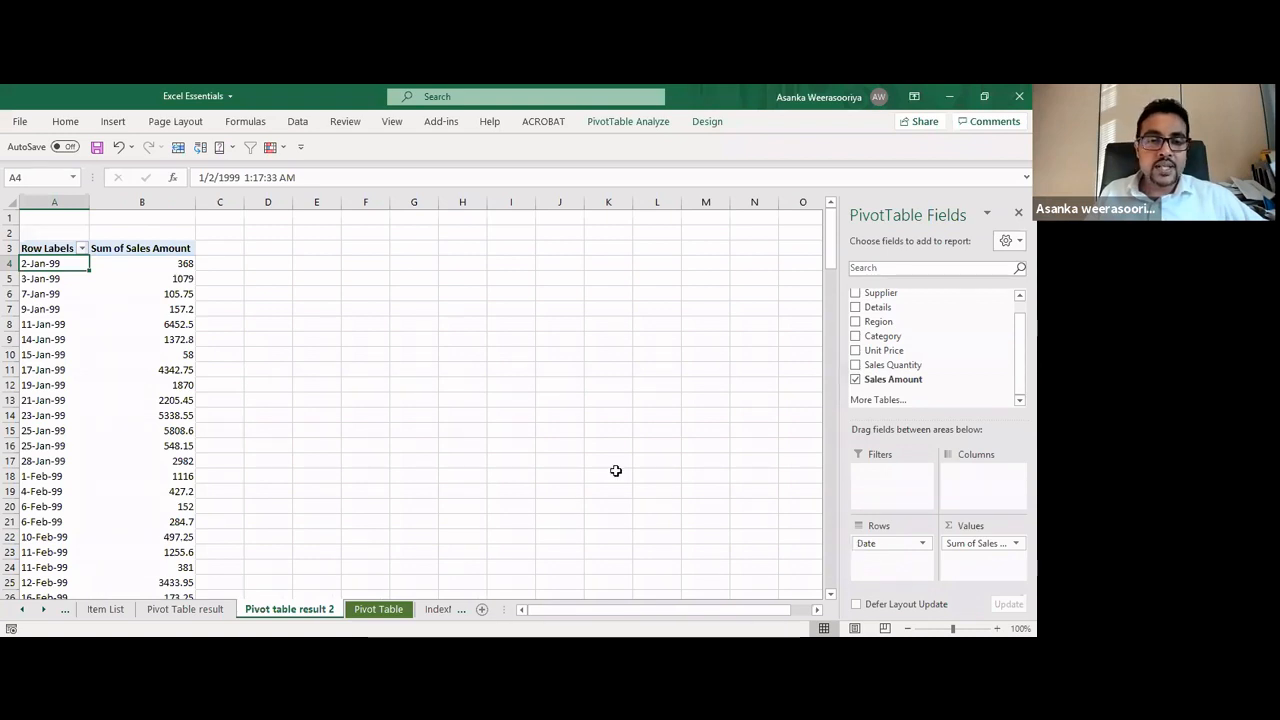
{"action": "left_click", "coordinate": [300, 340]}
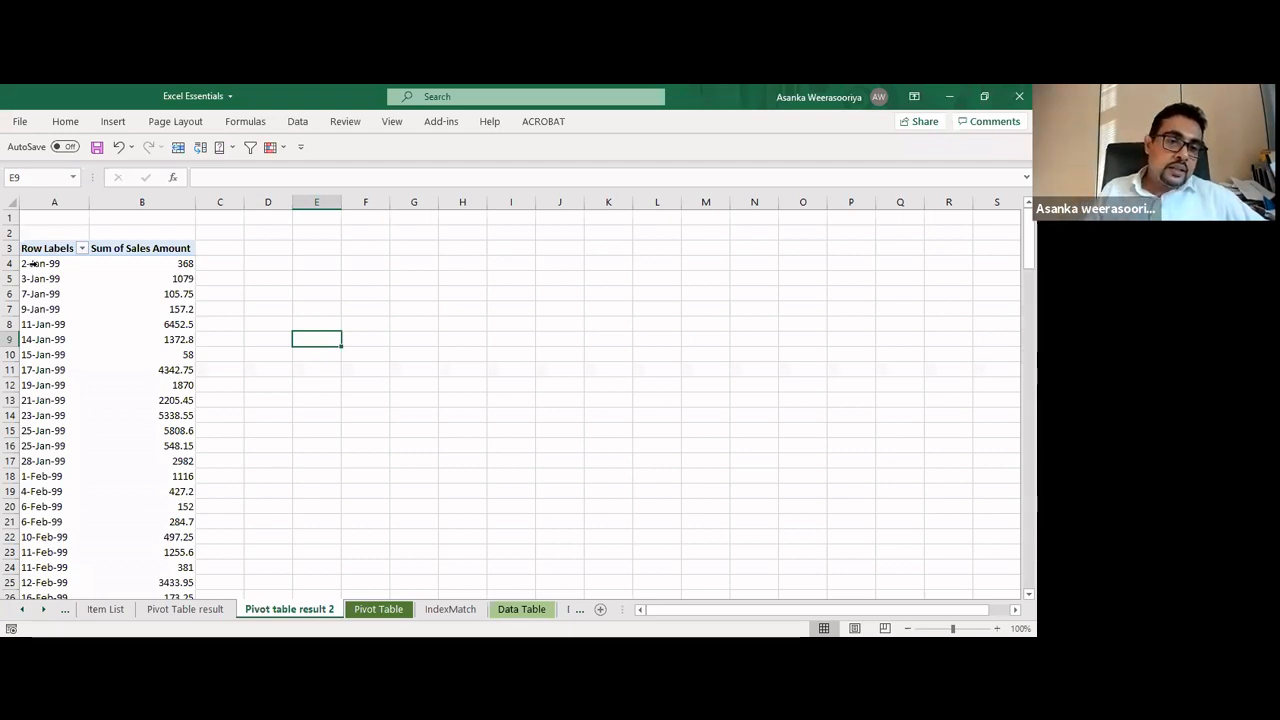
{"action": "left_click", "coordinate": [37, 263]}
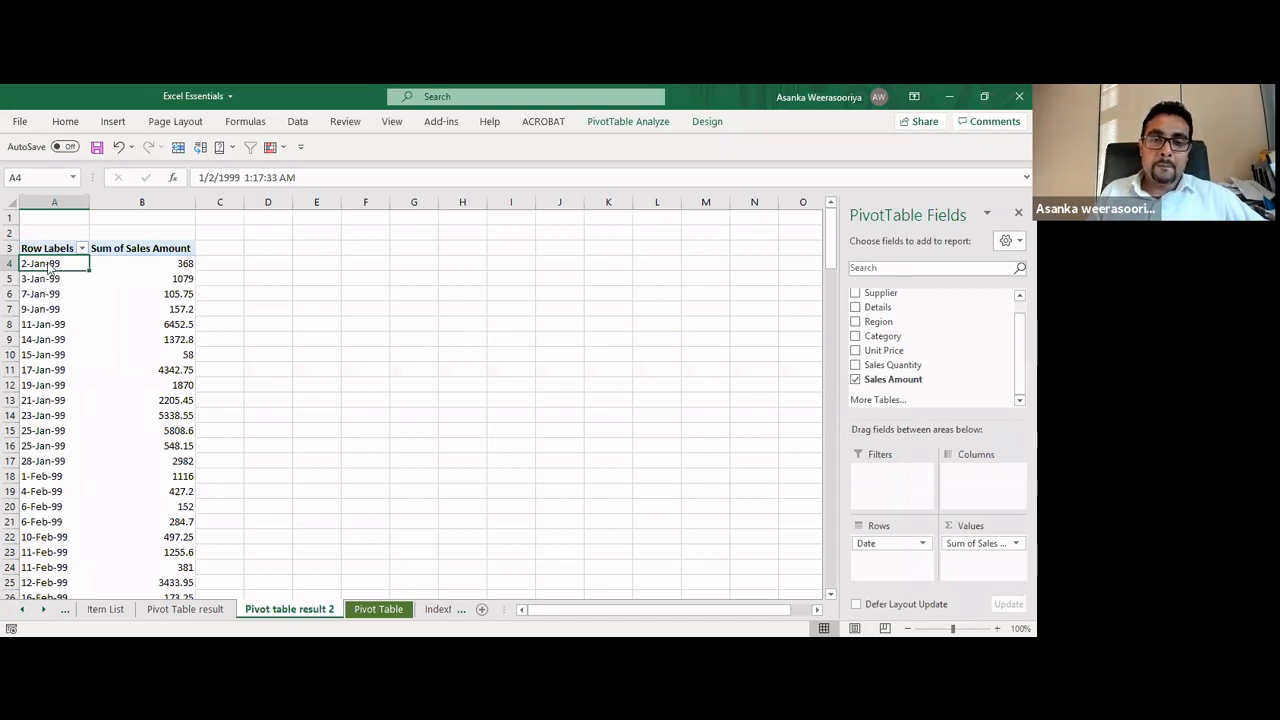
{"action": "right_click", "coordinate": [46, 263]}
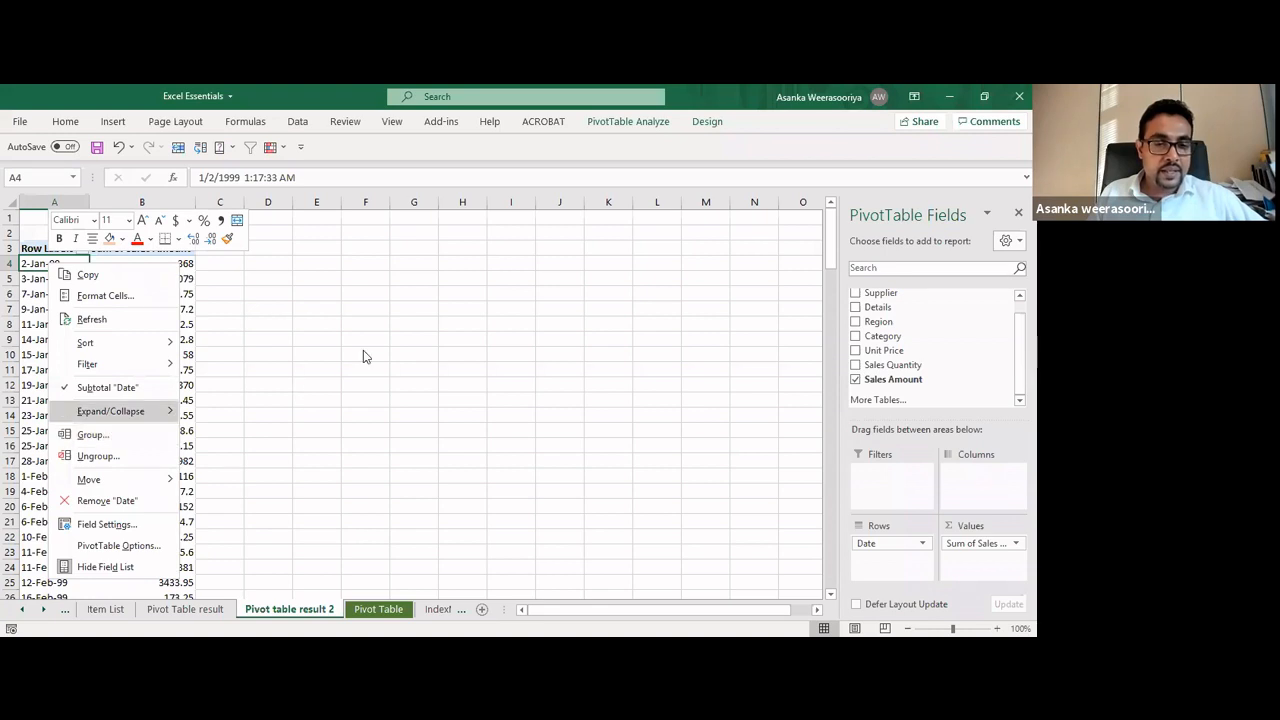
{"action": "left_click", "coordinate": [291, 340]}
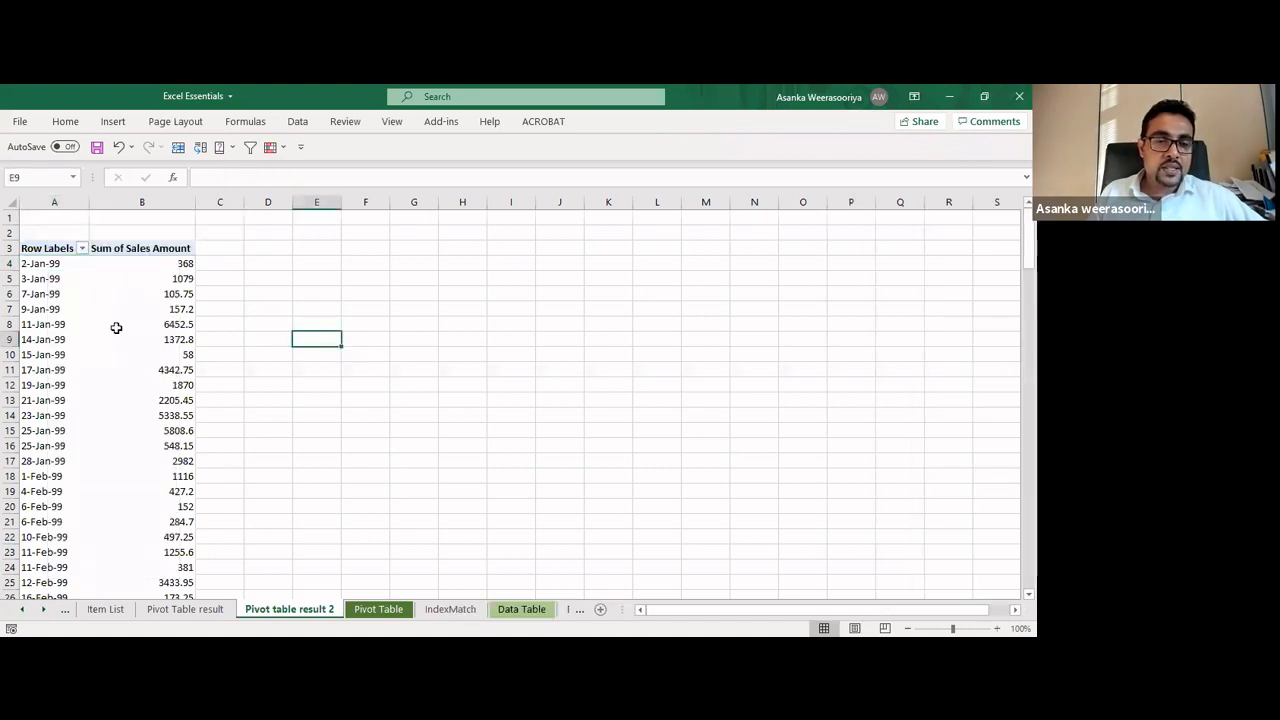
{"action": "left_click", "coordinate": [114, 328]}
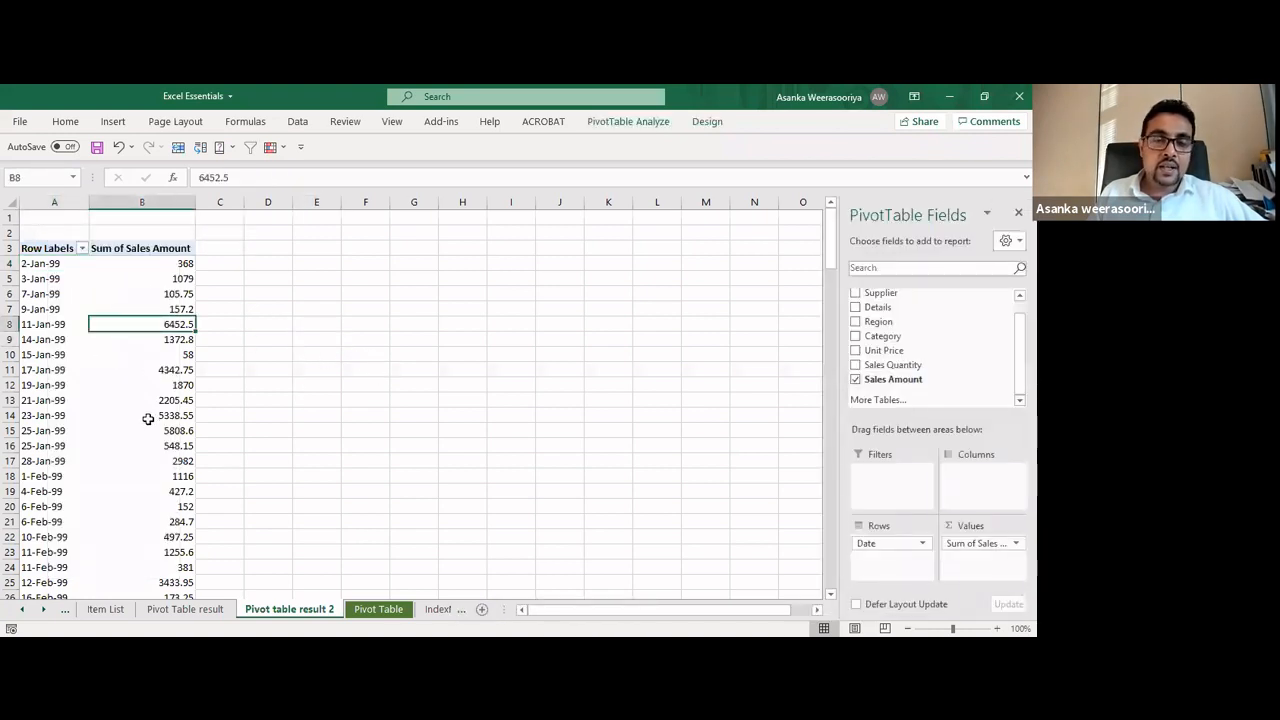
Group the row label dates by Months, keeping the automatic start and end dates
{"action": "left_click", "coordinate": [43, 264]}
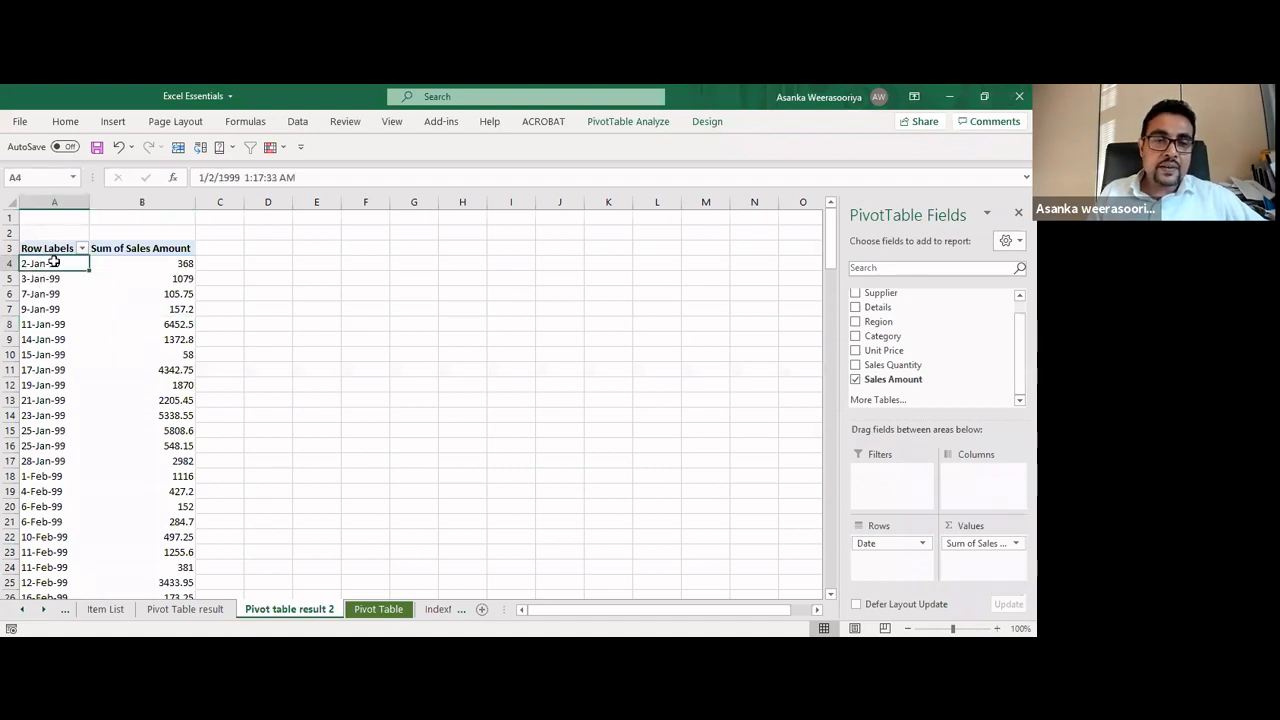
{"action": "right_click", "coordinate": [55, 262]}
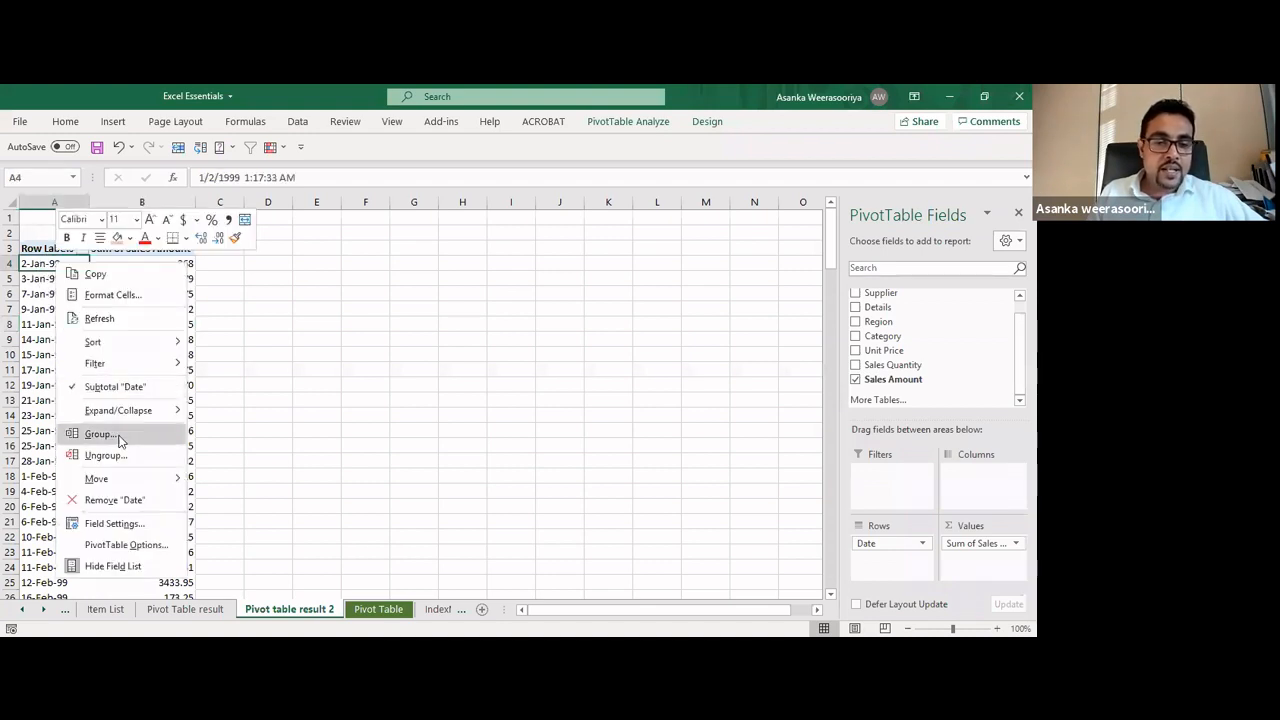
{"action": "left_click", "coordinate": [120, 433]}
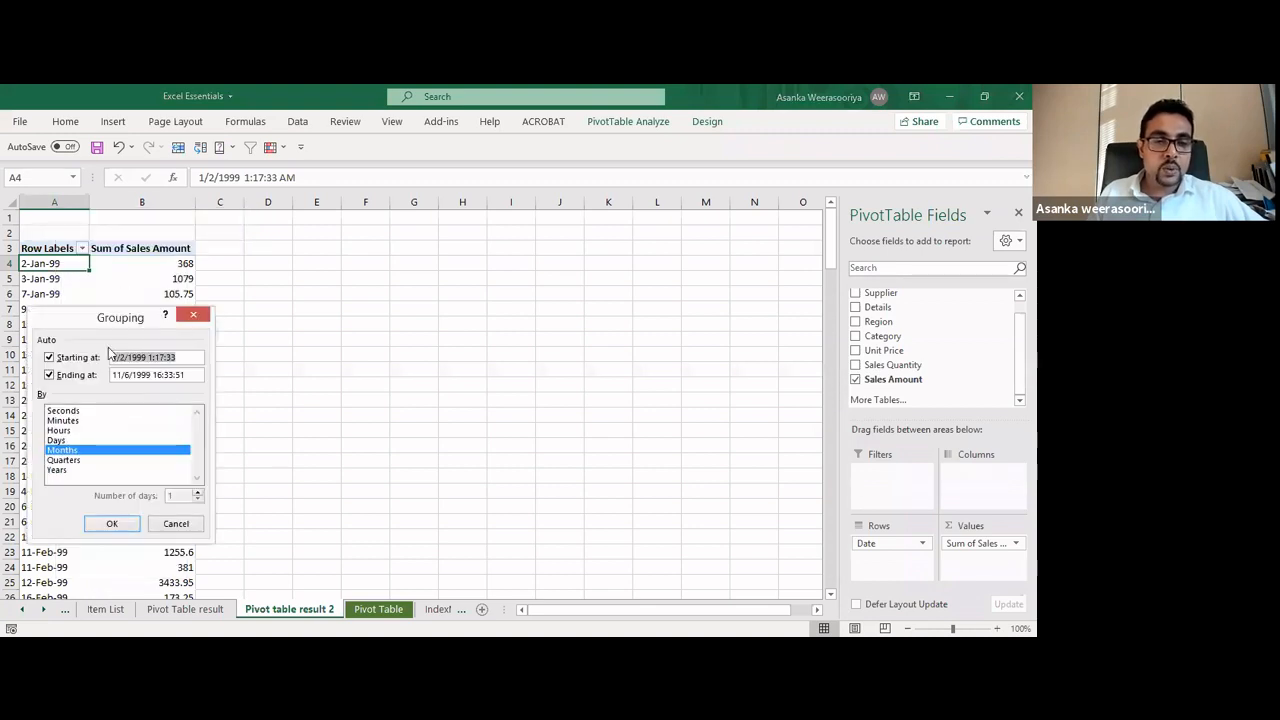
{"action": "left_click_drag", "start_coordinate": [107, 320], "coordinate": [433, 267]}
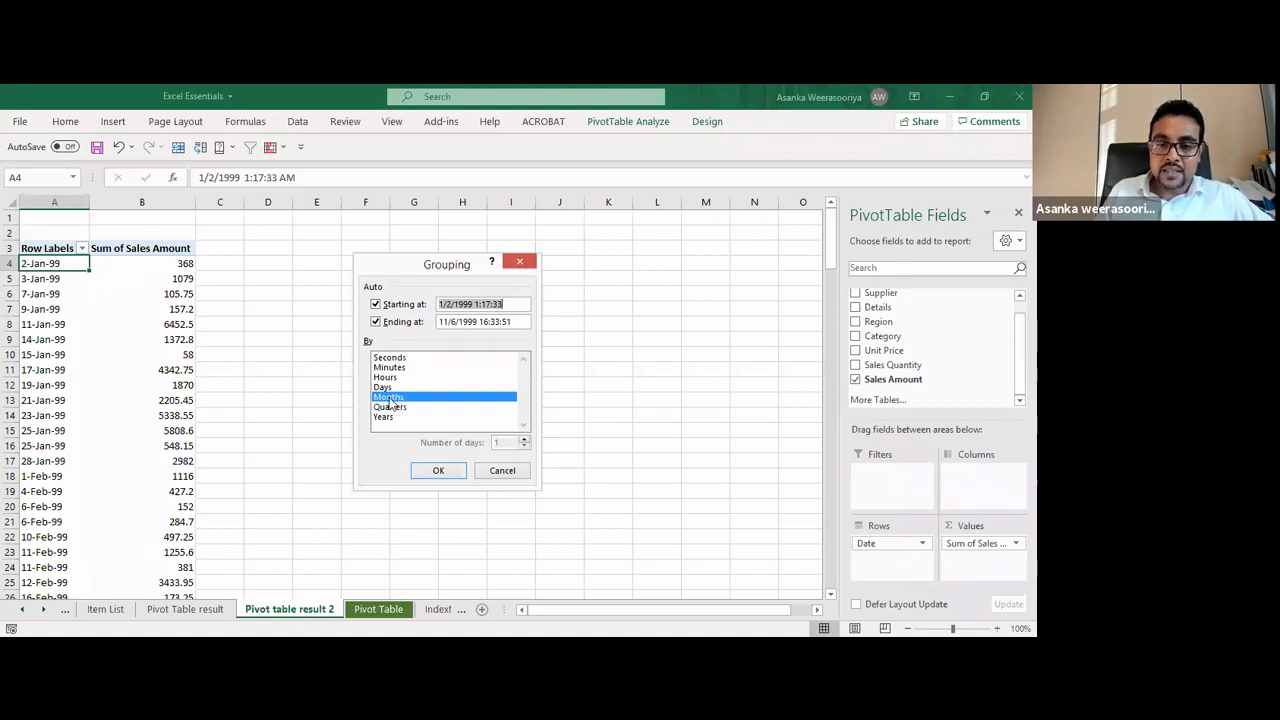
{"action": "key", "text": "Return"}
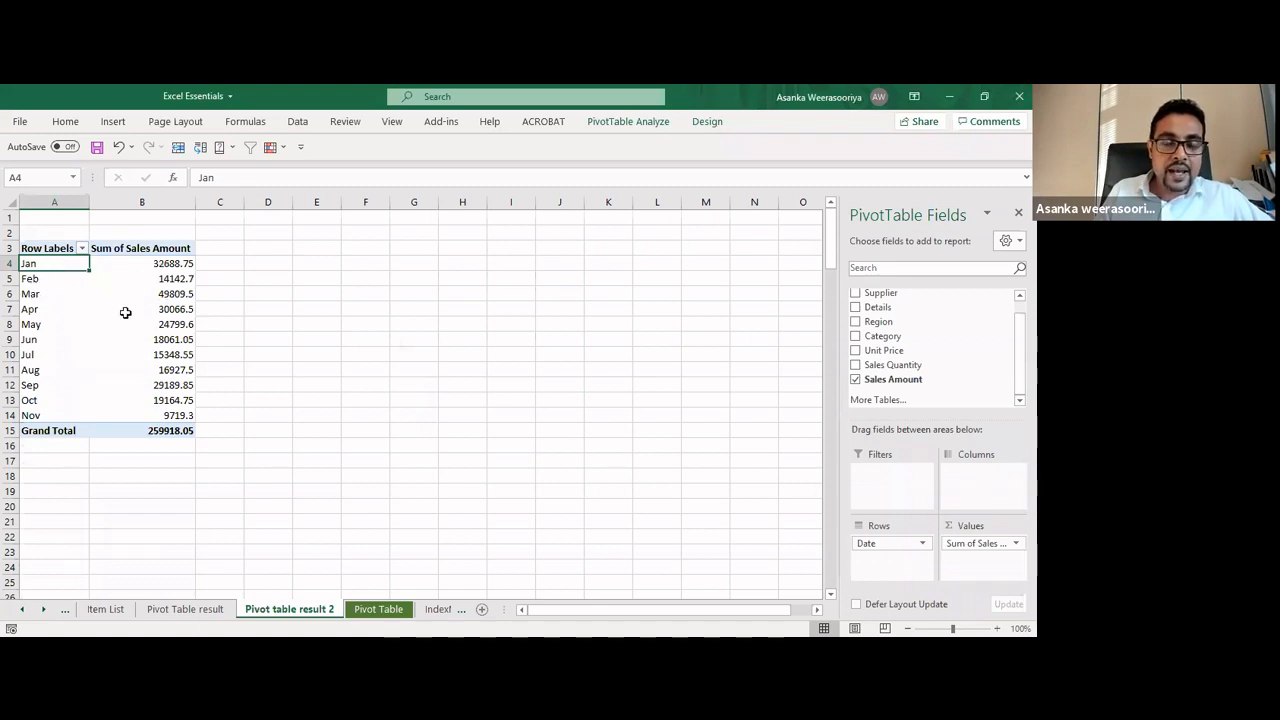
{"action": "mouse_move", "coordinate": [124, 311]}
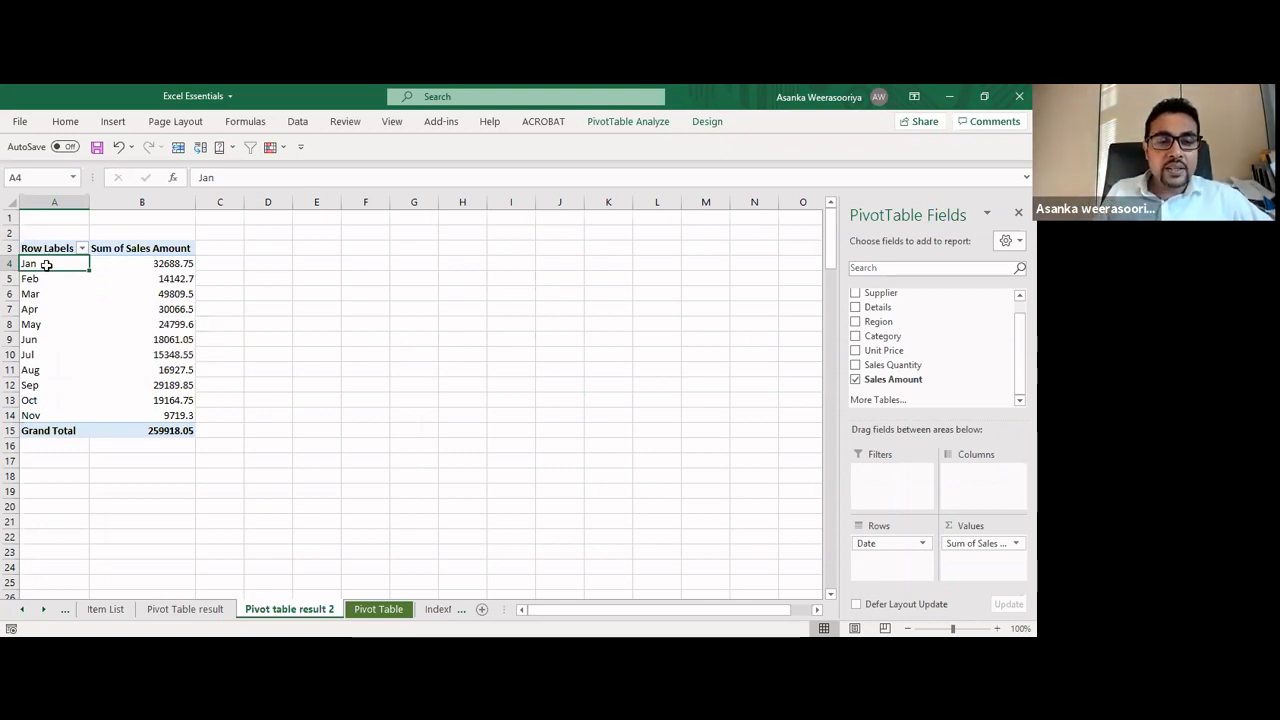
Extend the date grouping of the row labels to both Months and Quarters
{"action": "right_click", "coordinate": [51, 269]}
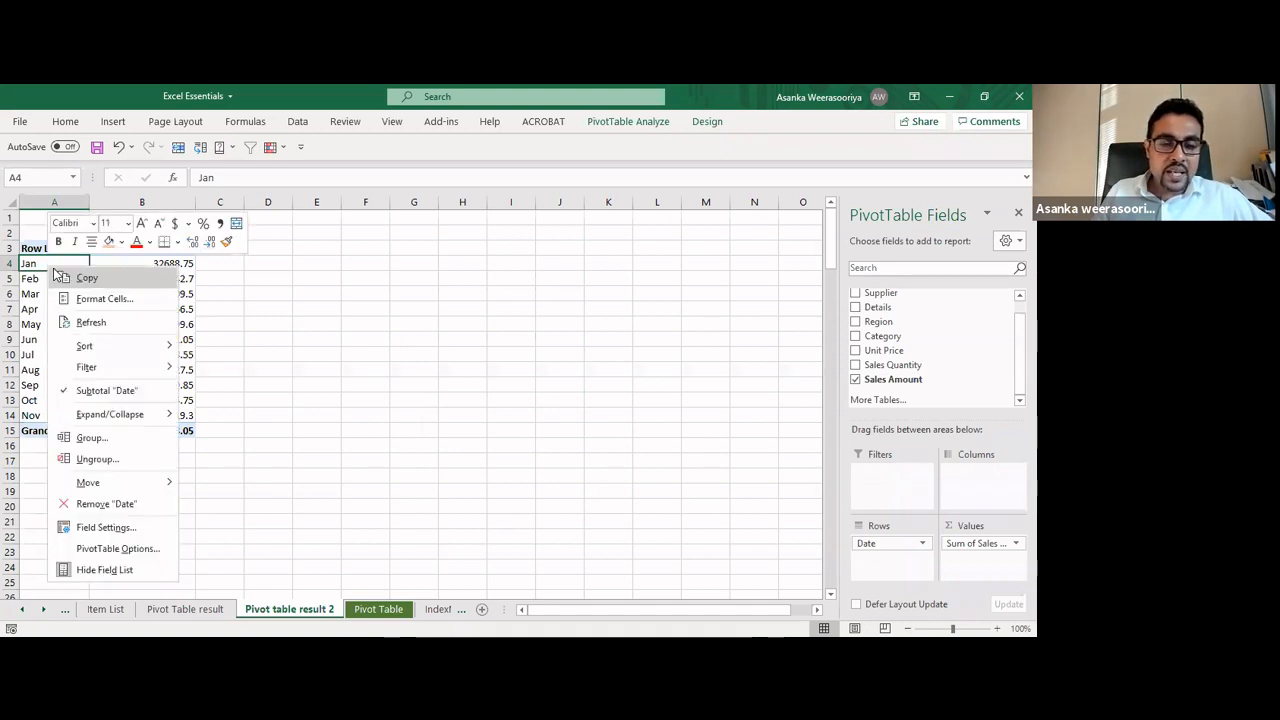
{"action": "left_click", "coordinate": [125, 447]}
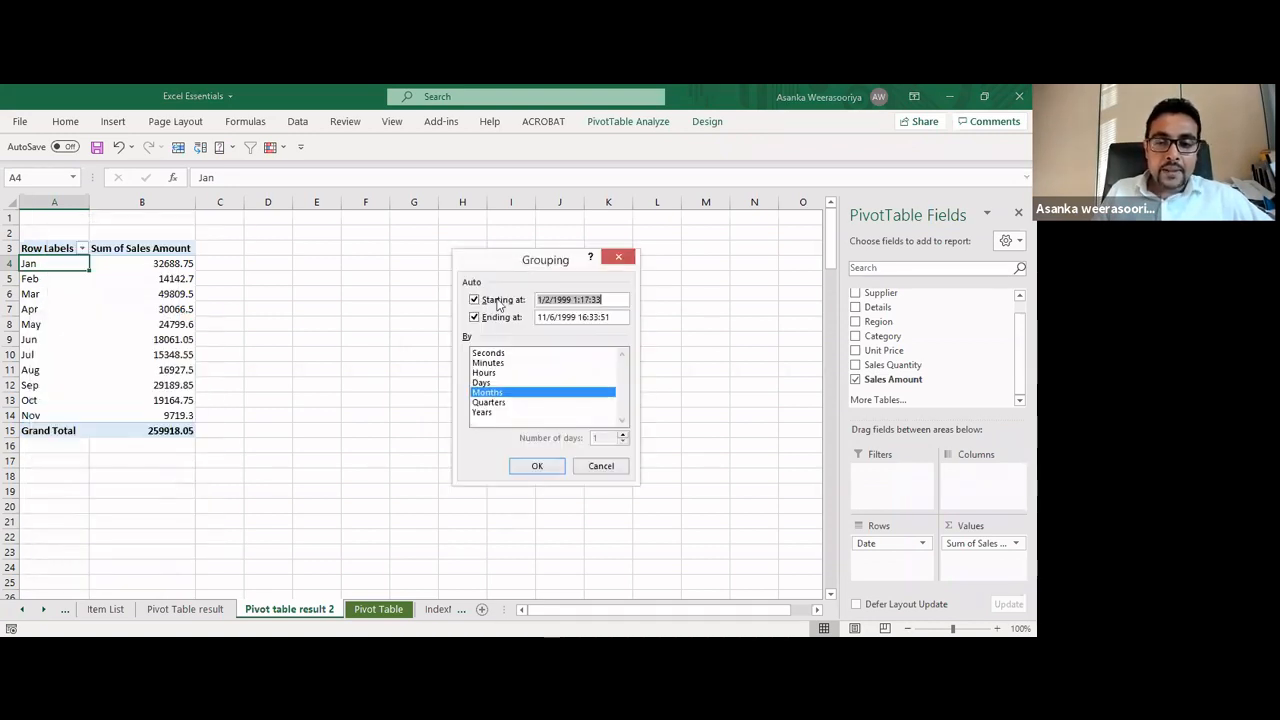
{"action": "left_click", "coordinate": [489, 403]}
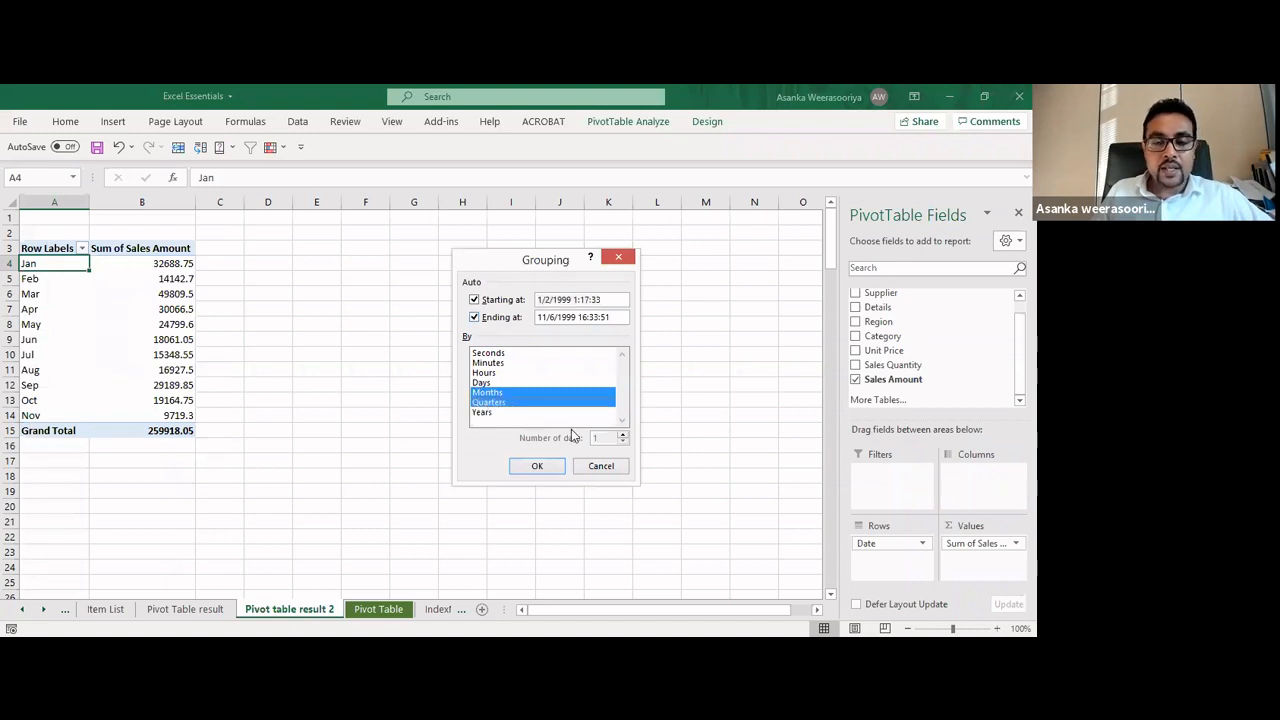
{"action": "left_click", "coordinate": [537, 468]}
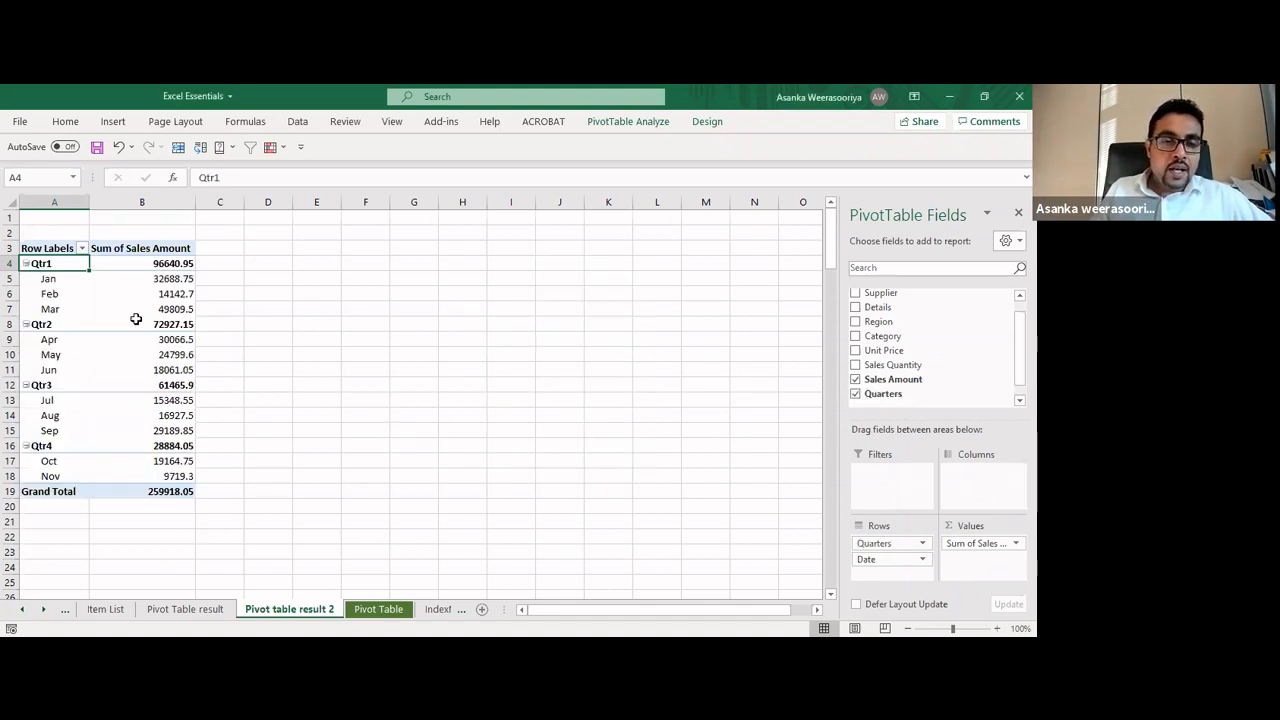
Collapse all four quarters in the row labels, and expand Qtr1 and Qtr2 again to show their months
{"action": "left_click", "coordinate": [26, 264]}
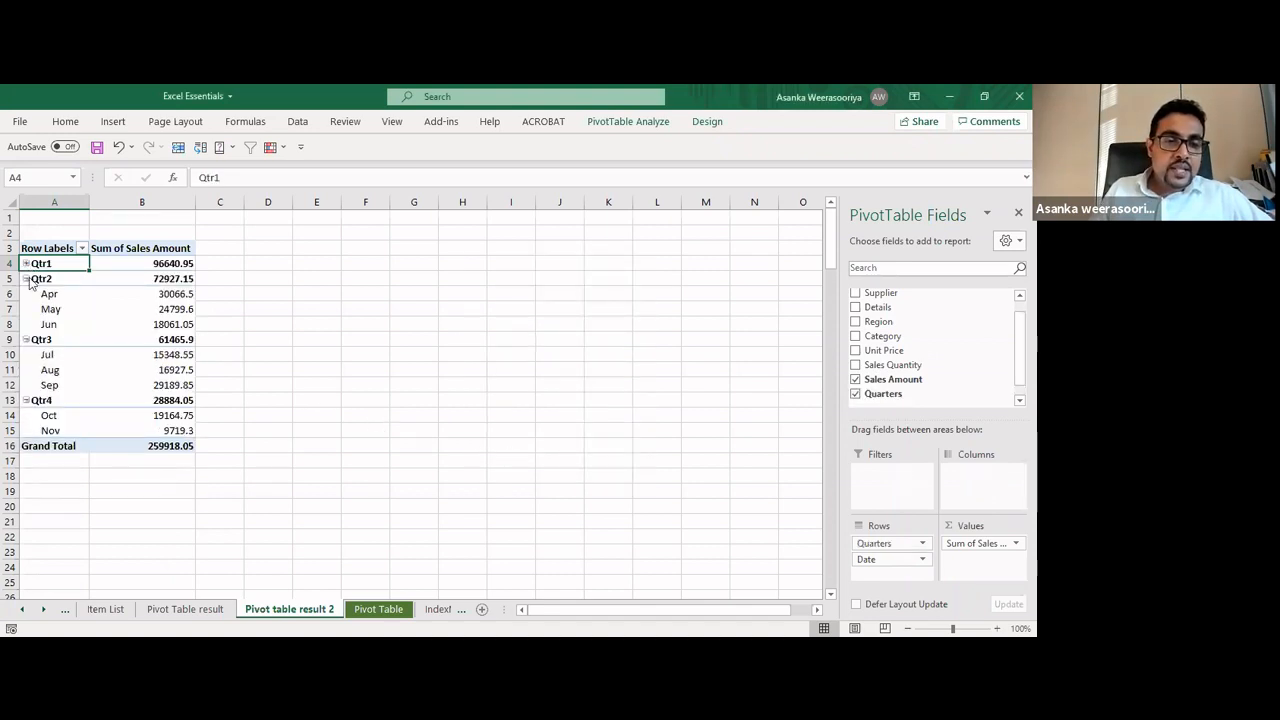
{"action": "left_click", "coordinate": [26, 279]}
{"action": "left_click", "coordinate": [26, 294]}
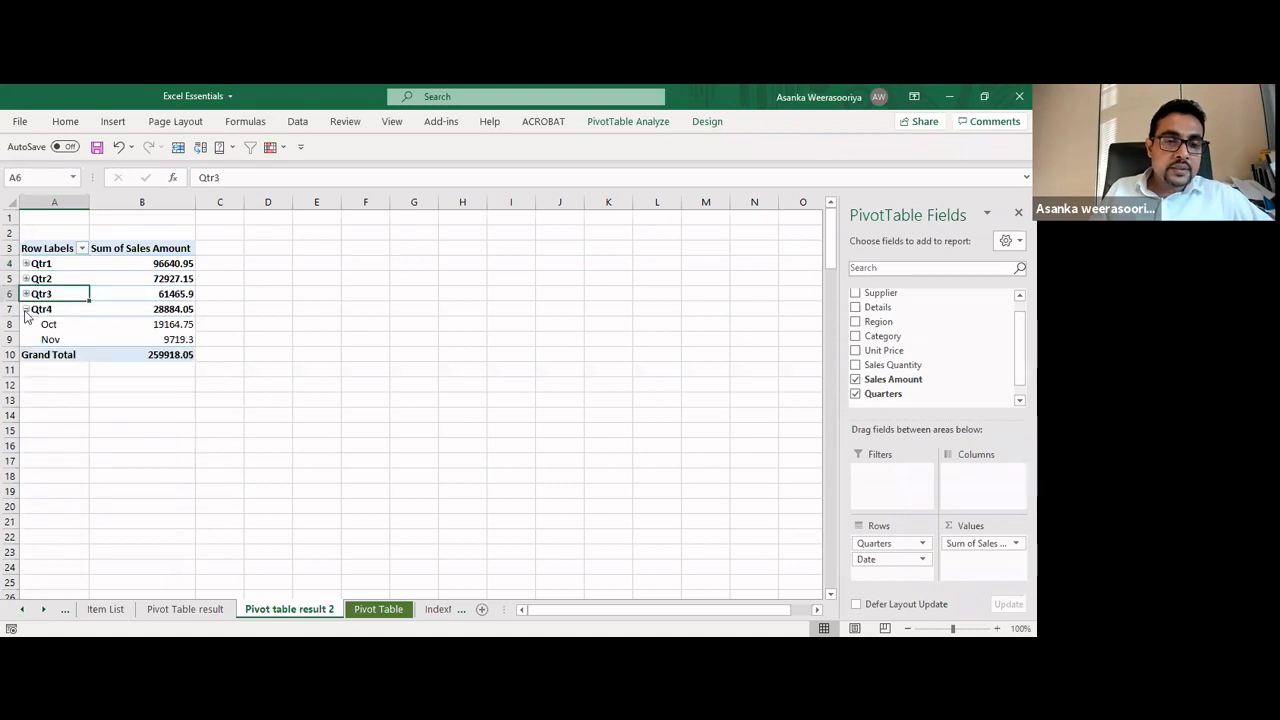
{"action": "left_click", "coordinate": [26, 309]}
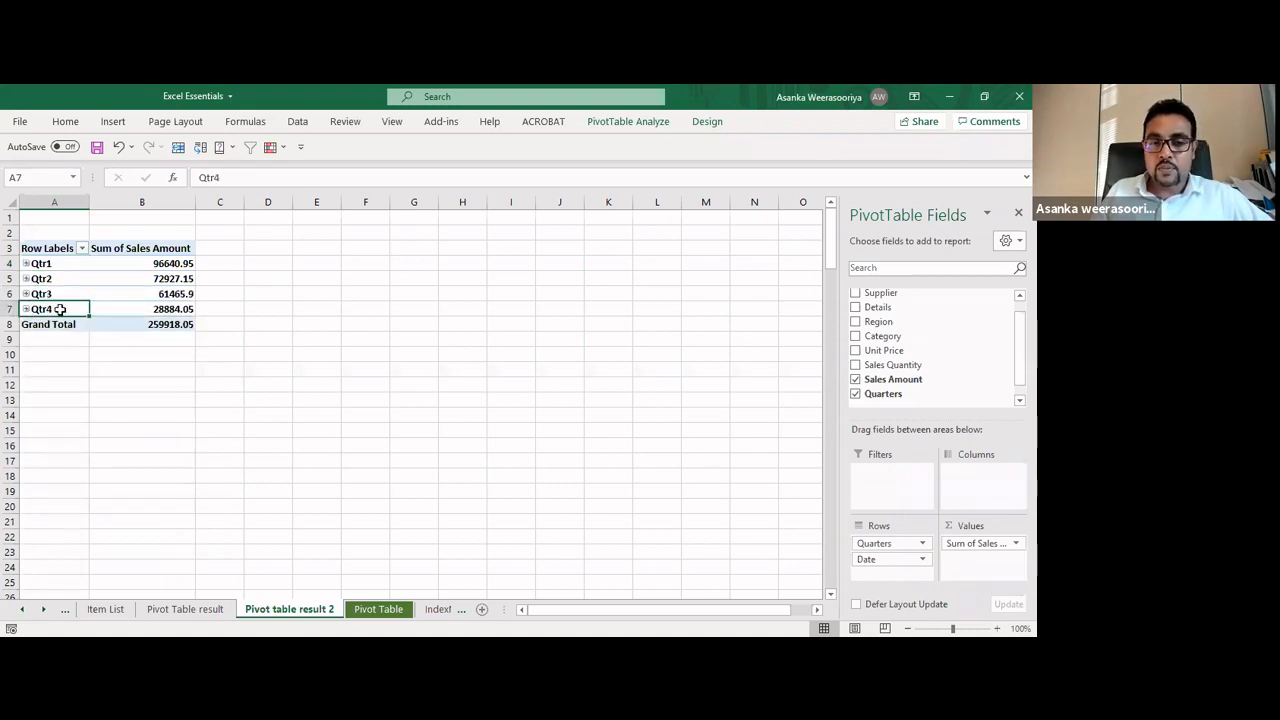
{"action": "left_click", "coordinate": [26, 264]}
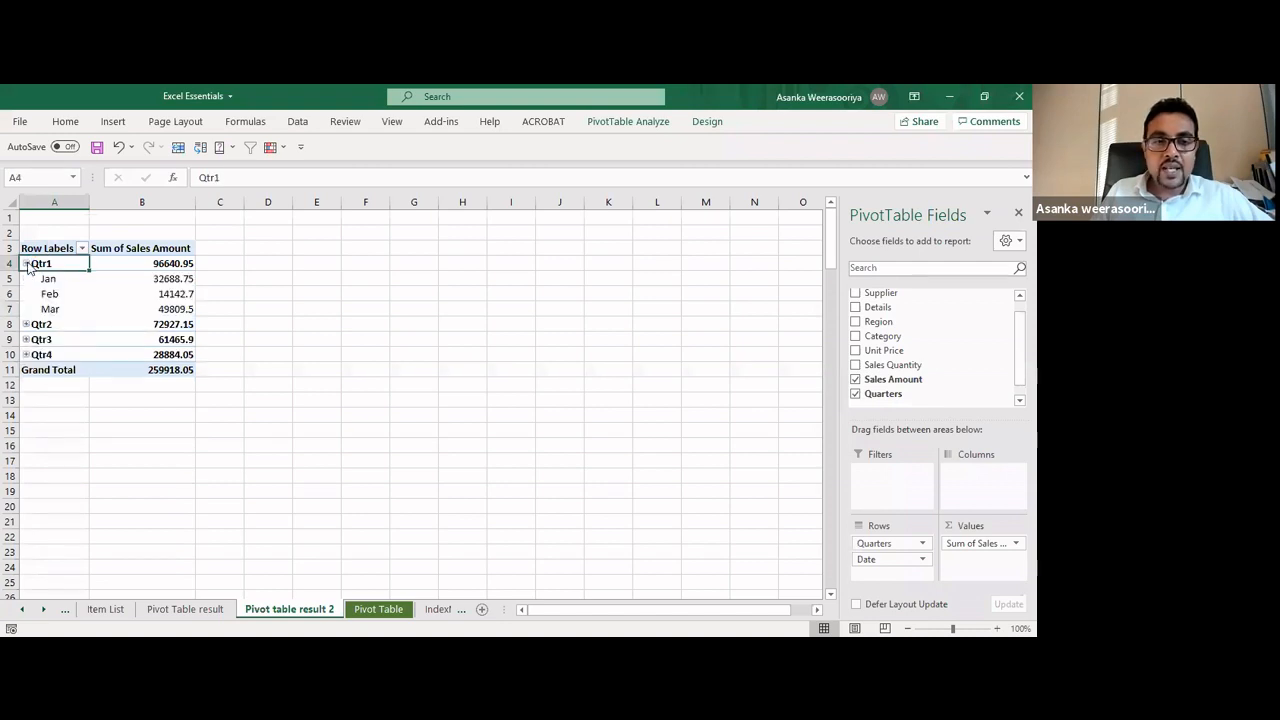
{"action": "left_click", "coordinate": [26, 324]}
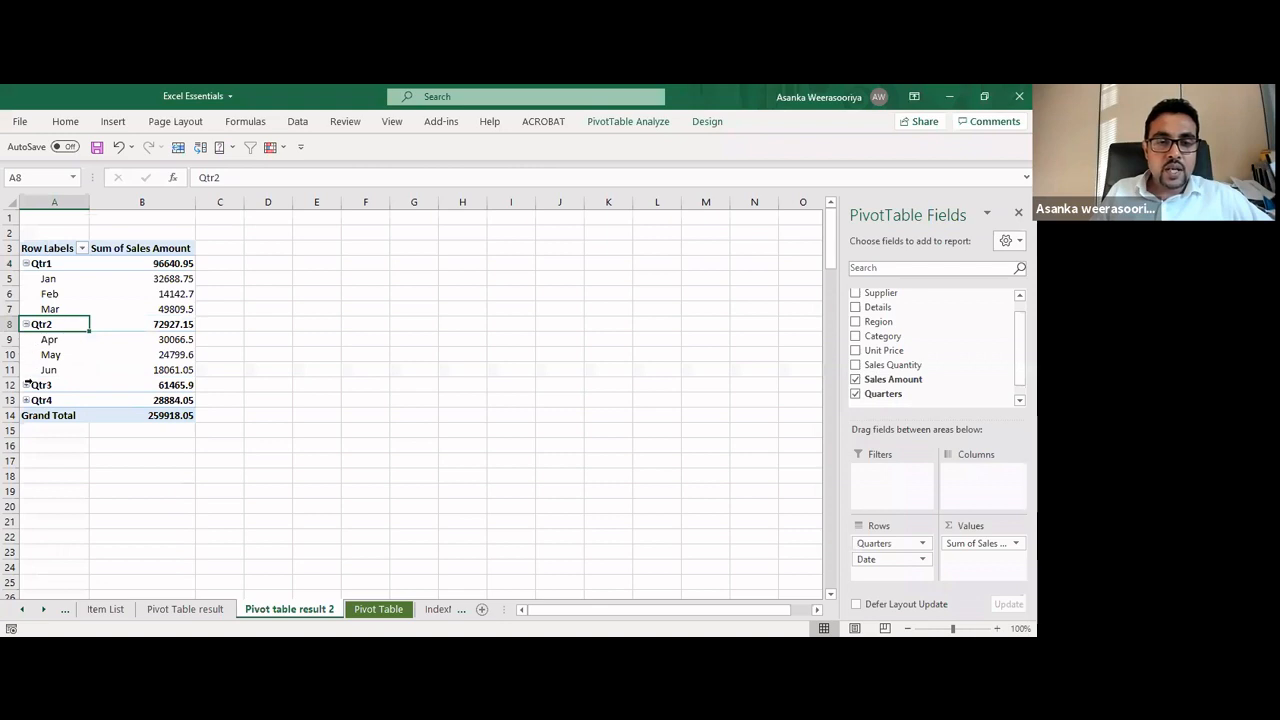
Expand Qtr3 and Qtr4 to show their months, and add the Sales Quantity field to the pivot table's values as a sum
{"action": "left_click", "coordinate": [26, 385]}
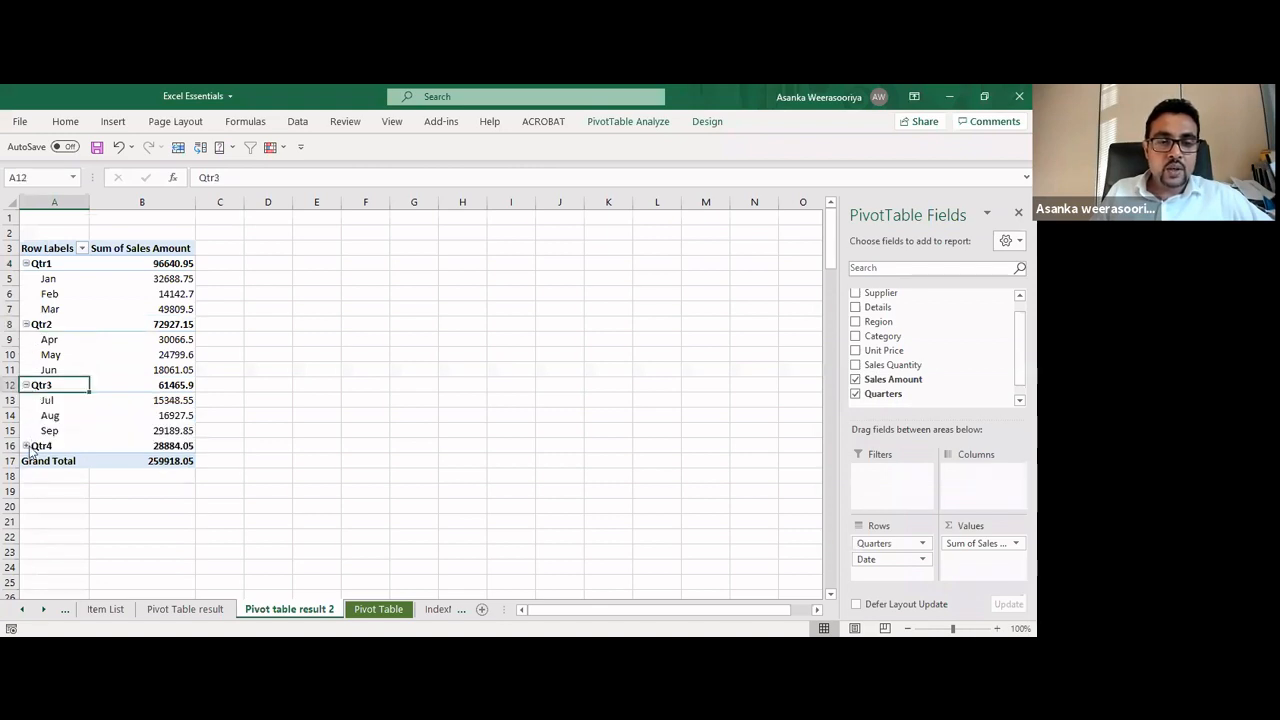
{"action": "left_click", "coordinate": [27, 446]}
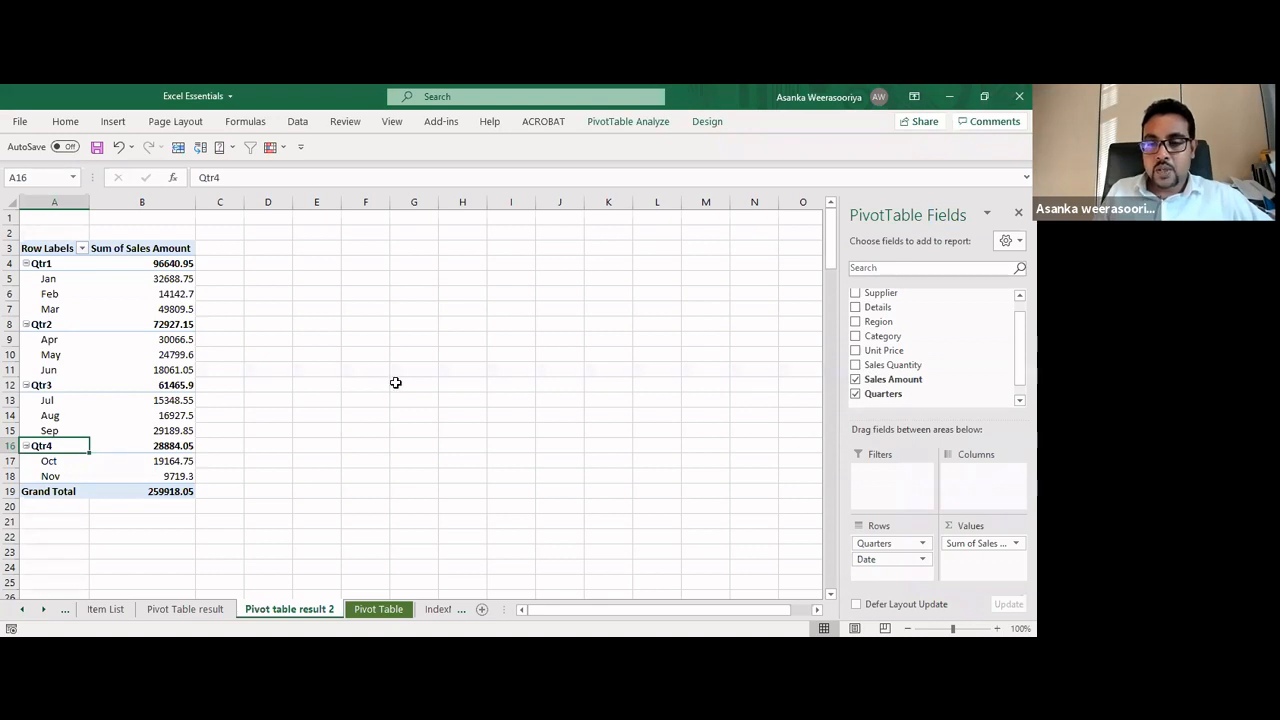
{"action": "left_click_drag", "start_coordinate": [903, 370], "coordinate": [978, 566]}
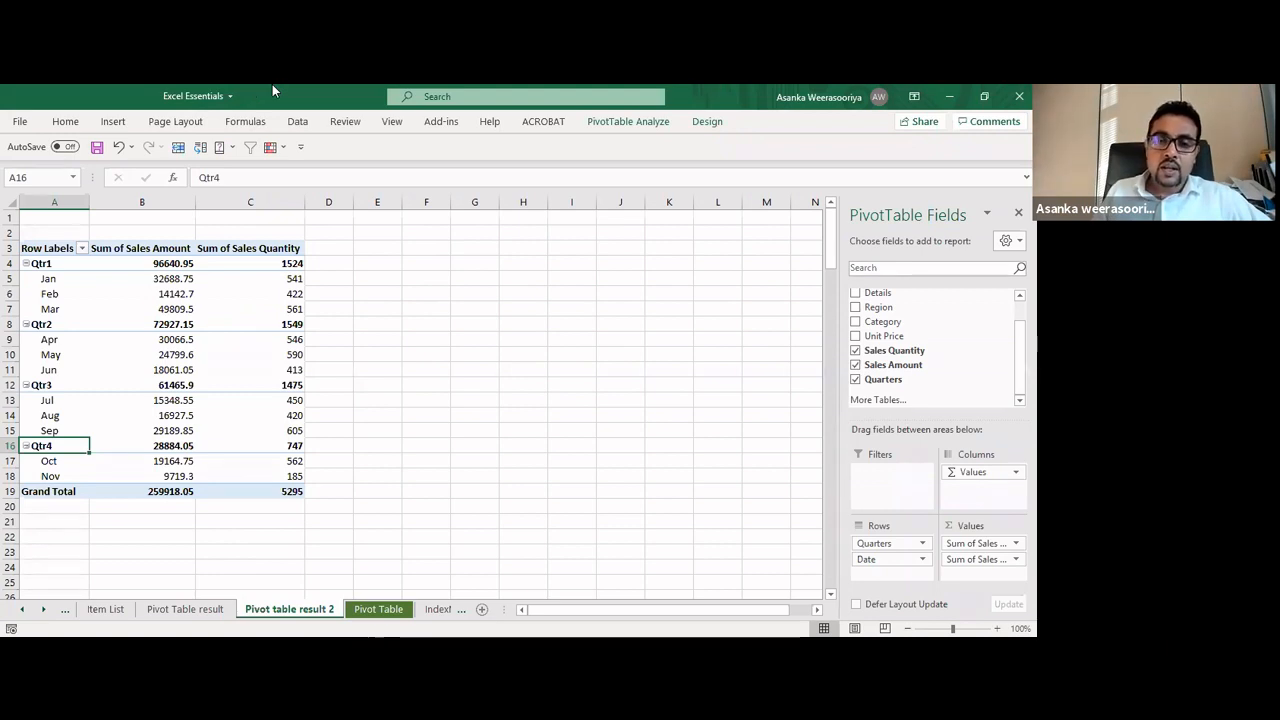
Keep the ribbon permanently expanded, and select a value cell inside the pivot table to show its contextual commands
{"action": "left_click", "coordinate": [713, 123]}
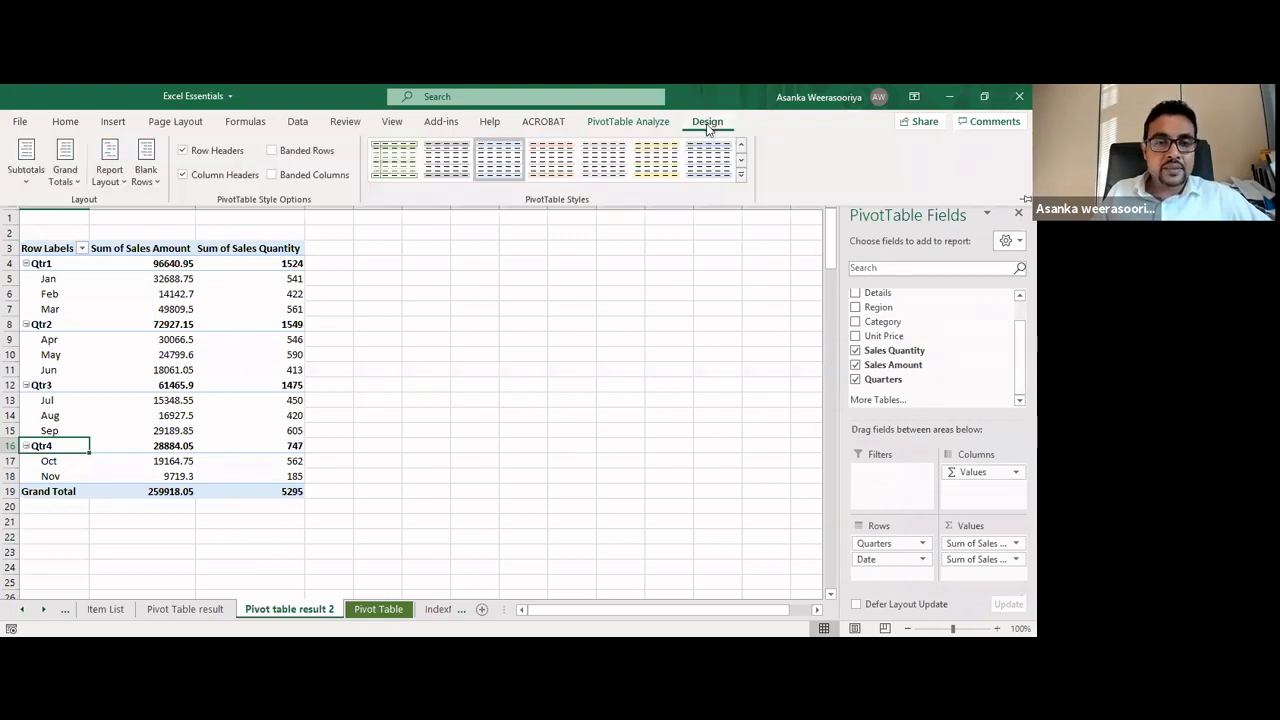
{"action": "left_click", "coordinate": [630, 123]}
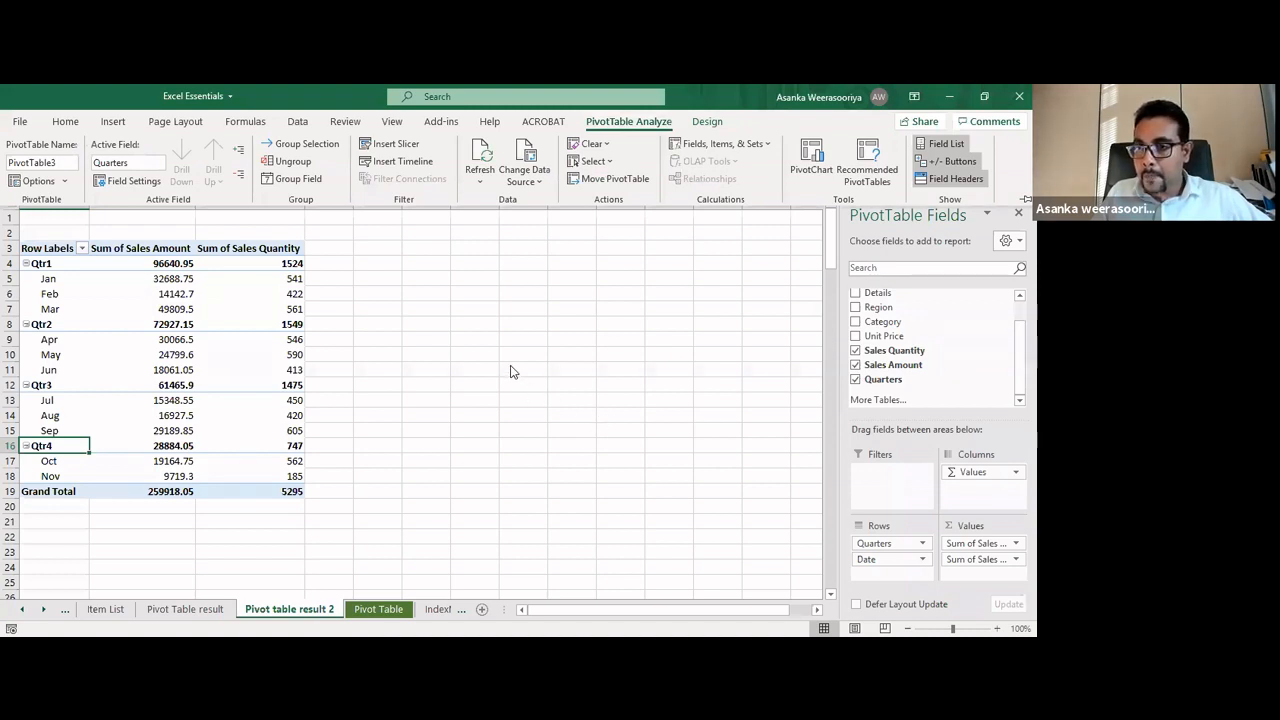
{"action": "left_click", "coordinate": [263, 308]}
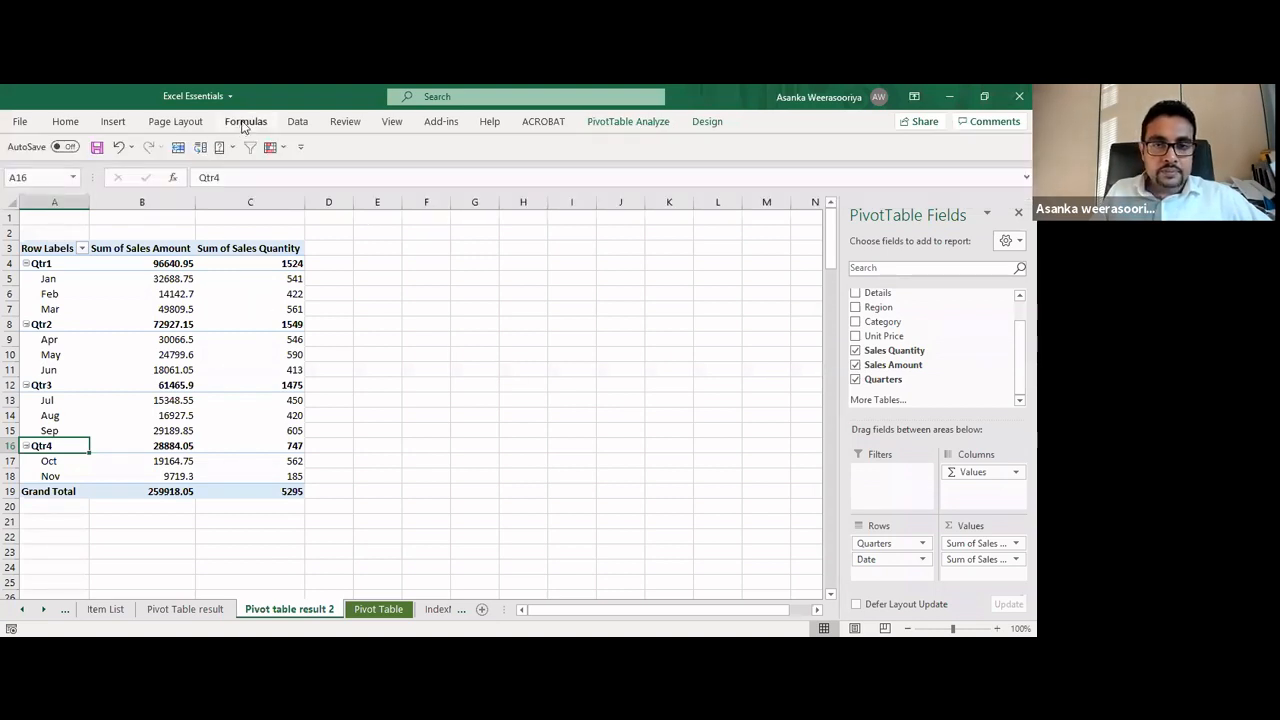
{"action": "right_click", "coordinate": [272, 150]}
{"action": "left_click", "coordinate": [276, 158]}
{"action": "left_click", "coordinate": [257, 412]}
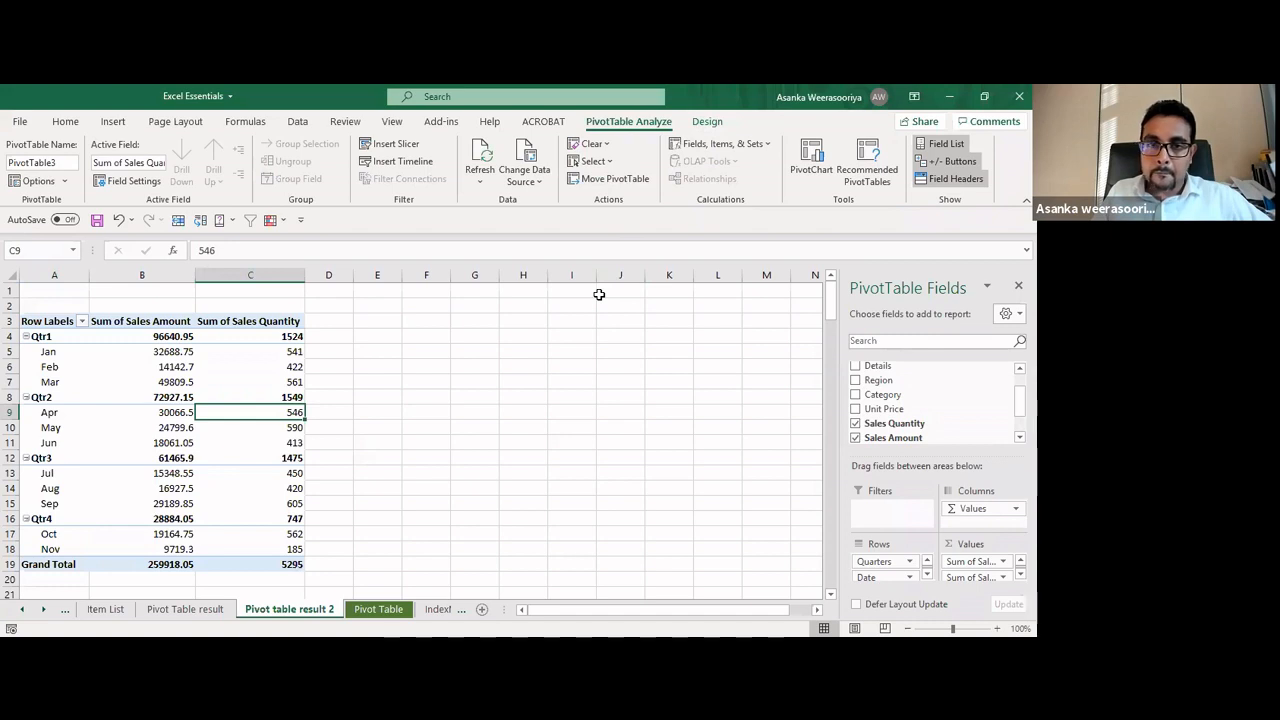
{"action": "left_click", "coordinate": [381, 384]}
{"action": "left_click", "coordinate": [206, 380]}
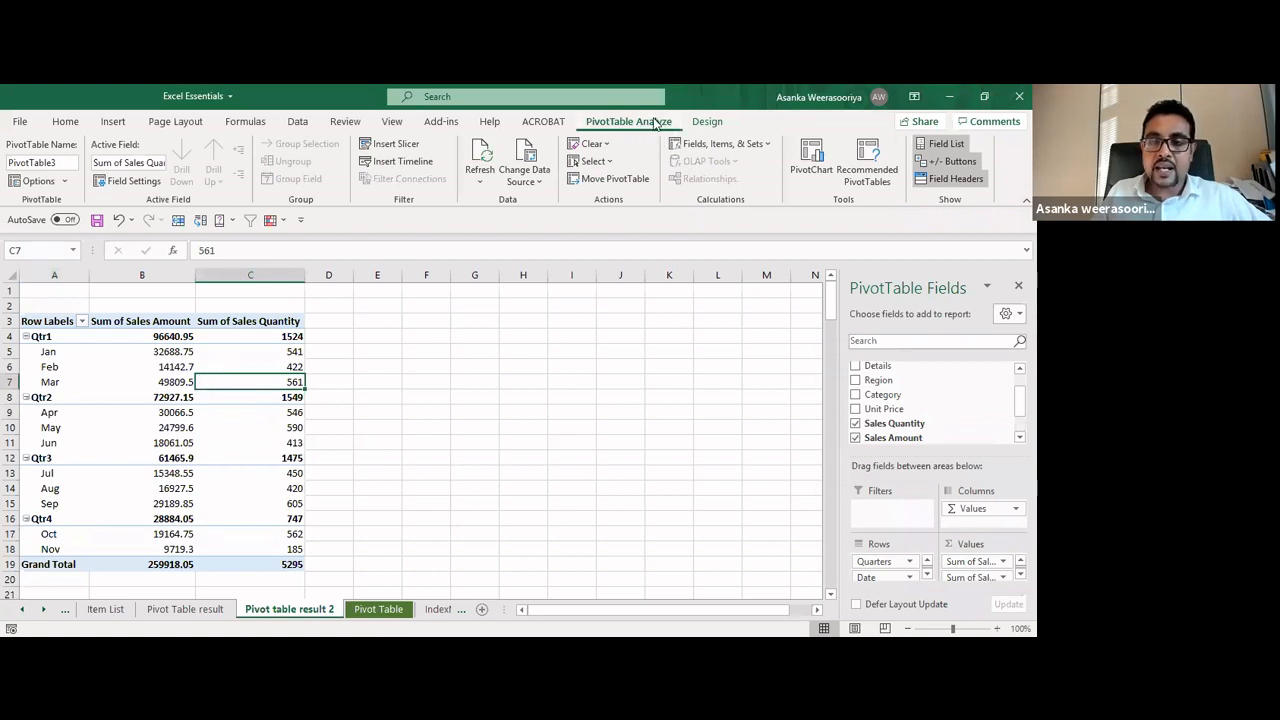
Apply the light lavender-blue pivot table style beside the gold one, and deselect the pivot table
{"action": "left_click", "coordinate": [710, 121]}
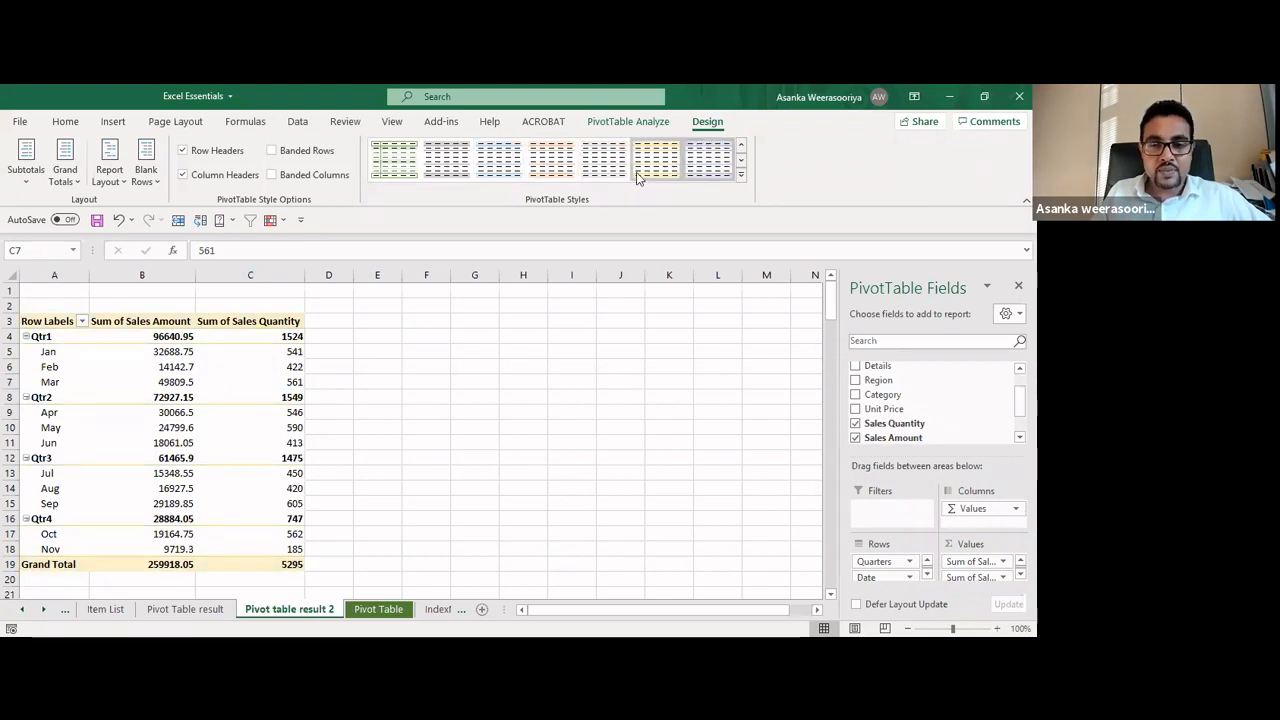
{"action": "left_click", "coordinate": [626, 122]}
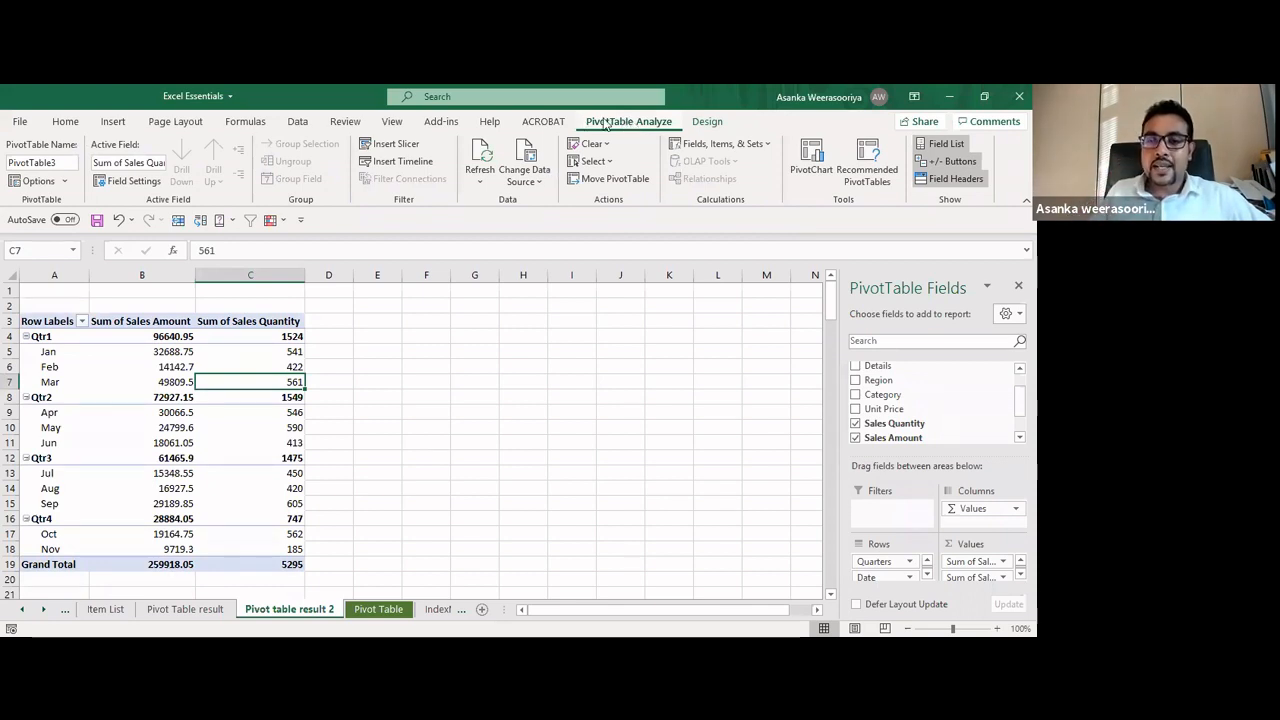
{"action": "left_click", "coordinate": [480, 424]}
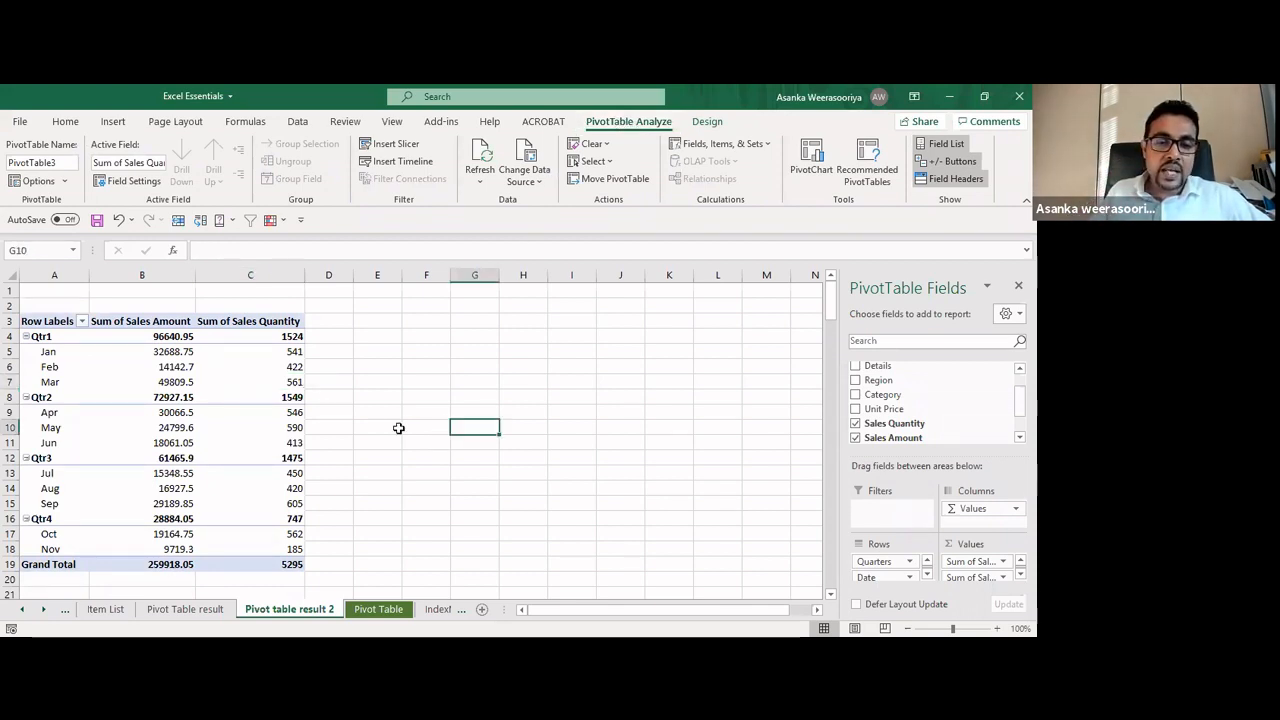
Insert a slicer for the Region field and place it in the empty area beside the pivot table
{"action": "left_click", "coordinate": [176, 381]}
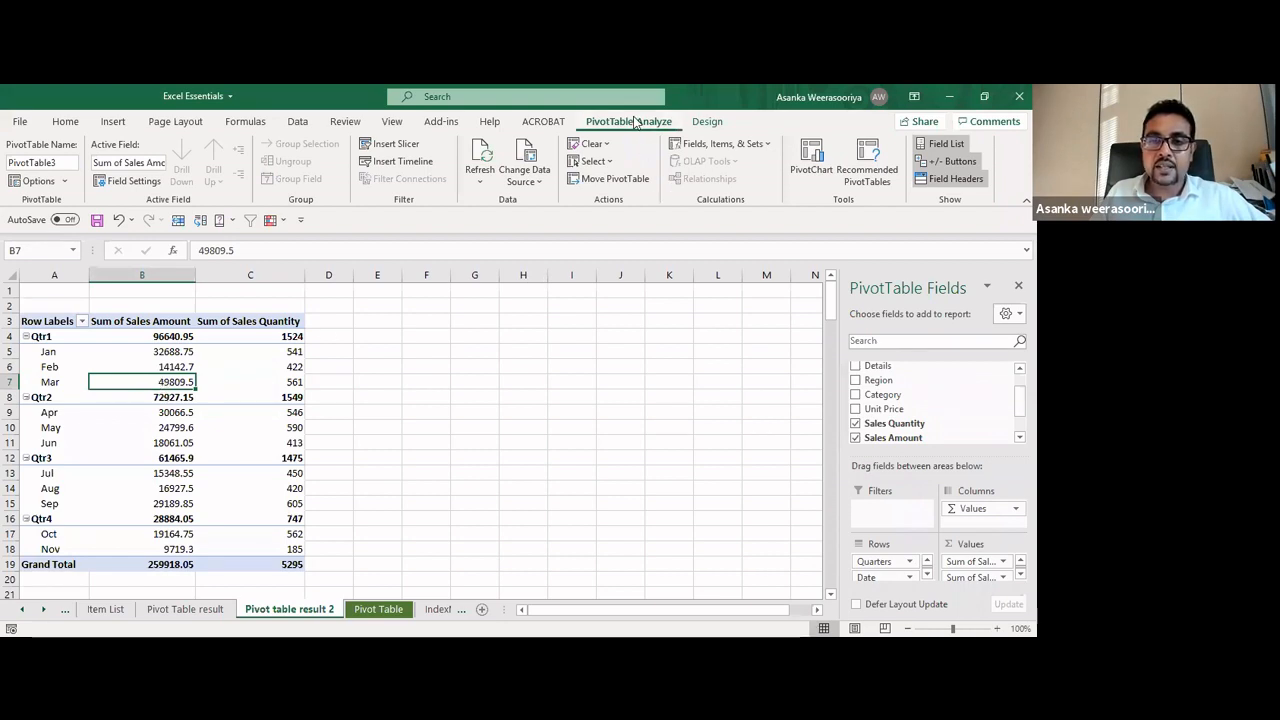
{"action": "left_click", "coordinate": [405, 146]}
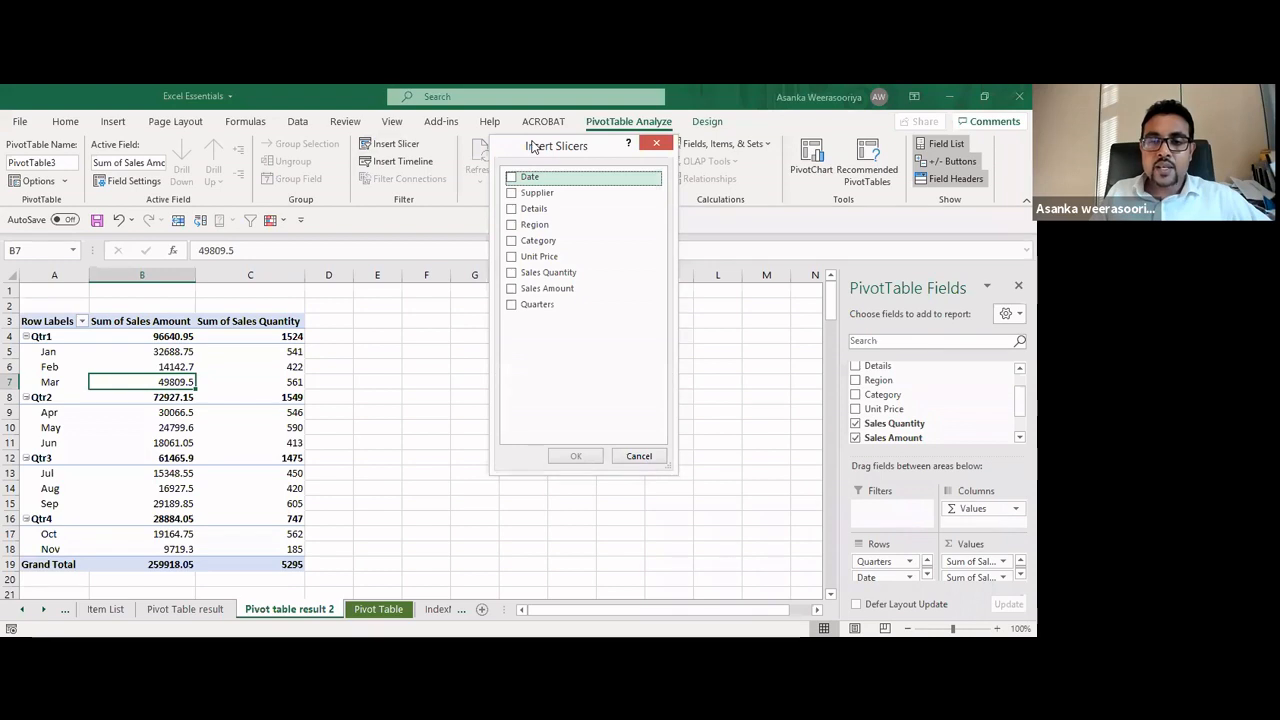
{"action": "left_click_drag", "start_coordinate": [533, 147], "coordinate": [490, 201]}
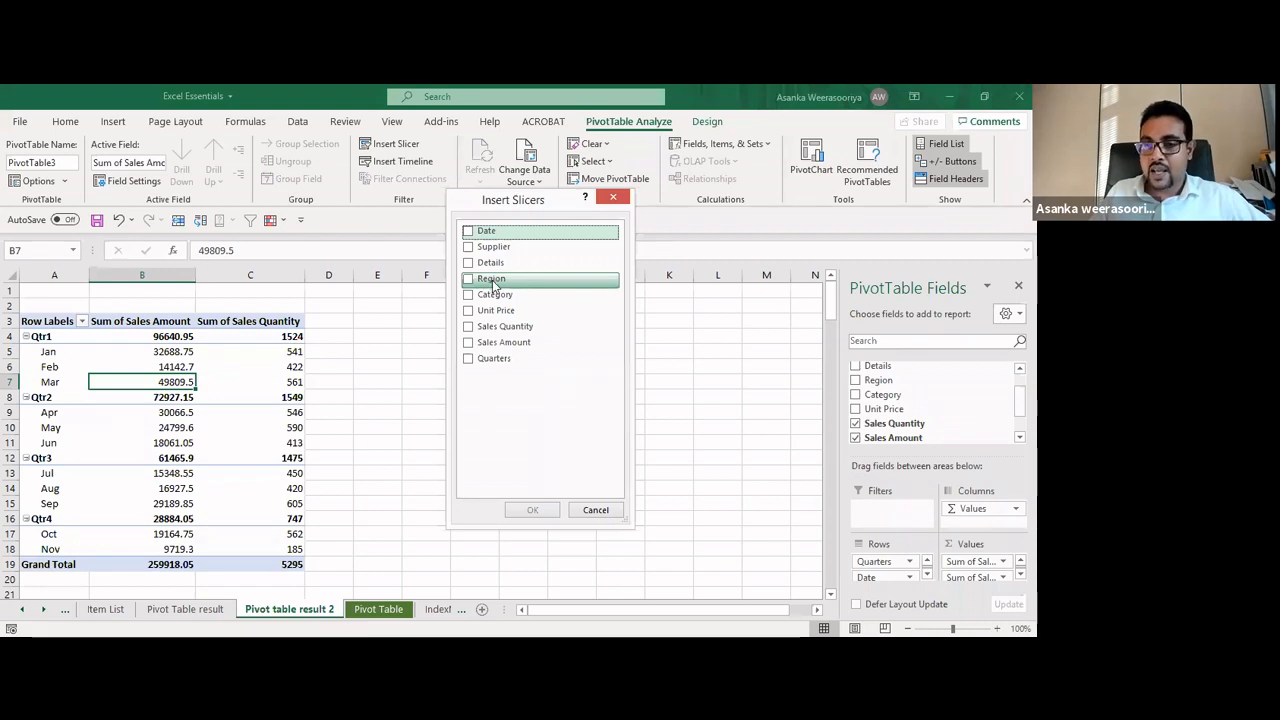
{"action": "left_click", "coordinate": [487, 284]}
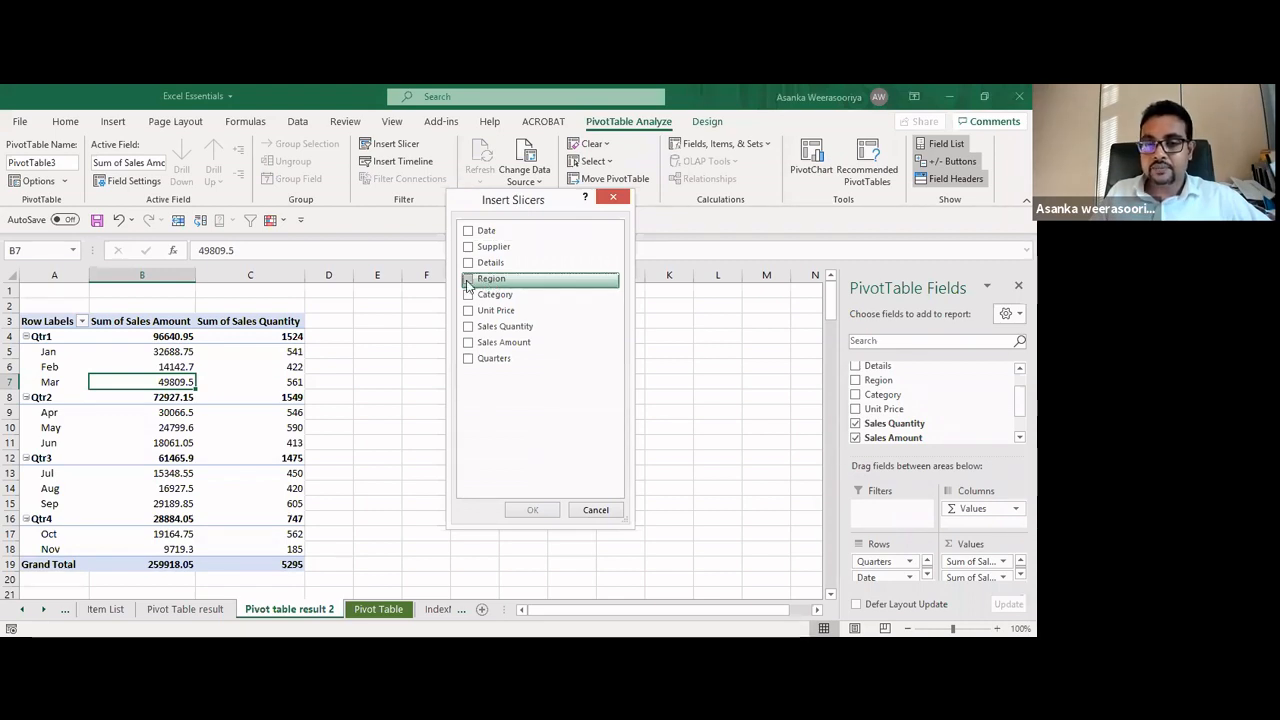
{"action": "left_click", "coordinate": [468, 286]}
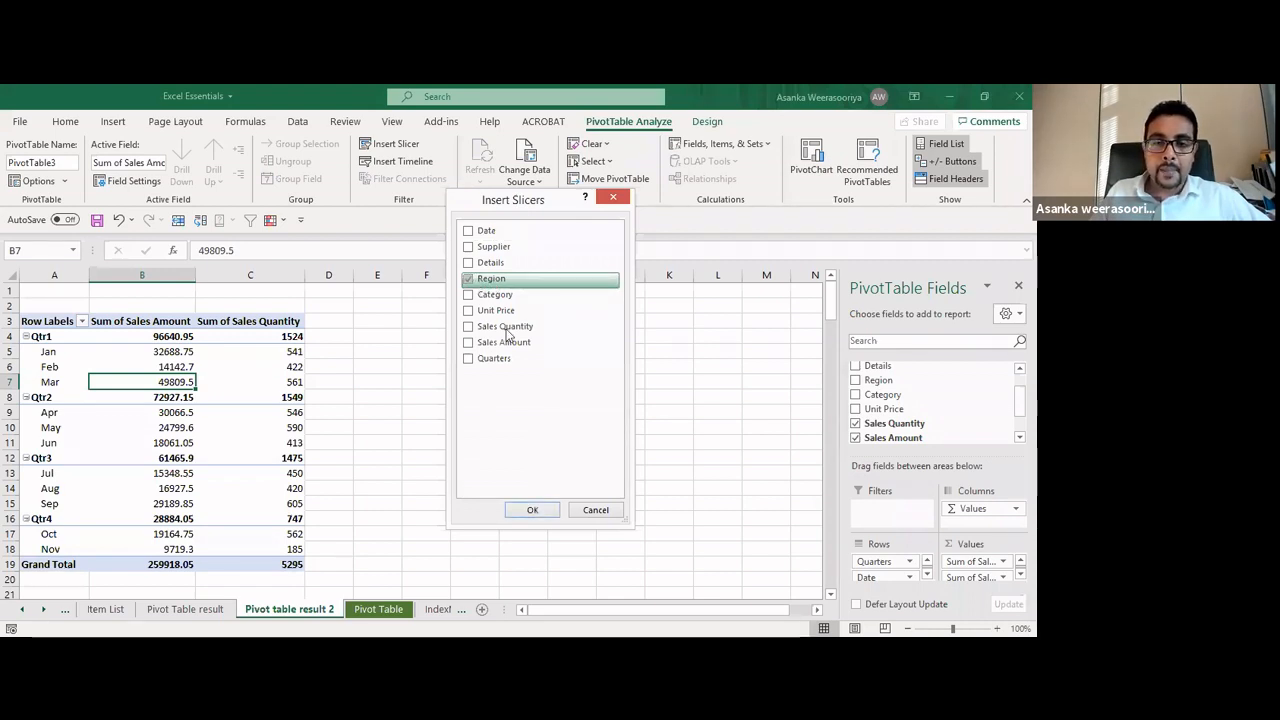
{"action": "left_click", "coordinate": [532, 512]}
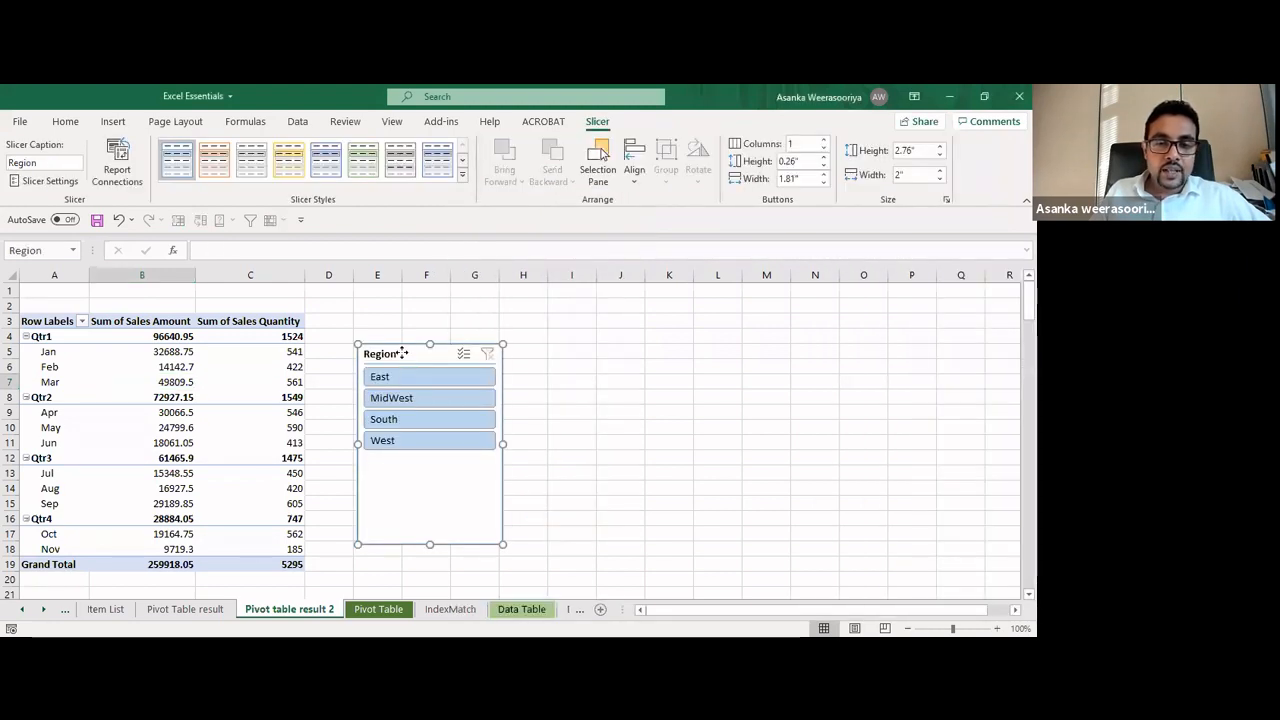
{"action": "left_click_drag", "start_coordinate": [402, 352], "coordinate": [432, 315]}
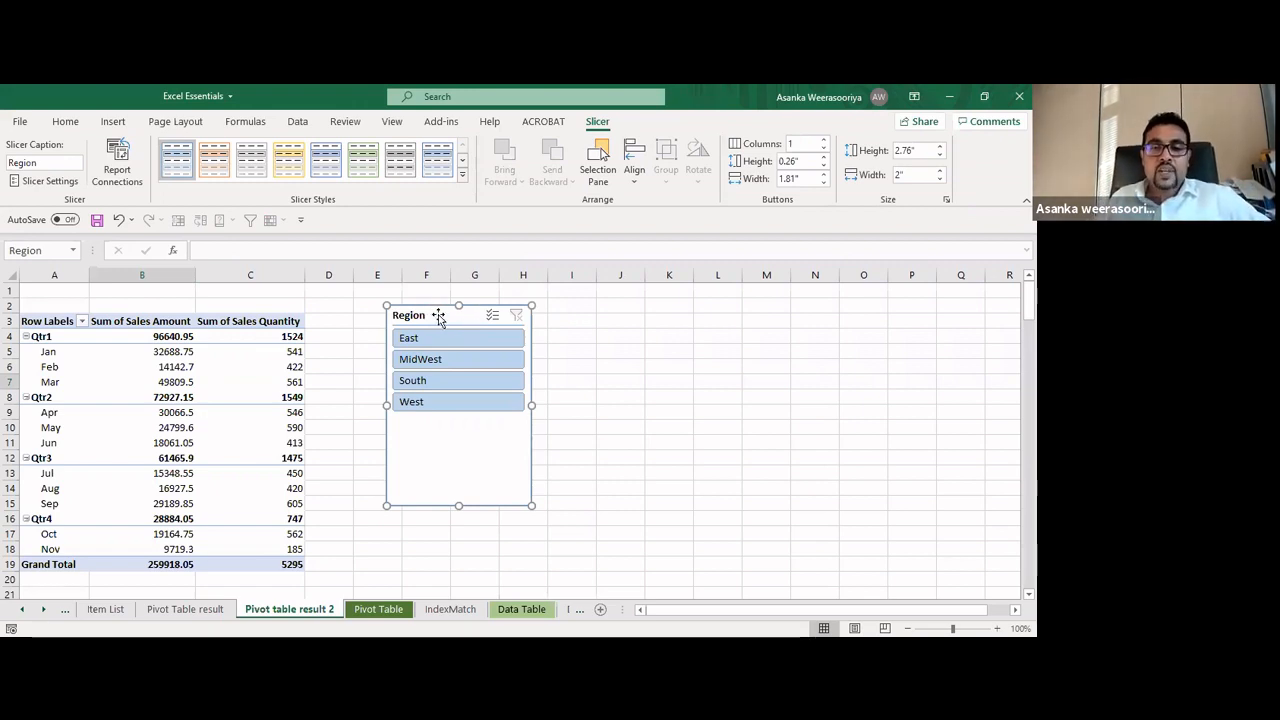
{"action": "left_click_drag", "start_coordinate": [439, 315], "coordinate": [443, 319]}
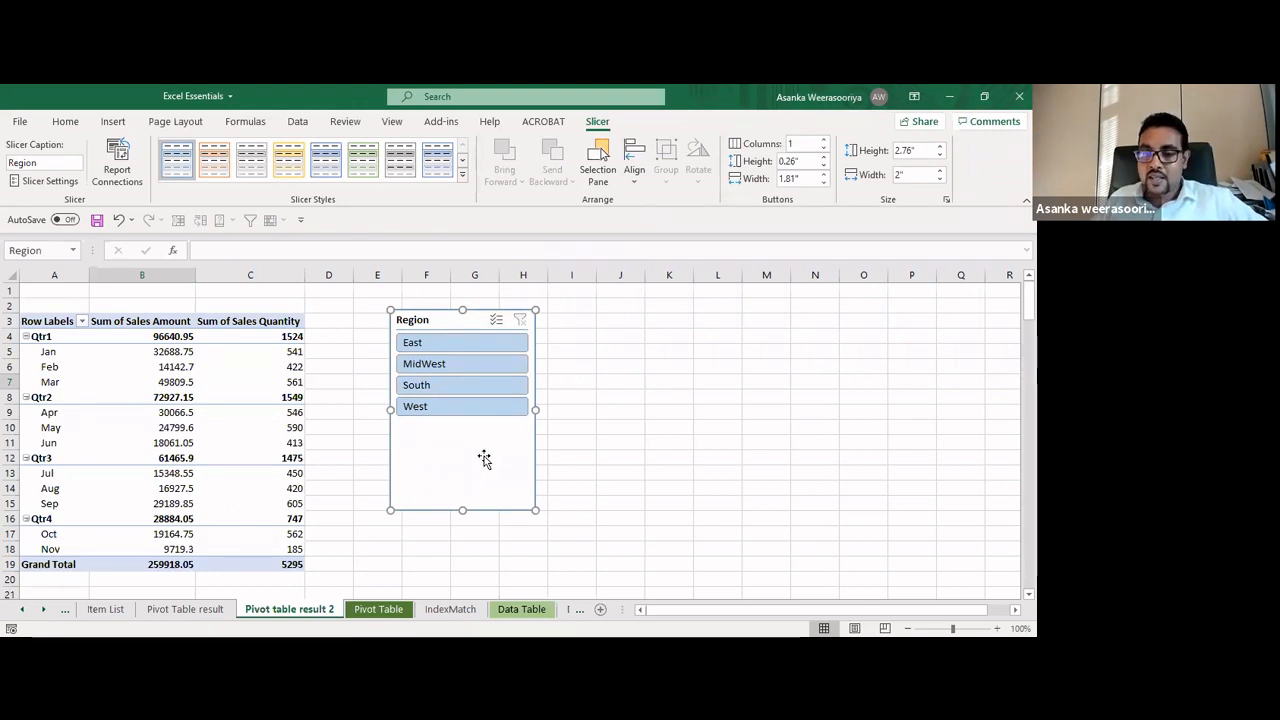
Filter the pivot table by each region in turn with the slicer: East, MidWest, South and West
{"action": "left_click", "coordinate": [446, 344]}
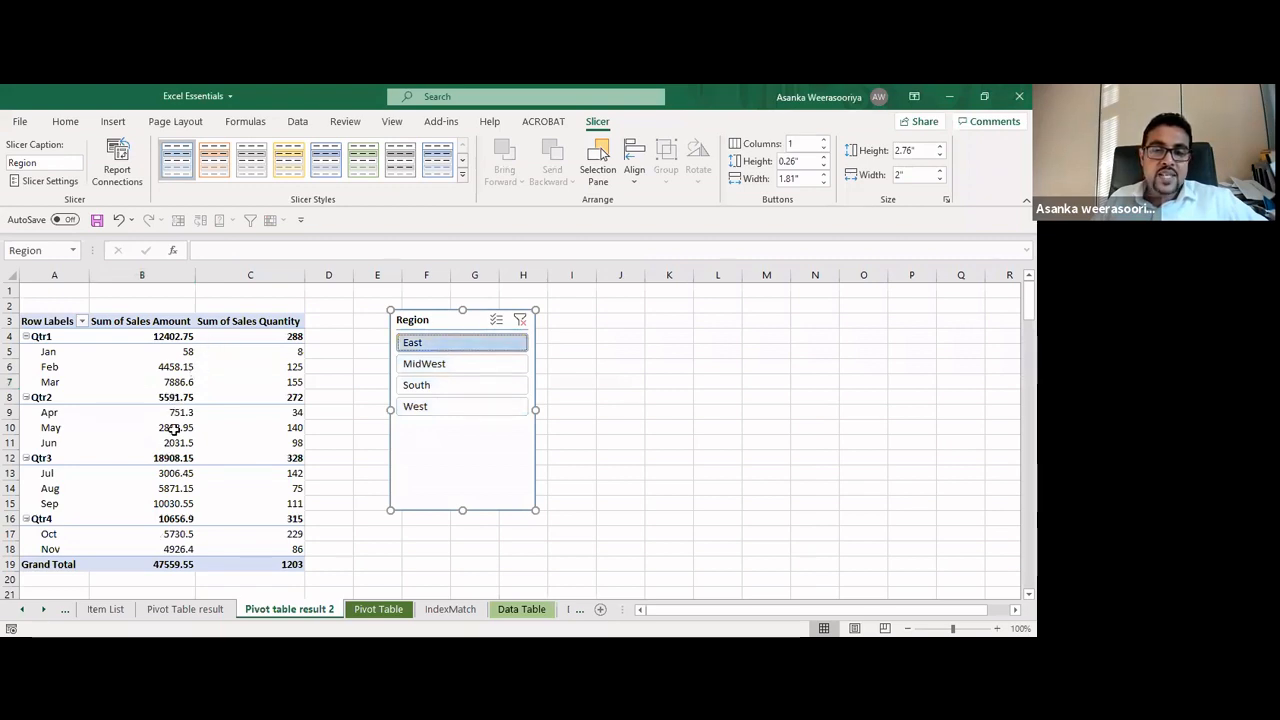
{"action": "left_click", "coordinate": [440, 364]}
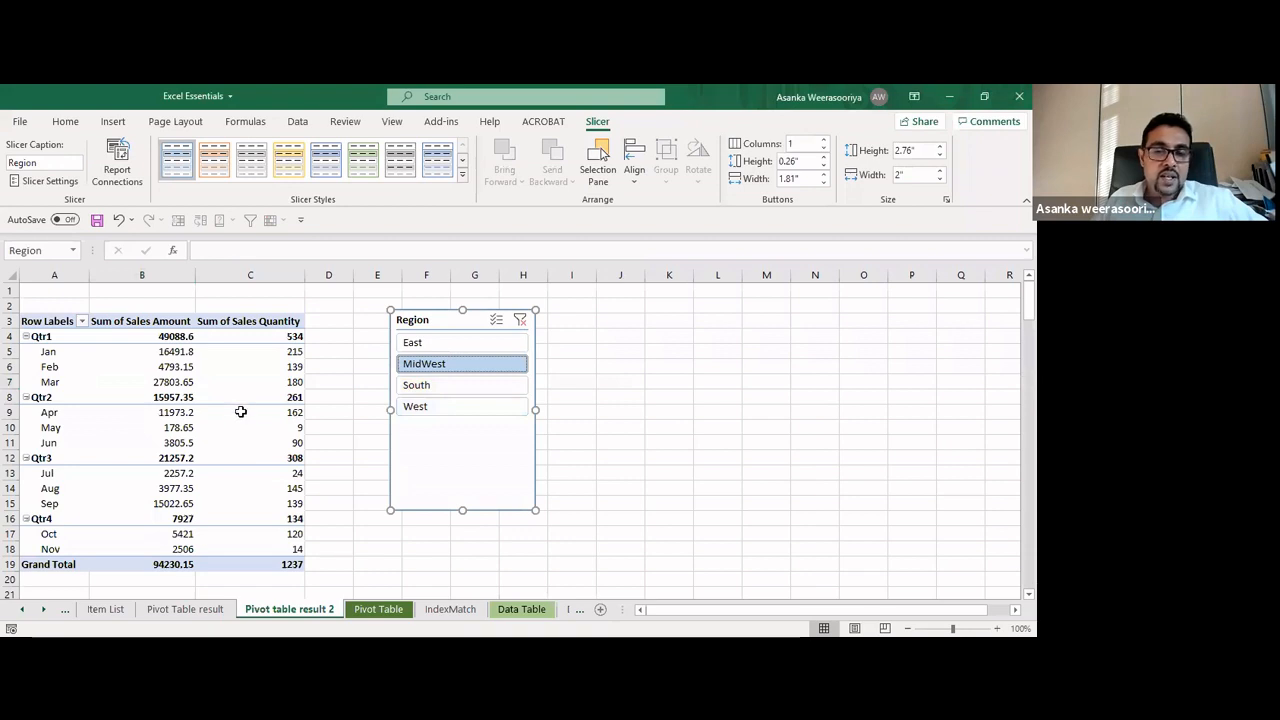
{"action": "left_click", "coordinate": [437, 392]}
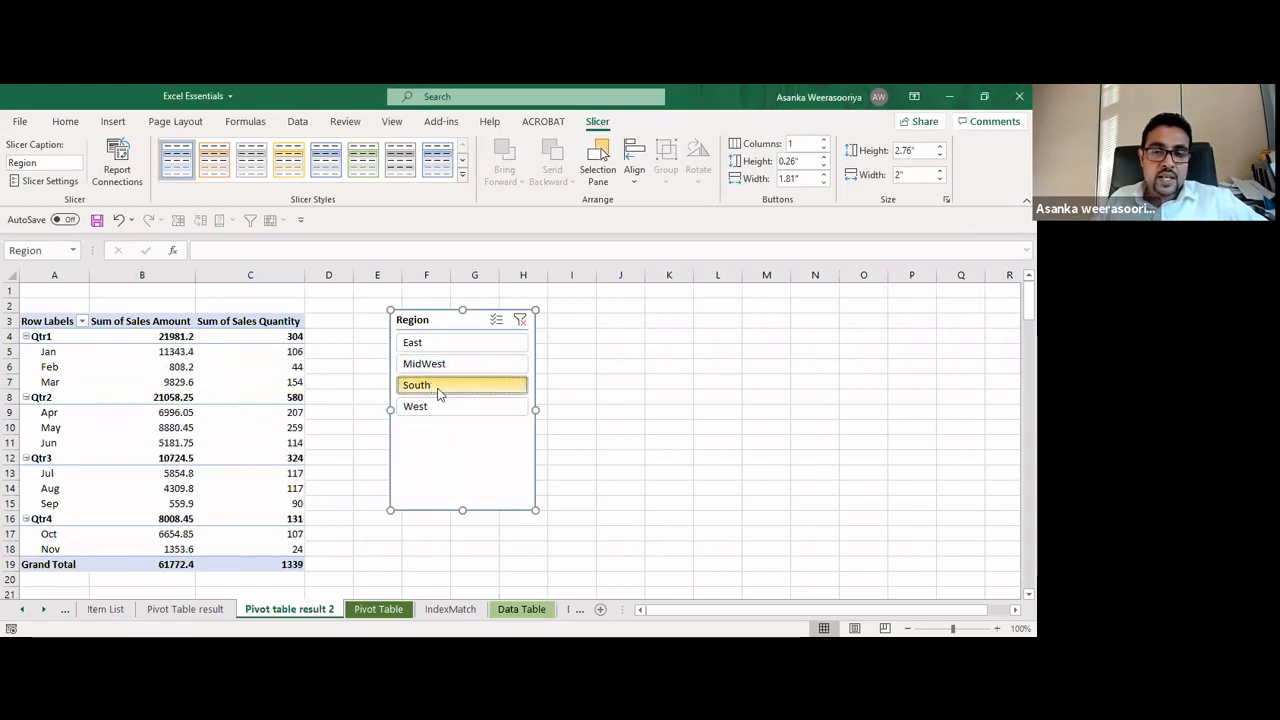
{"action": "left_click", "coordinate": [435, 407]}
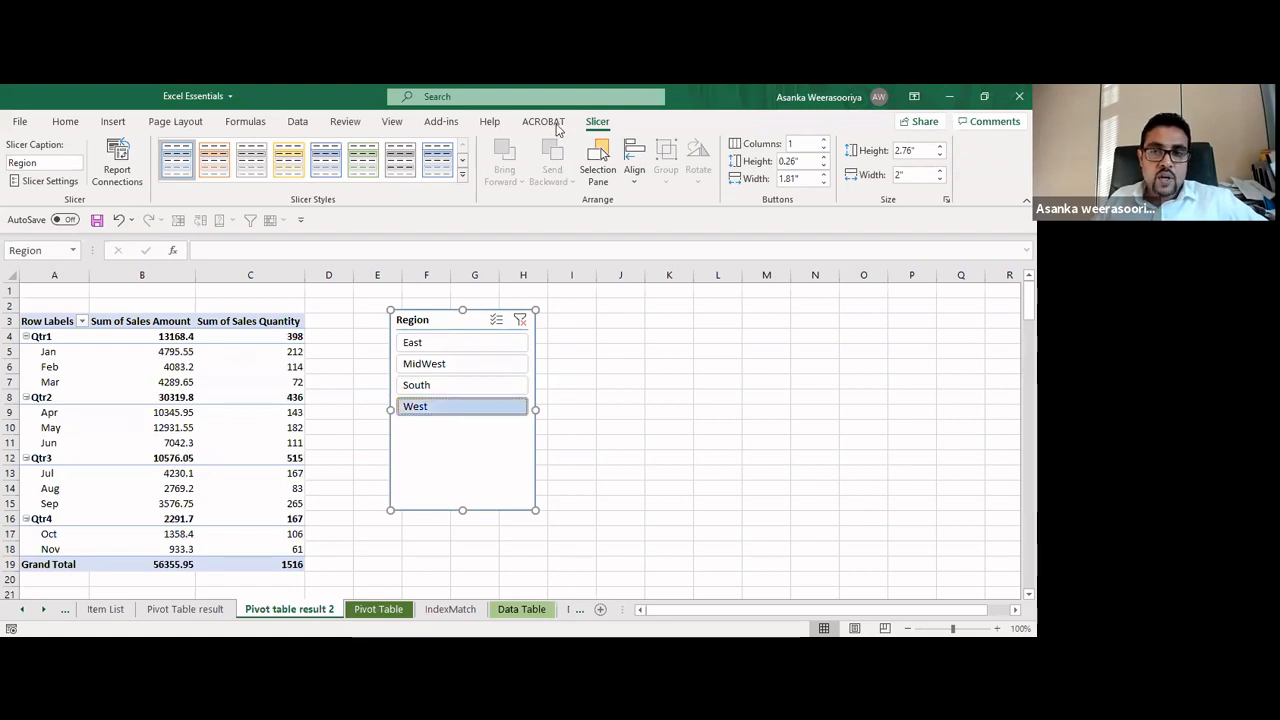
Insert a slicer for the Supplier field and arrange the Supplier and Region slicers side by side, with Supplier nearer the pivot table
{"action": "left_click", "coordinate": [250, 397]}
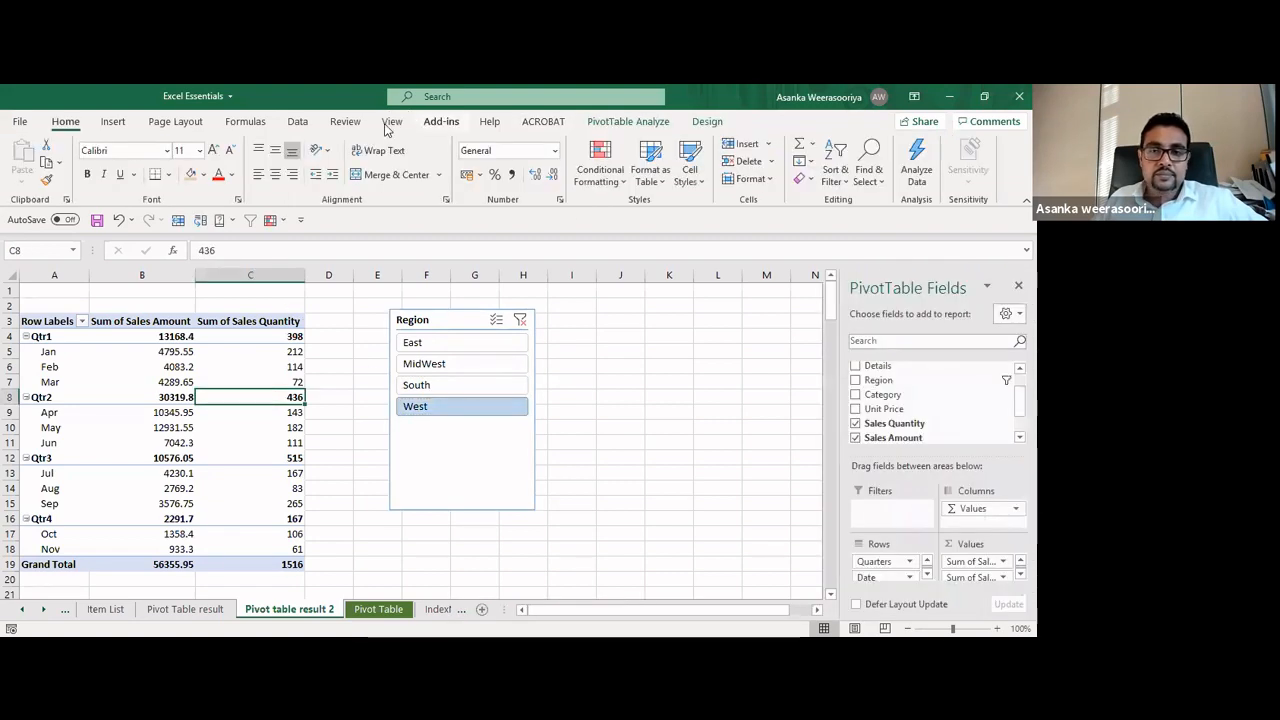
{"action": "left_click", "coordinate": [615, 122]}
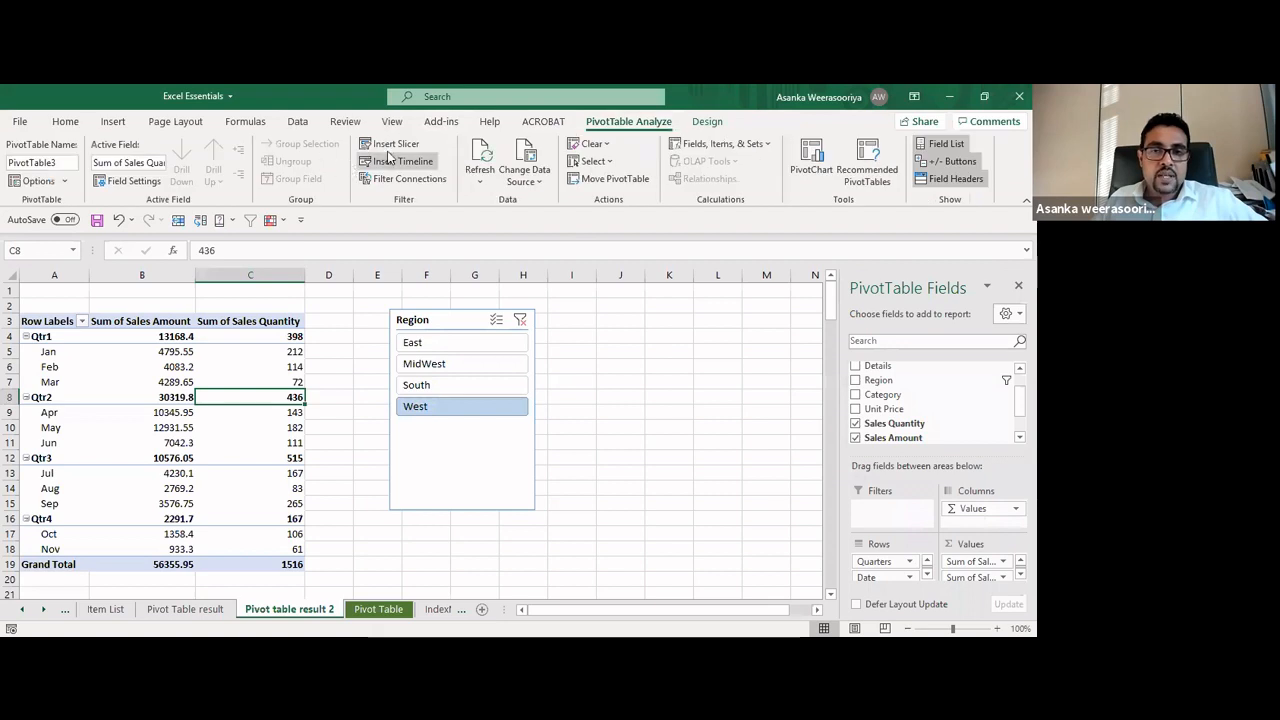
{"action": "left_click", "coordinate": [393, 146]}
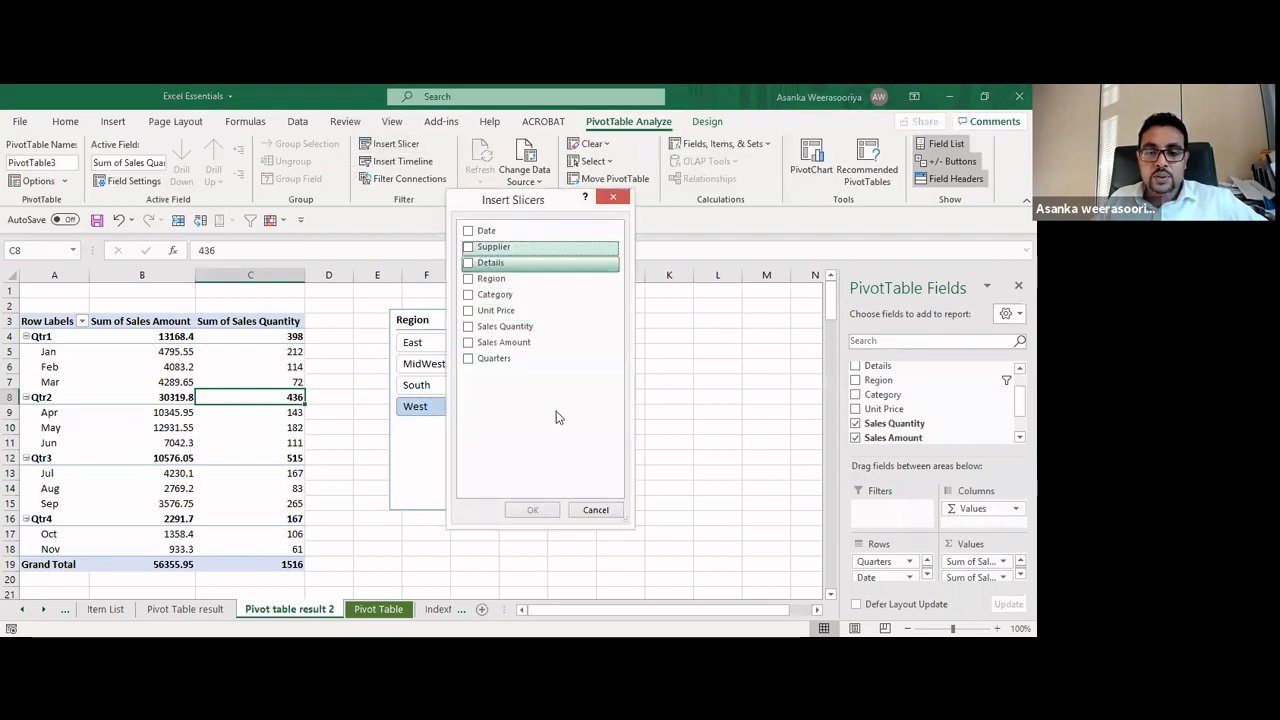
{"action": "left_click", "coordinate": [468, 247]}
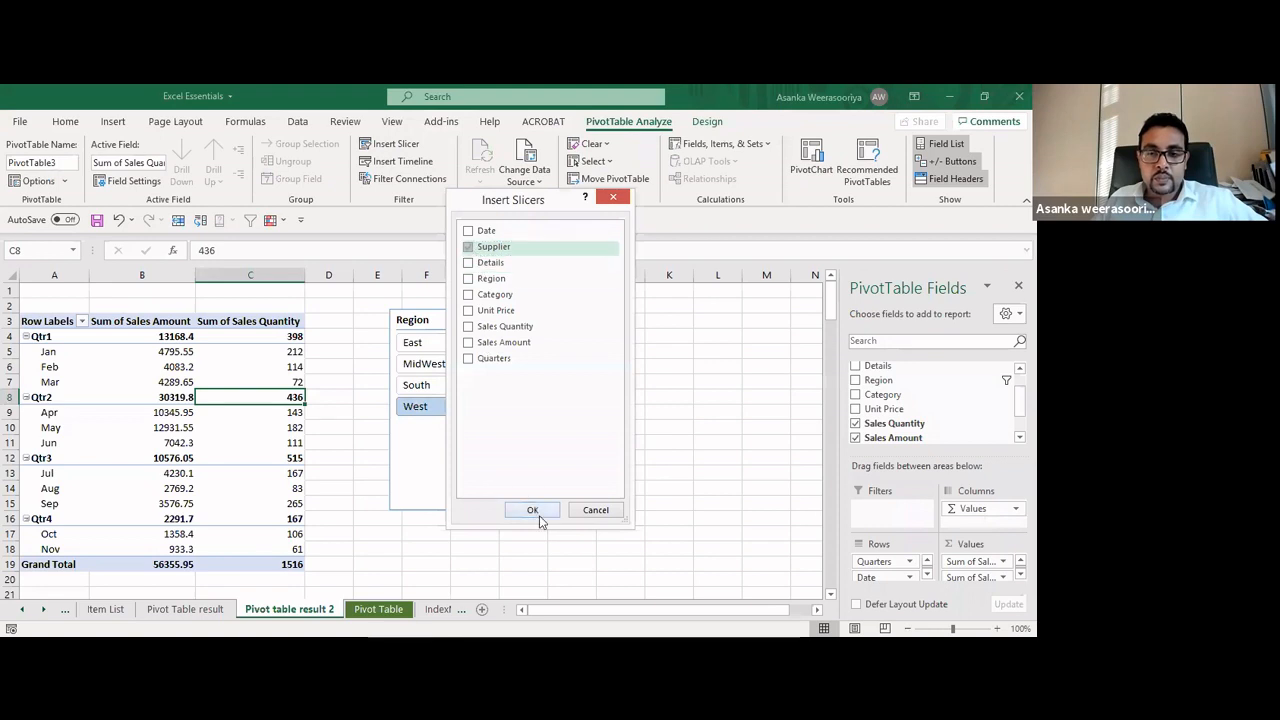
{"action": "left_click", "coordinate": [531, 510]}
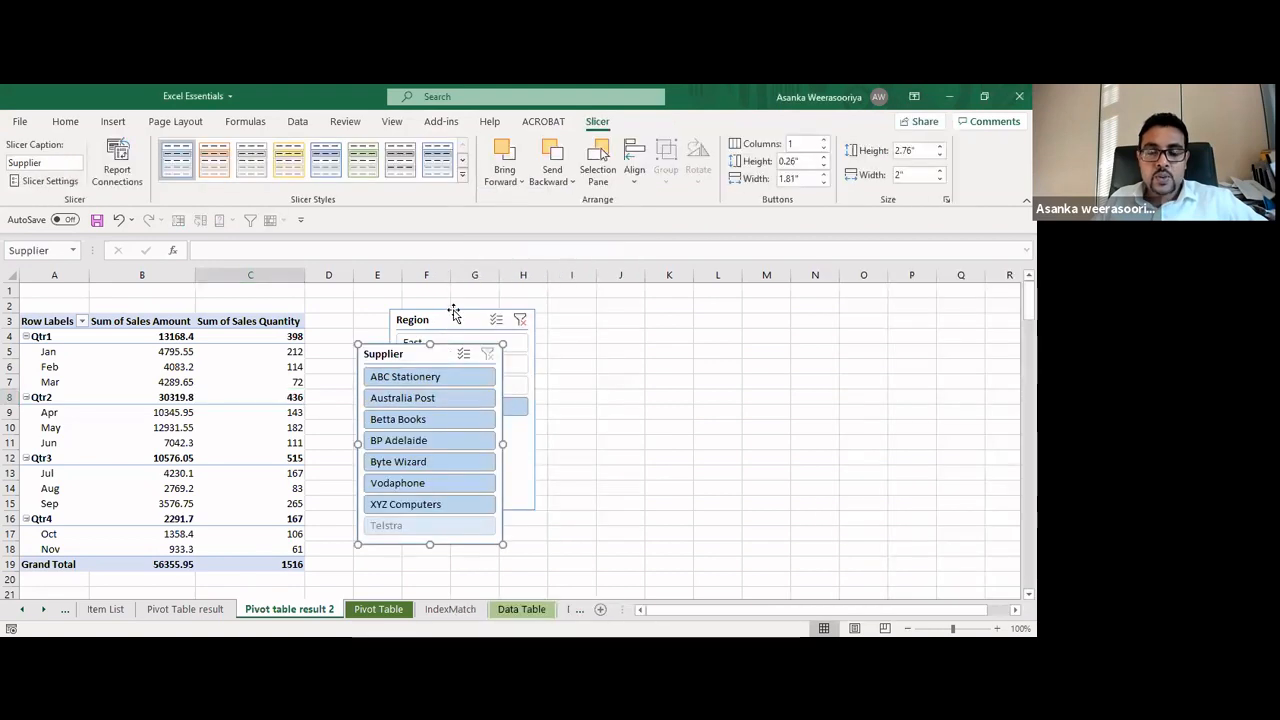
{"action": "left_click_drag", "start_coordinate": [453, 313], "coordinate": [585, 298]}
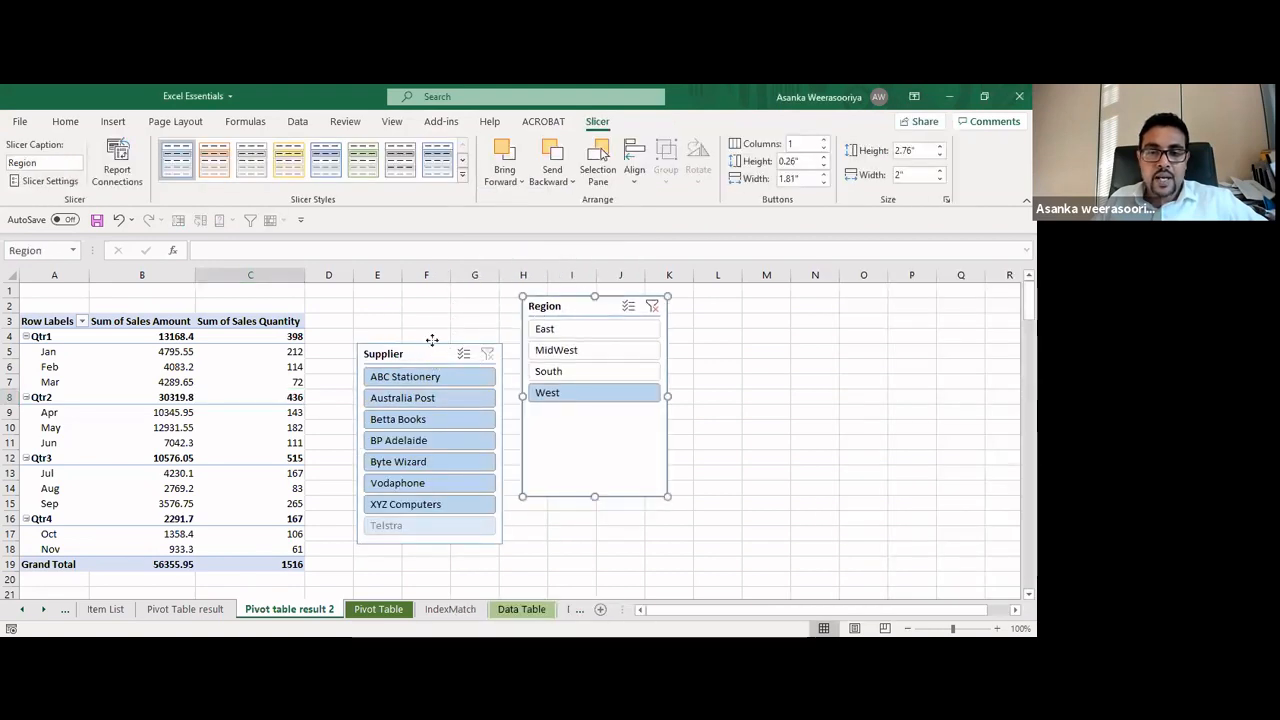
{"action": "left_click_drag", "start_coordinate": [432, 340], "coordinate": [428, 294]}
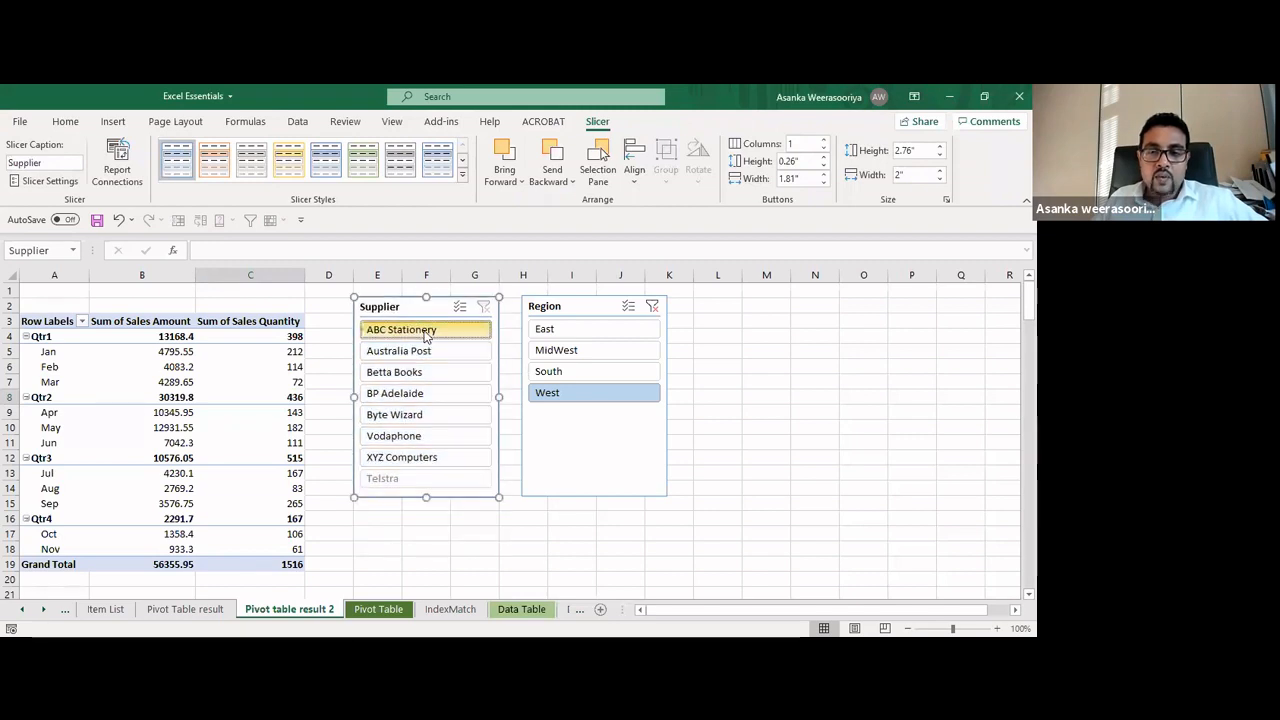
Filter by ABC Stationery, East, Australia Post and MidWest in turn, and add ABC Stationery back to the supplier selection alongside Australia Post
{"action": "left_click", "coordinate": [425, 333]}
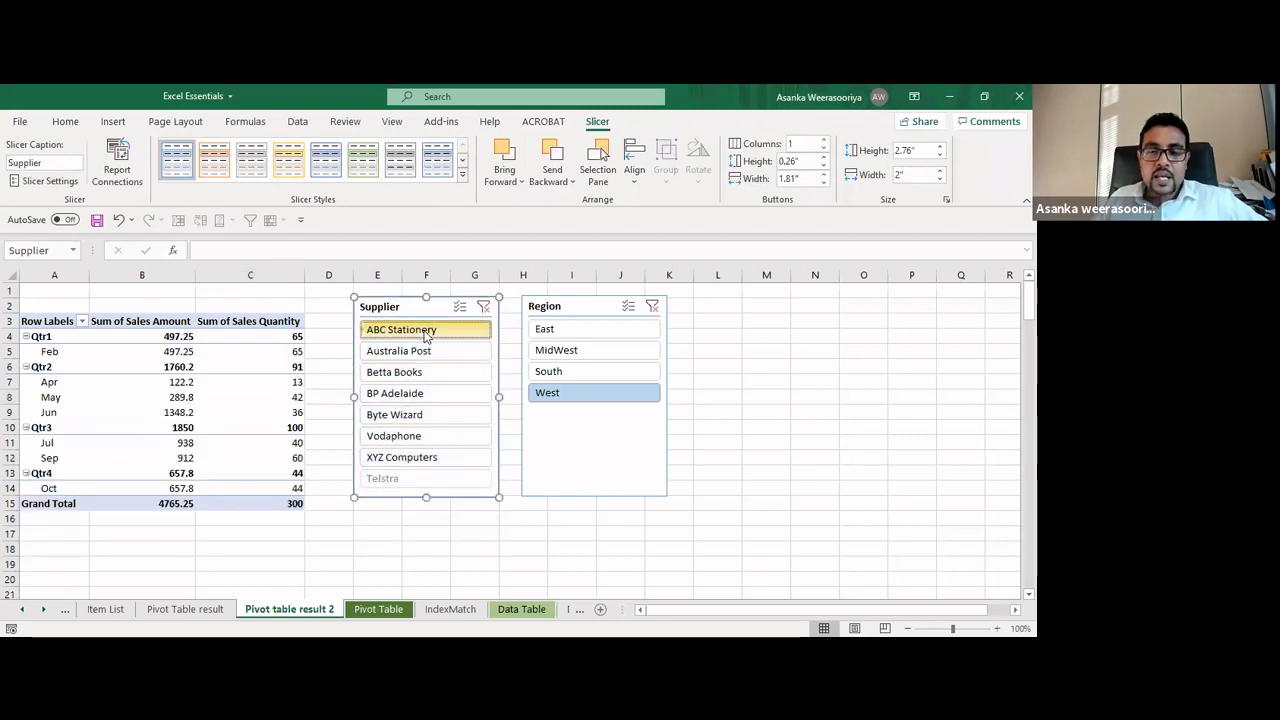
{"action": "left_click", "coordinate": [550, 333]}
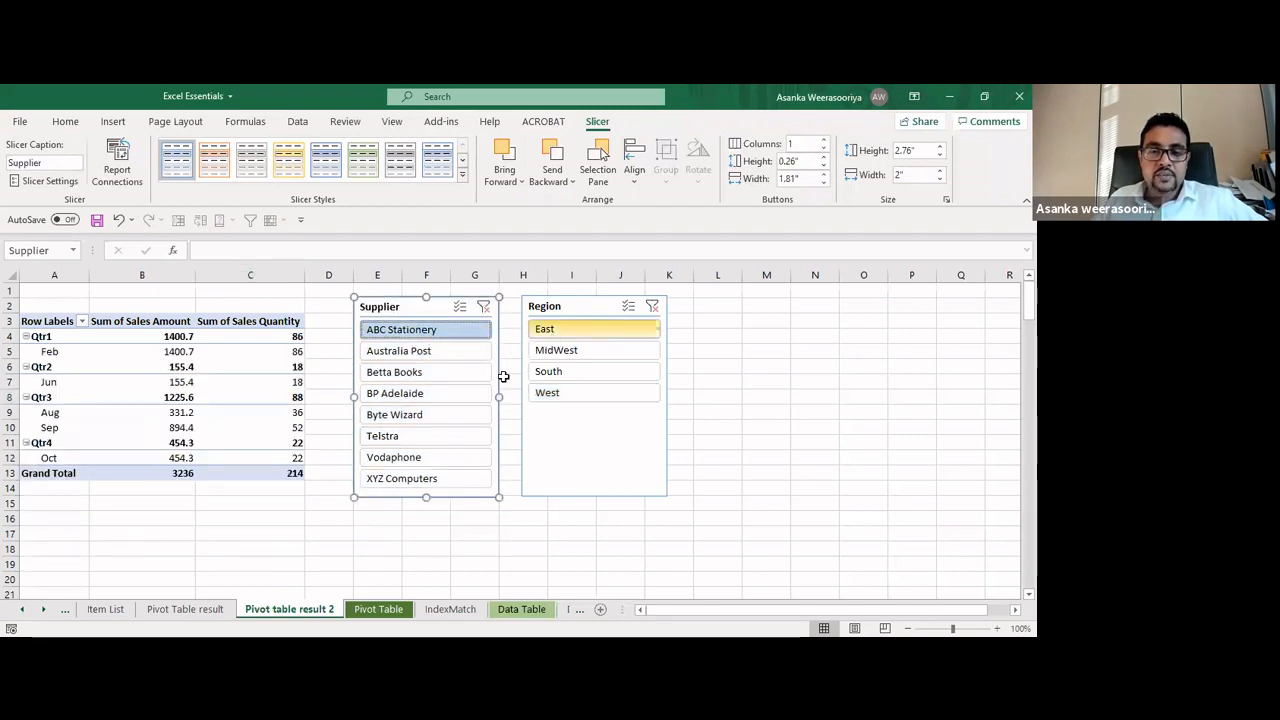
{"action": "left_click", "coordinate": [417, 354]}
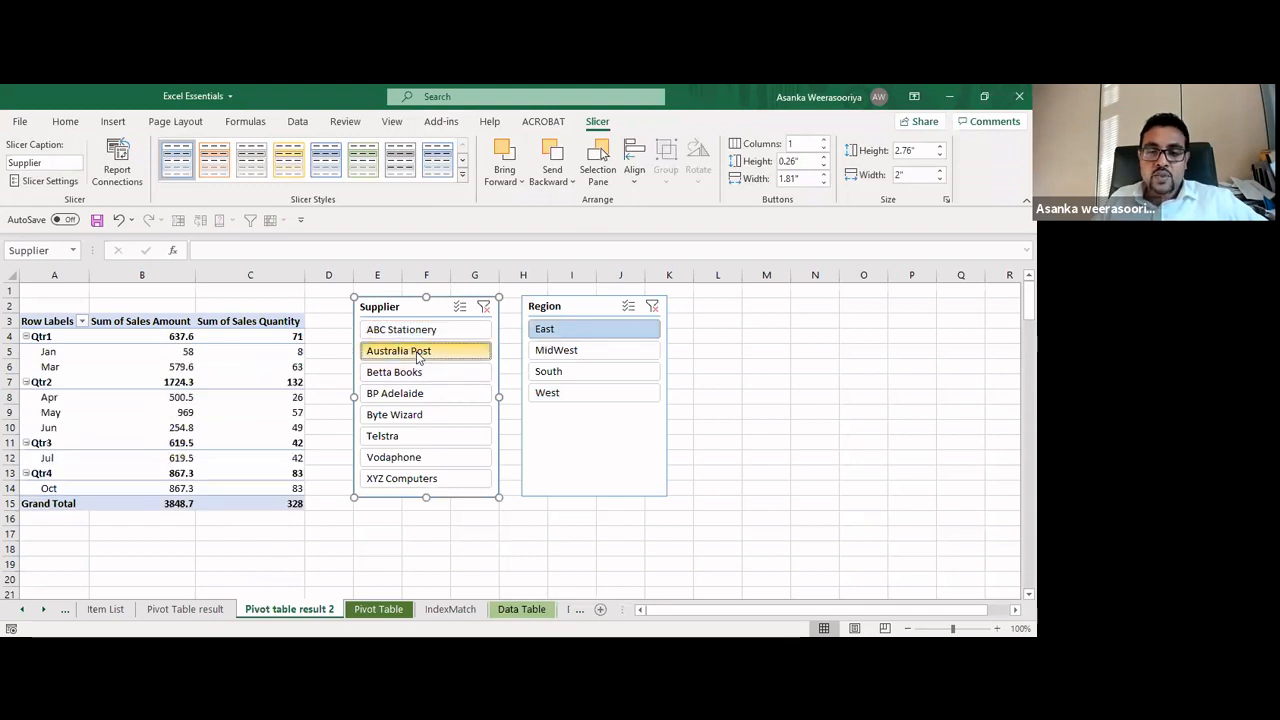
{"action": "left_click", "coordinate": [571, 351]}
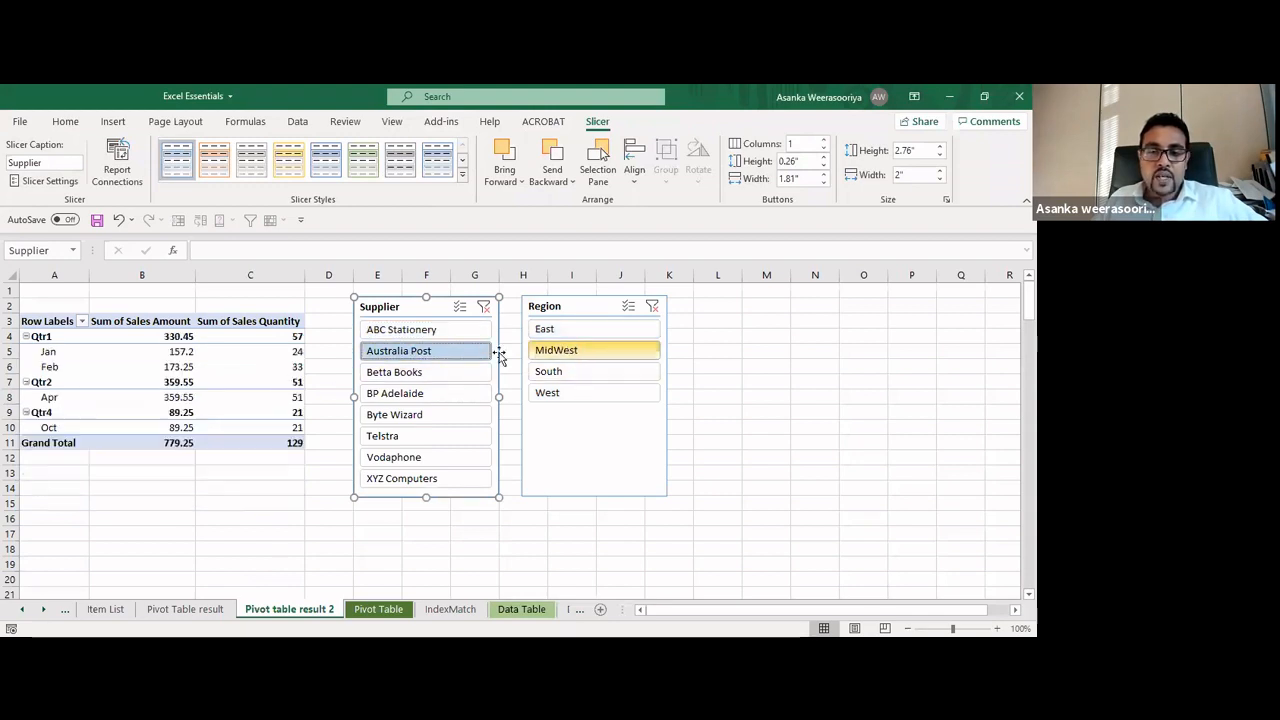
{"action": "left_click", "coordinate": [451, 331], "text": "ctrl"}
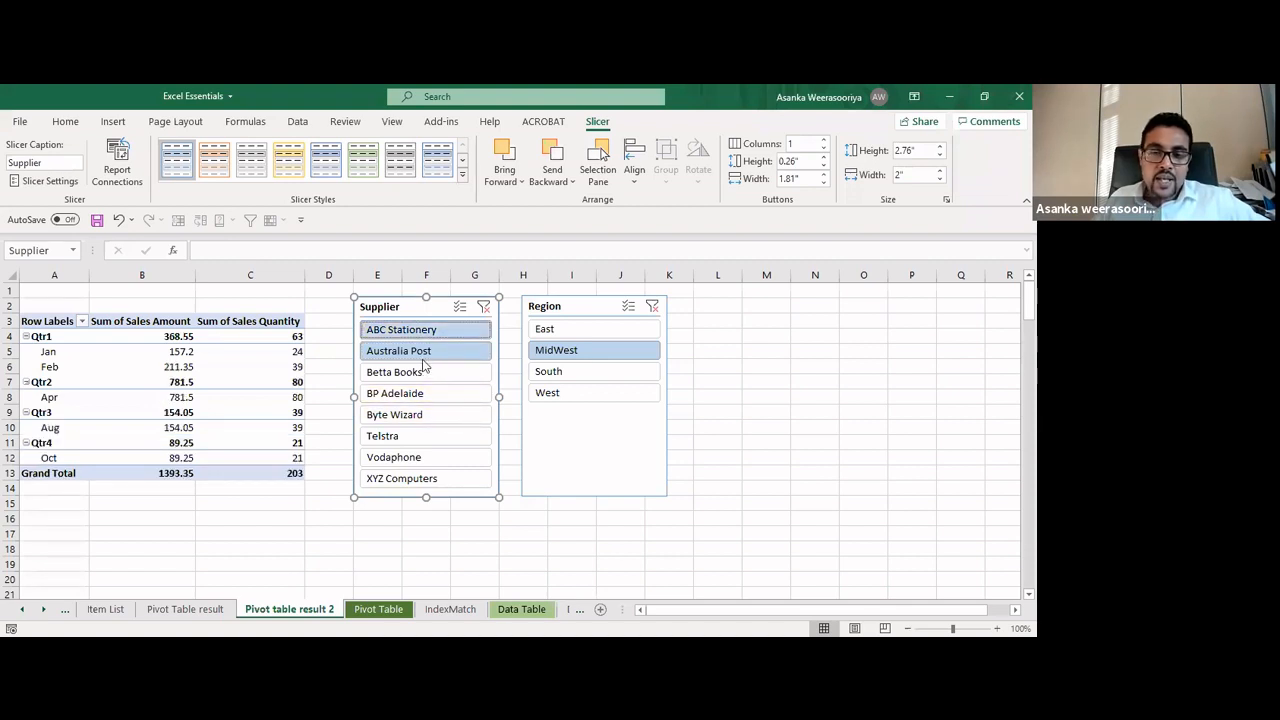
Add Betta Books, BP Adelaide, Byte Wizard, Telstra, Vodaphone and XYZ Computers to the Supplier slicer selection
{"action": "left_click", "coordinate": [420, 372], "text": "ctrl"}
{"action": "left_click", "coordinate": [425, 395], "text": "ctrl"}
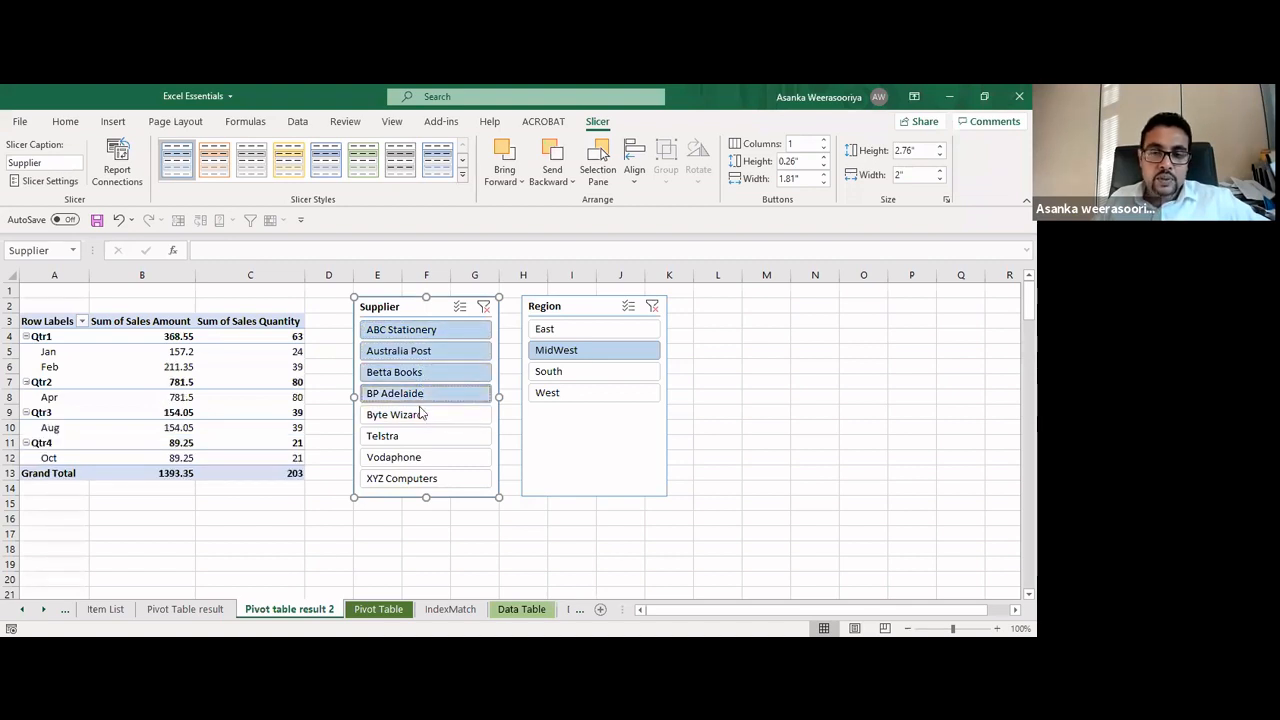
{"action": "left_click", "coordinate": [422, 414], "text": "ctrl"}
{"action": "left_click", "coordinate": [424, 436], "text": "ctrl"}
{"action": "left_click", "coordinate": [422, 457], "text": "ctrl"}
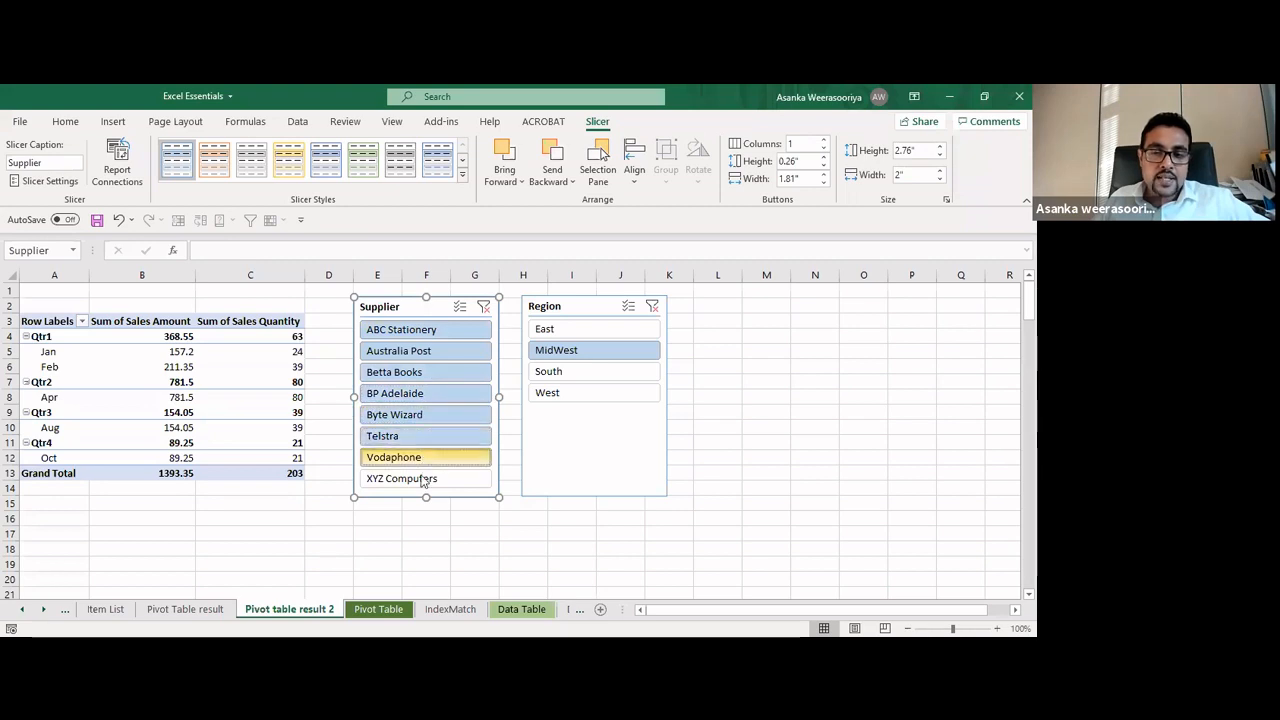
{"action": "left_click", "coordinate": [423, 479], "text": "ctrl"}
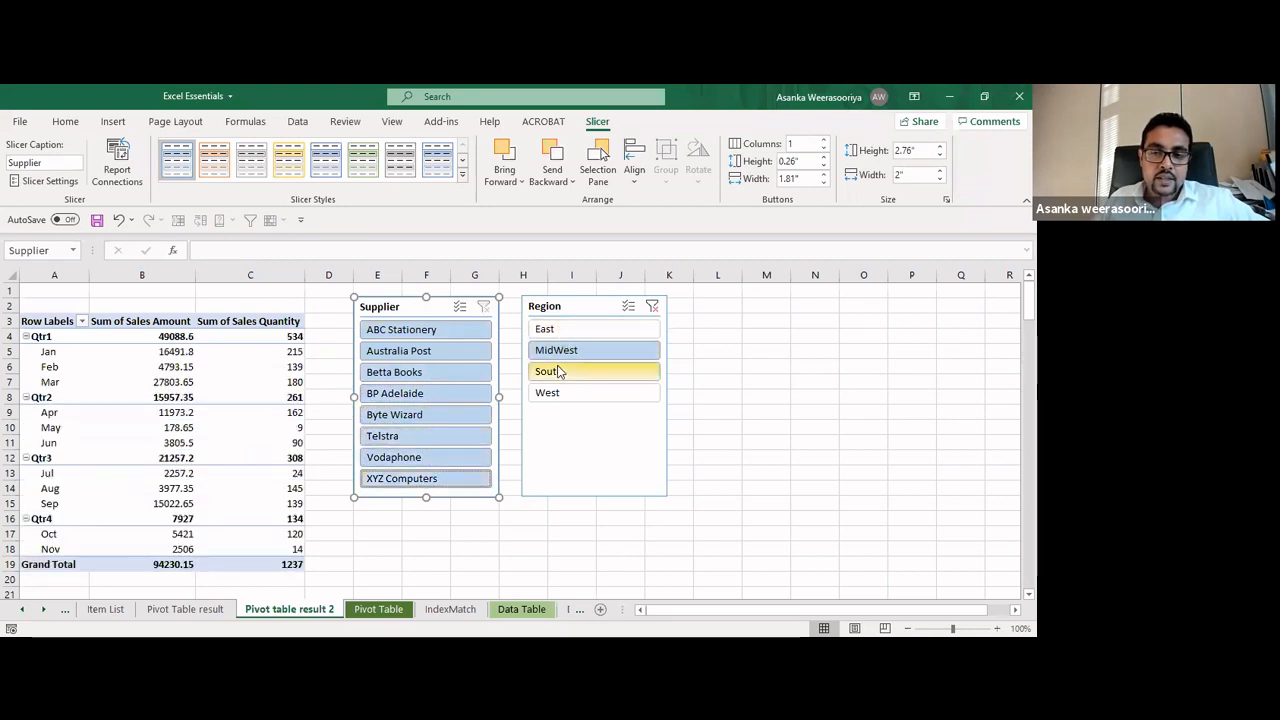
Add East to the Region slicer selection, and extend it to all four regions from East to West
{"action": "left_click", "coordinate": [562, 333], "text": "ctrl"}
{"action": "left_click", "coordinate": [572, 332]}
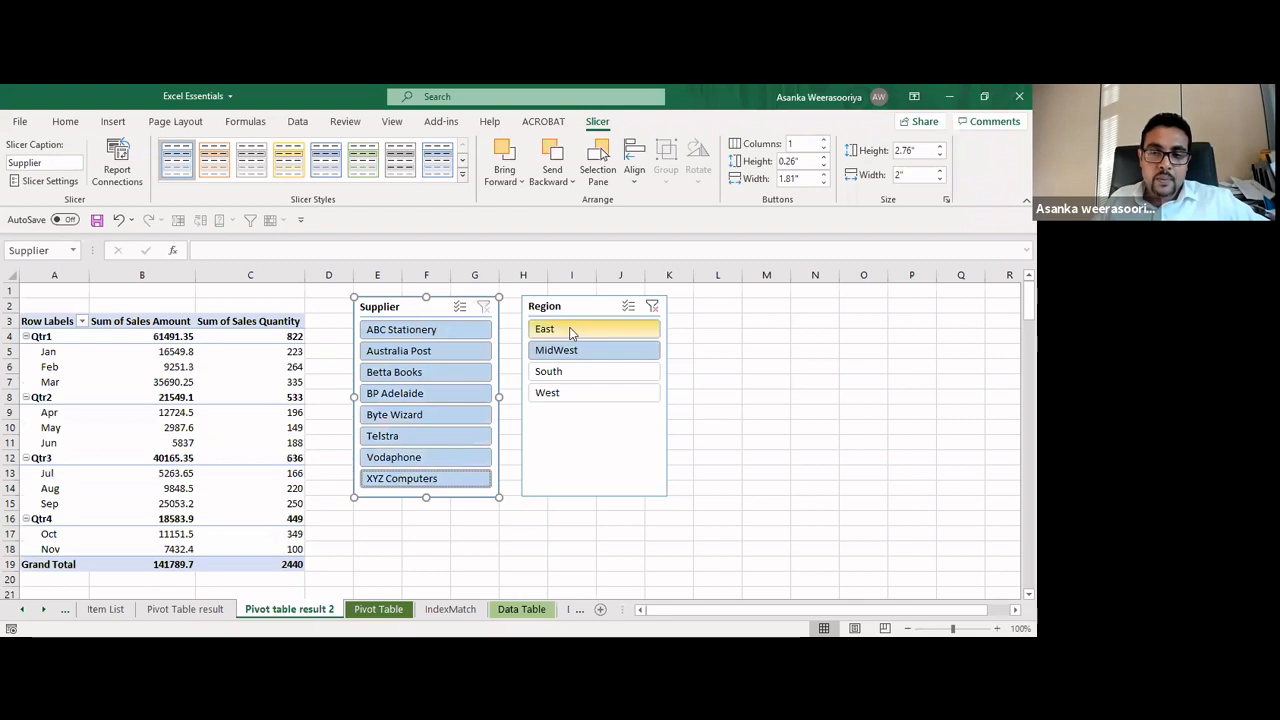
{"action": "left_click_drag", "start_coordinate": [570, 333], "coordinate": [567, 420]}
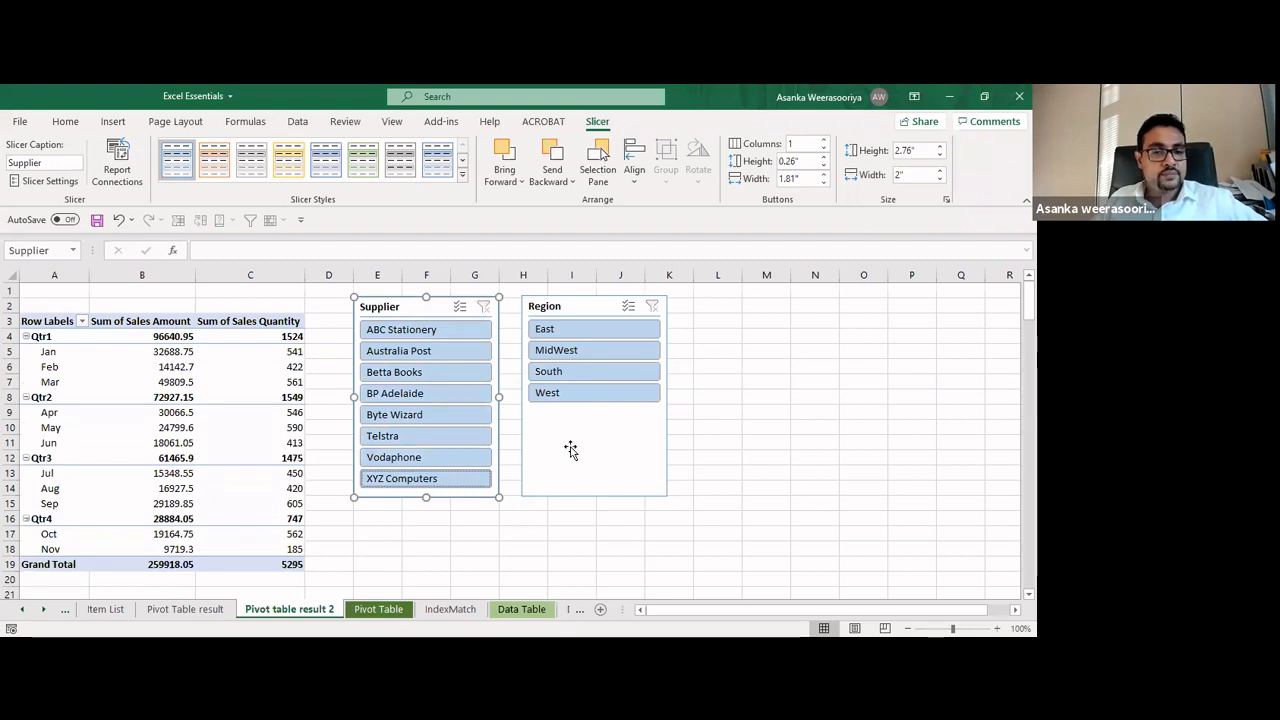
Filter by XYZ Computers, East, ABC Stationery, MidWest, Betta Books and South in turn, ending with supplier BP Adelaide in region West
{"action": "left_click", "coordinate": [457, 478]}
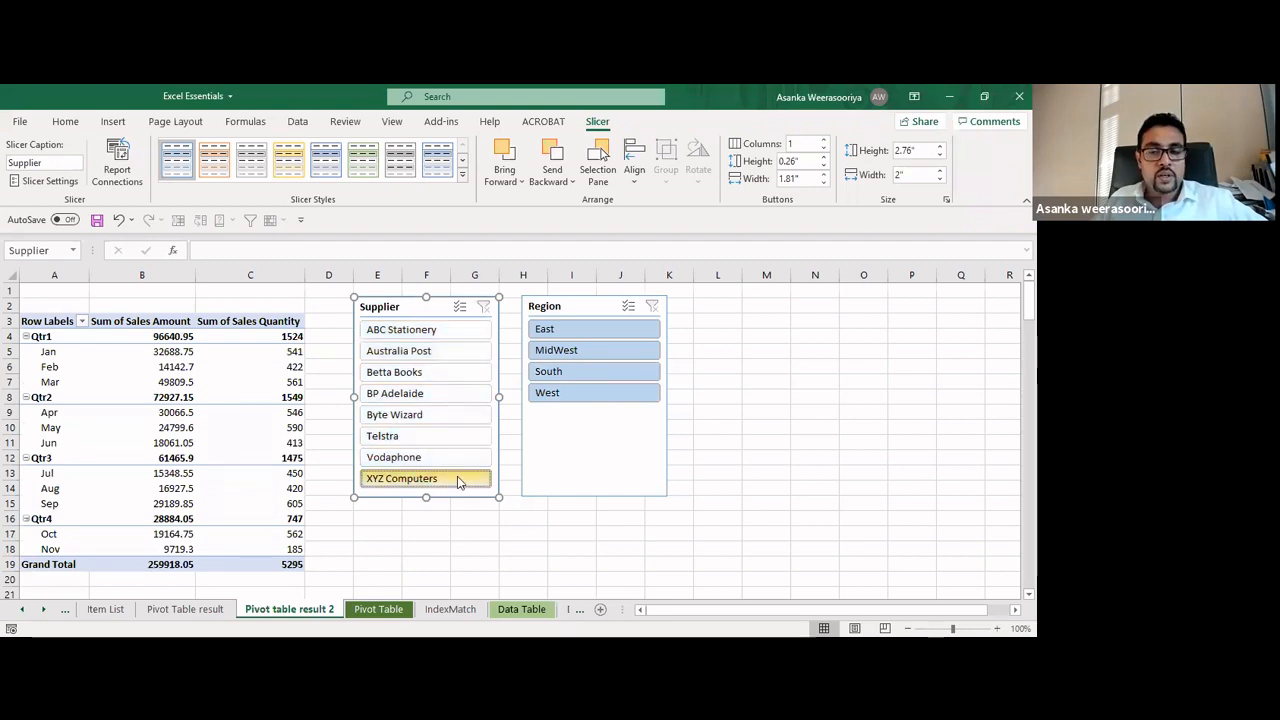
{"action": "left_click", "coordinate": [571, 328]}
{"action": "left_click", "coordinate": [435, 334]}
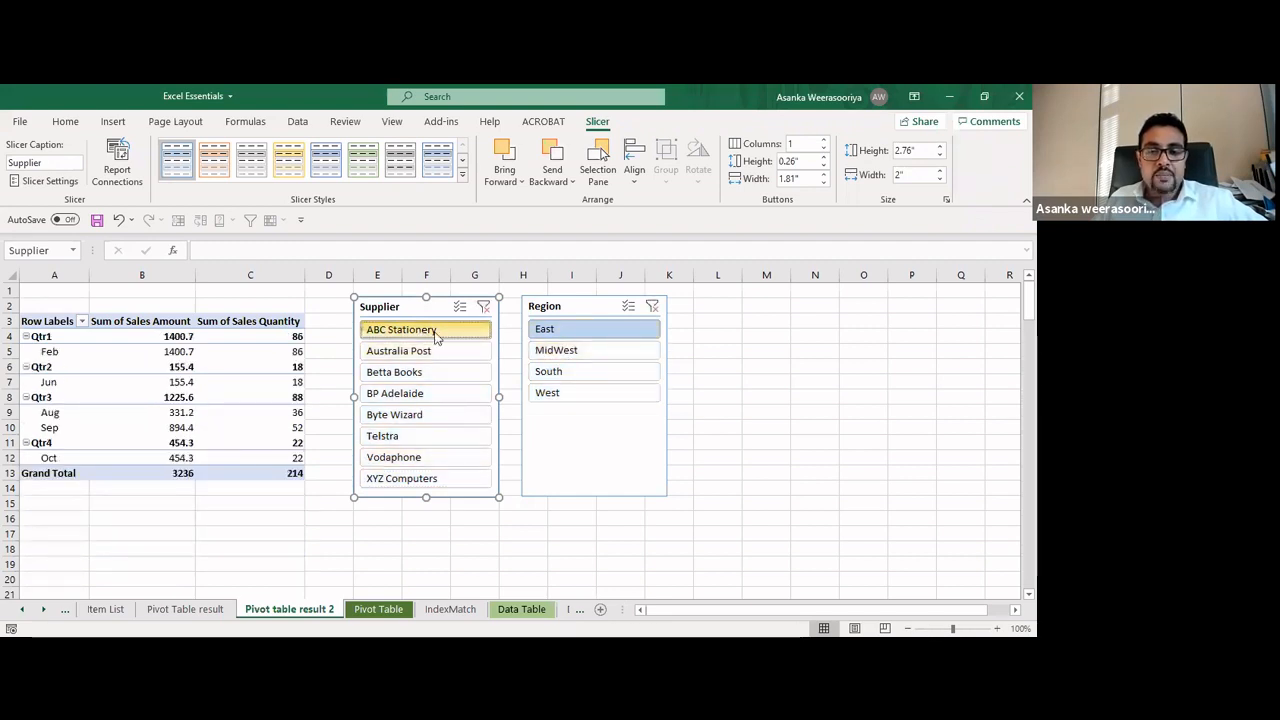
{"action": "left_click", "coordinate": [560, 352]}
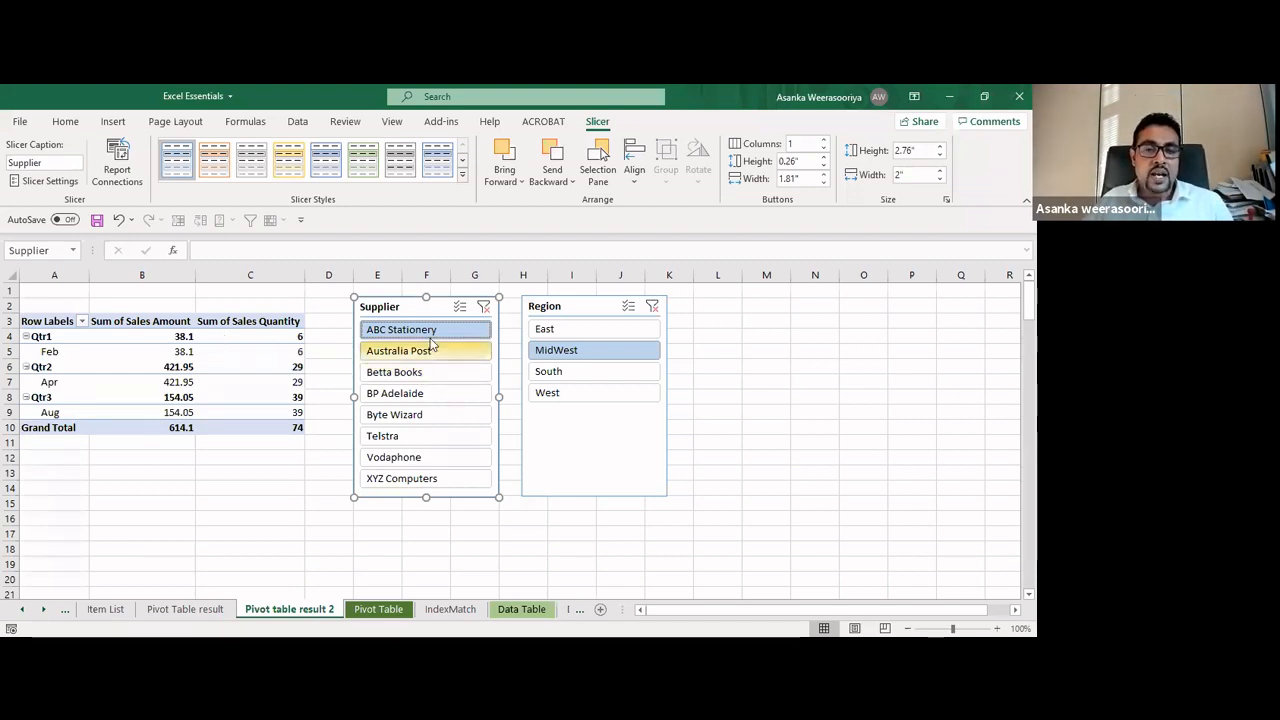
{"action": "left_click", "coordinate": [400, 372]}
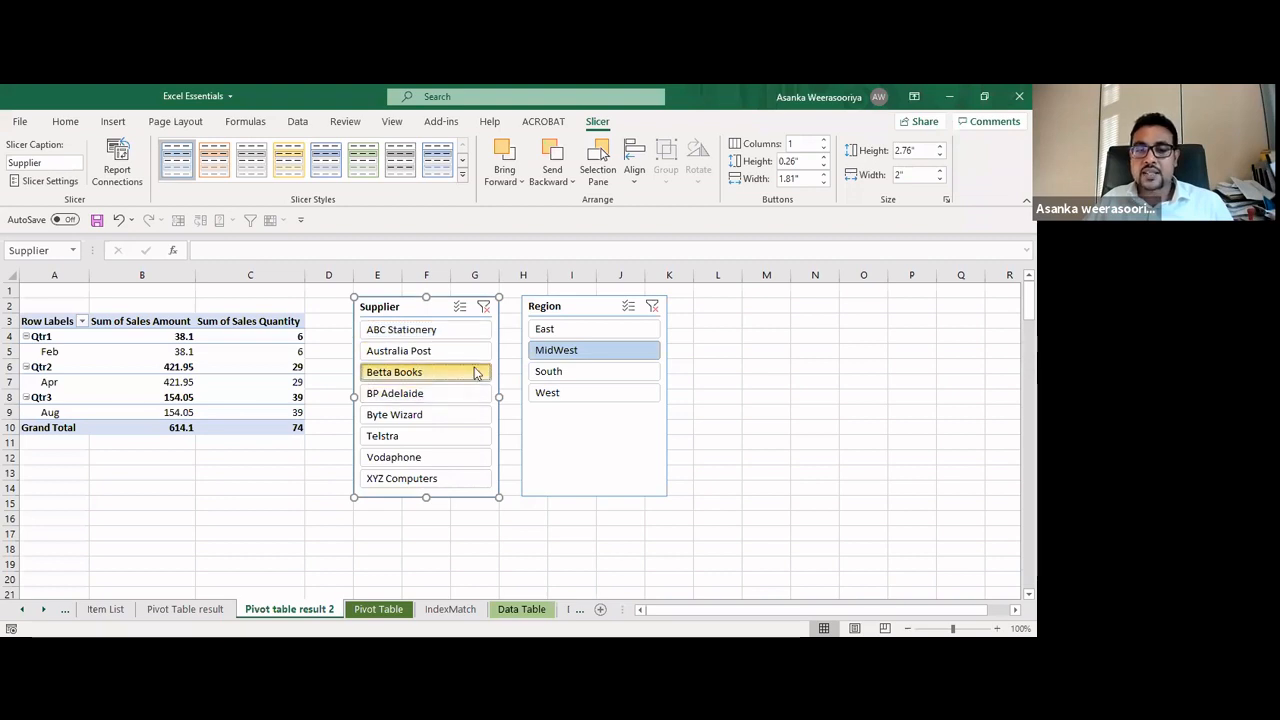
{"action": "left_click", "coordinate": [560, 371]}
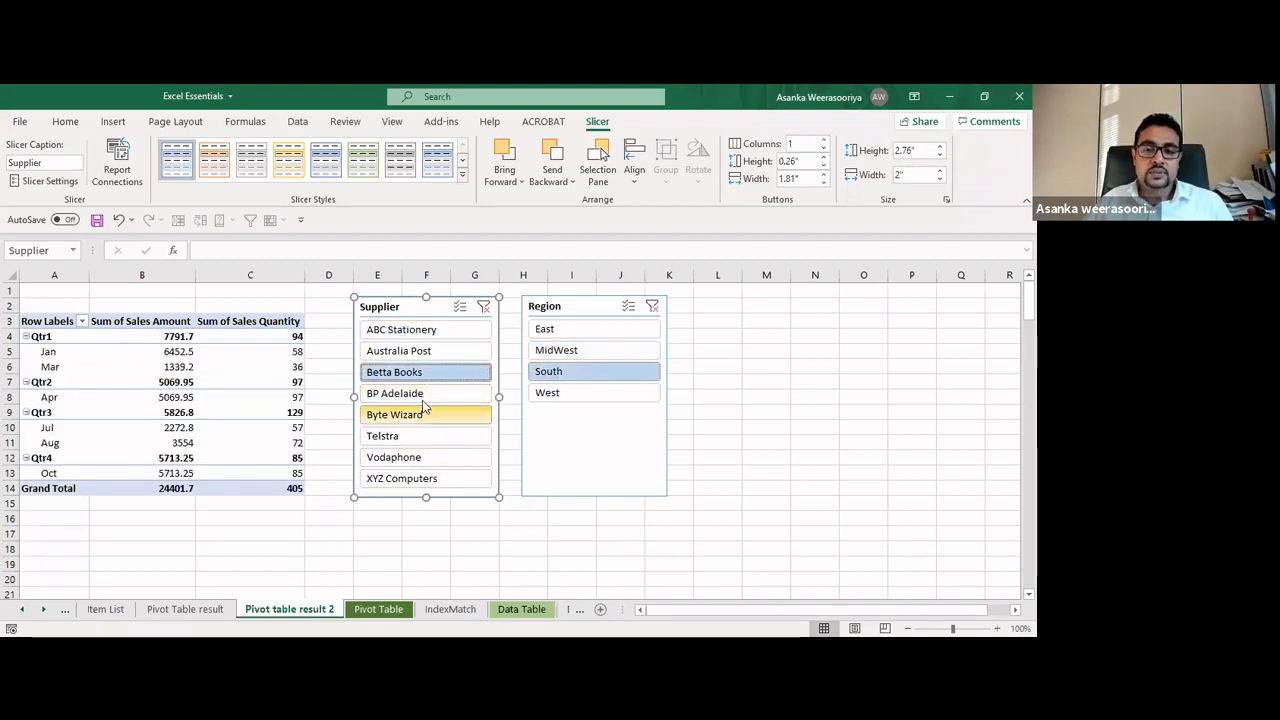
{"action": "left_click", "coordinate": [470, 393]}
{"action": "left_click", "coordinate": [545, 396]}
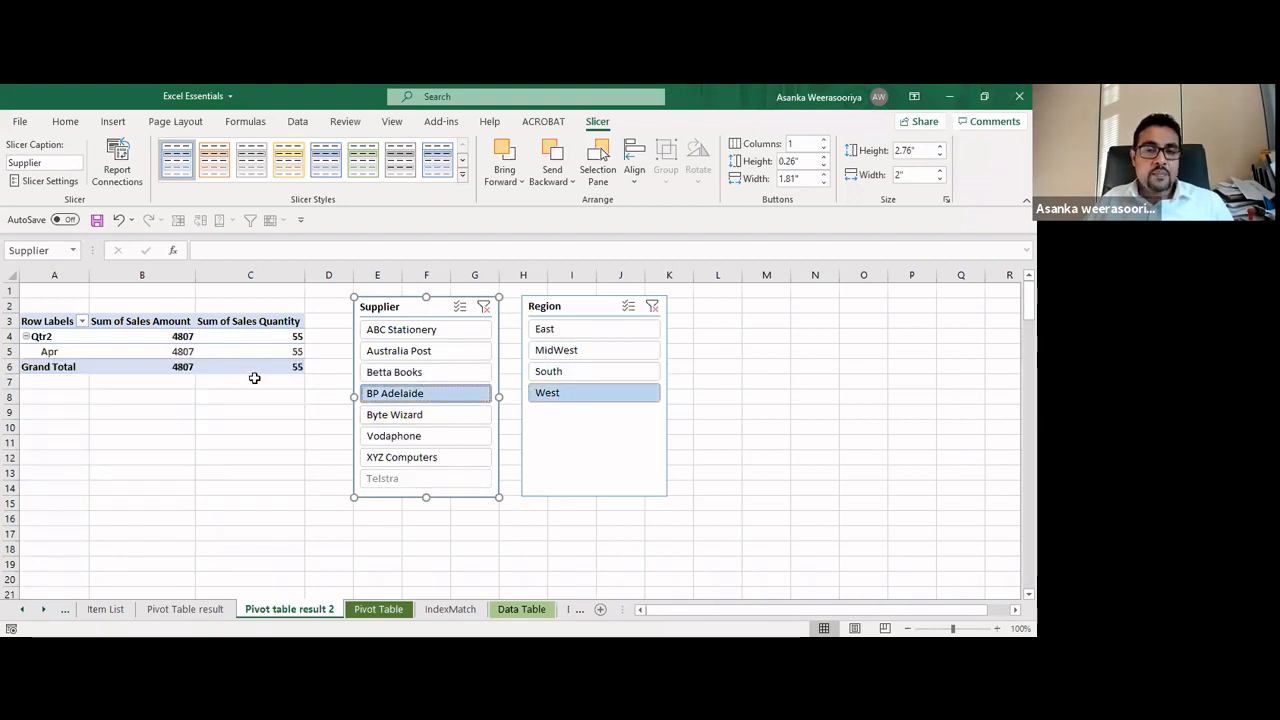
Check the filtered sales quantity, and inspect the quantity, unit price, category and sales amount cells in the Pivot Table sheet's source data
{"action": "left_click", "coordinate": [247, 349]}
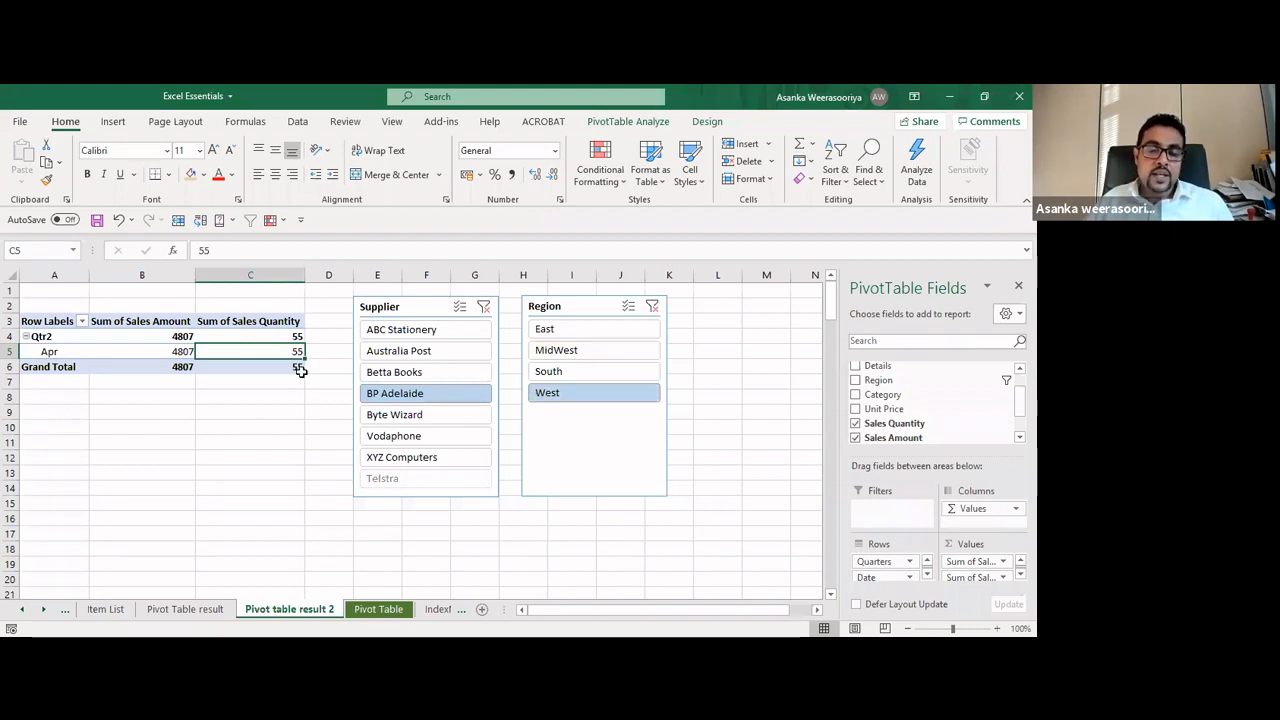
{"action": "mouse_move", "coordinate": [300, 370]}
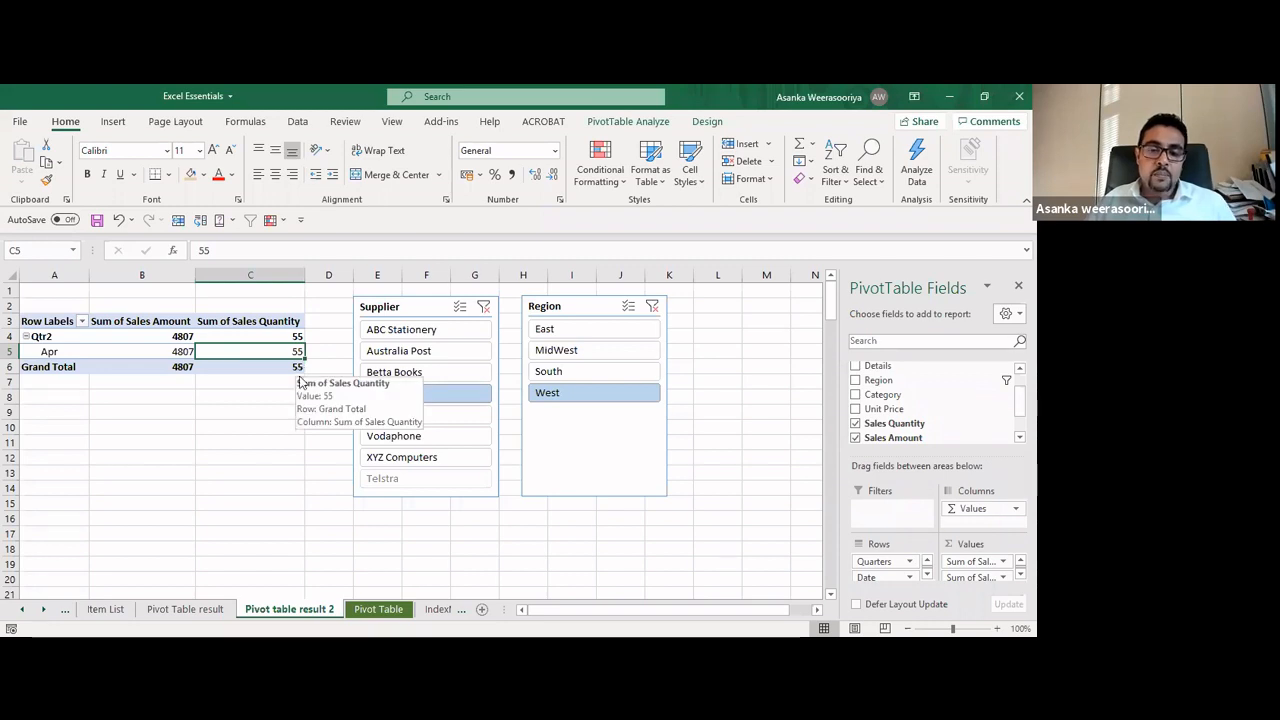
{"action": "left_click", "coordinate": [378, 609]}
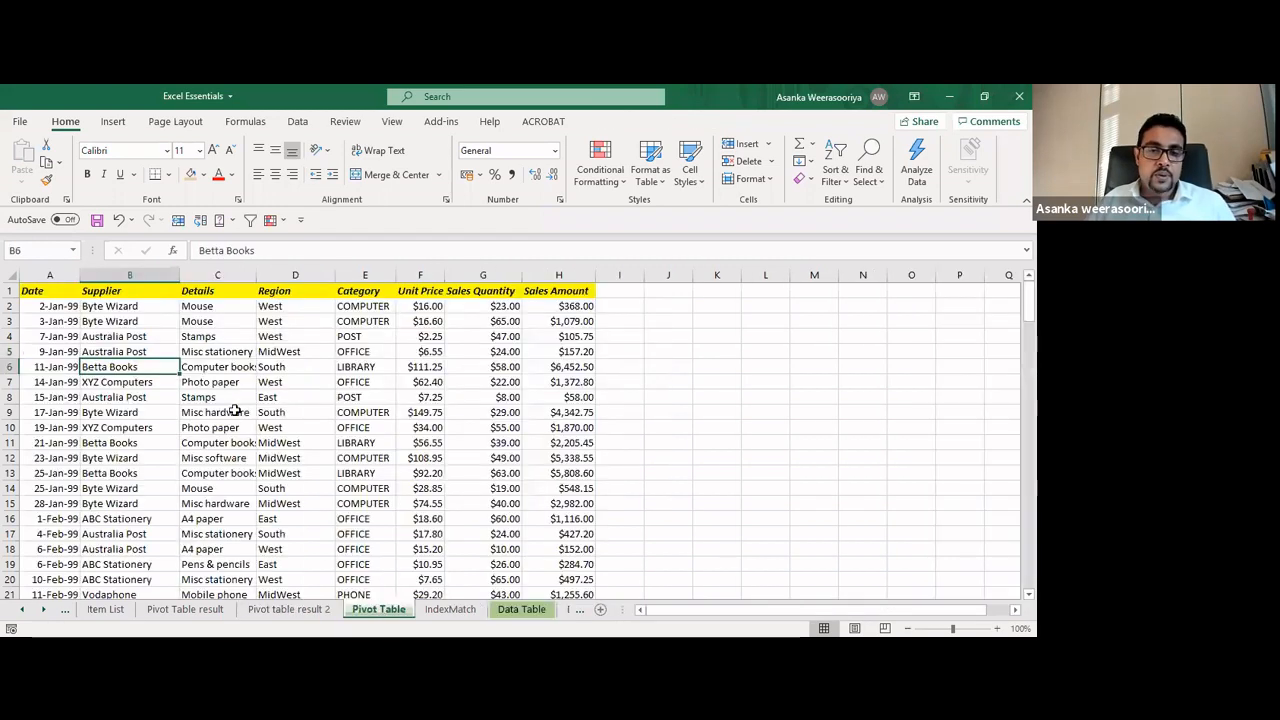
{"action": "left_click", "coordinate": [485, 397]}
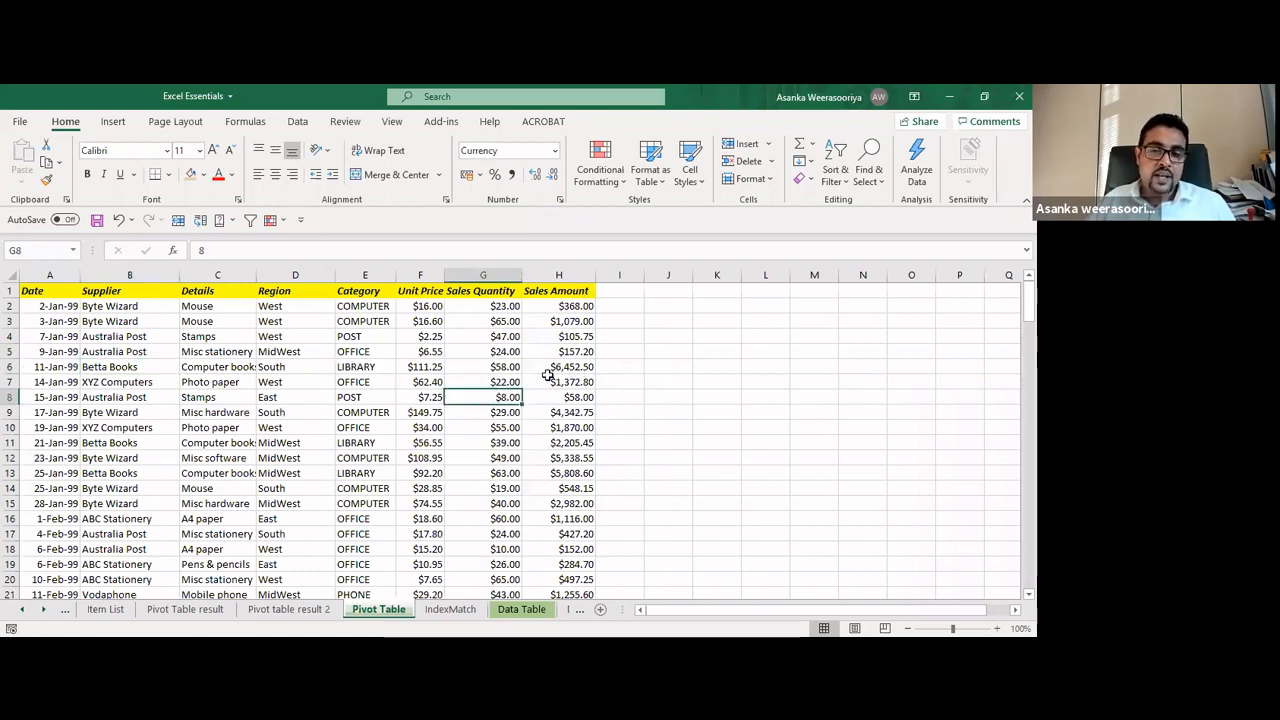
{"action": "left_click", "coordinate": [440, 384]}
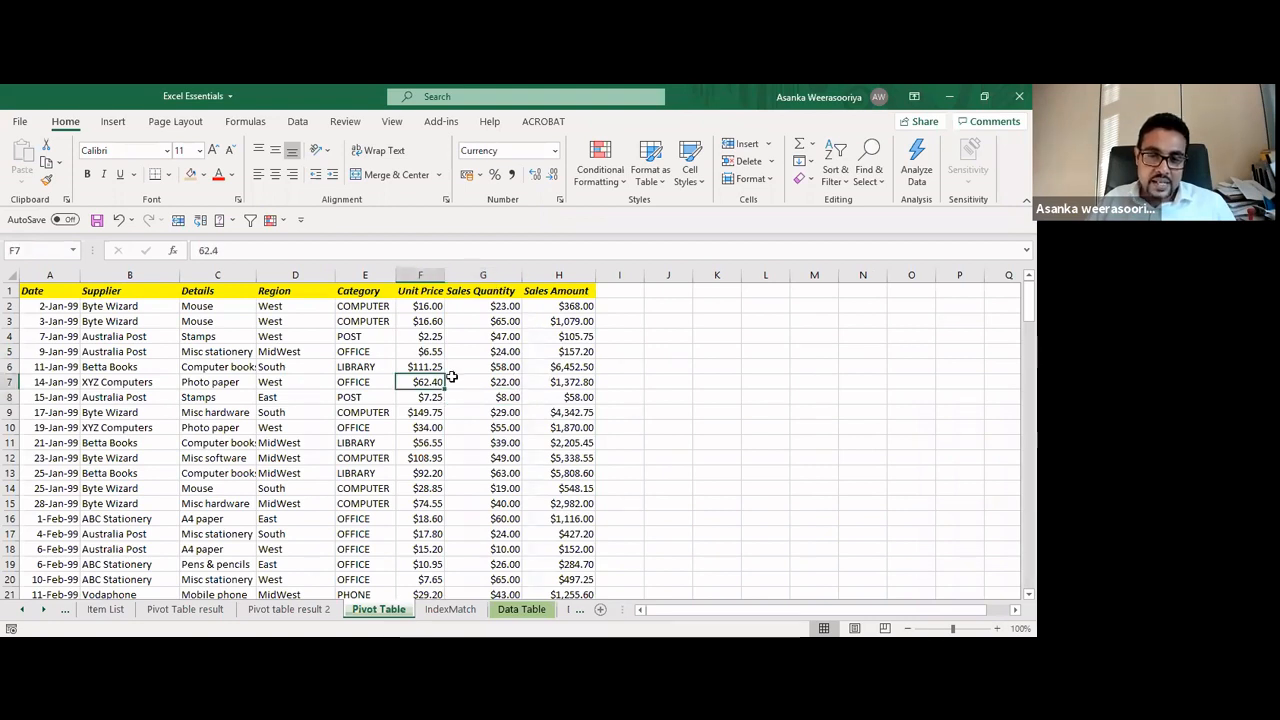
{"action": "left_click", "coordinate": [373, 455]}
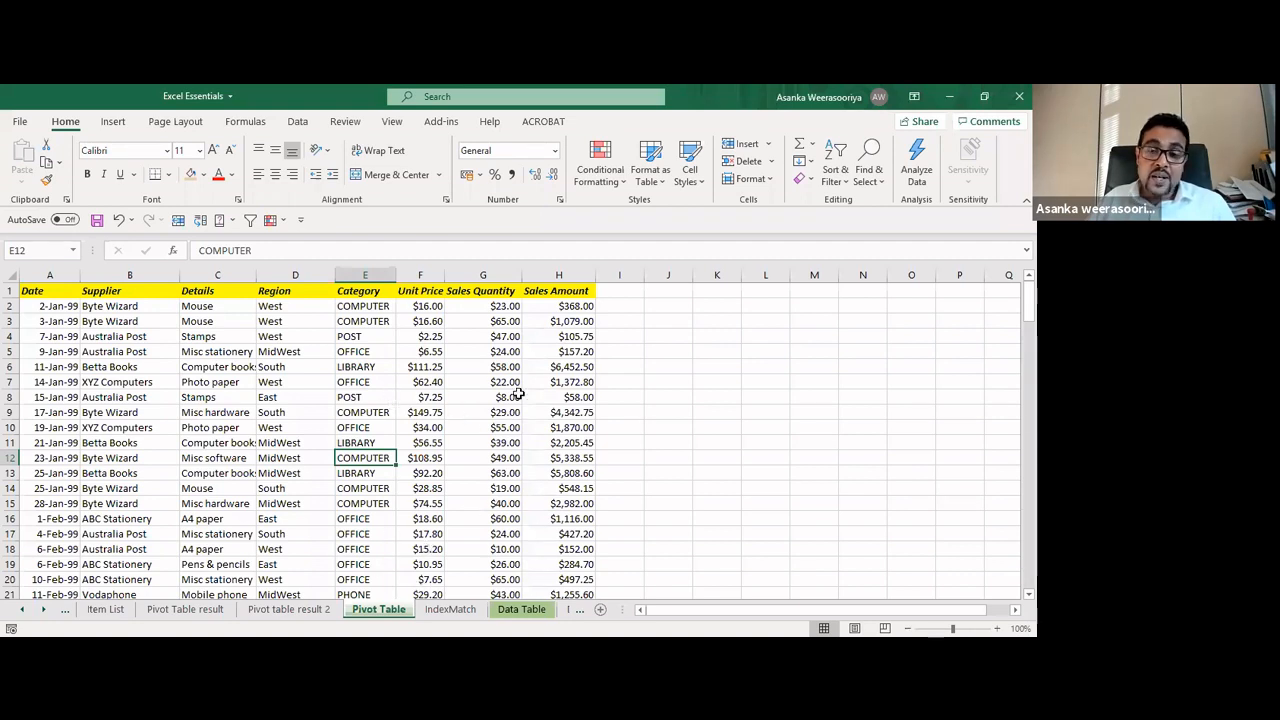
{"action": "left_click", "coordinate": [566, 397]}
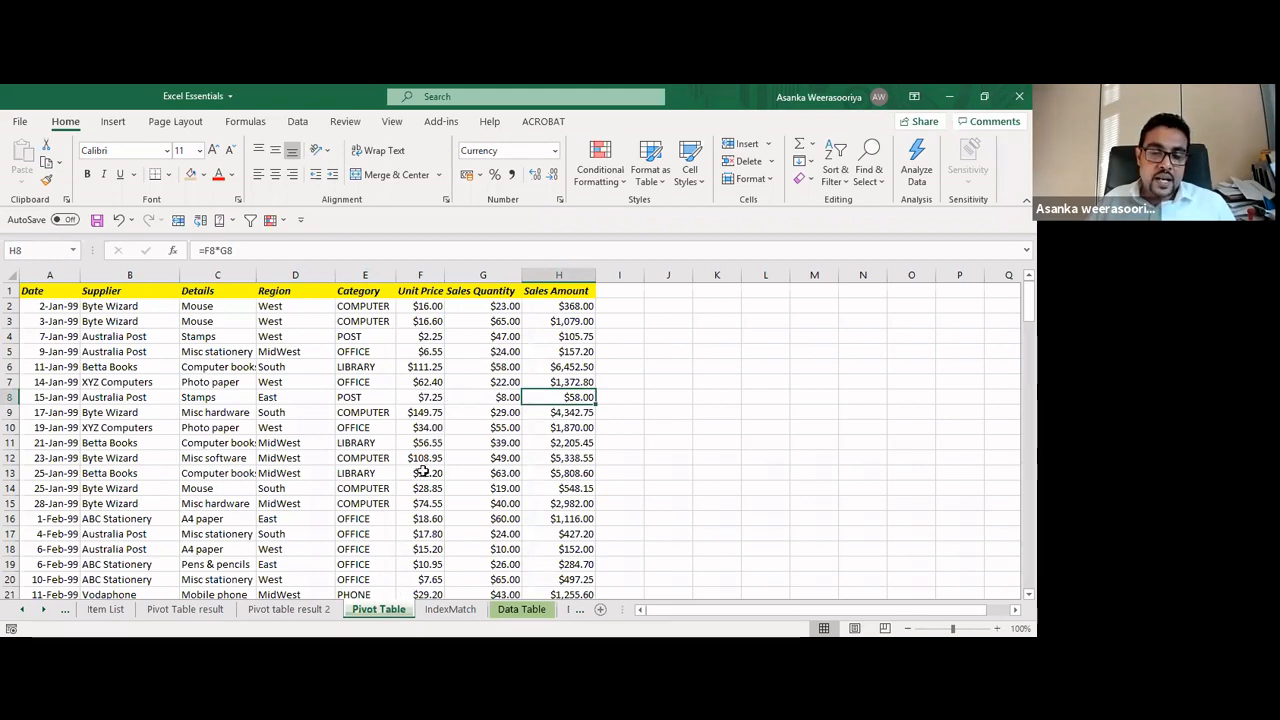
Return to the Pivot table result 2 sheet and view the pivot table's refresh options, leaving without refreshing
{"action": "left_click", "coordinate": [305, 607]}
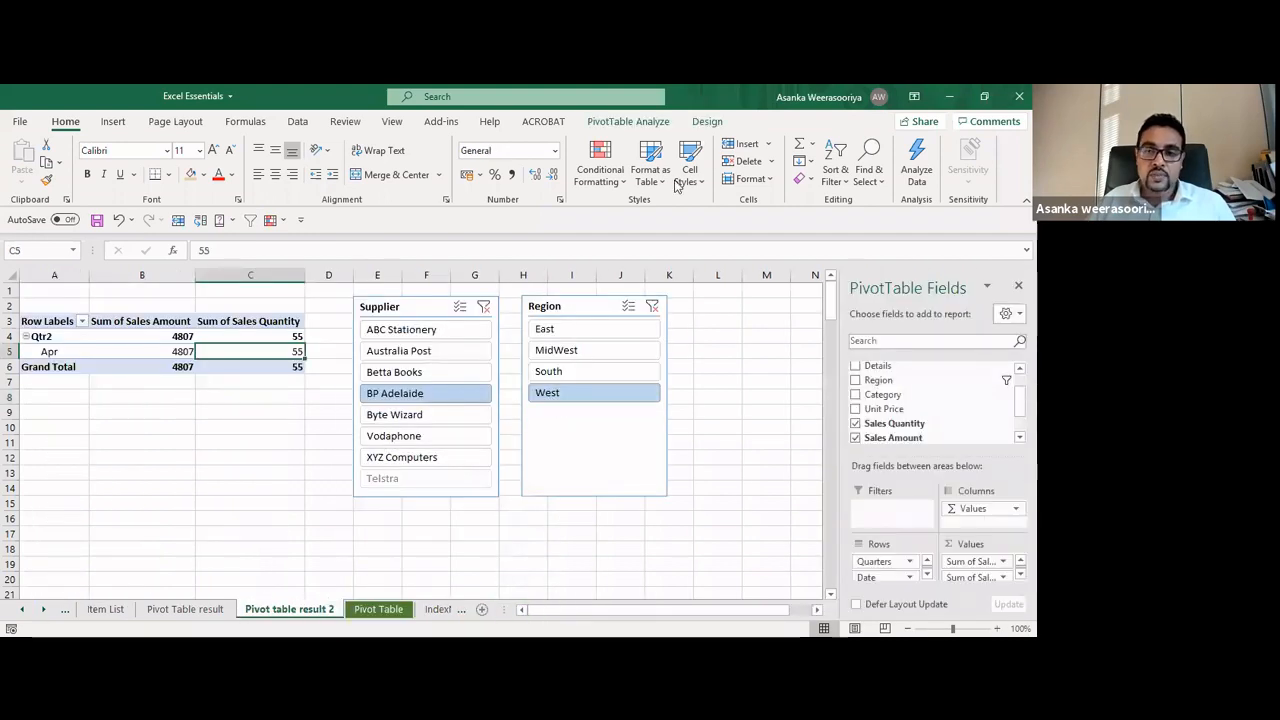
{"action": "left_click", "coordinate": [640, 124]}
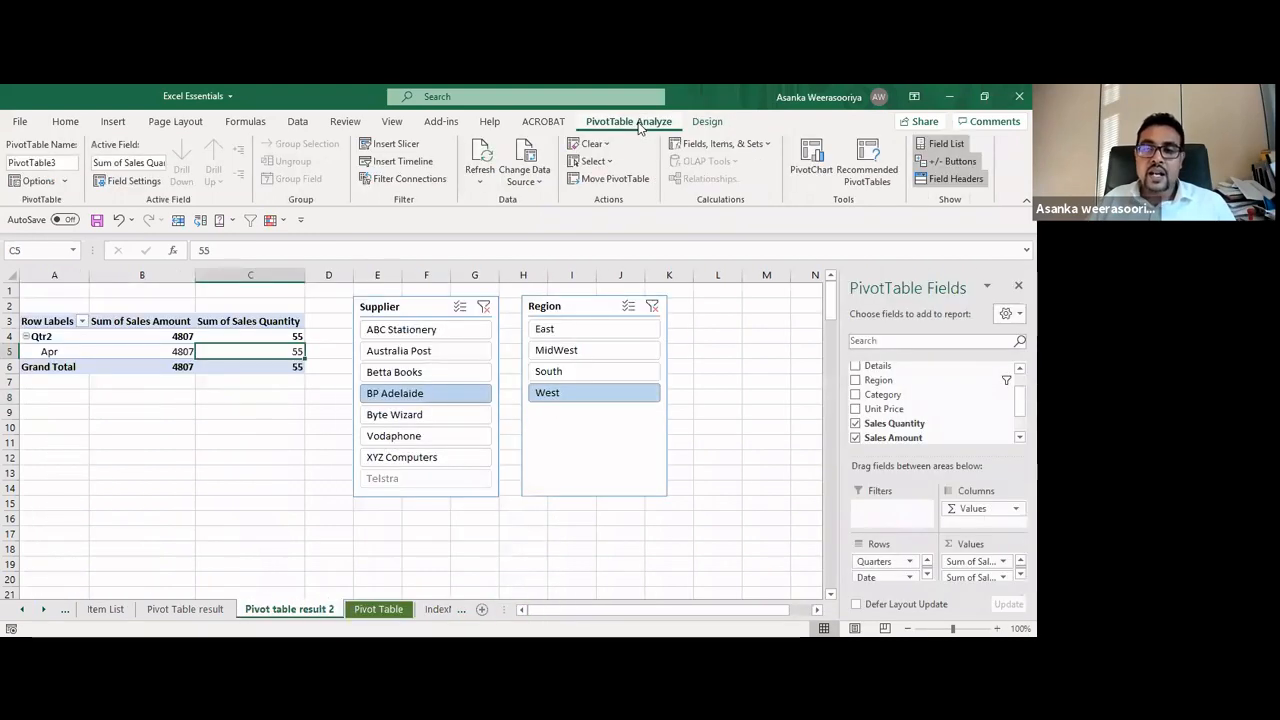
{"action": "left_click", "coordinate": [479, 186]}
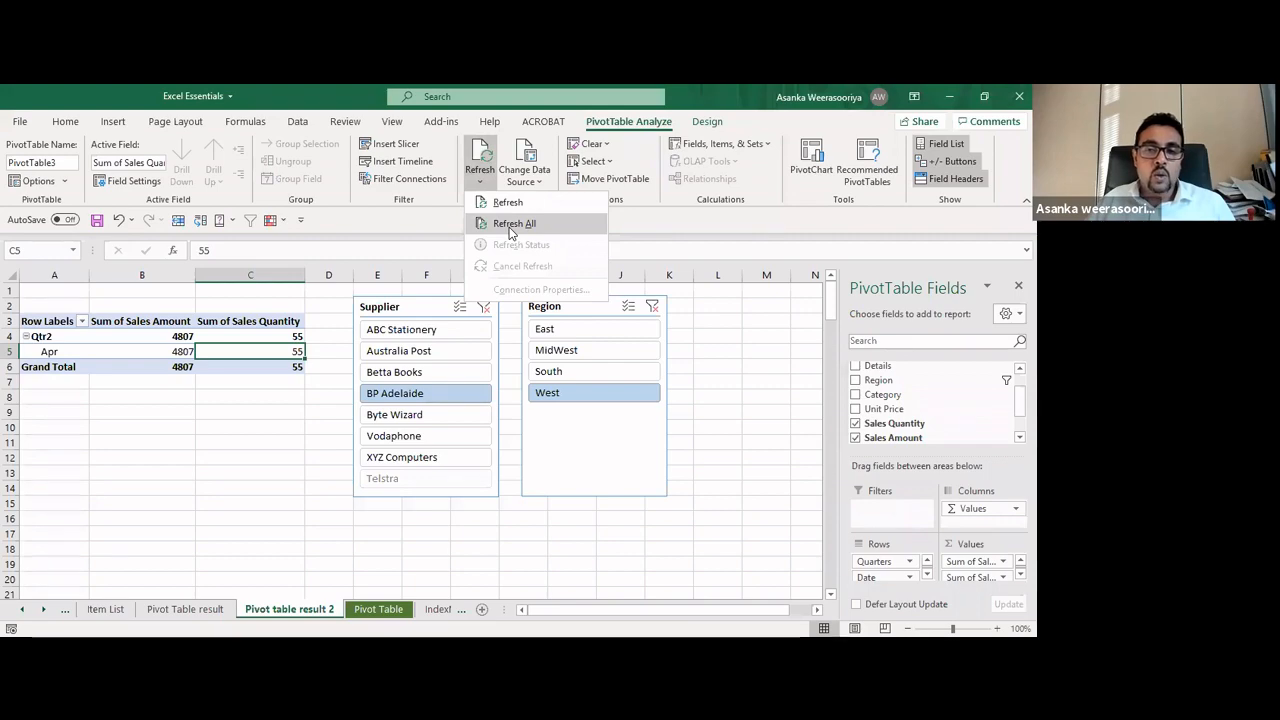
{"action": "left_click", "coordinate": [229, 102]}
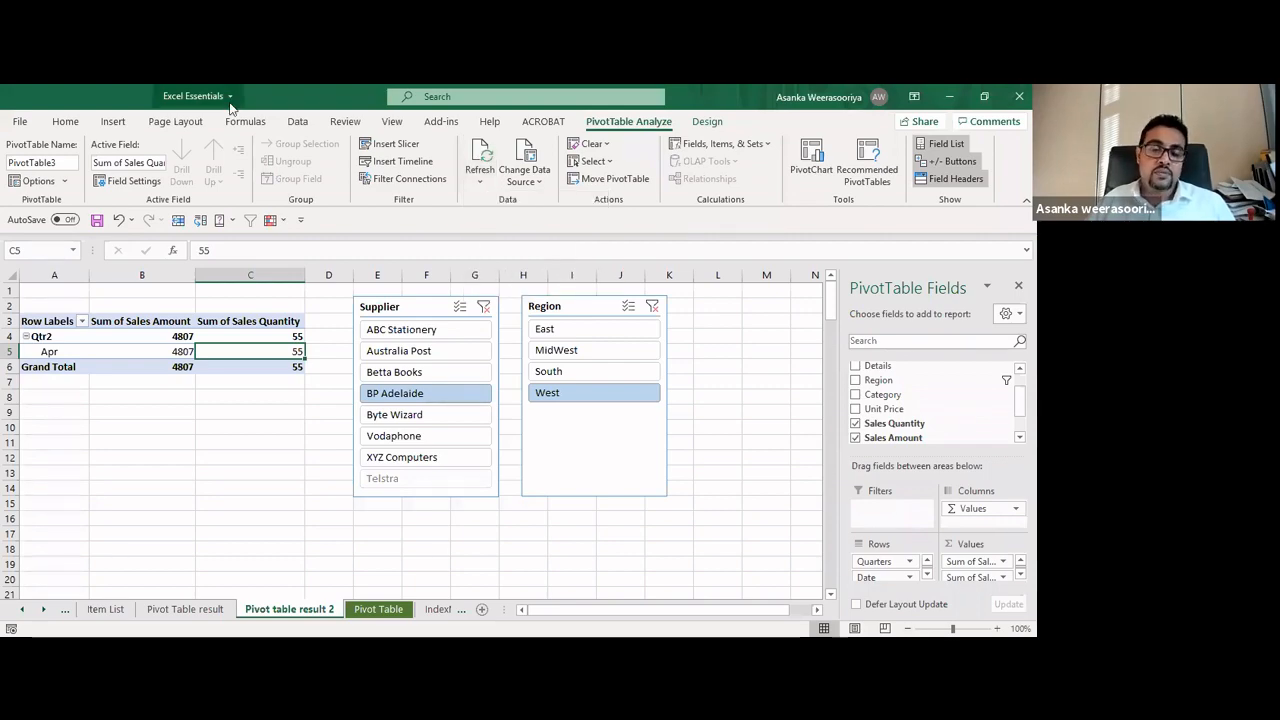
Review example cells in the source data's Sales Amount, Sales Quantity and Unit Price columns on the Pivot Table sheet
{"action": "left_click", "coordinate": [380, 609]}
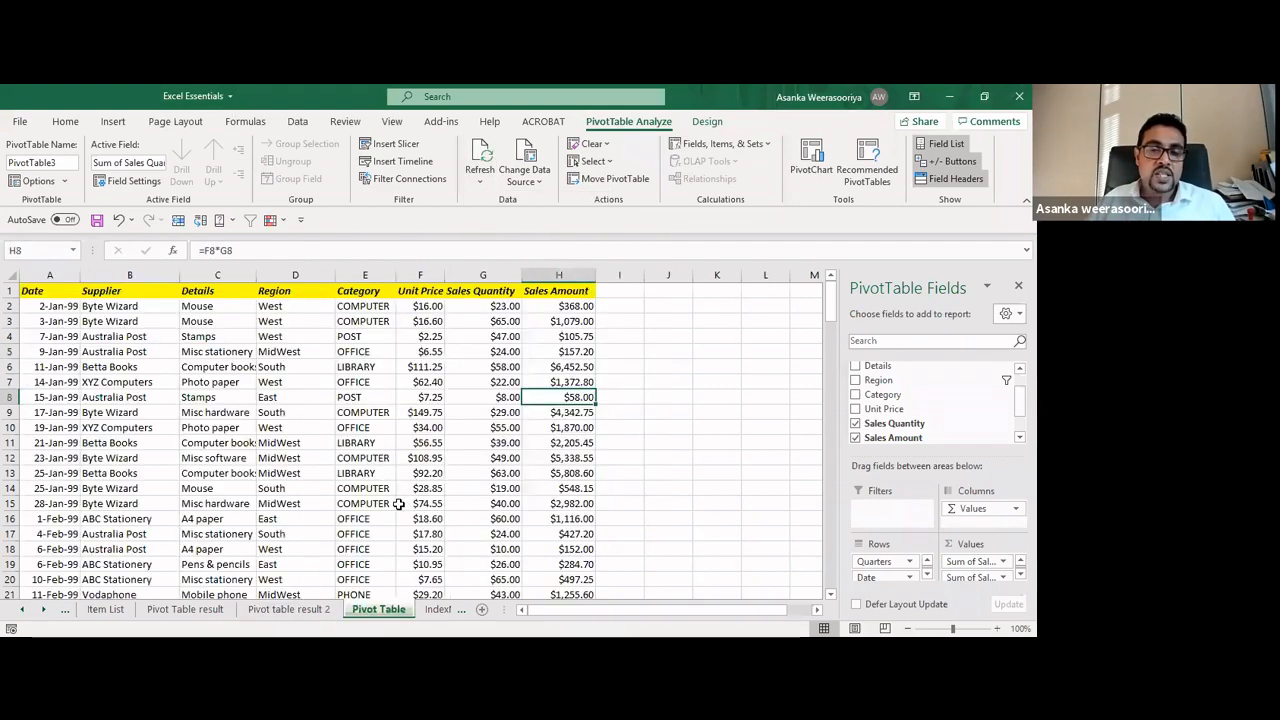
{"action": "left_click", "coordinate": [560, 348]}
{"action": "left_click", "coordinate": [499, 397]}
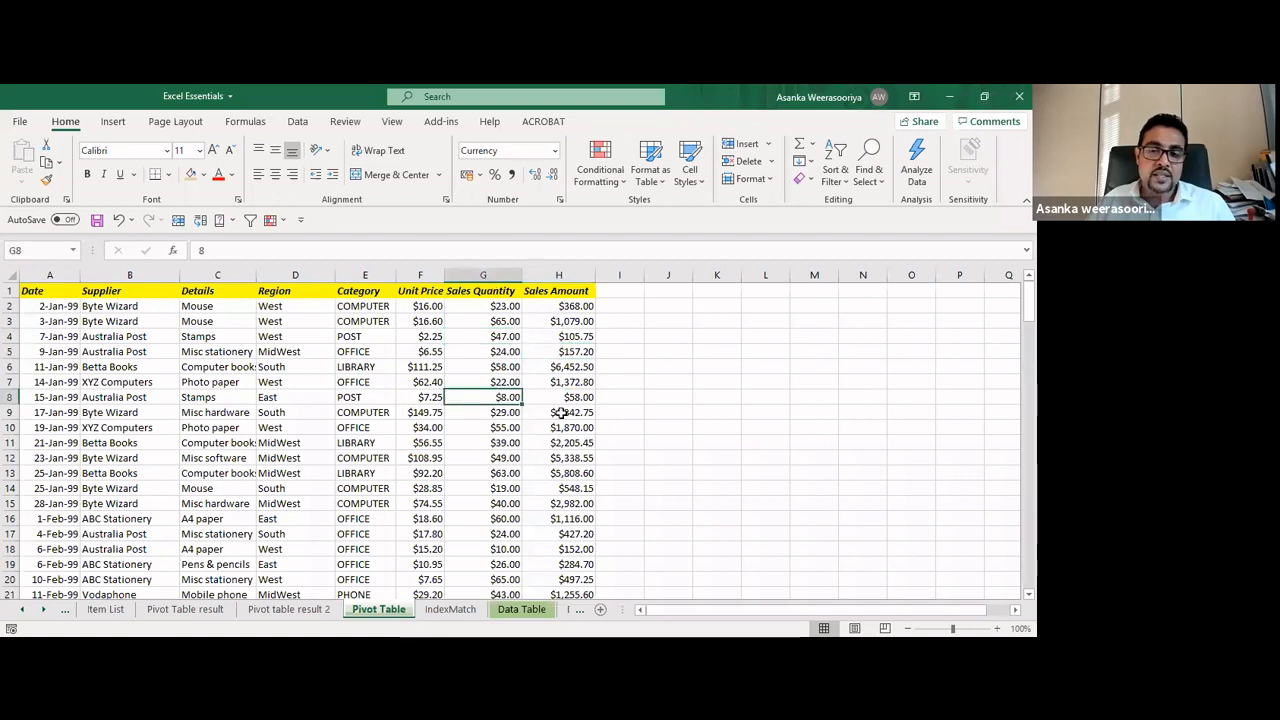
{"action": "left_click", "coordinate": [562, 412]}
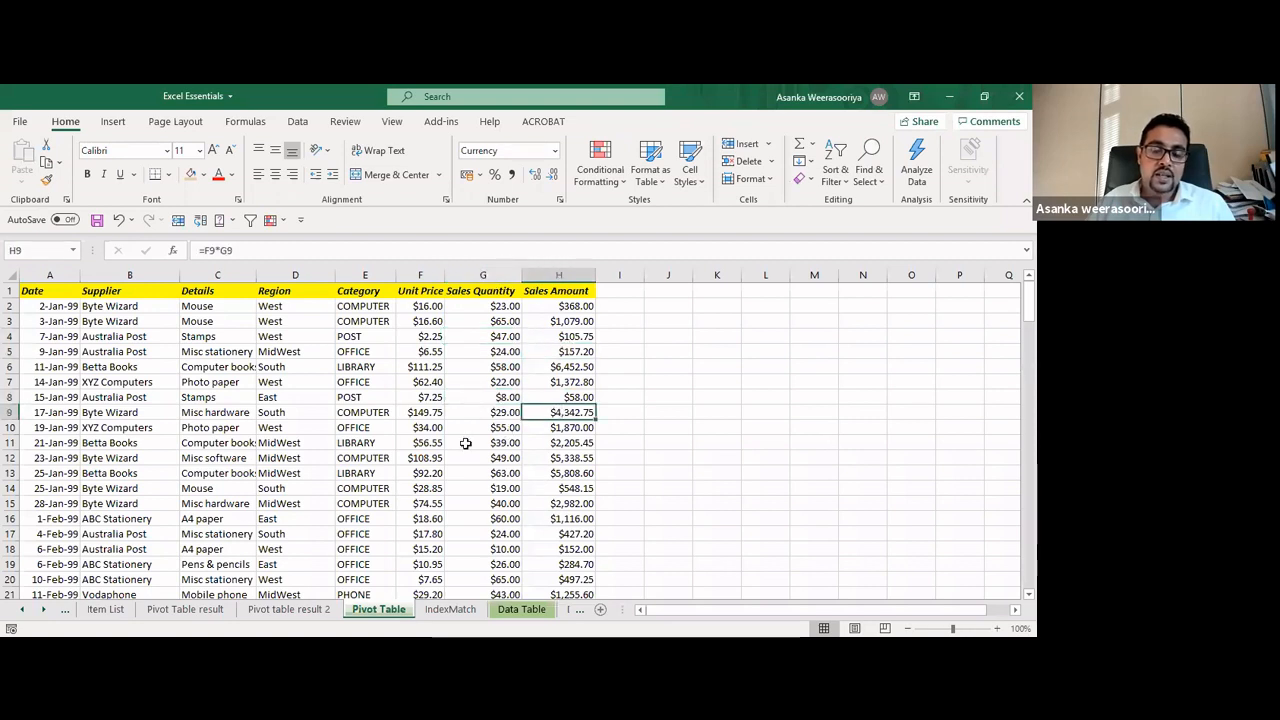
{"action": "left_click", "coordinate": [426, 352]}
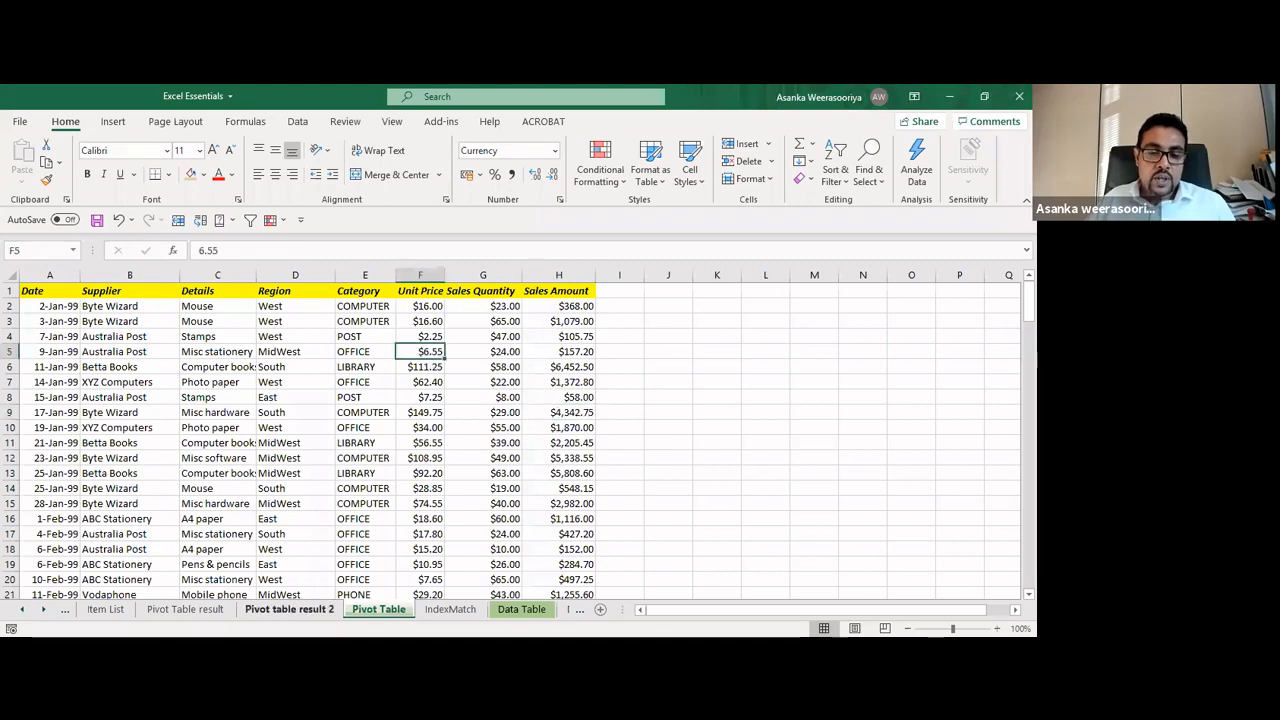
Select the Qtr2 sales quantity in the second pivot table, and show the Refresh and Refresh All options again before closing them
{"action": "left_click", "coordinate": [312, 608]}
{"action": "left_click", "coordinate": [271, 335]}
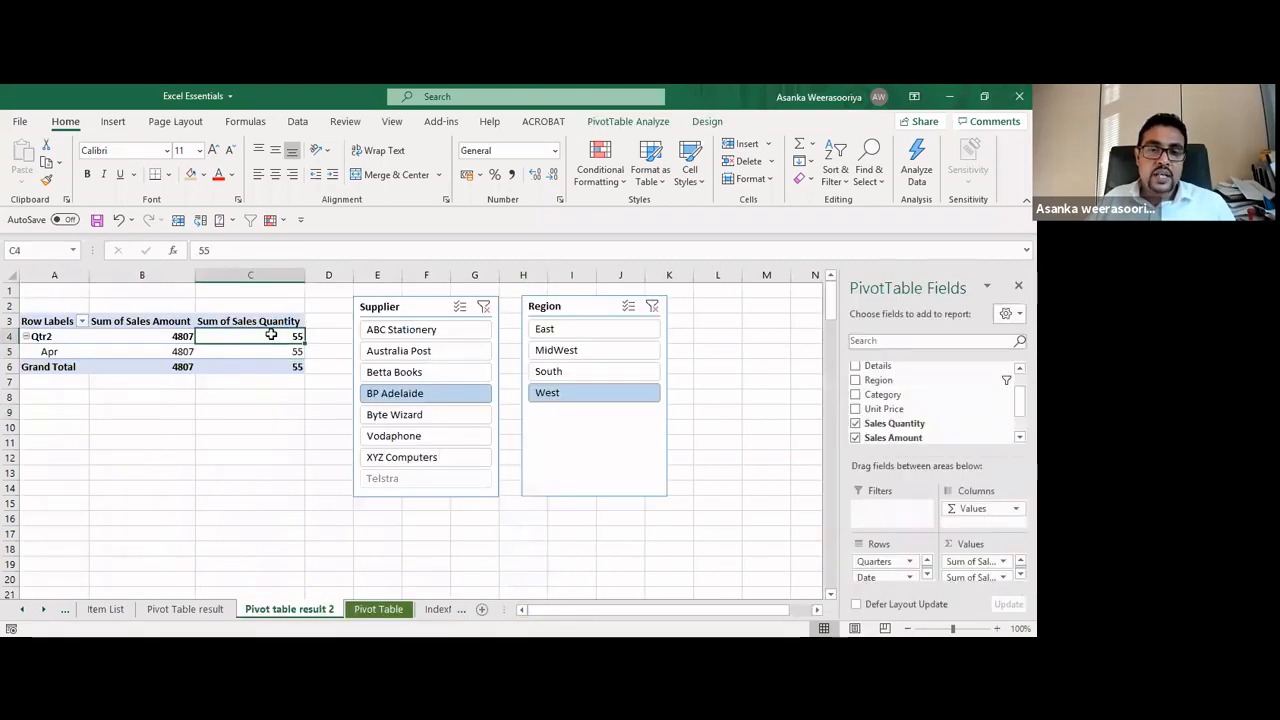
{"action": "left_click", "coordinate": [608, 123]}
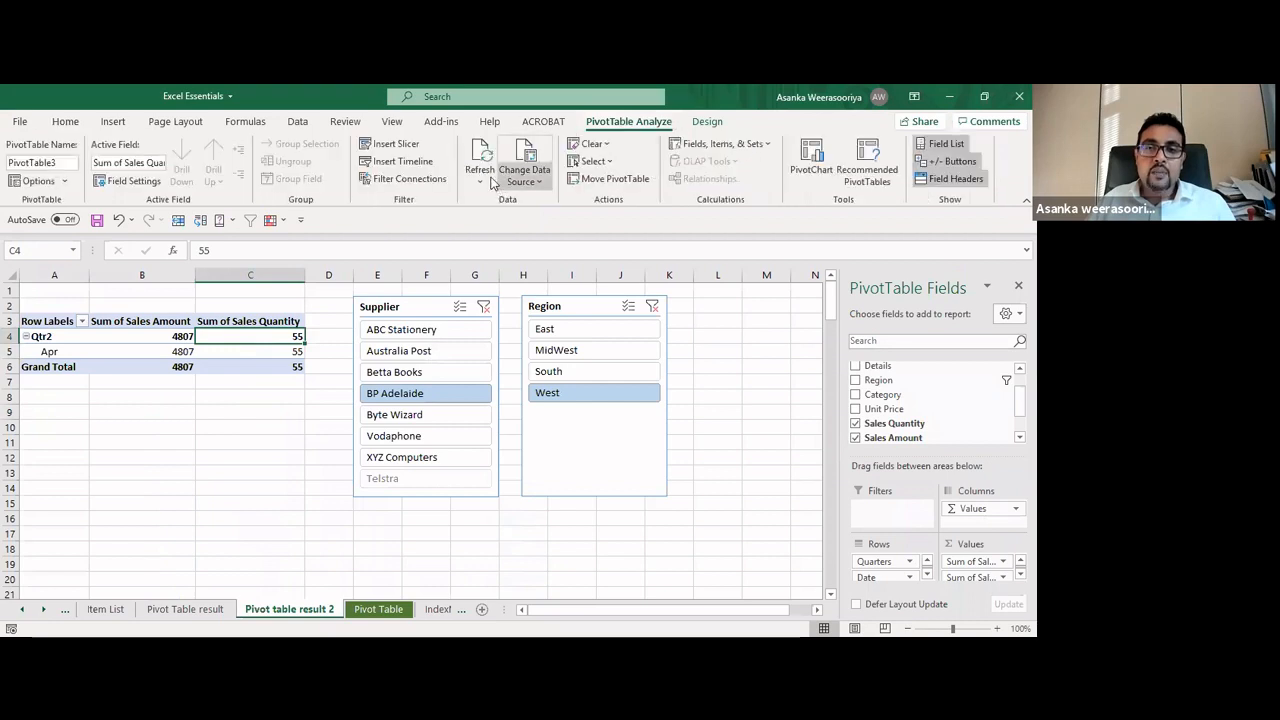
{"action": "left_click", "coordinate": [484, 176]}
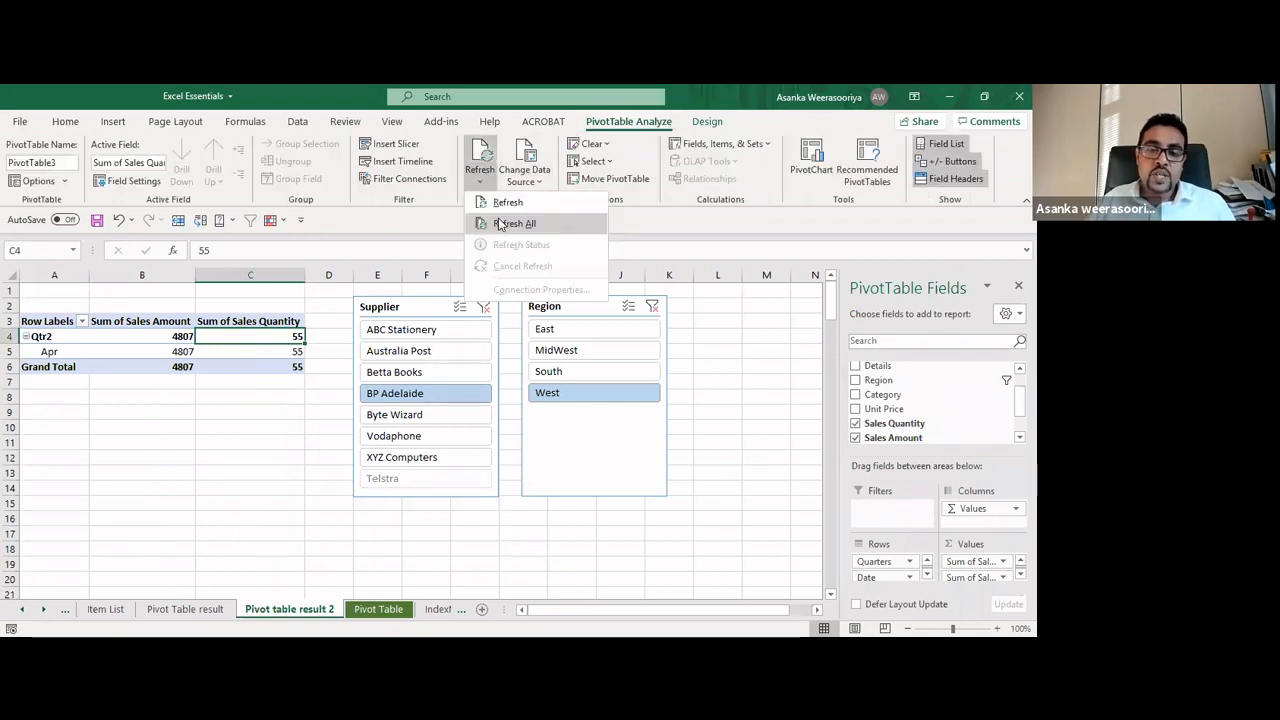
{"action": "left_click", "coordinate": [485, 186]}
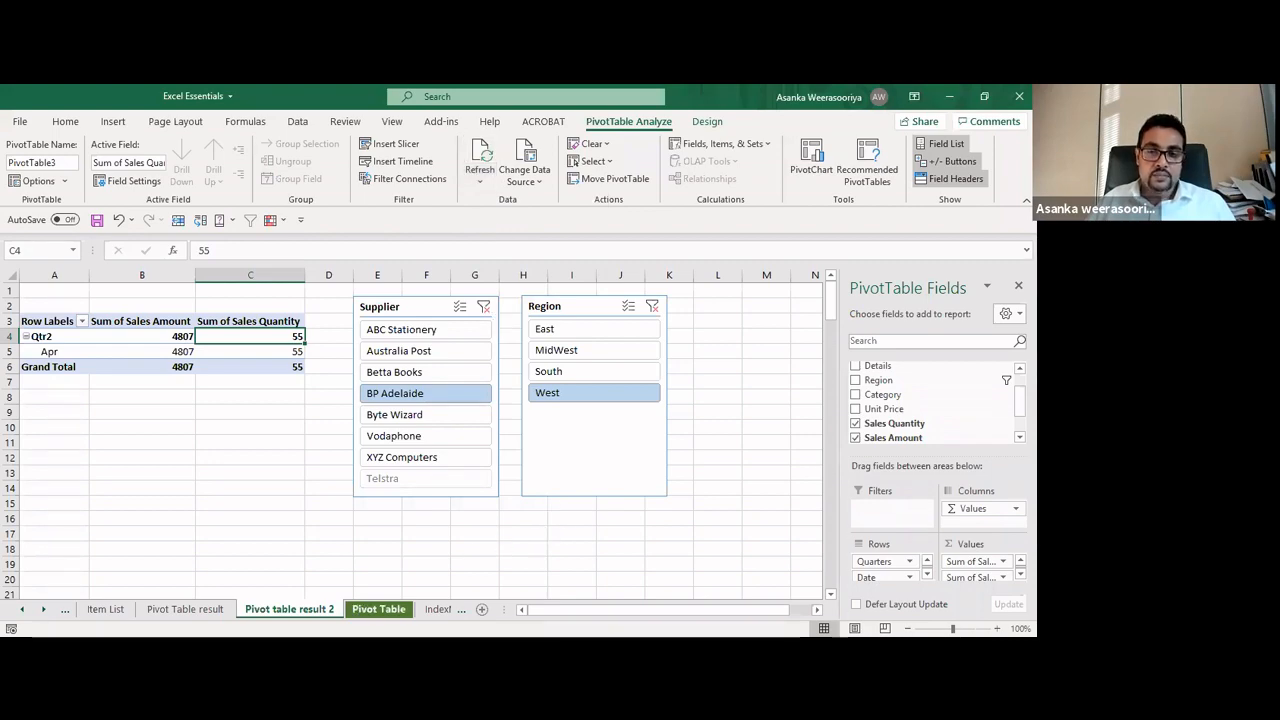
Go to the end of the source data on the Pivot Table sheet and select cell A152 in the empty rows below the last record
{"action": "left_click", "coordinate": [385, 610]}
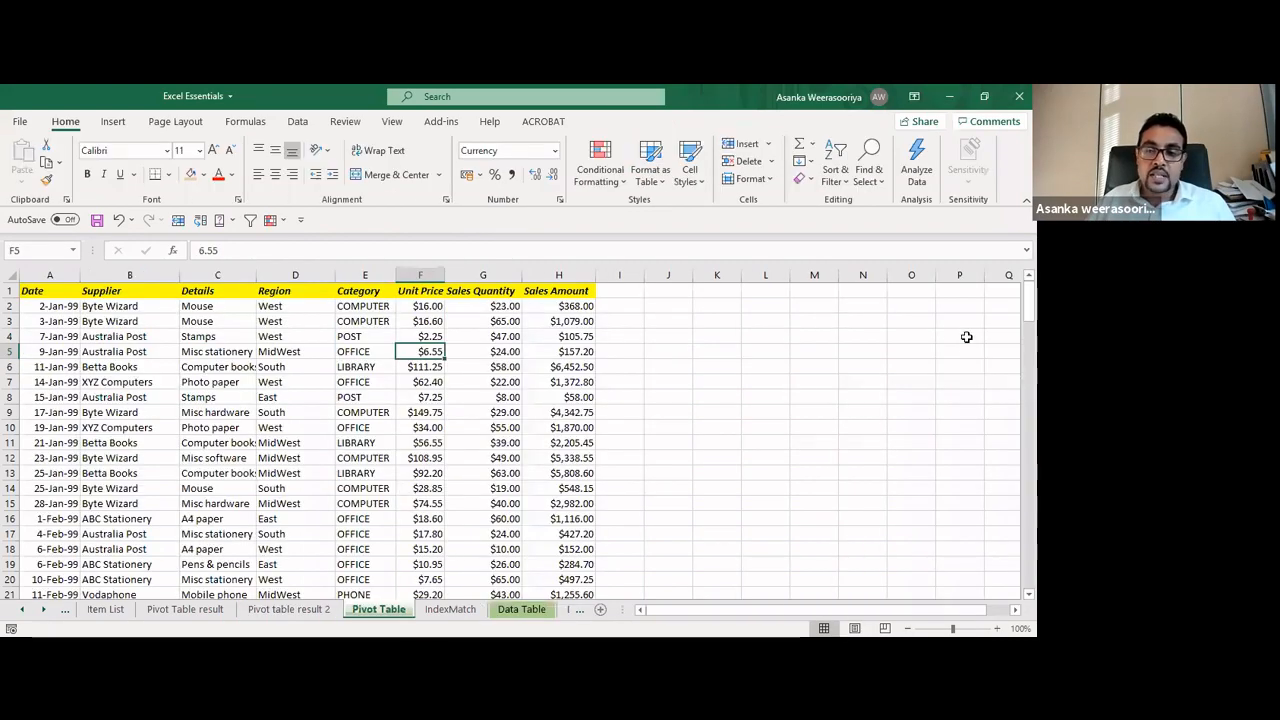
{"action": "scroll", "coordinate": [723, 456], "scroll_direction": "down", "scroll_amount": 20}
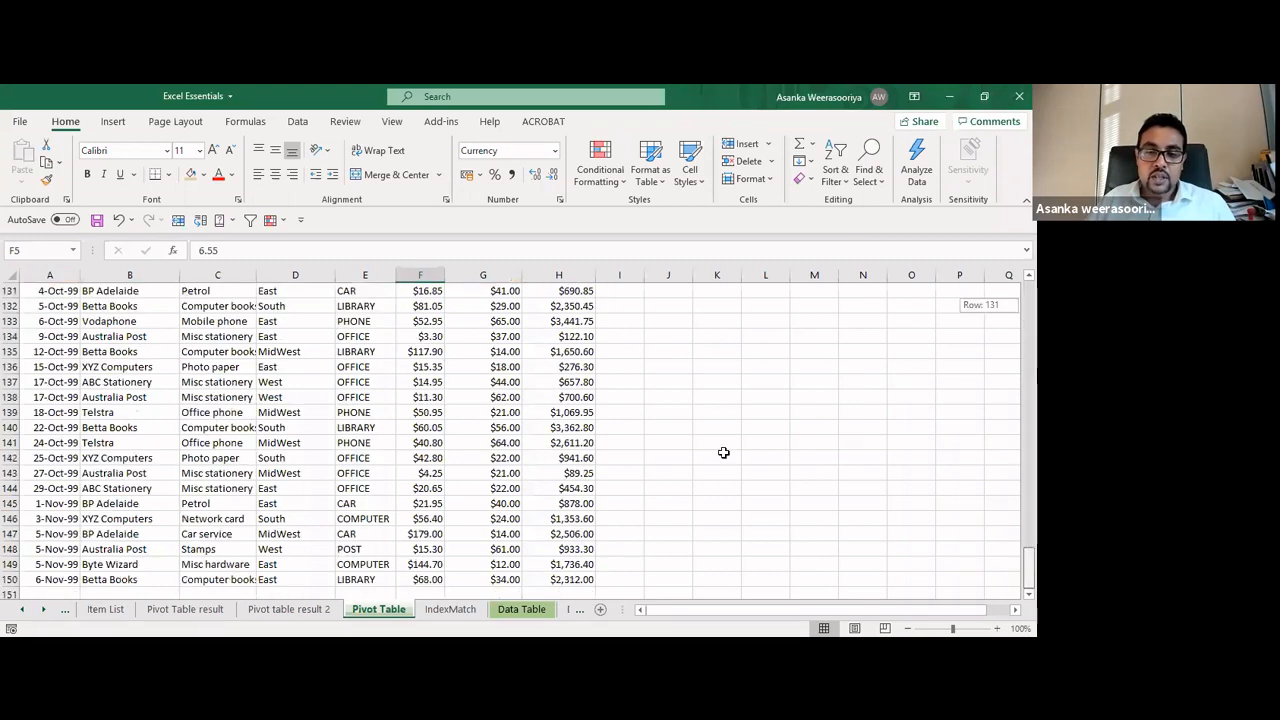
{"action": "left_click", "coordinate": [59, 457]}
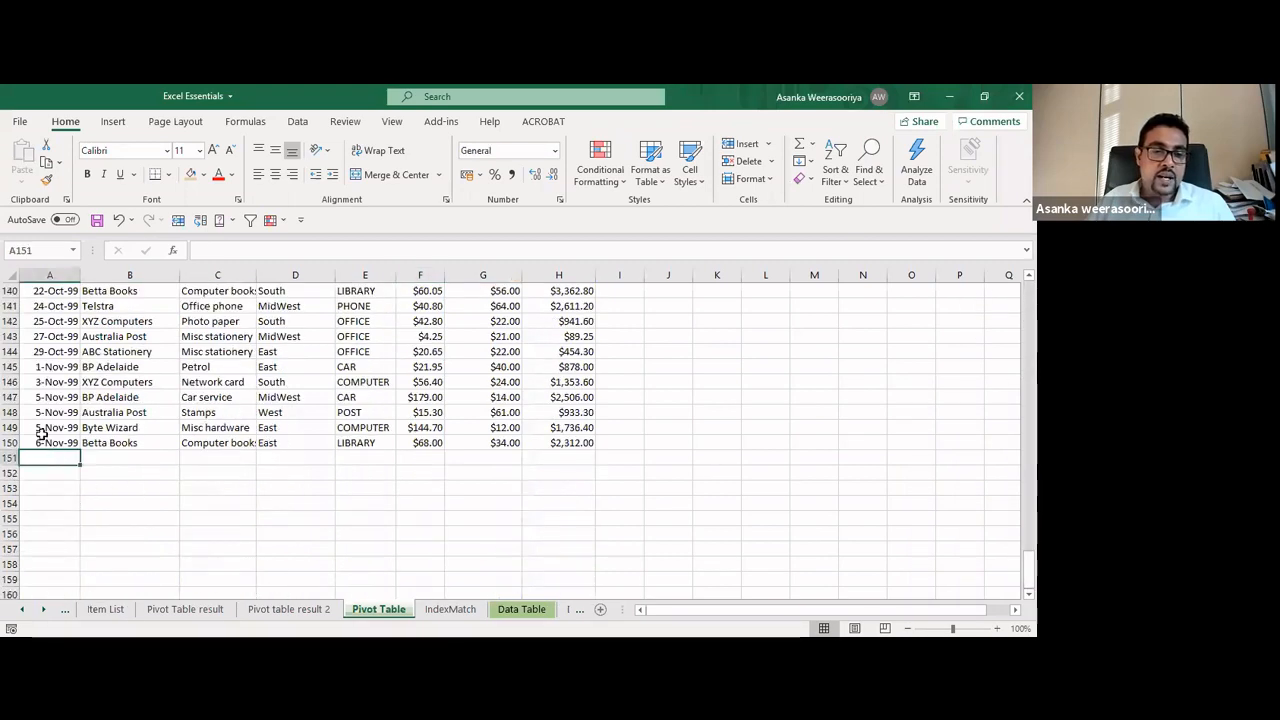
{"action": "left_click", "coordinate": [93, 478]}
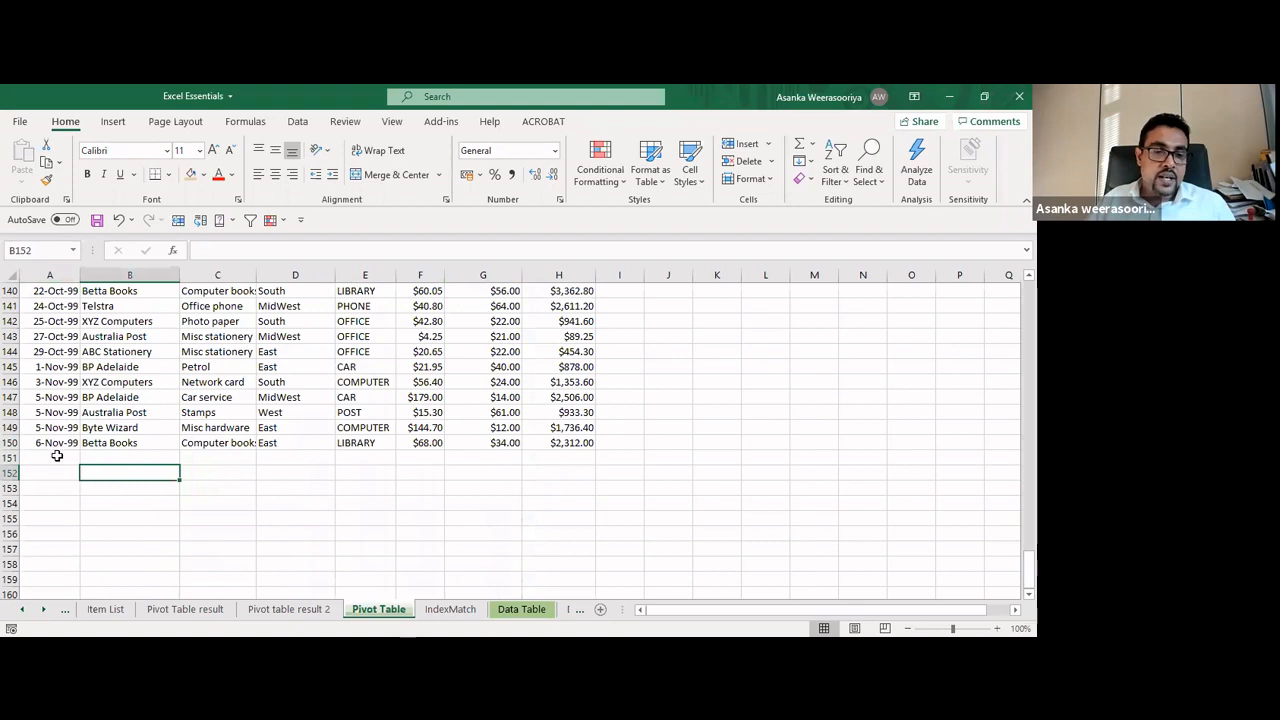
{"action": "left_click", "coordinate": [55, 468]}
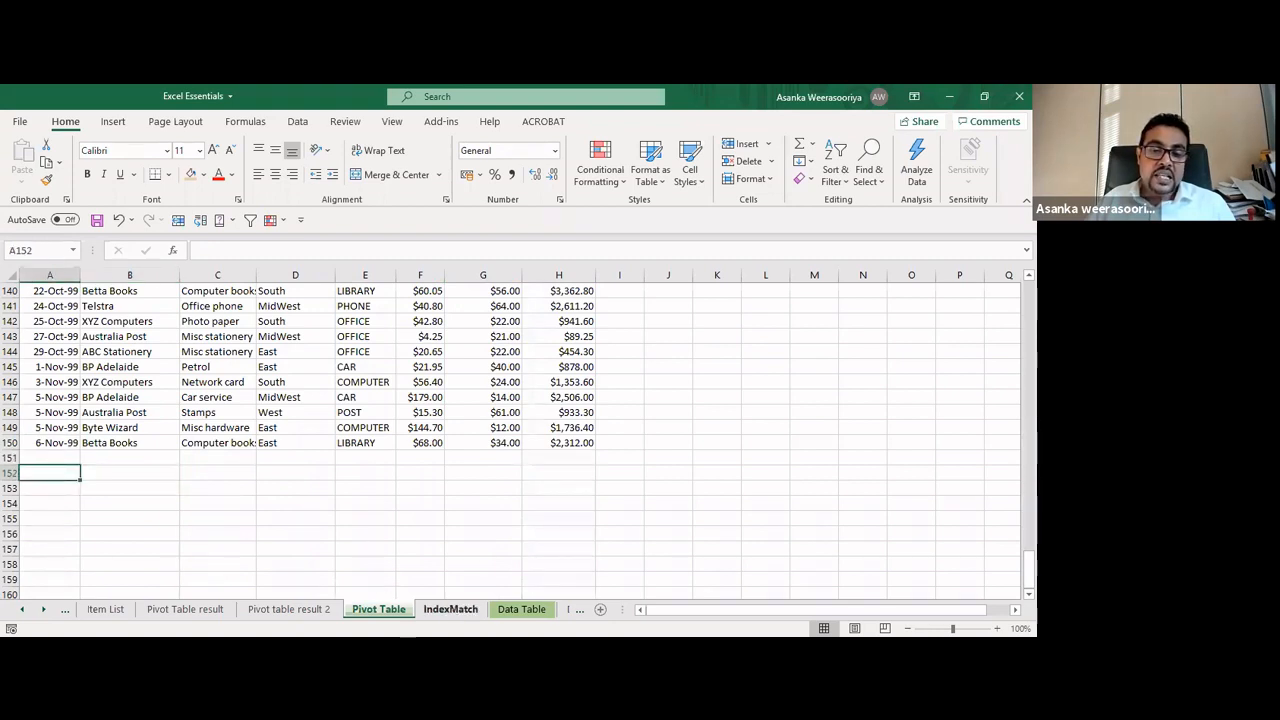
On the Pivot table result 2 sheet, reselect range A1:H150 of the Pivot Table sheet as the pivot table's data source
{"action": "left_click", "coordinate": [311, 612]}
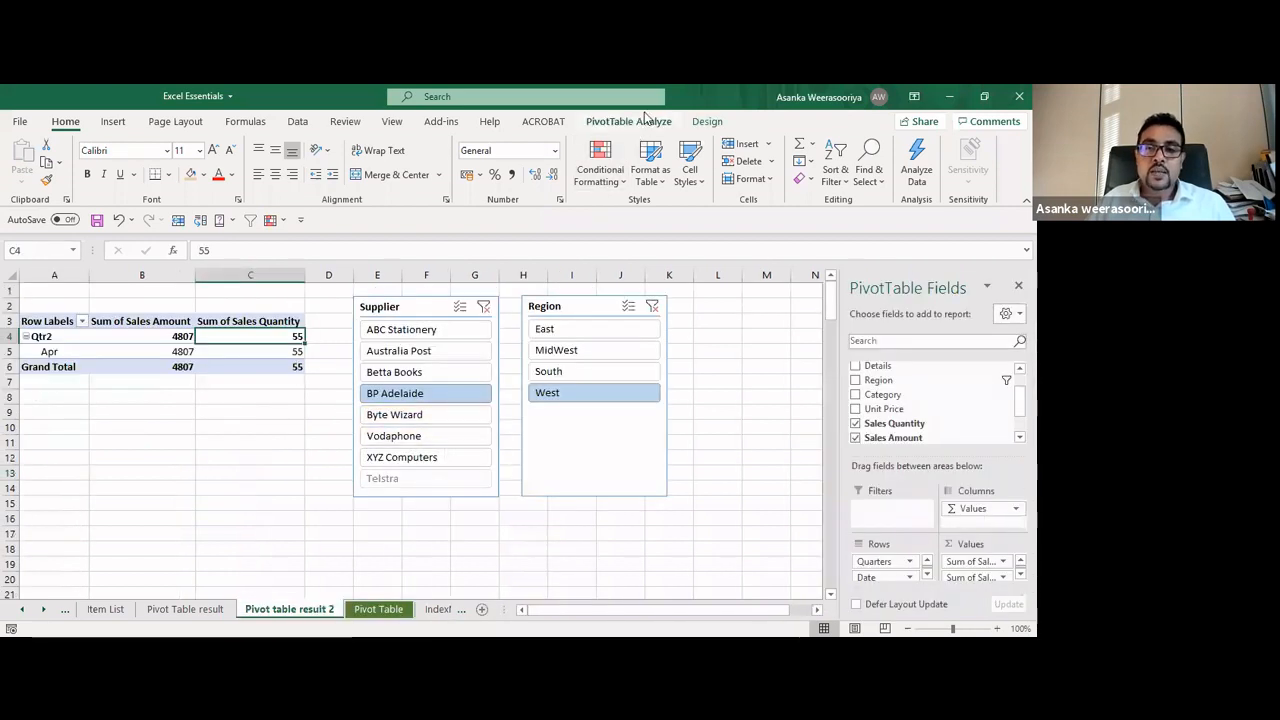
{"action": "left_click", "coordinate": [648, 121]}
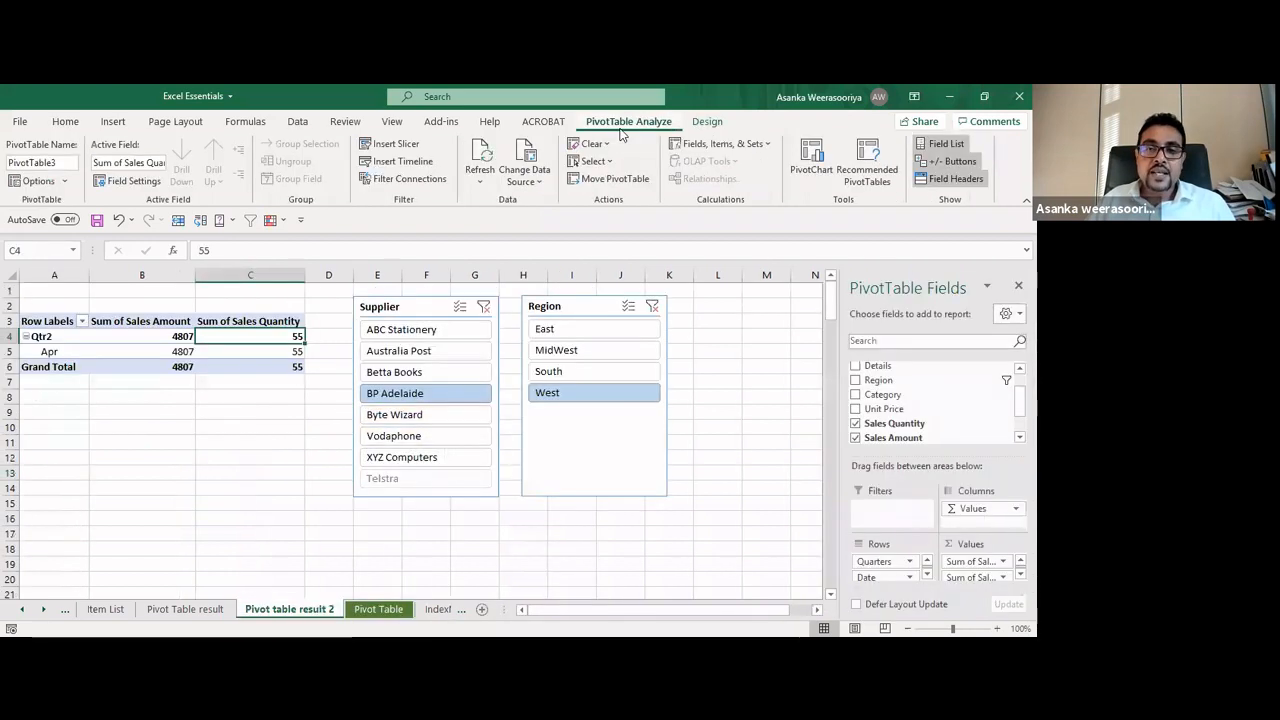
{"action": "left_click", "coordinate": [537, 184]}
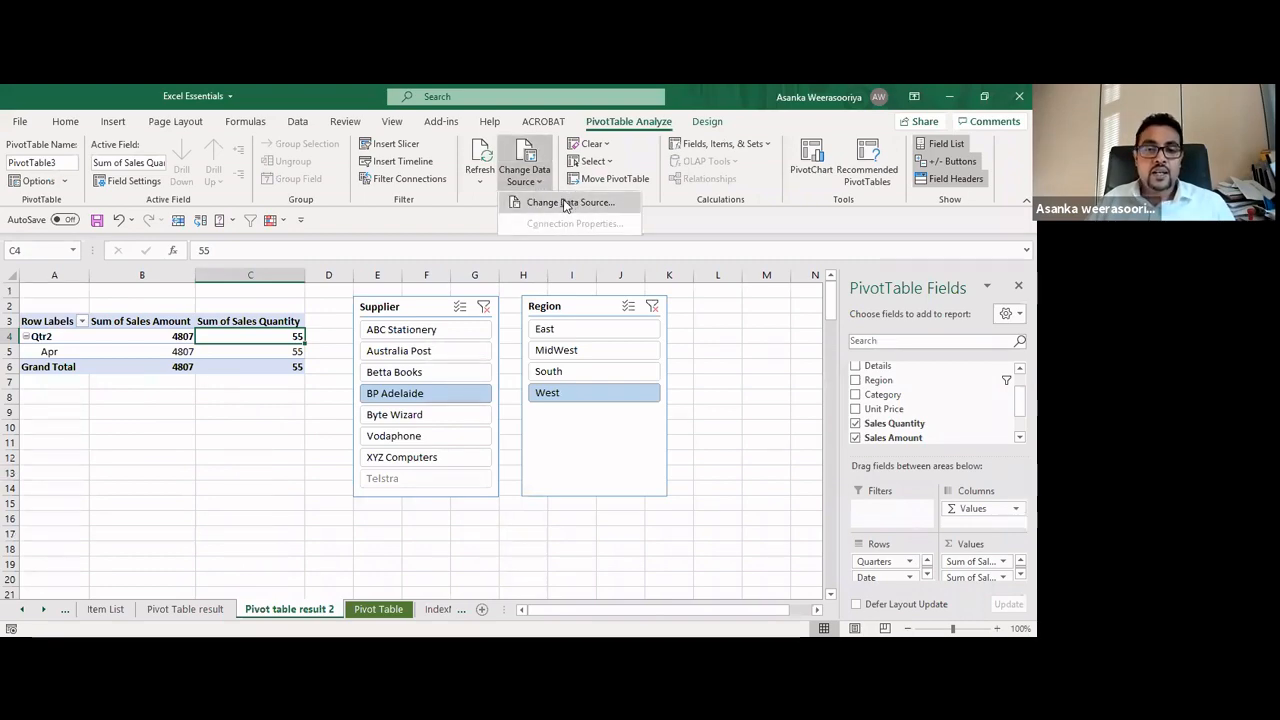
{"action": "left_click", "coordinate": [565, 203]}
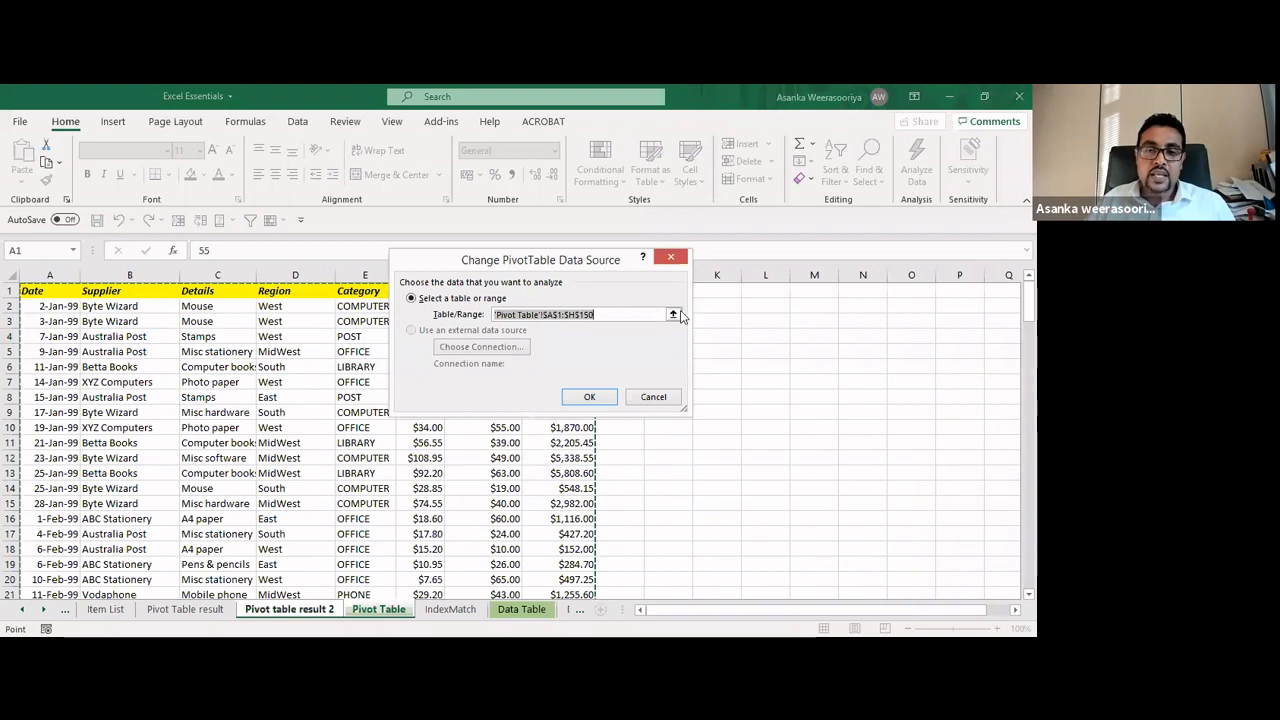
{"action": "left_click", "coordinate": [63, 292]}
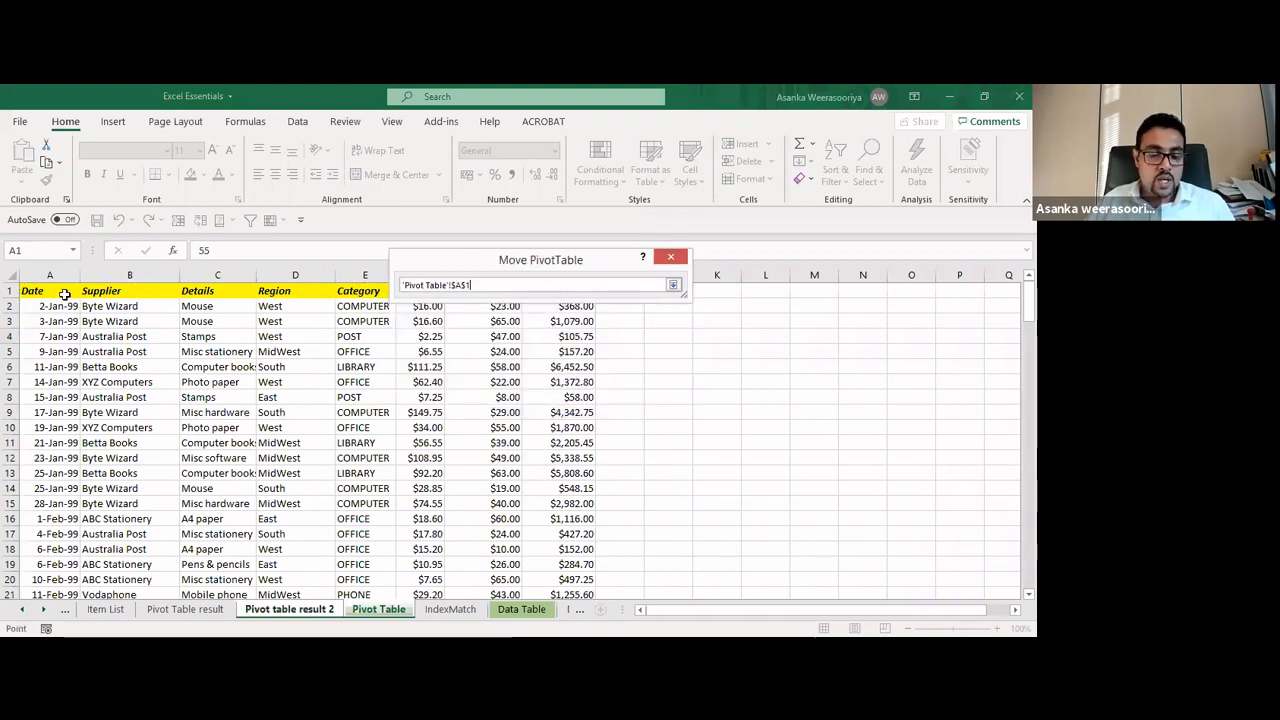
{"action": "left_click_drag", "start_coordinate": [63, 292], "coordinate": [531, 311]}
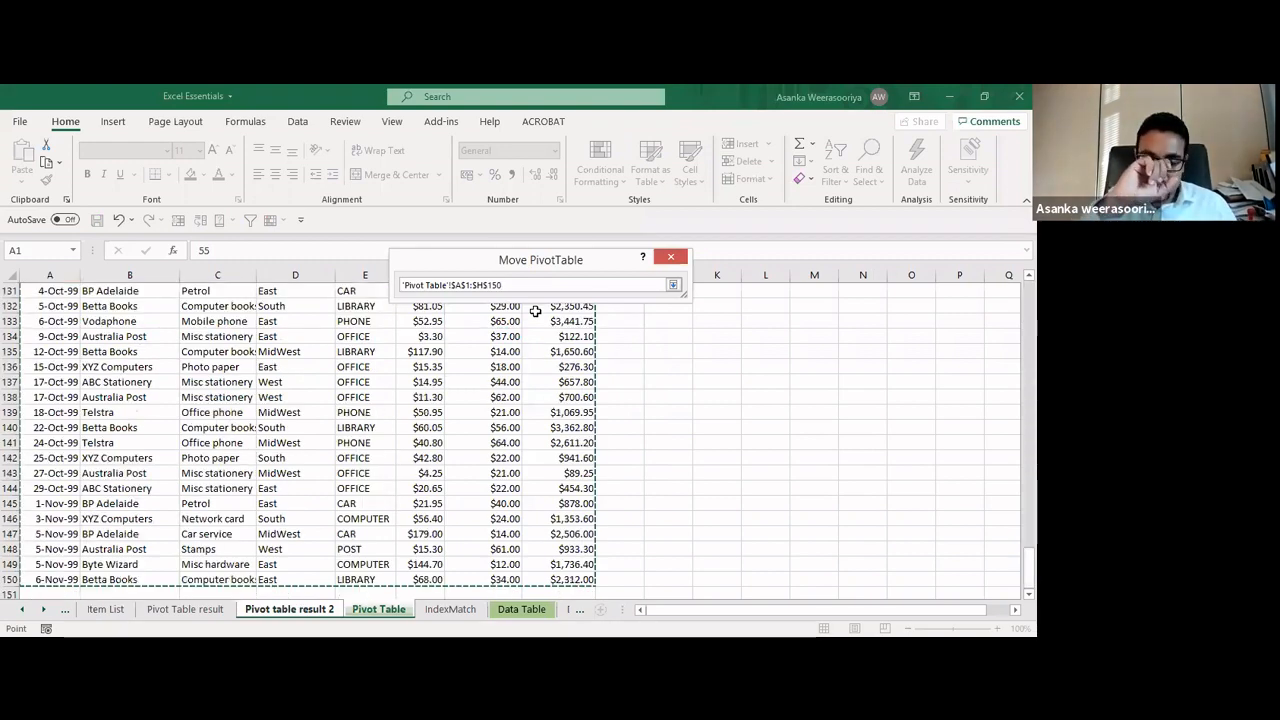
{"action": "left_click", "coordinate": [674, 287]}
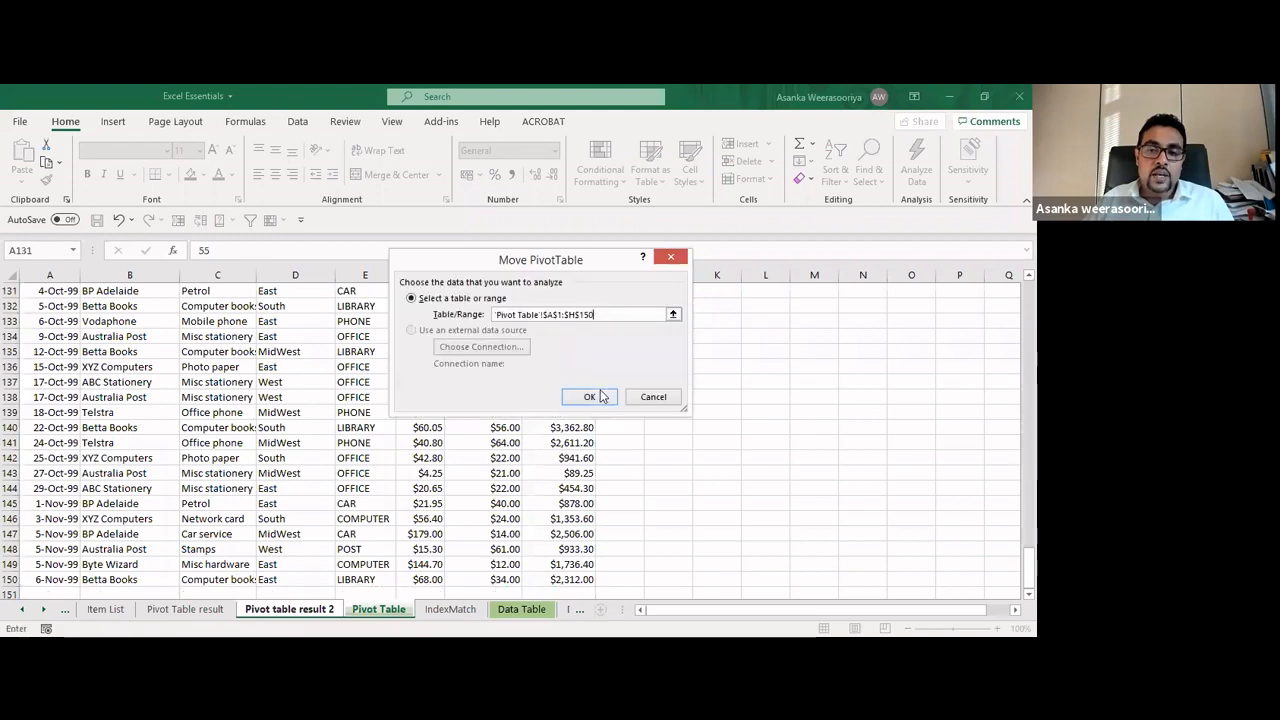
{"action": "key", "text": "Return"}
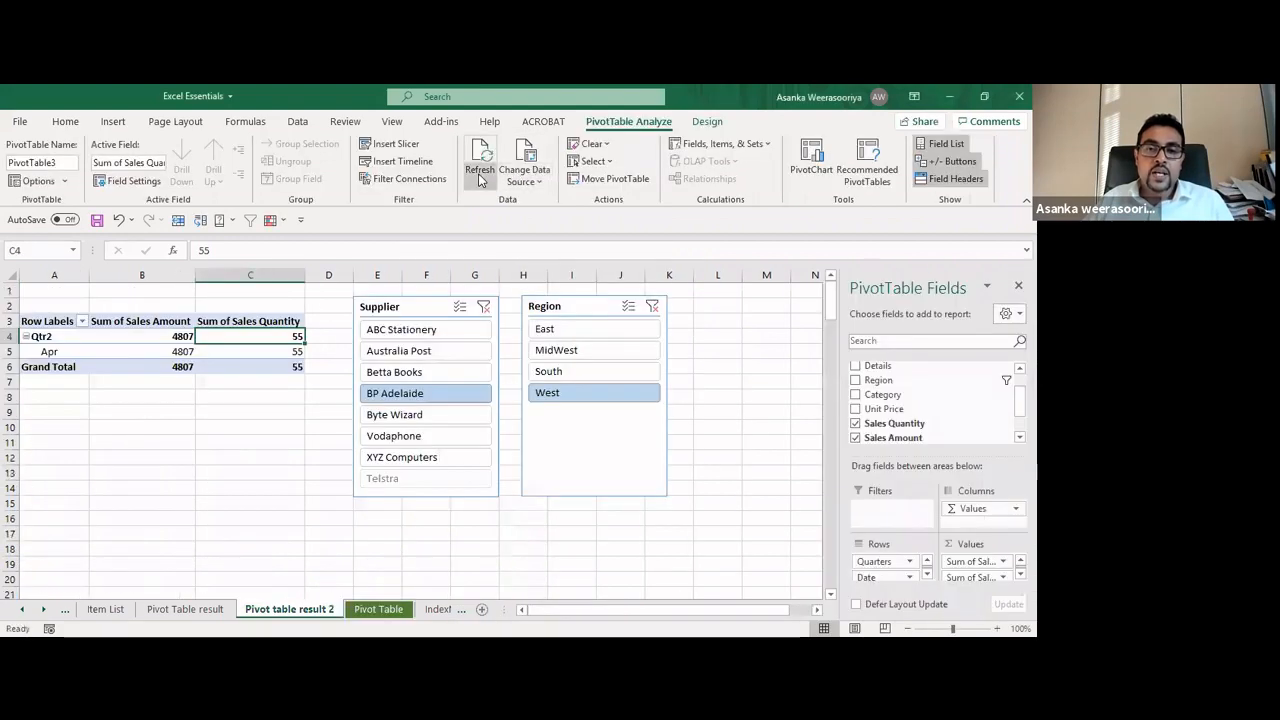
Review the second pivot table's data source range again, then select its Qtr2 sales amount and empty cell C13
{"action": "left_click", "coordinate": [533, 196]}
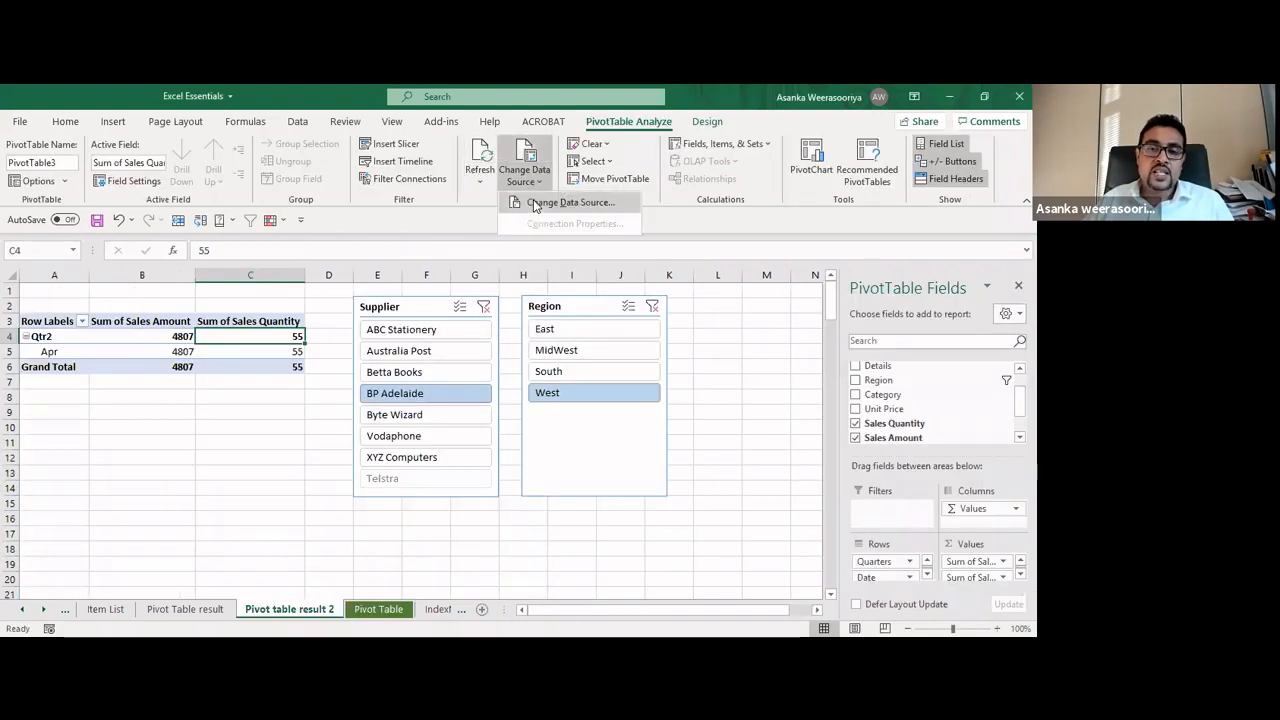
{"action": "left_click", "coordinate": [590, 201]}
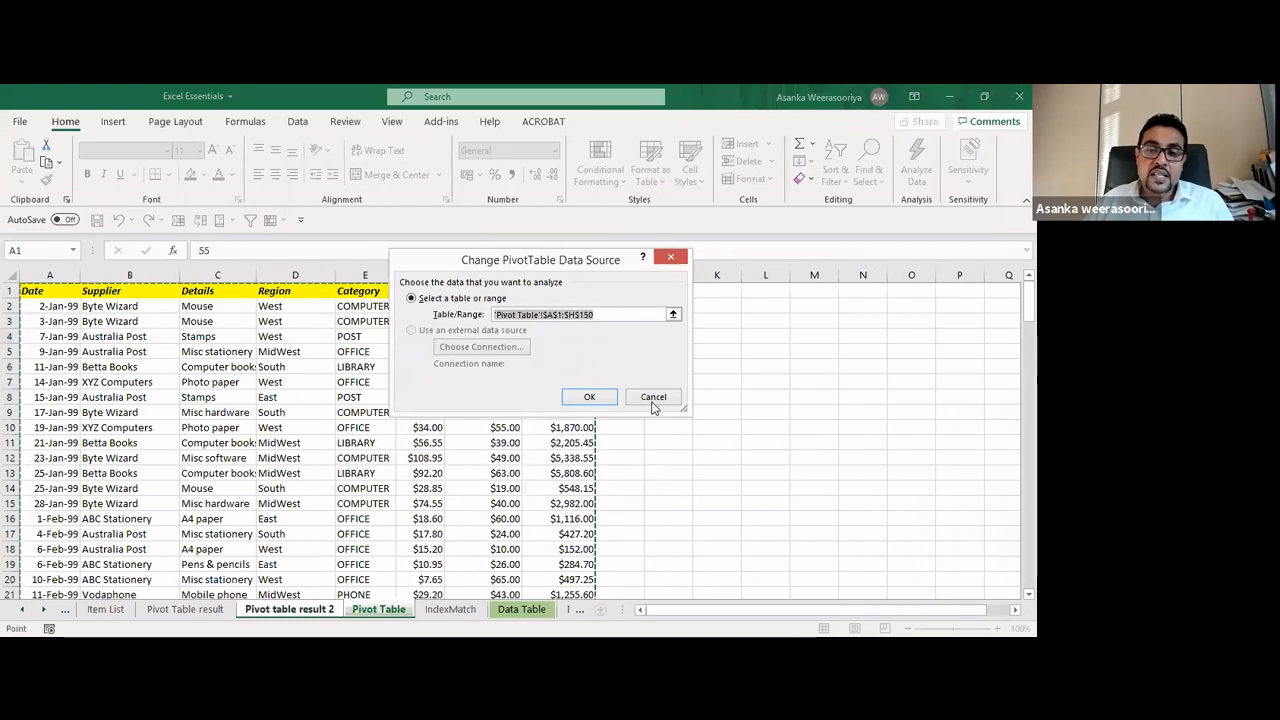
{"action": "left_click", "coordinate": [602, 403]}
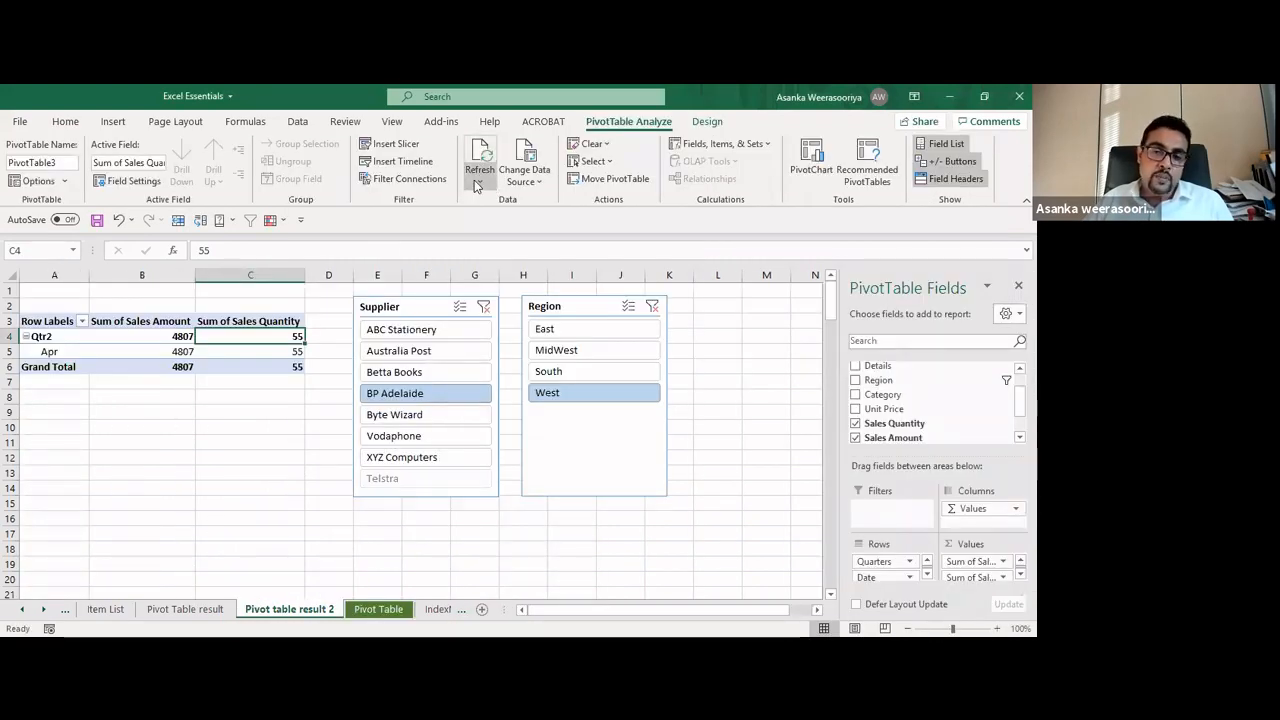
{"action": "left_click", "coordinate": [127, 336]}
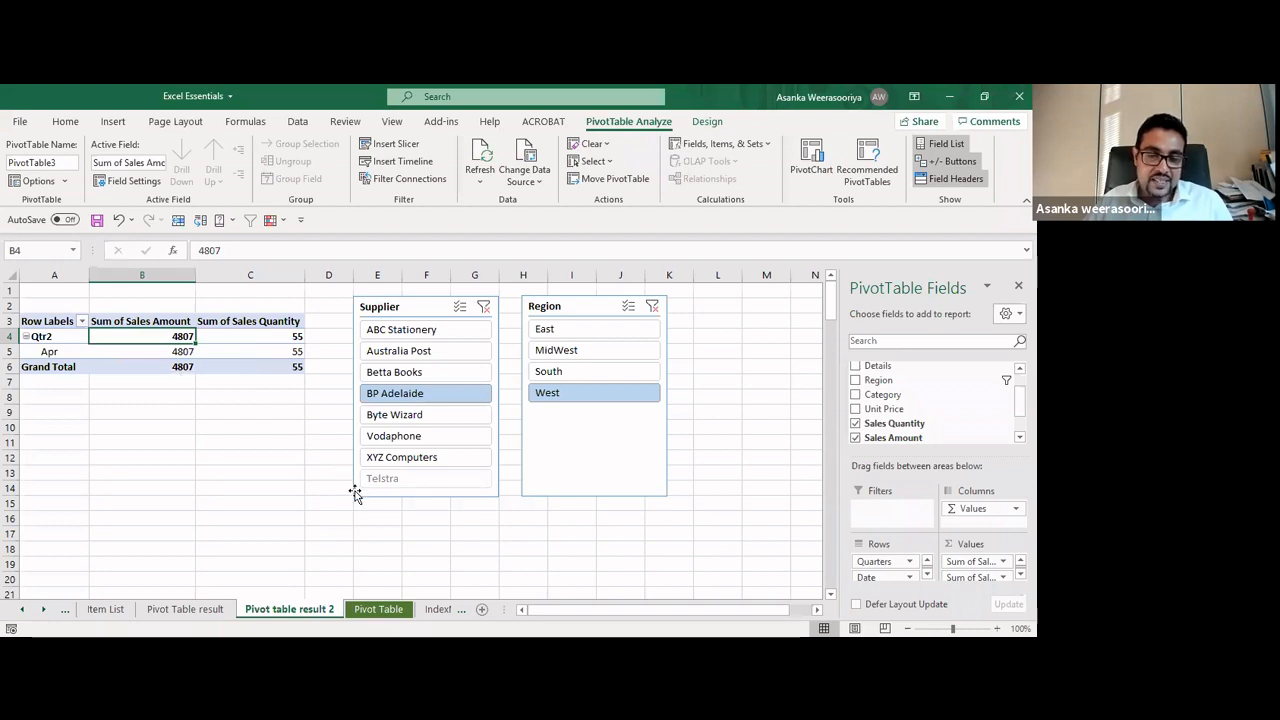
{"action": "left_click", "coordinate": [268, 468]}
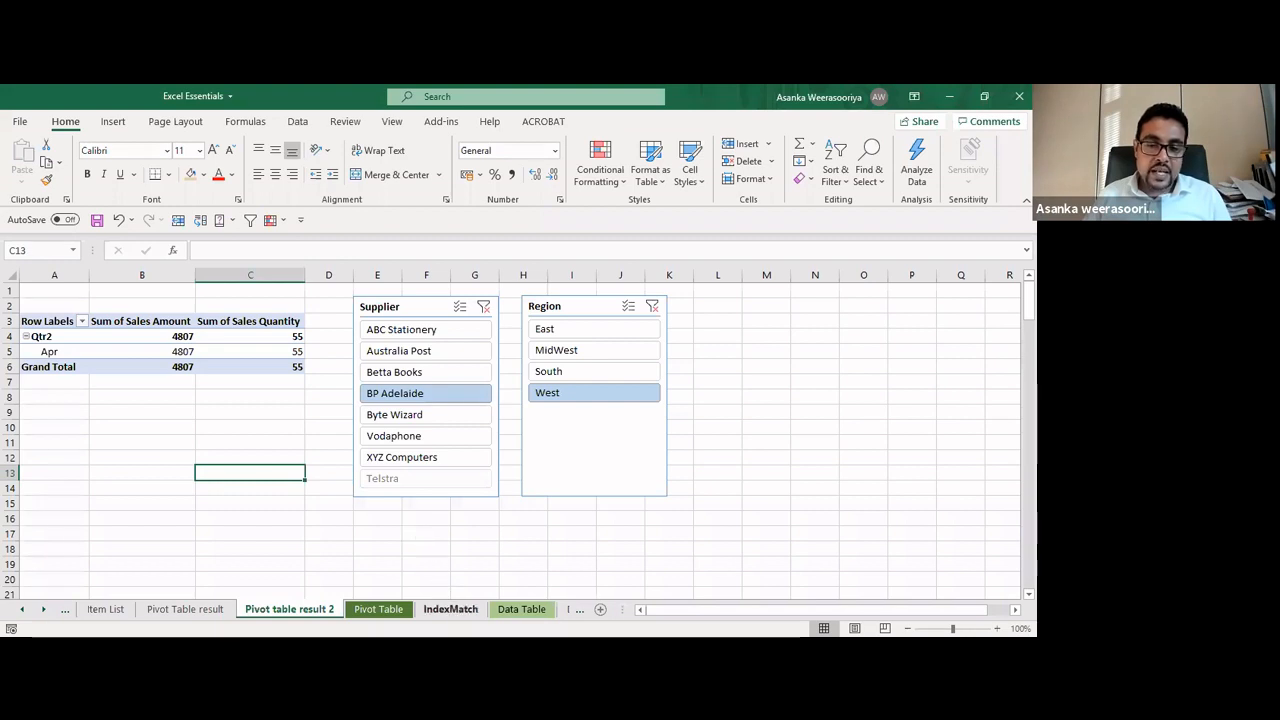
Switch to the IndexMatch sheet and point out cell H3 for the Sales Quantity (only Index) result
{"action": "left_click", "coordinate": [450, 609]}
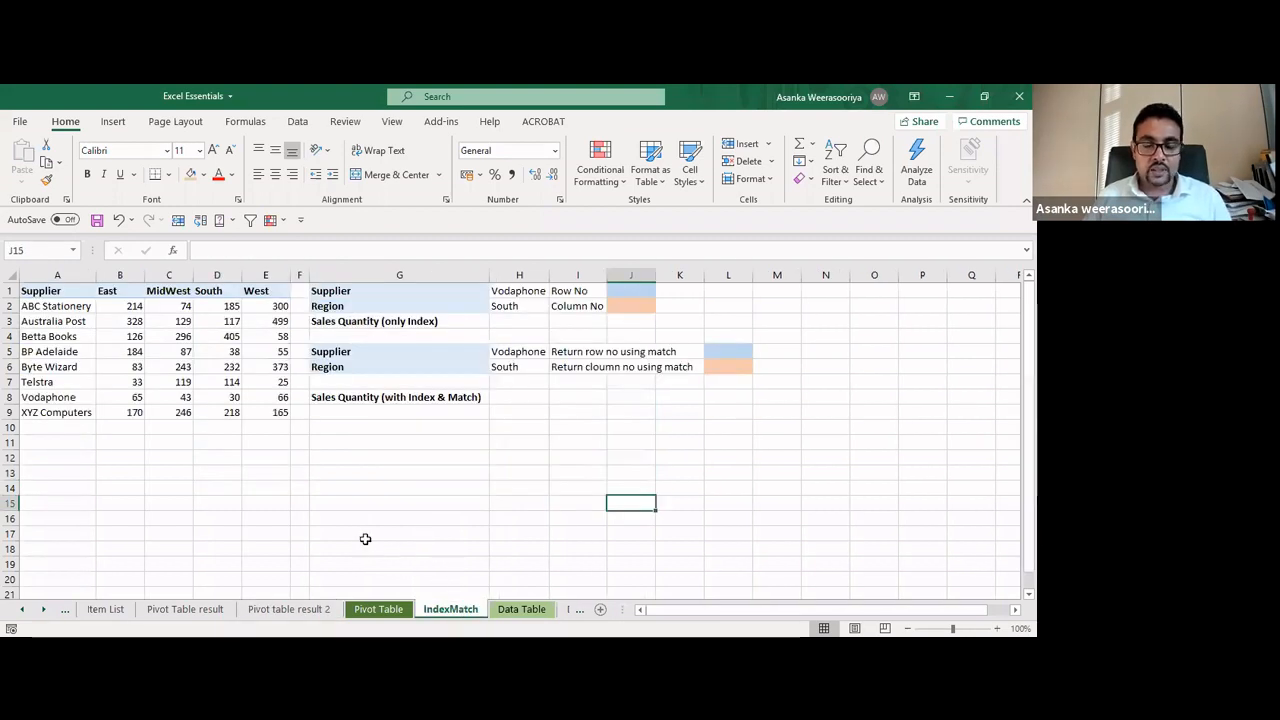
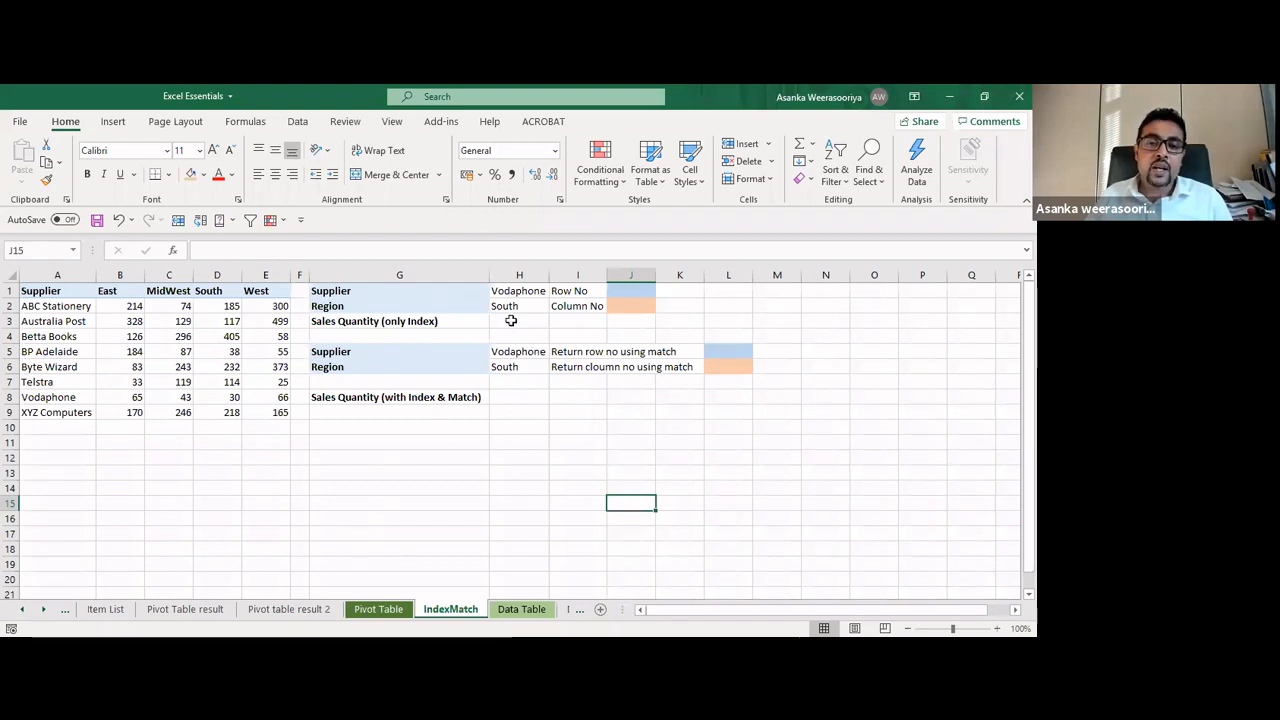
{"action": "left_click", "coordinate": [509, 321]}
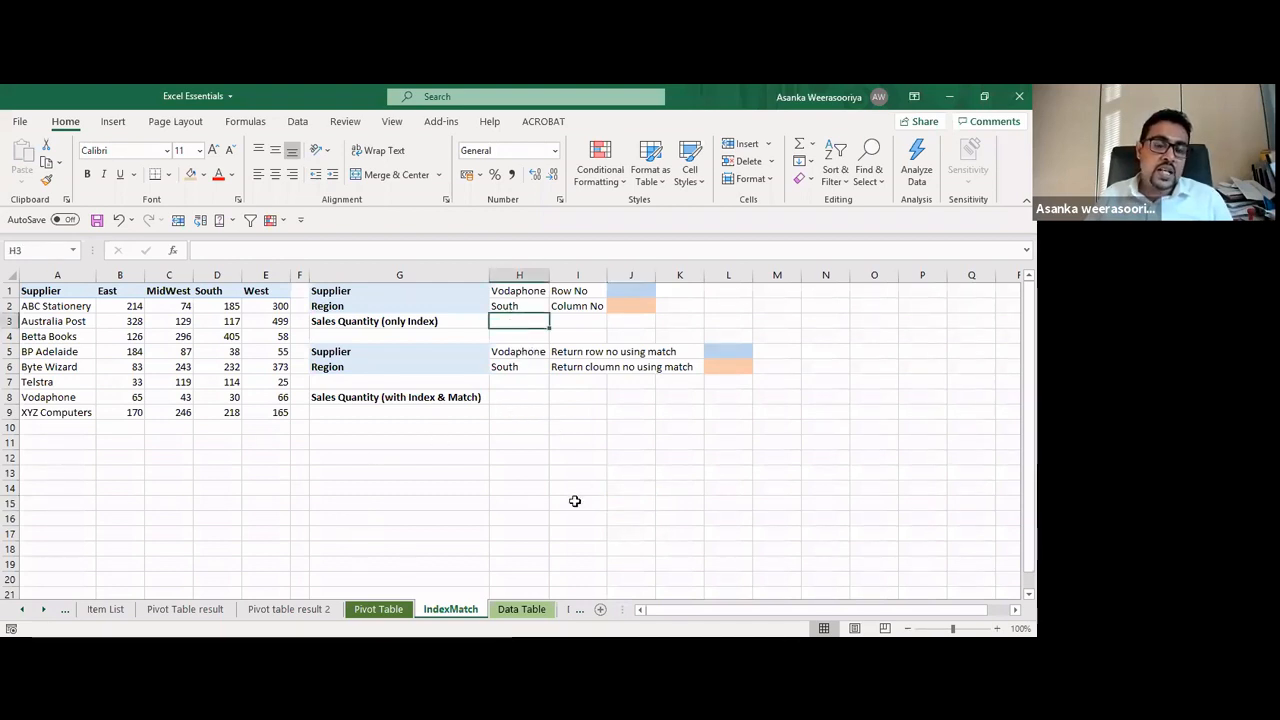
{"action": "left_click", "coordinate": [536, 471]}
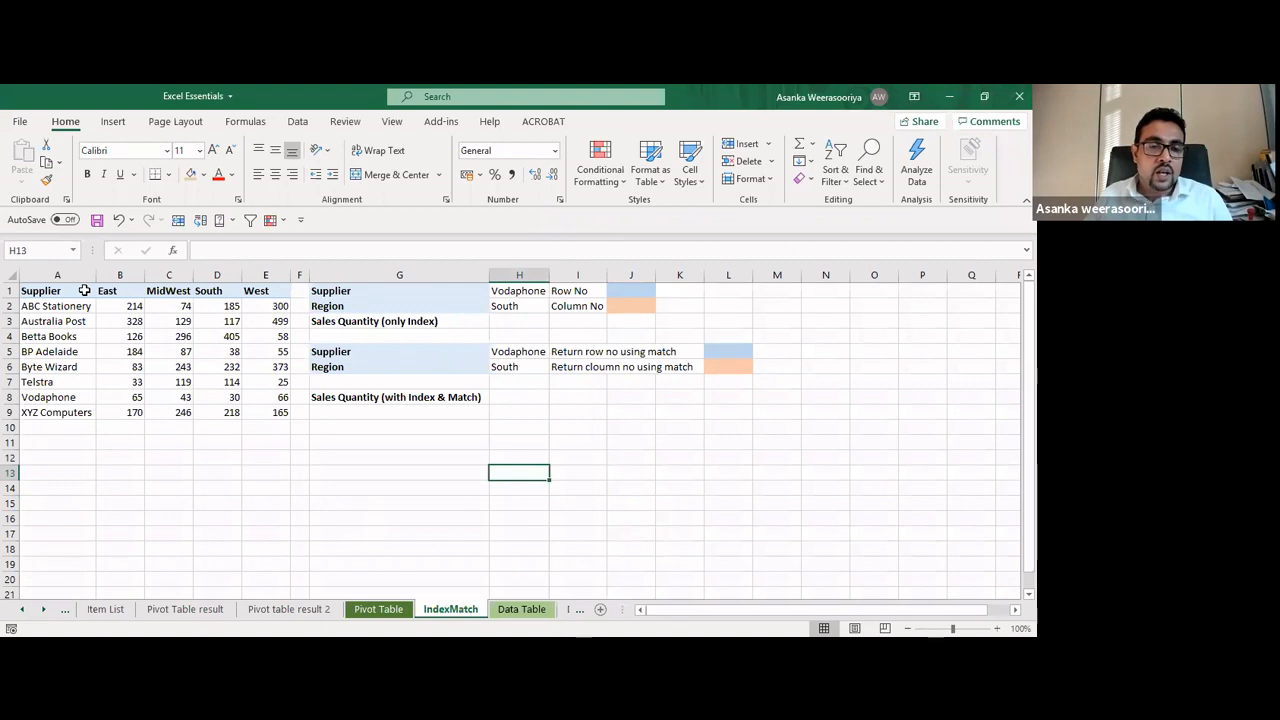
Examine the supplier-by-region table in A1:E9, including its Supplier heading, region headings and quantity values
{"action": "left_click_drag", "start_coordinate": [85, 290], "coordinate": [258, 406]}
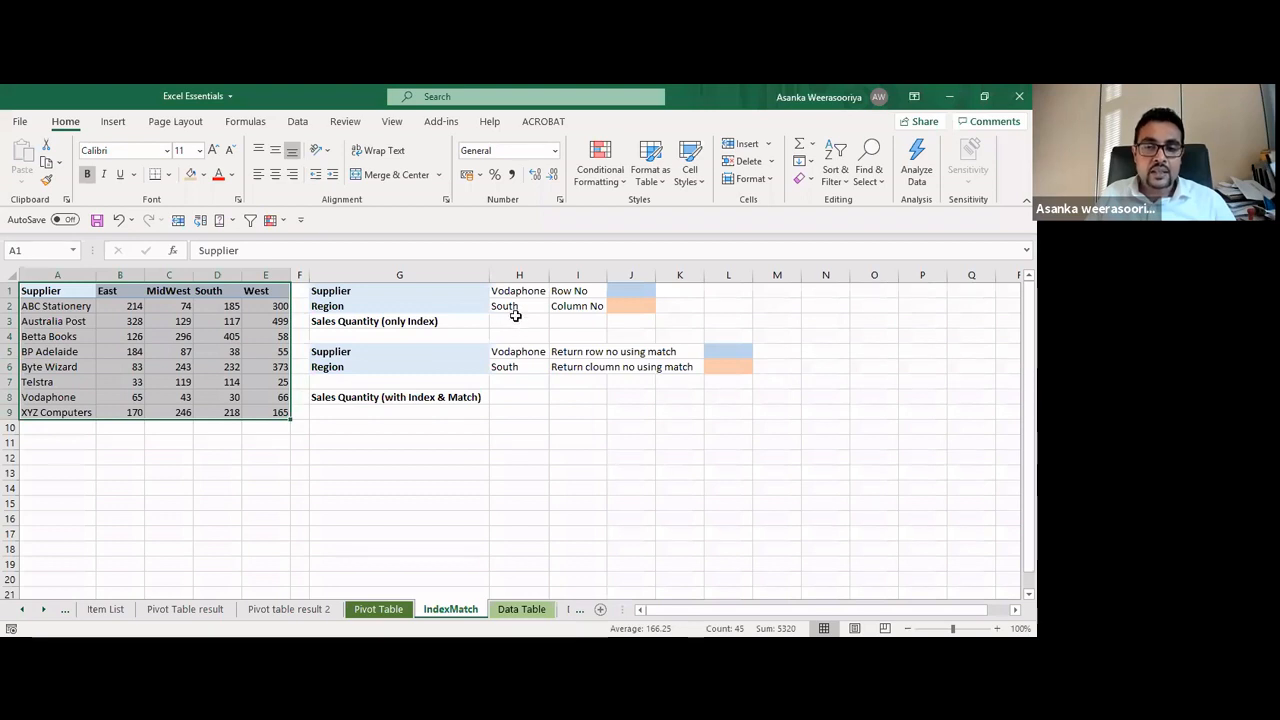
{"action": "left_click", "coordinate": [160, 446]}
{"action": "left_click", "coordinate": [71, 291]}
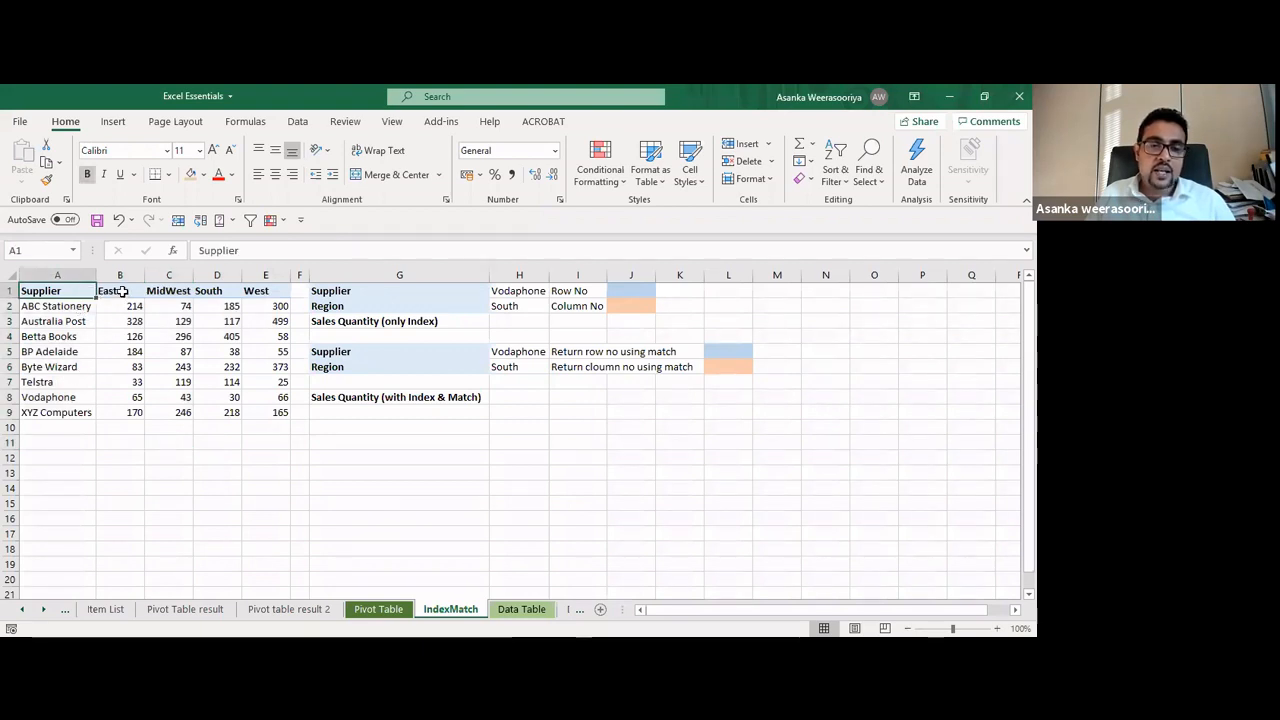
{"action": "left_click_drag", "start_coordinate": [122, 297], "coordinate": [281, 292]}
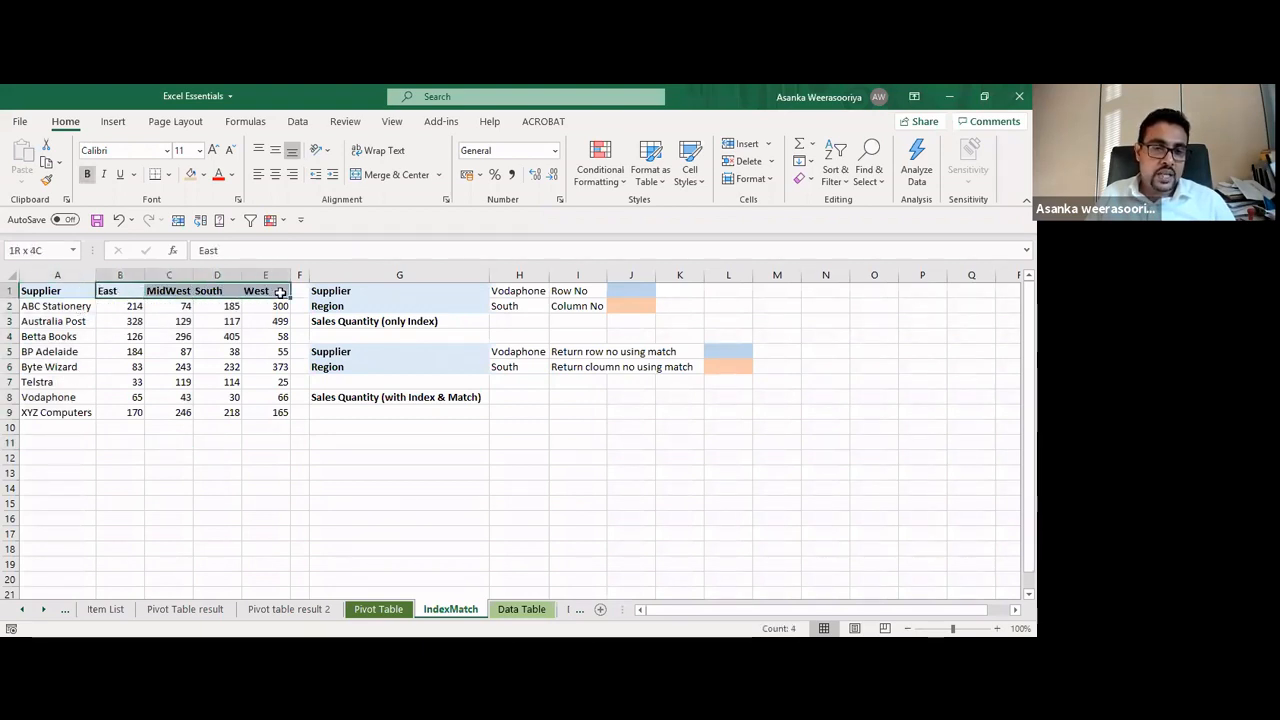
{"action": "left_click_drag", "start_coordinate": [128, 320], "coordinate": [254, 405]}
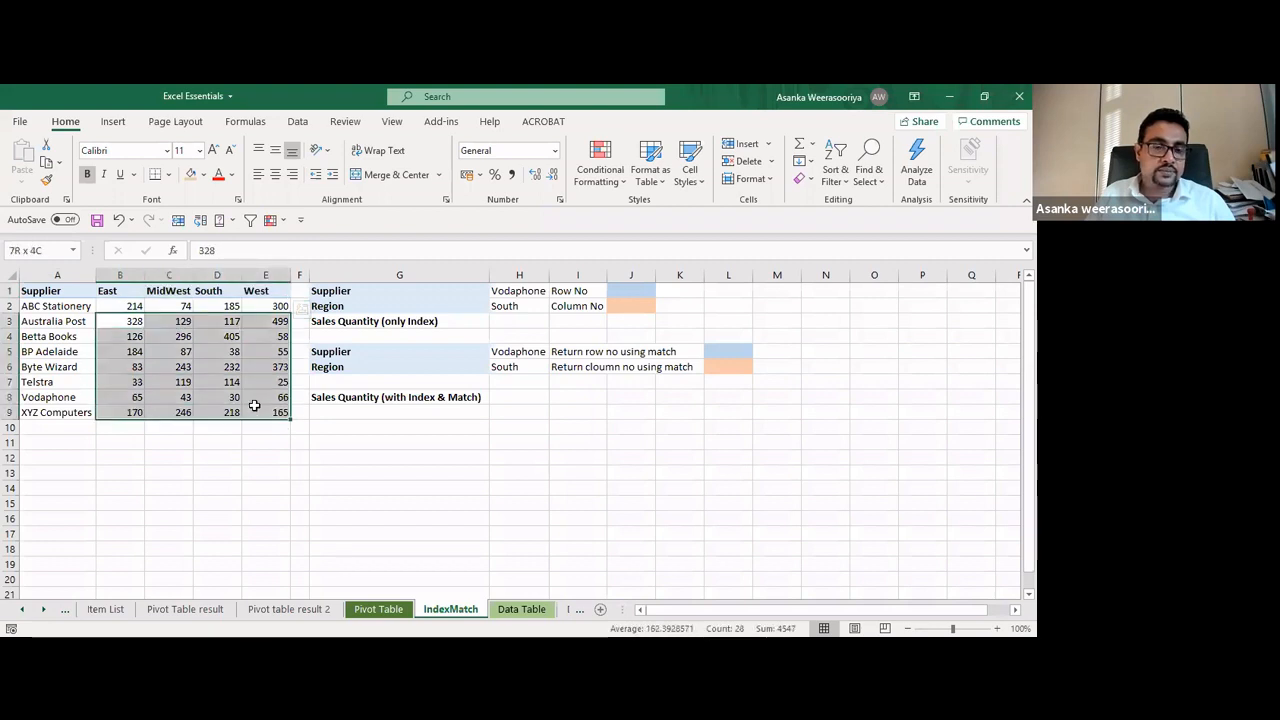
{"action": "left_click", "coordinate": [188, 455]}
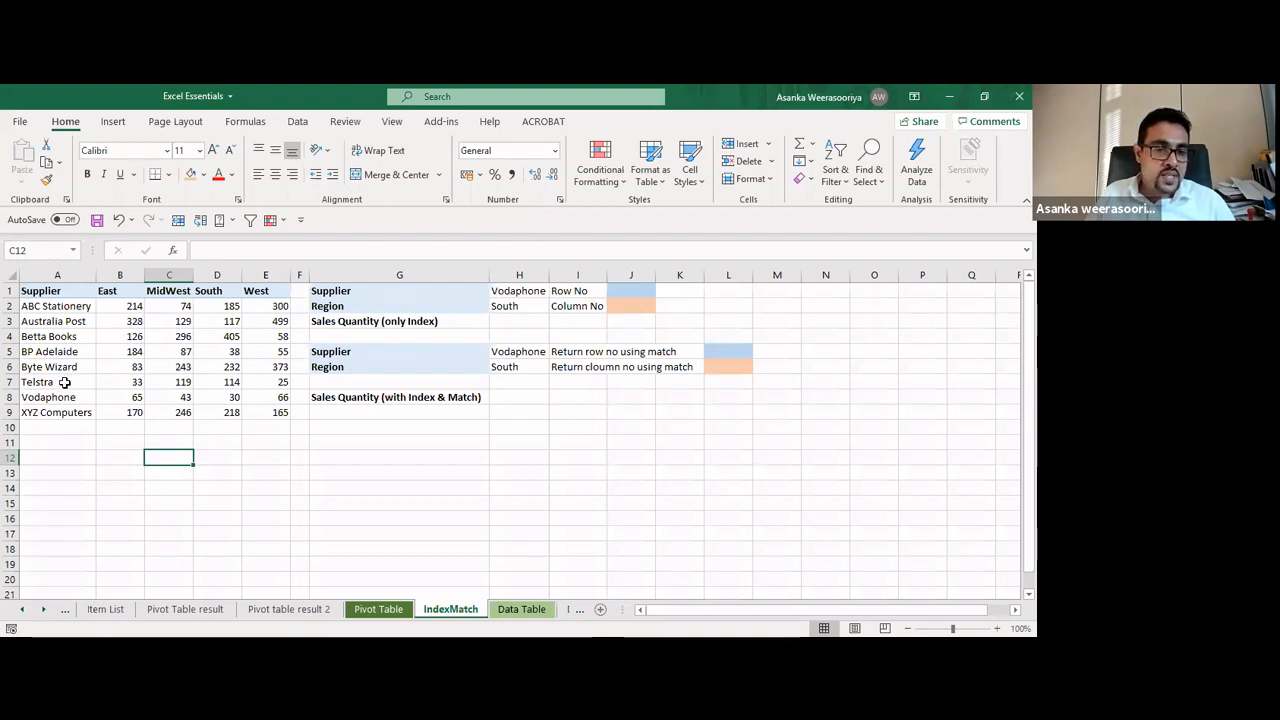
Trace the Vodaphone row and the South column to their intersecting quantity in cell D8
{"action": "left_click_drag", "start_coordinate": [59, 398], "coordinate": [205, 397]}
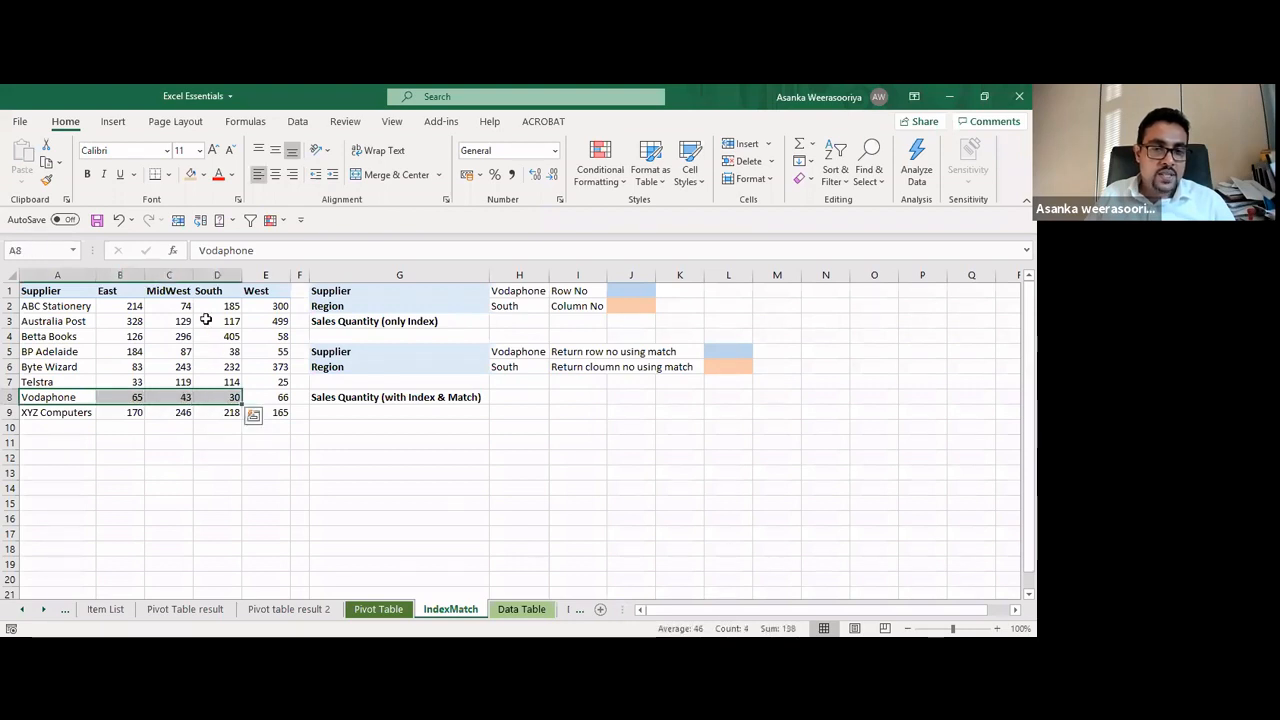
{"action": "left_click_drag", "start_coordinate": [220, 290], "coordinate": [217, 399]}
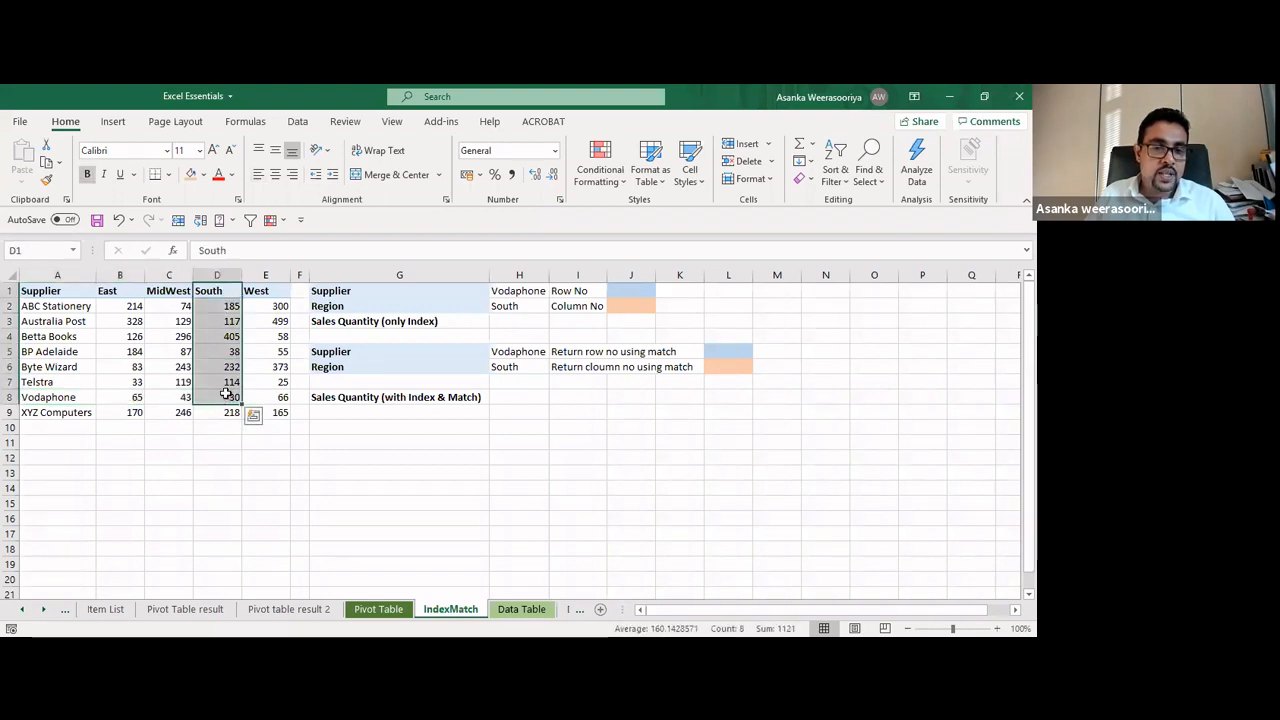
{"action": "left_click", "coordinate": [217, 397]}
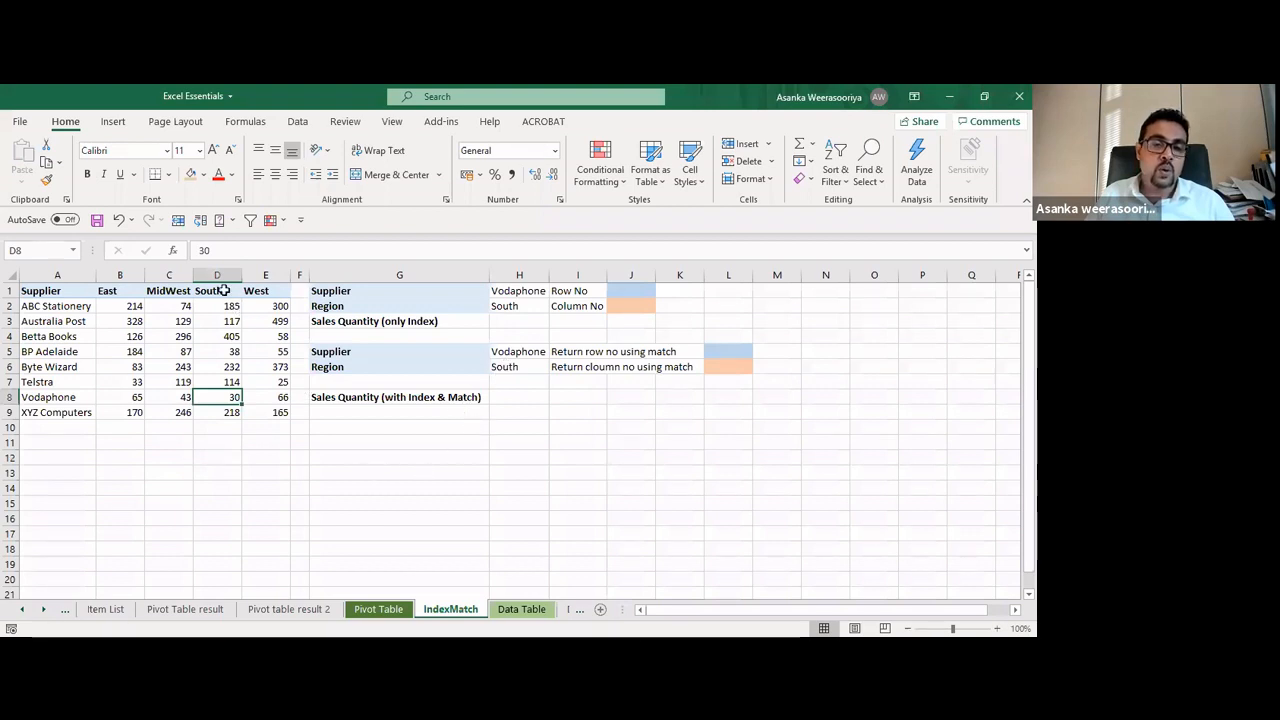
{"action": "left_click", "coordinate": [637, 432]}
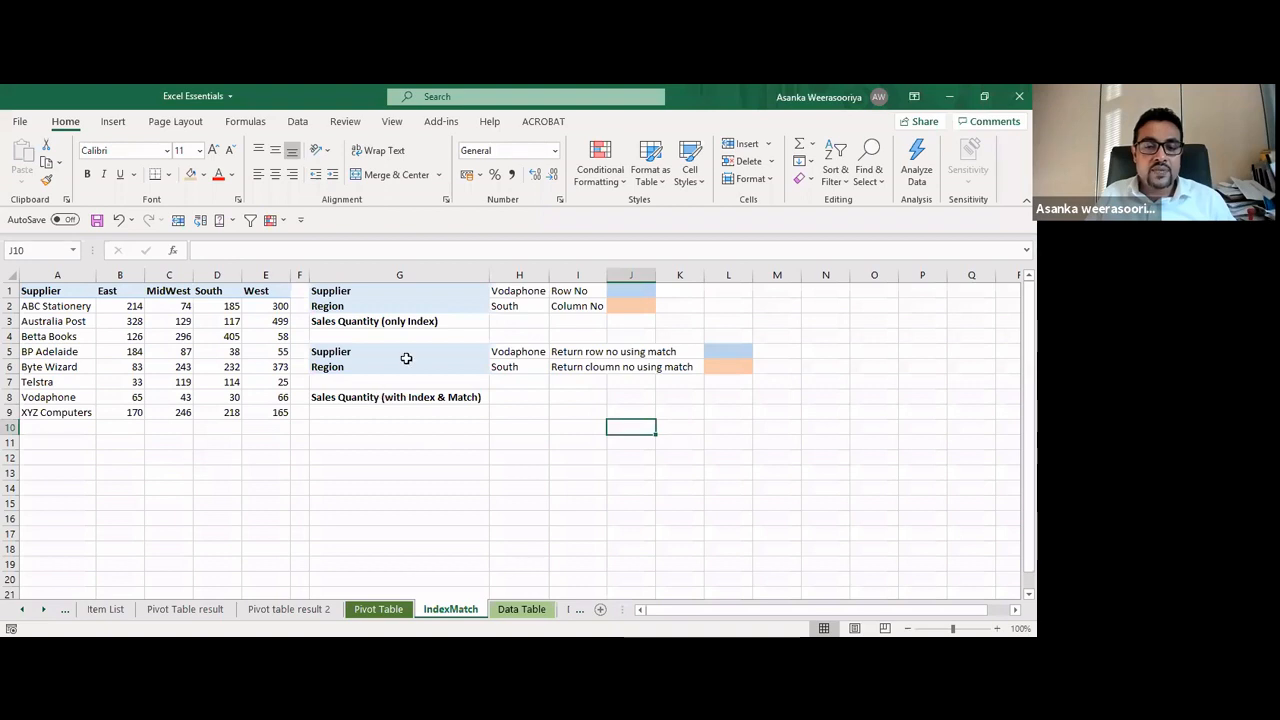
Enter 8 as the Row No for supplier Vodaphone in J1 and 4 as the Column No for region South in J2
{"action": "left_click", "coordinate": [528, 292]}
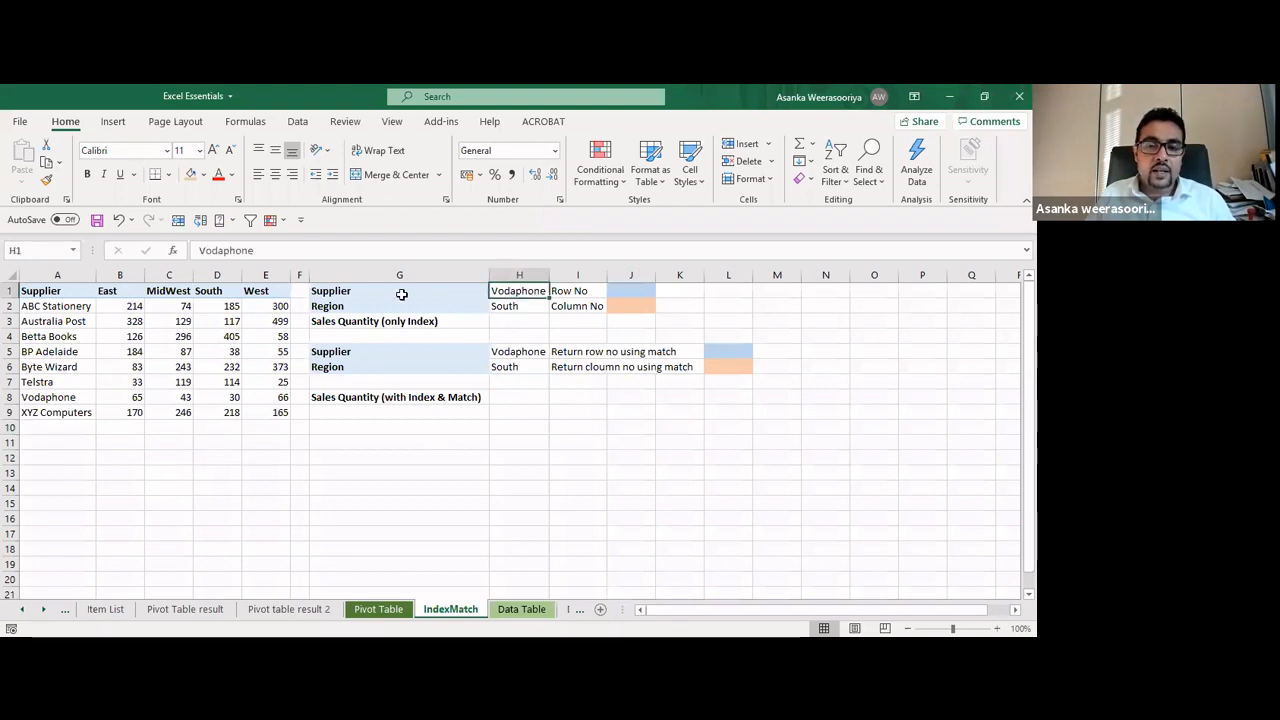
{"action": "left_click", "coordinate": [358, 291]}
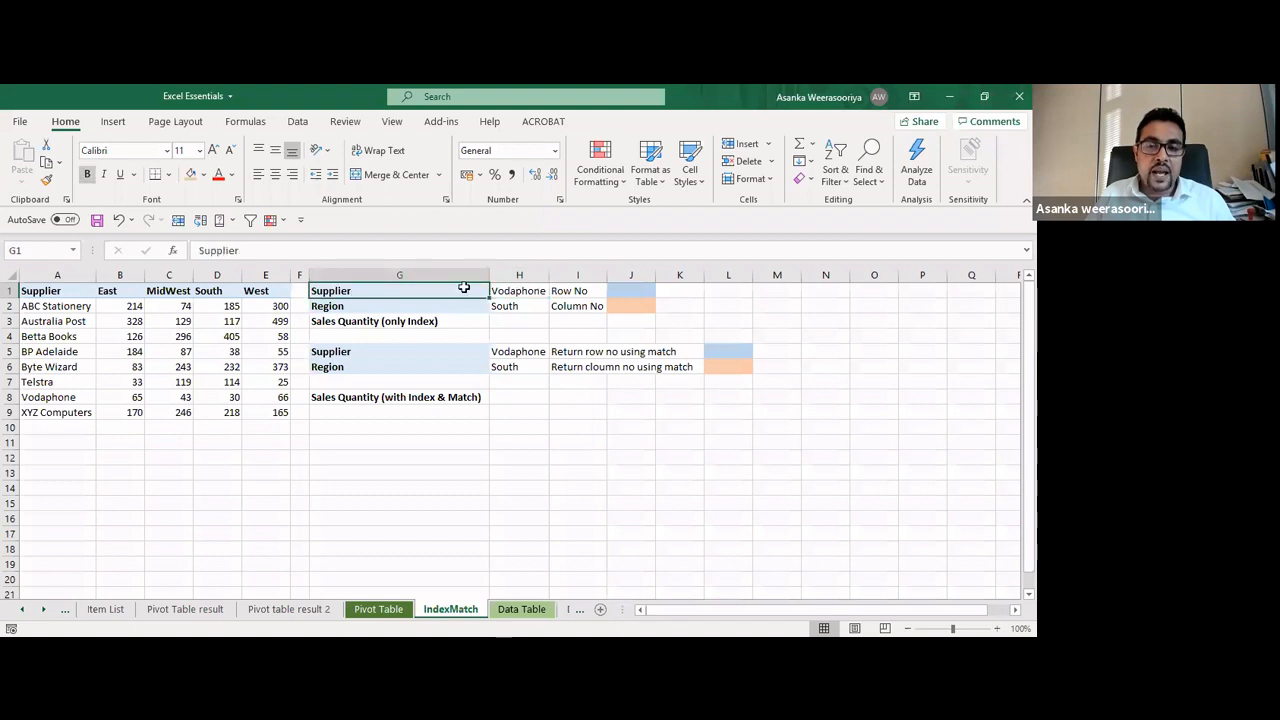
{"action": "left_click", "coordinate": [529, 290]}
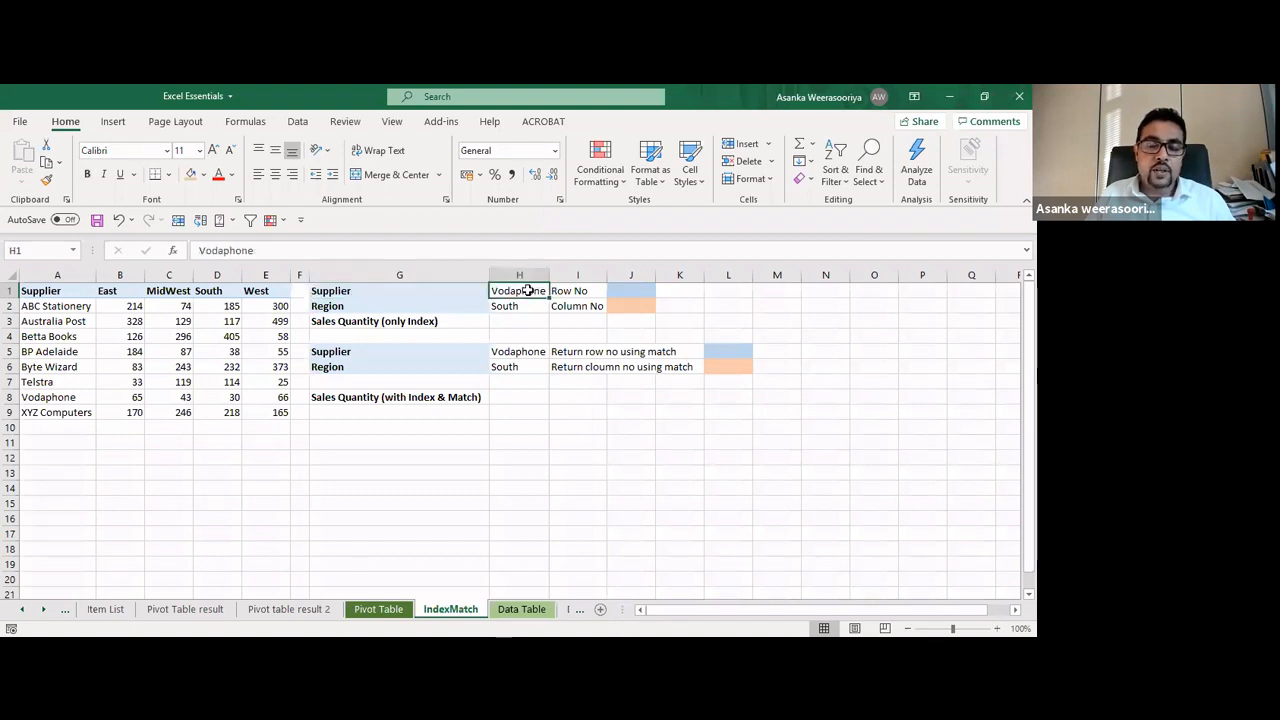
{"action": "left_click", "coordinate": [621, 292]}
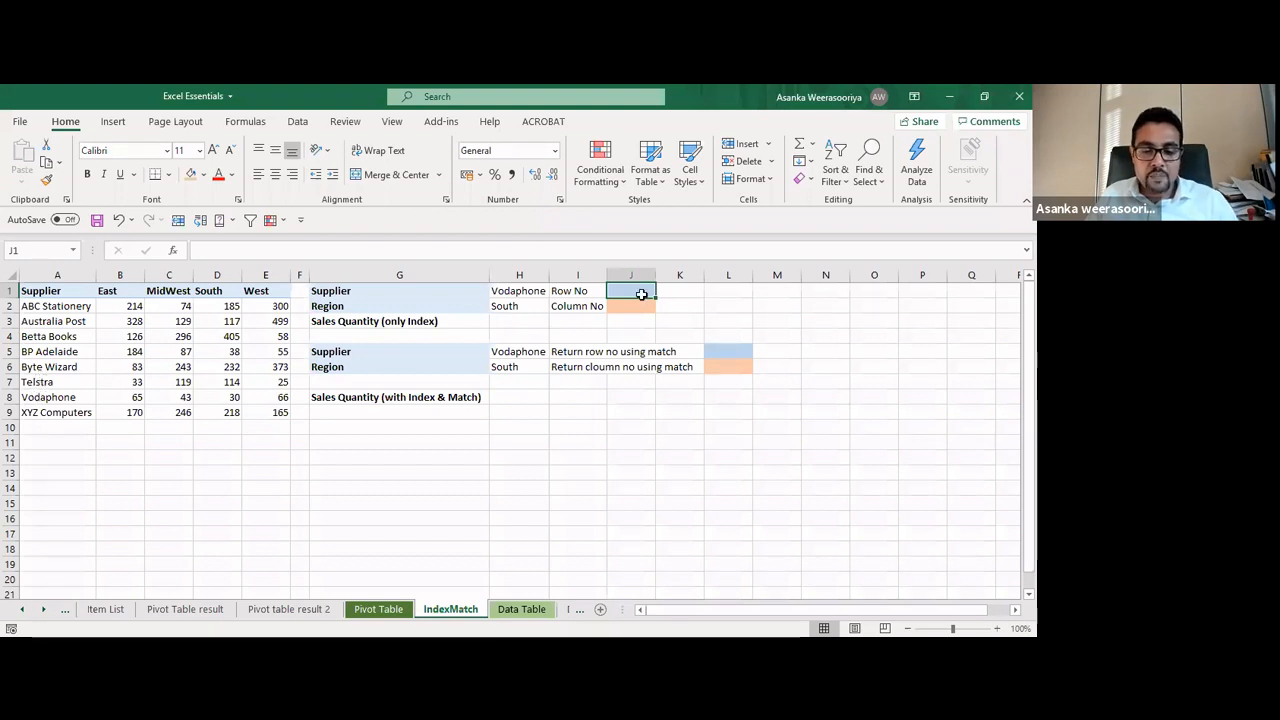
{"action": "type", "text": "8"}
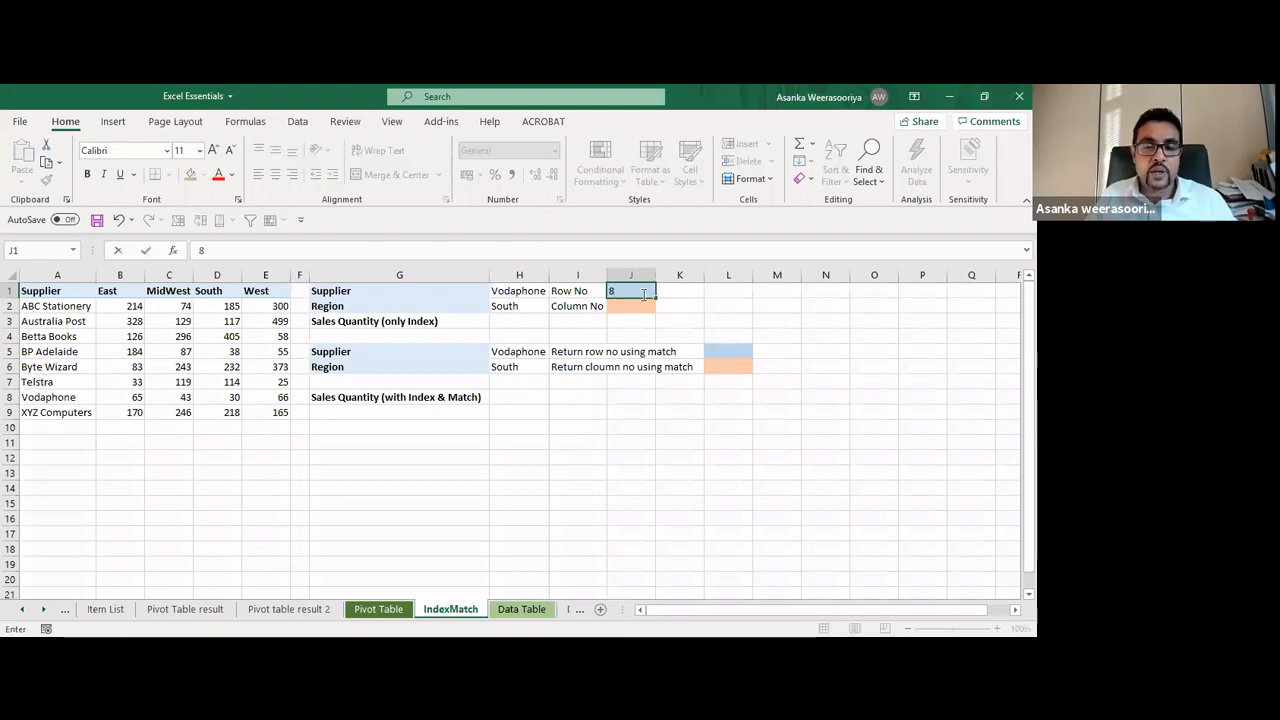
{"action": "key", "text": "Return"}
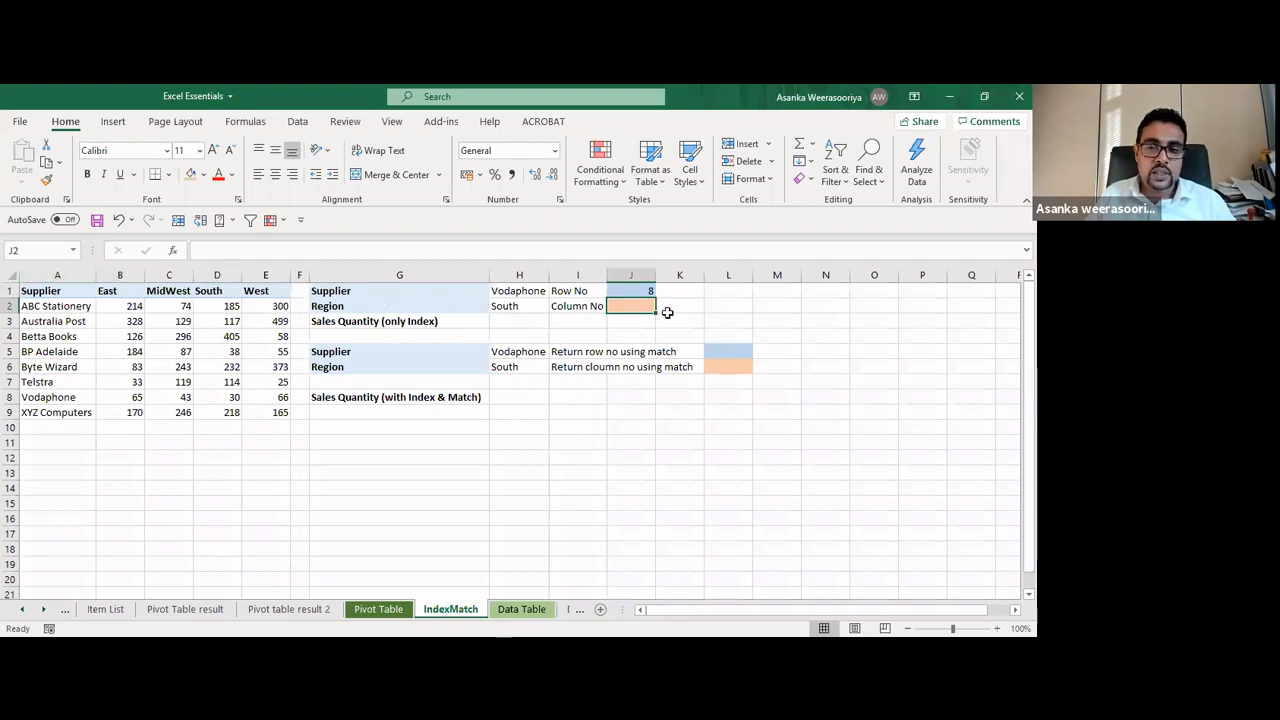
{"action": "type", "text": "4"}
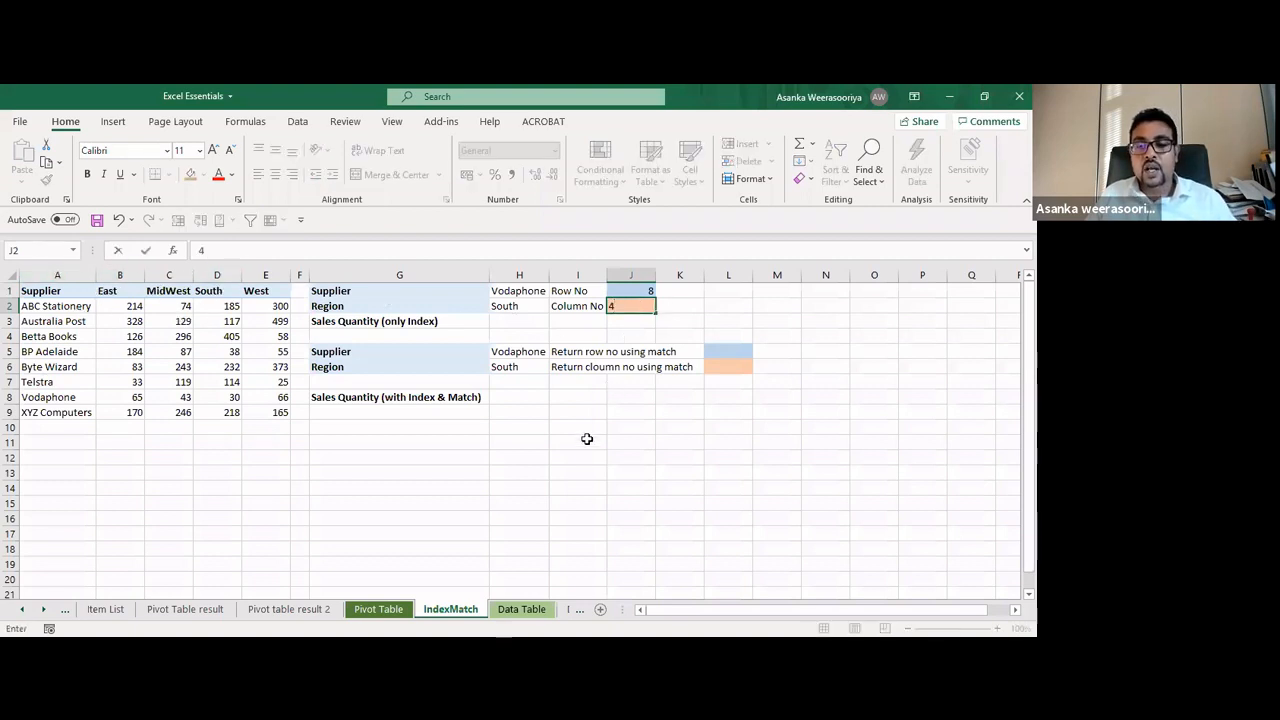
{"action": "left_click", "coordinate": [586, 437]}
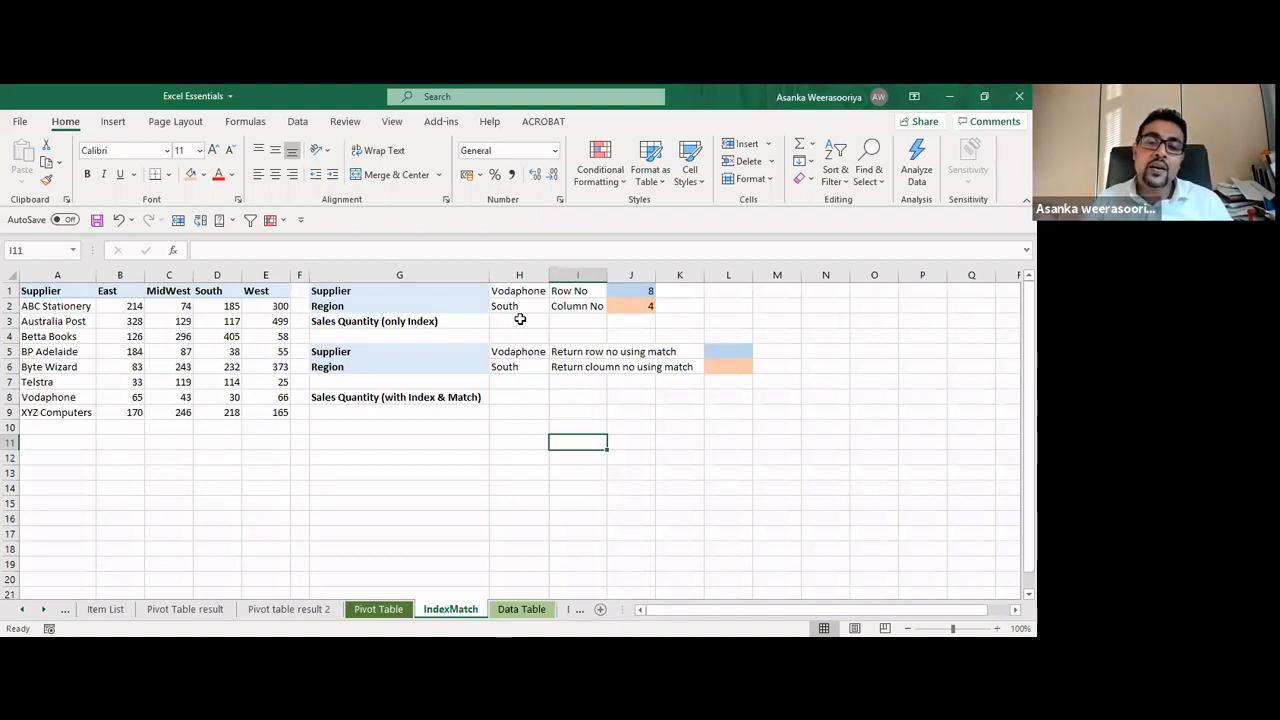
{"action": "left_click", "coordinate": [634, 290]}
{"action": "left_click", "coordinate": [634, 309]}
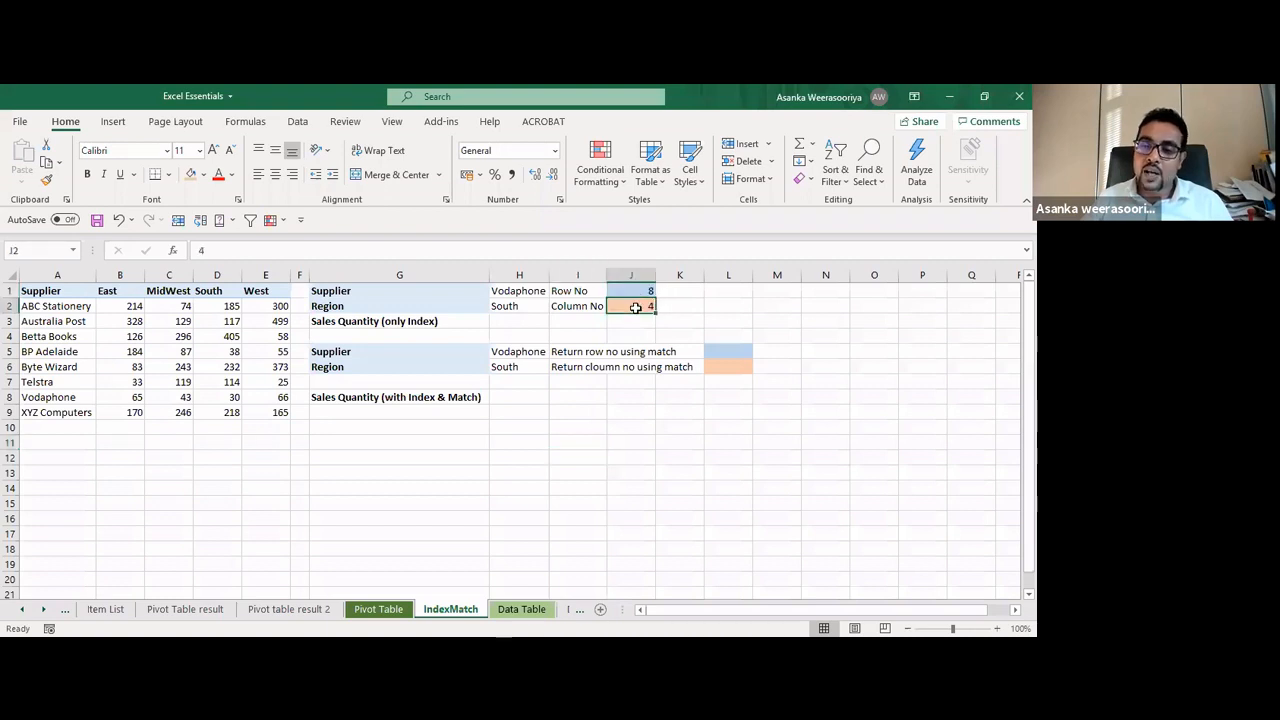
Enter =INDEX(A1:E9,8,4) in H3 to return the Sales Quantity (only Index) for Vodaphone in the South region
{"action": "left_click", "coordinate": [518, 325]}
{"action": "type", "text": "="}
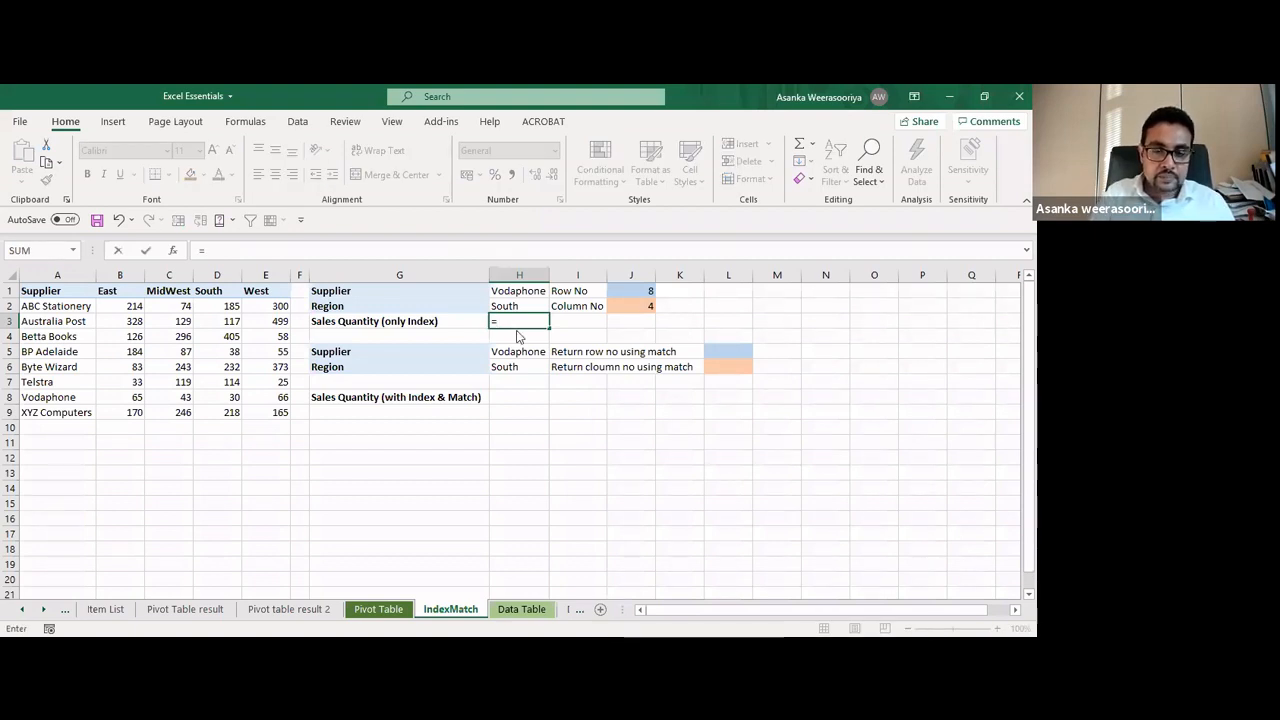
{"action": "type", "text": "inde"}
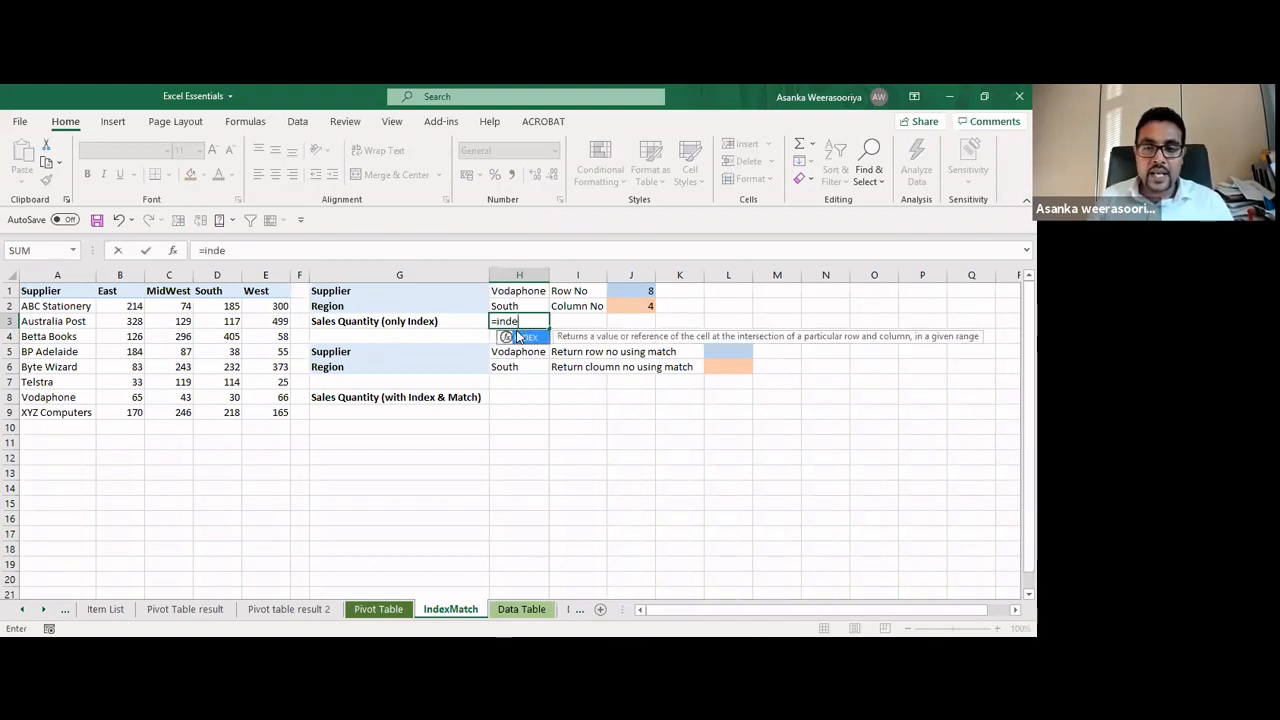
{"action": "double_click", "coordinate": [519, 337]}
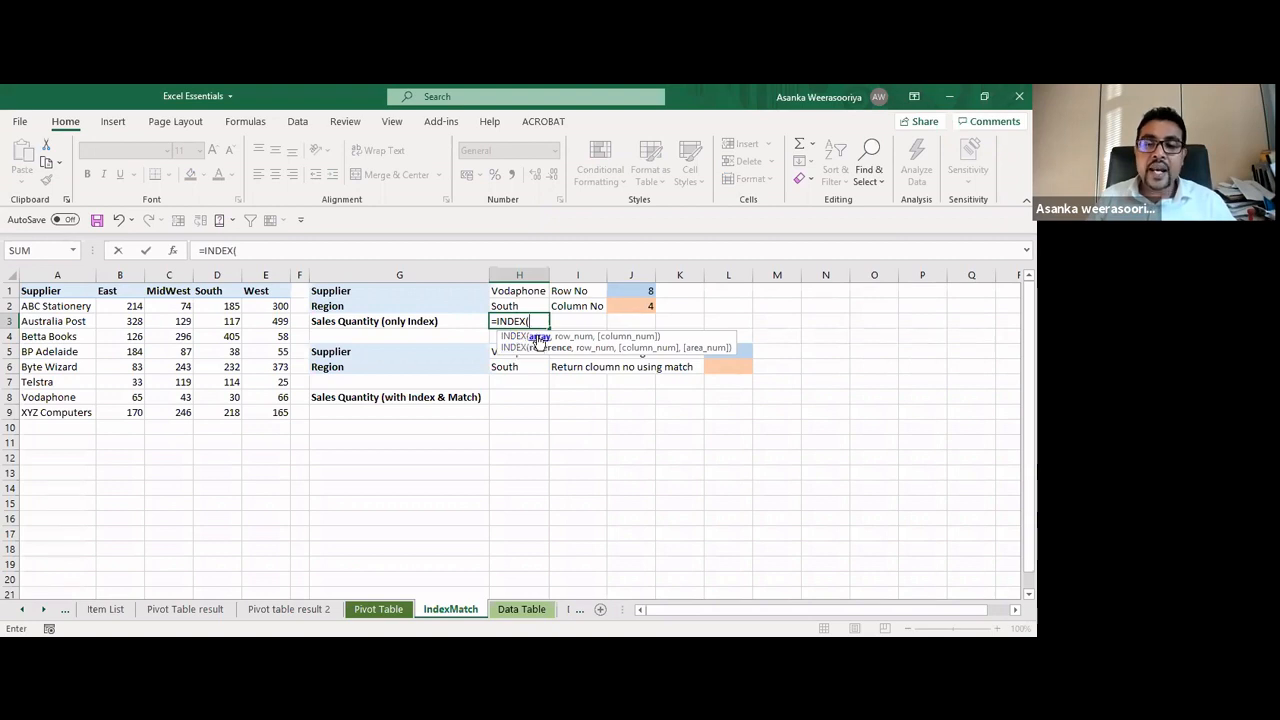
{"action": "left_click", "coordinate": [46, 290]}
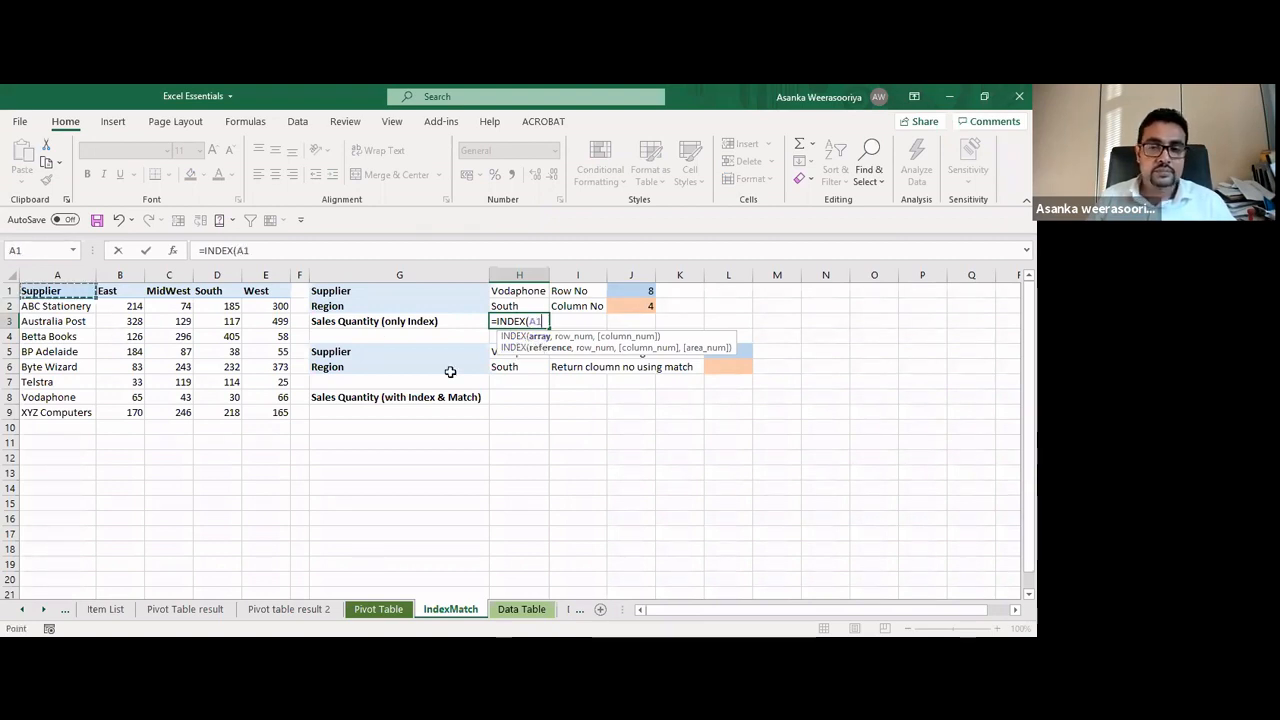
{"action": "key", "text": "ctrl+shift+Right"}
{"action": "key", "text": "ctrl+shift+Down"}
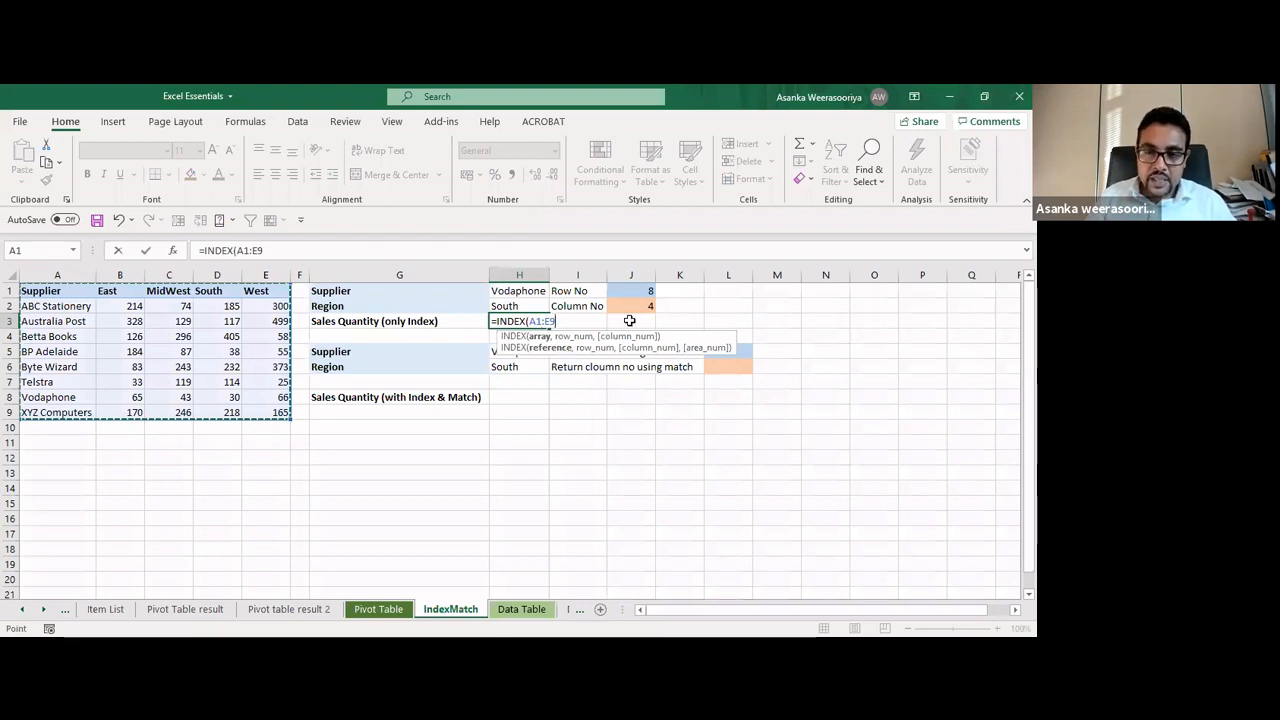
{"action": "type", "text": ","}
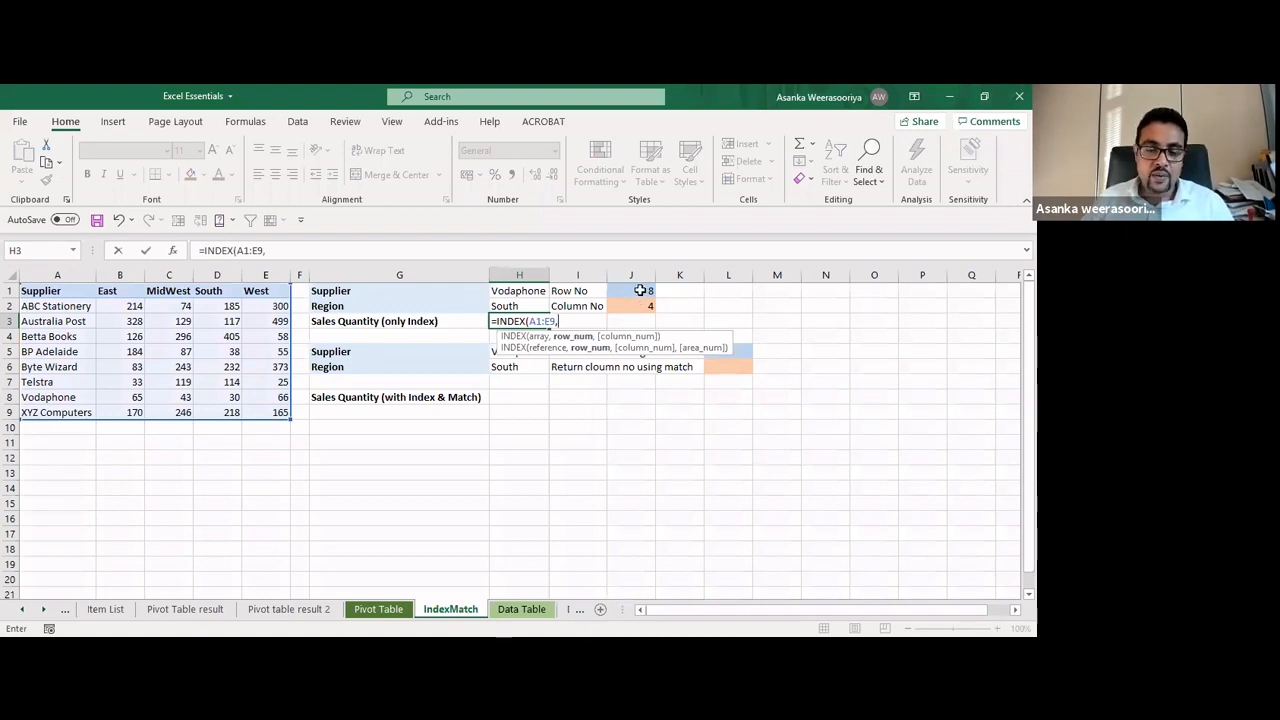
{"action": "type", "text": "8"}
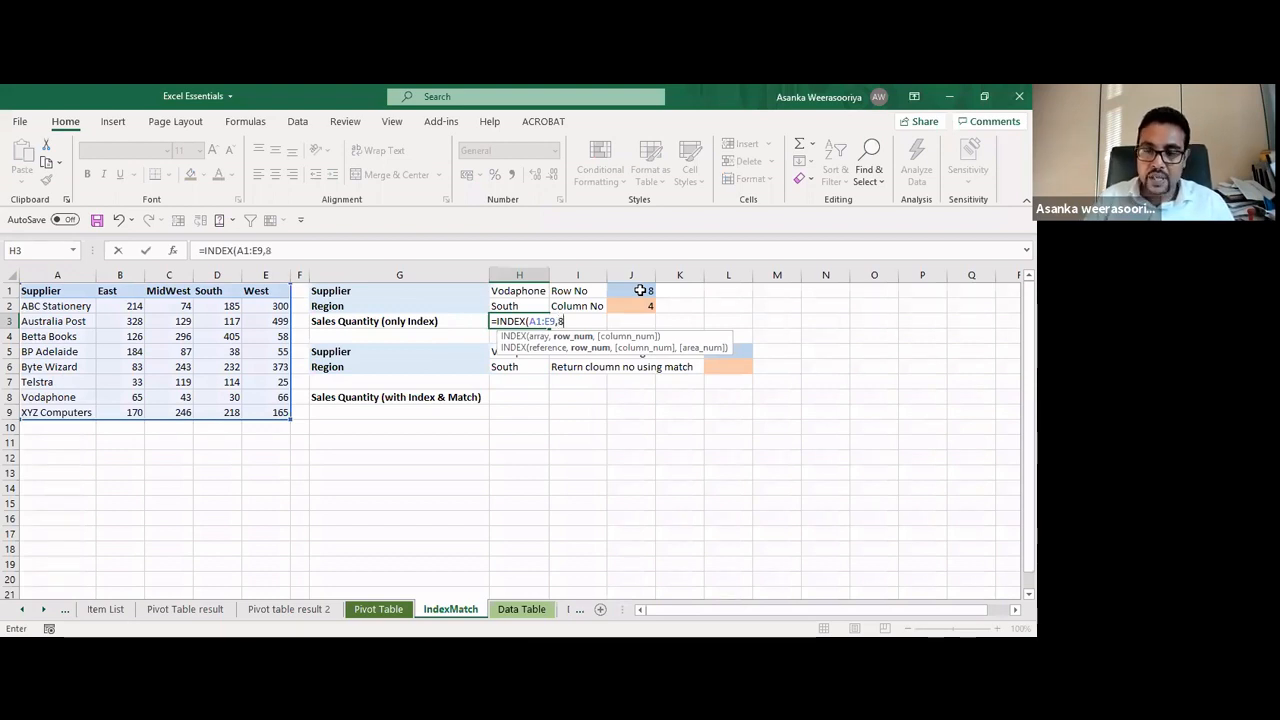
{"action": "type", "text": ","}
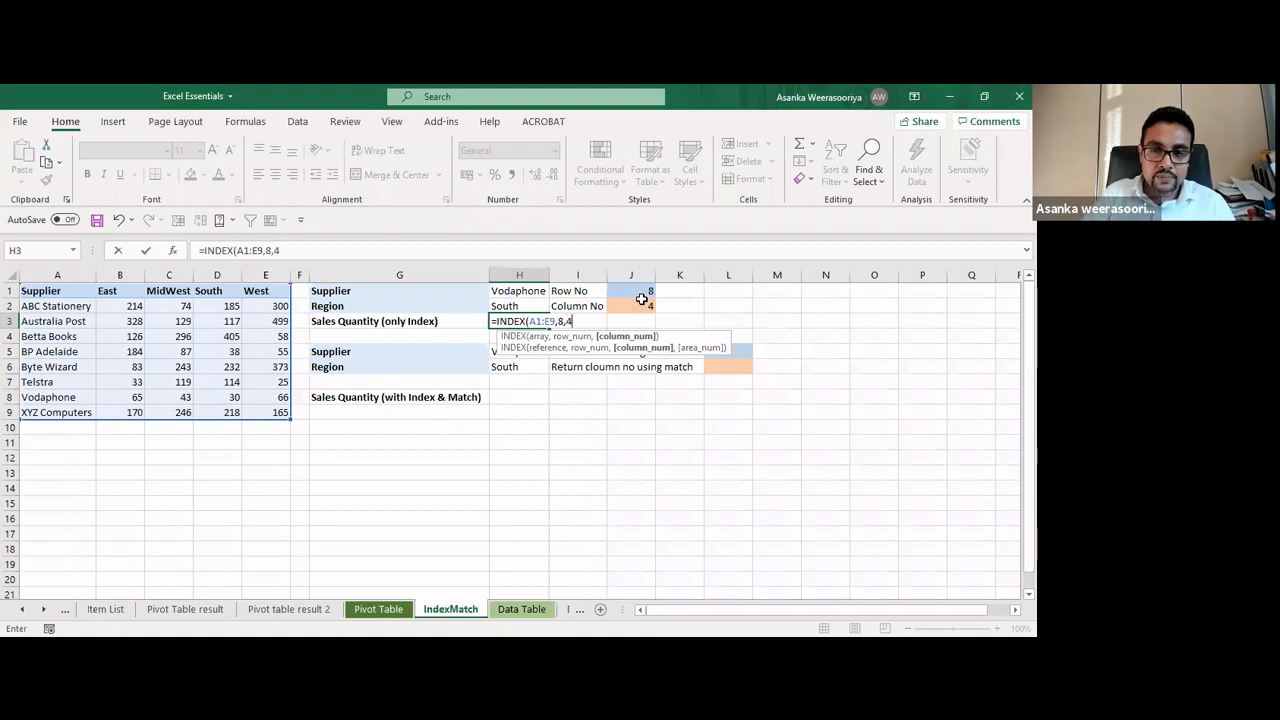
{"action": "type", "text": "4)"}
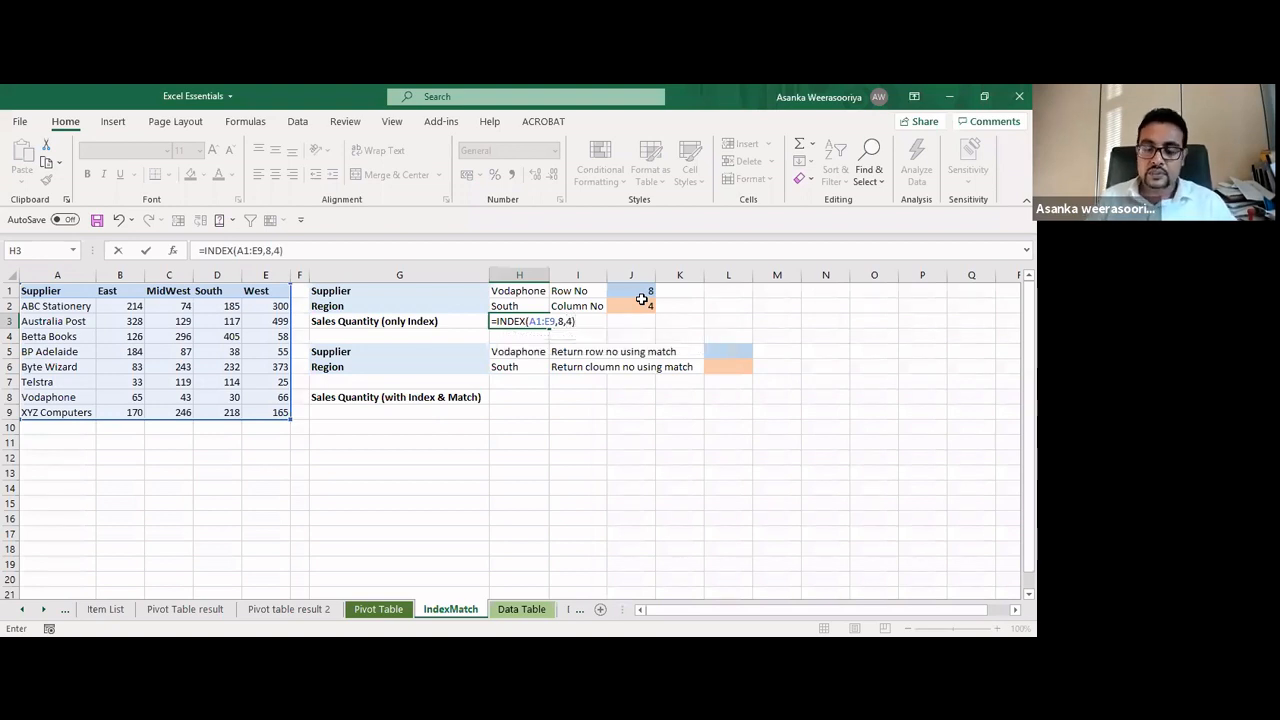
{"action": "key", "text": "Return"}
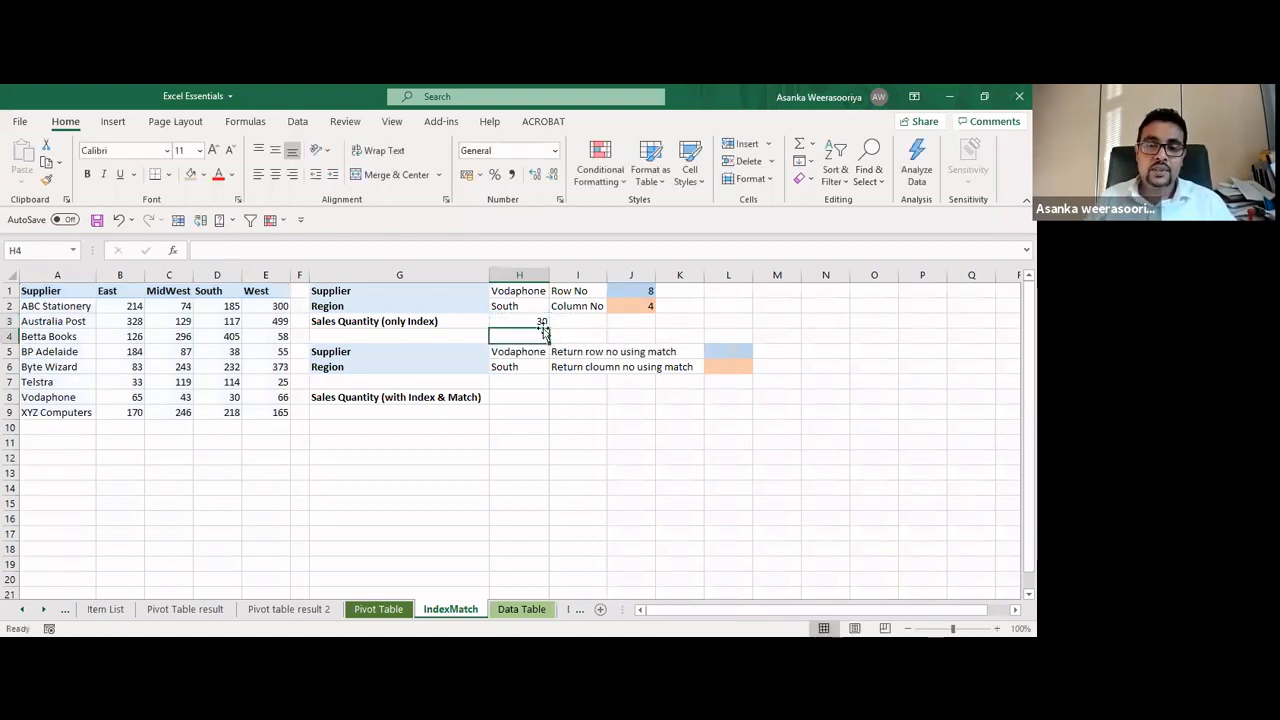
Compare the INDEX result in H3 with the Vodaphone–South quantity in D8 and review the formula's arguments
{"action": "left_click", "coordinate": [538, 320]}
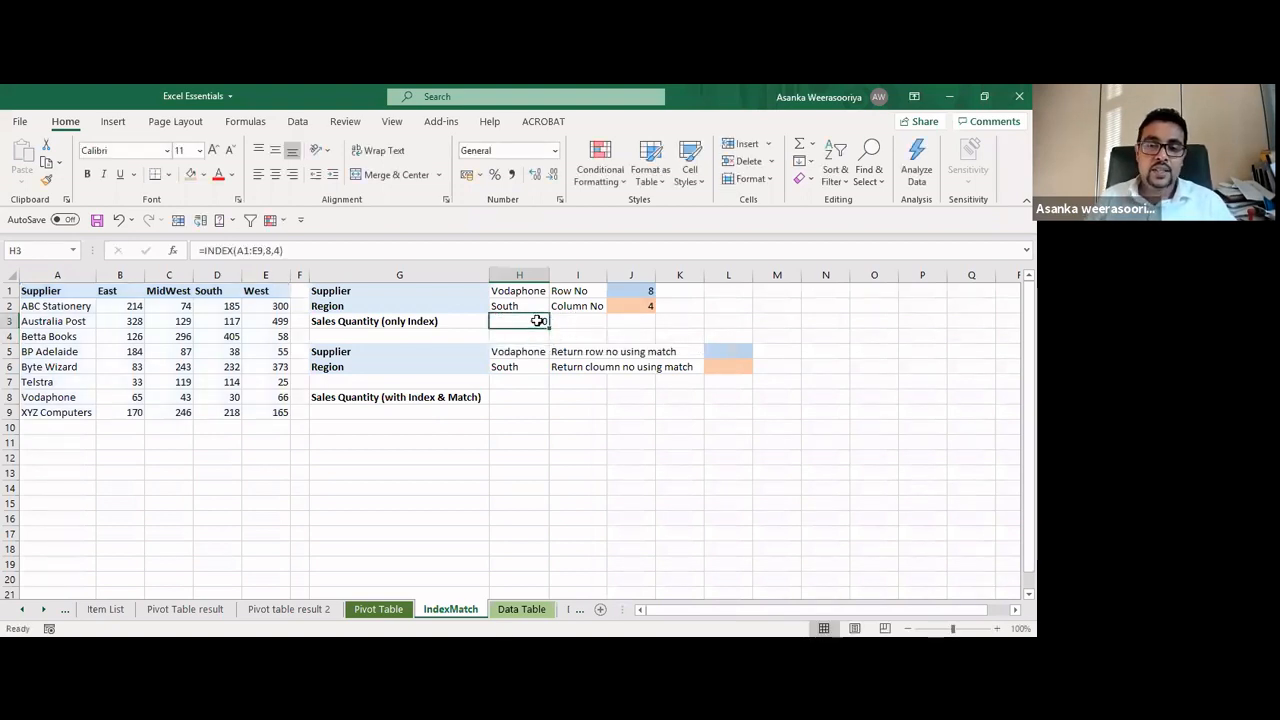
{"action": "left_click", "coordinate": [224, 398]}
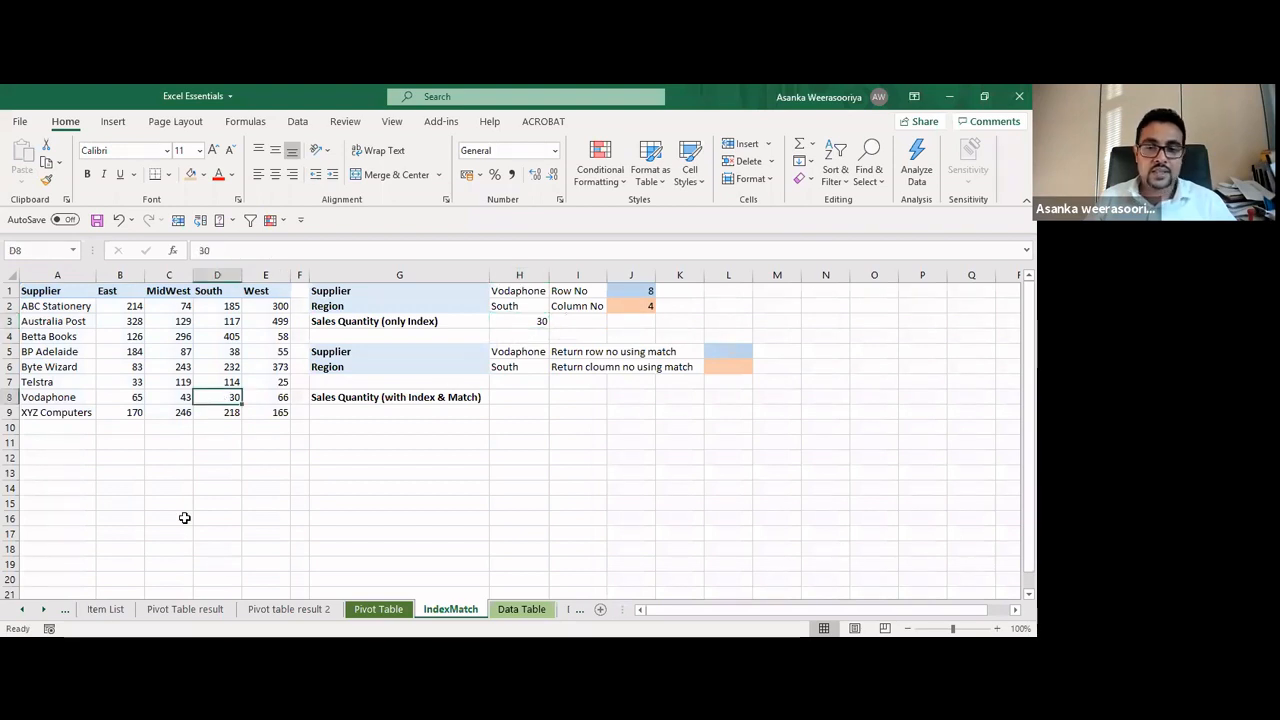
{"action": "double_click", "coordinate": [524, 321]}
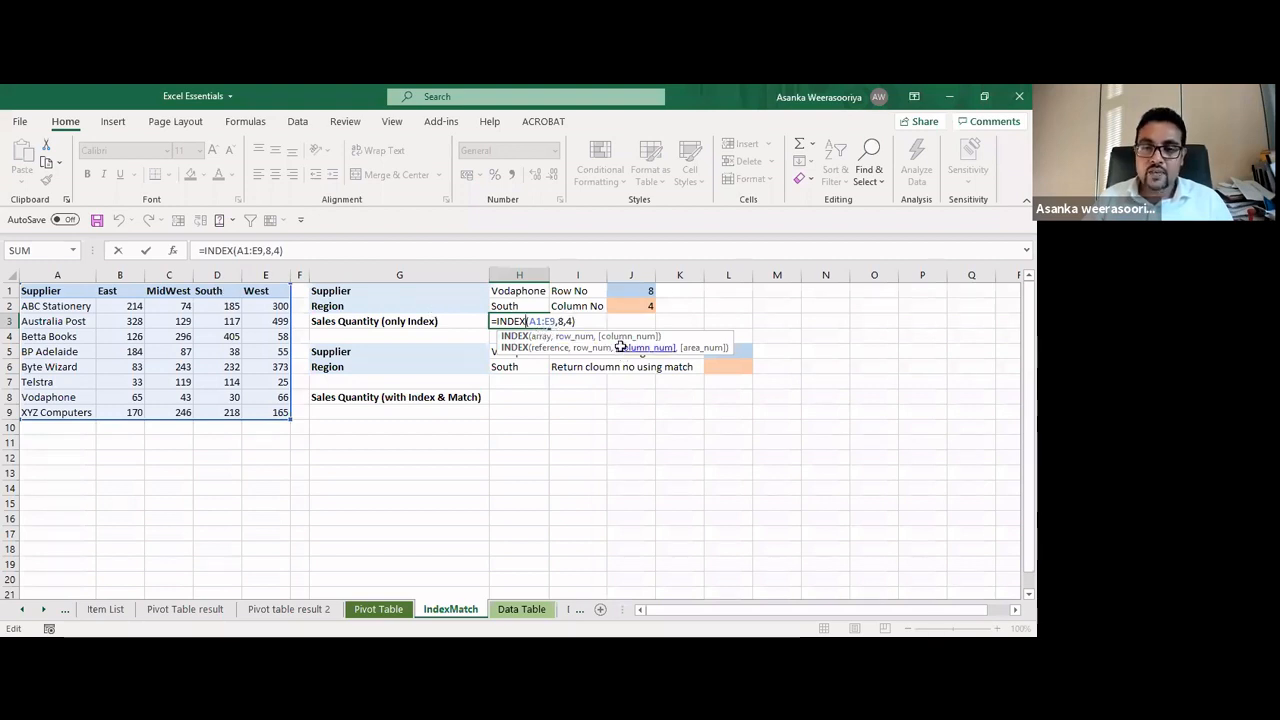
{"action": "key", "text": "Return"}
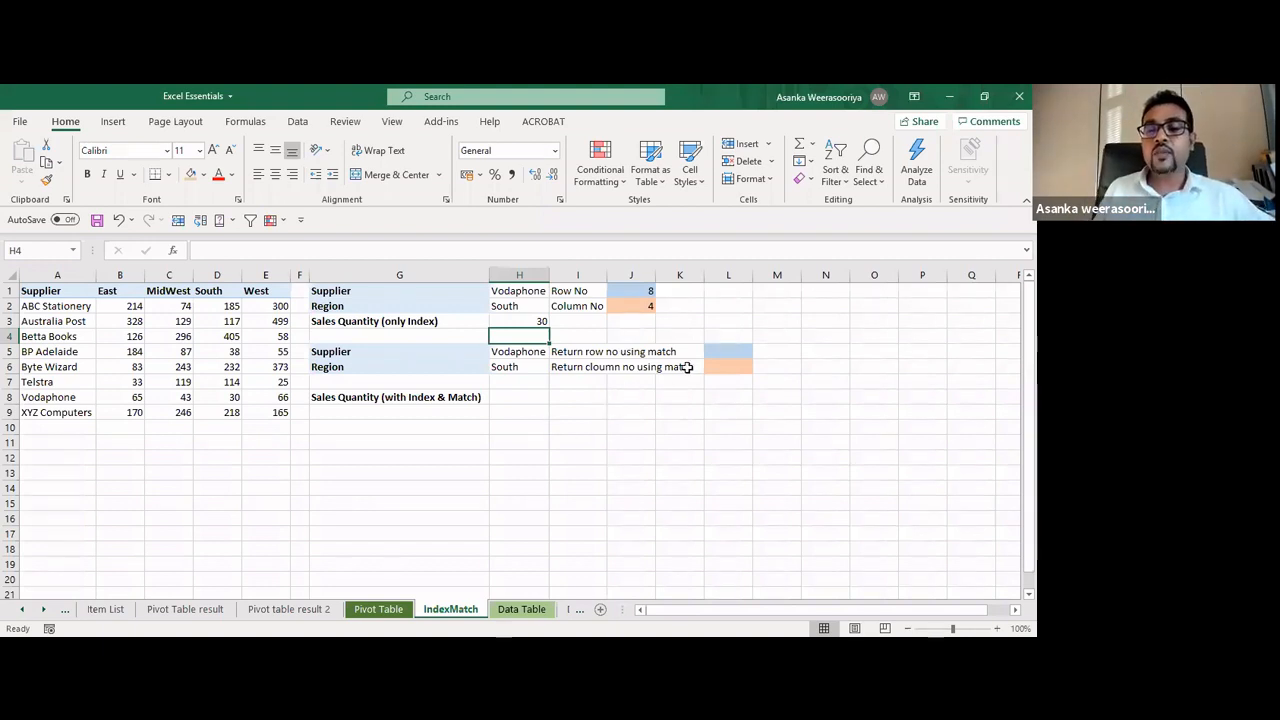
{"action": "left_click", "coordinate": [714, 349]}
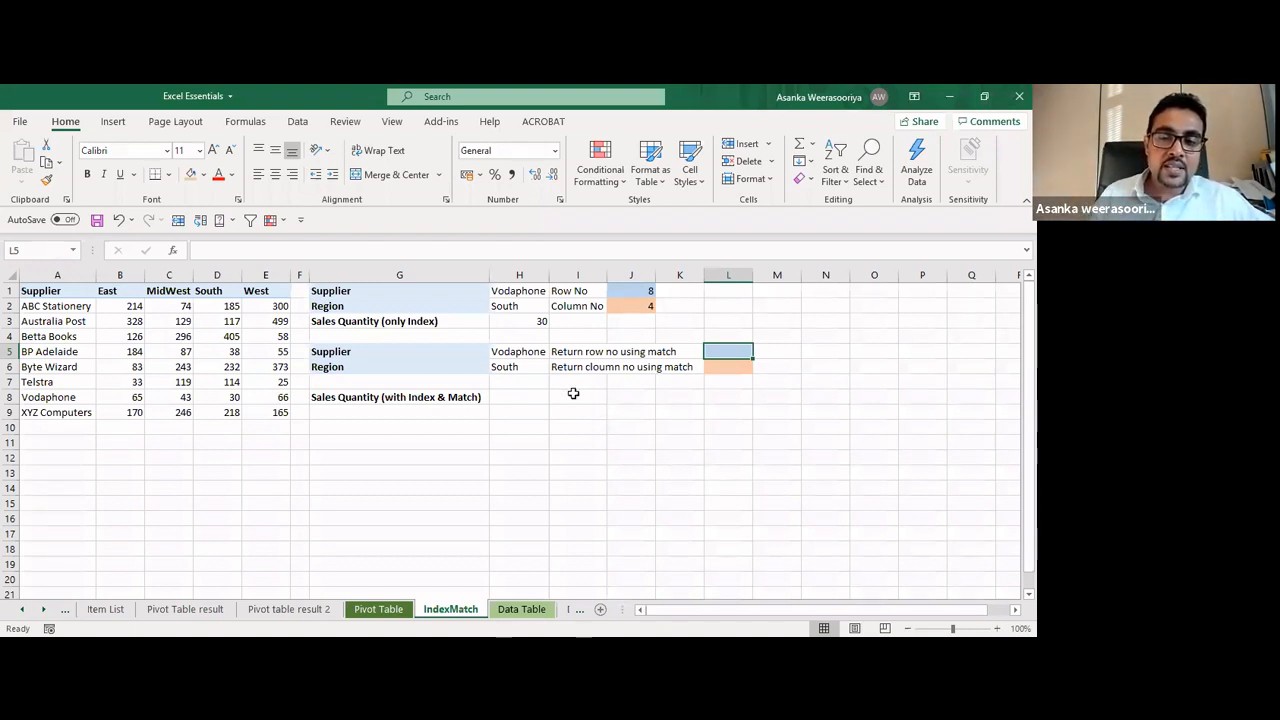
{"action": "double_click", "coordinate": [542, 320]}
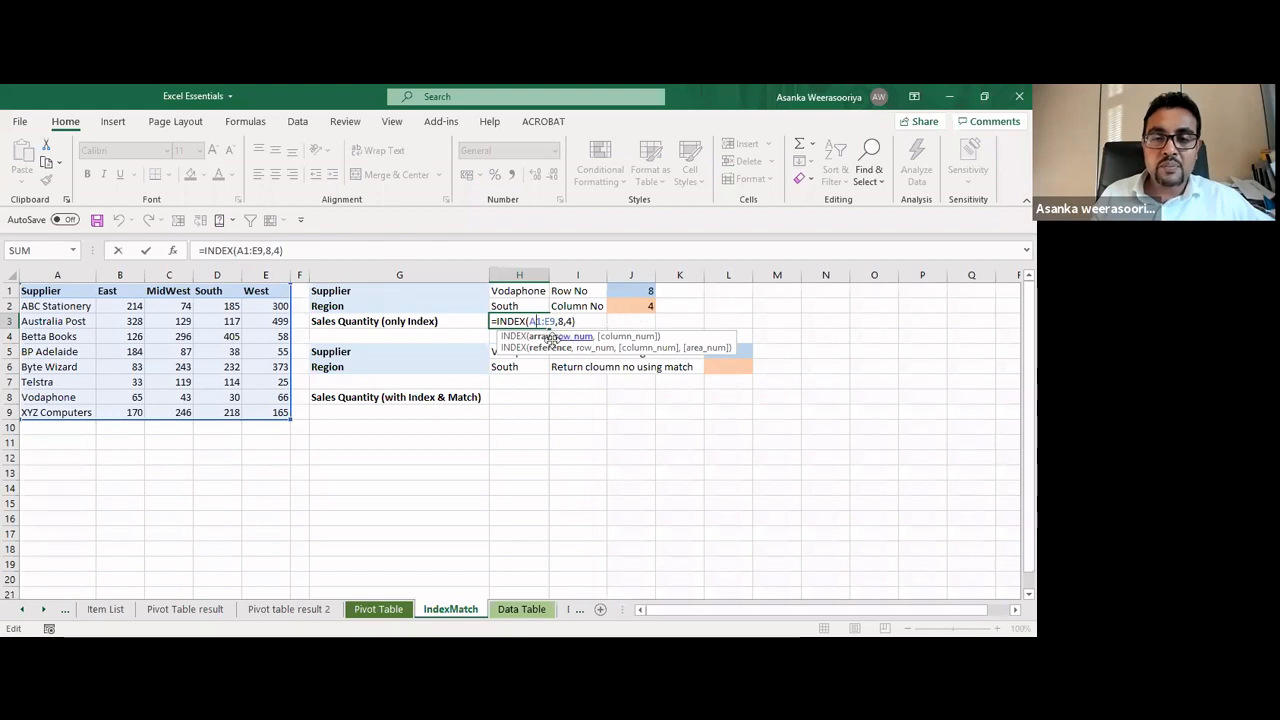
{"action": "key", "text": "Return"}
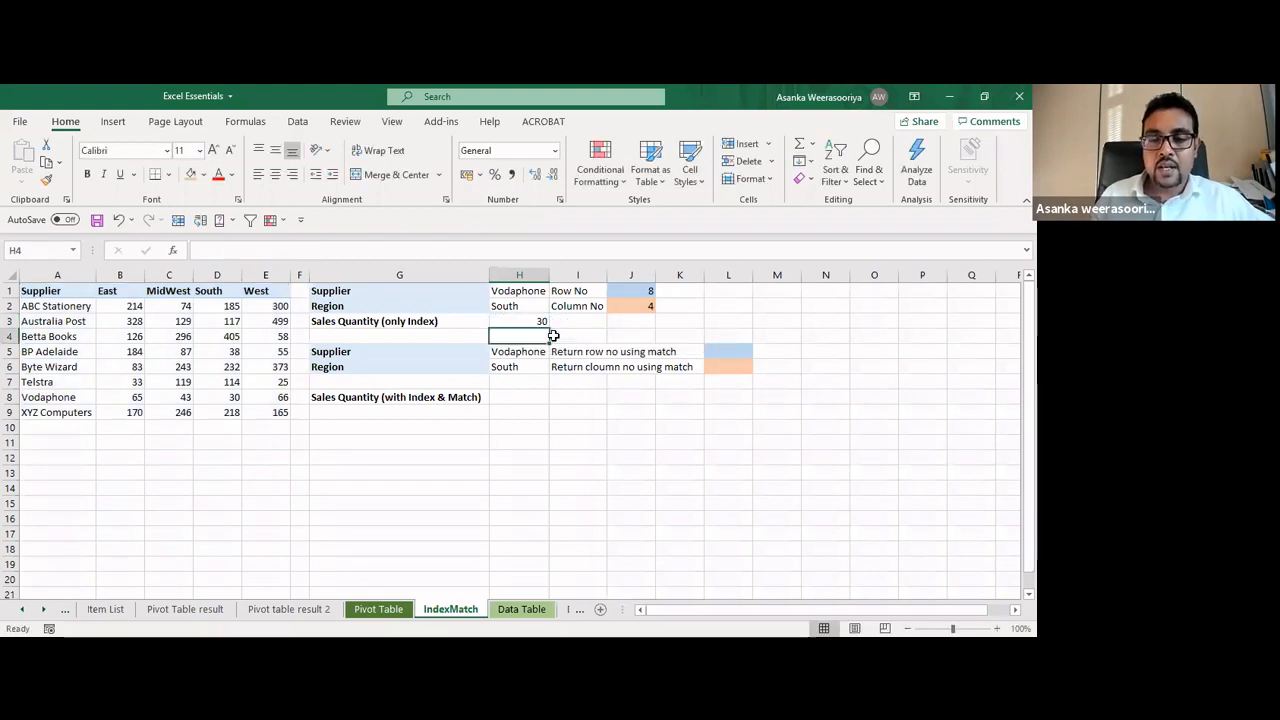
Enter =MATCH(H5,A1:A9,0) in L5 to return the row number for supplier Vodaphone with an exact match
{"action": "left_click", "coordinate": [738, 355]}
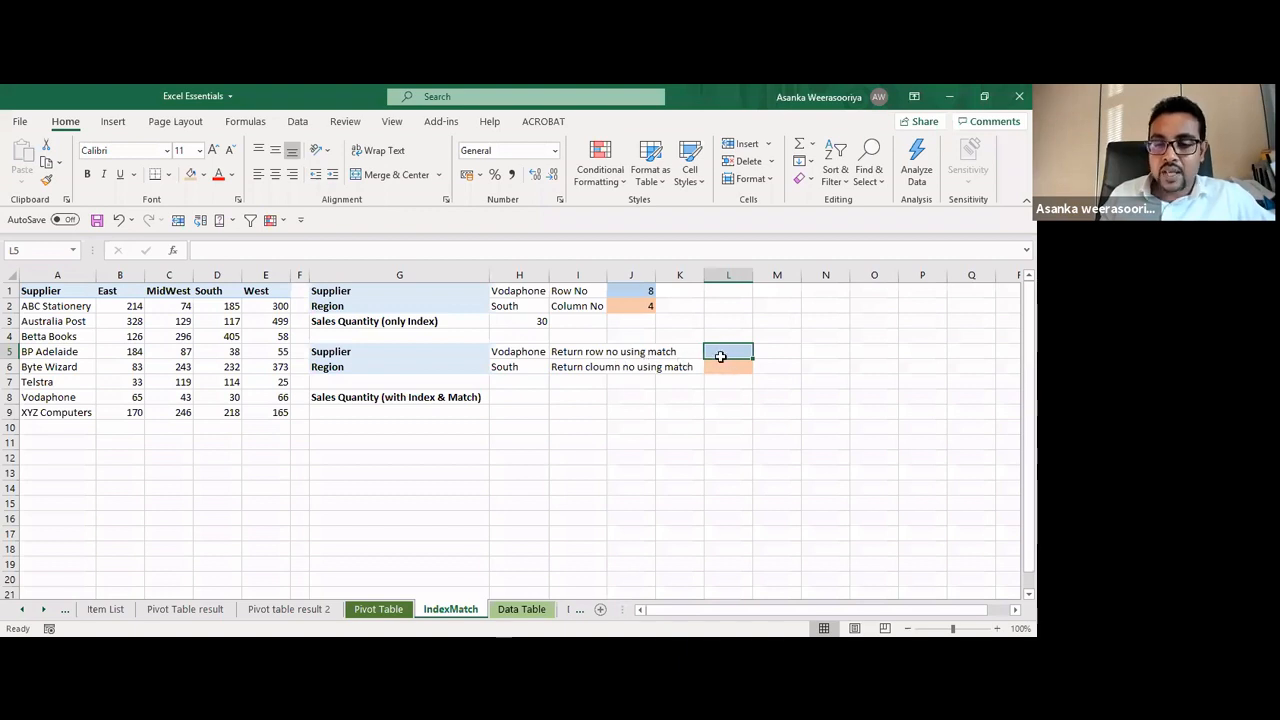
{"action": "type", "text": "="}
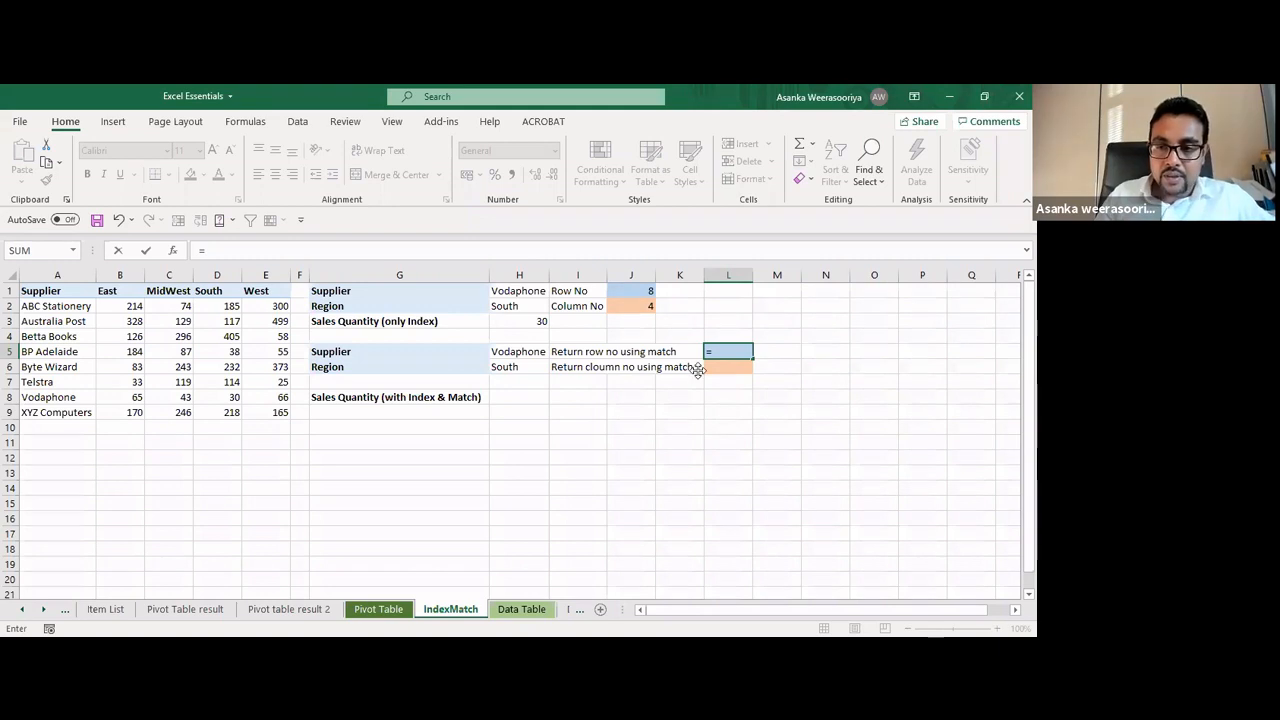
{"action": "type", "text": "match"}
{"action": "key", "text": "Tab"}
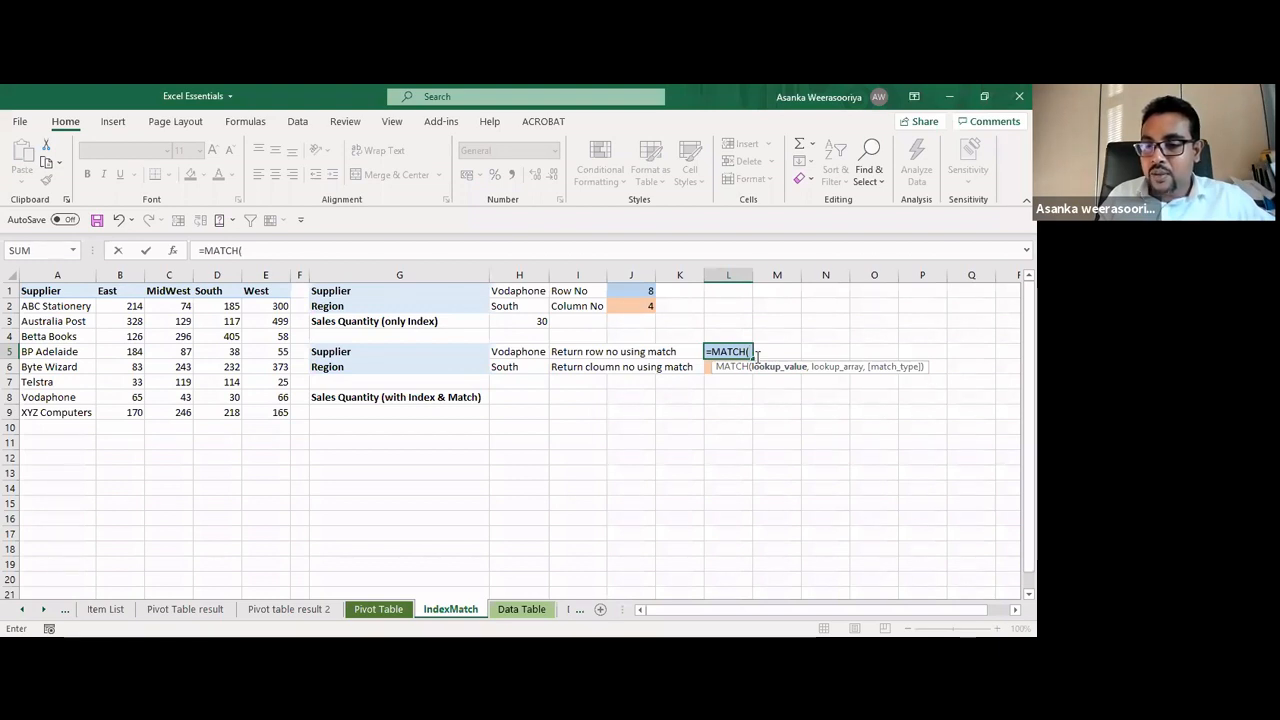
{"action": "left_click", "coordinate": [531, 351]}
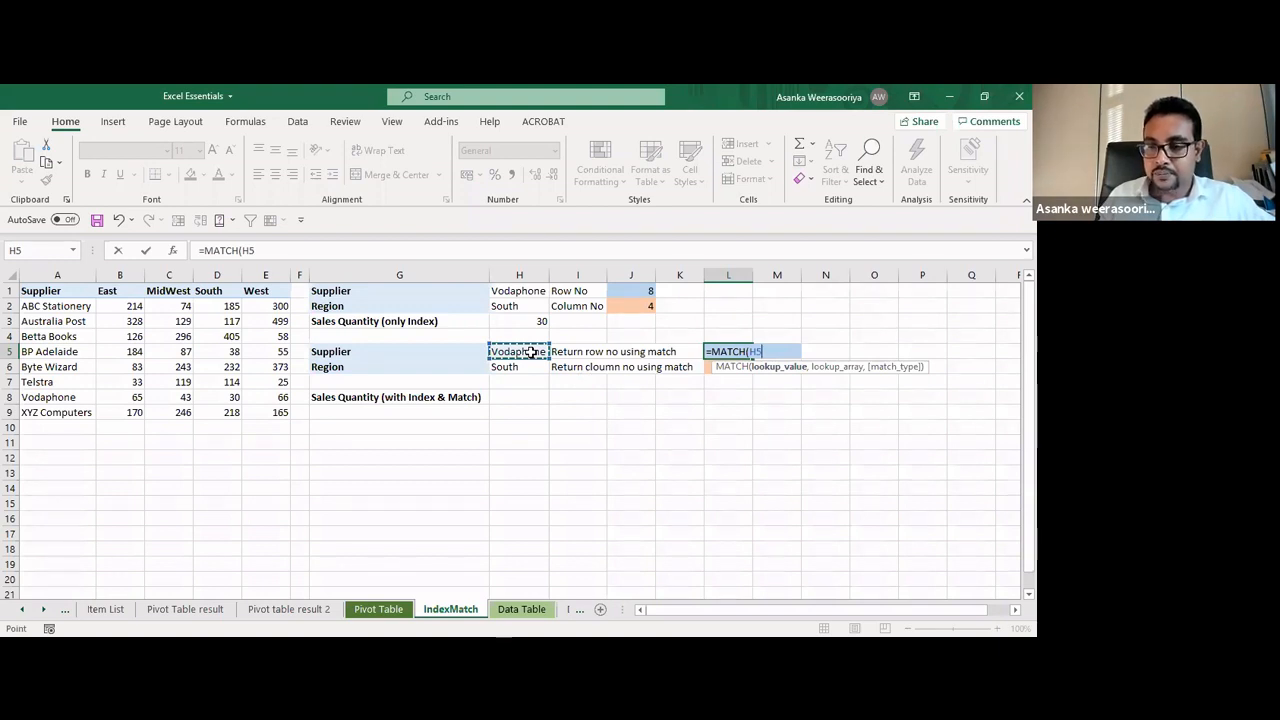
{"action": "type", "text": ","}
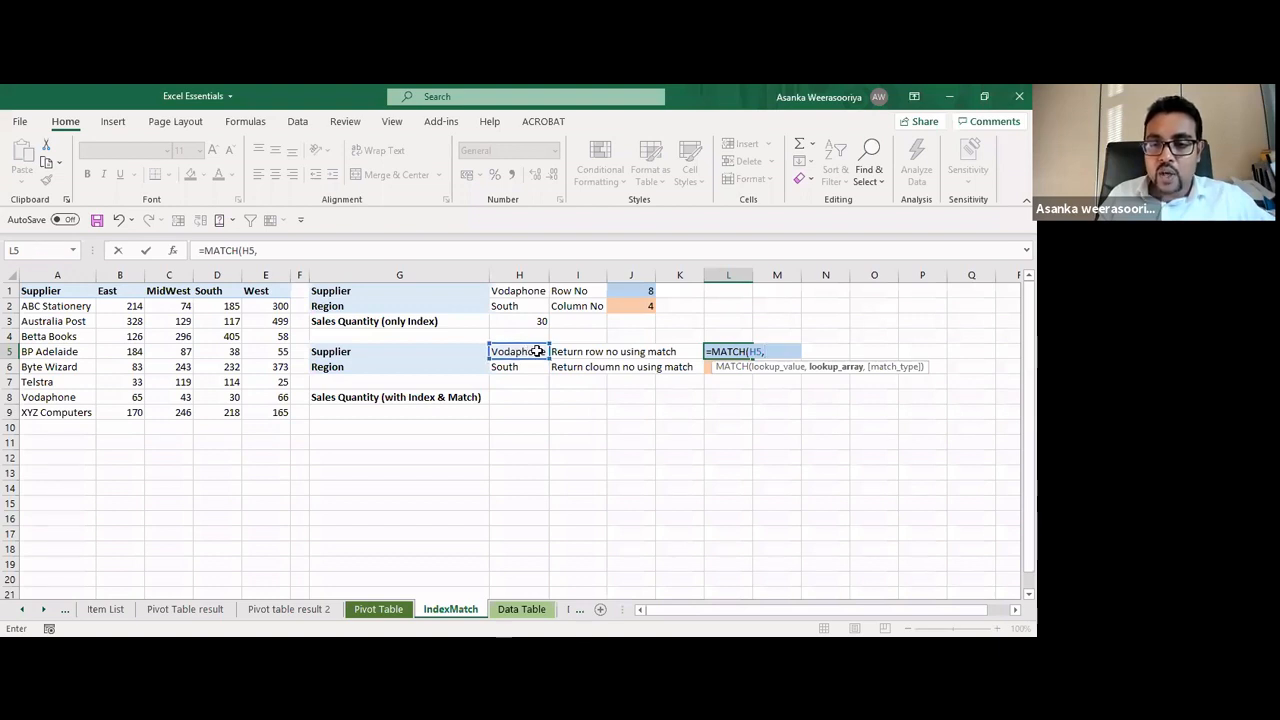
{"action": "left_click", "coordinate": [71, 288]}
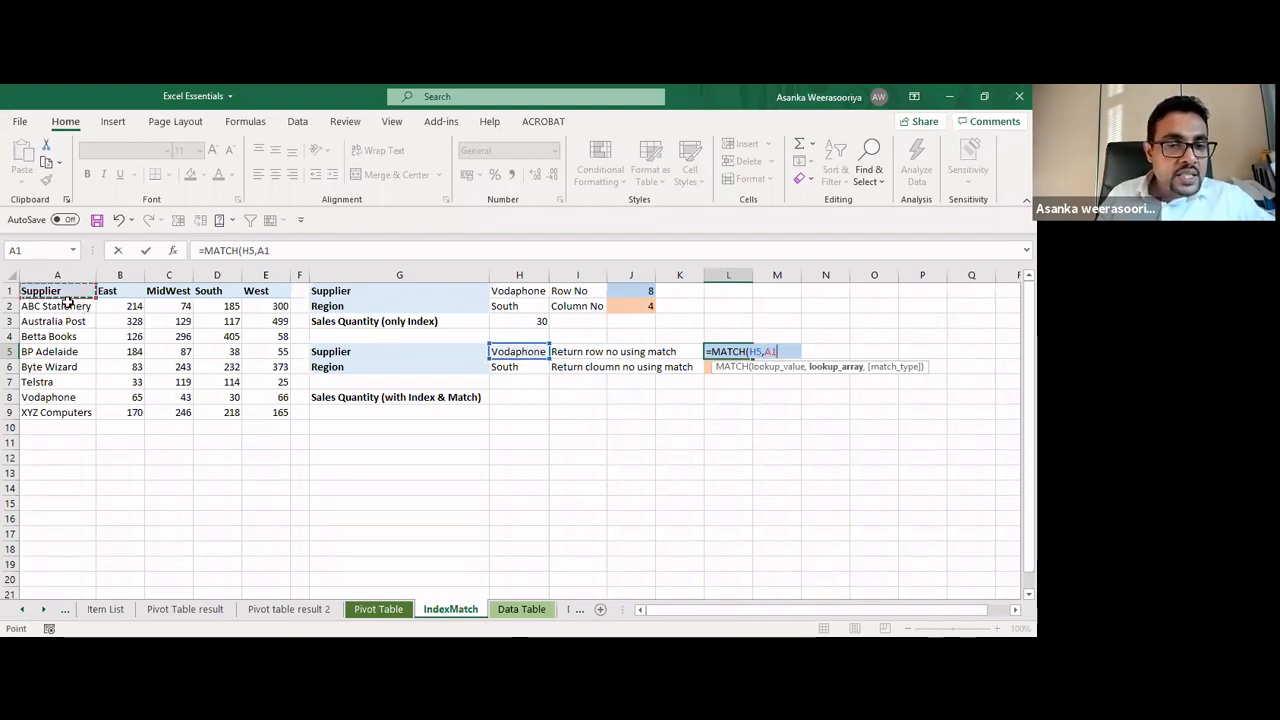
{"action": "left_click_drag", "start_coordinate": [68, 300], "coordinate": [71, 400]}
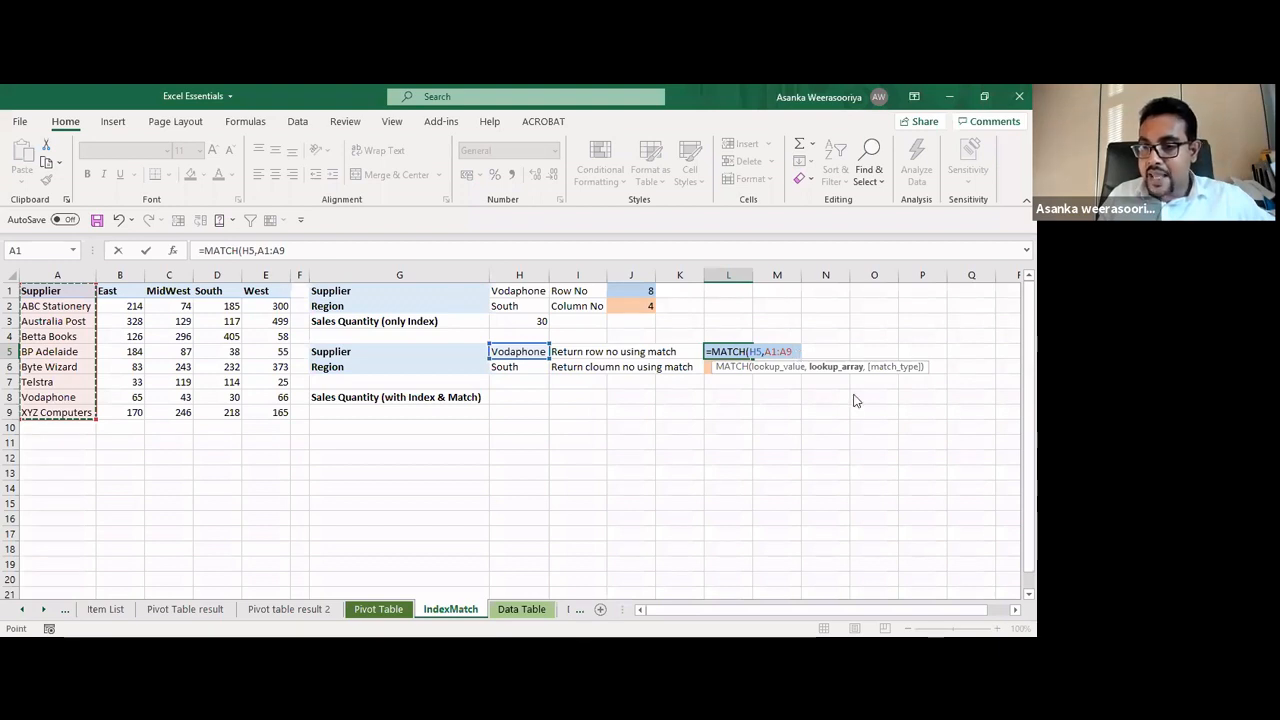
{"action": "type", "text": ","}
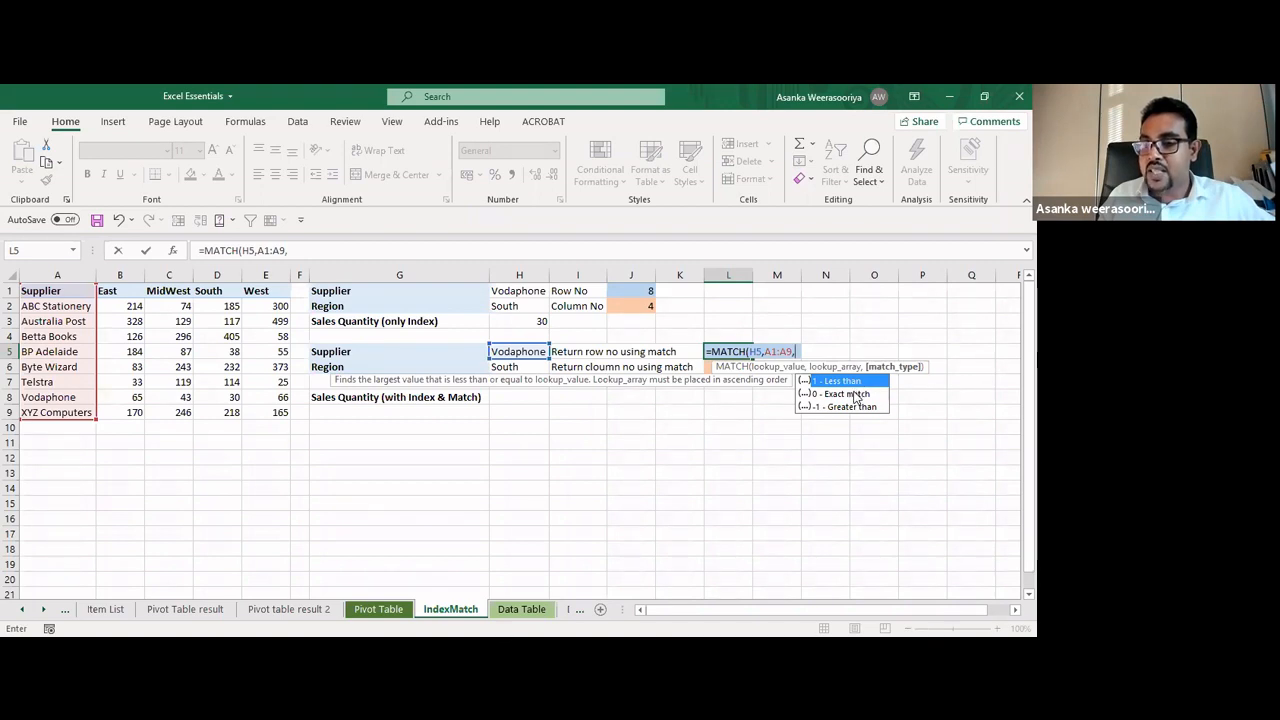
{"action": "double_click", "coordinate": [855, 396]}
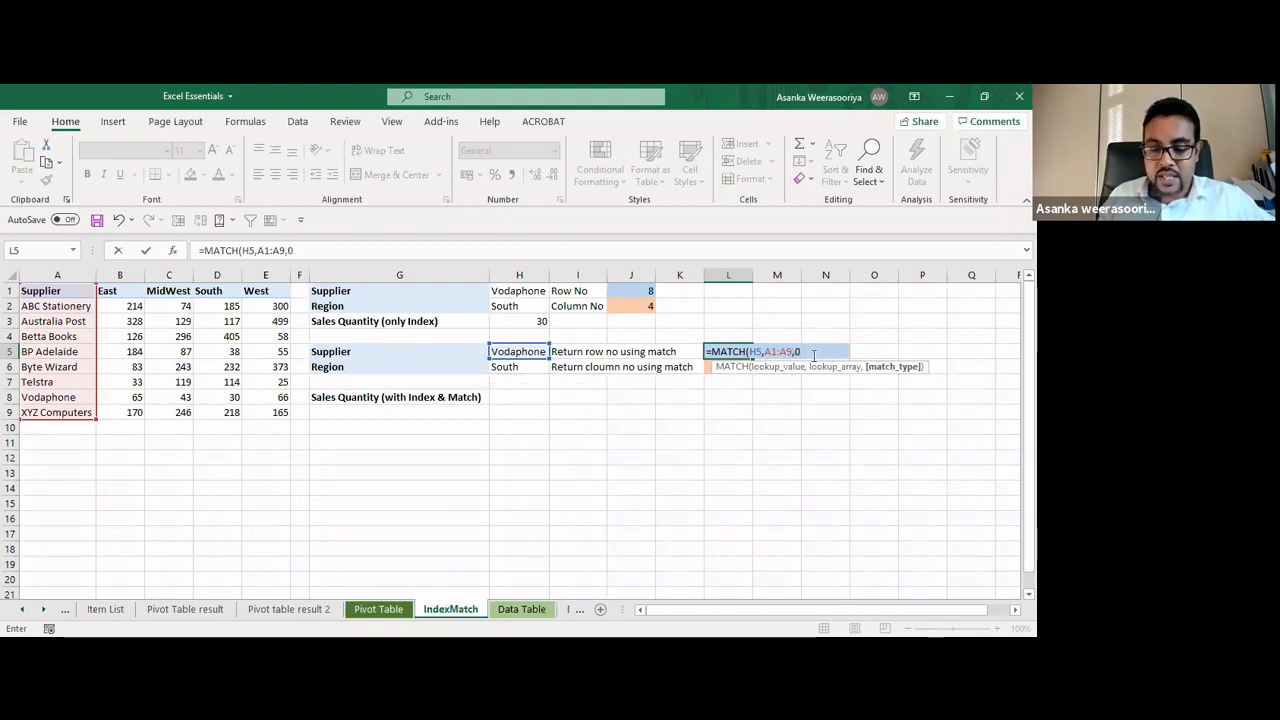
{"action": "type", "text": ")"}
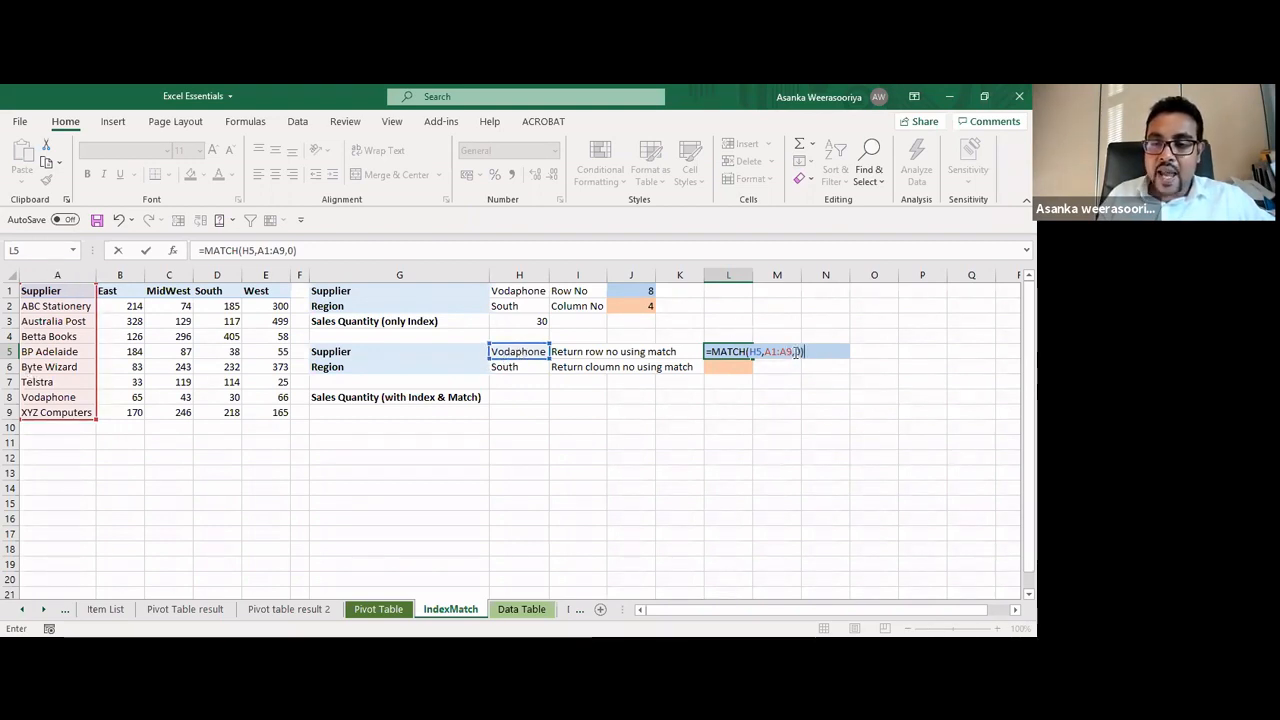
{"action": "key", "text": "Return"}
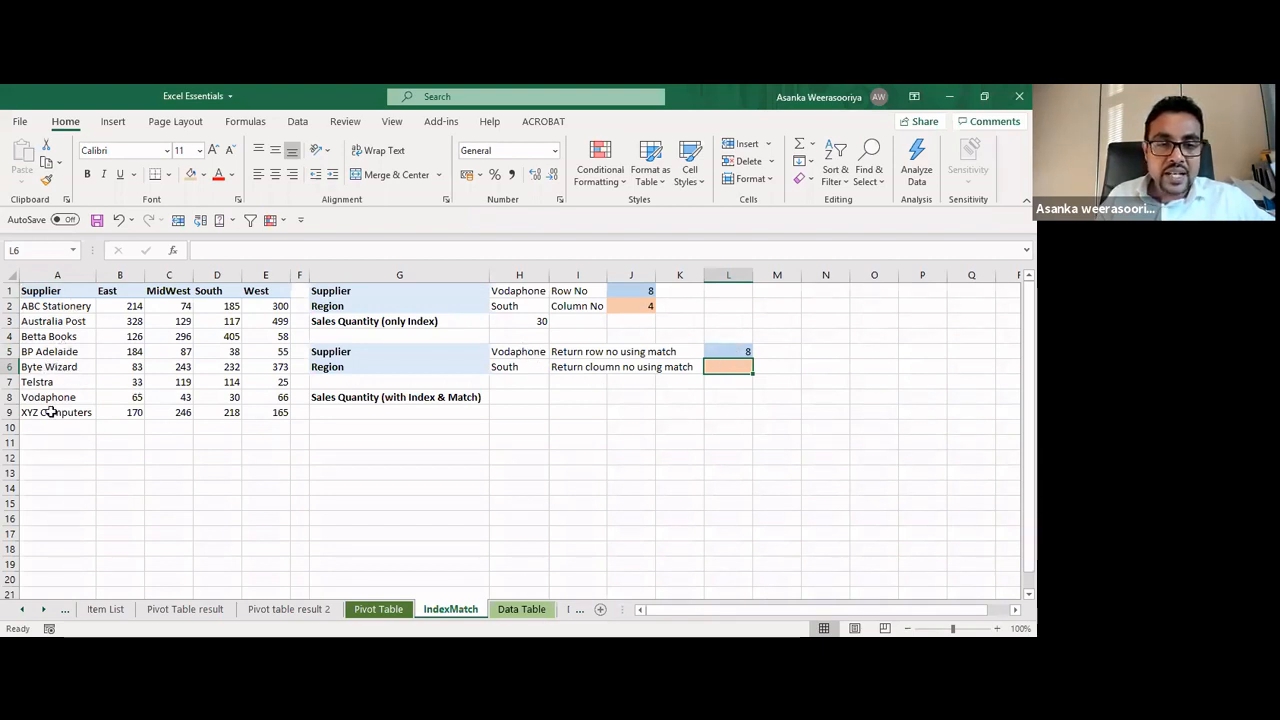
Review the supplier range A1:A9 used by the MATCH formula in L5, and the table's heading range A1:E1
{"action": "left_click_drag", "start_coordinate": [61, 290], "coordinate": [57, 412]}
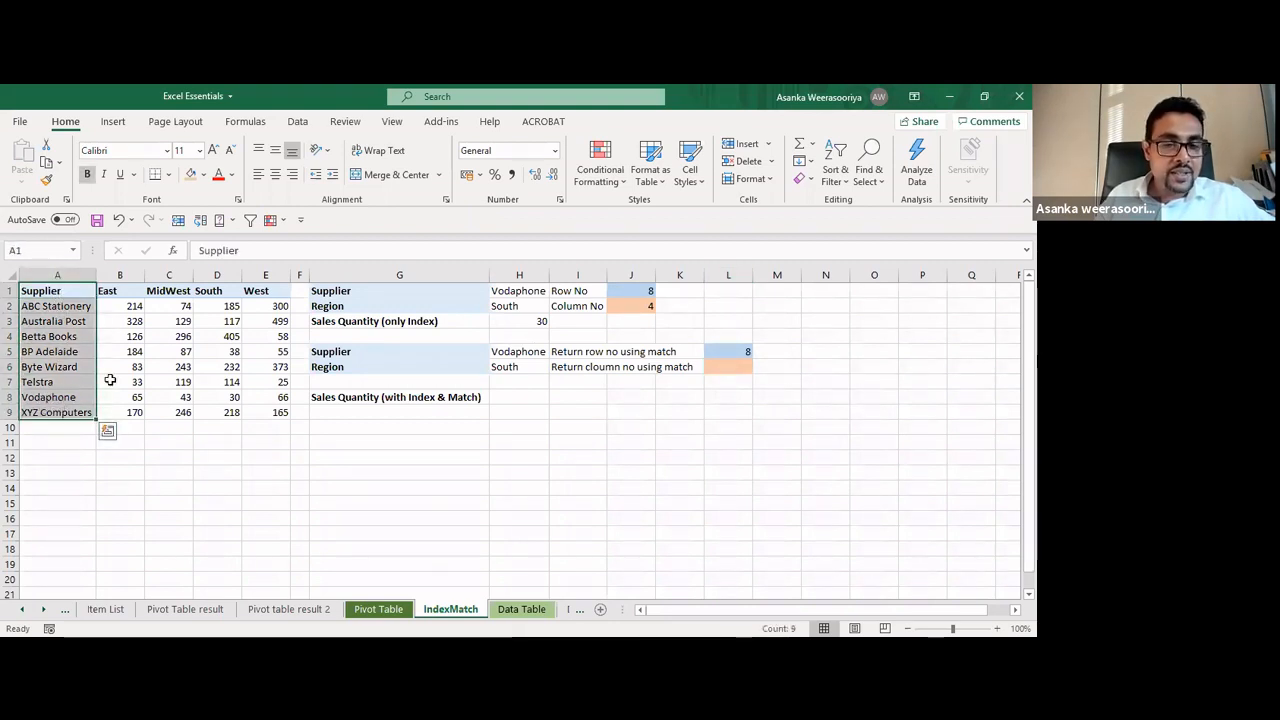
{"action": "left_click", "coordinate": [728, 353]}
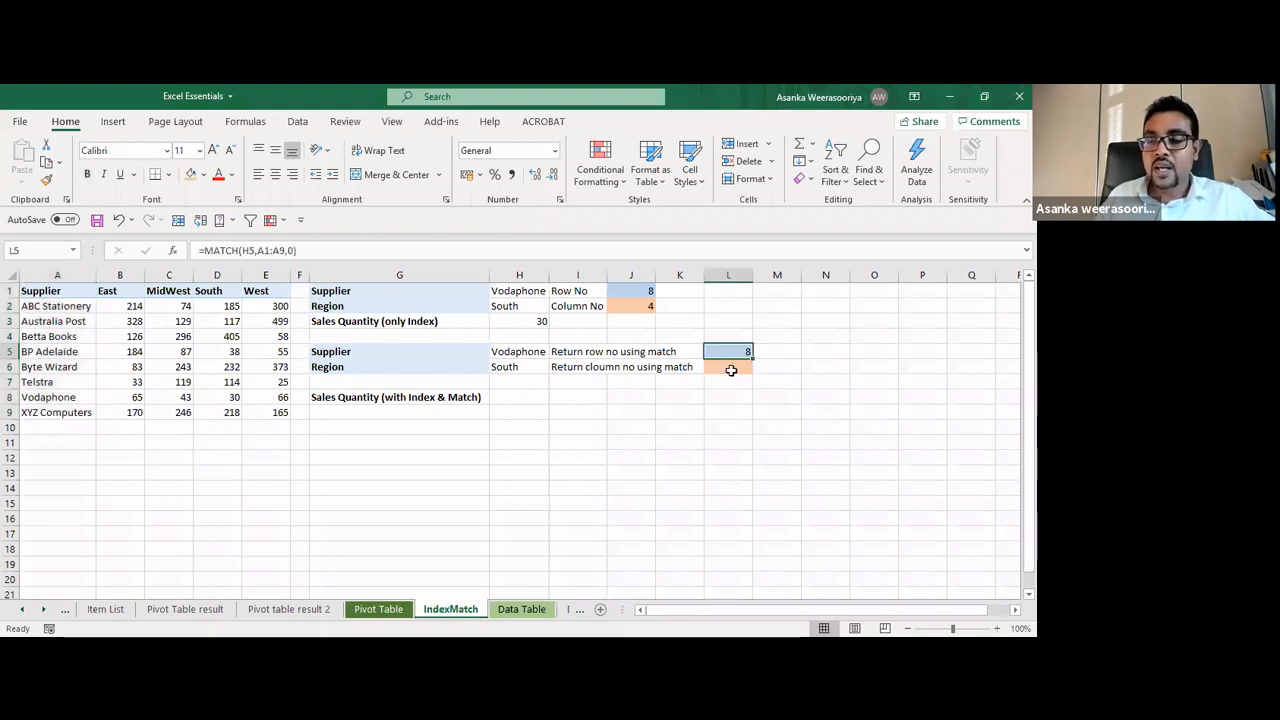
{"action": "left_click", "coordinate": [75, 291]}
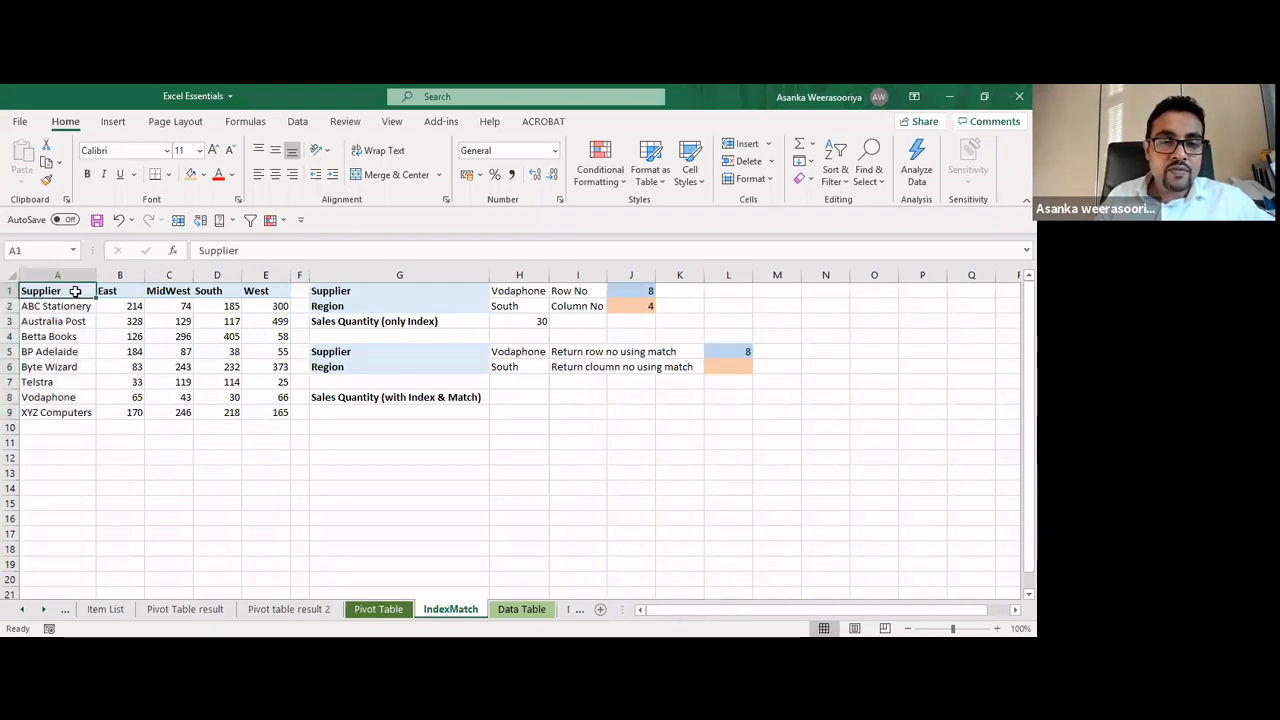
{"action": "left_click_drag", "start_coordinate": [75, 291], "coordinate": [250, 290]}
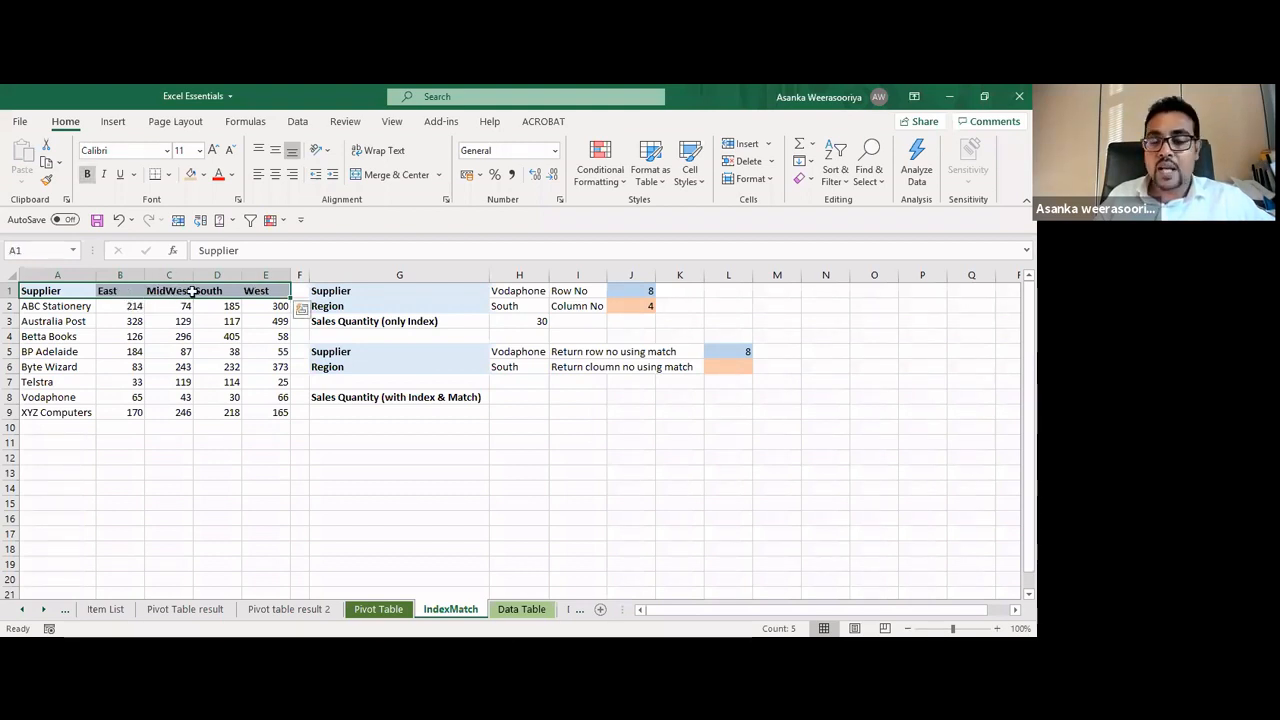
Begin a MATCH formula in L6 to return the region's column number
{"action": "left_click", "coordinate": [735, 366]}
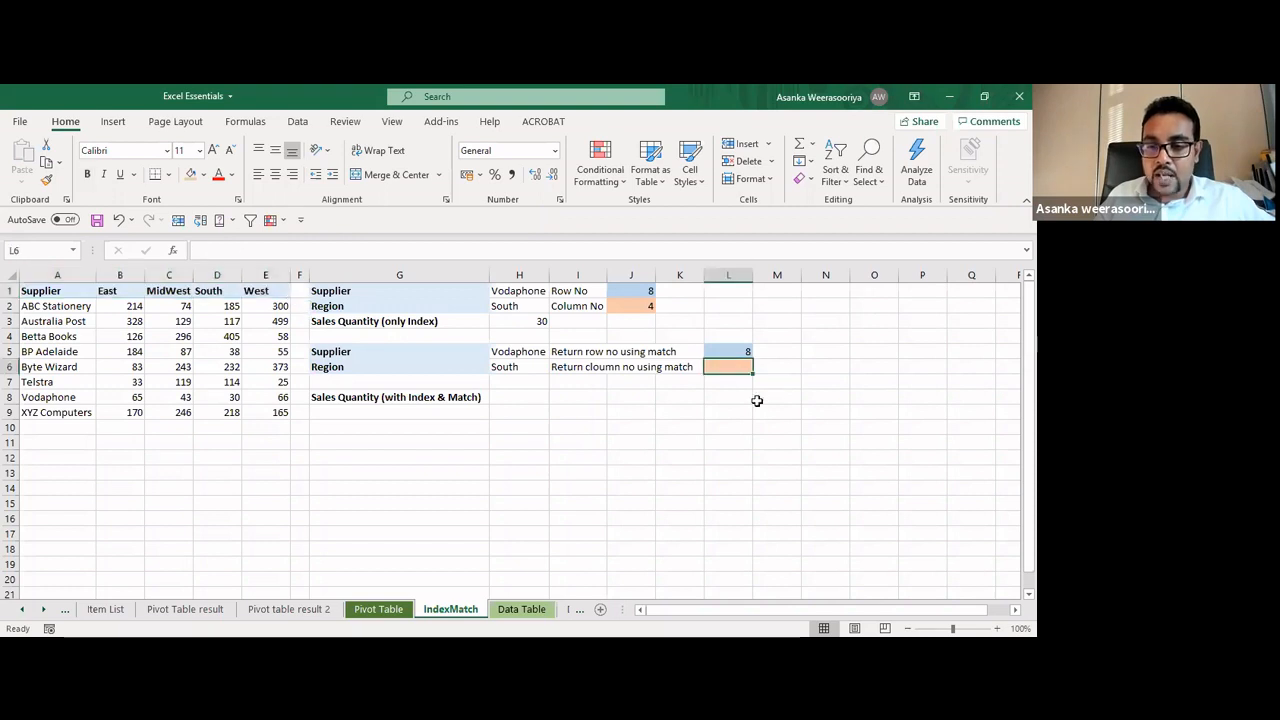
{"action": "type", "text": "="}
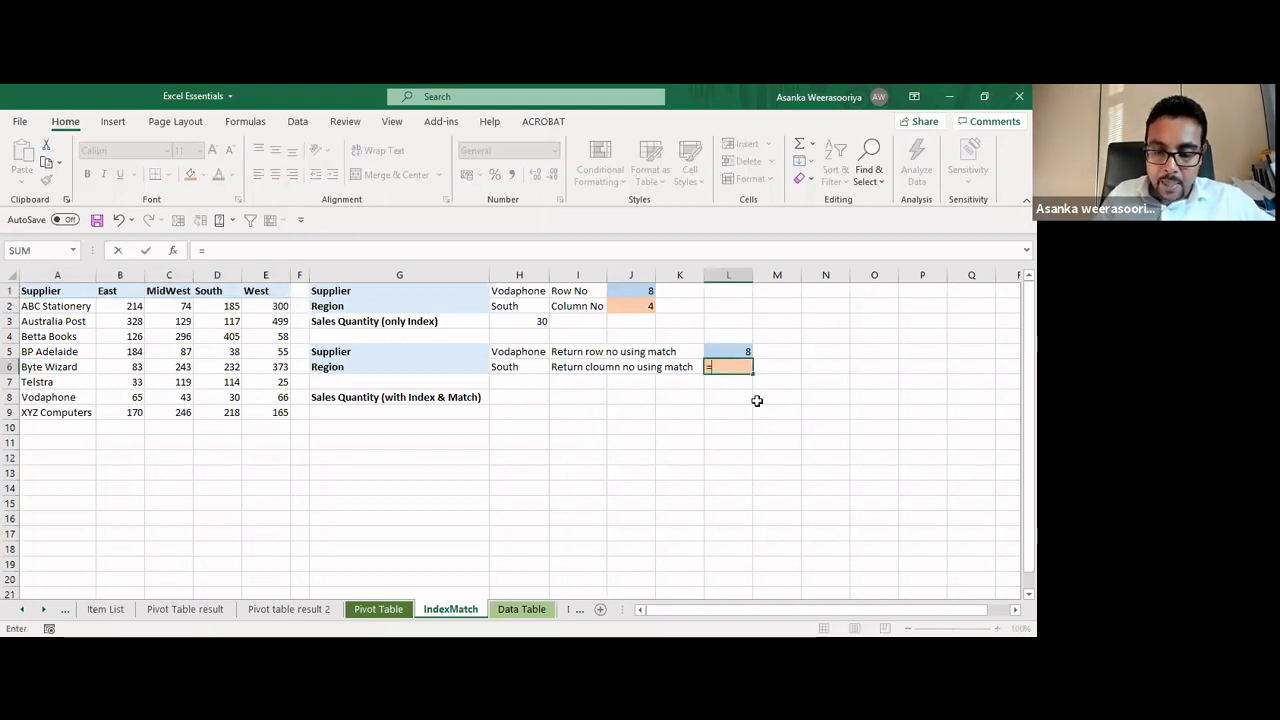
{"action": "type", "text": "match"}
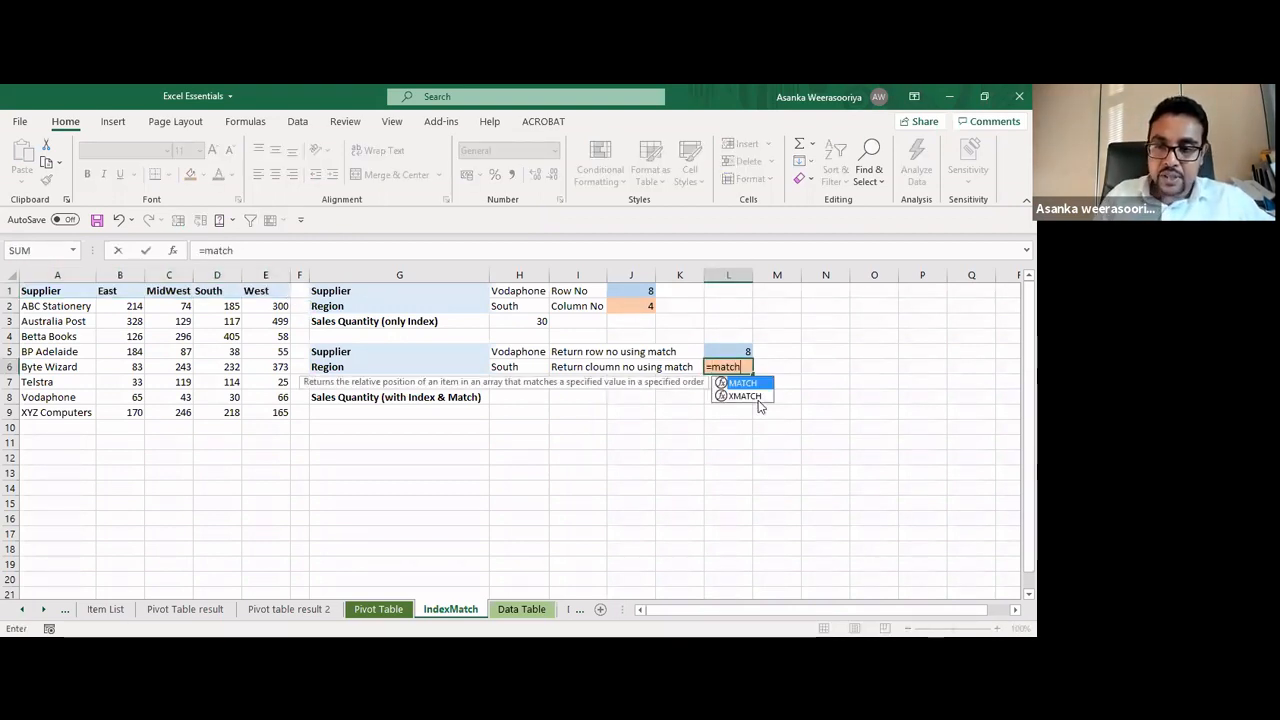
{"action": "key", "text": "Tab"}
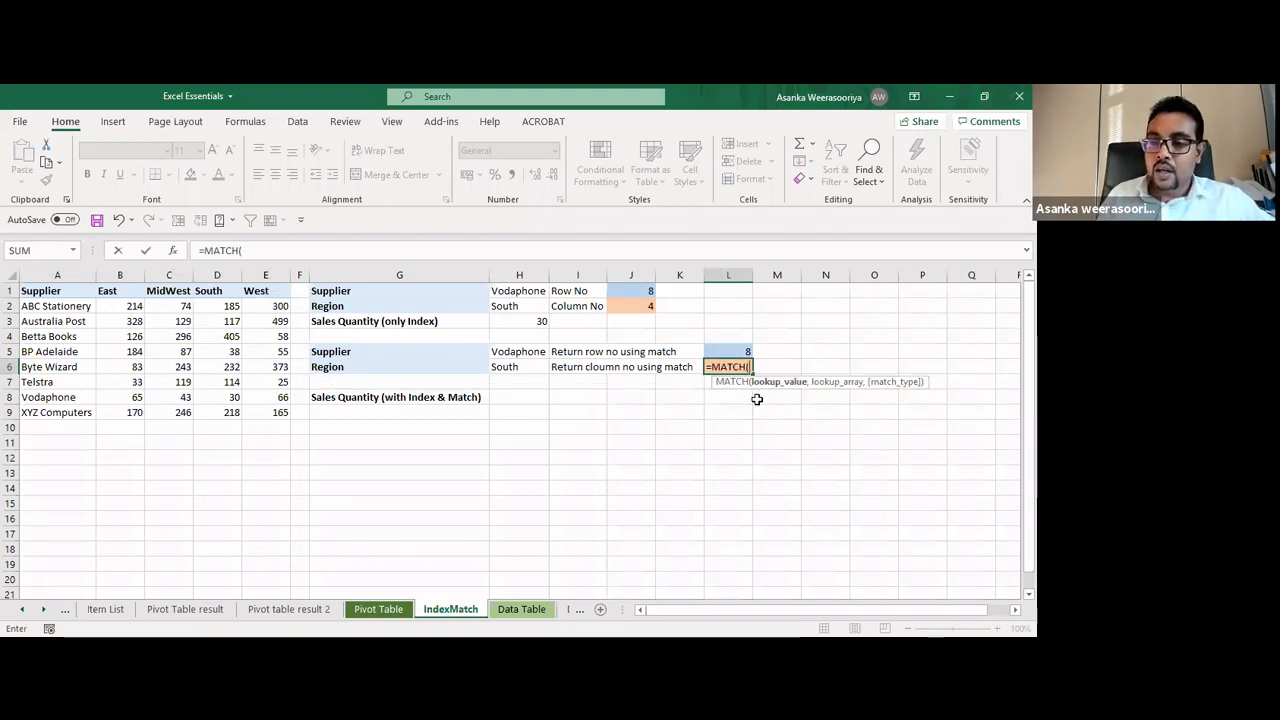
{"action": "left_click", "coordinate": [92, 293]}
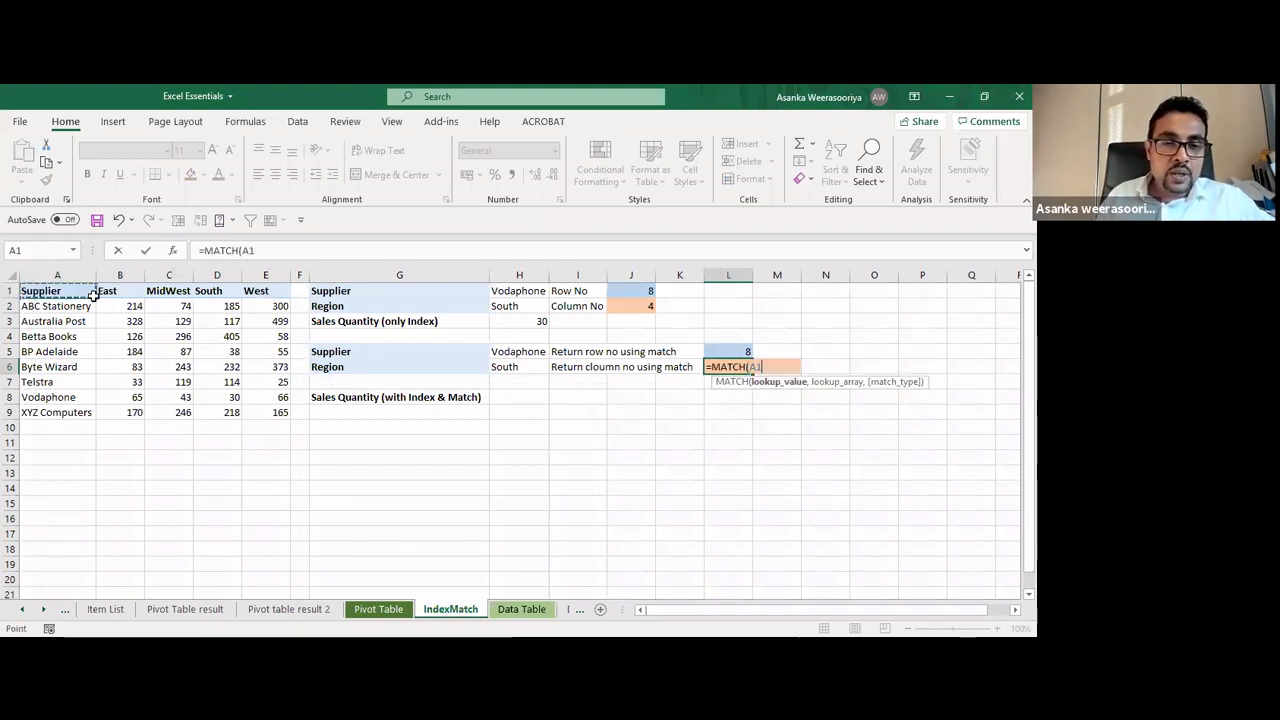
{"action": "key", "text": "ctrl+shift+Right"}
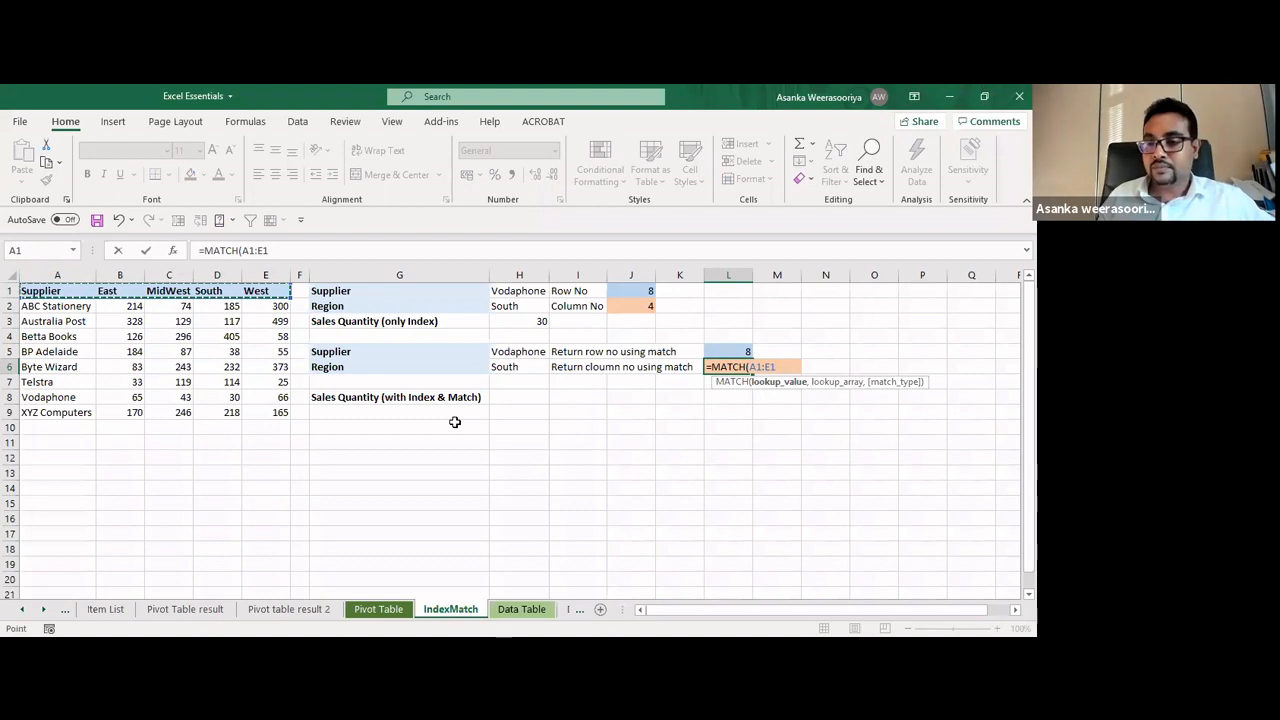
{"action": "type", "text": ","}
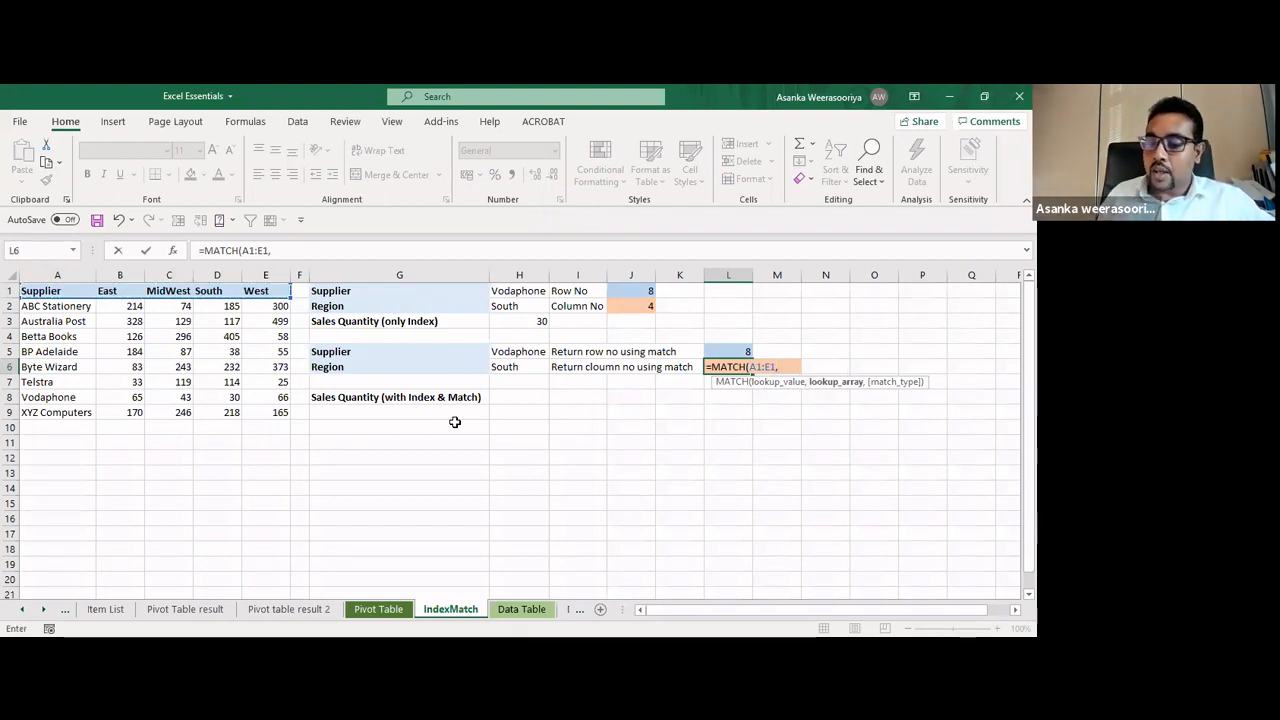
{"action": "key", "text": "BackSpace"}
{"action": "key", "text": "BackSpace"}
{"action": "key", "text": "BackSpace"}
{"action": "key", "text": "BackSpace"}
{"action": "key", "text": "BackSpace"}
{"action": "key", "text": "BackSpace"}
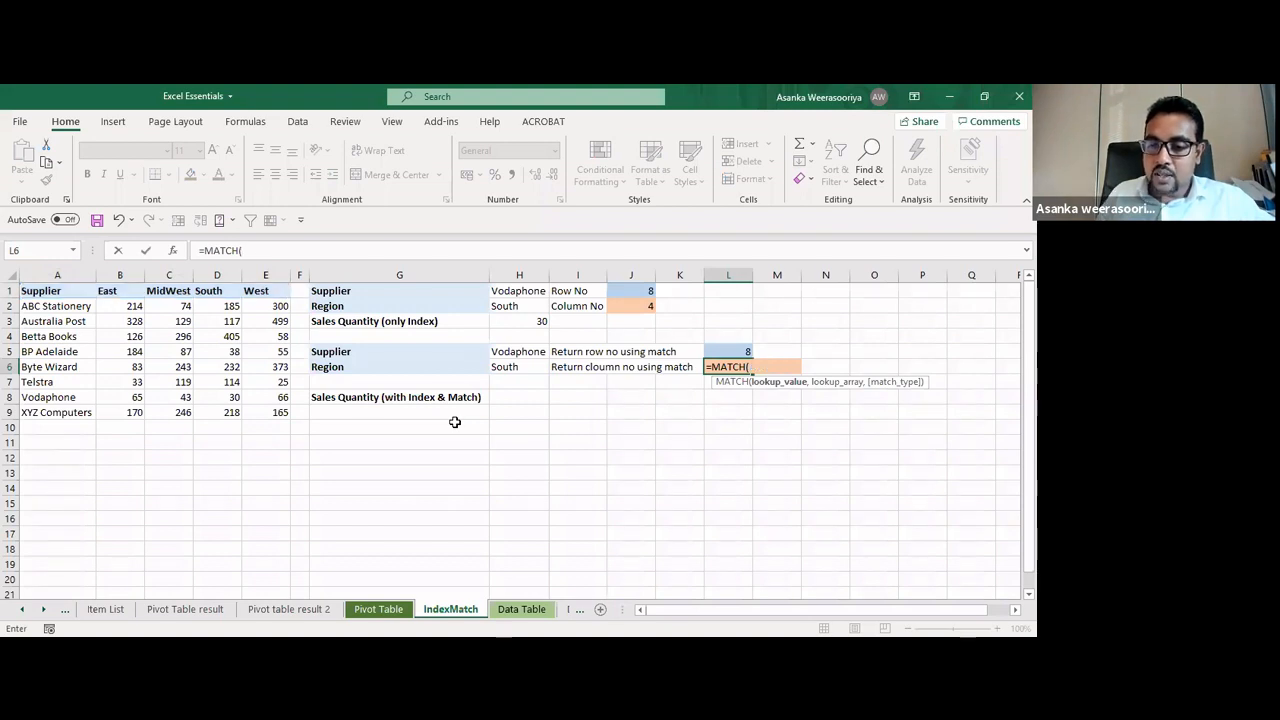
Complete the L6 formula as =MATCH(H6,A1:E1,0) to find the column number for South with an exact match
{"action": "left_click", "coordinate": [505, 367]}
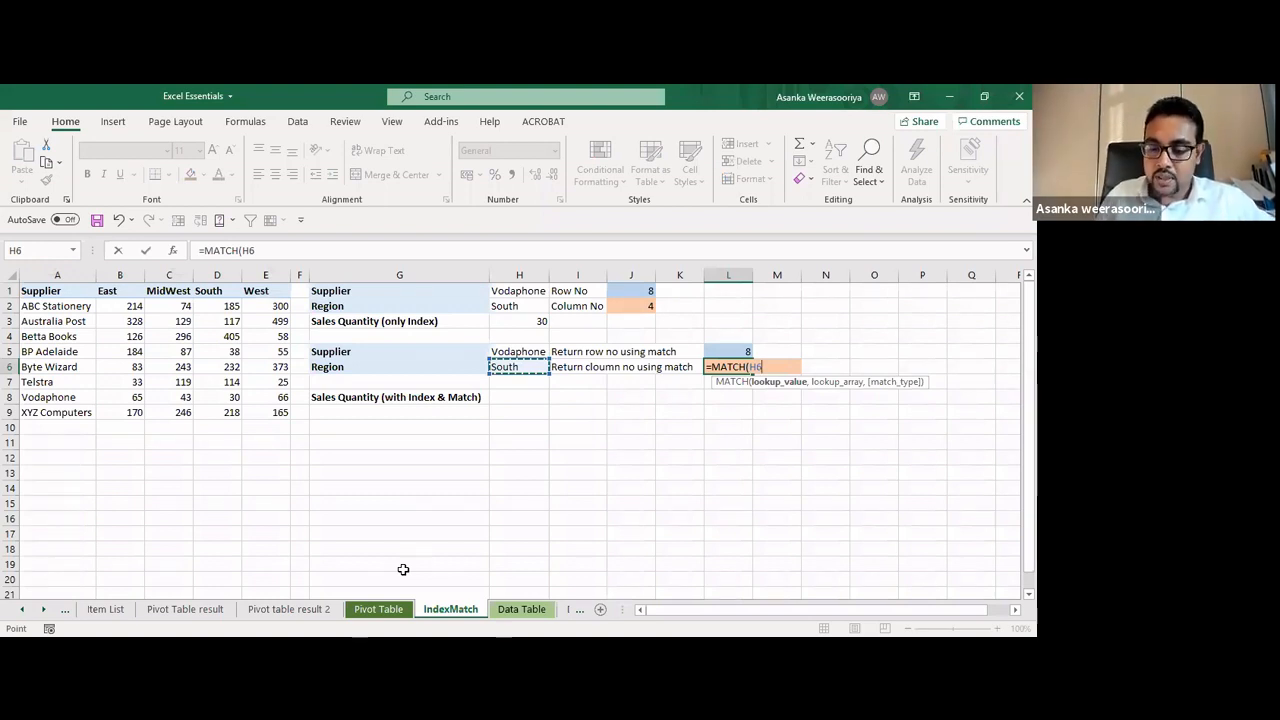
{"action": "type", "text": ","}
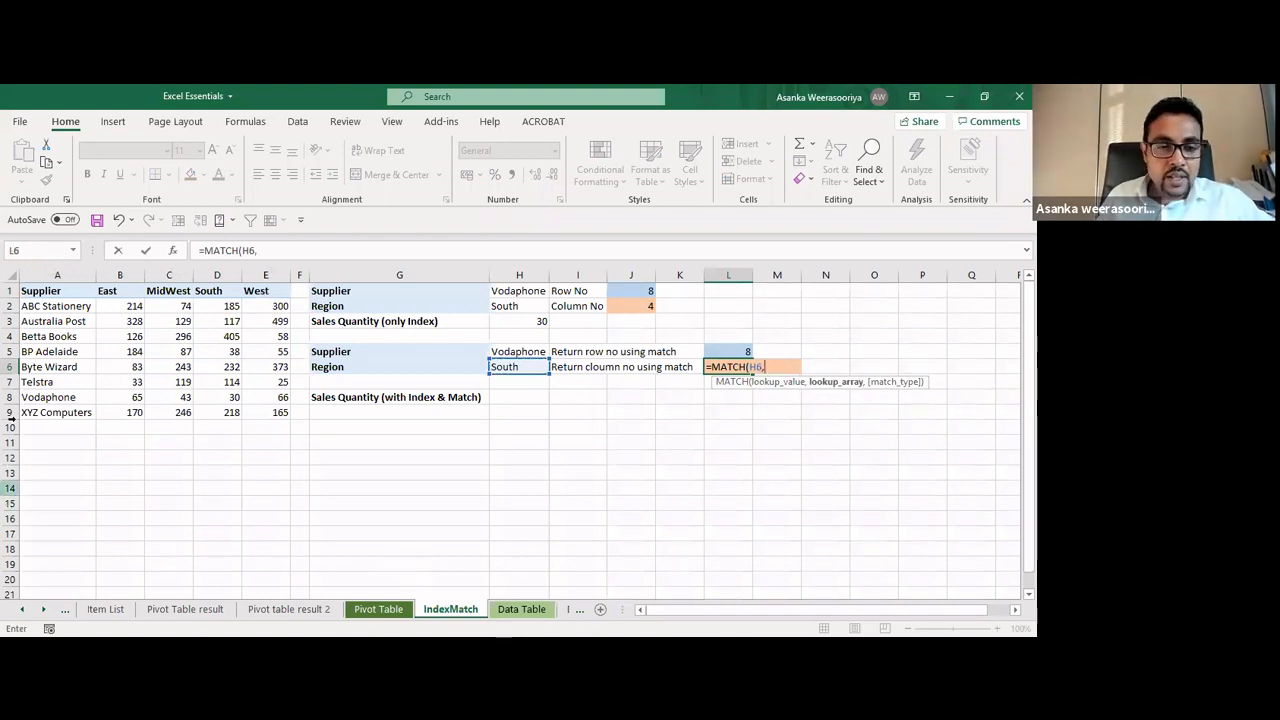
{"action": "left_click", "coordinate": [52, 290]}
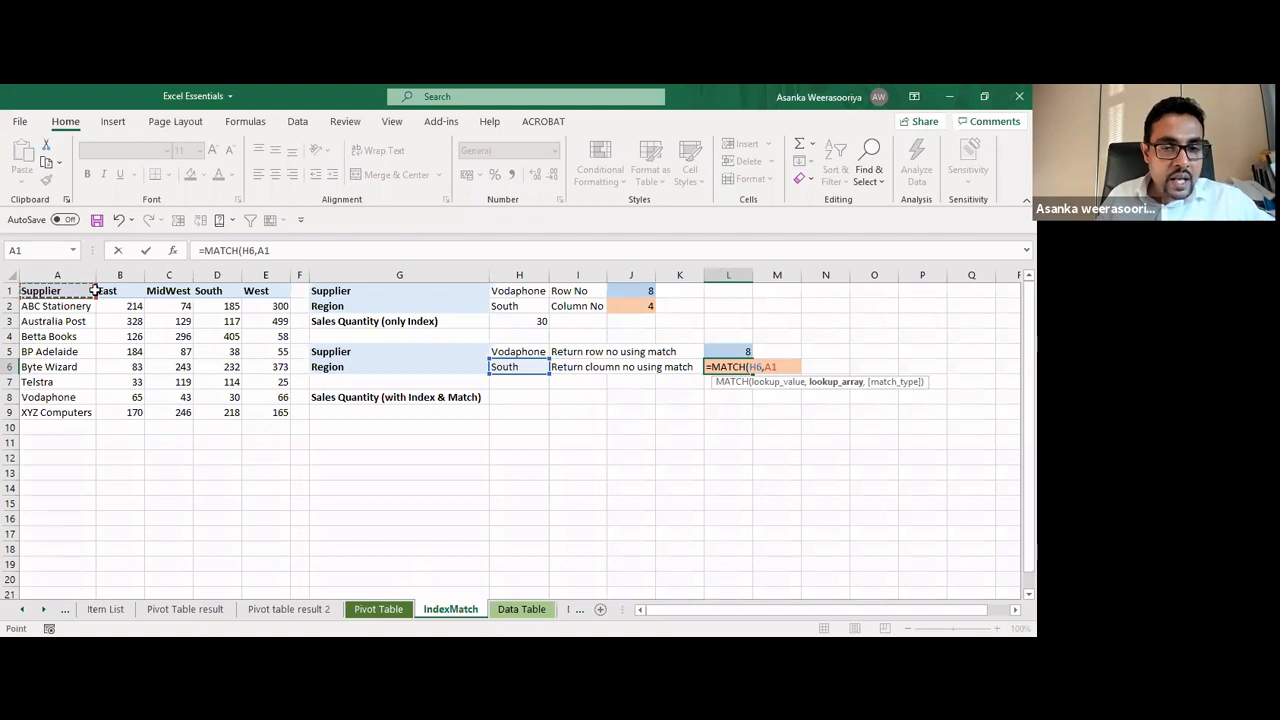
{"action": "left_click_drag", "start_coordinate": [100, 290], "coordinate": [265, 290]}
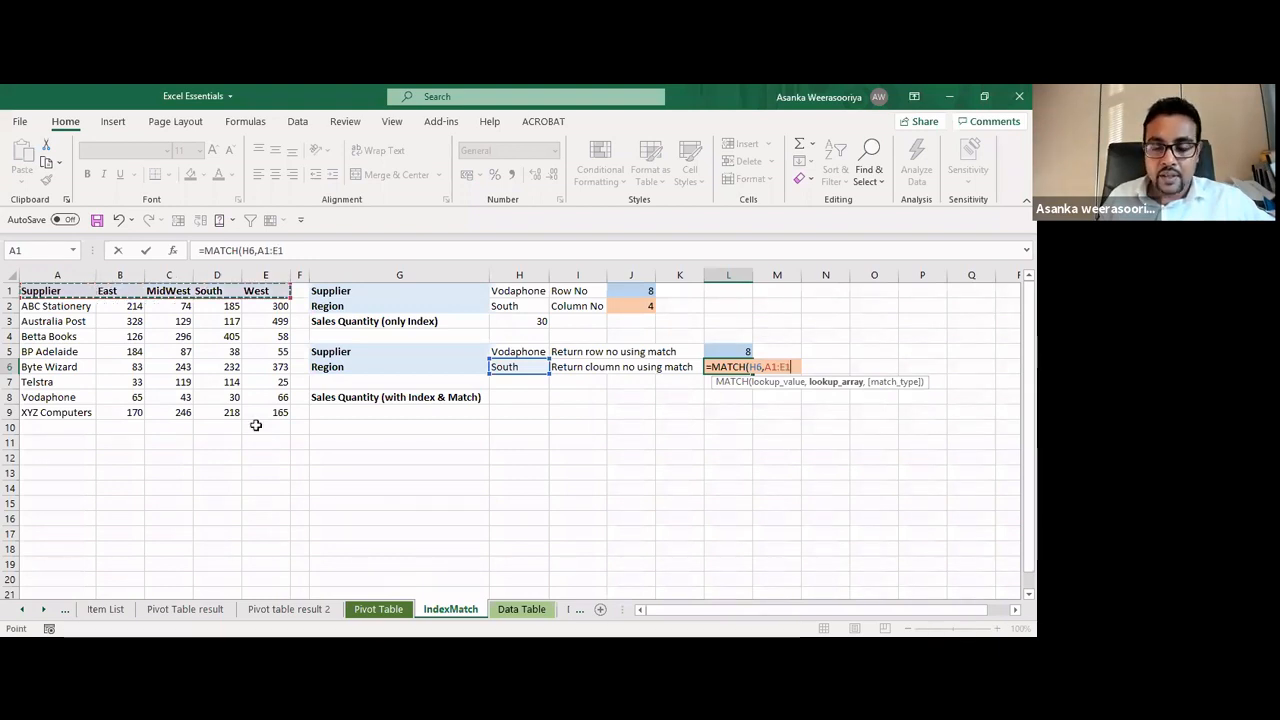
{"action": "type", "text": ","}
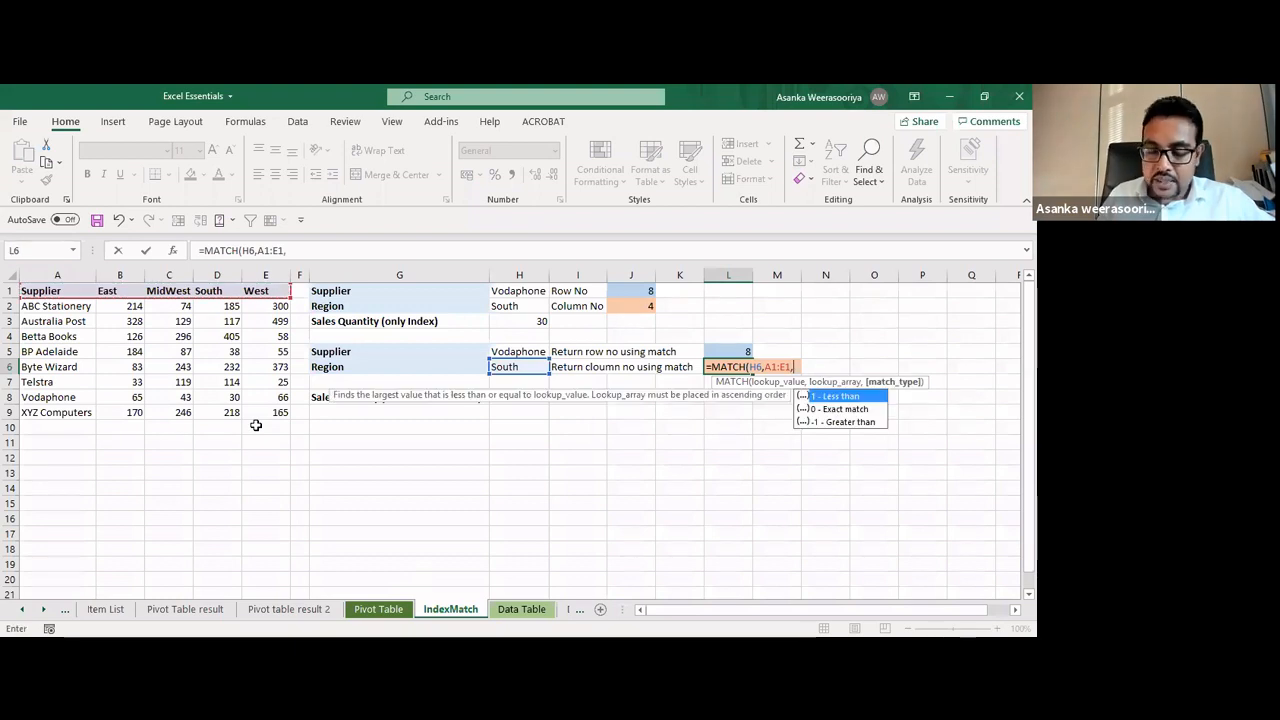
{"action": "type", "text": "0"}
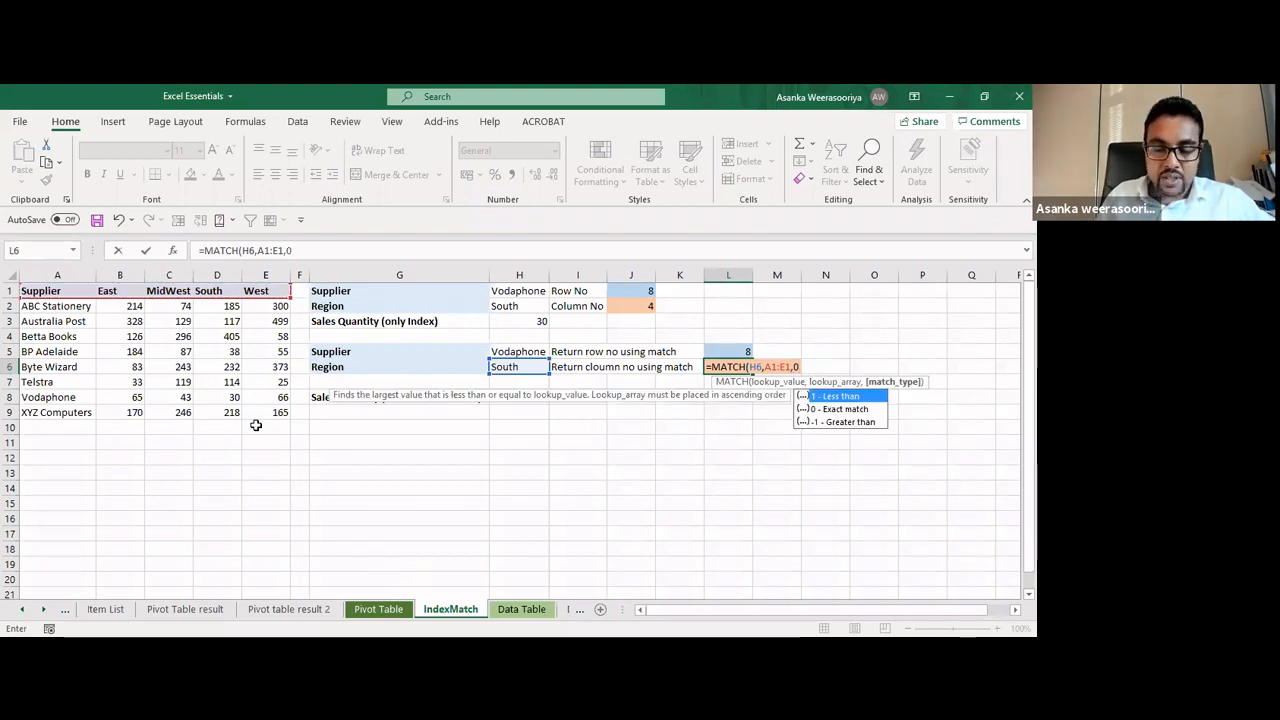
{"action": "type", "text": ")"}
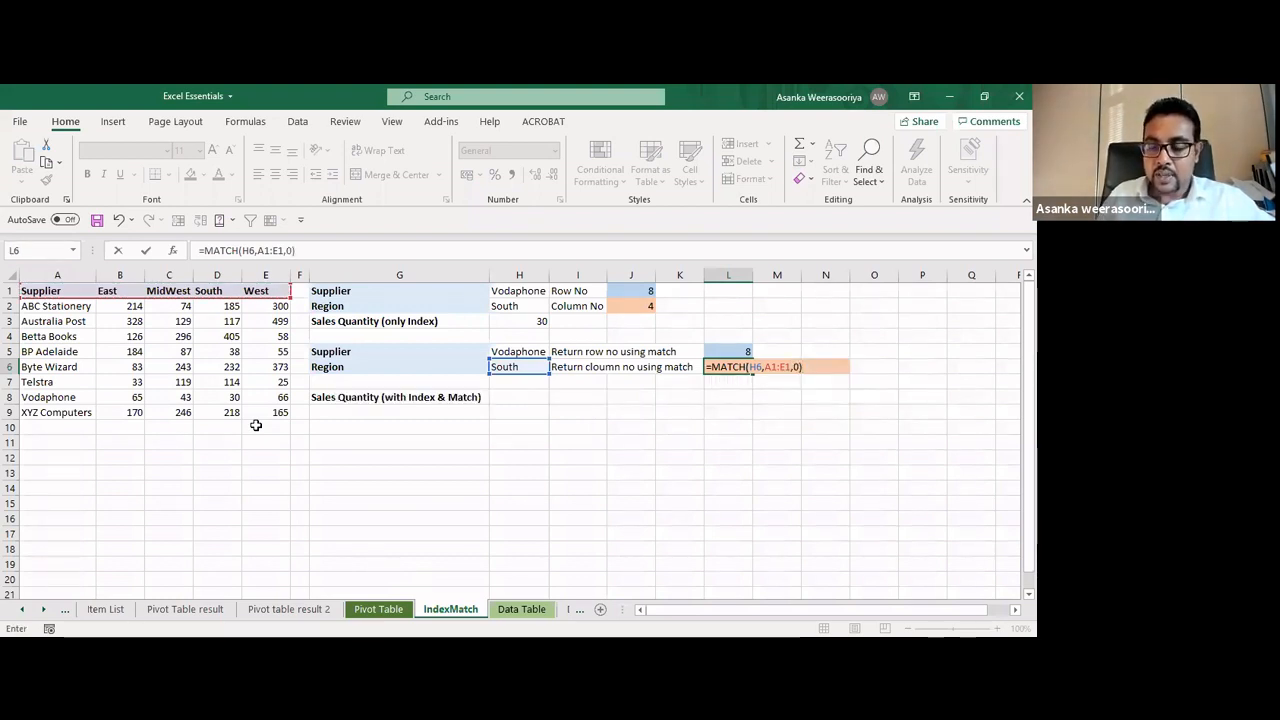
{"action": "key", "text": "Return"}
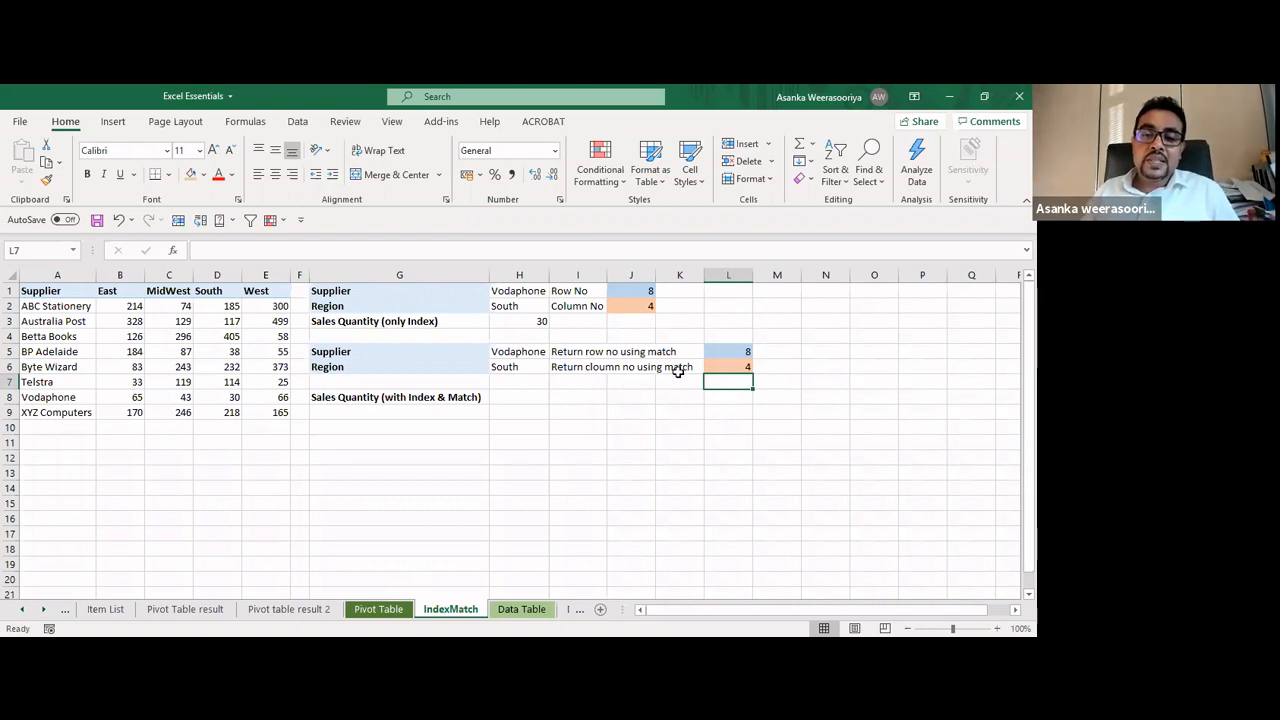
Review the lookup values and ranges used by the MATCH formulas in L5 and L6
{"action": "left_click", "coordinate": [725, 348]}
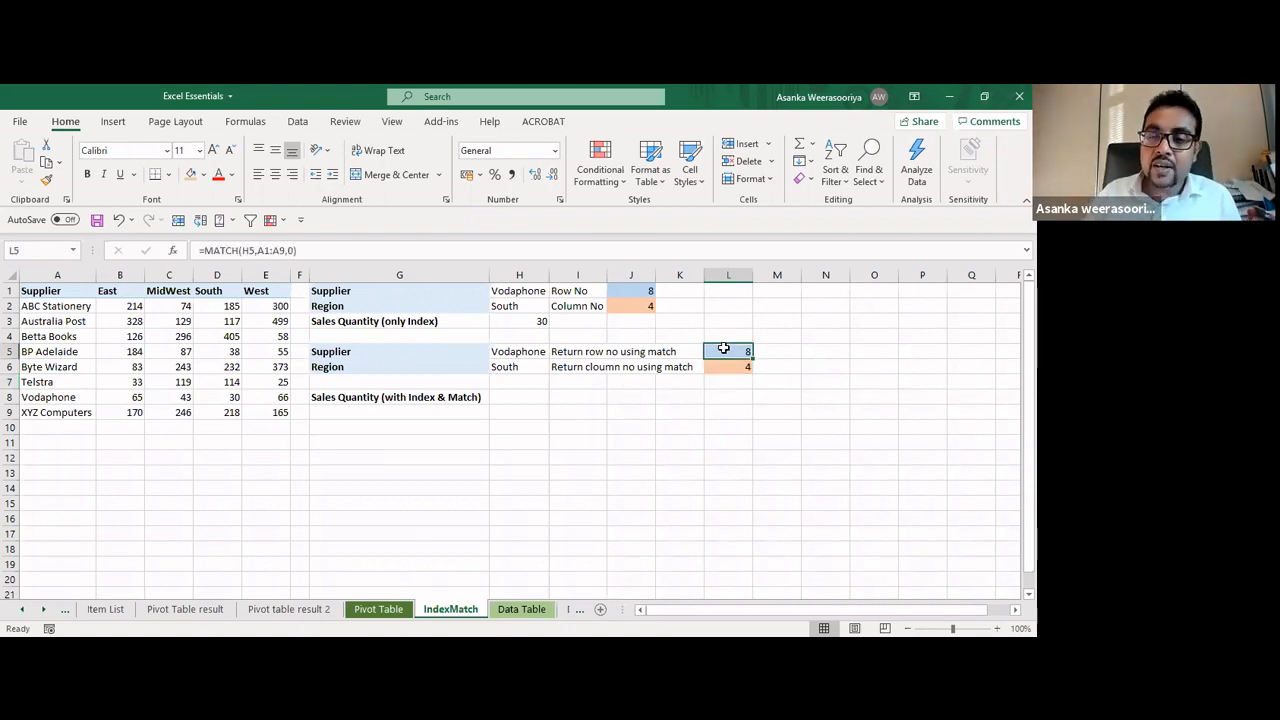
{"action": "double_click", "coordinate": [751, 353]}
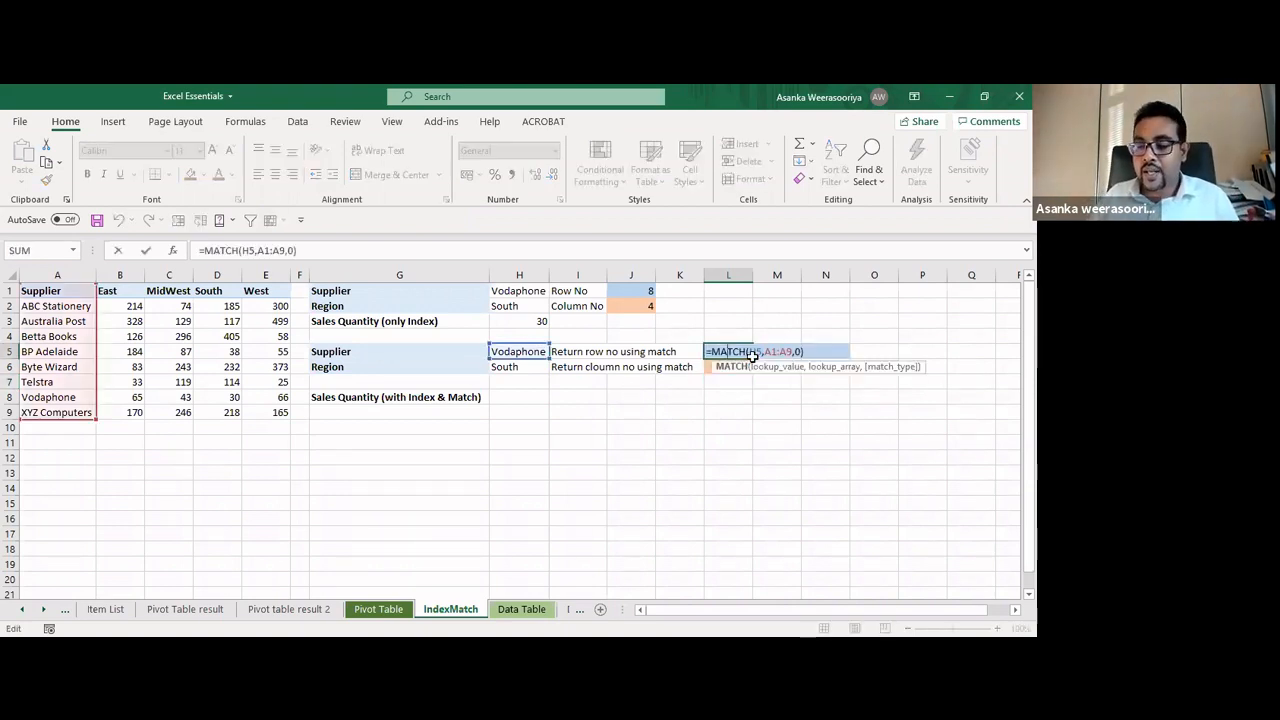
{"action": "key", "text": "Return"}
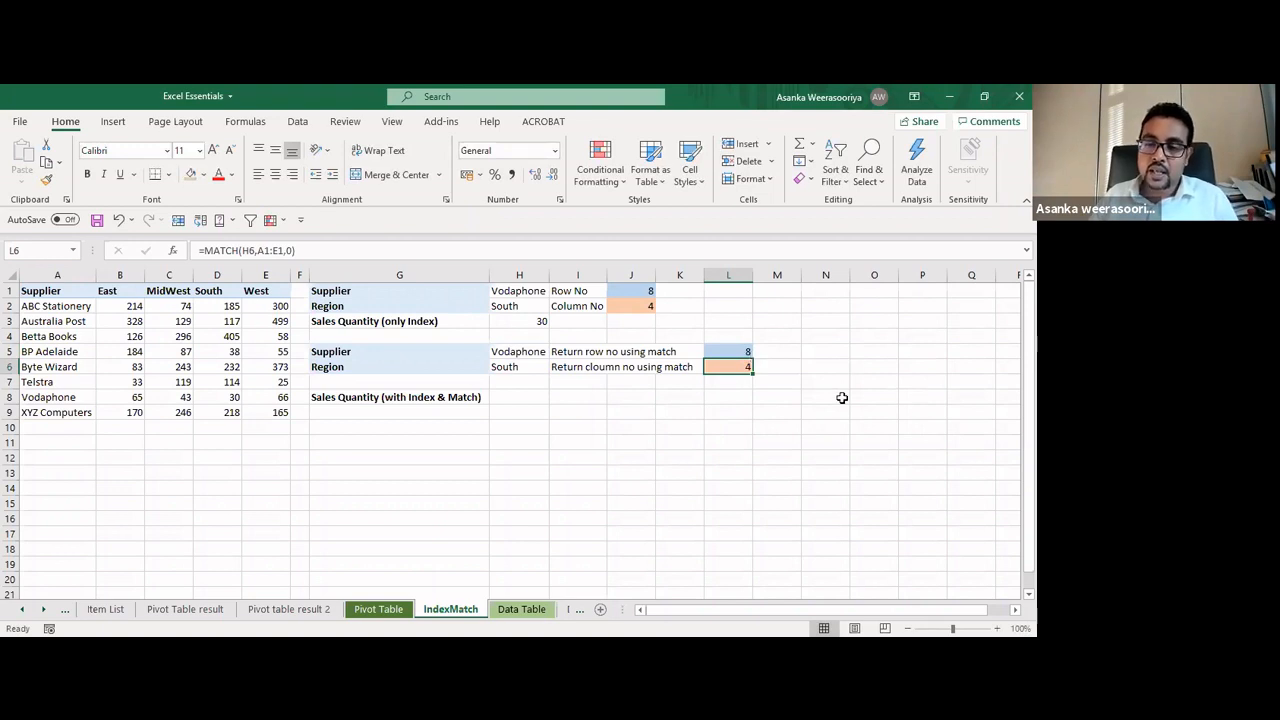
{"action": "double_click", "coordinate": [749, 367]}
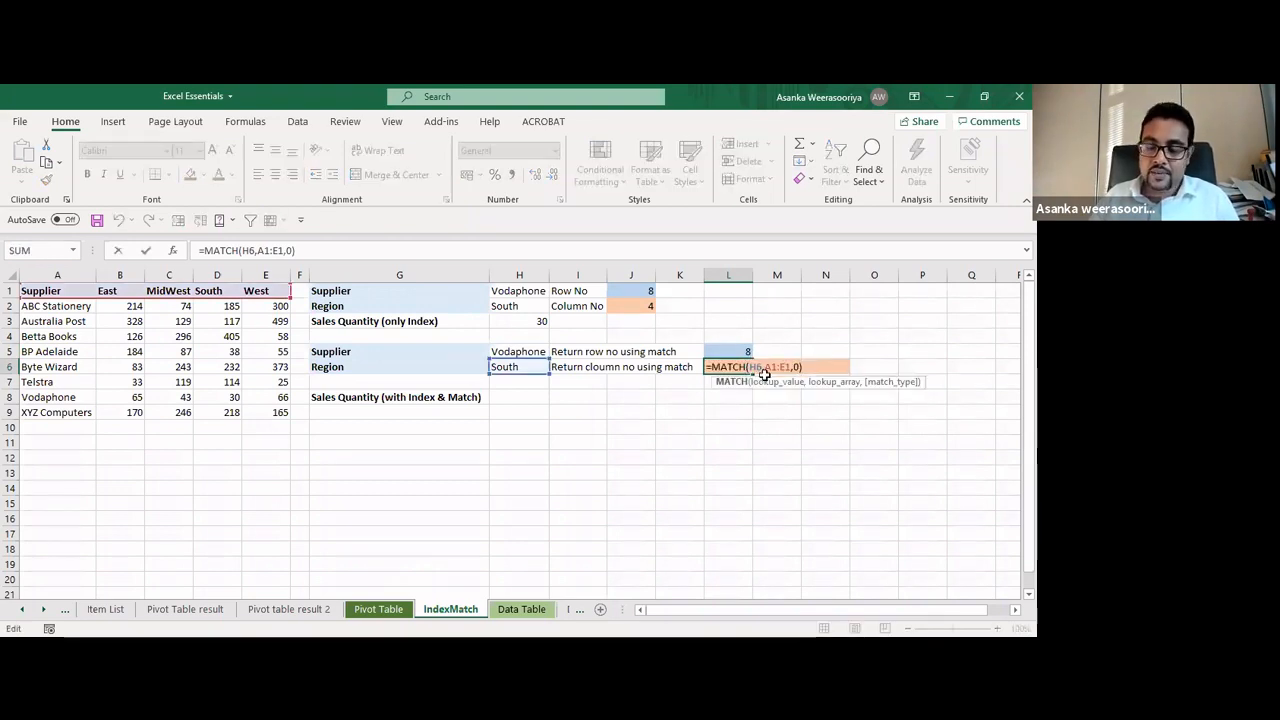
{"action": "key", "text": "Return"}
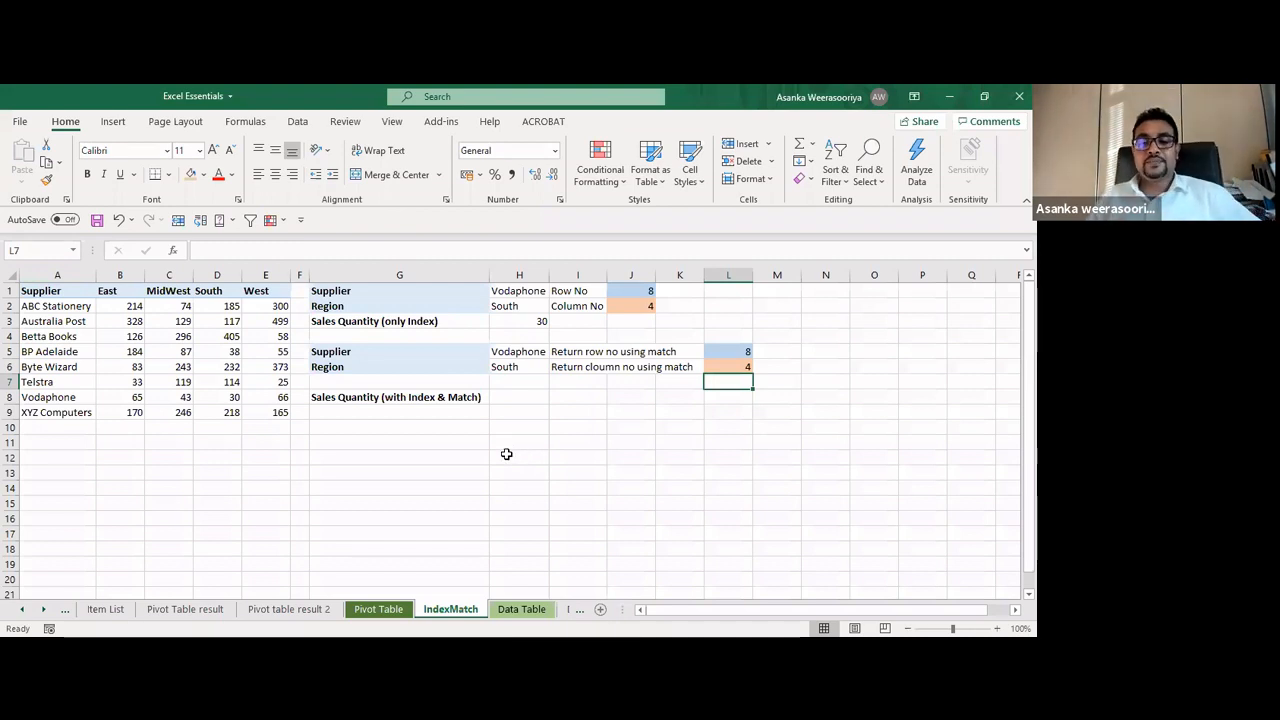
Compare the row and column arguments of the INDEX formula in H3 with the MATCH results in L5 and L6
{"action": "left_click", "coordinate": [533, 321]}
{"action": "type", "text": "=INDEX(A1:E9,8,4)"}
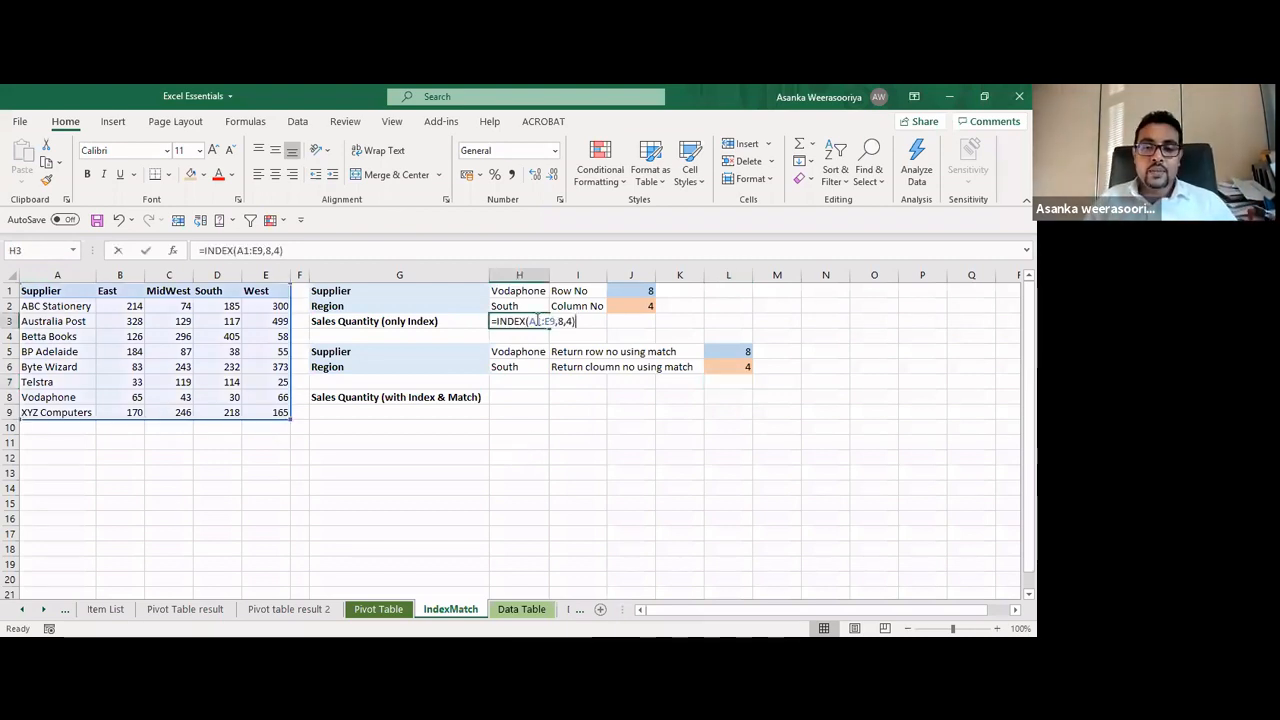
{"action": "double_click", "coordinate": [556, 324]}
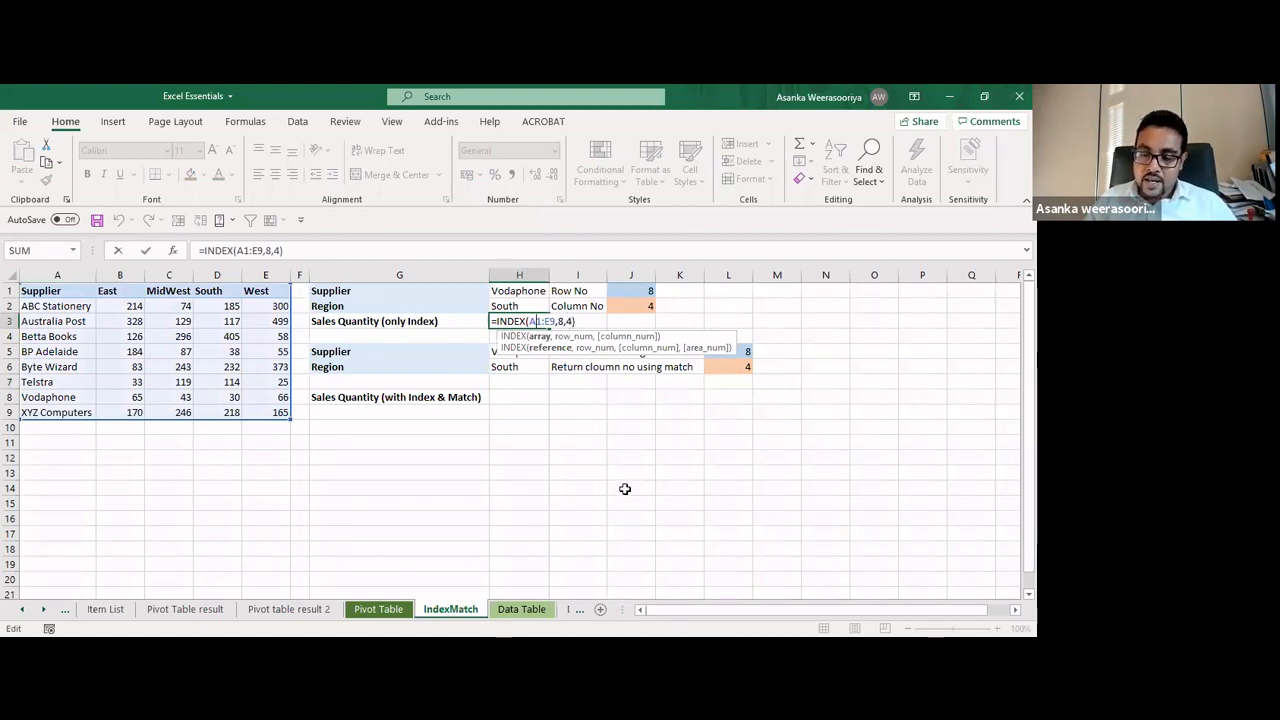
{"action": "key", "text": "Return"}
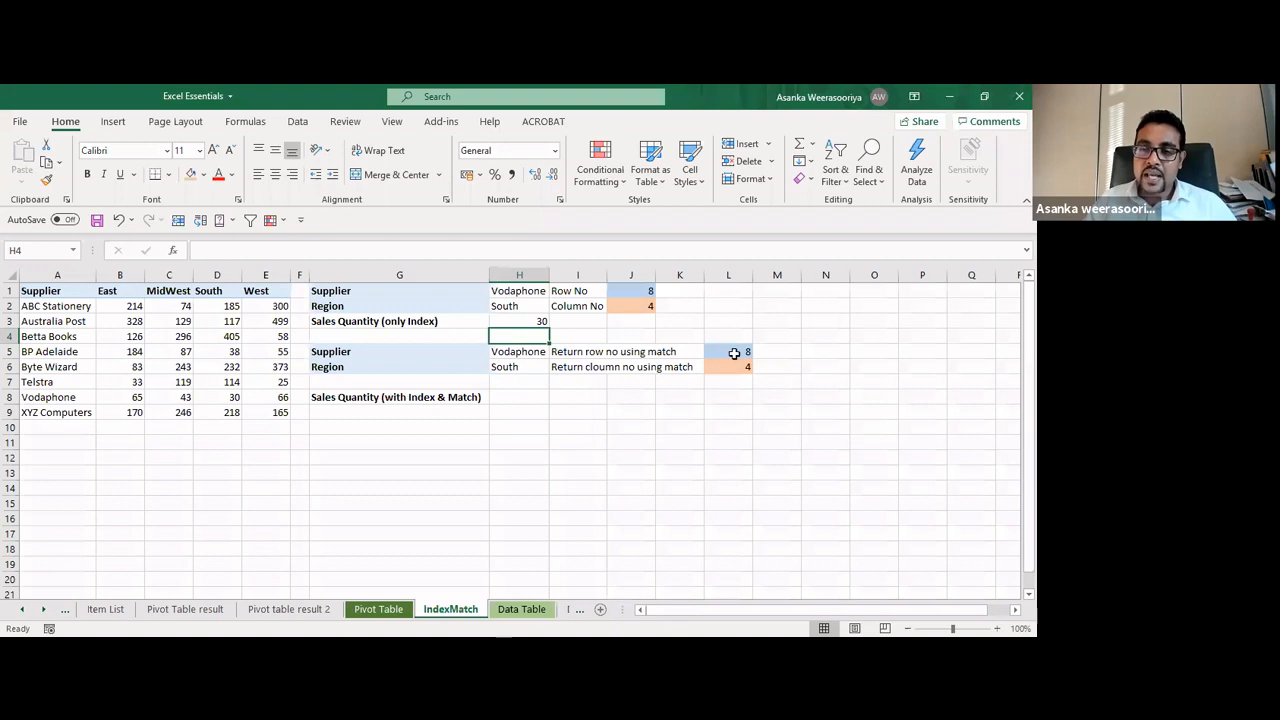
{"action": "left_click", "coordinate": [734, 353]}
{"action": "left_click", "coordinate": [731, 367]}
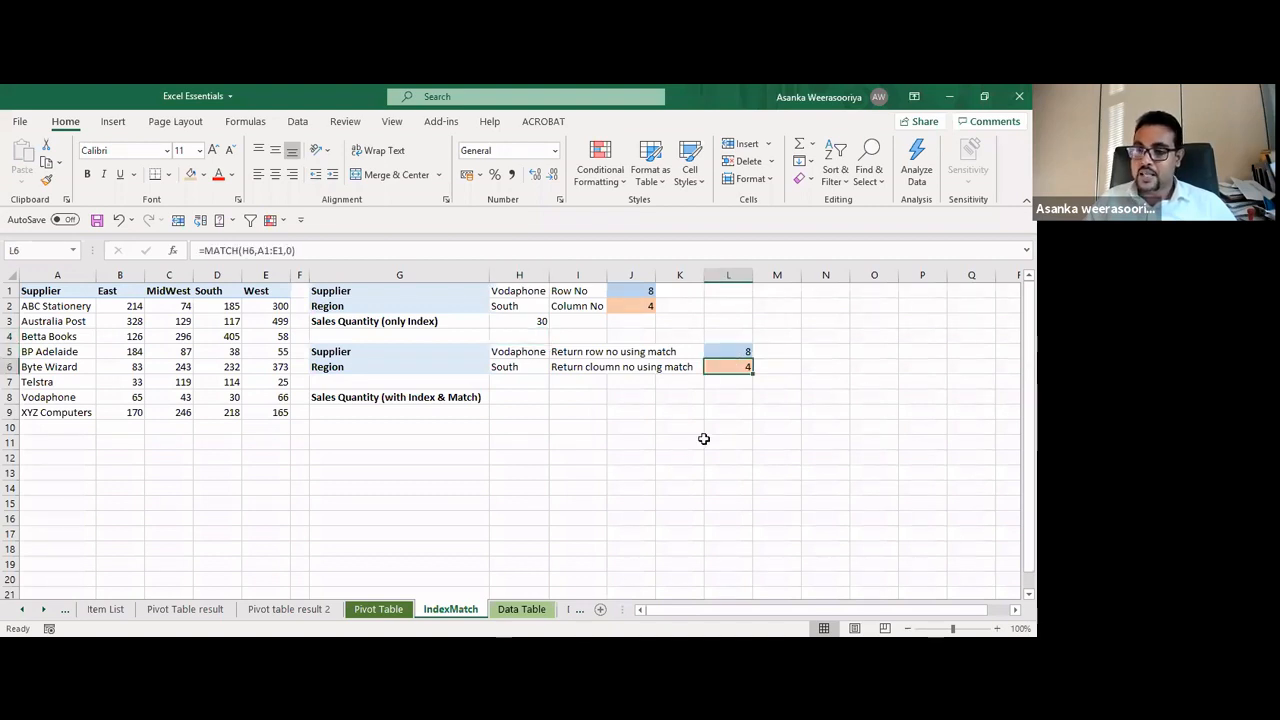
Begin an INDEX formula in H8 for Sales Quantity (with Index & Match), using the table A1:E9 as the array
{"action": "left_click", "coordinate": [526, 396]}
{"action": "type", "text": "="}
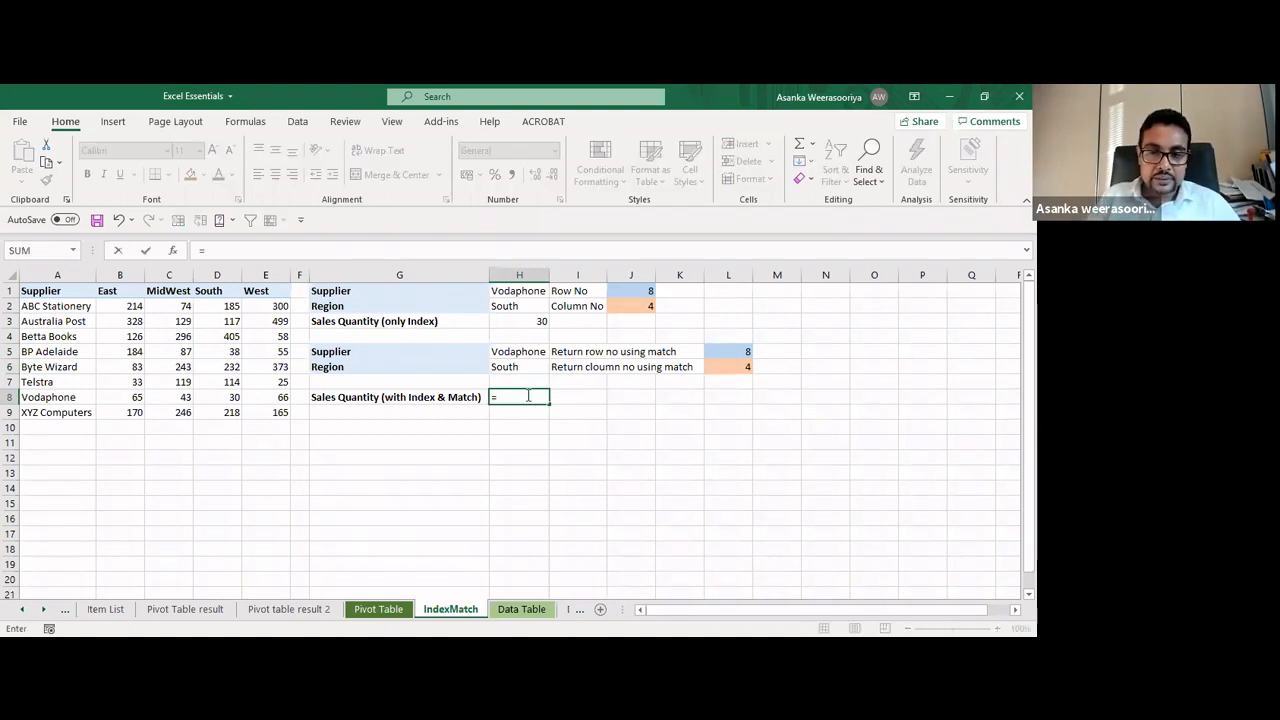
{"action": "type", "text": "index"}
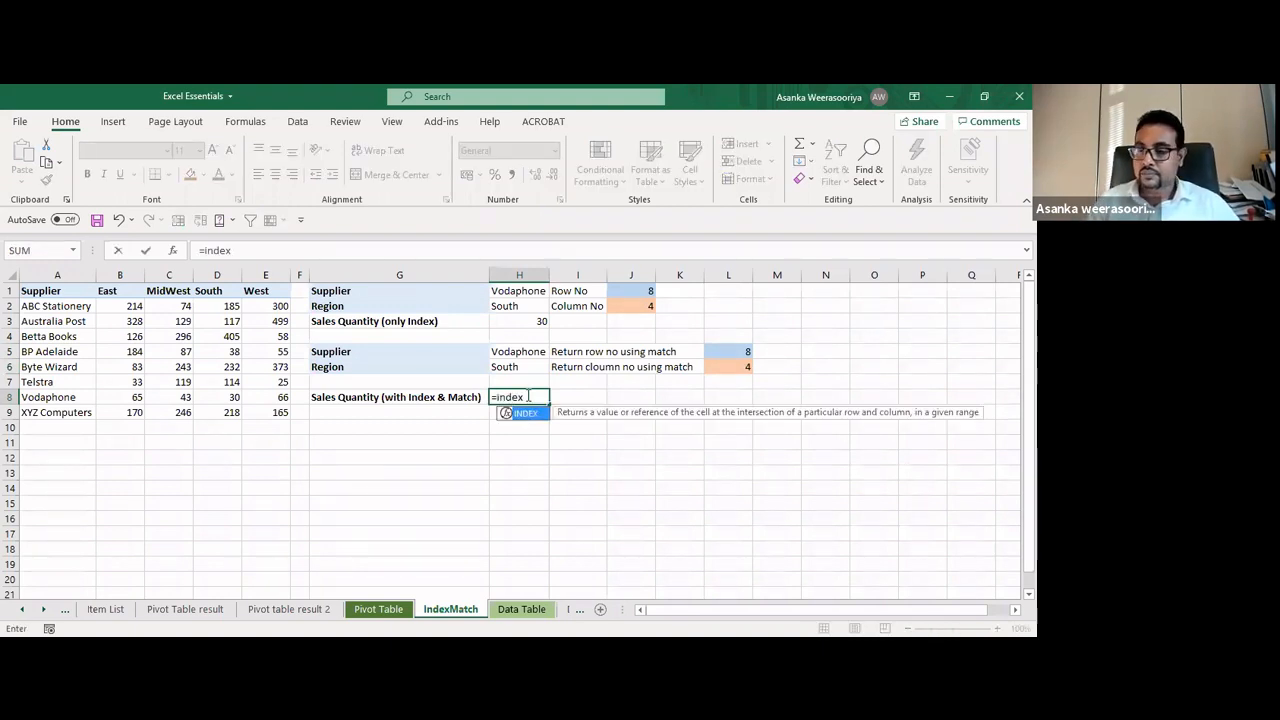
{"action": "key", "text": "Tab"}
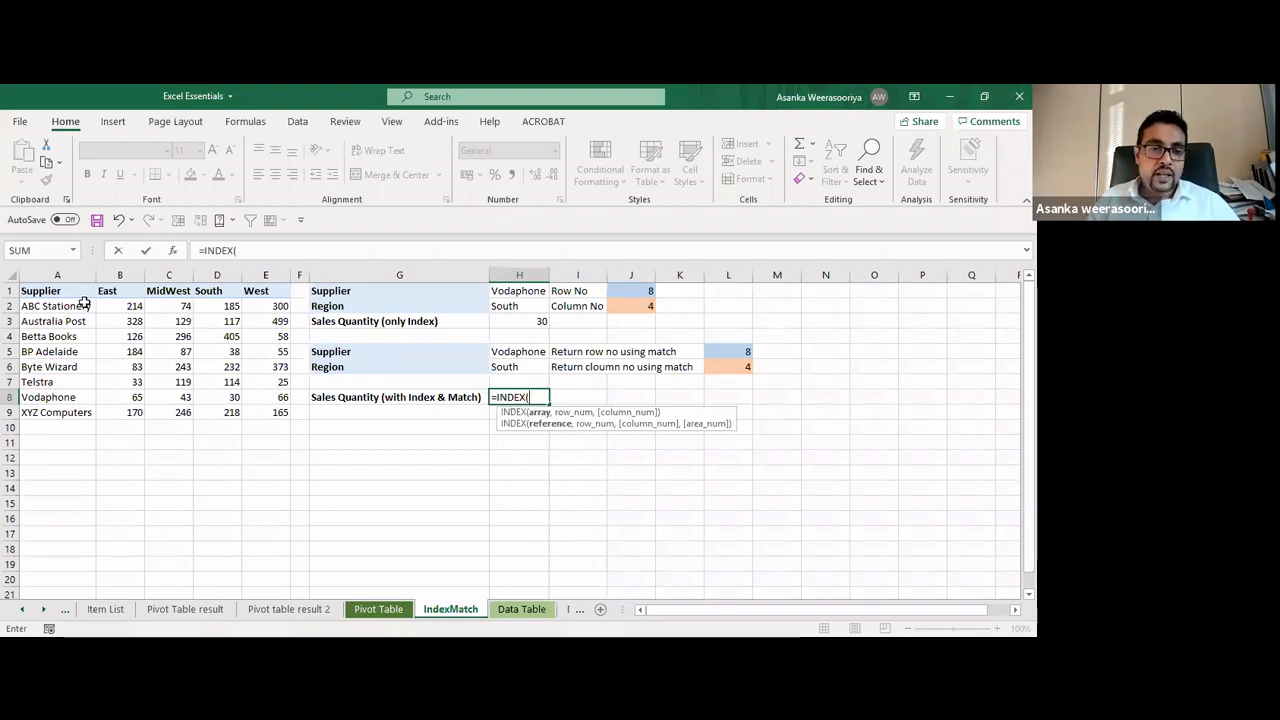
{"action": "left_click_drag", "start_coordinate": [63, 291], "coordinate": [265, 412]}
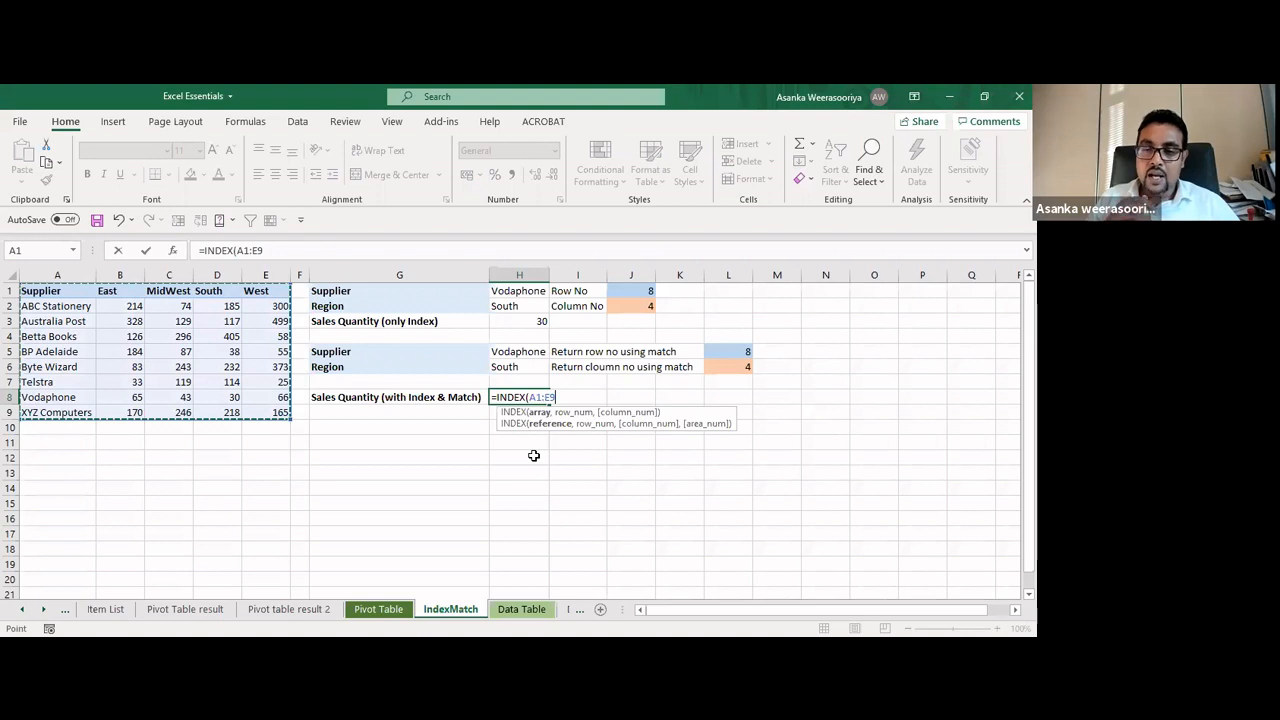
{"action": "type", "text": ","}
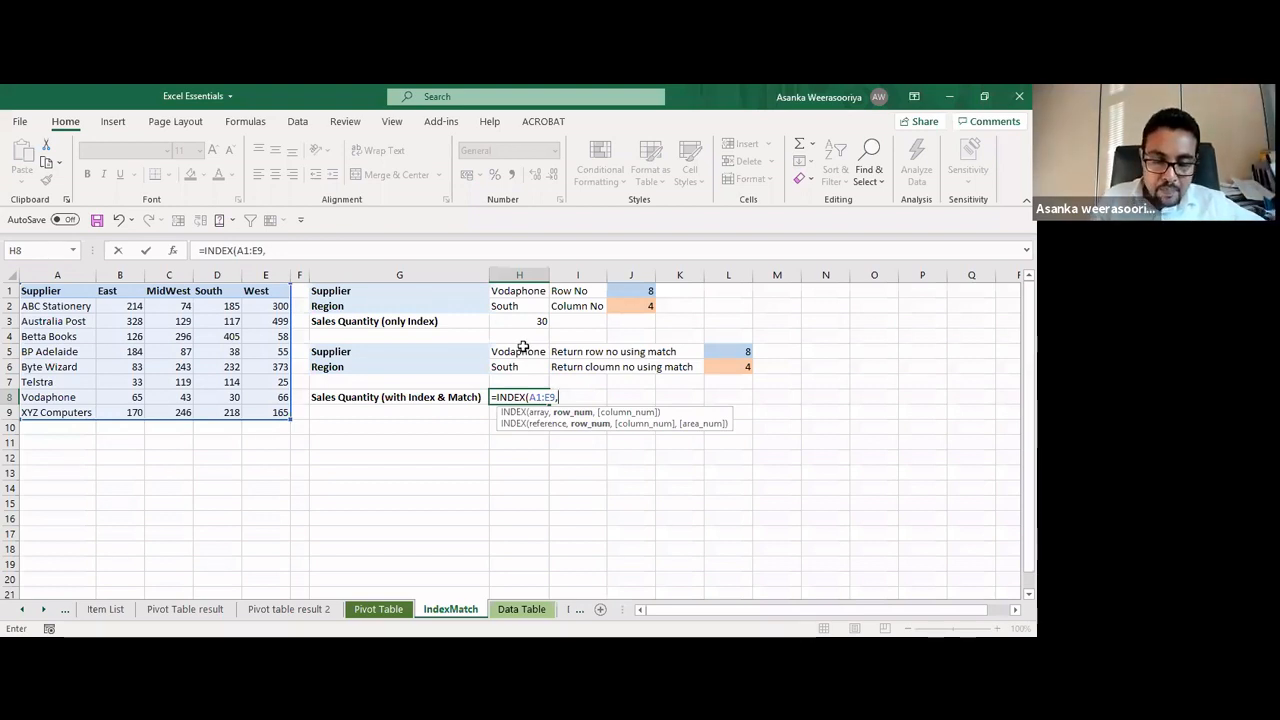
Add MATCH(H5,A1:A9,0) as the row number argument of the INDEX formula in H8
{"action": "type", "text": "match"}
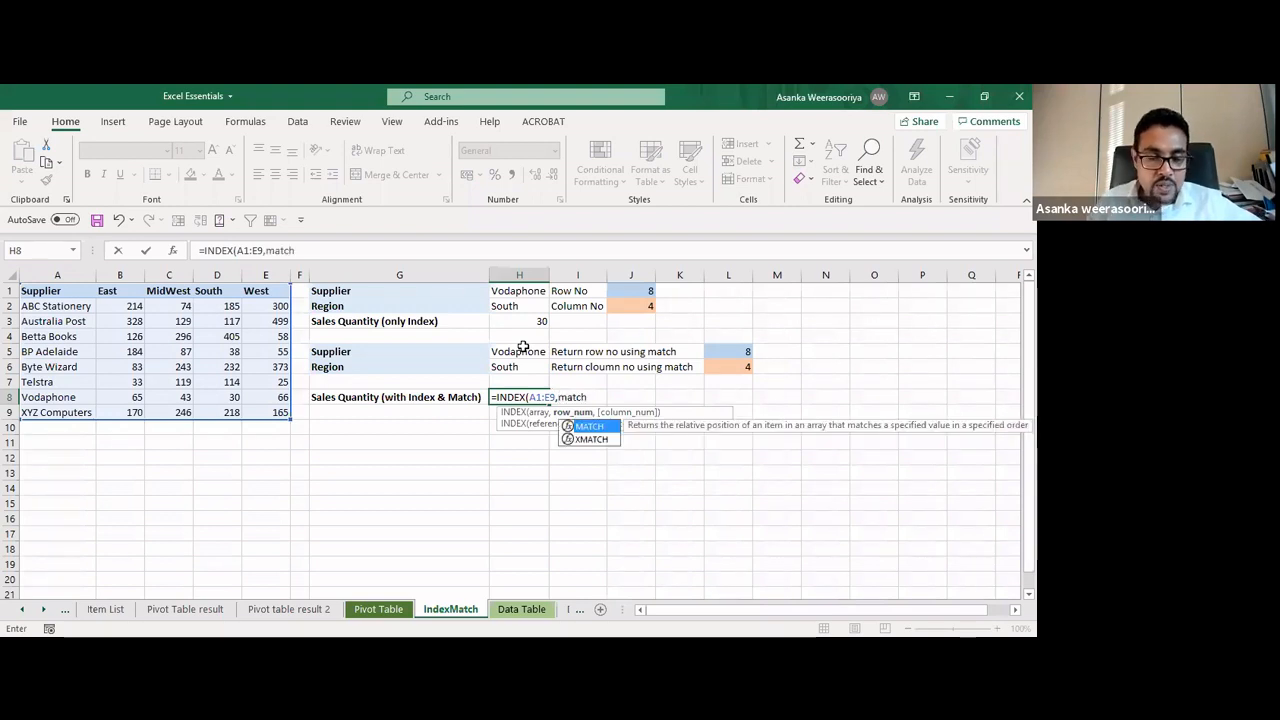
{"action": "key", "text": "Tab"}
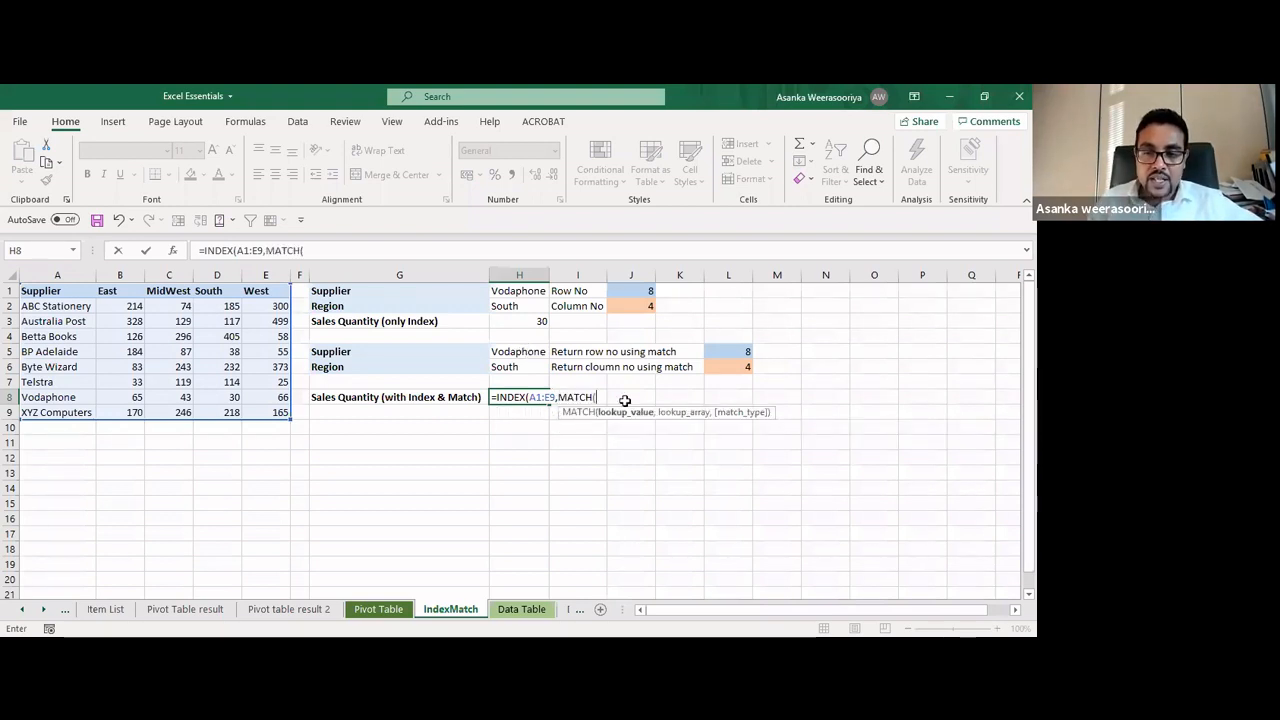
{"action": "left_click", "coordinate": [502, 352]}
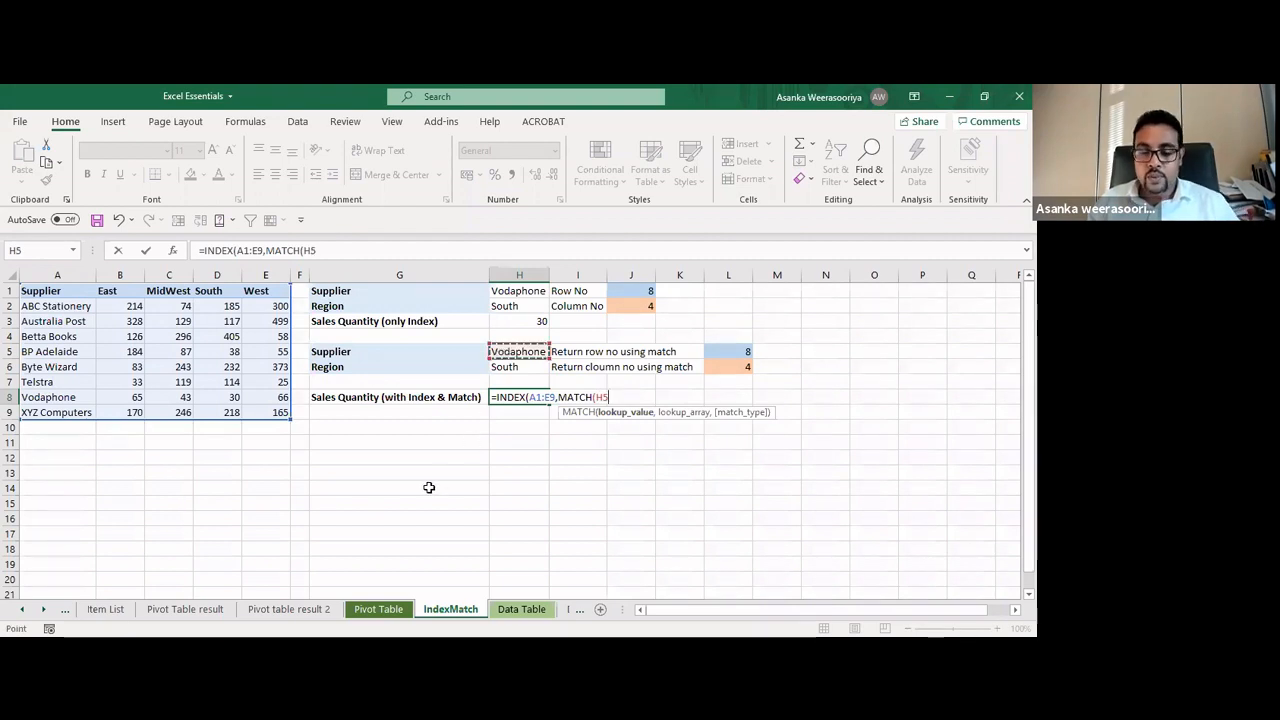
{"action": "type", "text": ","}
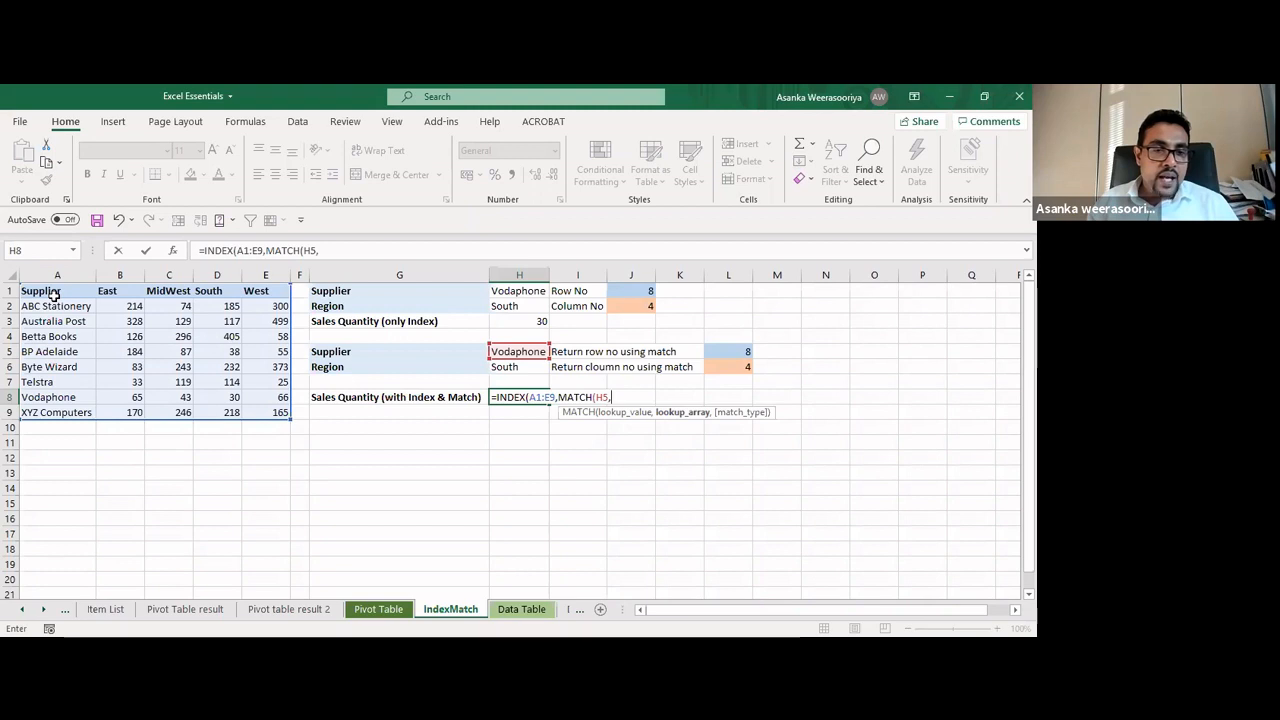
{"action": "left_click_drag", "start_coordinate": [54, 296], "coordinate": [55, 412]}
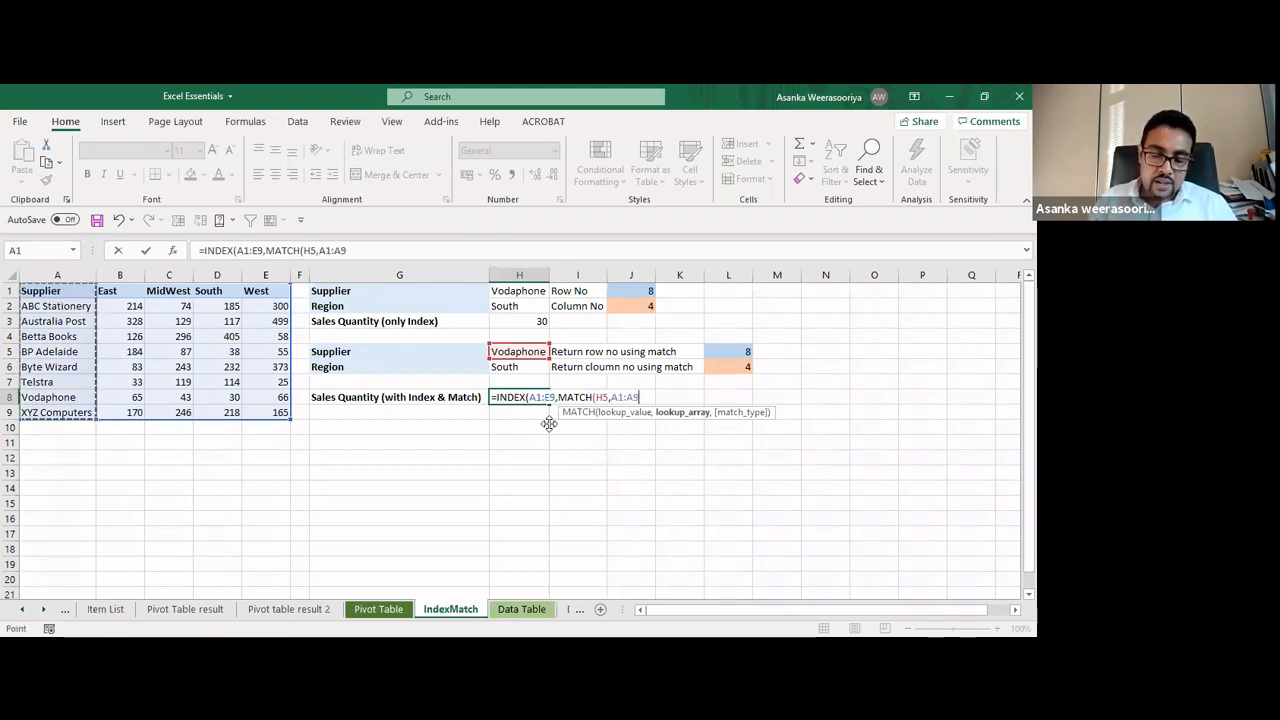
{"action": "type", "text": ","}
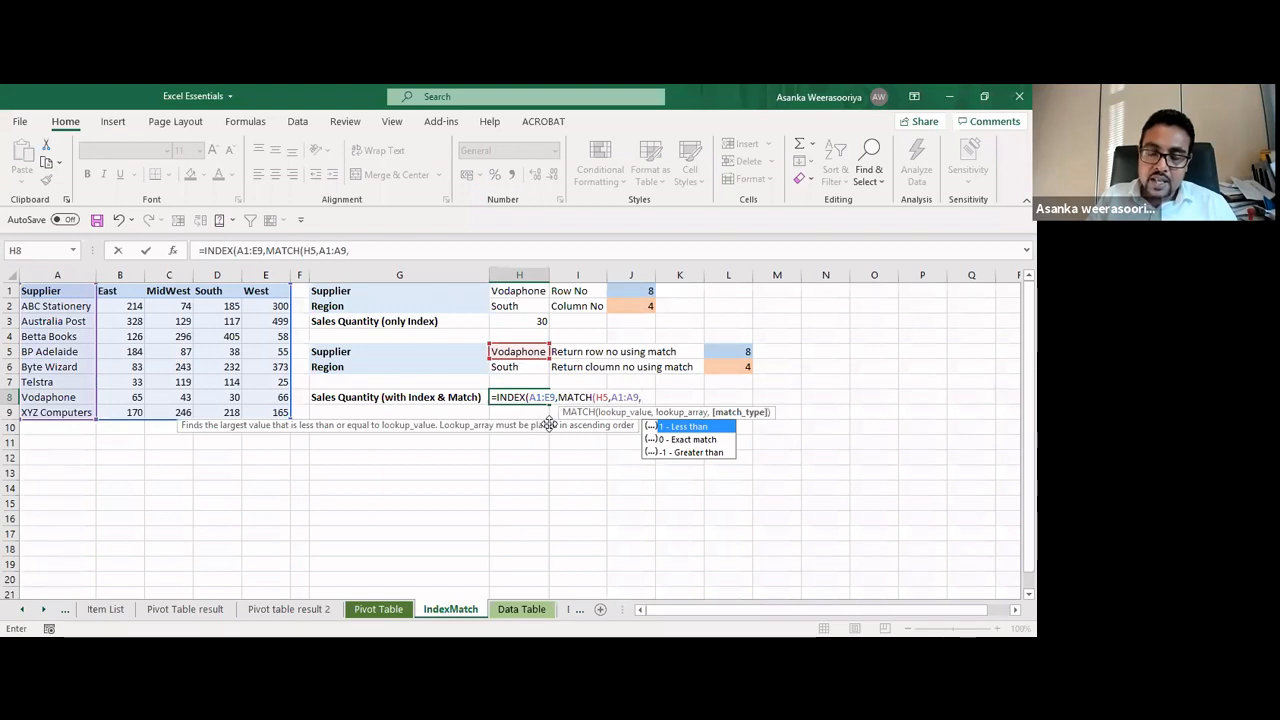
{"action": "type", "text": "0"}
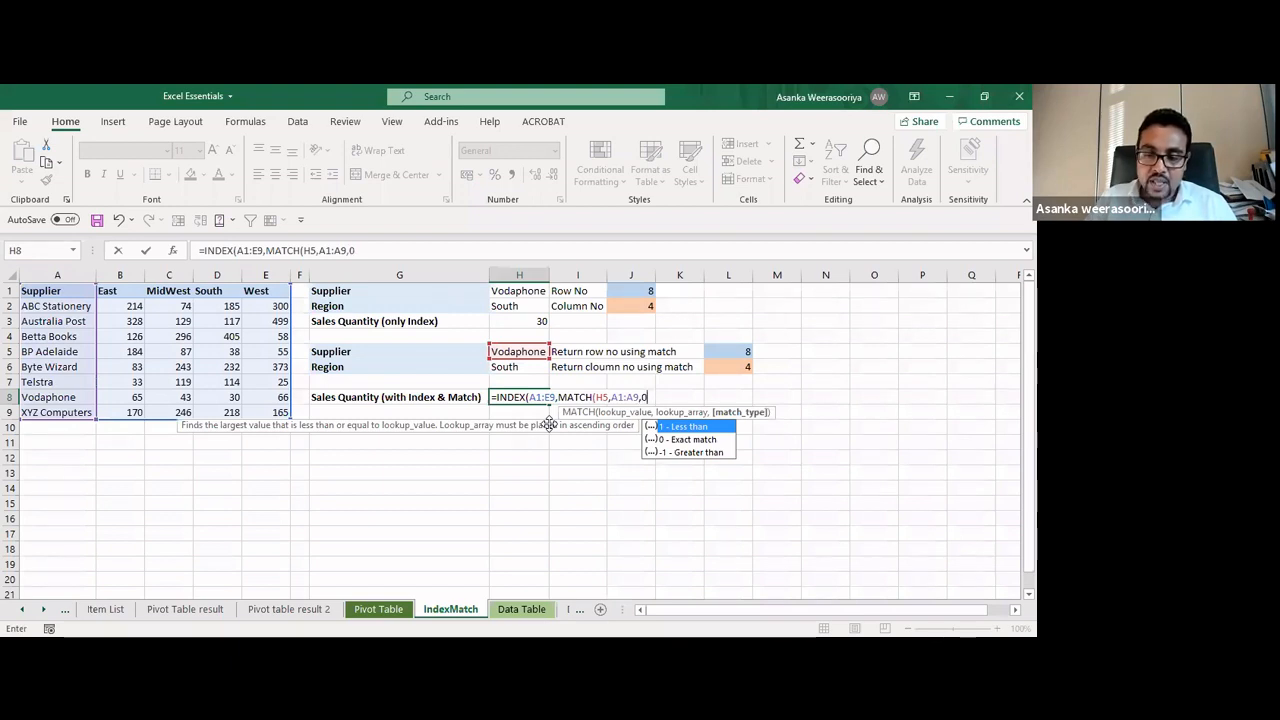
{"action": "type", "text": ")"}
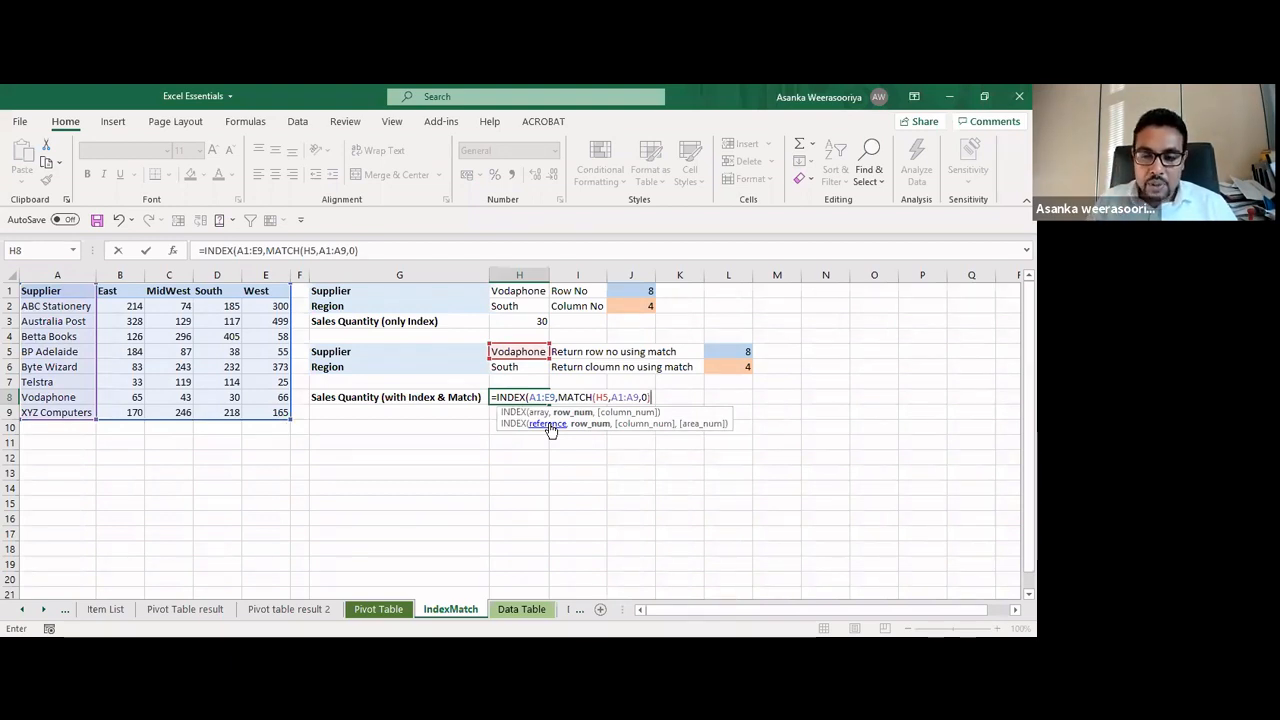
Add MATCH(H6,A1:E1,0) as the column number argument in H8 and complete the combined INDEX and MATCH formula
{"action": "type", "text": ","}
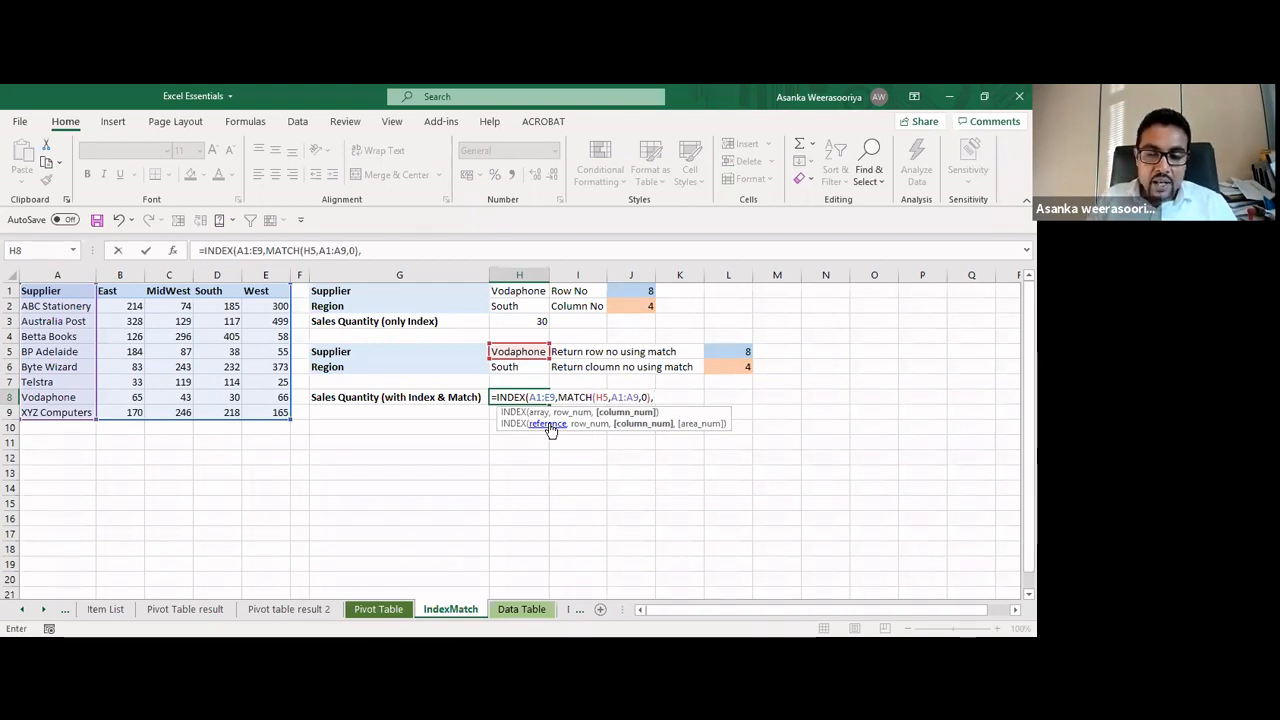
{"action": "type", "text": "match"}
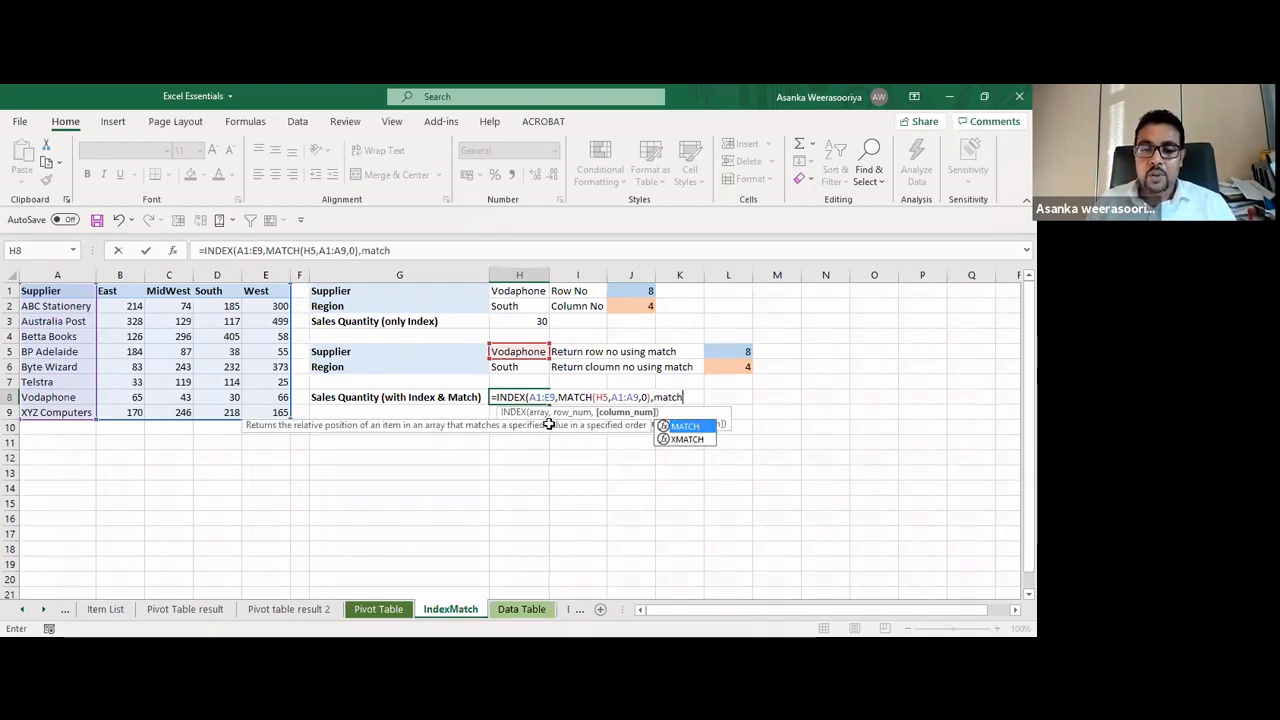
{"action": "key", "text": "Tab"}
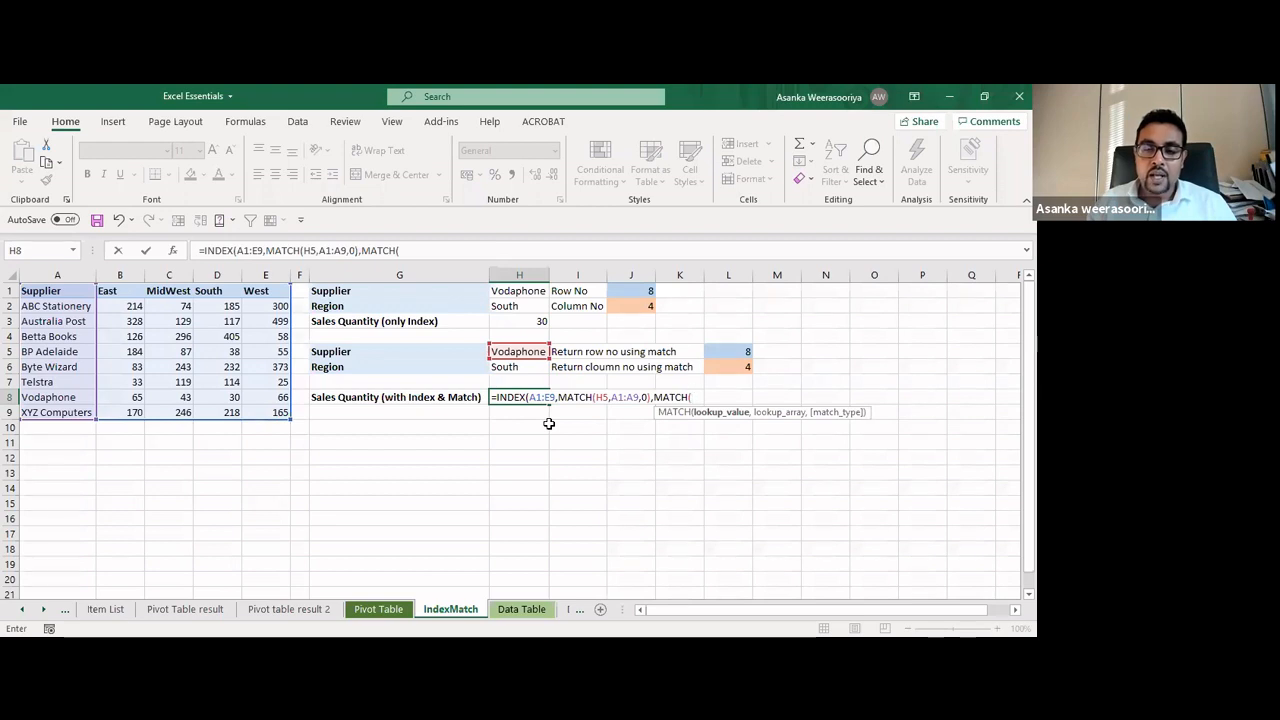
{"action": "left_click", "coordinate": [507, 366]}
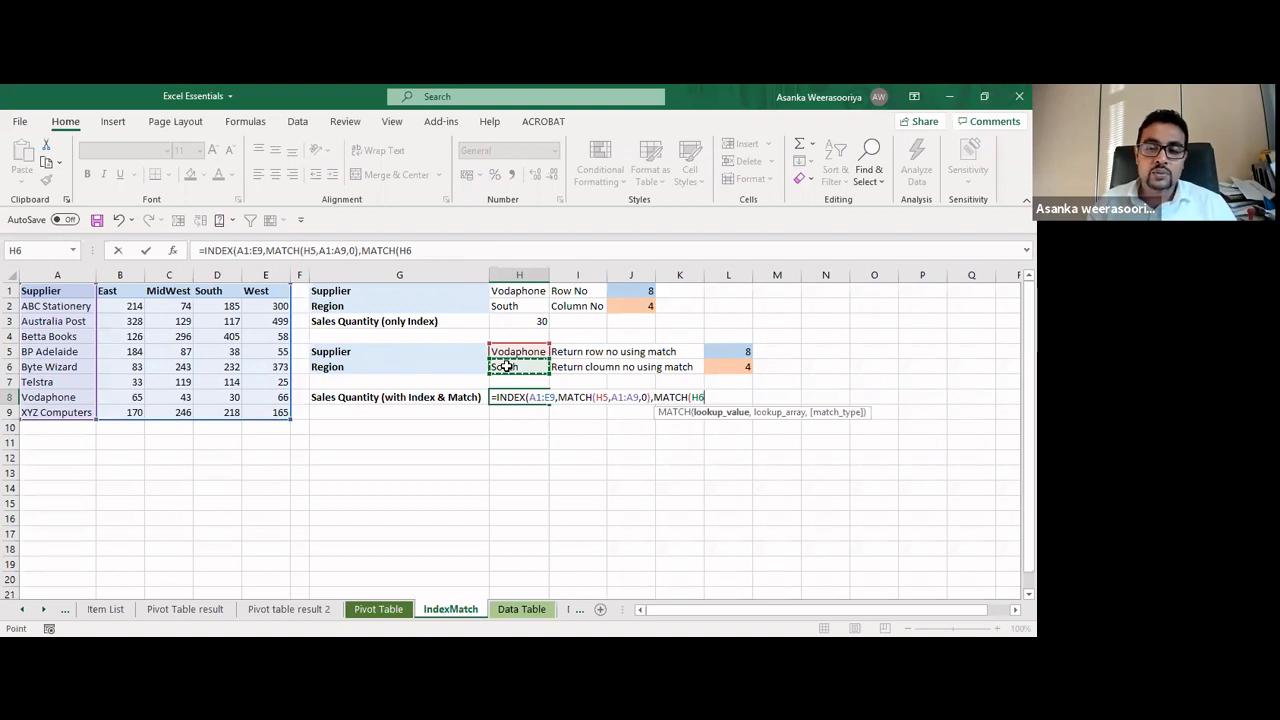
{"action": "type", "text": ","}
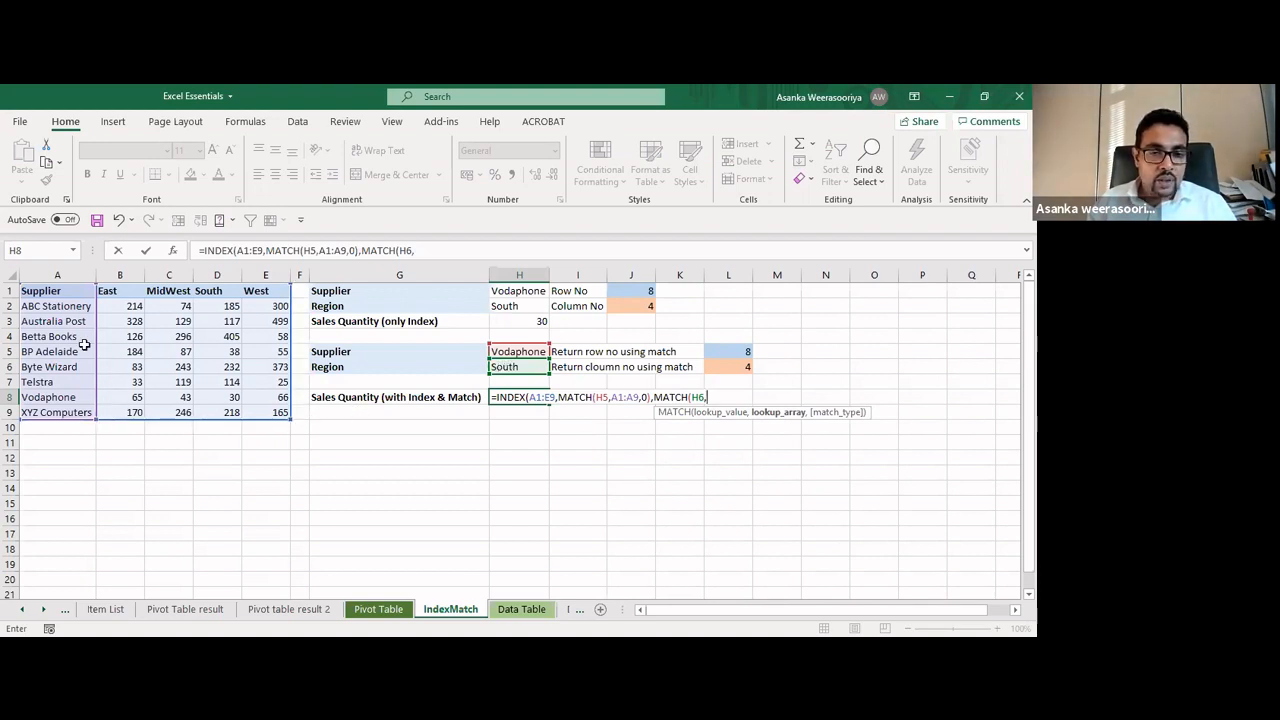
{"action": "left_click", "coordinate": [60, 291]}
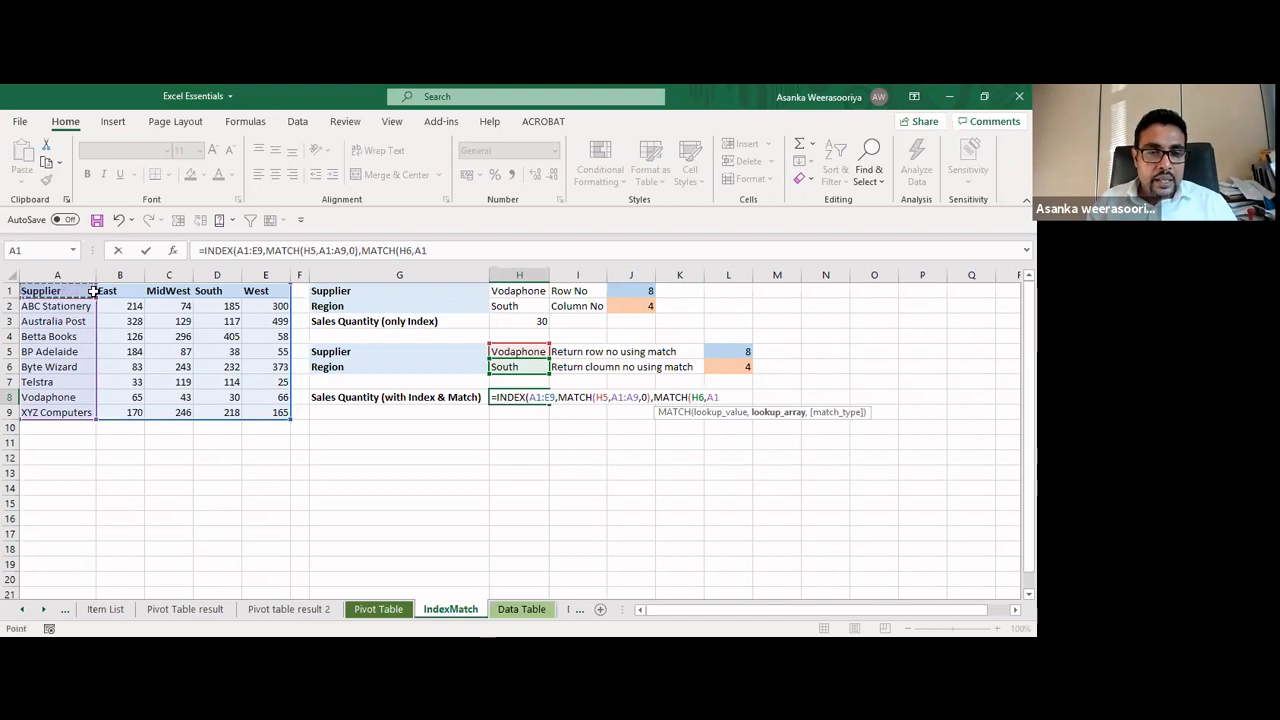
{"action": "left_click_drag", "start_coordinate": [93, 291], "coordinate": [265, 291]}
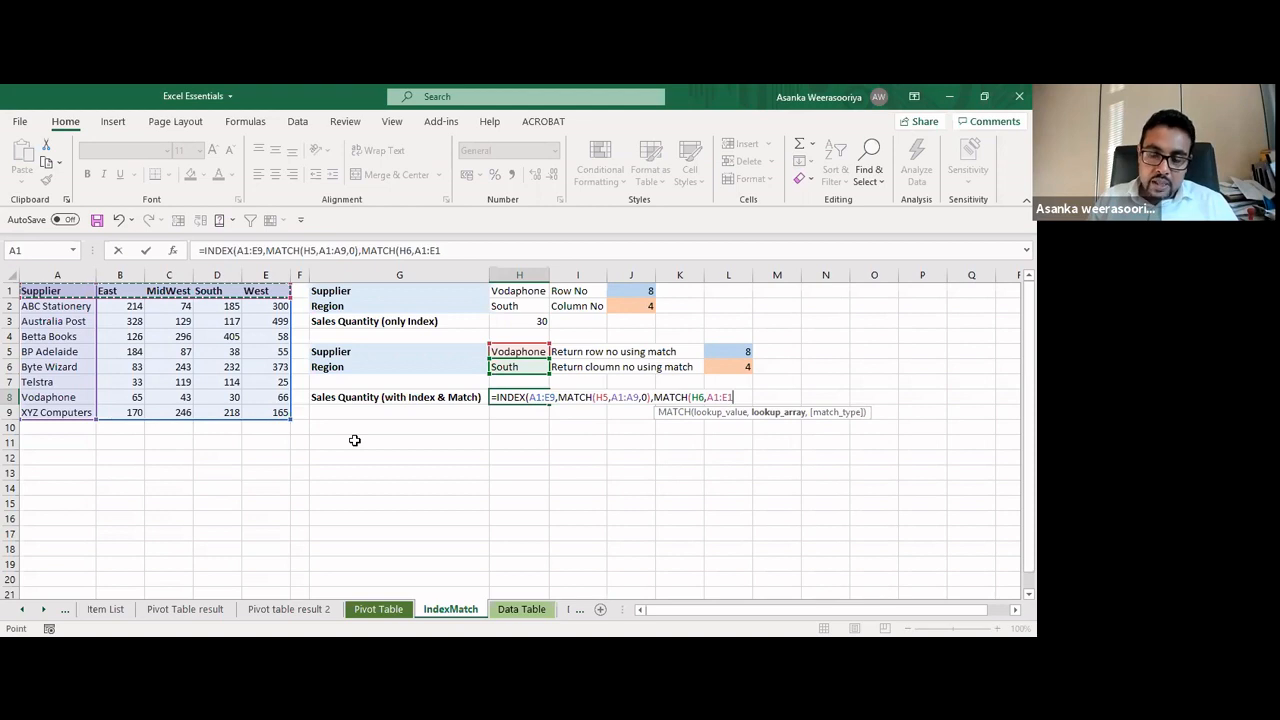
{"action": "type", "text": ",0"}
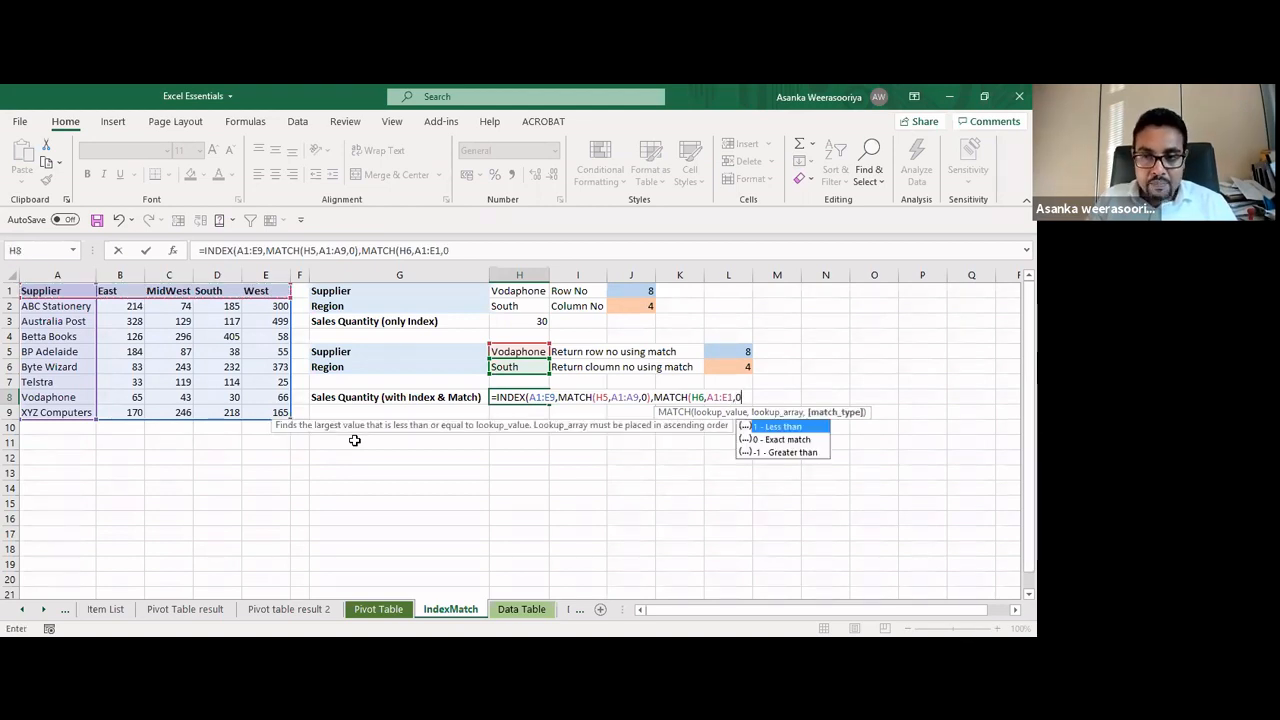
{"action": "type", "text": ")"}
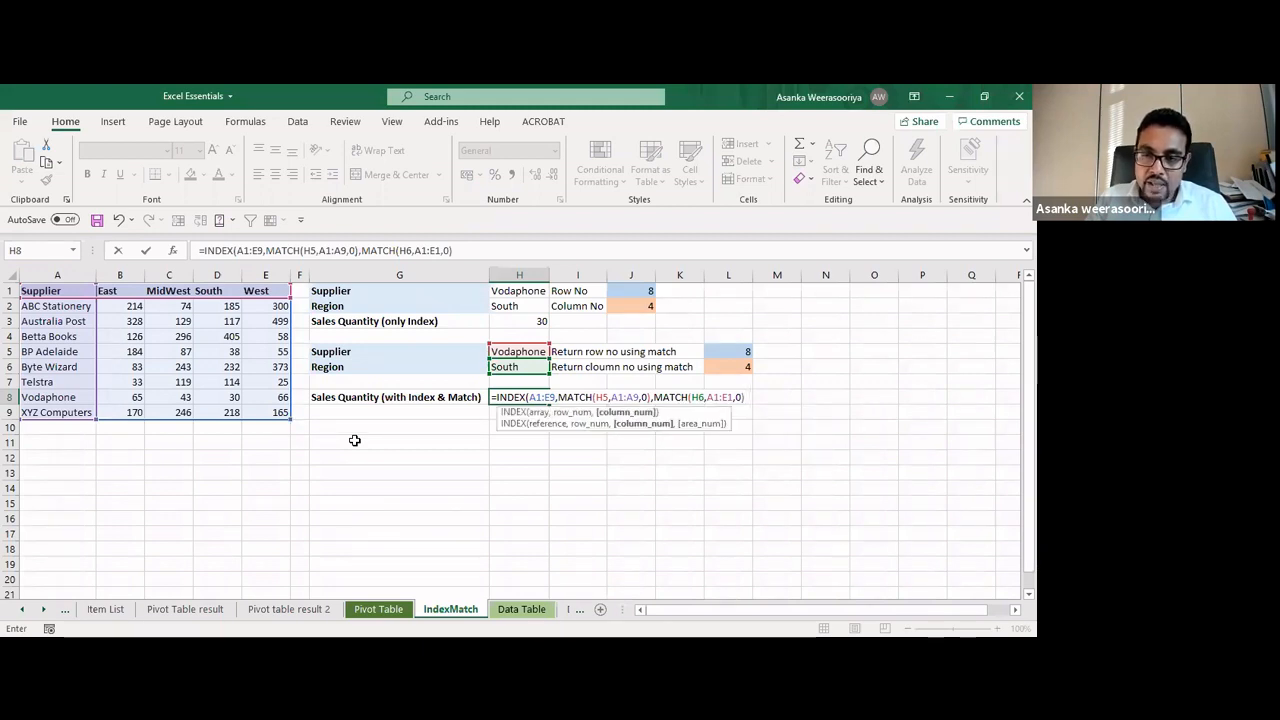
{"action": "type", "text": ")"}
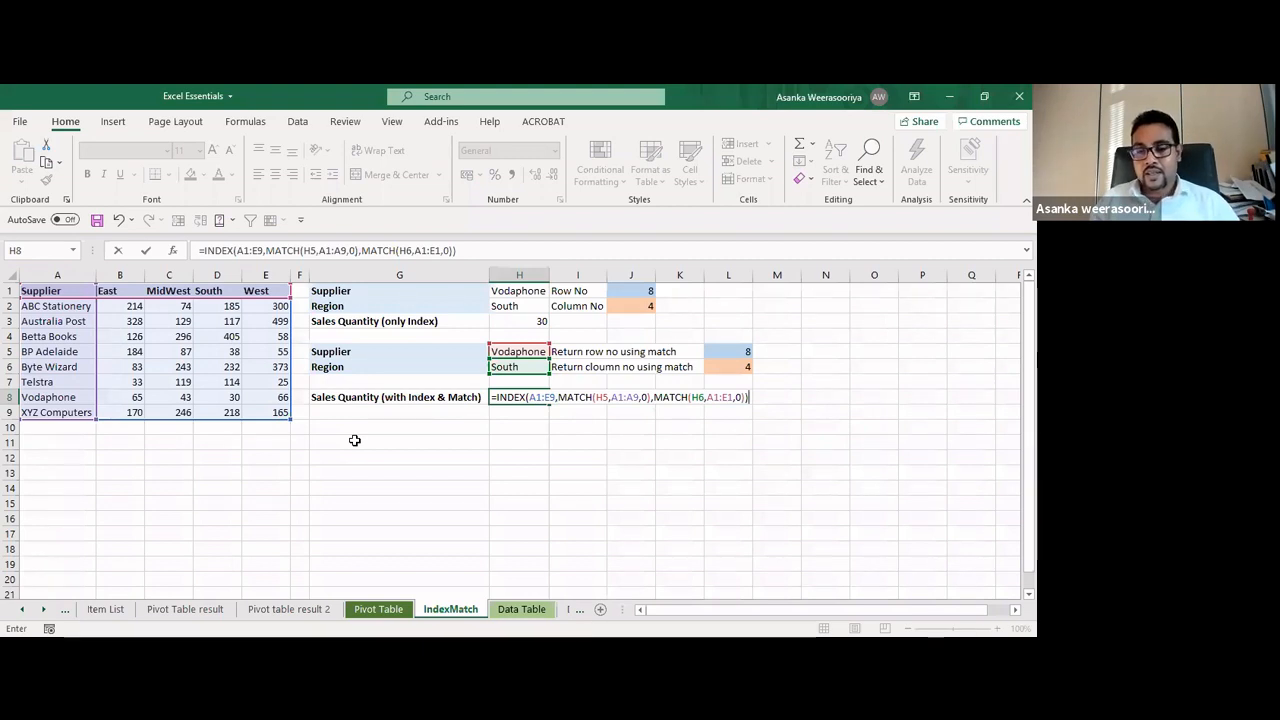
{"action": "key", "text": "Return"}
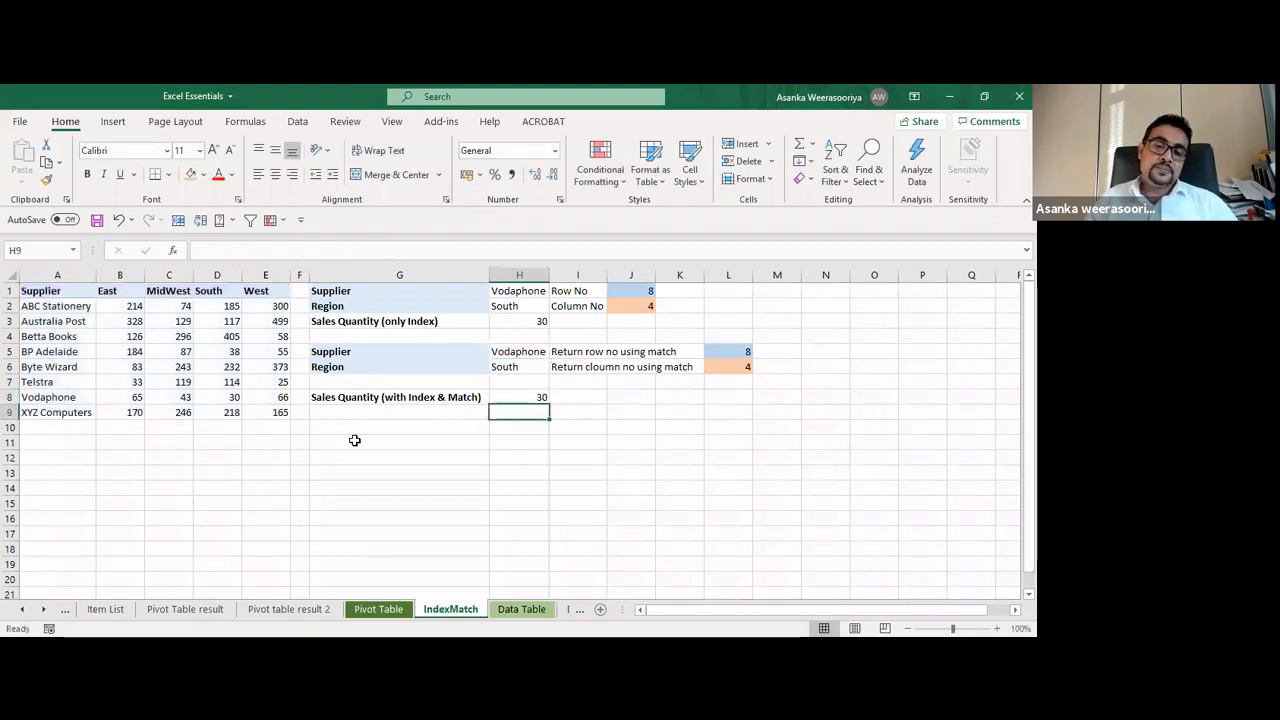
Compare the combined formula in H8 with the MATCH formulas in L5 and L6 and the INDEX formula in H3
{"action": "left_click", "coordinate": [541, 397]}
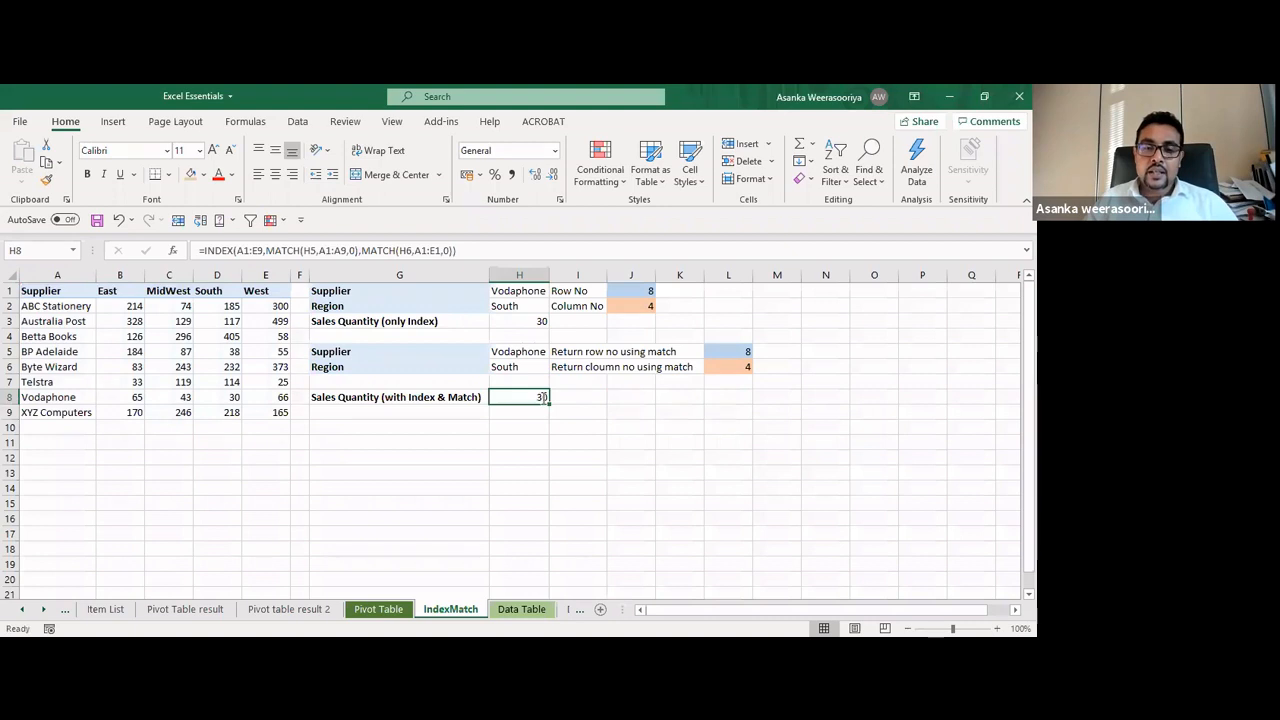
{"action": "double_click", "coordinate": [541, 397]}
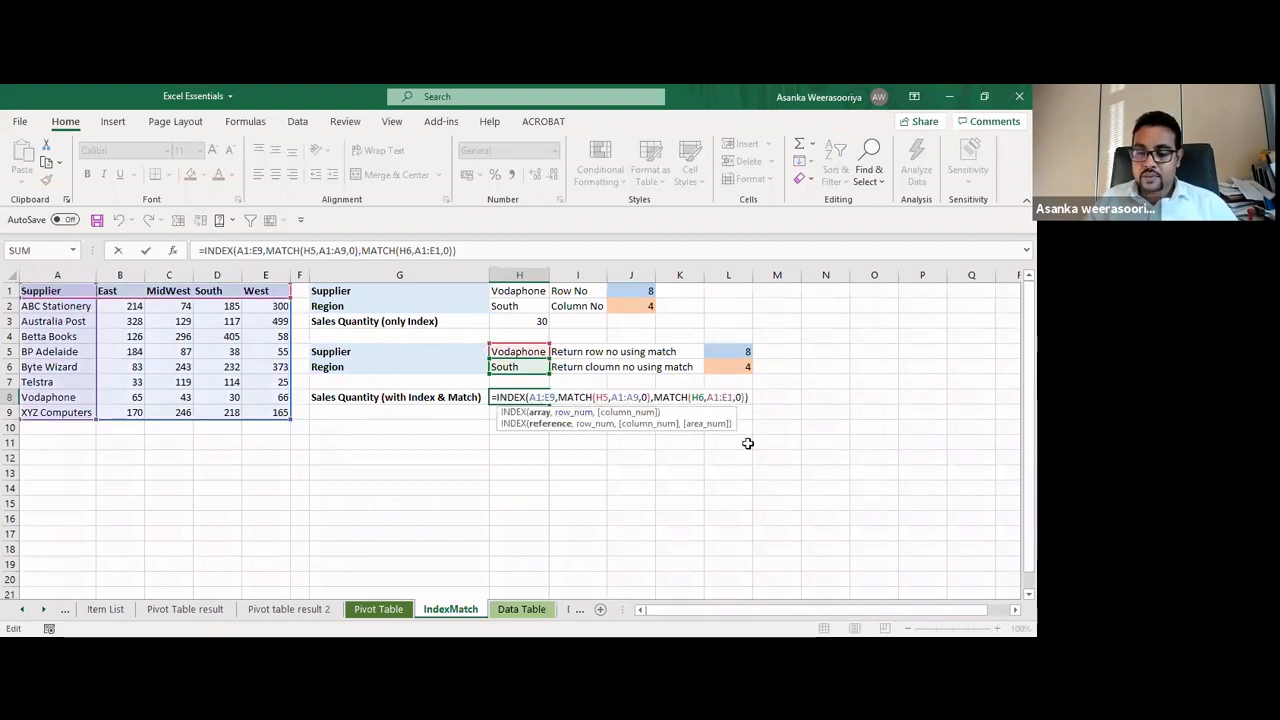
{"action": "key", "text": "Return"}
{"action": "double_click", "coordinate": [727, 351]}
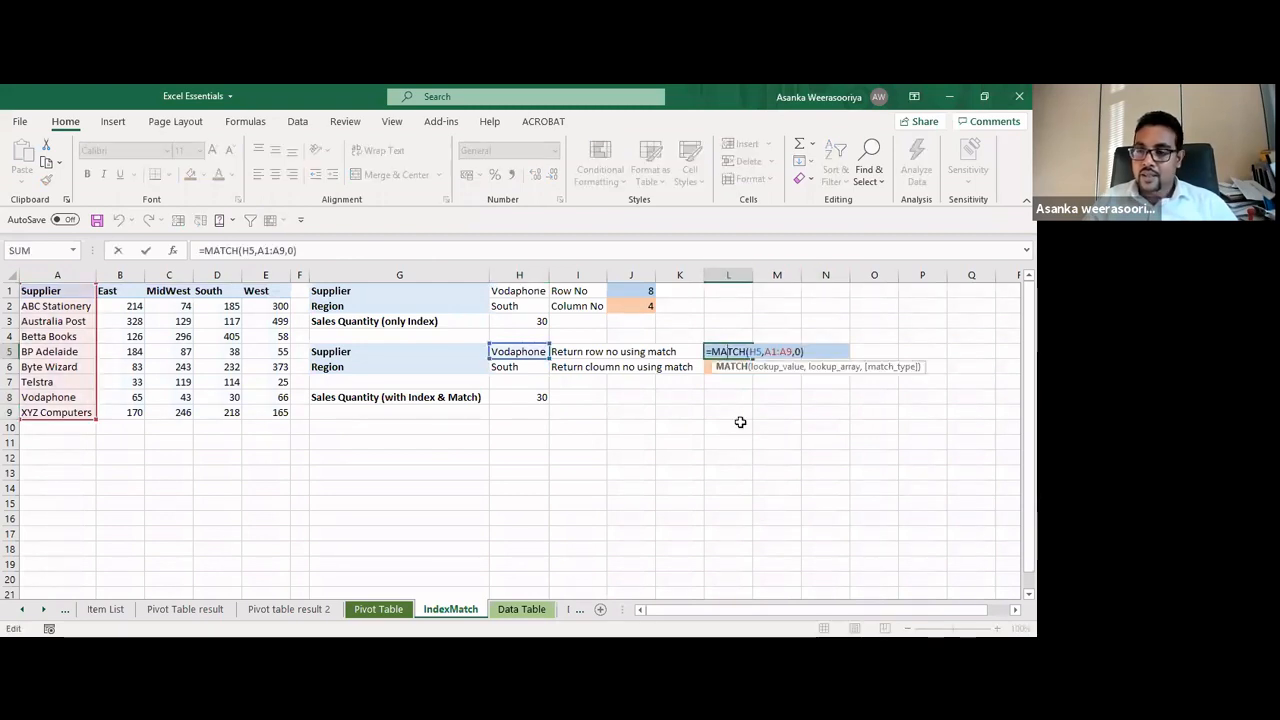
{"action": "key", "text": "Return"}
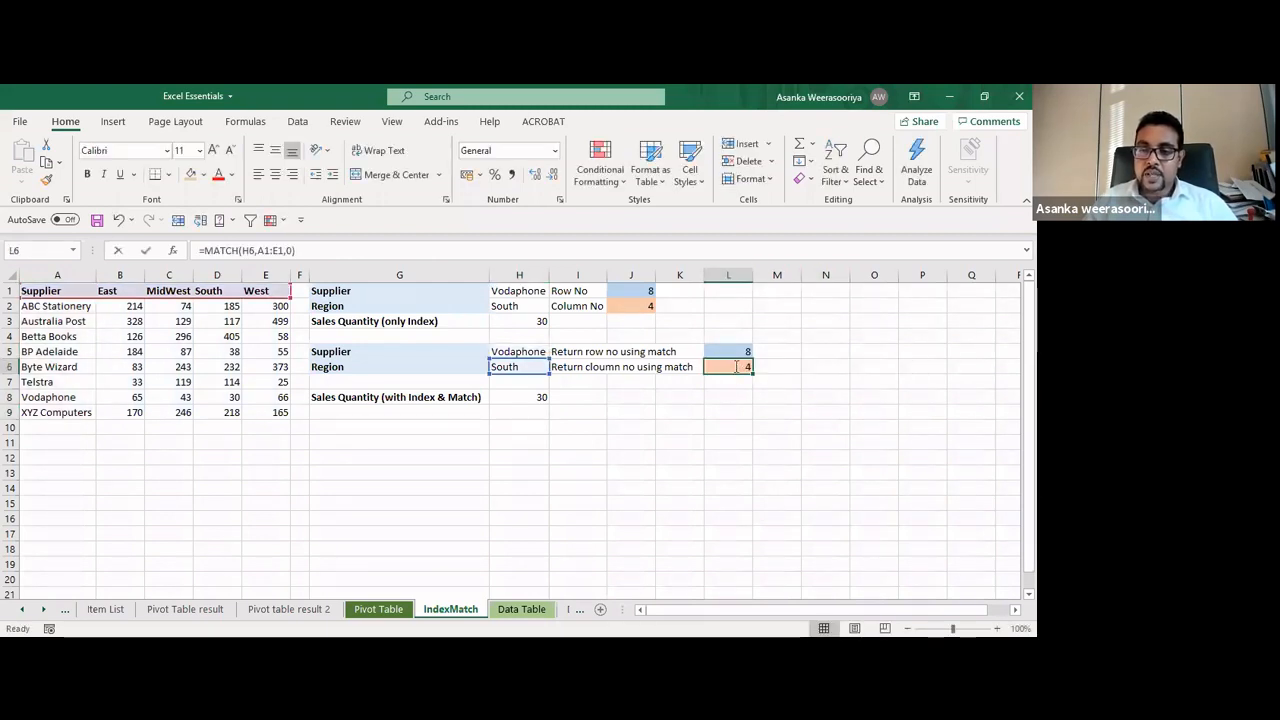
{"action": "double_click", "coordinate": [734, 366]}
{"action": "key", "text": "Return"}
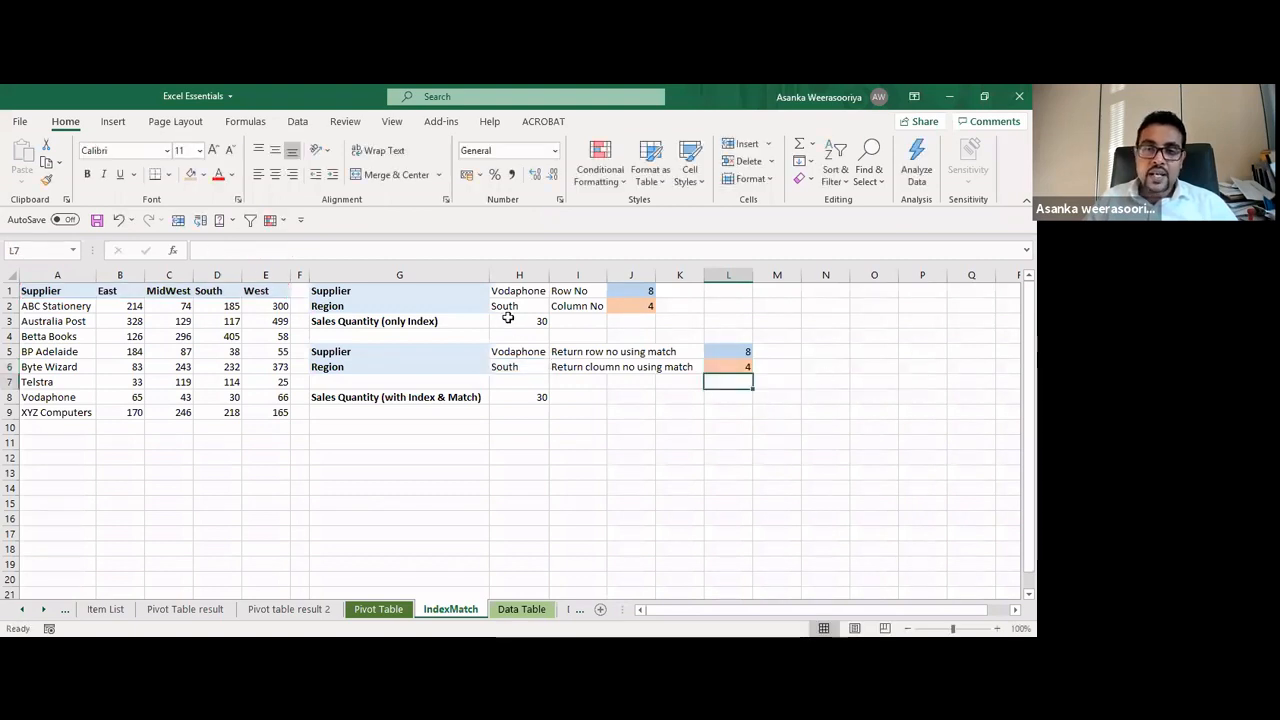
{"action": "double_click", "coordinate": [508, 318]}
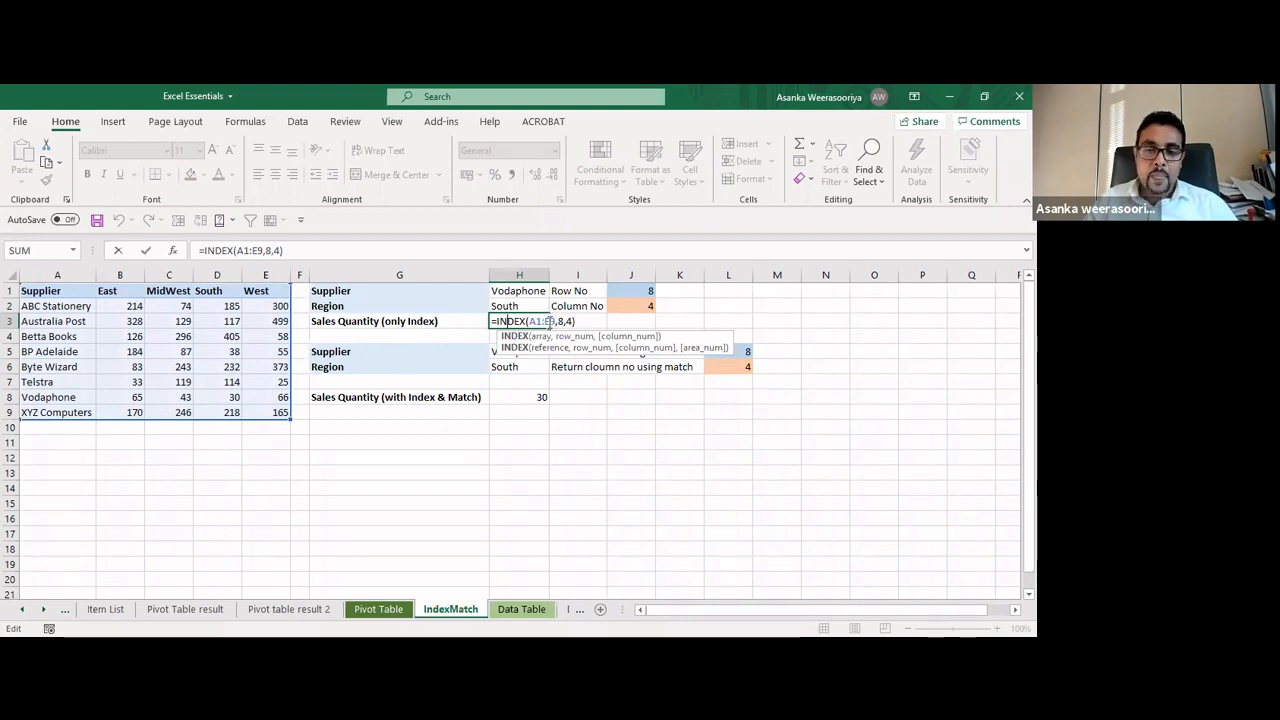
{"action": "key", "text": "Return"}
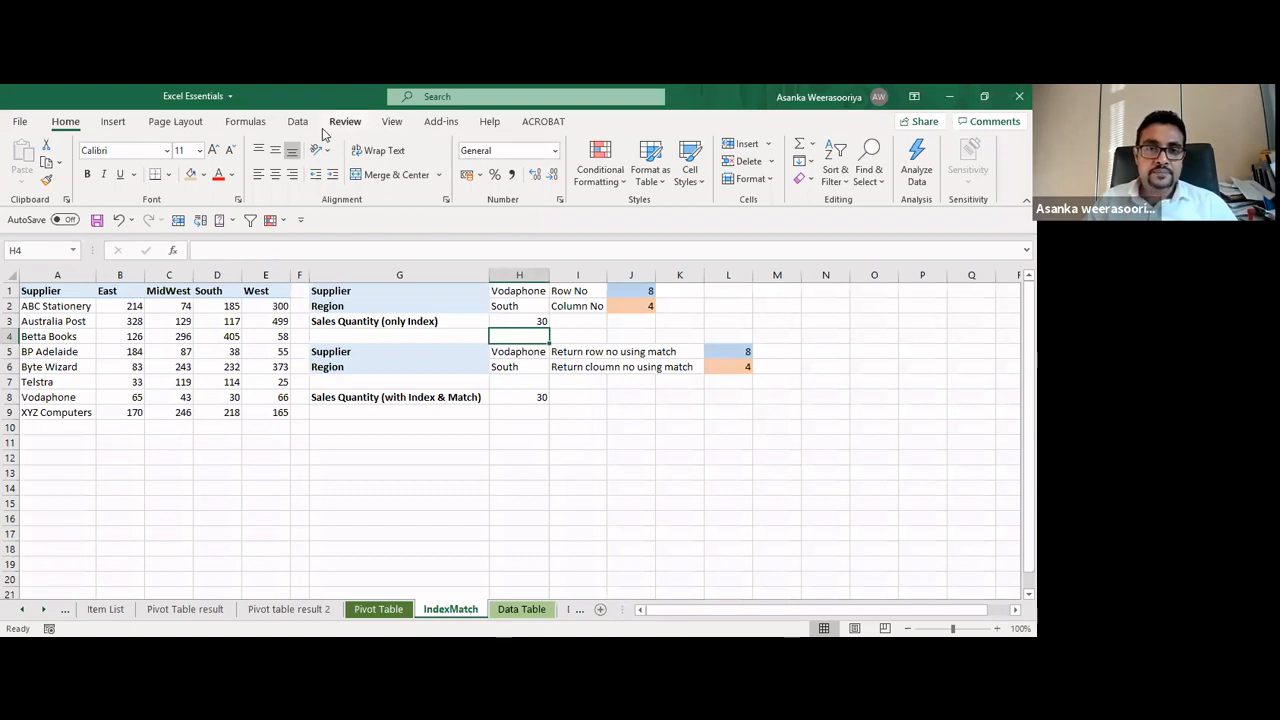
Display the formulas in the sheet's cells and widen column H enough to fit the whole H8 formula
{"action": "left_click", "coordinate": [245, 122]}
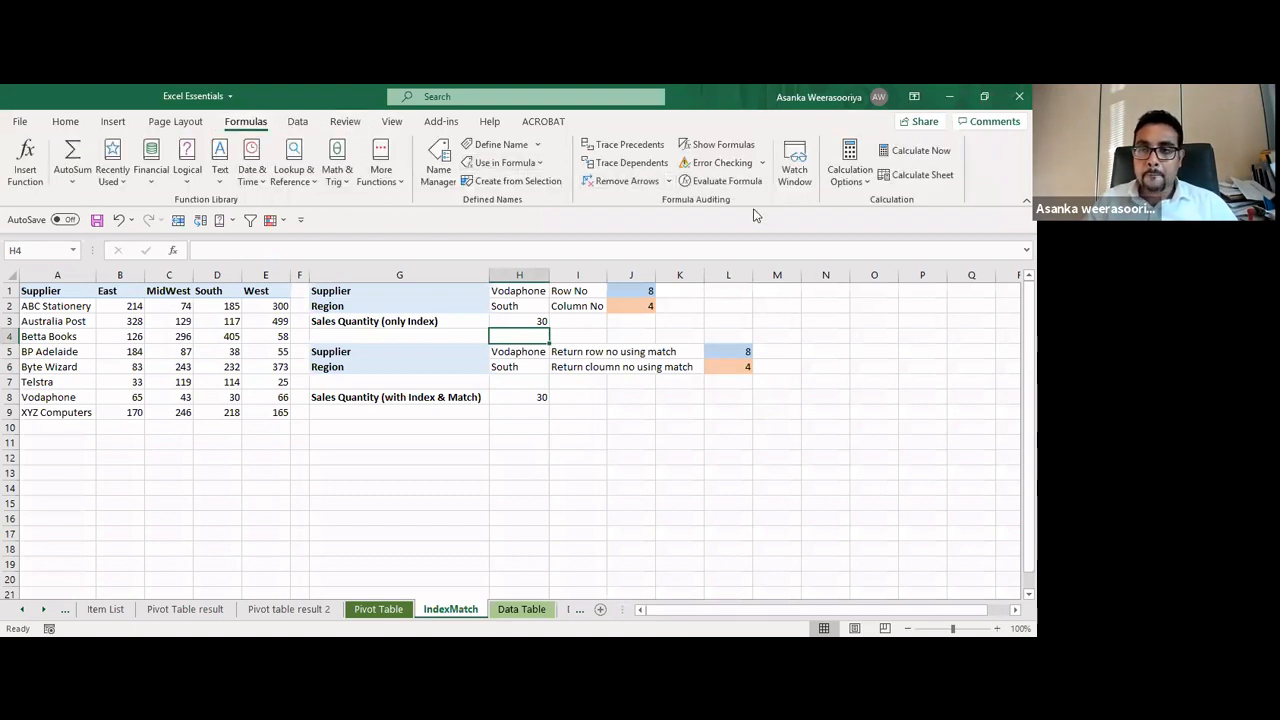
{"action": "left_click", "coordinate": [714, 144]}
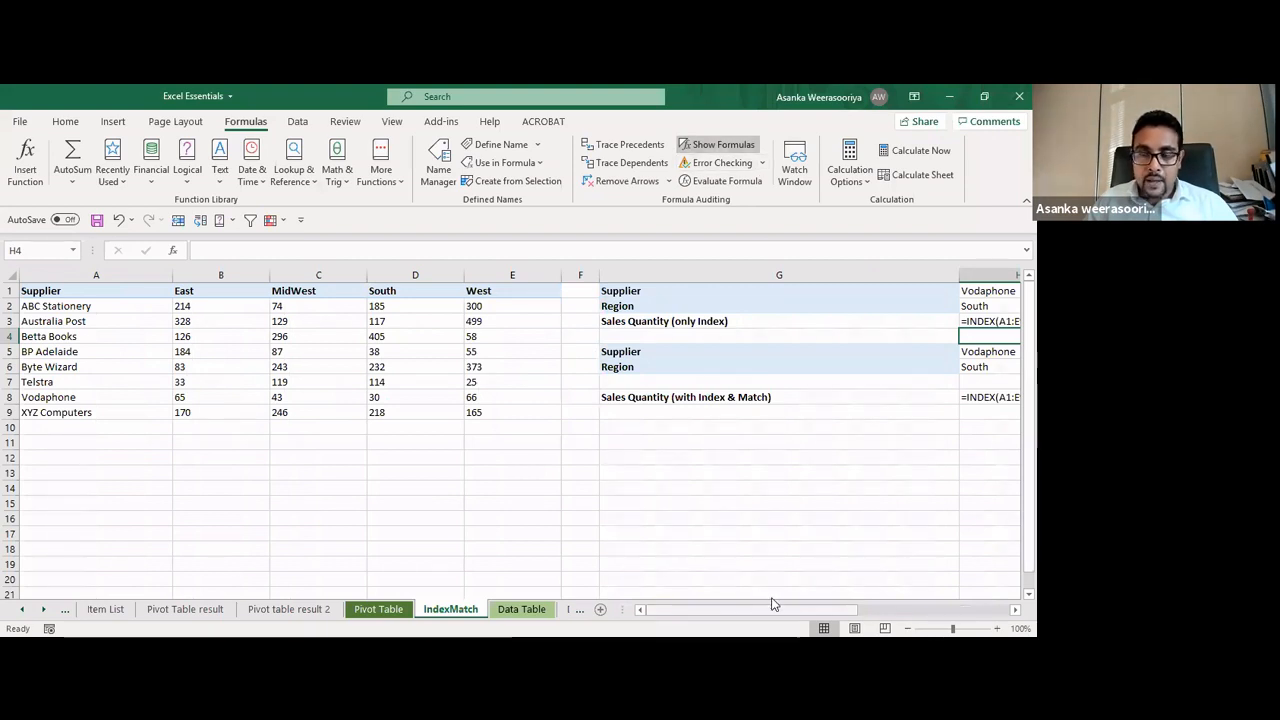
{"action": "left_click_drag", "start_coordinate": [771, 604], "coordinate": [836, 605]}
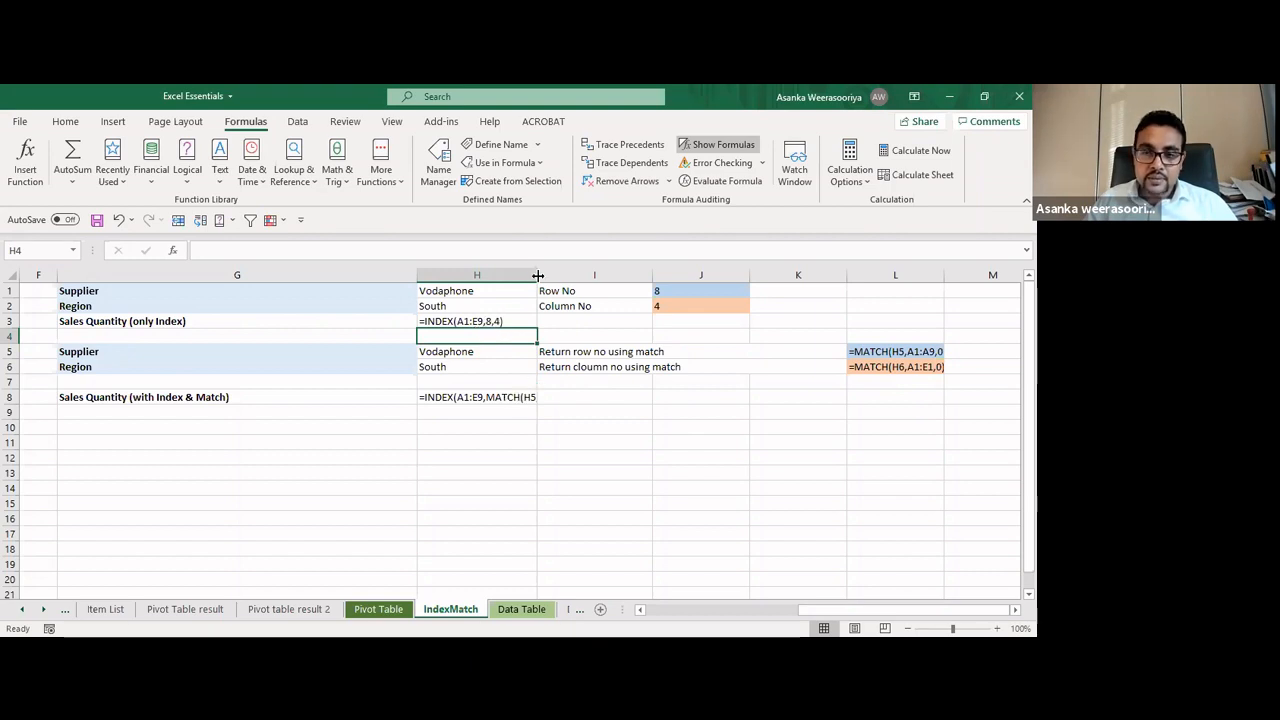
{"action": "left_click_drag", "start_coordinate": [537, 275], "coordinate": [845, 275]}
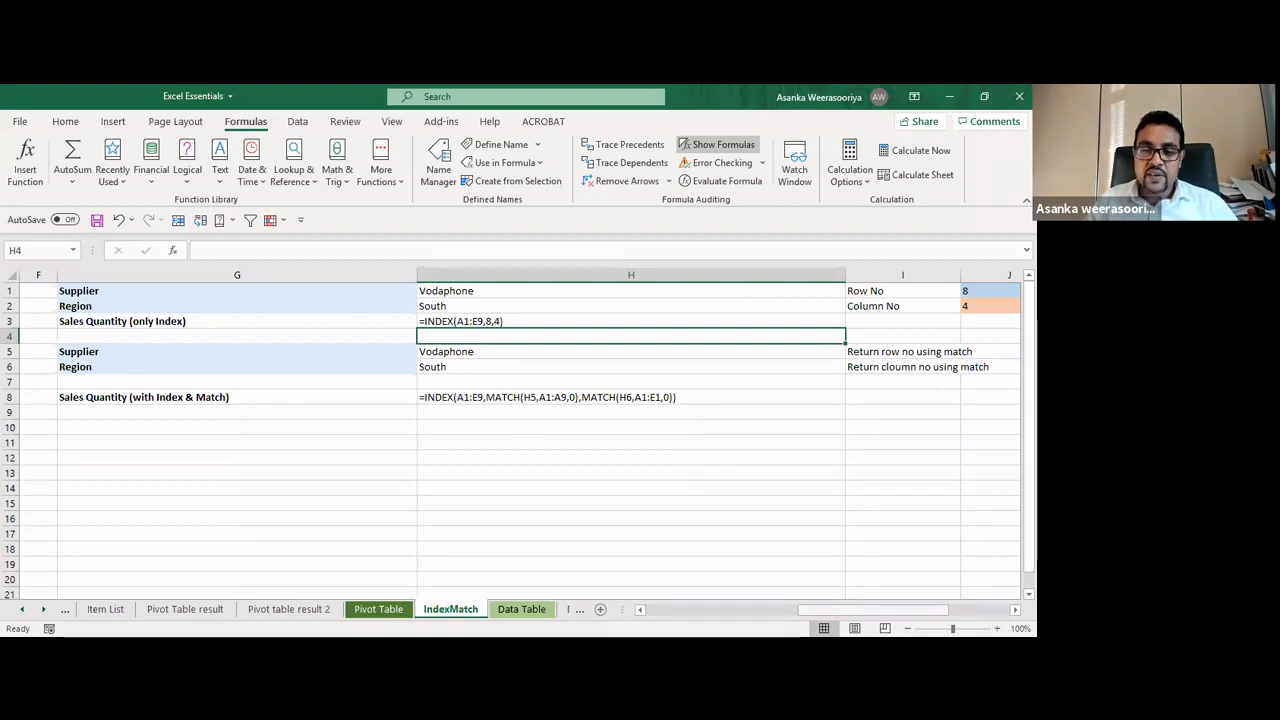
Review the MATCH formulas in L5 and L6, and switch the sheet back to displaying values
{"action": "left_click_drag", "start_coordinate": [856, 609], "coordinate": [903, 606]}
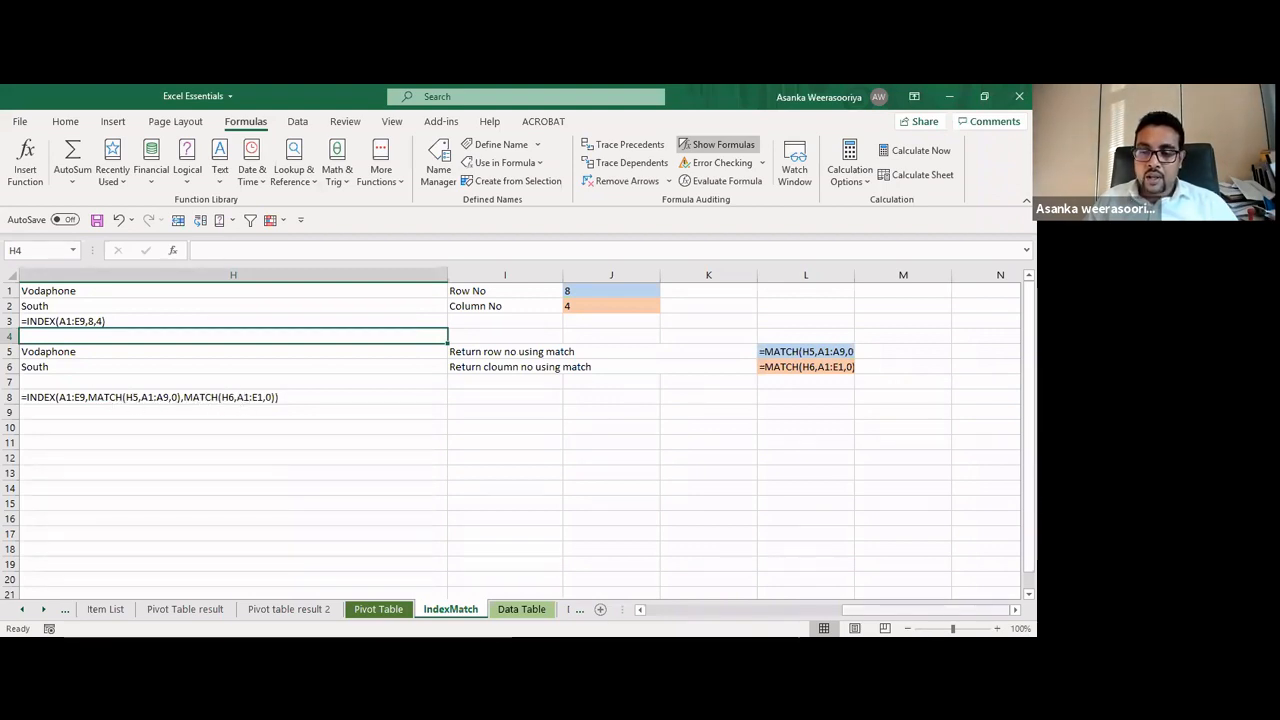
{"action": "left_click", "coordinate": [670, 612]}
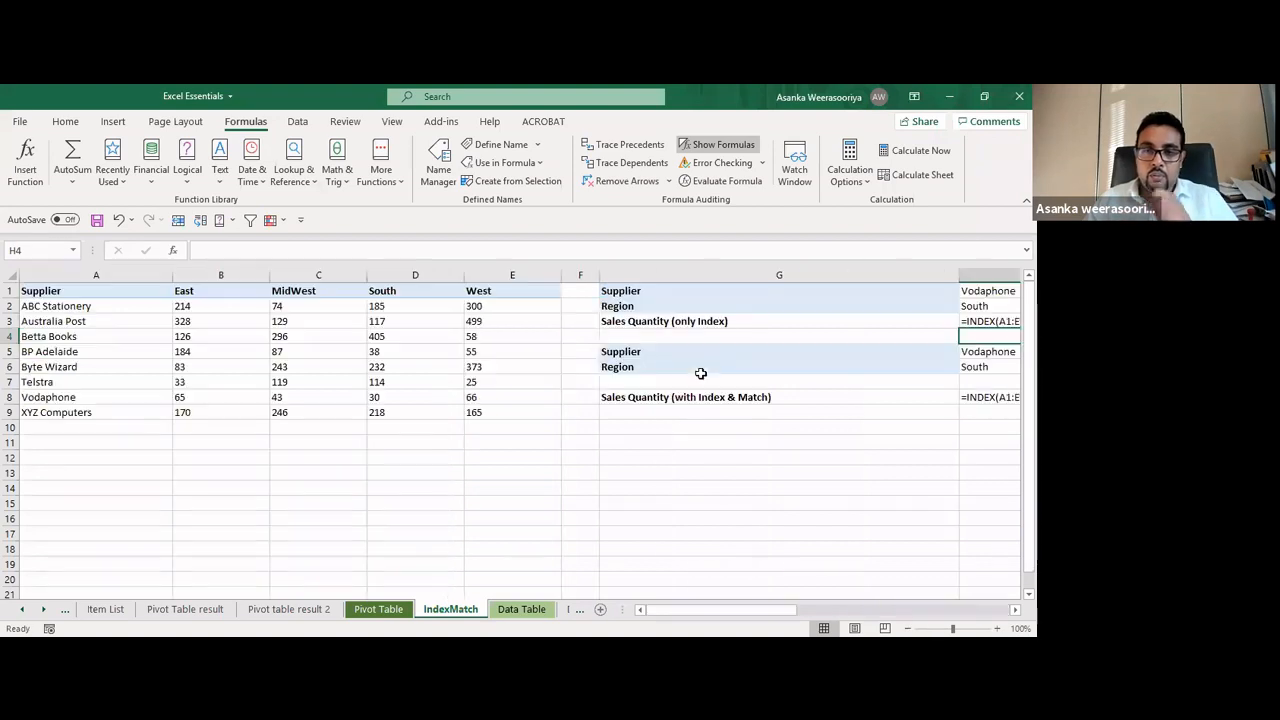
{"action": "left_click", "coordinate": [724, 144]}
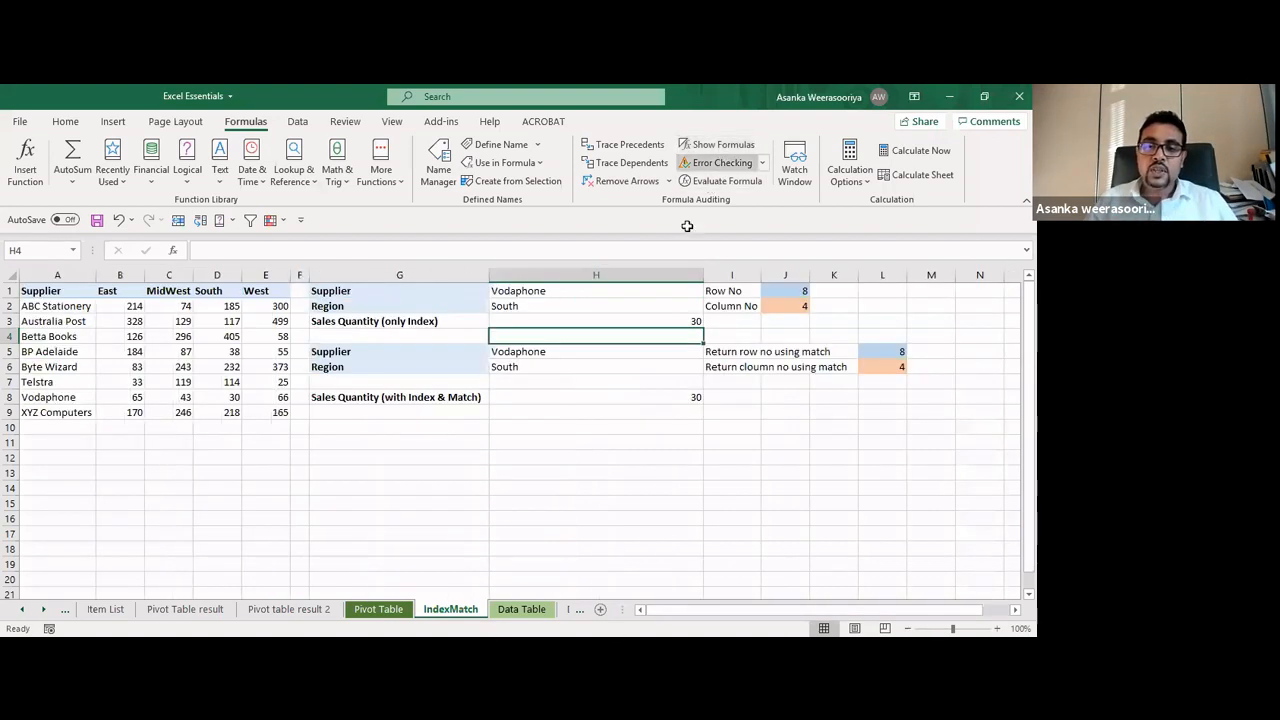
Set the region in H6 to West for the combined INDEX and MATCH lookup
{"action": "left_click", "coordinate": [571, 352]}
{"action": "left_click", "coordinate": [540, 368]}
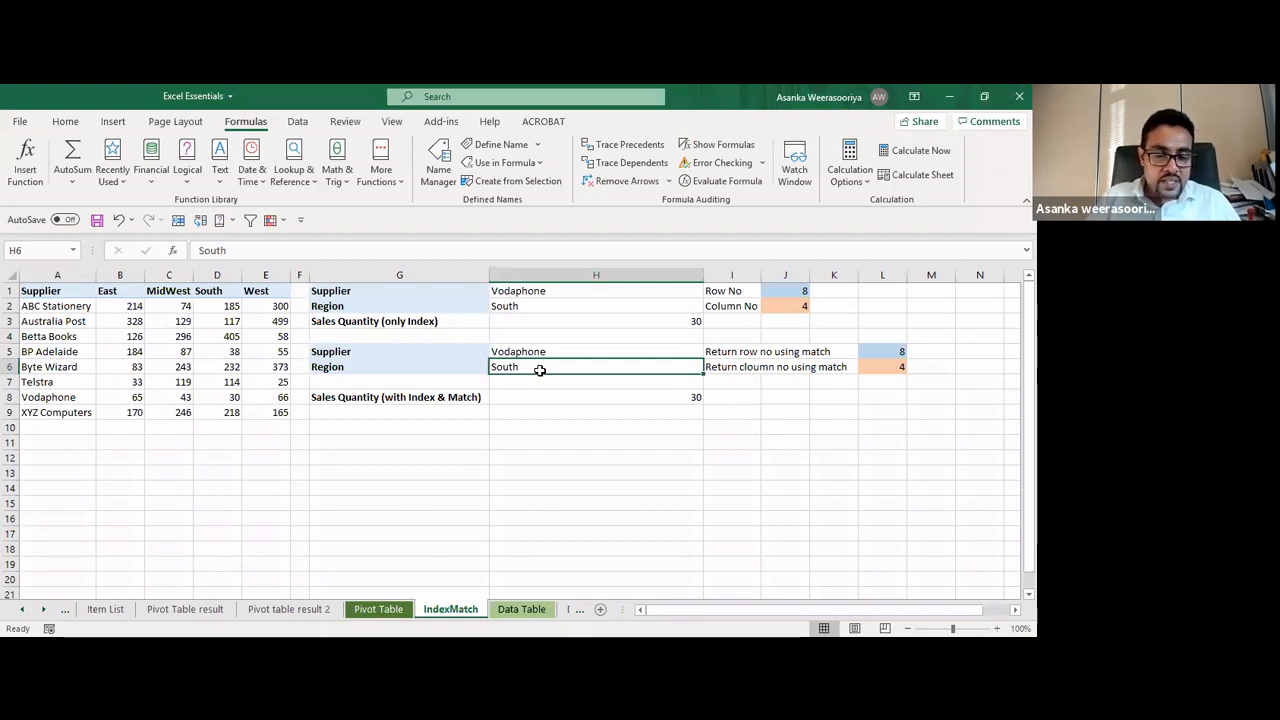
{"action": "type", "text": "West"}
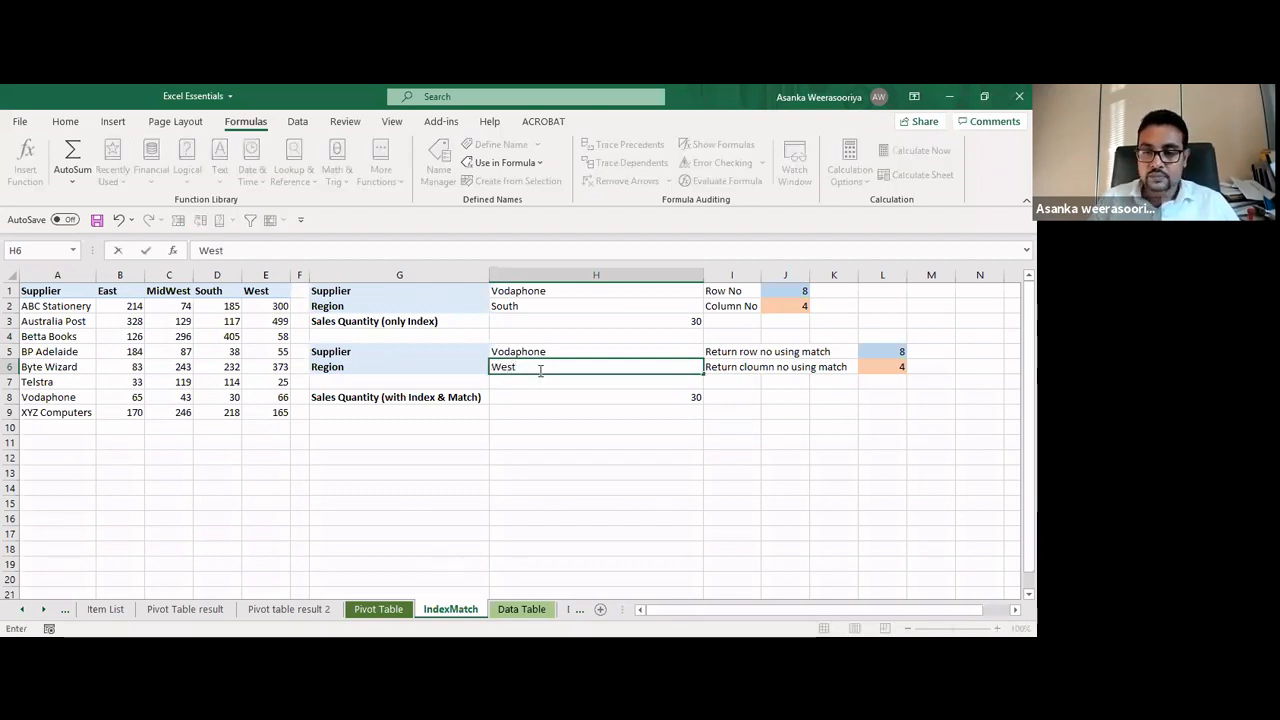
{"action": "key", "text": "Return"}
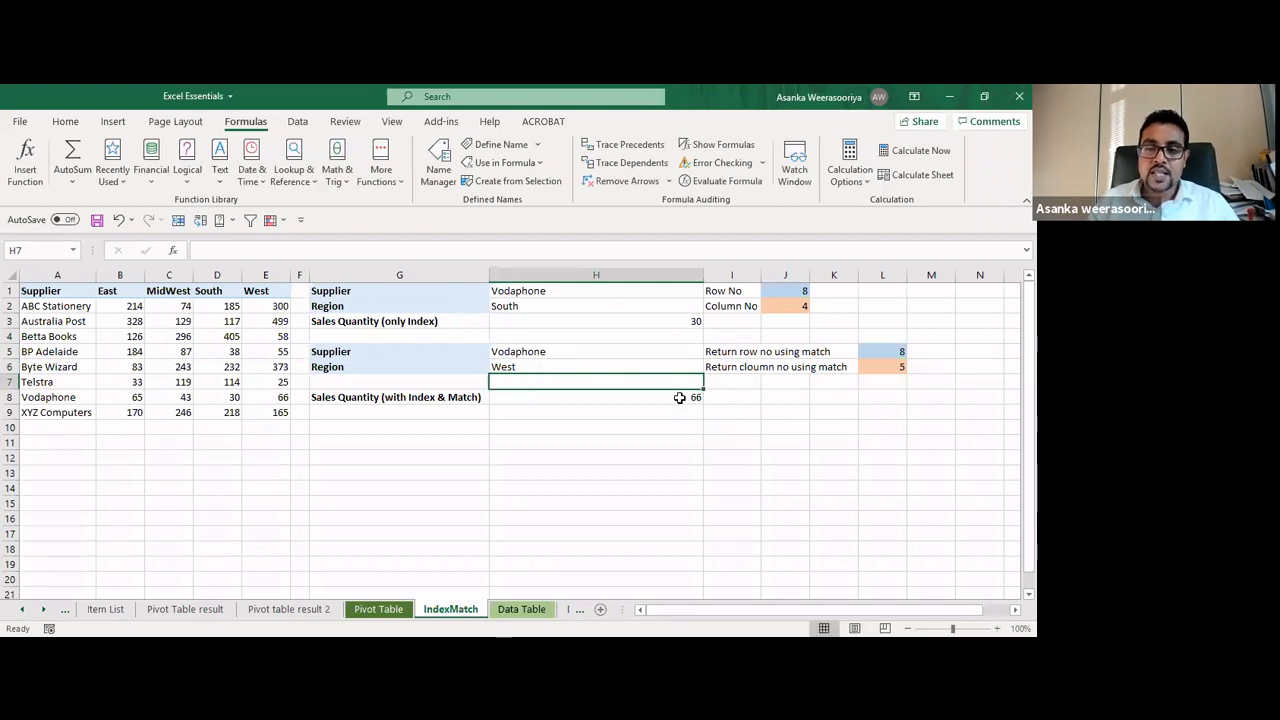
Inspect the hardcoded row and column numbers in the H3 INDEX formula and check the Vodaphone row of the supplier table
{"action": "left_click", "coordinate": [623, 321]}
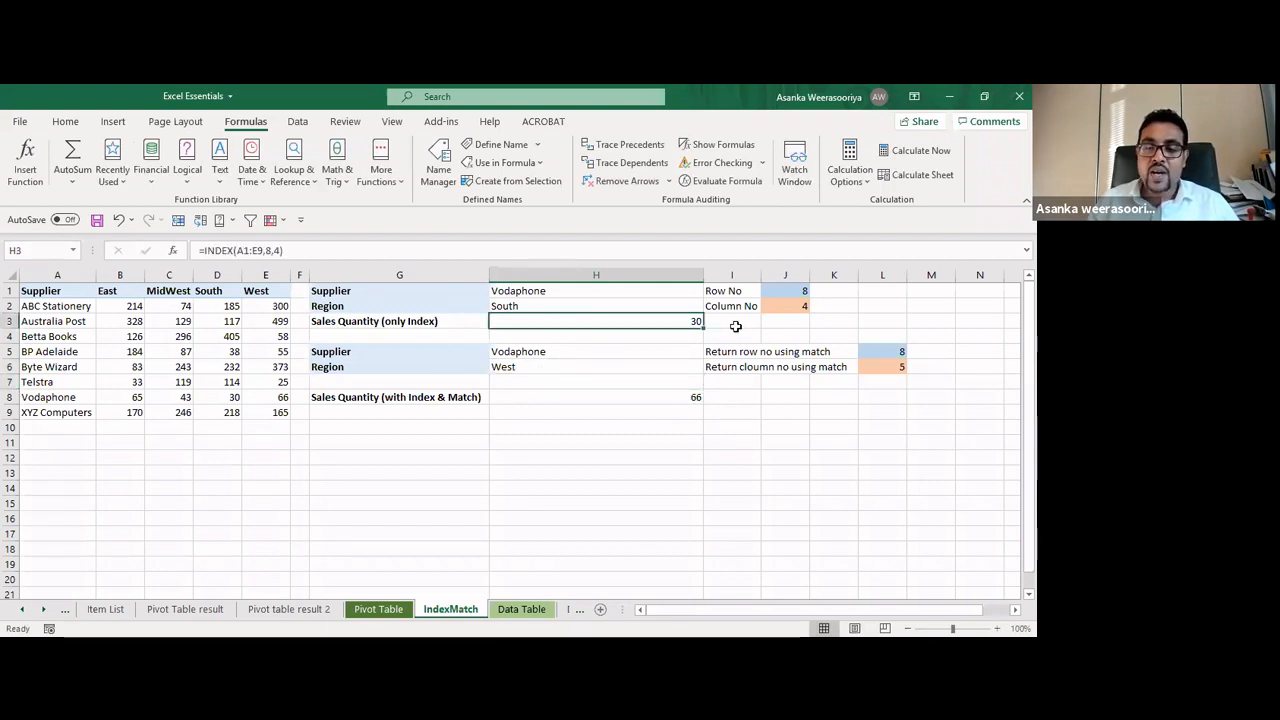
{"action": "double_click", "coordinate": [674, 321]}
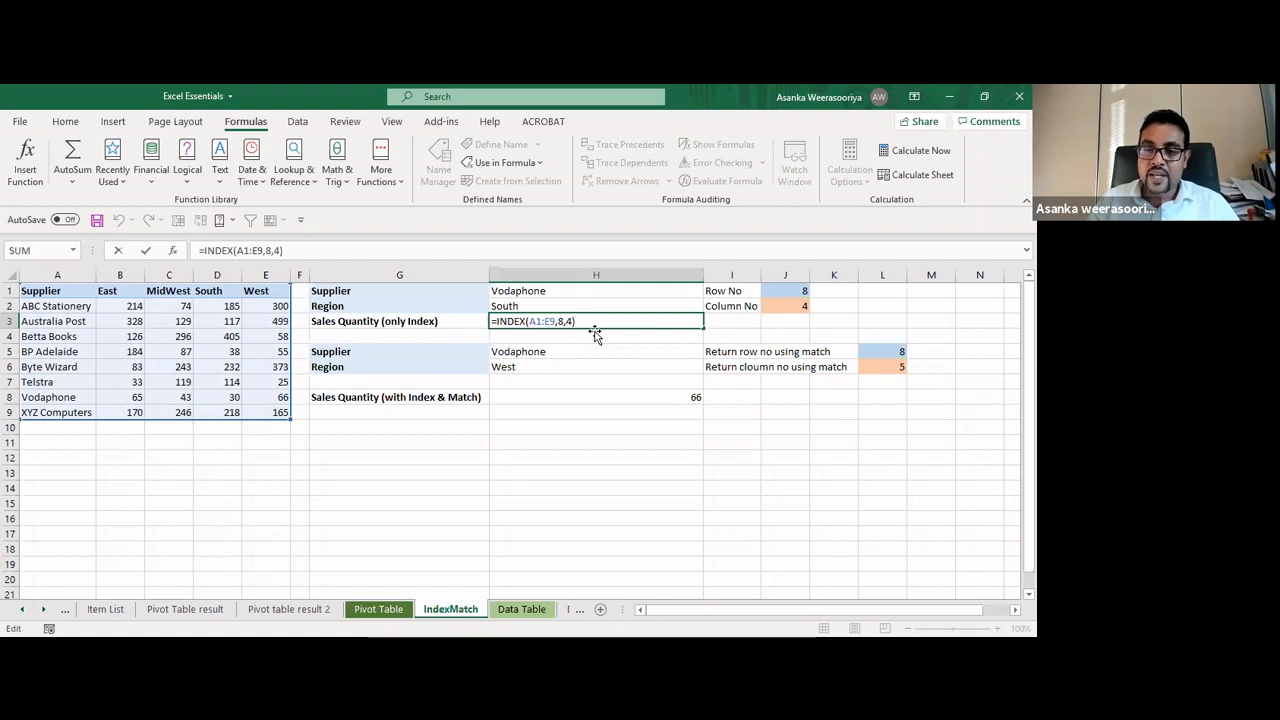
{"action": "key", "text": "Return"}
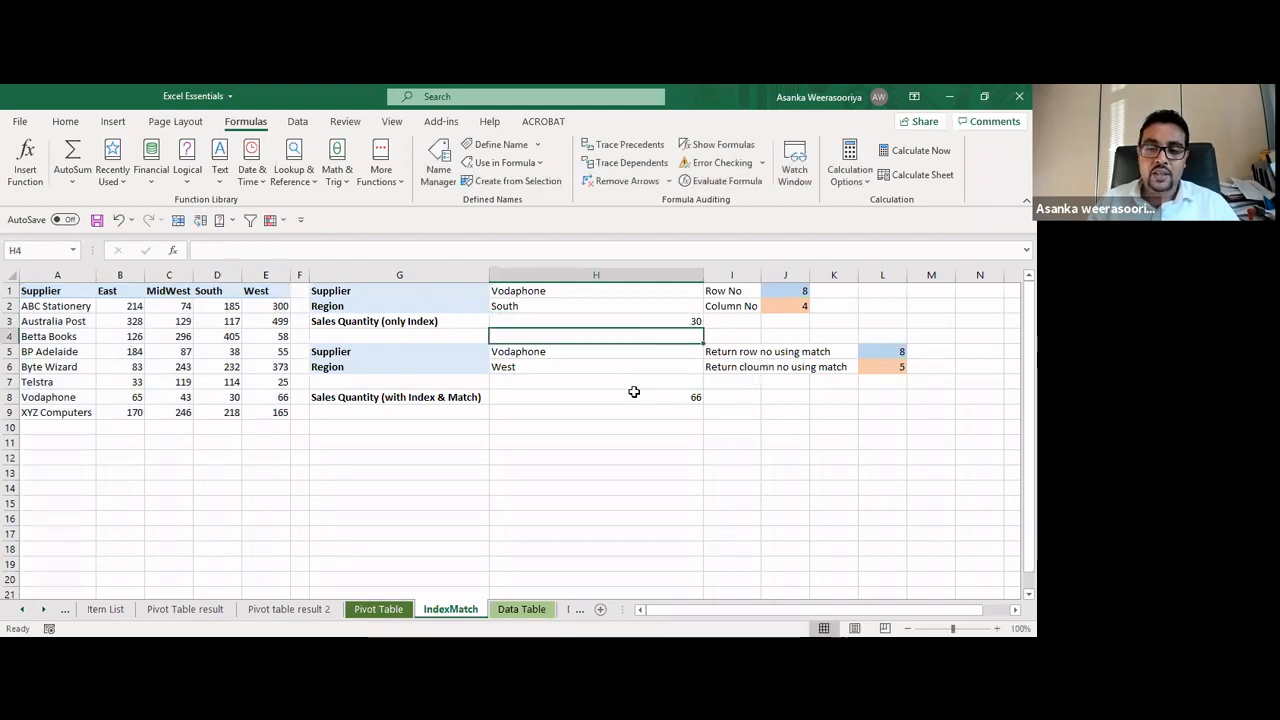
{"action": "left_click", "coordinate": [60, 397]}
{"action": "left_click_drag", "start_coordinate": [100, 397], "coordinate": [284, 405]}
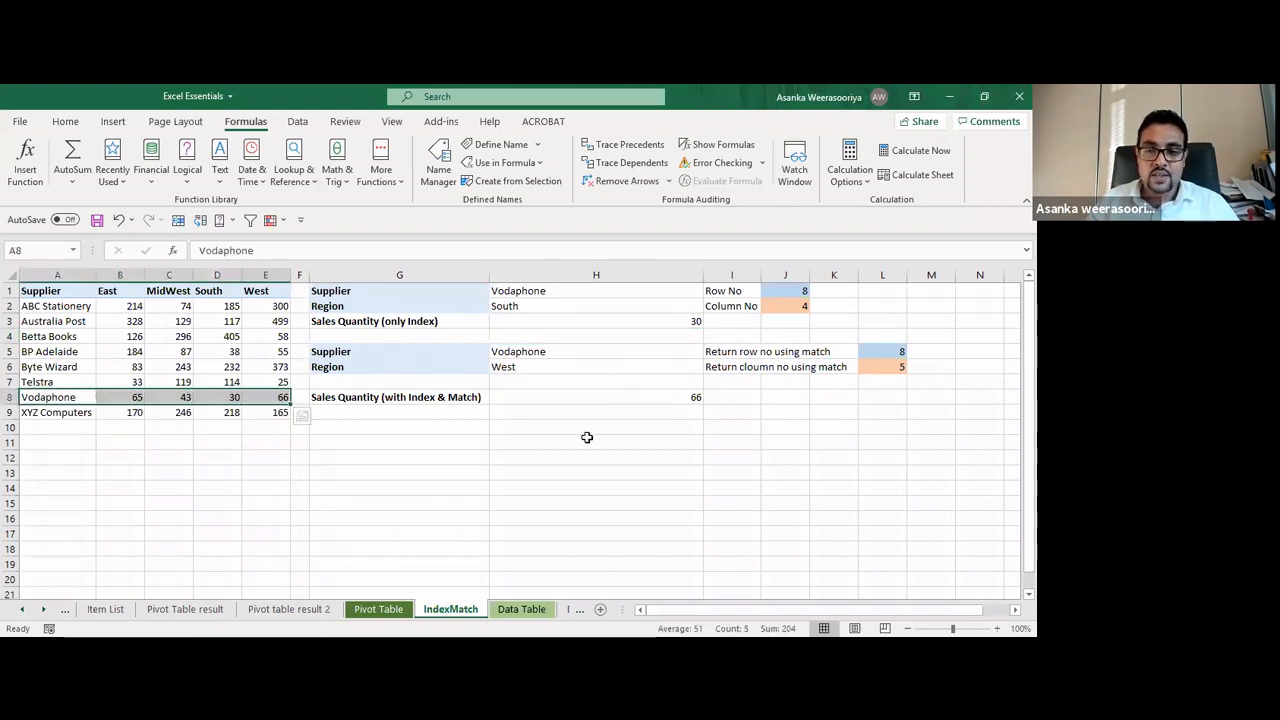
Try the supplier name ABC Stationary in H5
{"action": "left_click", "coordinate": [538, 355]}
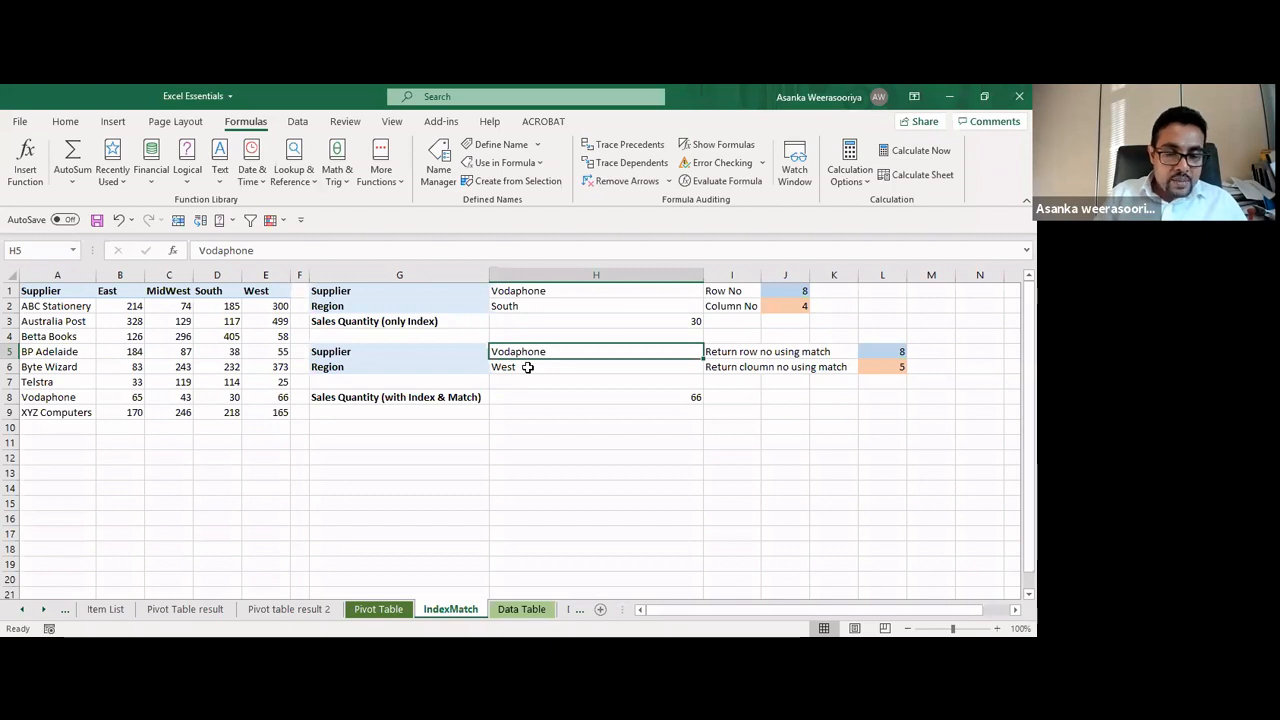
{"action": "type", "text": "ABC"}
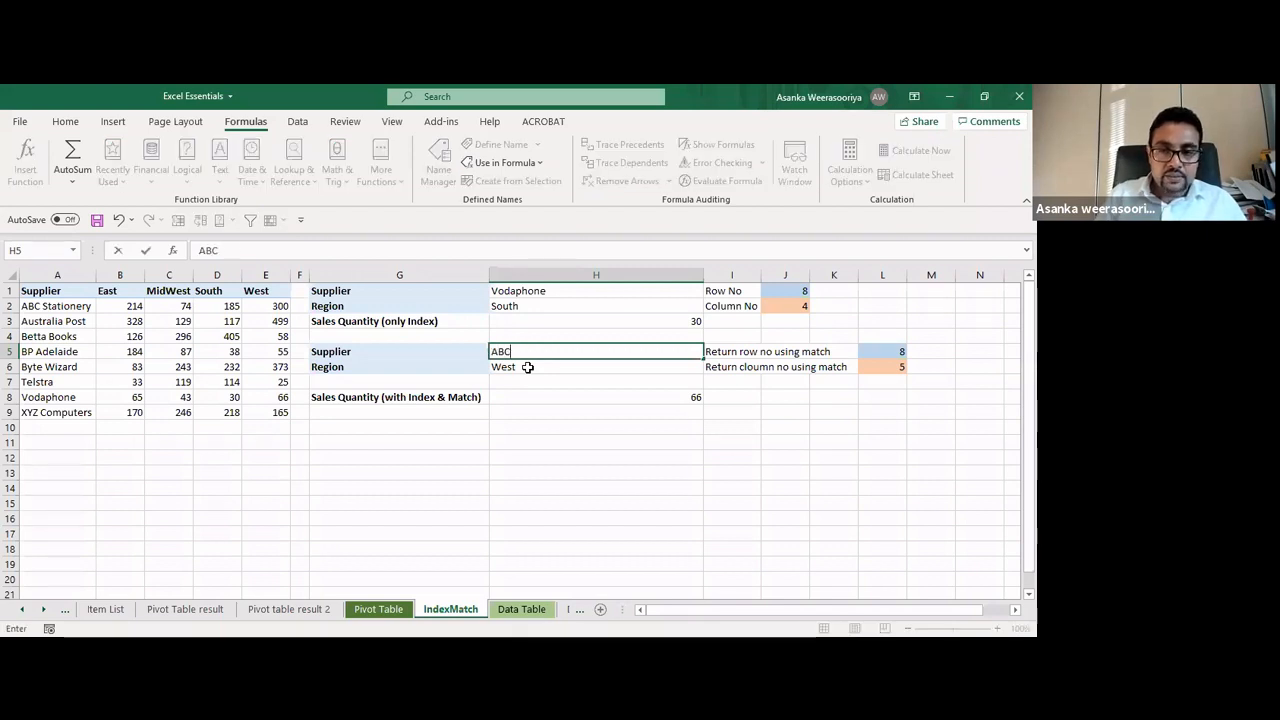
{"action": "type", "text": " S"}
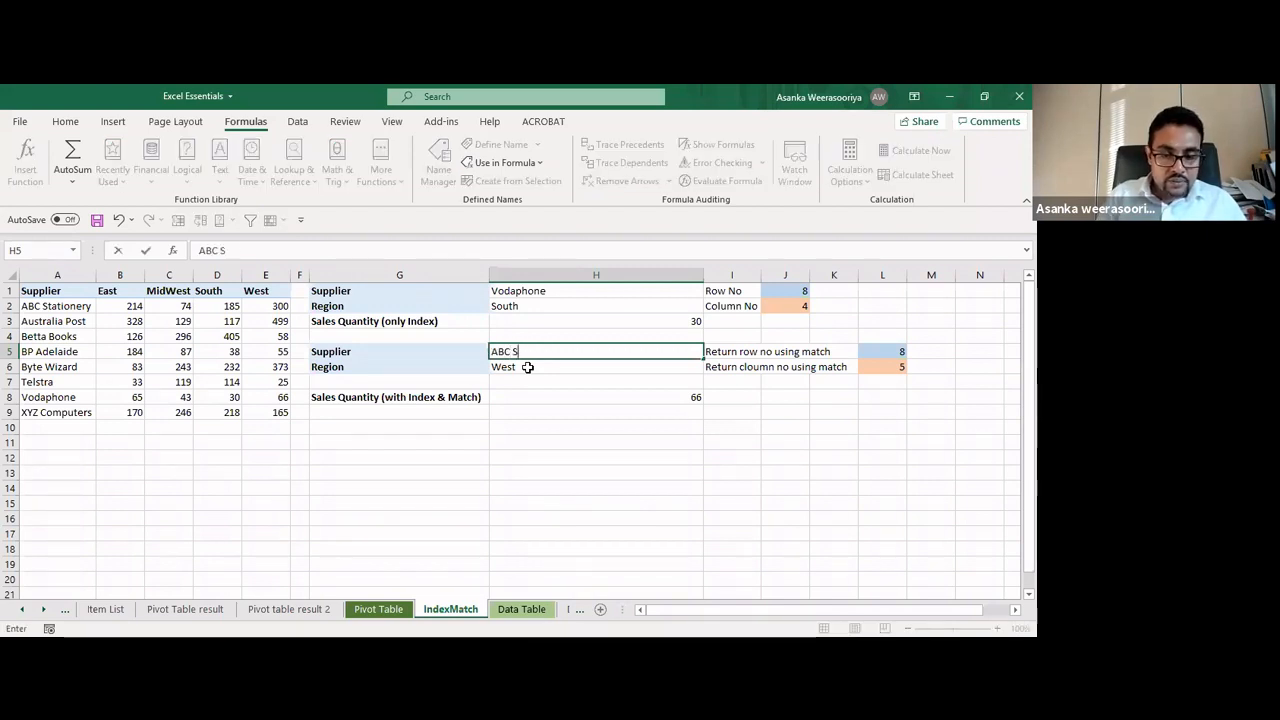
{"action": "type", "text": "tatio"}
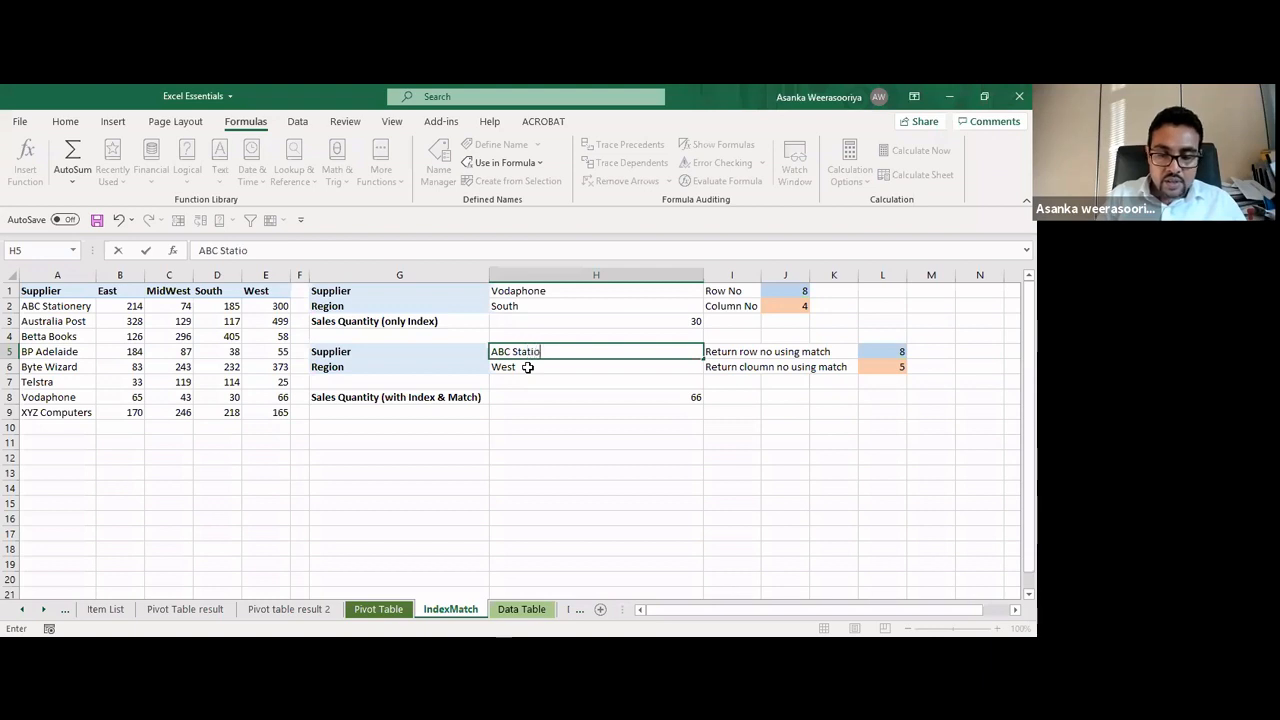
{"action": "type", "text": "nary"}
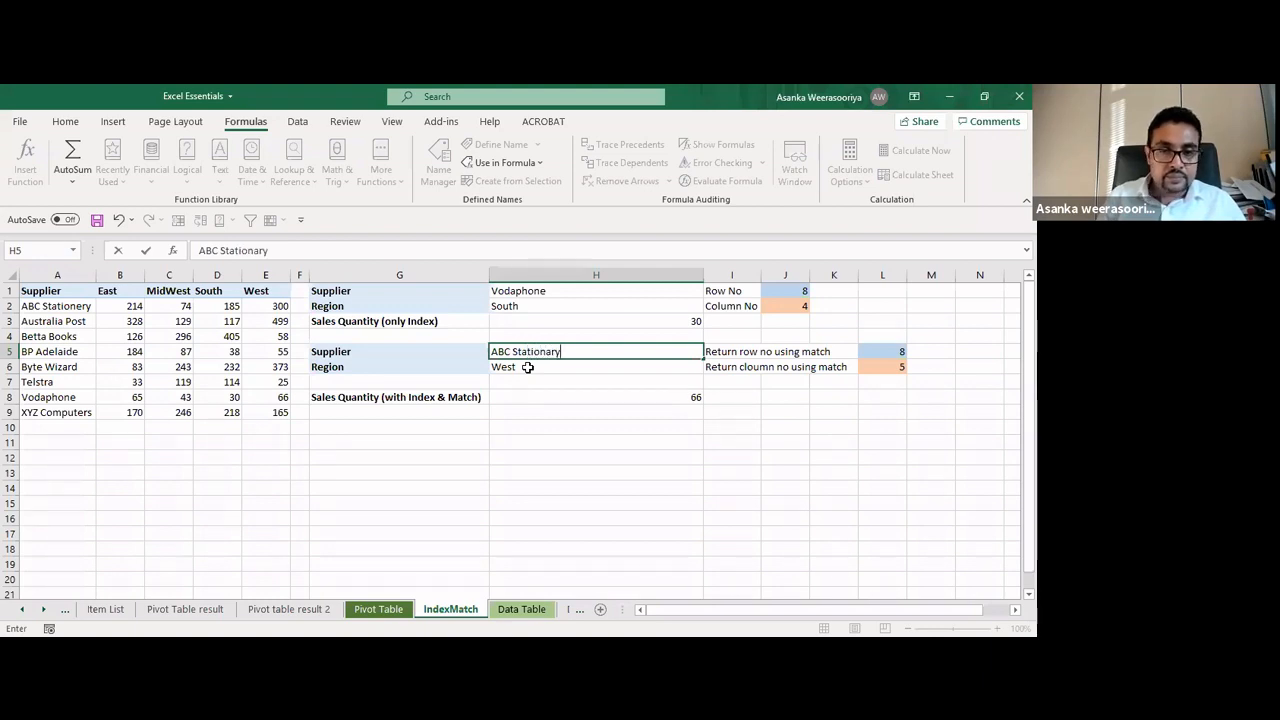
{"action": "key", "text": "Return"}
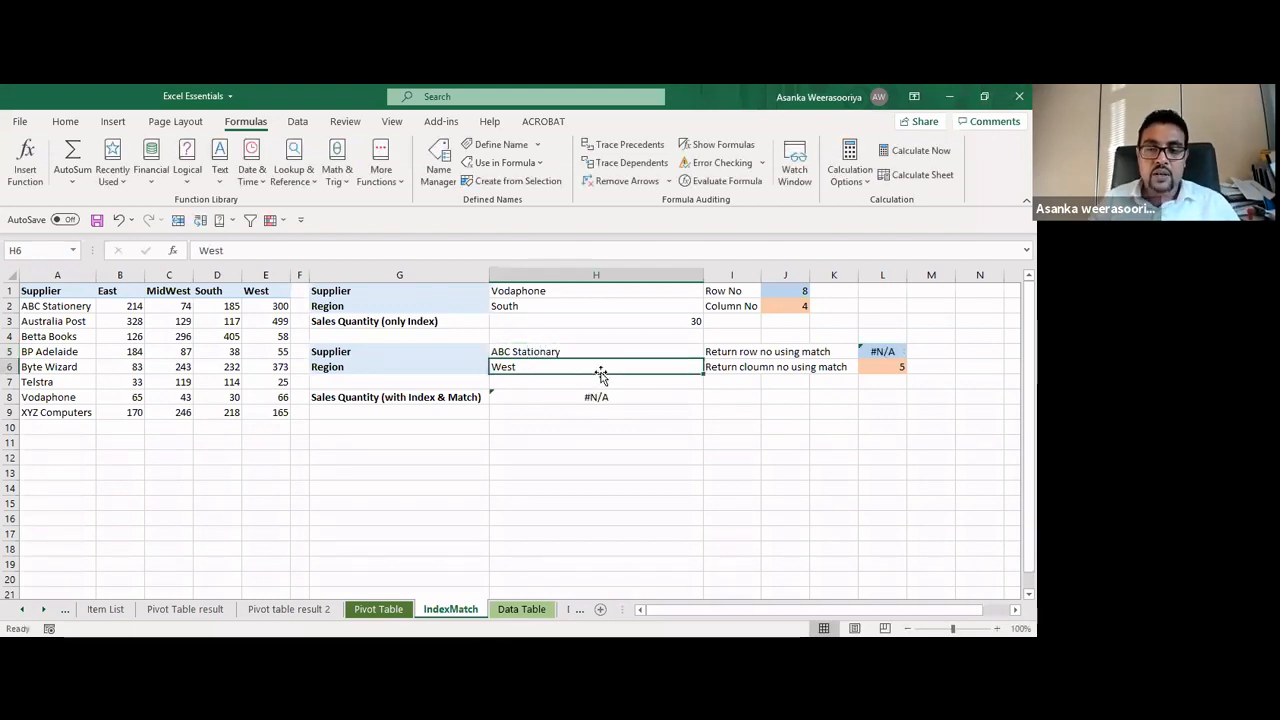
Compare the supplier name in H5 with the spelling in A2 and correct H5 to ABC Stationery
{"action": "left_click", "coordinate": [560, 351]}
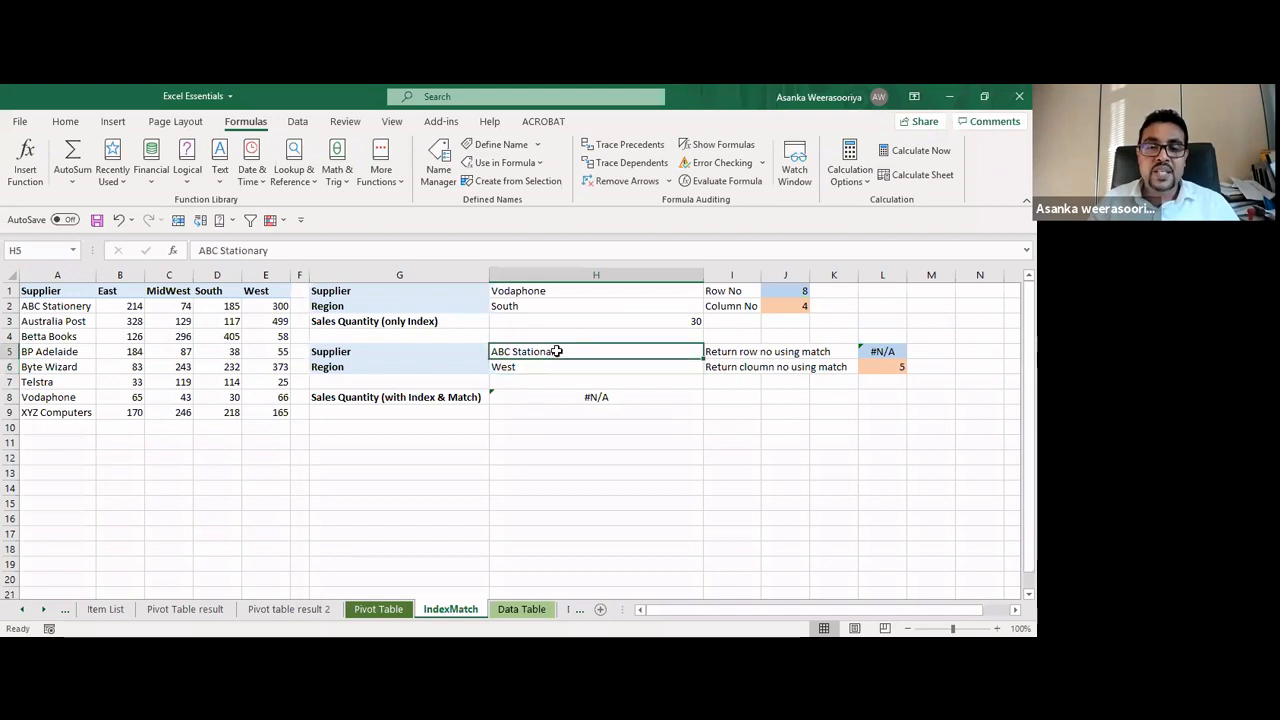
{"action": "double_click", "coordinate": [56, 307]}
{"action": "left_click_drag", "start_coordinate": [91, 307], "coordinate": [12, 313]}
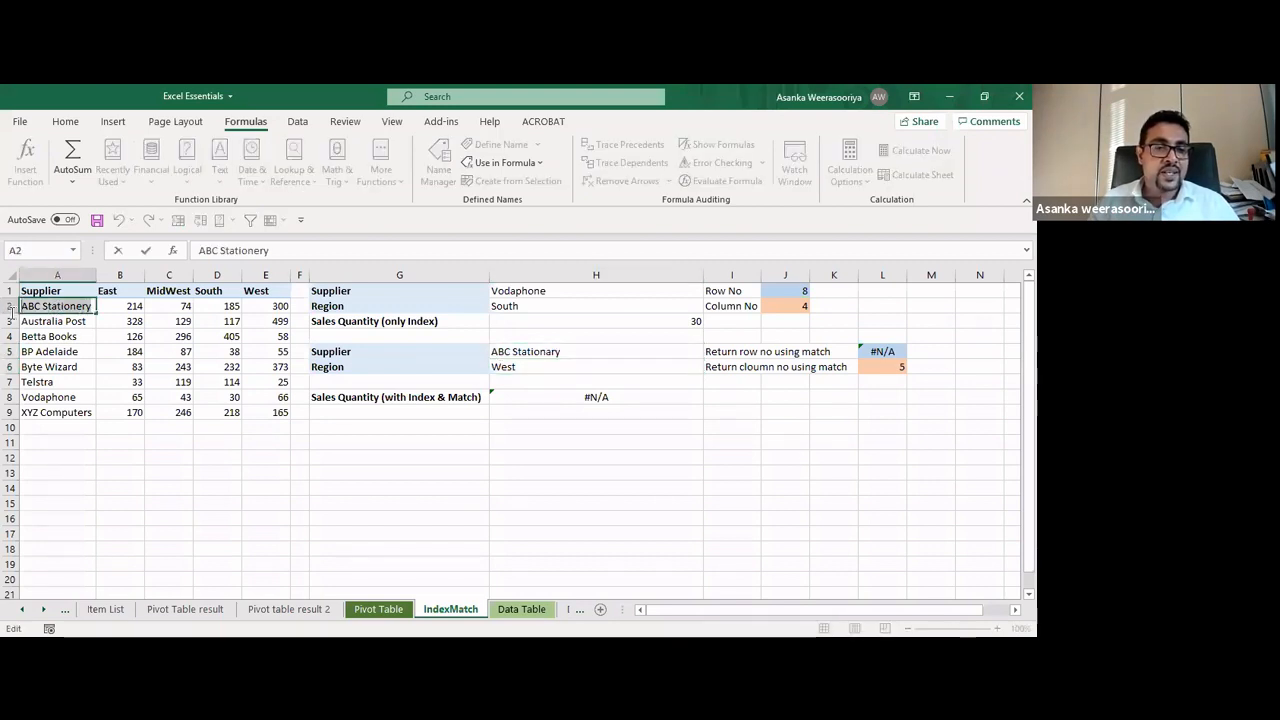
{"action": "double_click", "coordinate": [503, 355]}
{"action": "left_click_drag", "start_coordinate": [569, 352], "coordinate": [434, 347]}
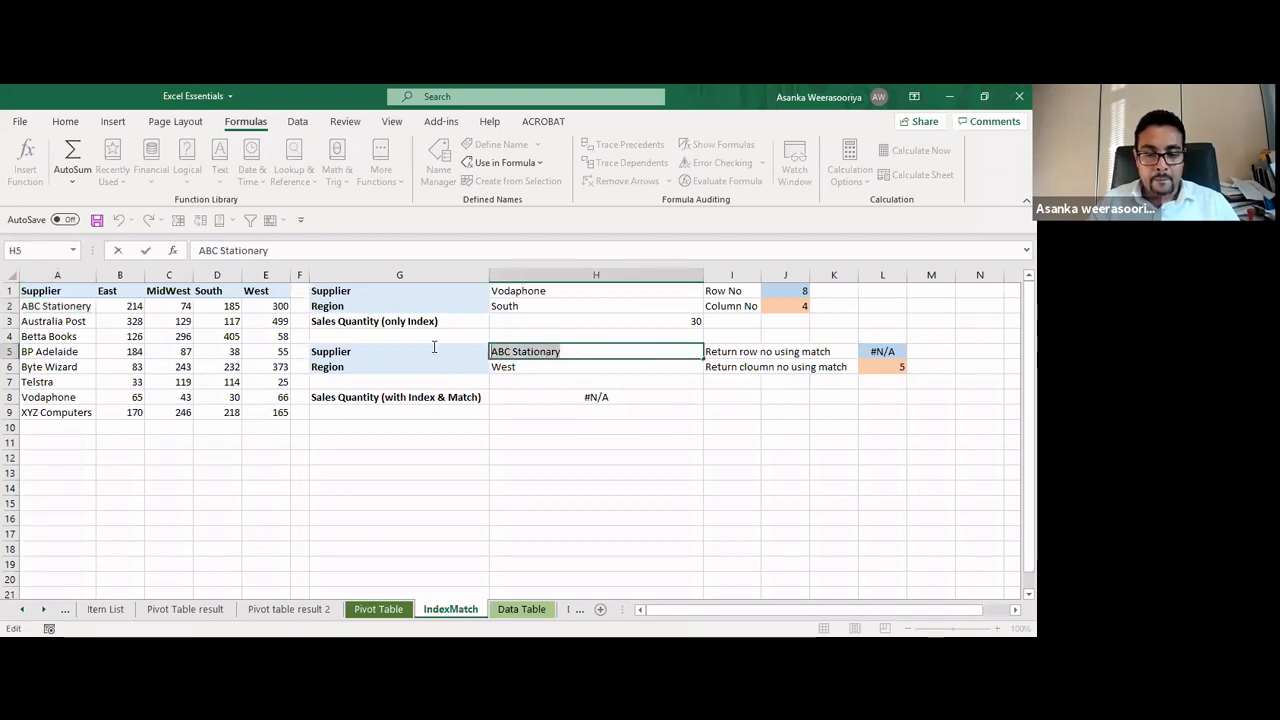
{"action": "type", "text": "ABC Stationery"}
{"action": "key", "text": "Return"}
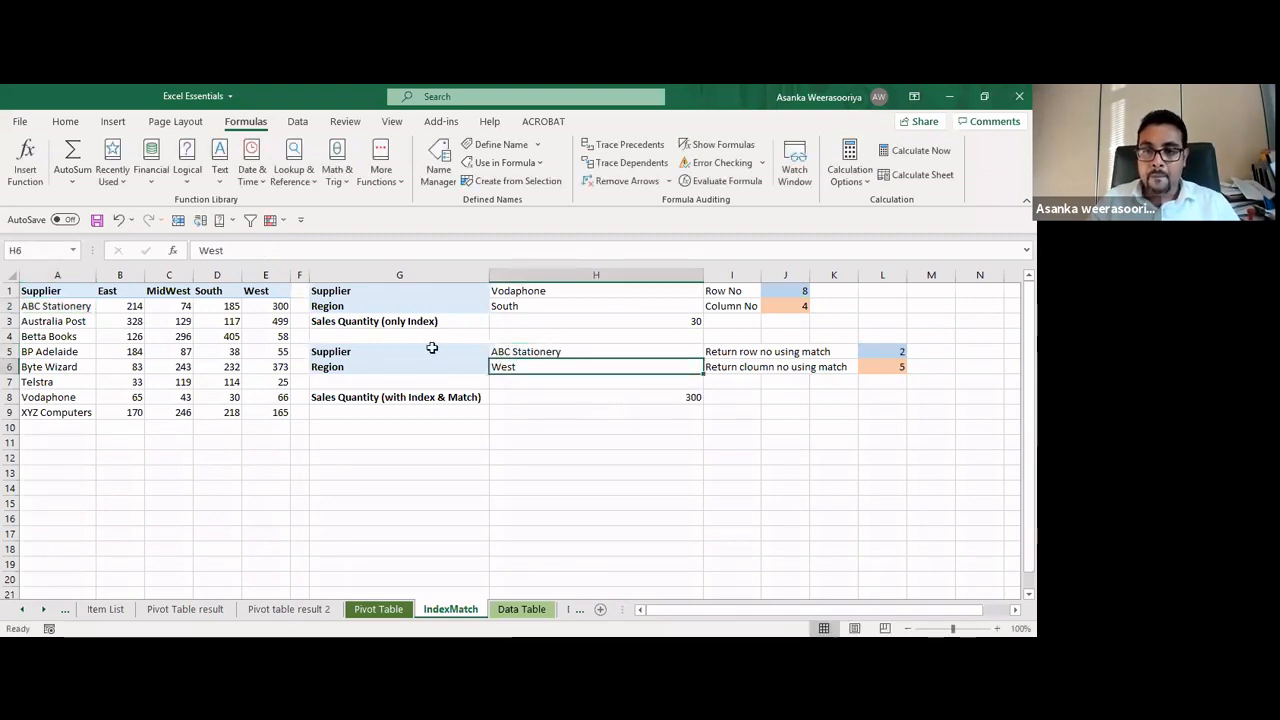
Review the combined INDEX and MATCH formula in H8 against the plain INDEX formula in H3
{"action": "left_click", "coordinate": [674, 393]}
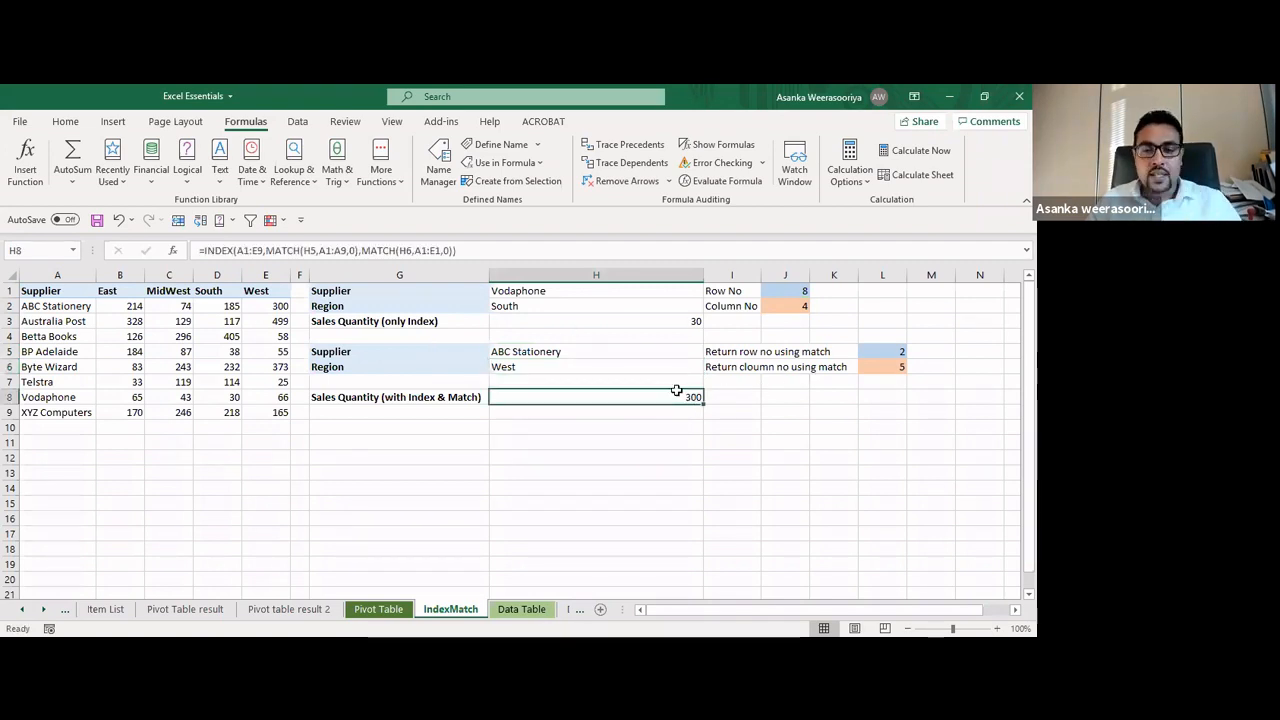
{"action": "left_click", "coordinate": [569, 438]}
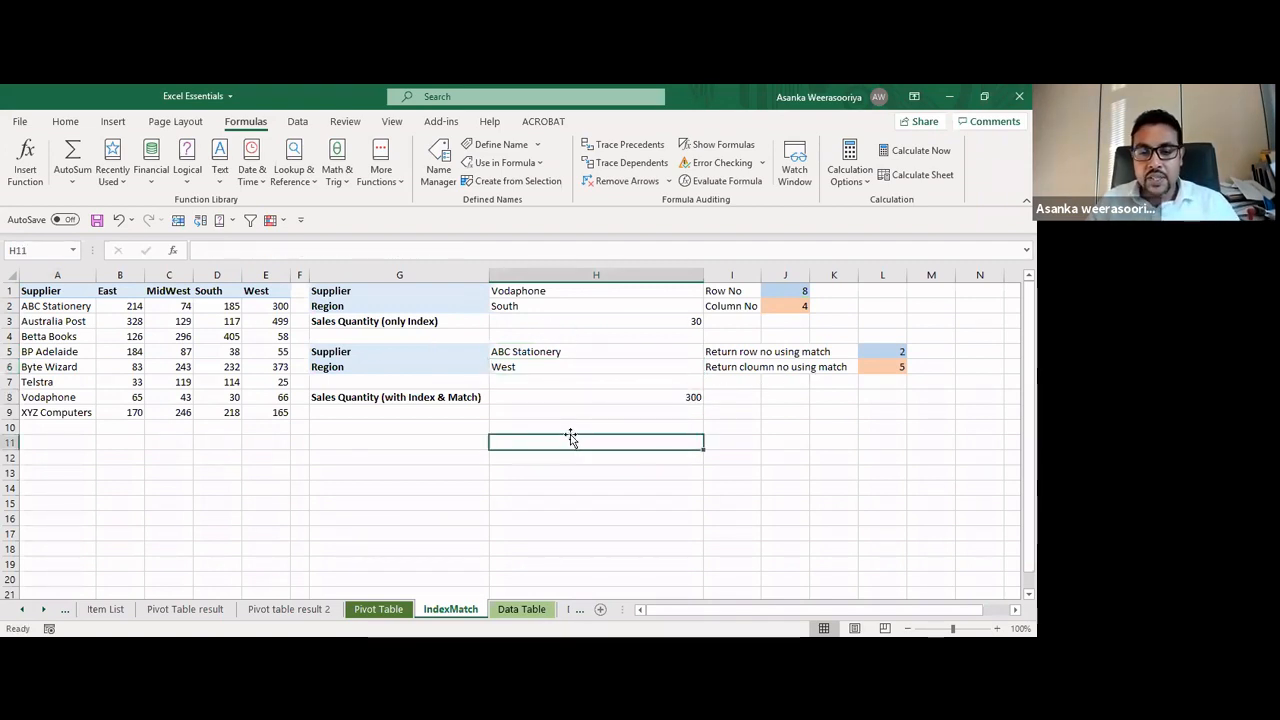
{"action": "left_click", "coordinate": [600, 392]}
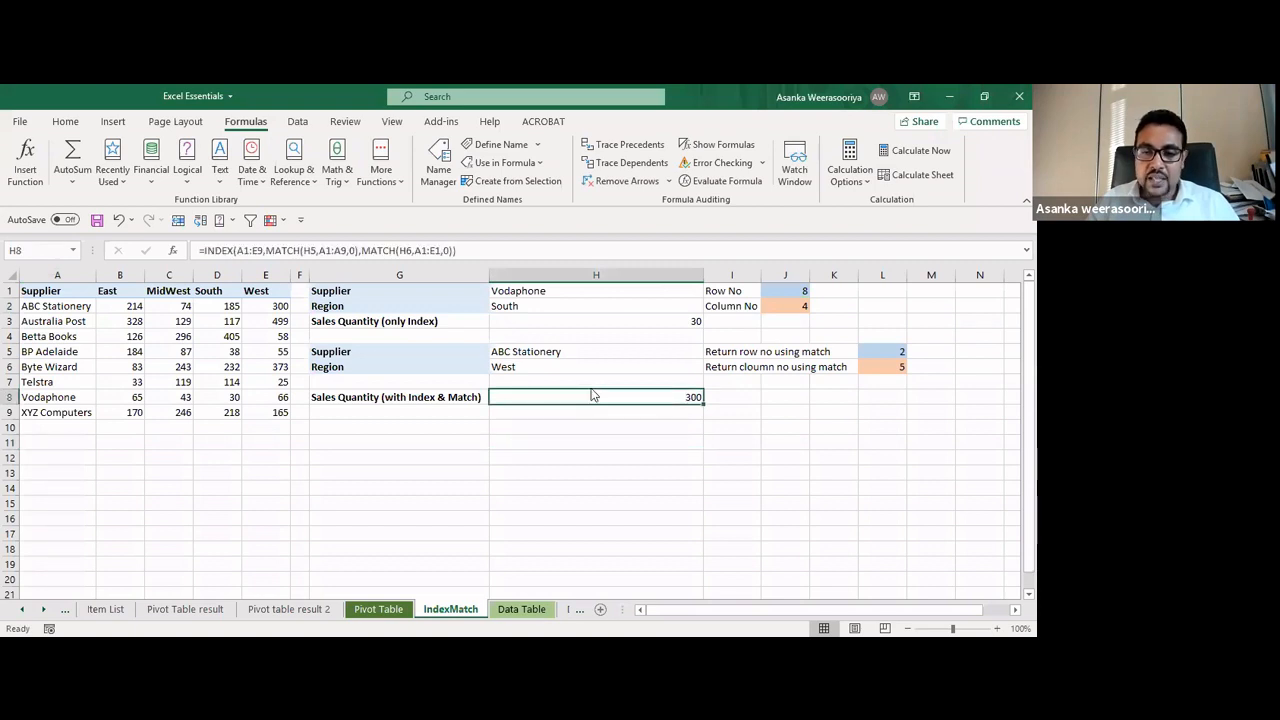
{"action": "left_click", "coordinate": [658, 421]}
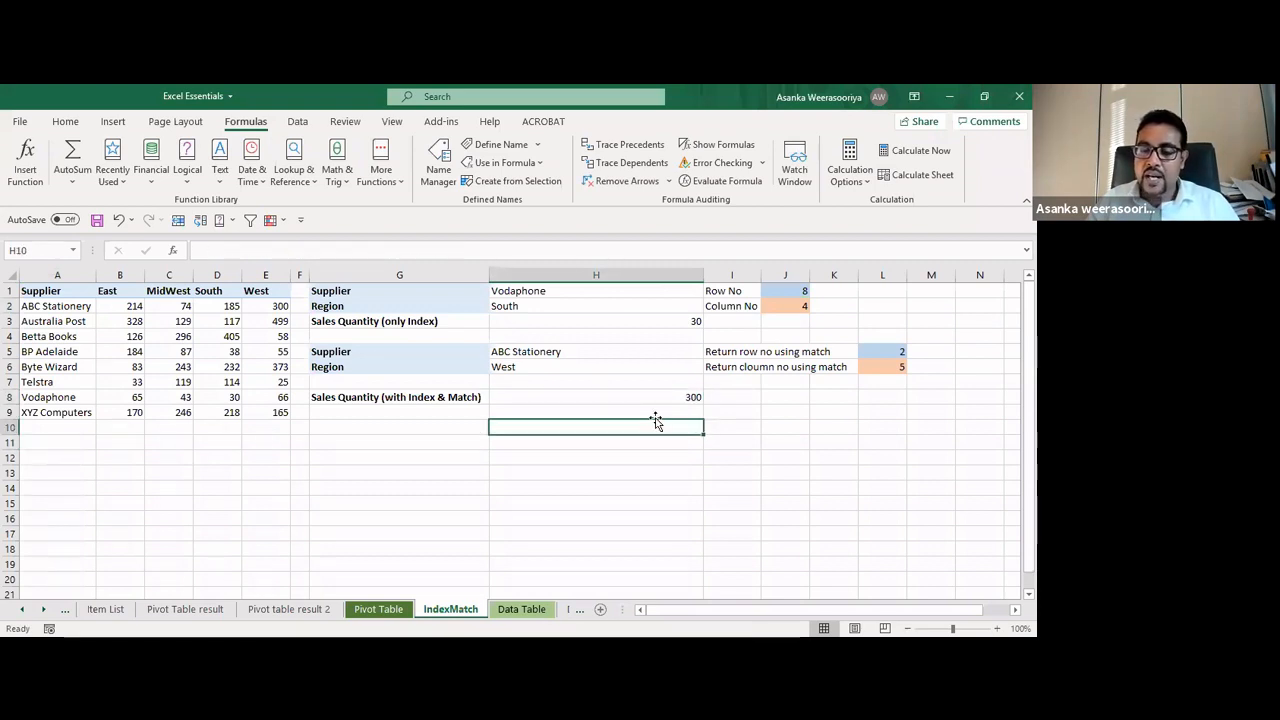
{"action": "left_click", "coordinate": [654, 401]}
{"action": "left_click", "coordinate": [555, 319]}
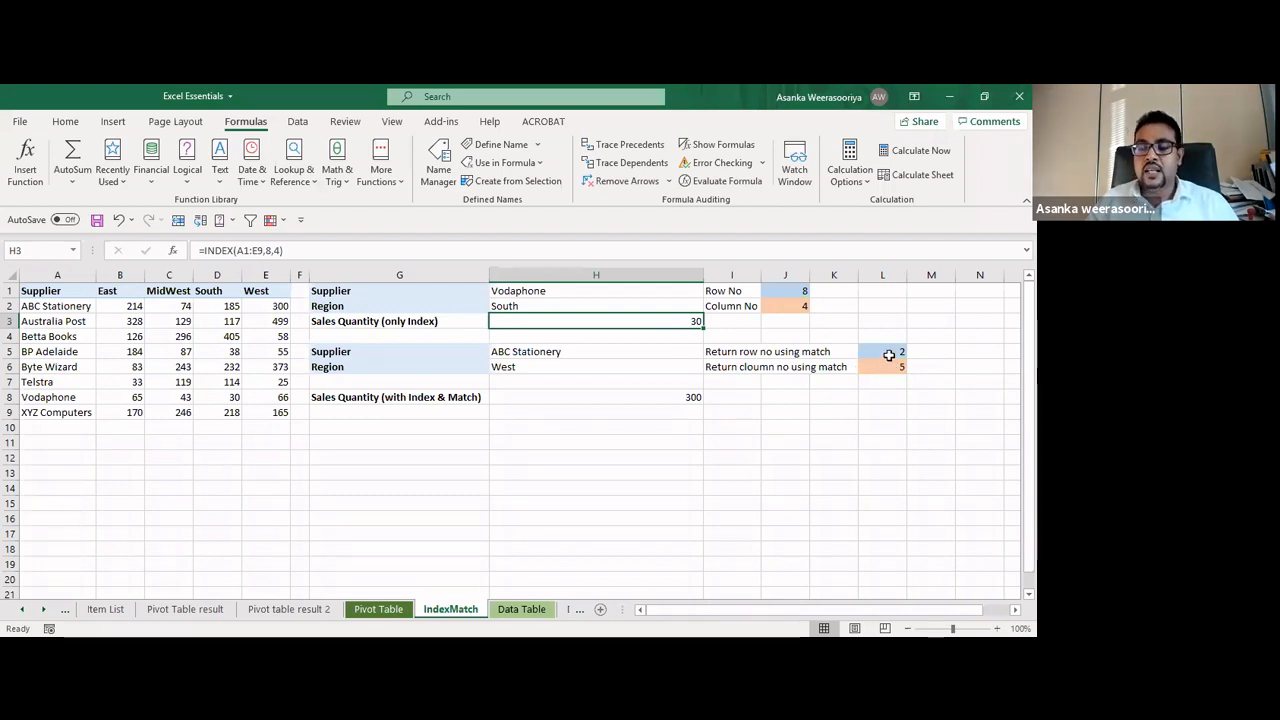
{"action": "double_click", "coordinate": [674, 396]}
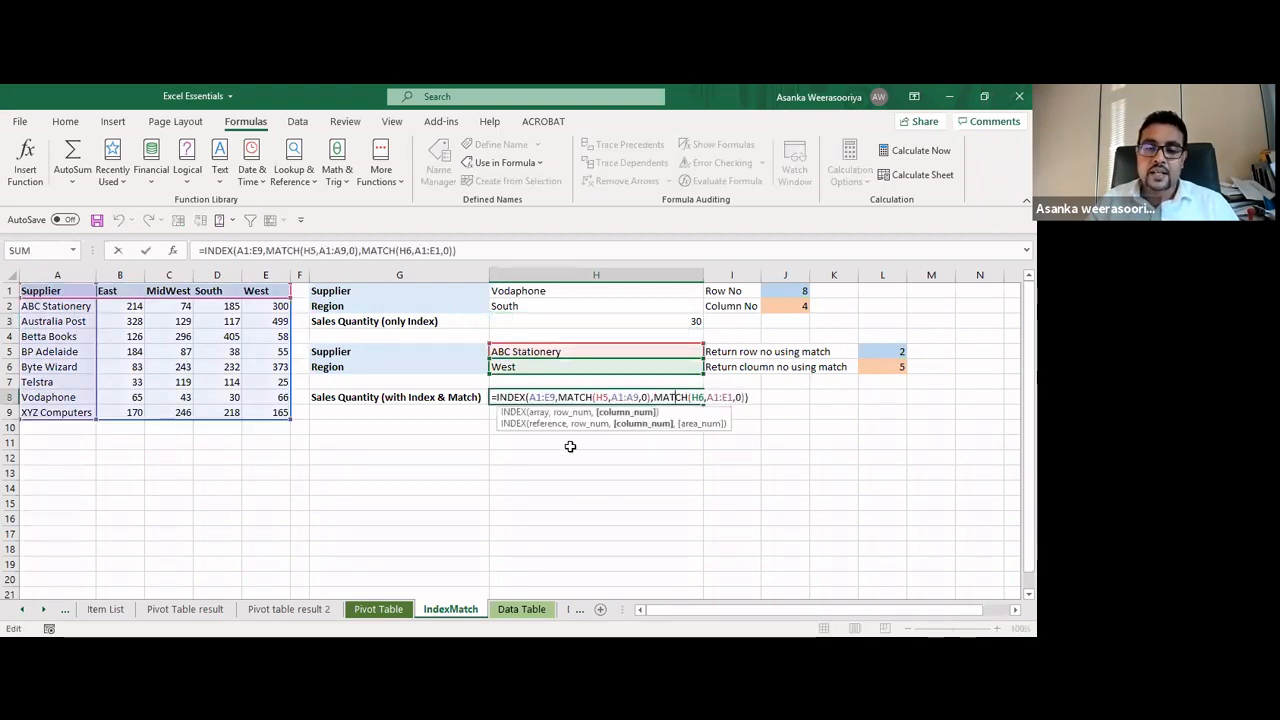
{"action": "key", "text": "Return"}
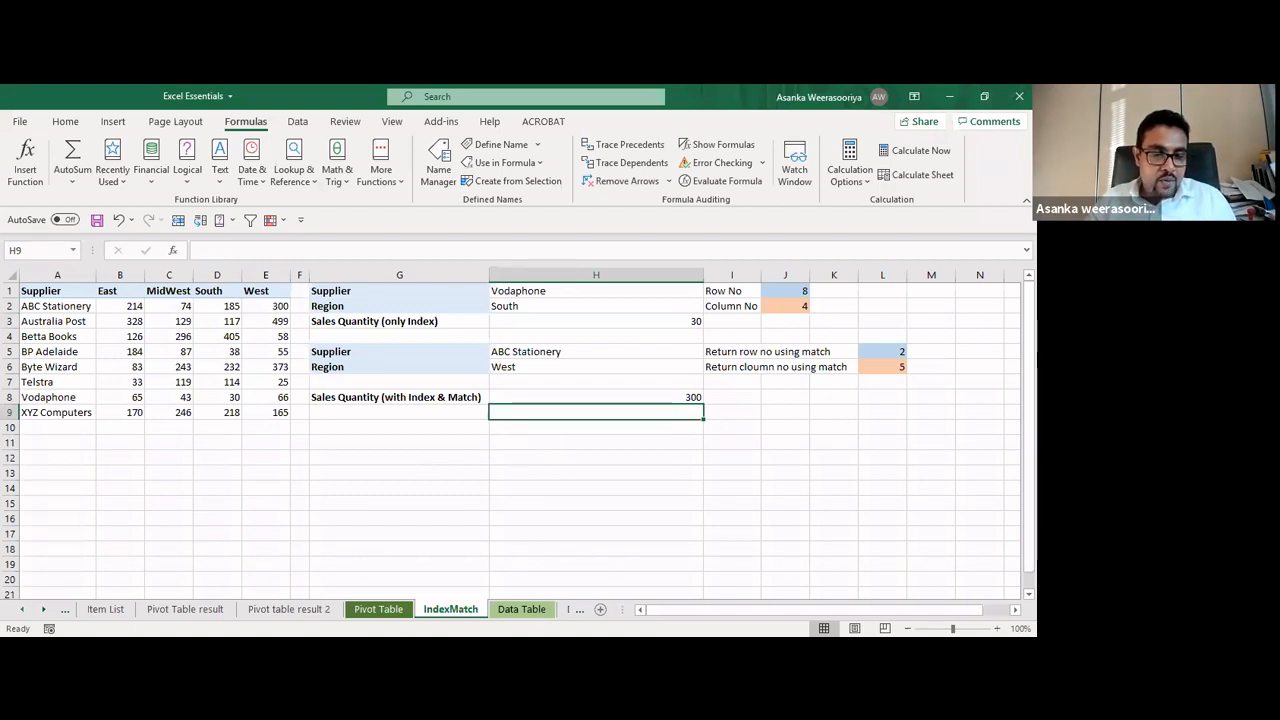
Go to the Vlookup sheet and clear the Pay Rate formulas in E4:E9 of the exact match table
{"action": "left_click", "coordinate": [300, 519]}
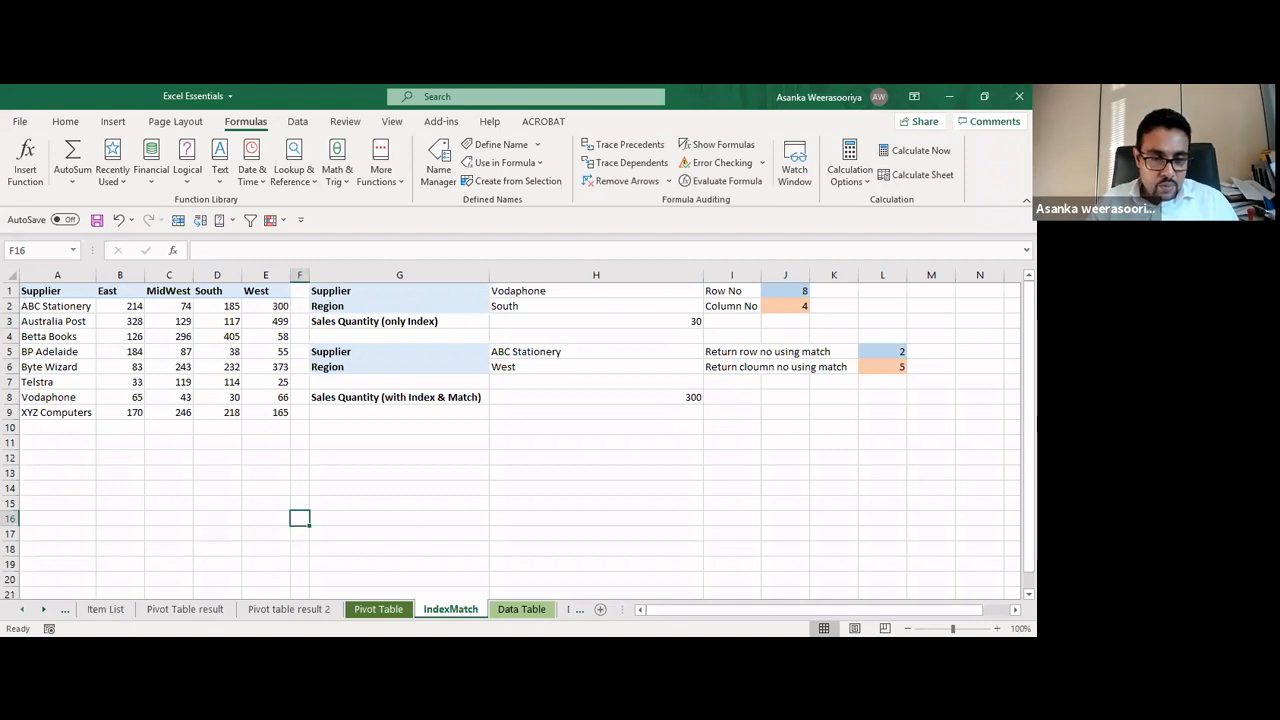
{"action": "left_click", "coordinate": [22, 609]}
{"action": "left_click", "coordinate": [22, 609]}
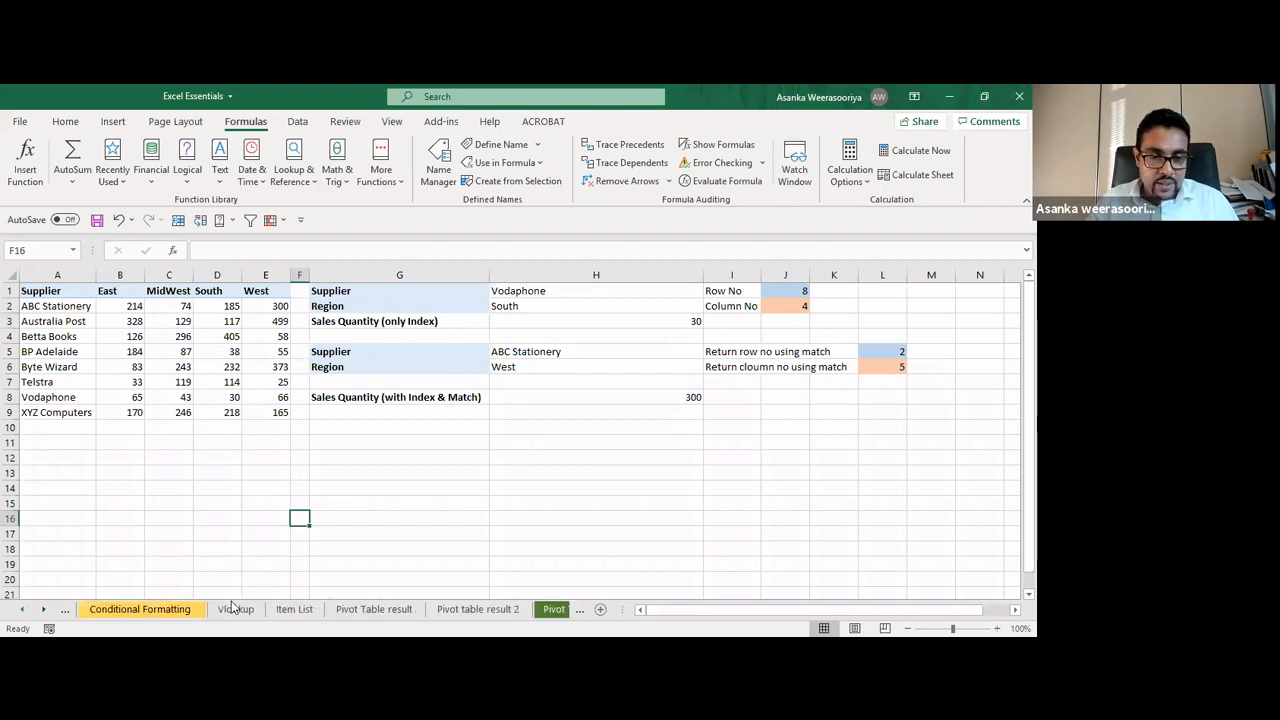
{"action": "left_click", "coordinate": [232, 607]}
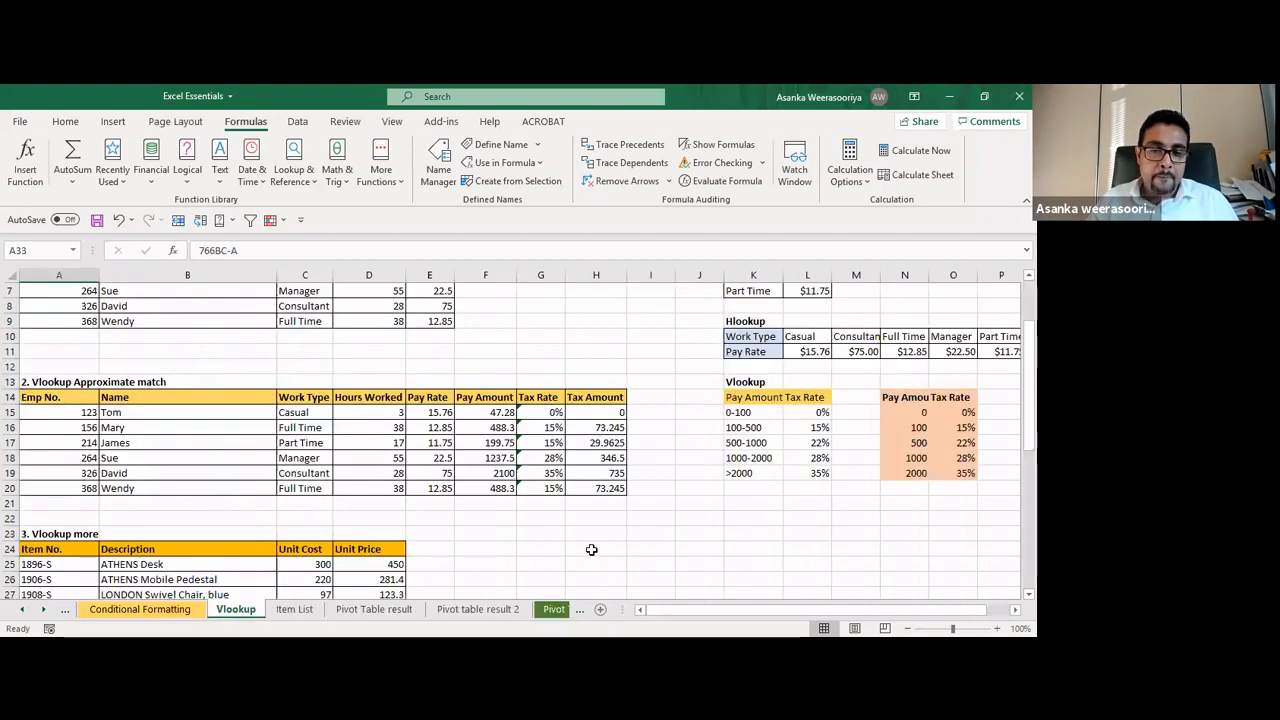
{"action": "scroll", "coordinate": [591, 547], "scroll_direction": "down", "scroll_amount": 2}
{"action": "scroll", "coordinate": [591, 547], "scroll_direction": "down", "scroll_amount": 2}
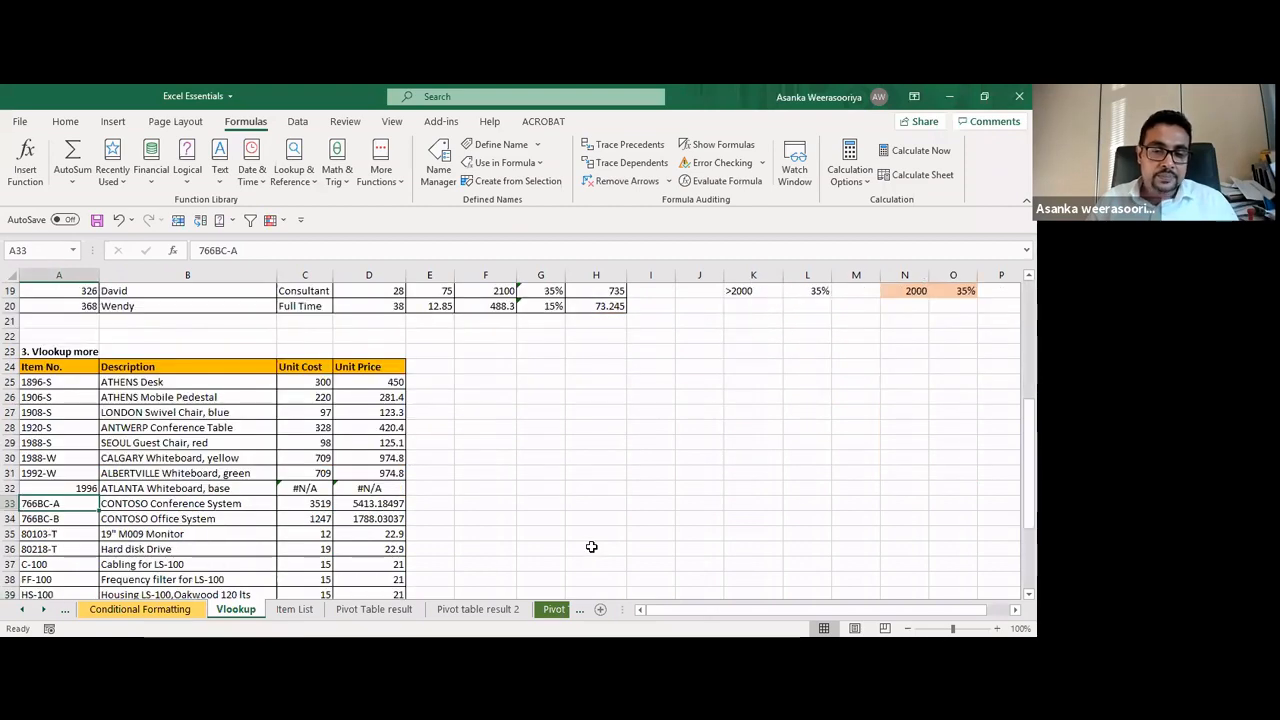
{"action": "scroll", "coordinate": [591, 547], "scroll_direction": "up", "scroll_amount": 6}
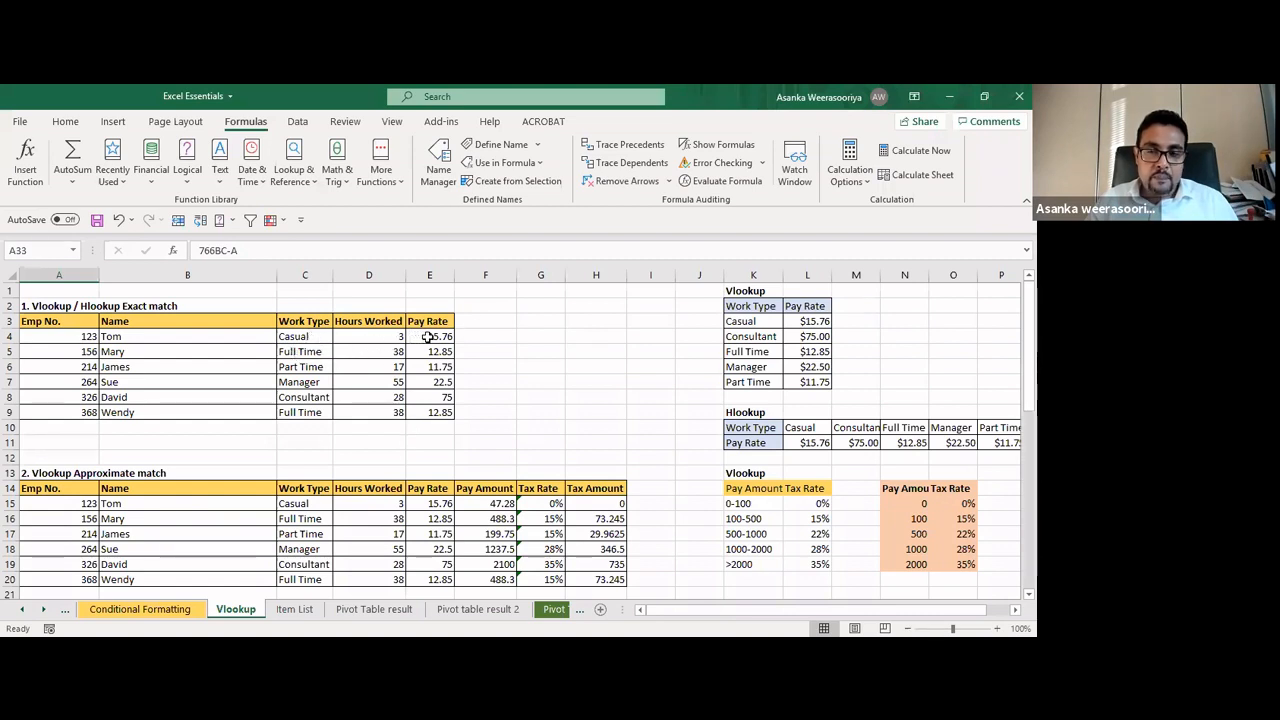
{"action": "left_click_drag", "start_coordinate": [430, 337], "coordinate": [456, 413]}
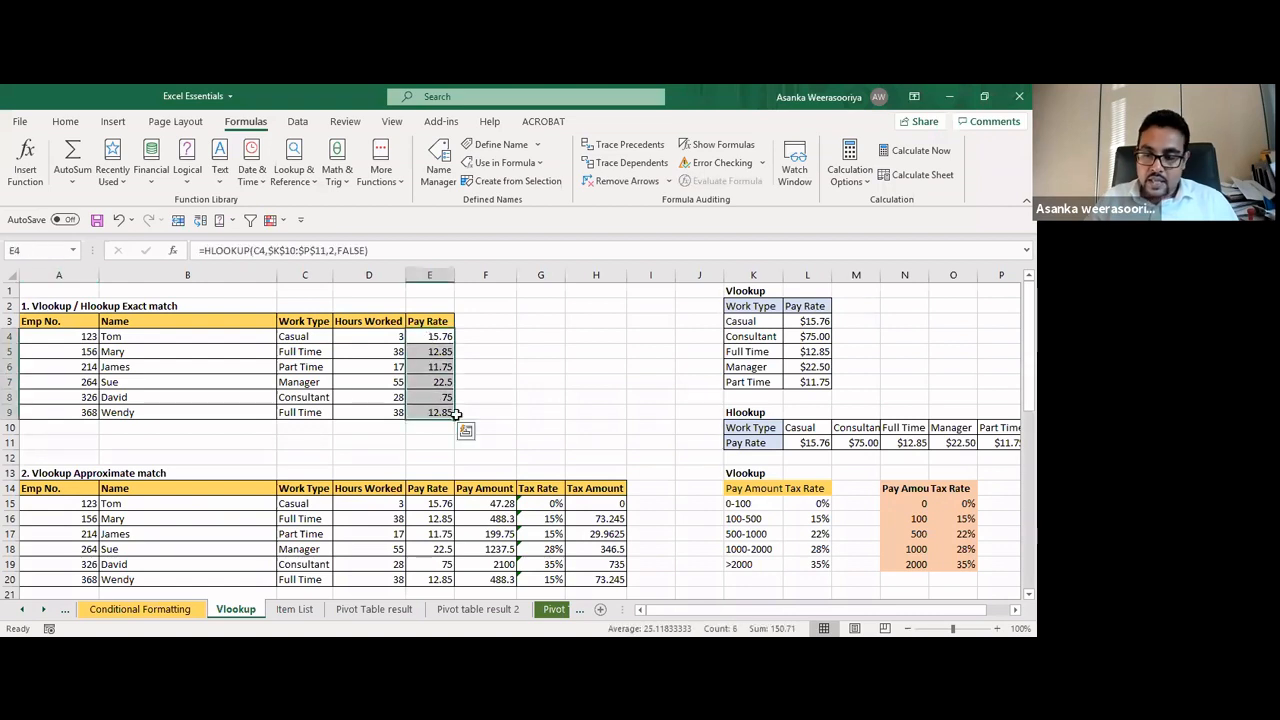
{"action": "key", "text": "Delete"}
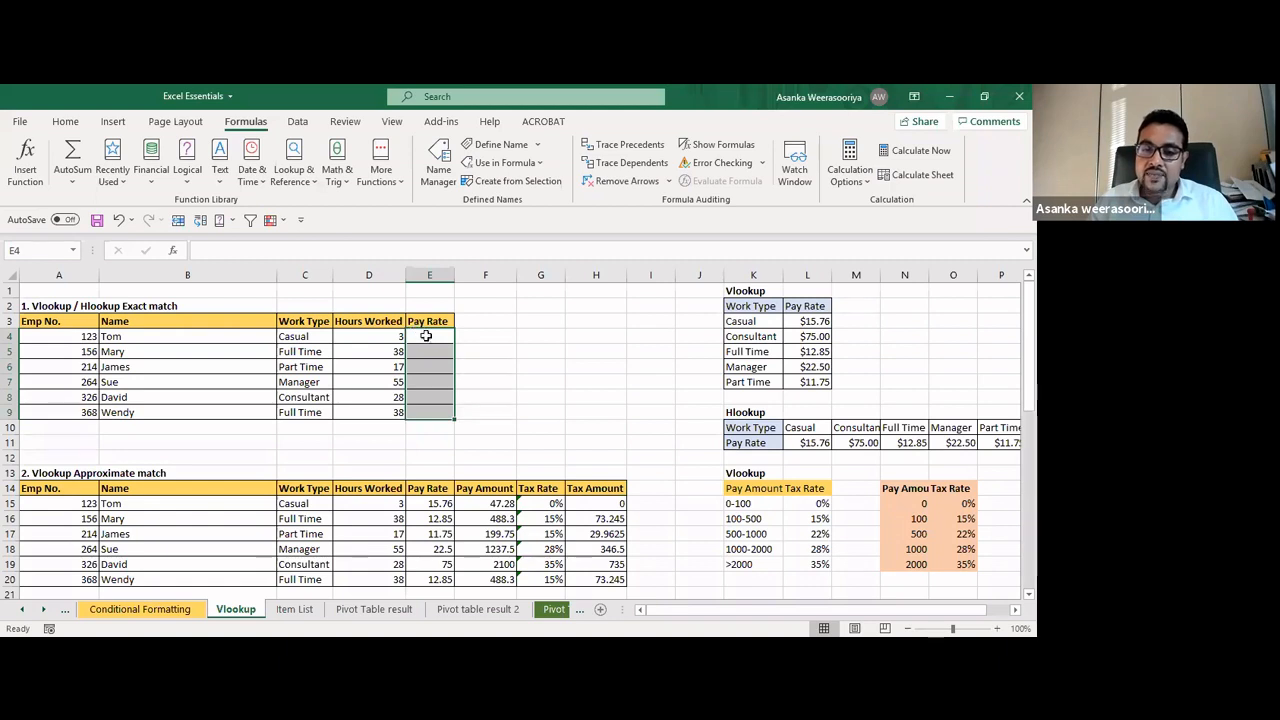
Start an INDEX formula in cell E4 for the first employee's pay rate
{"action": "type", "text": "="}
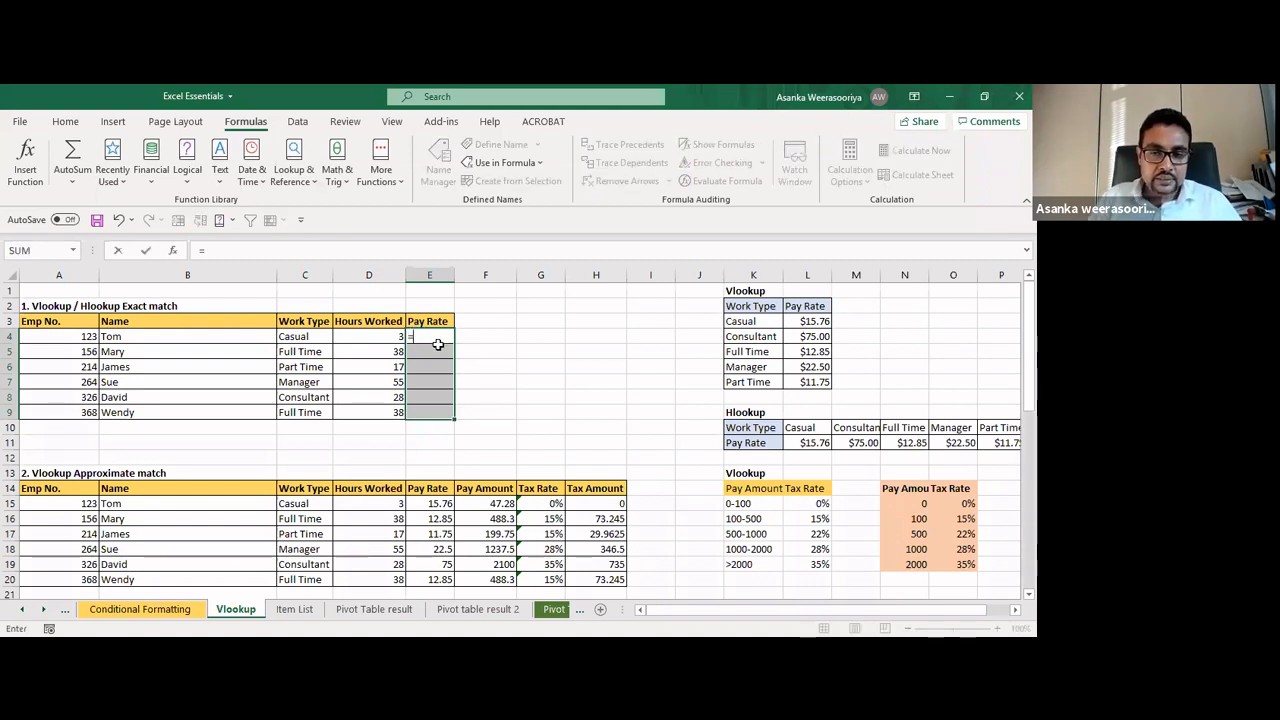
{"action": "type", "text": "index"}
{"action": "key", "text": "Tab"}
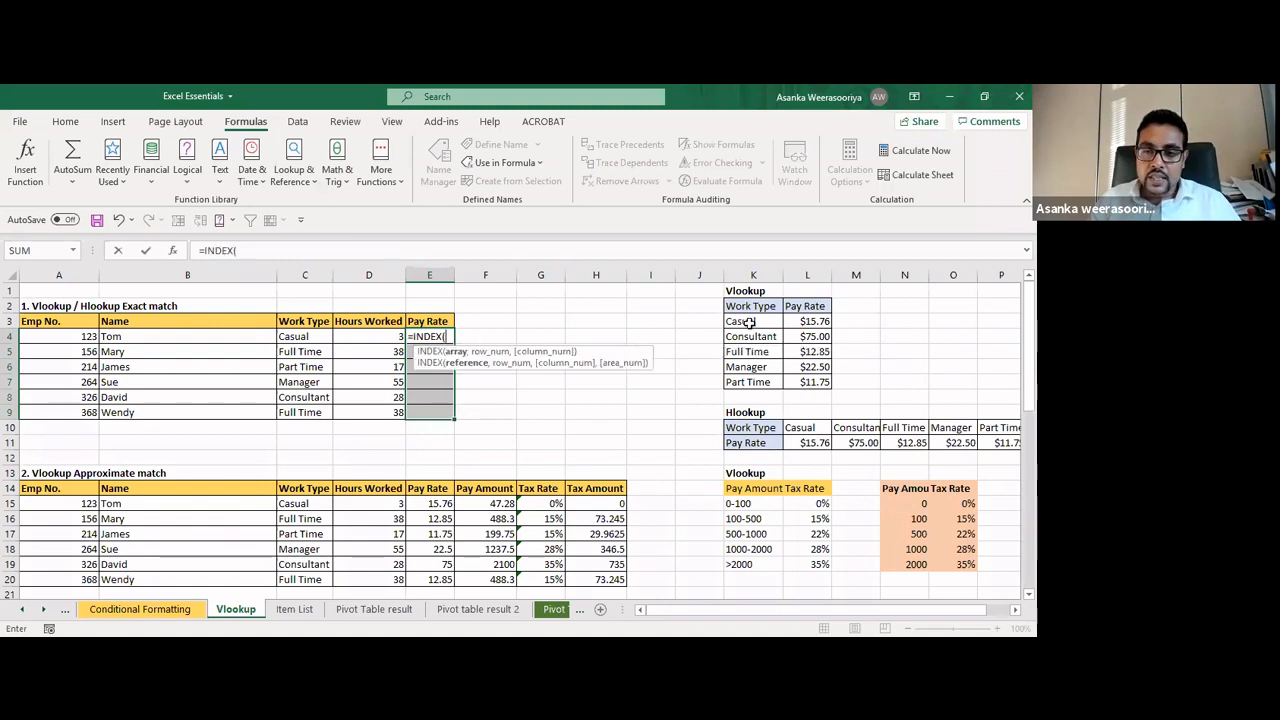
{"action": "left_click", "coordinate": [752, 306]}
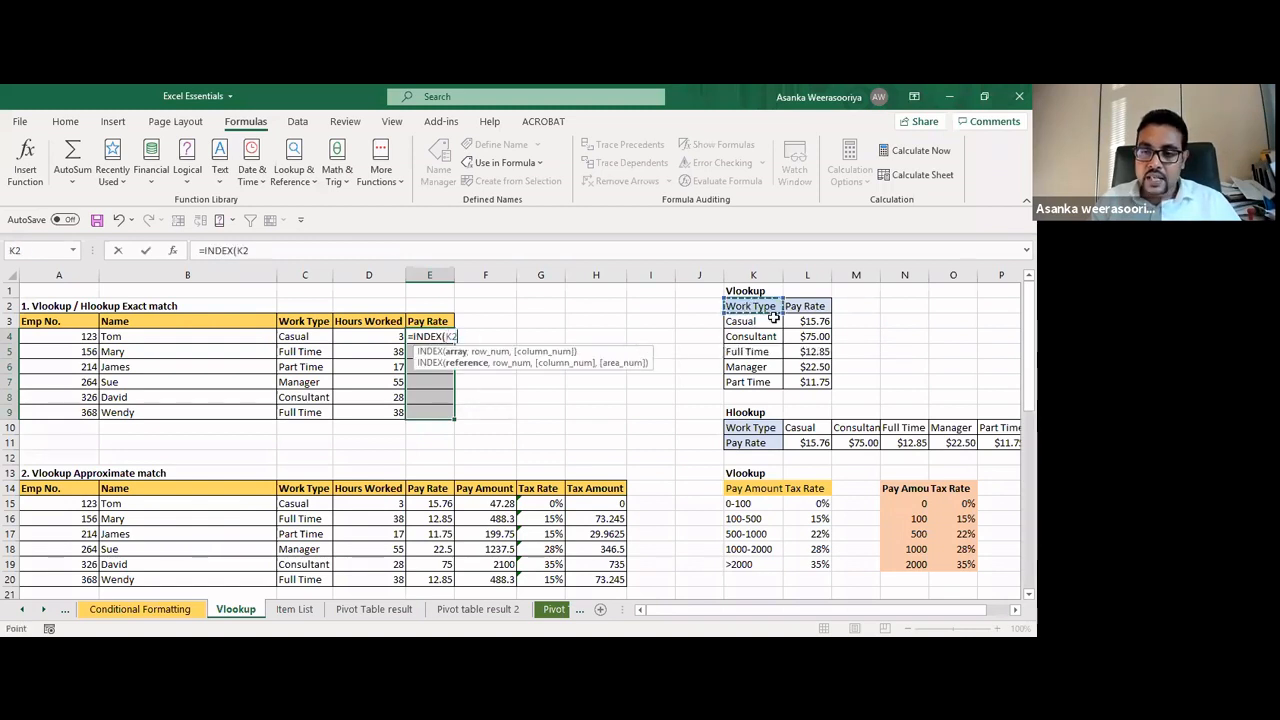
{"action": "left_click_drag", "start_coordinate": [773, 317], "coordinate": [809, 383]}
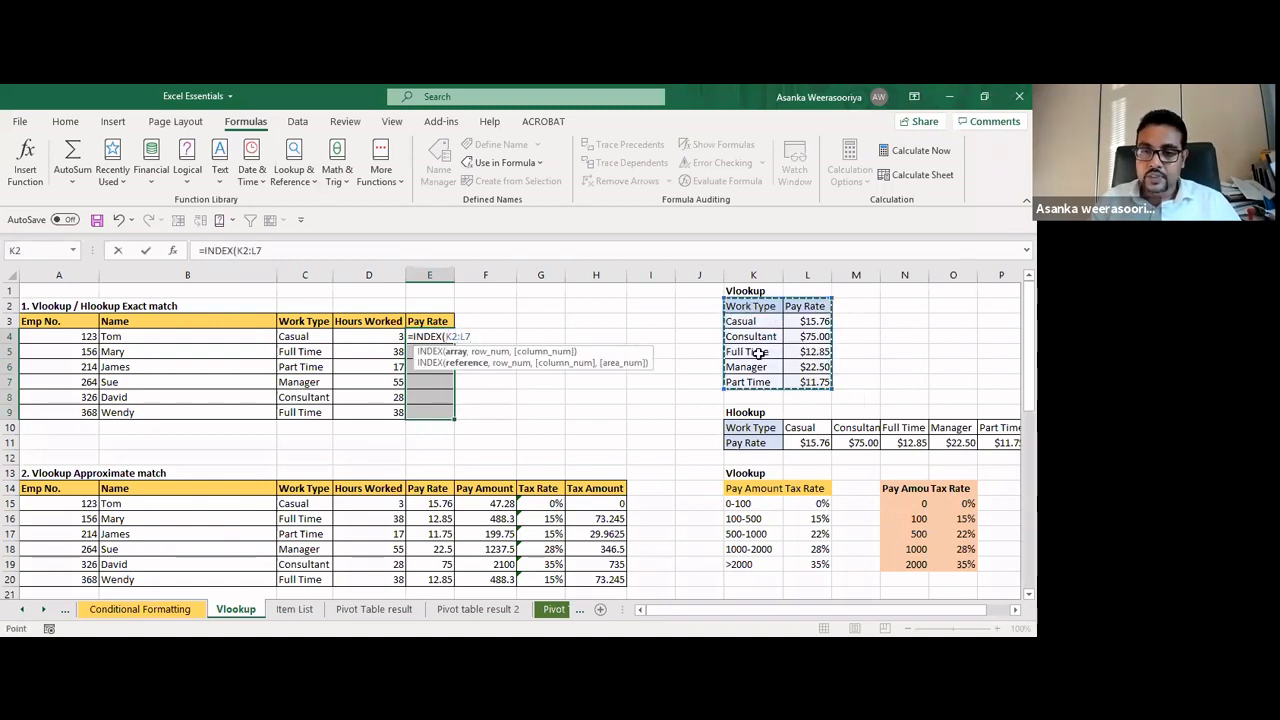
{"action": "type", "text": ","}
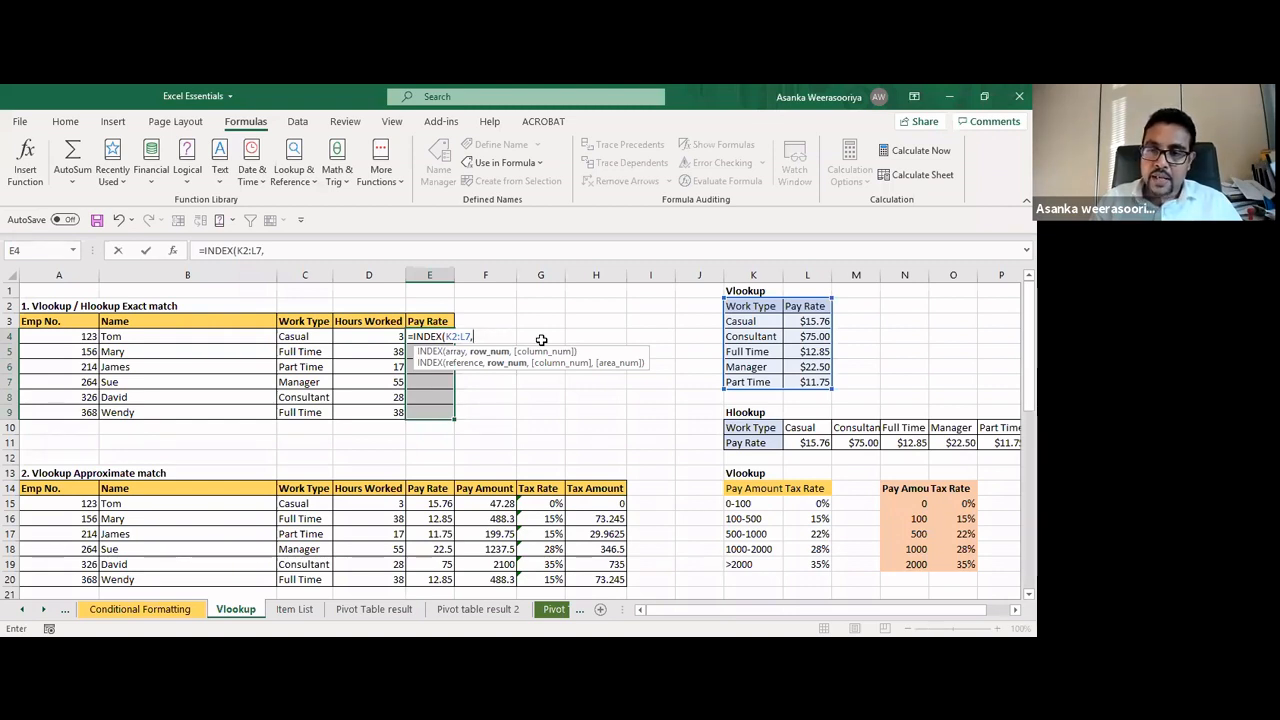
{"action": "key", "text": "BackSpace"}
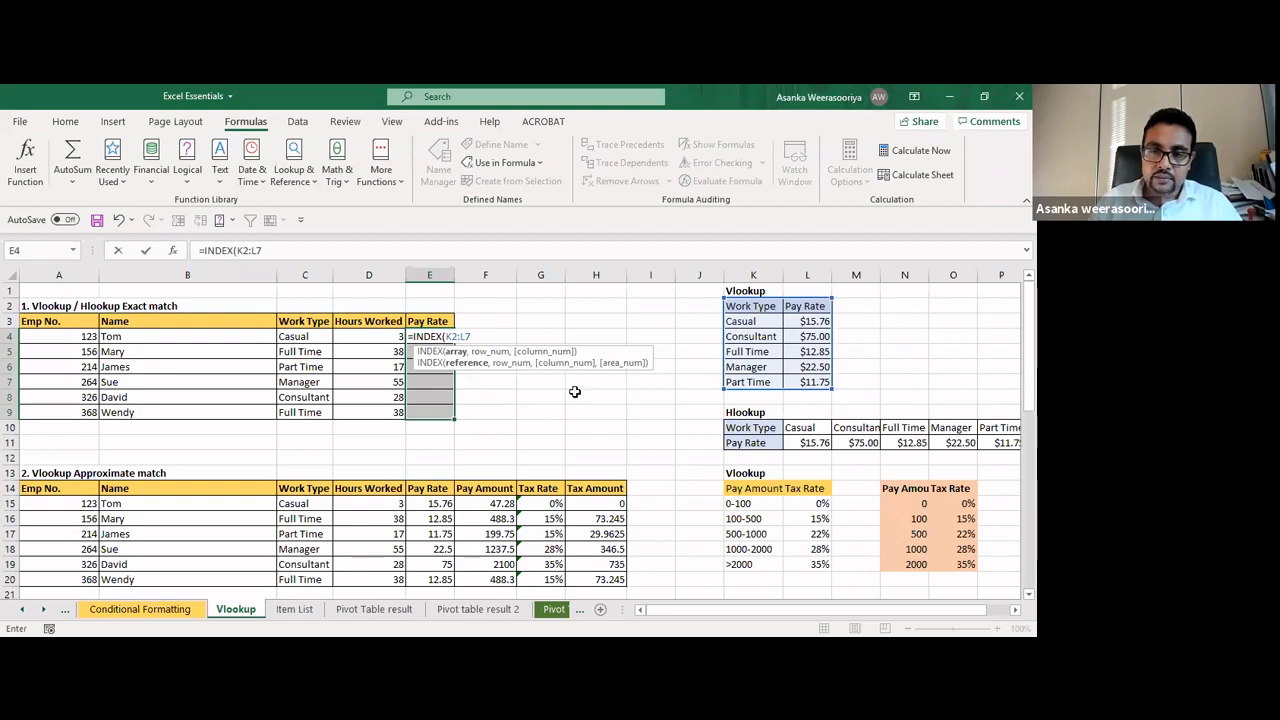
{"action": "key", "text": "BackSpace"}
{"action": "key", "text": "BackSpace"}
{"action": "key", "text": "BackSpace"}
{"action": "key", "text": "BackSpace"}
{"action": "key", "text": "BackSpace"}
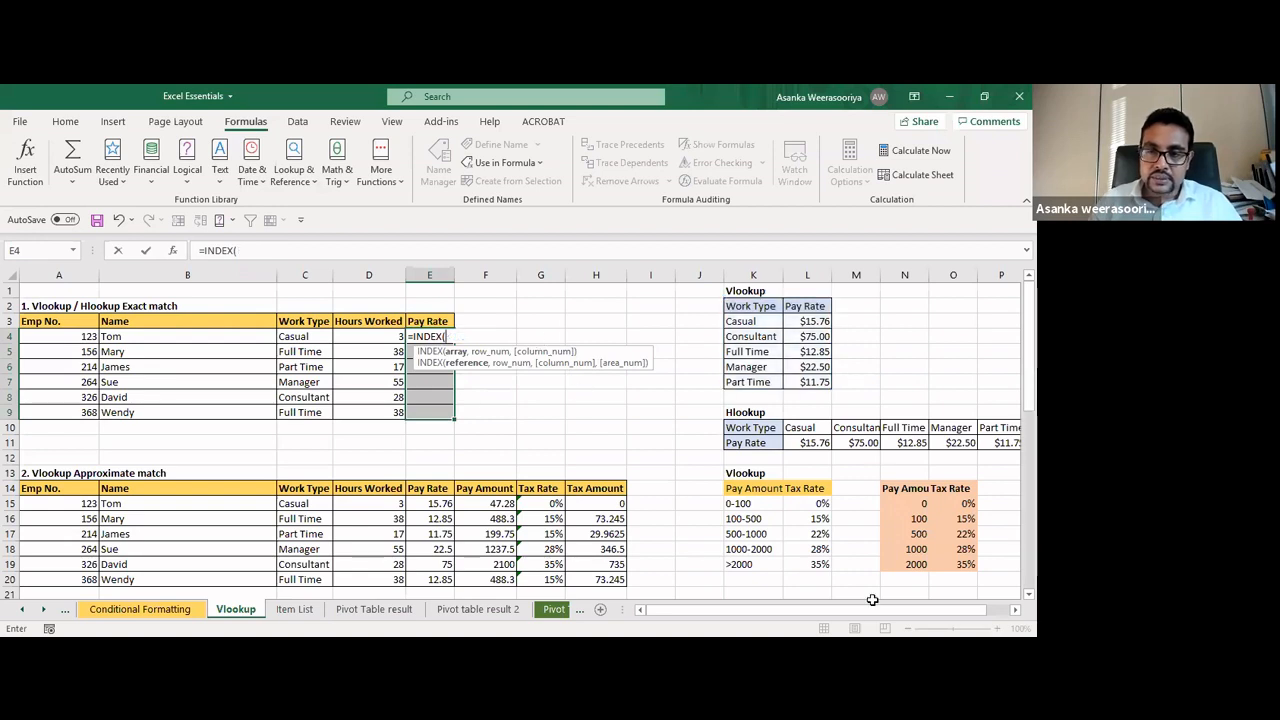
Use the Pay Rate column L2:L7 of the lookup table as the INDEX array in E4
{"action": "left_click", "coordinate": [816, 309]}
{"action": "key", "text": "ctrl+shift+Down"}
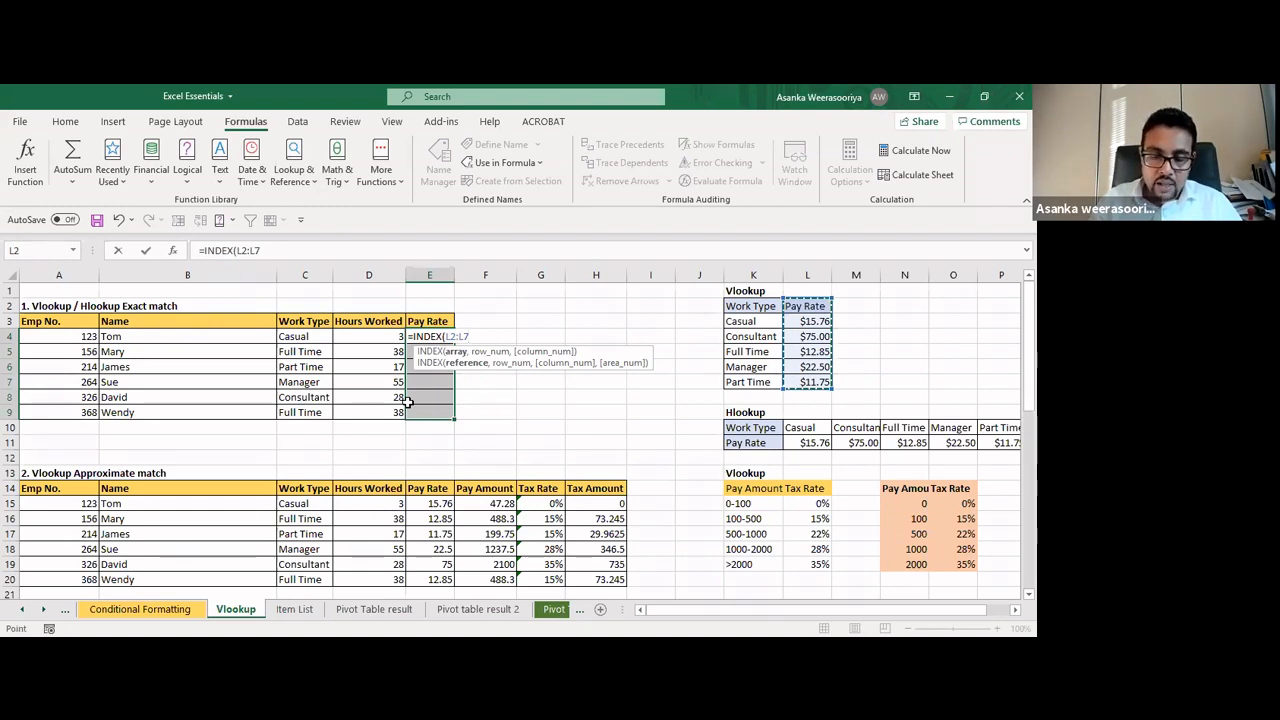
{"action": "type", "text": ","}
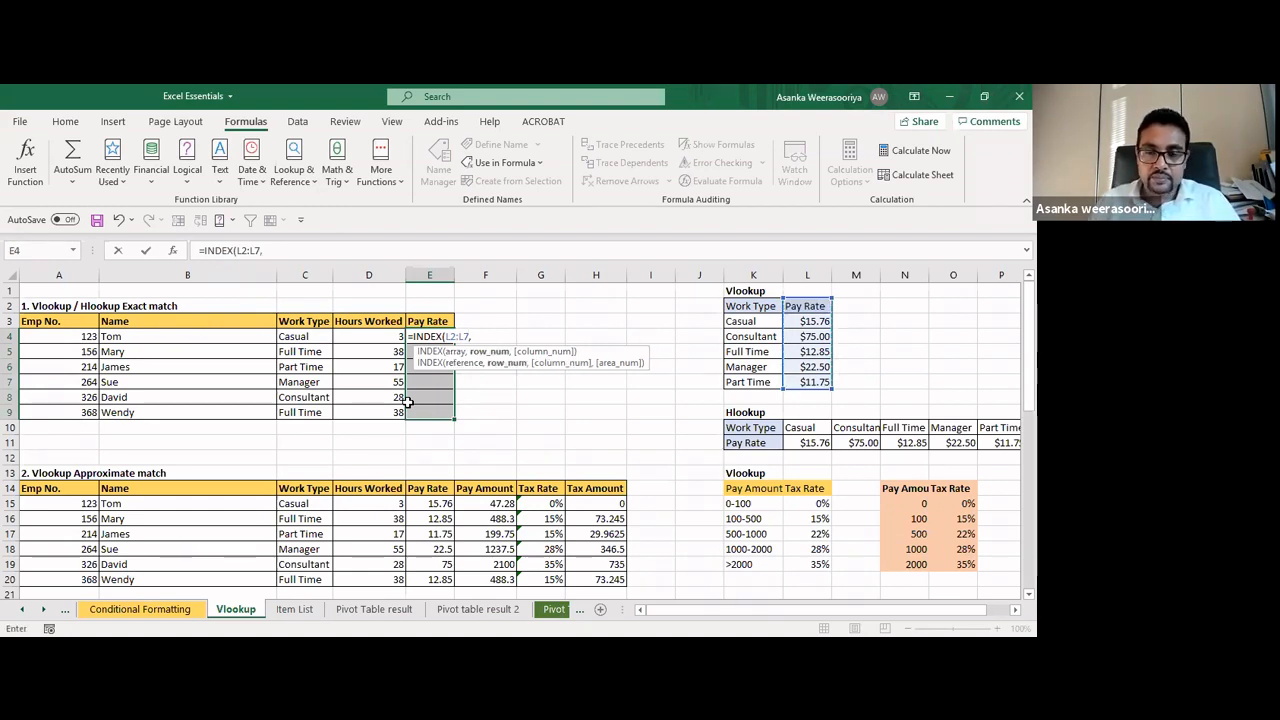
Nest MATCH(C4,K2:K7,0) as the row number and complete the INDEX formula in E4
{"action": "type", "text": "match"}
{"action": "key", "text": "Tab"}
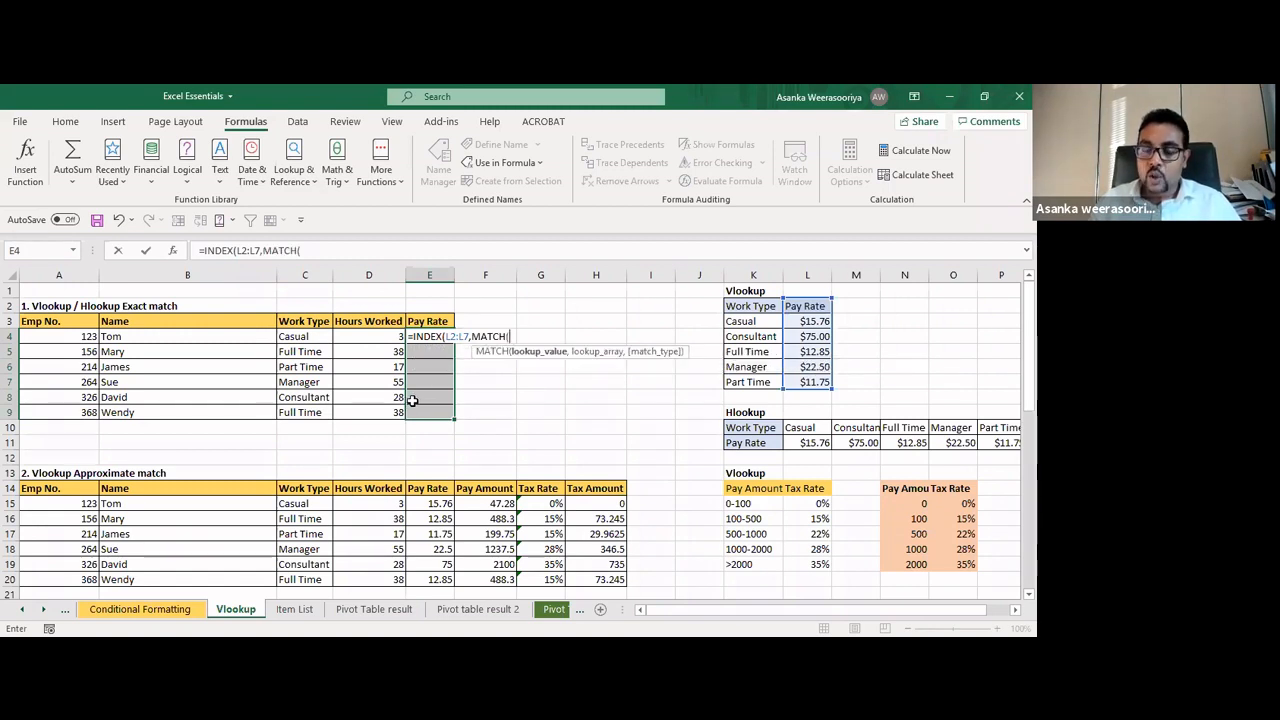
{"action": "left_click", "coordinate": [300, 338]}
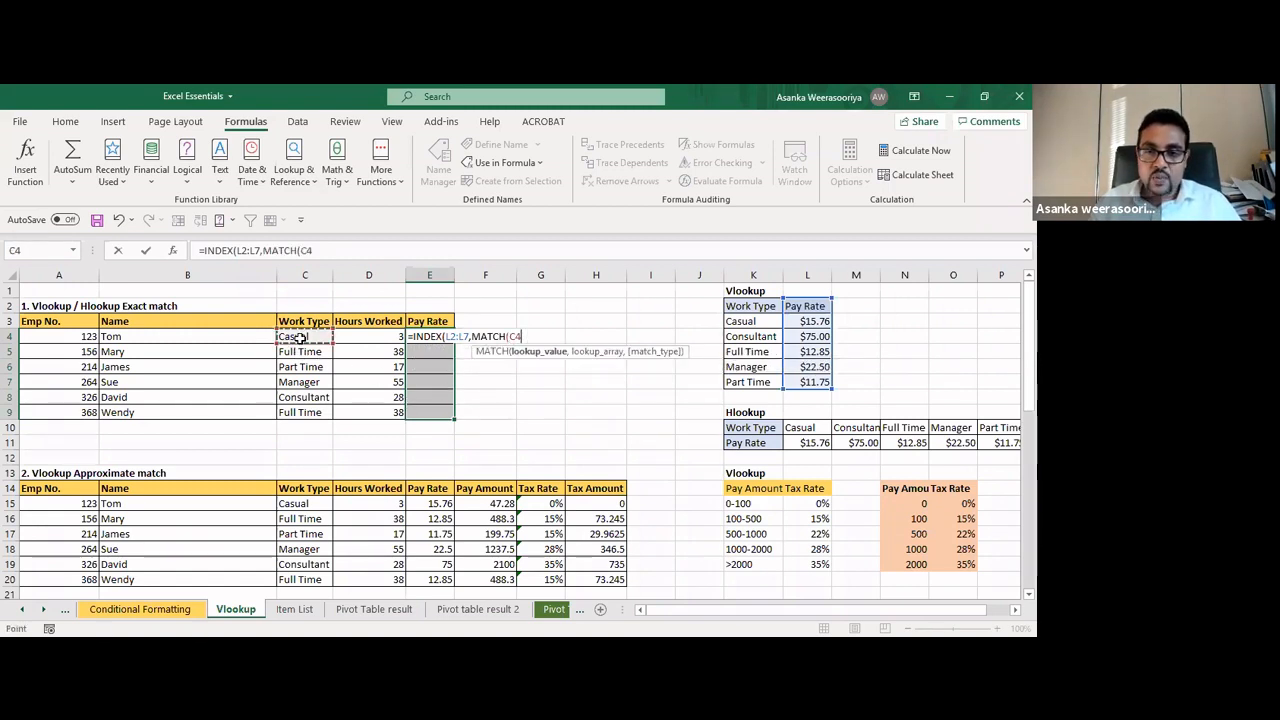
{"action": "type", "text": ","}
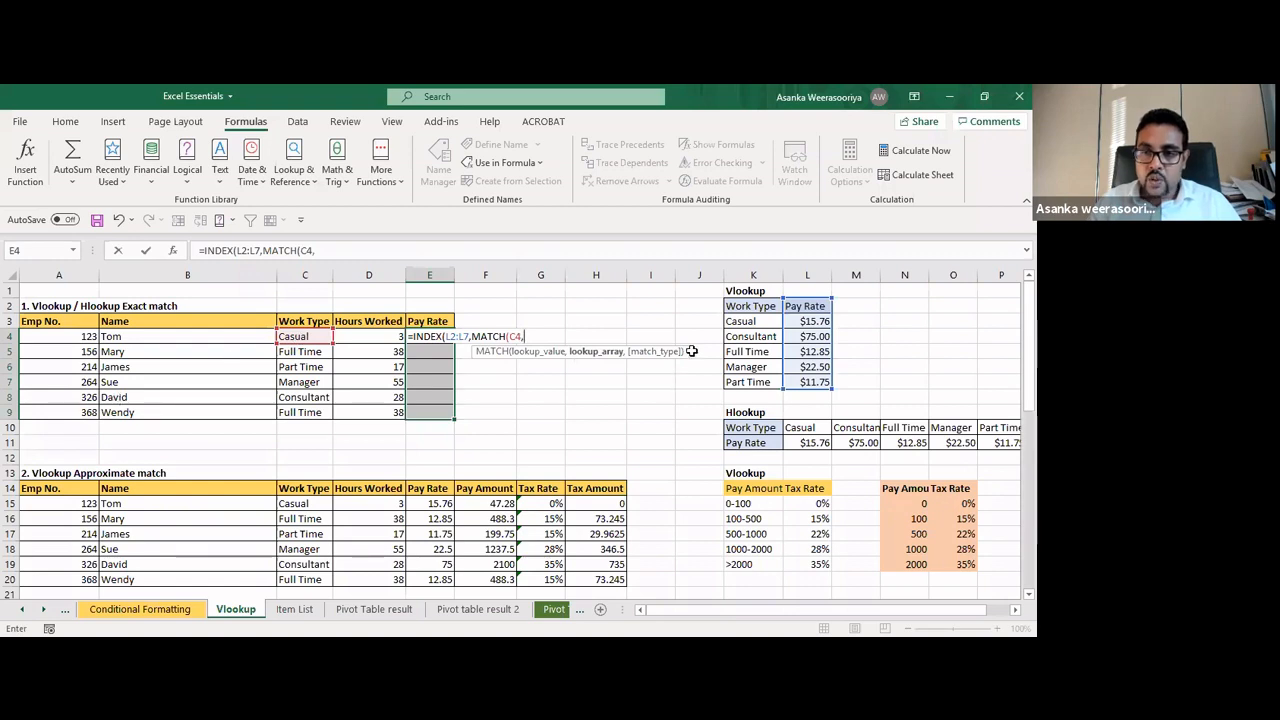
{"action": "left_click", "coordinate": [755, 307]}
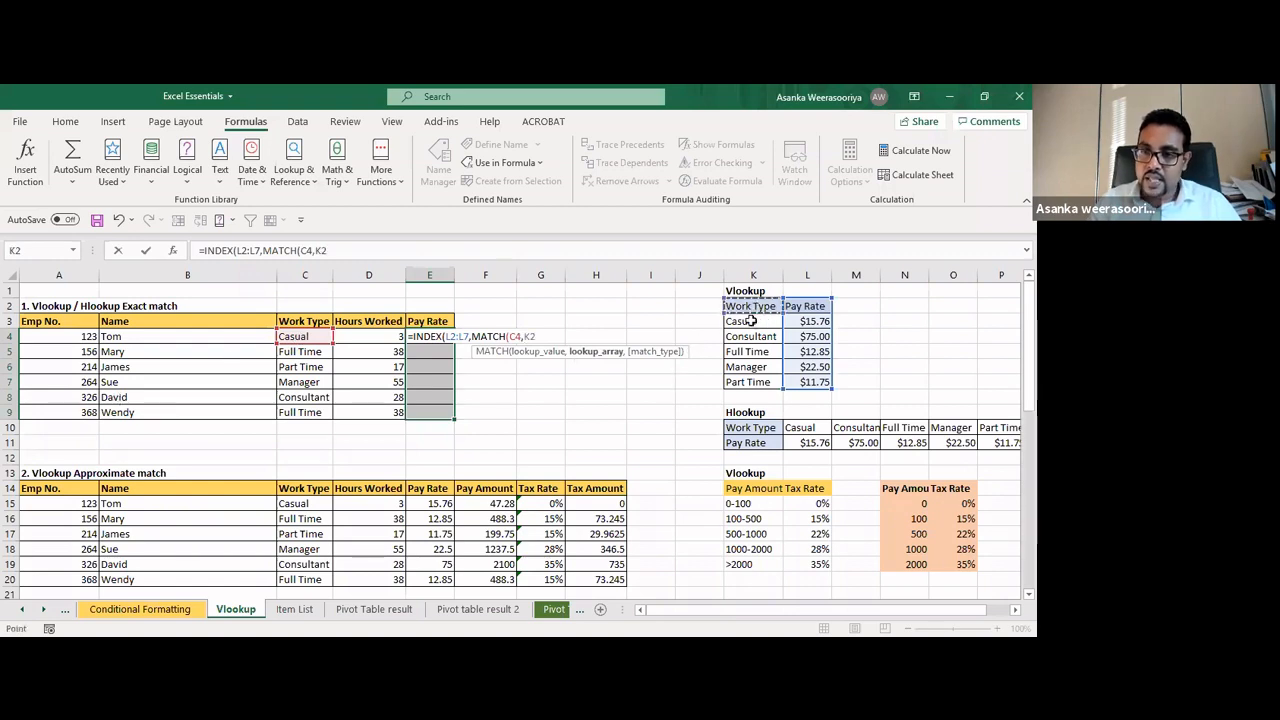
{"action": "left_click_drag", "start_coordinate": [751, 321], "coordinate": [761, 367]}
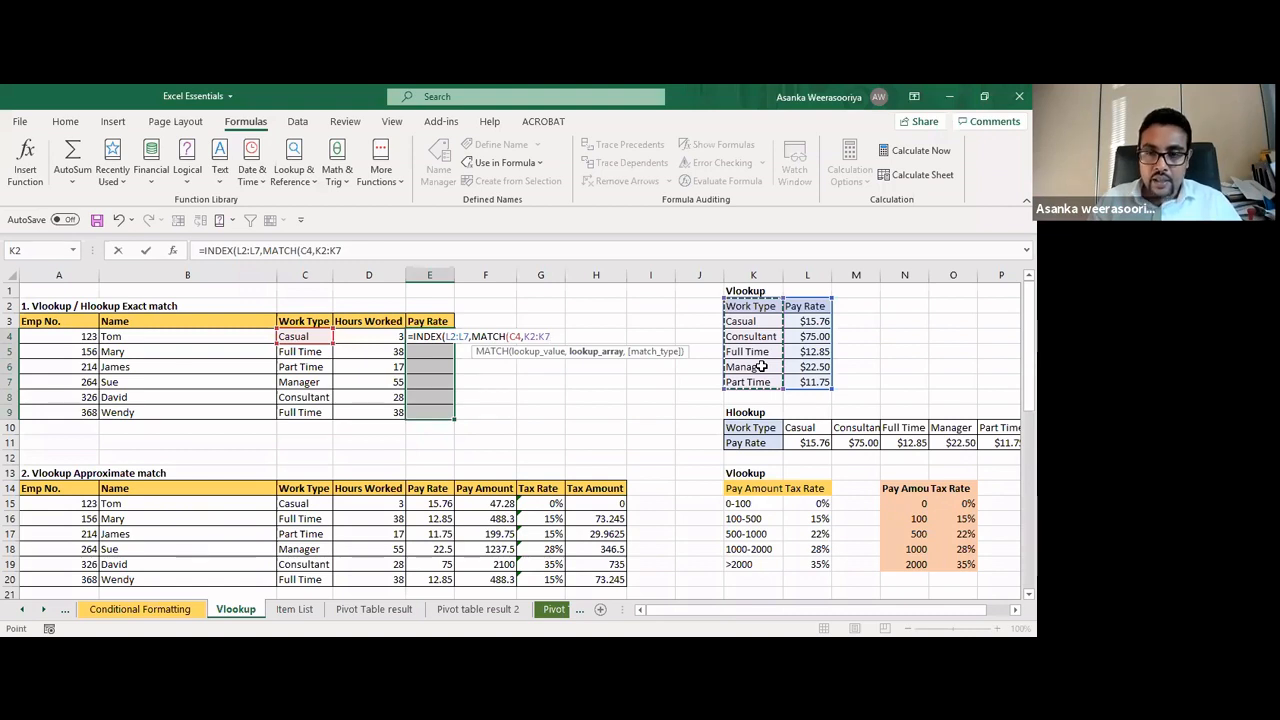
{"action": "type", "text": ","}
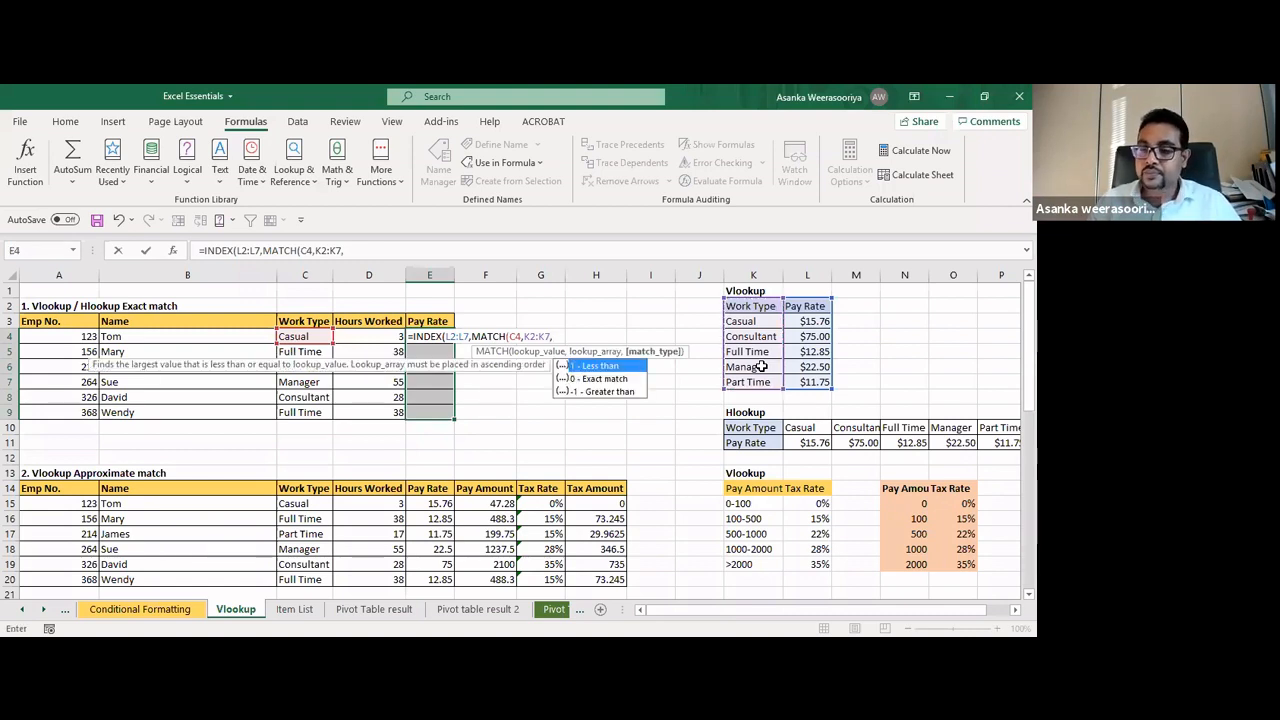
{"action": "type", "text": "0"}
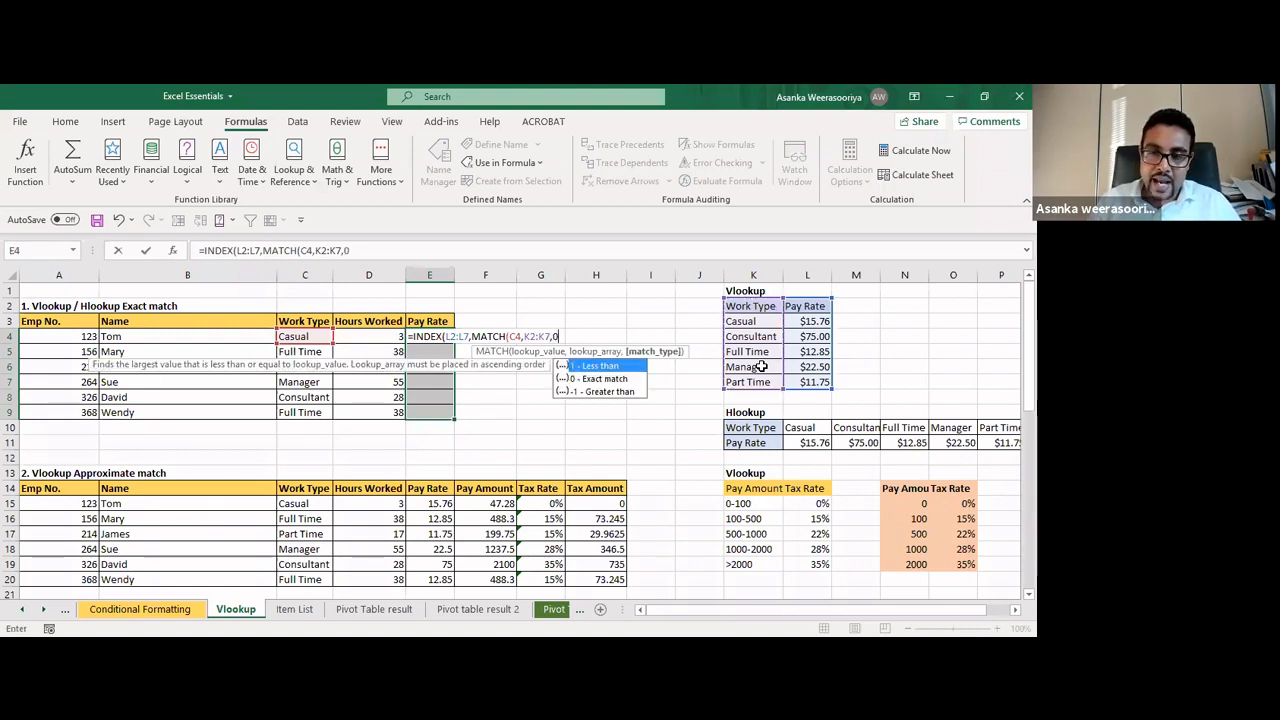
{"action": "type", "text": ")"}
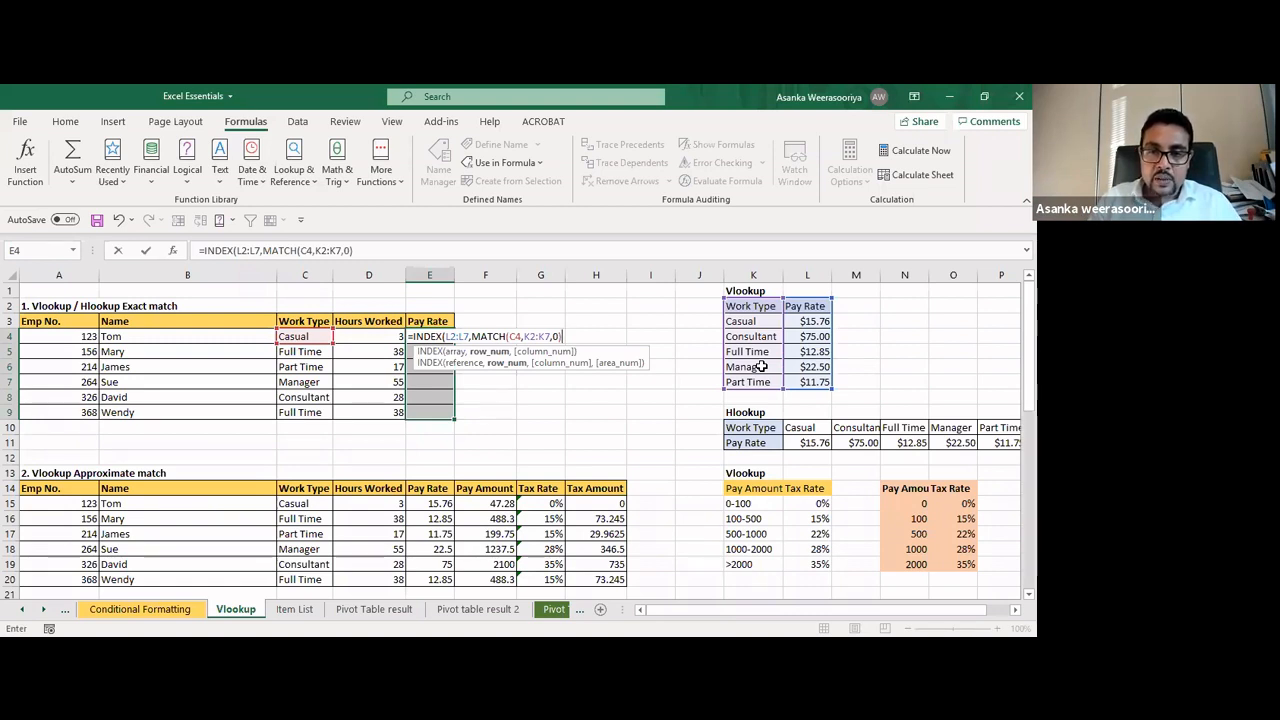
{"action": "key", "text": "Return"}
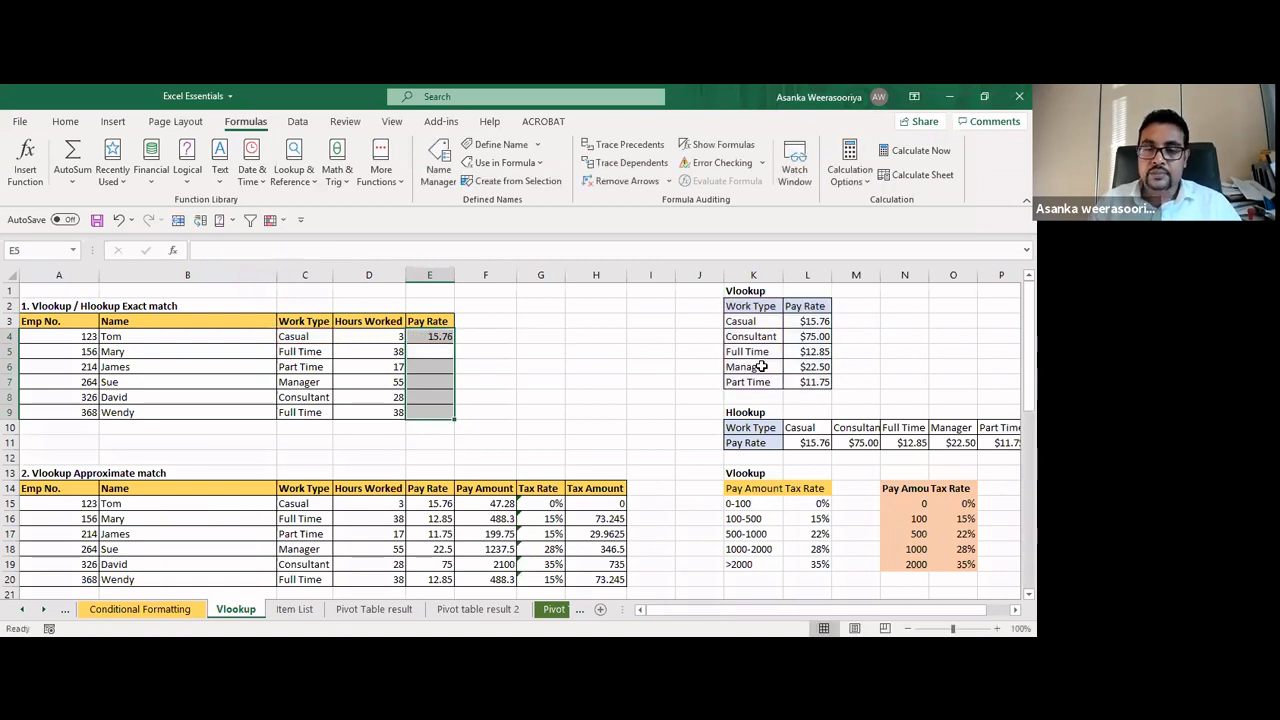
Make the L2:L7 and K2:K7 references in E4's formula absolute and fill the formula down to E9
{"action": "left_click", "coordinate": [440, 337]}
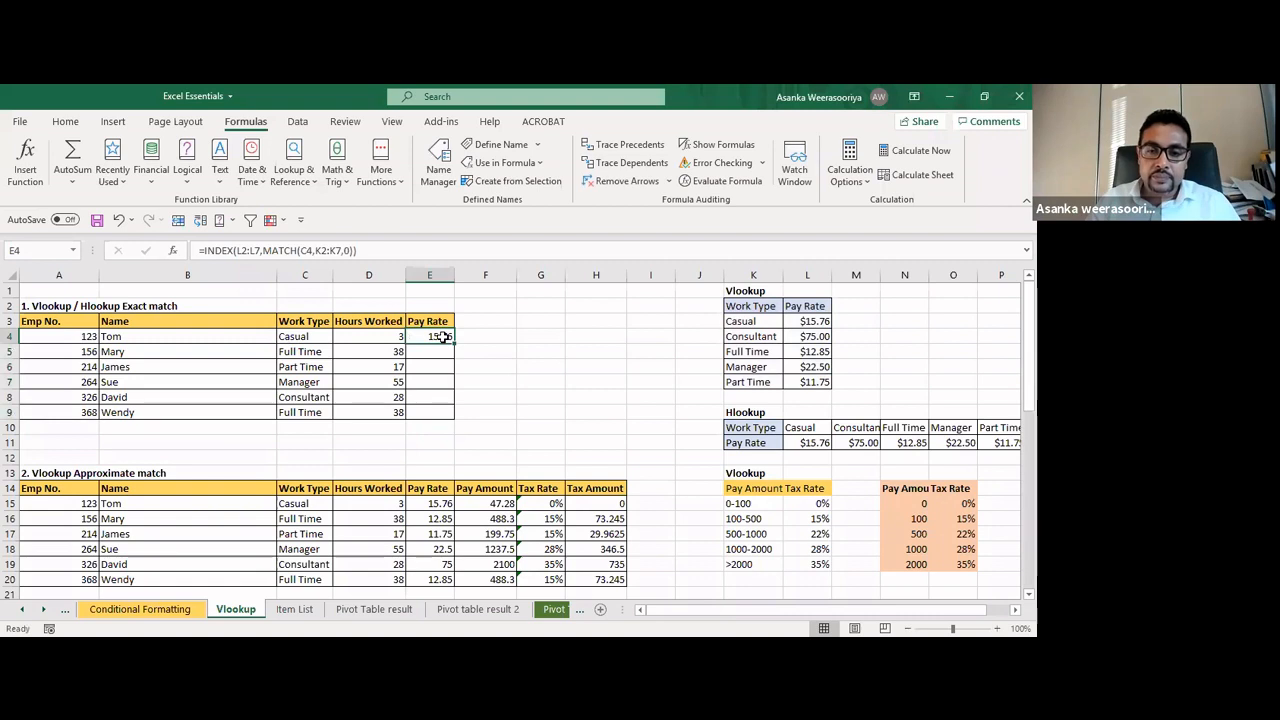
{"action": "key", "text": "F2"}
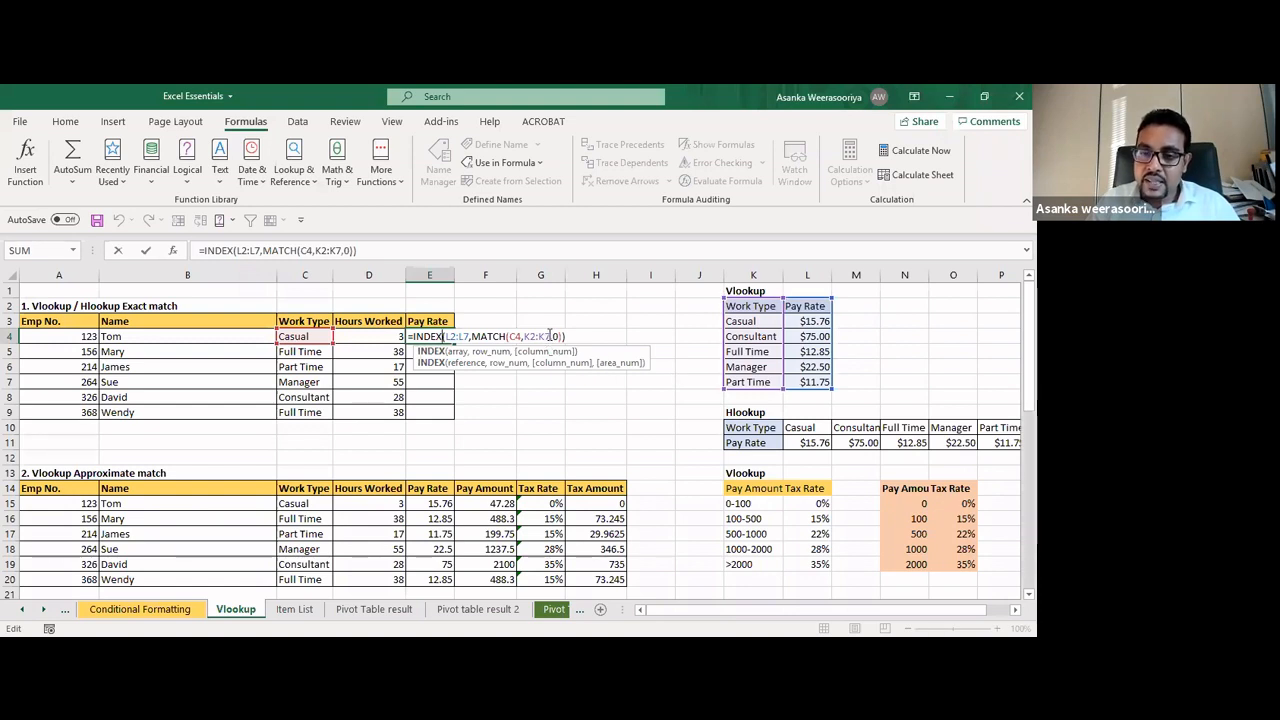
{"action": "left_click_drag", "start_coordinate": [549, 336], "coordinate": [526, 337]}
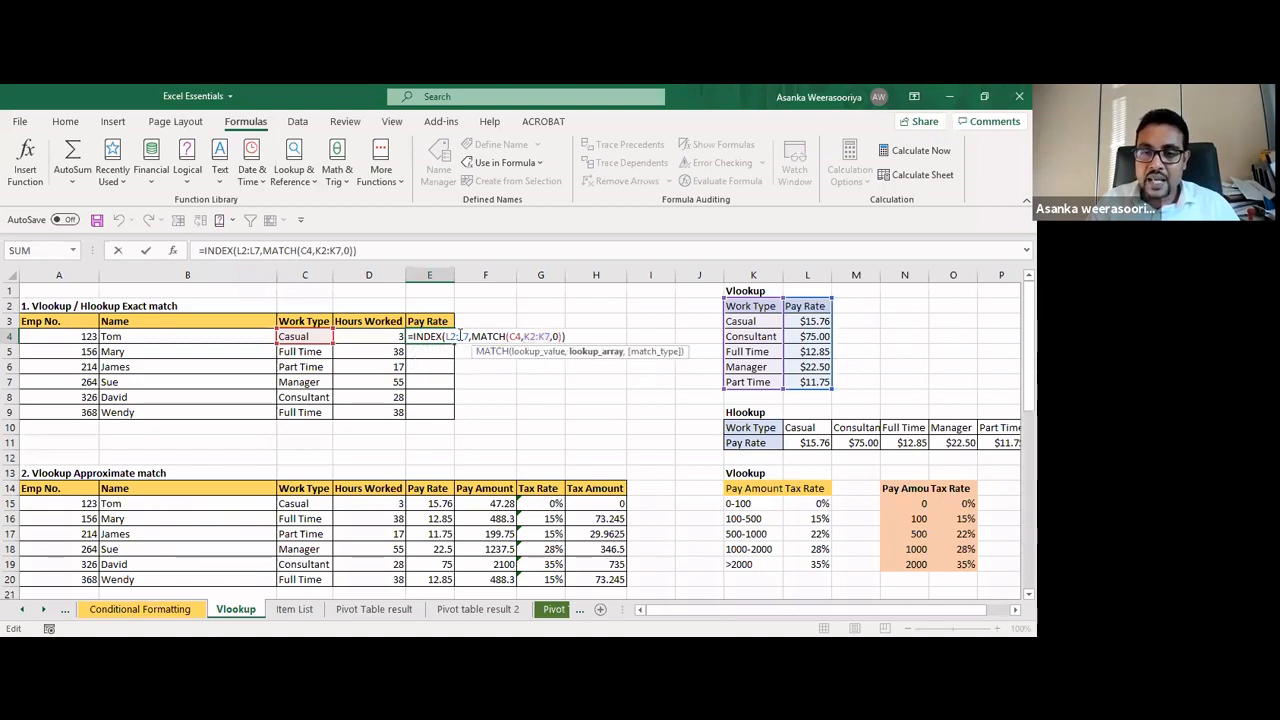
{"action": "left_click_drag", "start_coordinate": [468, 336], "coordinate": [452, 337]}
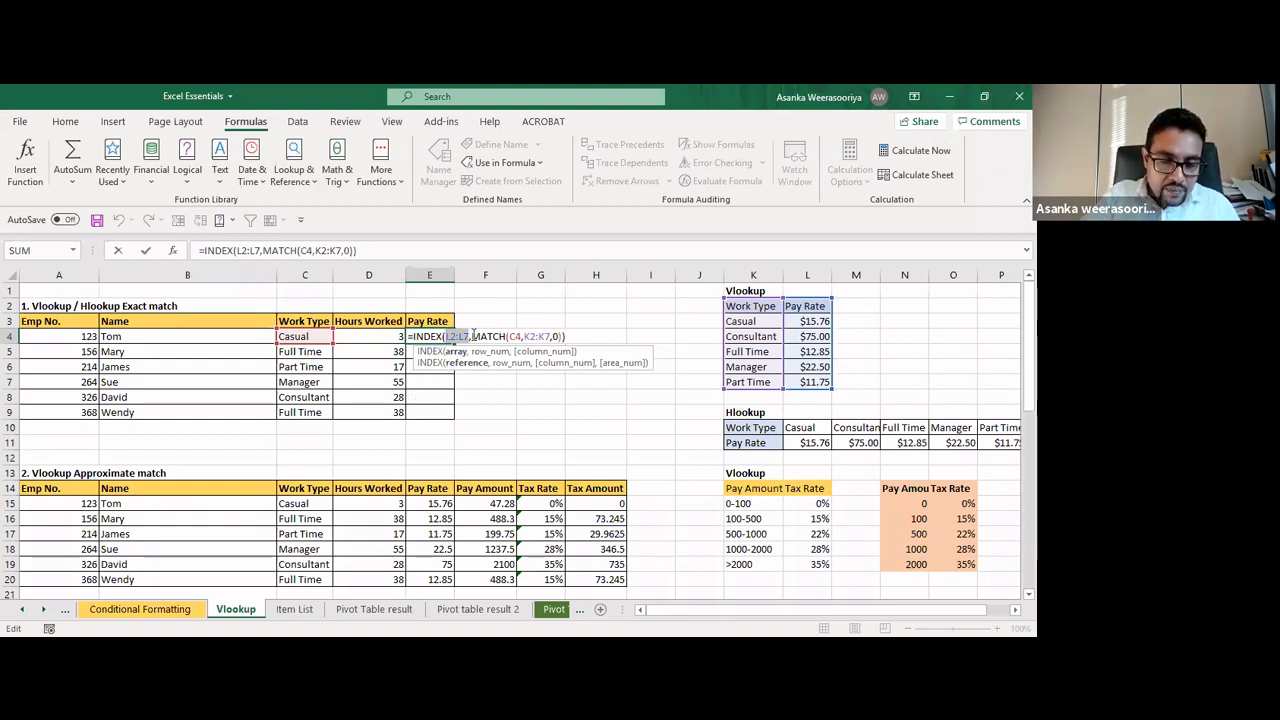
{"action": "key", "text": "F4"}
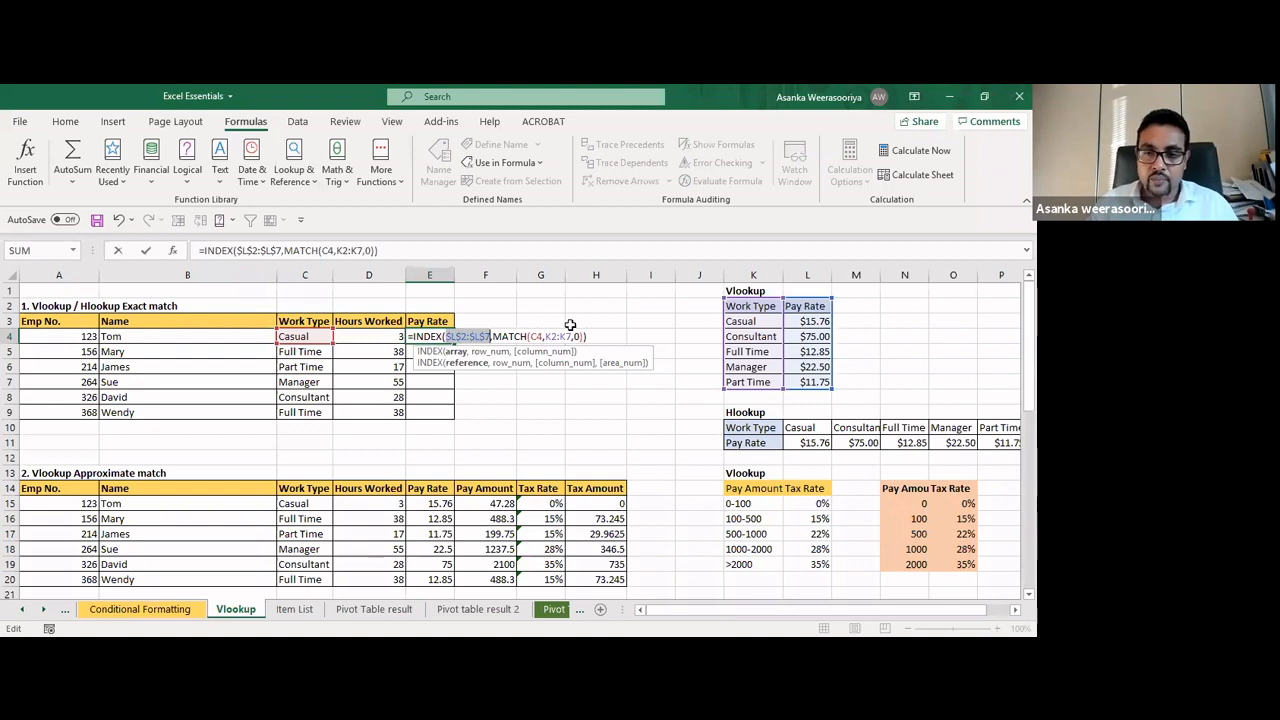
{"action": "left_click_drag", "start_coordinate": [572, 336], "coordinate": [547, 336]}
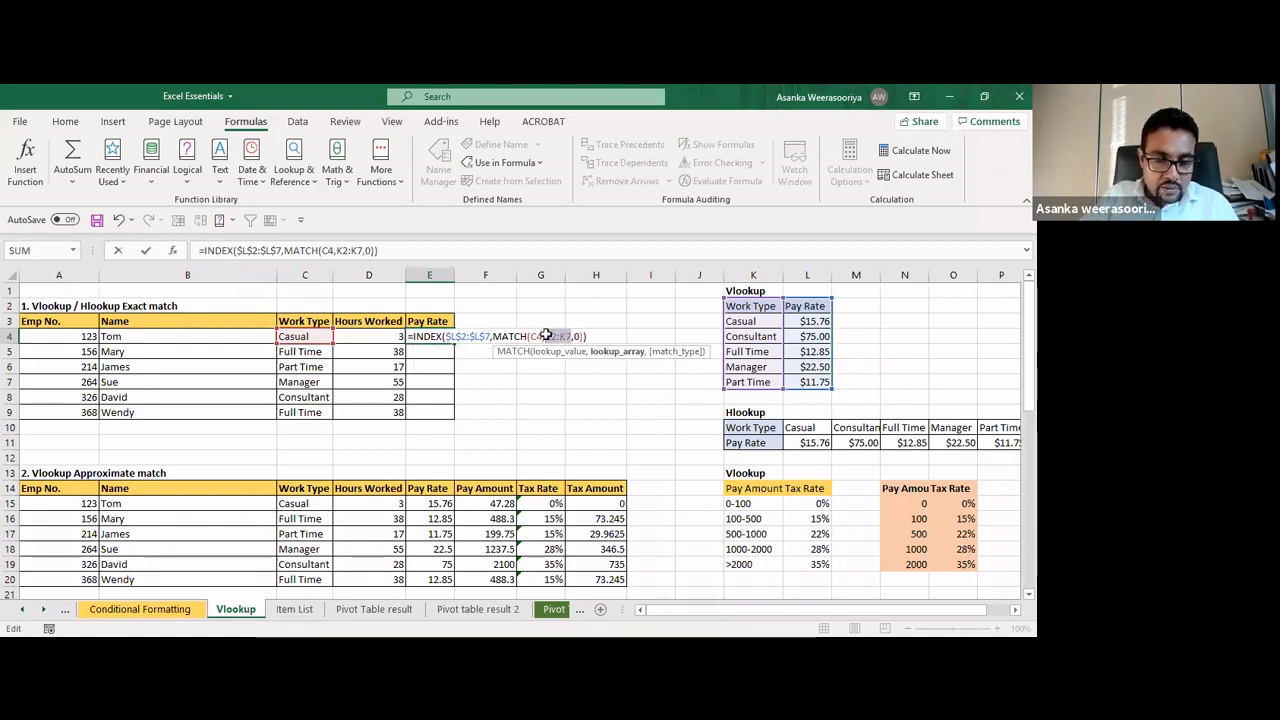
{"action": "key", "text": "F4"}
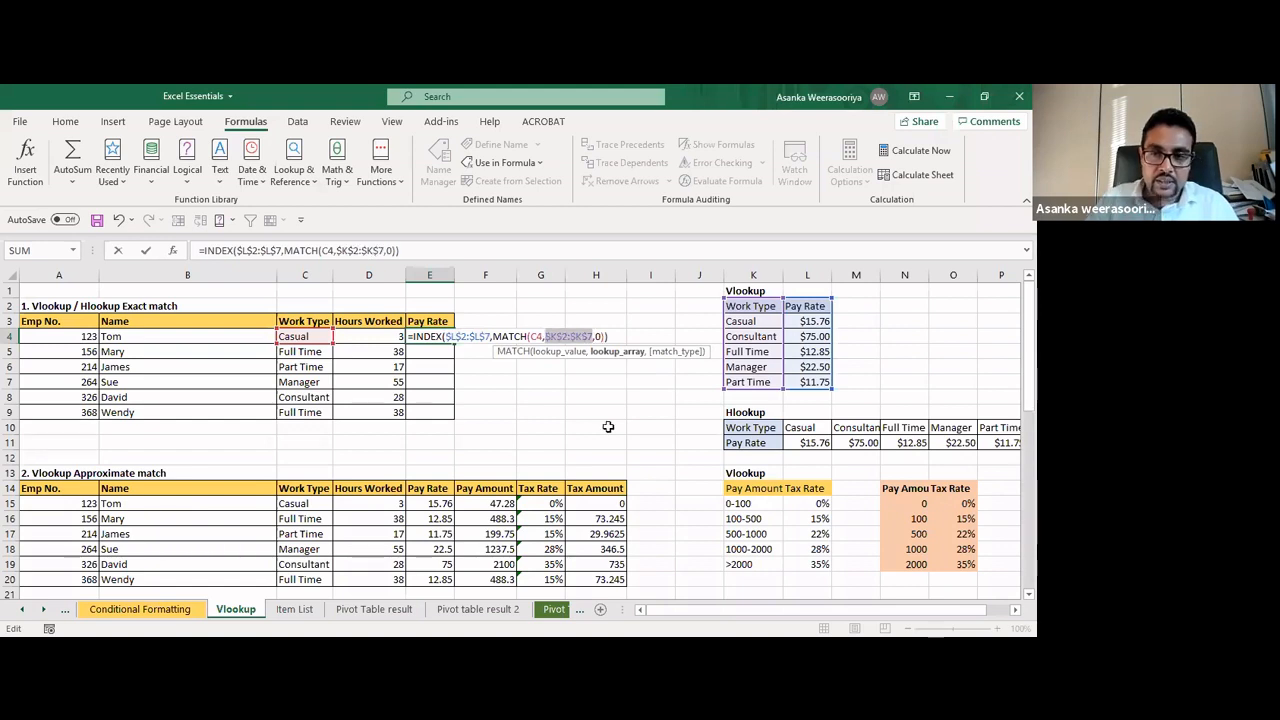
{"action": "key", "text": "Return"}
{"action": "left_click", "coordinate": [428, 336]}
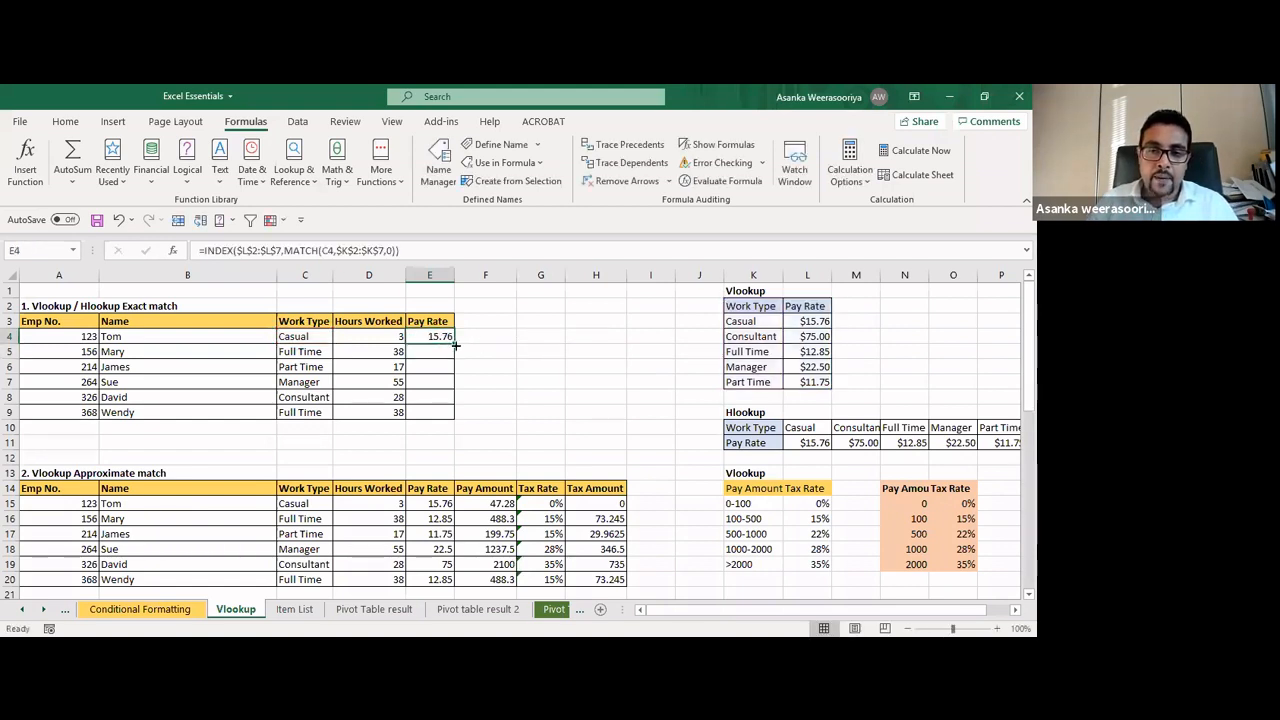
{"action": "left_click_drag", "start_coordinate": [455, 345], "coordinate": [456, 420]}
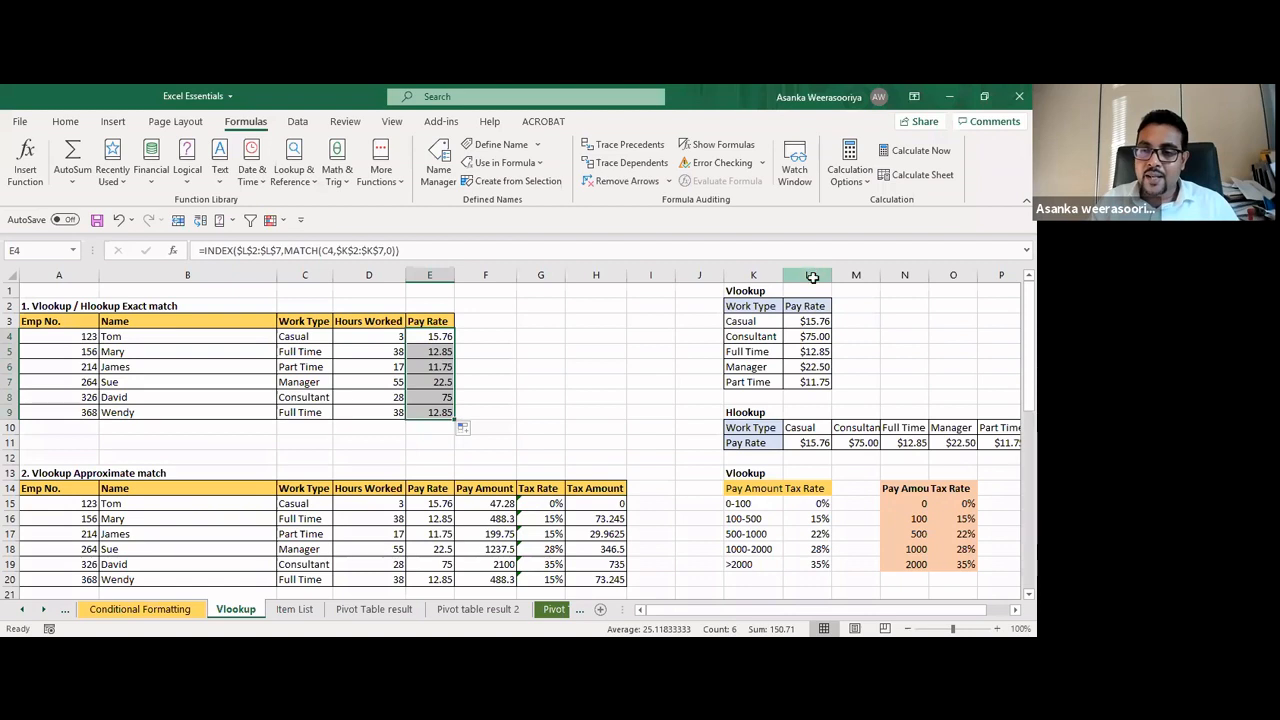
Move the lookup table's Pay Rate column from L2:L7 to J2:J7, in front of the Work Type column
{"action": "left_click", "coordinate": [807, 307]}
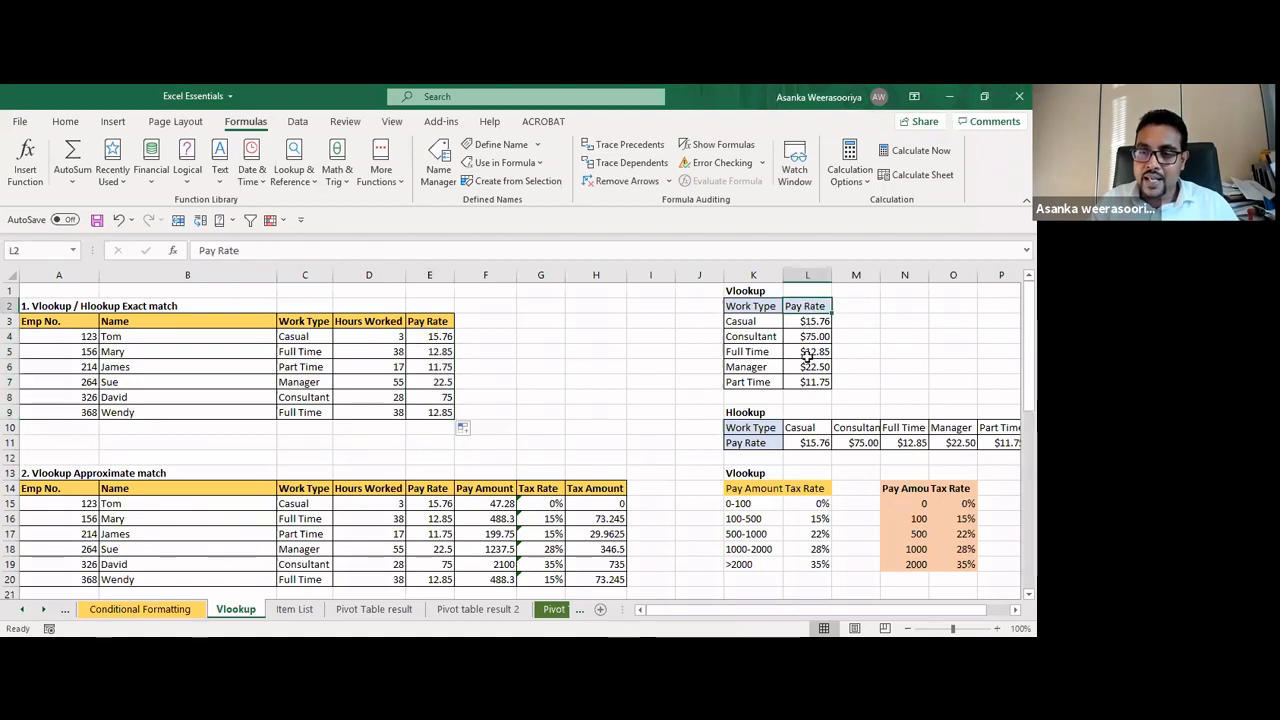
{"action": "left_click_drag", "start_coordinate": [810, 356], "coordinate": [814, 384]}
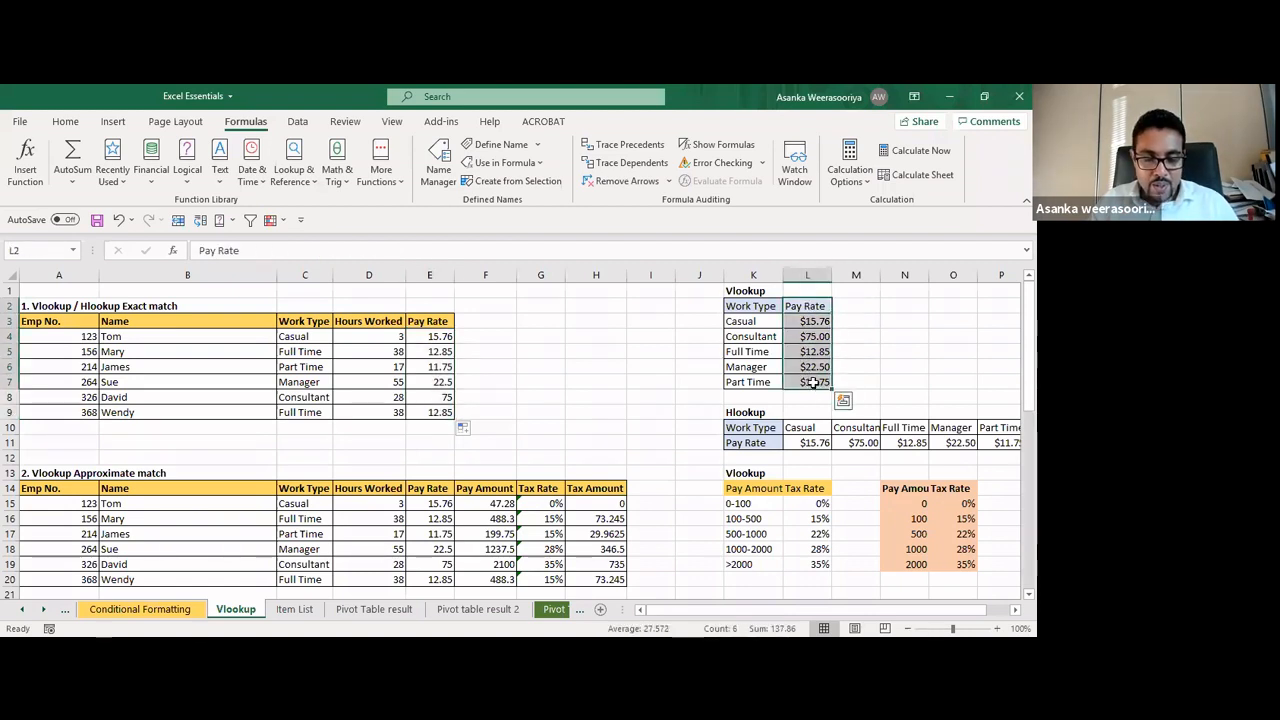
{"action": "key", "text": "ctrl+c"}
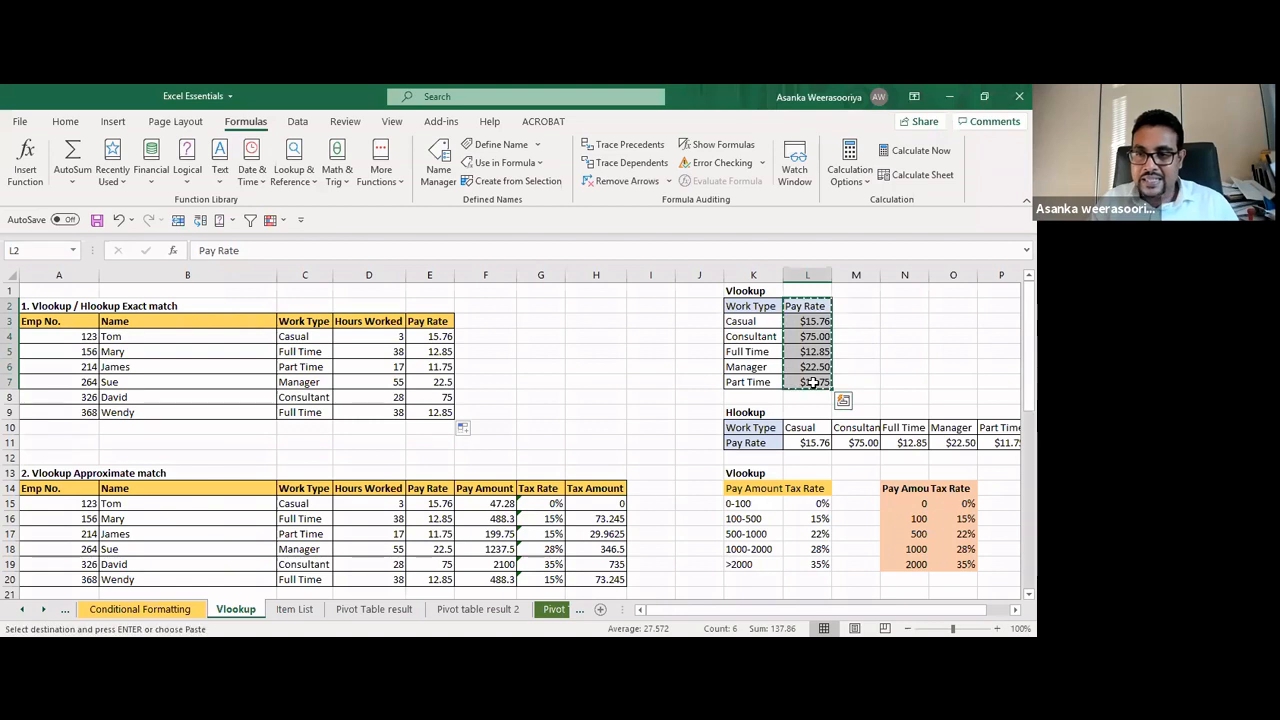
{"action": "left_click", "coordinate": [701, 307]}
{"action": "key", "text": "ctrl+v"}
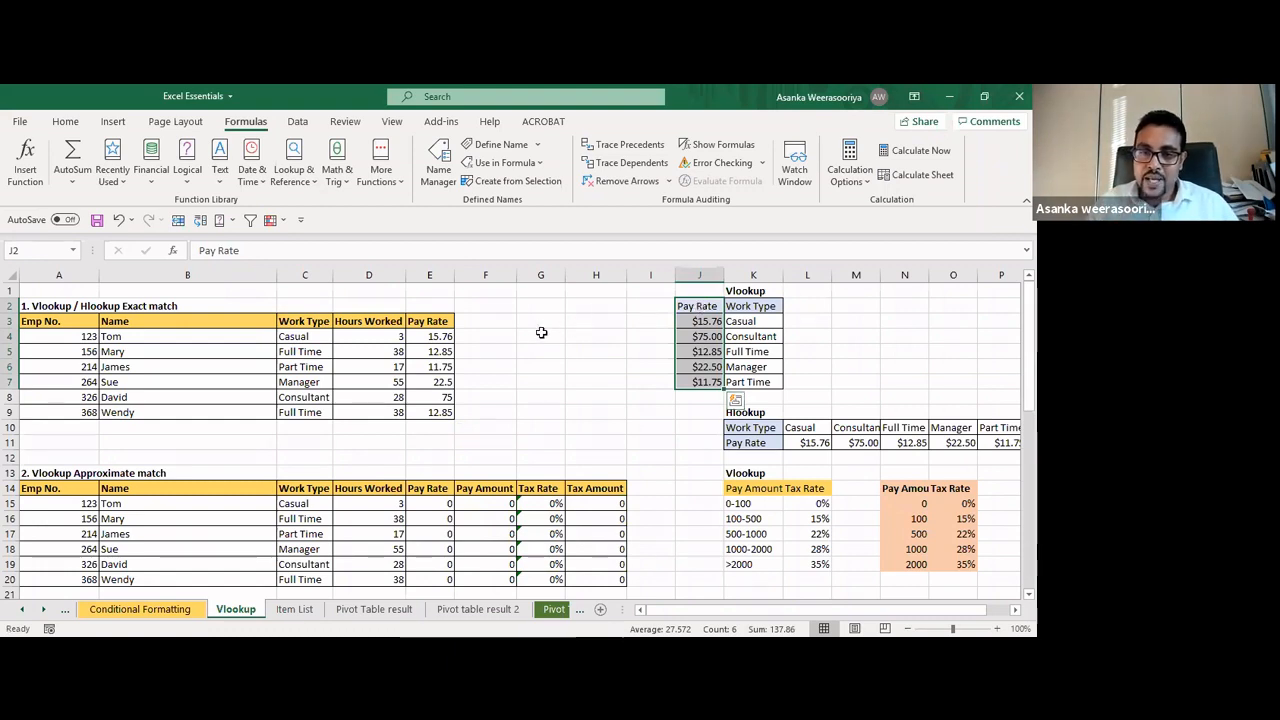
Compare the INDEX and MATCH formula in E4 with the VLOOKUP formula in E15 after the column move
{"action": "left_click", "coordinate": [442, 341]}
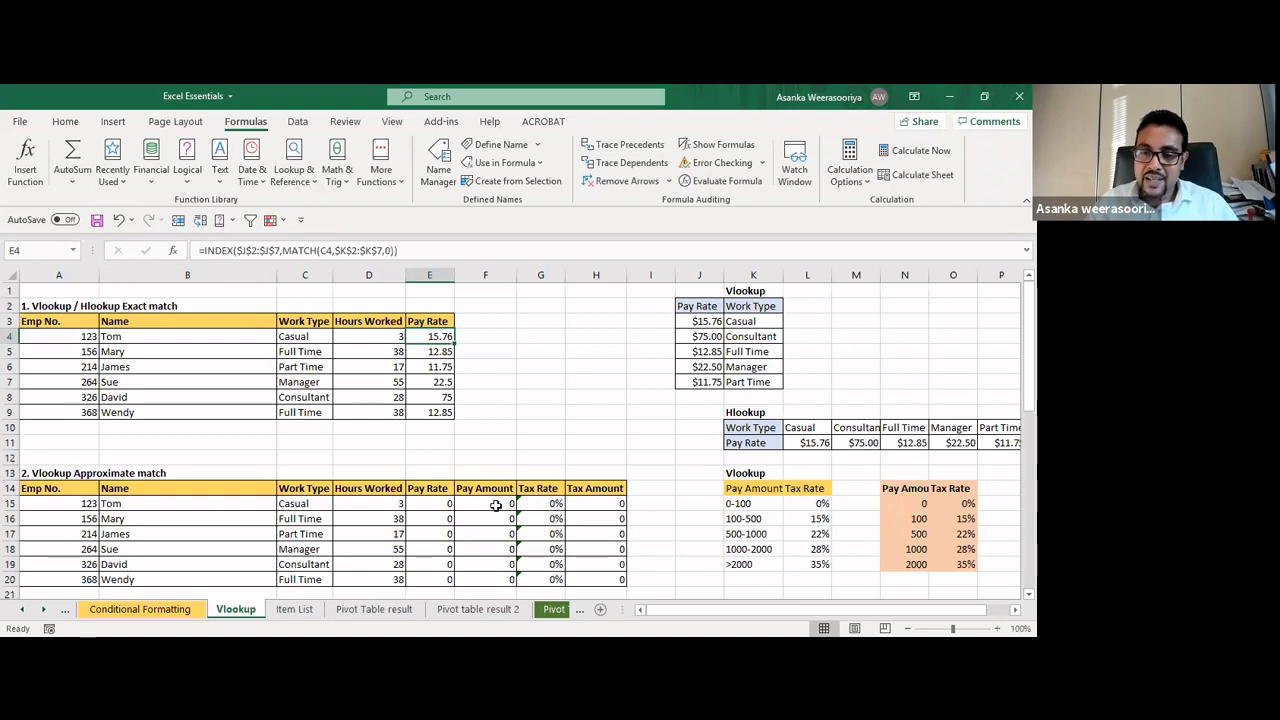
{"action": "left_click", "coordinate": [445, 503]}
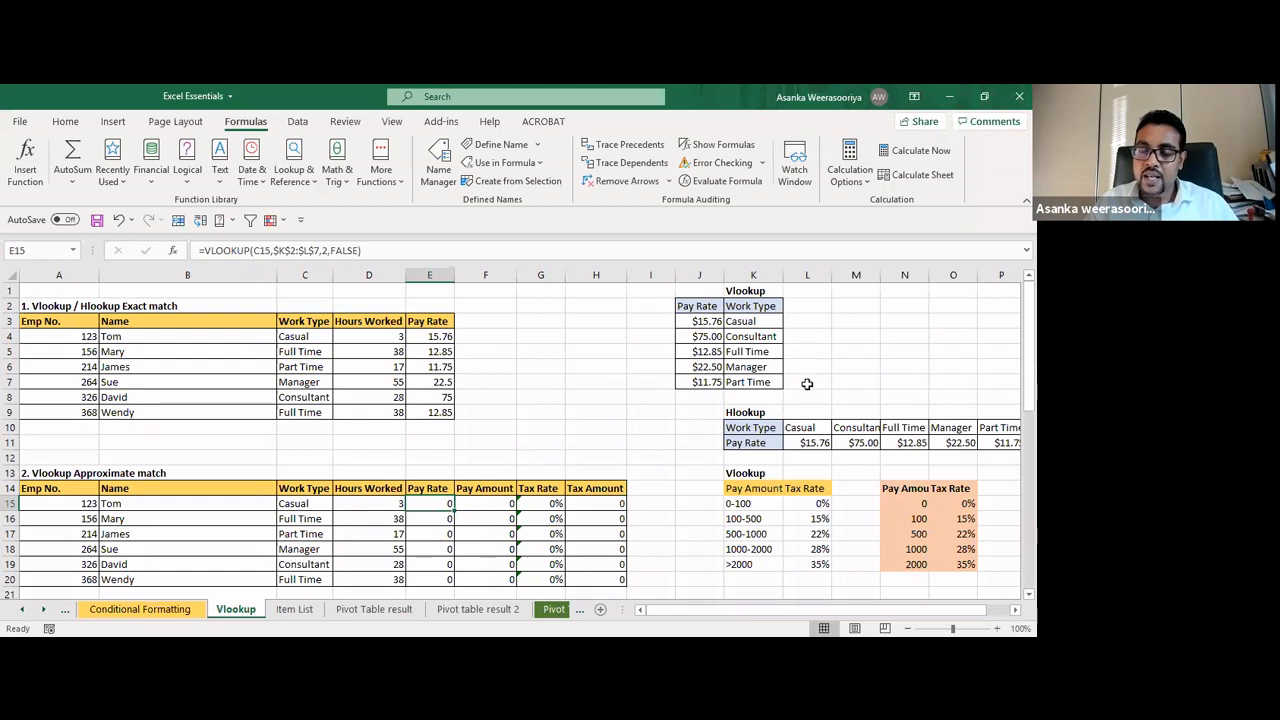
{"action": "double_click", "coordinate": [433, 337]}
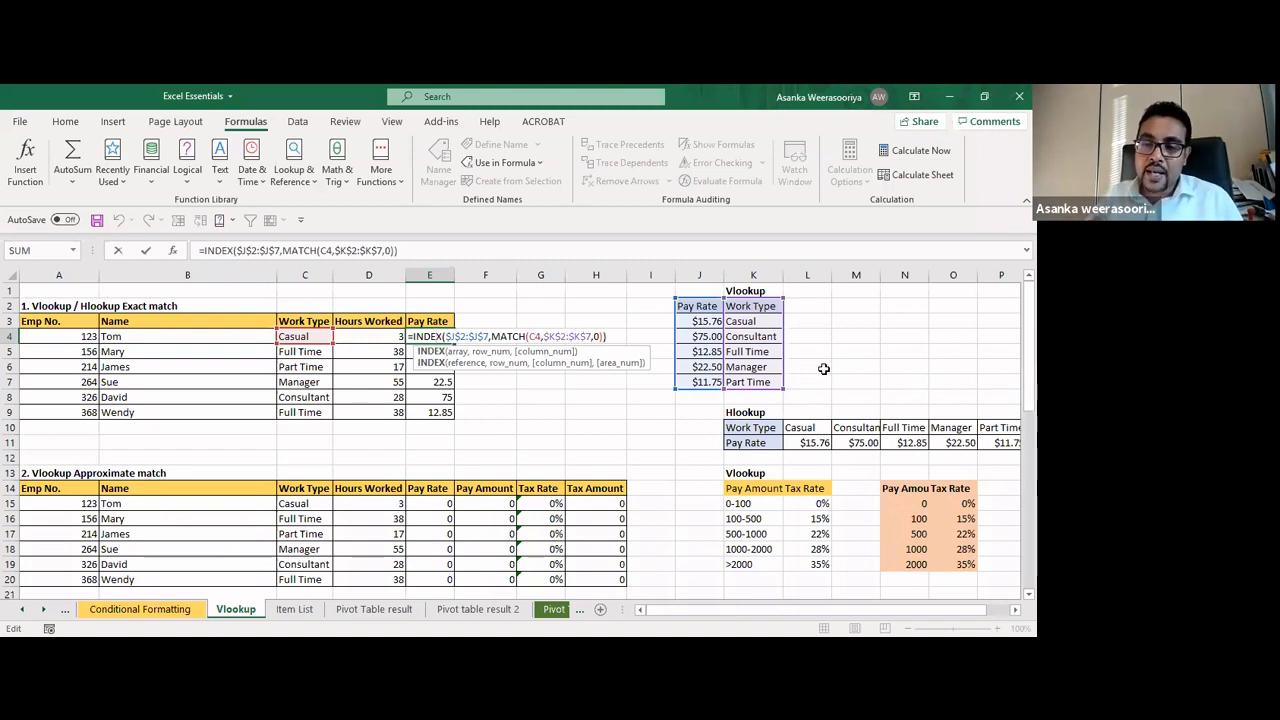
Insert a blank column at K between the lookup table's Pay Rate and Work Type columns
{"action": "left_click", "coordinate": [738, 276]}
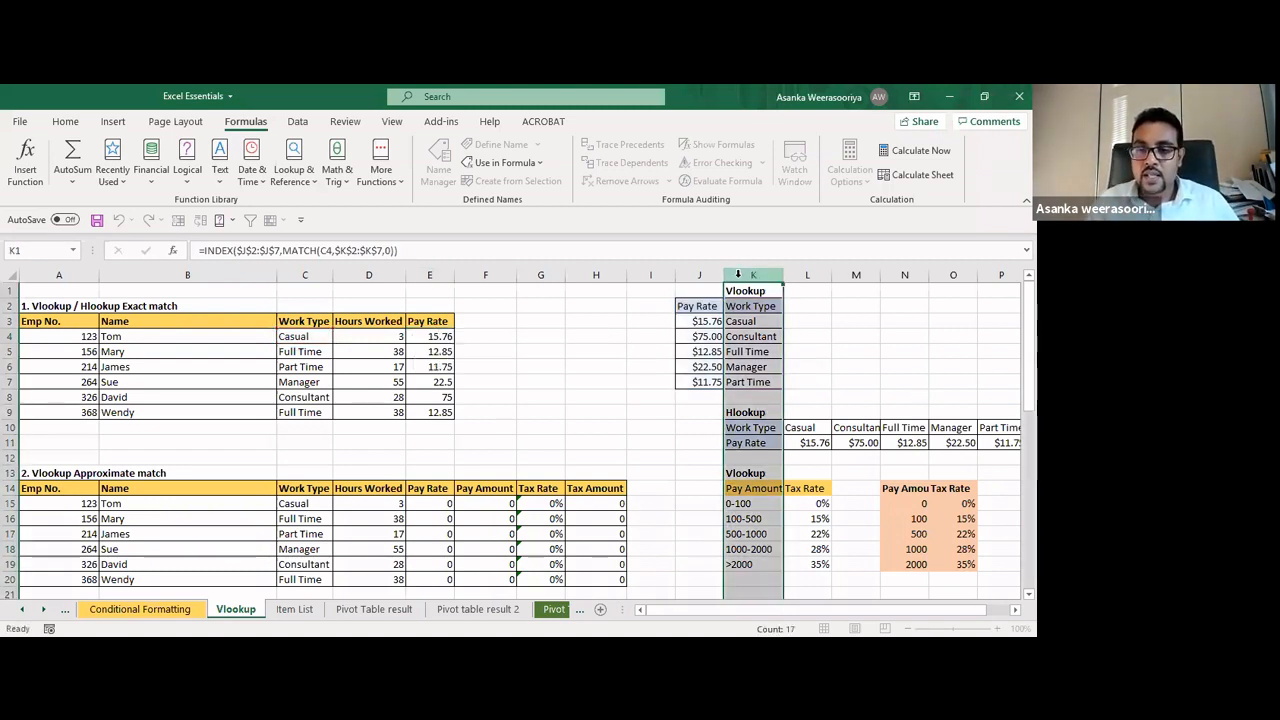
{"action": "key", "text": "ctrl+shift+plus"}
{"action": "left_click", "coordinate": [440, 338]}
{"action": "left_click", "coordinate": [708, 350]}
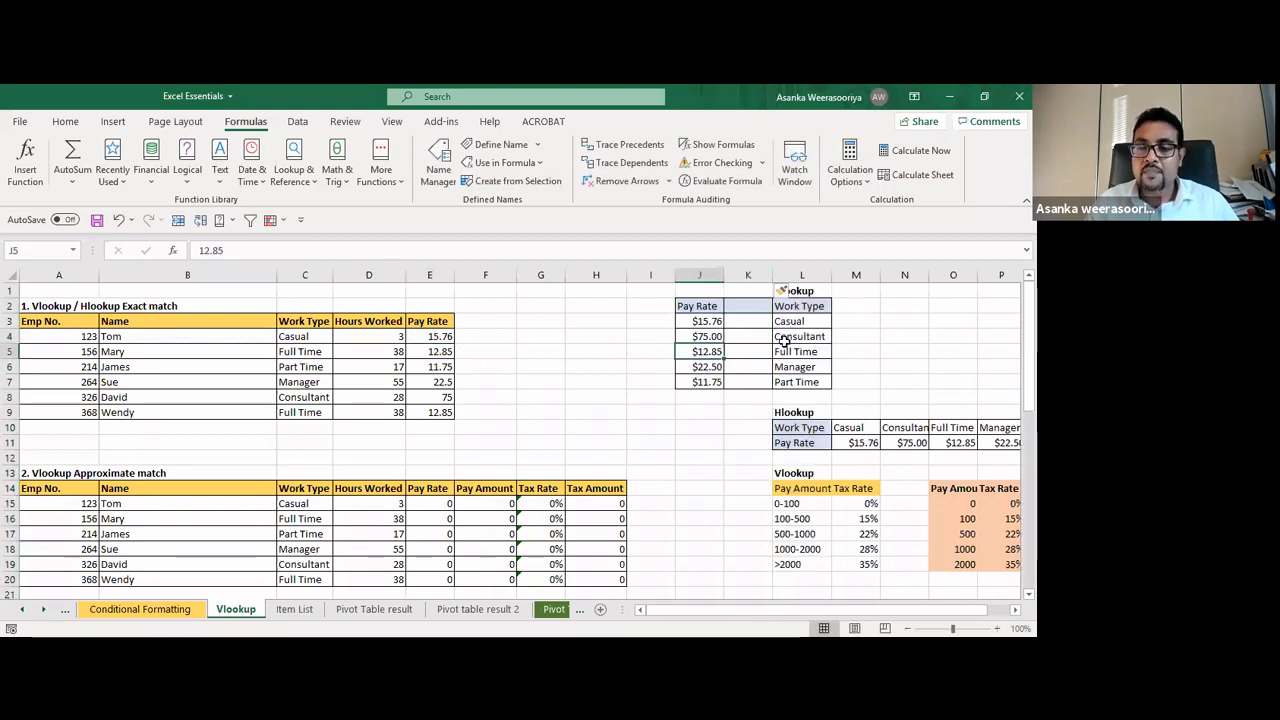
Set the Casual pay rate in J3 to 20 and open E4's INDEX and MATCH formula to check its references
{"action": "left_click", "coordinate": [778, 322]}
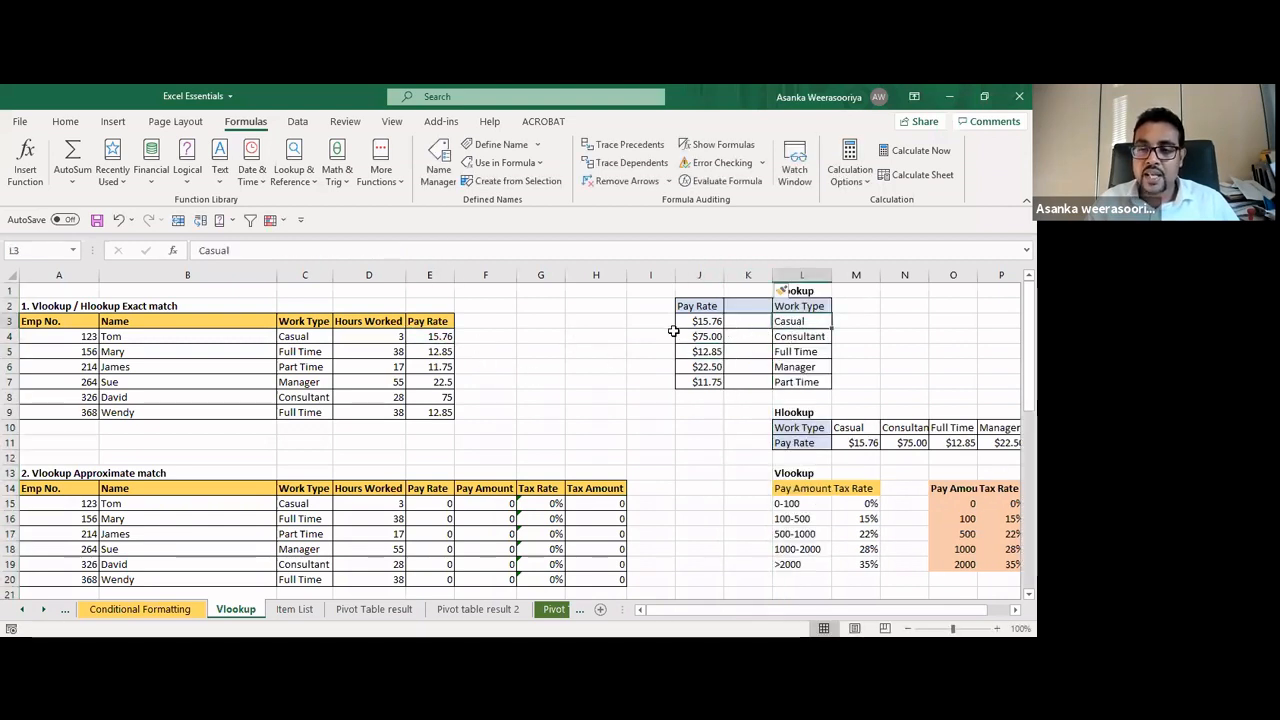
{"action": "left_click", "coordinate": [698, 323]}
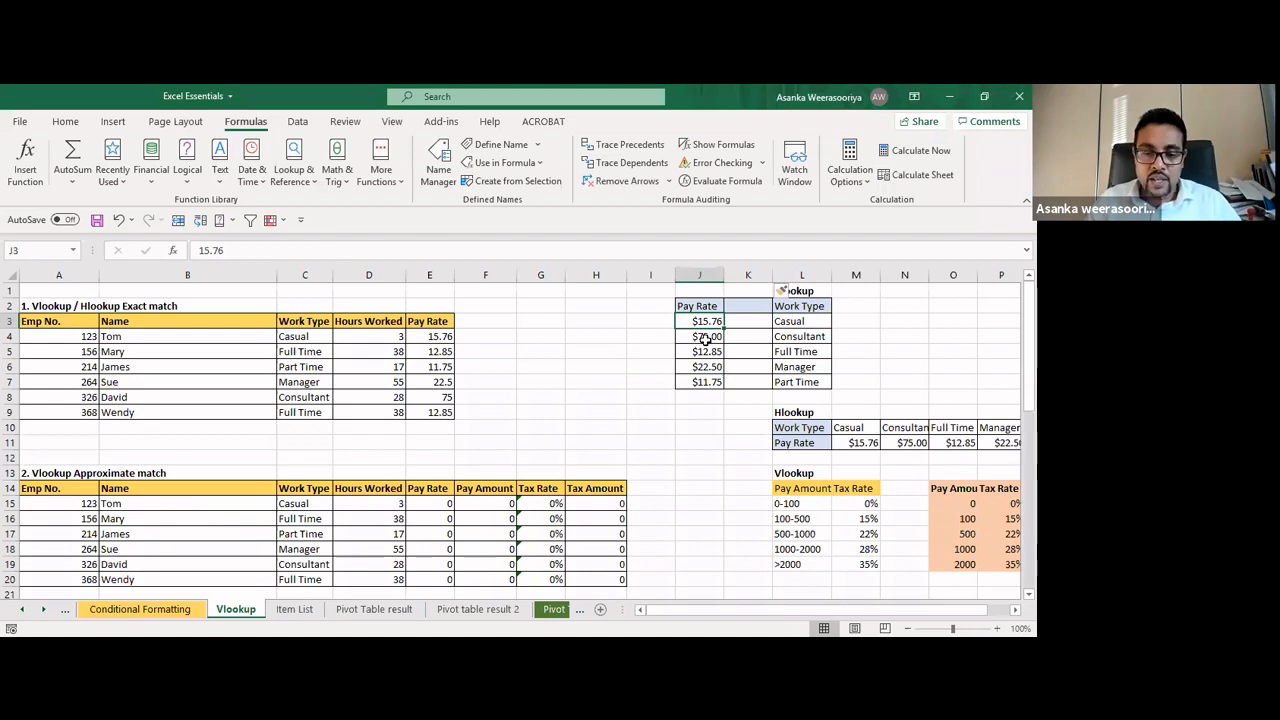
{"action": "type", "text": "2"}
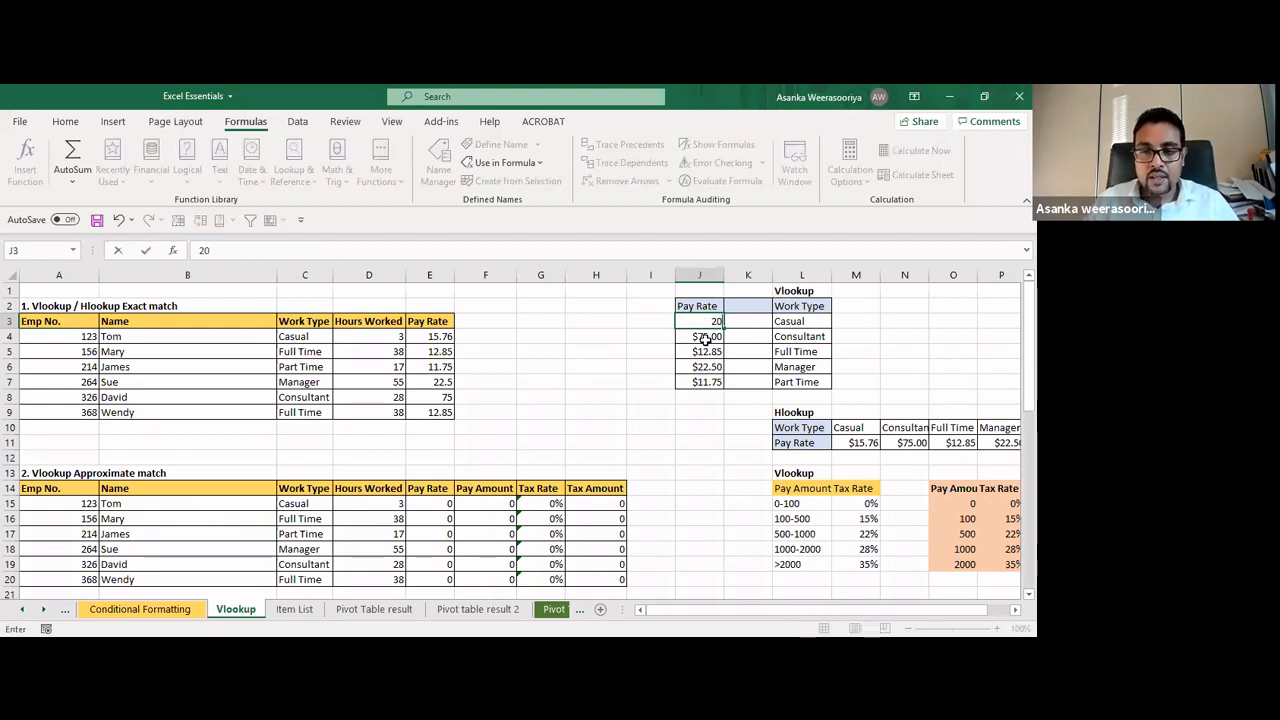
{"action": "type", "text": "0"}
{"action": "key", "text": "Return"}
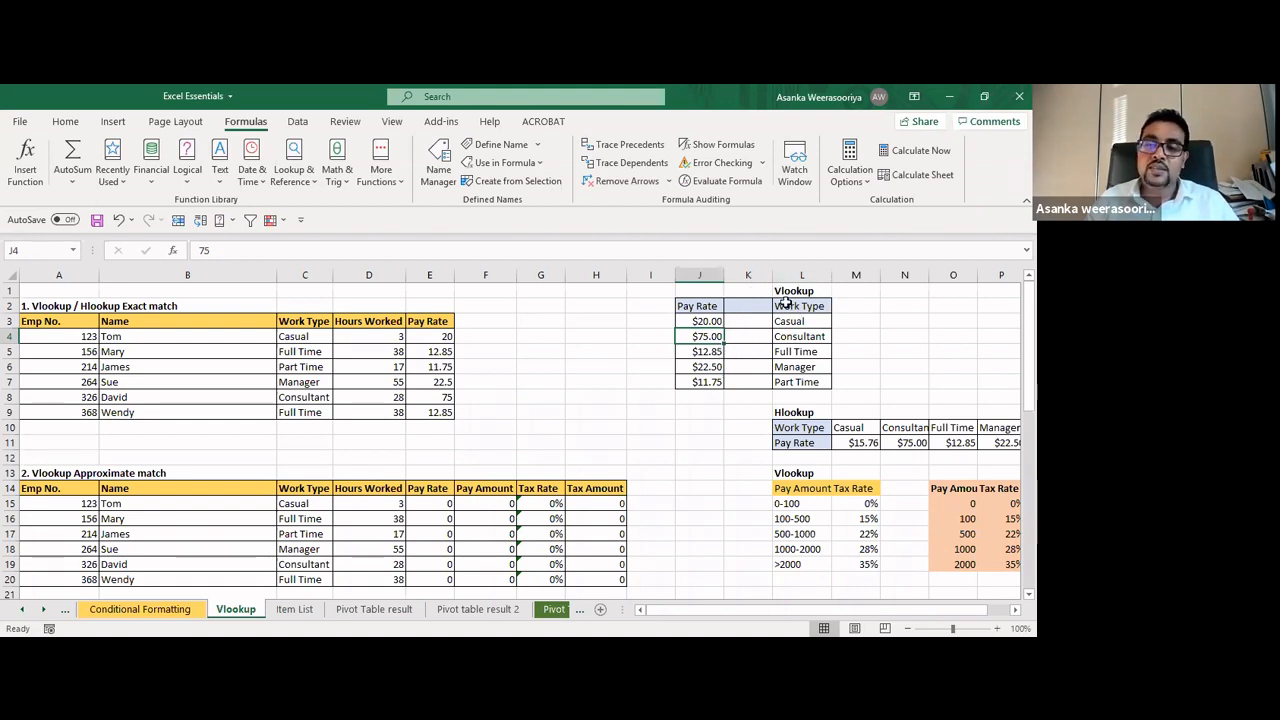
{"action": "double_click", "coordinate": [438, 340]}
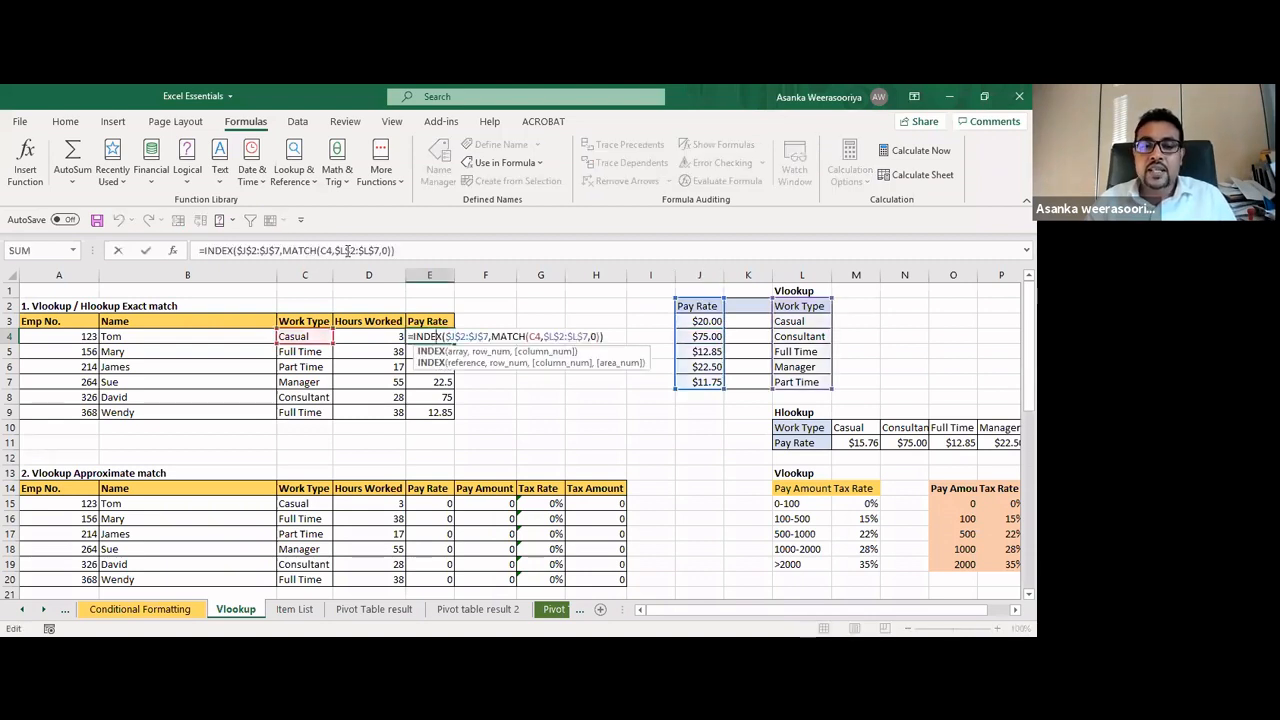